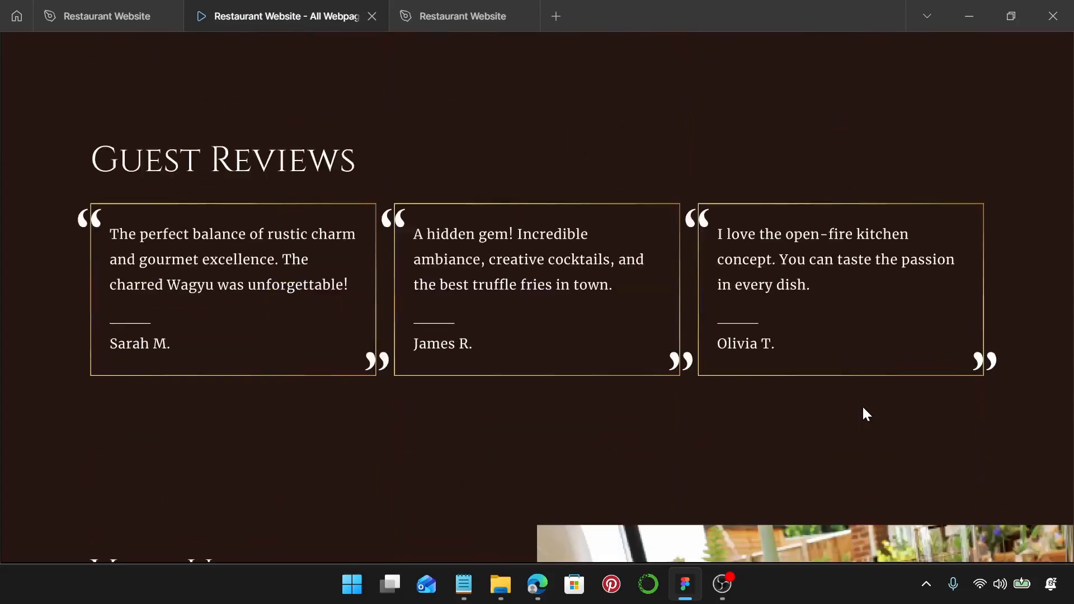
Step: Examine the homepage's reviews and events sections and the Menu page's starters, mains and desserts in the prototype preview
scroll(861, 405, up, 6)
scroll(861, 406, up, 2)
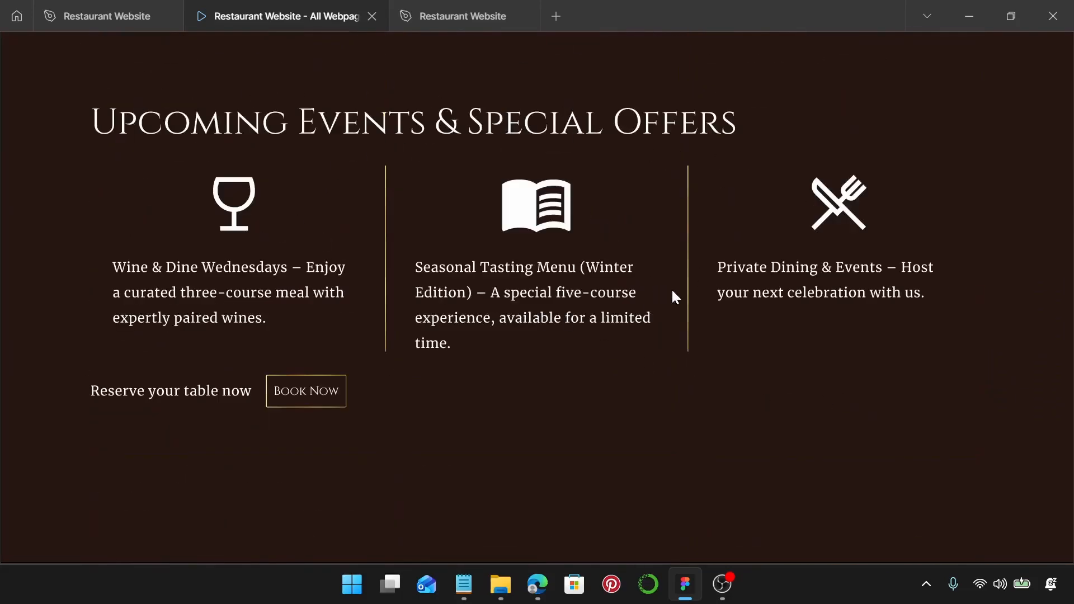
scroll(672, 290, down, 15)
key(Right)
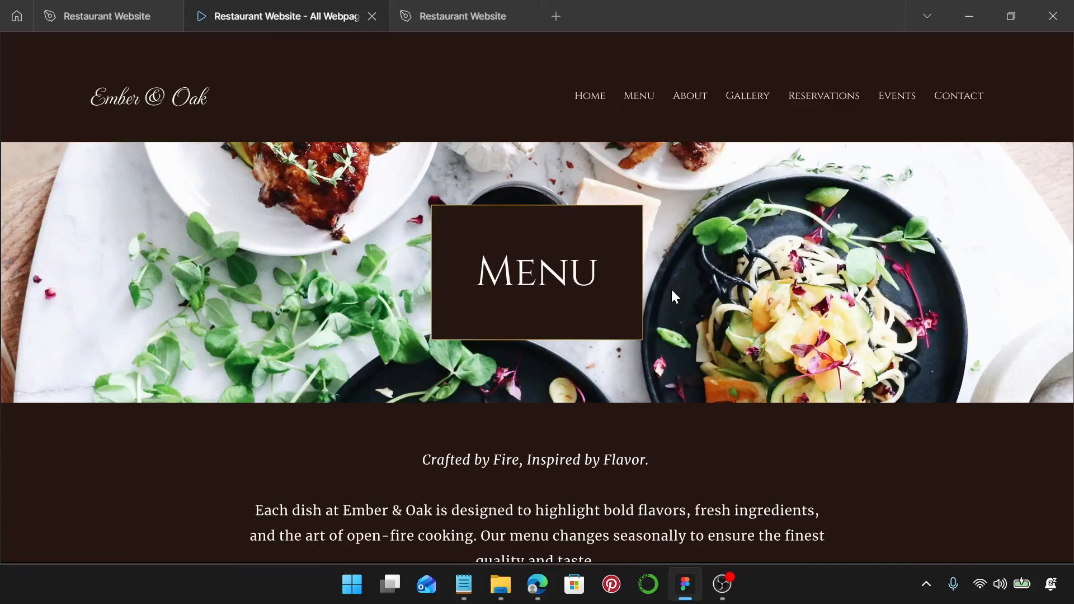
scroll(671, 288, down, 10)
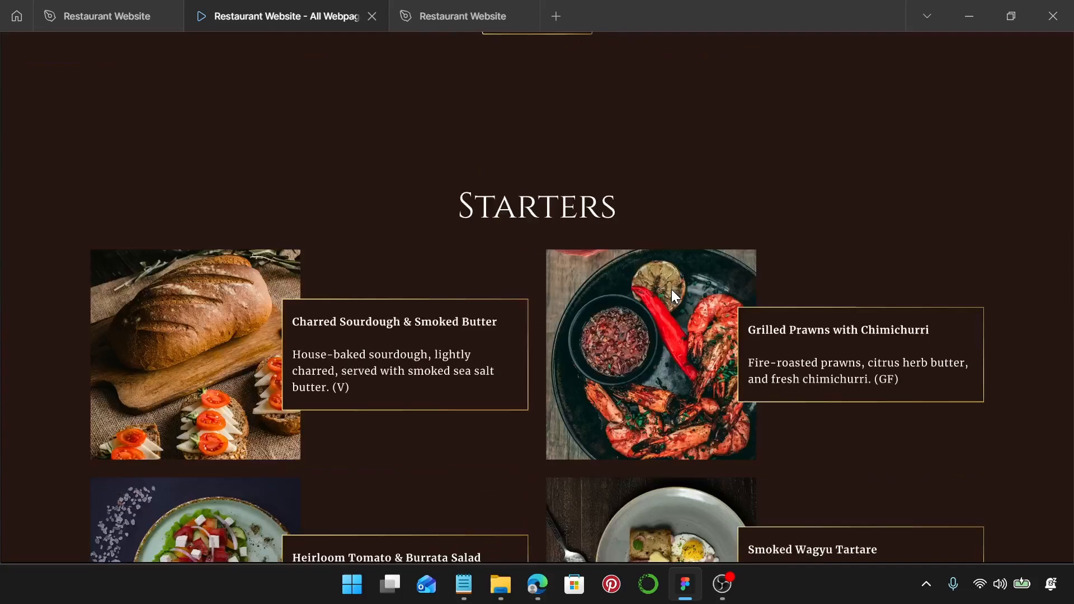
scroll(671, 289, down, 6)
scroll(672, 290, down, 6)
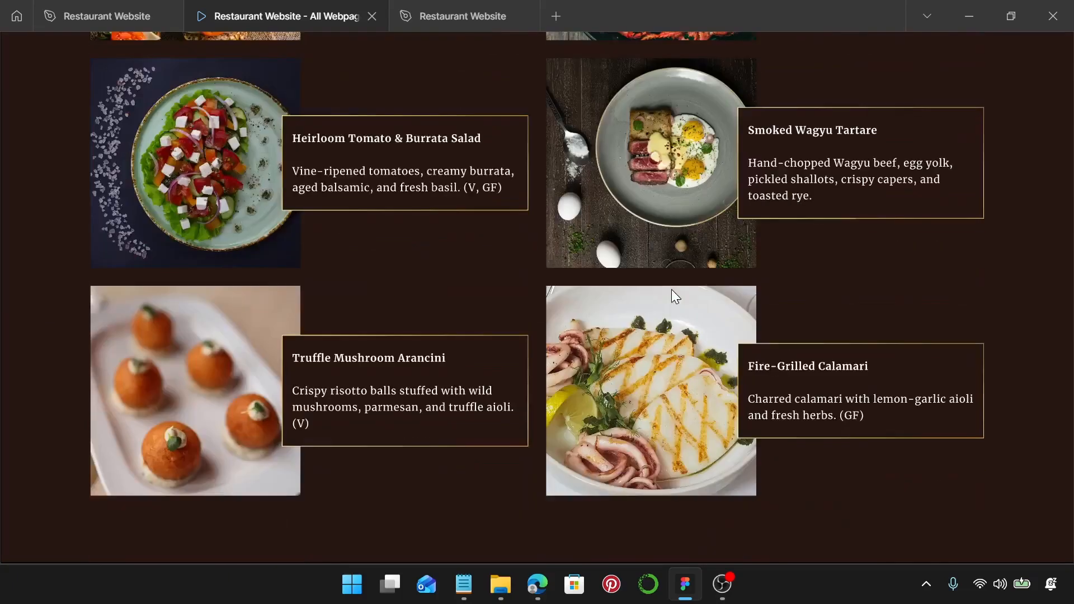
scroll(671, 290, down, 10)
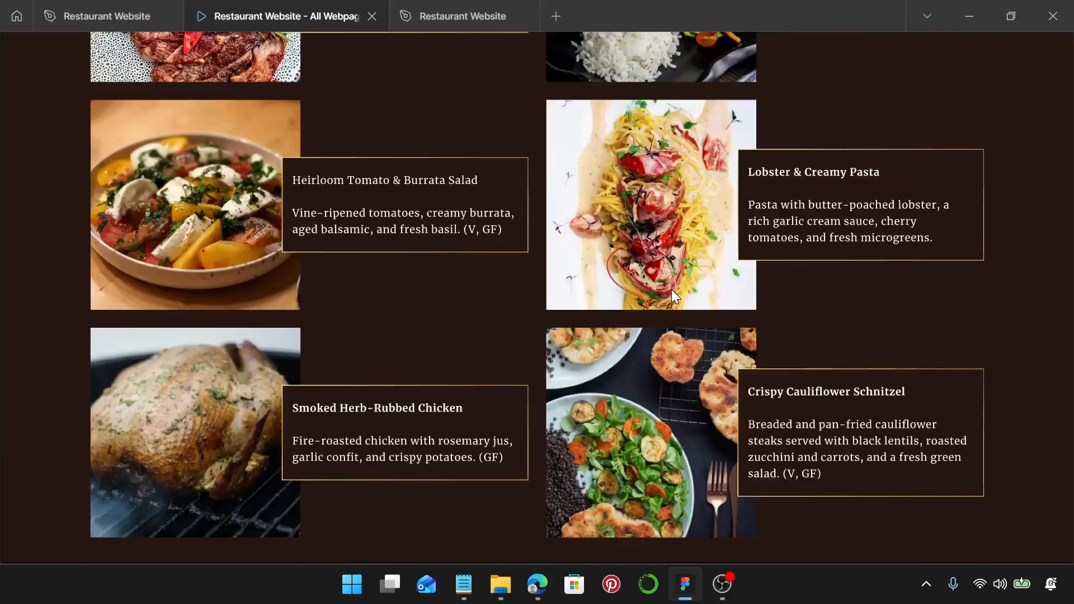
scroll(672, 290, down, 6)
scroll(672, 290, down, 20)
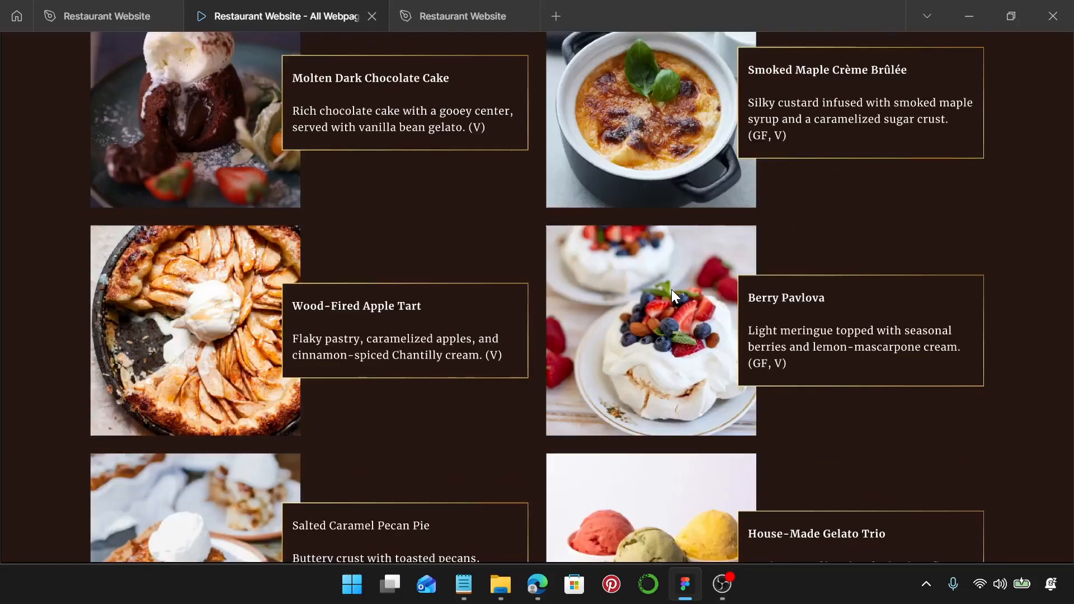
scroll(672, 290, down, 11)
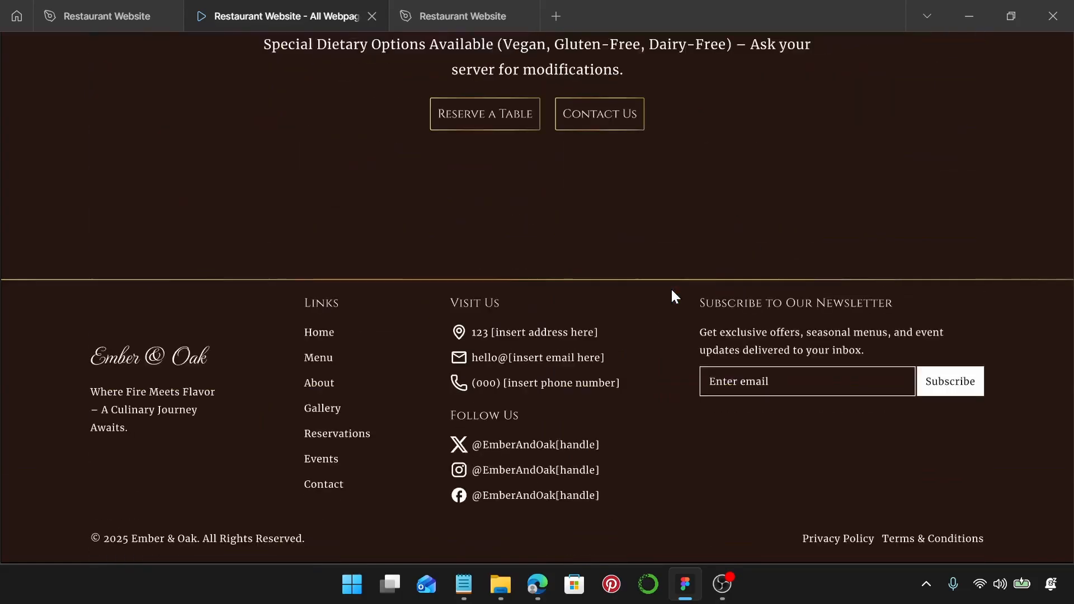
Step: Examine the About Us page down to its footer and the opening of the Gallery page, and close the prototype preview
key(Right)
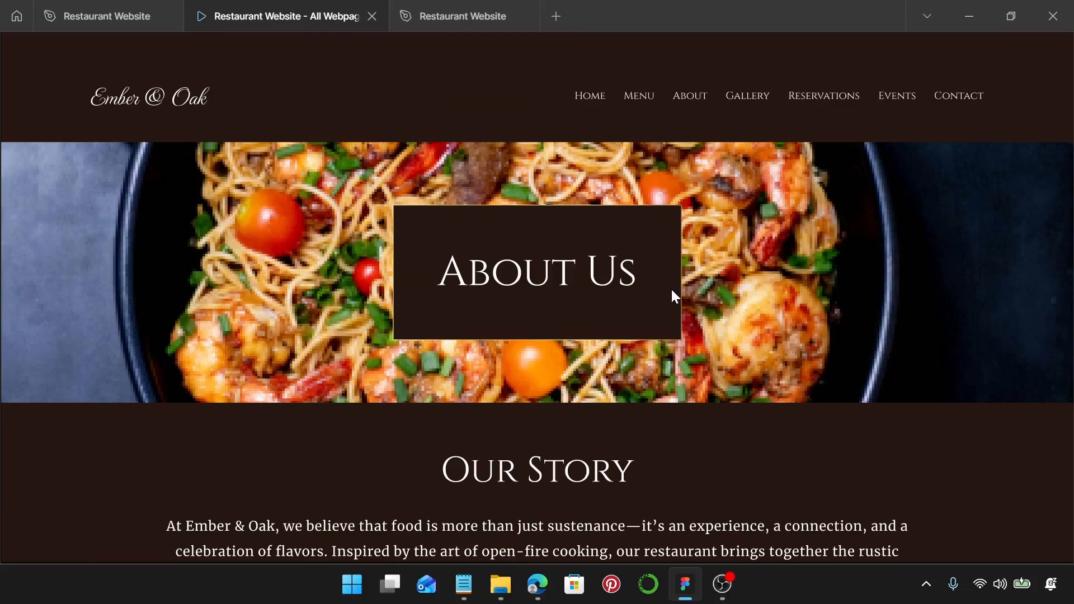
scroll(671, 287, down, 18)
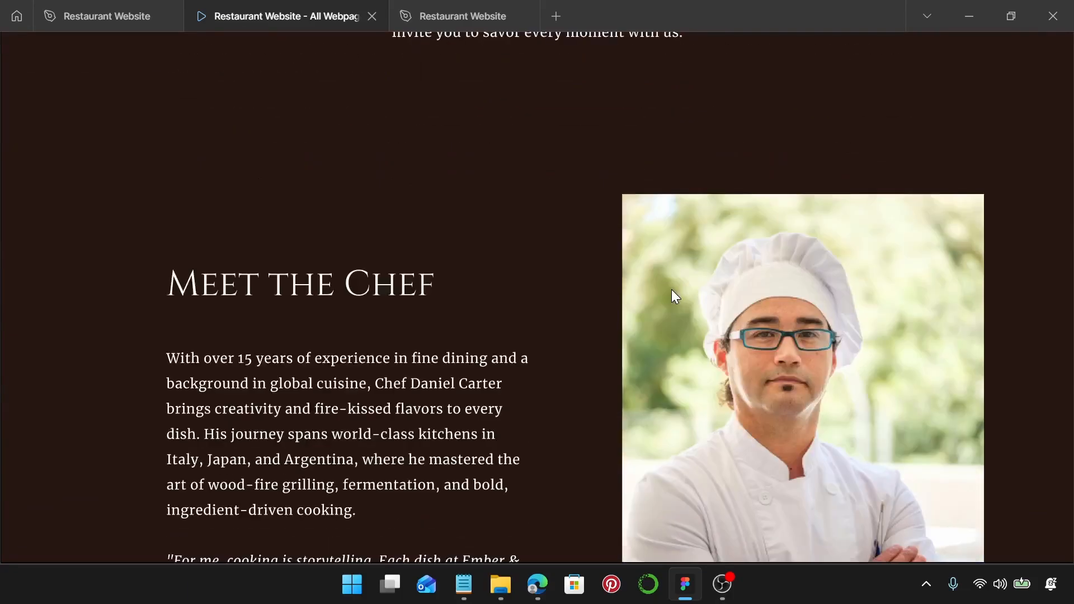
scroll(670, 288, down, 3)
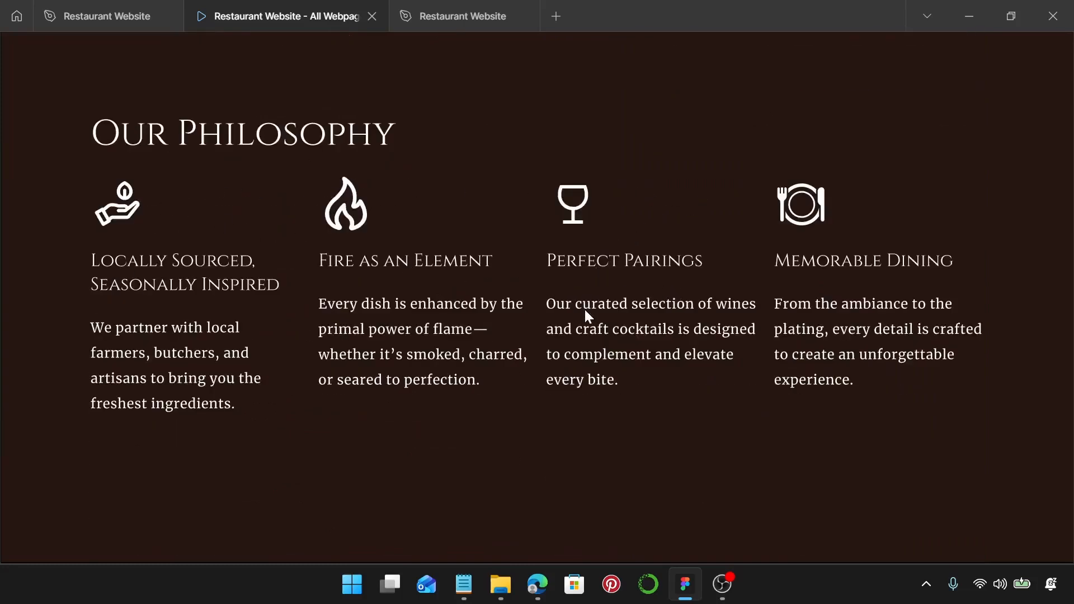
scroll(585, 310, down, 15)
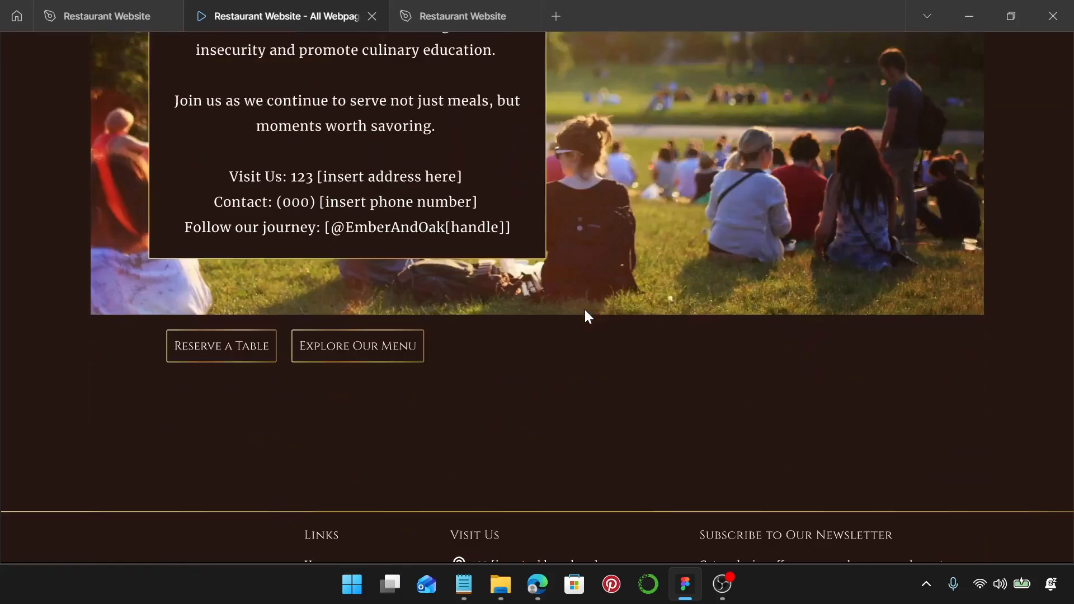
scroll(585, 310, down, 4)
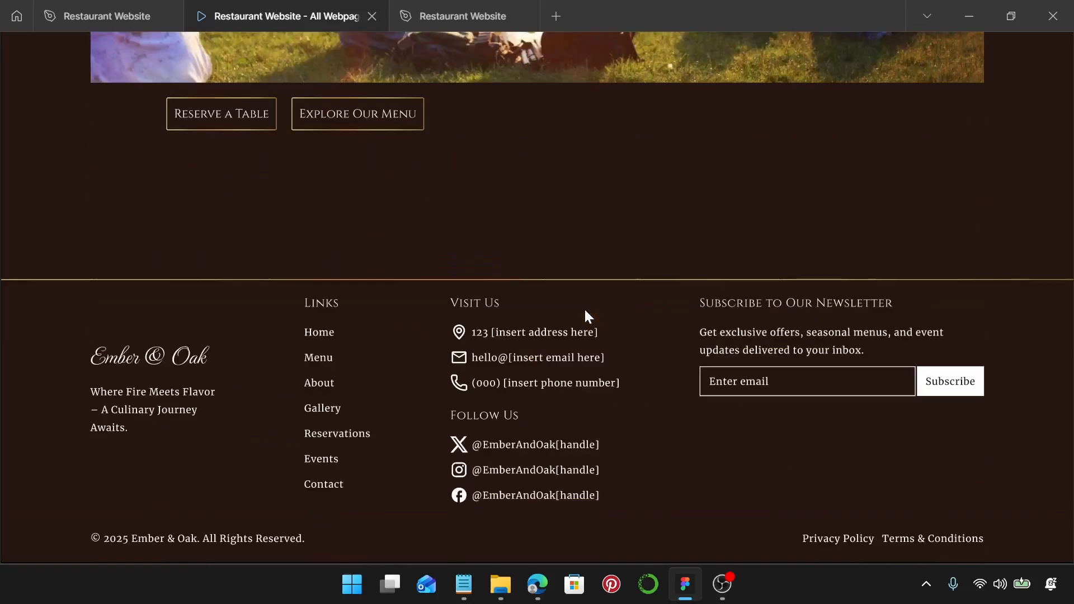
scroll(585, 312, up, 9)
key(Right)
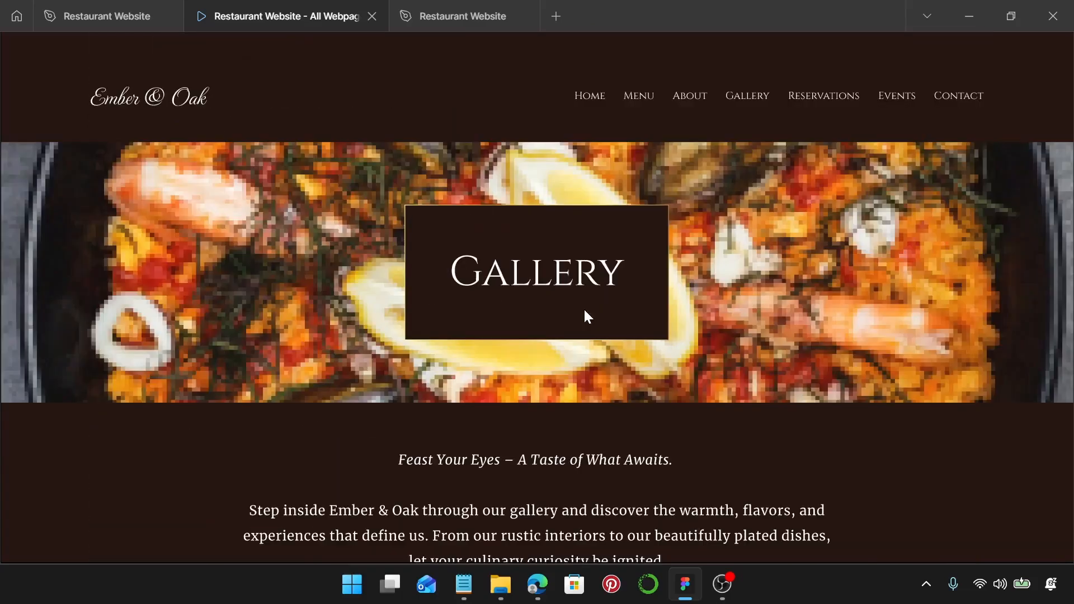
scroll(585, 311, down, 3)
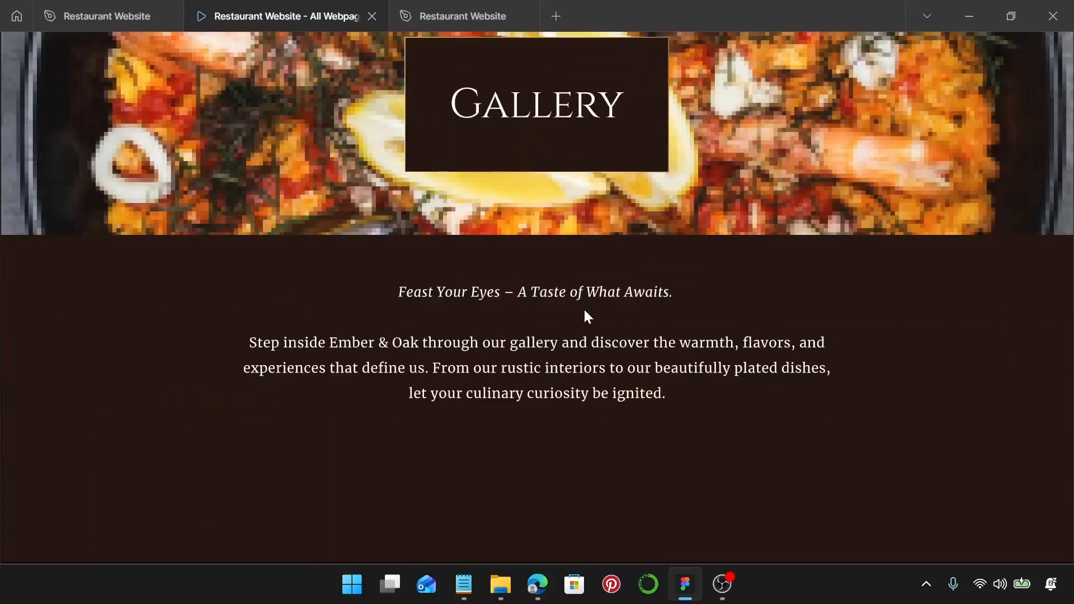
scroll(585, 311, up, 3)
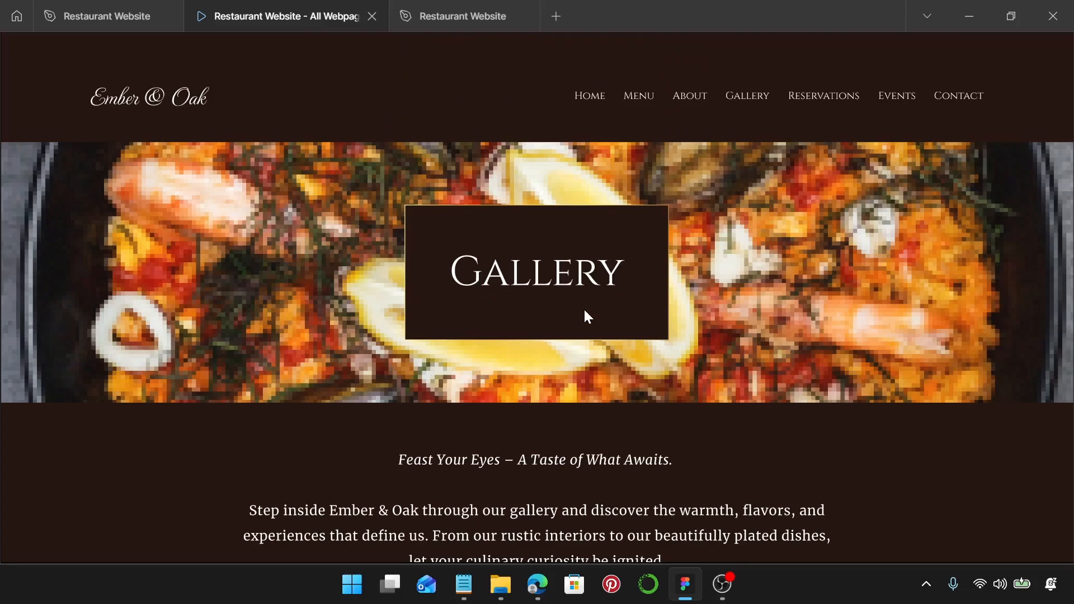
key(ctrl+w)
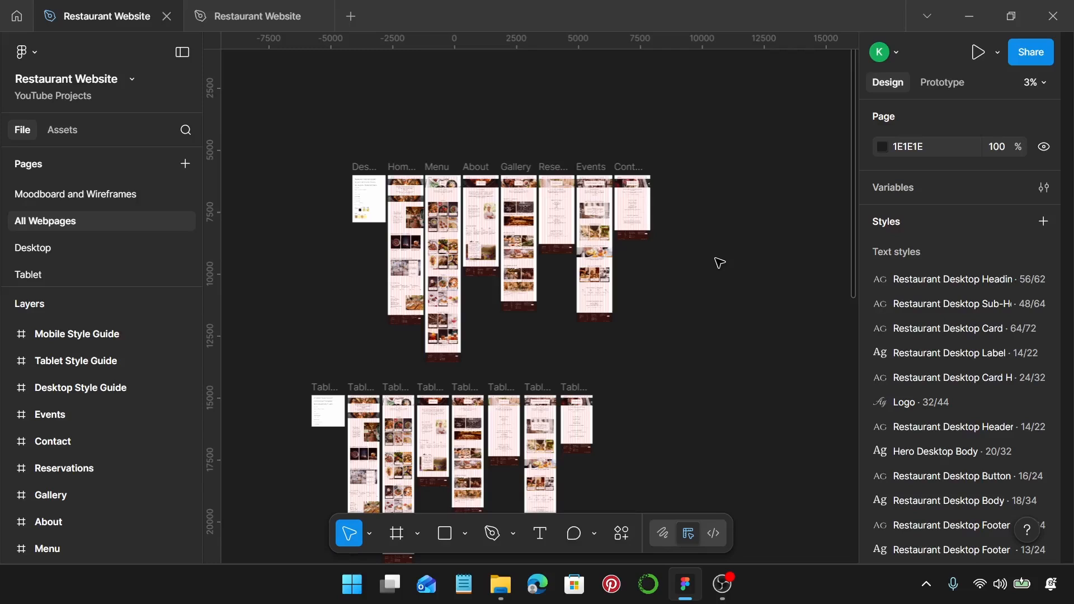
Step: Duplicate the seven desktop page frames, Homepage through Contact, without the style guide, onto the empty canvas to the right of the originals
scroll(720, 263, down, 3)
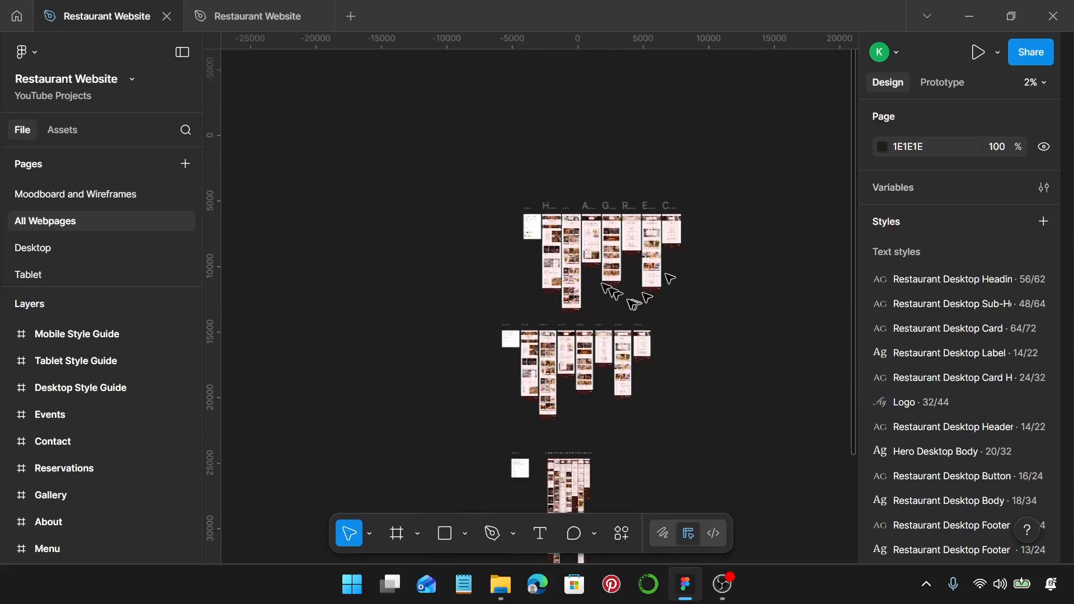
scroll(542, 193, up, 2)
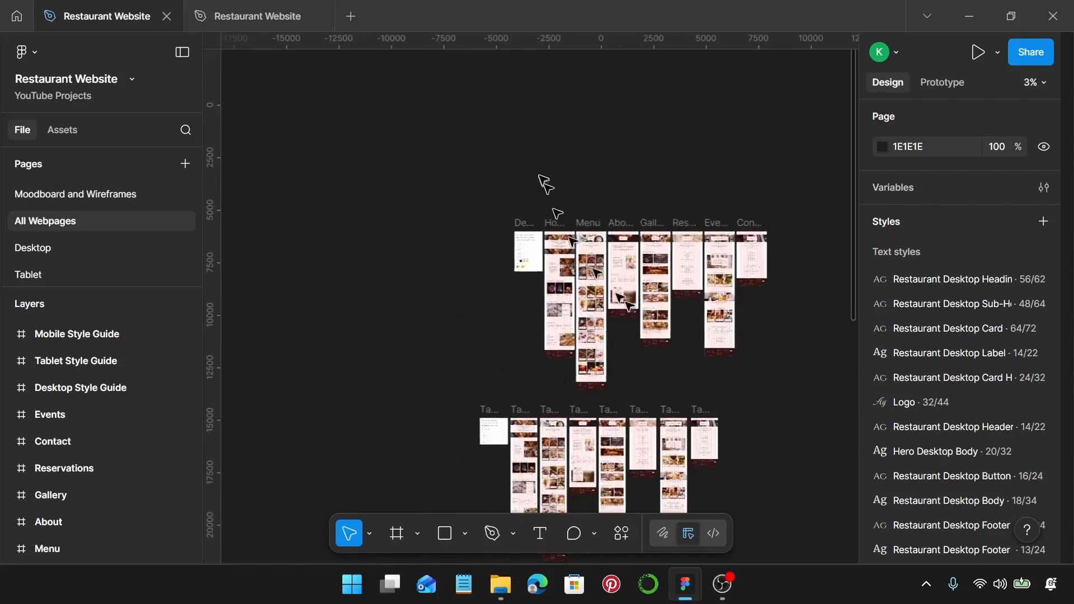
drag(540, 176, 801, 381)
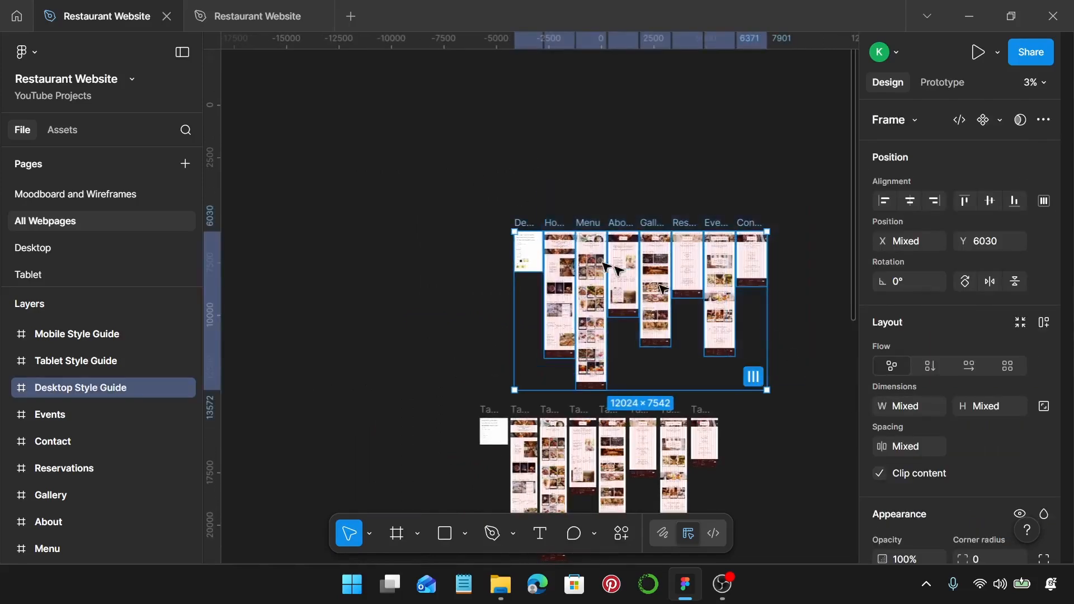
shift+click(517, 221)
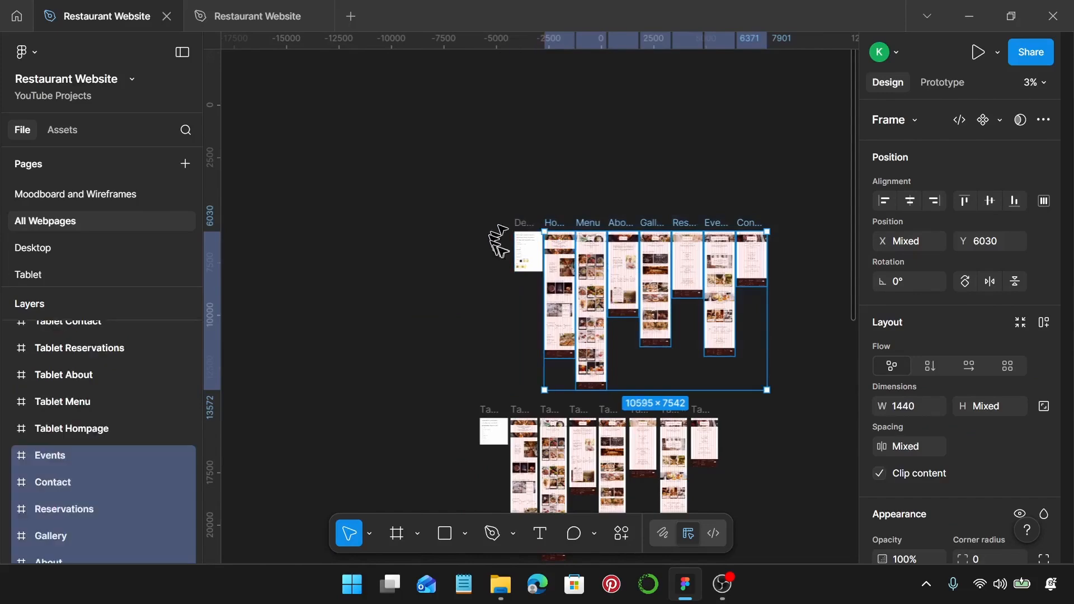
scroll(530, 222, right, 5)
scroll(536, 228, left, 4)
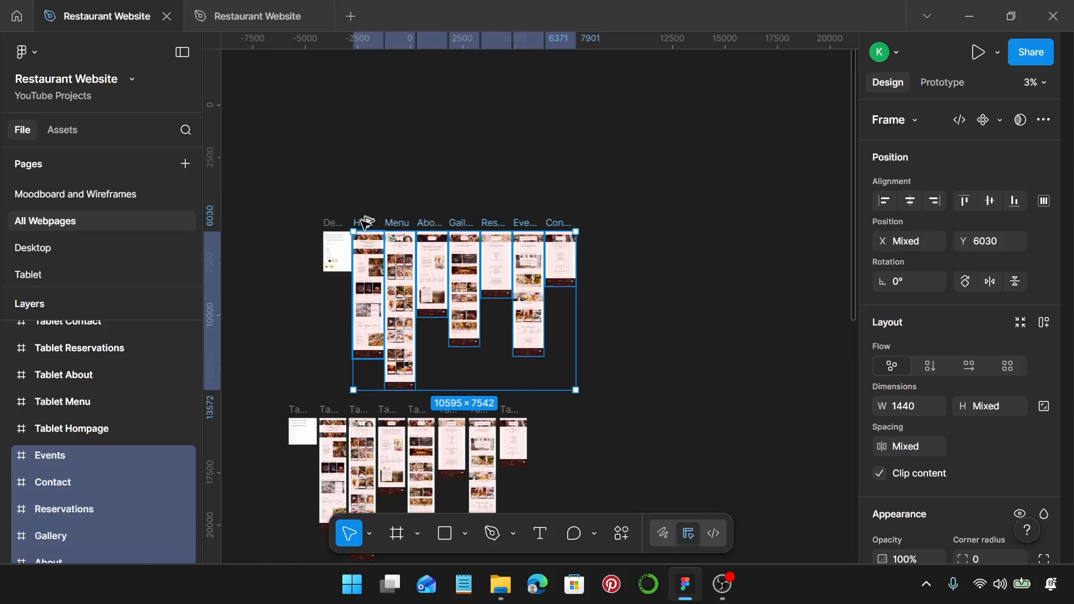
drag(375, 224, 736, 243)
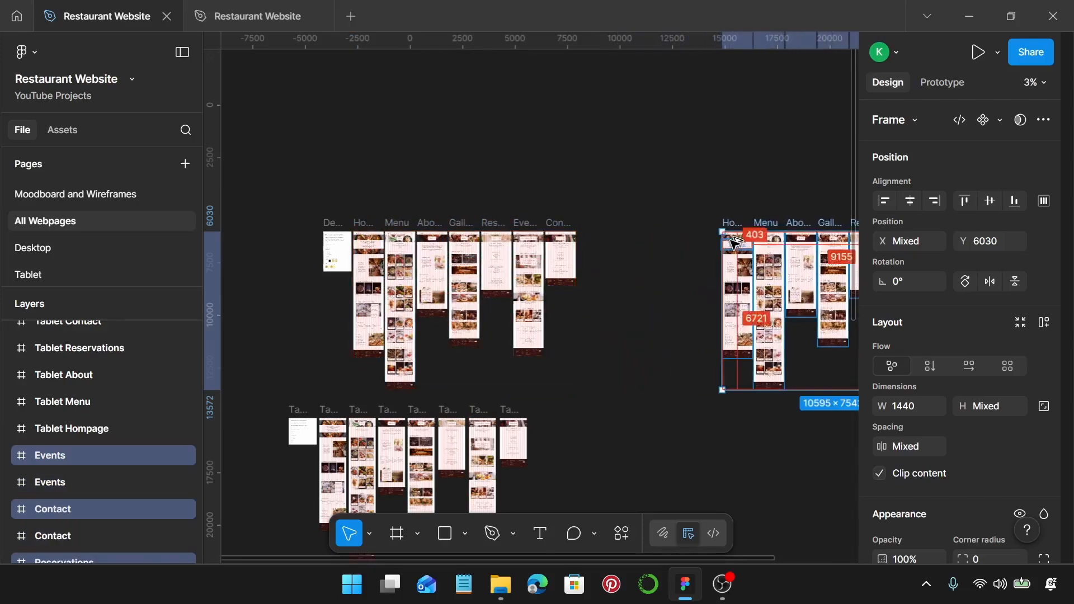
Step: Duplicate the seven tablet page frames, without the tablet style guide, to the right of the originals below the desktop copies
scroll(700, 238, down, 5)
drag(318, 111, 575, 310)
scroll(398, 152, up, 4)
shift+click(398, 153)
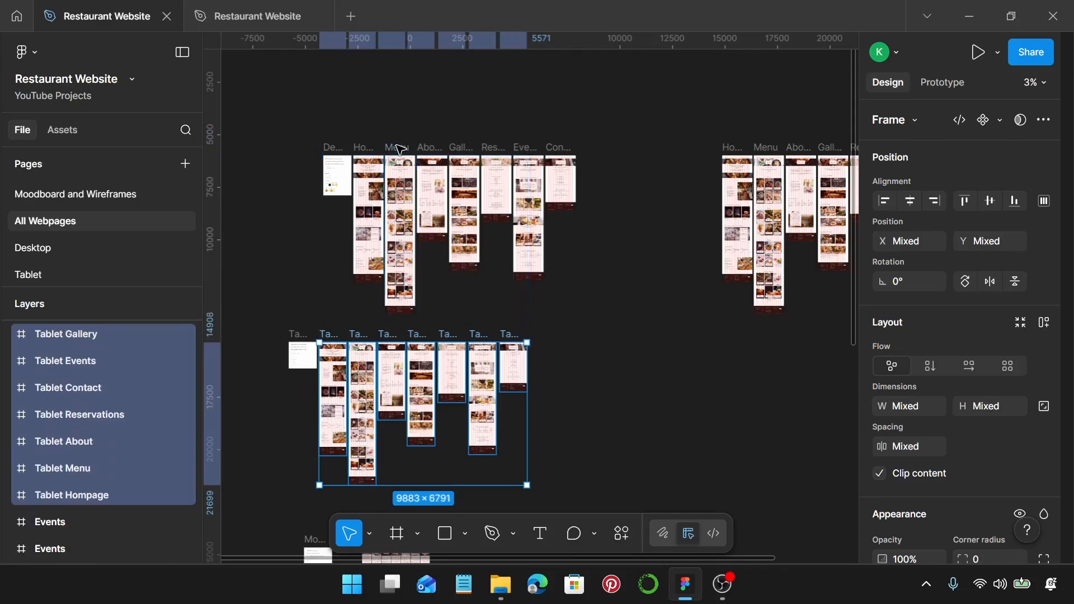
scroll(372, 307, down, 4)
drag(342, 161, 735, 181)
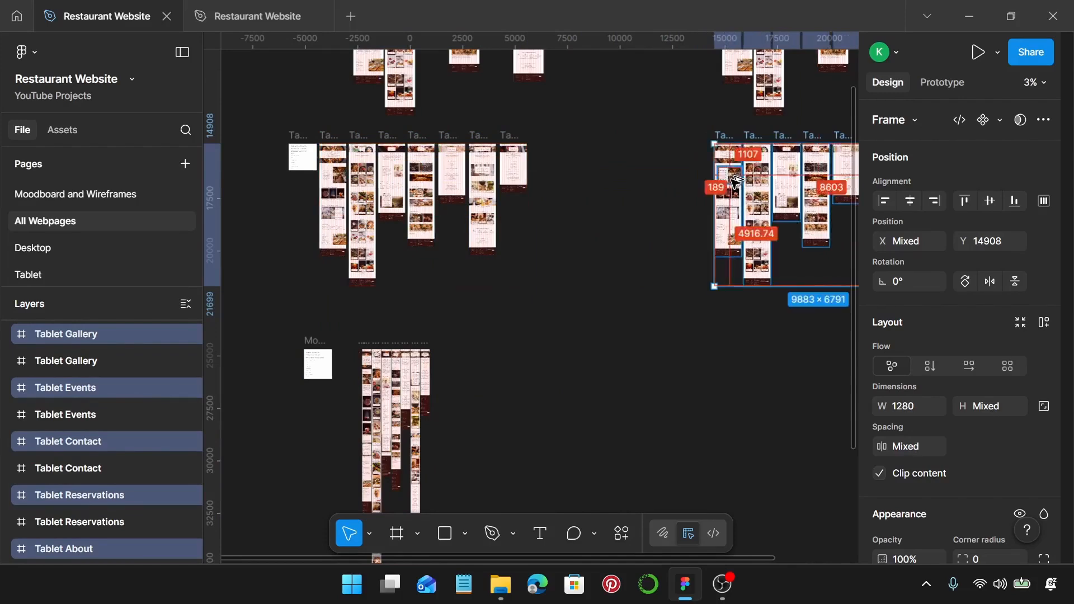
Step: Duplicate the mobile page frames, without the mobile style guide, to the right of the originals below the tablet copies
scroll(515, 304, down, 3)
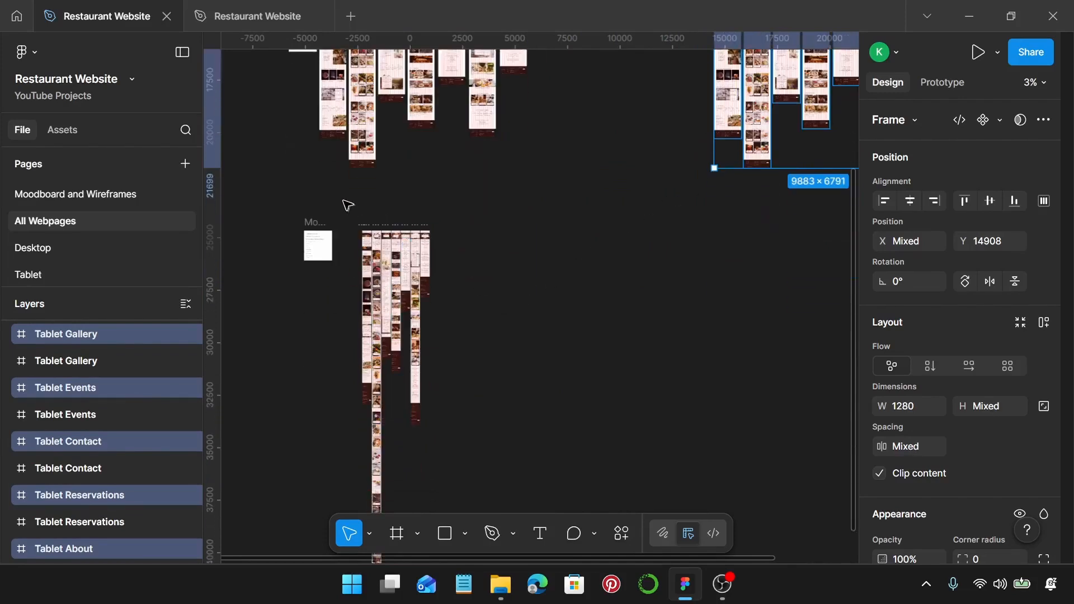
drag(347, 205, 528, 540)
scroll(528, 540, down, 5)
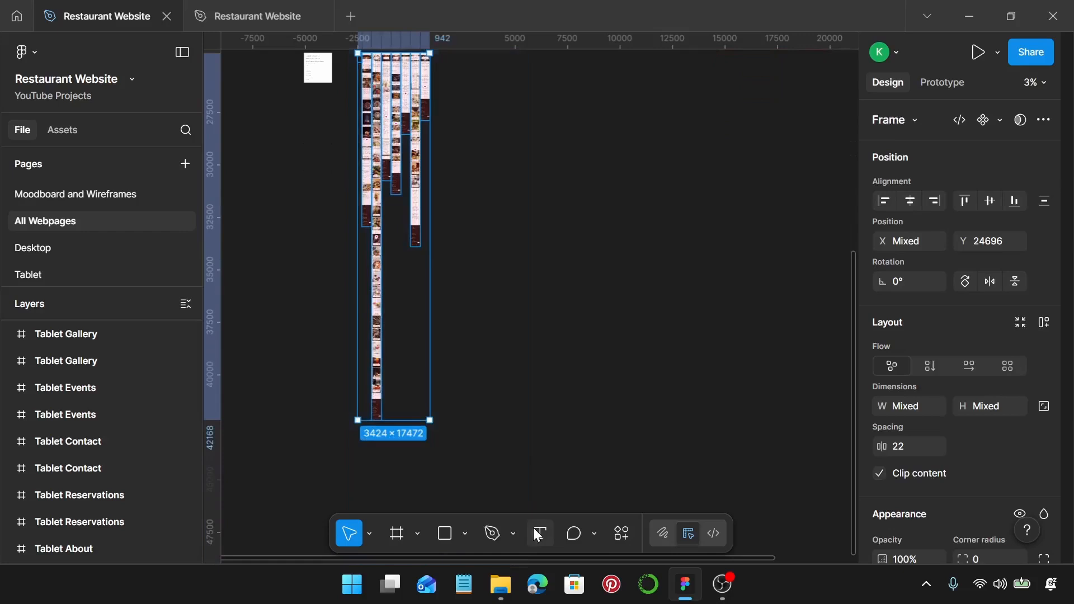
scroll(499, 442, up, 5)
key(alt)
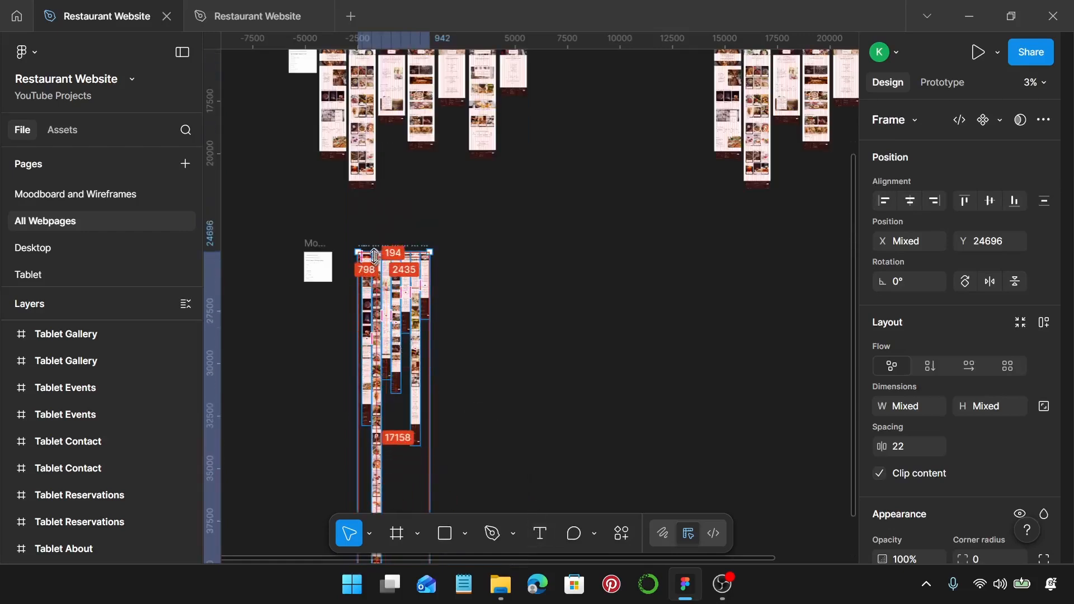
drag(371, 265, 724, 300)
Step: Replace the Text/Footer colour style with the white Background style throughout the duplicated desktop Homepage frame
scroll(720, 301, up, 3)
scroll(712, 309, right, 2)
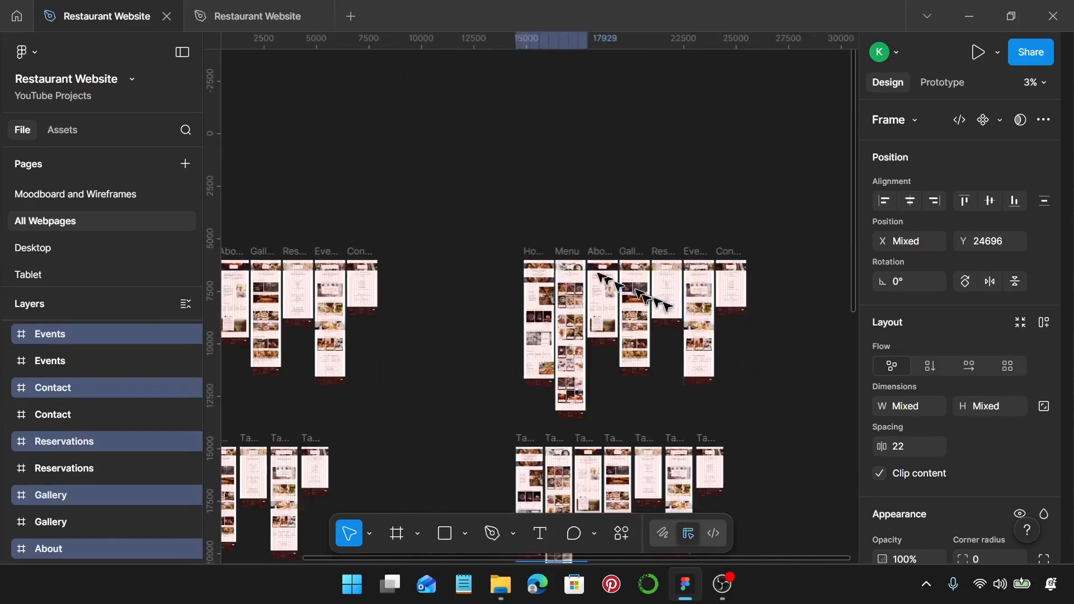
scroll(610, 279, up, 10)
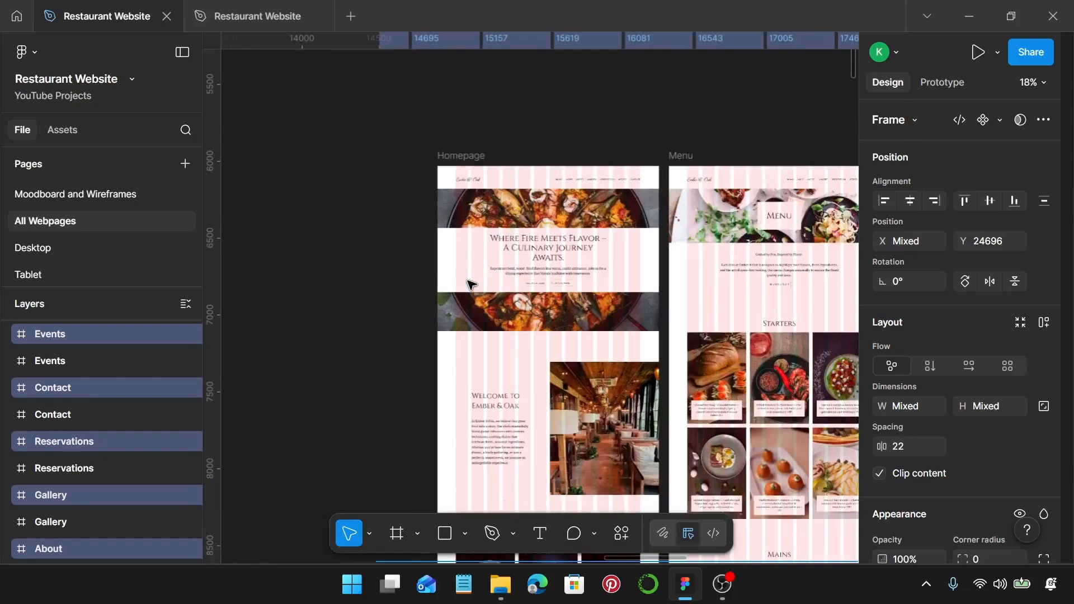
scroll(471, 285, down, 2)
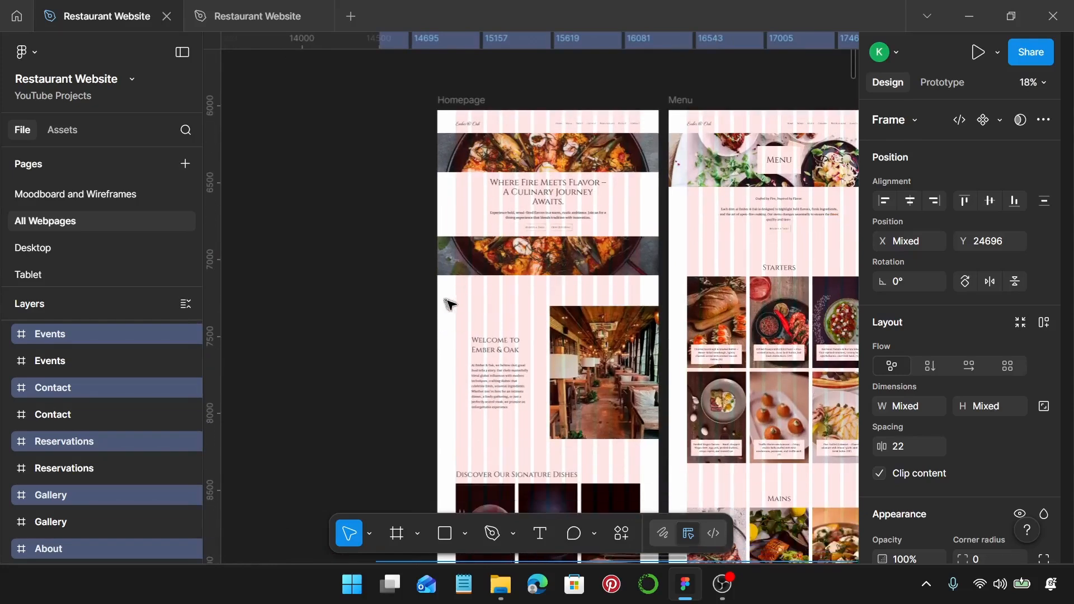
scroll(693, 252, down, 4)
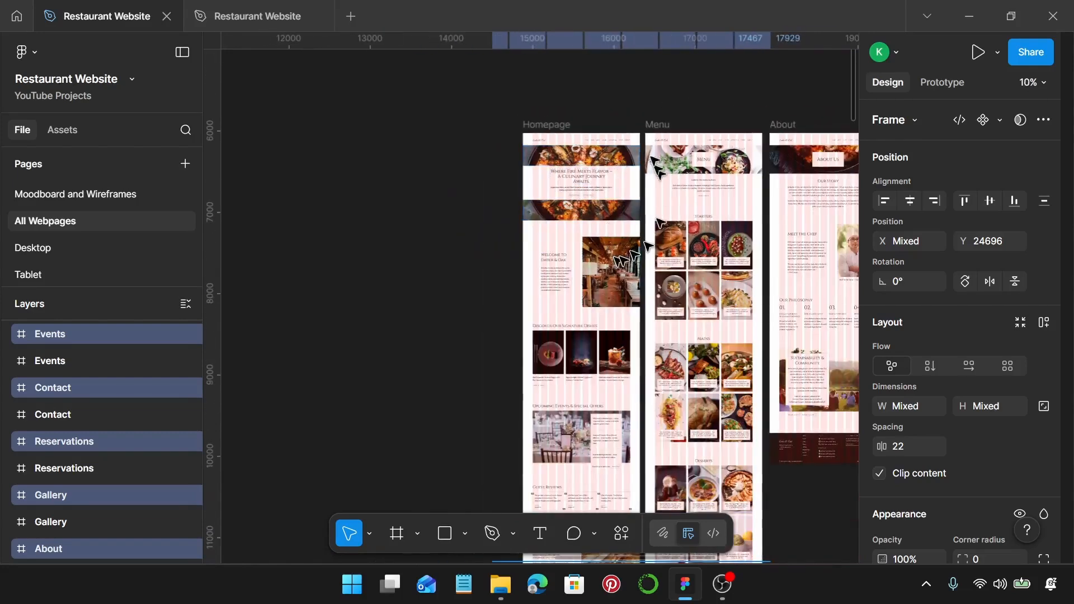
scroll(587, 224, right, 1)
click(526, 126)
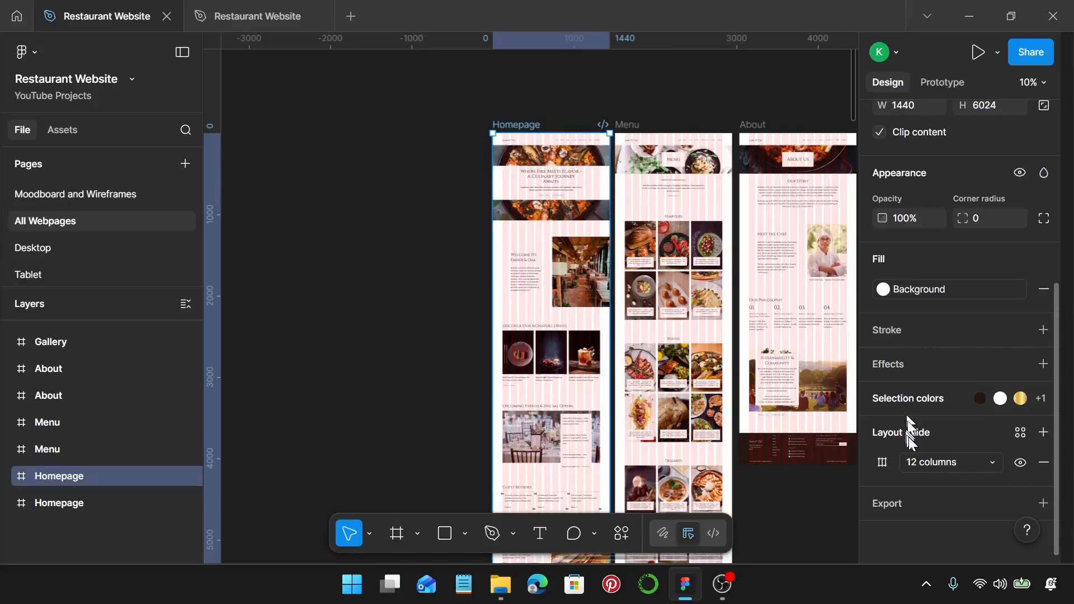
click(889, 402)
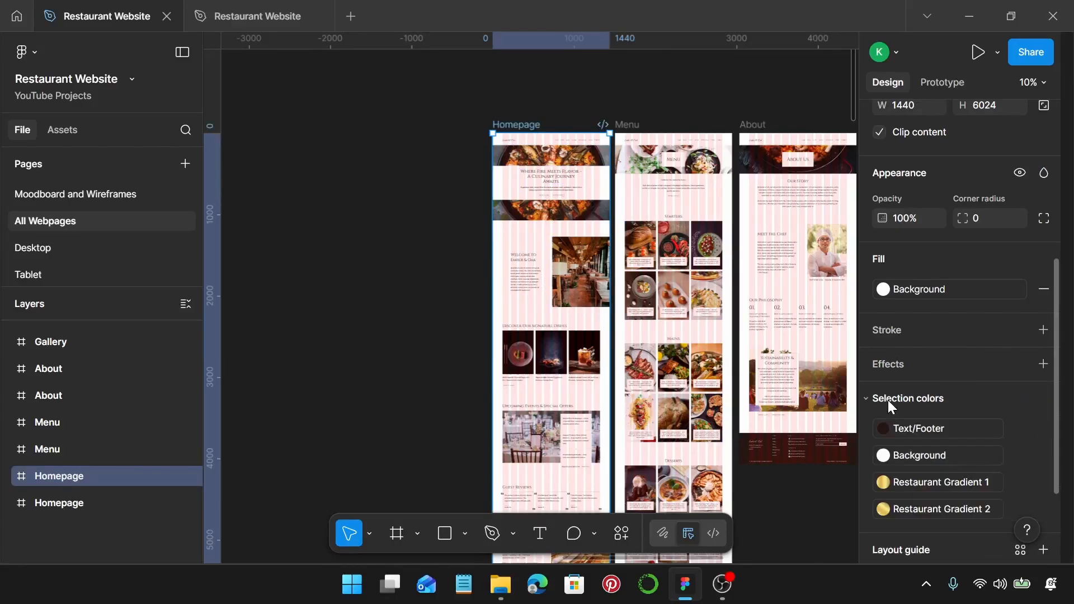
click(916, 432)
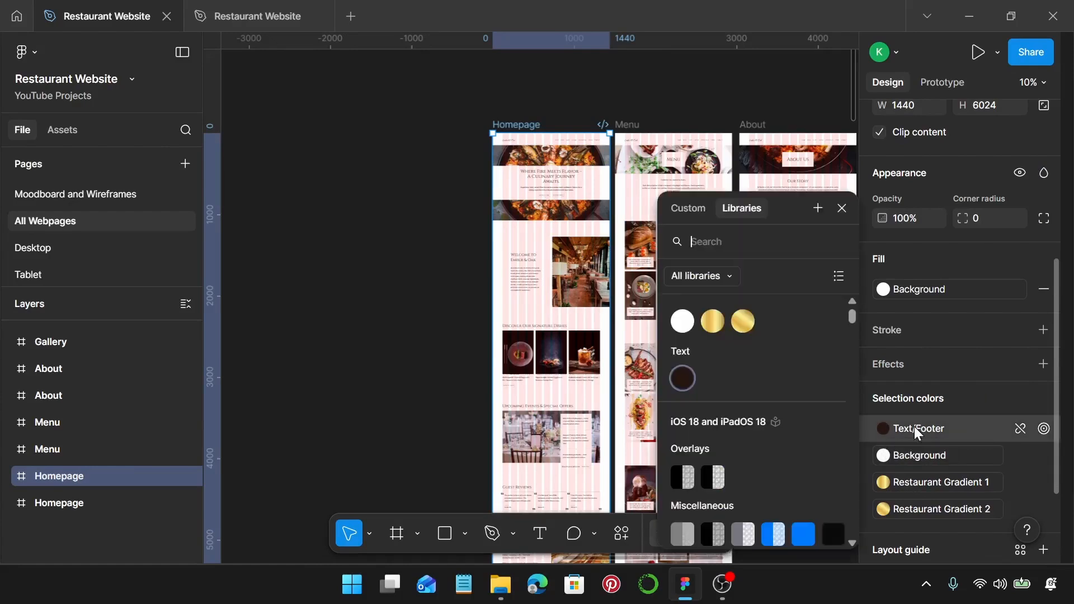
click(682, 322)
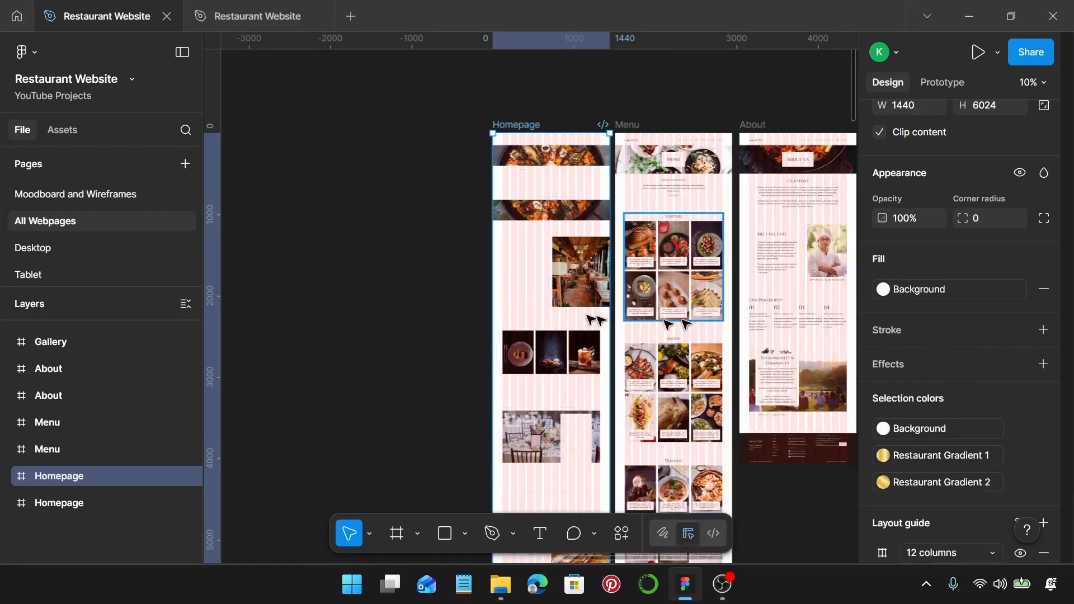
Step: Apply the dark Text/Footer colour style to the fill of the duplicated desktop Homepage frame and its hero text banner
click(908, 291)
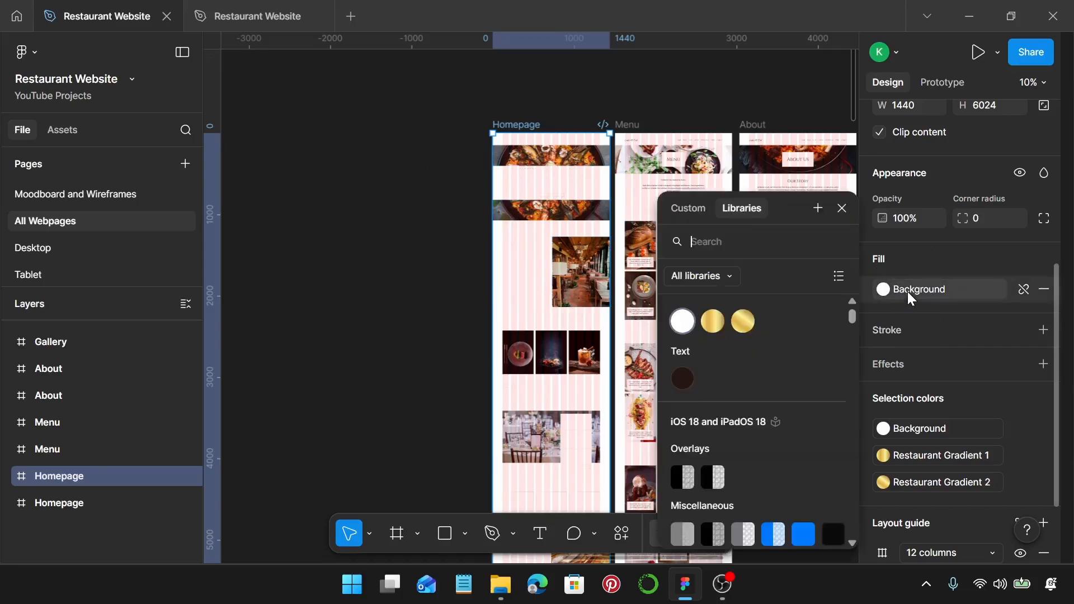
click(684, 380)
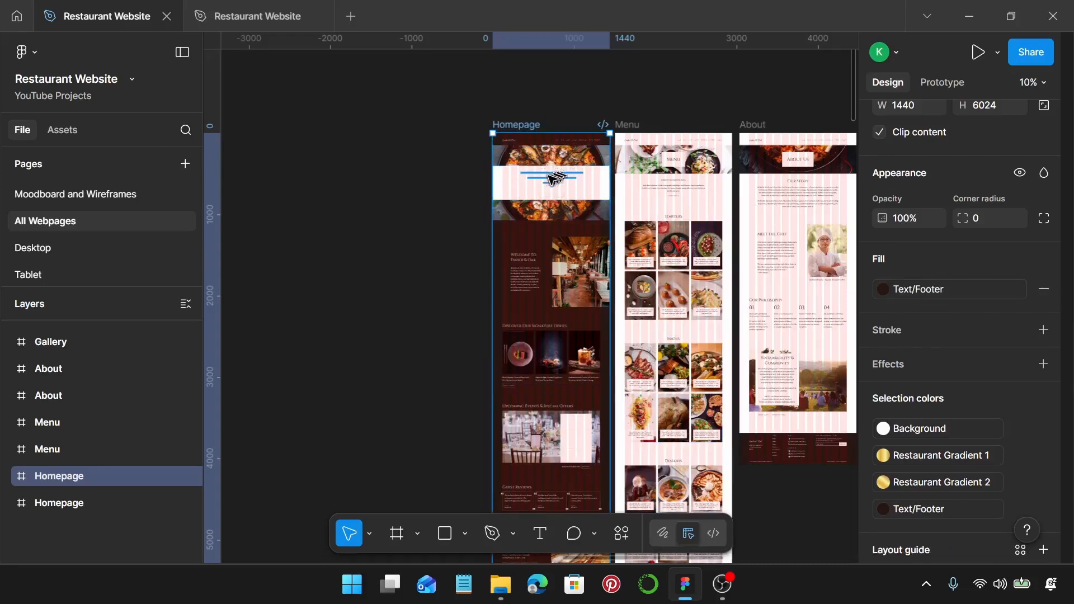
scroll(571, 167, up, 3)
scroll(551, 192, up, 3)
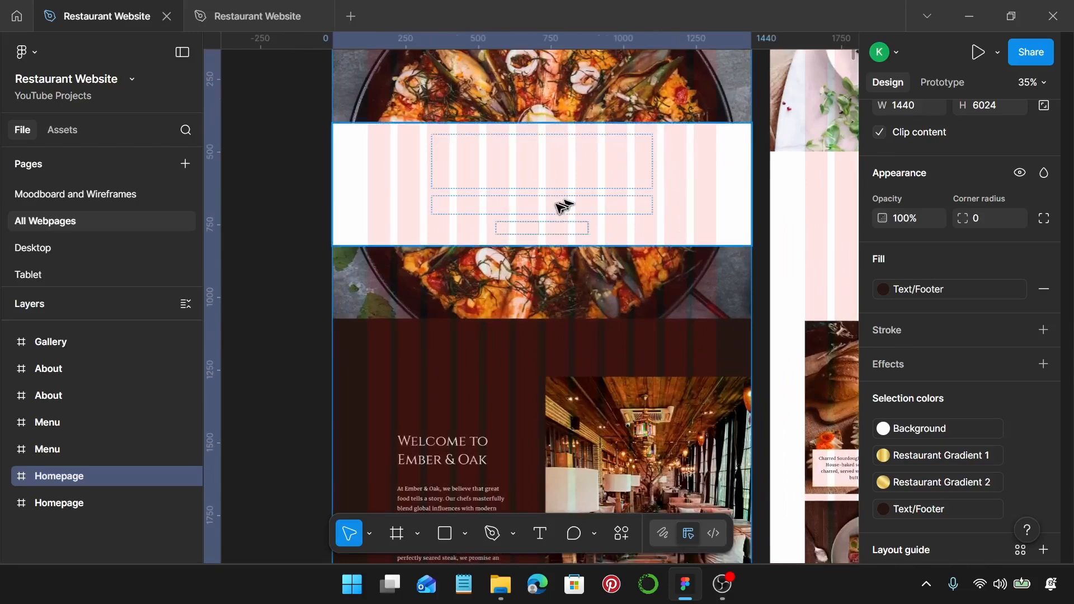
click(691, 184)
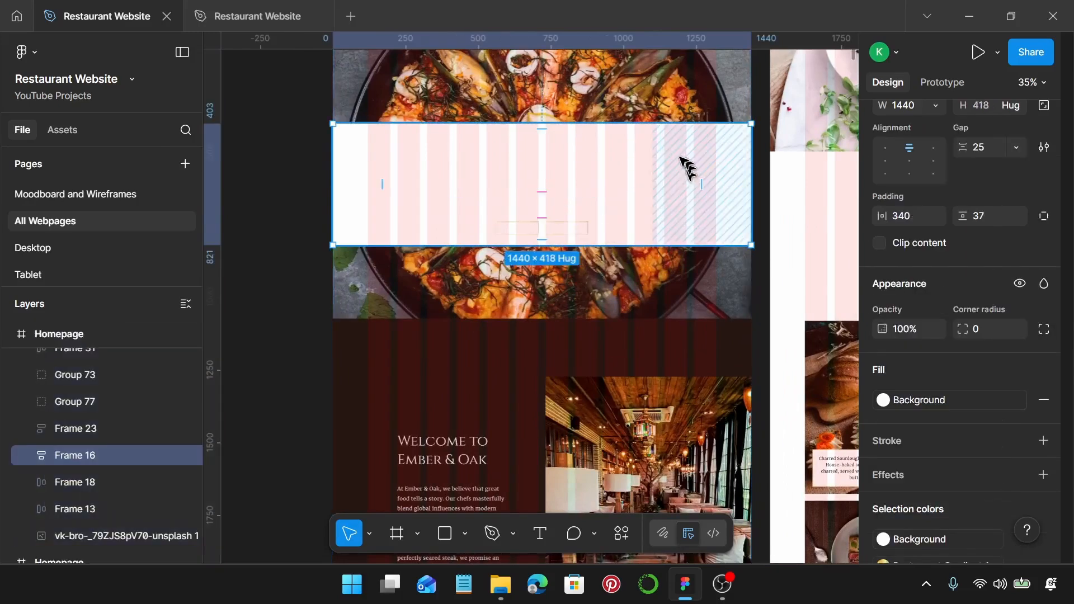
scroll(923, 445, down, 3)
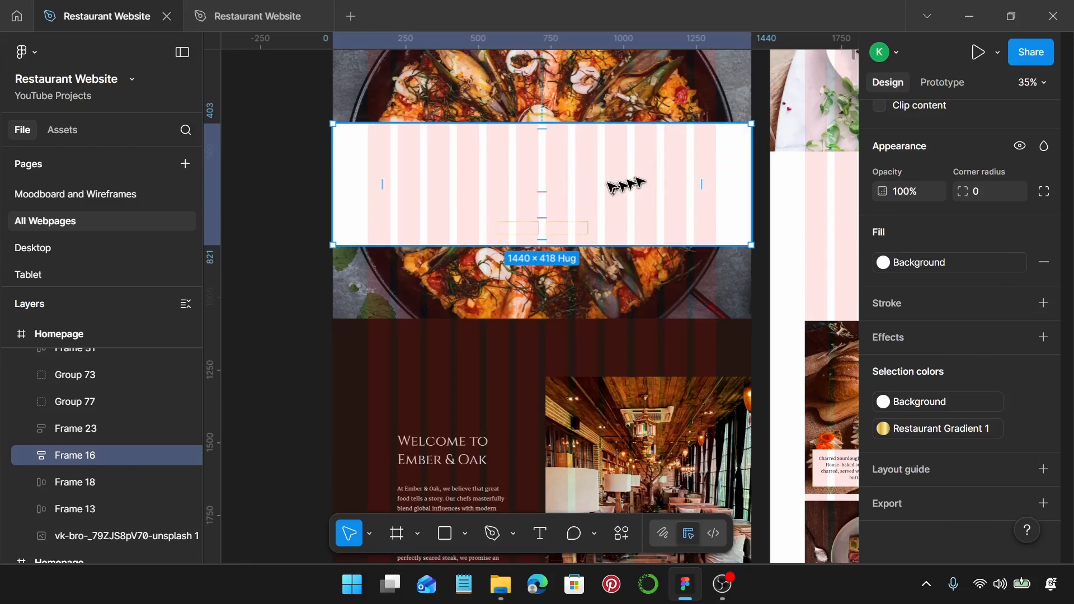
click(883, 263)
click(683, 379)
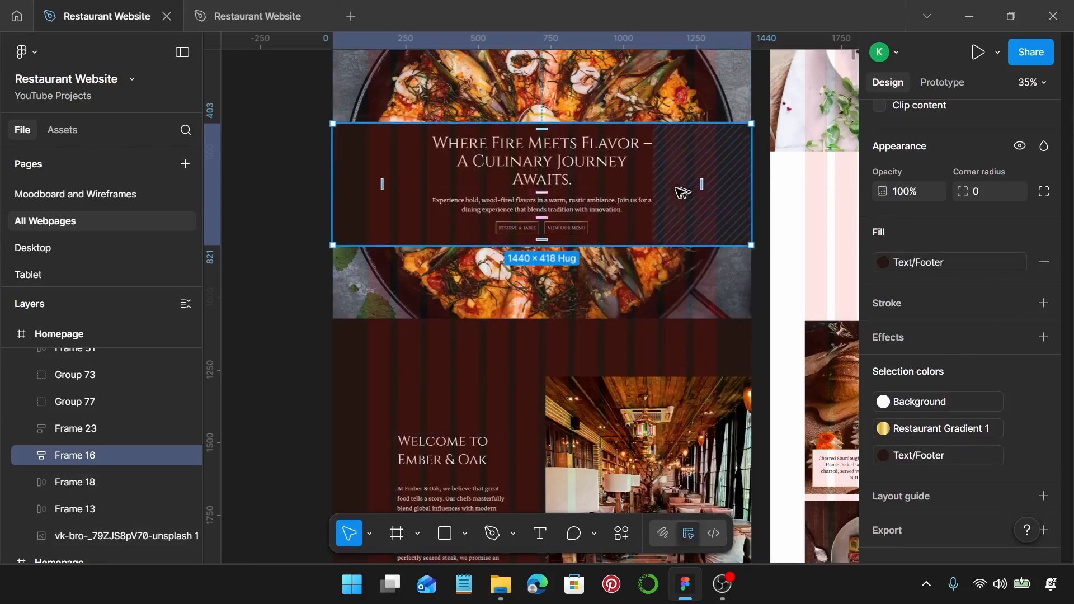
Step: Change the fill of the offers card over the Upcoming Events & Special Offers photo to the Text/Footer style
scroll(631, 383, down, 5)
scroll(632, 382, down, 10)
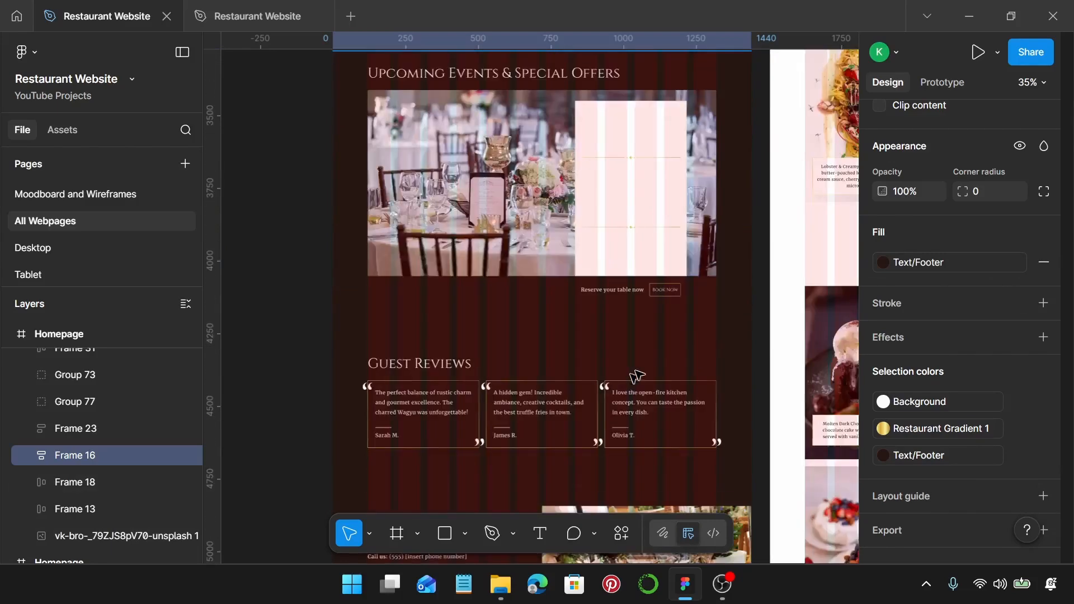
click(672, 219)
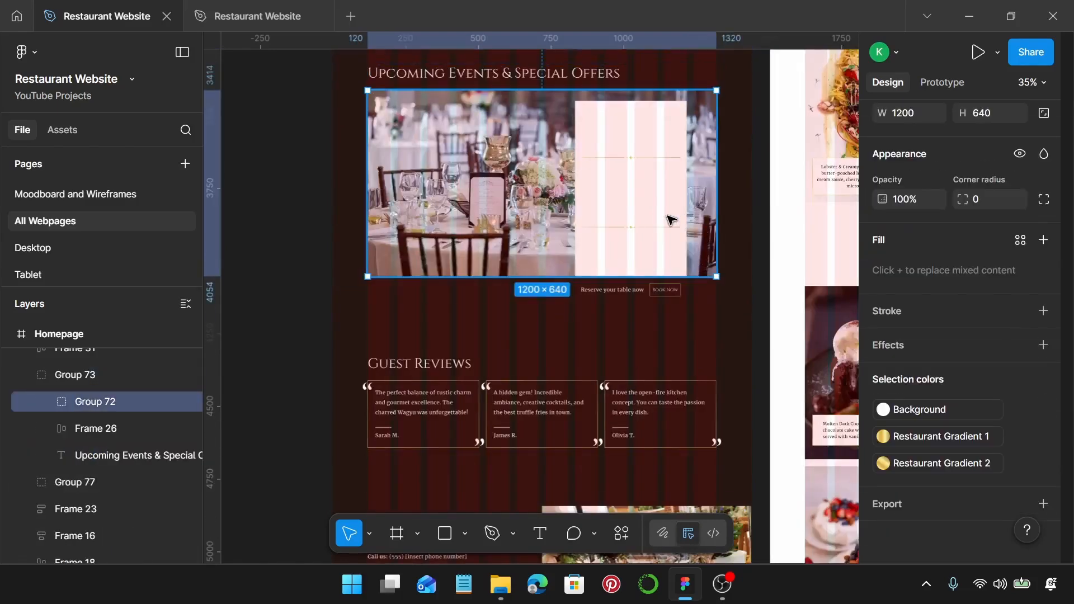
double_click(672, 220)
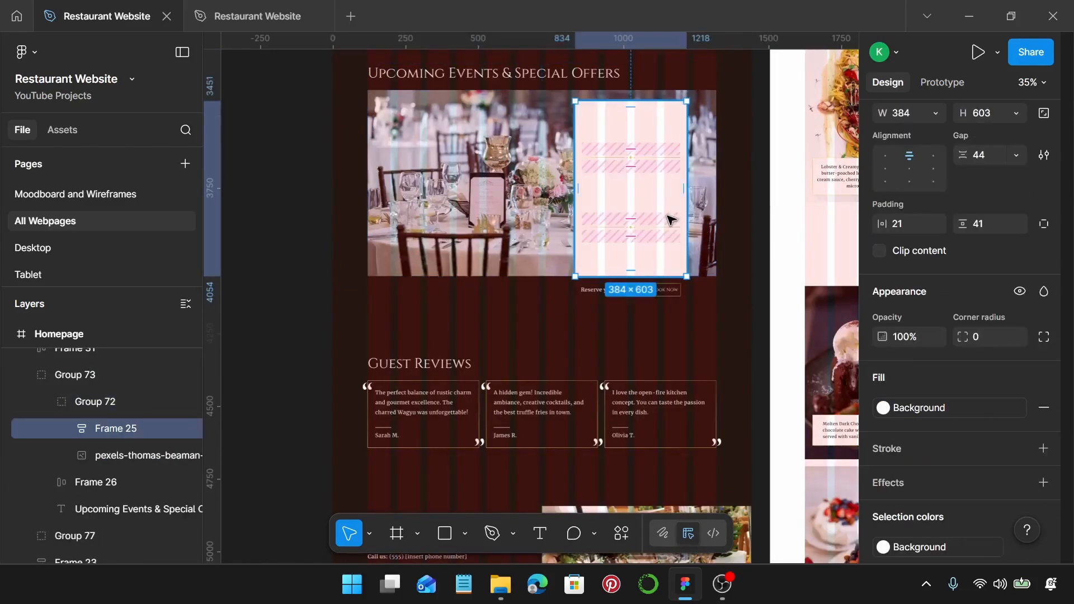
click(955, 414)
click(683, 378)
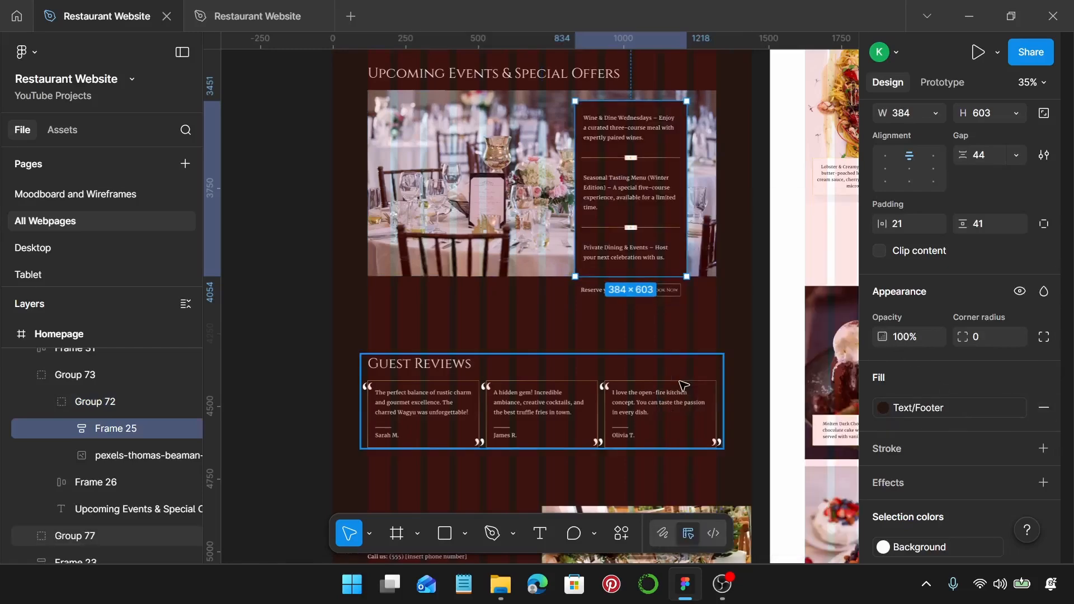
Step: Recolour the white backgrounds of the diamond ornament on the offers card's first divider, including its inner shapes, with the Text/Footer style
scroll(631, 158, up, 10)
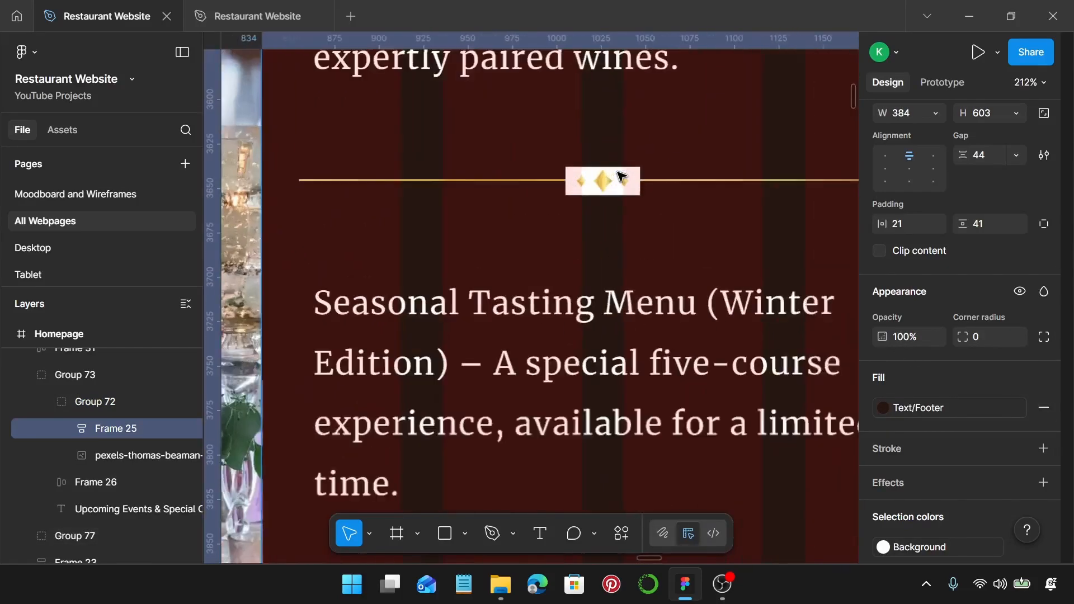
click(615, 185)
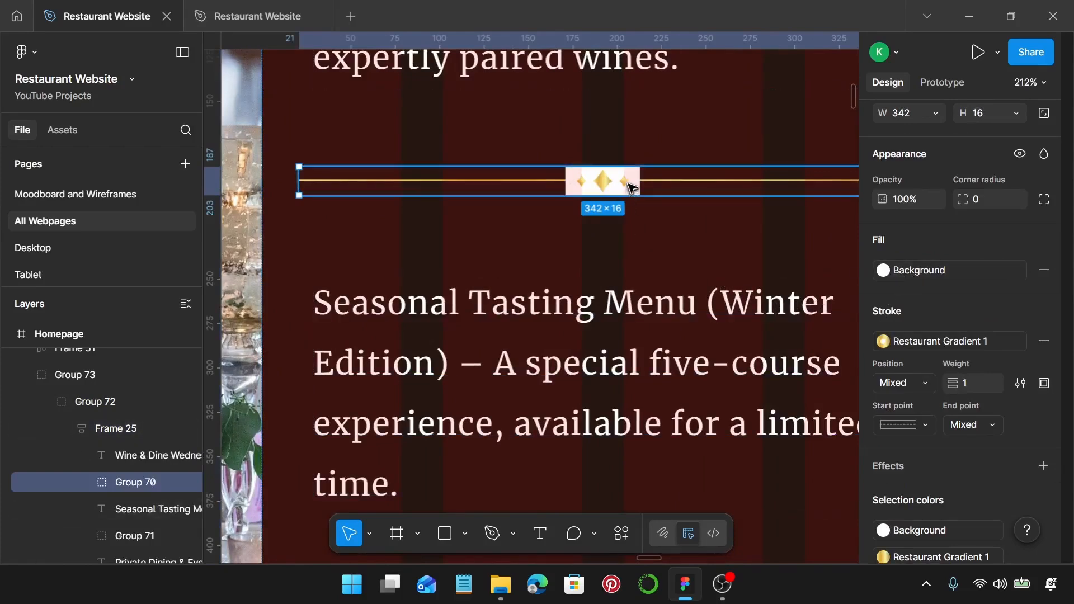
double_click(631, 188)
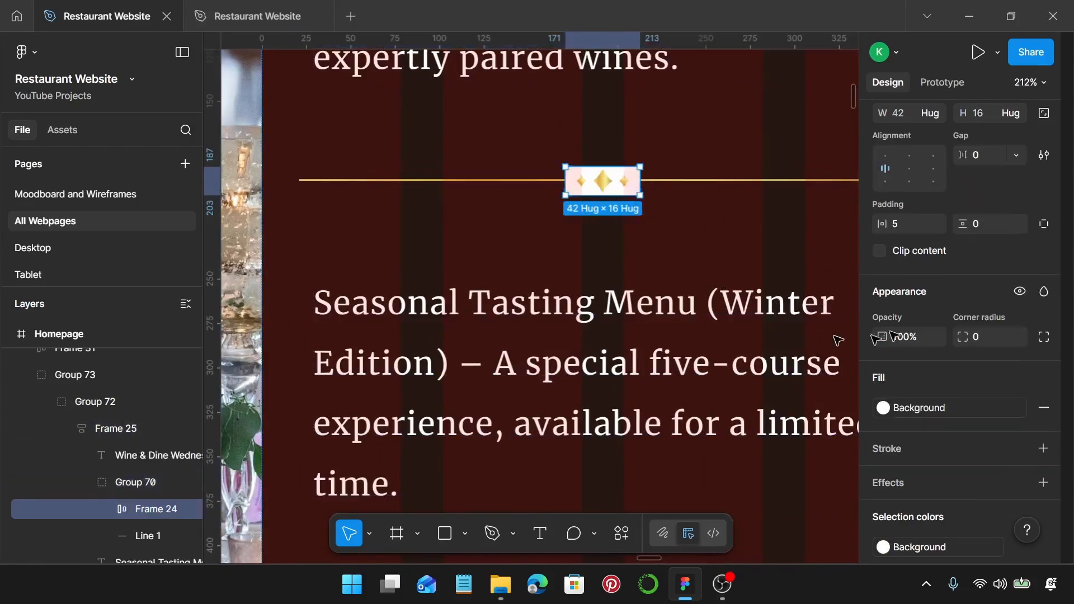
click(922, 410)
click(682, 379)
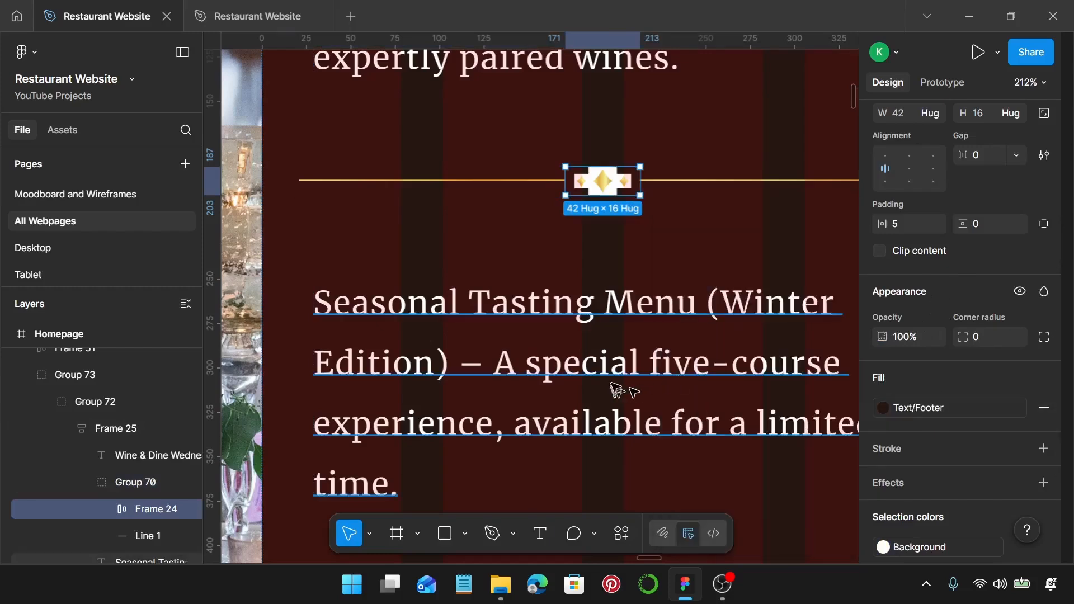
scroll(602, 207, up, 5)
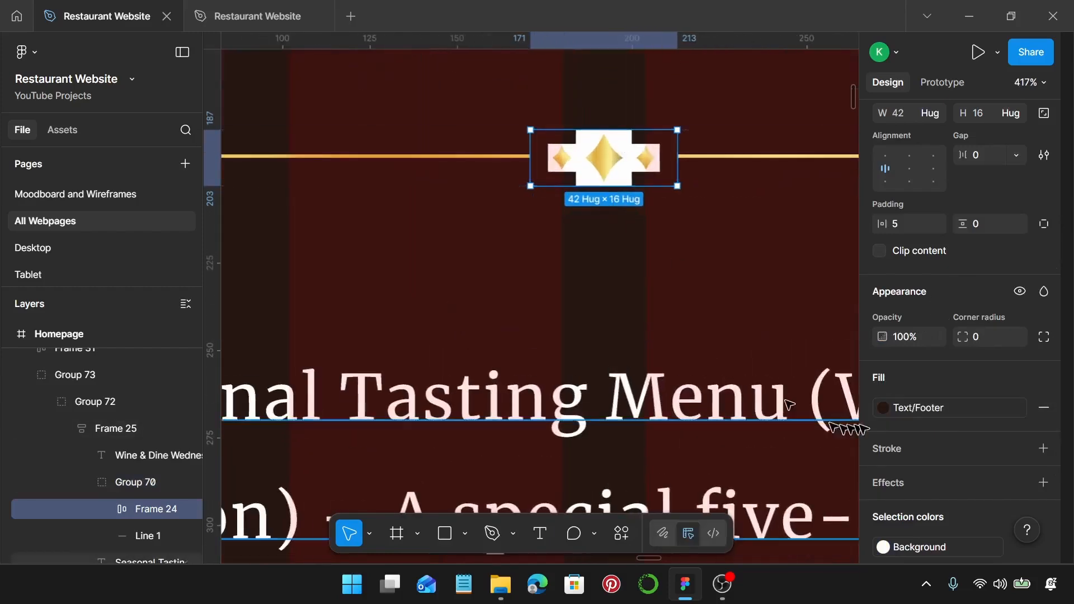
scroll(1014, 448, down, 3)
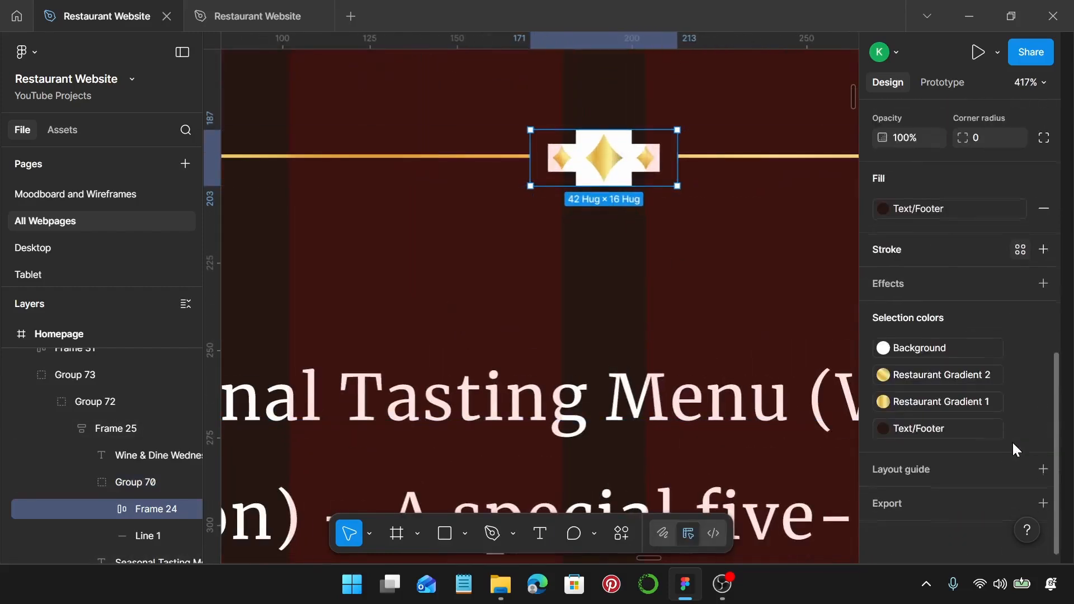
click(933, 352)
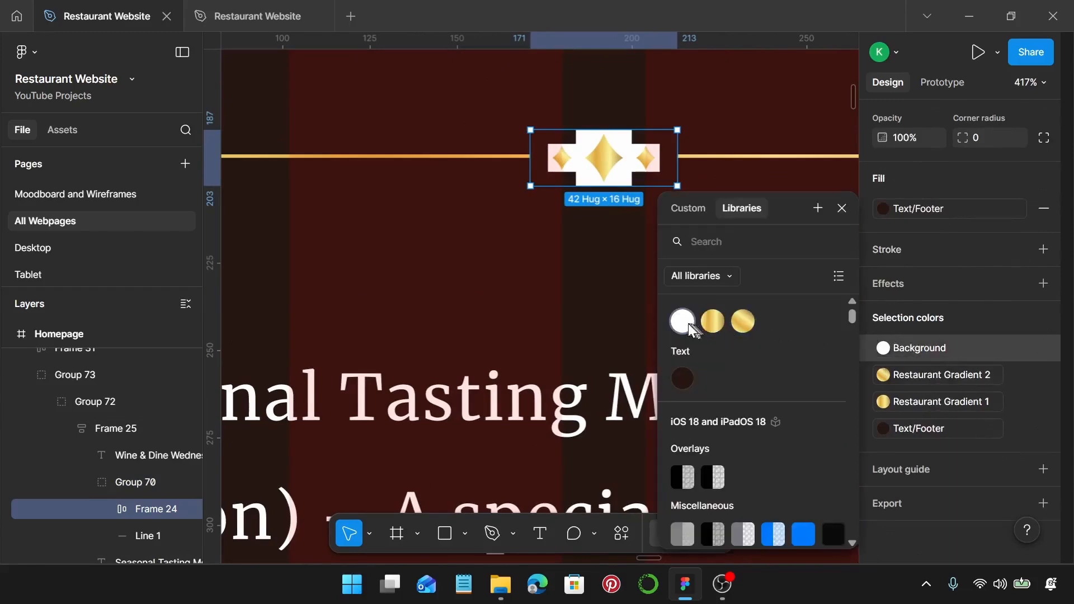
click(682, 379)
Step: Recolour the white ornament backgrounds on the offers card's second divider, below the Seasonal Tasting Menu text, with the Text/Footer style
scroll(675, 381, down, 3)
scroll(676, 379, down, 4)
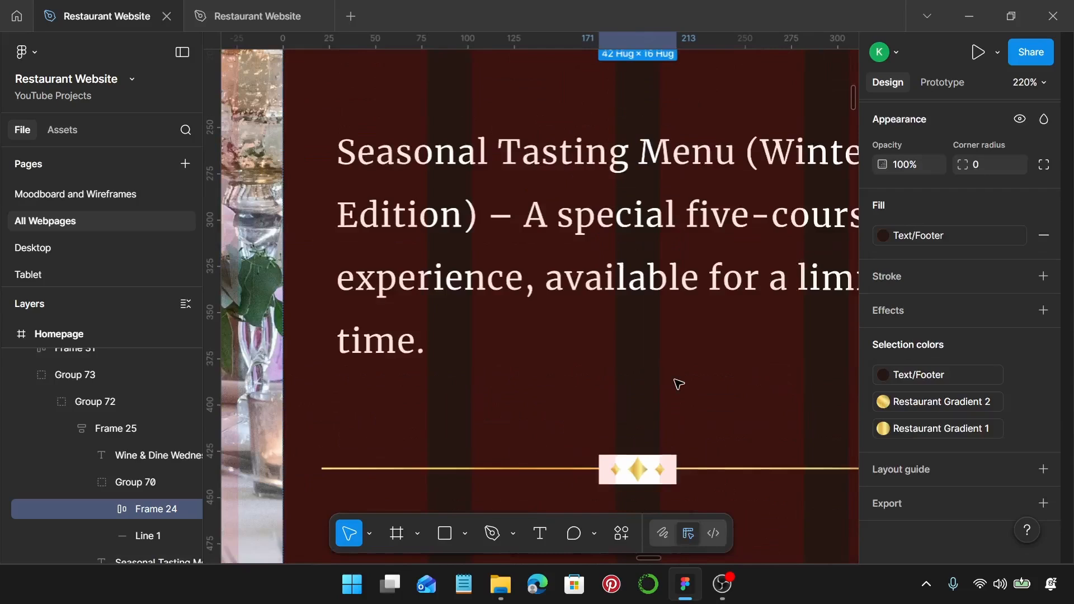
click(648, 464)
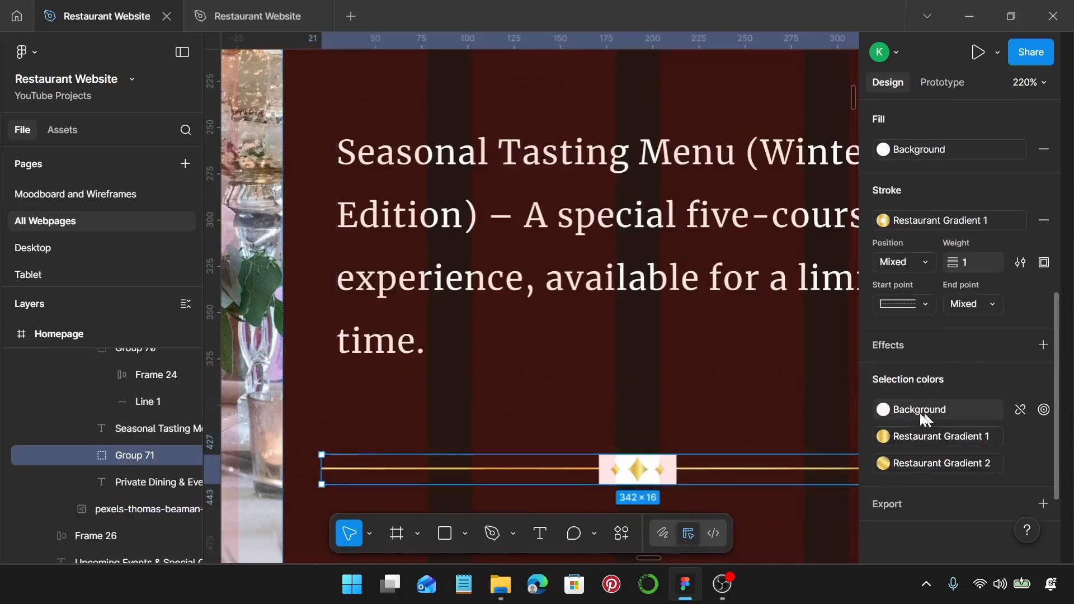
click(956, 162)
click(683, 325)
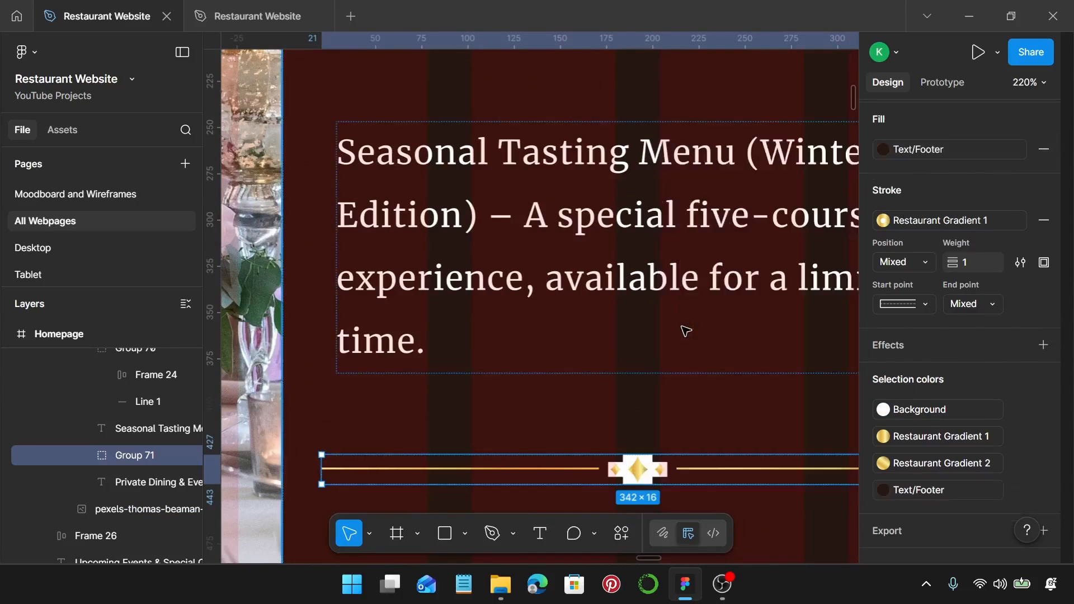
double_click(662, 470)
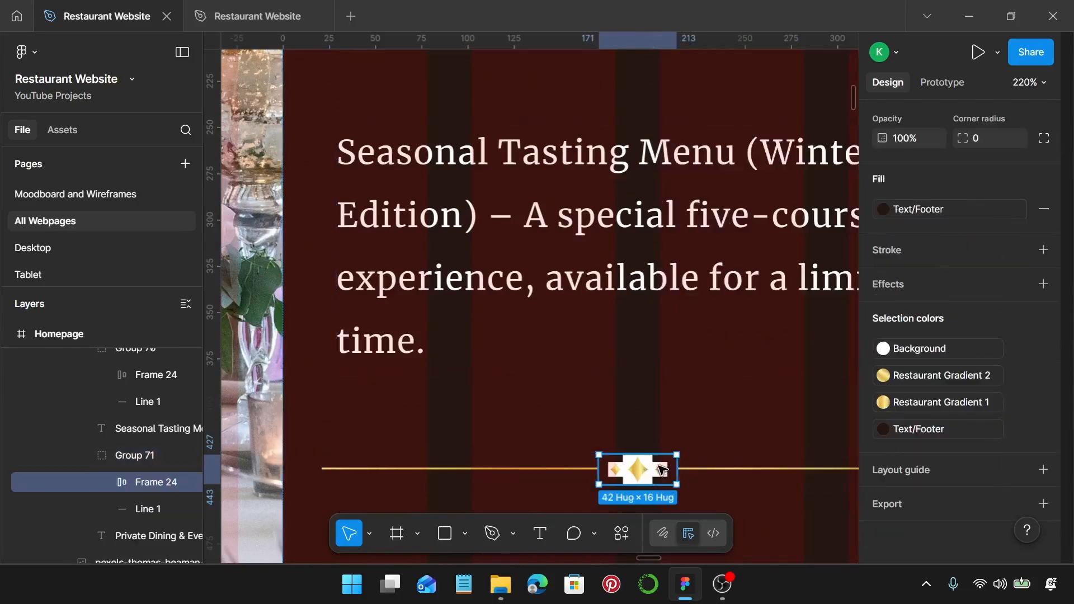
click(949, 353)
click(681, 381)
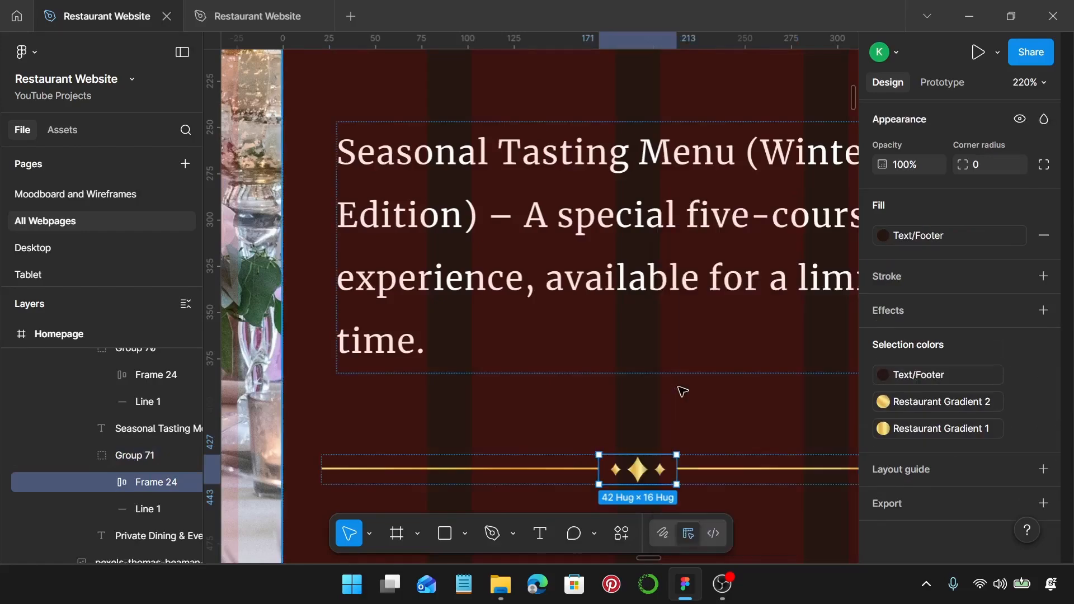
Step: Set the fill of the homepage footer's background rectangle to the Text/Footer style
scroll(684, 390, down, 5)
scroll(683, 391, down, 5)
scroll(683, 392, down, 3)
scroll(683, 391, down, 10)
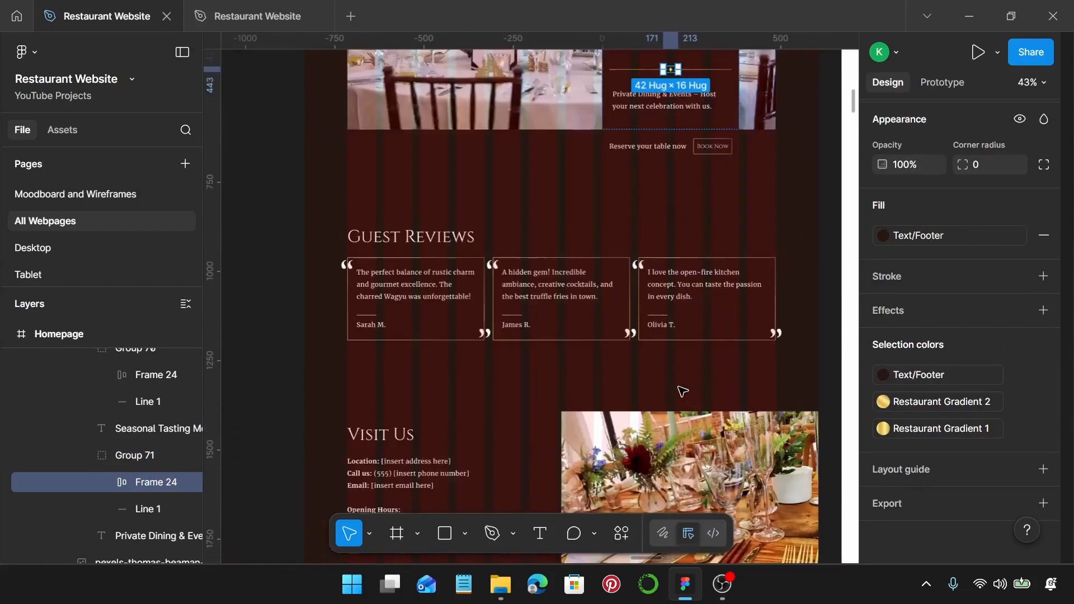
scroll(683, 390, down, 2)
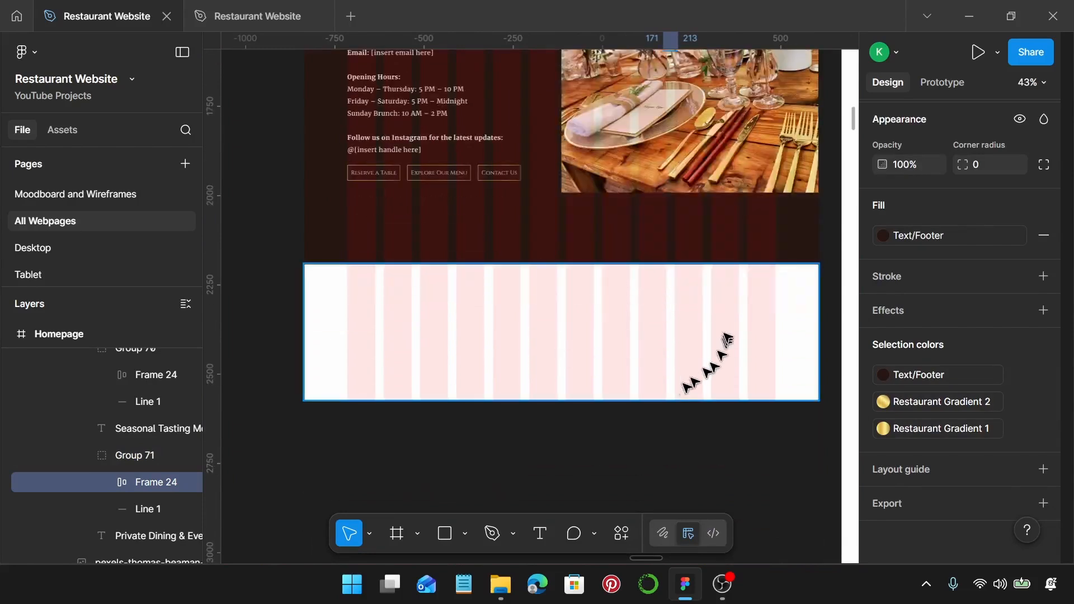
click(689, 321)
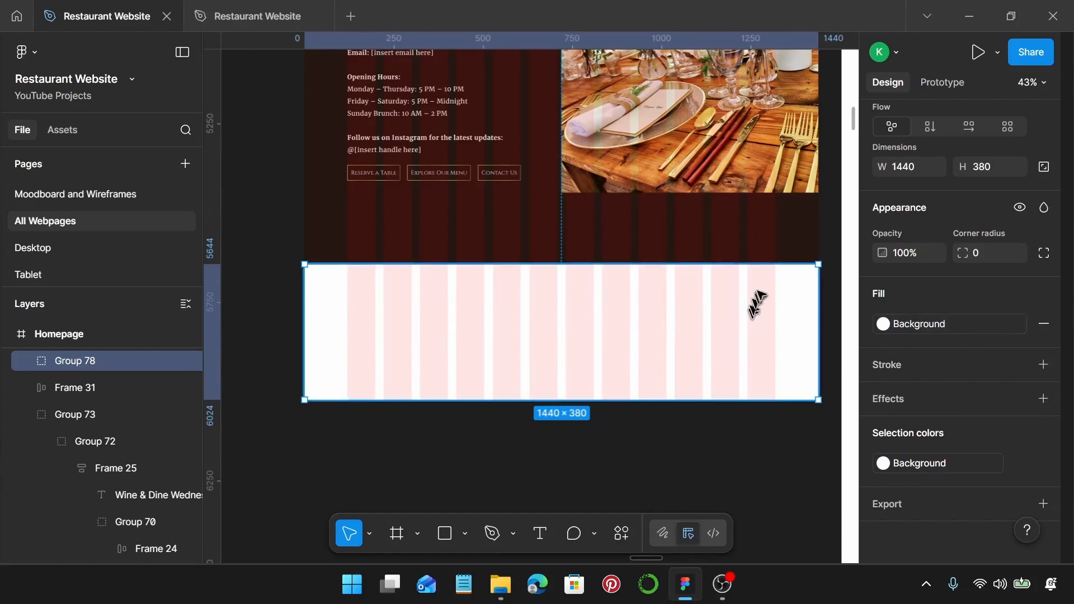
double_click(771, 286)
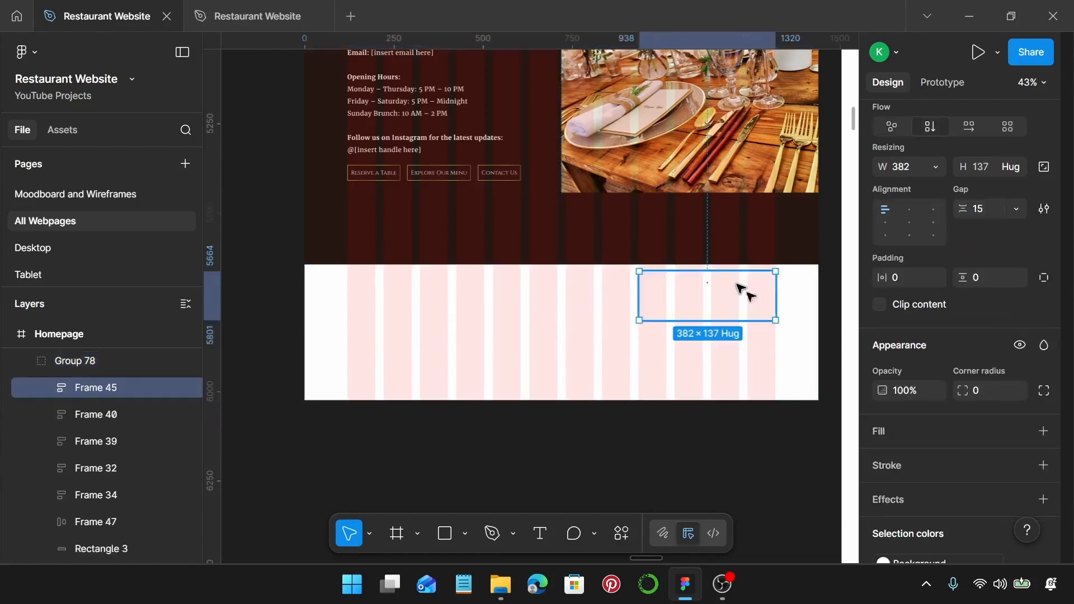
click(806, 286)
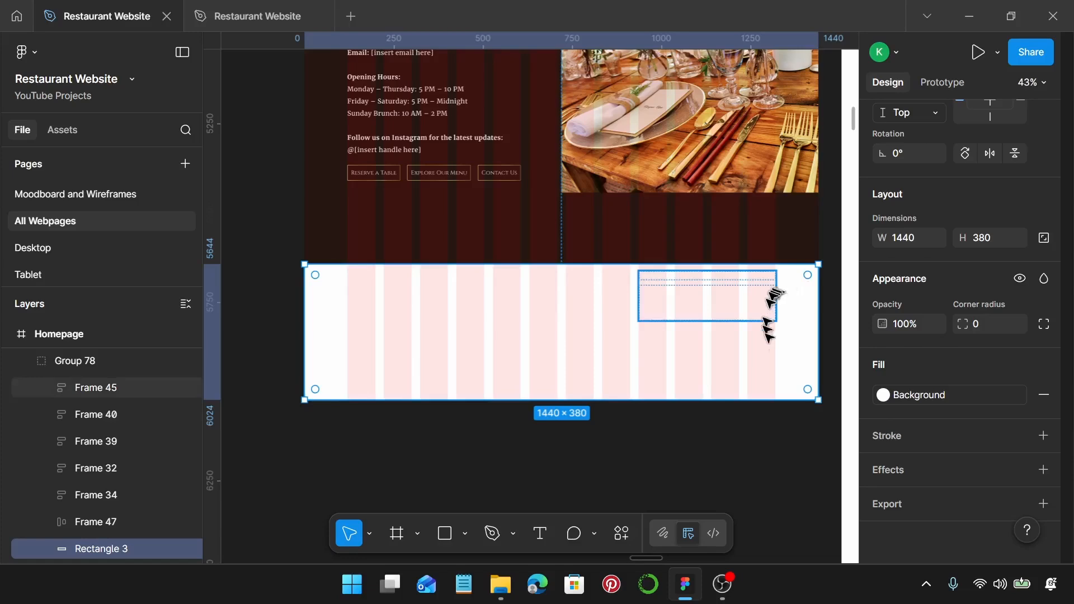
click(938, 407)
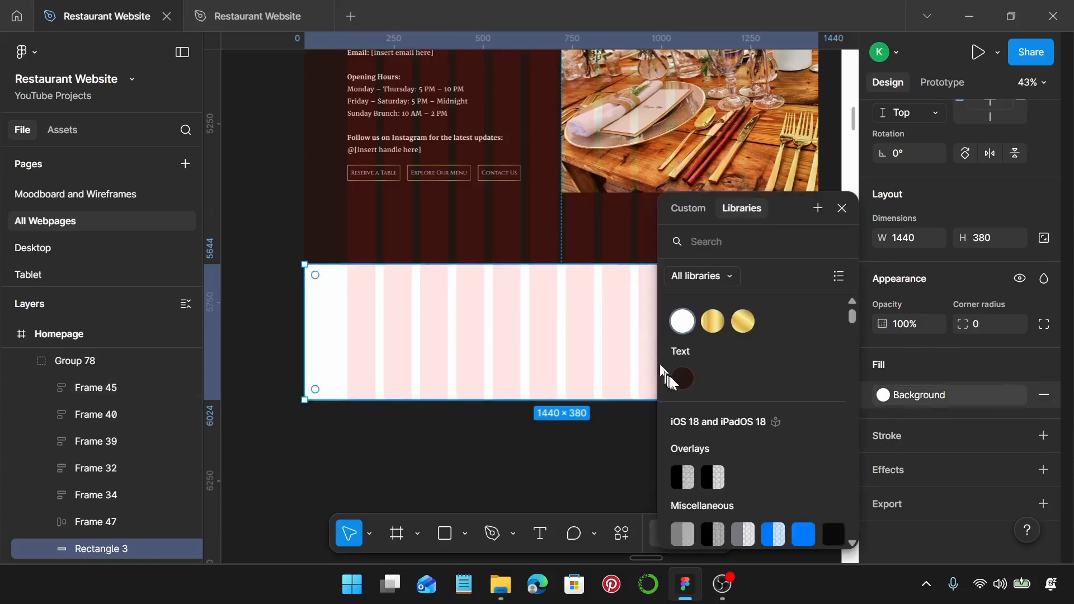
click(680, 378)
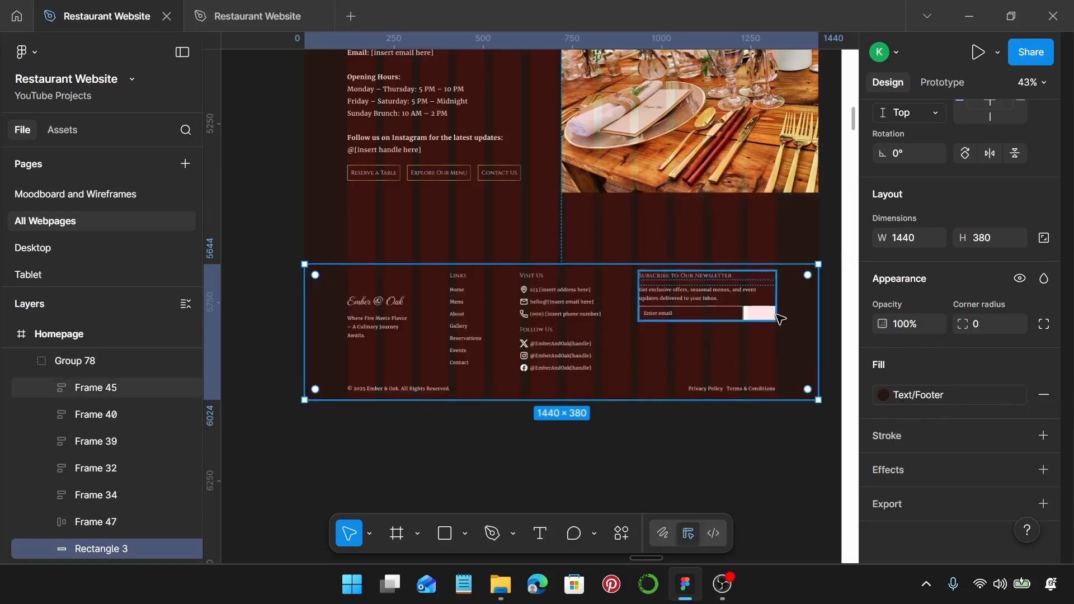
Step: Set the Subscribe button's text in the footer newsletter form to the Text/Footer style
scroll(775, 315, up, 10)
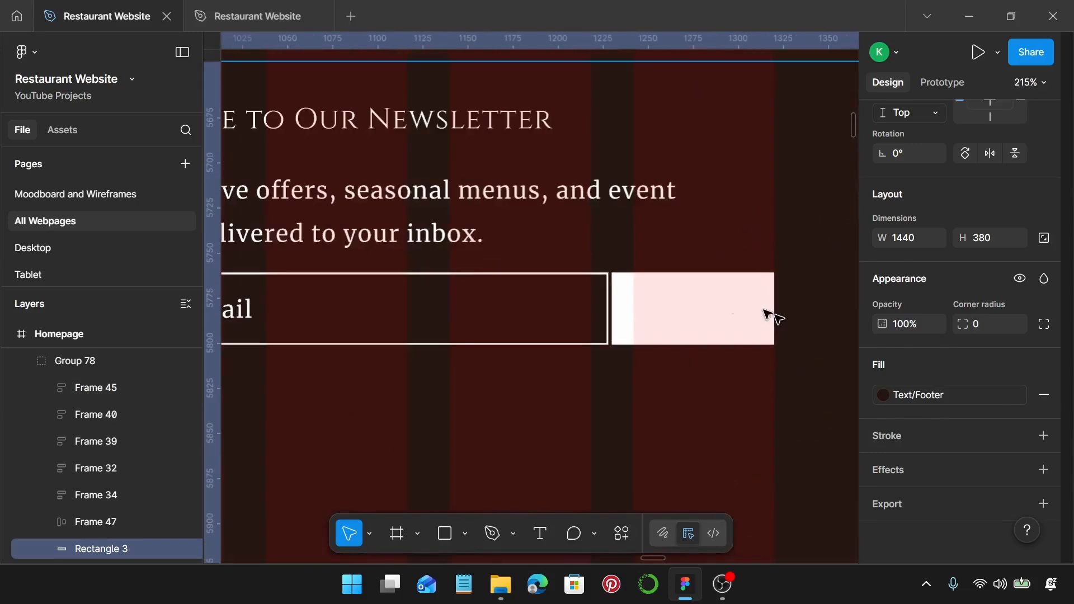
click(642, 310)
double_click(680, 309)
double_click(681, 309)
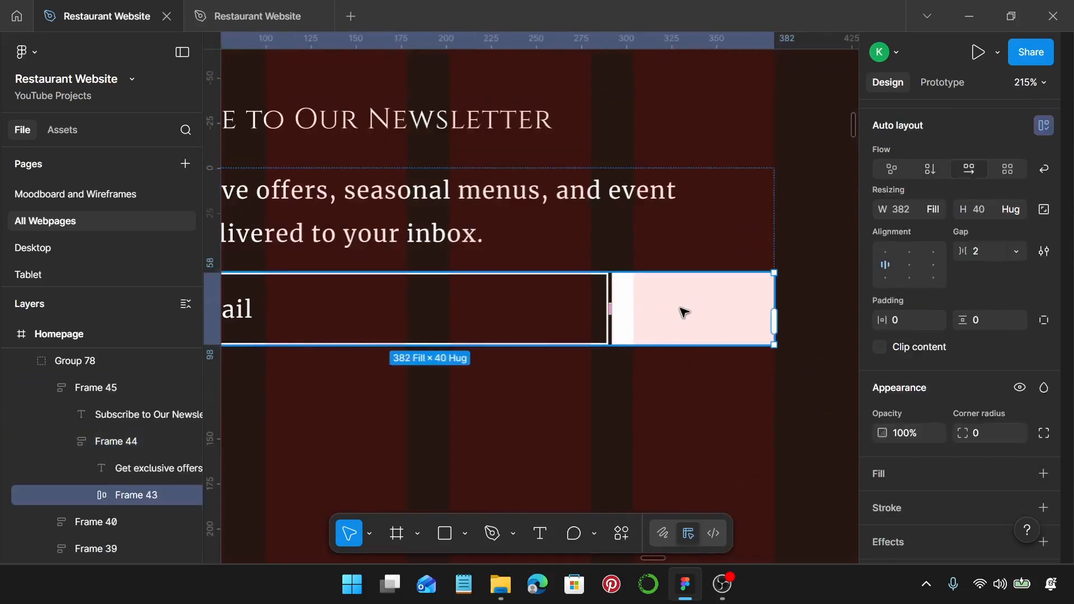
double_click(684, 312)
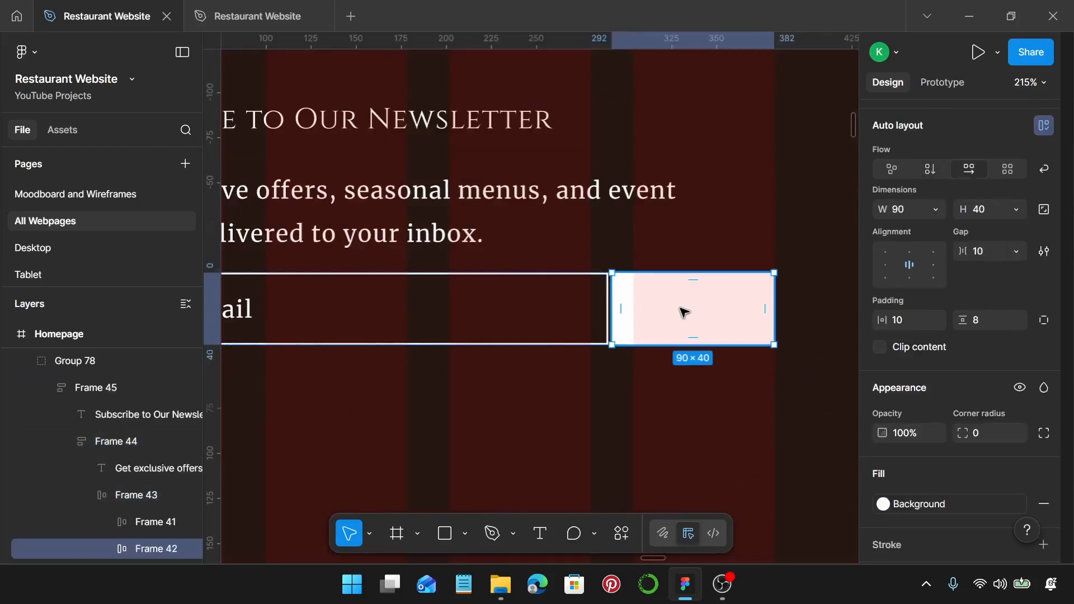
double_click(716, 311)
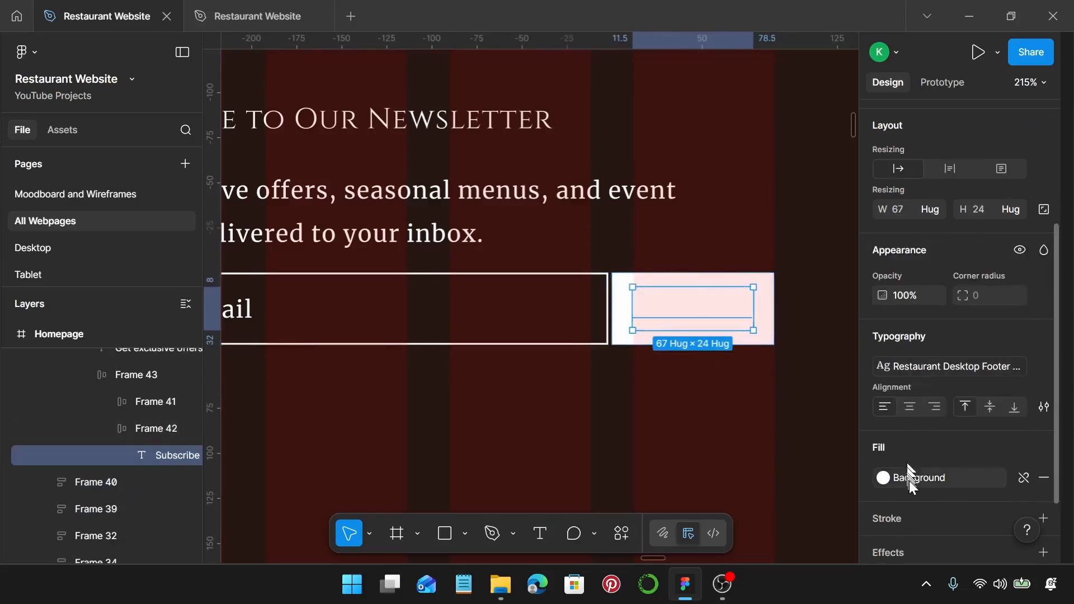
scroll(904, 434, down, 3)
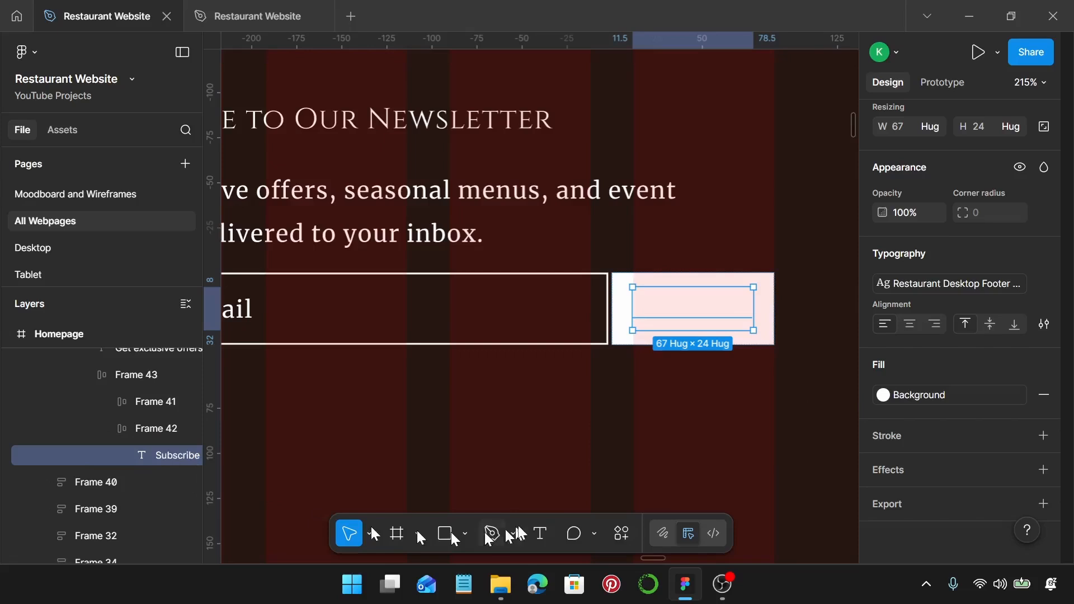
click(944, 394)
click(683, 377)
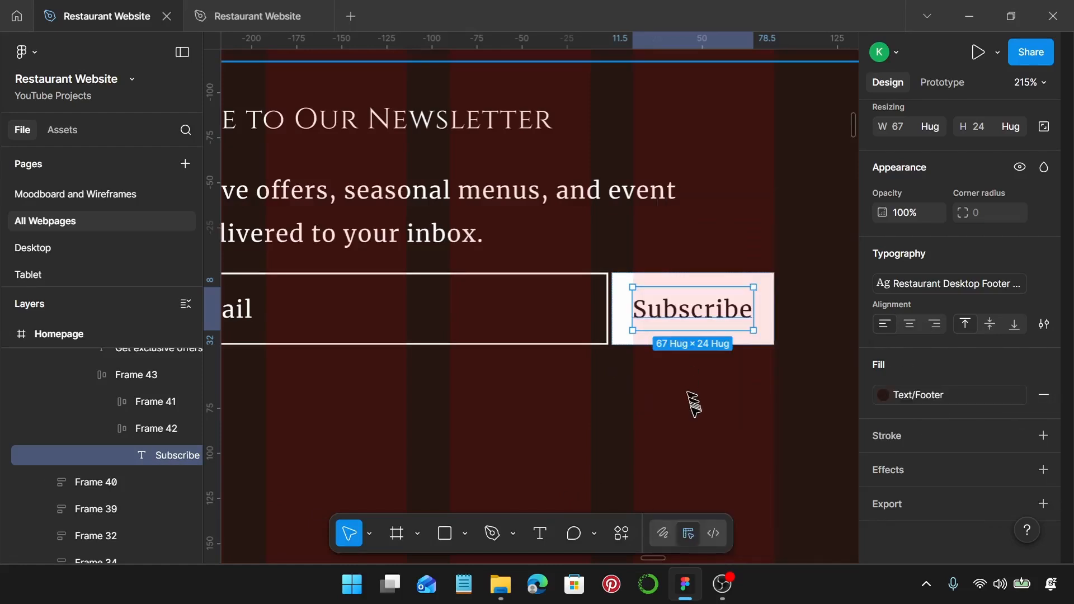
Step: Add a stroke to only the top edge of the homepage footer's background rectangle
click(695, 361)
ctrl+scroll(638, 358, down, 10)
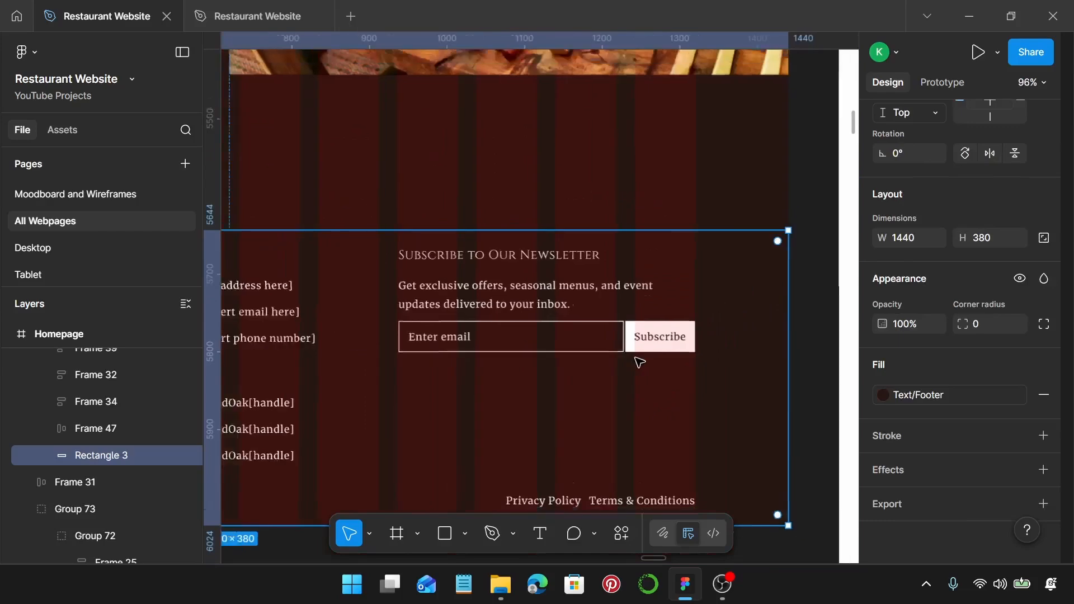
click(663, 252)
scroll(616, 258, left, 2)
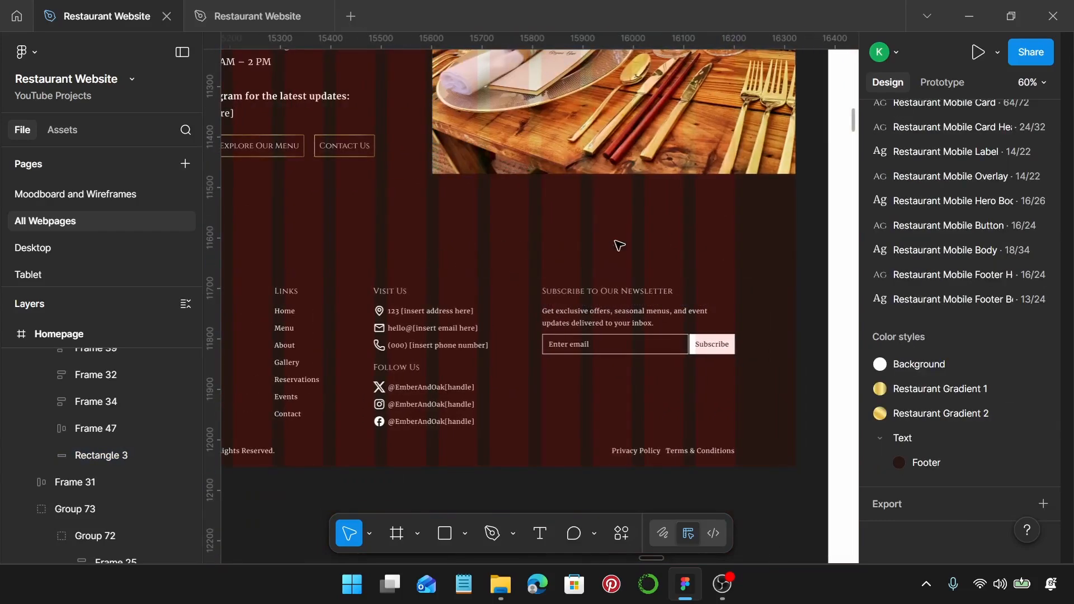
scroll(605, 264, left, 7)
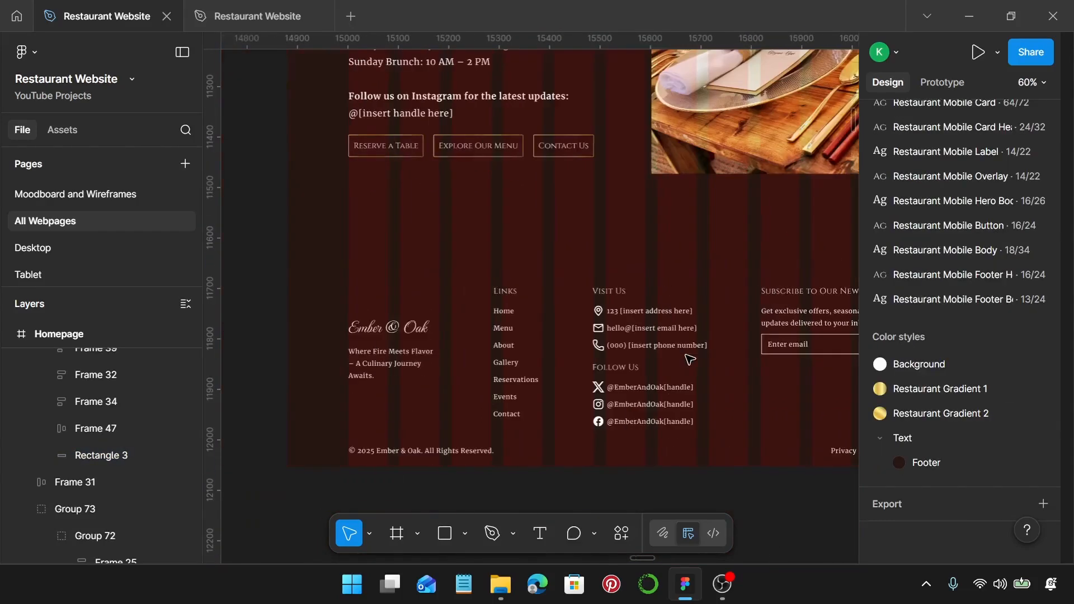
click(761, 412)
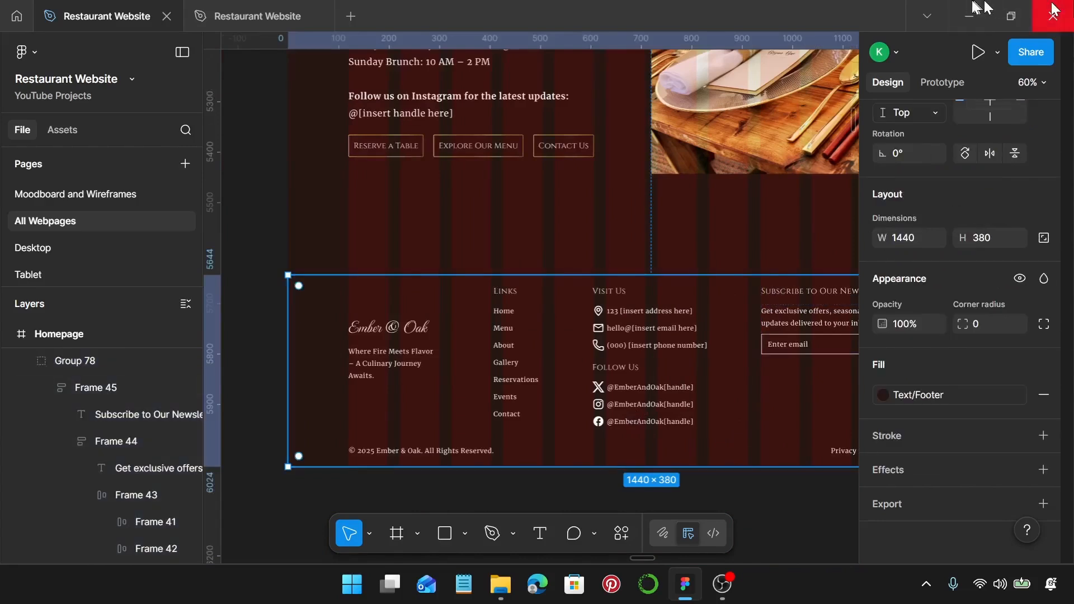
scroll(35, 381, down, 5)
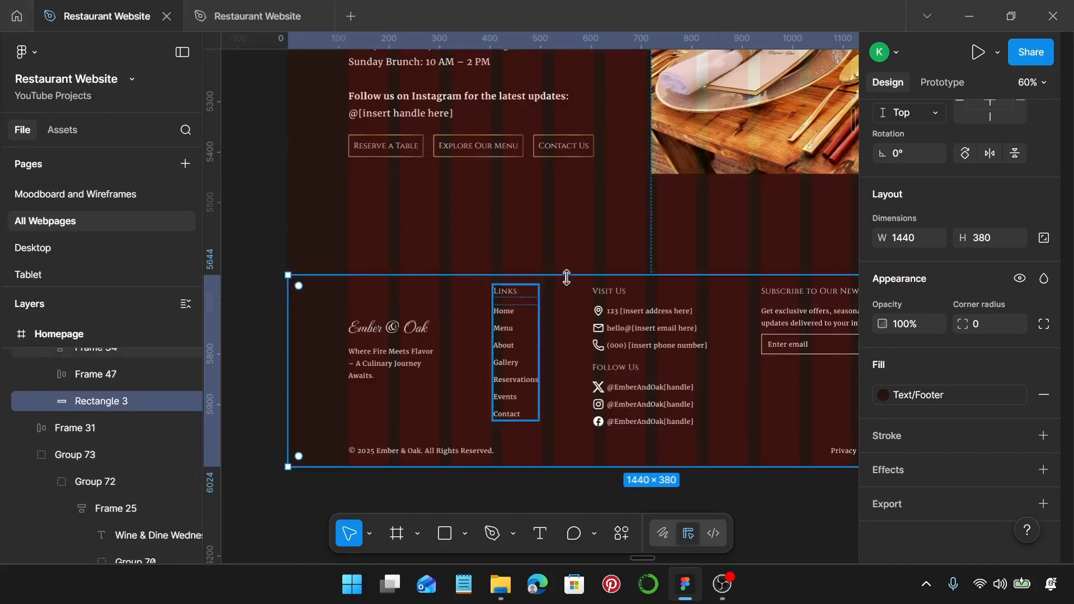
click(1037, 440)
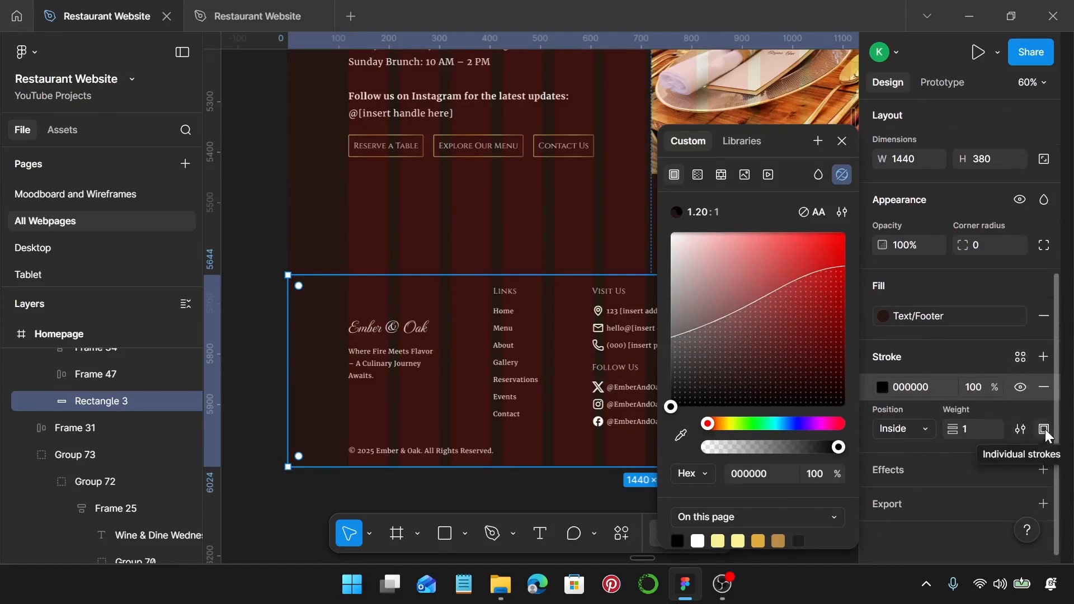
click(1044, 430)
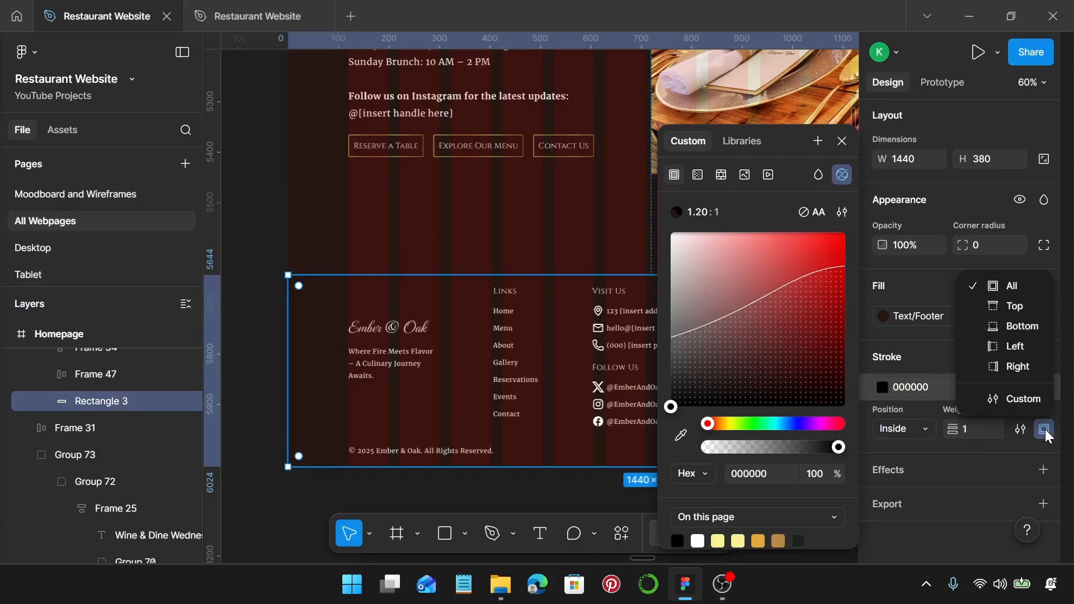
click(1012, 310)
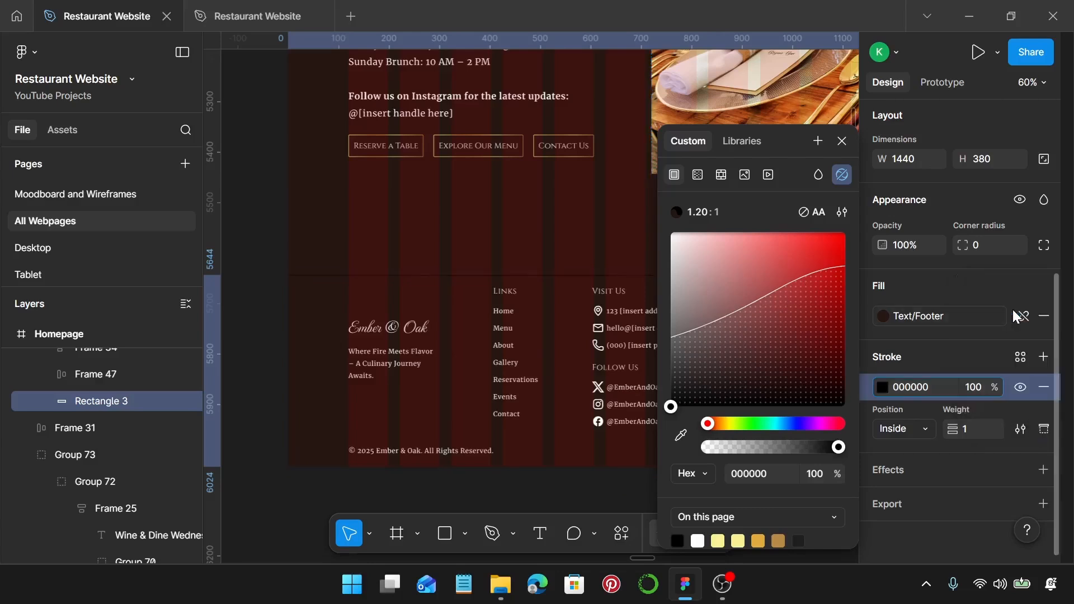
Step: Apply the Restaurant Gradient 1 style to the top stroke of the homepage footer's background rectangle
click(1019, 358)
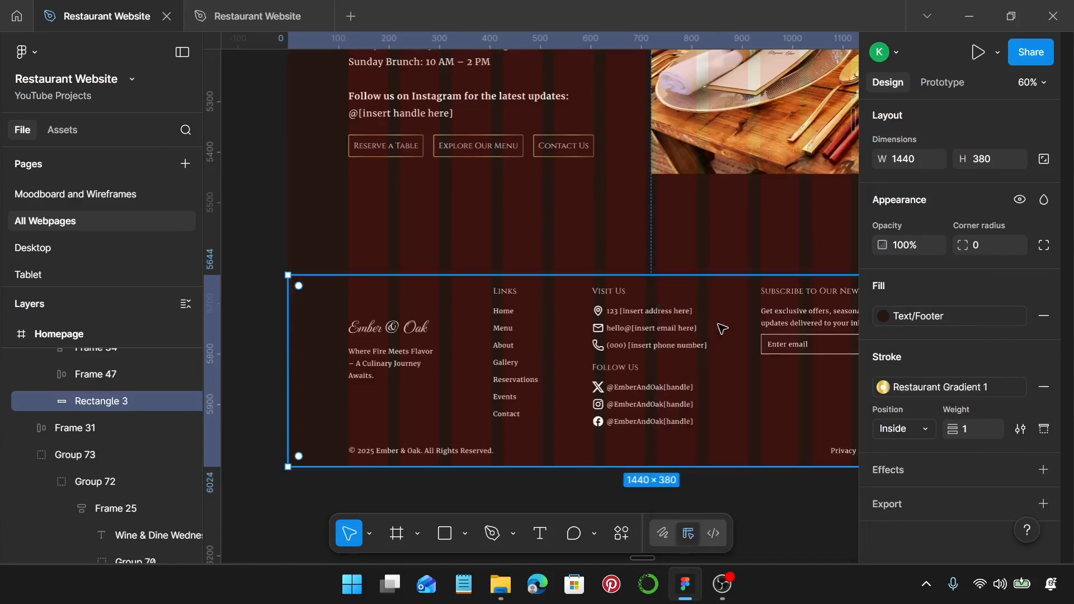
click(714, 323)
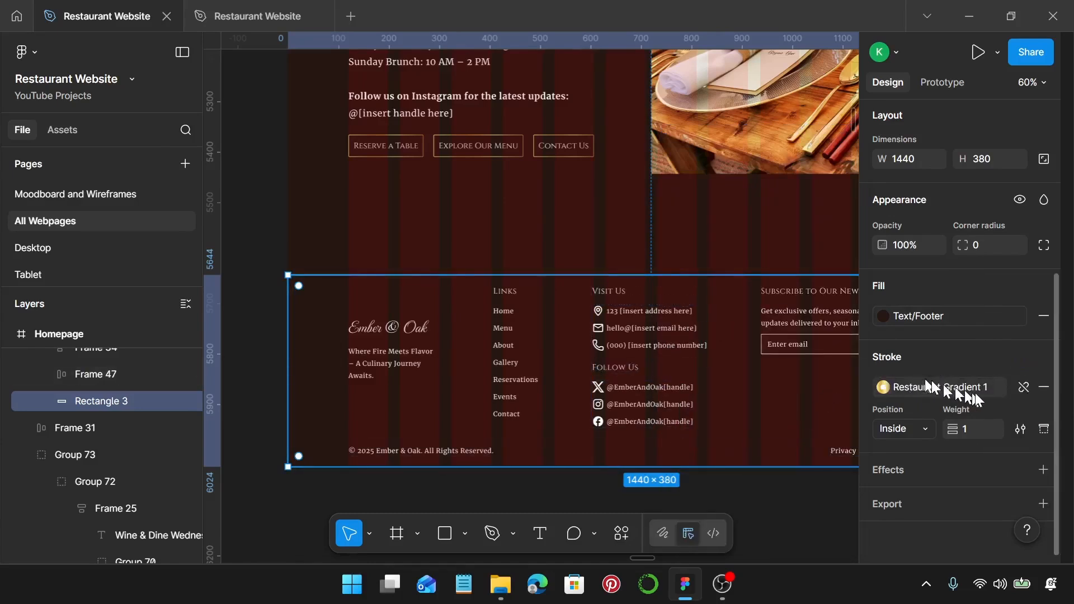
click(730, 219)
scroll(541, 268, right, 1)
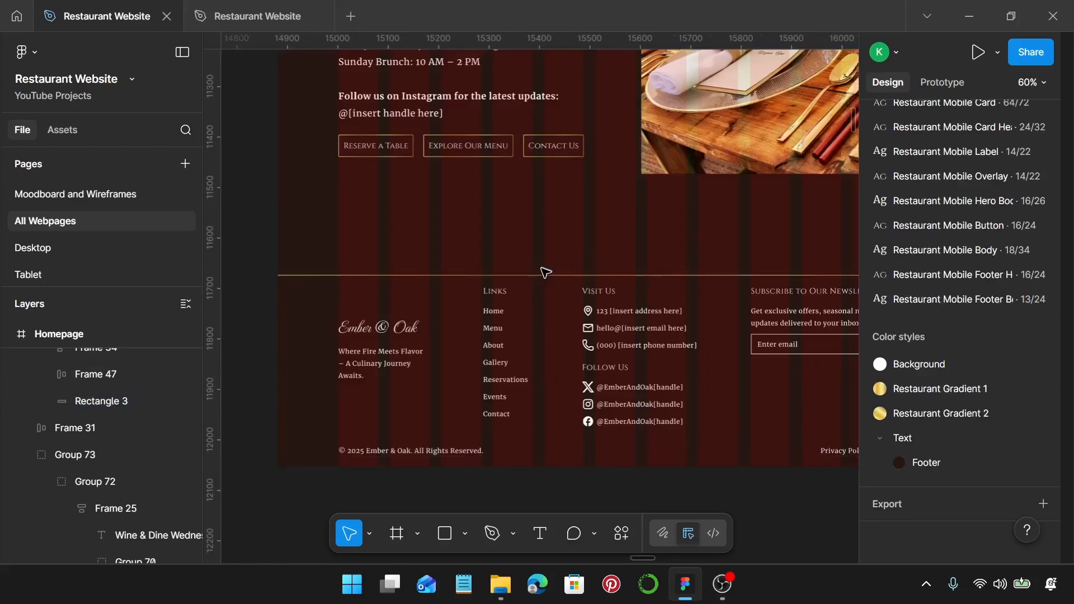
Step: Review the recoloured homepage from the footer up through the reviews, offers and signature dishes sections to the hero
scroll(545, 272, right, 5)
scroll(546, 273, down, 3)
scroll(551, 272, up, 1)
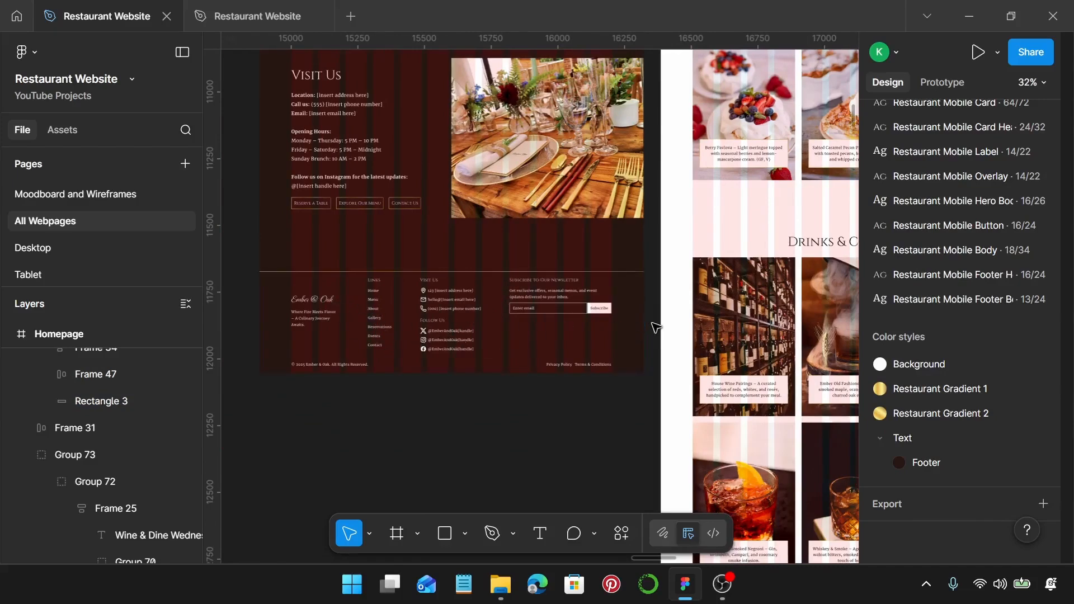
scroll(569, 340, up, 1)
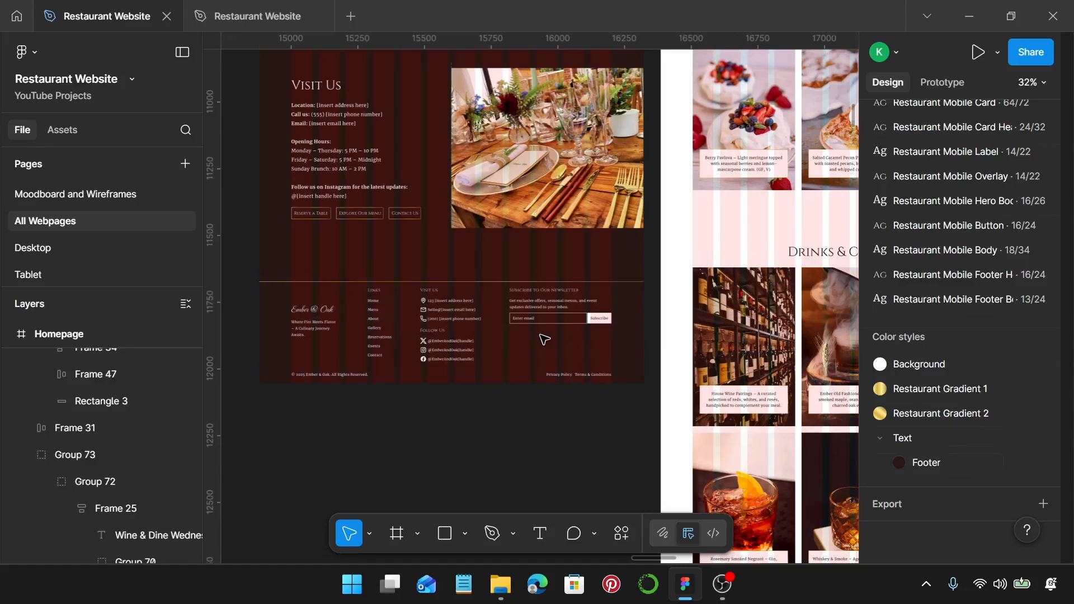
click(477, 354)
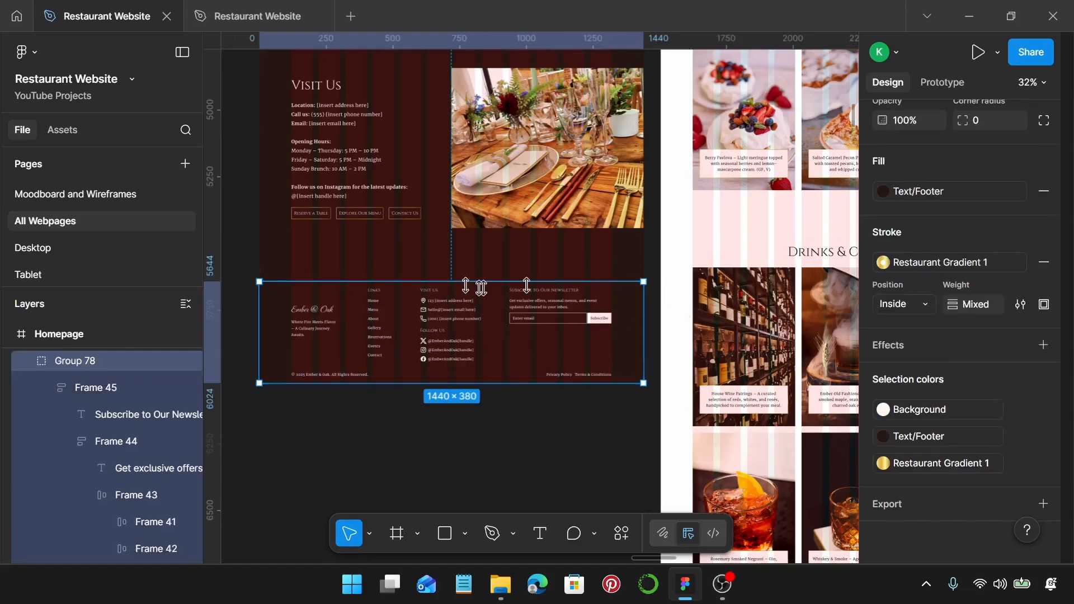
scroll(459, 238, up, 5)
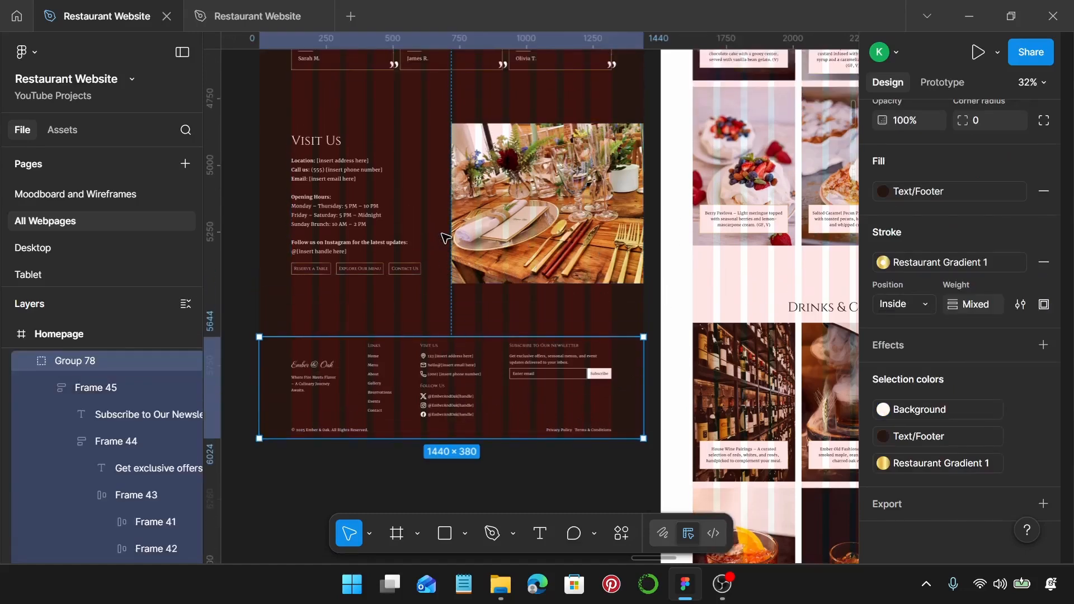
scroll(456, 212, up, 5)
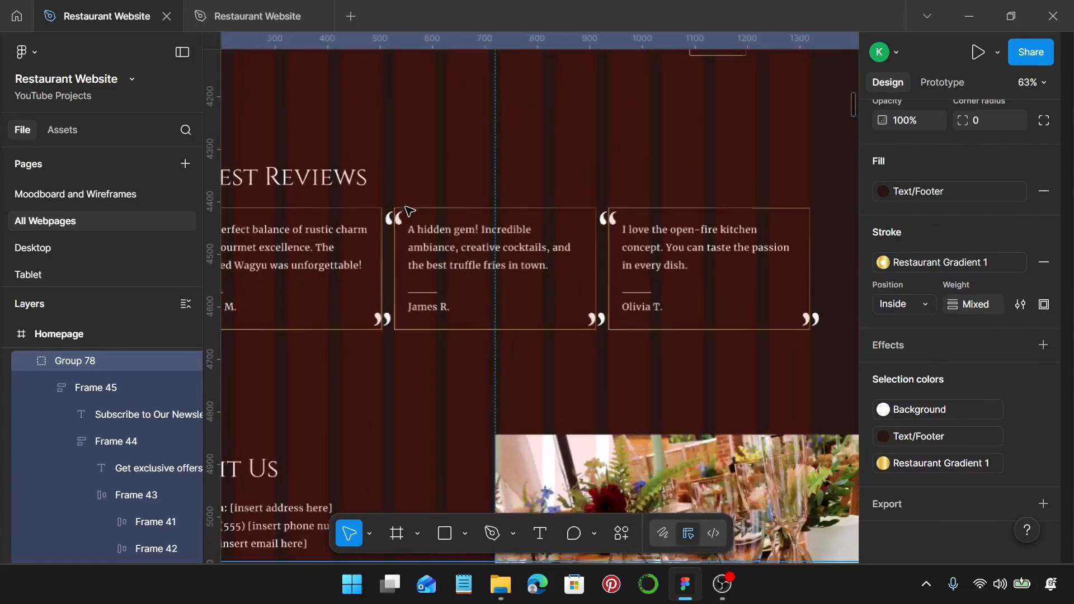
scroll(458, 211, down, 4)
scroll(459, 210, up, 6)
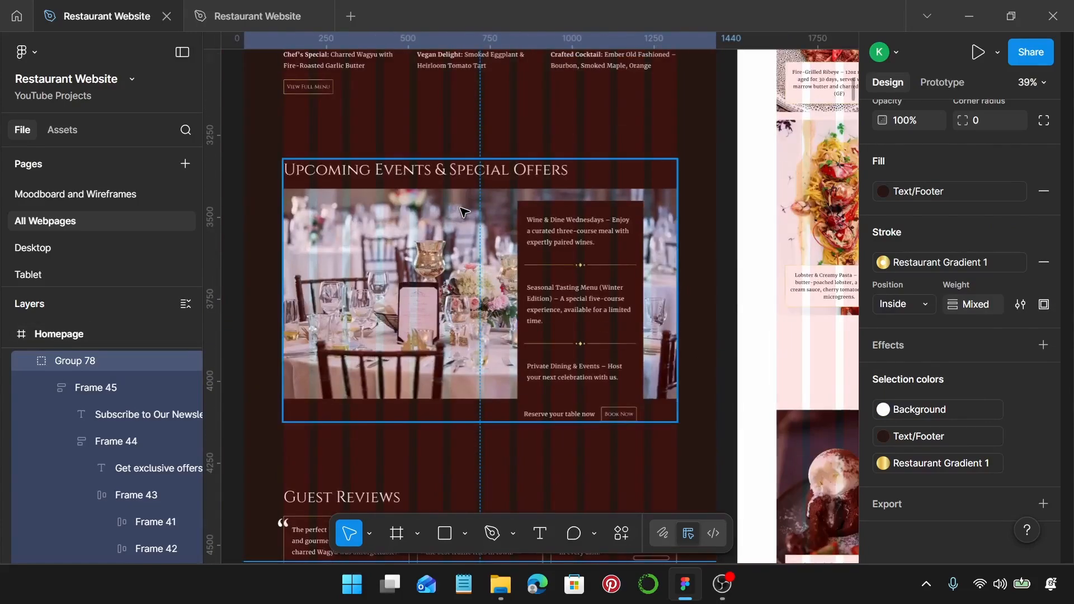
scroll(462, 210, up, 4)
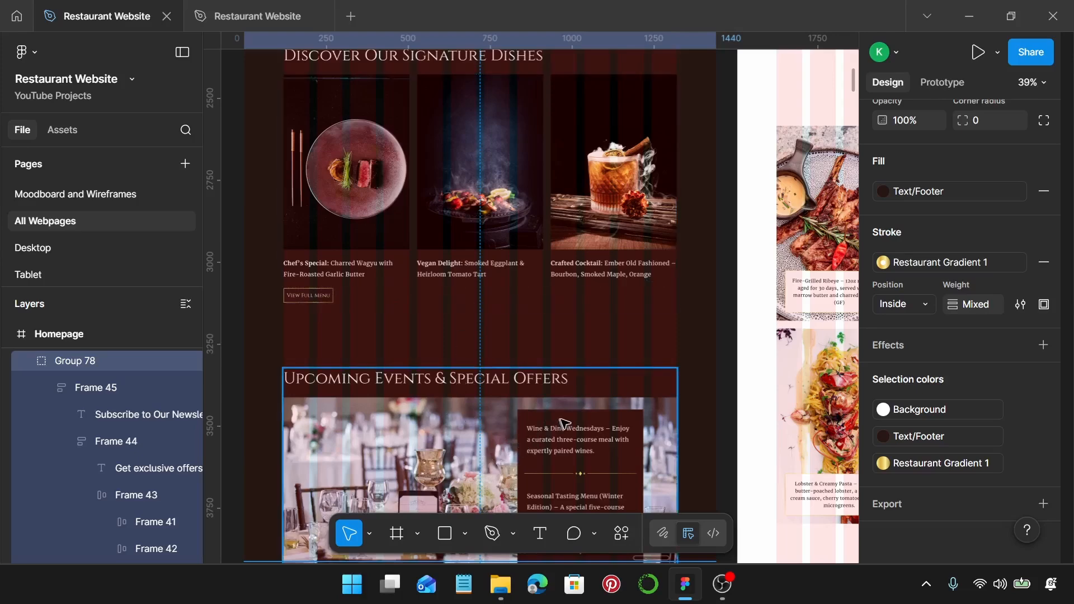
scroll(565, 425, down, 6)
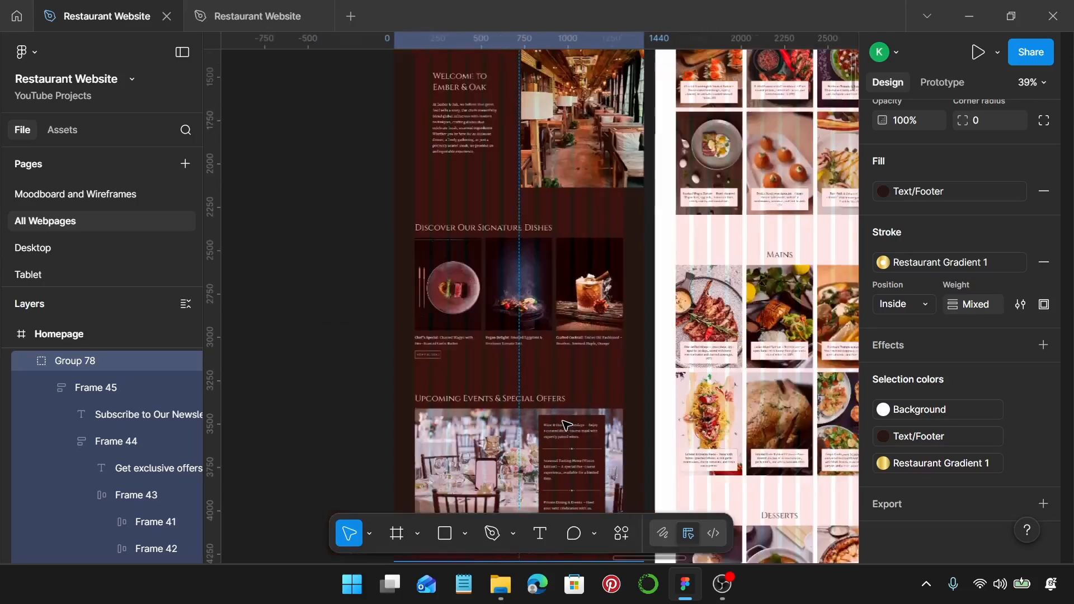
scroll(565, 425, up, 3)
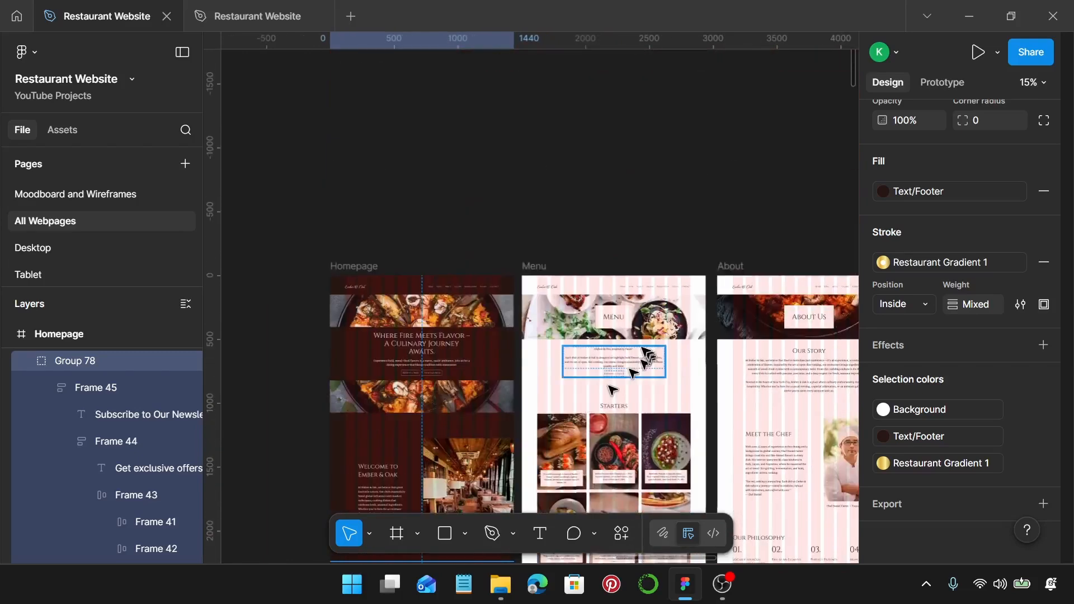
Step: Duplicate the desktop Menu page frame and replace the copy's Text/Footer colours with the Background style
click(534, 267)
key(ctrl+d)
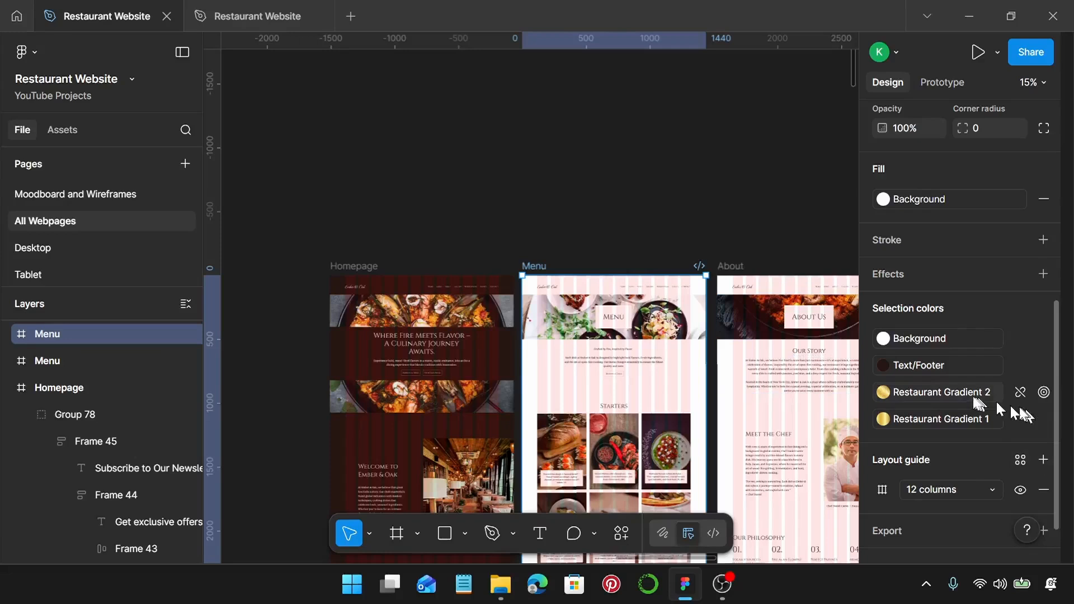
click(939, 368)
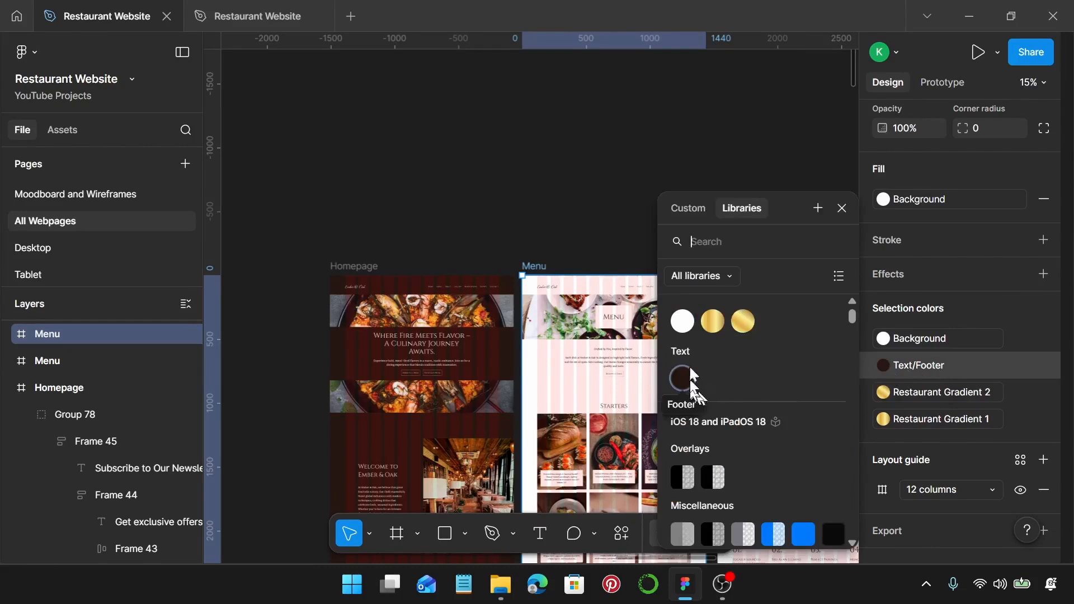
click(684, 322)
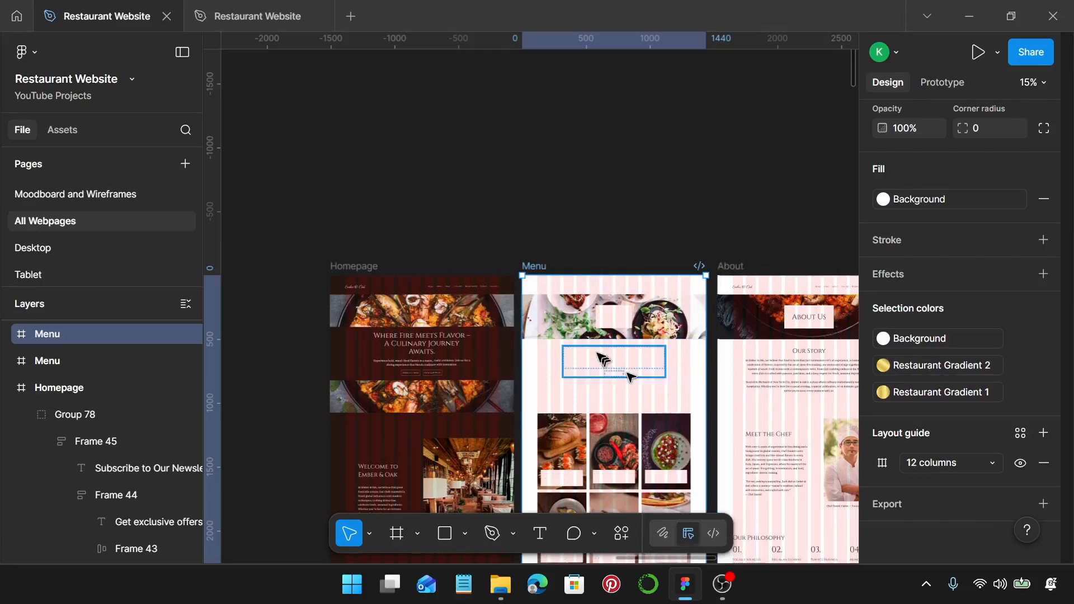
Step: Set the fill of the duplicated Menu page frame to the Text/Footer style
click(943, 199)
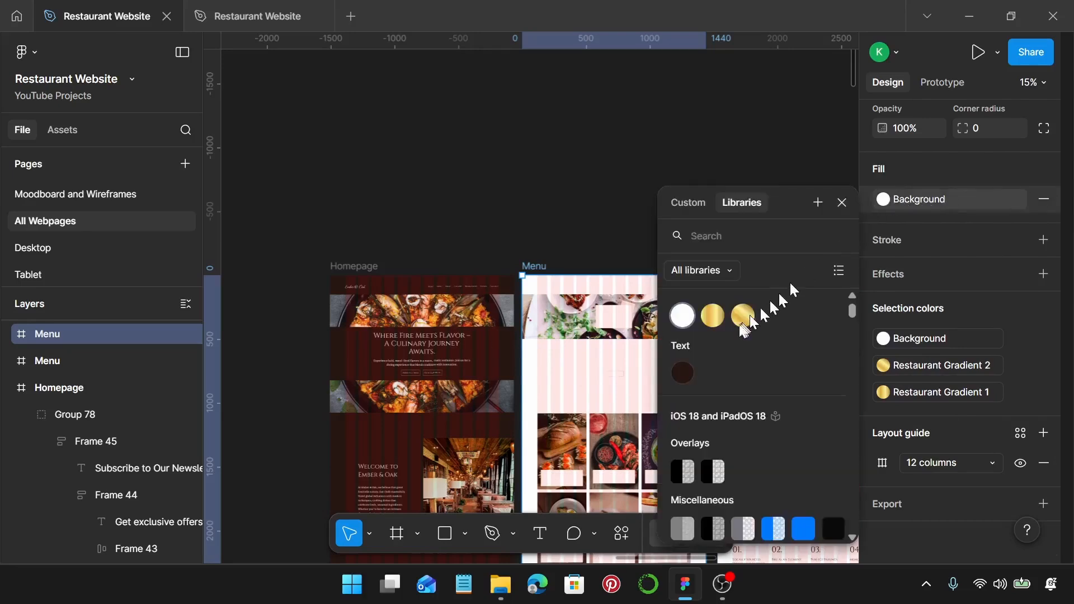
click(684, 372)
scroll(680, 381, down, 5)
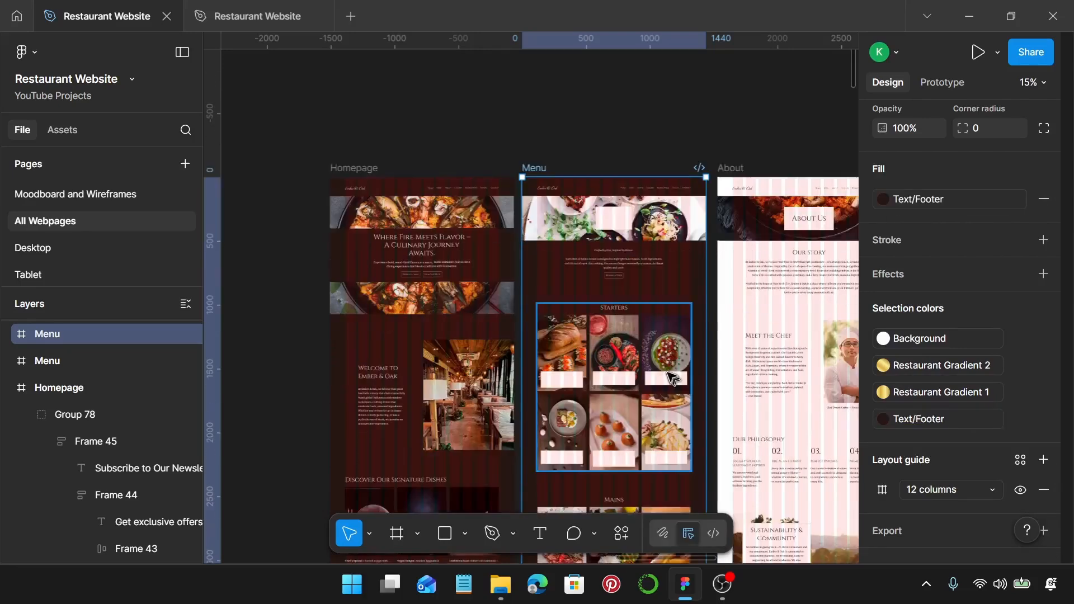
scroll(654, 370, up, 1)
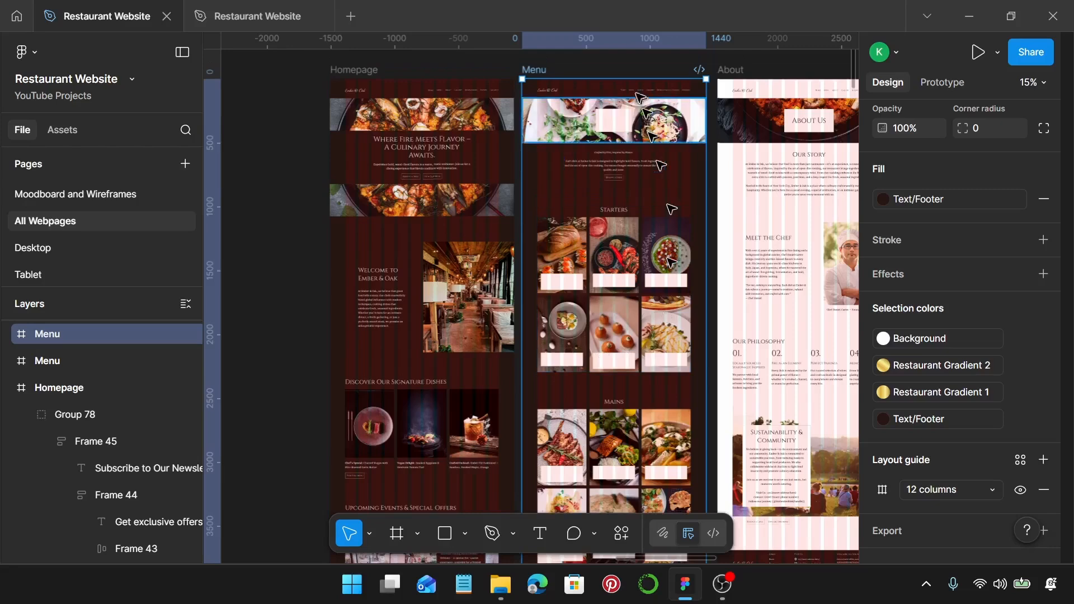
Step: Set the fill of the Menu heading text in the white hero box to the Text/Footer style
scroll(633, 91, up, 5)
click(534, 235)
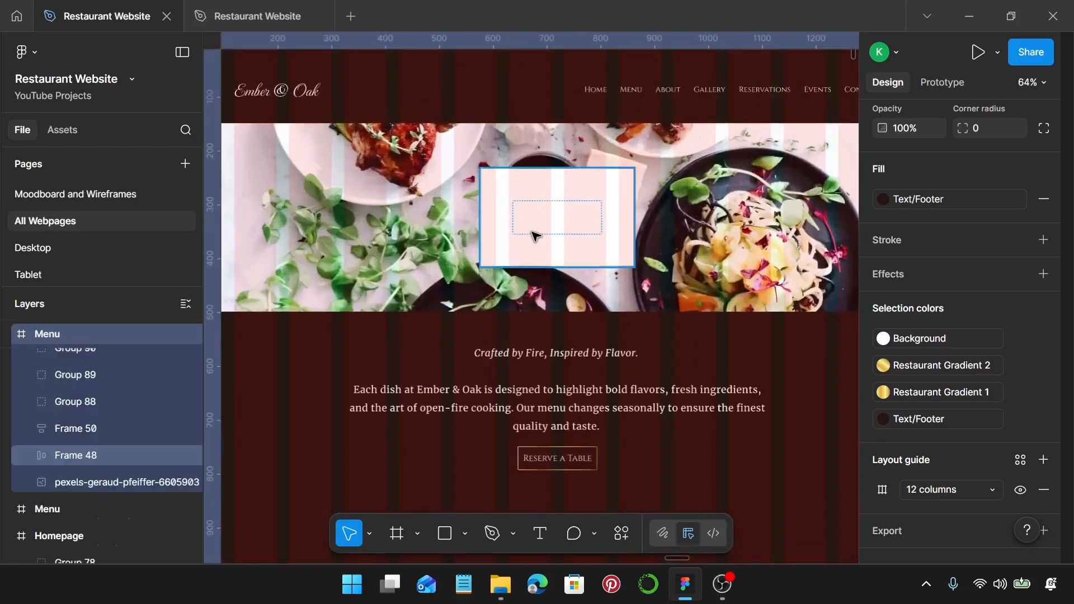
double_click(553, 218)
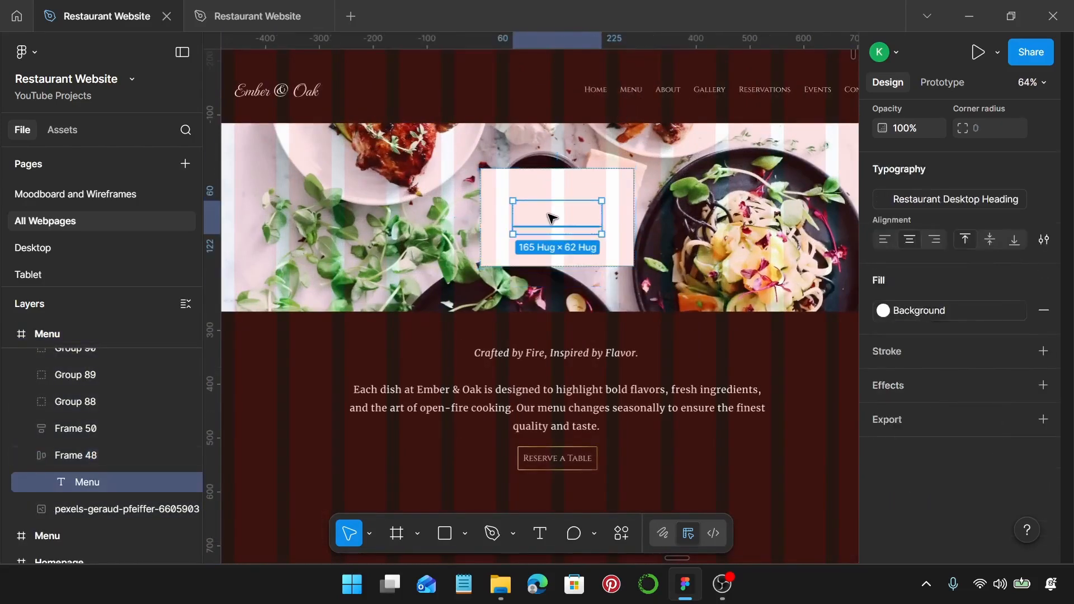
click(948, 391)
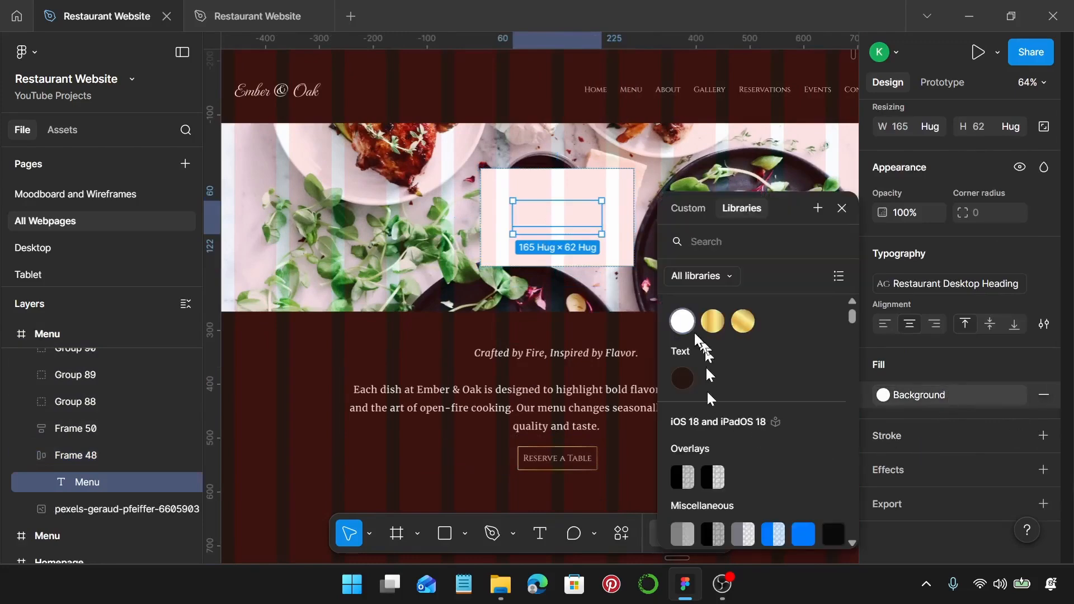
click(683, 379)
Step: Set the fill of the three dish description boxes in the first Starters row to the Text/Footer style
scroll(577, 384, down, 4)
scroll(577, 385, down, 5)
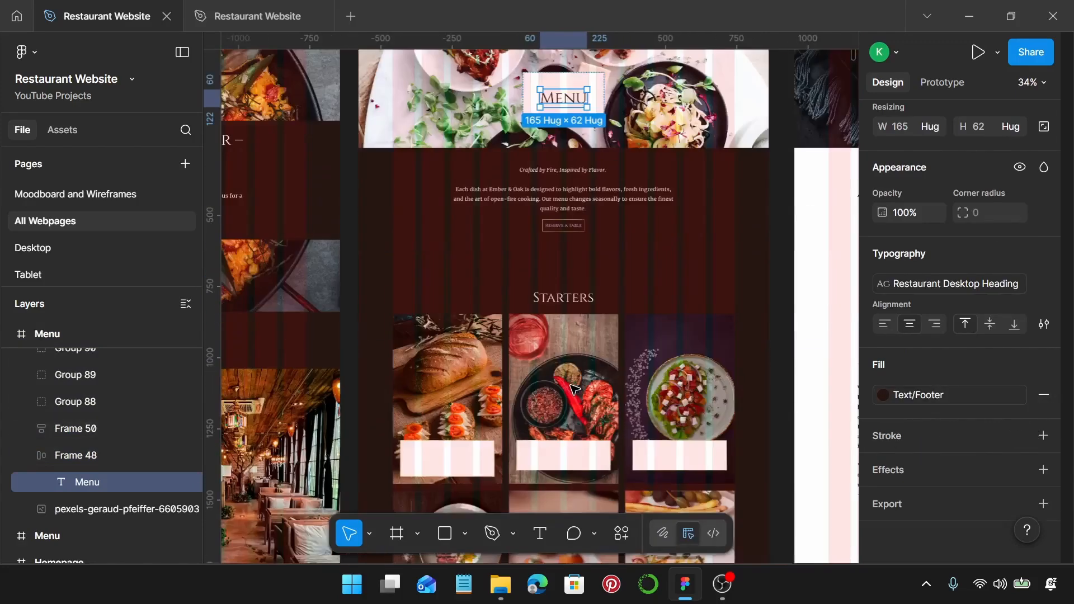
scroll(580, 380, down, 1)
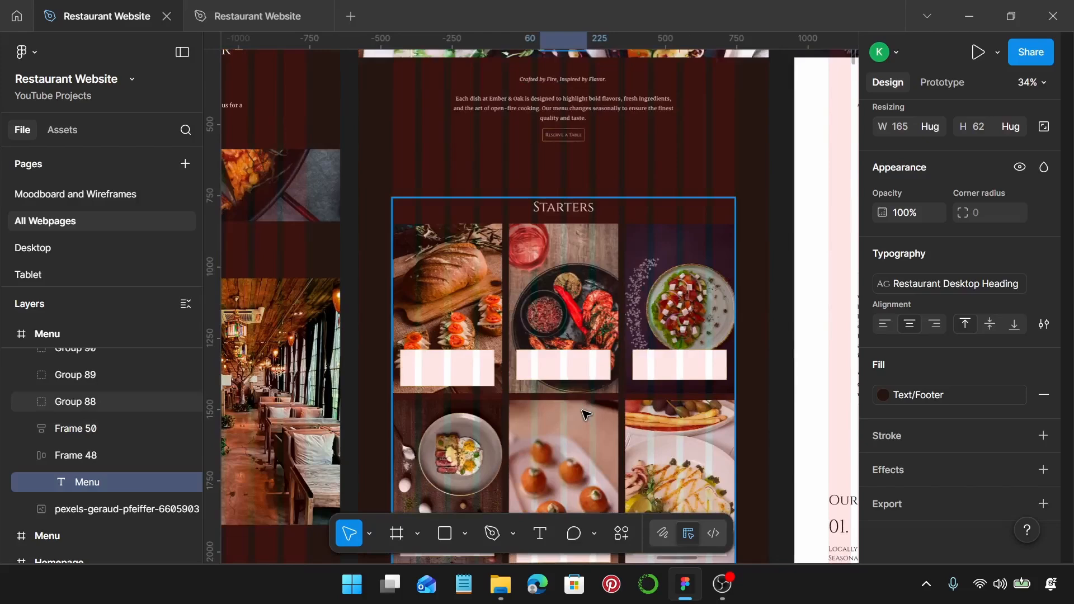
click(582, 411)
scroll(531, 392, up, 3)
double_click(417, 378)
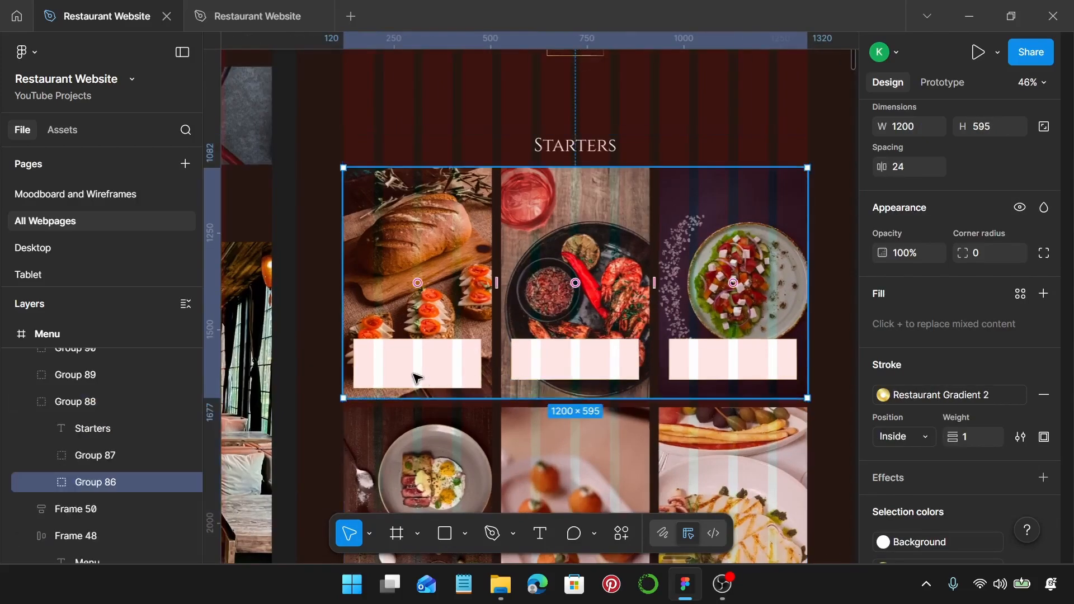
click(418, 367)
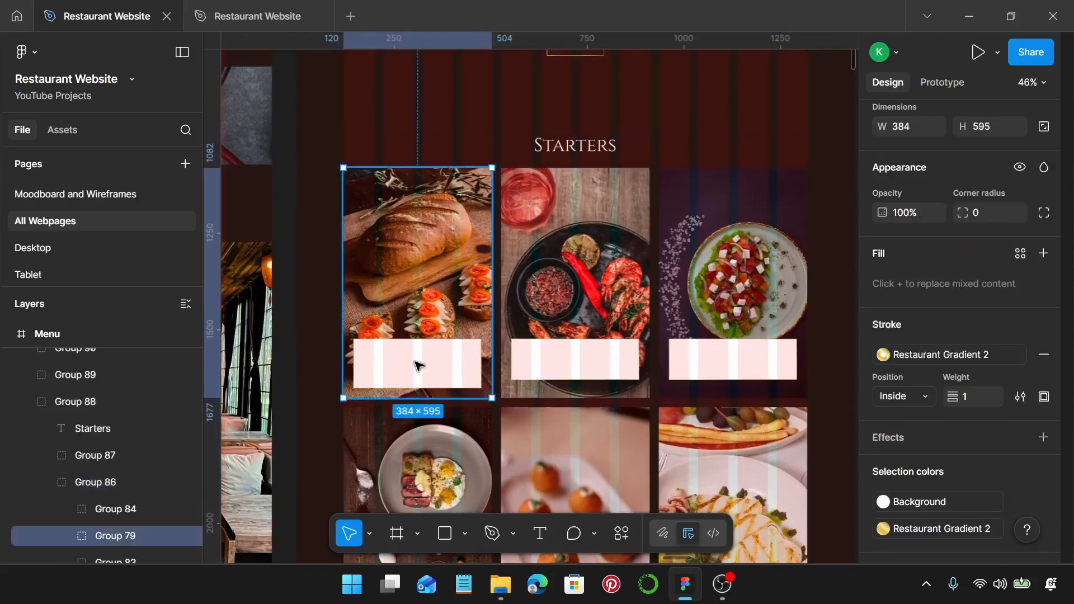
click(419, 366)
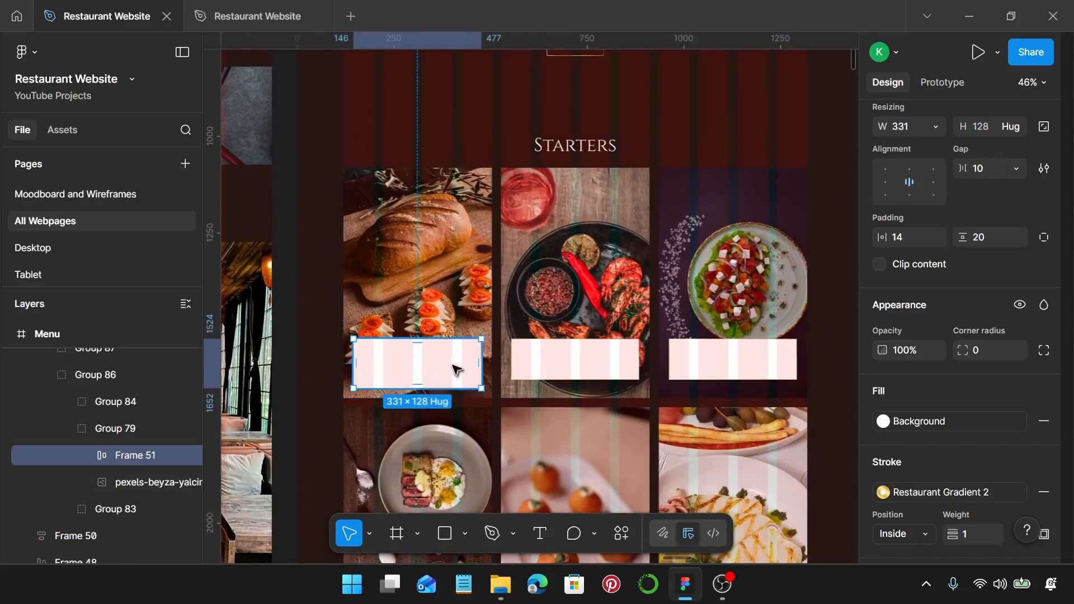
shift+double_click(580, 361)
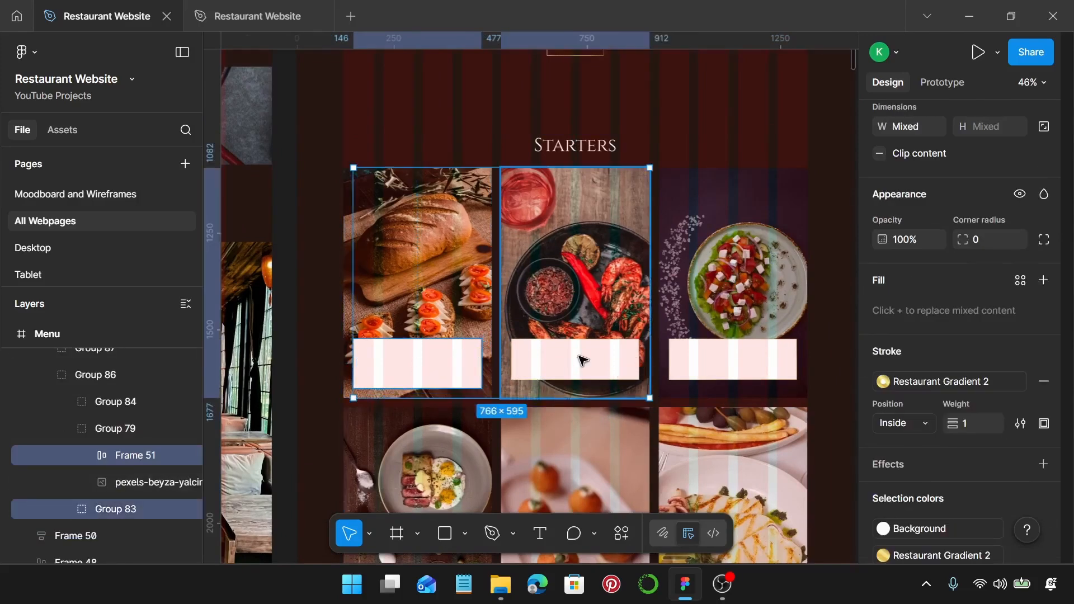
shift+click(774, 364)
shift+double_click(776, 367)
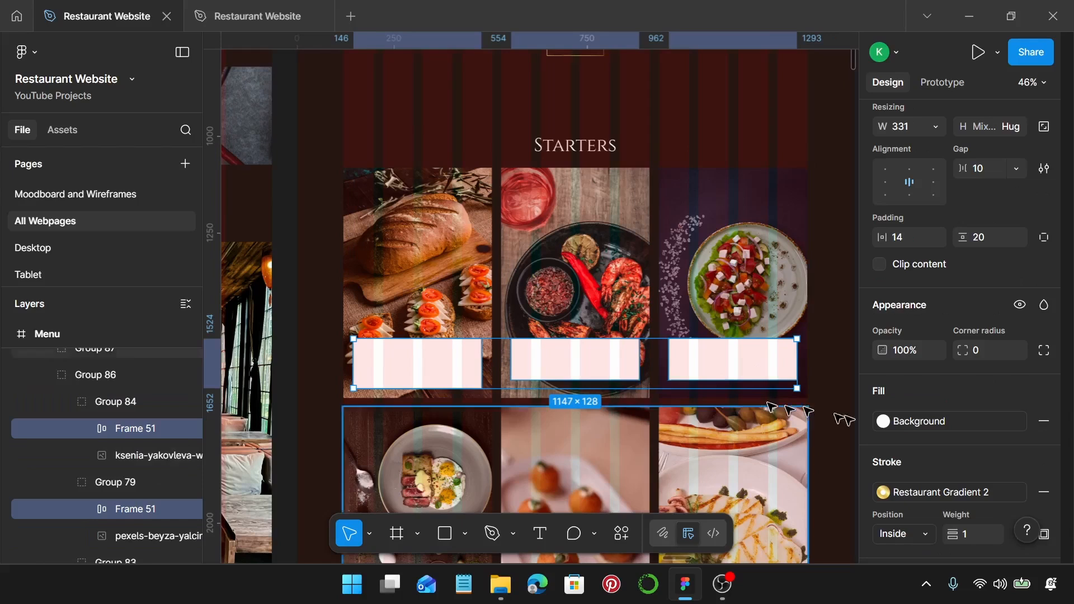
scroll(977, 458, down, 3)
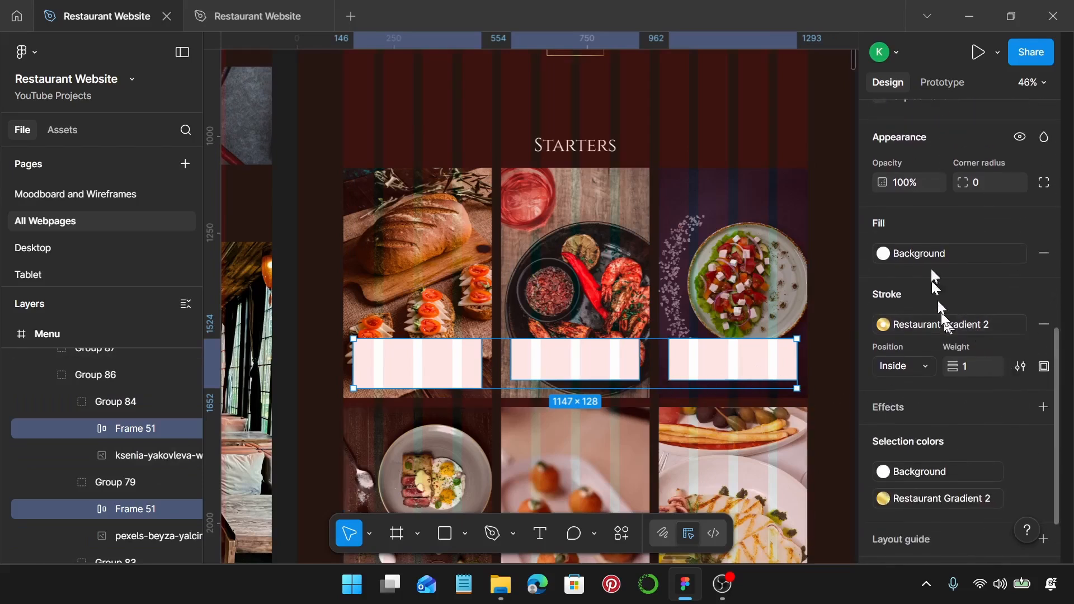
click(931, 249)
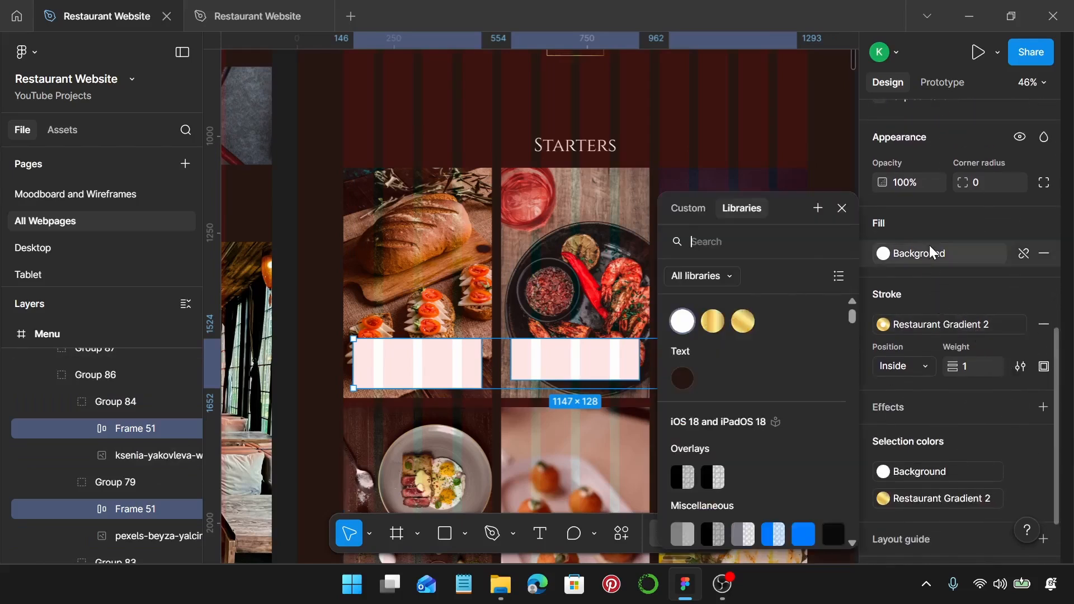
click(687, 378)
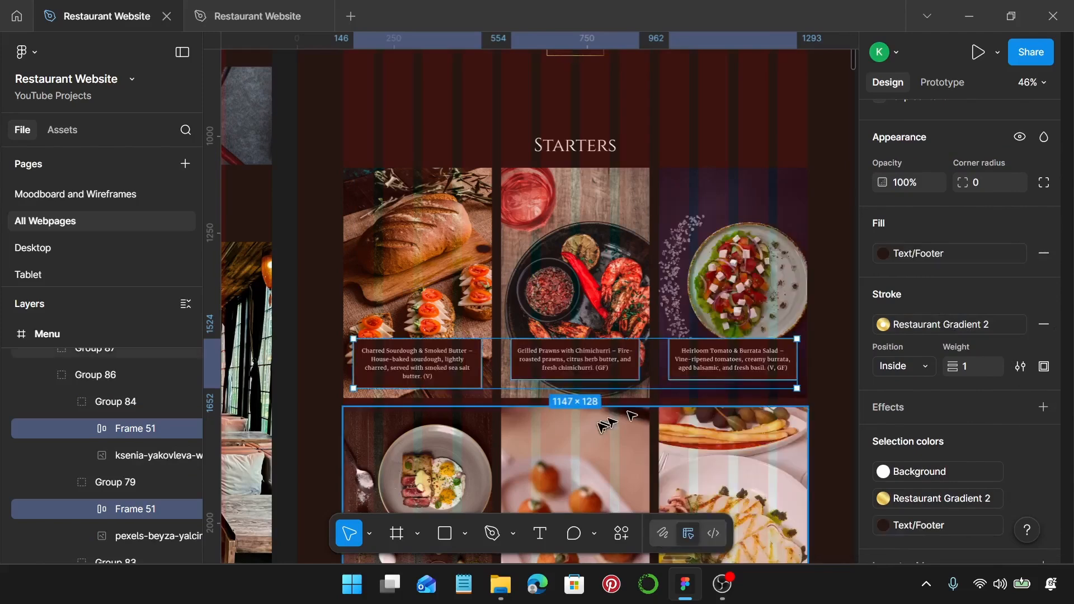
Step: Apply the Text/Footer fill style to the three description boxes in the second row of Starters
scroll(602, 419, down, 5)
click(421, 288)
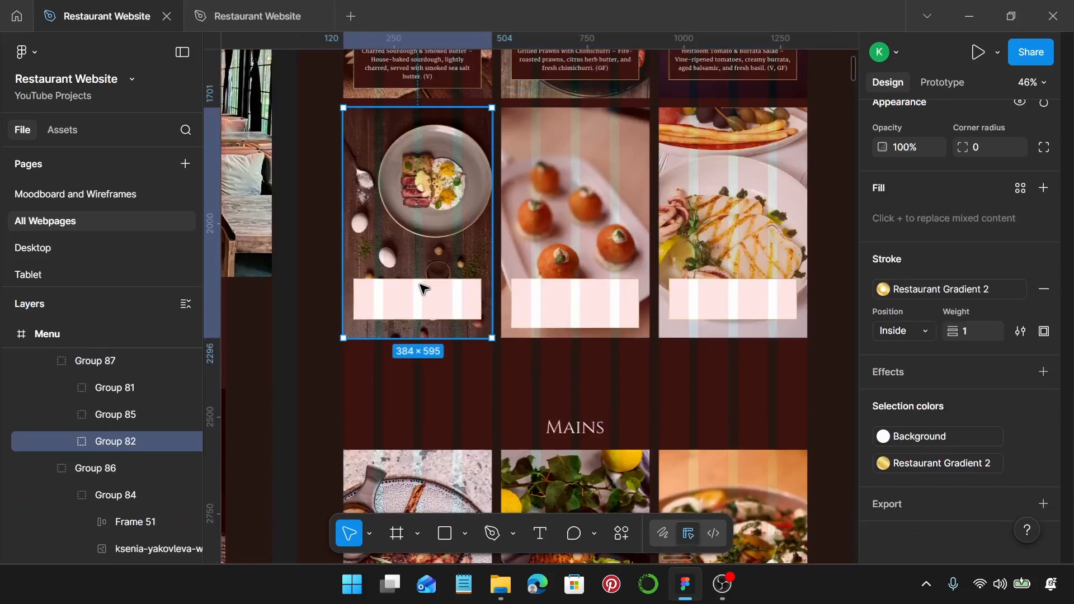
double_click(424, 289)
shift+click(607, 308)
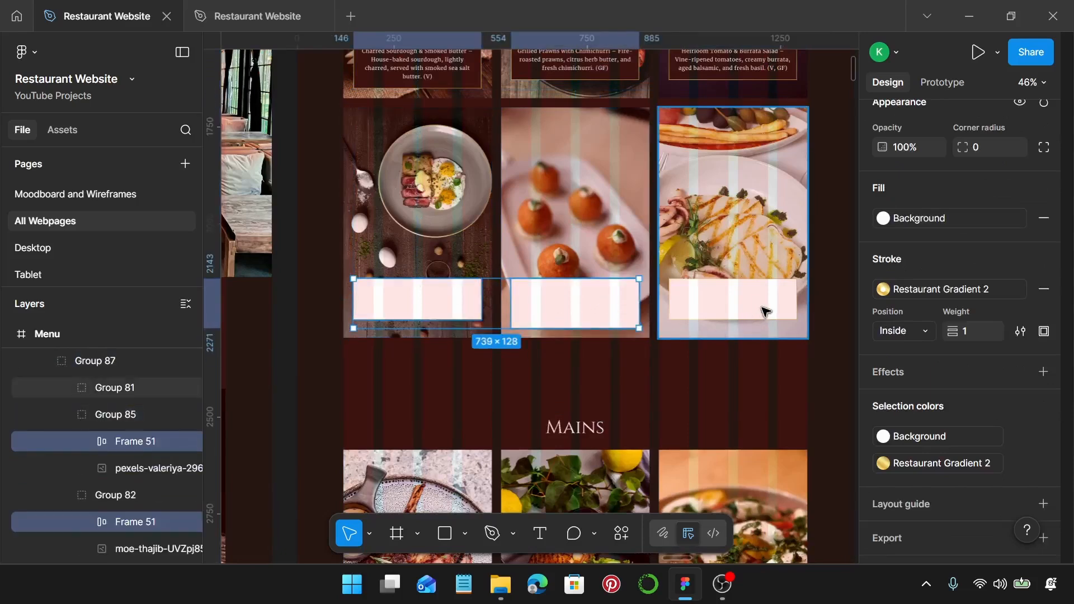
shift+click(780, 308)
click(949, 220)
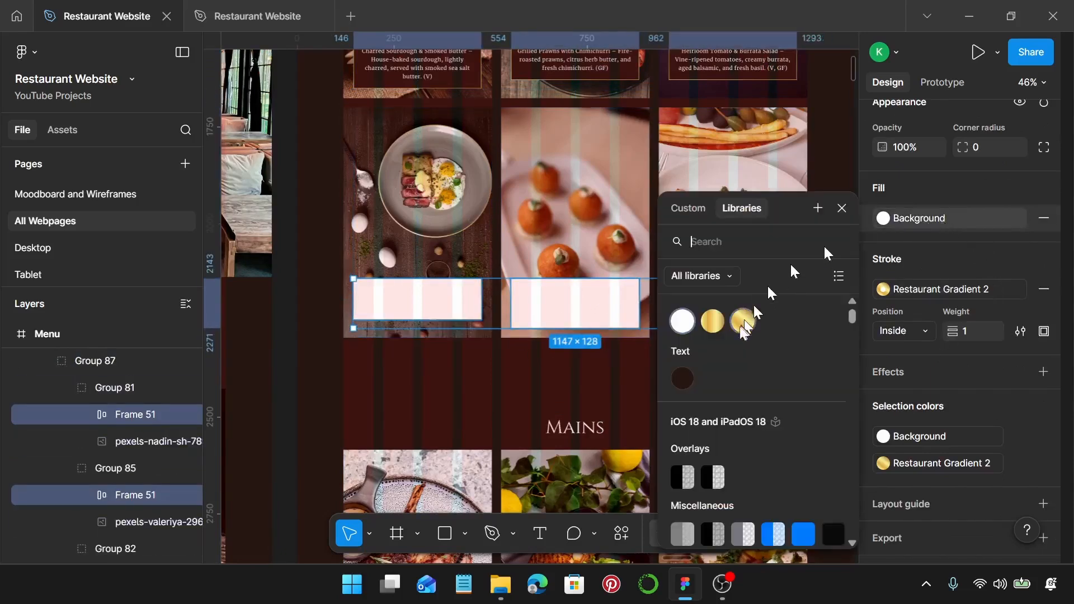
click(684, 379)
scroll(528, 250, down, 6)
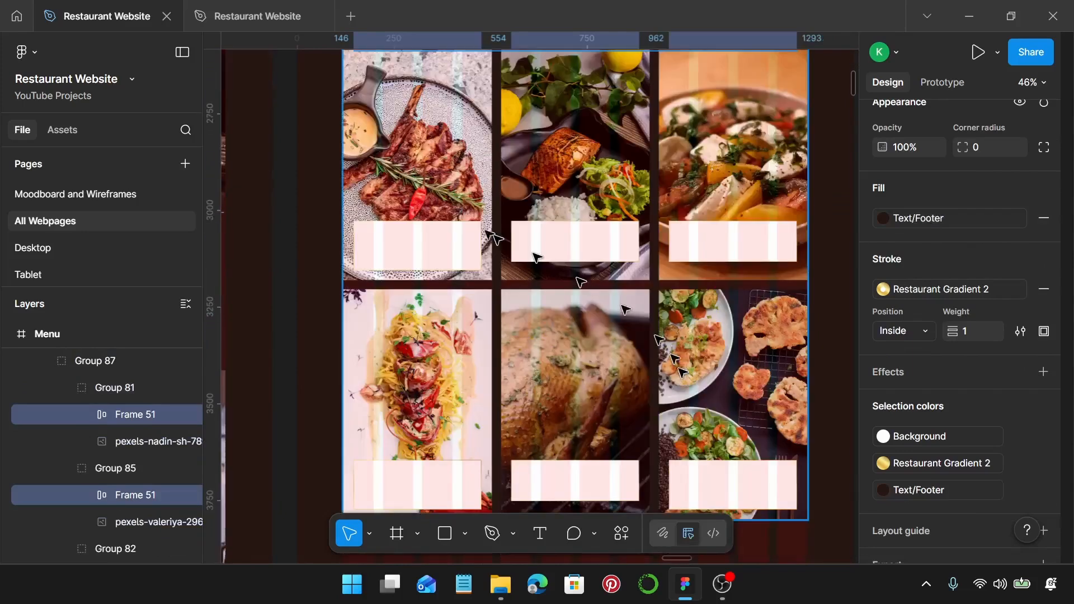
click(427, 249)
double_click(427, 249)
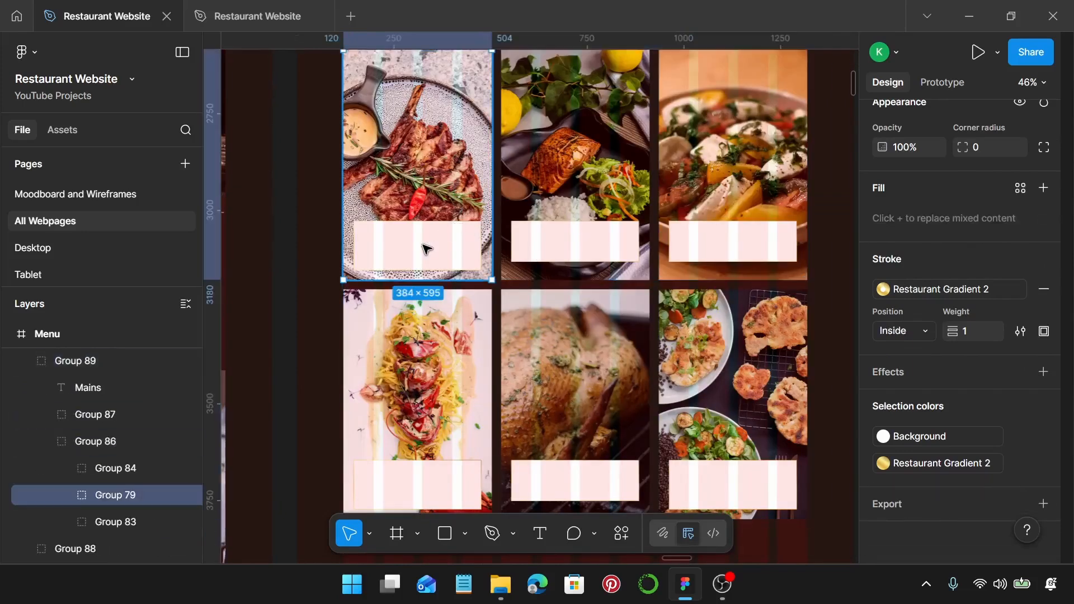
double_click(427, 248)
ctrl+shift+click(621, 245)
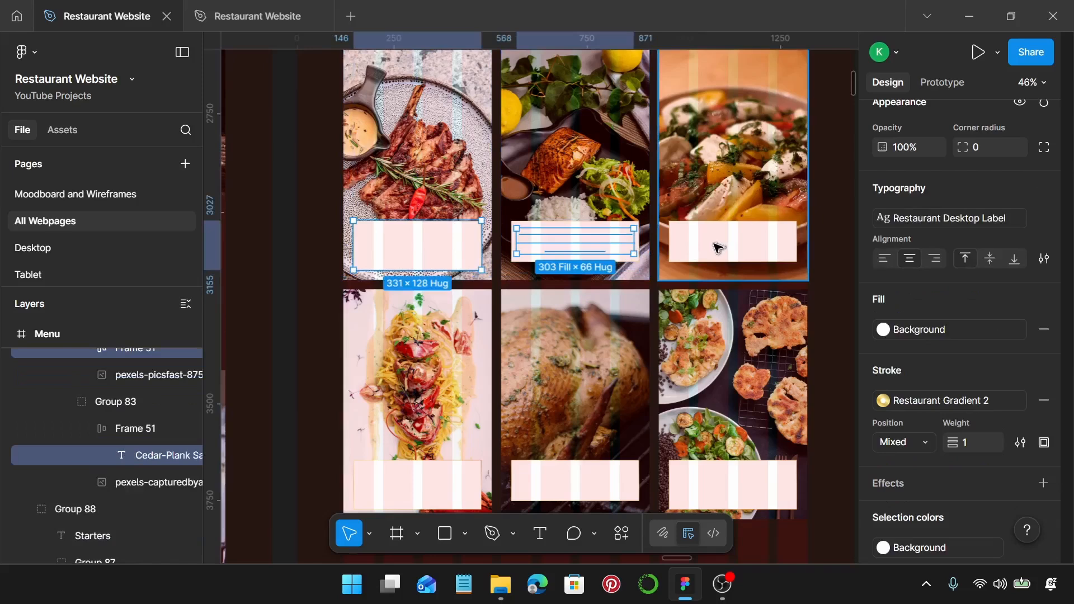
key(Escape)
Step: Set the fill of the three description boxes in the first Mains row to the Text/Footer style
click(460, 262)
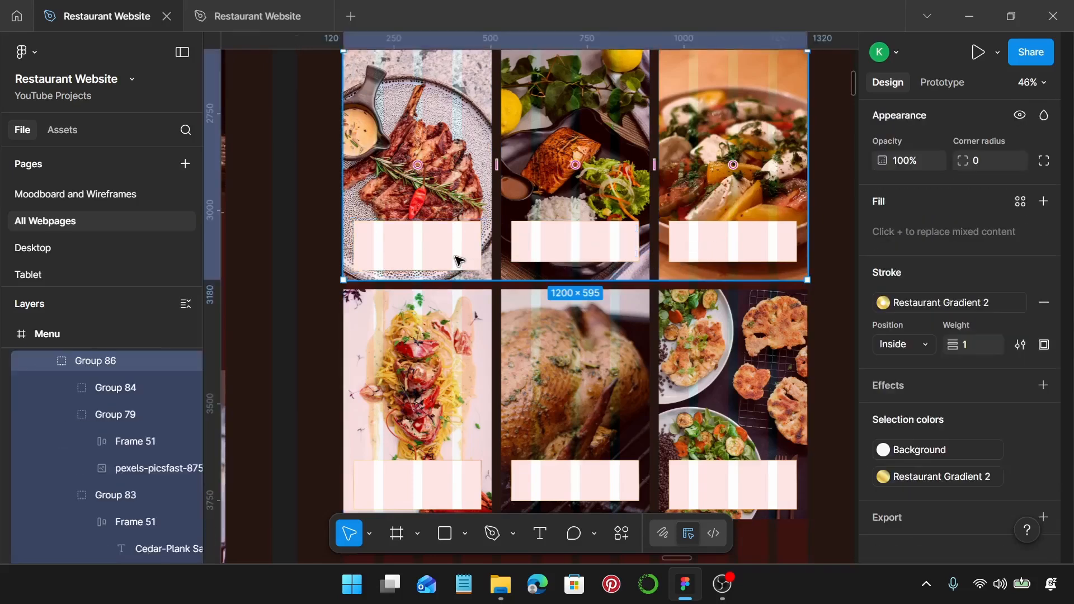
double_click(460, 262)
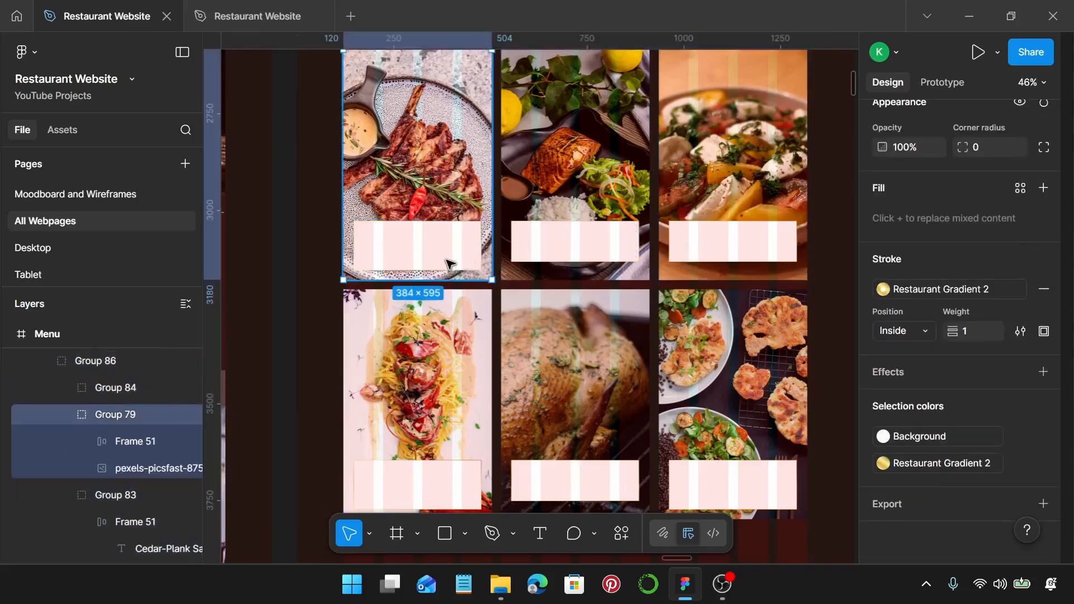
double_click(451, 263)
ctrl+shift+click(555, 246)
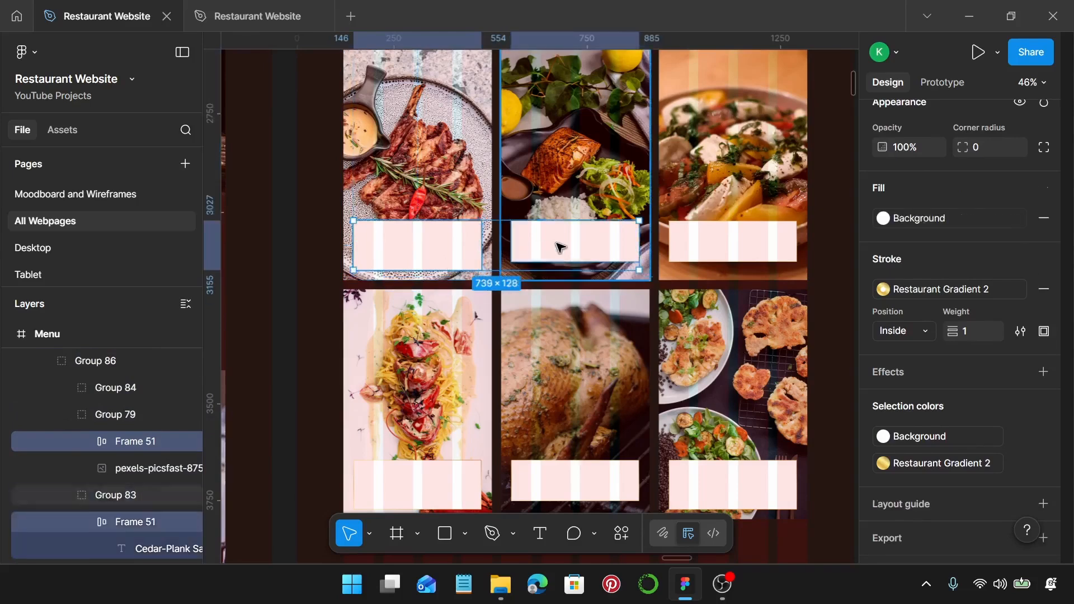
ctrl+shift+click(730, 243)
click(896, 218)
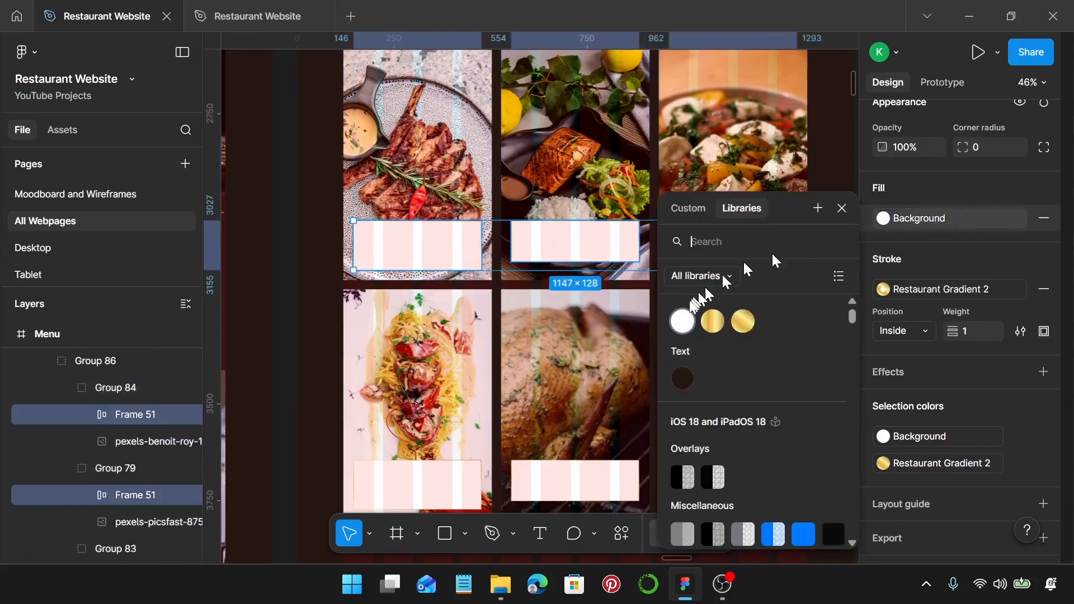
click(685, 380)
Step: Apply the Text/Footer fill style to the three description boxes in the second row of Mains
scroll(594, 358, down, 2)
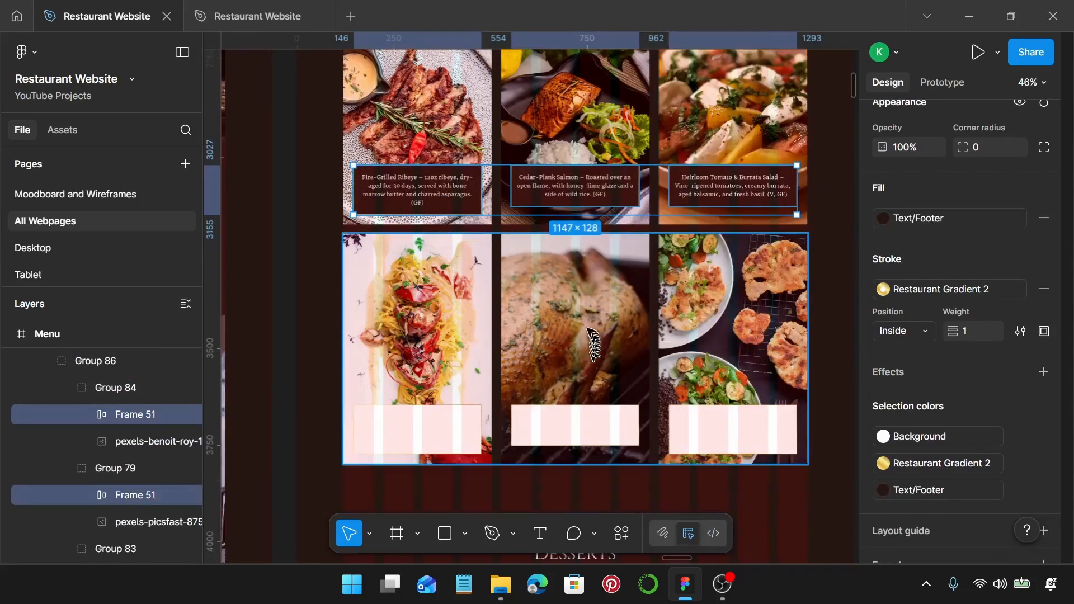
double_click(417, 425)
ctrl+shift+click(616, 430)
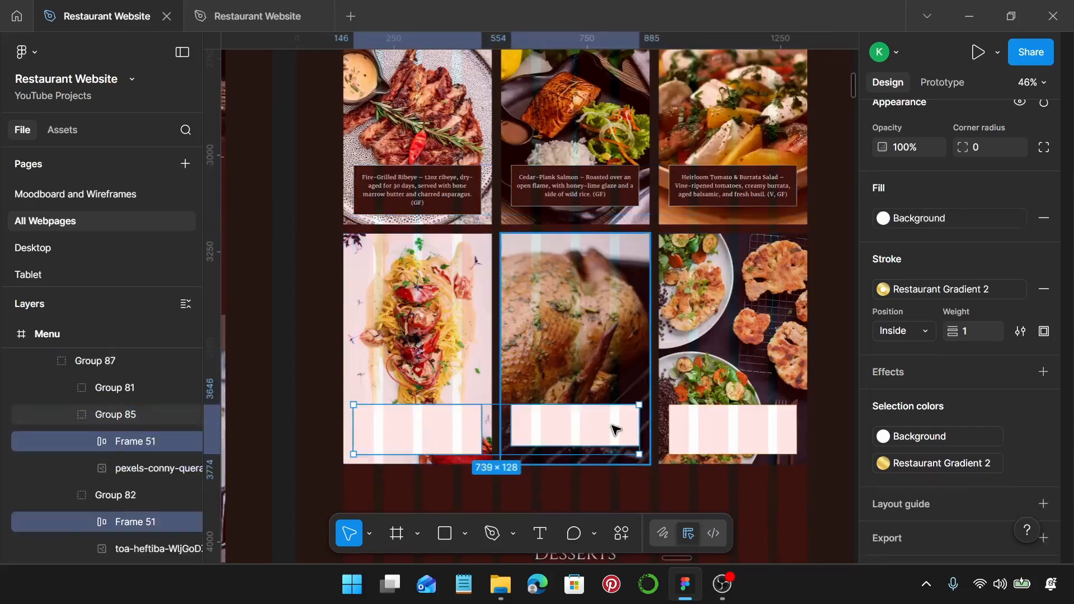
ctrl+shift+click(733, 437)
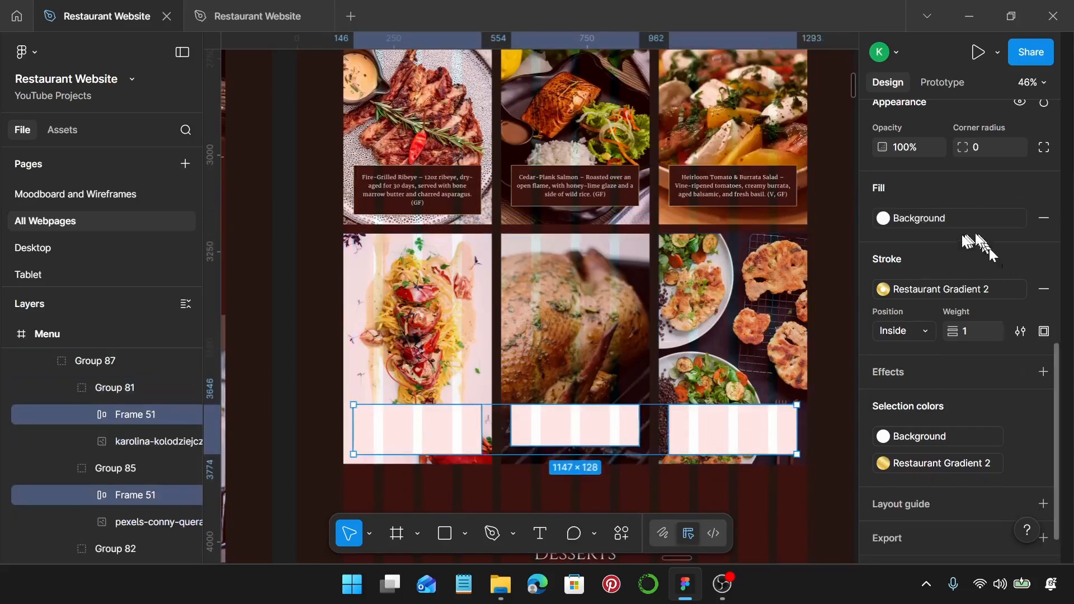
click(940, 219)
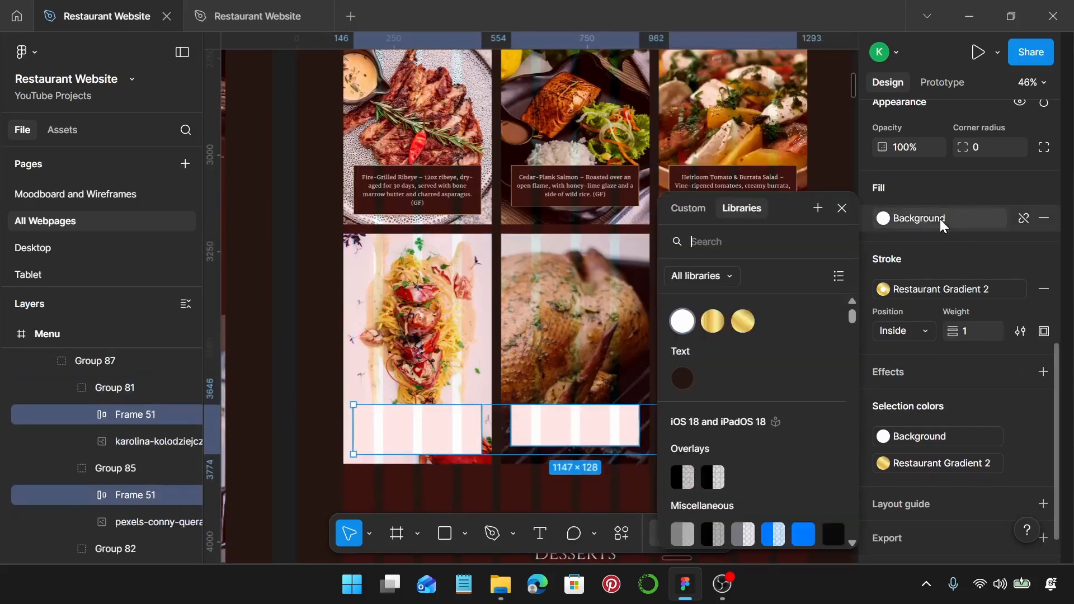
click(682, 379)
Step: Set the fill of the three description boxes in the first Desserts row to the Text/Footer style
scroll(681, 376, down, 10)
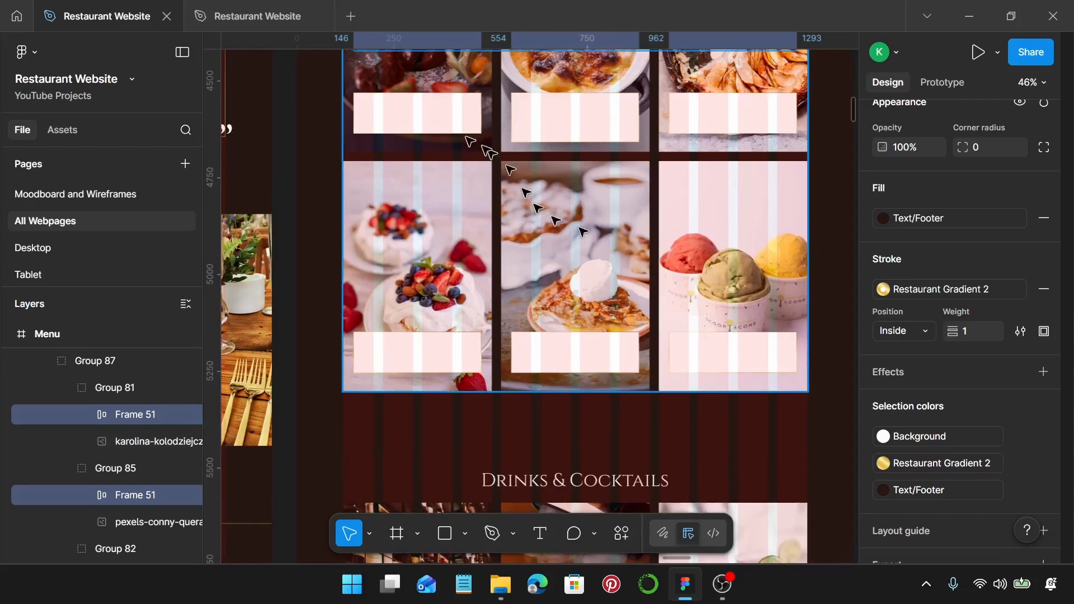
click(396, 113)
double_click(396, 112)
scroll(419, 179, up, 1)
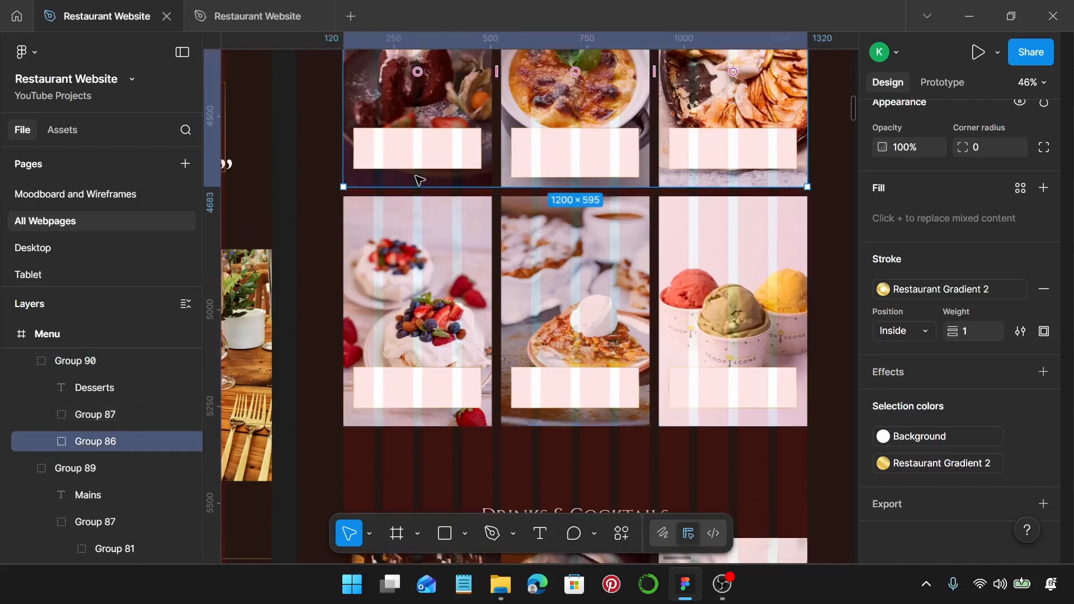
double_click(445, 156)
double_click(445, 156)
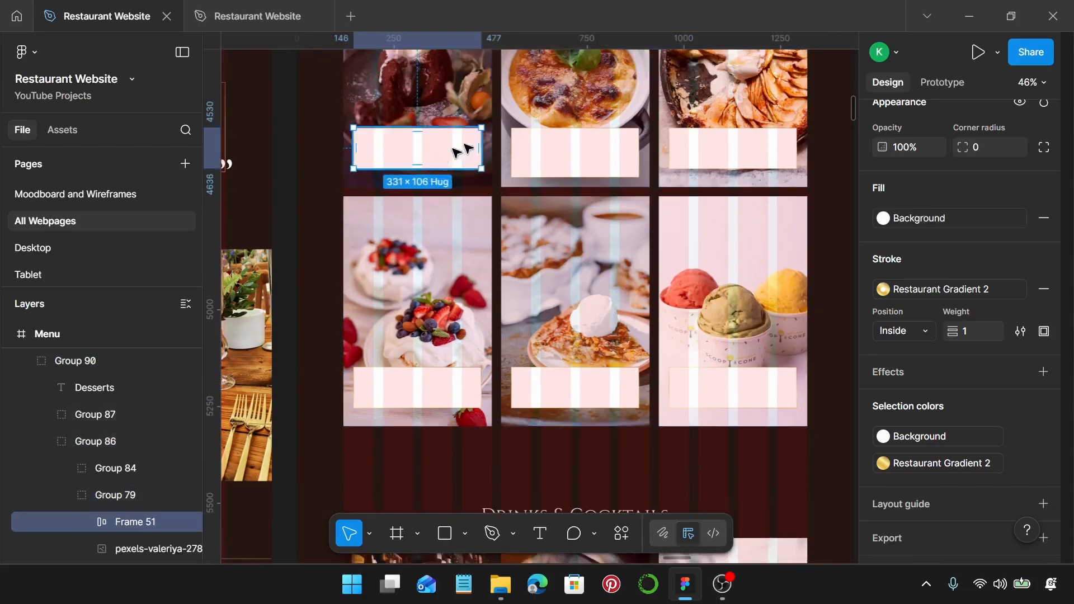
shift+click(572, 160)
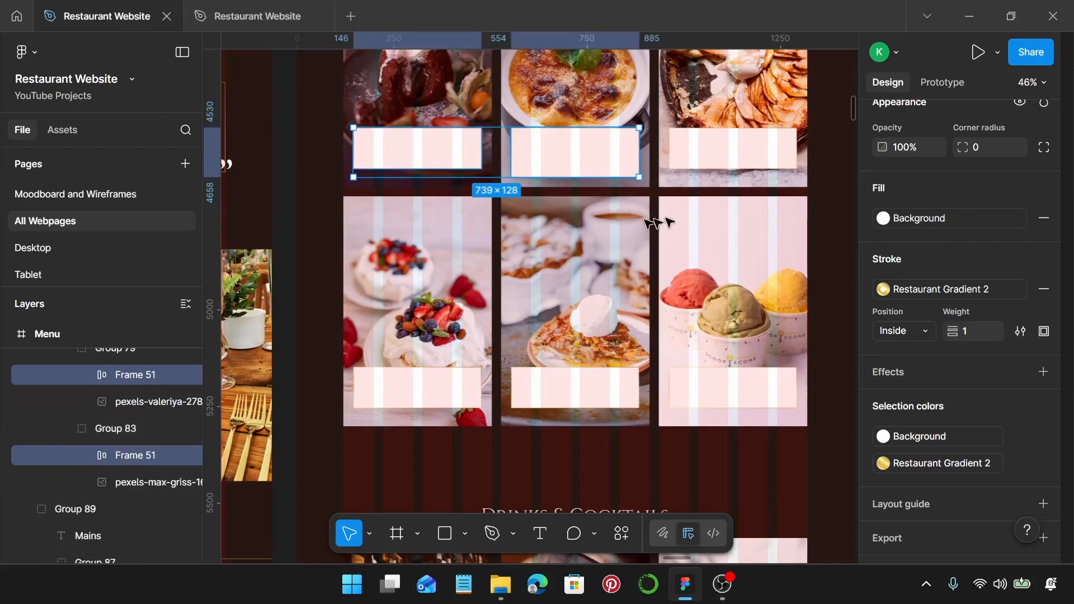
shift+click(748, 153)
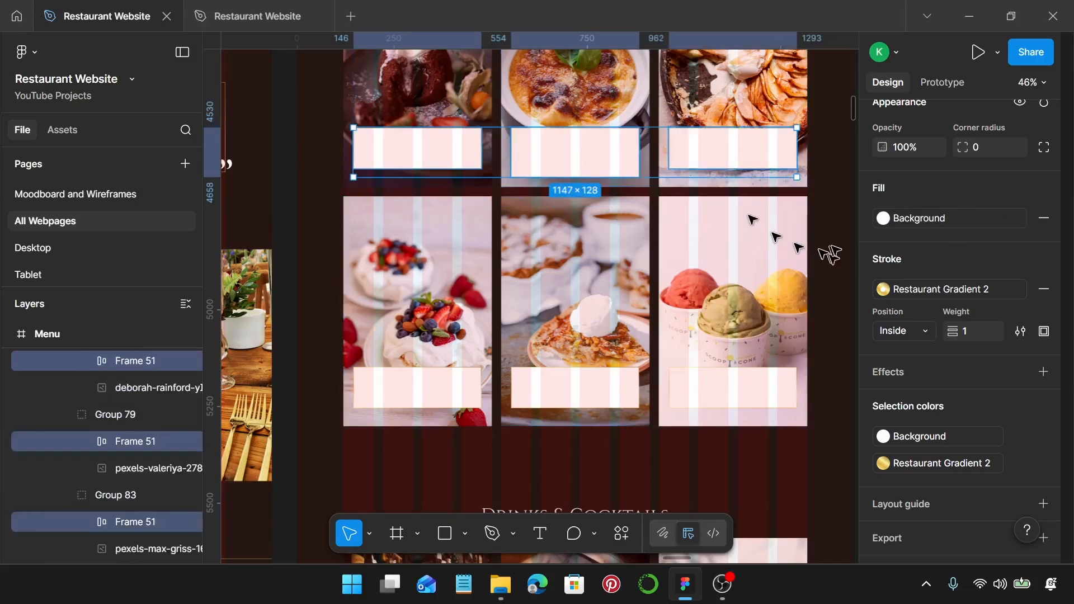
click(921, 224)
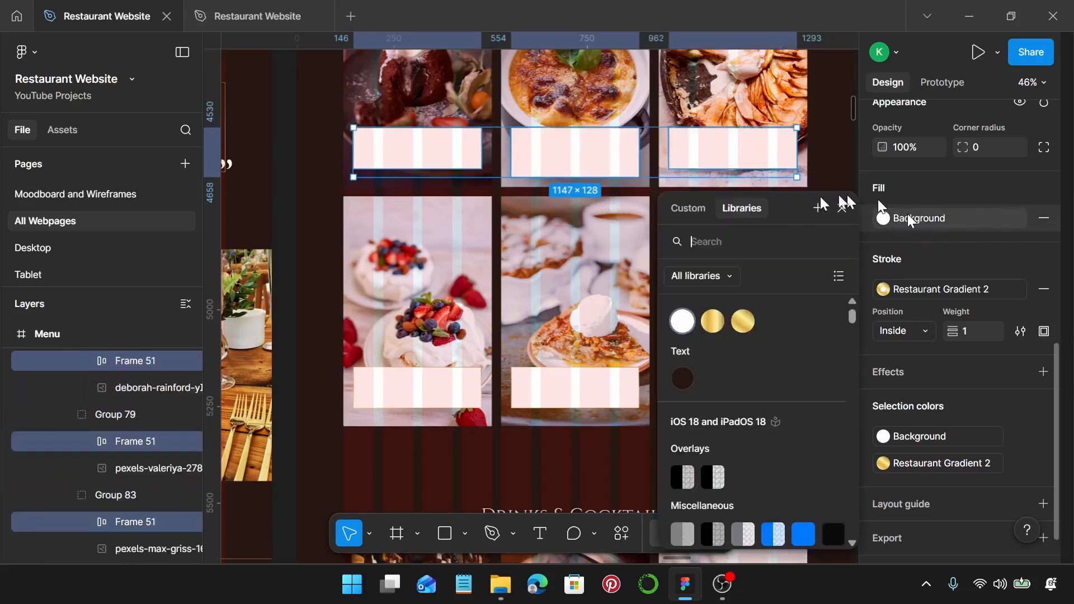
click(675, 378)
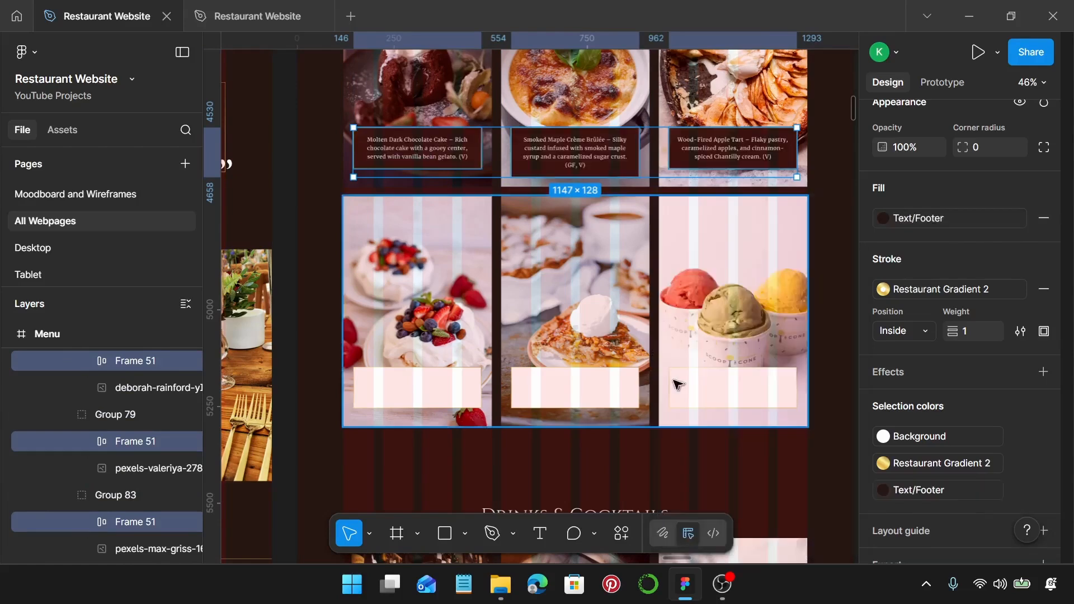
Step: Apply the Text/Footer fill style to the three description boxes in the second row of Desserts
click(417, 396)
click(417, 397)
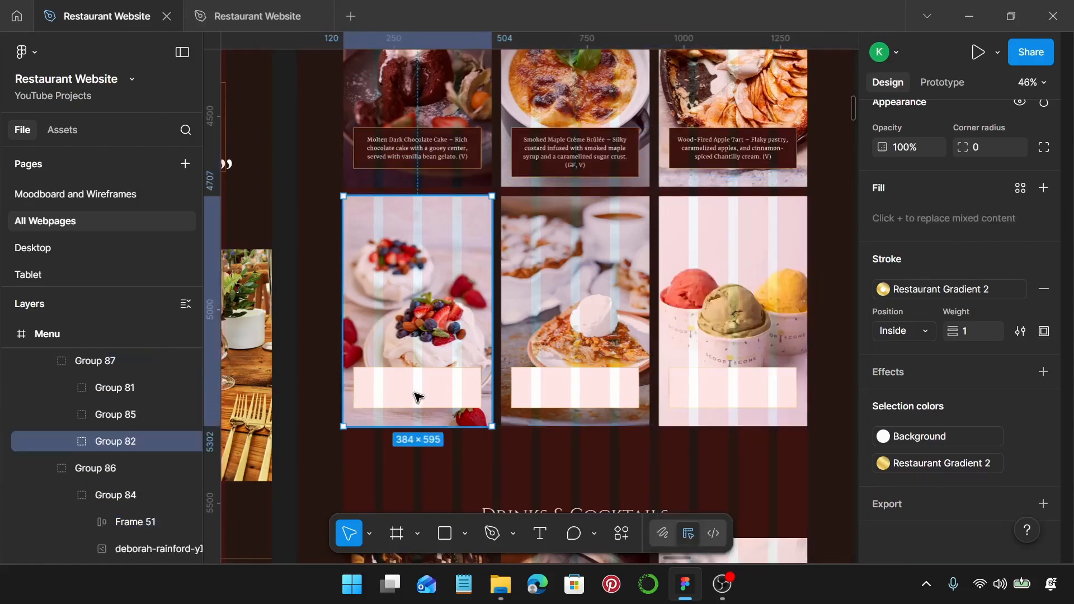
click(417, 396)
shift+click(605, 405)
shift+click(604, 406)
shift+click(727, 401)
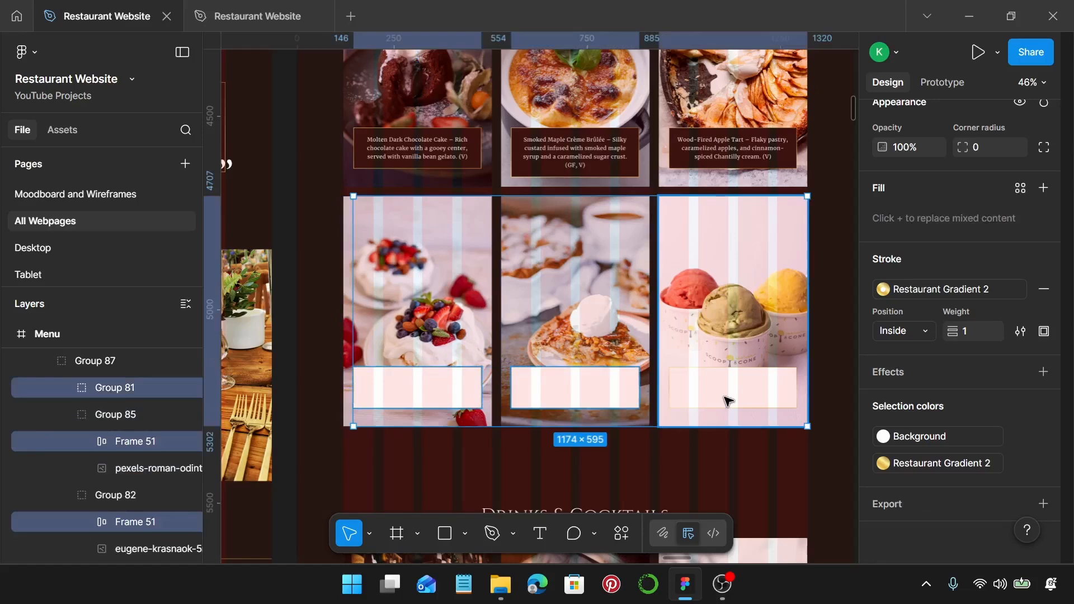
shift+click(727, 400)
click(941, 223)
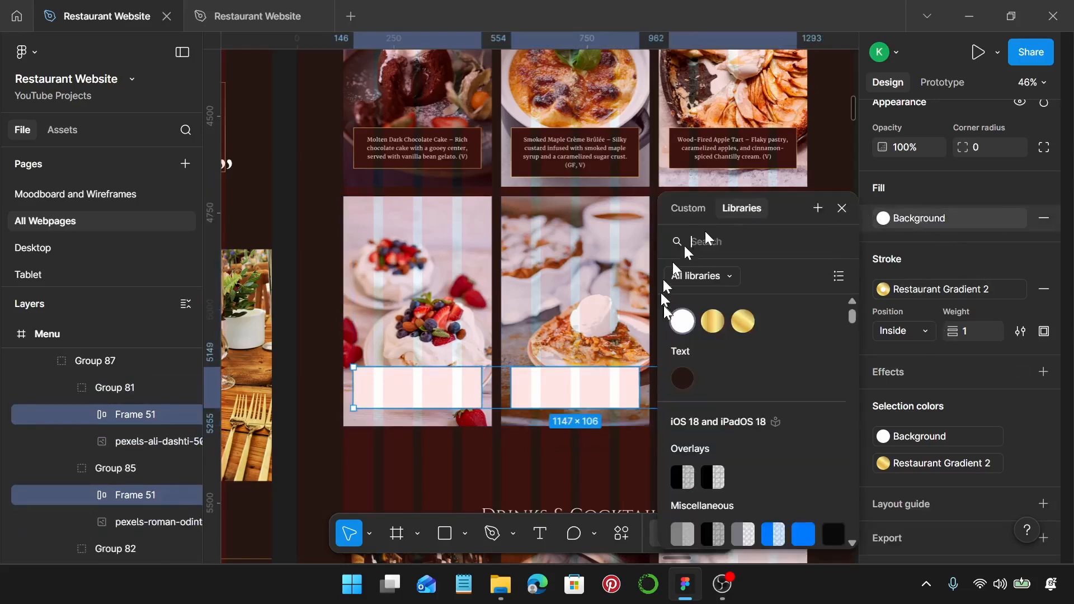
click(683, 379)
scroll(751, 323, down, 5)
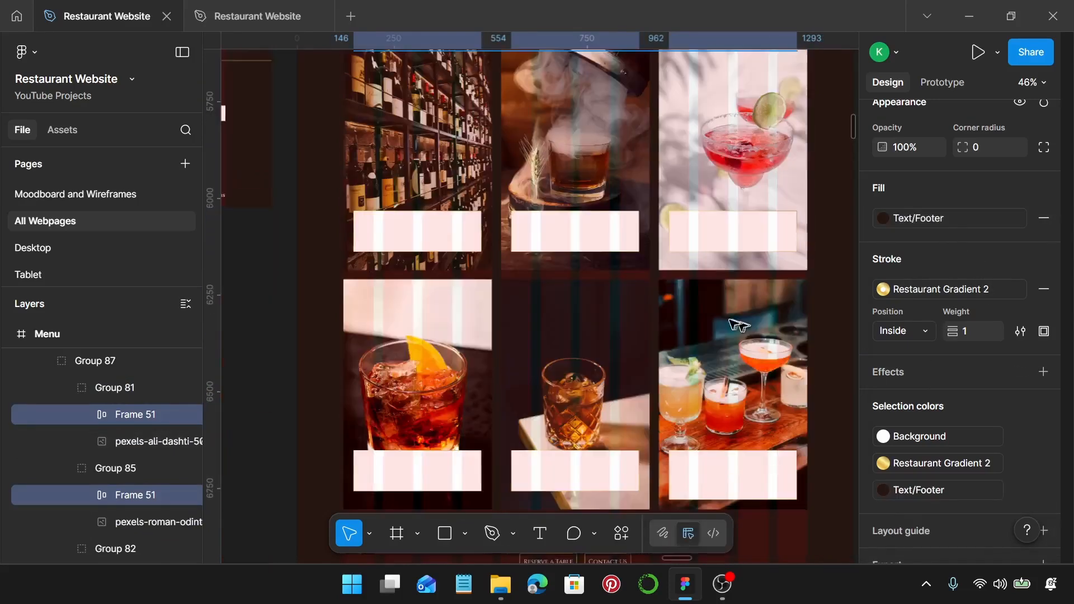
Step: Set the fill of the three description boxes in the first Drinks & Cocktails row to the Text/Footer style
click(405, 244)
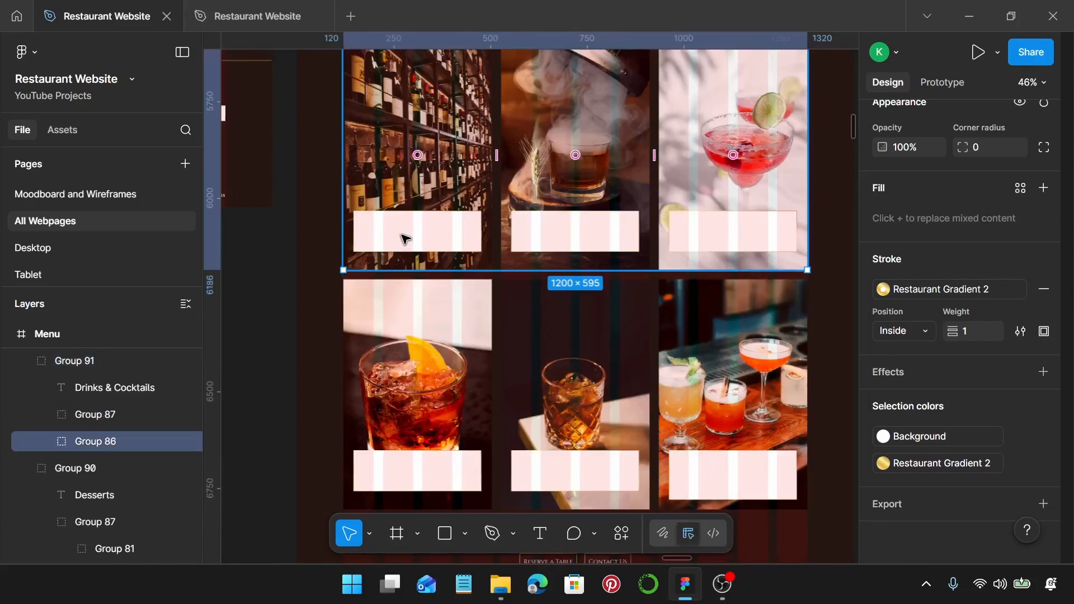
double_click(406, 240)
double_click(405, 240)
shift+click(606, 242)
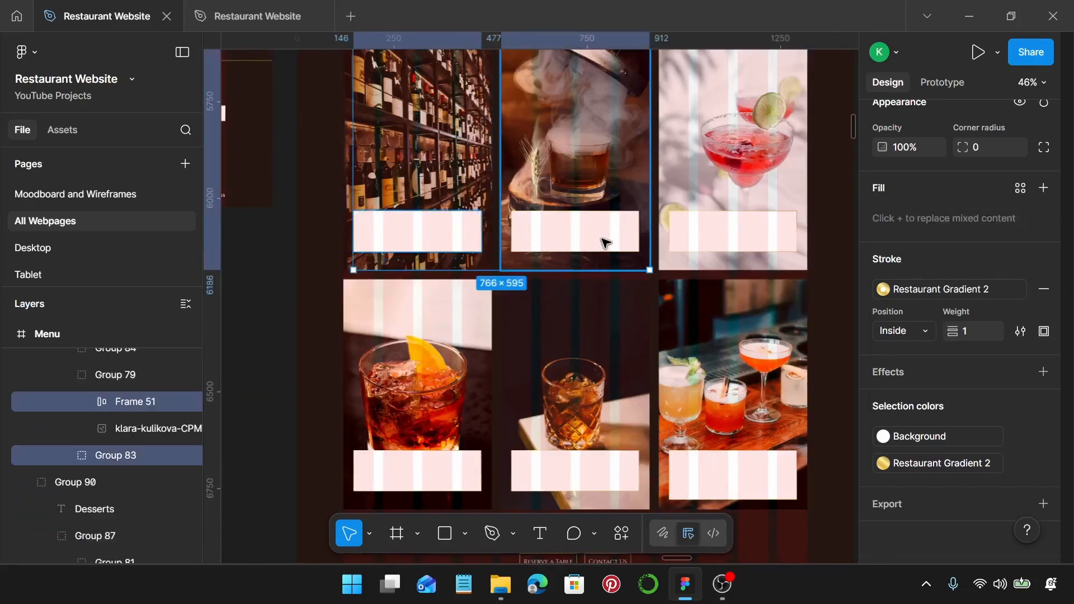
shift+click(602, 239)
shift+double_click(761, 230)
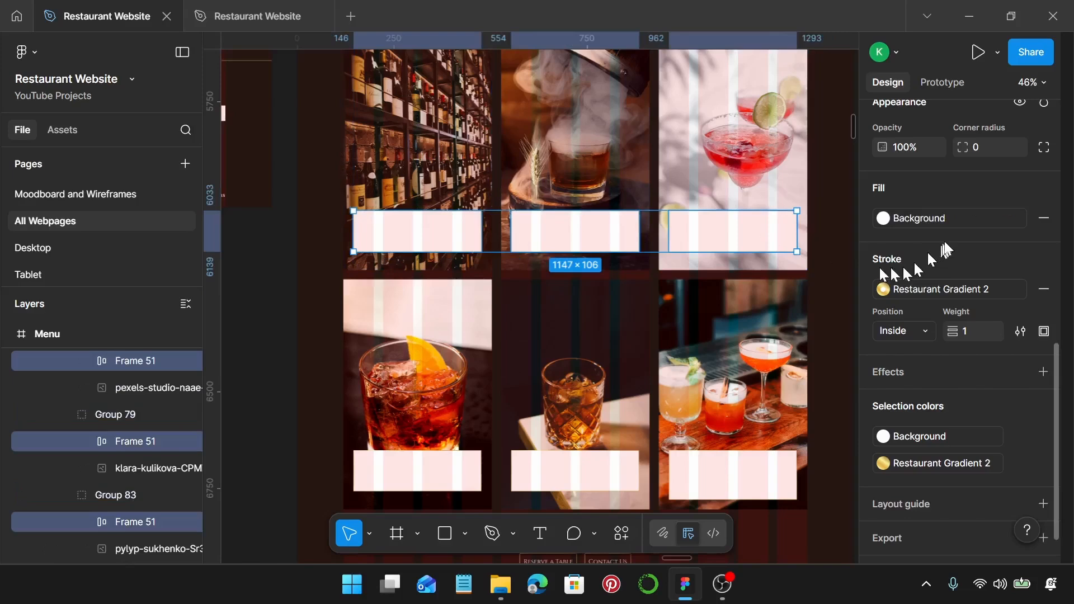
click(950, 225)
click(682, 379)
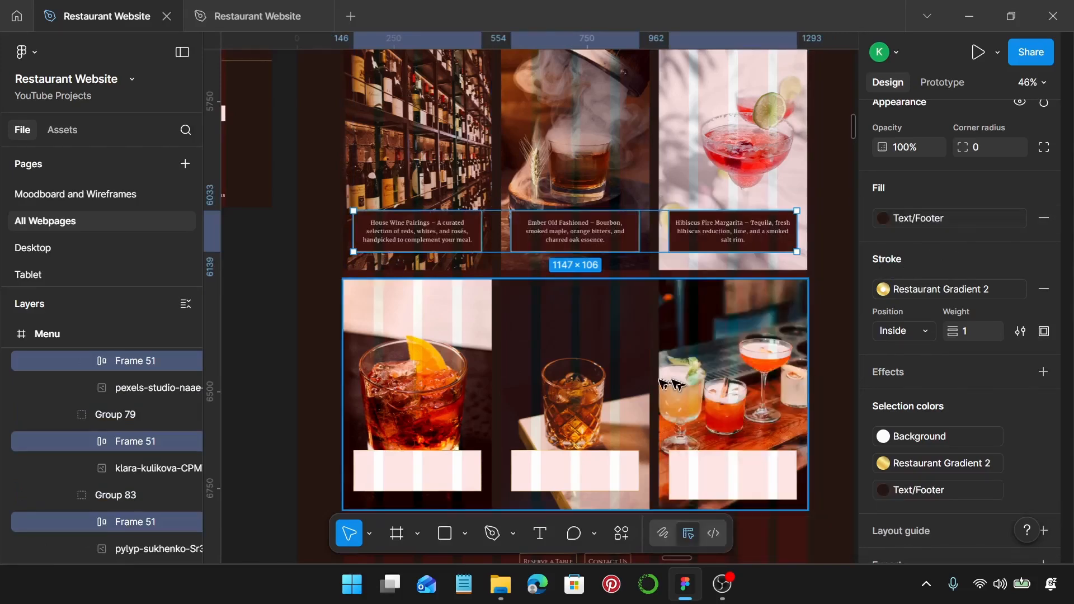
Step: Apply the Text/Footer fill style to the three description boxes in the second row of Drinks & Cocktails
scroll(456, 375, down, 3)
click(414, 364)
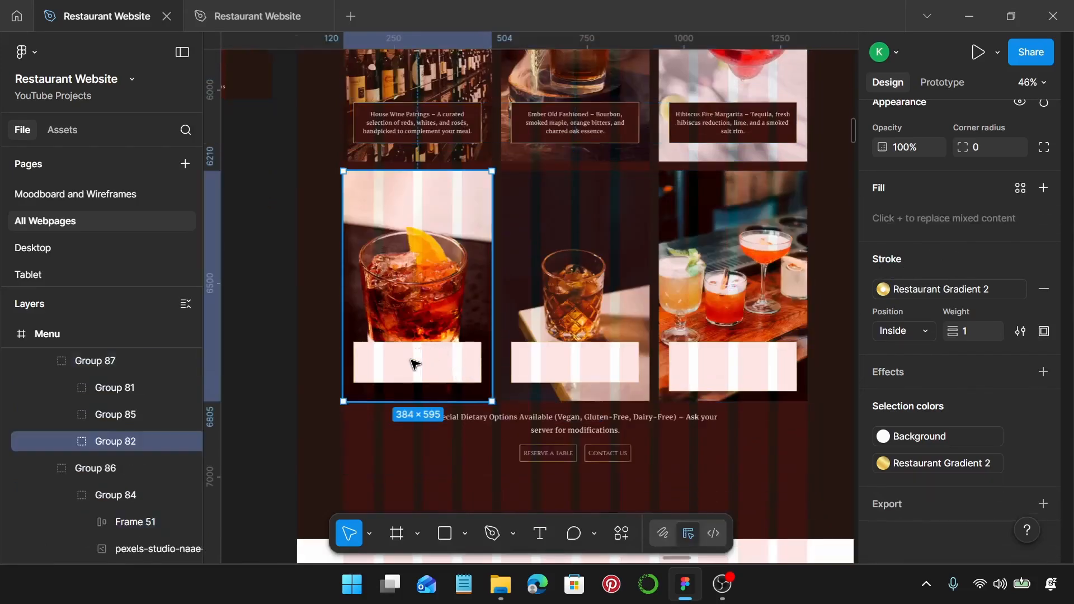
double_click(414, 364)
shift+double_click(598, 372)
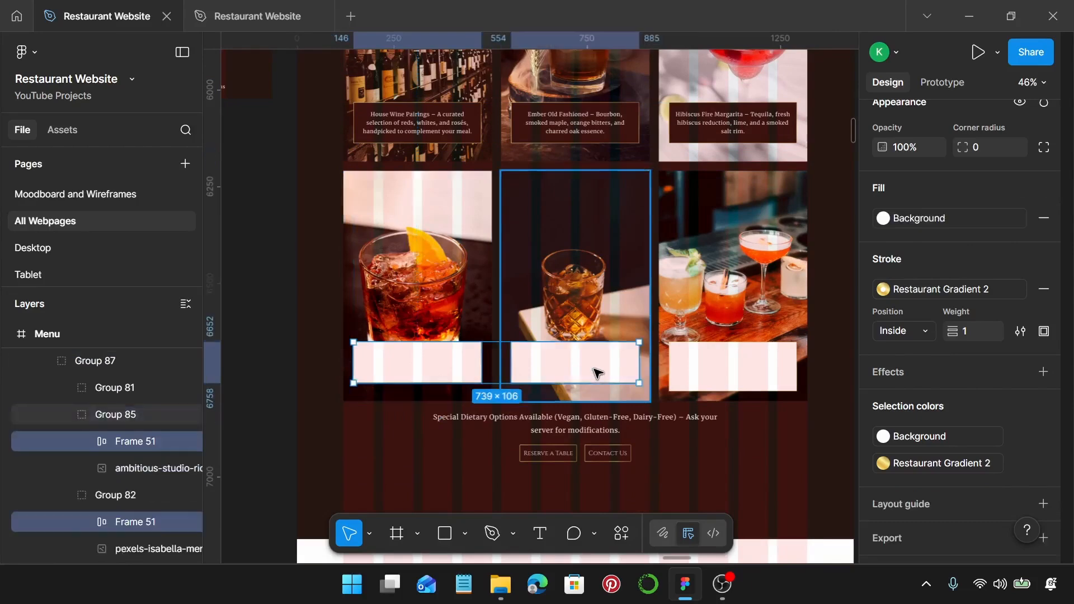
shift+double_click(720, 370)
click(946, 221)
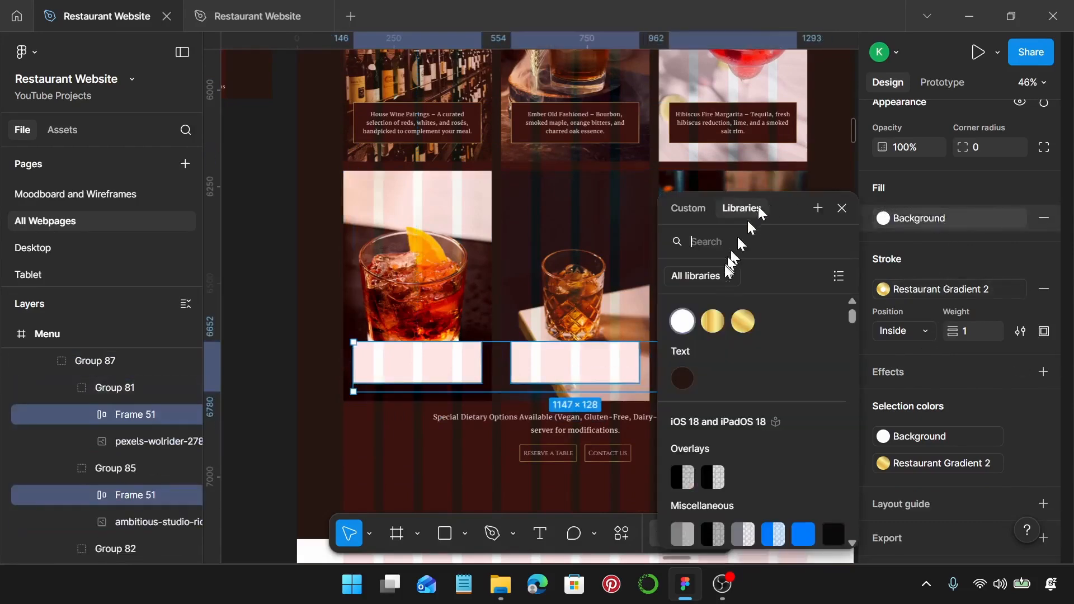
click(682, 378)
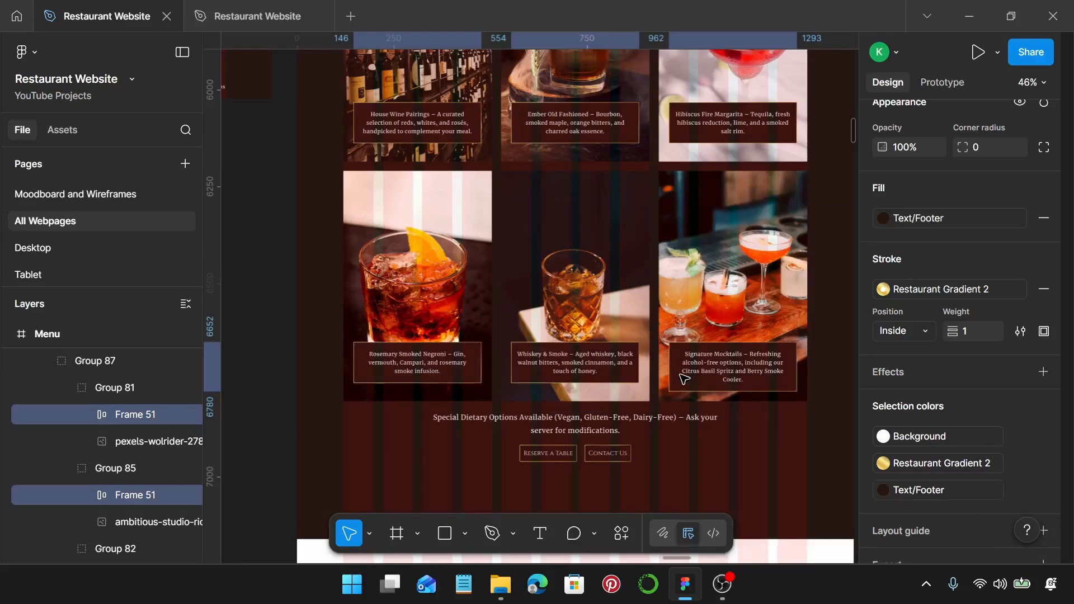
Step: Replace the blank white footer of the Menu page with a copy of the recoloured Homepage footer
scroll(681, 377, down, 5)
scroll(597, 291, down, 5)
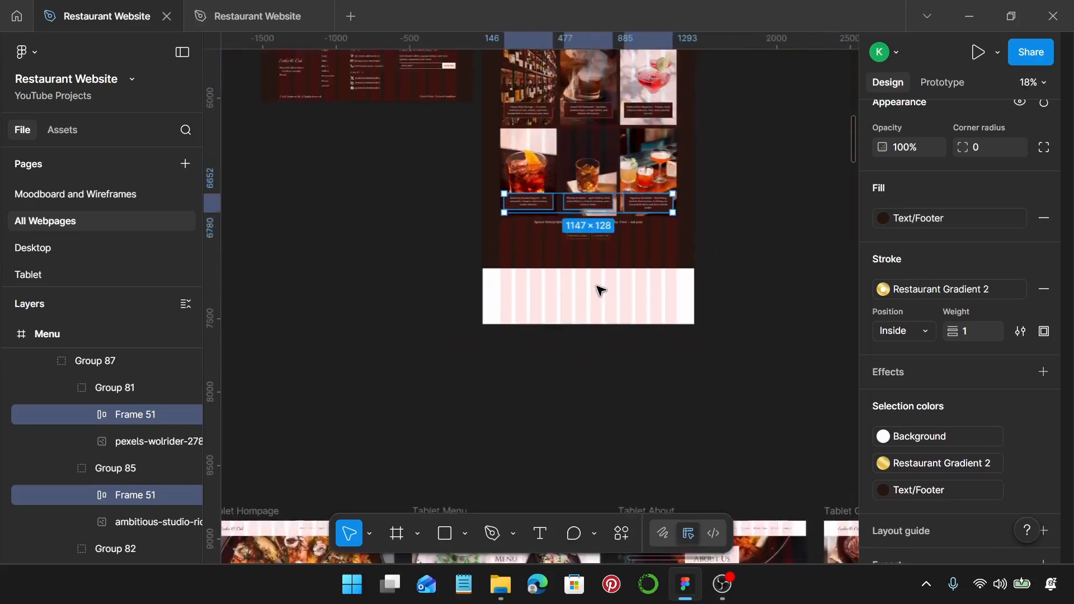
click(398, 91)
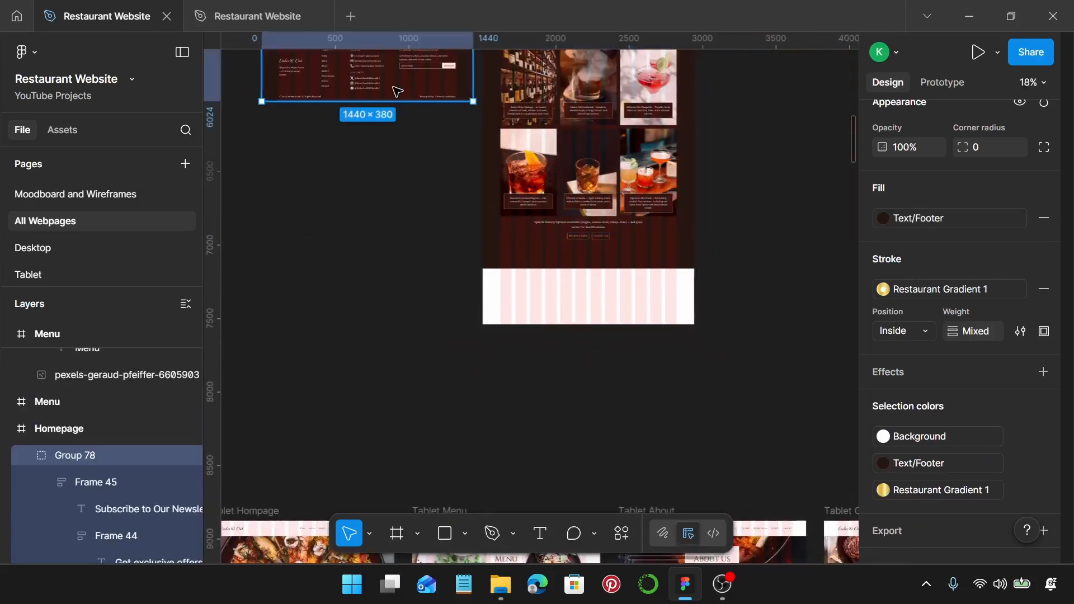
click(539, 294)
key(ctrl+shift+r)
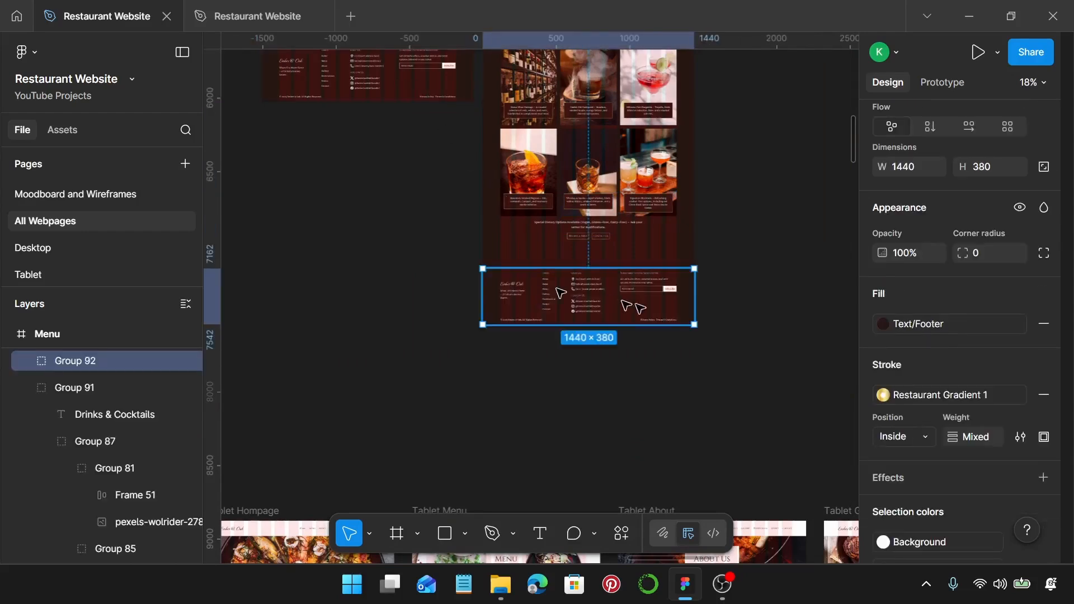
Step: Set the fill of the title box over the Menu page's hero image to the Text/Footer style
scroll(752, 310, up, 5)
scroll(647, 325, up, 8)
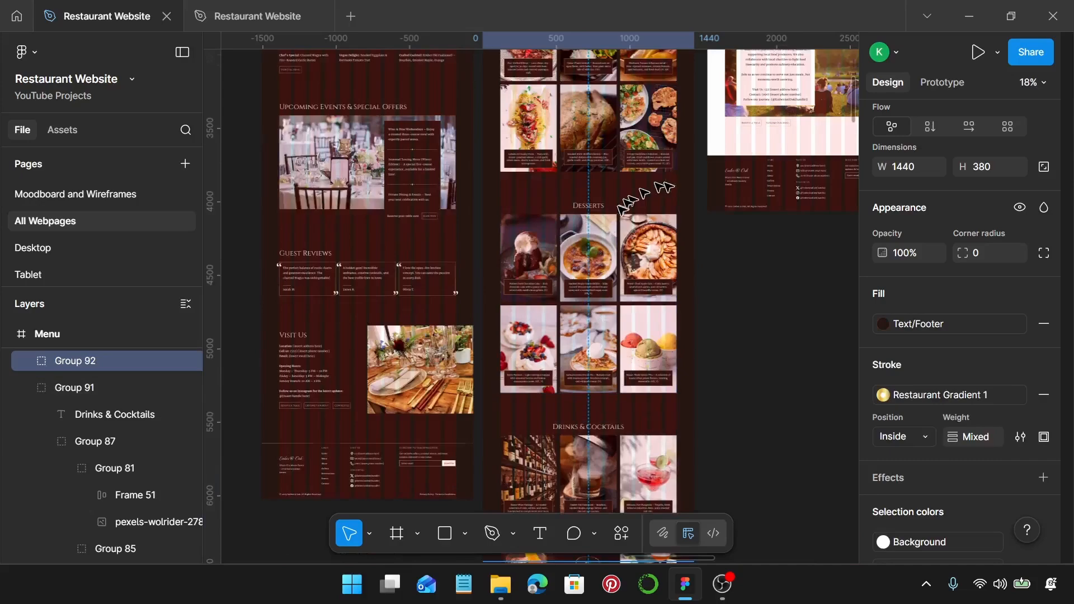
scroll(620, 217, down, 4)
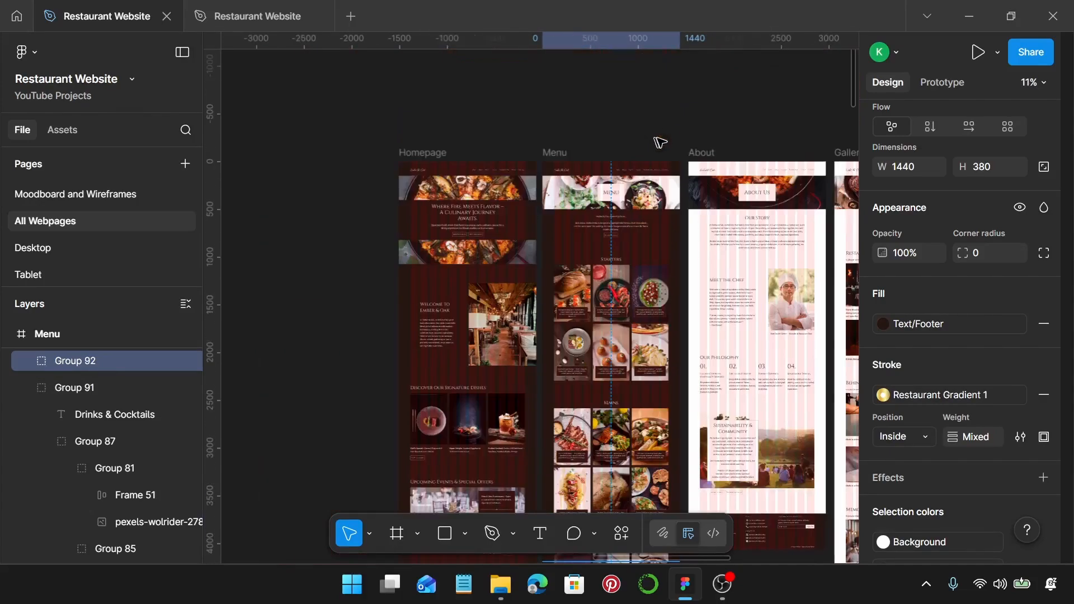
click(670, 134)
scroll(643, 168, up, 3)
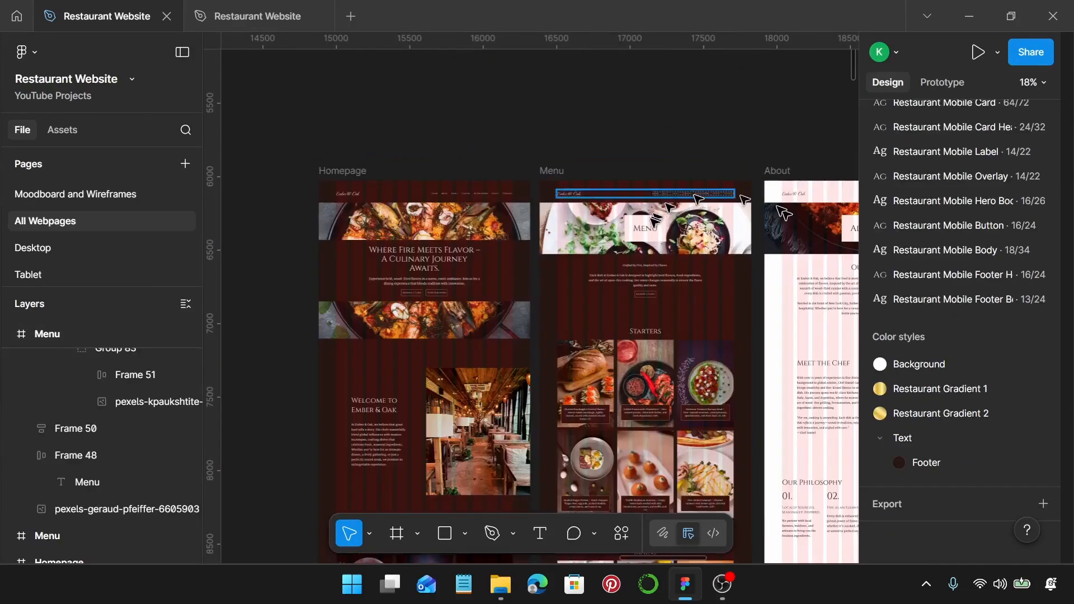
click(666, 232)
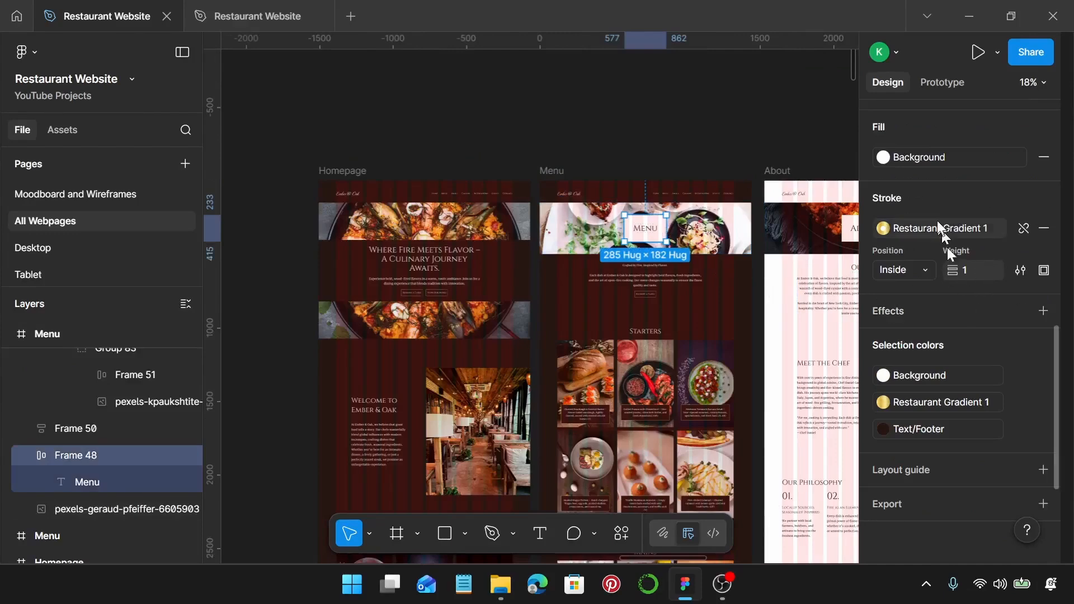
click(940, 165)
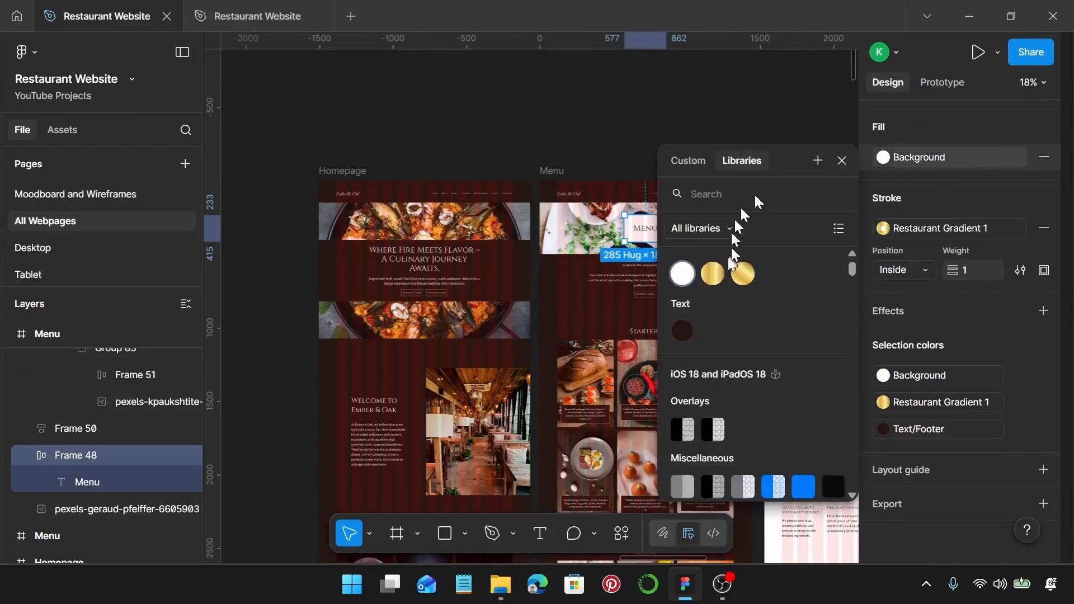
click(682, 330)
Step: Set the fill of the "Menu" title text in the hero box to the Background style
scroll(625, 181, up, 3)
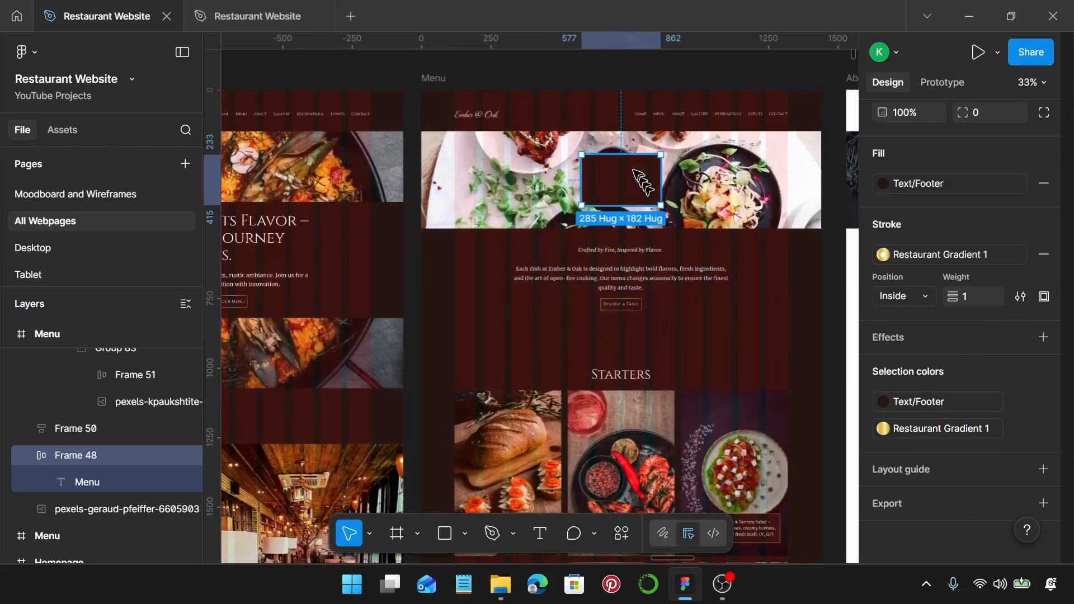
double_click(625, 180)
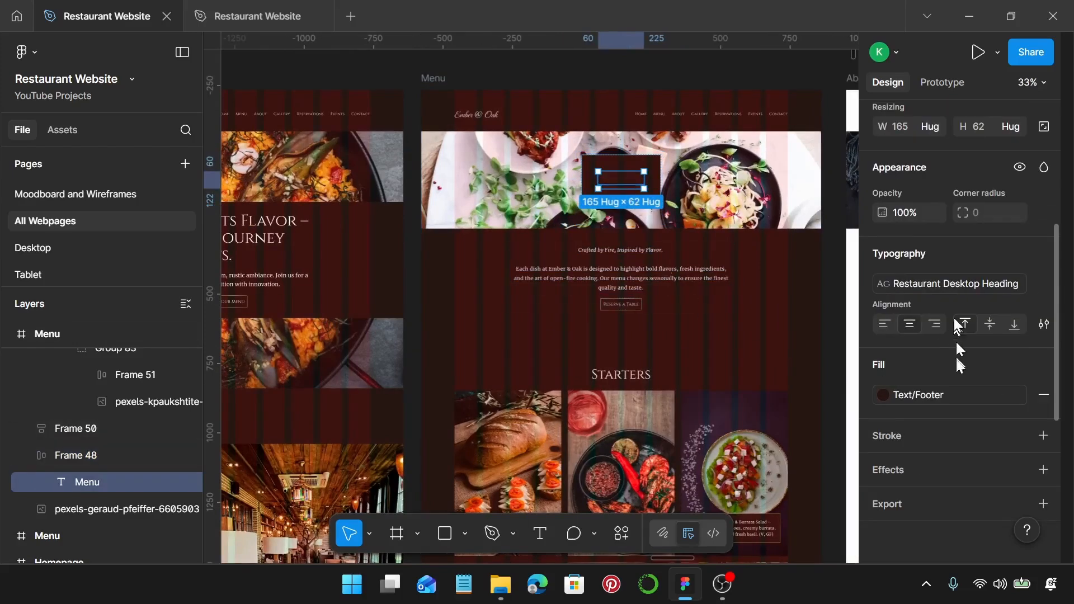
click(956, 390)
click(684, 320)
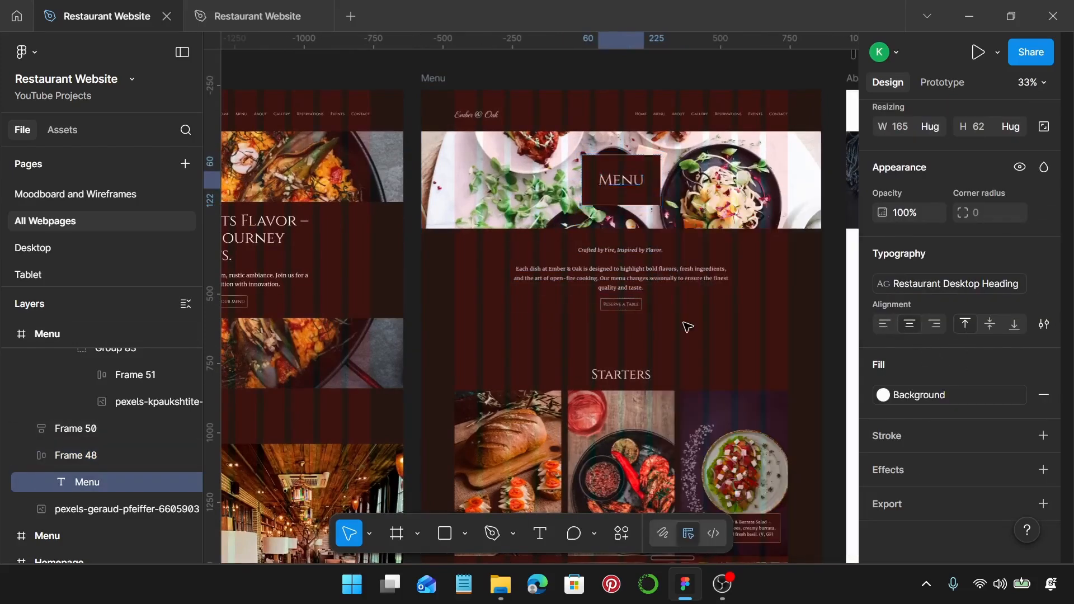
key(Escape)
scroll(779, 286, down, 5)
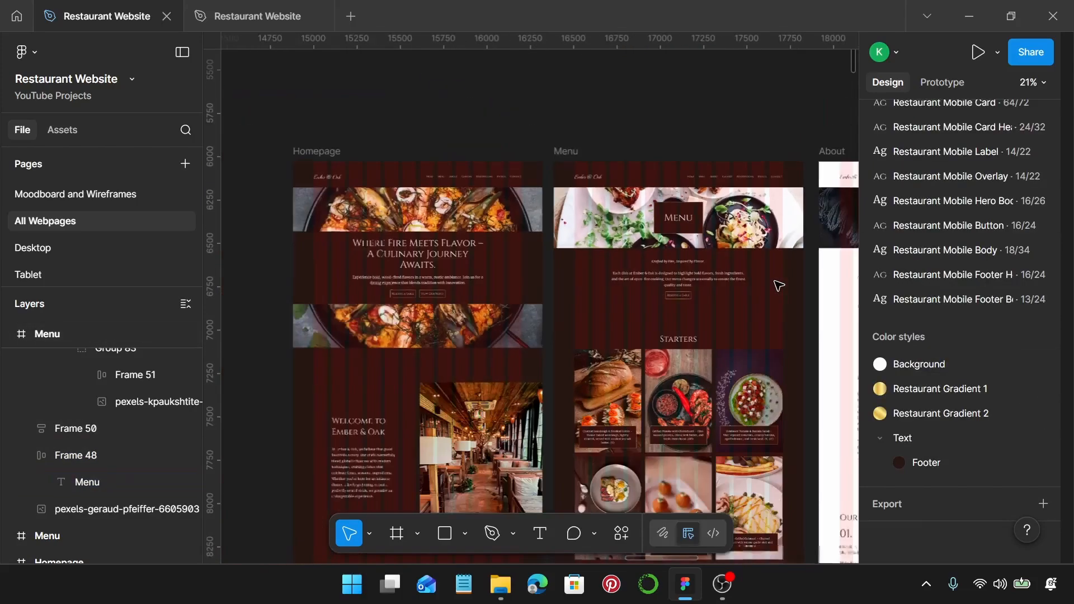
scroll(780, 286, down, 3)
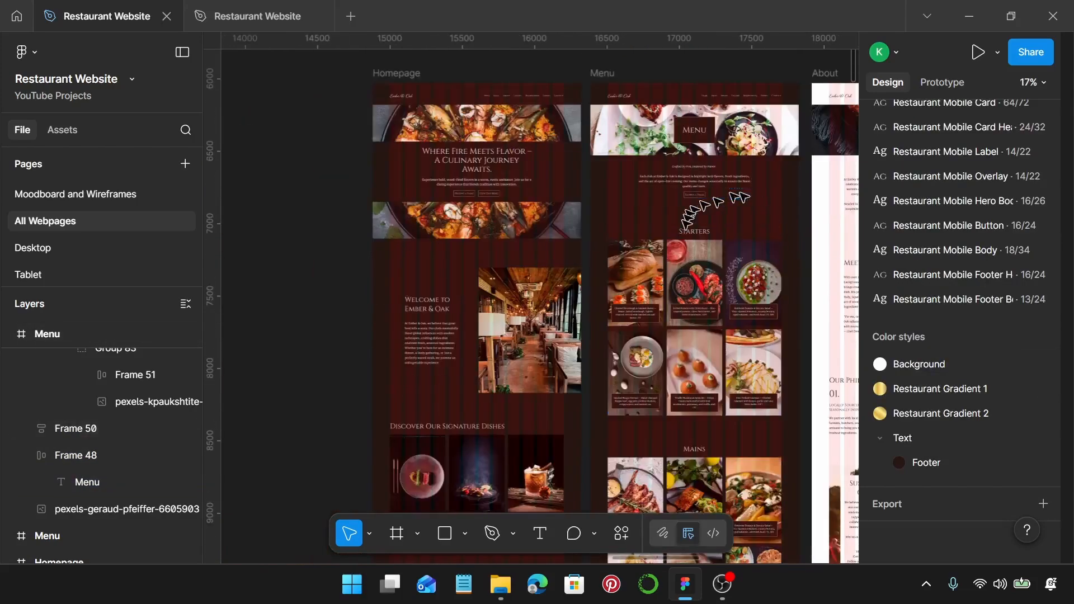
scroll(783, 201, down, 4)
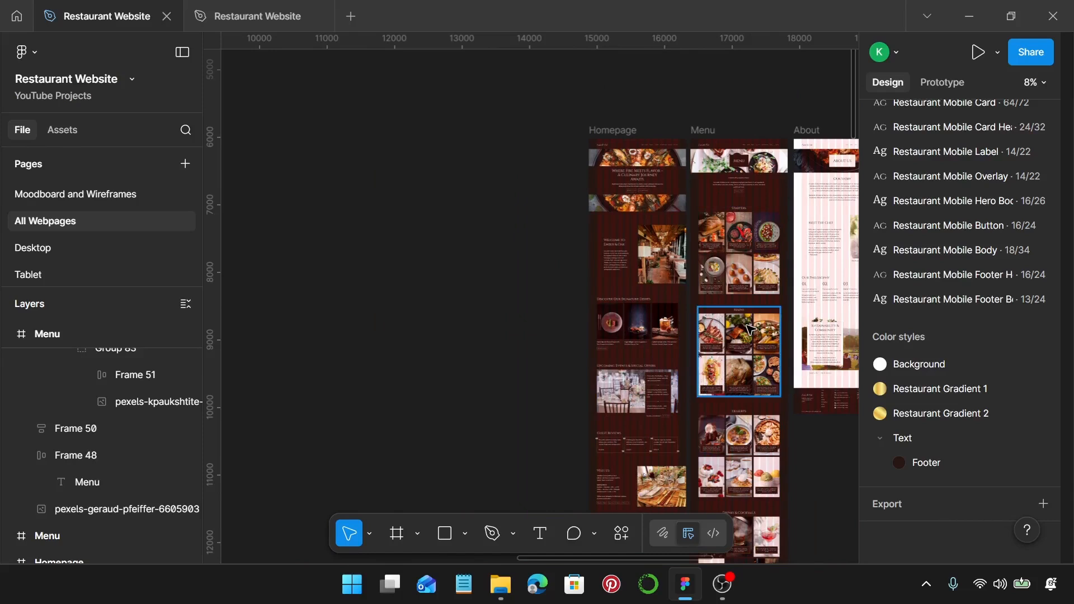
scroll(684, 226, right, 3)
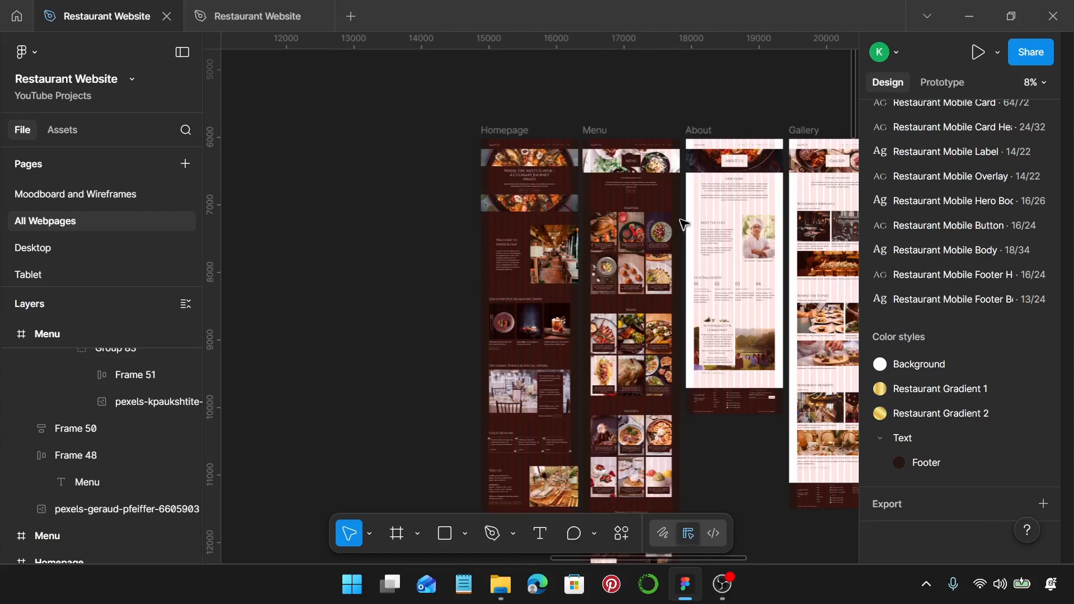
scroll(684, 224, down, 2)
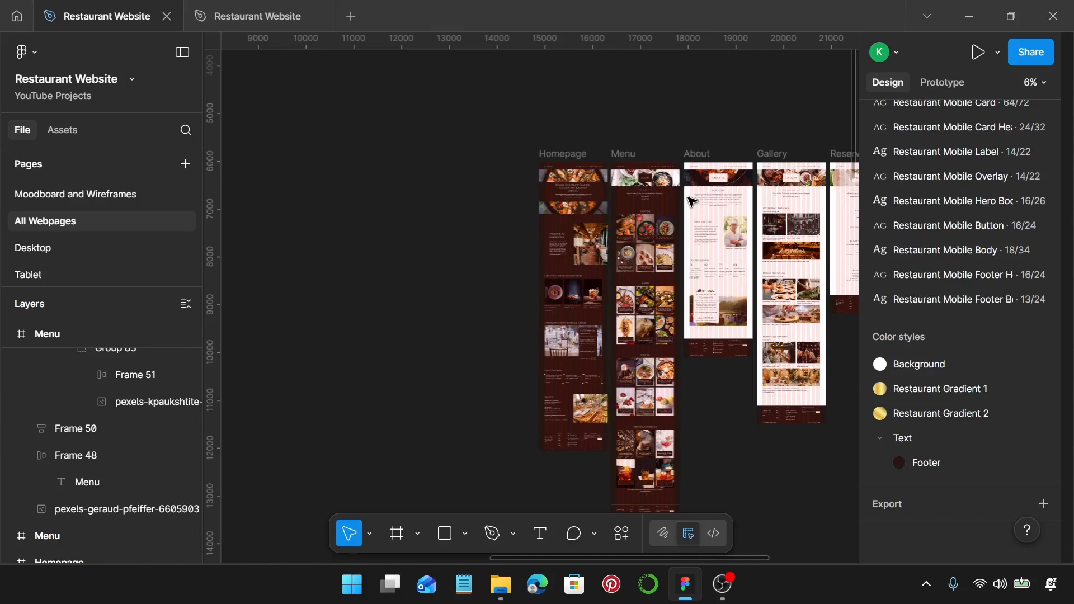
Step: On the desktop About page, swap all Text/Footer colours for the Background style and set the page frame's fill to Text/Footer
scroll(615, 190, right, 3)
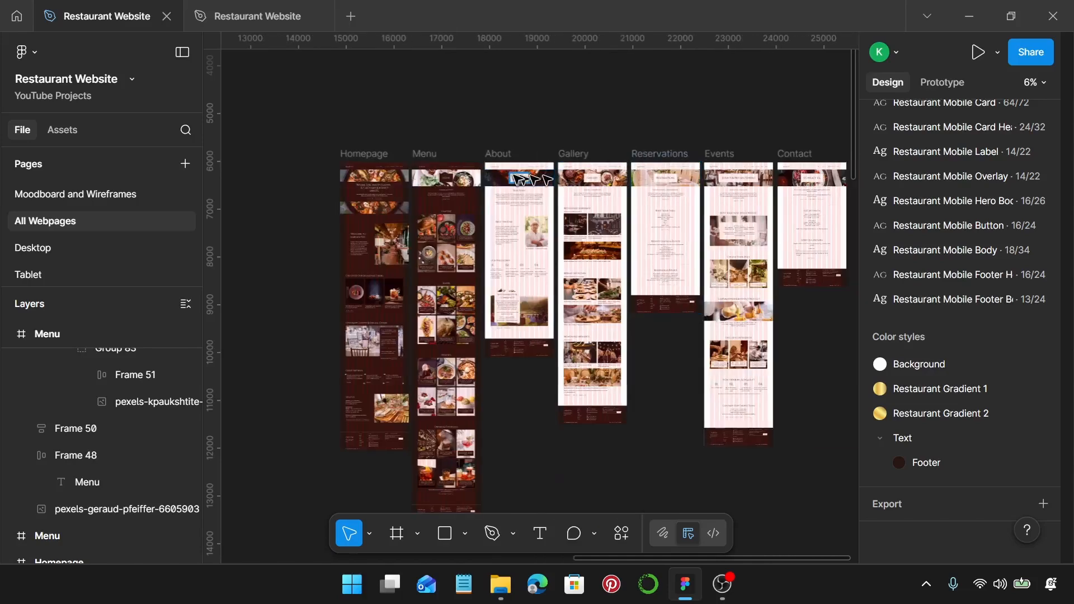
scroll(516, 179, up, 4)
click(462, 140)
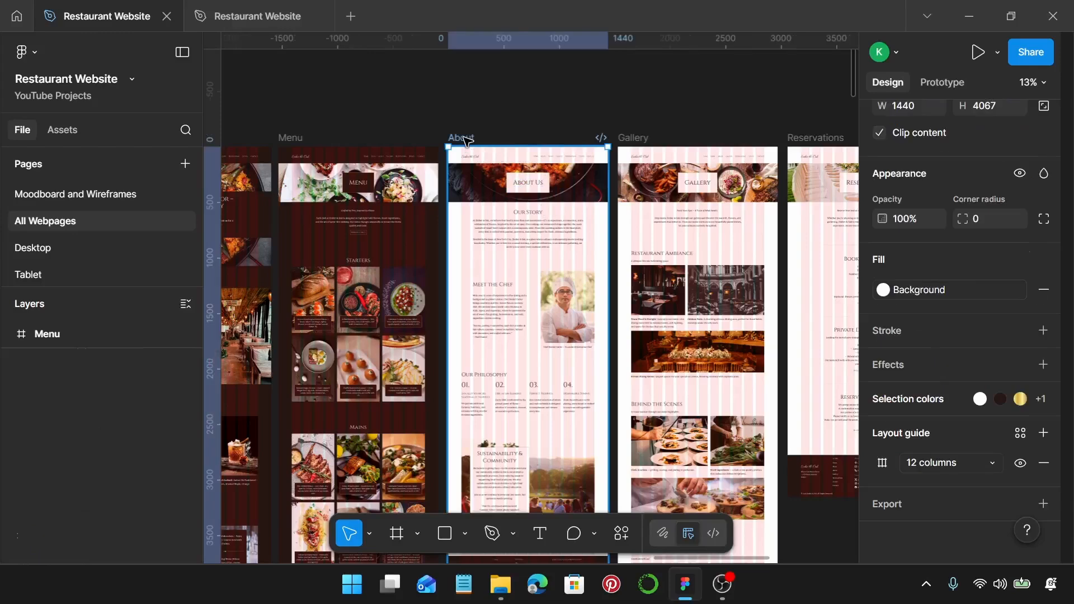
click(952, 297)
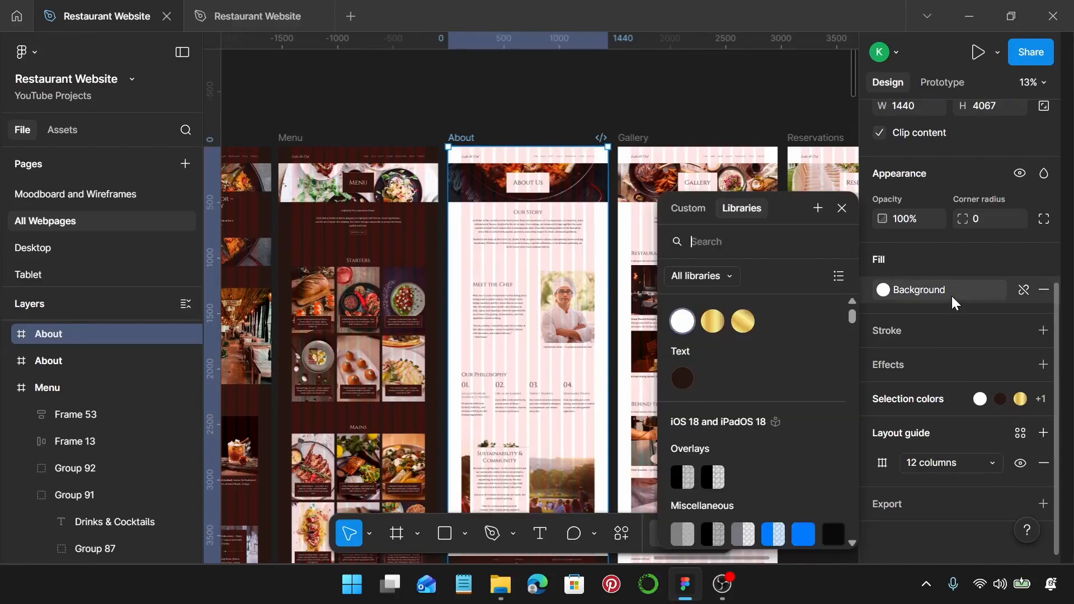
click(920, 394)
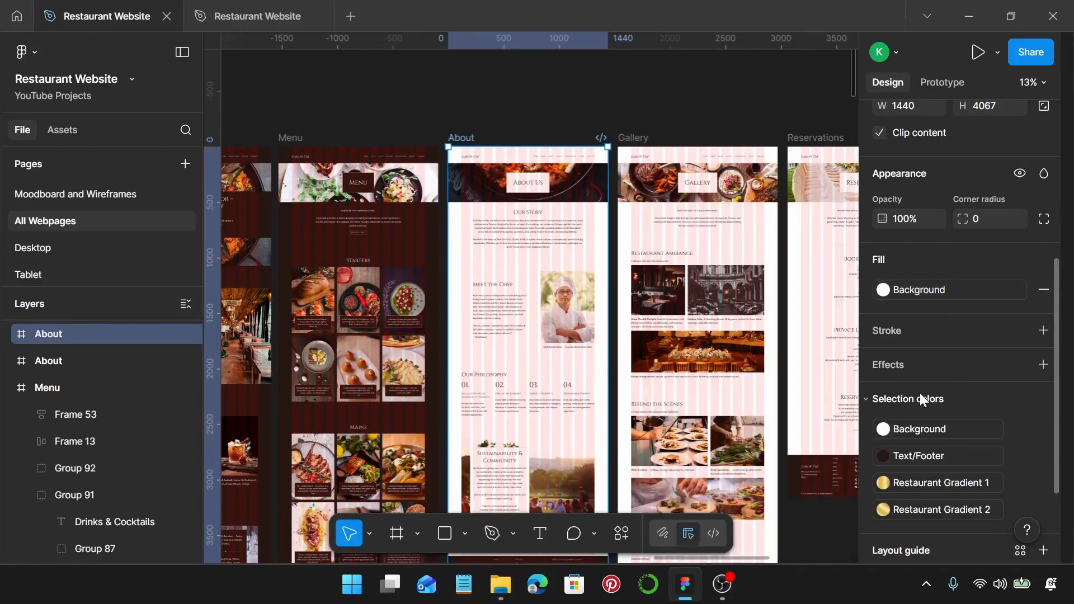
click(911, 456)
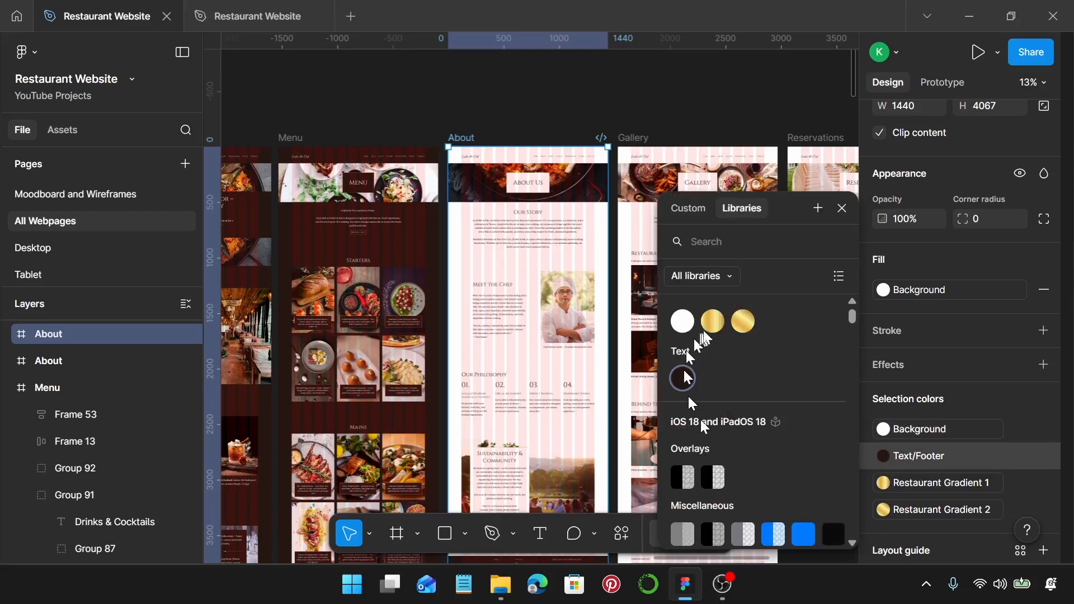
click(683, 321)
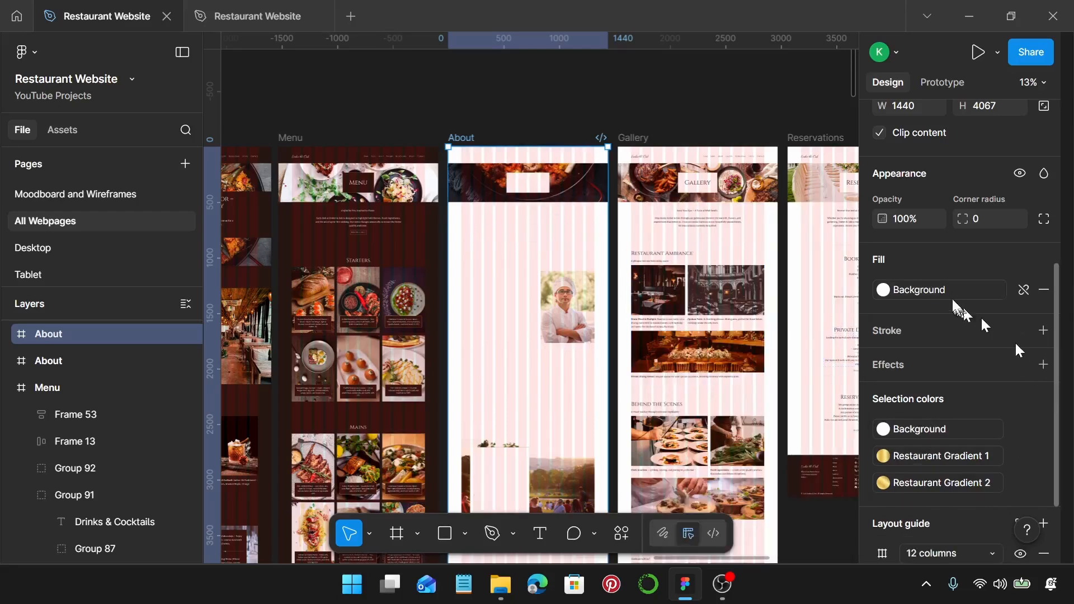
click(940, 286)
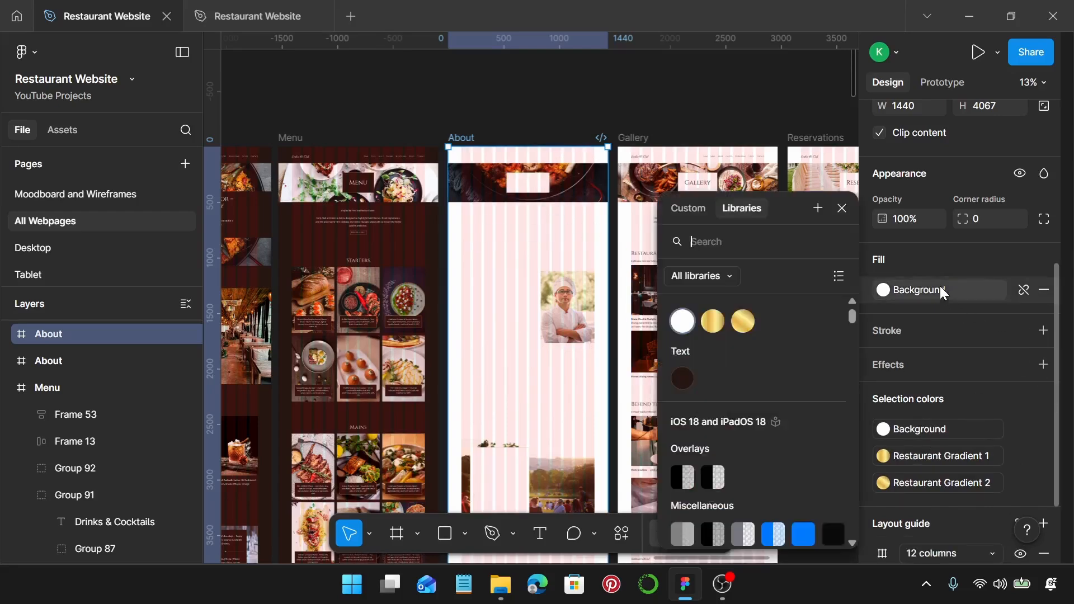
click(681, 380)
Step: Set the fill of the "About Us" title box over the hero image to the Text/Footer style
scroll(559, 165, up, 5)
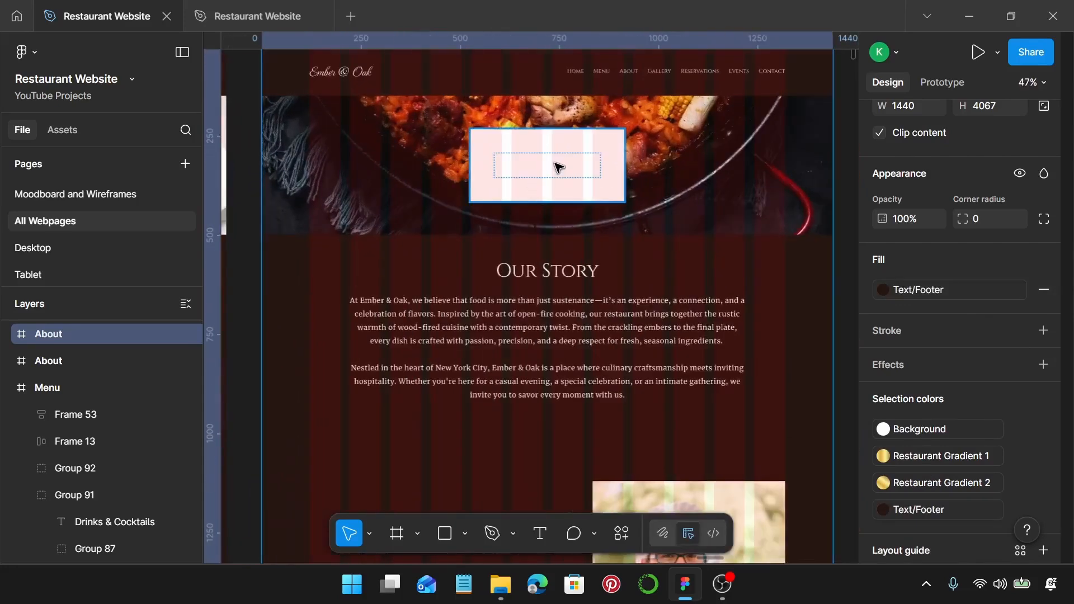
click(558, 165)
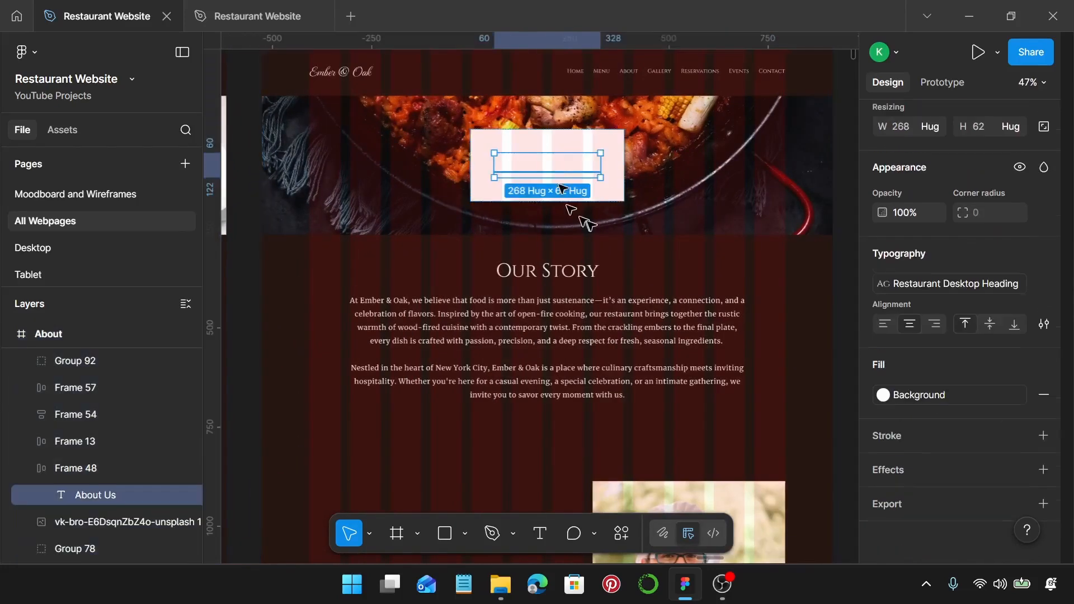
click(618, 144)
click(955, 423)
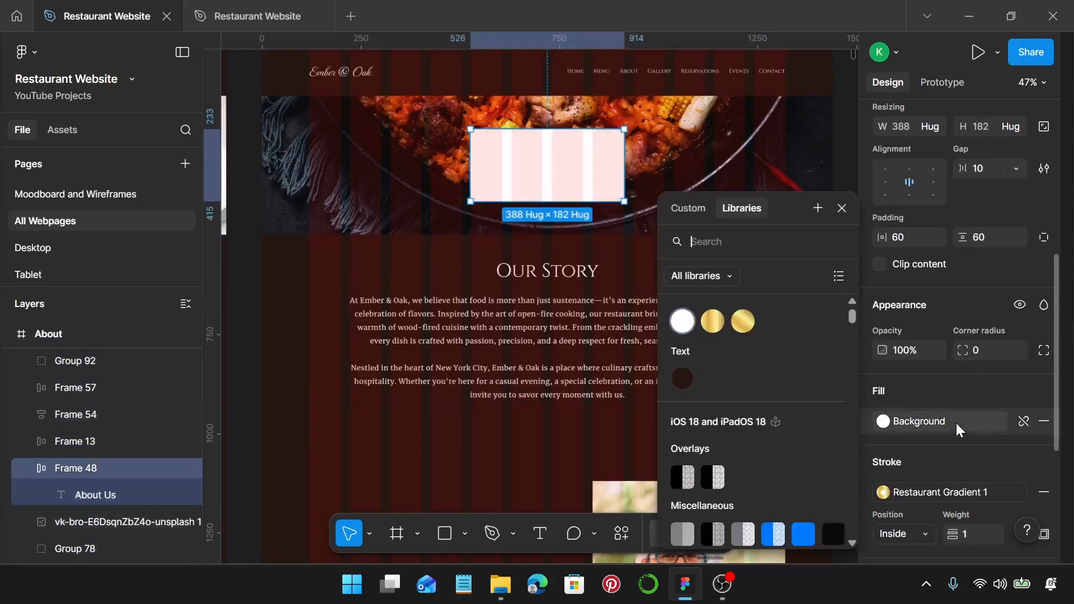
click(682, 378)
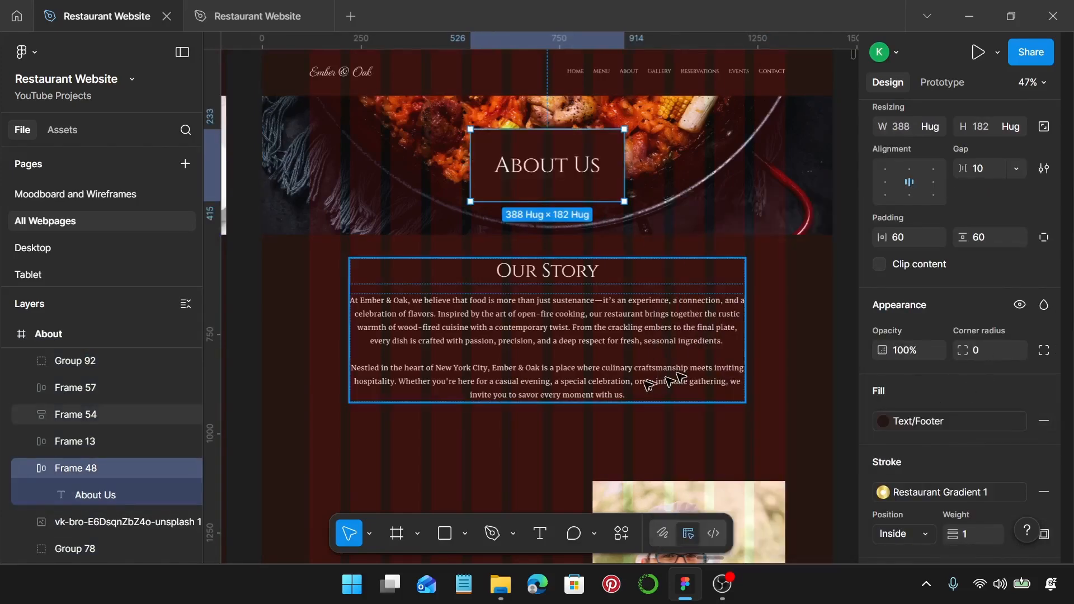
Step: Set the fill of the "Sustainability & Community" text box on the desktop About page to the Text/Footer style
scroll(589, 382, down, 6)
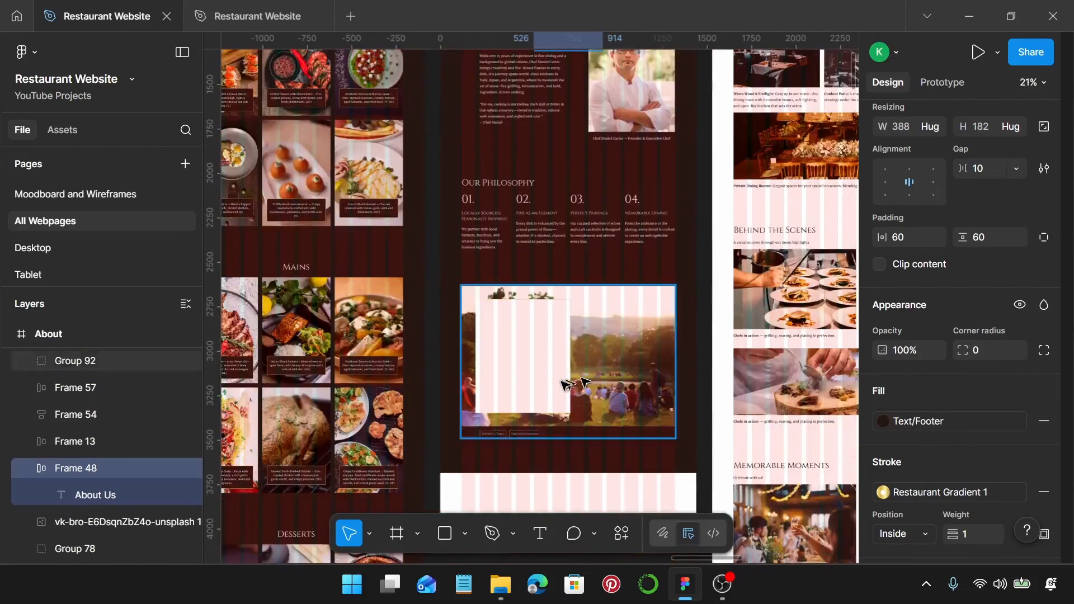
scroll(560, 378, up, 4)
double_click(545, 364)
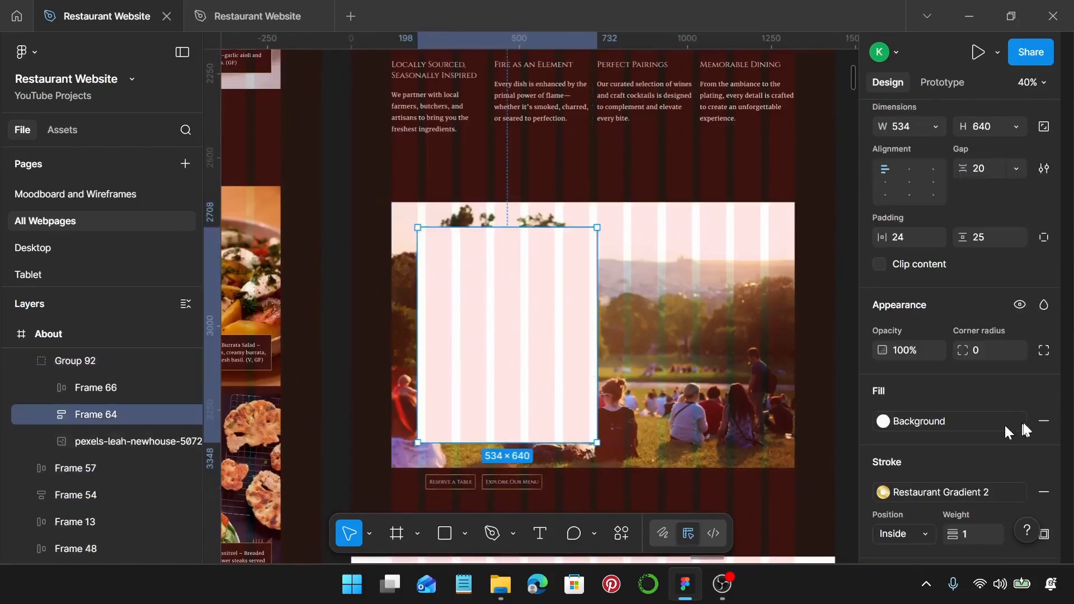
click(944, 423)
click(682, 378)
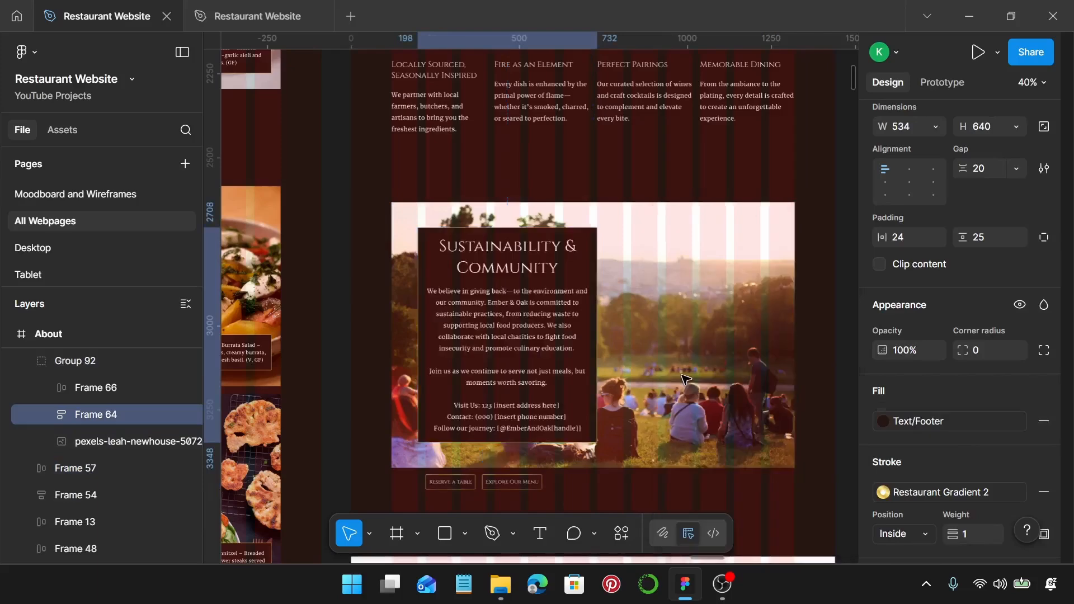
Step: Replace the blank white footer of the desktop About page with a copy of the dark Homepage footer
scroll(643, 392, down, 5)
scroll(634, 358, down, 5)
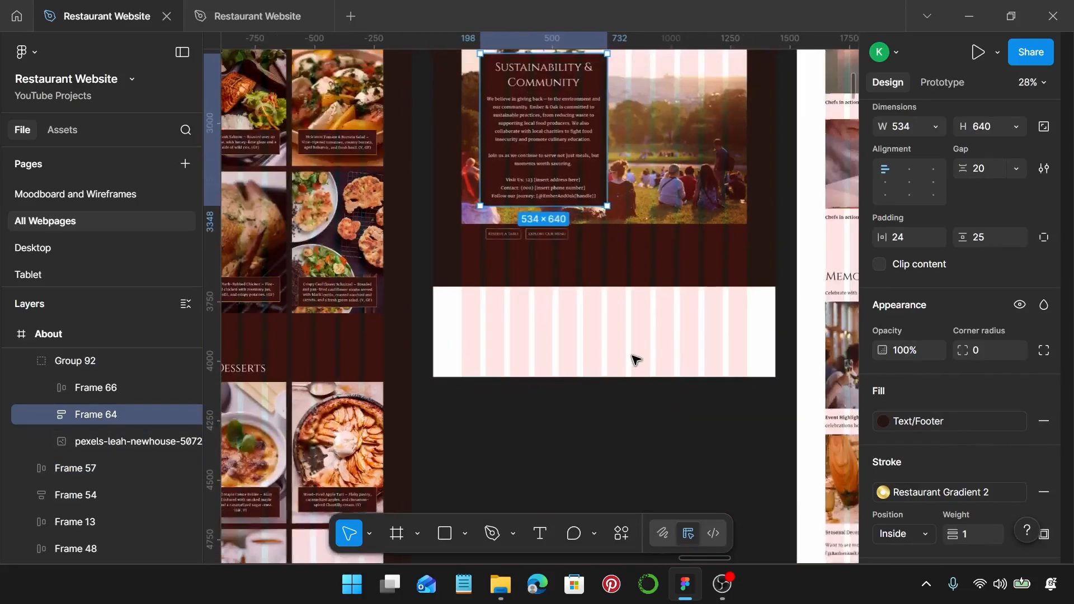
scroll(634, 358, down, 2)
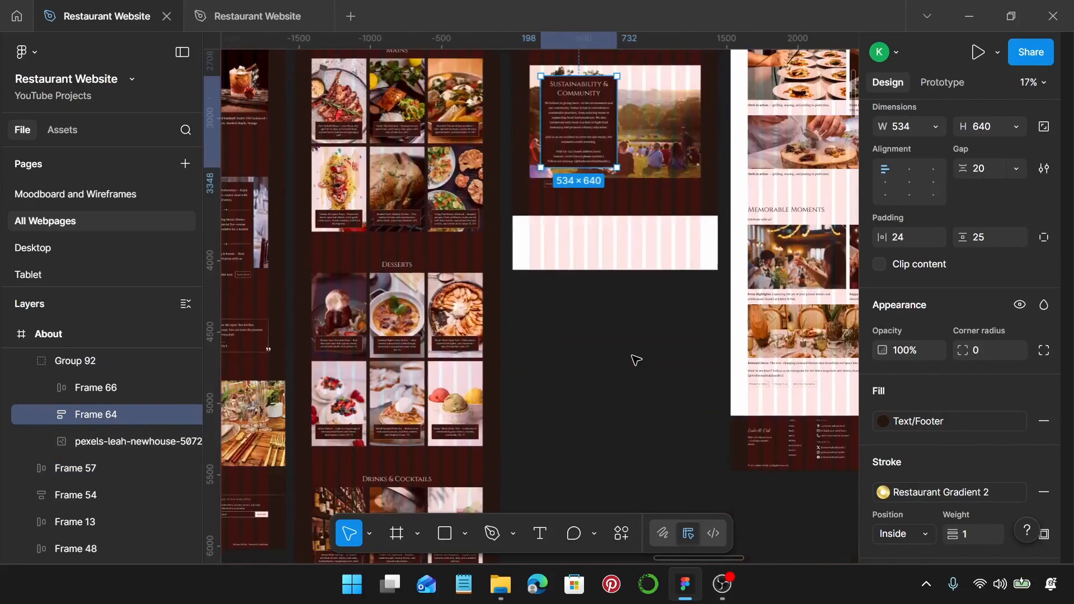
scroll(627, 361, down, 3)
click(387, 404)
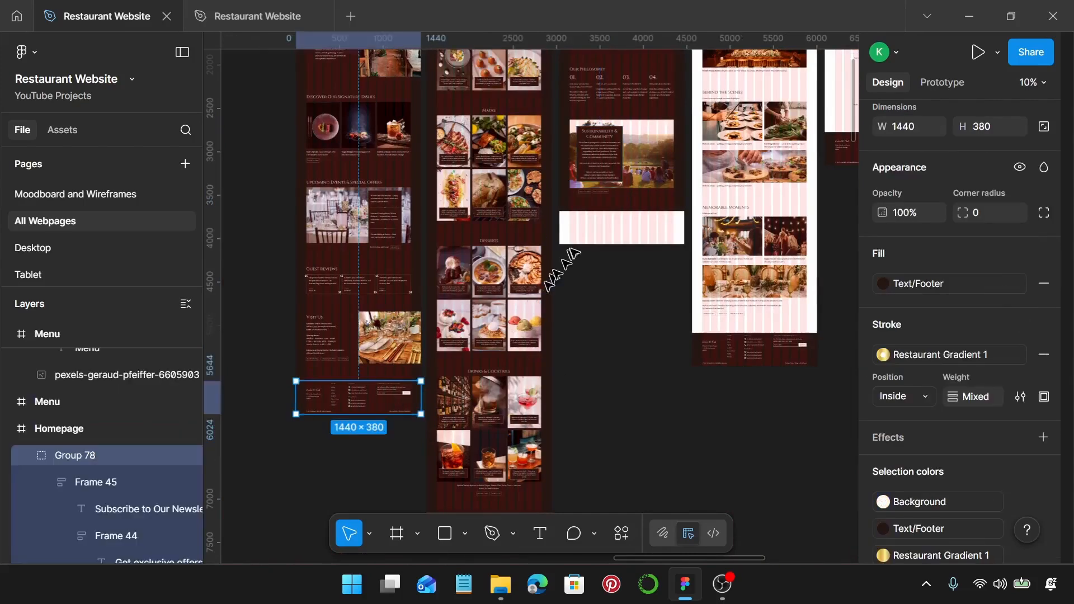
click(597, 234)
key(ctrl+shift+r)
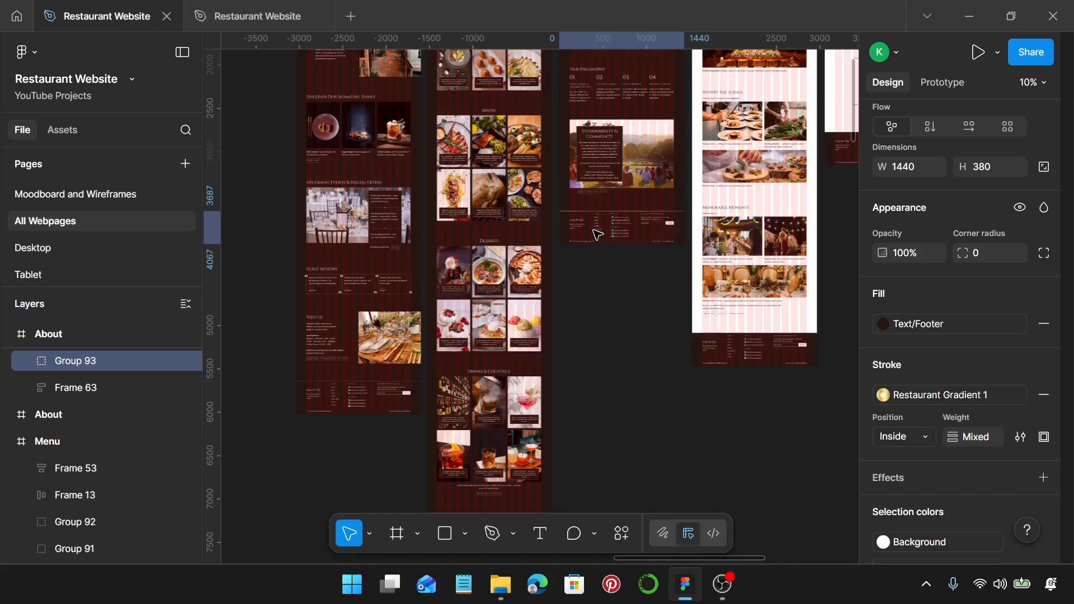
Step: On the desktop Gallery page, swap all Text/Footer colours for the Background style and set the page frame's fill to Text/Footer
scroll(596, 234, up, 10)
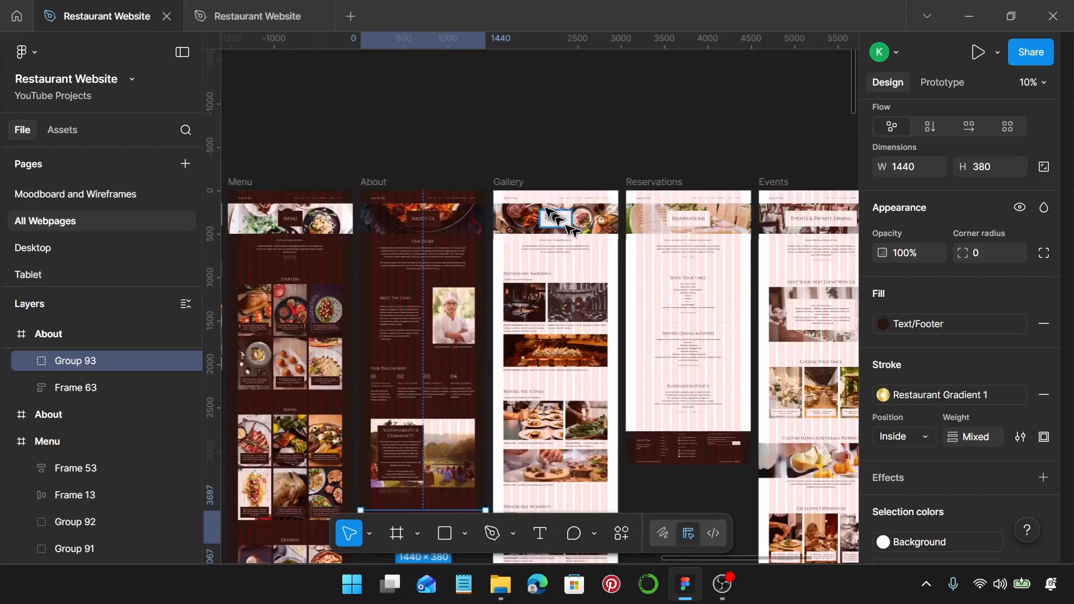
scroll(493, 171, up, 3)
click(479, 170)
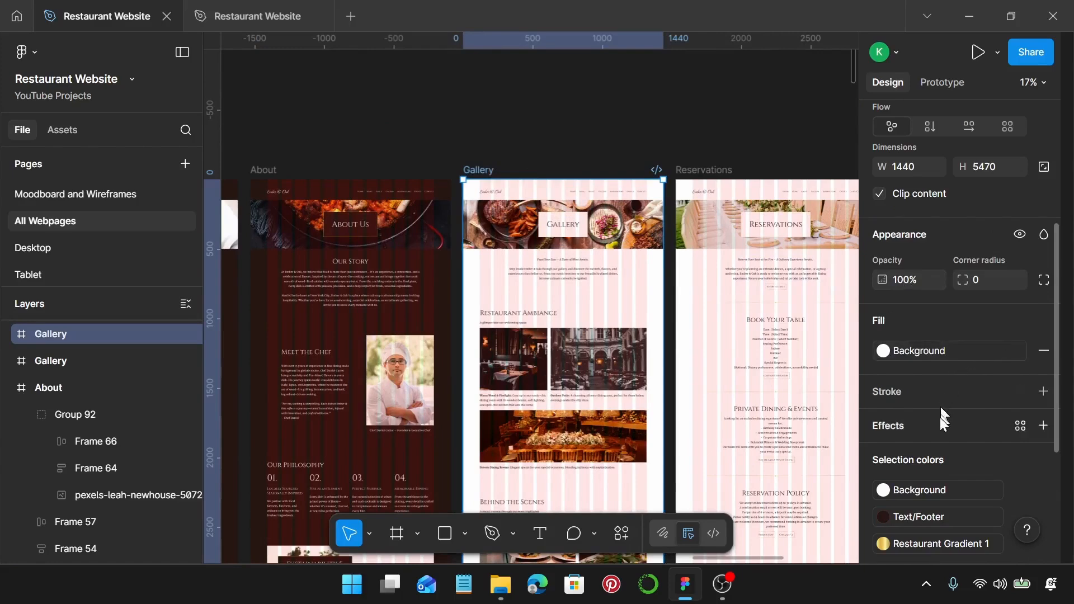
scroll(932, 415, down, 2)
click(909, 428)
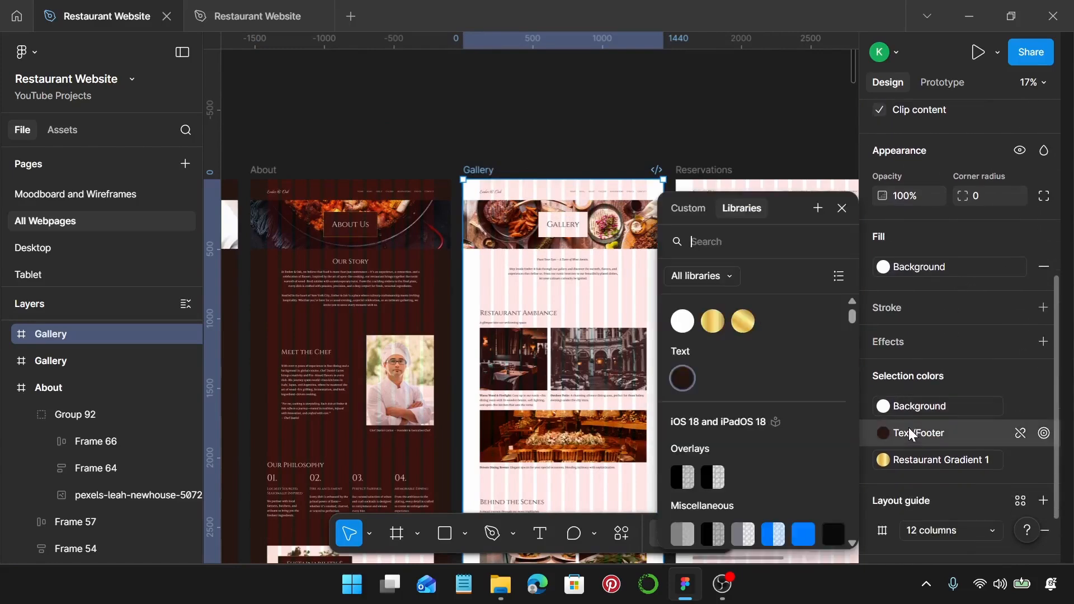
click(683, 322)
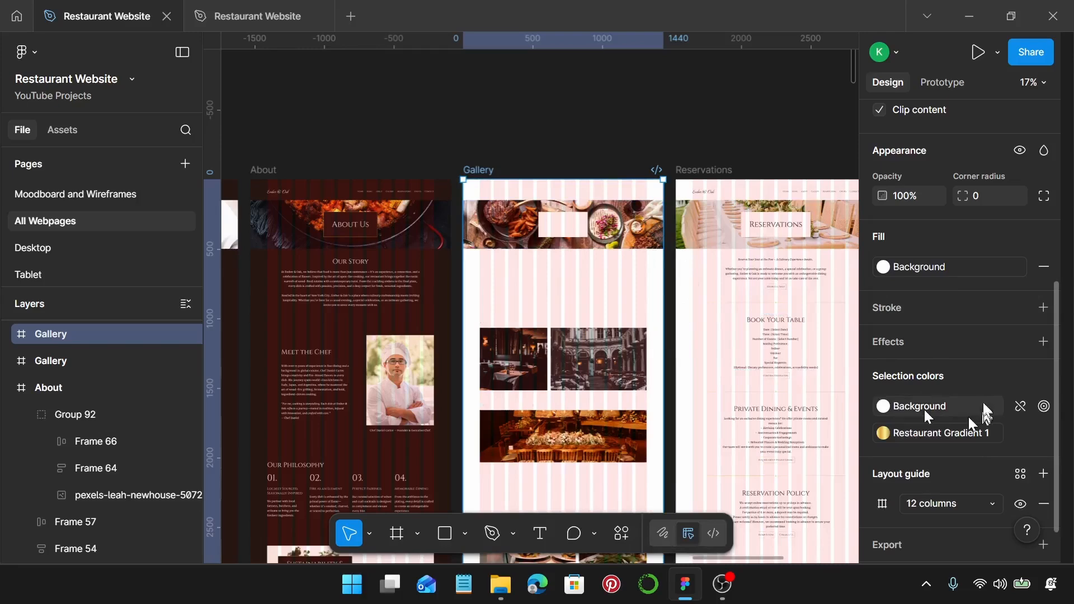
click(935, 270)
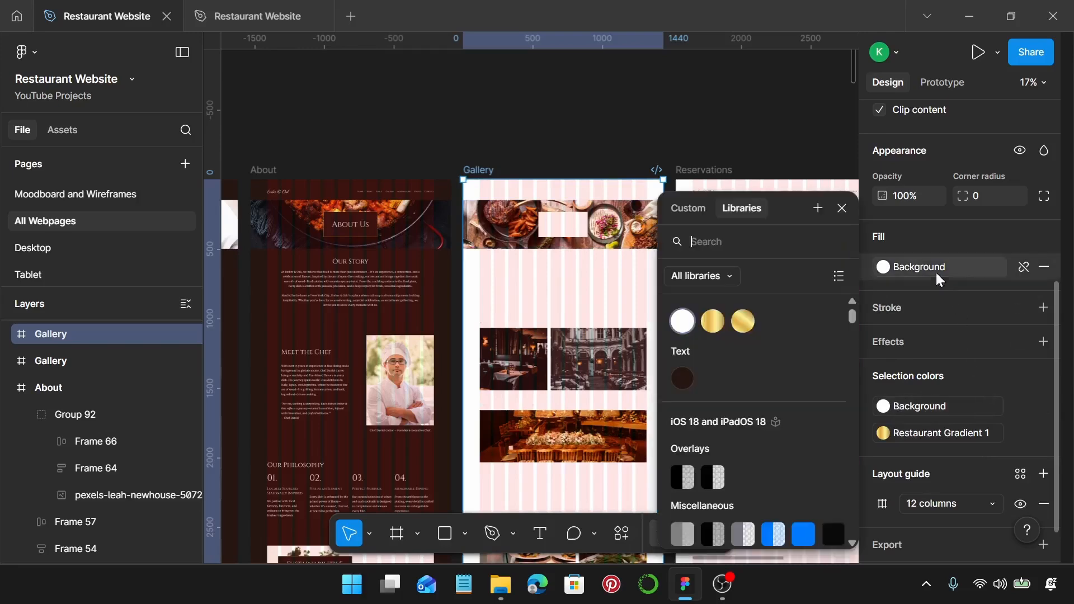
click(694, 374)
Step: Set the fill of the "Gallery" title box over the hero image to the Text/Footer style
scroll(562, 230, up, 3)
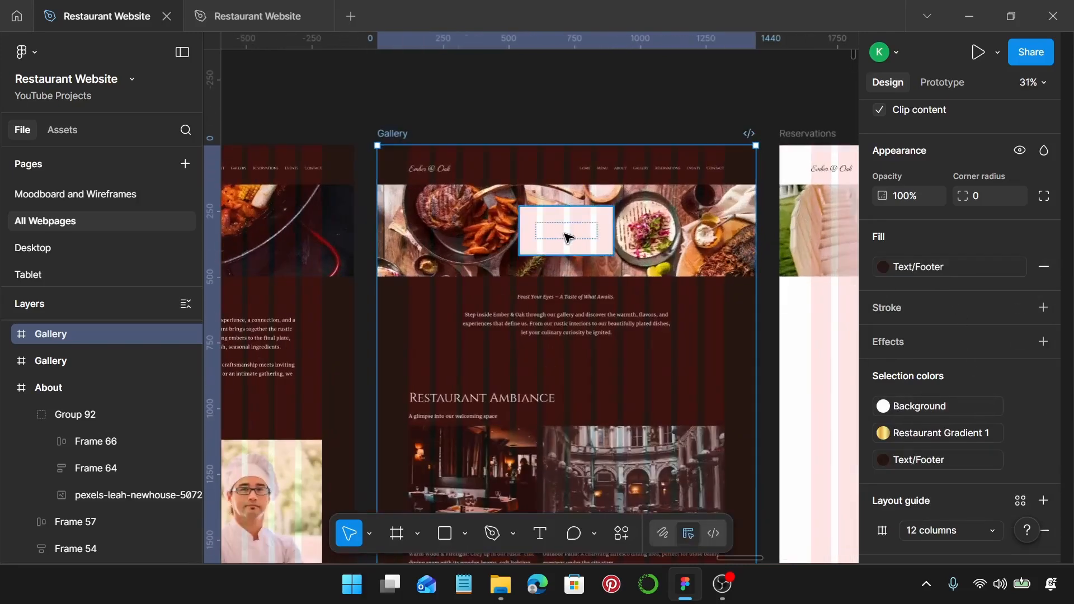
click(568, 237)
click(925, 378)
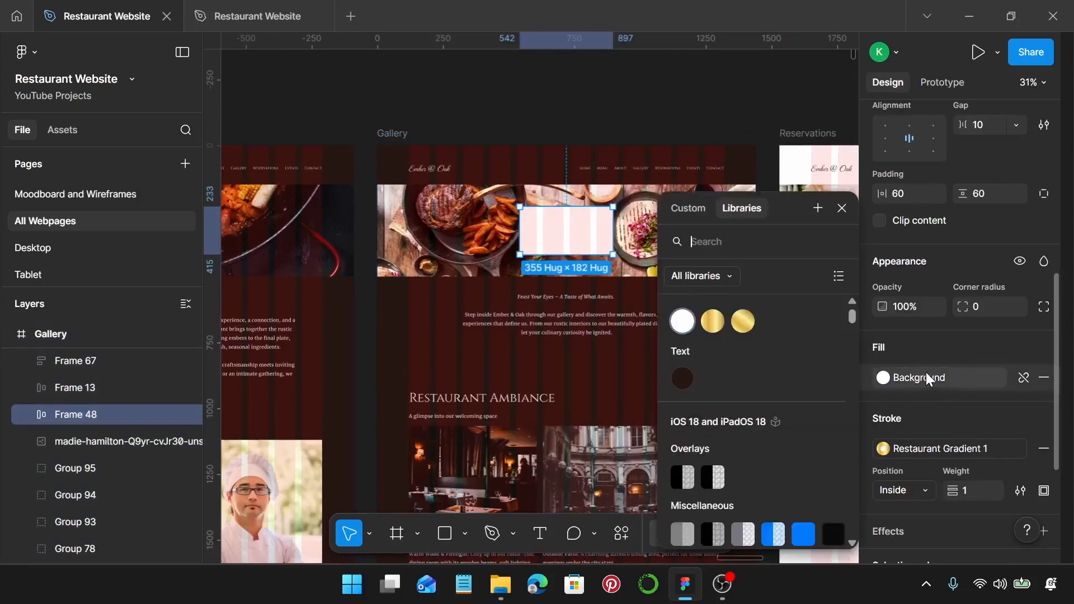
click(683, 379)
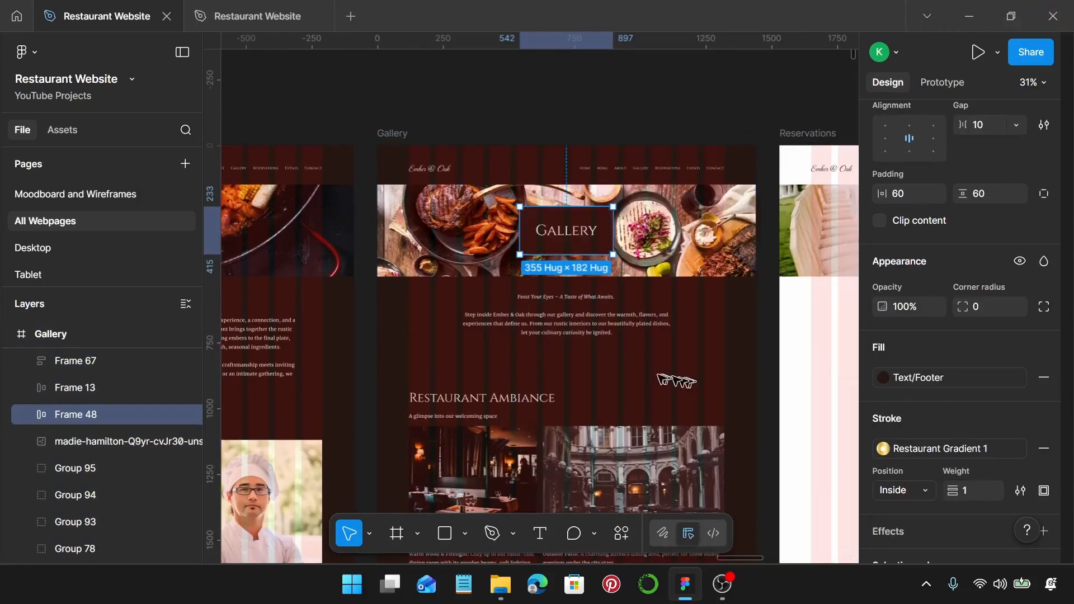
Step: Replace the blank white footer of the desktop Gallery page with a copy of the About page's dark footer
scroll(669, 380, down, 3)
scroll(651, 379, down, 5)
scroll(649, 378, down, 10)
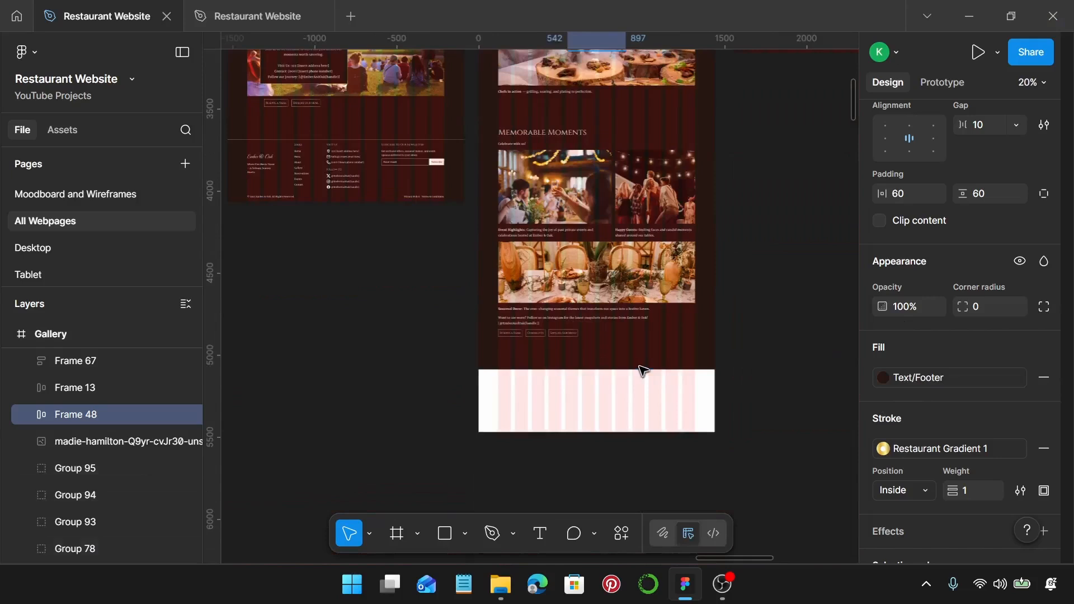
click(392, 181)
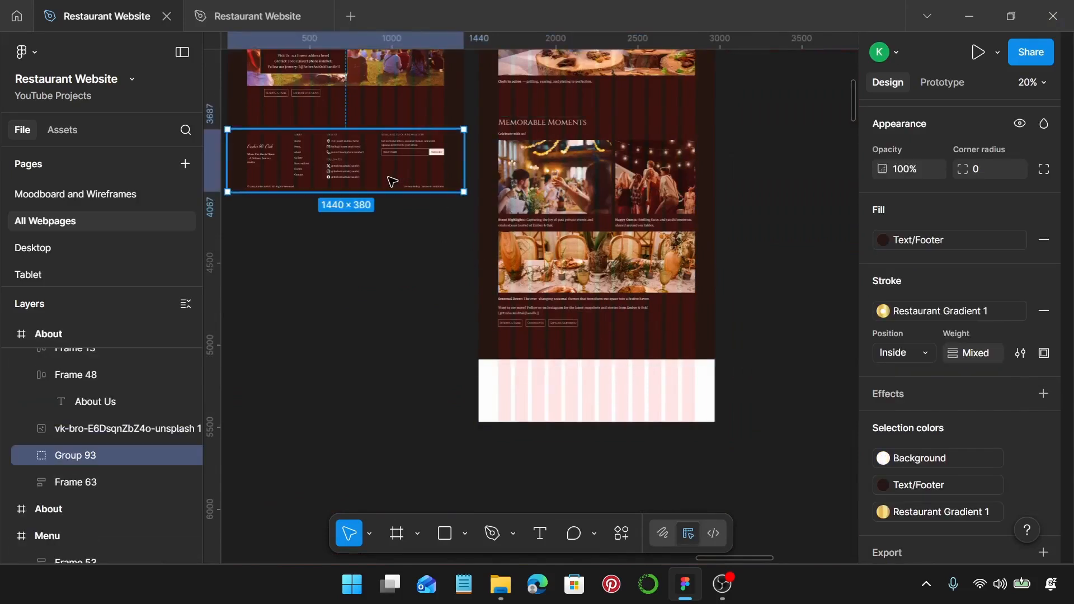
click(569, 399)
key(ctrl+shift+r)
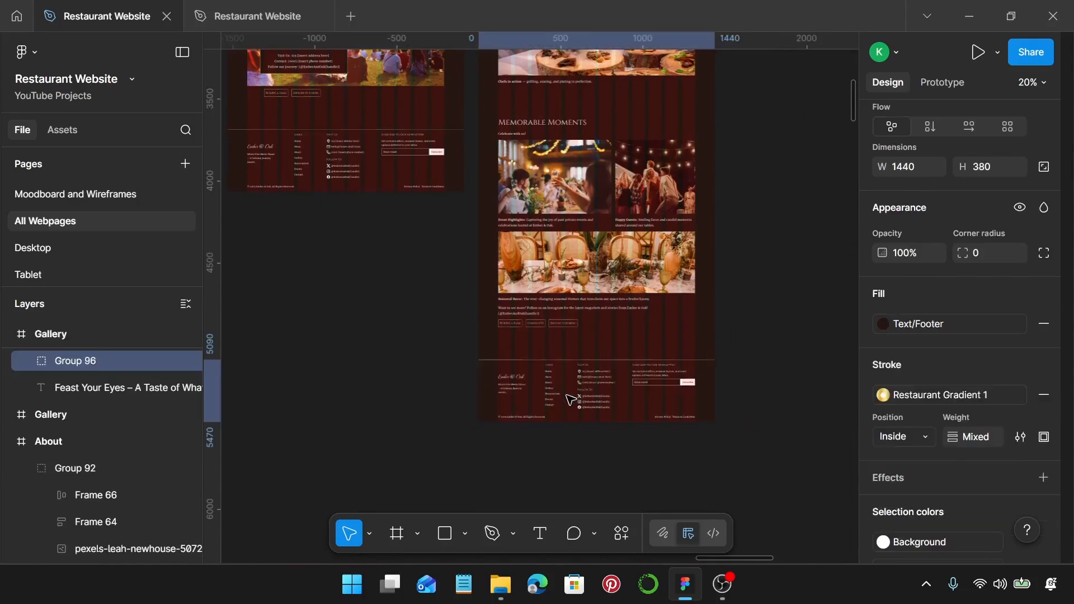
Step: On the desktop Reservations page, swap all Text/Footer colours for the Background style and set the page frame's fill to Text/Footer
scroll(569, 399, up, 7)
scroll(570, 399, right, 5)
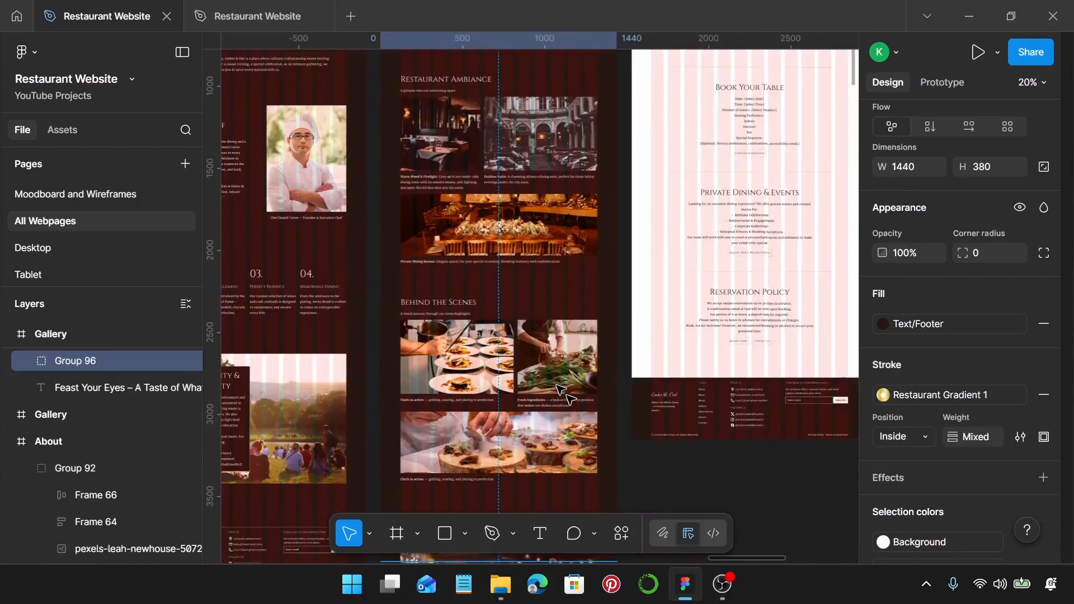
scroll(570, 399, up, 3)
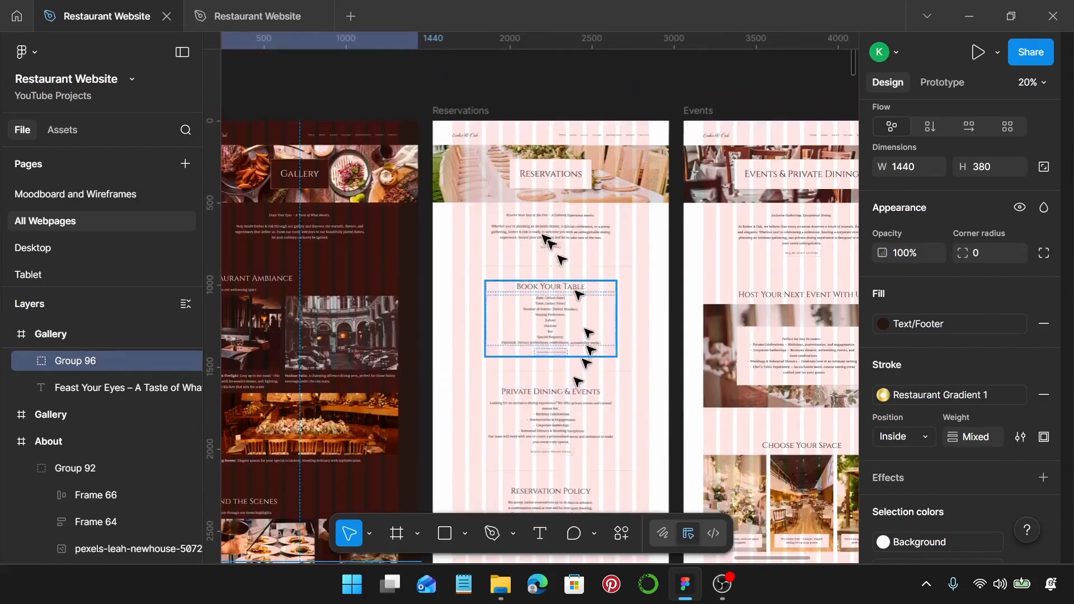
click(455, 112)
scroll(962, 415, down, 3)
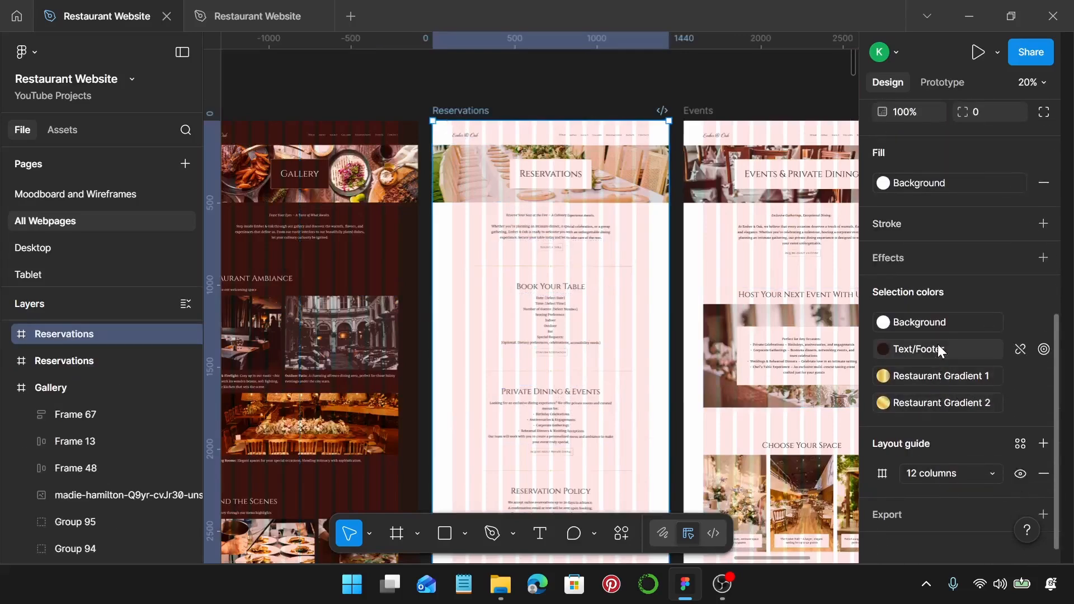
click(933, 350)
click(683, 322)
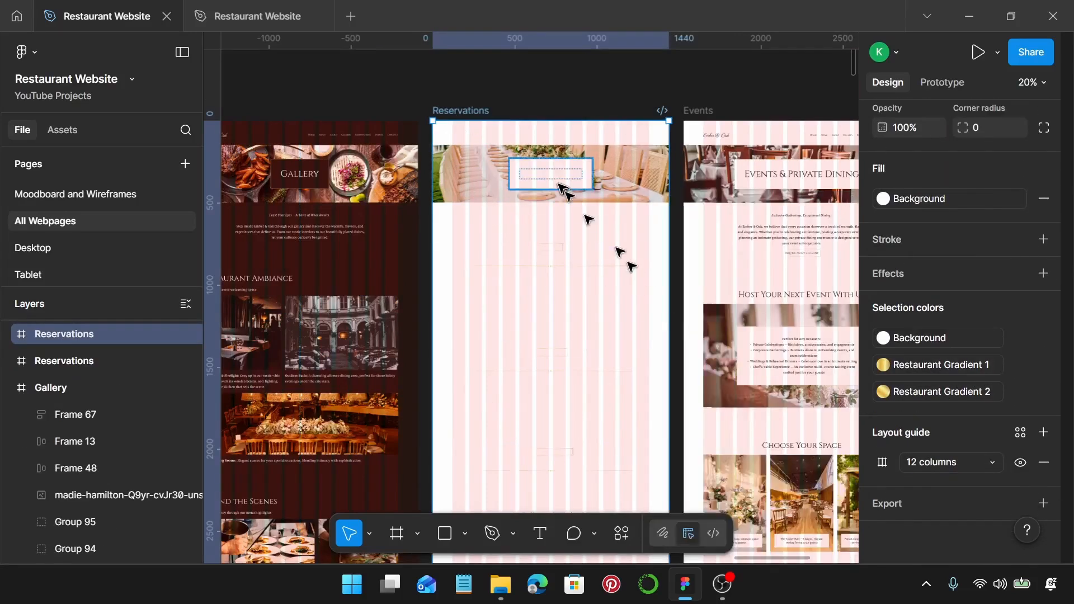
click(945, 200)
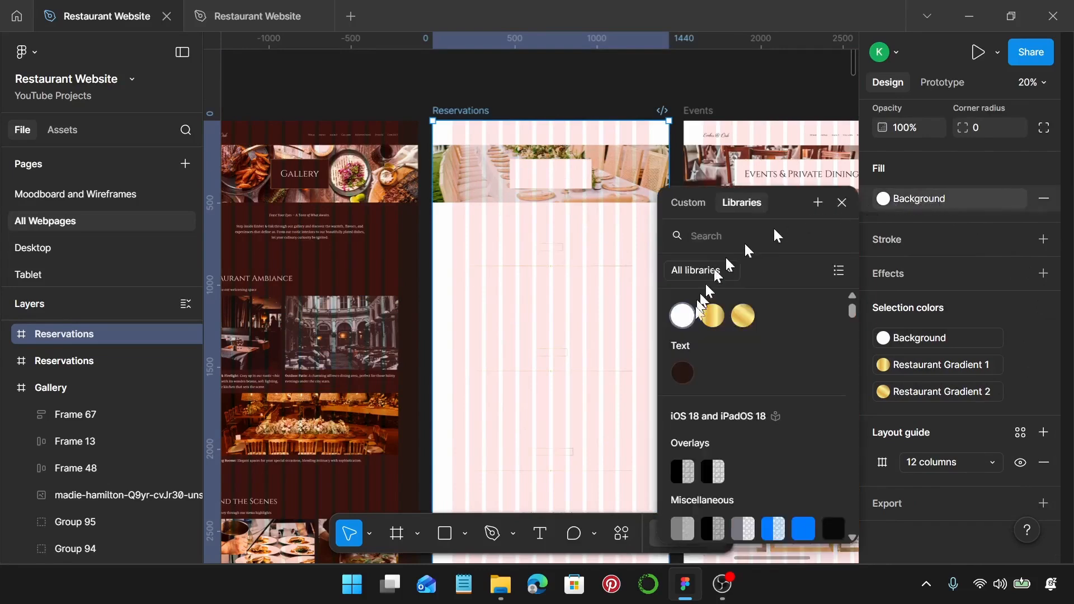
click(683, 373)
Step: Set the fill of the "Reservations" title box over the hero image to the Text/Footer style
click(551, 174)
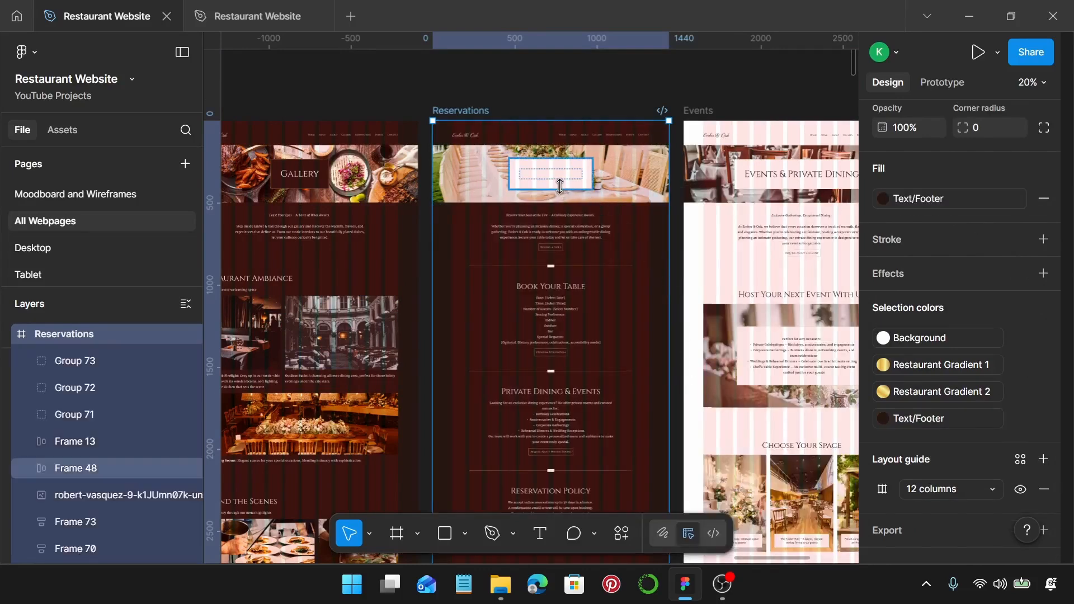
click(956, 196)
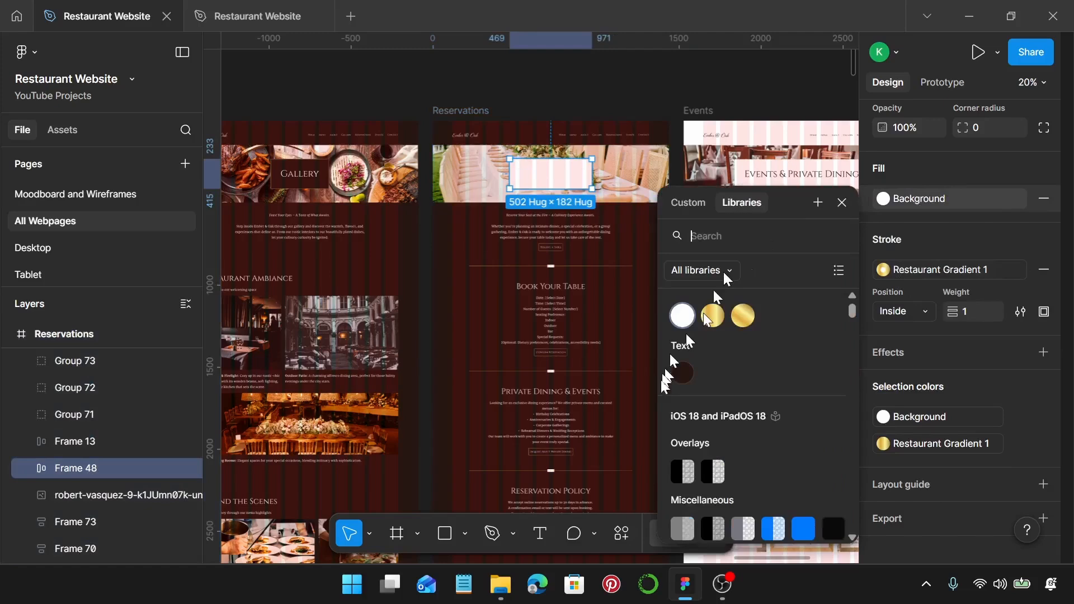
click(682, 374)
Step: Change the Background colour in the divider above "Book Your Table" to the Text/Footer style
scroll(552, 302, down, 3)
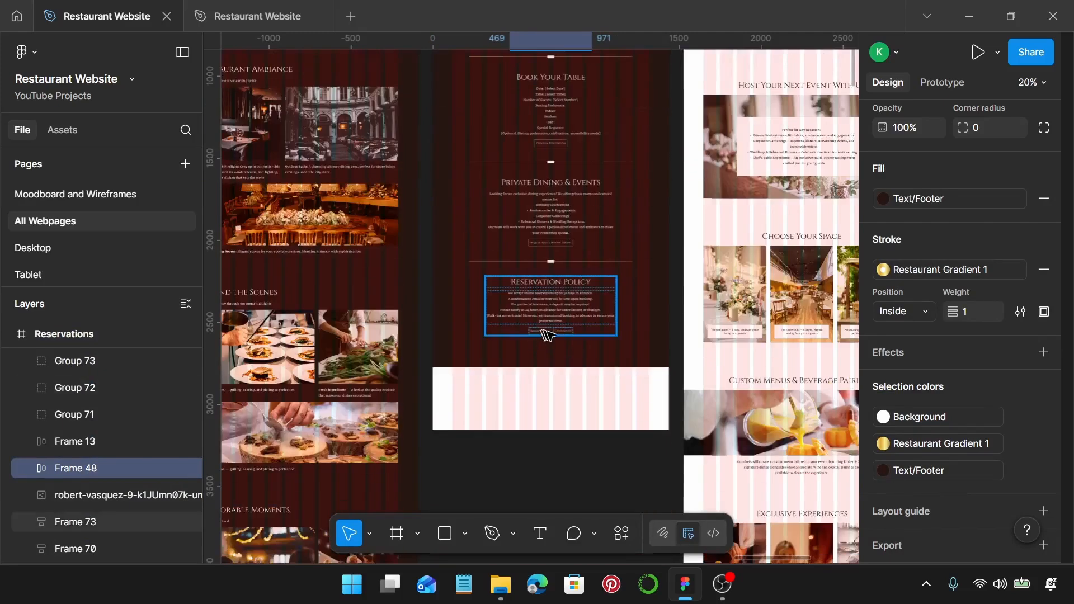
scroll(545, 109, up, 5)
scroll(546, 106, up, 3)
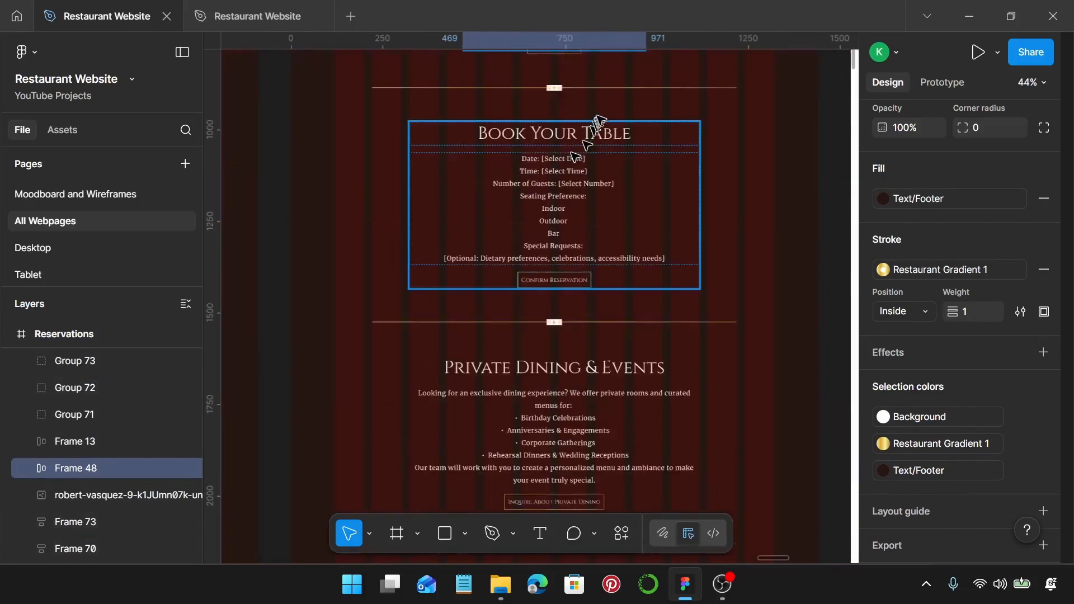
click(610, 86)
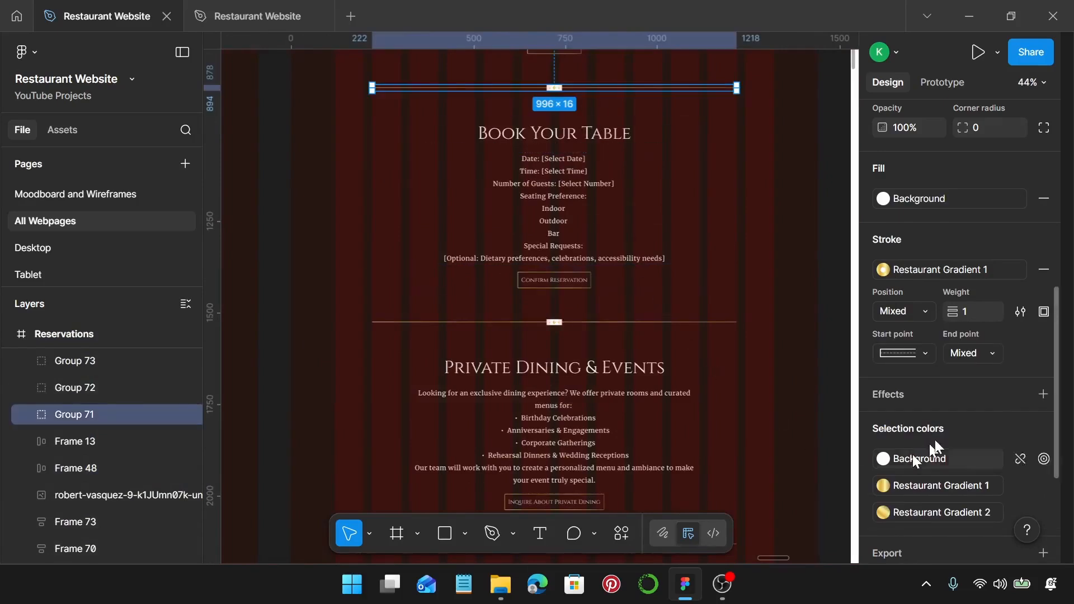
click(958, 462)
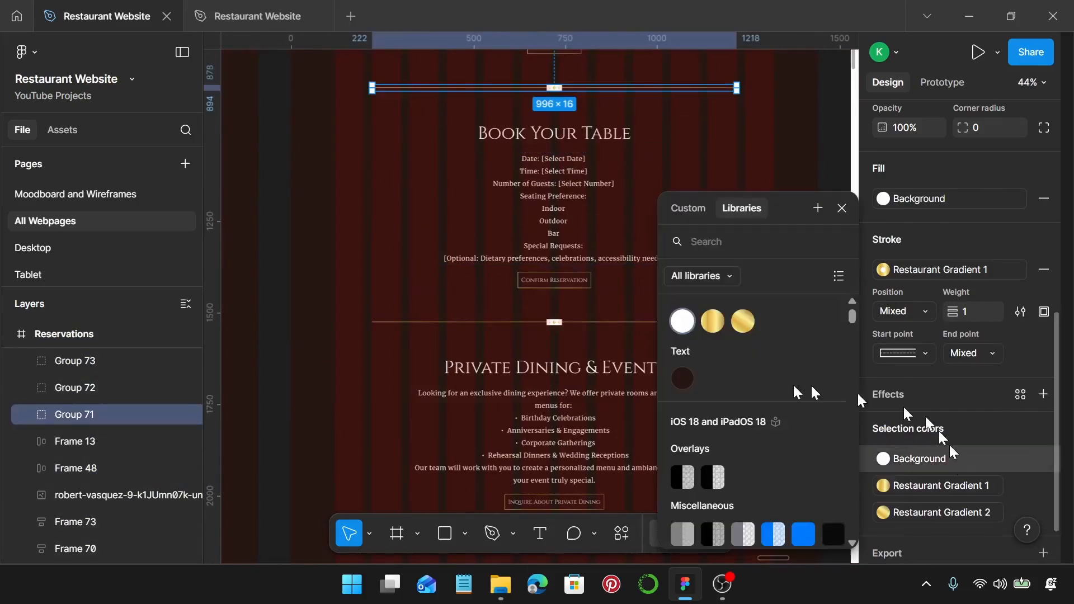
click(682, 385)
Step: Change the Background colour in the dividers above "Private Dining & Events" and "Reservation Policy" to the Text/Footer style
click(631, 323)
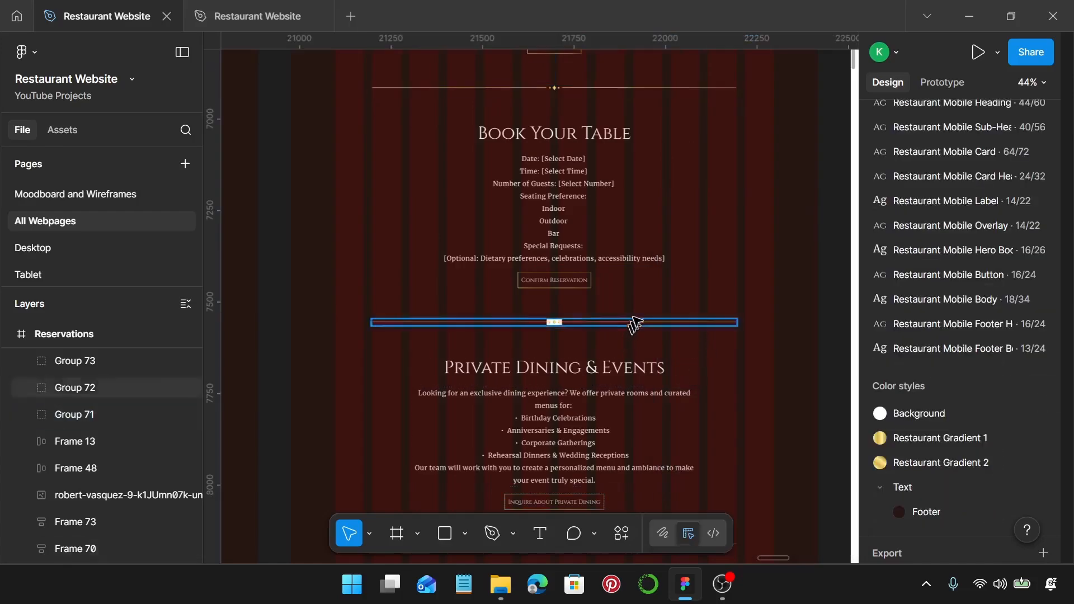
scroll(636, 328, down, 5)
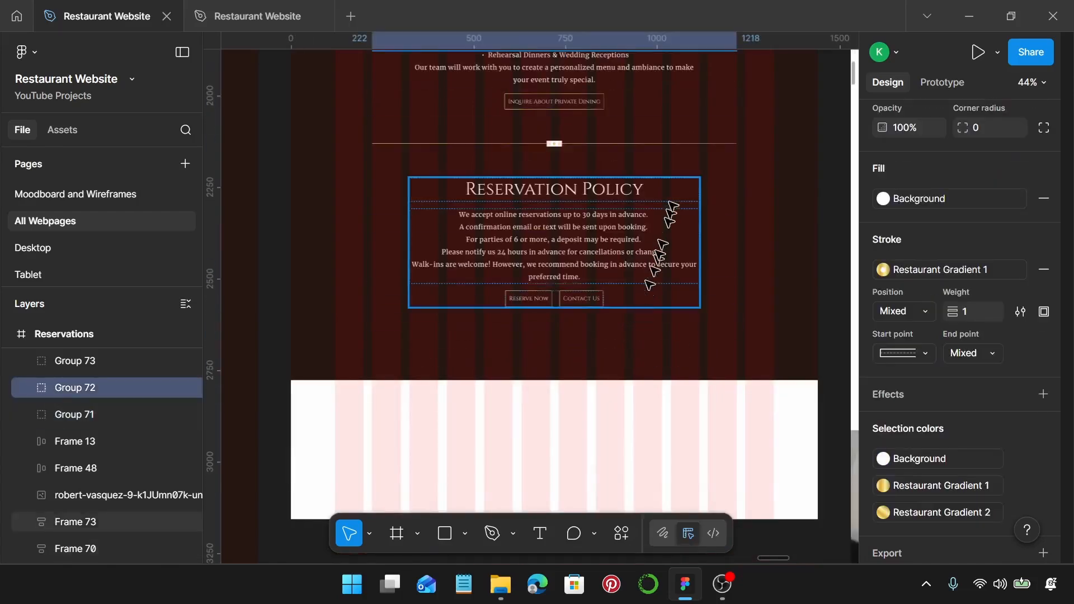
scroll(671, 270, up, 1)
scroll(672, 280, up, 4)
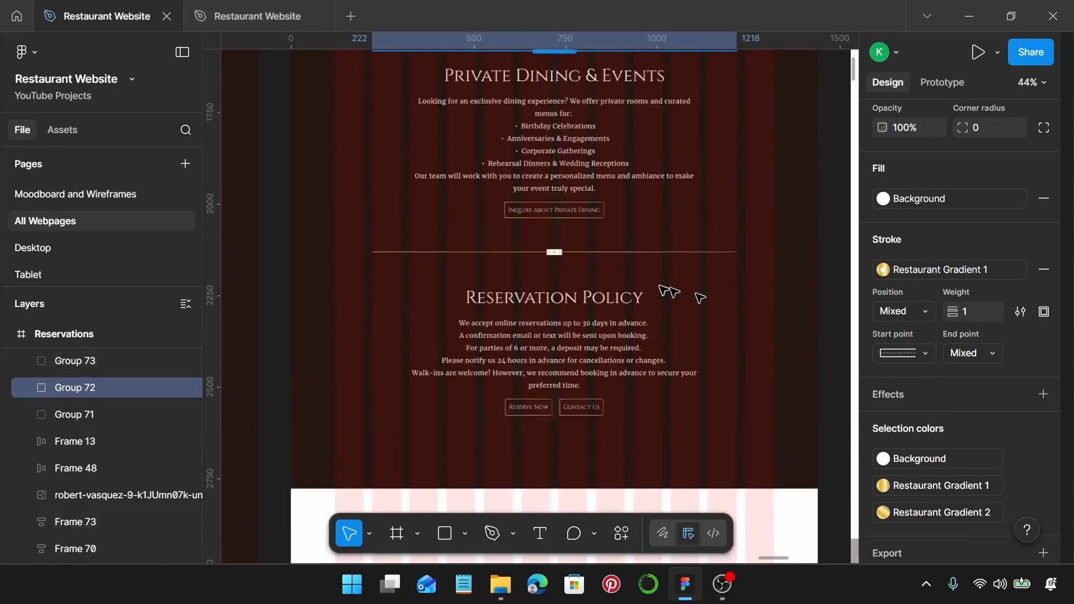
shift+click(647, 267)
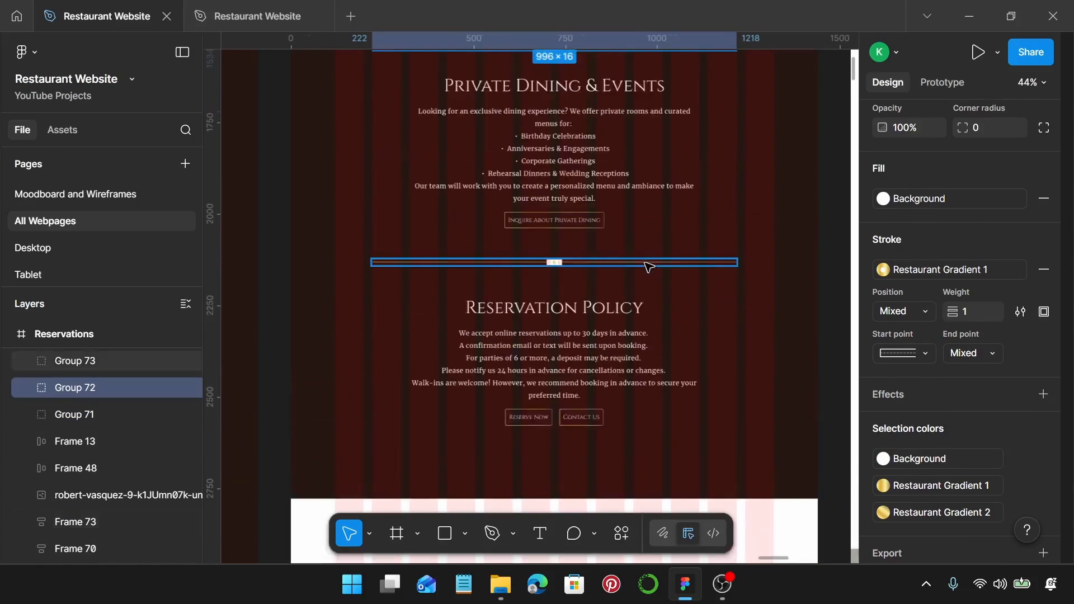
click(941, 461)
click(682, 379)
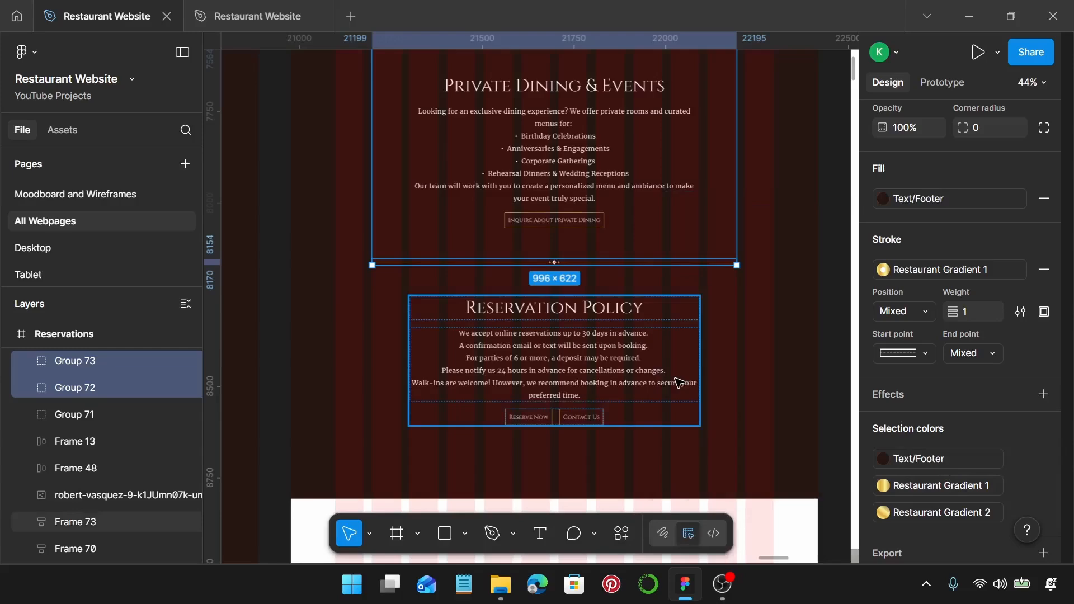
Step: Replace the blank footer at the end of the desktop Reservations page with a copy of the Gallery page's dark footer
scroll(676, 379, down, 5)
scroll(488, 399, down, 4)
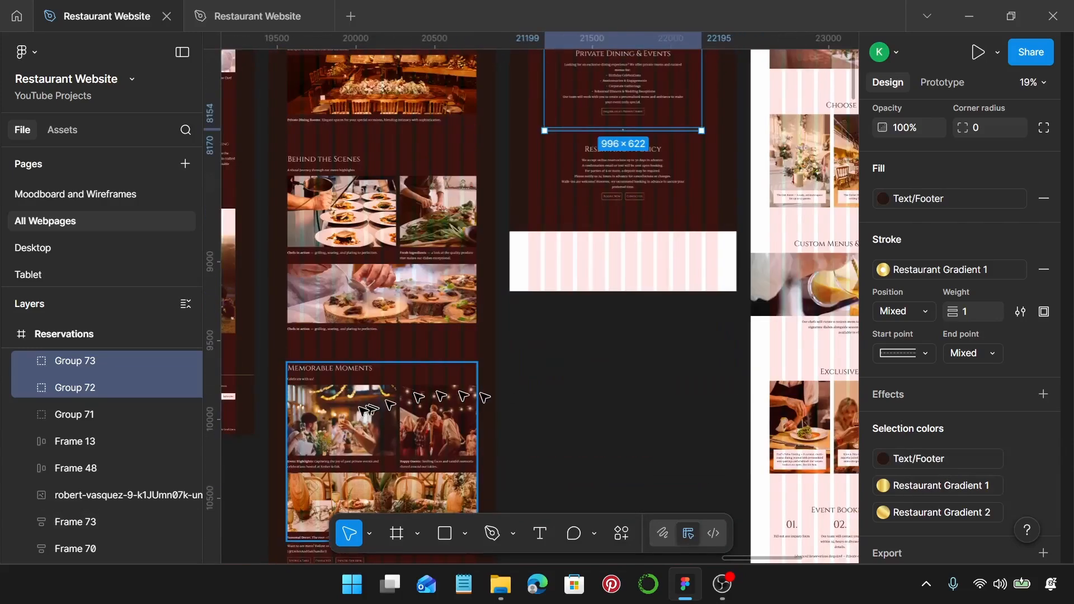
scroll(385, 398, down, 2)
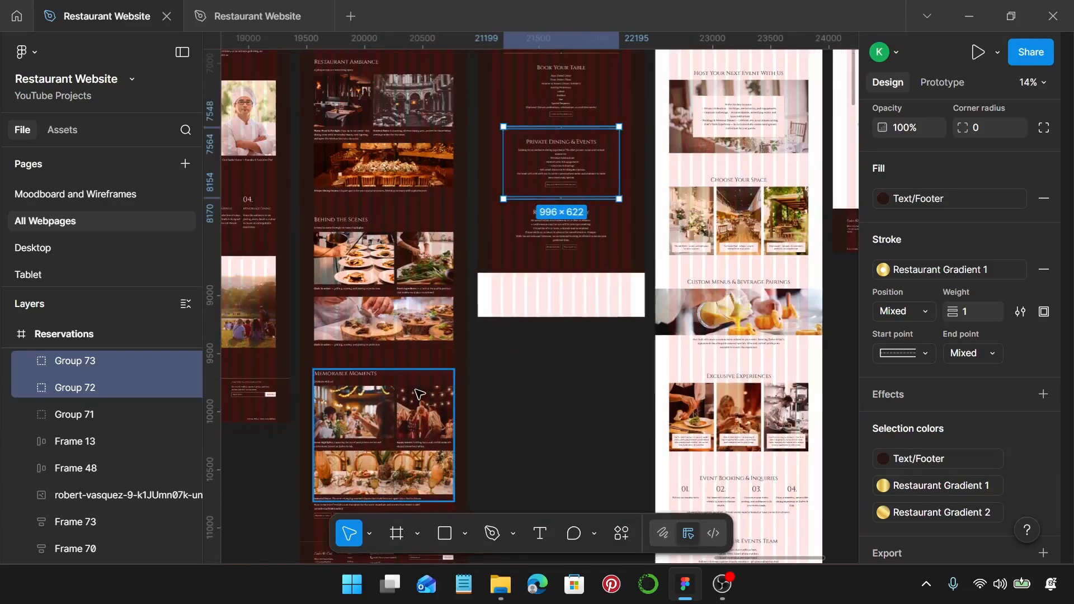
scroll(420, 395, down, 2)
scroll(419, 399, left, 1)
click(426, 452)
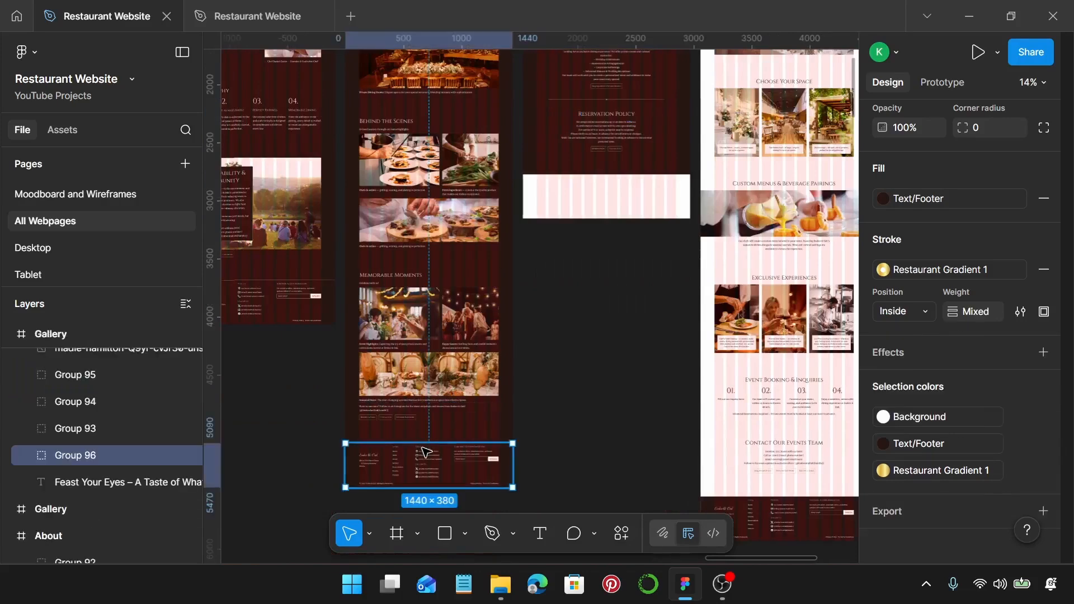
click(594, 194)
key(ctrl+shift+r)
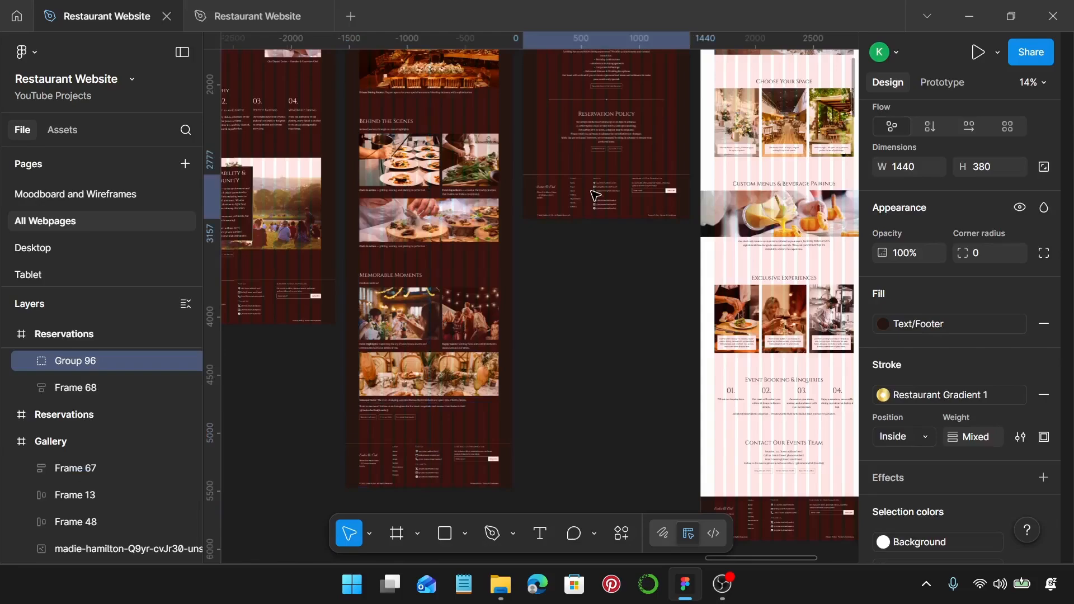
Step: On the desktop Events page, swap all Text/Footer colours for the Background style and set the page frame's fill to Text/Footer
scroll(594, 194, up, 15)
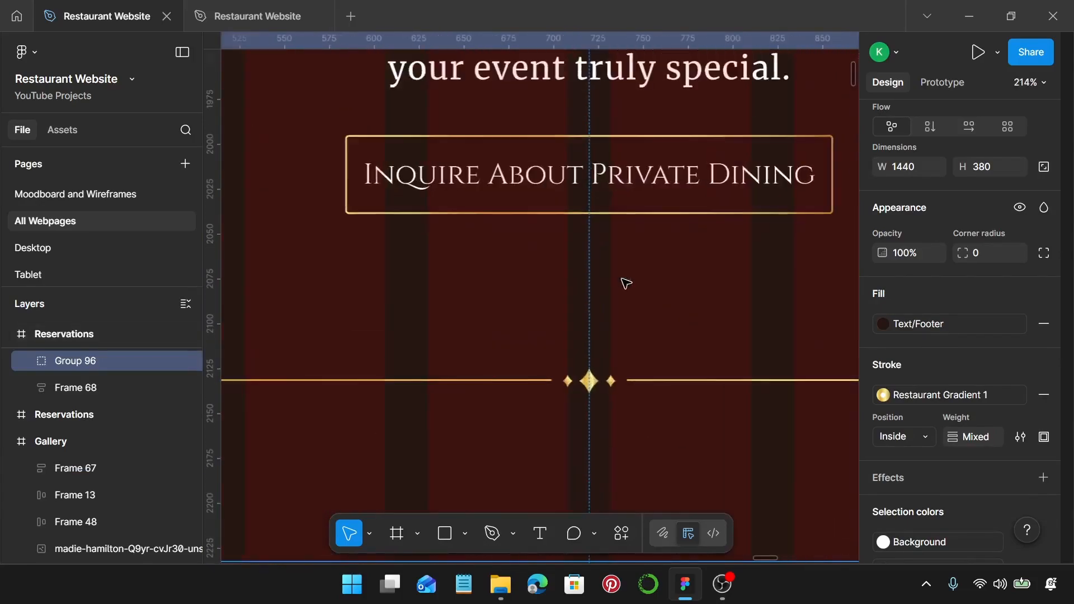
scroll(626, 284, down, 10)
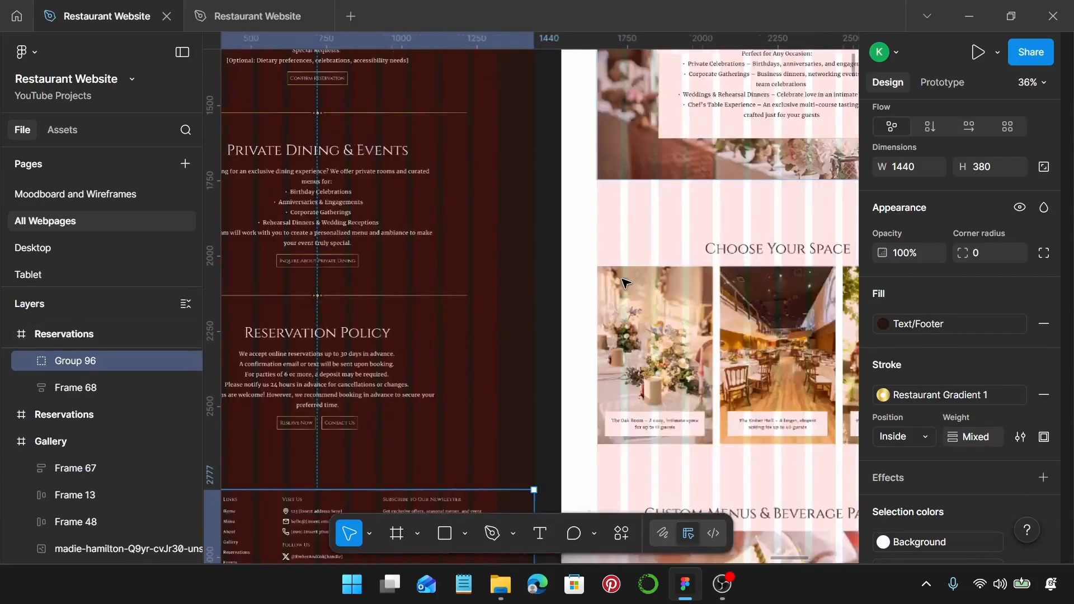
scroll(627, 282, down, 4)
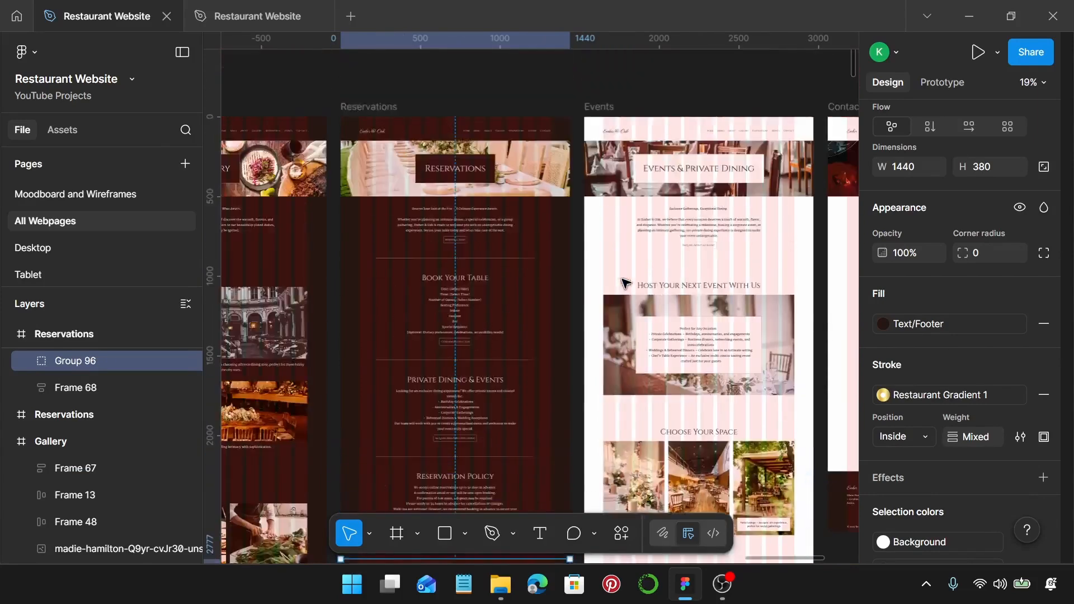
scroll(623, 279, right, 4)
scroll(623, 280, up, 2)
click(408, 218)
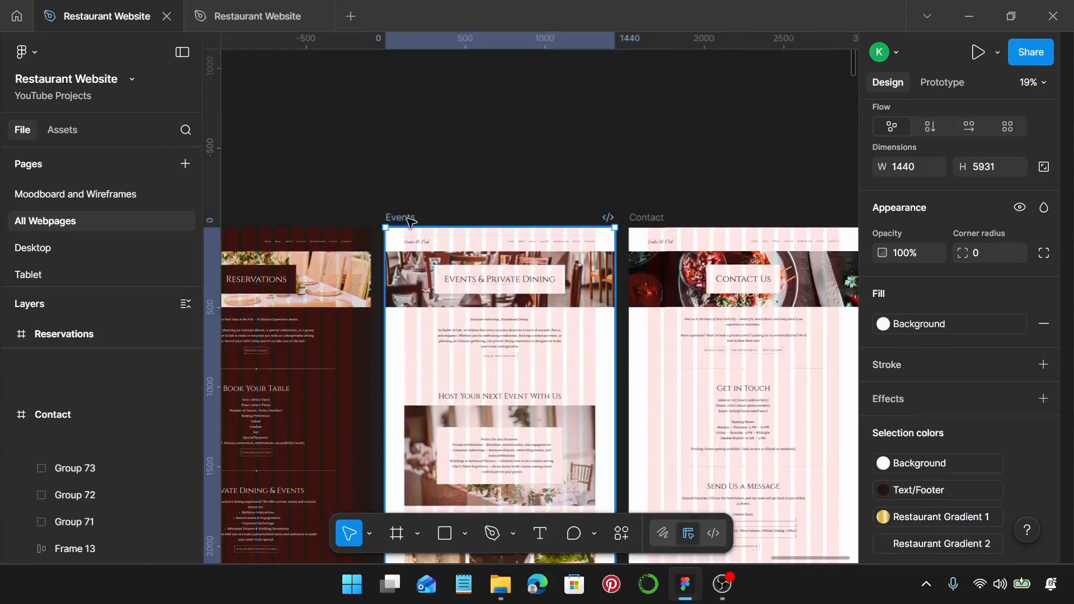
scroll(942, 403, down, 3)
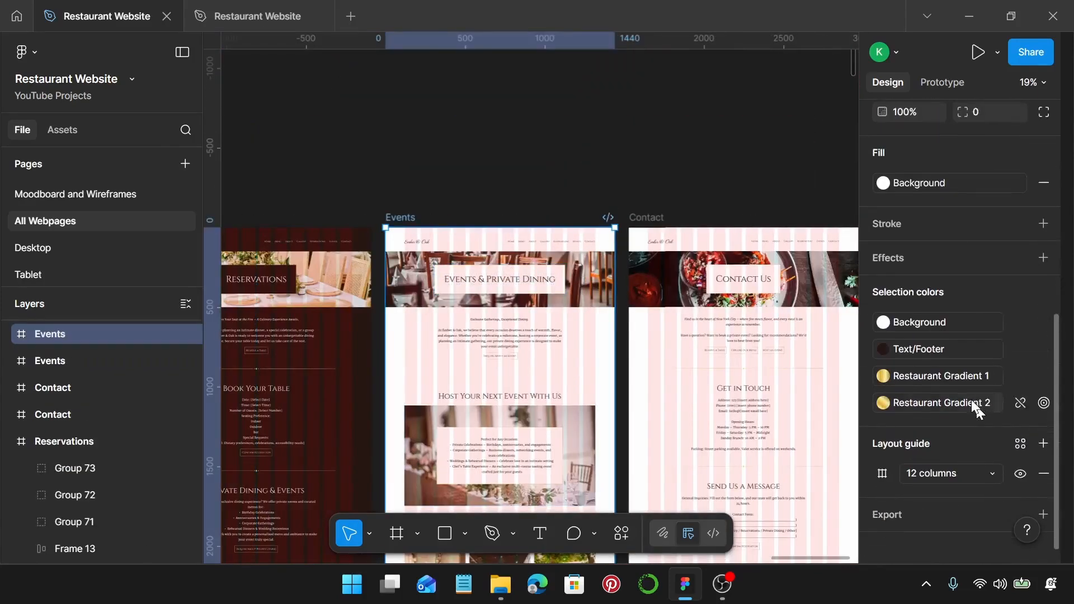
click(927, 347)
click(683, 321)
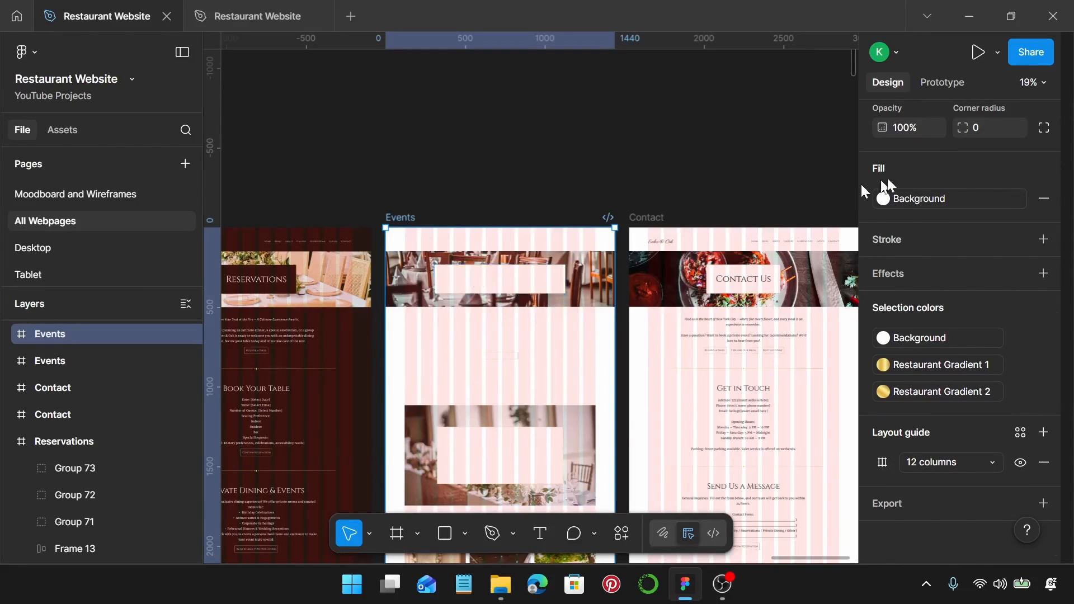
click(921, 199)
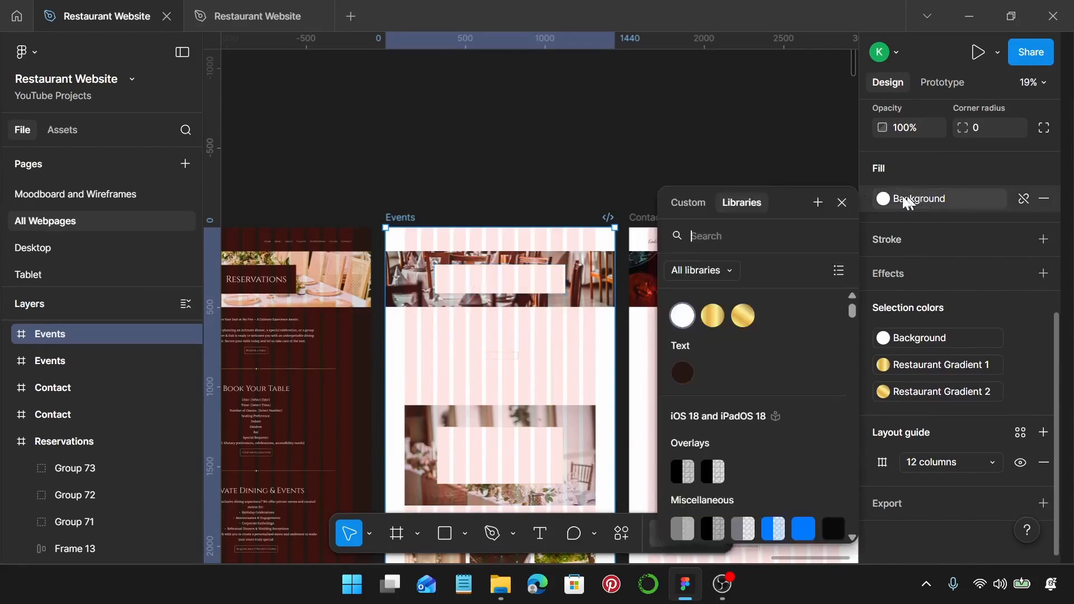
click(683, 373)
Step: Set the fill of the "Events & Private Dining" title box over the hero image to the Text/Footer style
scroll(493, 285, up, 2)
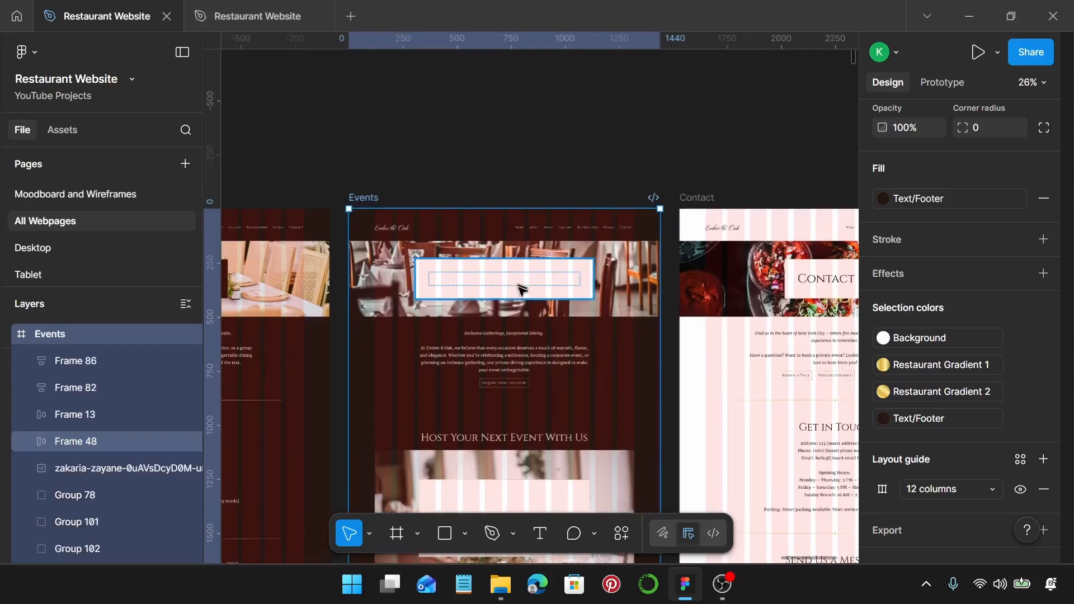
click(521, 289)
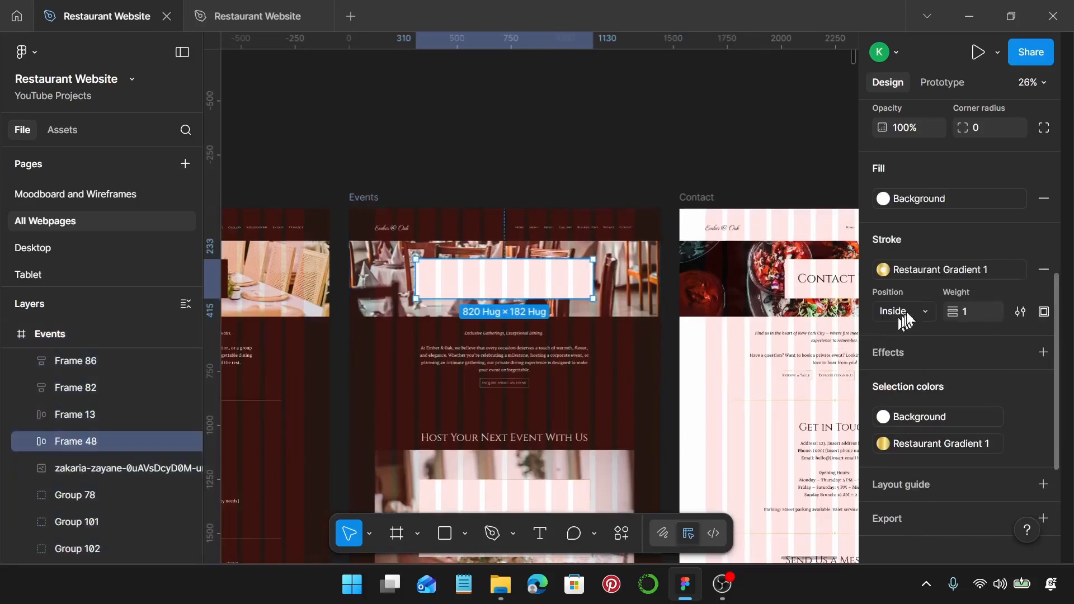
click(940, 212)
click(683, 372)
Step: Set the fill of the text box over the "Host Your Next Event With Us" image to the Text/Footer style
scroll(544, 202, down, 8)
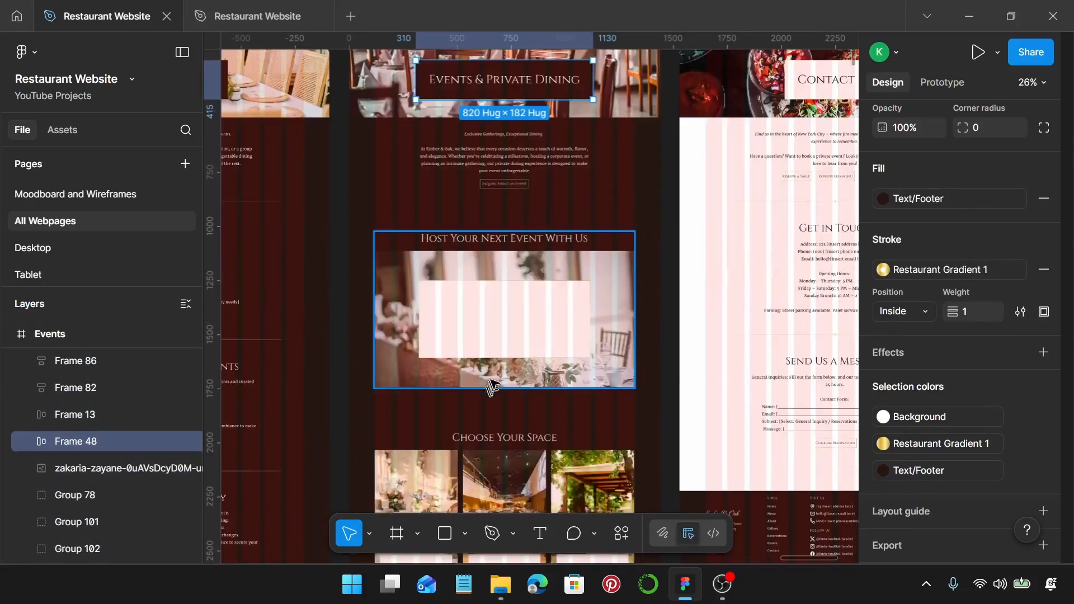
click(542, 190)
click(544, 178)
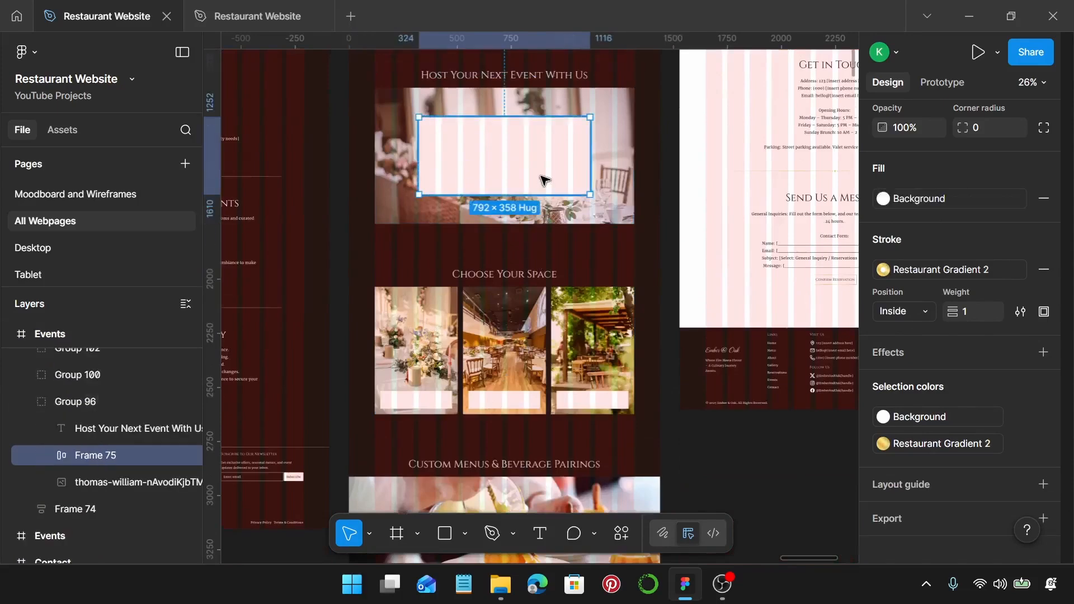
click(903, 206)
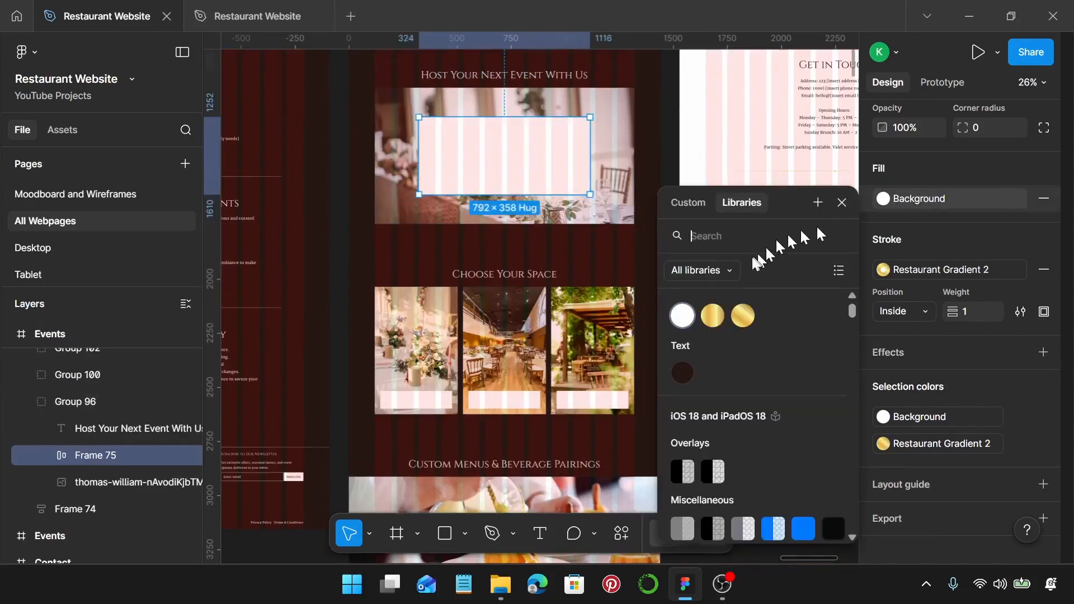
click(682, 375)
Step: Set the fill of the three caption boxes over the "Choose Your Space" images to the Text/Footer style
scroll(532, 349, down, 9)
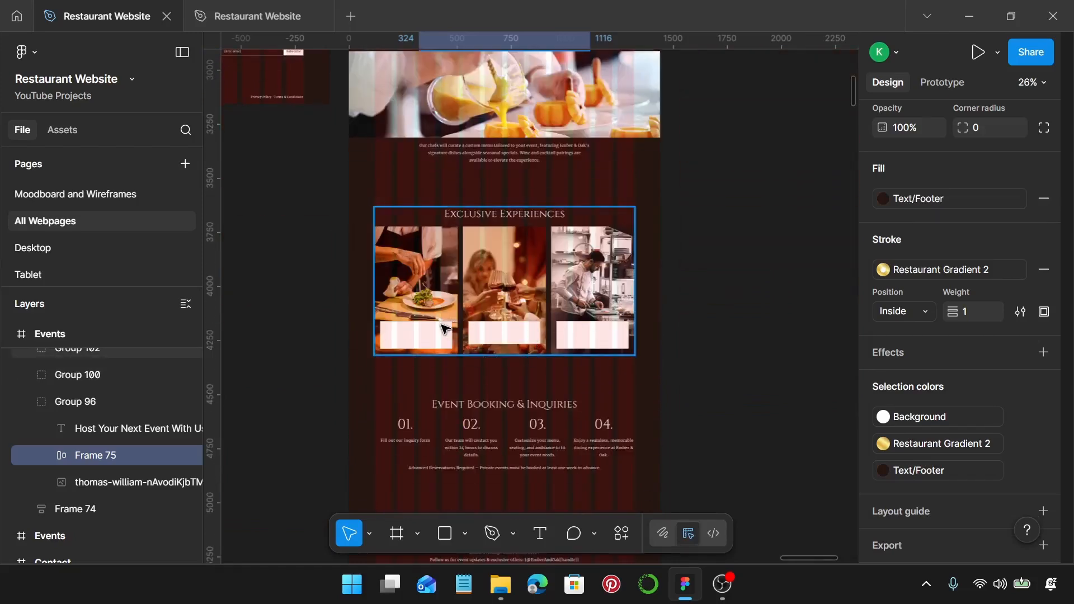
scroll(443, 330, up, 9)
scroll(445, 329, down, 9)
scroll(445, 329, up, 4)
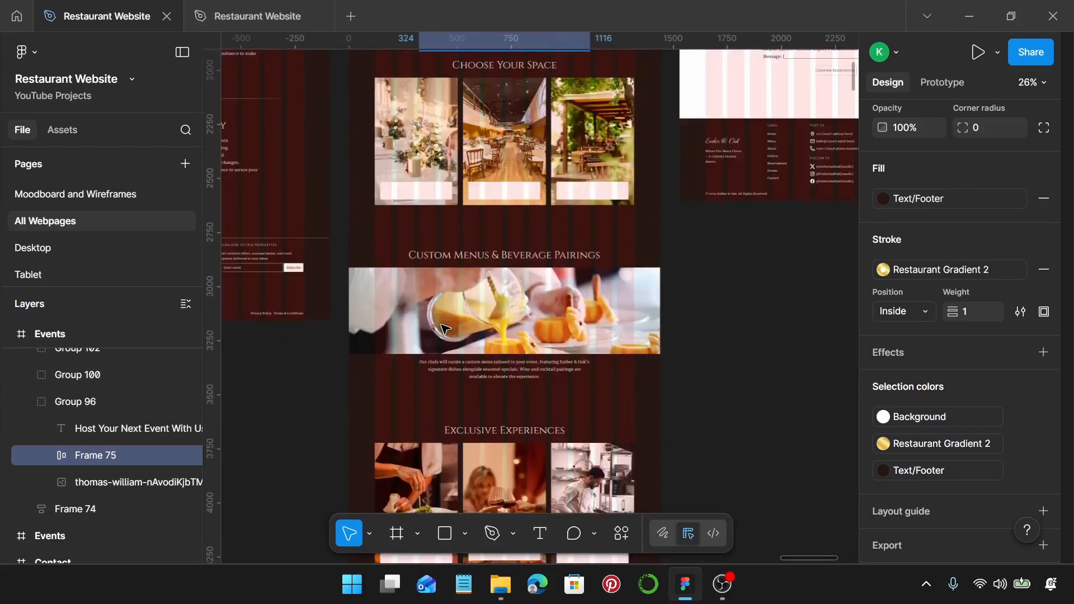
click(494, 161)
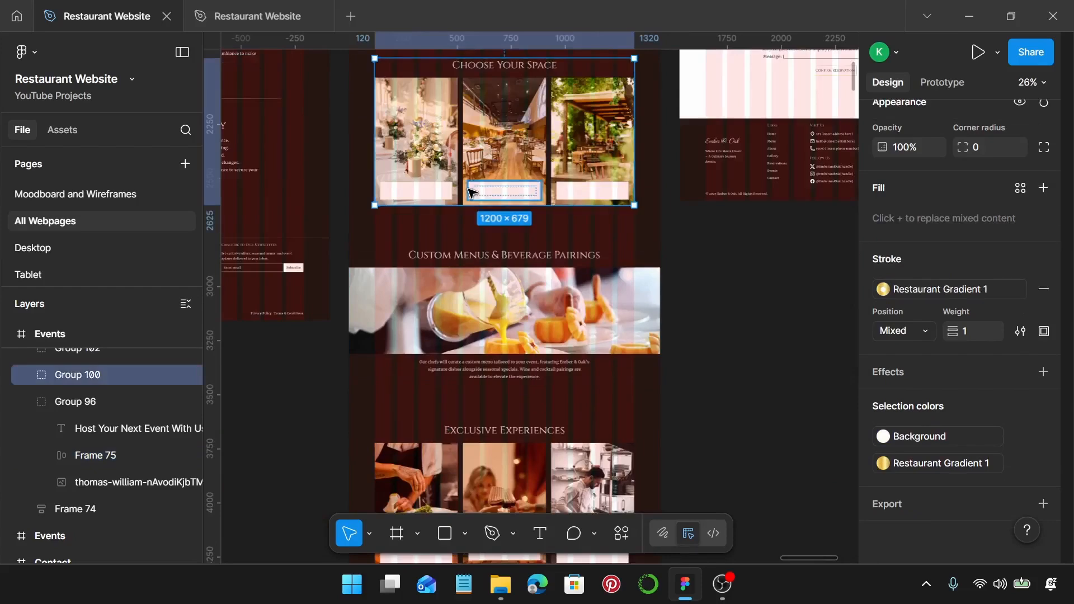
scroll(469, 193, up, 3)
double_click(428, 193)
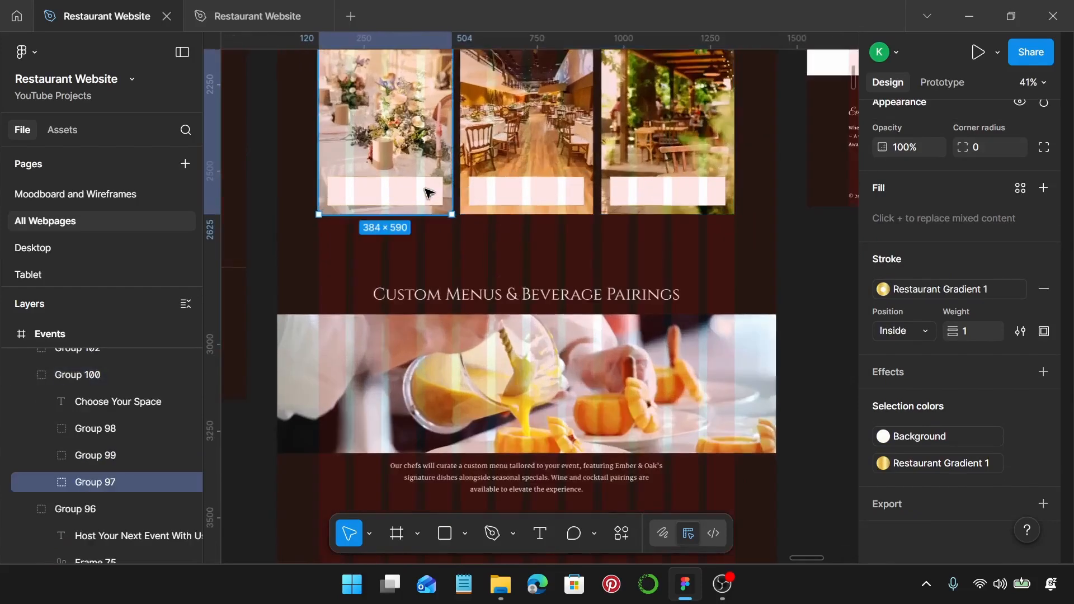
double_click(428, 193)
shift+double_click(547, 199)
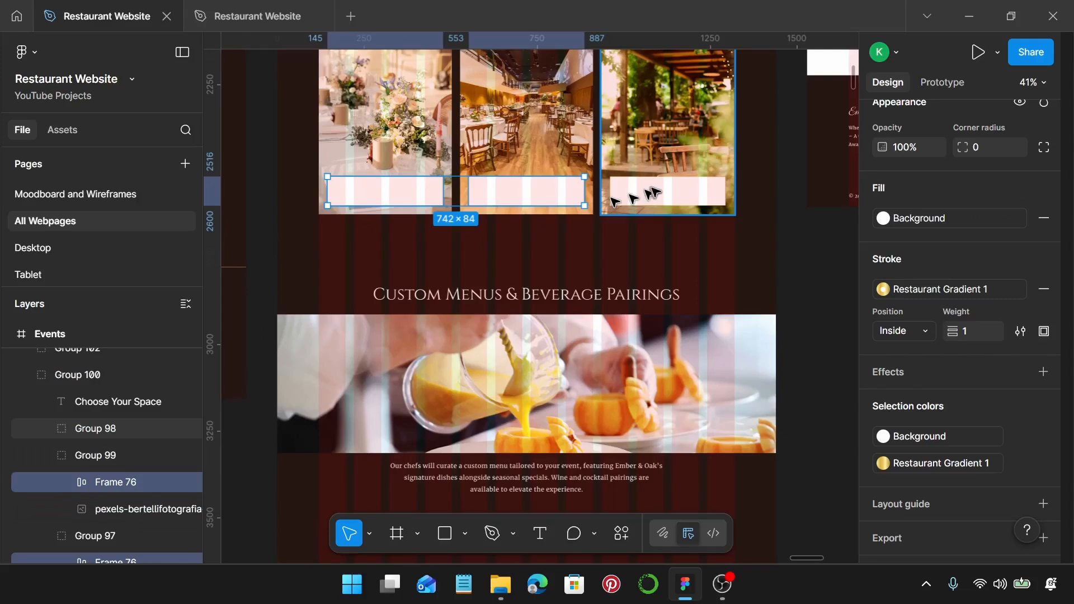
shift+click(655, 192)
shift+double_click(655, 191)
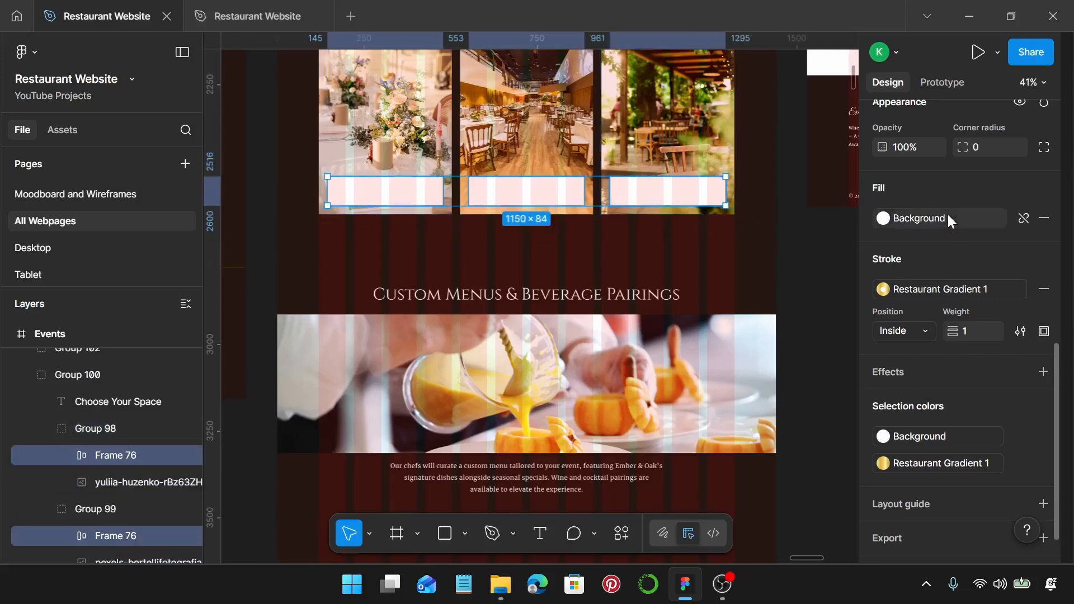
click(948, 216)
click(682, 379)
Step: Set the fill of the three caption boxes over the "Exclusive Experiences" images to the Text/Footer style
scroll(471, 303, down, 7)
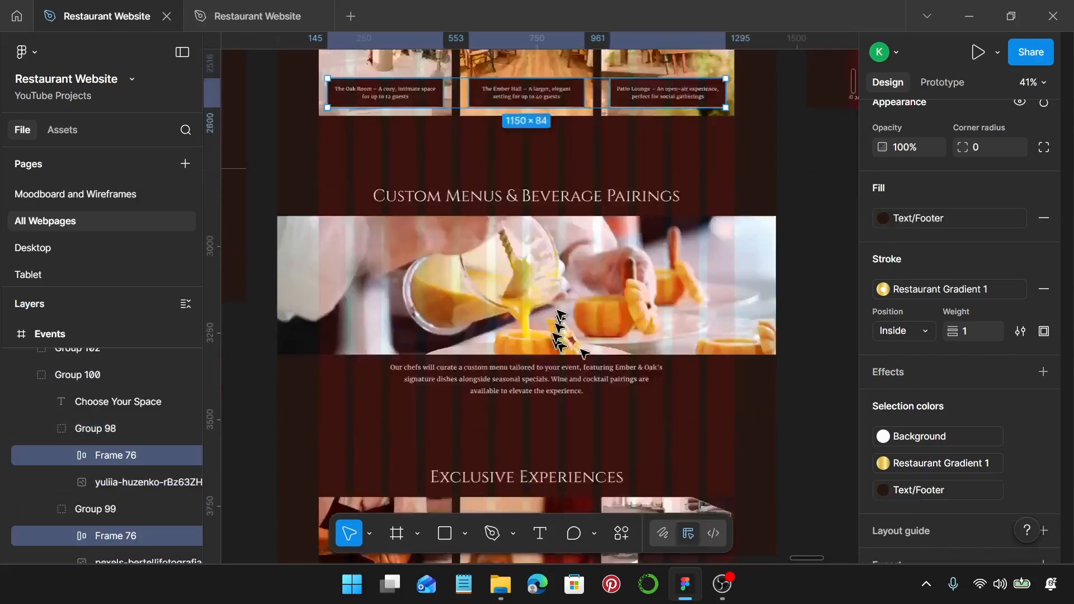
click(381, 379)
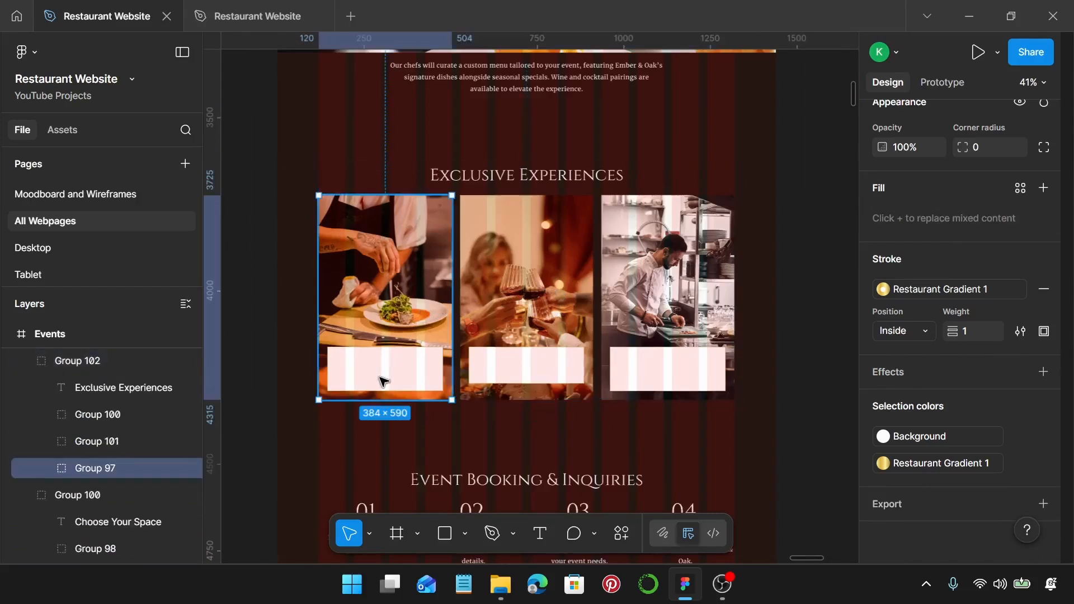
double_click(384, 382)
shift+double_click(552, 373)
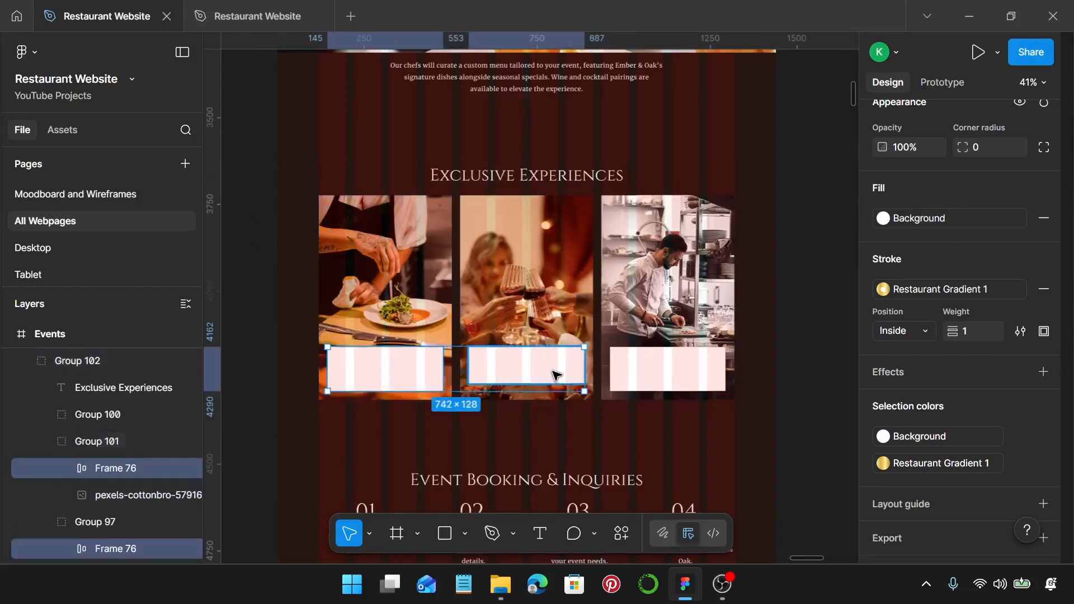
shift+double_click(664, 369)
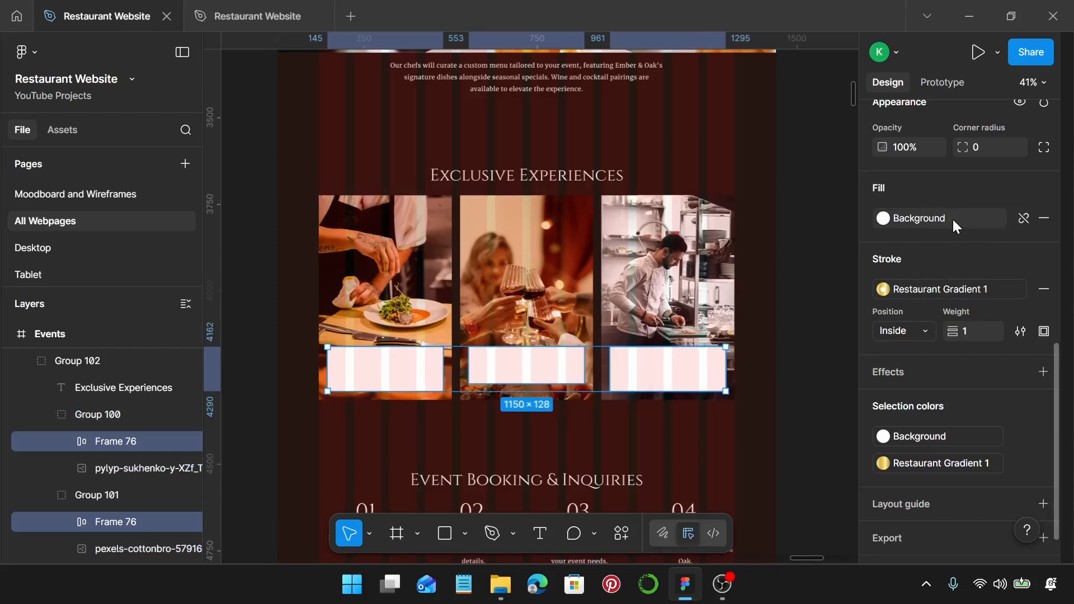
click(953, 217)
click(685, 379)
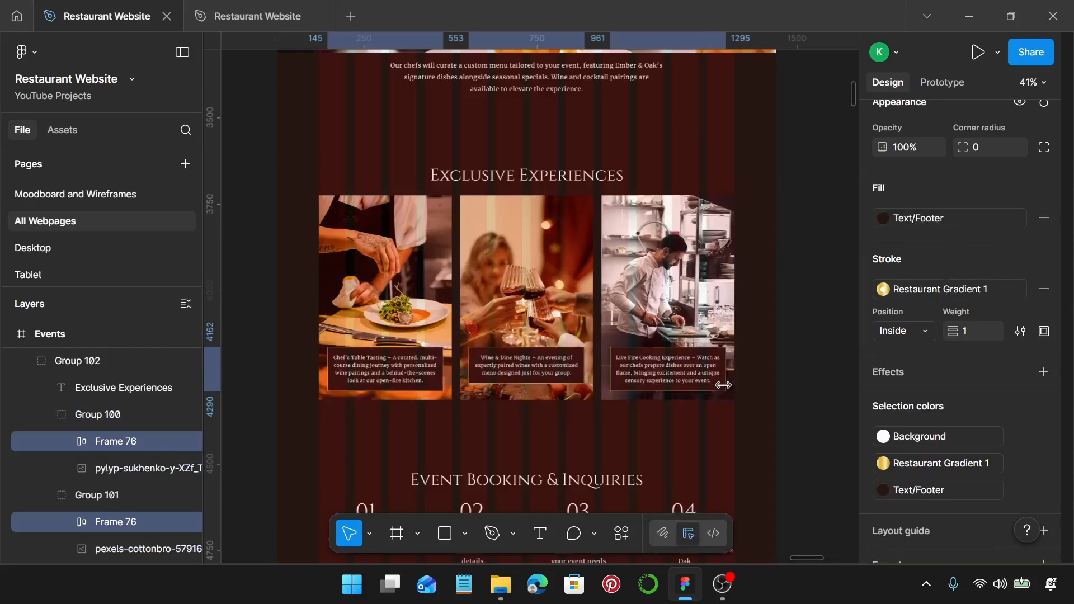
Step: Replace the blank footer at the end of the desktop Events page with a copy of the Gallery page's dark footer
scroll(724, 373, down, 9)
scroll(724, 375, down, 4)
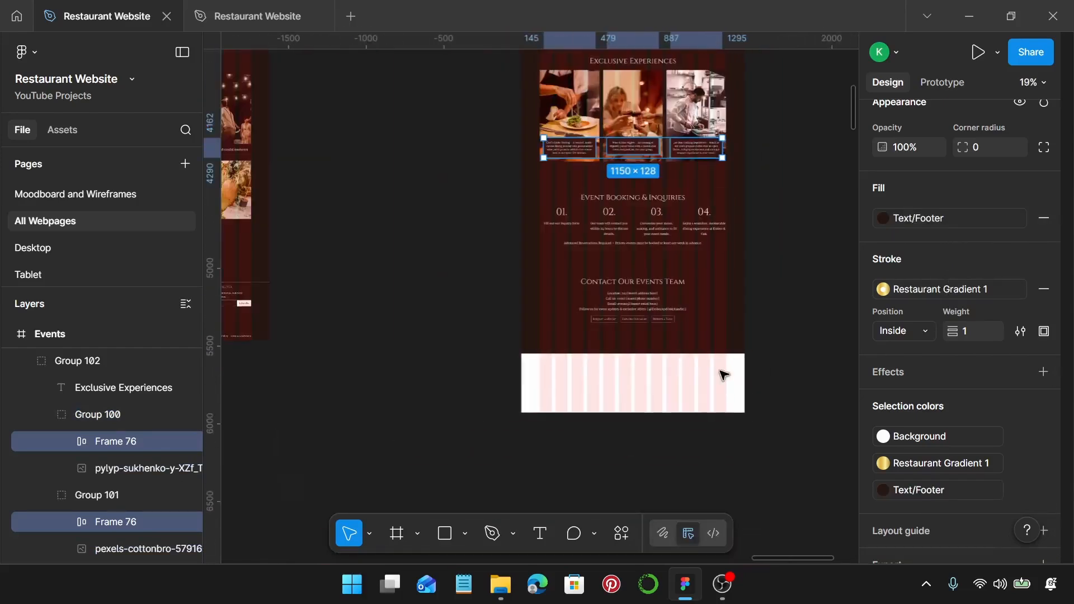
scroll(718, 365, left, 5)
click(360, 336)
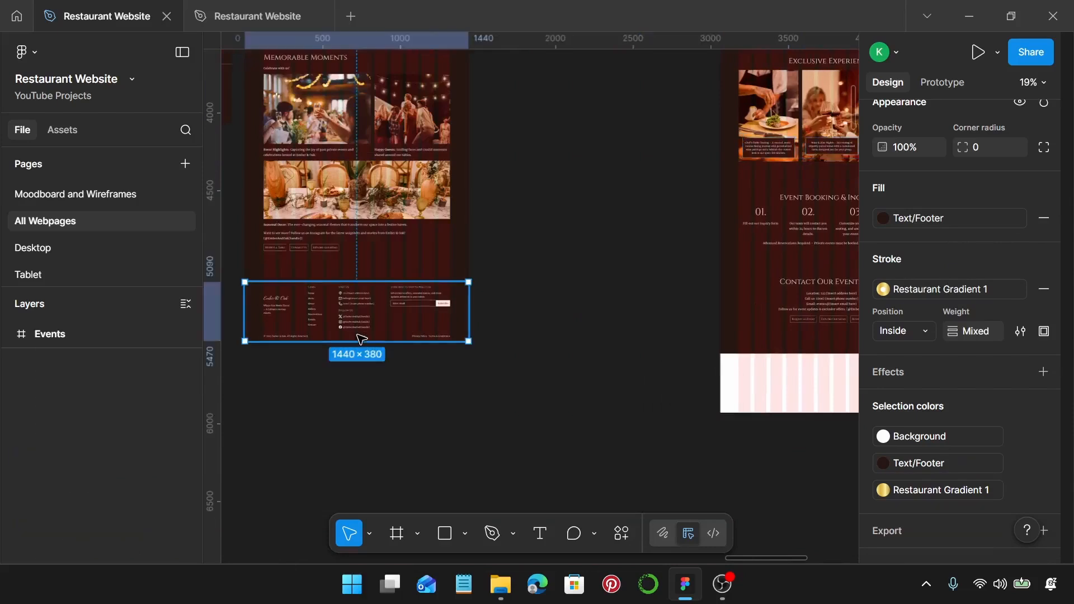
scroll(360, 337, right, 7)
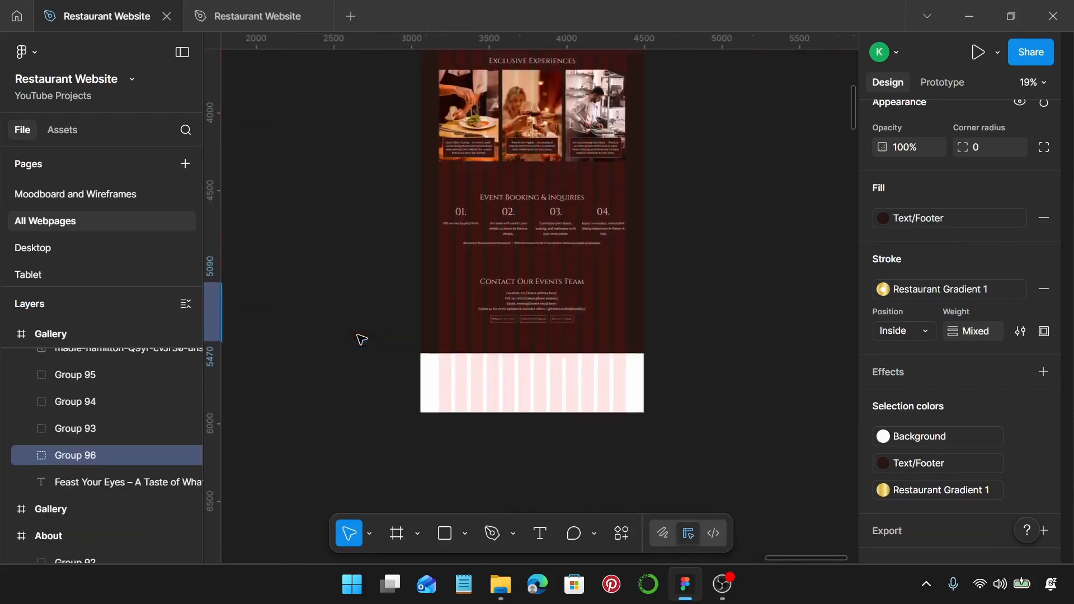
click(445, 384)
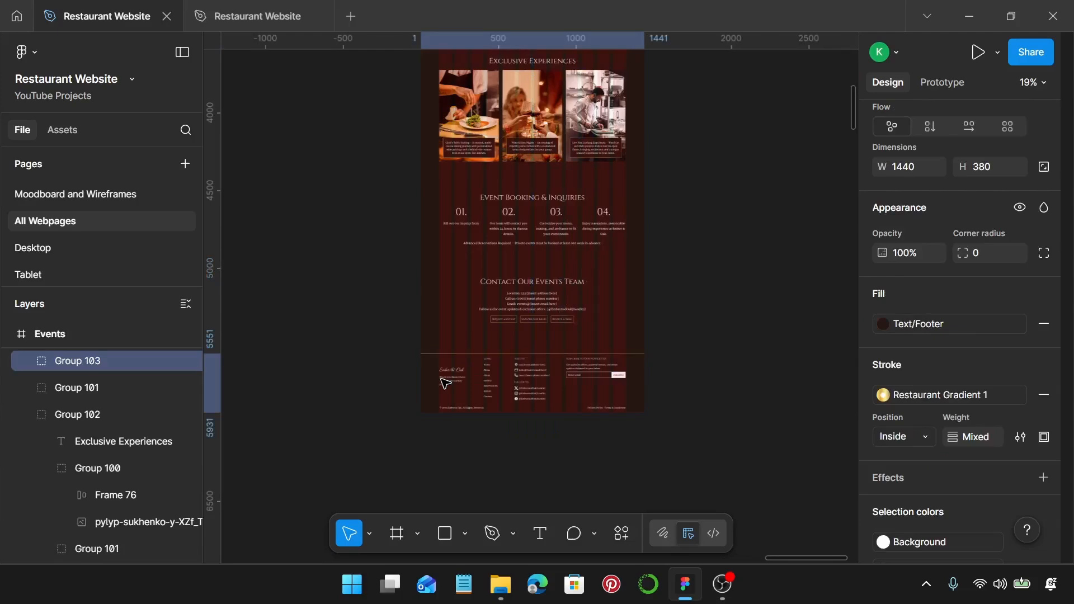
Step: Change the desktop Contact page copy's Text/Footer selection colour to Background and set its page fill to Text/Footer
scroll(446, 383, up, 10)
scroll(448, 385, down, 3)
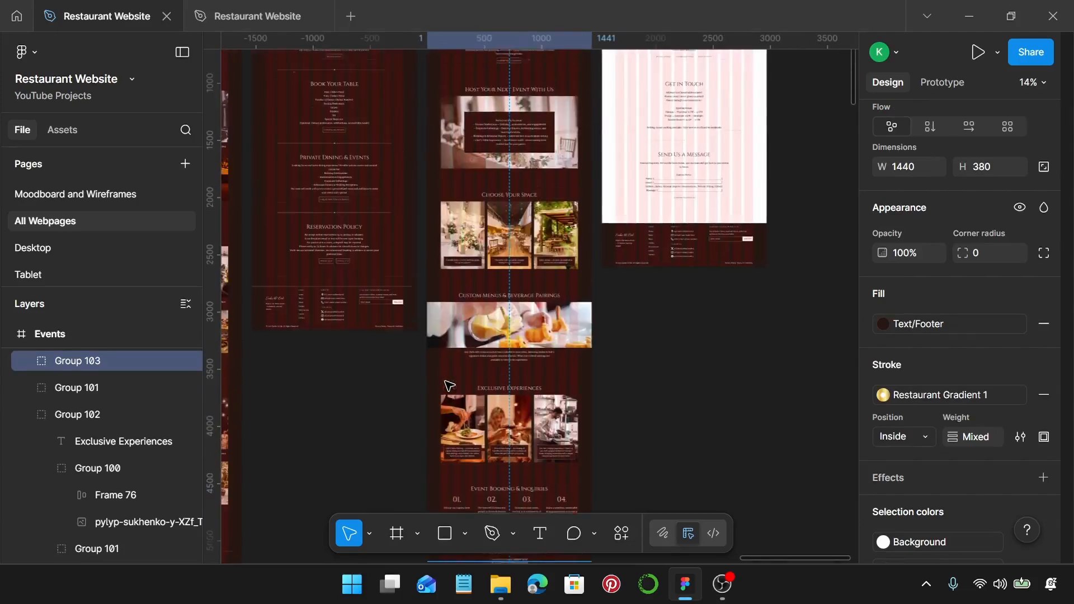
scroll(465, 369, right, 5)
scroll(478, 185, up, 3)
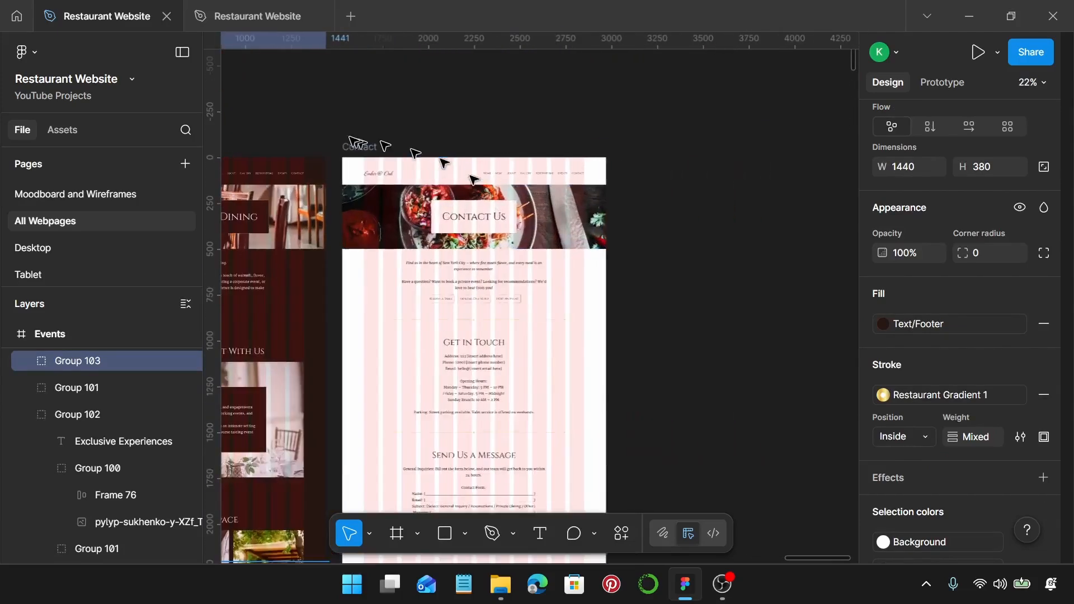
click(355, 147)
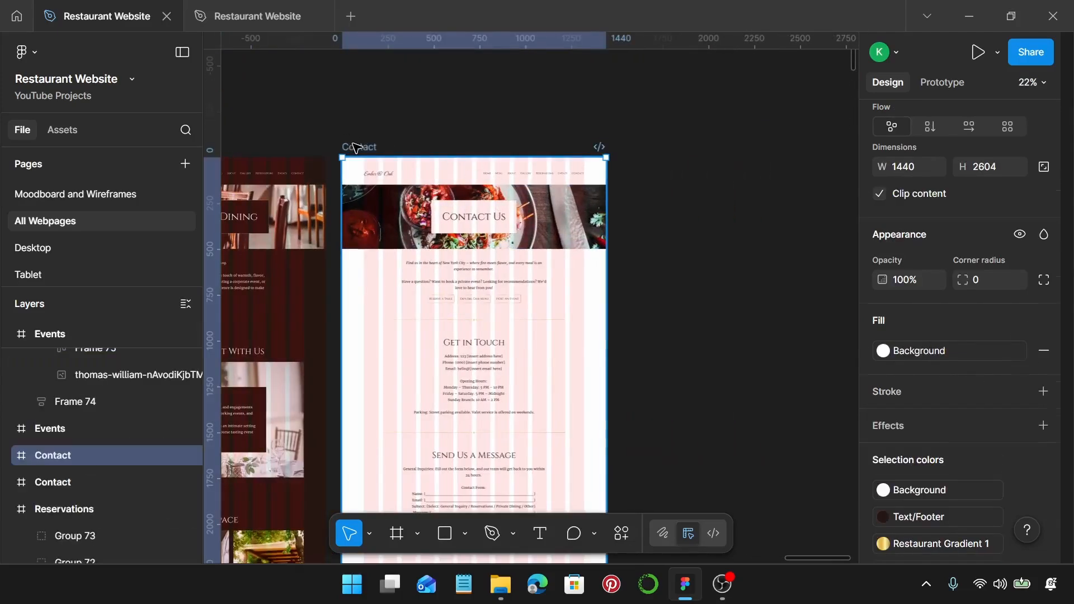
click(957, 352)
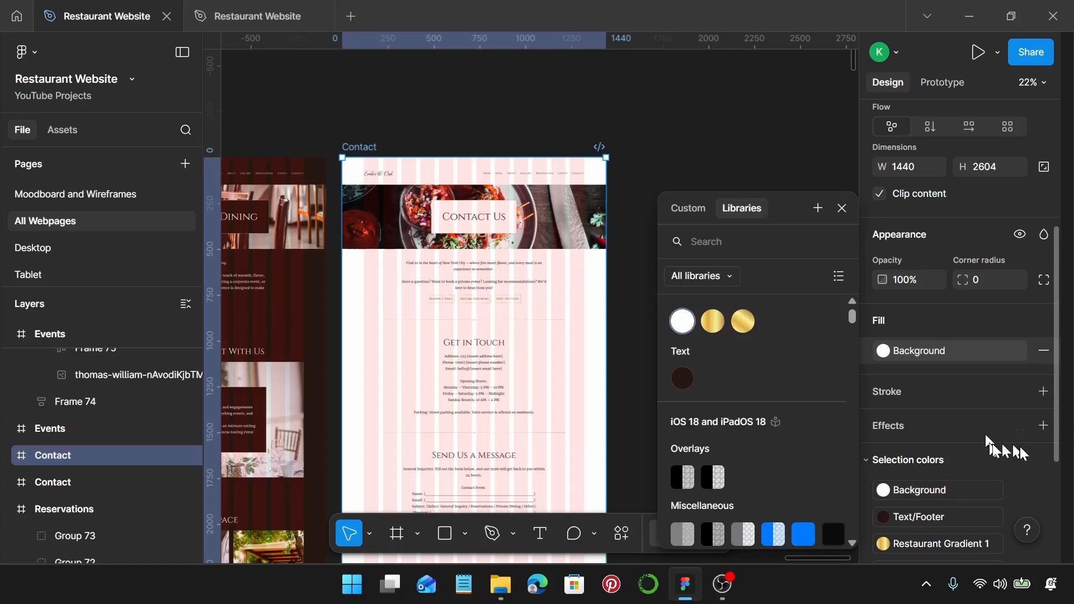
click(1030, 479)
scroll(973, 482, down, 3)
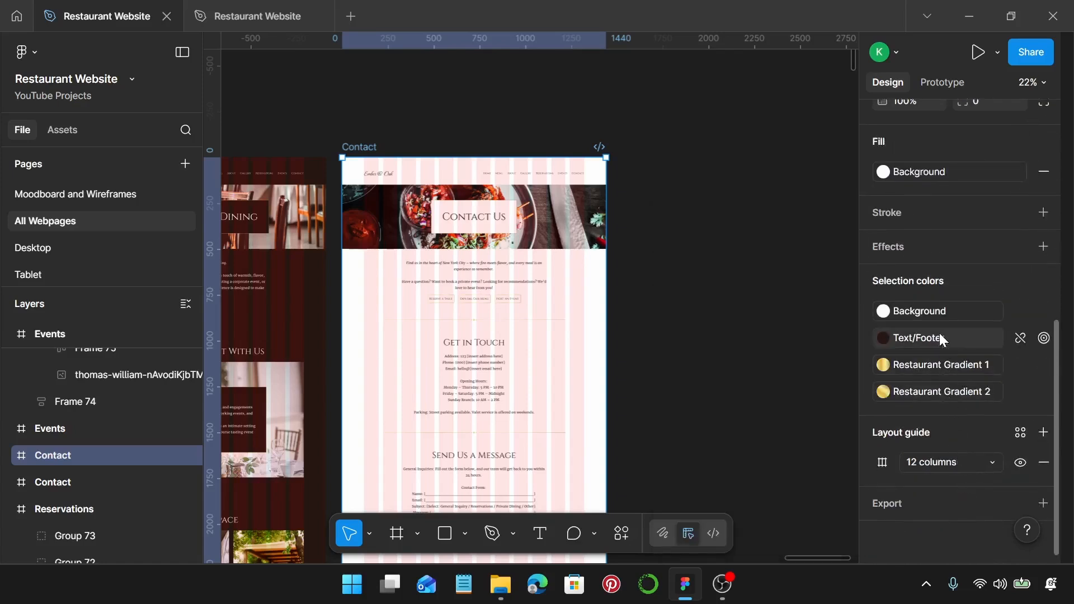
click(943, 339)
click(677, 326)
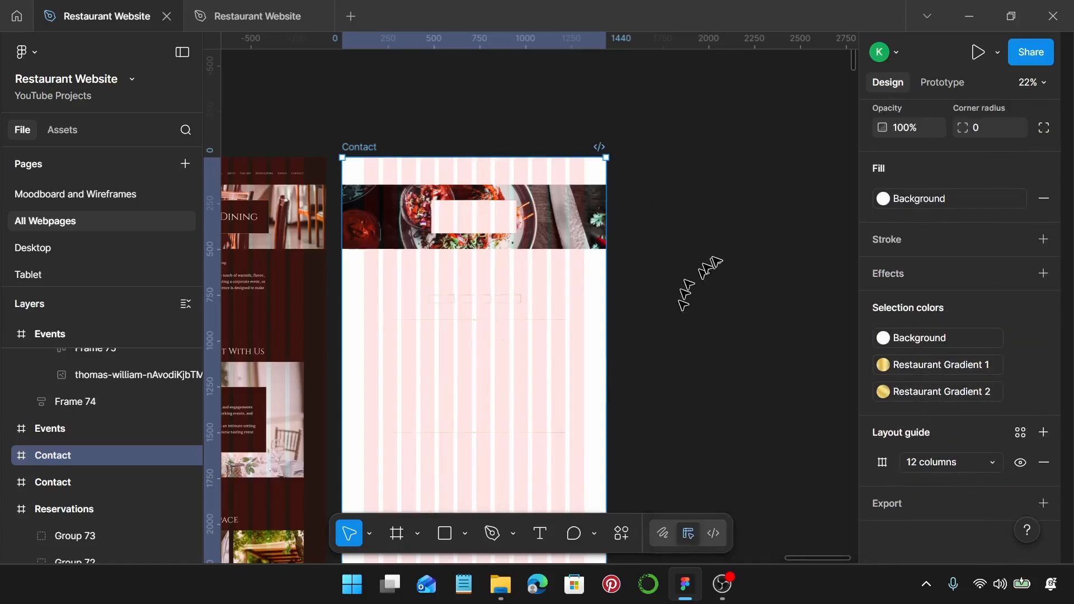
click(939, 199)
click(681, 373)
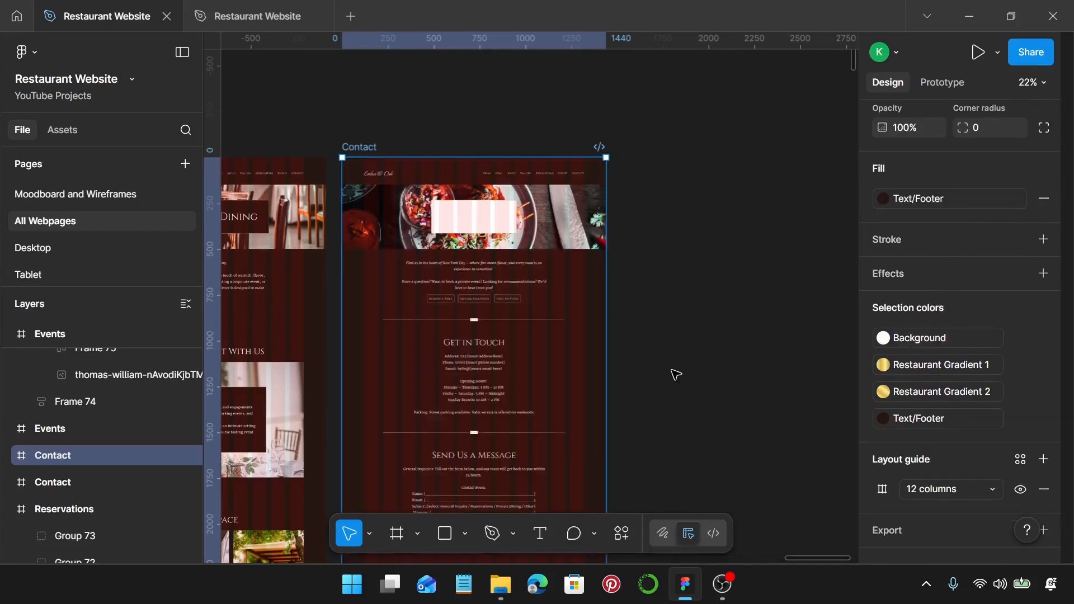
Step: Set the fill of the "Contact Us" title box over the Contact page's header image to the Text/Footer style
scroll(529, 228, up, 3)
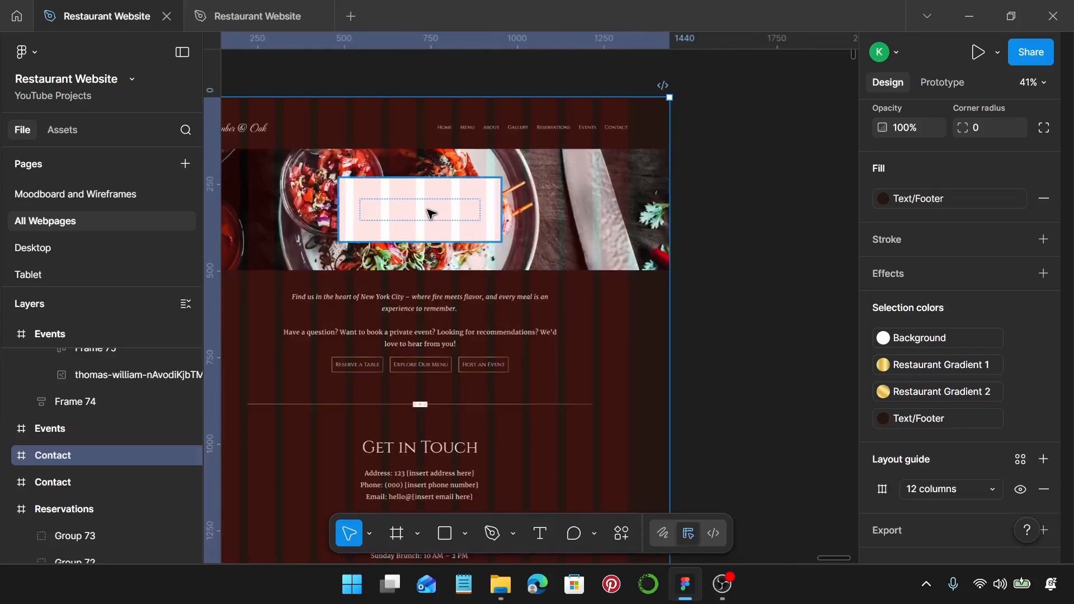
click(431, 214)
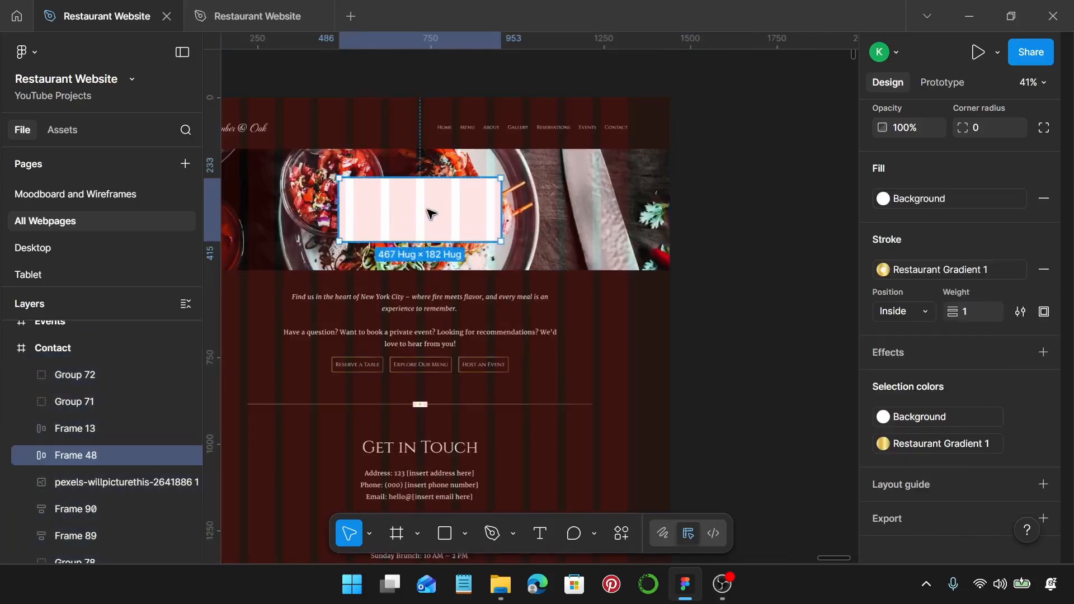
click(946, 203)
click(685, 374)
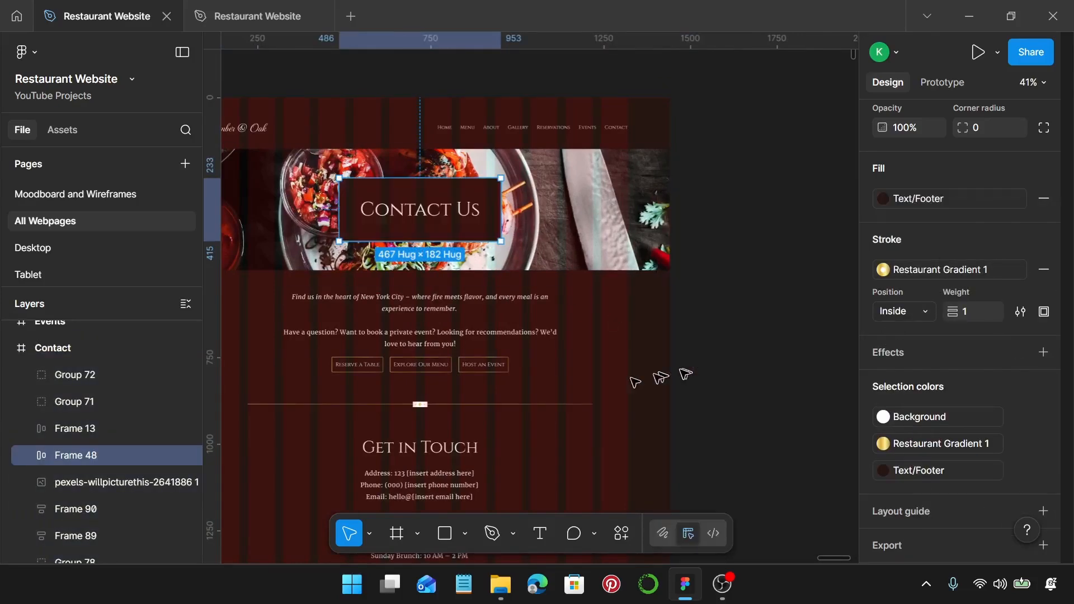
Step: Change the Background colour of the two divider ornaments above "Get in Touch" and "Send Us a Message" to Text/Footer
scroll(648, 377, down, 5)
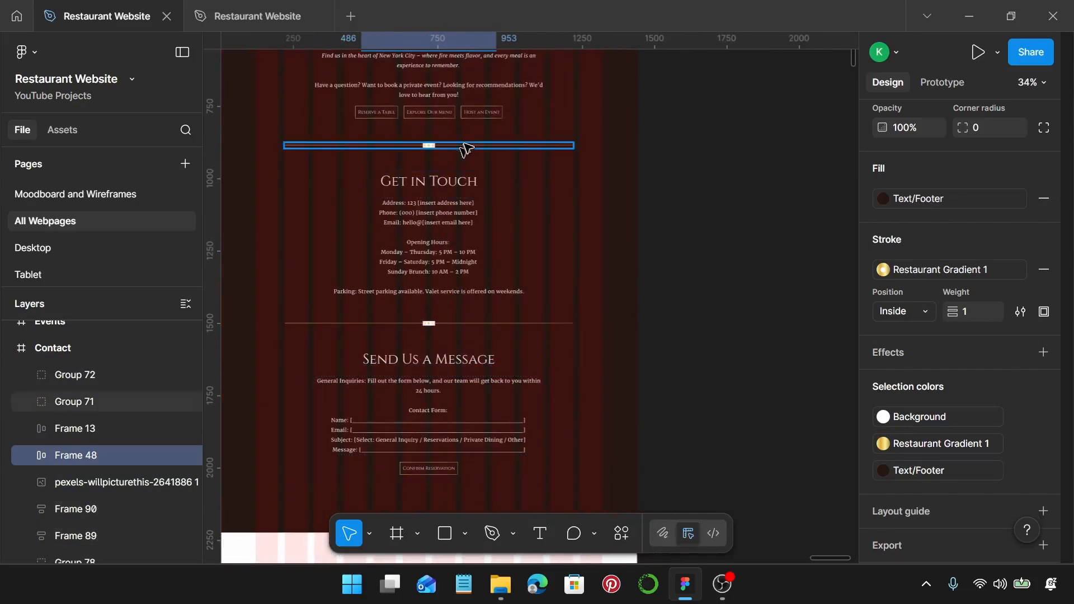
click(465, 147)
shift+click(462, 324)
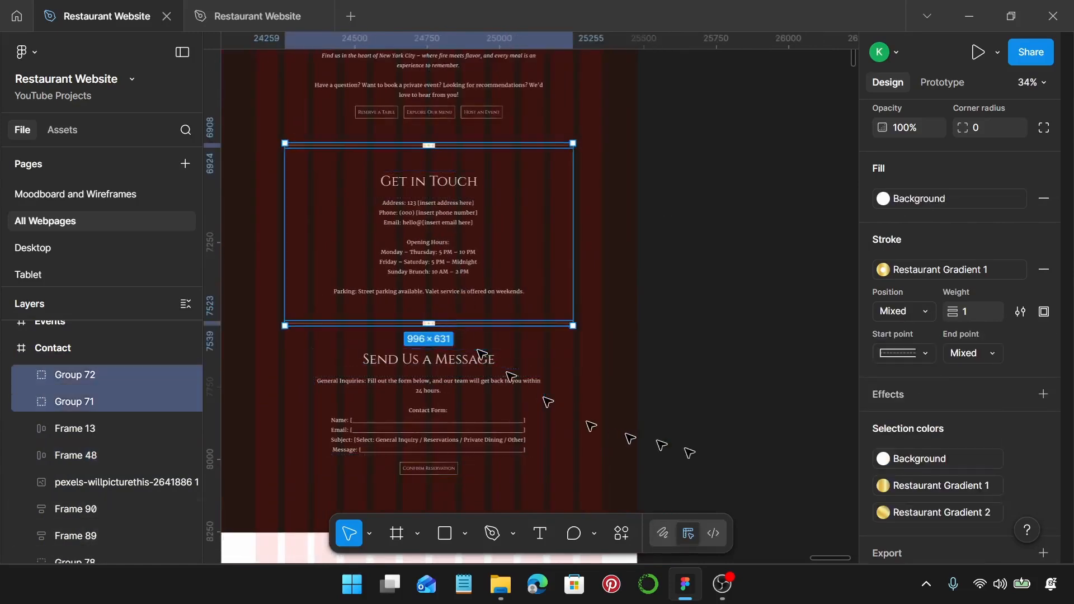
scroll(940, 439, down, 1)
click(955, 414)
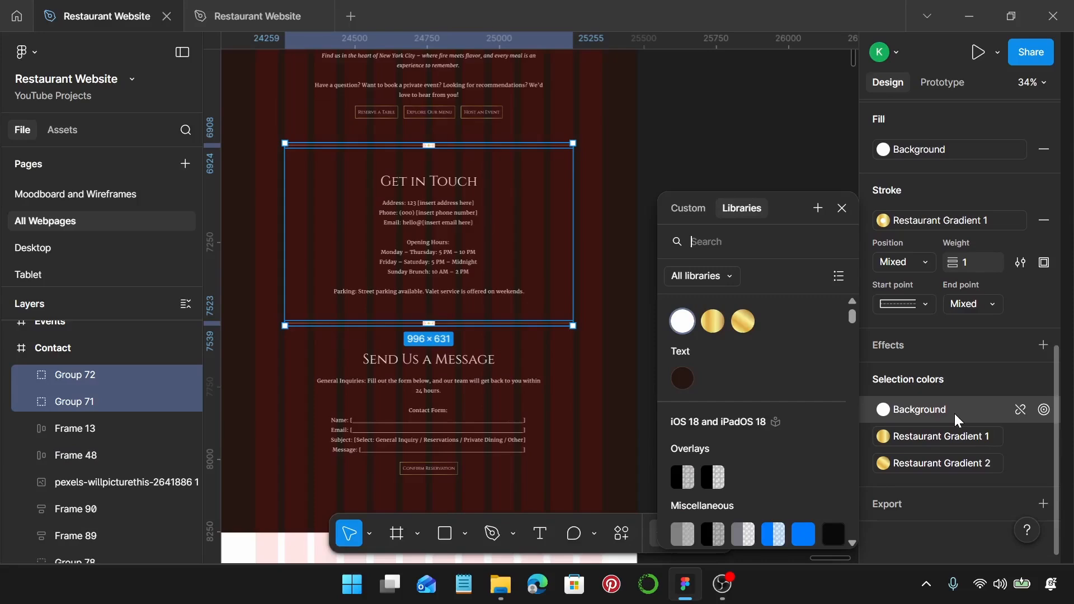
click(682, 379)
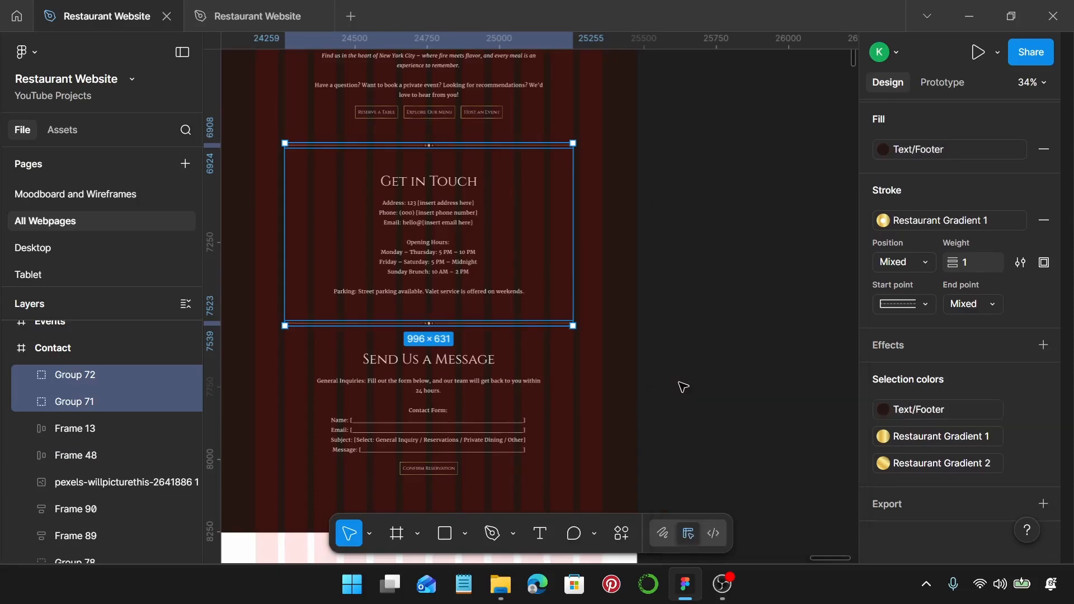
Step: Place a copy of the Reservations page's dark footer over the blank footer at the end of the desktop Contact page
scroll(514, 372, down, 5)
scroll(538, 361, down, 4)
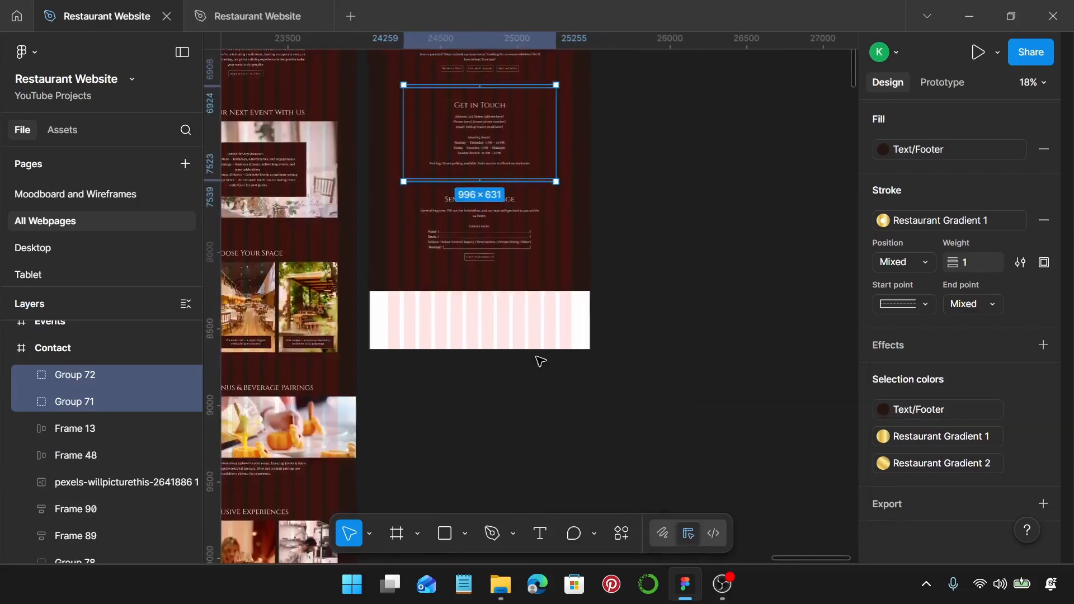
scroll(540, 361, down, 3)
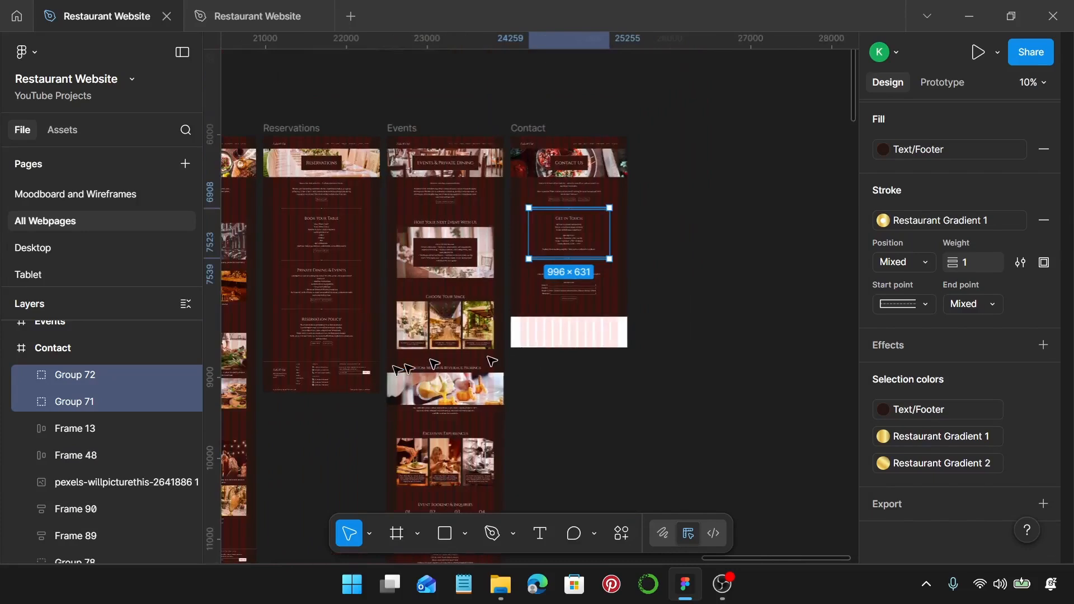
click(353, 387)
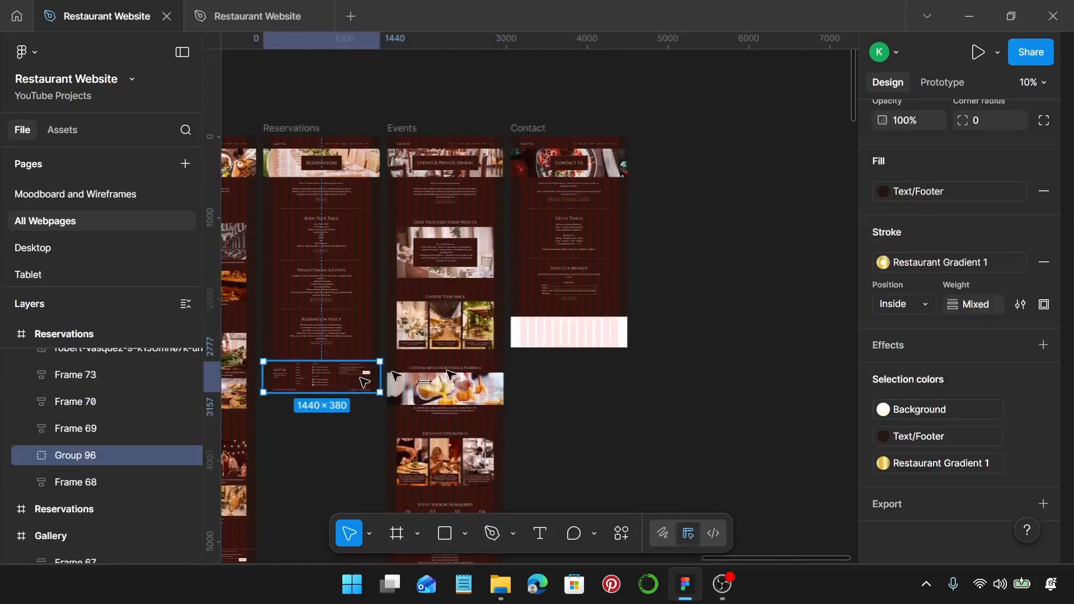
drag(365, 382, 608, 334)
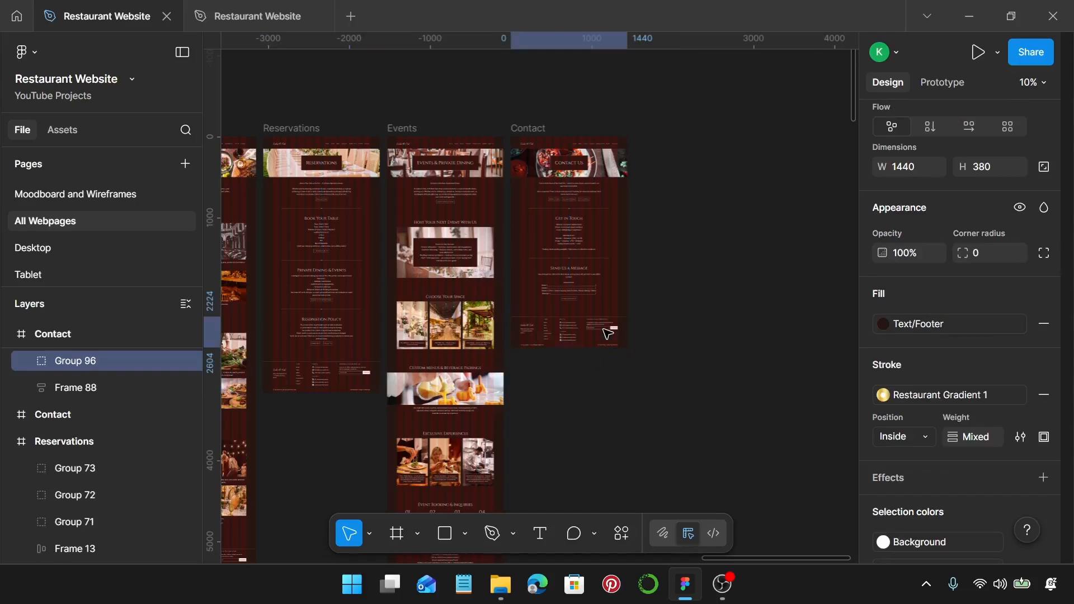
scroll(607, 334, up, 5)
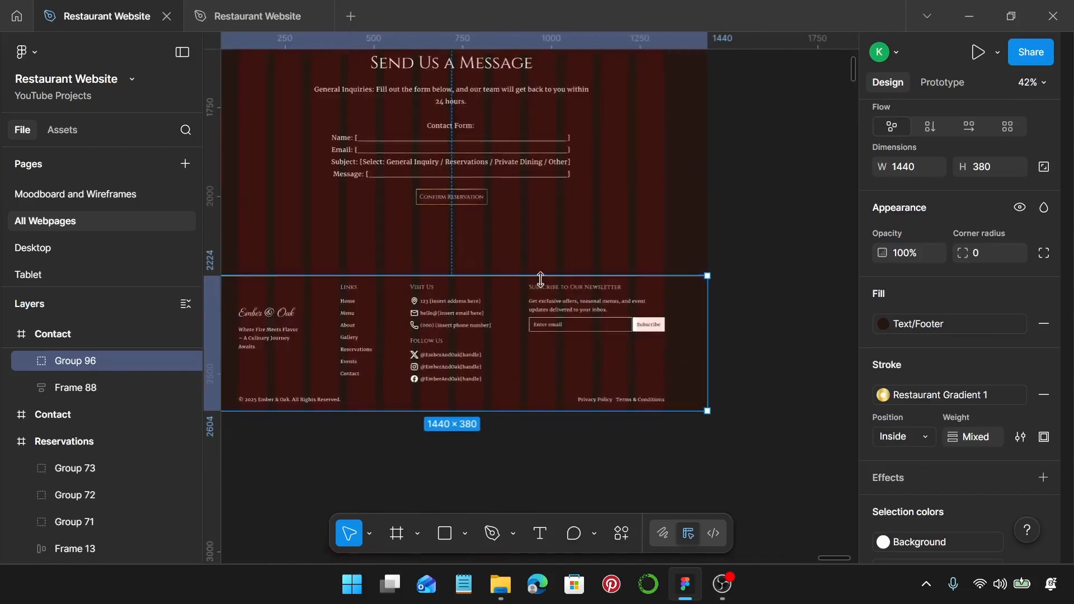
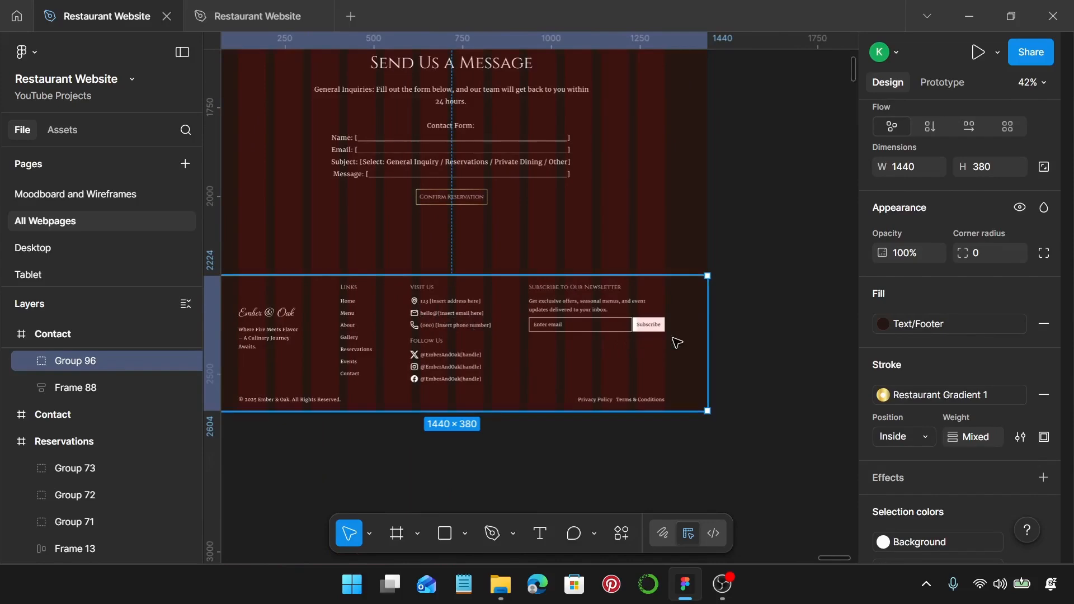
Step: Change the Tablet Hompage copy's Text/Footer selection colour to Background and set its page fill to Text/Footer
scroll(678, 342, down, 5)
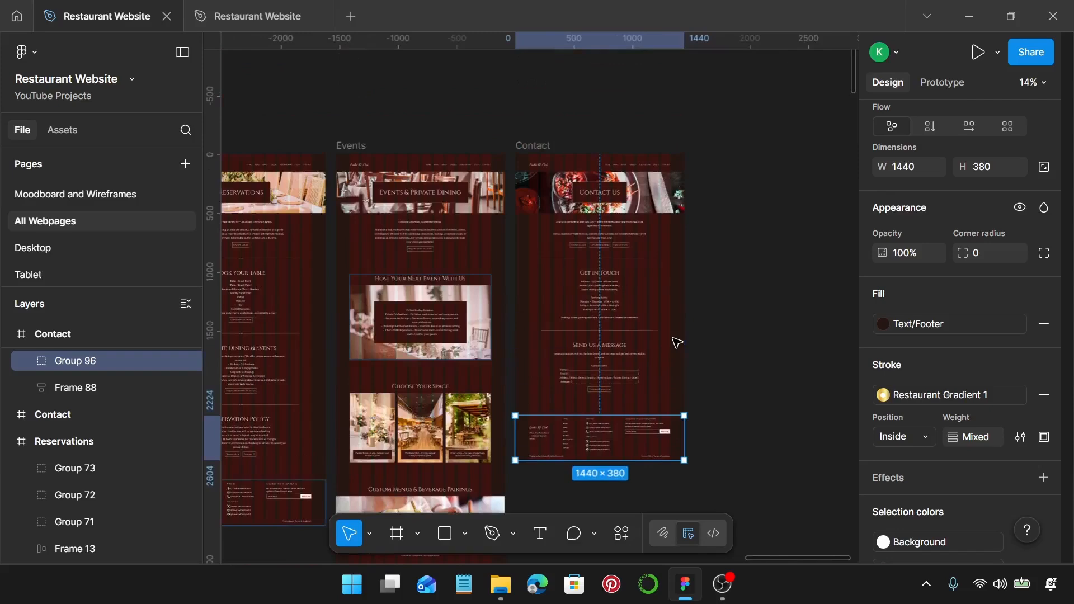
scroll(677, 342, down, 4)
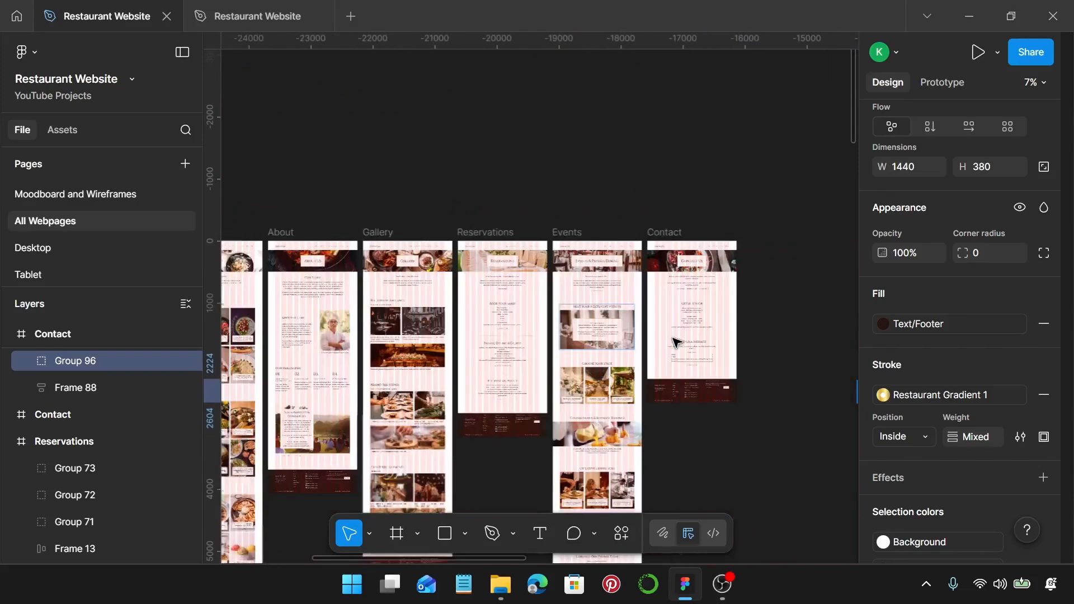
scroll(516, 347, down, 5)
scroll(518, 349, right, 4)
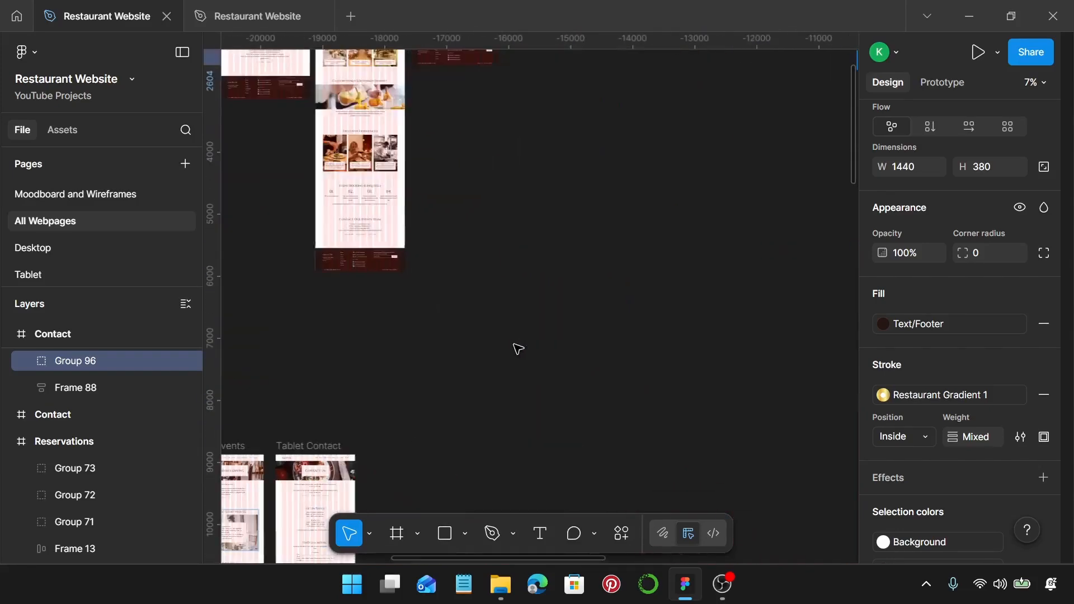
scroll(518, 349, right, 8)
scroll(516, 346, down, 8)
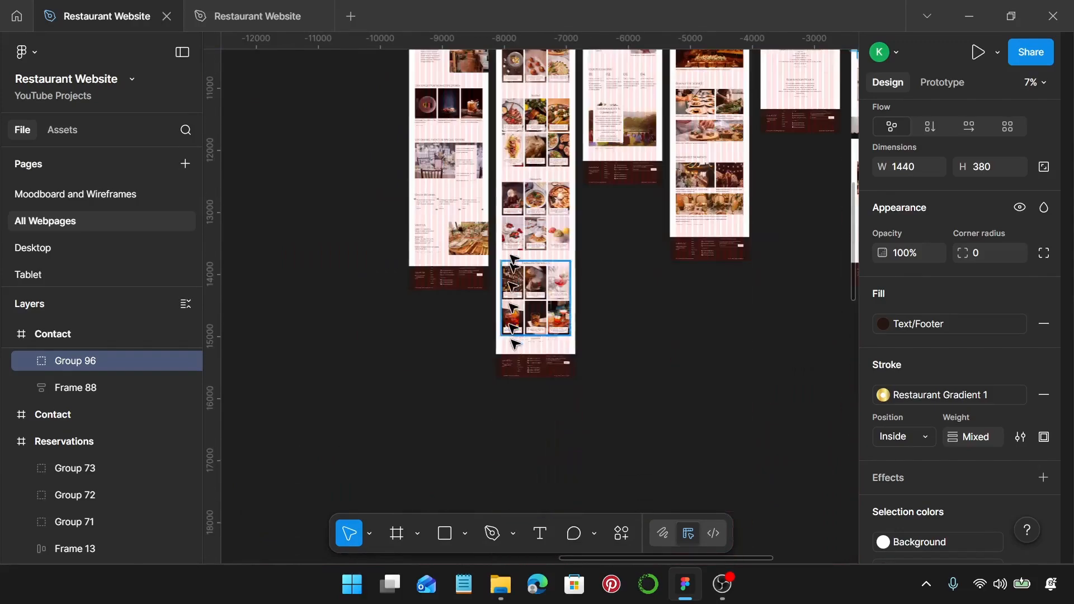
scroll(515, 344, down, 5)
scroll(450, 274, up, 4)
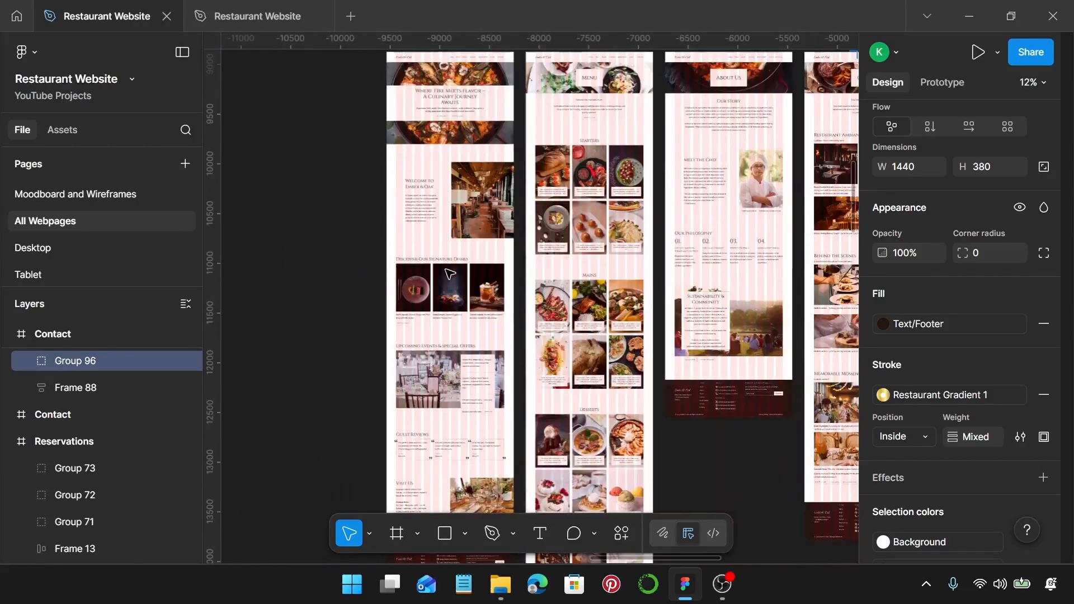
scroll(451, 274, down, 3)
scroll(436, 146, up, 5)
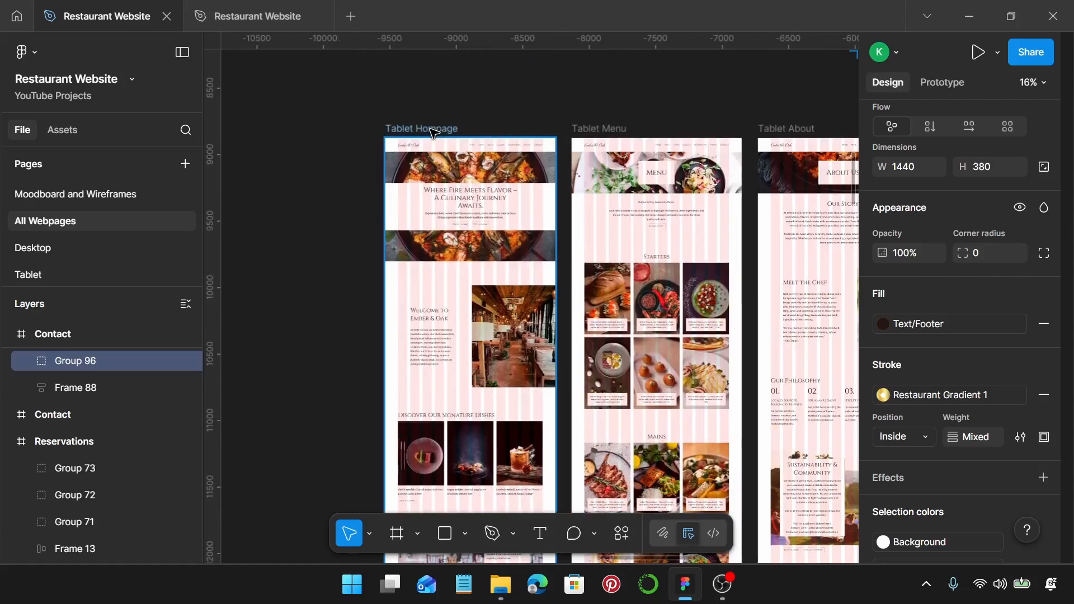
click(434, 132)
scroll(954, 364, down, 4)
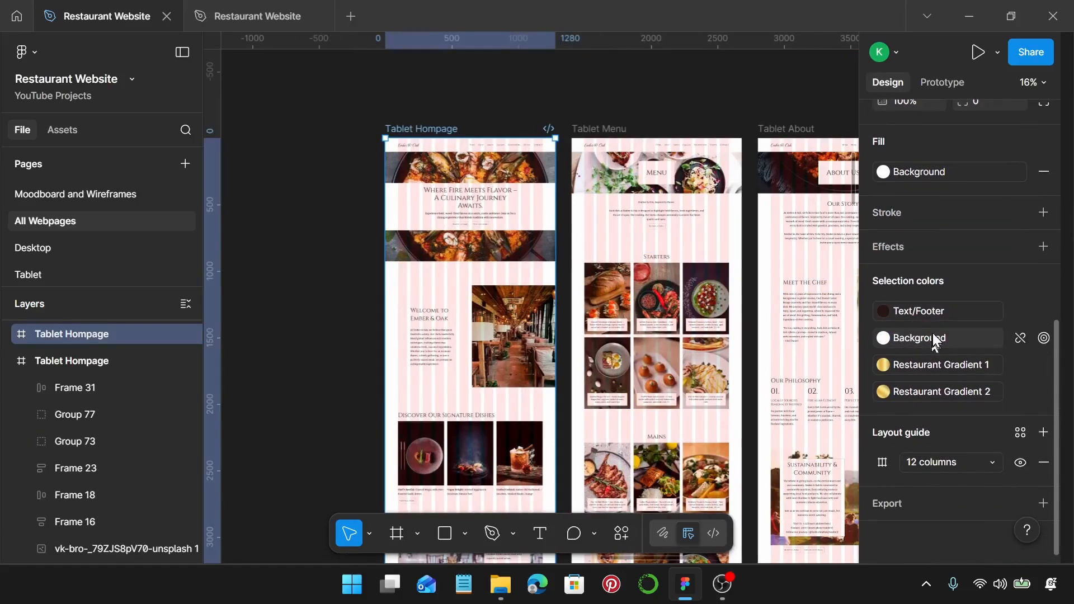
click(937, 314)
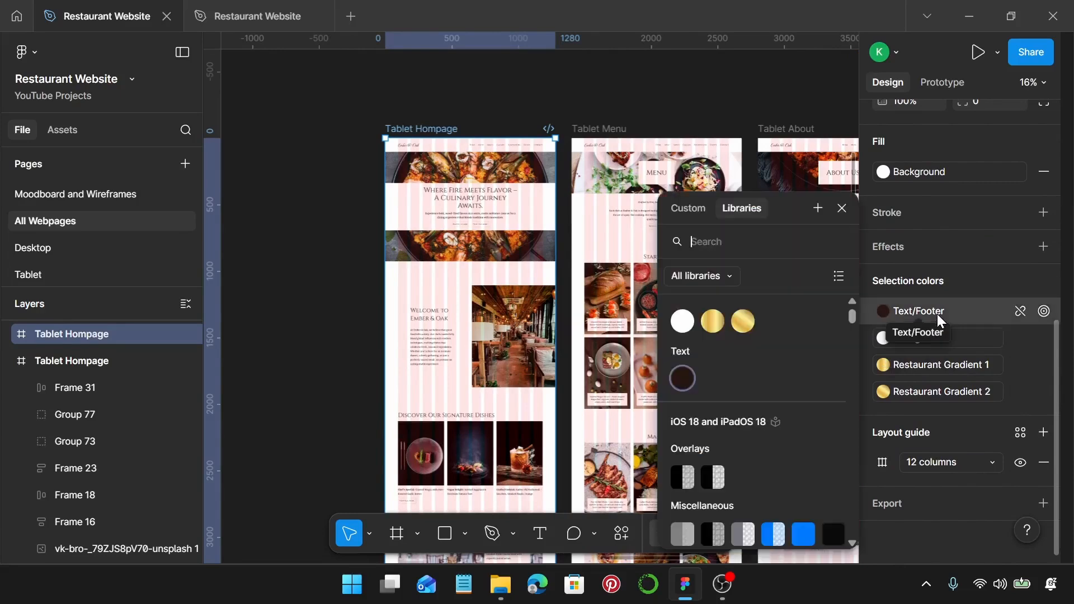
click(691, 320)
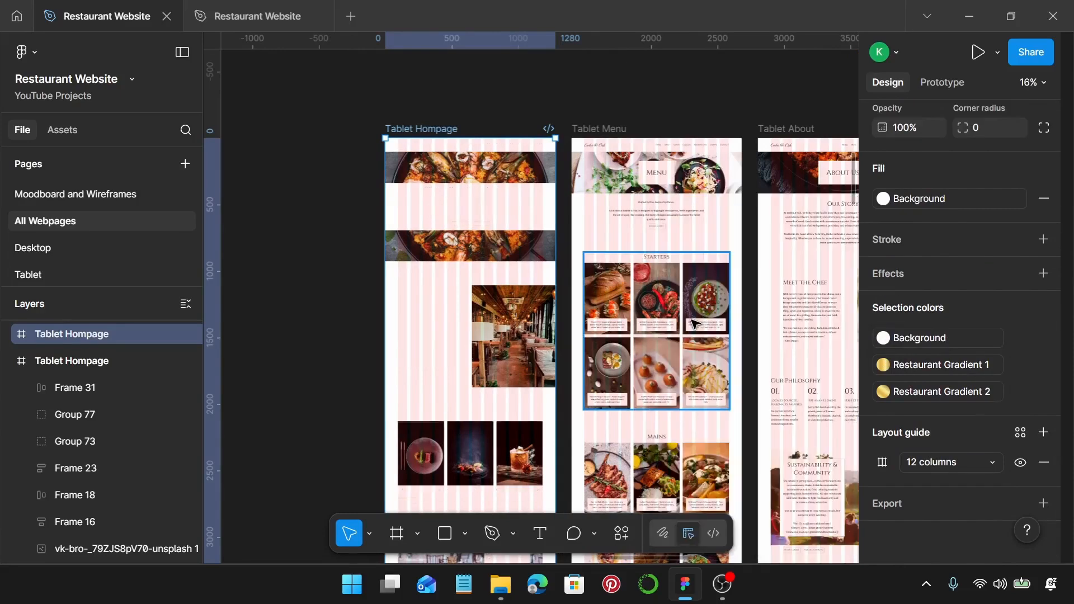
click(924, 203)
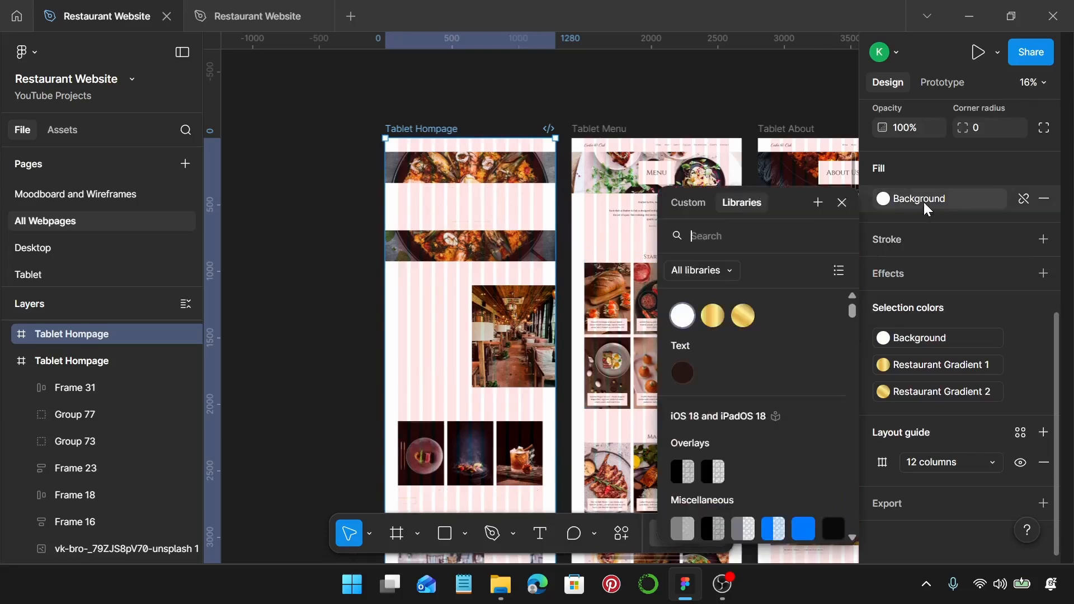
click(683, 373)
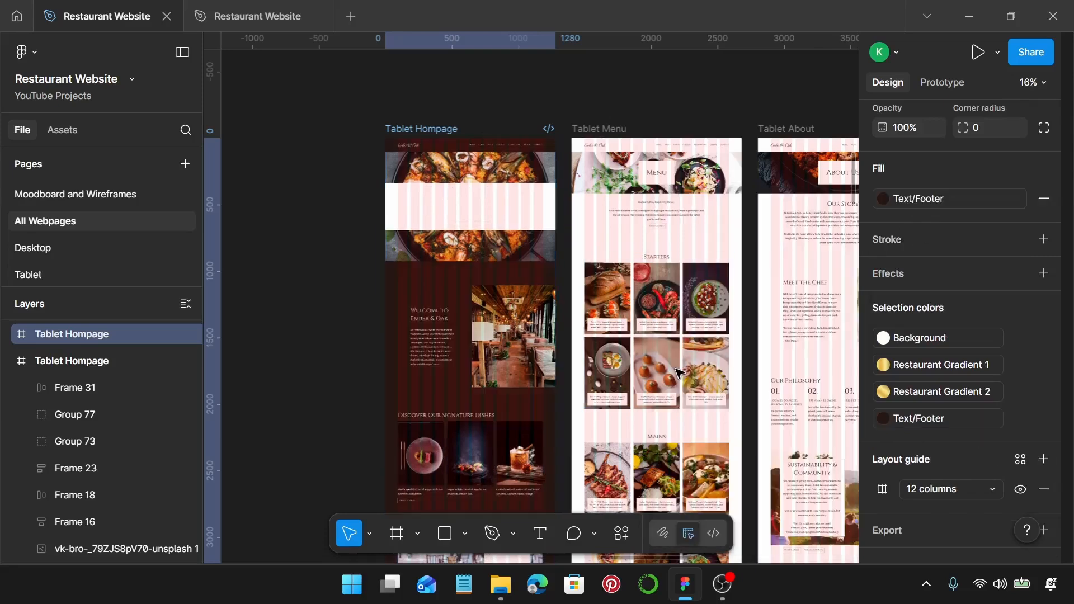
Step: Set the fill of the text band over the Tablet Hompage's hero image to the Text/Footer style
click(501, 218)
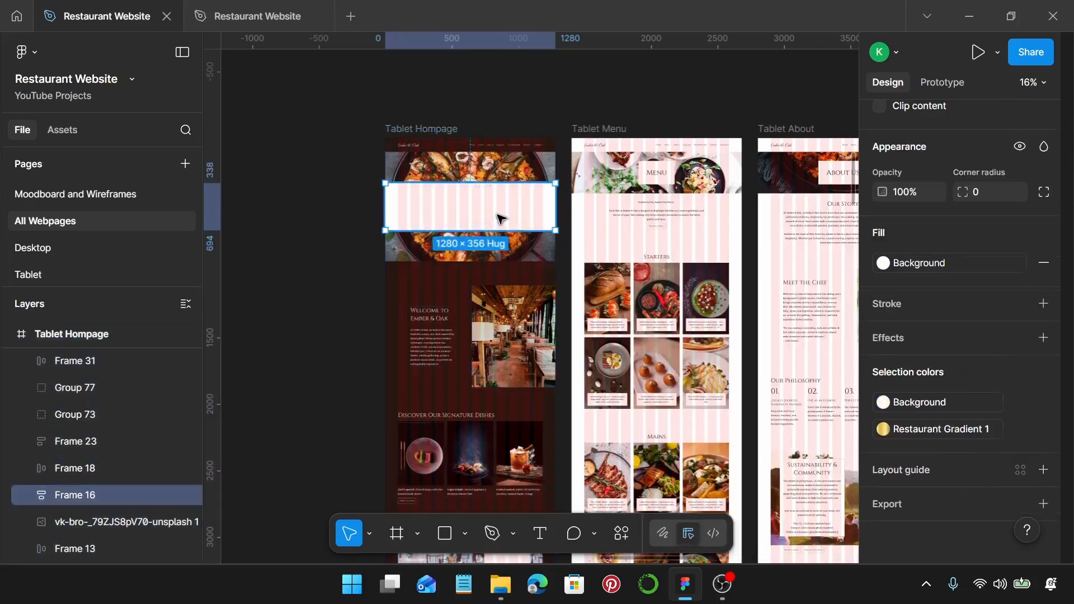
click(970, 269)
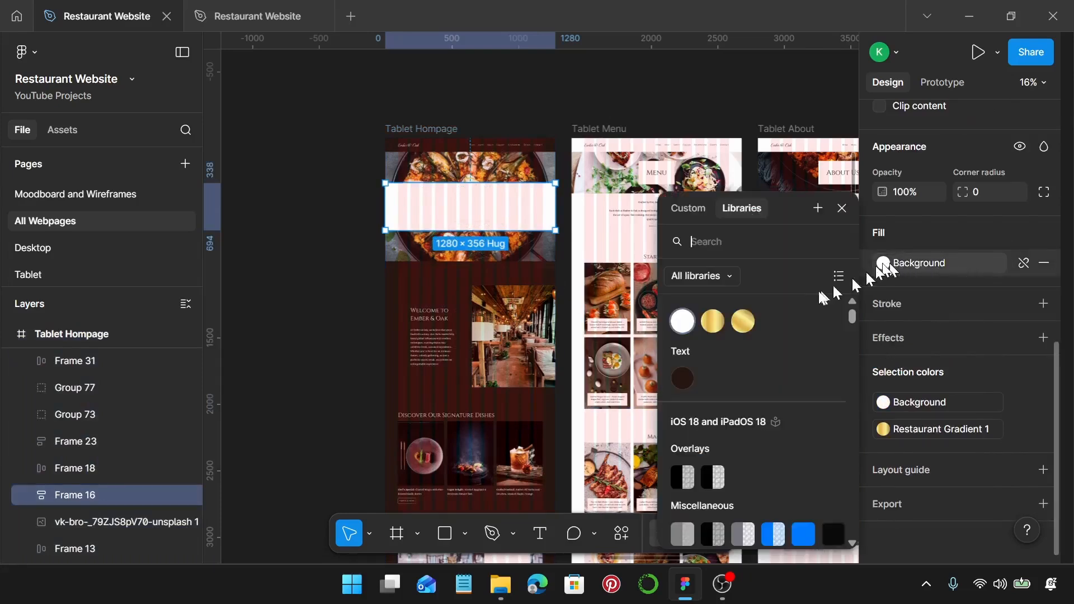
click(687, 371)
Step: Set the fill of the offers card over the Upcoming Events image on the Tablet Hompage to the Text/Footer style
scroll(504, 358, down, 5)
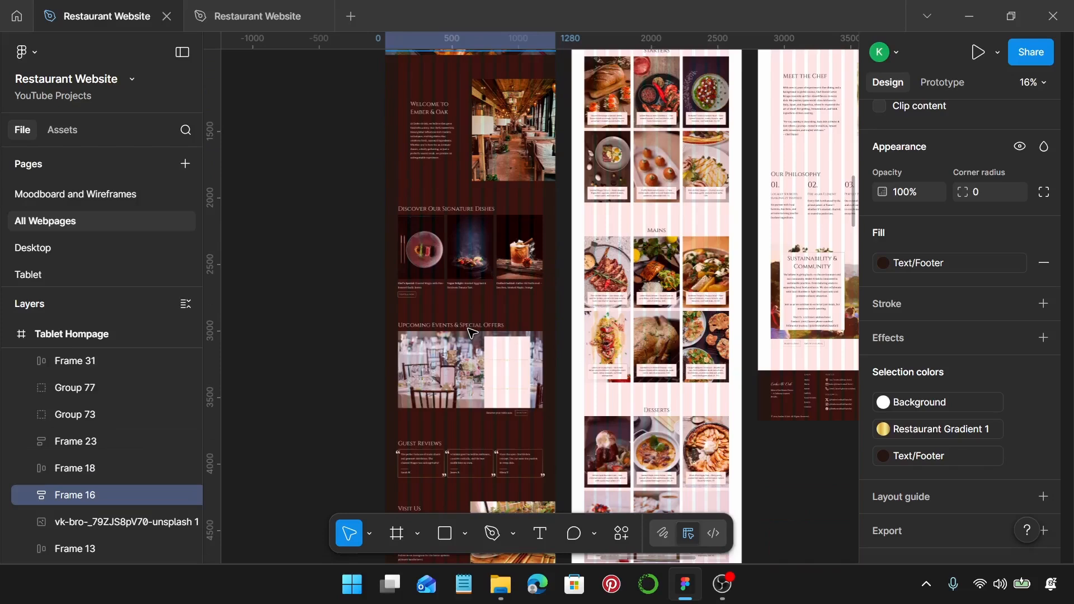
click(520, 382)
ctrl+scroll(520, 382, up, 4)
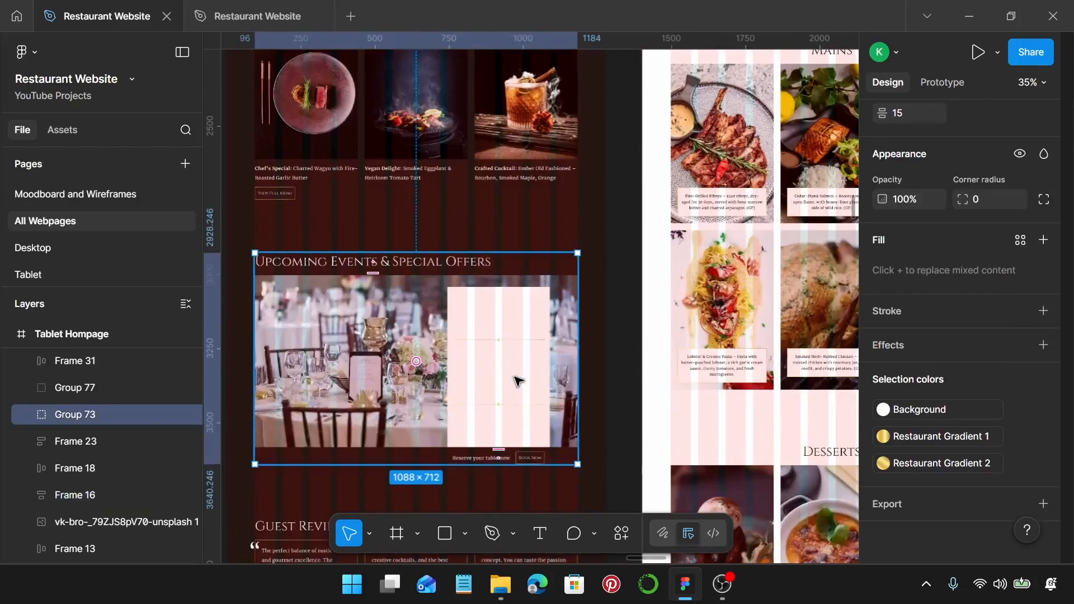
double_click(520, 381)
double_click(519, 382)
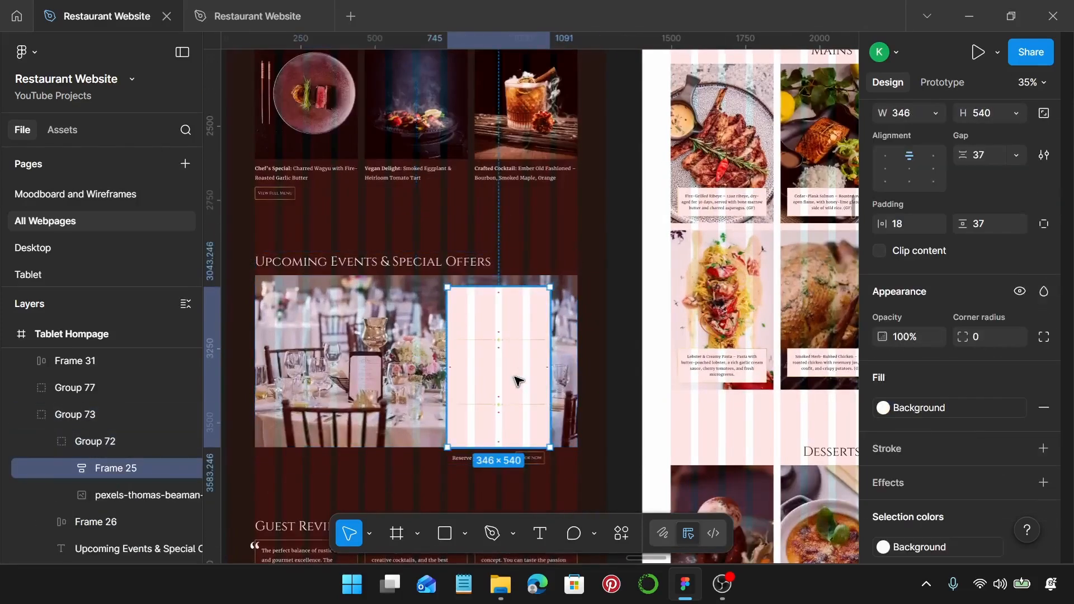
scroll(936, 296, up, 3)
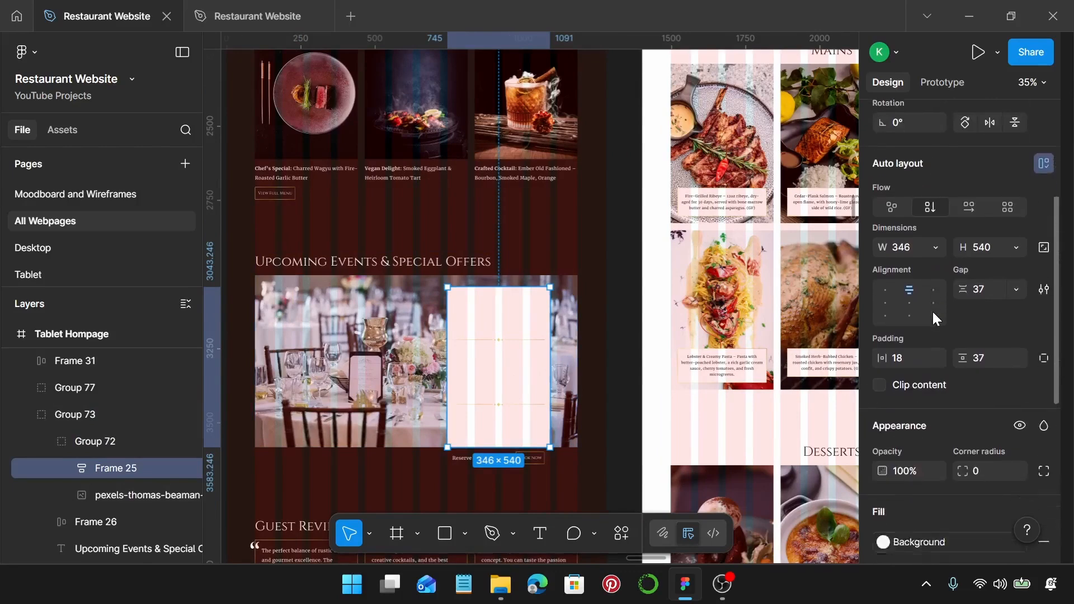
scroll(933, 311, down, 5)
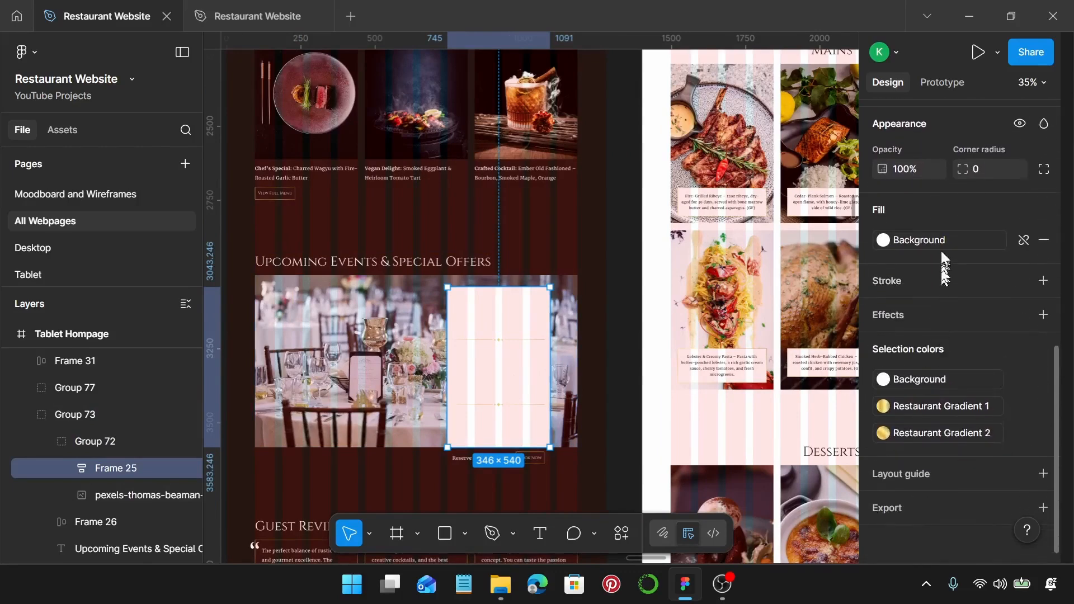
click(941, 246)
click(682, 379)
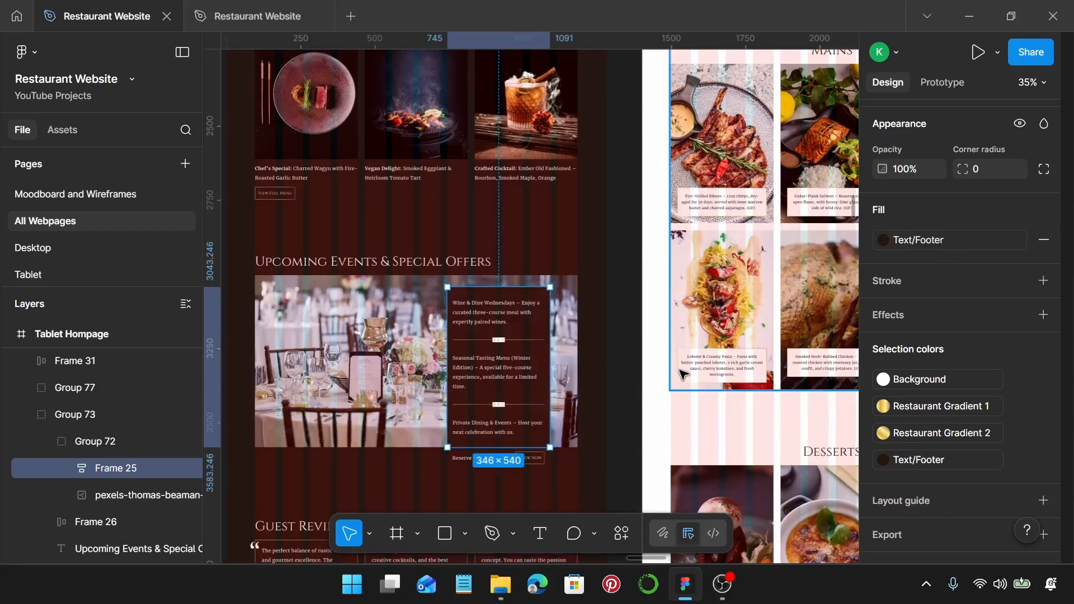
Step: Change the Background colour of the divider ornament below the Wine & Dine Wednesdays text to Text/Footer
scroll(520, 329, up, 3)
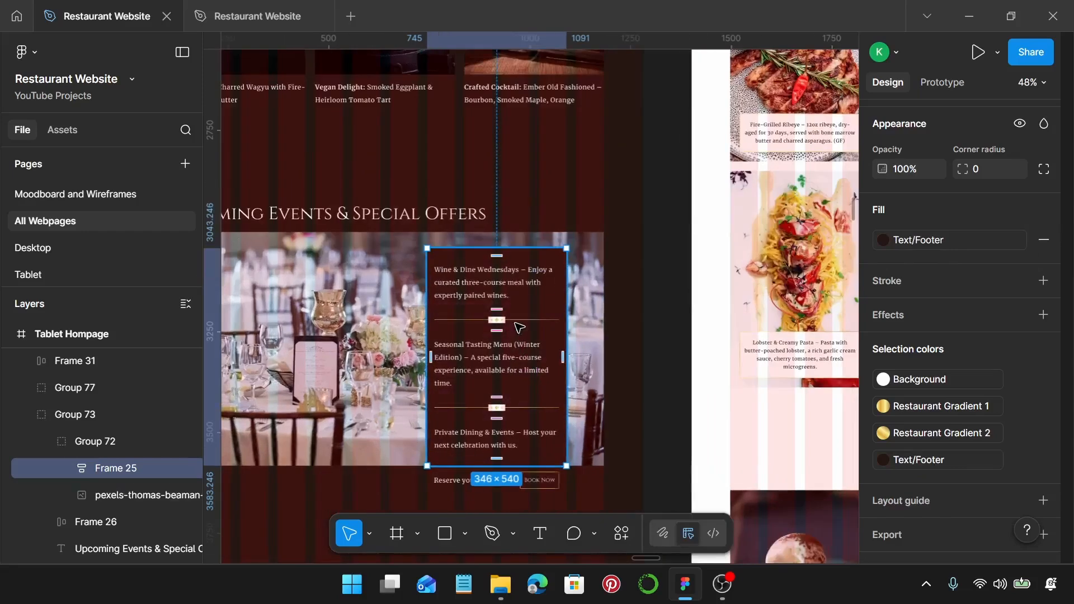
click(516, 322)
scroll(516, 322, up, 3)
scroll(516, 322, down, 2)
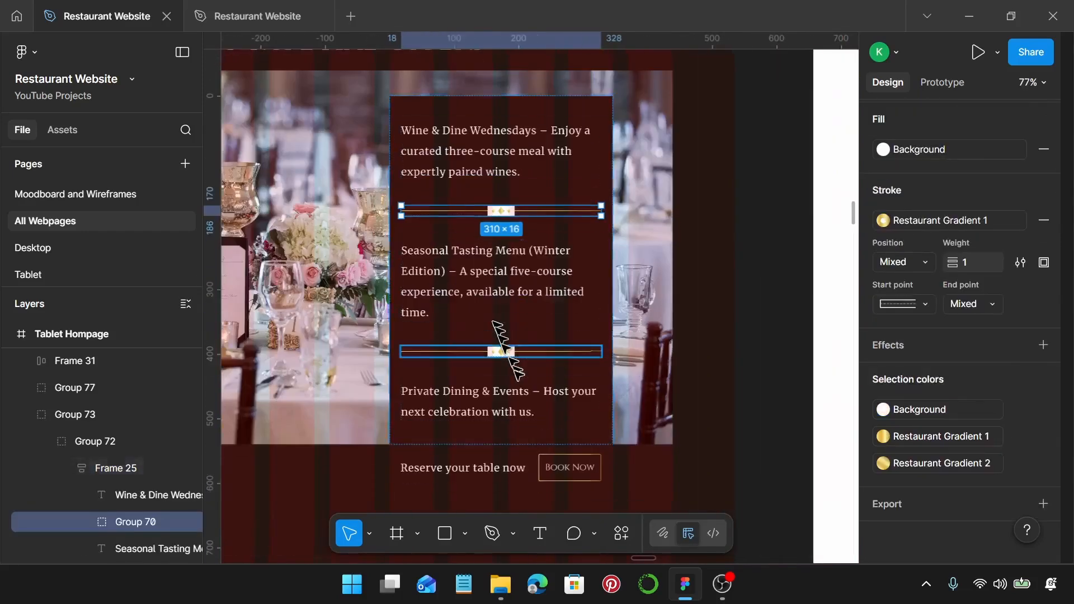
click(946, 412)
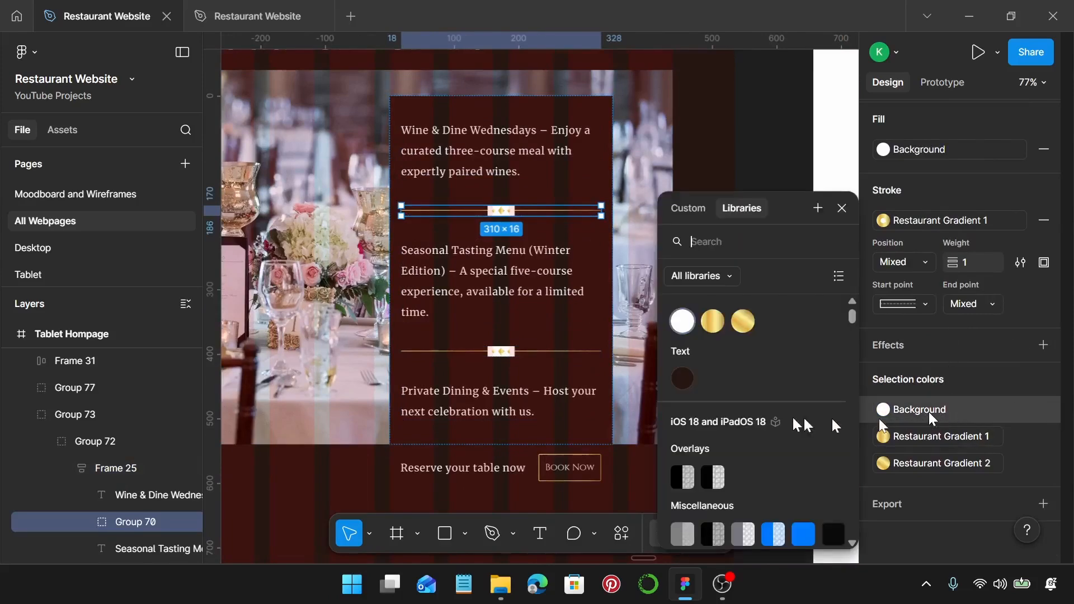
click(682, 378)
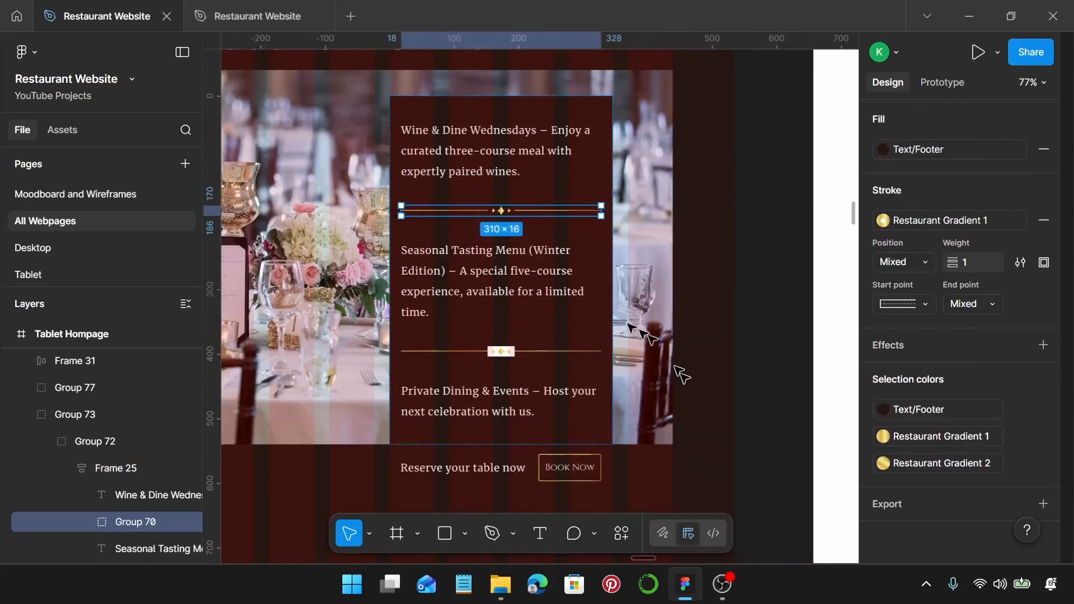
Step: Change the Background colour of the divider ornament above the Private Dining & Events text to Text/Footer
click(525, 361)
click(529, 355)
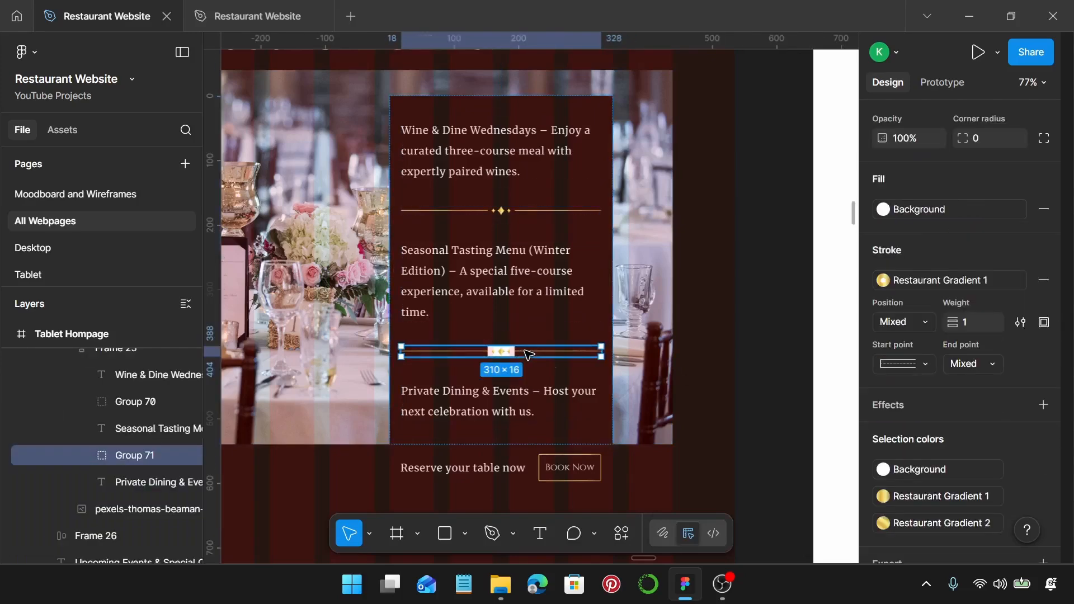
scroll(949, 428, down, 2)
click(947, 417)
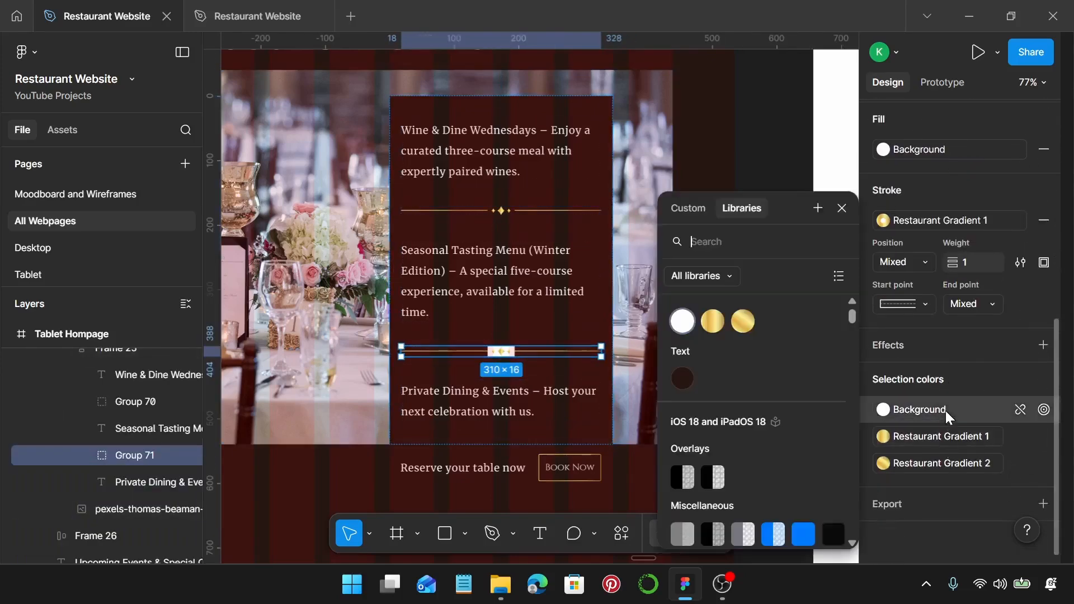
click(684, 377)
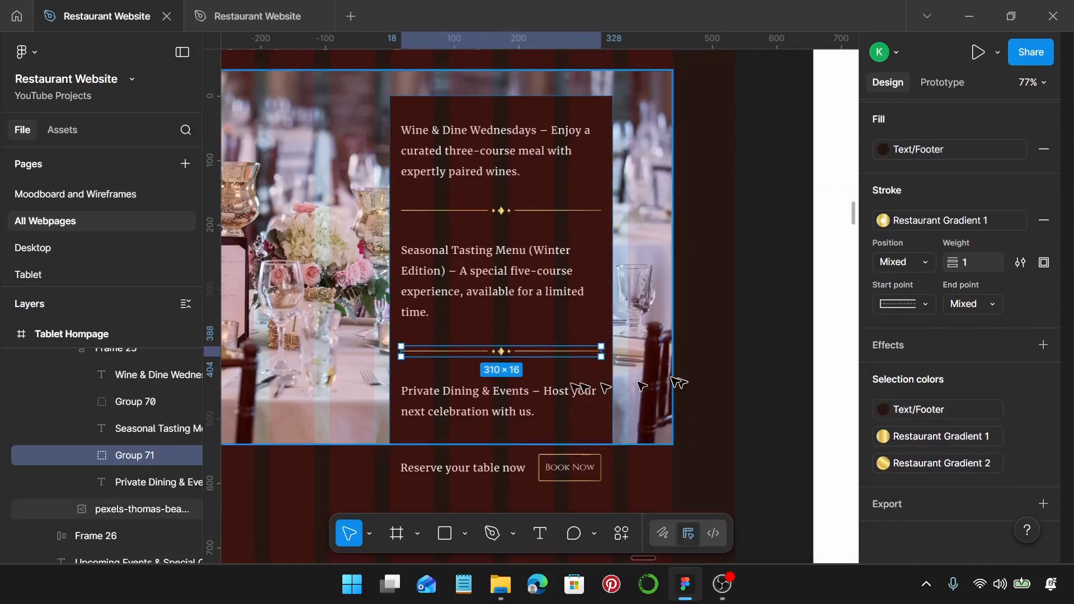
Step: Set the fill of the white footer rectangle at the end of the Tablet Hompage to the Text/Footer style
scroll(550, 391, down, 4)
scroll(547, 389, down, 5)
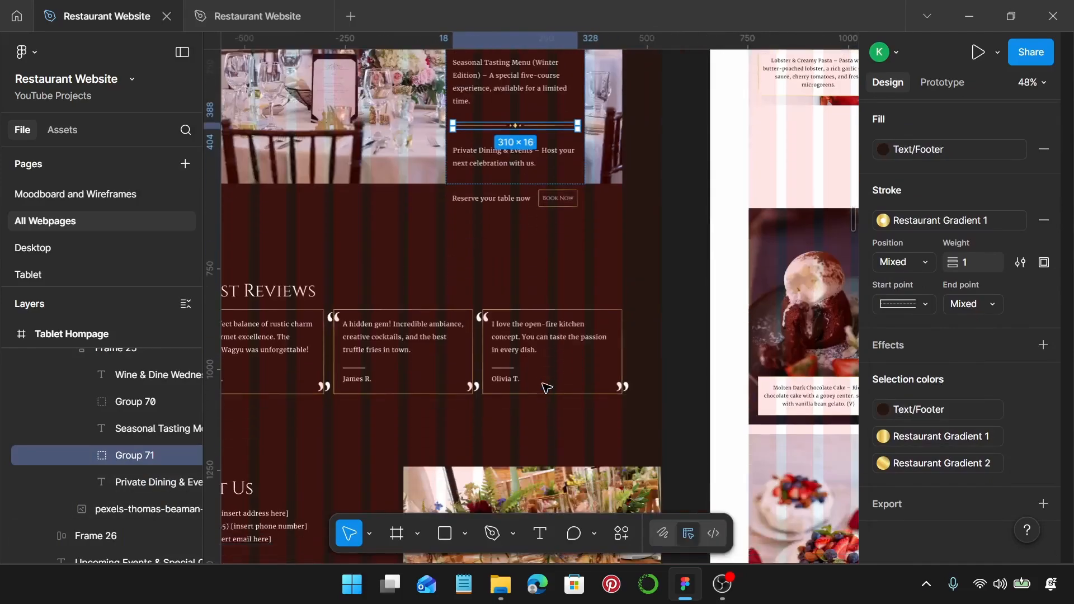
scroll(547, 381, down, 3)
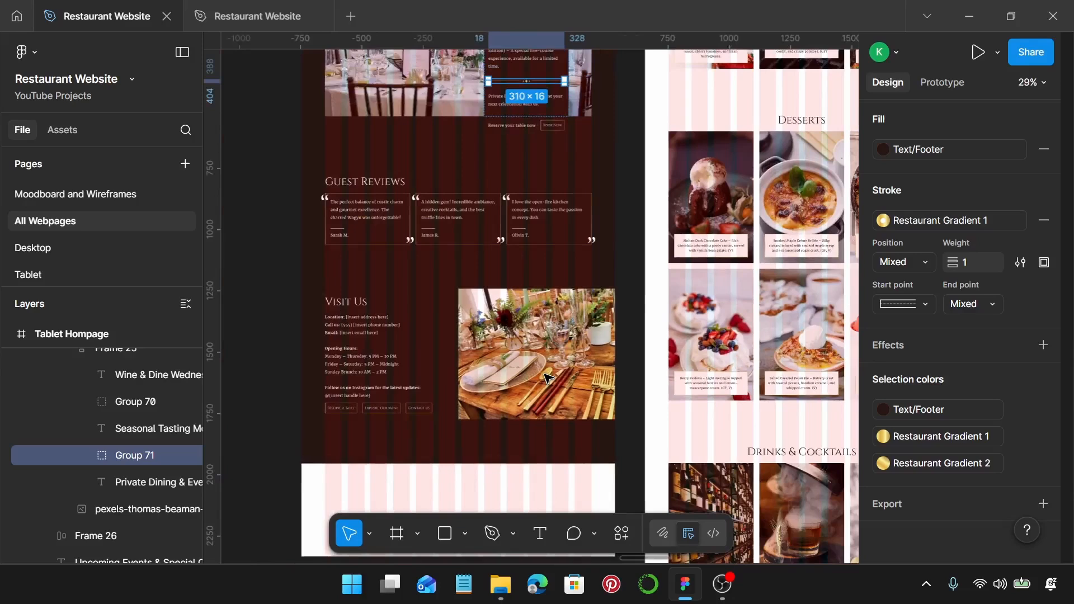
scroll(547, 379, down, 2)
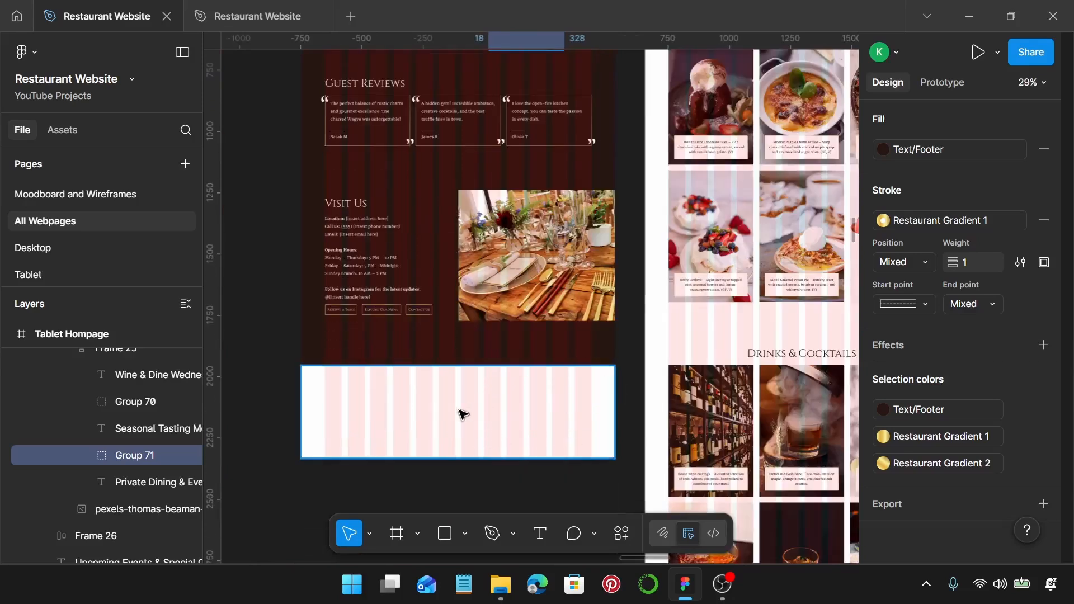
scroll(464, 414, down, 2)
scroll(442, 352, up, 3)
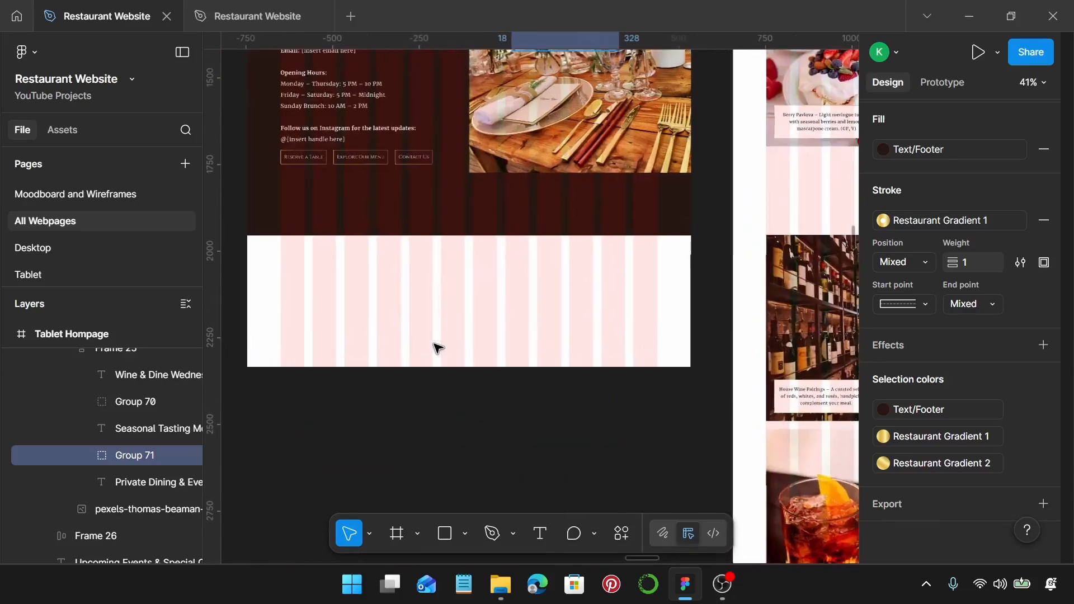
scroll(526, 336, left, 1)
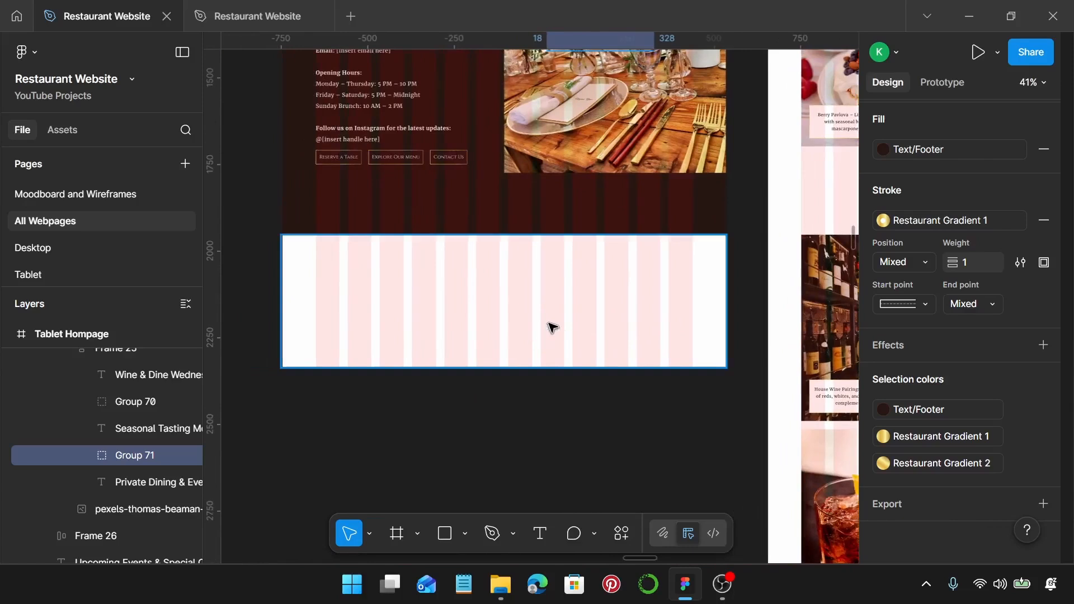
click(720, 358)
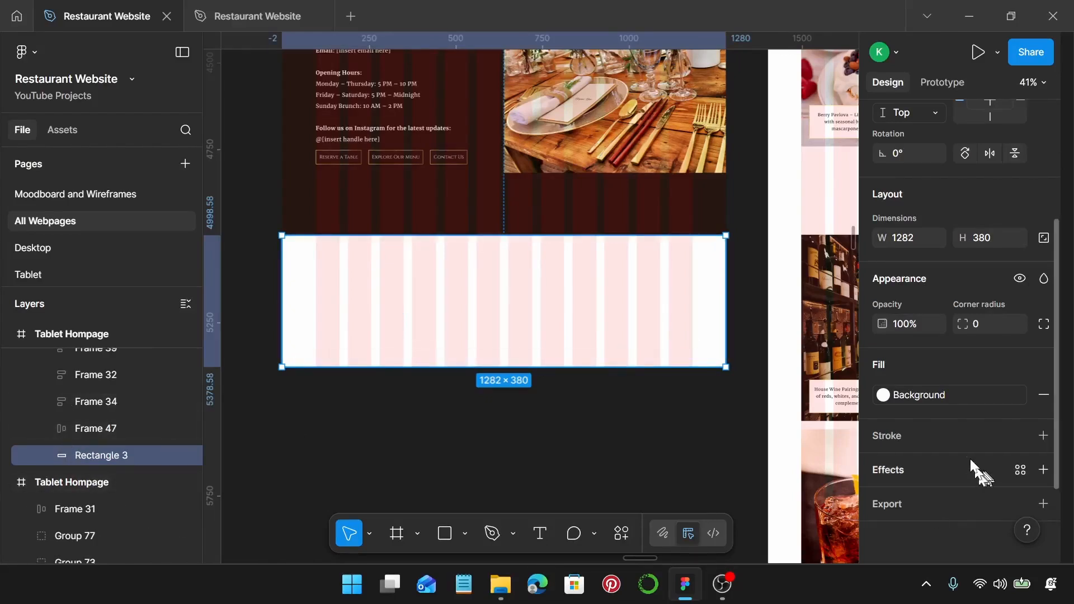
click(941, 393)
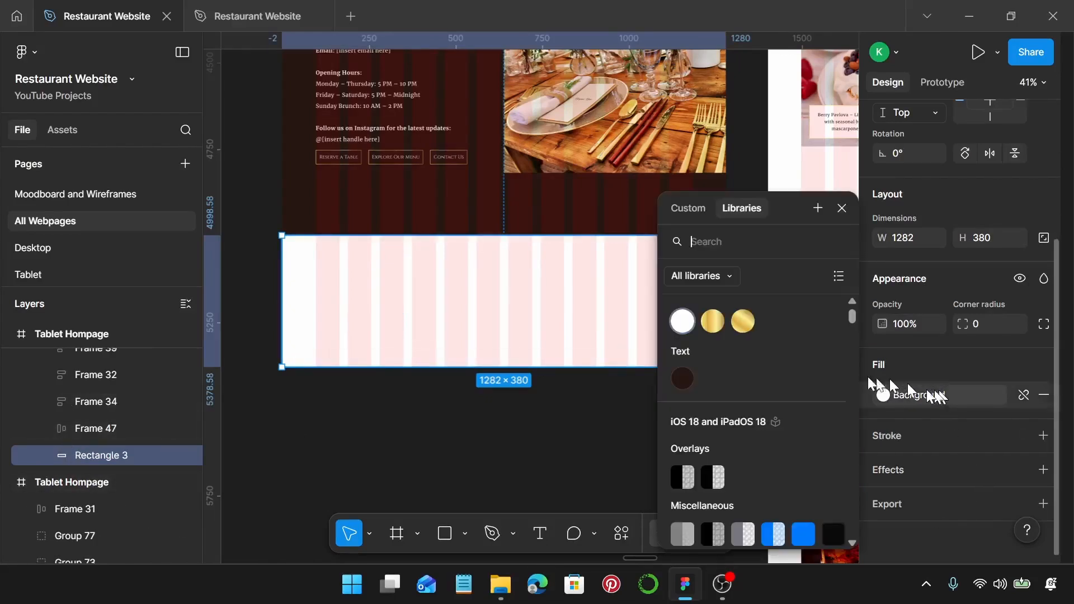
click(681, 380)
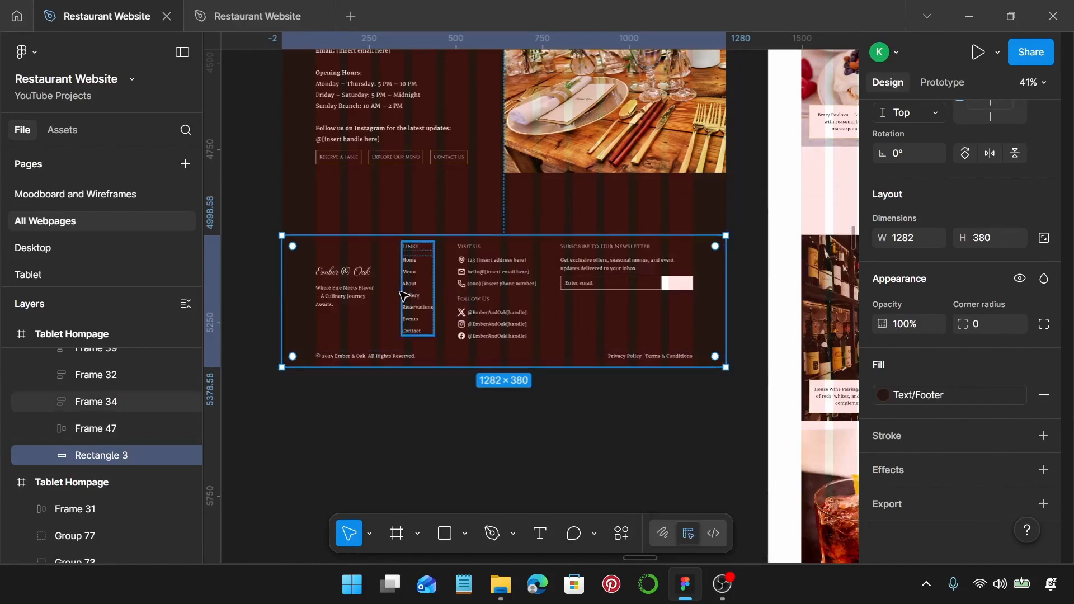
Step: Add a top-only stroke in the Restaurant Gradient 1 style to the Tablet Hompage's footer rectangle
click(1044, 436)
scroll(1038, 442, down, 3)
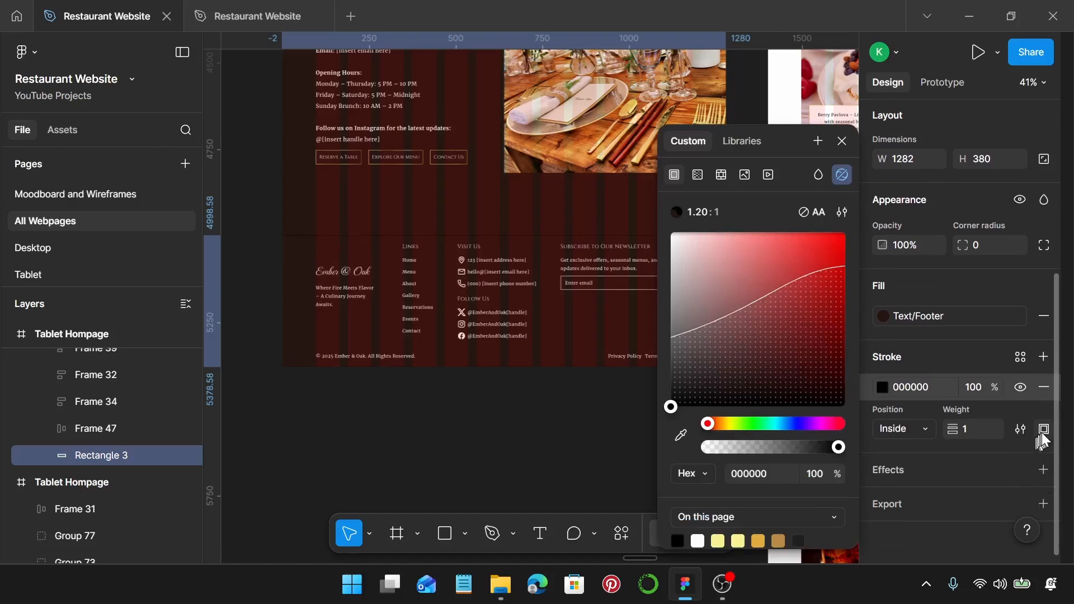
click(1044, 429)
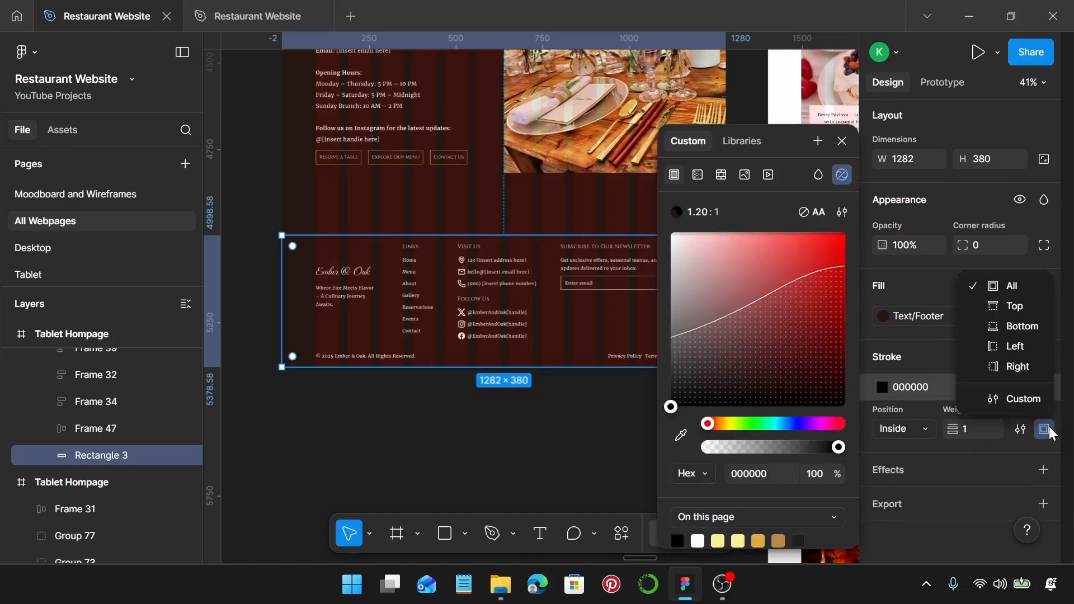
click(1018, 308)
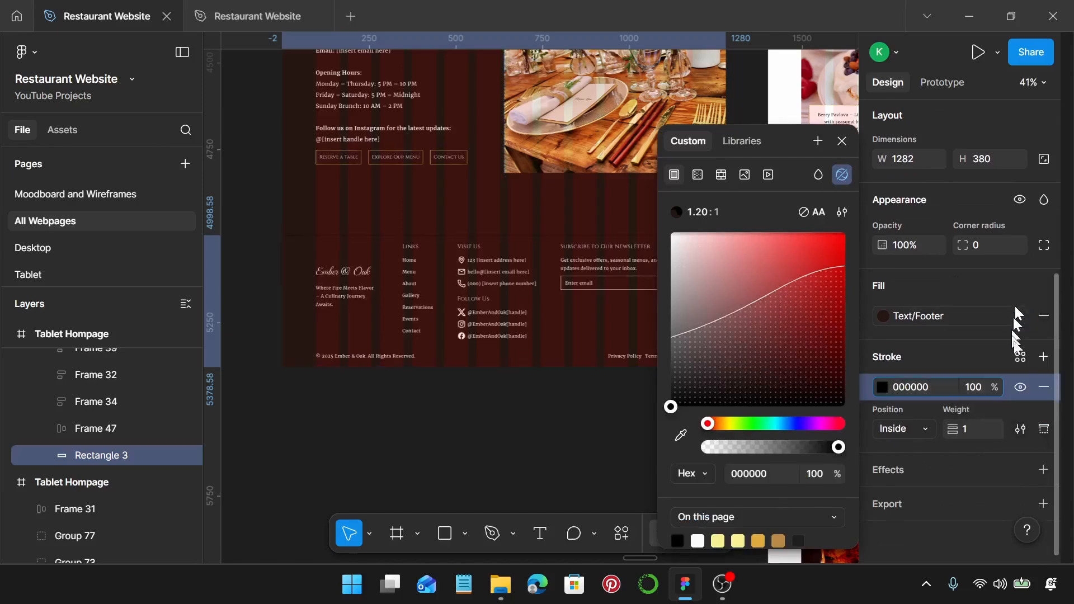
click(1021, 359)
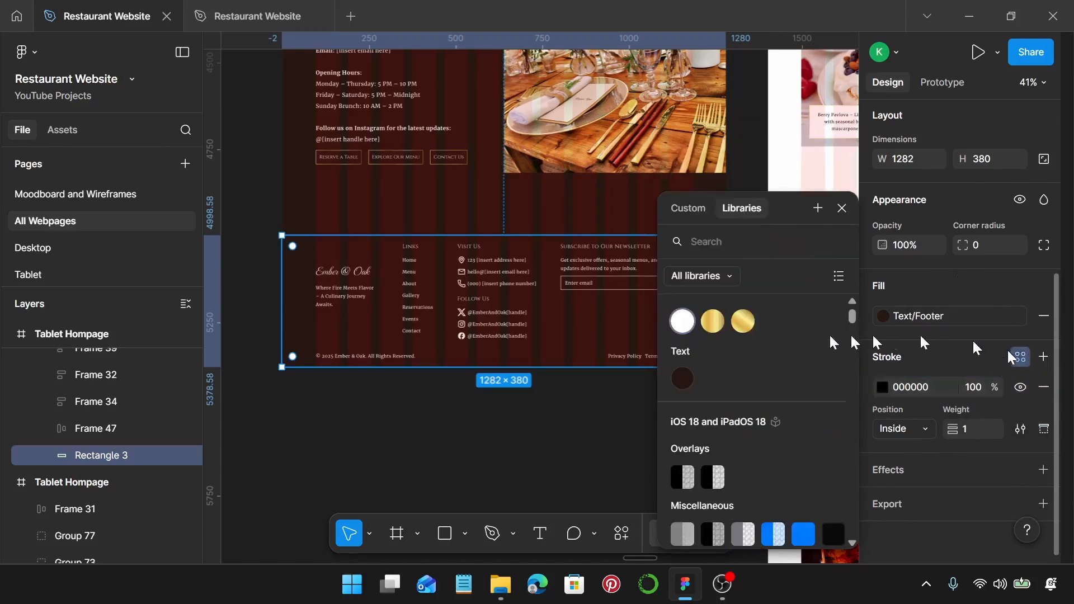
click(711, 323)
Step: Set the fill of the Subscribe button's text in the Tablet Hompage footer to Text/Footer and deselect it
scroll(683, 285, up, 5)
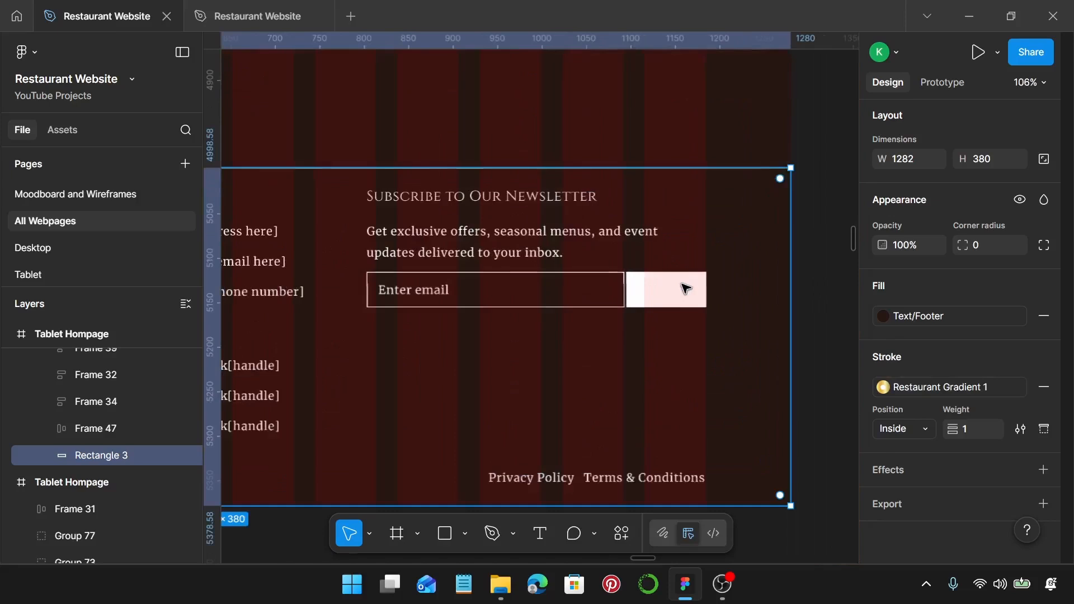
click(683, 291)
double_click(682, 292)
double_click(679, 295)
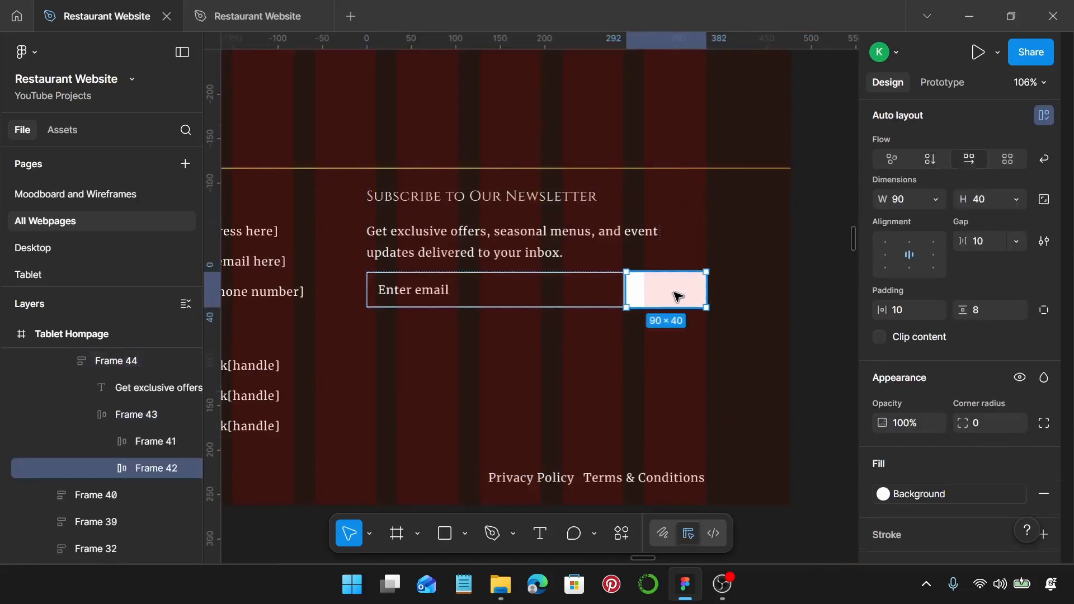
double_click(677, 297)
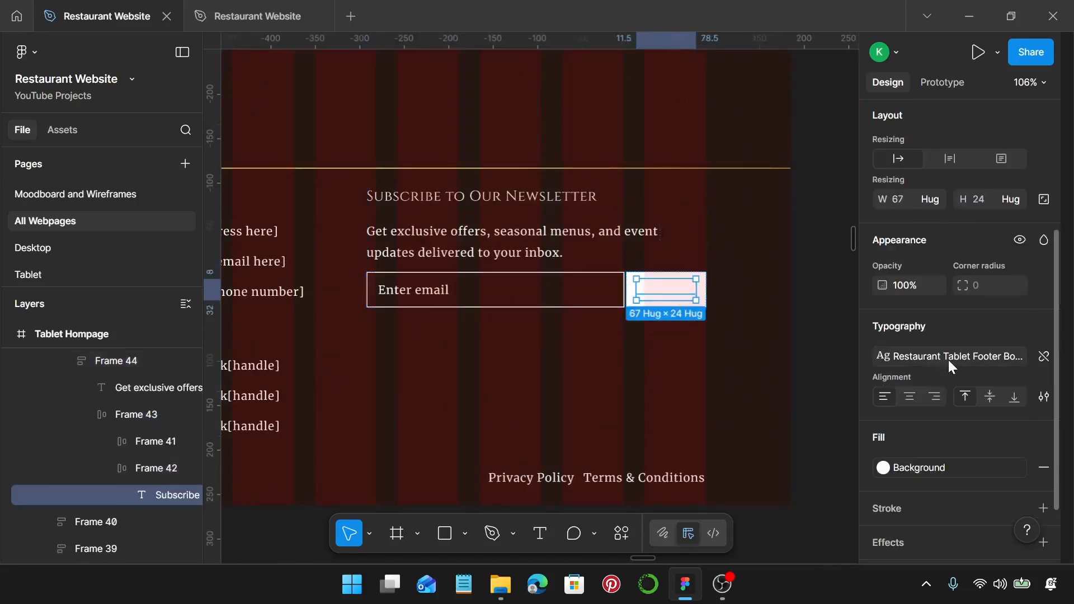
scroll(918, 425, down, 2)
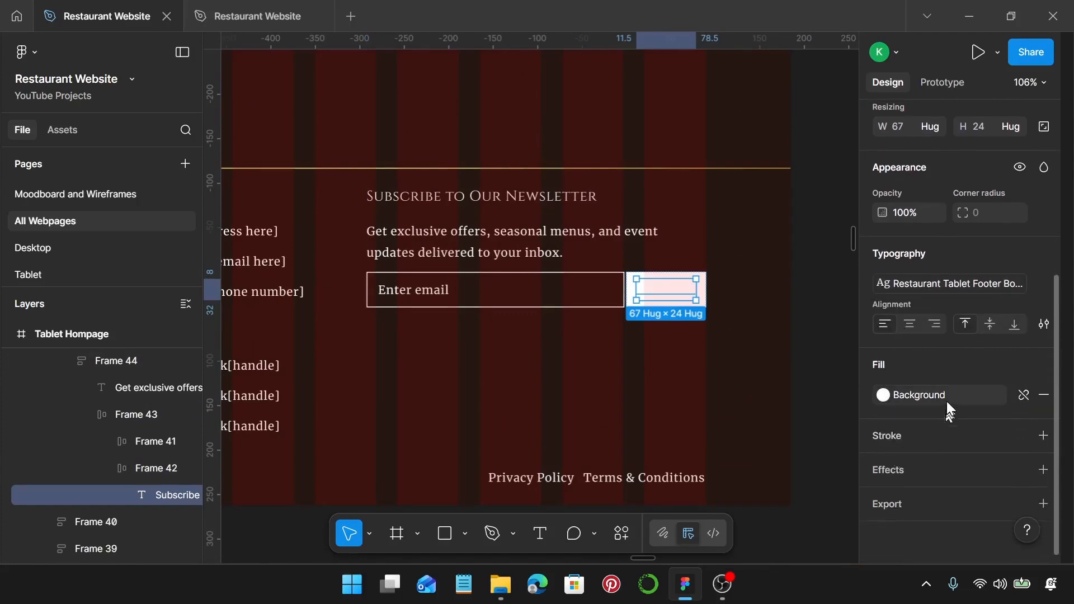
click(947, 399)
click(684, 381)
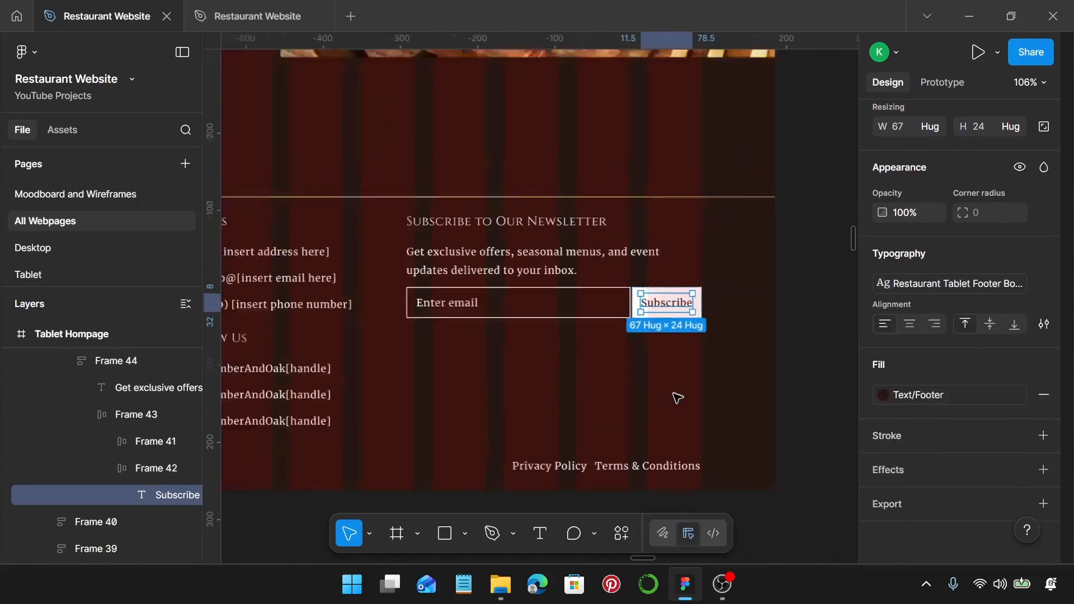
scroll(678, 398, down, 5)
key(Escape)
Step: Change the Tablet Menu copy's Text/Footer selection colour to Background
scroll(679, 334, right, 3)
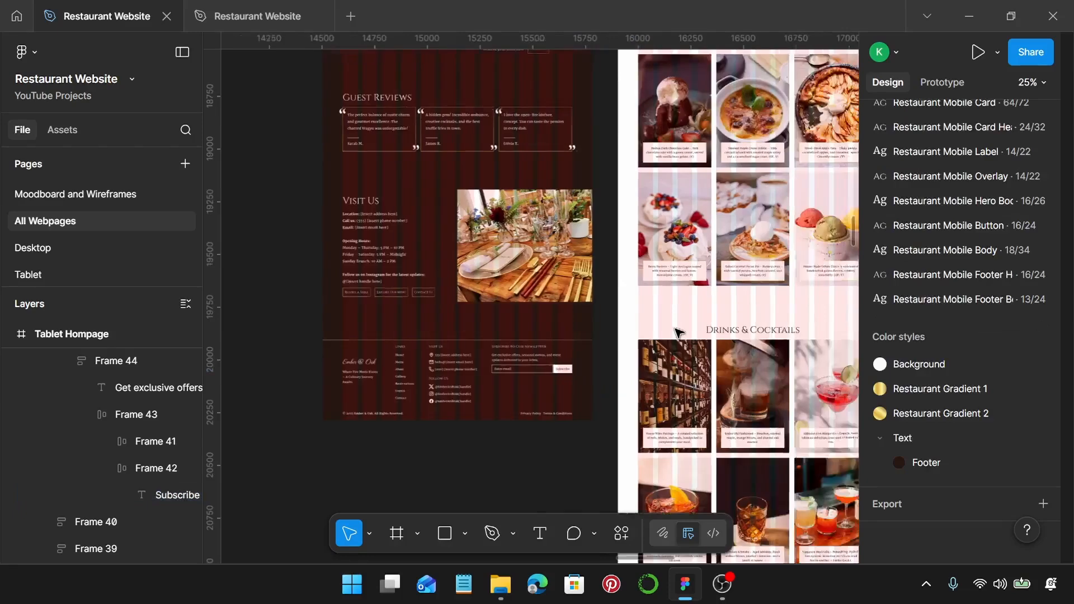
scroll(679, 334, up, 15)
scroll(679, 333, right, 2)
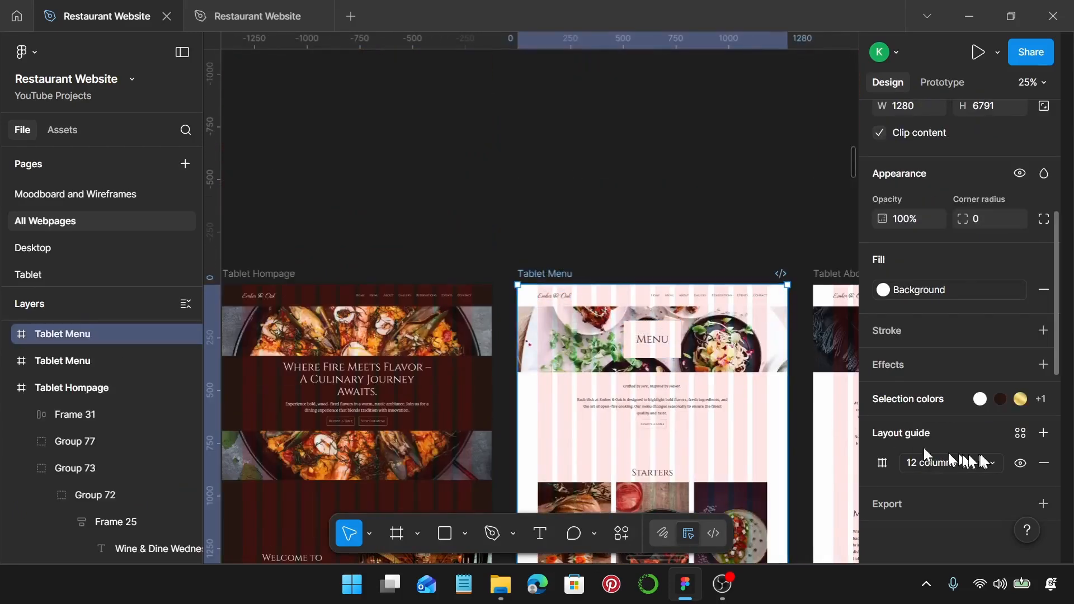
click(905, 394)
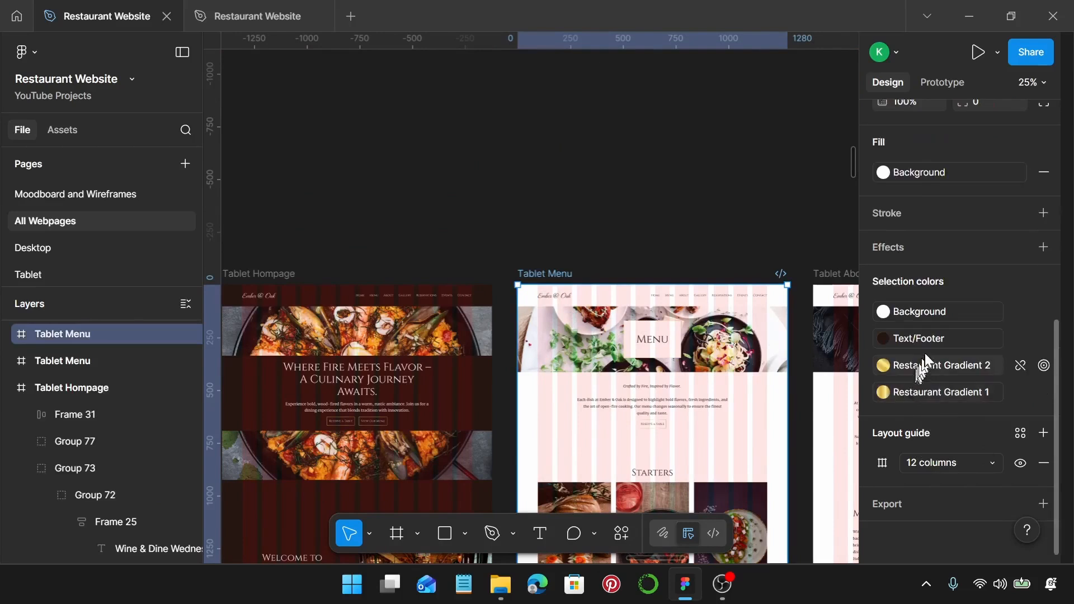
click(937, 338)
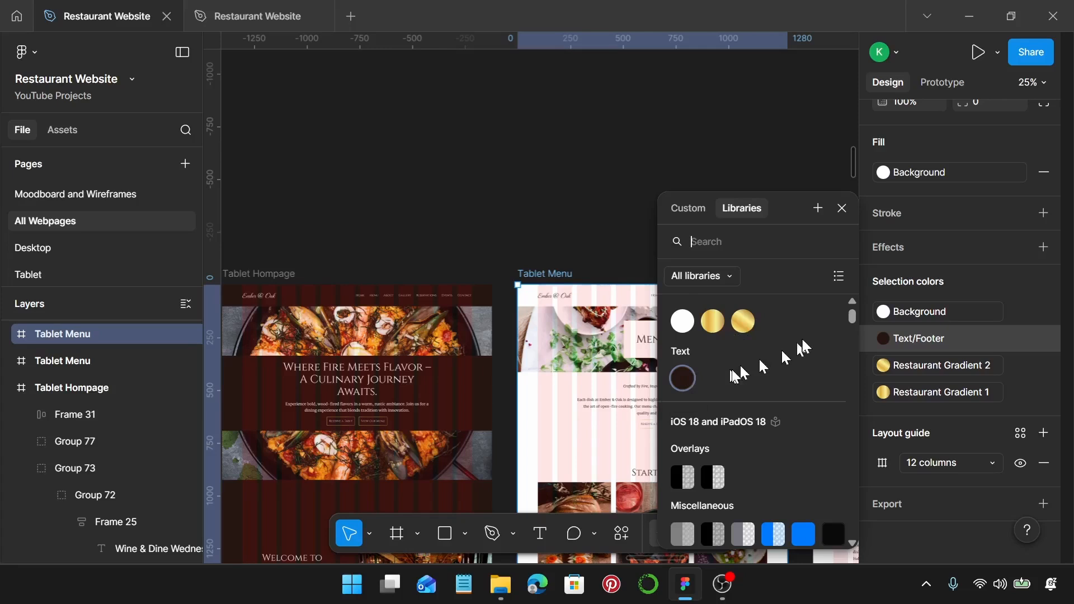
click(679, 330)
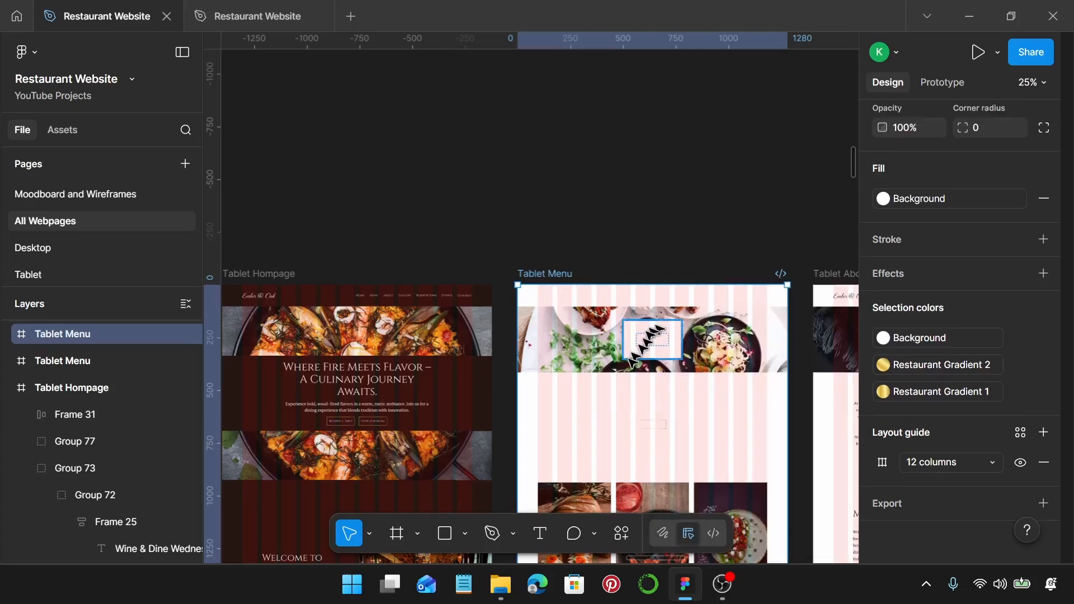
Step: Set the fill of the copied Tablet Menu page frame to the Text/Footer style
scroll(935, 272, up, 3)
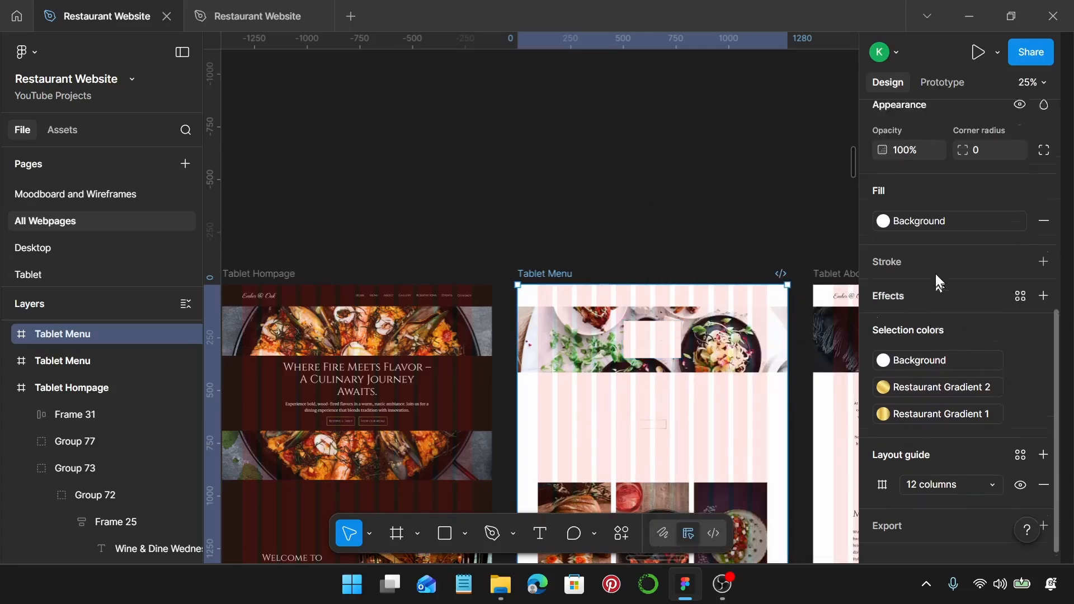
click(920, 373)
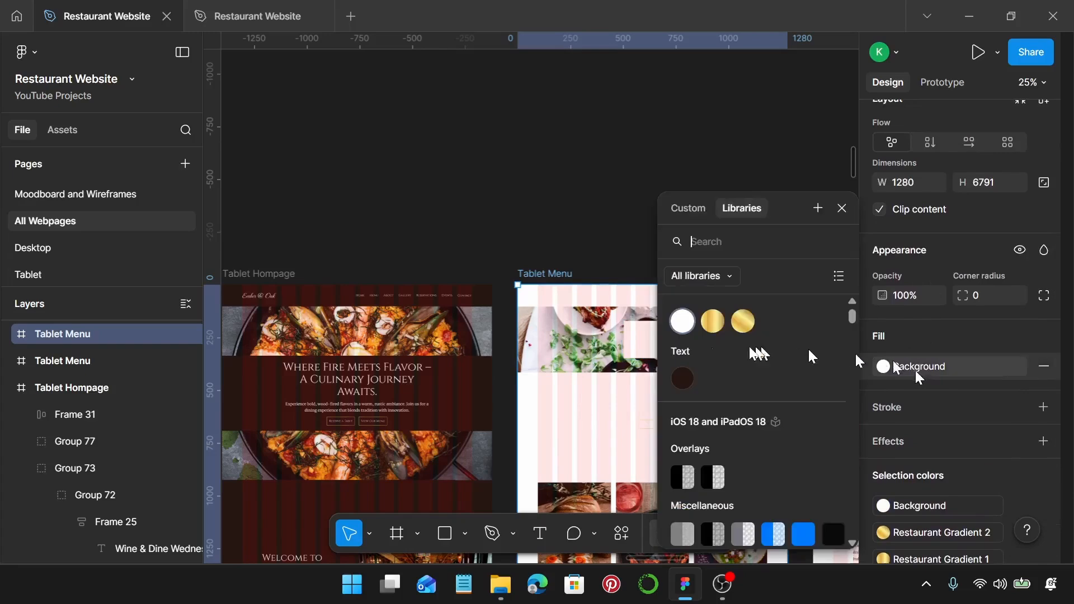
click(683, 379)
Step: Set the fill of the white title box over the Tablet Menu hero image to Text/Footer
scroll(682, 380, up, 5)
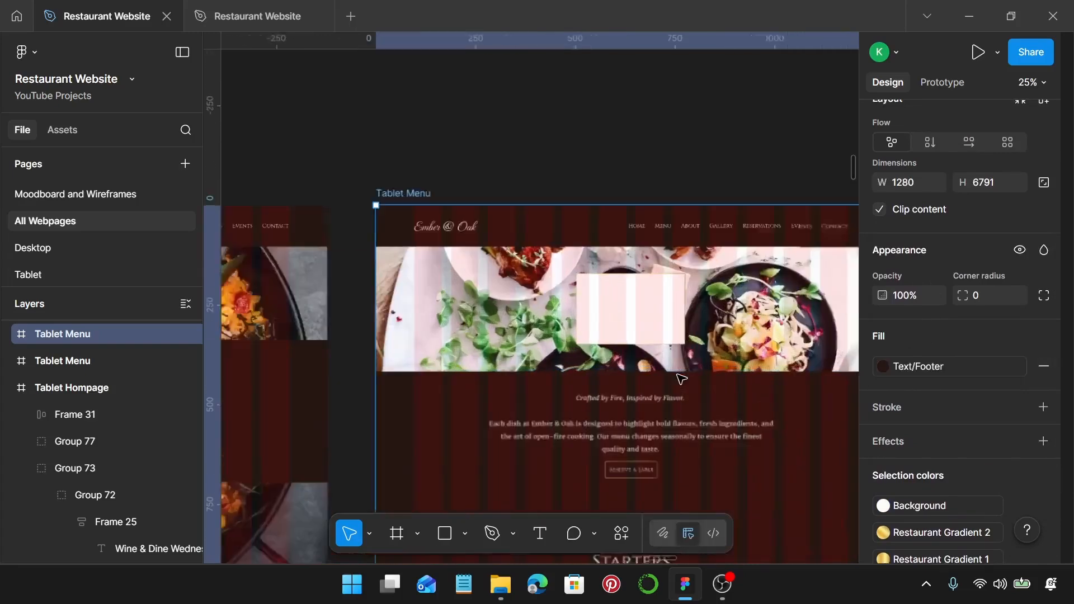
click(635, 288)
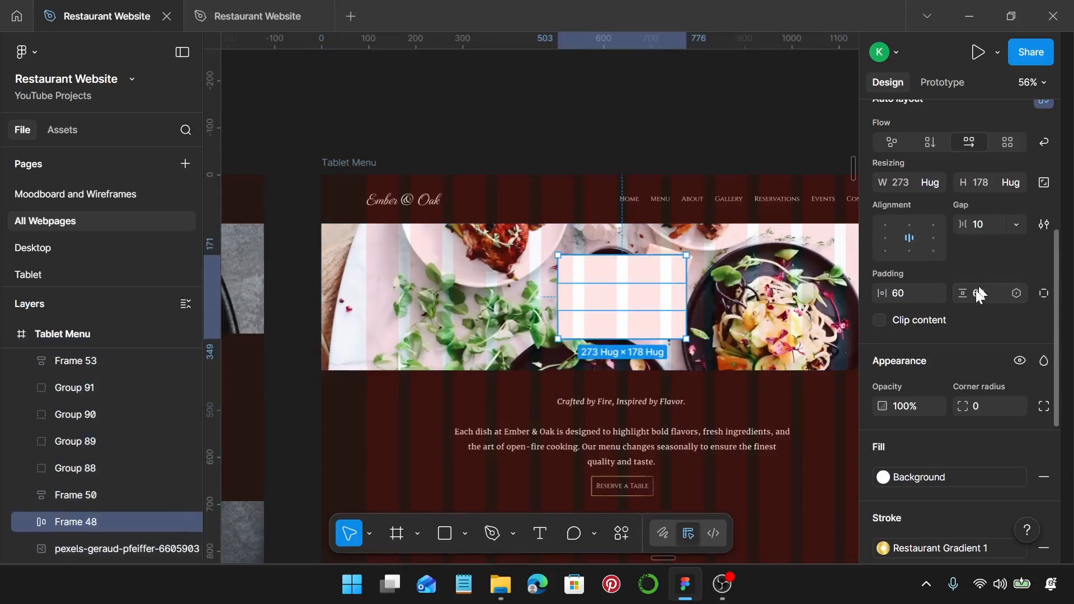
scroll(952, 390, up, 2)
scroll(954, 395, down, 3)
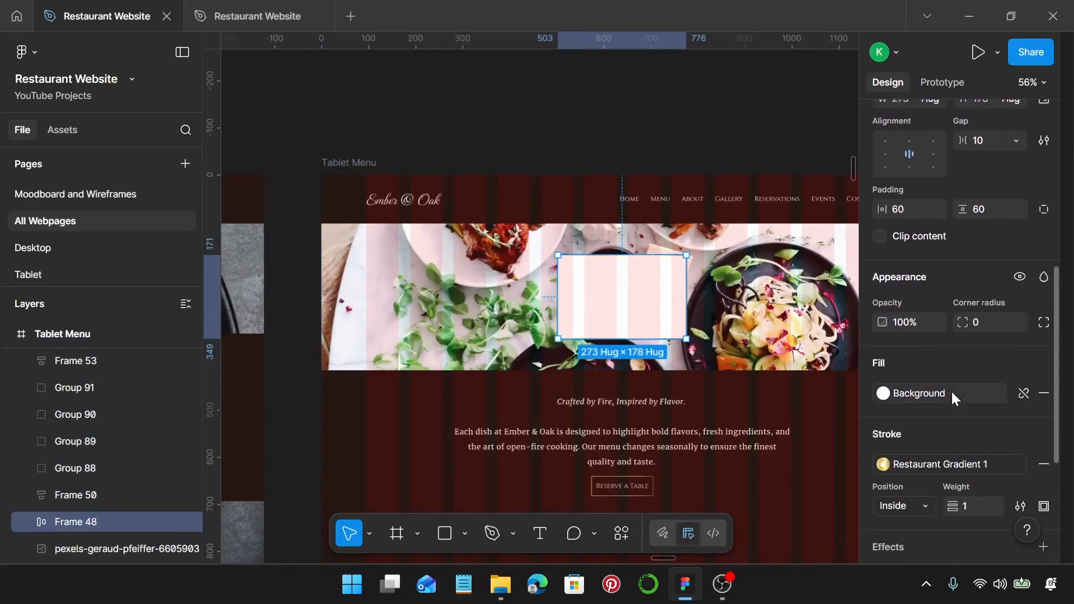
click(951, 393)
click(687, 380)
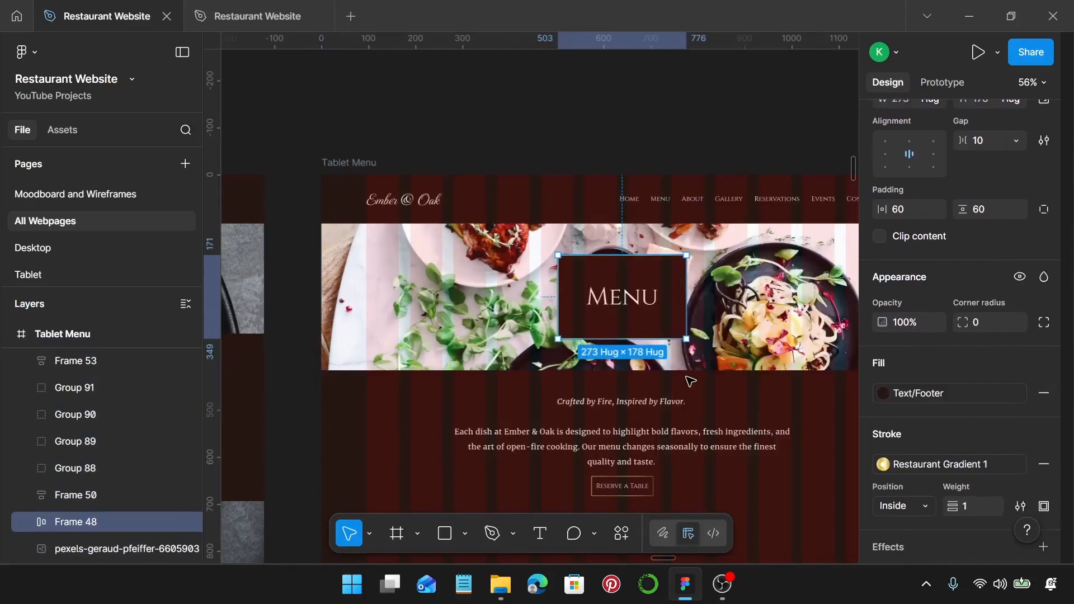
Step: Set the fill of the three caption boxes in the first row of Starters cards to Text/Footer
scroll(688, 381, down, 3)
scroll(689, 381, down, 5)
click(663, 344)
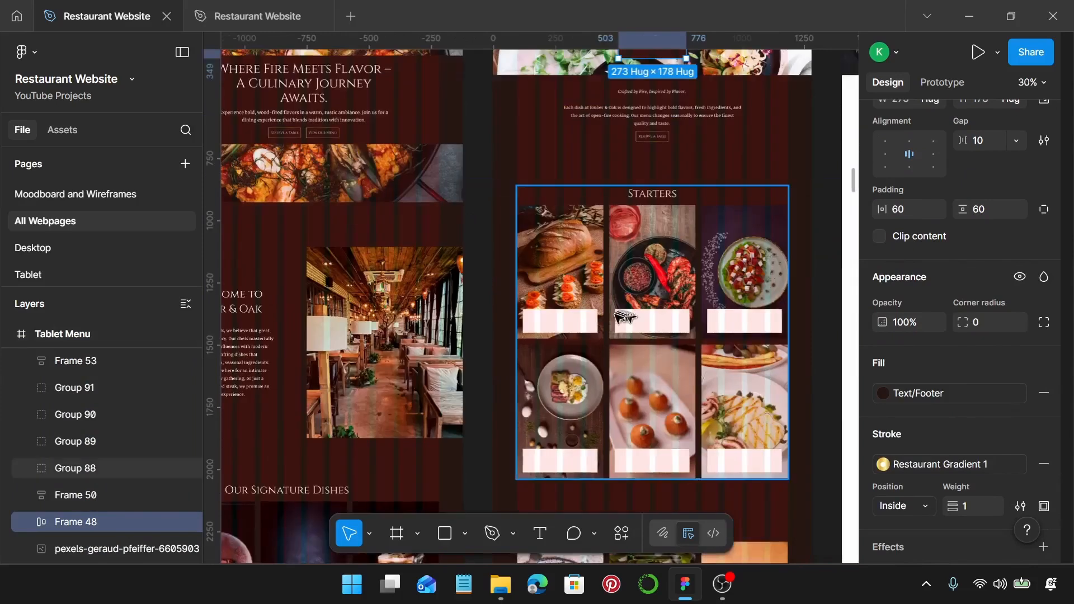
scroll(557, 326, up, 3)
double_click(557, 326)
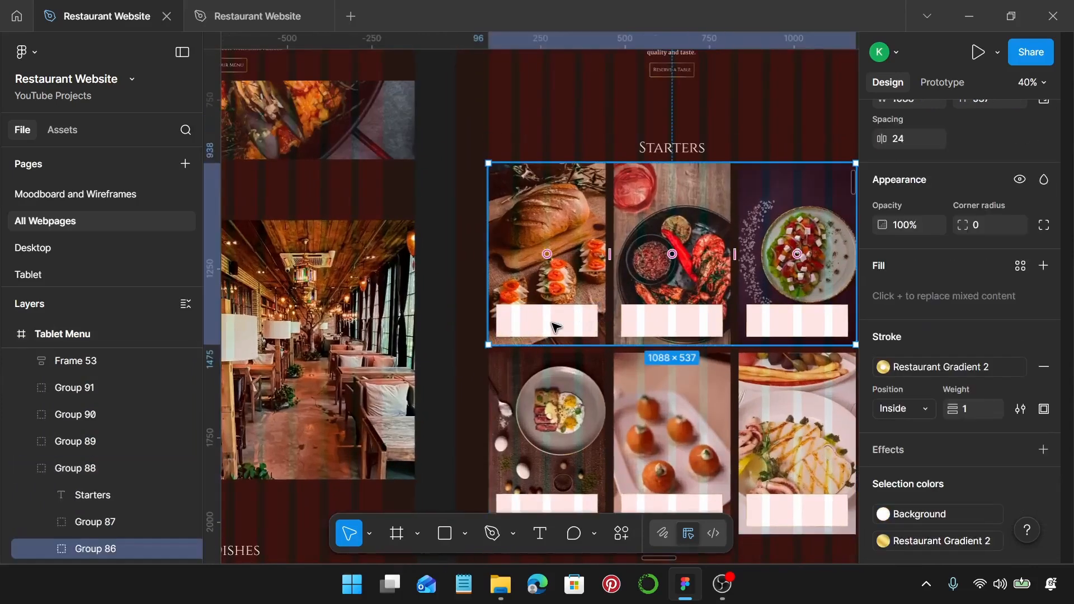
double_click(556, 326)
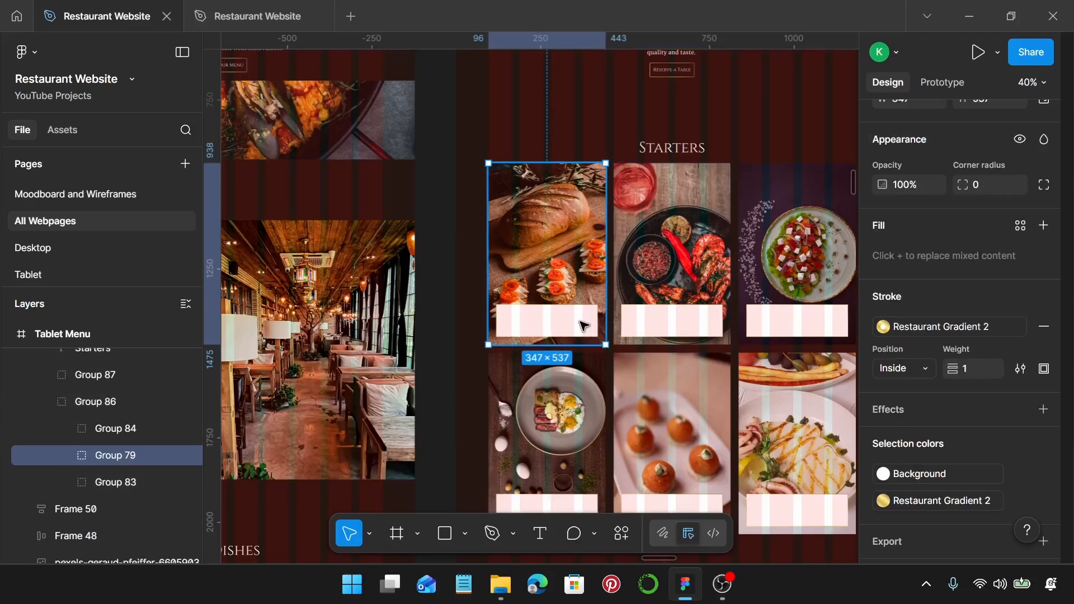
double_click(584, 326)
shift+click(663, 324)
shift+double_click(662, 324)
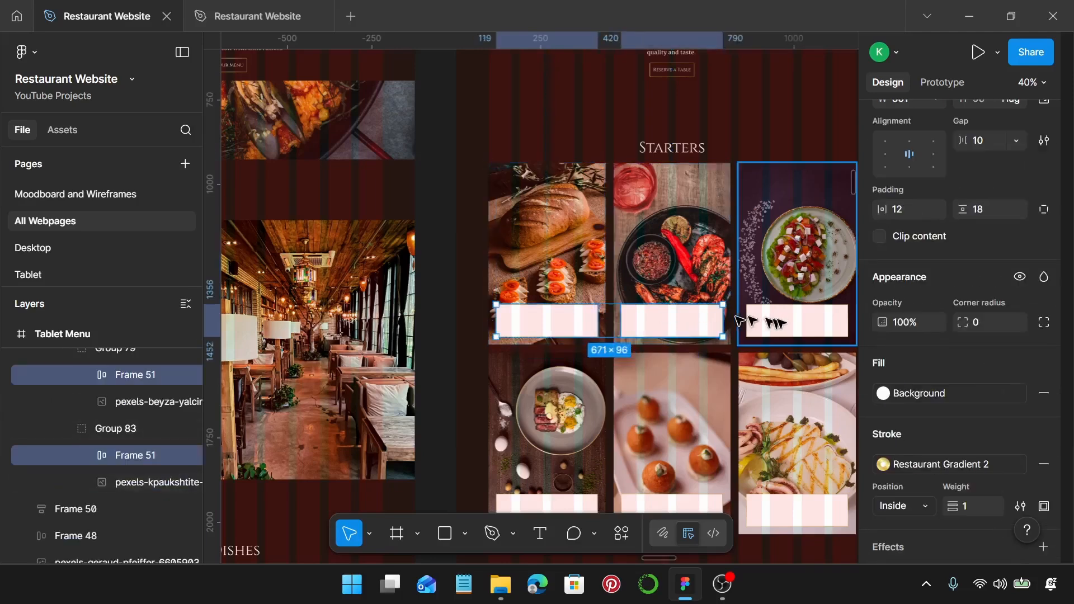
shift+click(791, 325)
shift+double_click(798, 324)
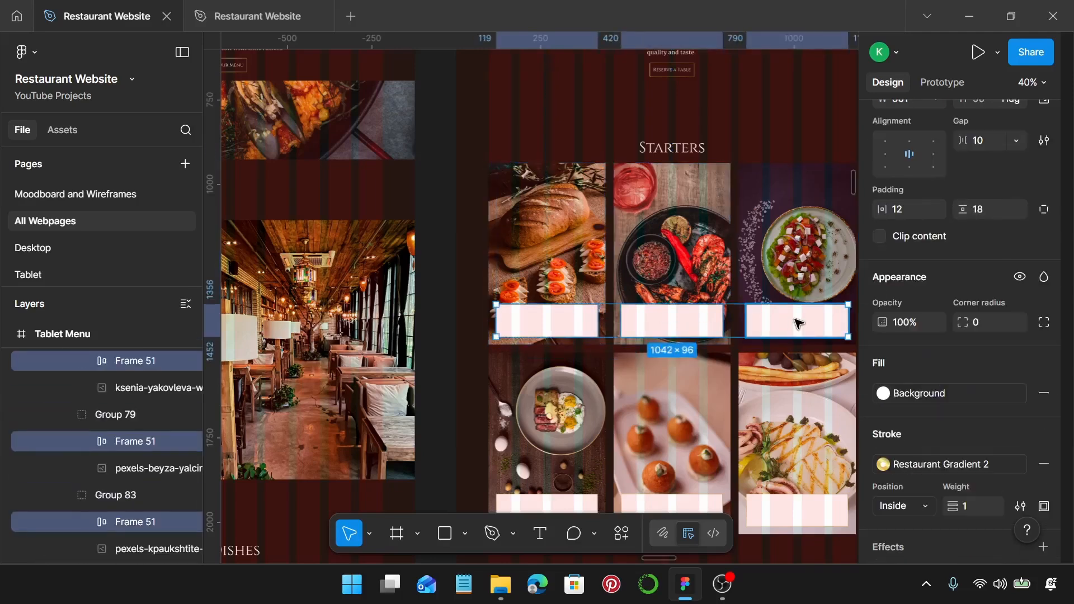
click(960, 394)
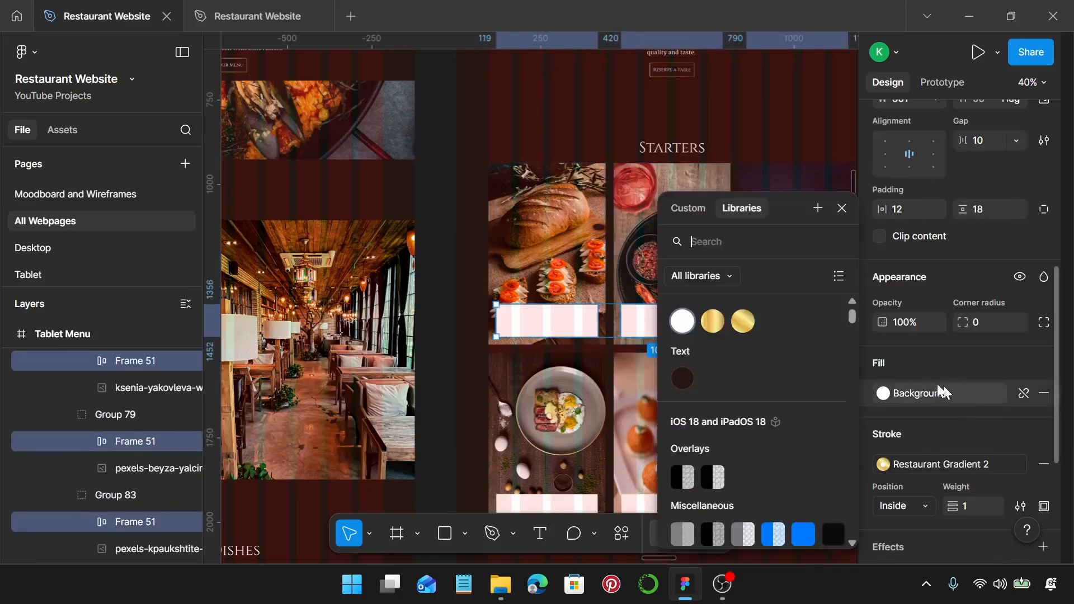
click(691, 389)
Step: Set the fill of the three caption boxes in the second row of Starters cards to Text/Footer
scroll(639, 329, down, 4)
click(577, 313)
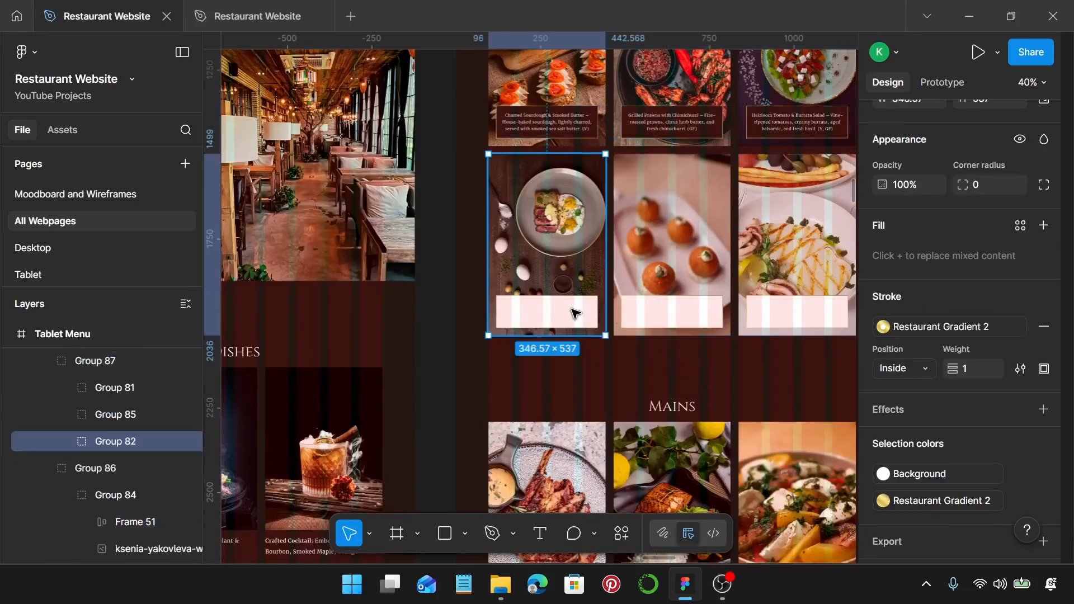
click(575, 314)
shift+click(714, 313)
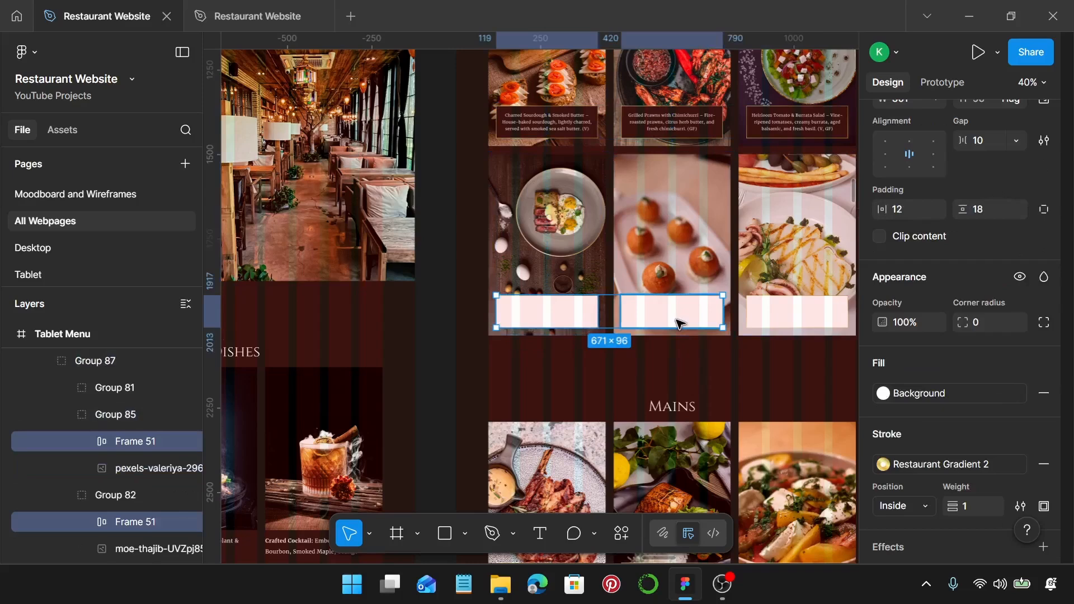
shift+click(791, 309)
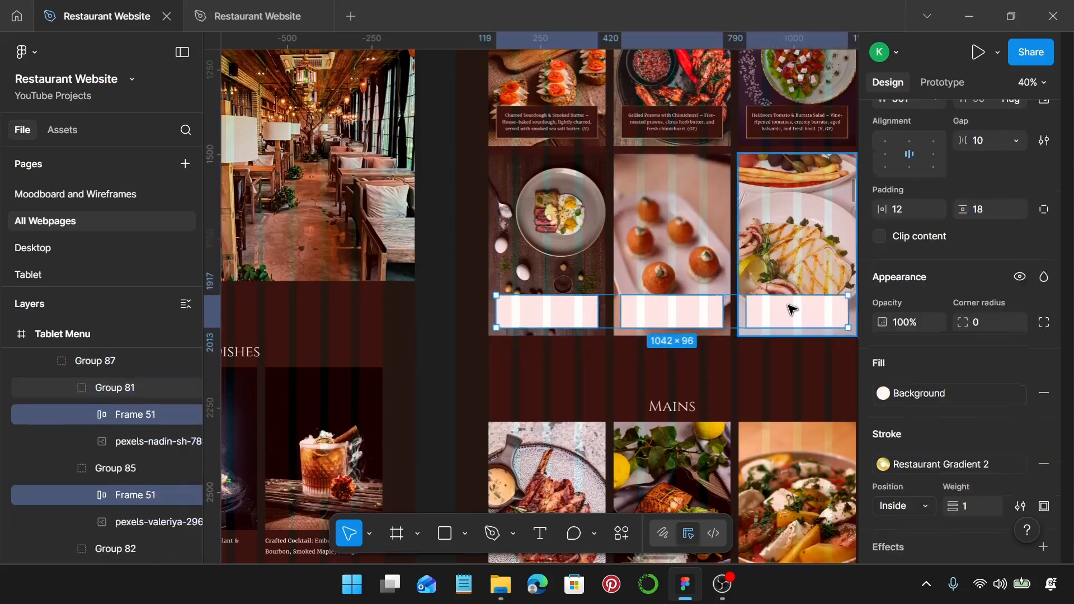
click(920, 392)
click(698, 376)
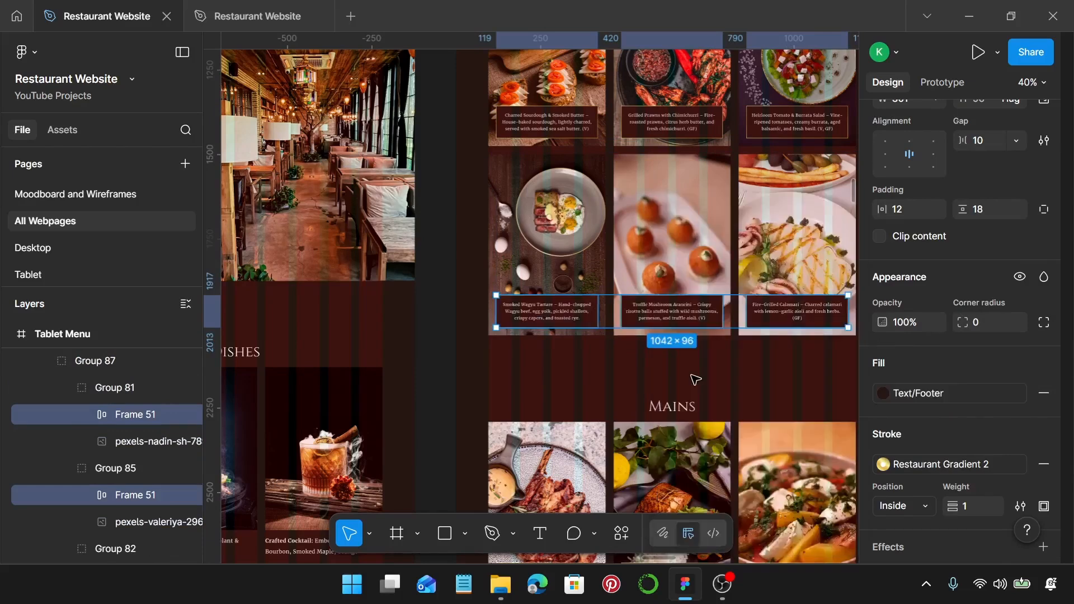
Step: Set the fill of the three caption boxes in the first row of Mains cards to Text/Footer
scroll(695, 380, down, 5)
click(572, 293)
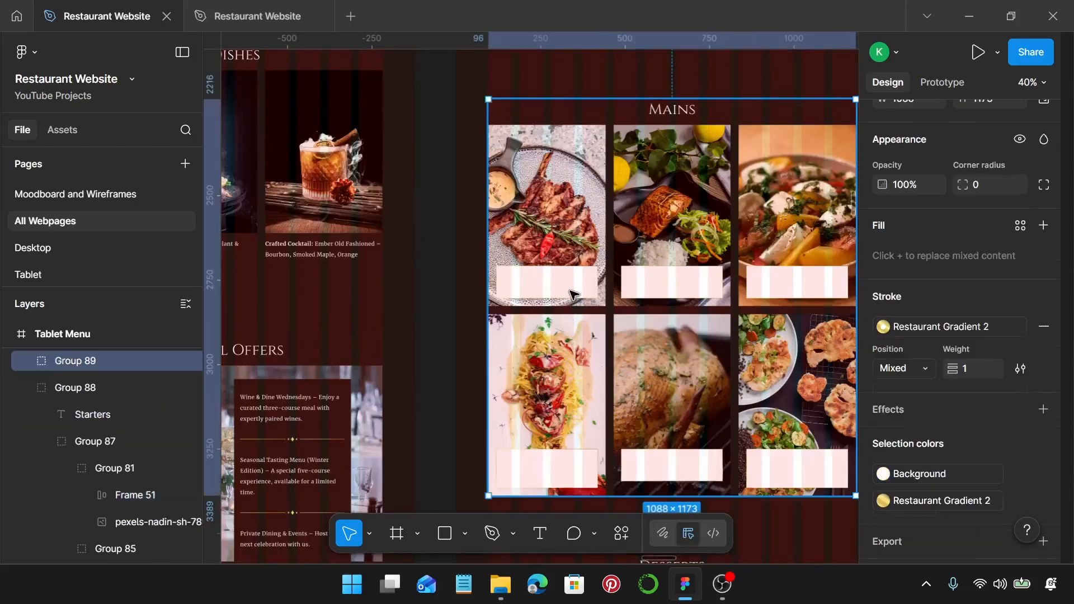
double_click(572, 294)
double_click(572, 293)
double_click(571, 294)
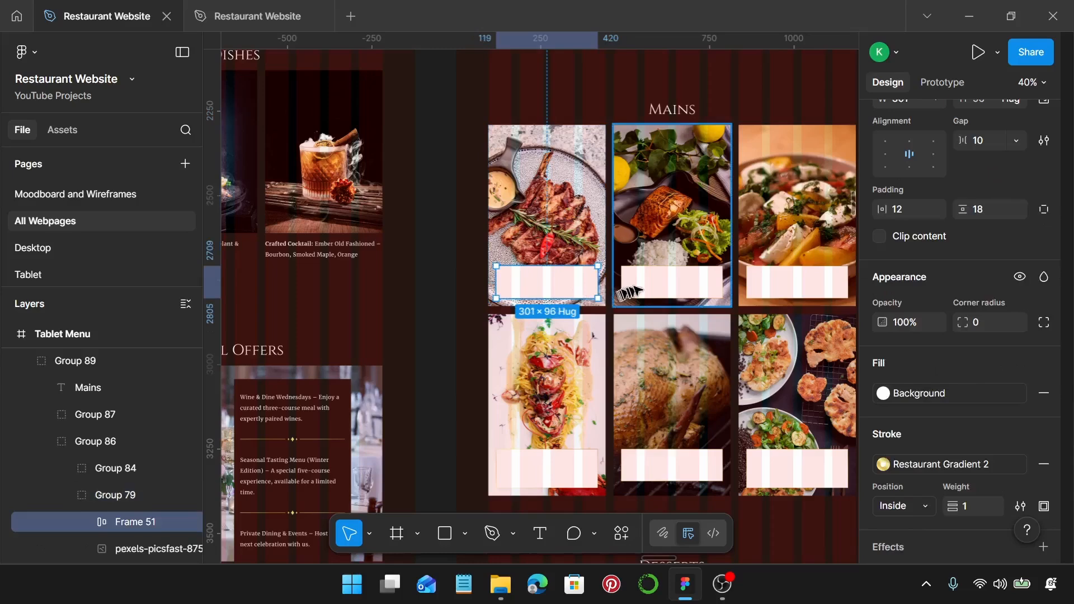
shift+click(653, 286)
shift+click(799, 293)
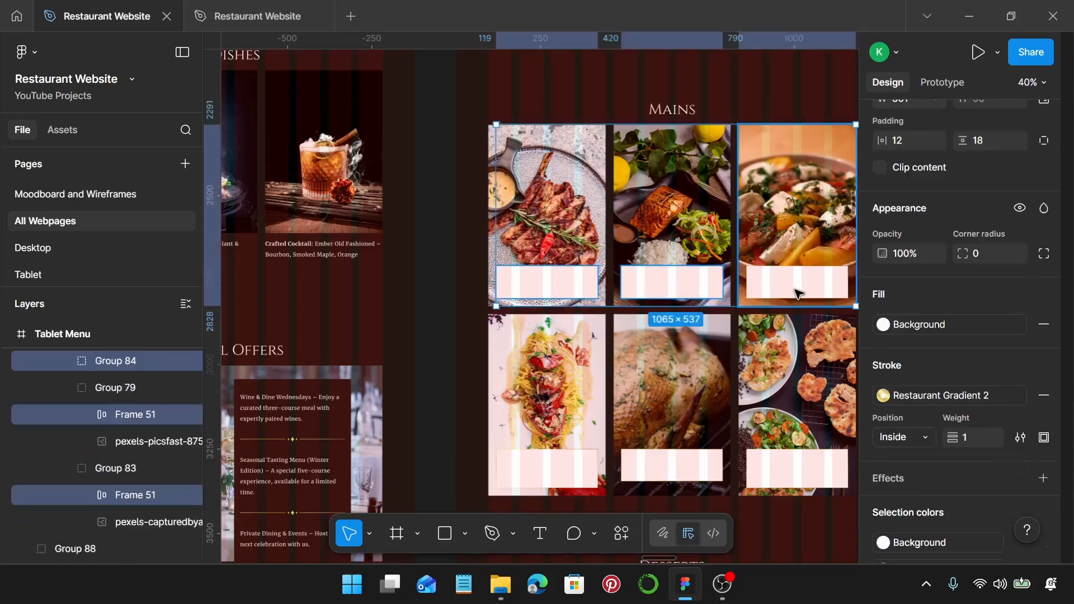
click(948, 402)
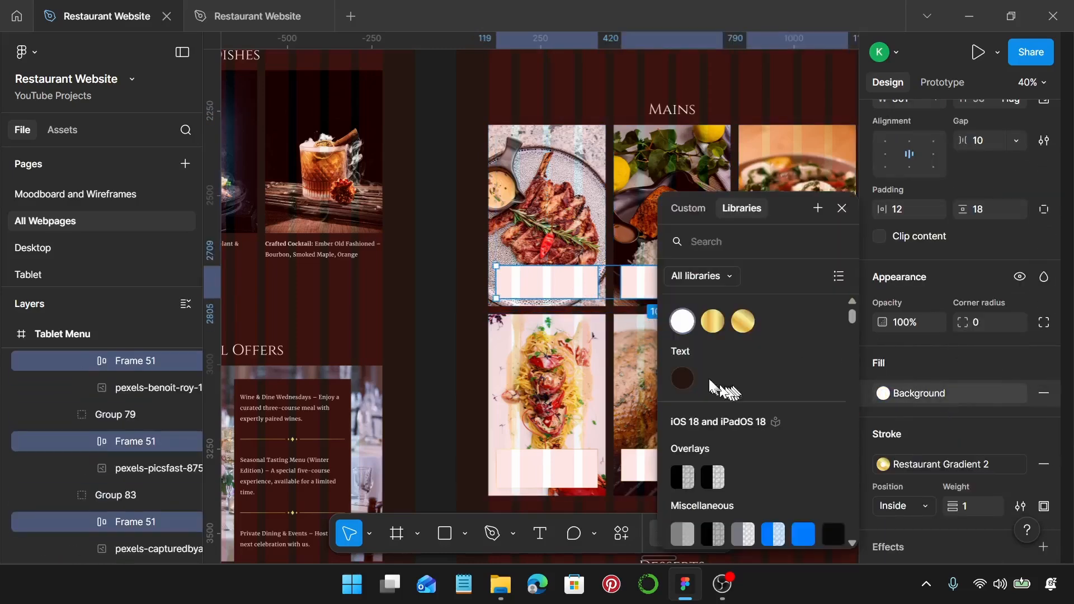
click(689, 383)
Step: Set the fill of the three caption boxes in the second row of Mains cards to Text/Footer
scroll(559, 425, down, 2)
click(561, 425)
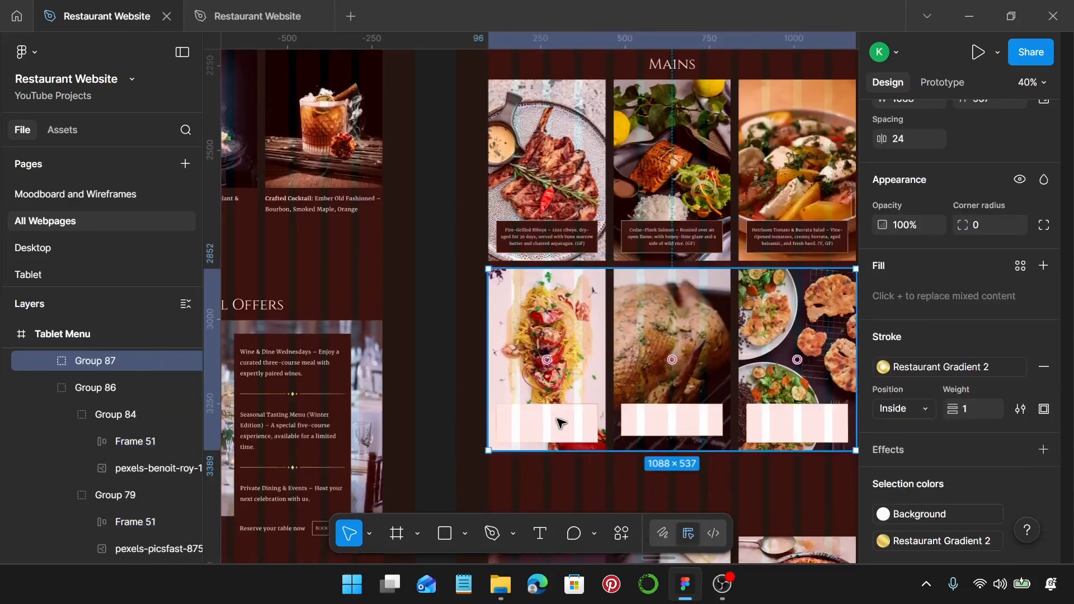
click(561, 424)
double_click(561, 424)
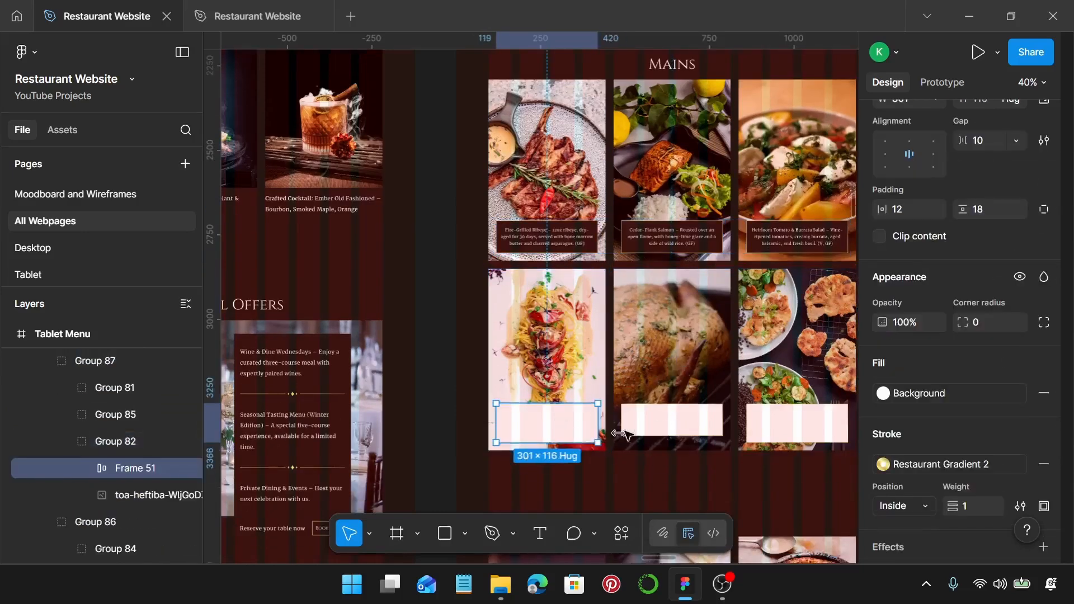
shift+click(684, 418)
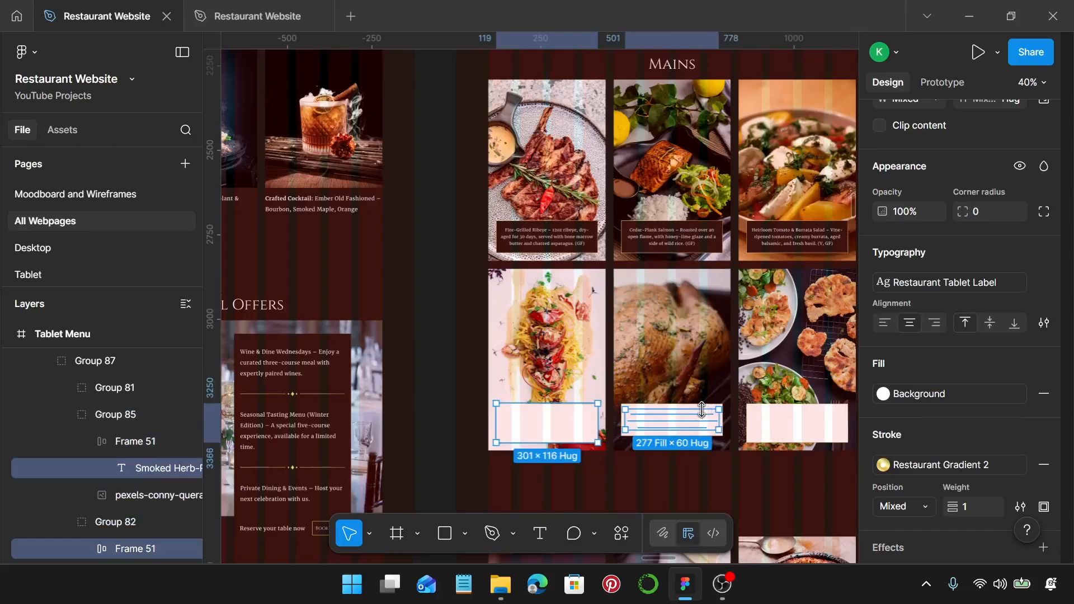
scroll(684, 399, up, 5)
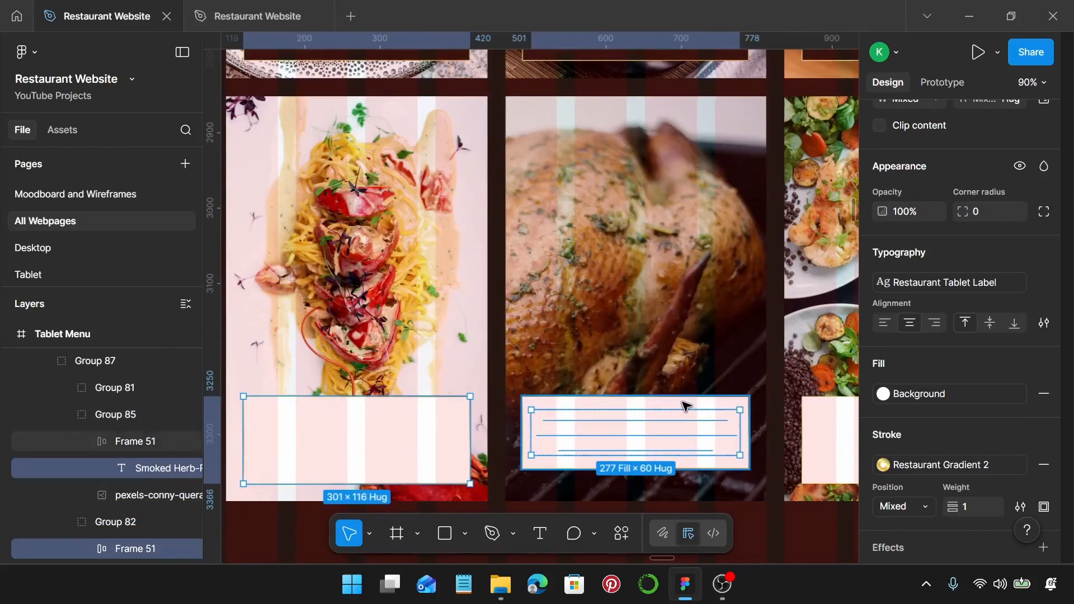
shift+click(683, 403)
scroll(683, 404, right, 5)
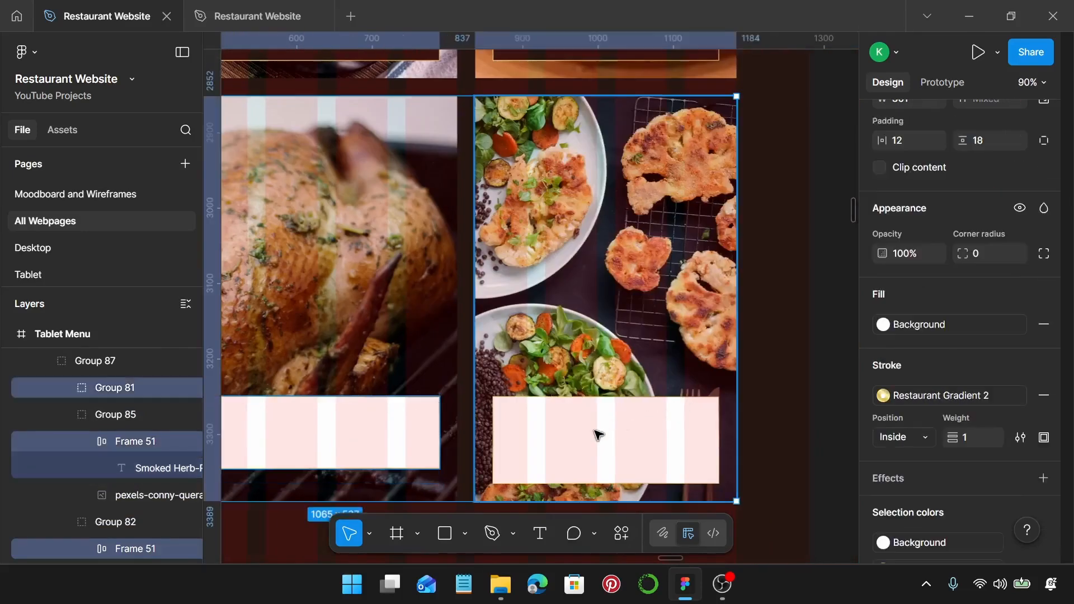
shift+click(598, 434)
click(932, 395)
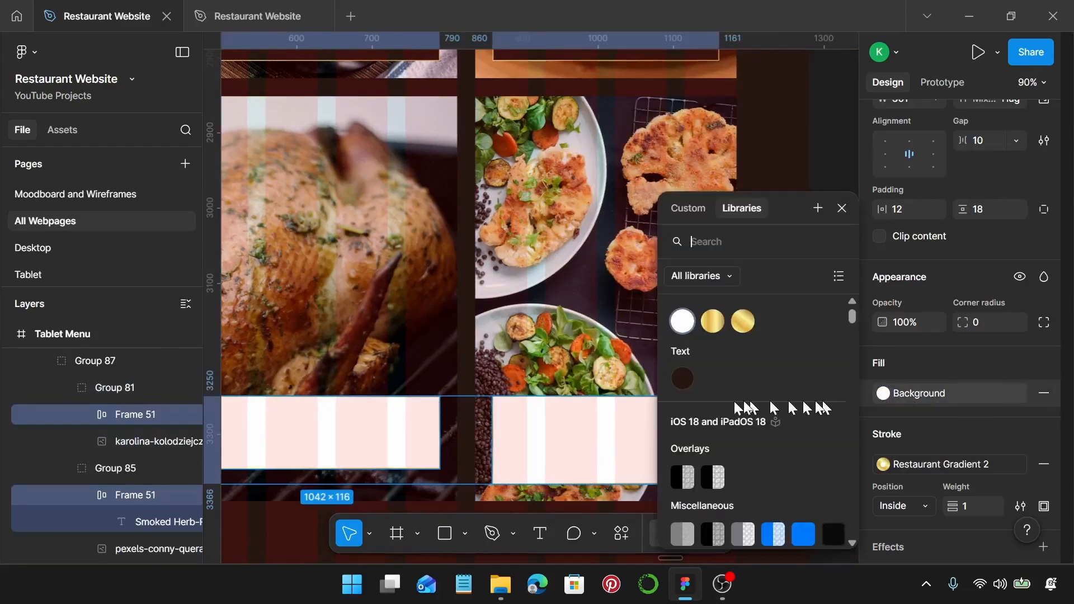
click(684, 381)
Step: Set the fill of the three caption boxes in the first row of Desserts cards to Text/Footer
scroll(588, 406, down, 5)
scroll(587, 406, down, 4)
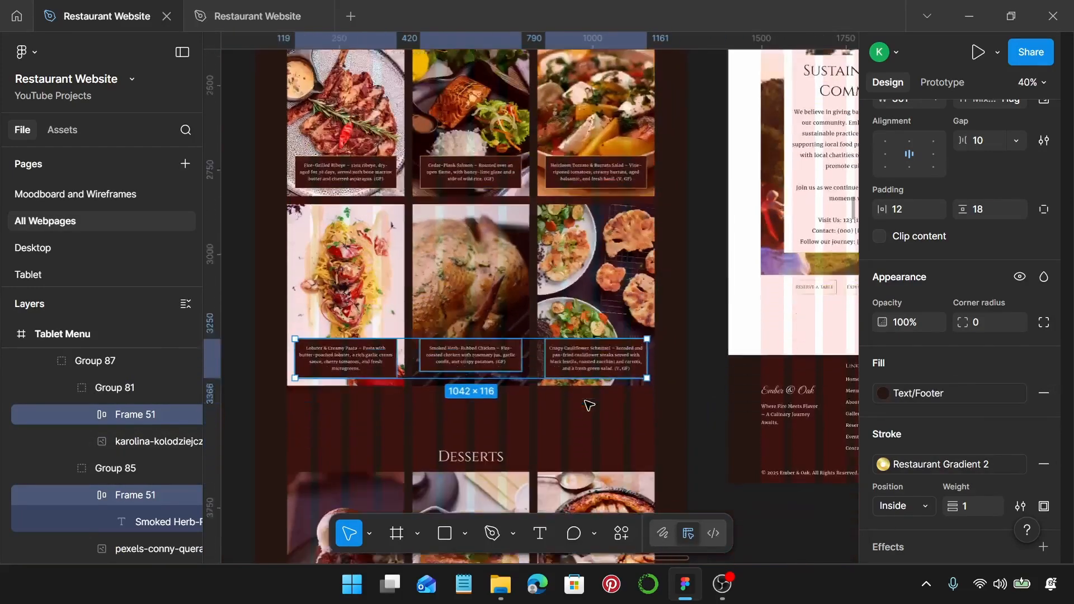
scroll(589, 404, down, 3)
scroll(480, 314, left, 2)
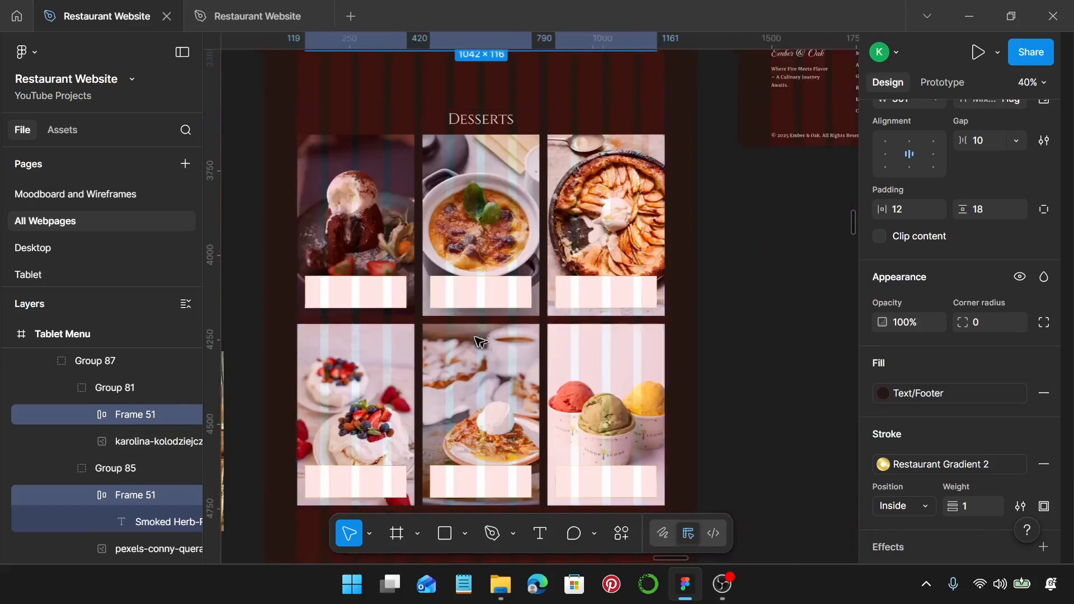
double_click(474, 296)
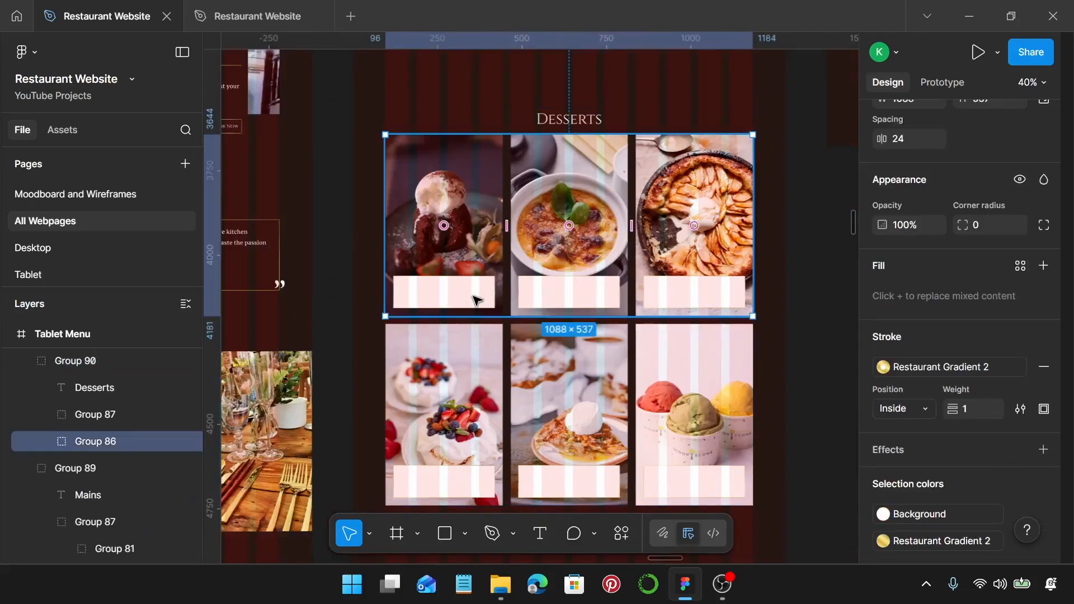
double_click(474, 300)
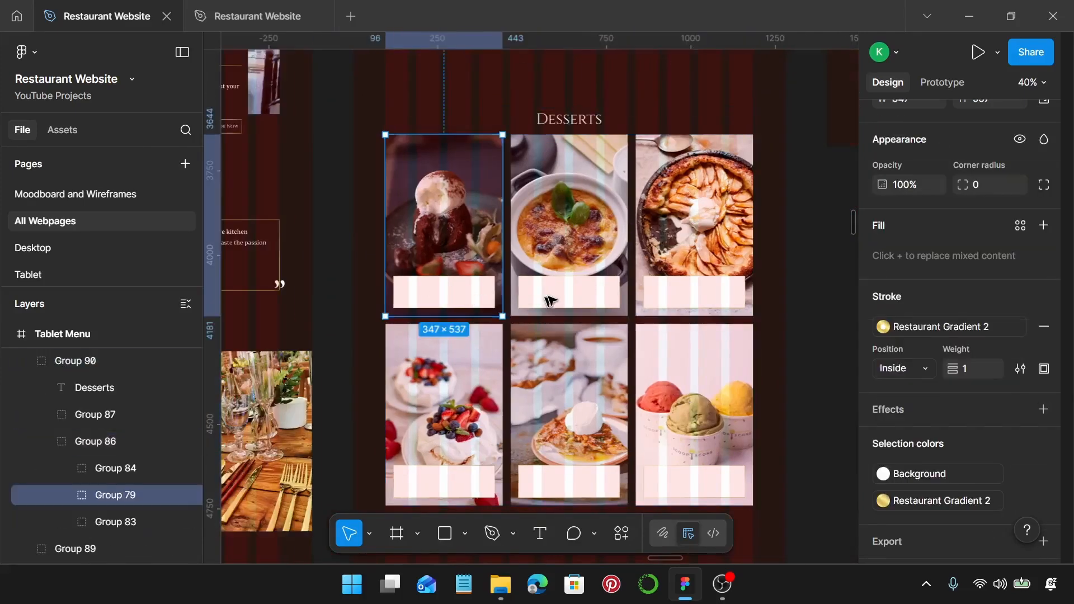
double_click(466, 296)
shift+click(567, 297)
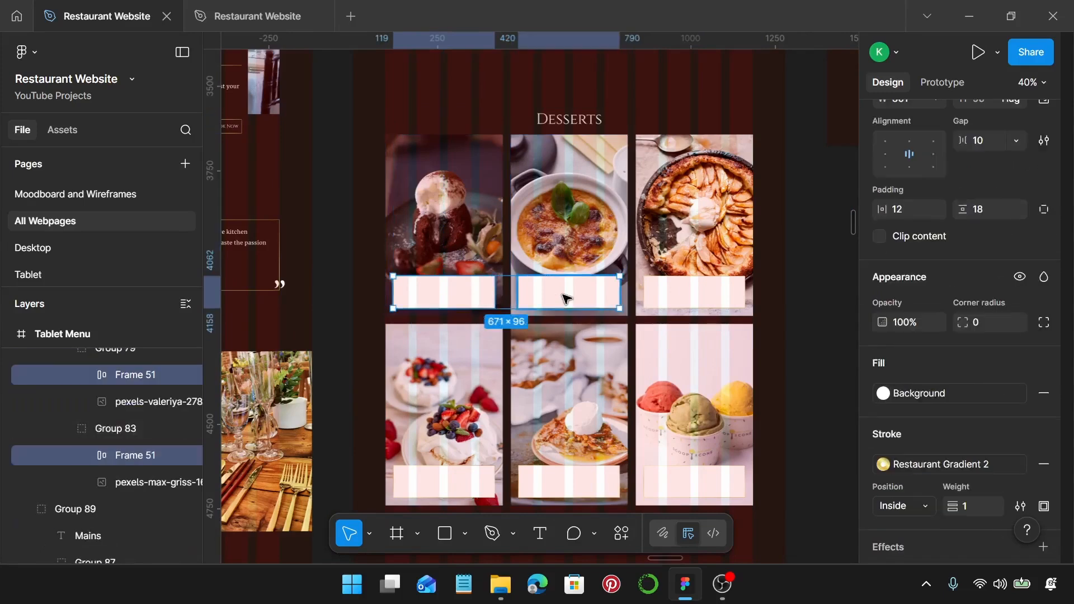
shift+click(684, 296)
scroll(728, 314, down, 3)
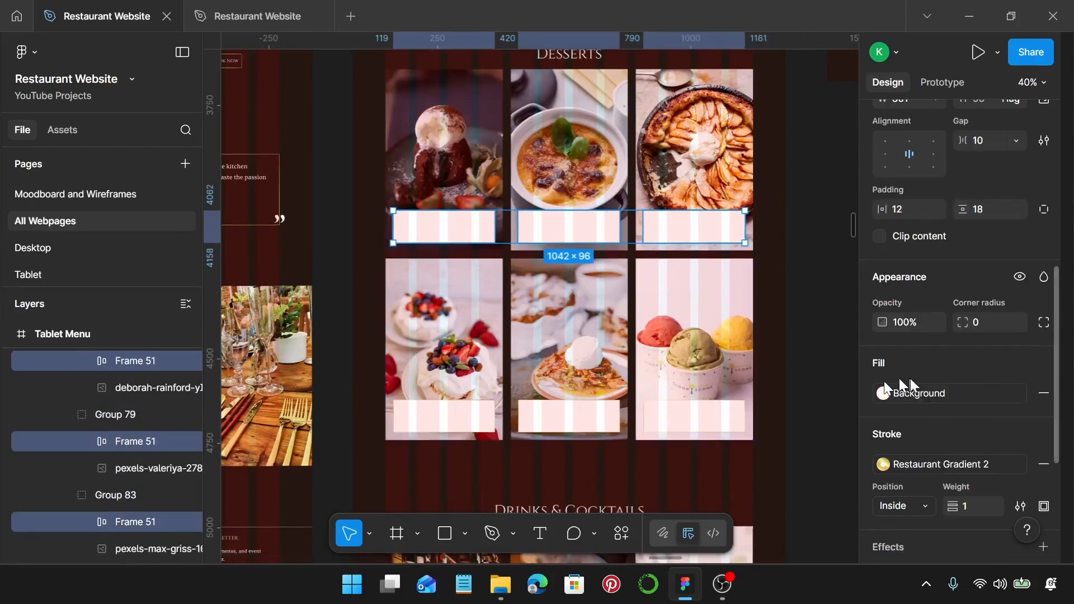
click(918, 395)
click(693, 382)
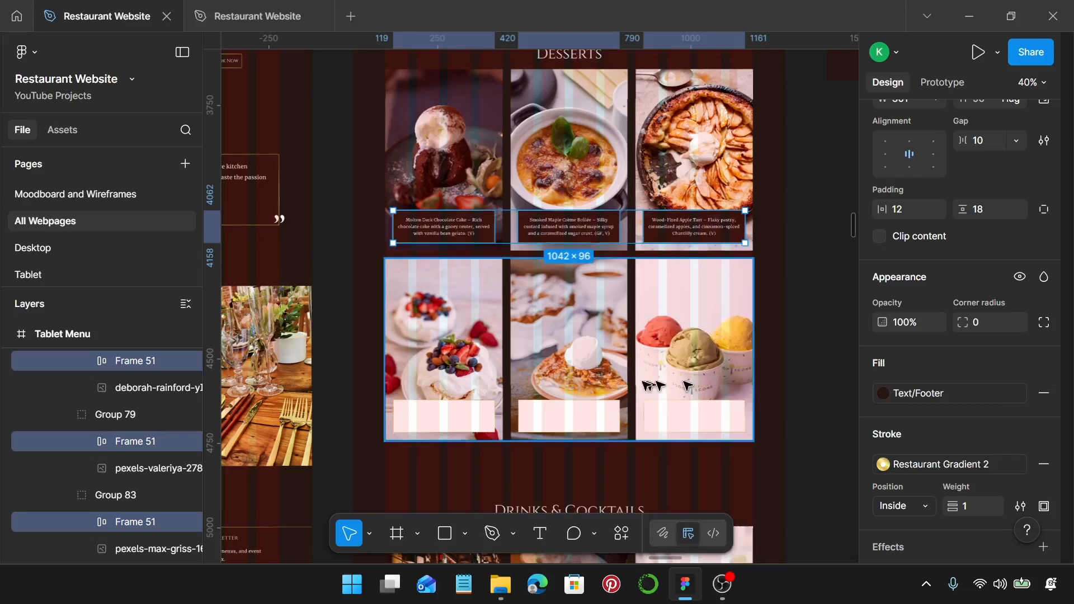
Step: Set the fill of the three caption boxes in the second row of Desserts cards to Text/Footer
click(453, 423)
double_click(454, 423)
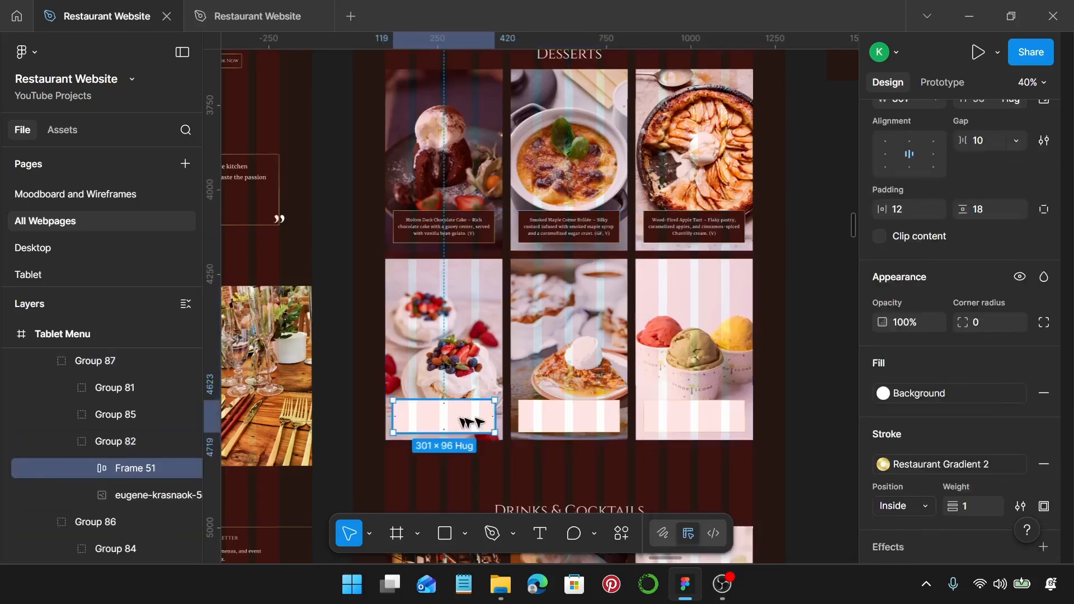
shift+click(566, 414)
double_click(567, 411)
shift+click(666, 412)
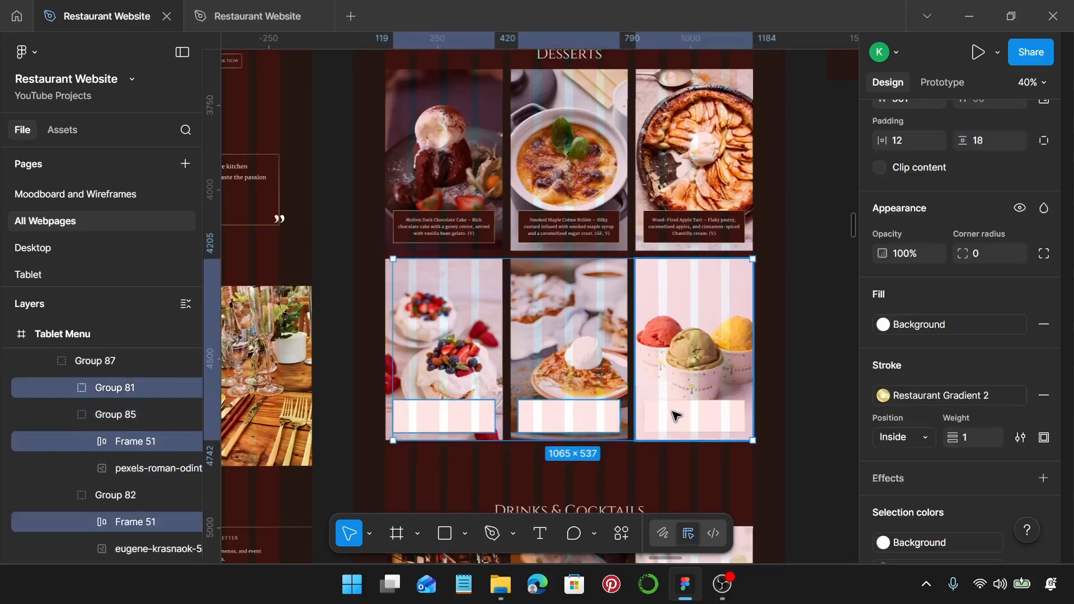
double_click(666, 413)
click(940, 394)
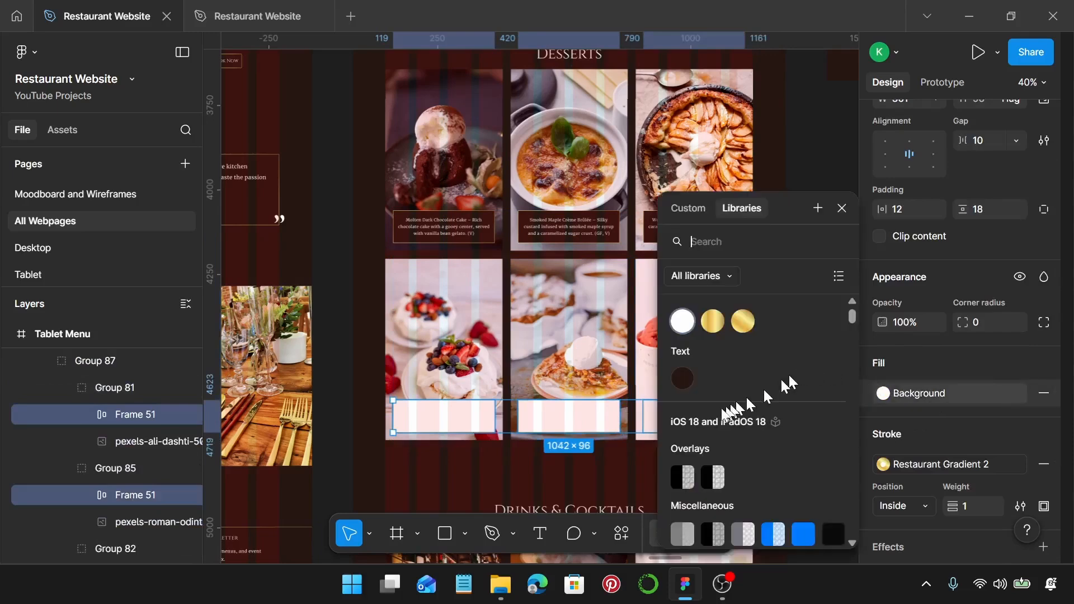
click(677, 385)
Step: Set the fill of the three caption boxes in the first row of Drinks & Cocktails cards to Text/Footer
scroll(628, 403, down, 6)
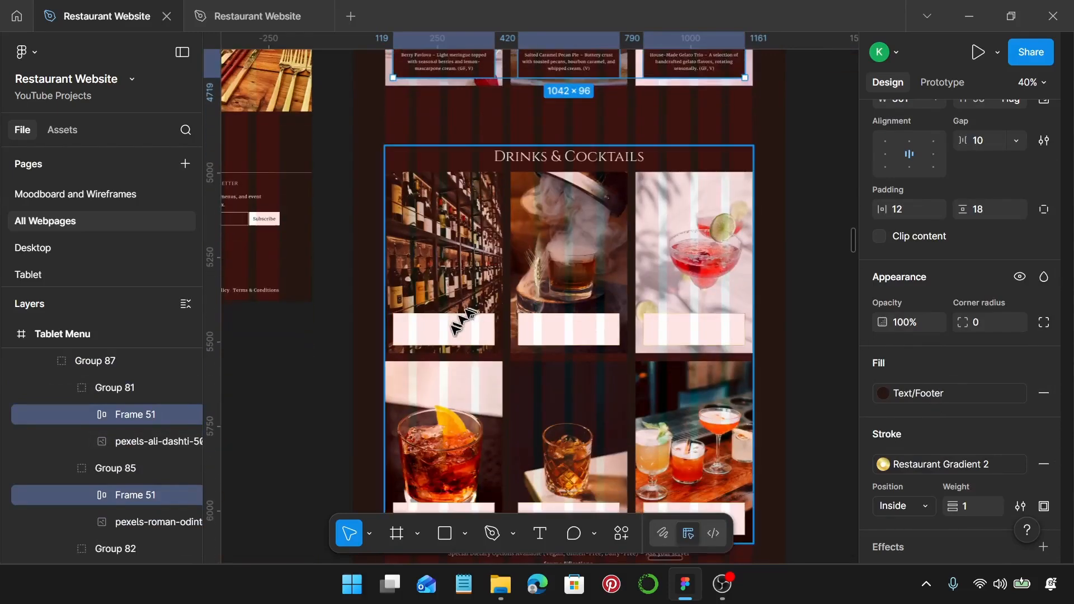
click(456, 329)
double_click(455, 329)
double_click(455, 329)
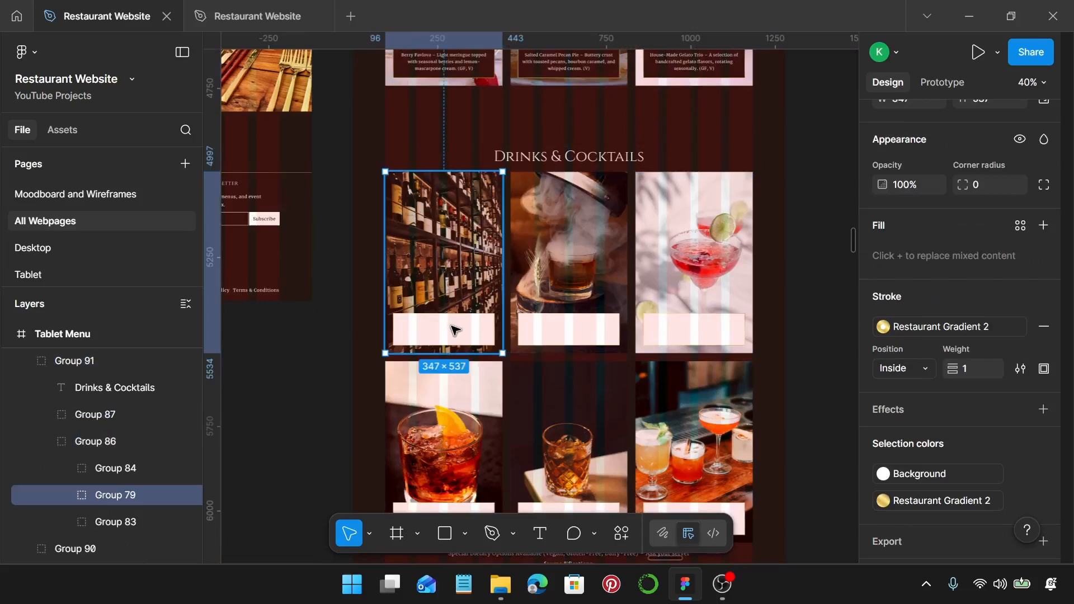
double_click(455, 329)
shift+click(554, 335)
double_click(554, 336)
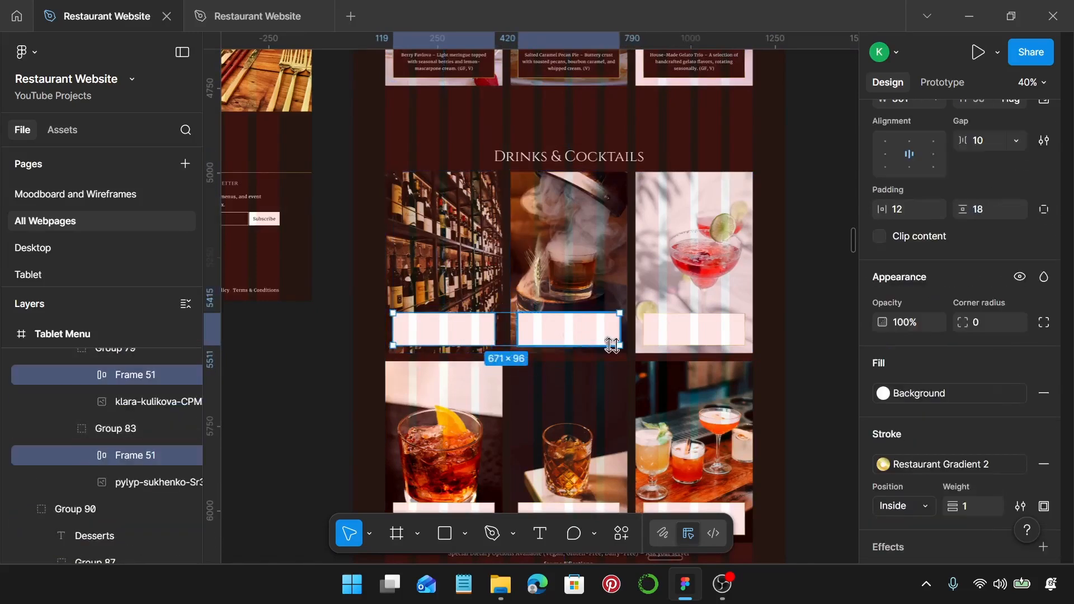
shift+click(681, 343)
scroll(680, 343, down, 2)
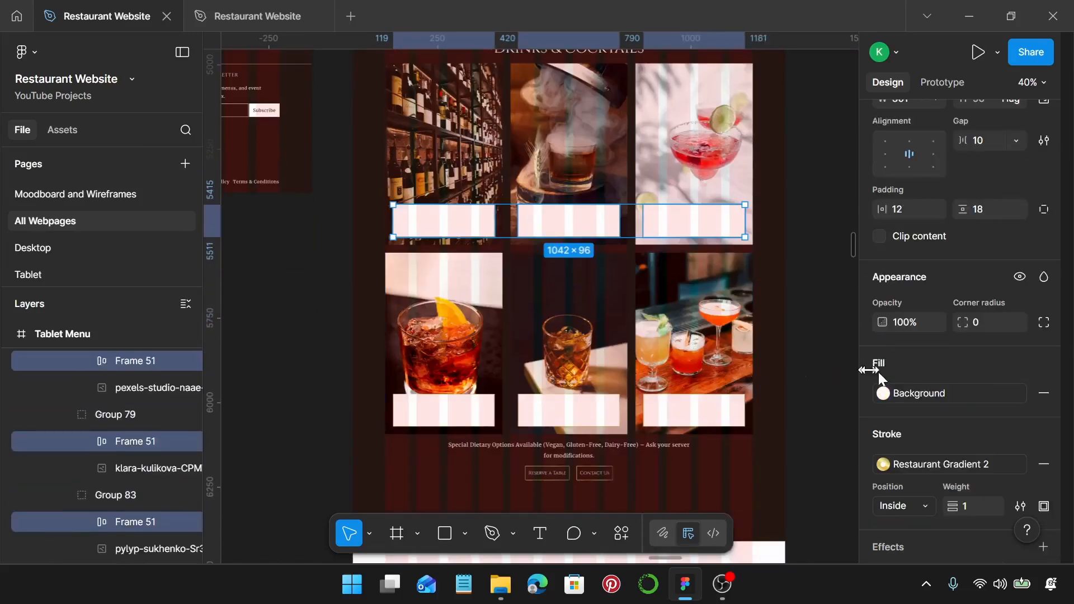
click(924, 394)
click(682, 379)
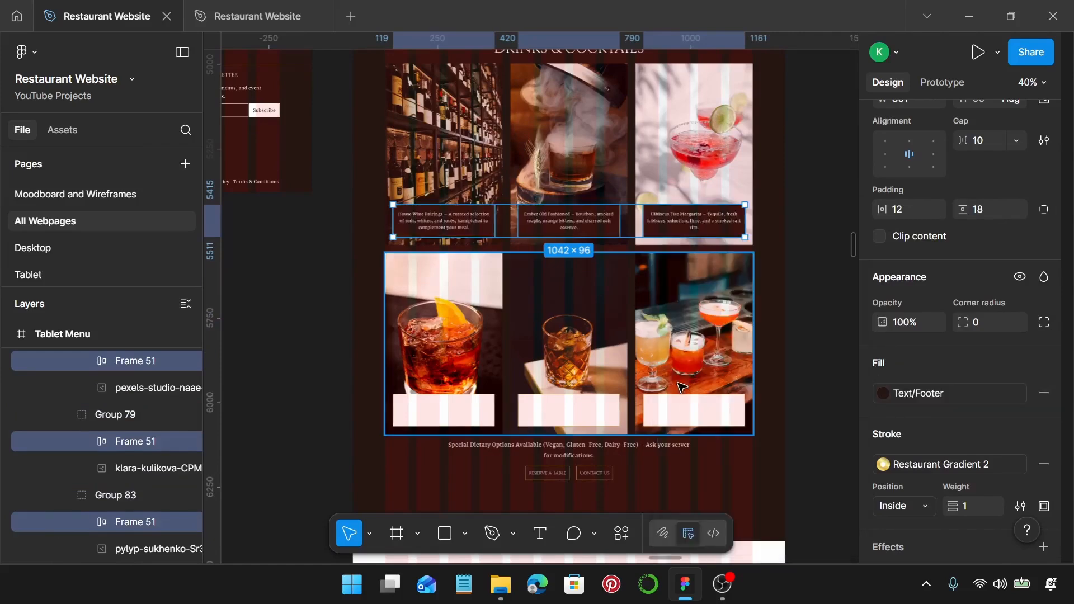
Step: Set the fill of the three caption boxes in the second row of Drinks & Cocktails cards to Text/Footer
click(461, 421)
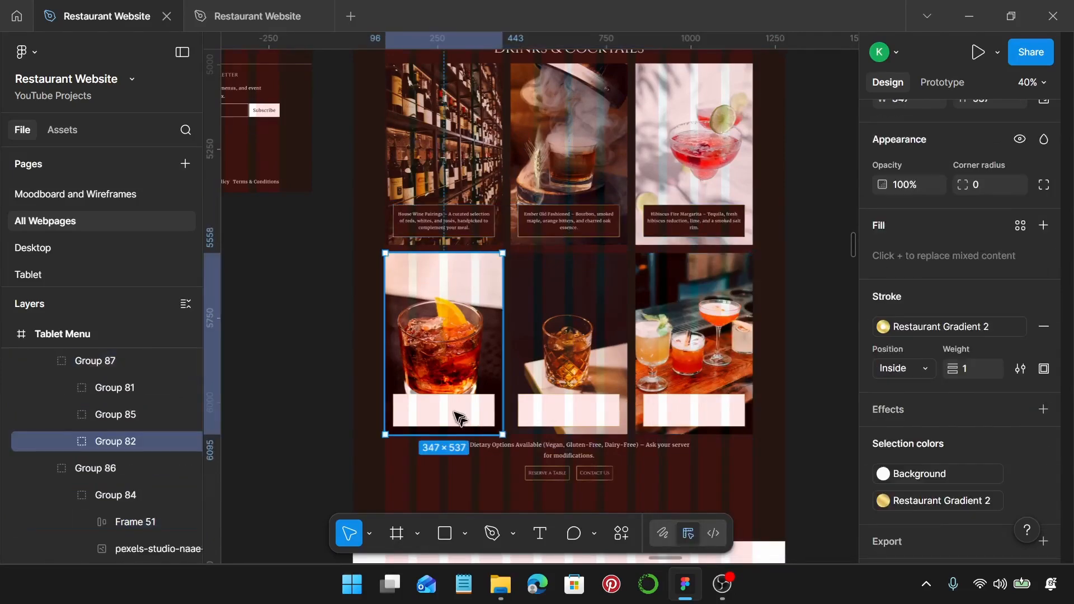
double_click(457, 417)
shift+click(555, 412)
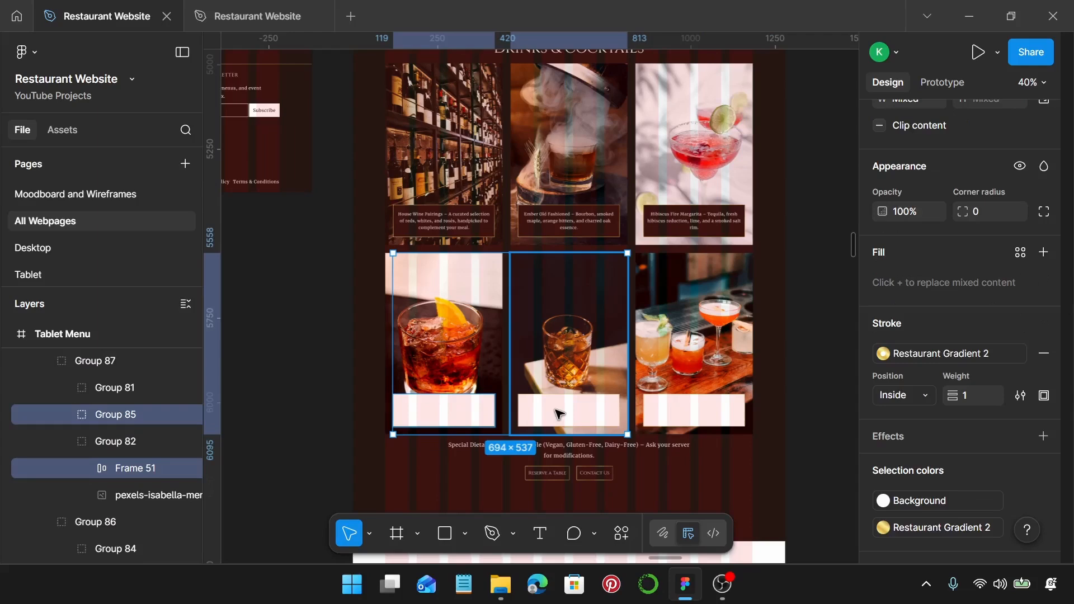
shift+click(672, 412)
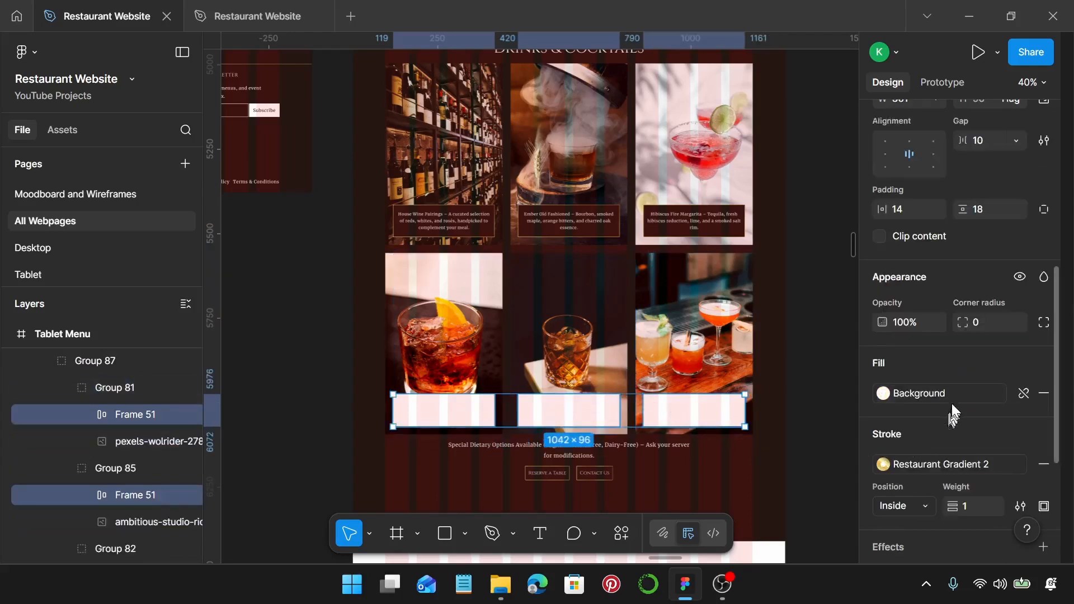
click(951, 394)
click(681, 379)
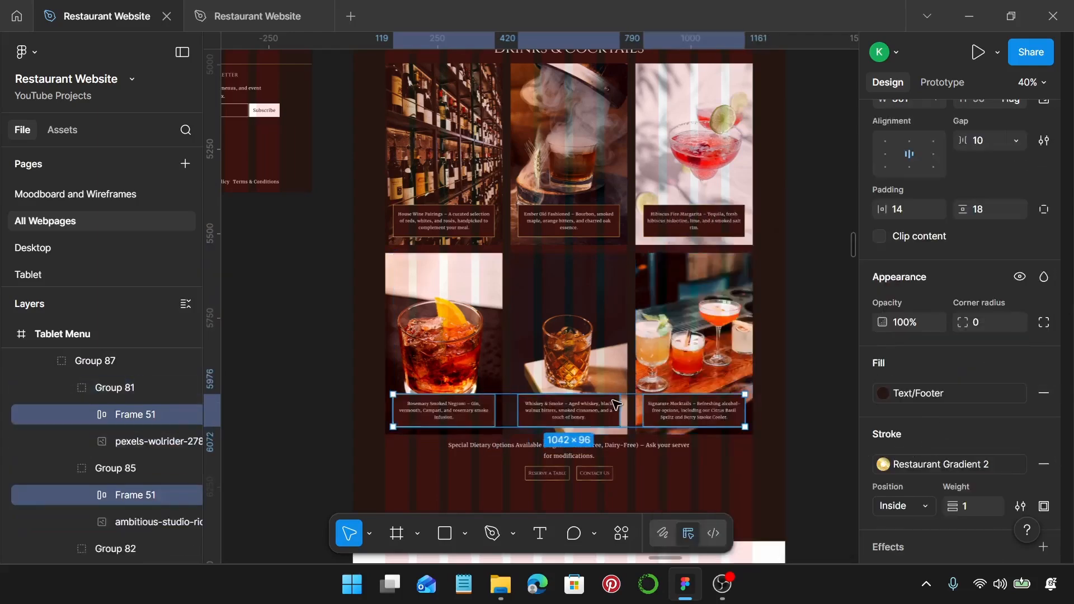
Step: Replace the Text/Footer colour throughout the light Tablet About page with Background, and set the page's own fill to Text/Footer
scroll(595, 384, down, 5)
scroll(580, 364, down, 3)
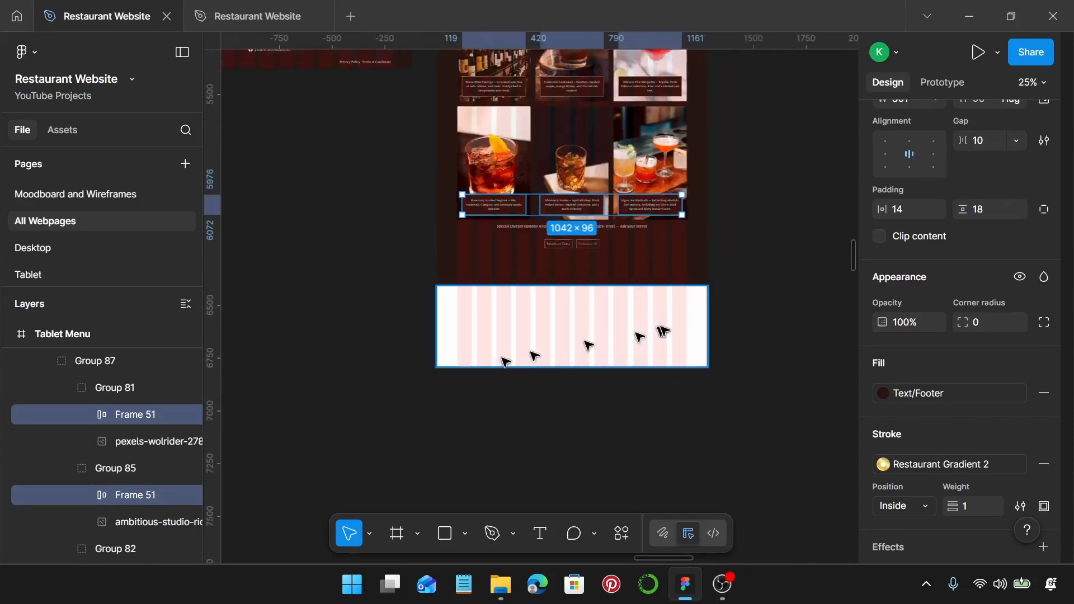
scroll(596, 366, up, 4)
scroll(594, 366, down, 2)
scroll(594, 366, up, 4)
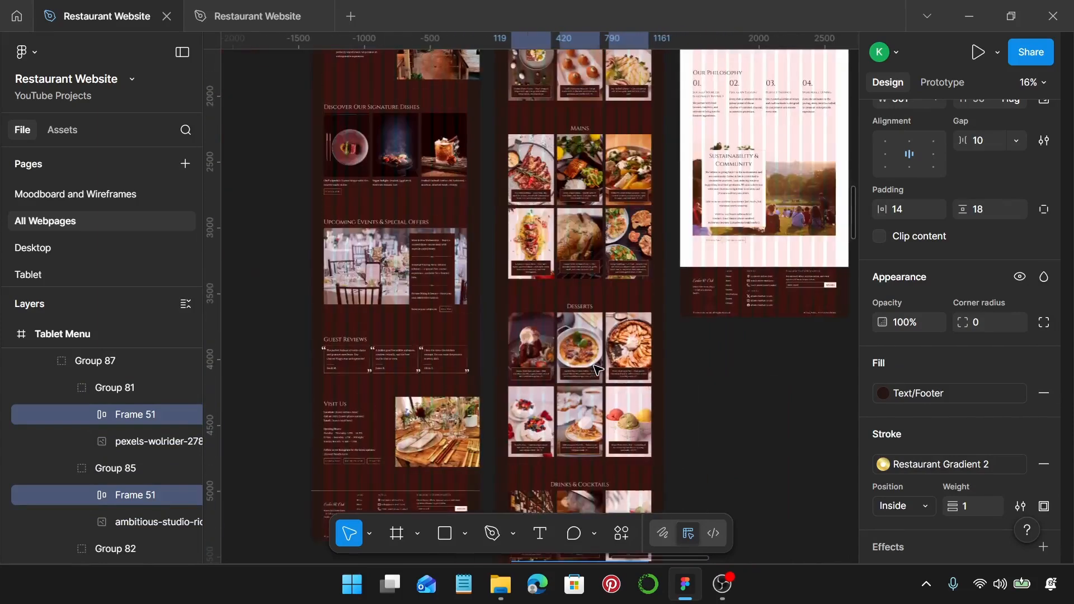
scroll(598, 369, up, 5)
scroll(629, 319, right, 2)
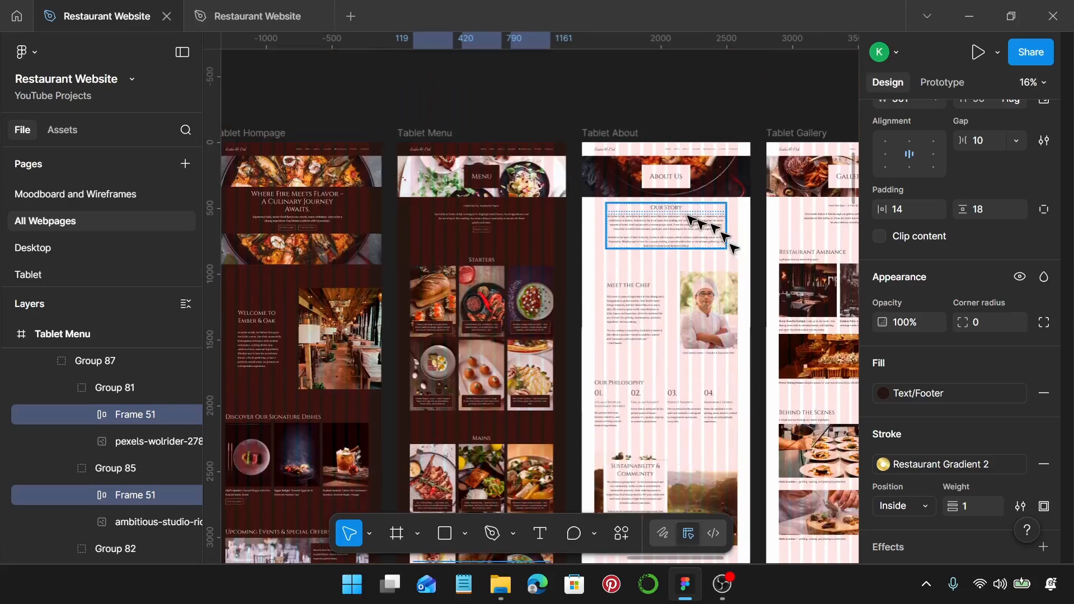
scroll(688, 221, right, 2)
click(621, 237)
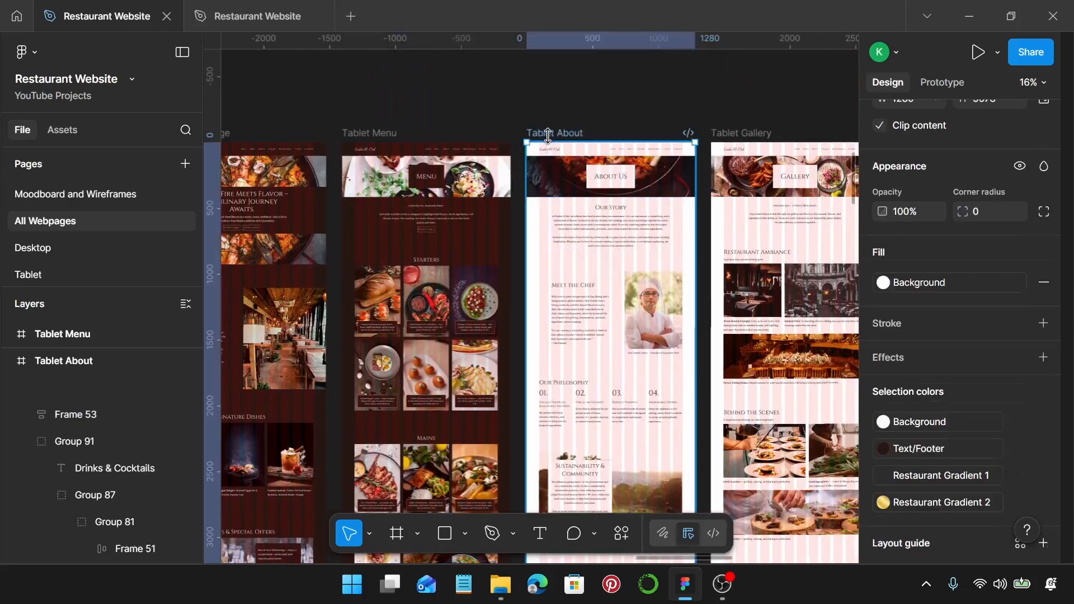
scroll(623, 246, right, 2)
scroll(981, 412, down, 2)
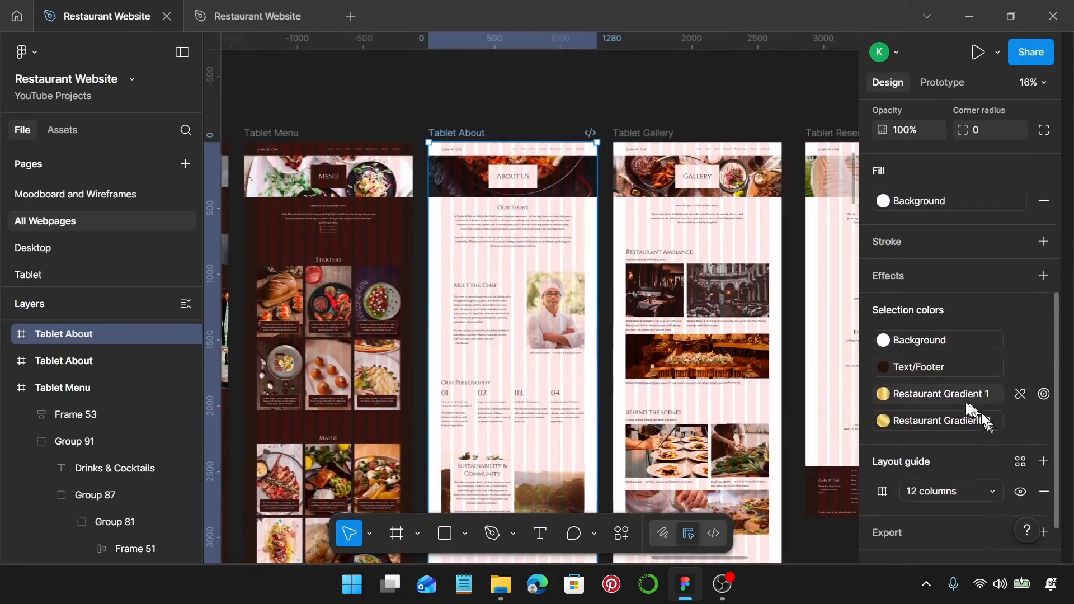
click(932, 370)
click(693, 325)
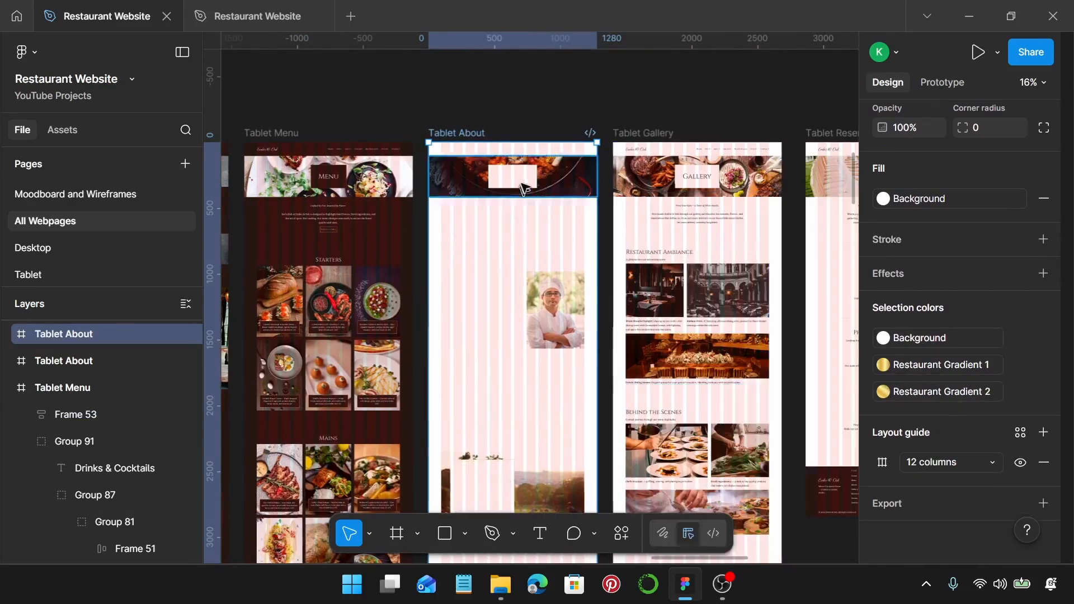
click(941, 200)
click(683, 372)
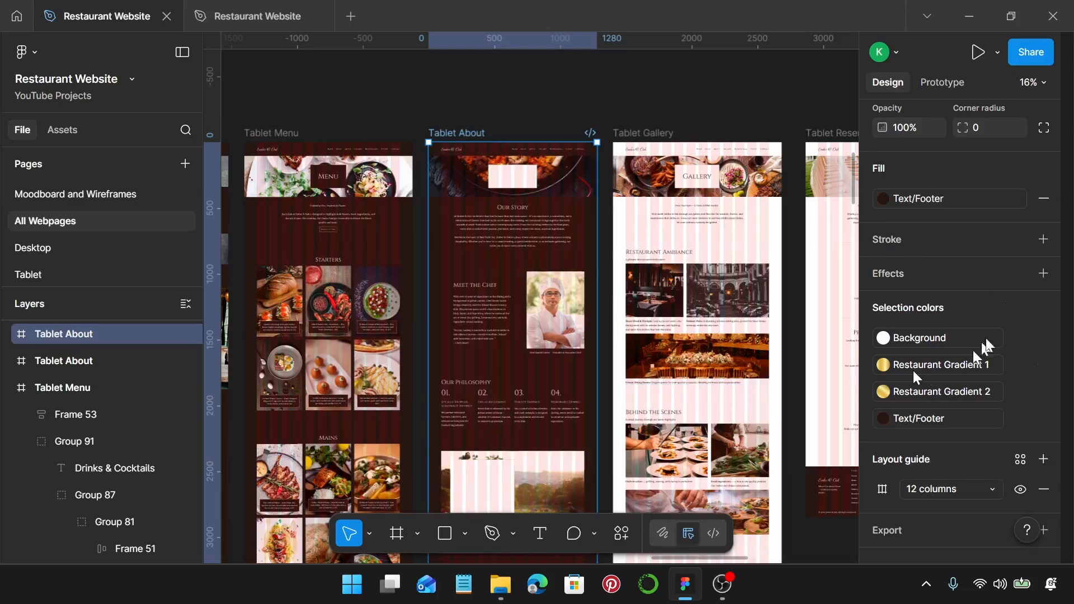
Step: Set the fill of the title box in the Tablet About page's hero banner to Text/Footer
ctrl+scroll(672, 209, up, 3)
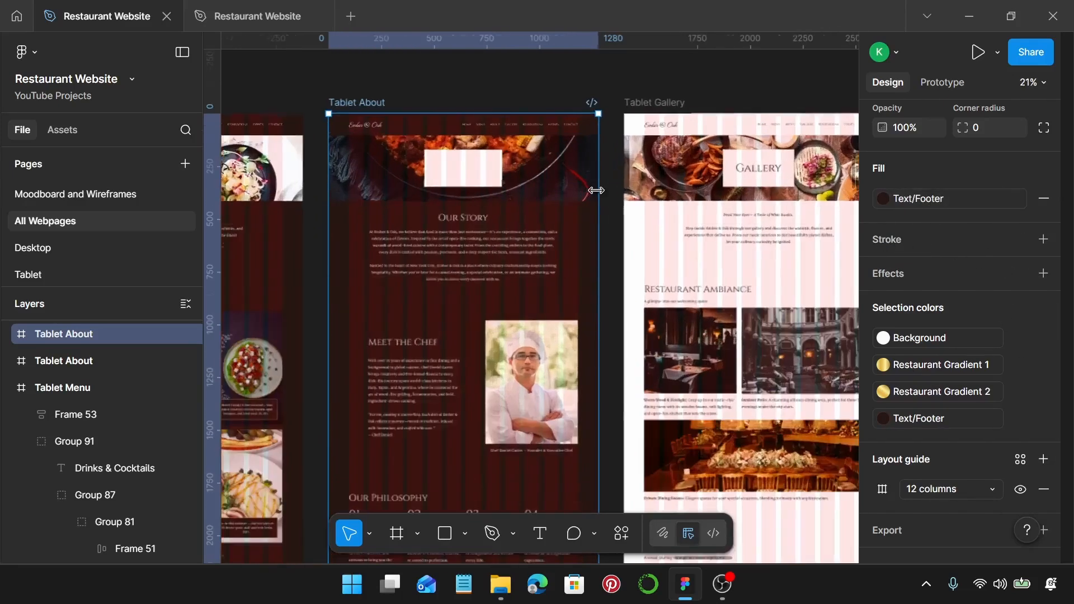
click(473, 169)
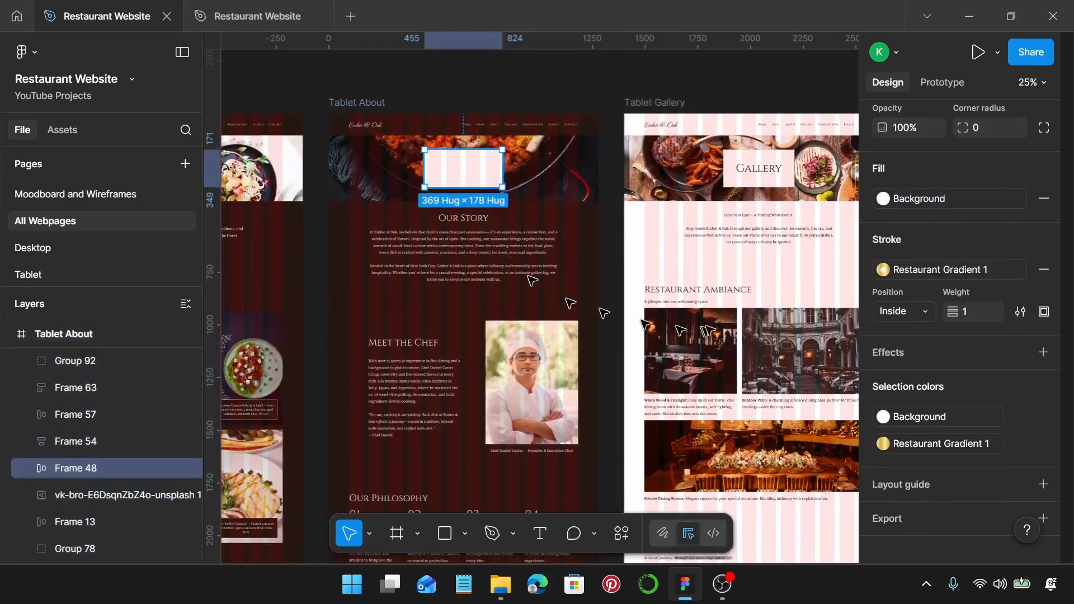
click(950, 202)
click(682, 372)
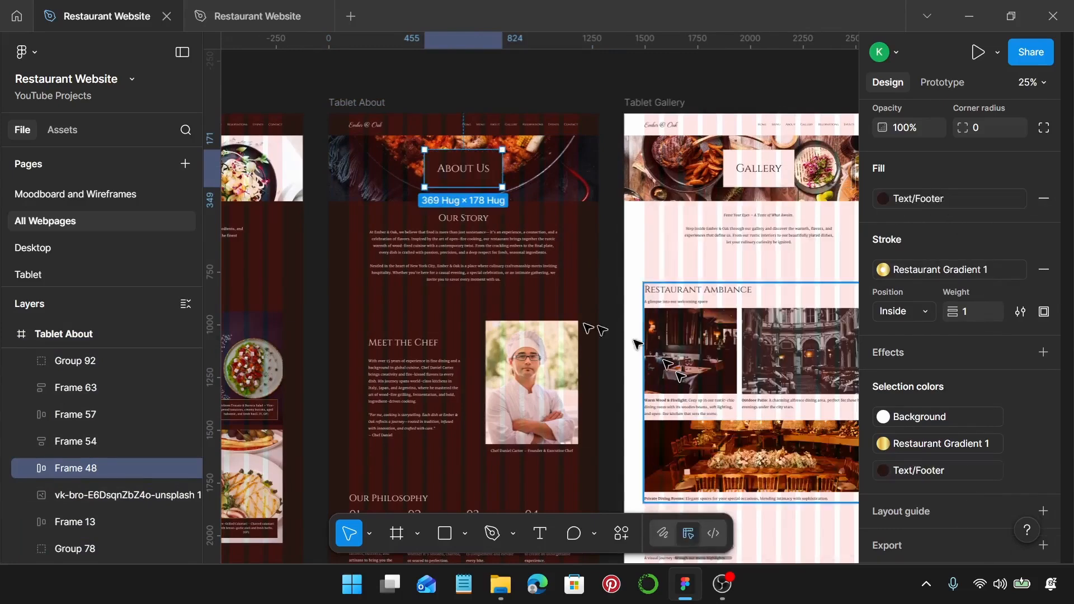
Step: Set the fill of the Sustainability & Community text box on the Tablet About page to Text/Footer
scroll(436, 308, down, 8)
click(436, 306)
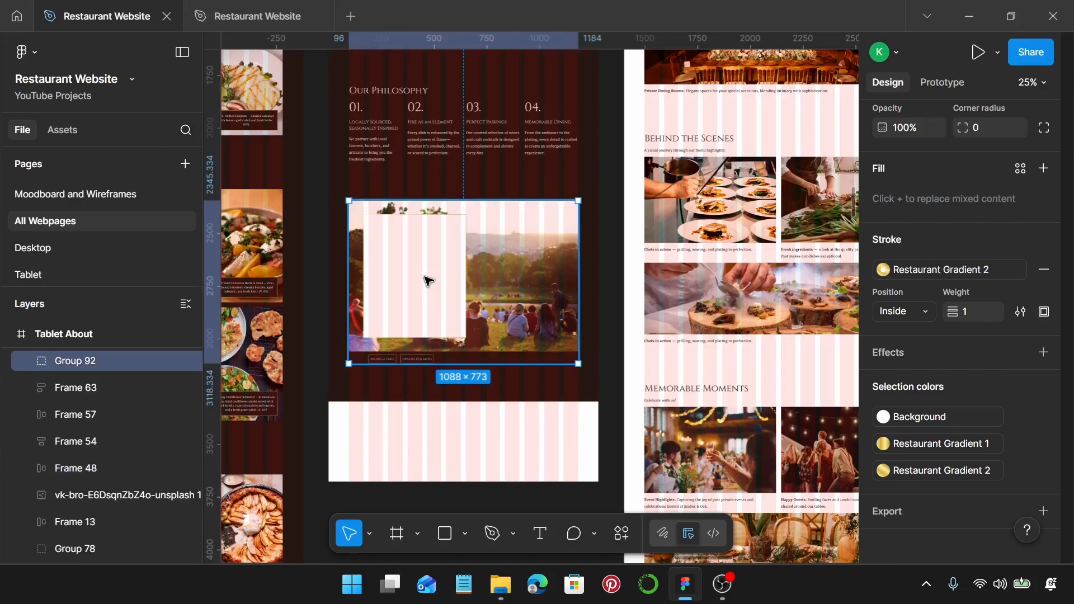
double_click(428, 311)
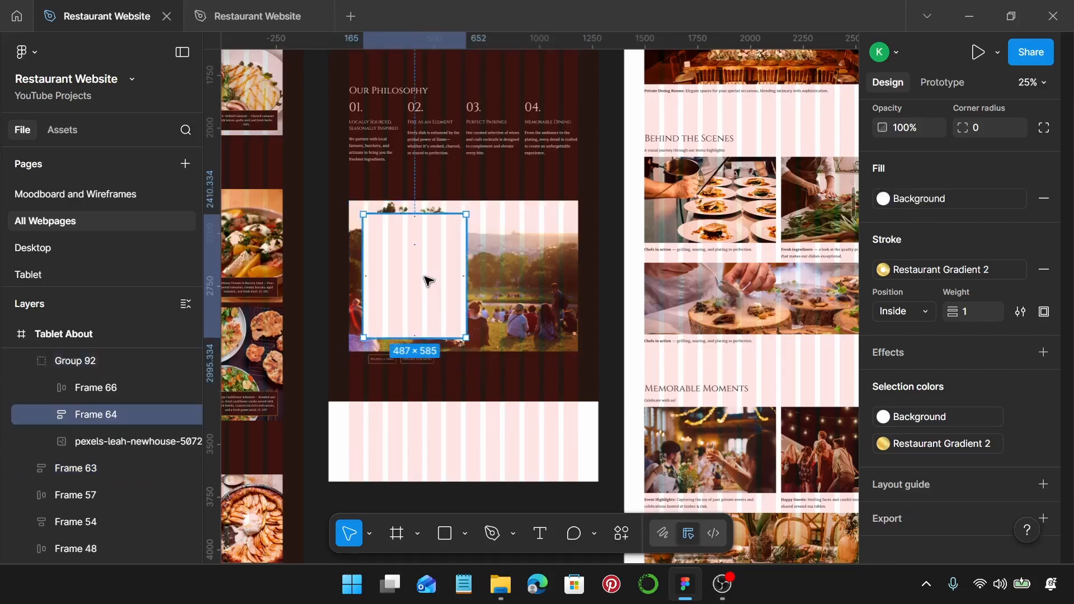
click(960, 202)
click(682, 372)
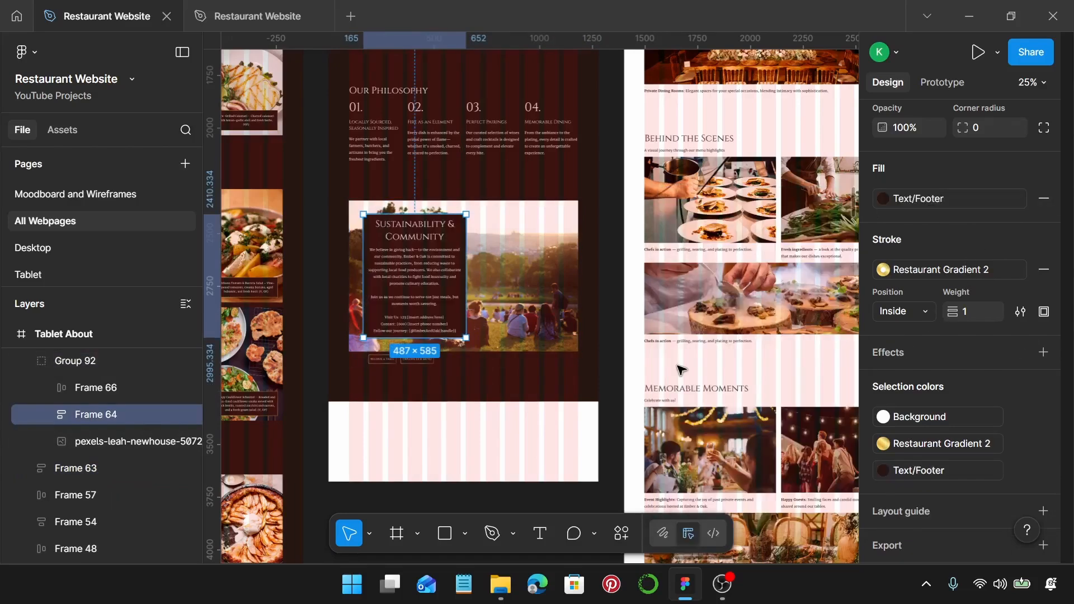
Step: Replace the Text/Footer colour throughout the light Tablet Gallery page with Background, and set the page's own fill to Text/Footer
scroll(632, 344, right, 5)
scroll(504, 343, up, 6)
scroll(496, 342, left, 4)
scroll(504, 342, up, 2)
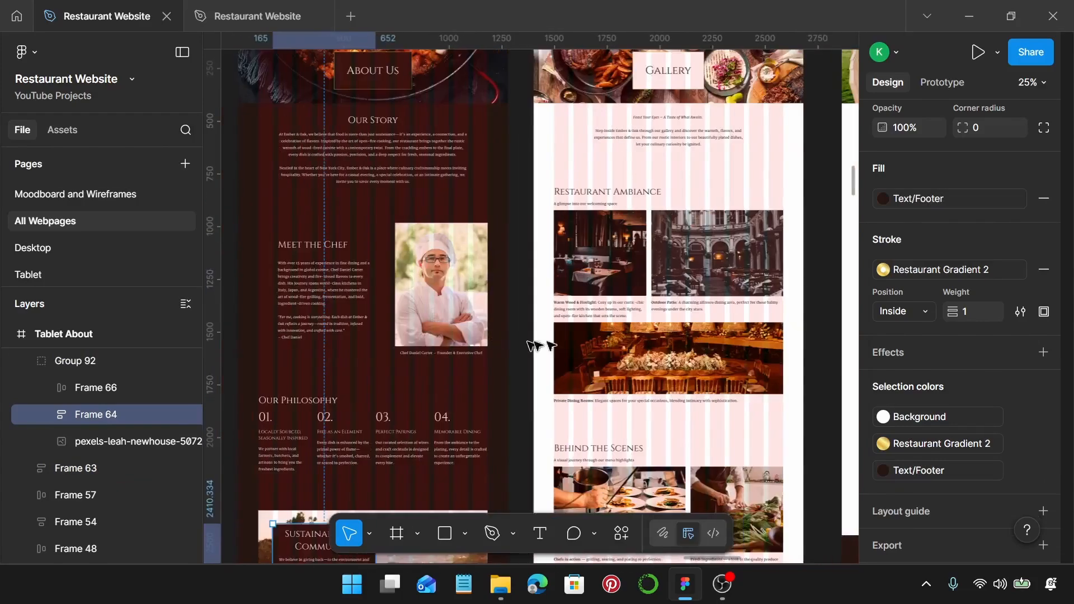
click(575, 105)
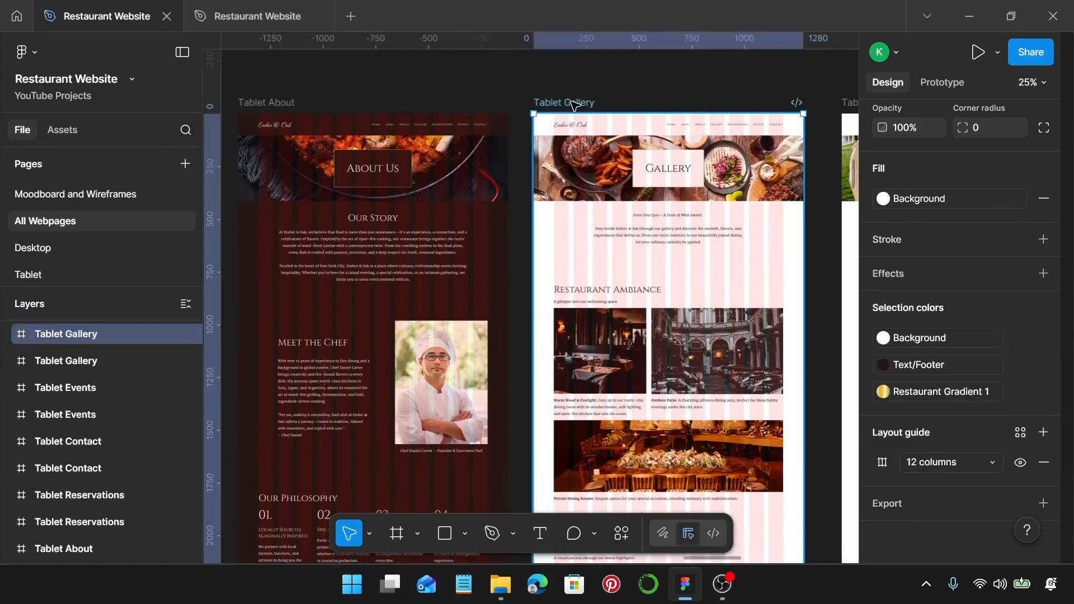
click(945, 361)
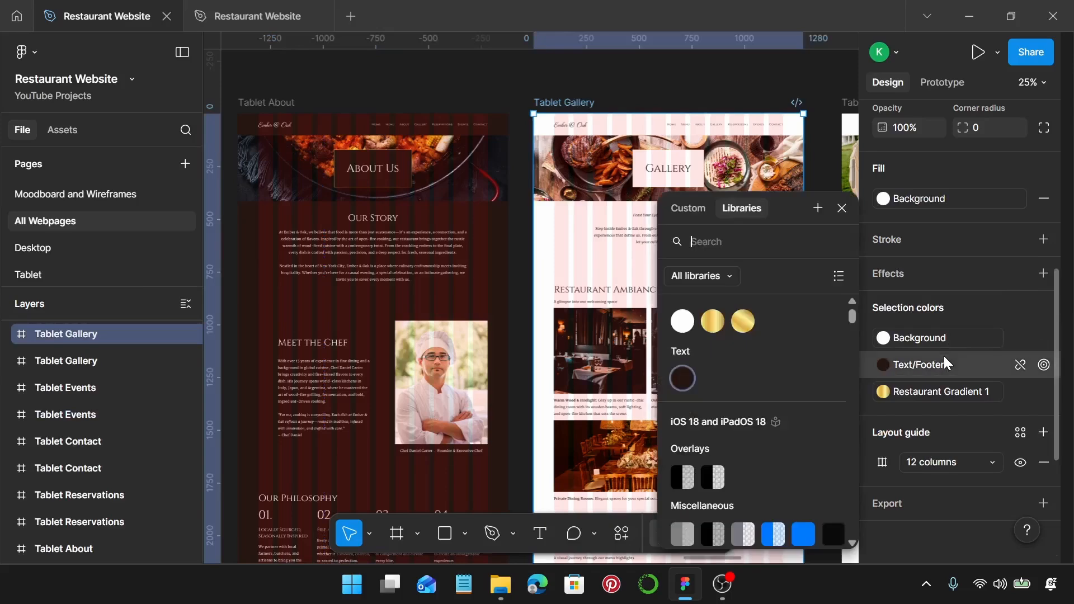
click(683, 322)
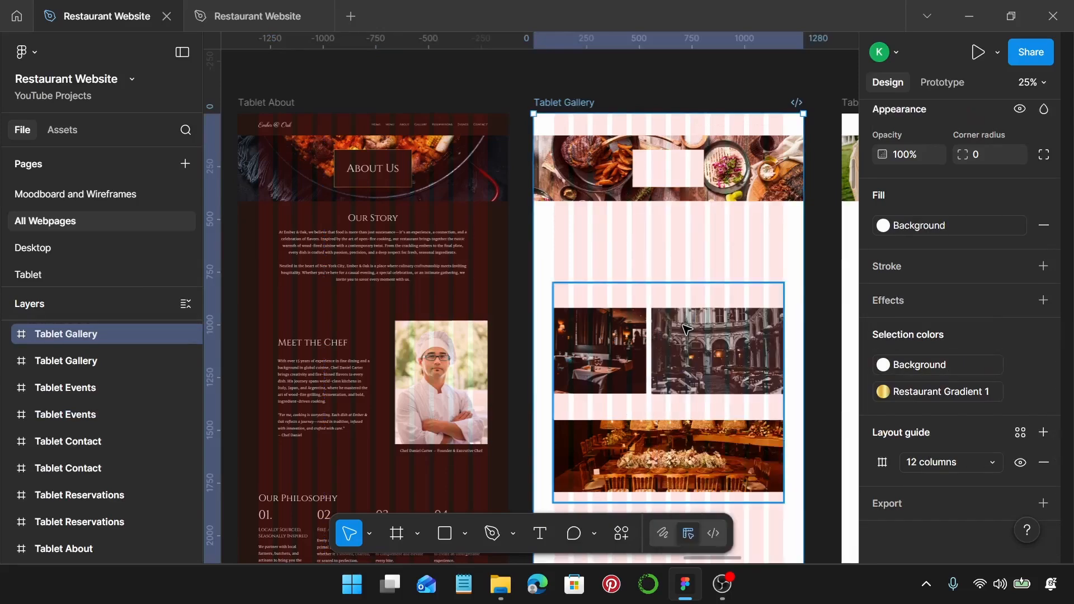
click(923, 226)
click(685, 377)
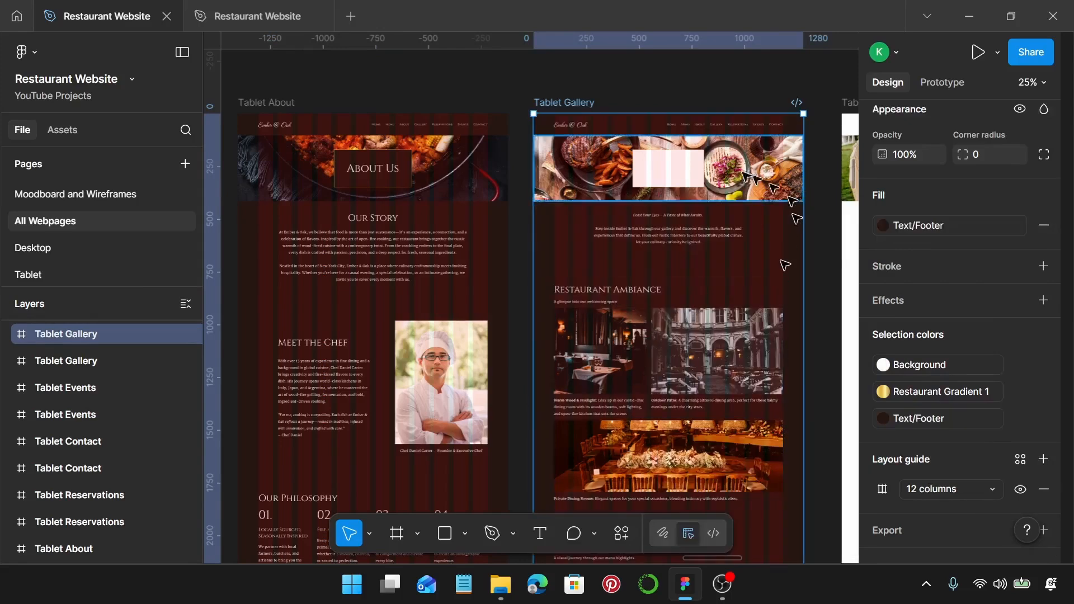
Step: Set the fill of the title box in the Tablet Gallery page's hero banner to Text/Footer
click(697, 170)
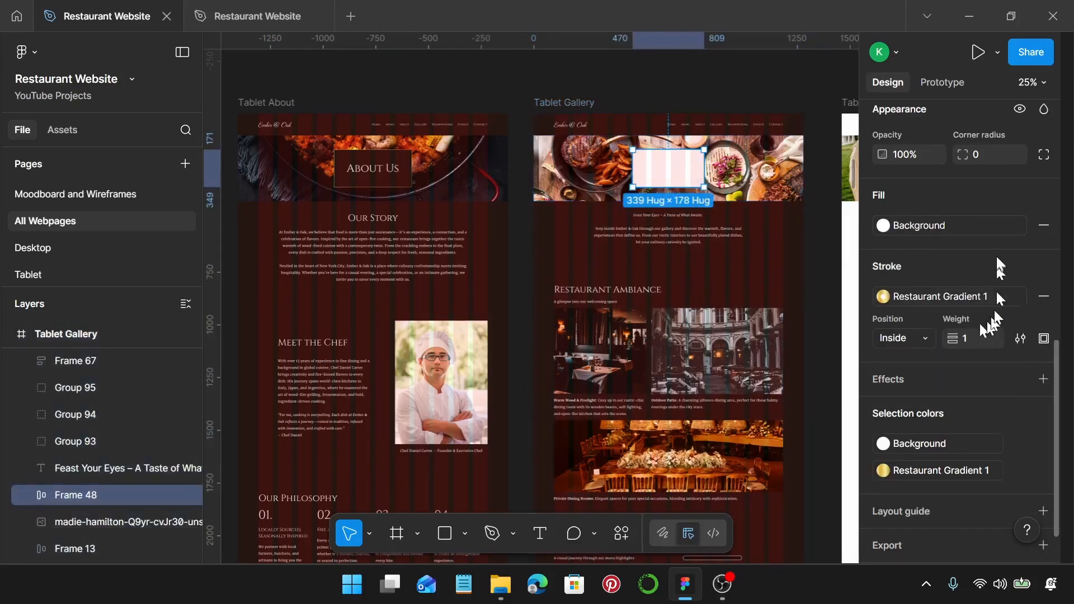
click(971, 234)
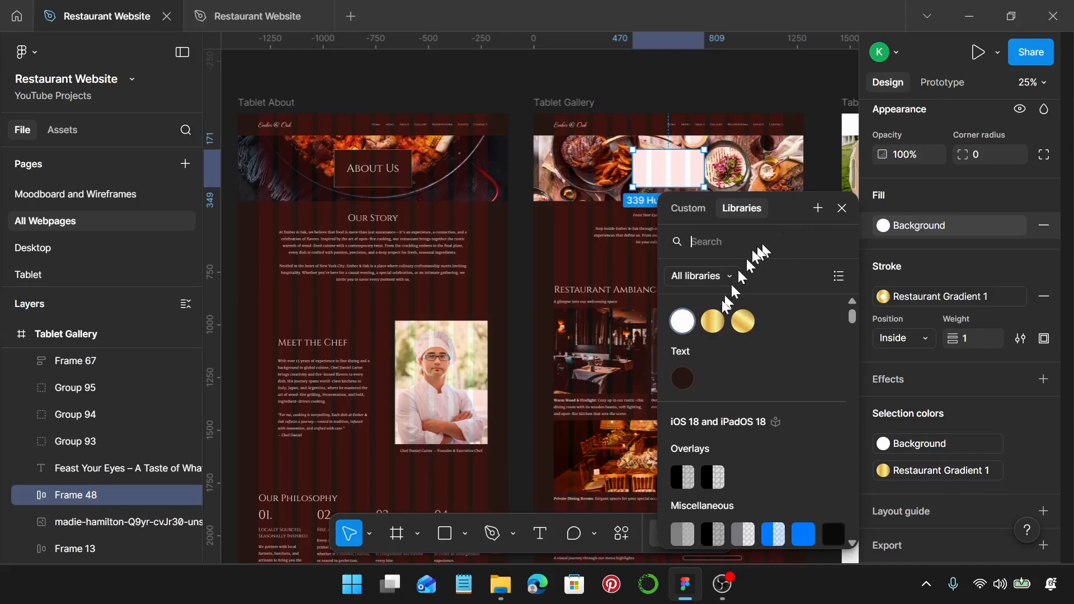
click(682, 380)
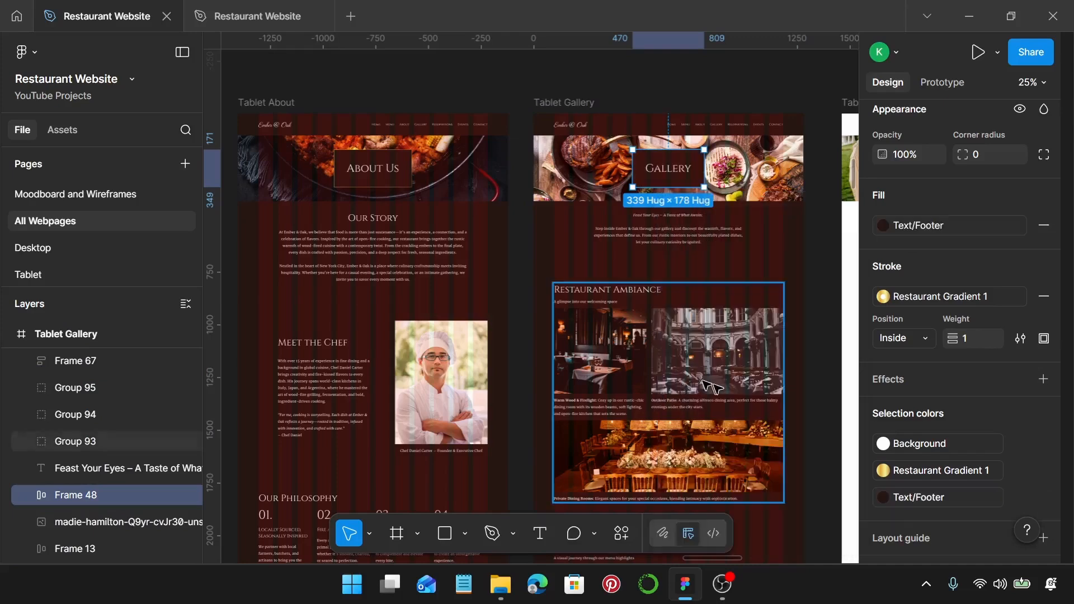
Step: Select the light Tablet Reservations page frame
scroll(716, 388, down, 4)
scroll(716, 388, down, 8)
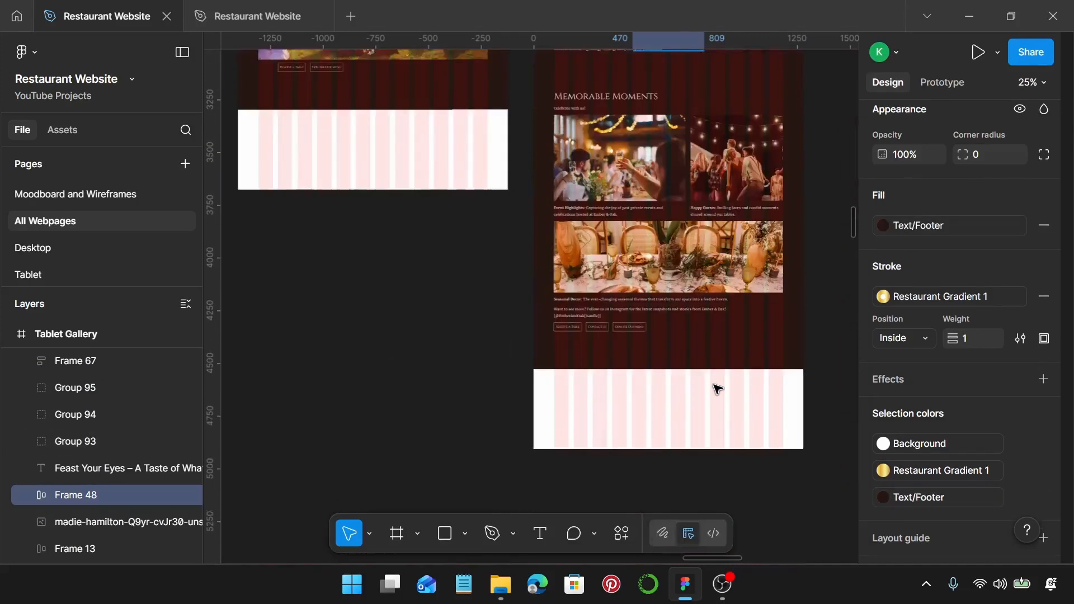
scroll(716, 388, right, 8)
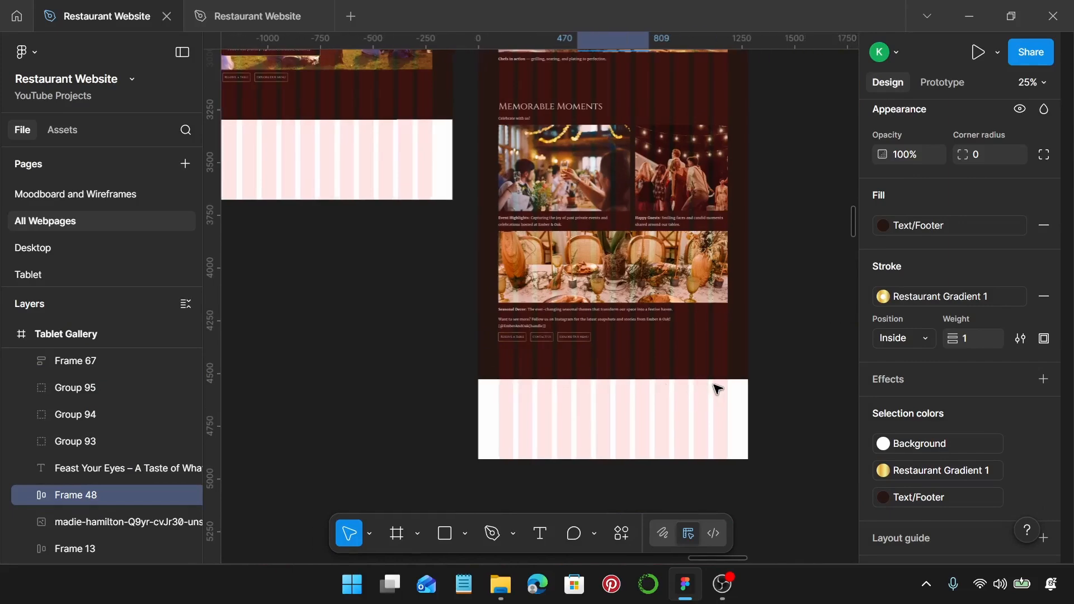
scroll(716, 388, up, 9)
scroll(717, 388, up, 4)
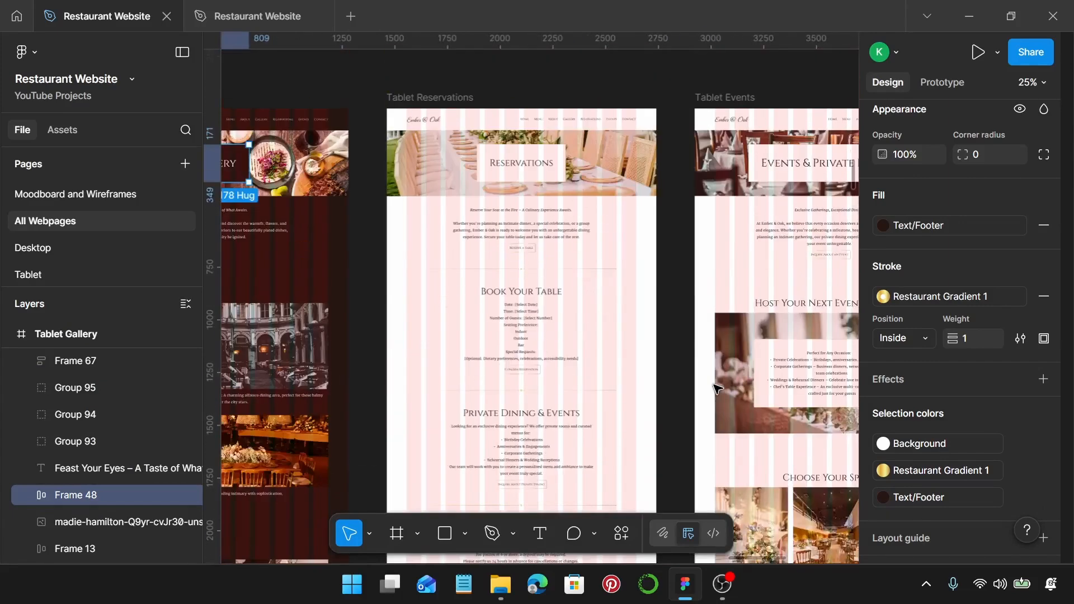
click(423, 99)
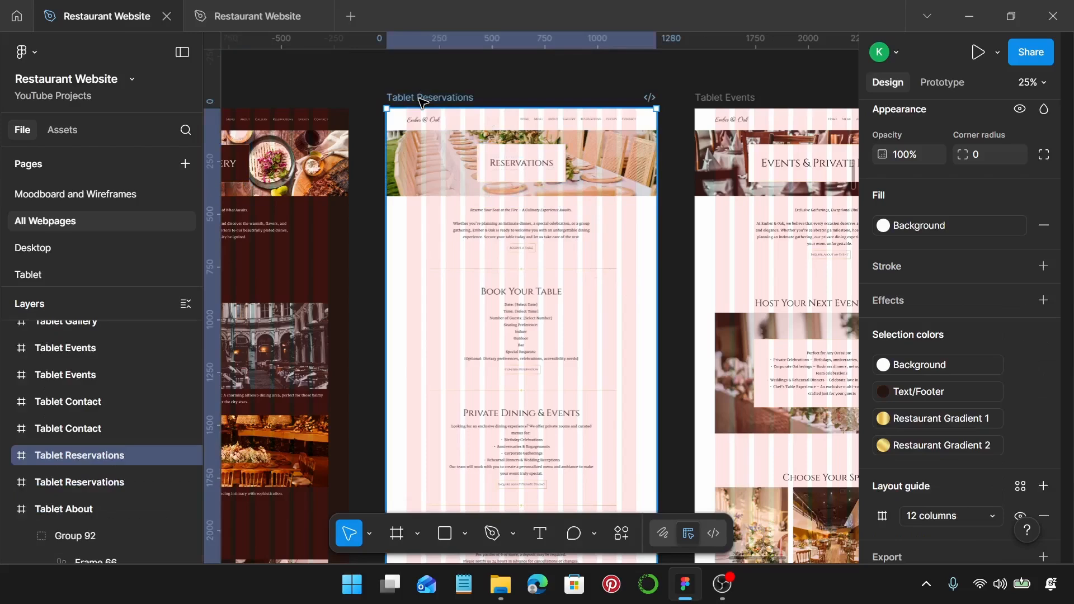
Step: Recolor the Tablet Reservations frame, switching its Text/Footer elements to the Background style and its frame fill to Text/Footer
click(944, 391)
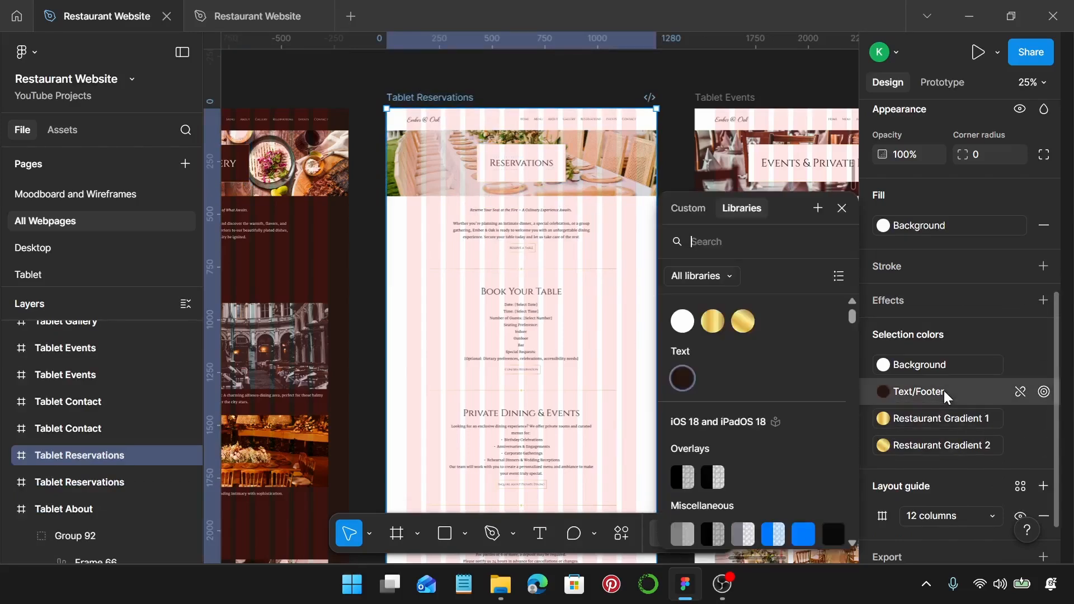
click(677, 322)
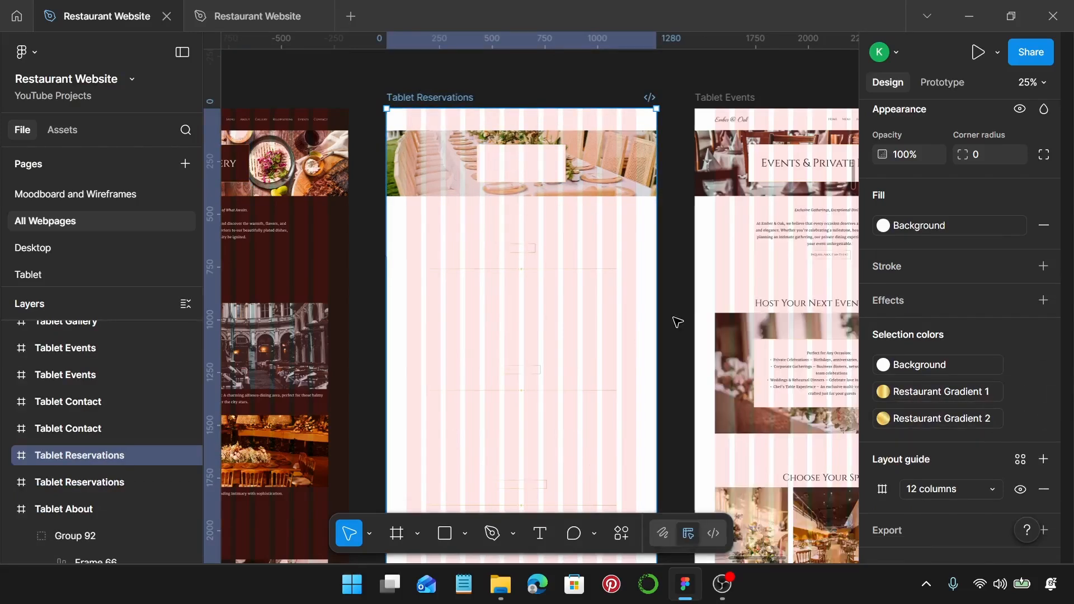
click(928, 228)
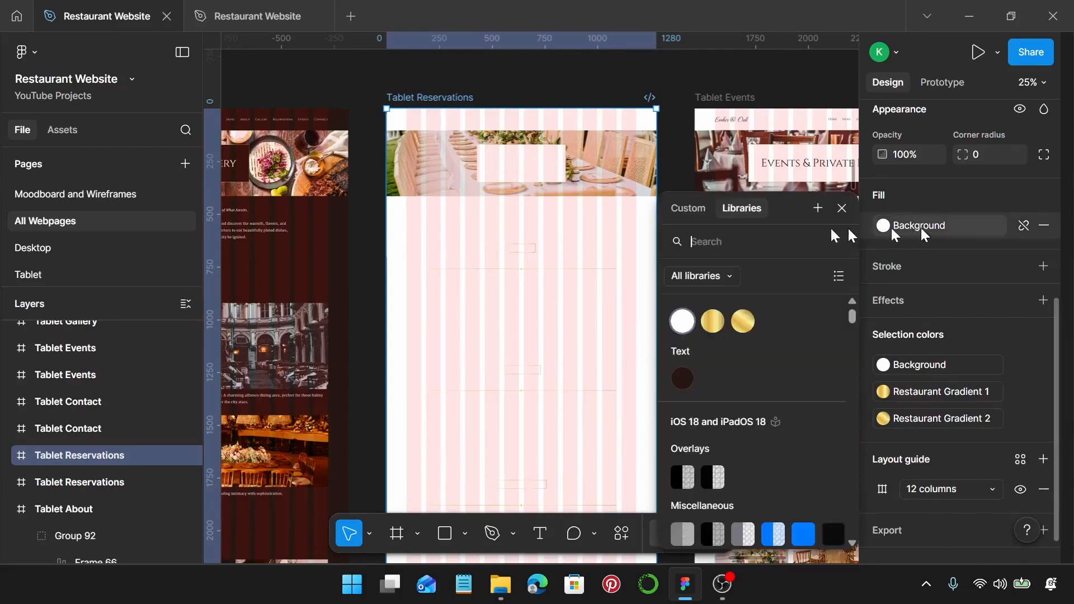
click(682, 379)
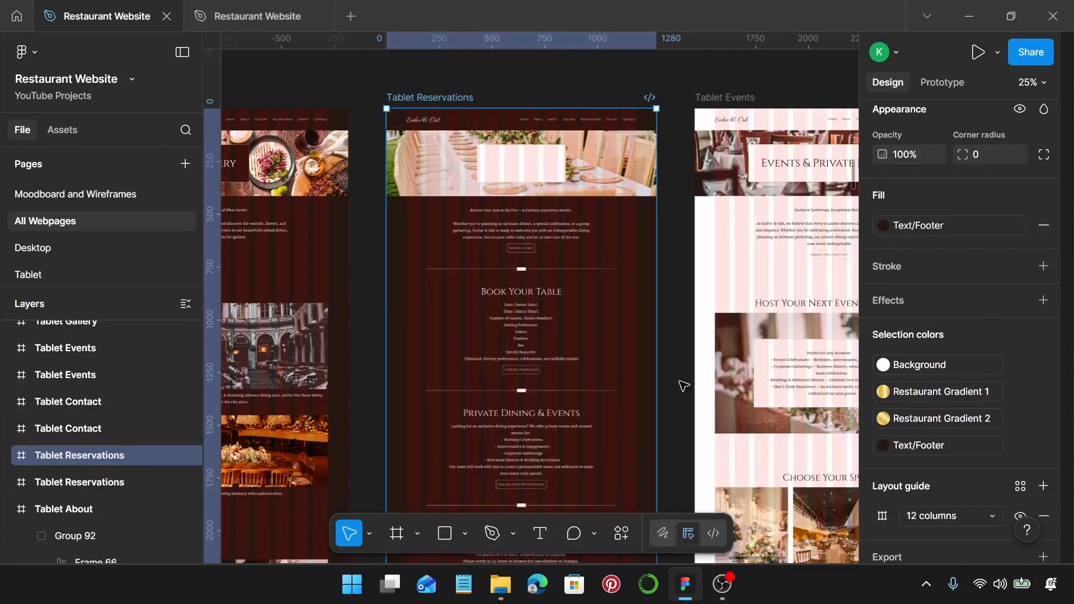
Step: Change the fill of the Reservations title box over the hero image to the Text/Footer style
click(551, 164)
click(973, 228)
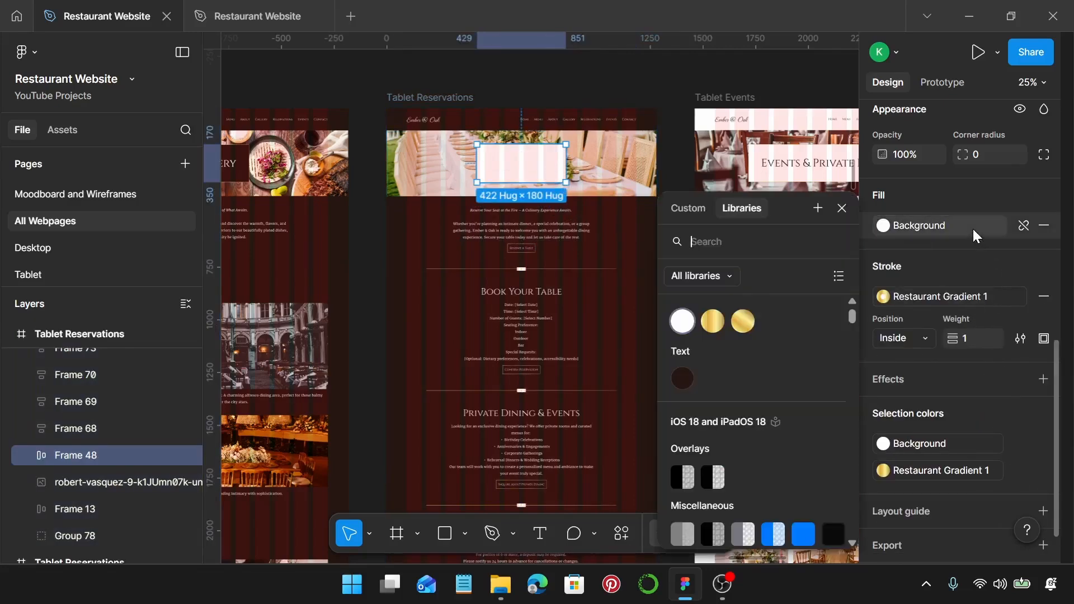
click(685, 377)
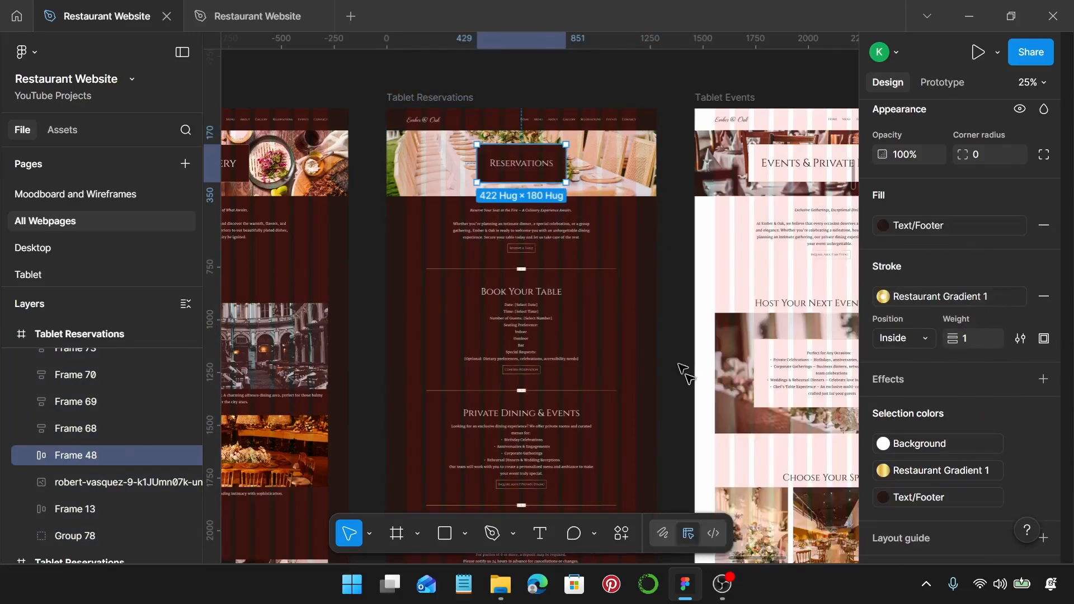
Step: Replace the Background color with Text/Footer in the three divider groups between the Reservations page sections
scroll(560, 291, down, 1)
click(532, 248)
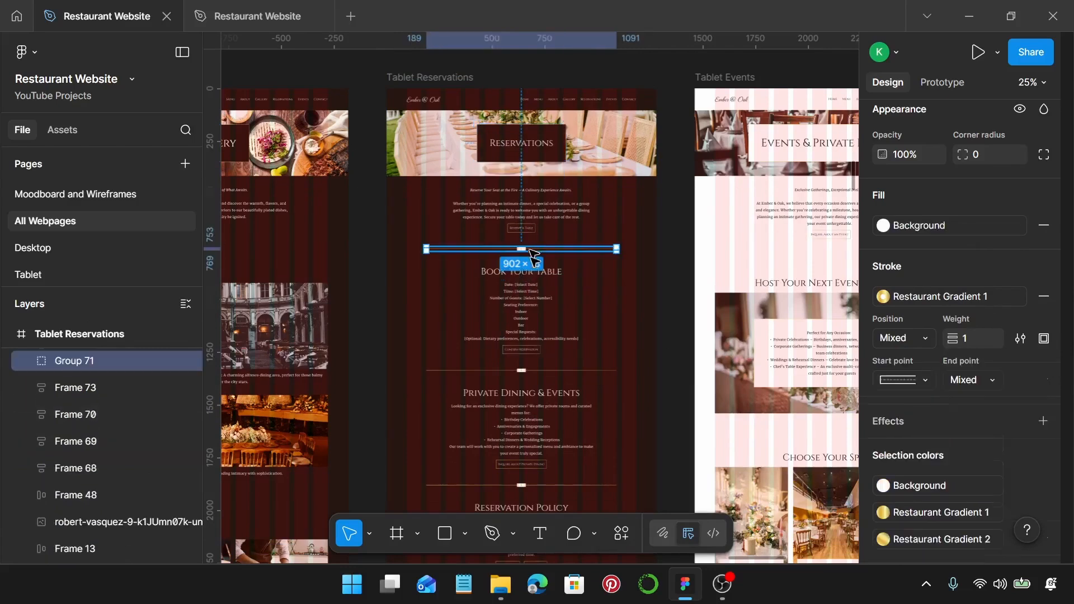
shift+click(555, 370)
shift+click(572, 486)
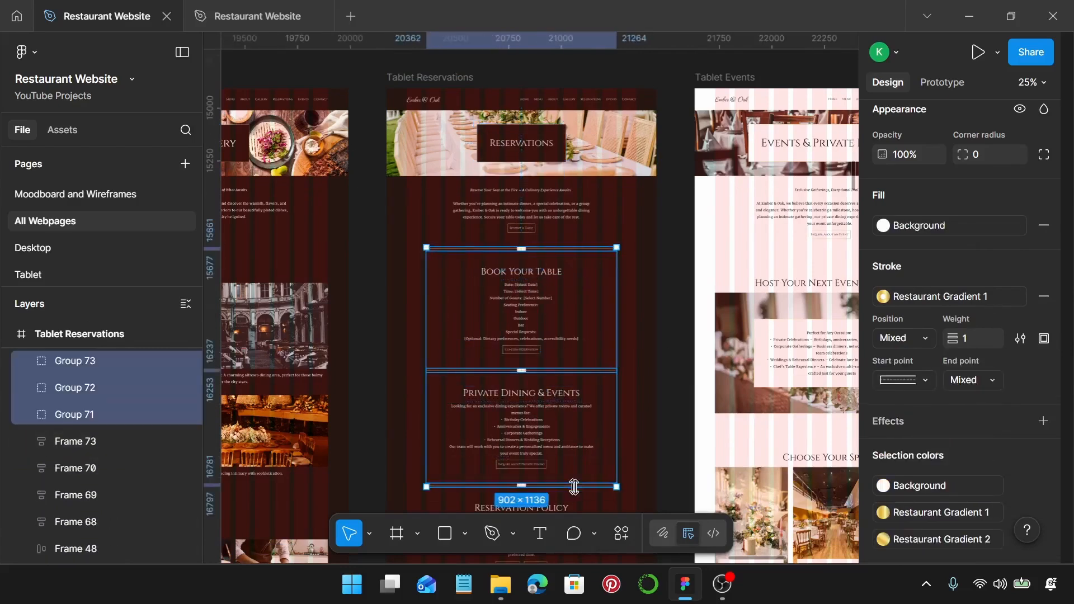
scroll(1000, 479, down, 2)
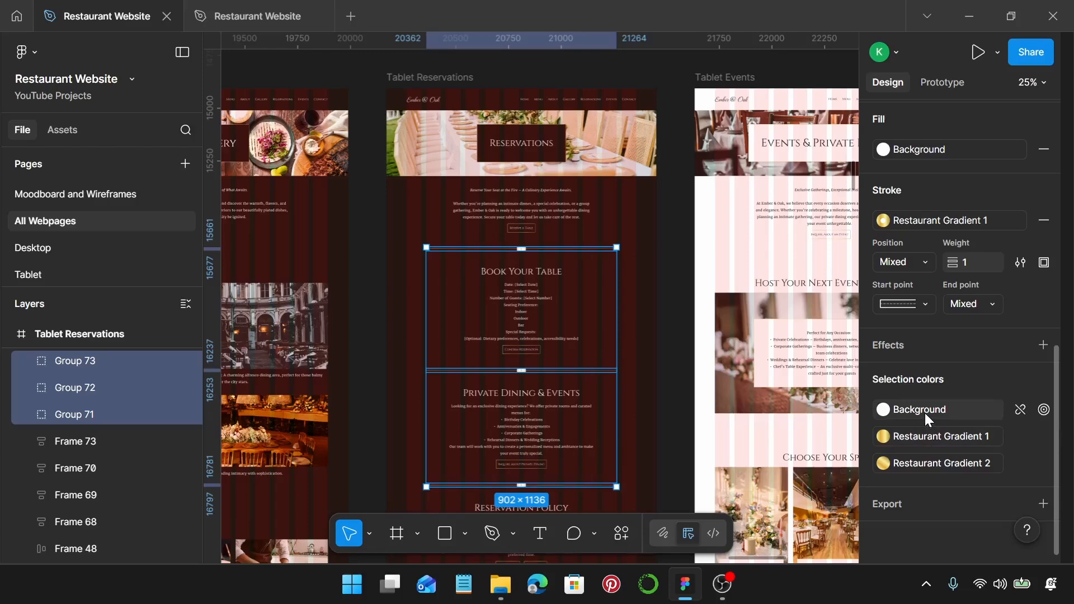
click(925, 413)
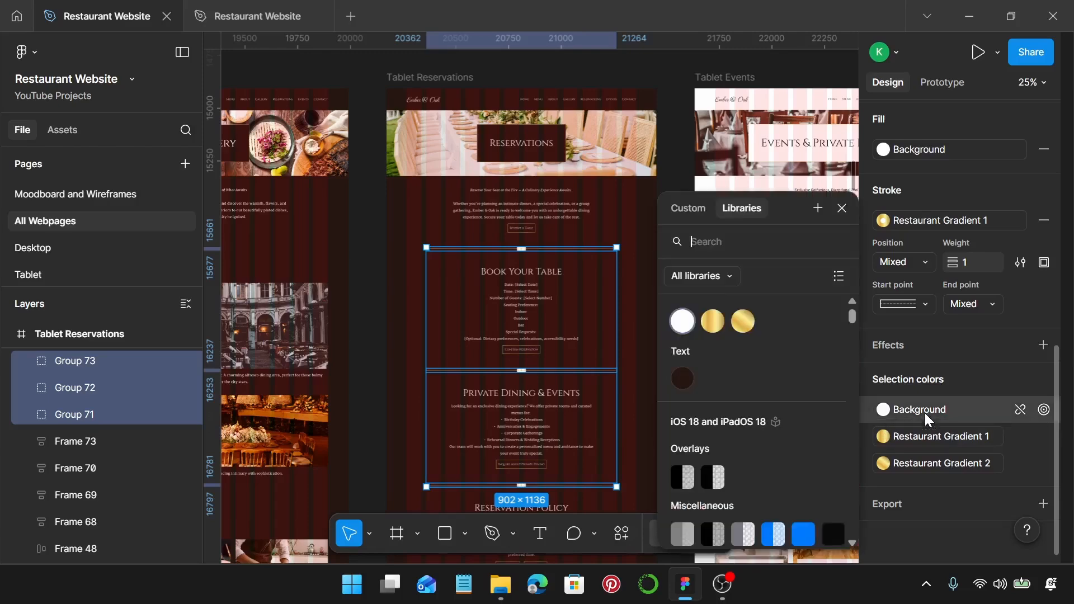
click(682, 379)
Step: Recolor the Tablet Events frame, switching its Text/Footer elements to the Background style and its frame fill to Text/Footer
scroll(565, 384, down, 5)
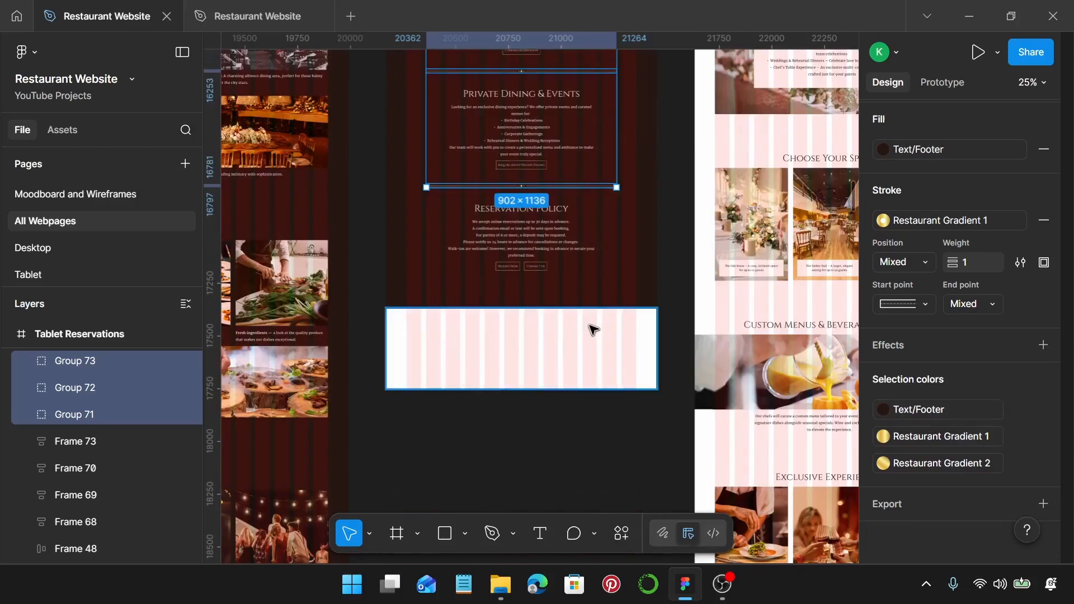
scroll(593, 329, right, 5)
scroll(591, 333, up, 5)
scroll(580, 338, left, 1)
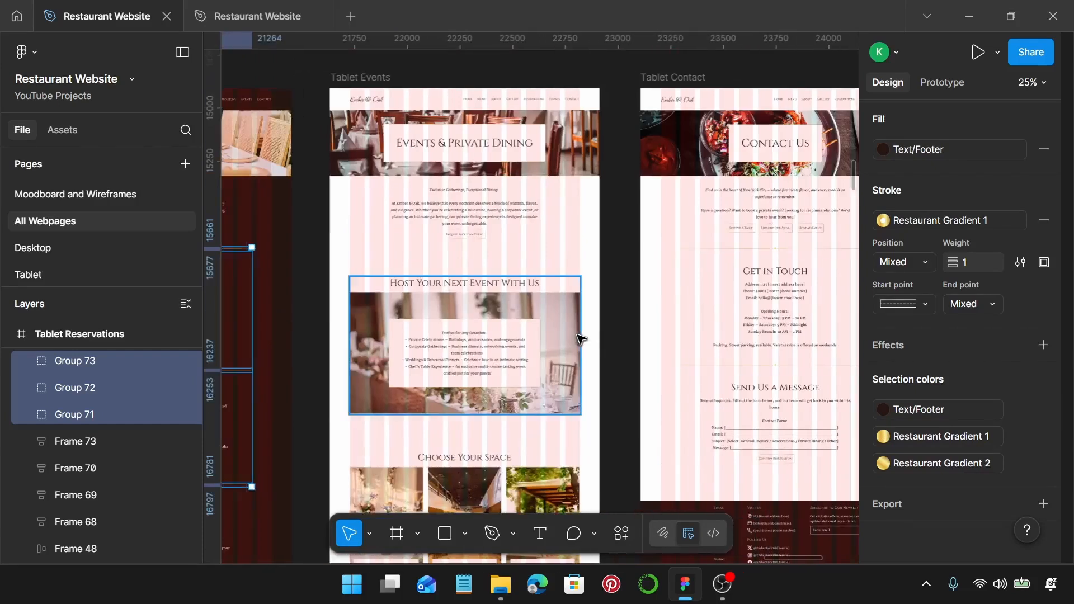
click(377, 81)
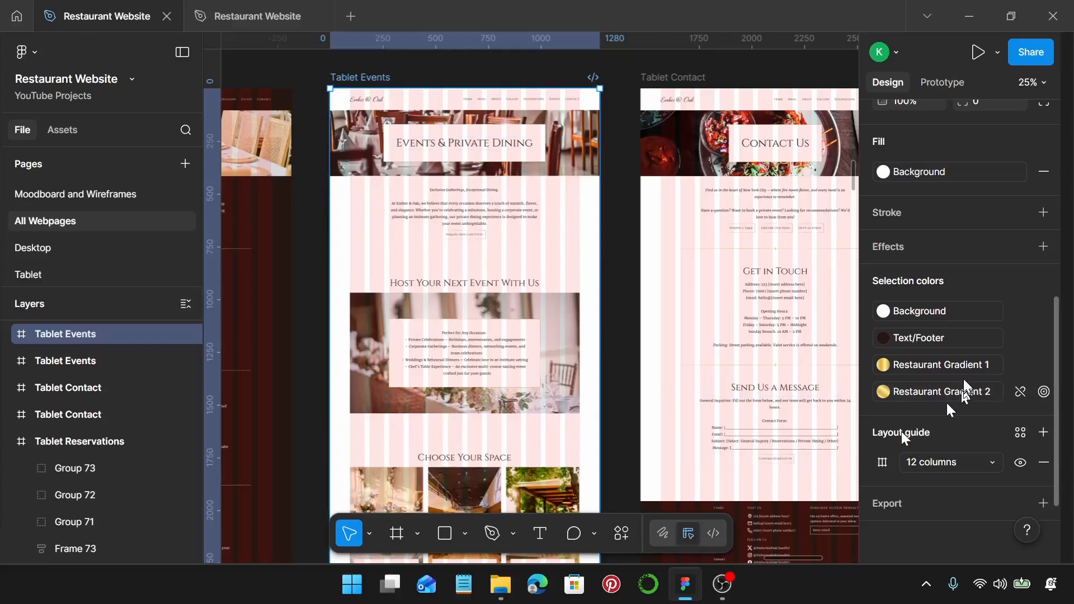
click(930, 340)
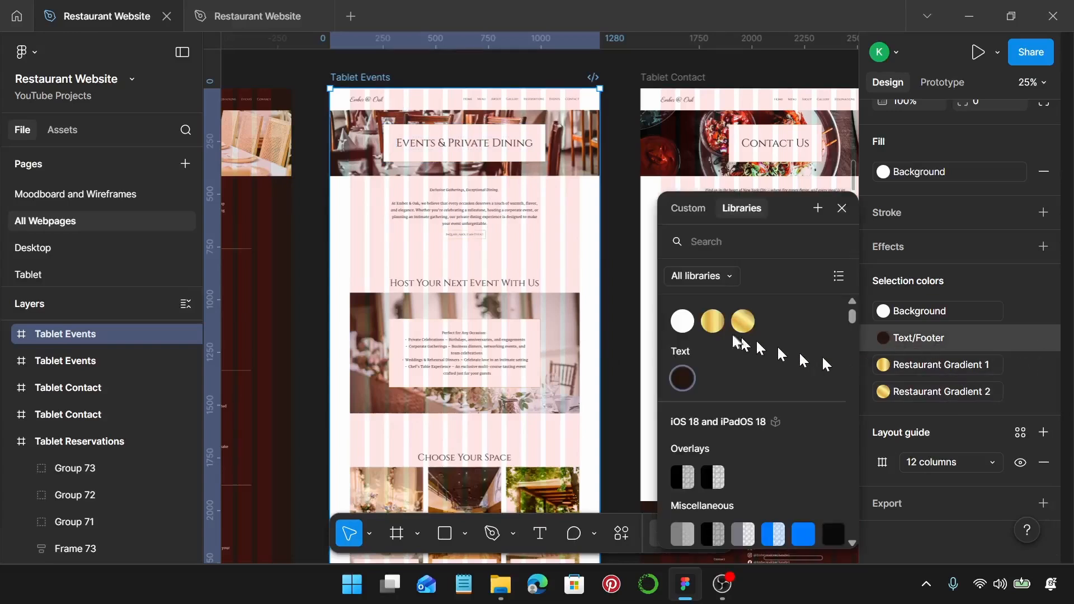
click(692, 327)
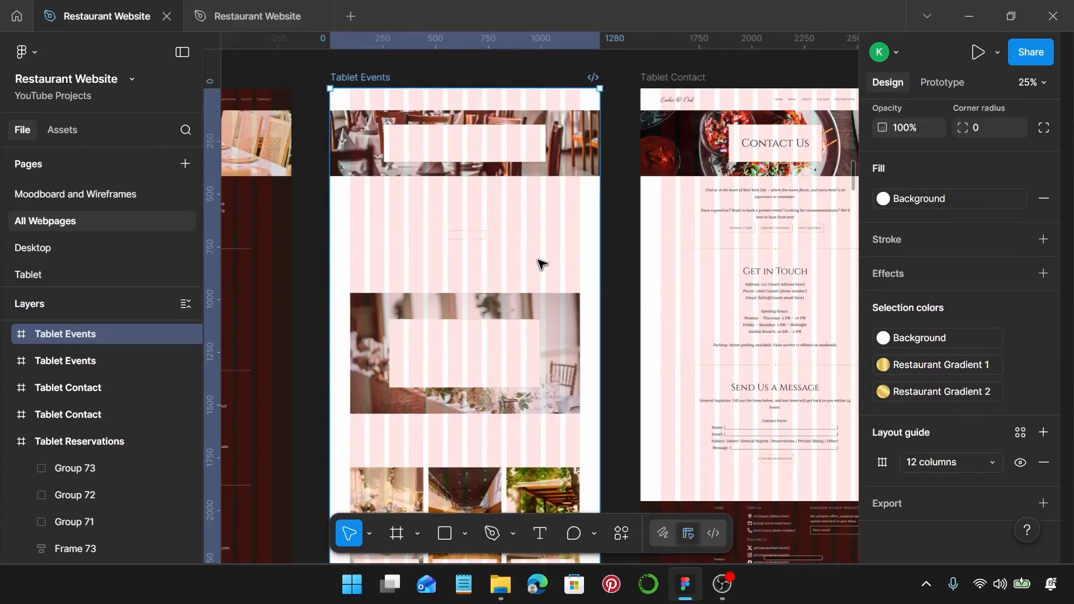
click(922, 201)
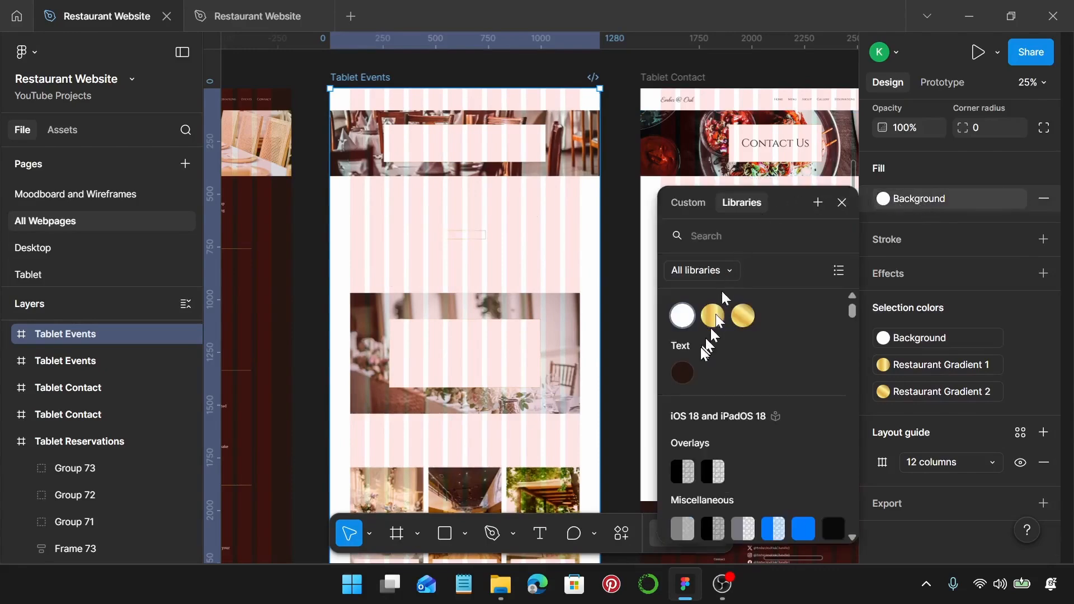
click(683, 369)
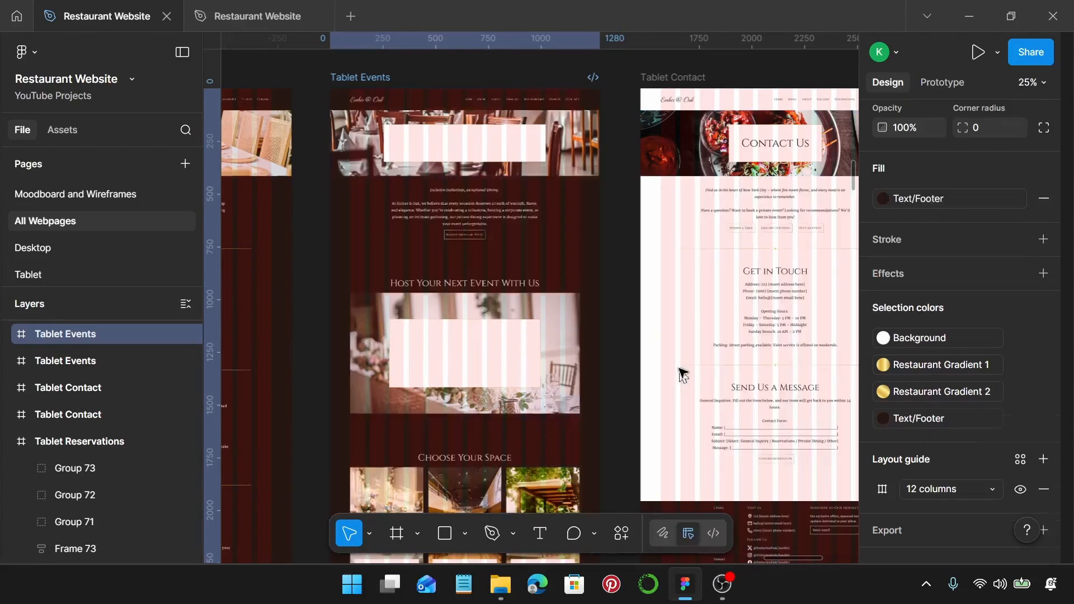
Step: Apply the Text/Footer fill to the Events & Private Dining title box and the Host Your Next Event With Us text box
click(511, 151)
click(946, 200)
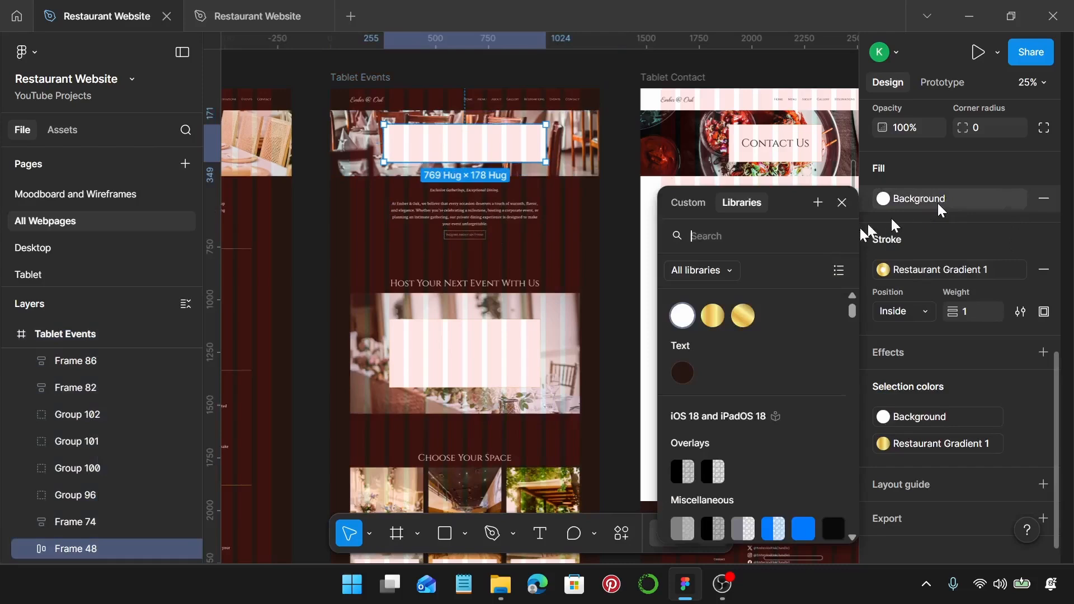
click(683, 373)
click(467, 350)
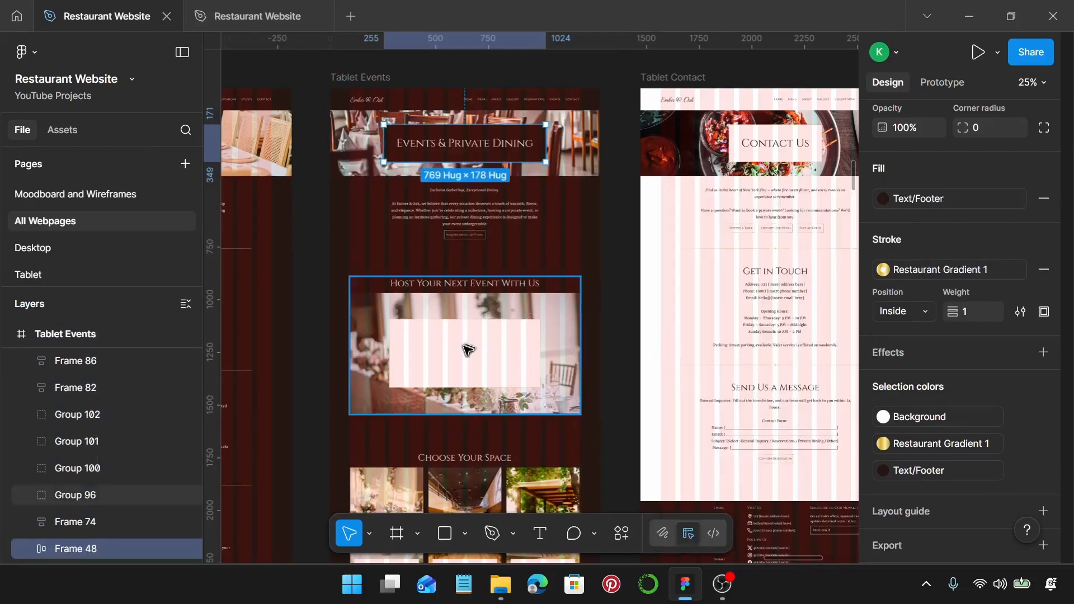
click(925, 201)
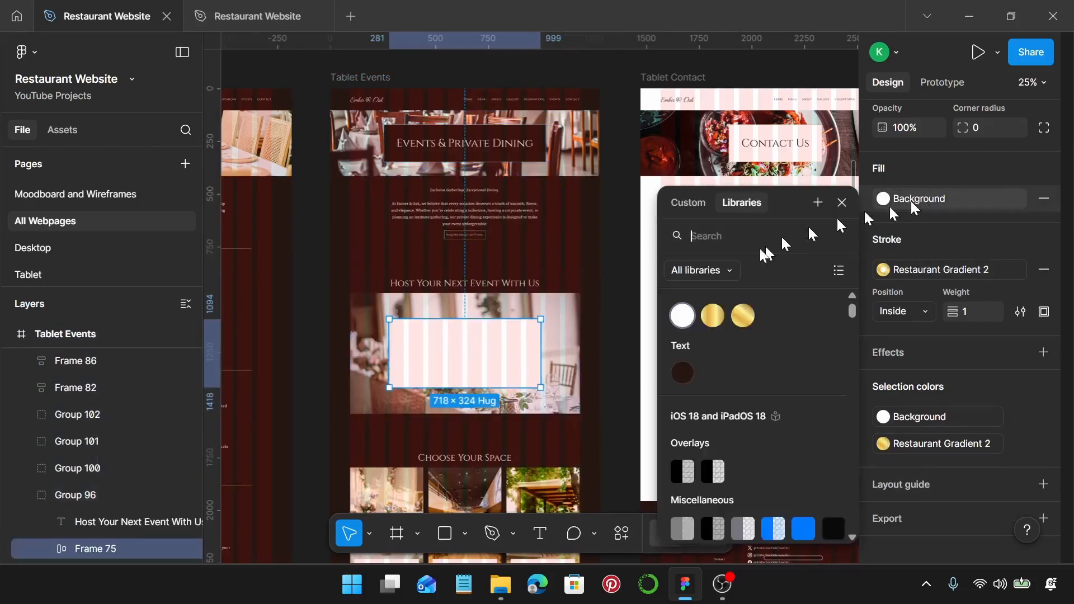
click(683, 371)
Step: Apply the Text/Footer fill to the three caption boxes on the Choose Your Space images
scroll(512, 391, down, 4)
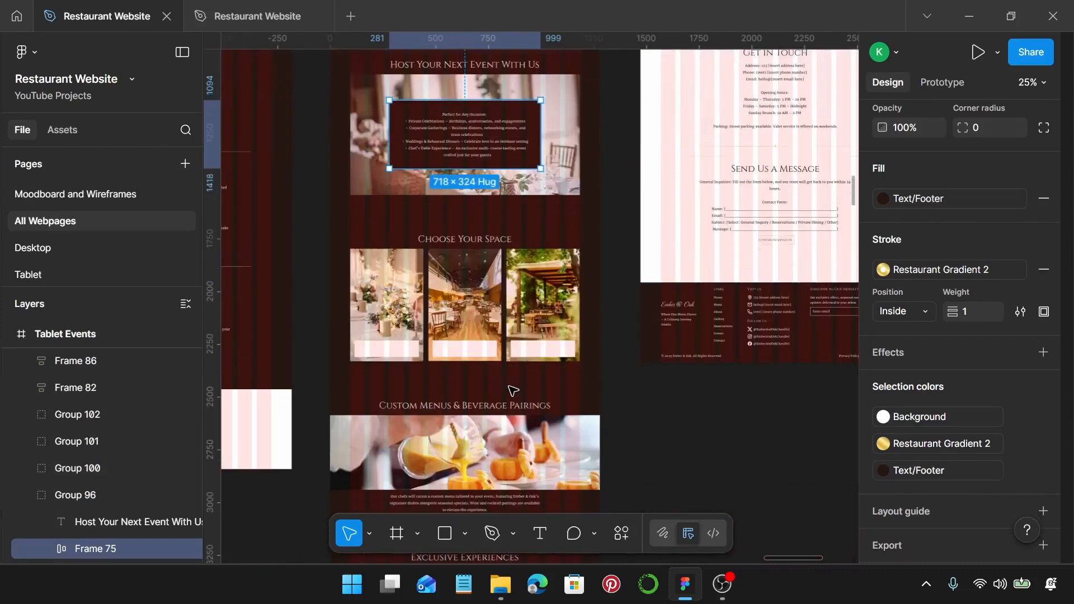
scroll(418, 366, up, 3)
double_click(387, 361)
click(386, 361)
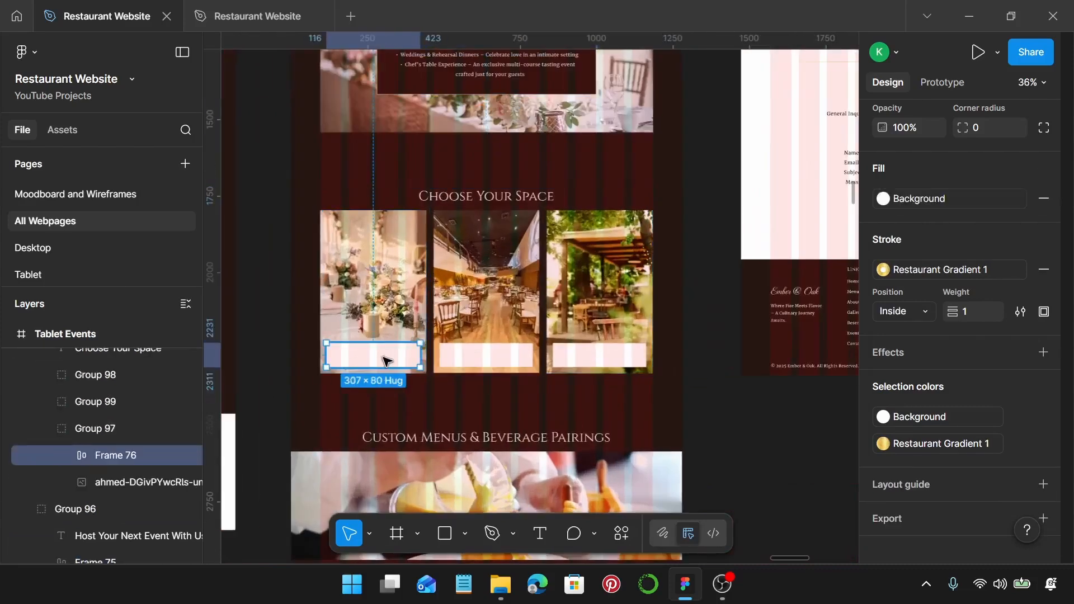
shift+click(502, 364)
shift+double_click(564, 361)
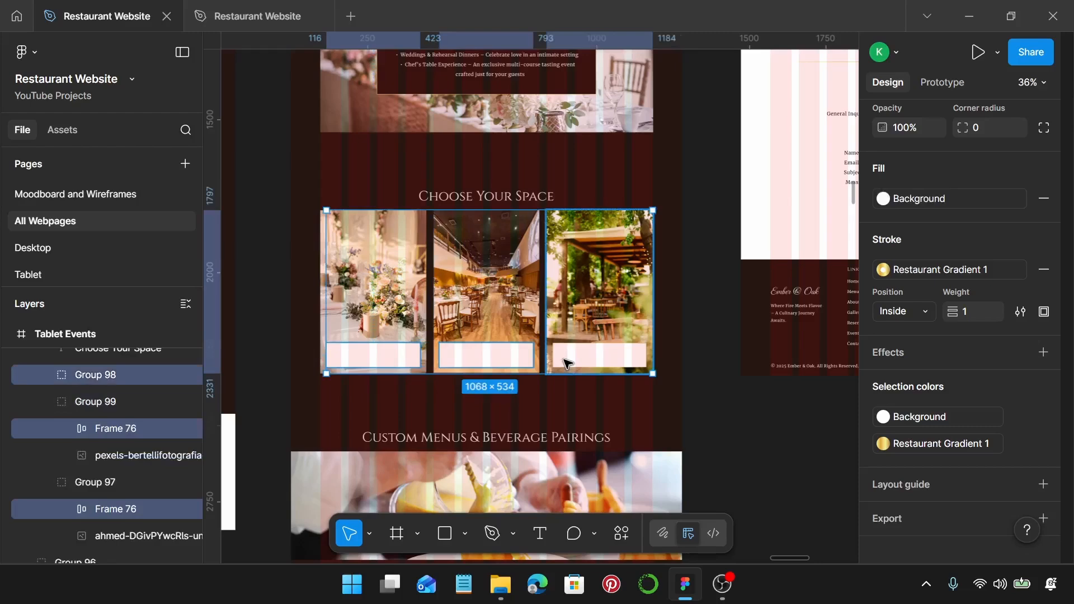
click(955, 207)
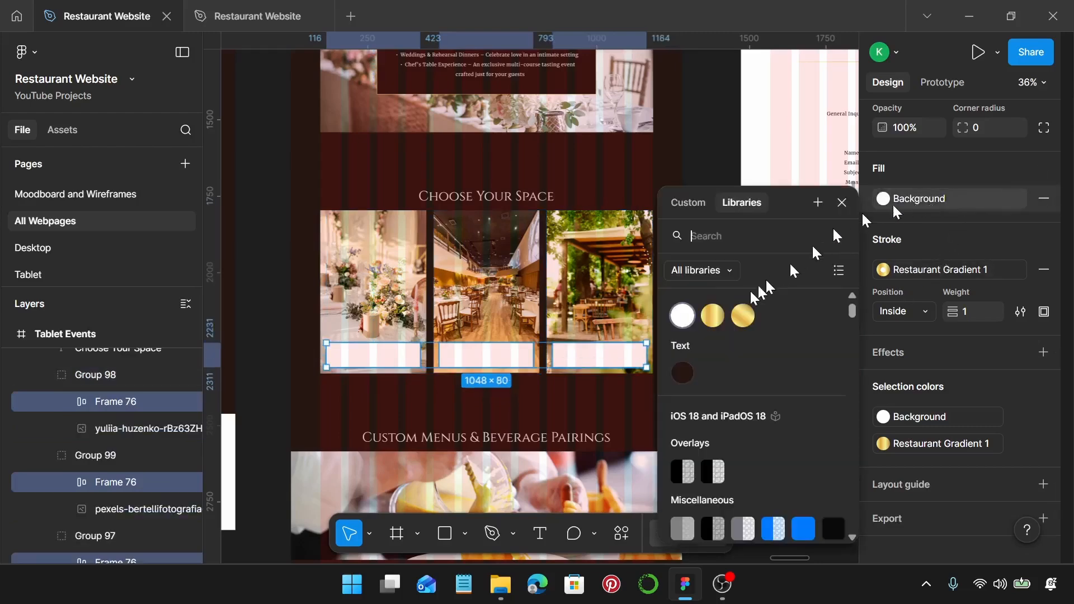
click(682, 373)
Step: Apply the Text/Footer fill to the three caption boxes on the Exclusive Experiences images
scroll(447, 381, down, 7)
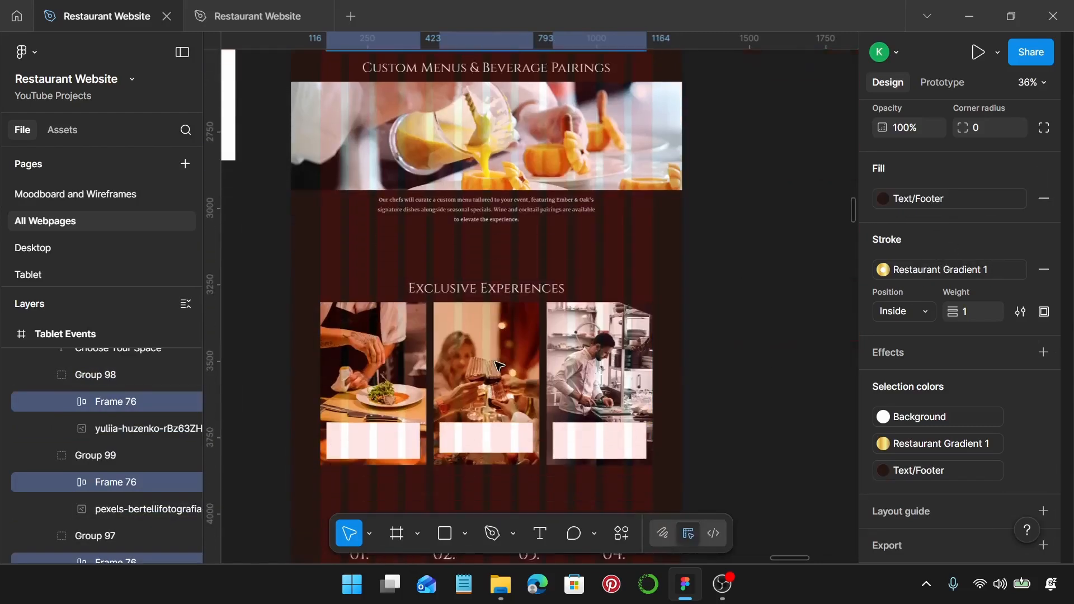
click(406, 431)
click(404, 436)
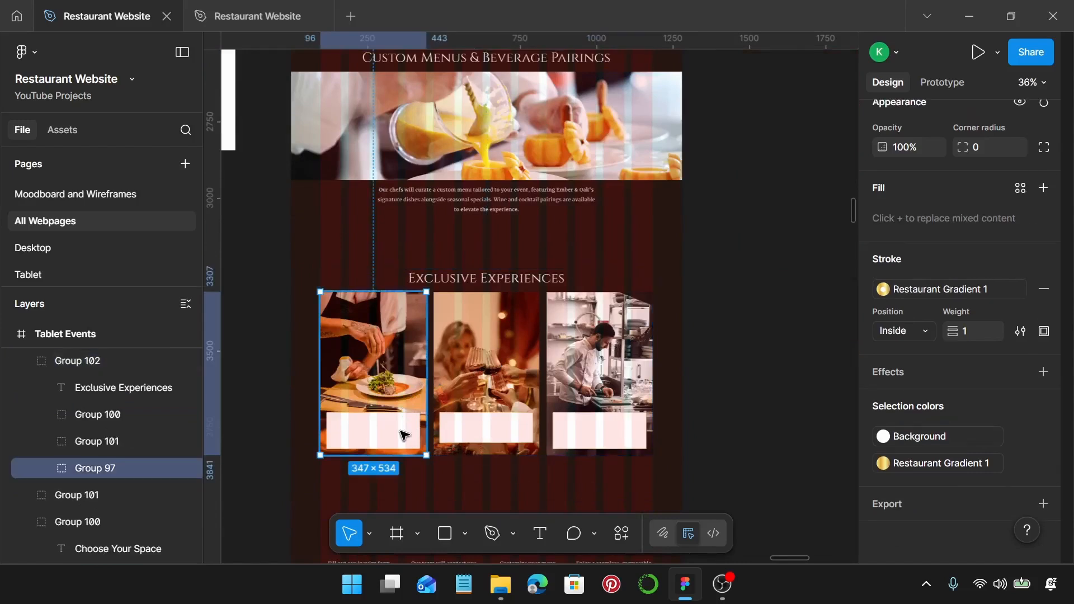
double_click(404, 436)
shift+click(472, 437)
shift+click(473, 437)
shift+click(566, 440)
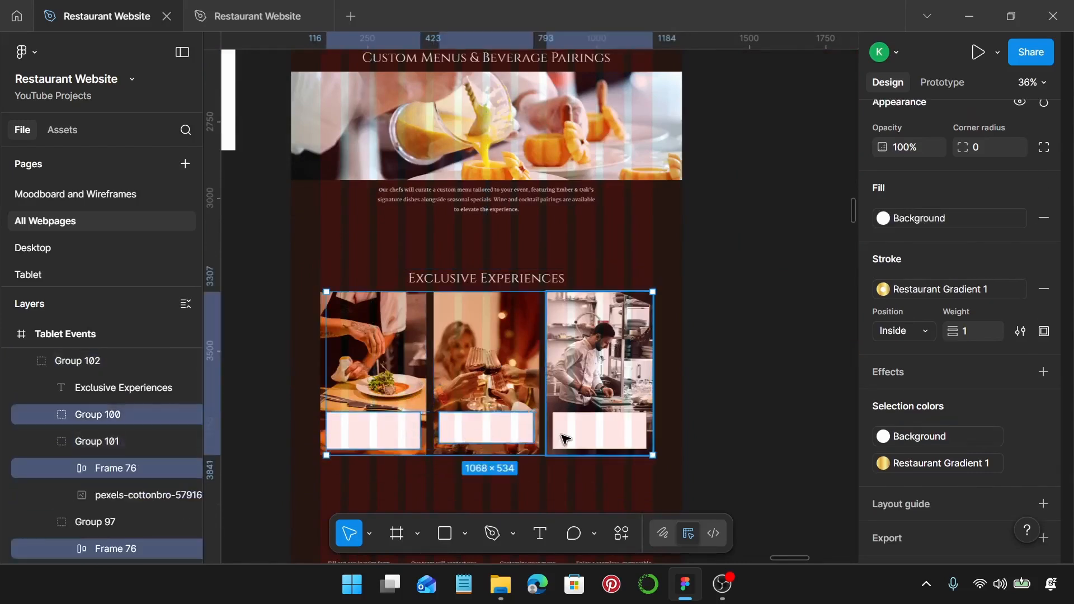
shift+click(566, 439)
click(945, 218)
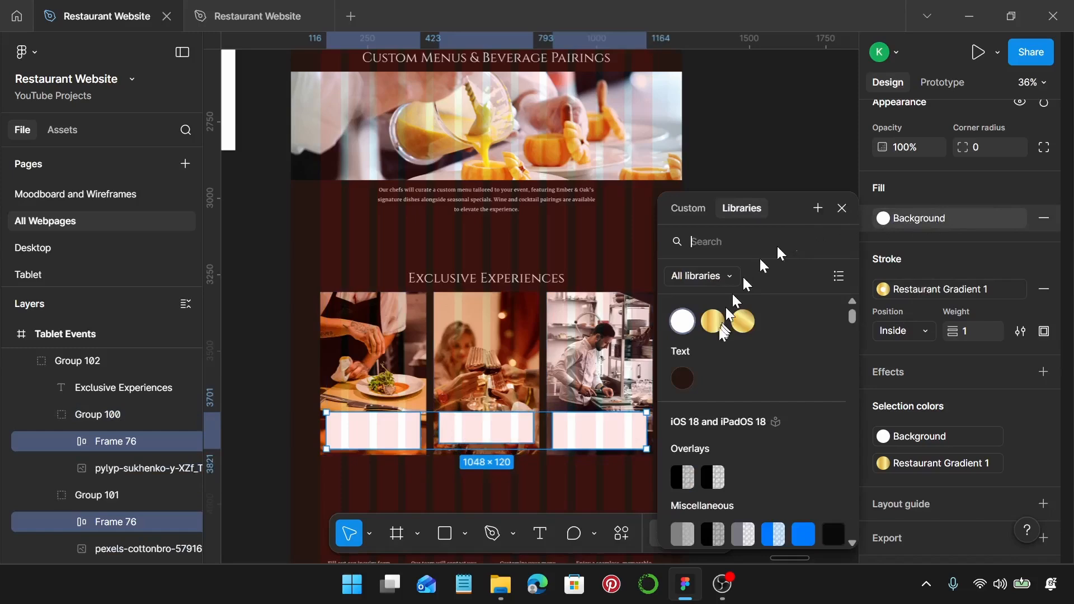
click(683, 379)
Step: Recolor the Tablet Contact frame, switching its Text/Footer elements to the Background style and its frame fill to Text/Footer
scroll(686, 384, down, 8)
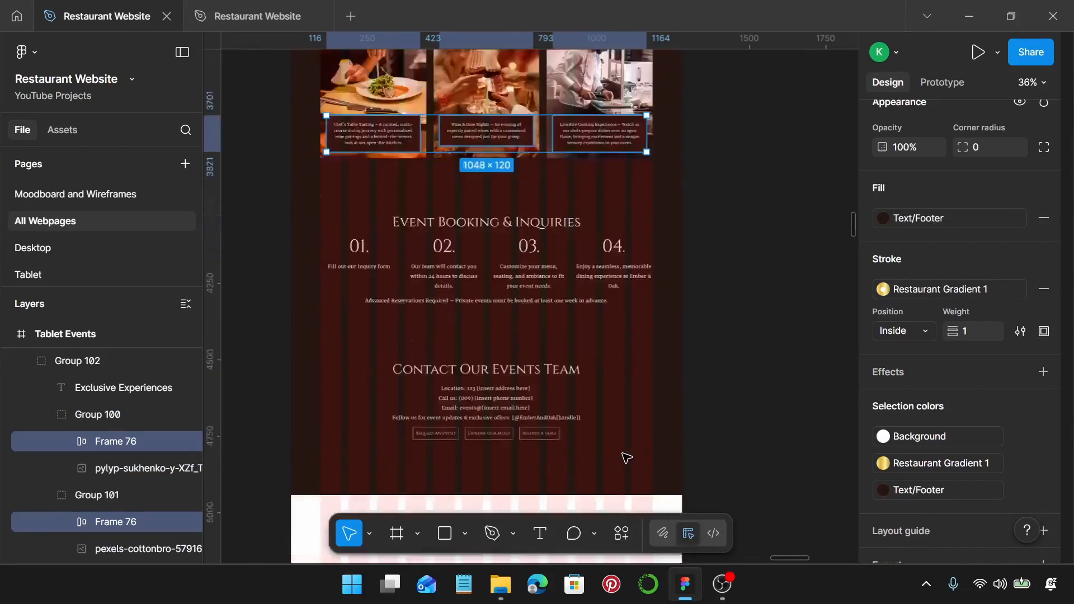
scroll(673, 324, down, 5)
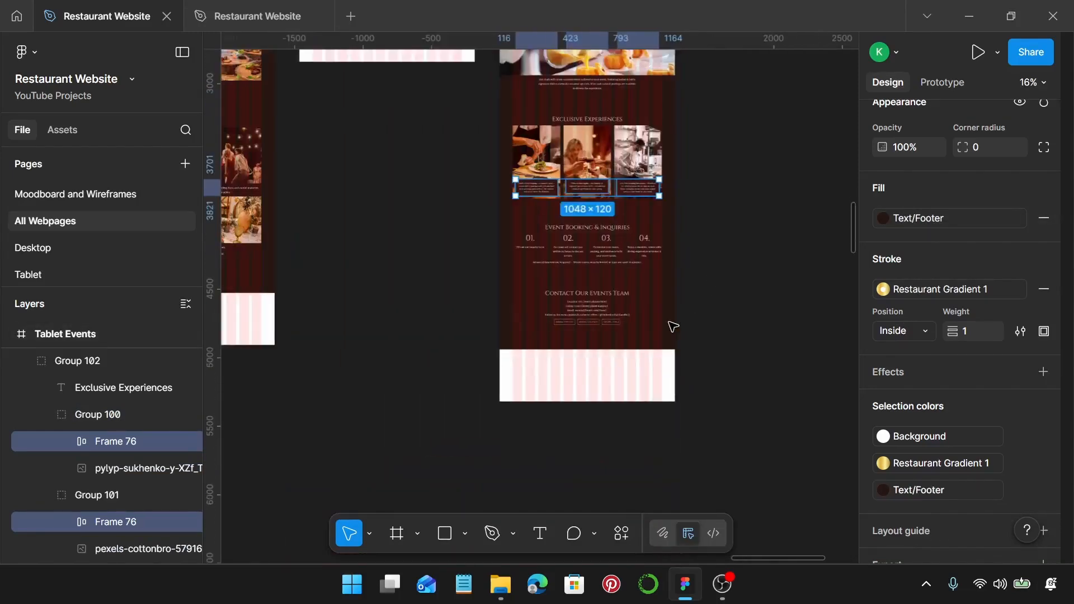
scroll(674, 326, right, 3)
scroll(666, 331, up, 10)
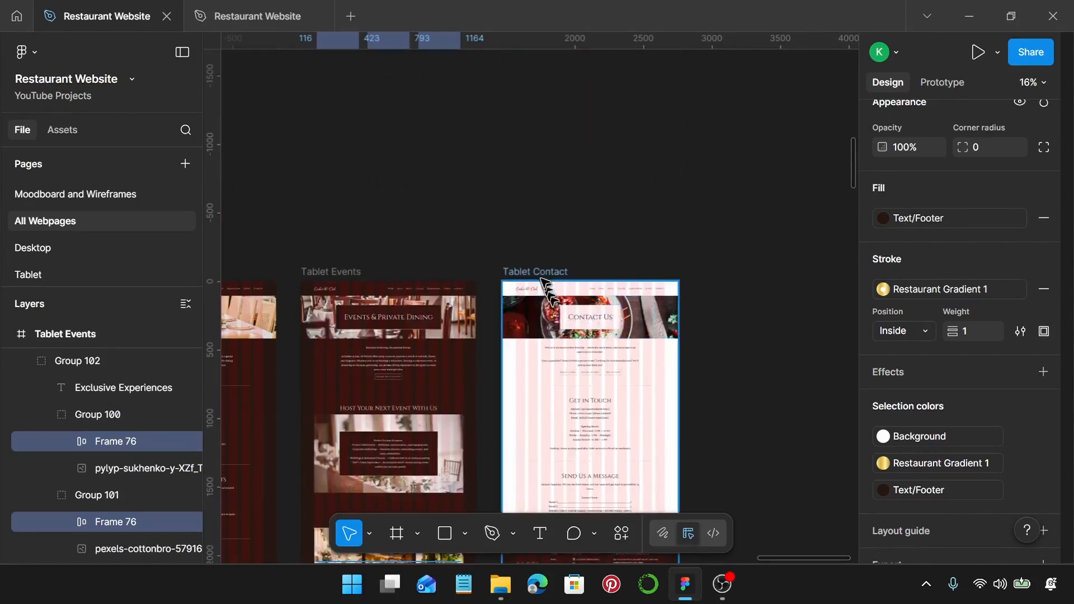
click(546, 277)
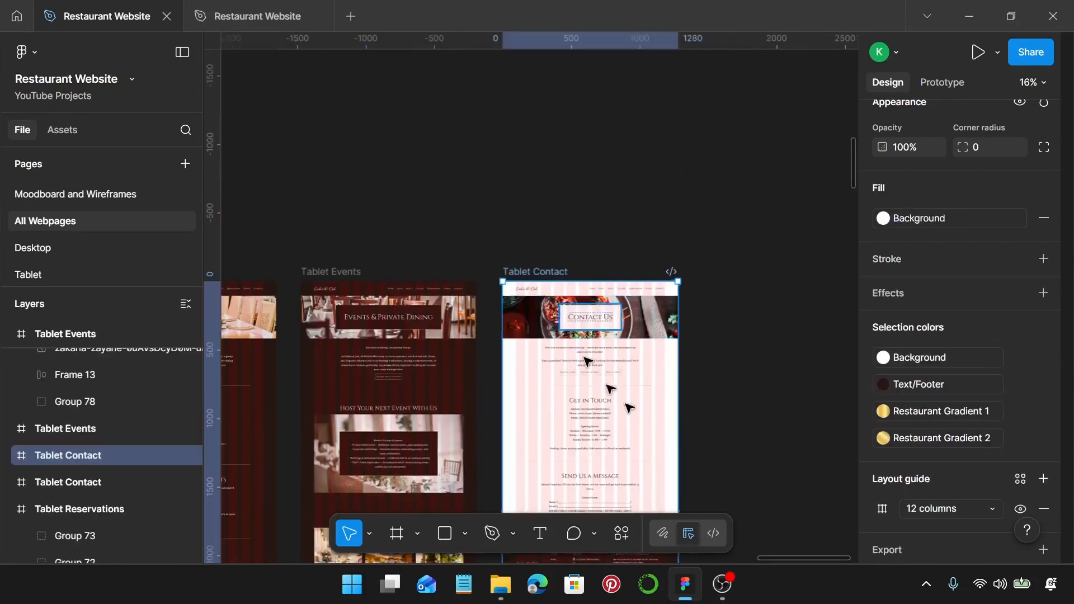
click(917, 388)
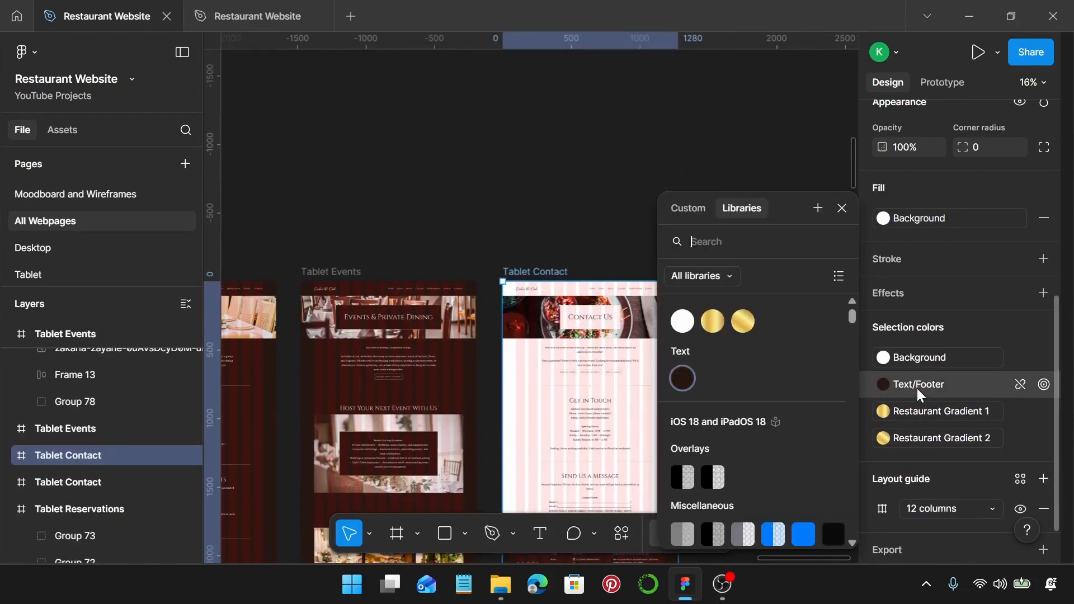
click(682, 323)
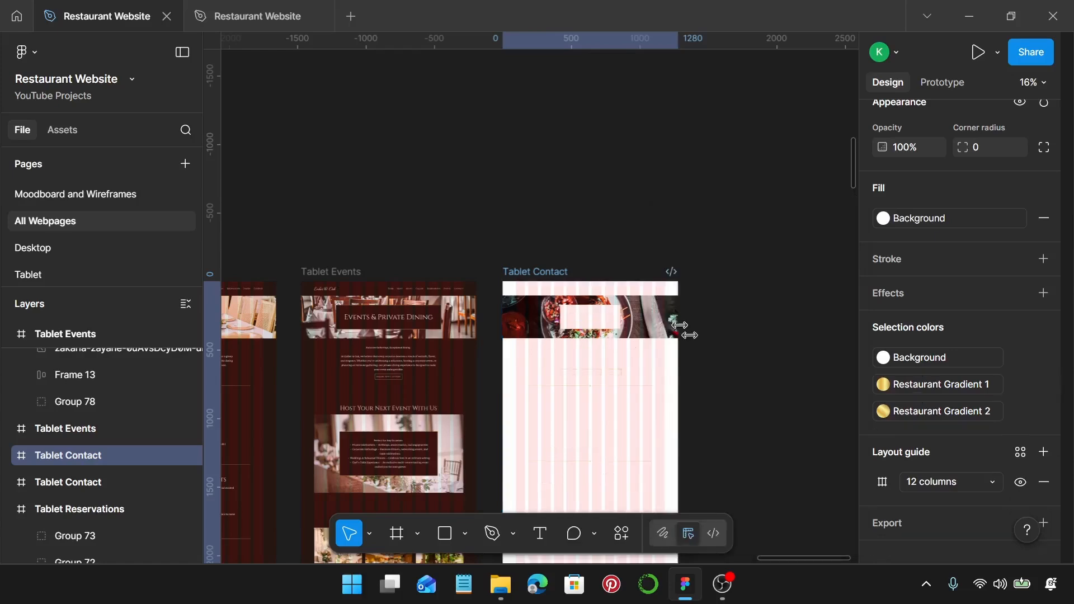
click(920, 221)
click(683, 379)
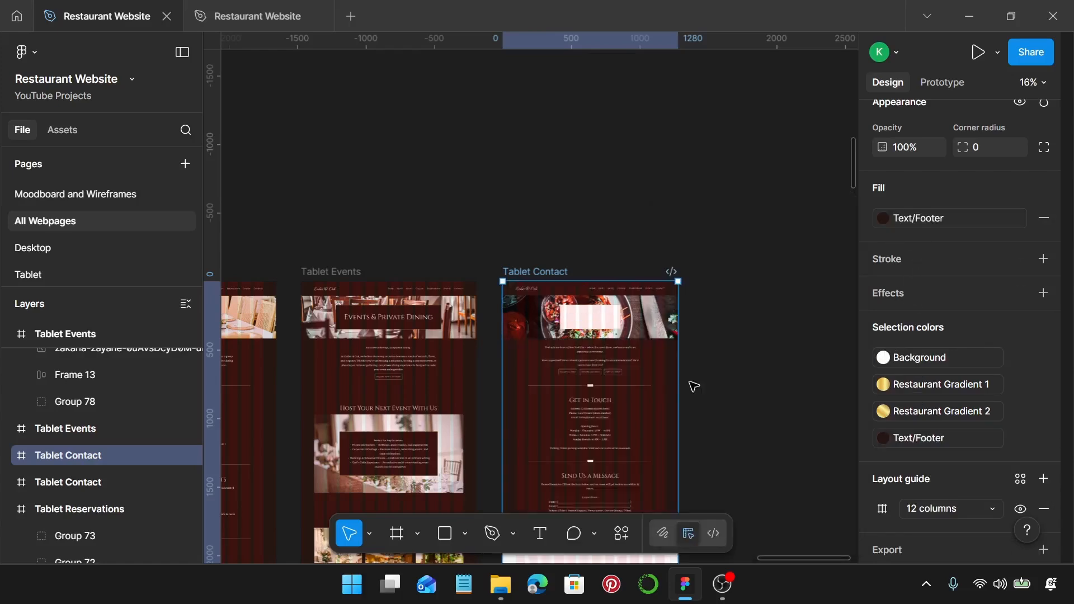
Step: Apply the Text/Footer fill to the title box on the Tablet Contact hero image
scroll(619, 345, up, 5)
click(604, 294)
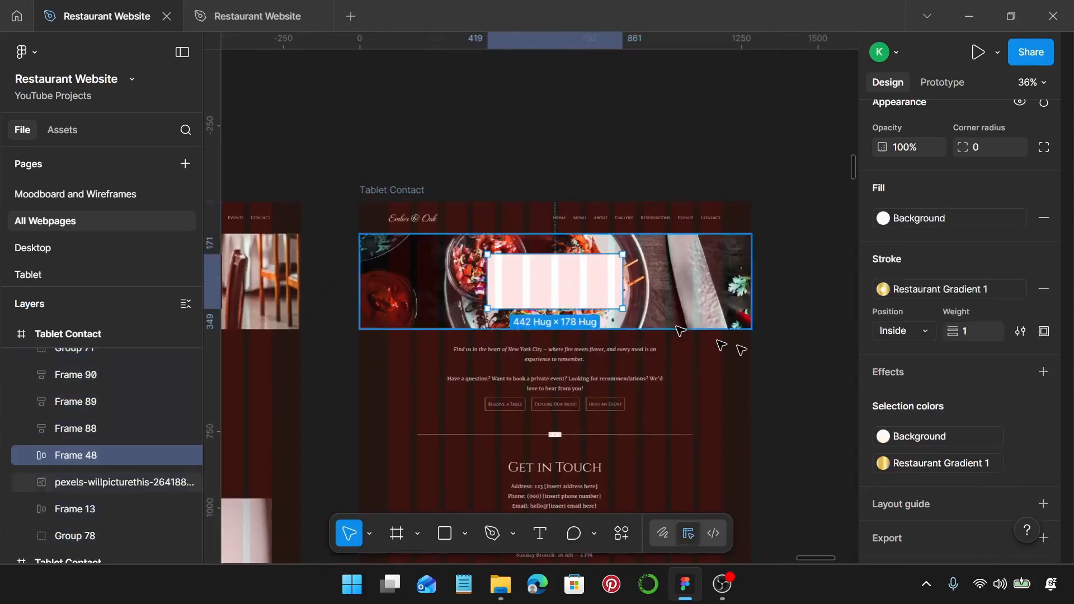
click(931, 220)
click(686, 377)
Step: Recolor the two divider ornaments above and below Get in Touch, switching their Background color to the Text/Footer style
scroll(635, 400, down, 3)
scroll(634, 400, down, 3)
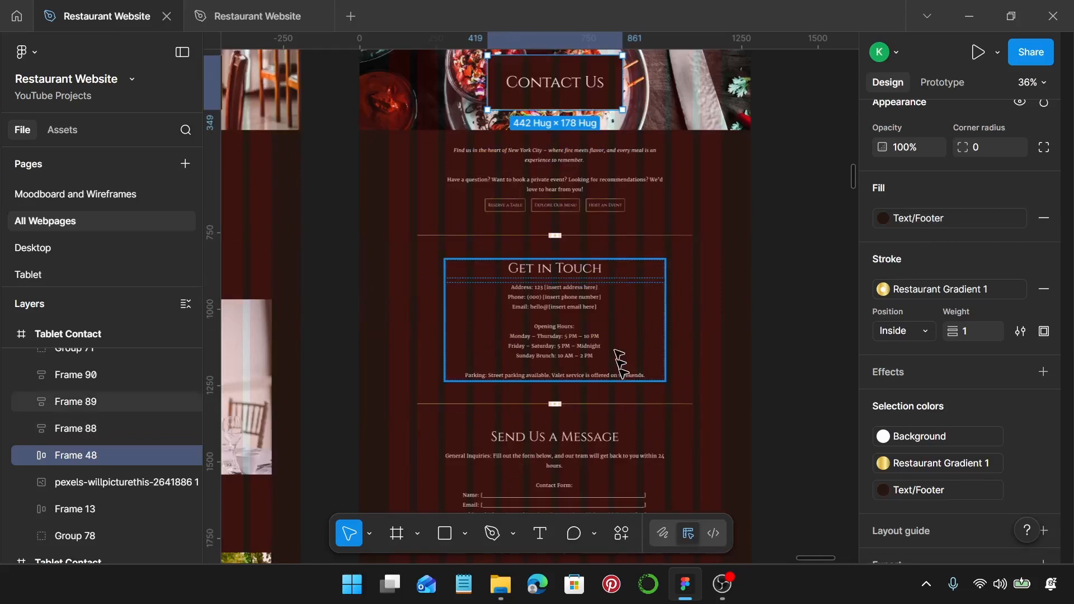
click(627, 237)
shift+click(600, 407)
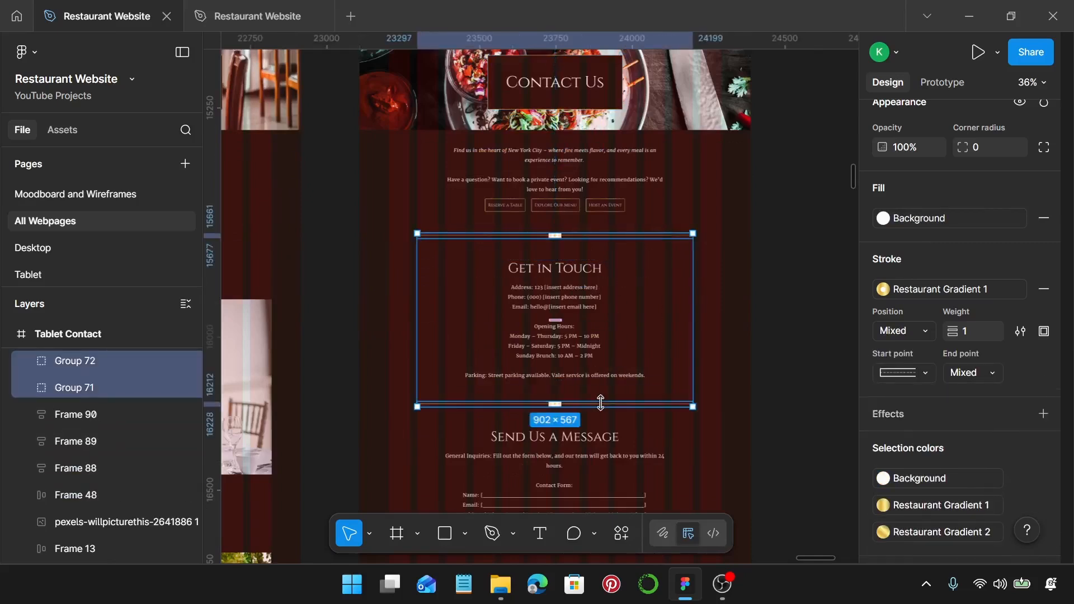
click(905, 482)
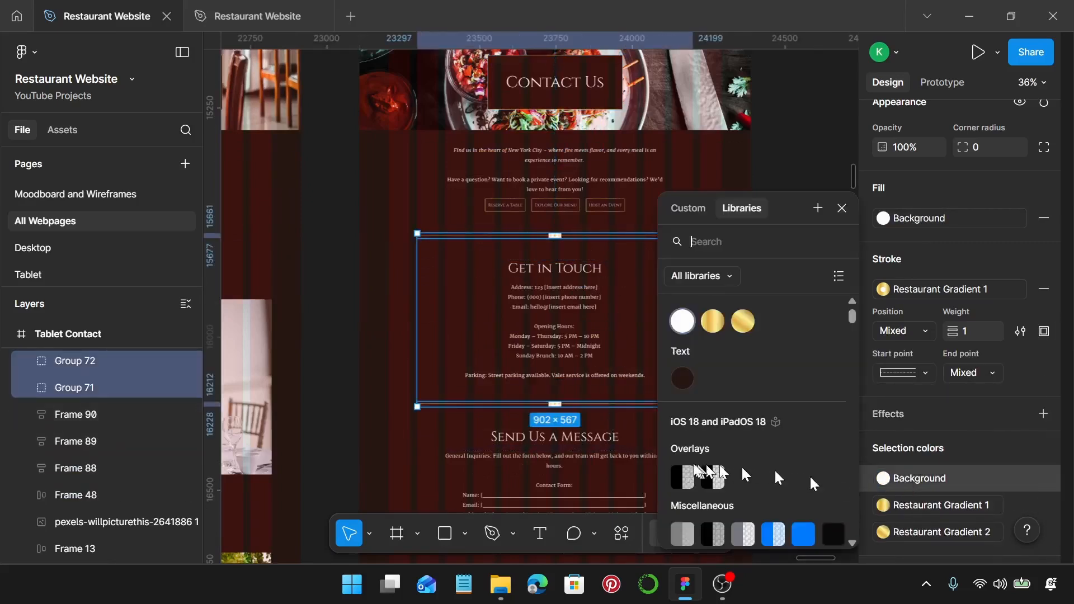
click(686, 377)
Step: Copy the recolored Tablet Homepage footer and replace the blank footers on the Menu, About, Gallery, Reservations, Events and Contact tablet frames with it
scroll(690, 381, down, 8)
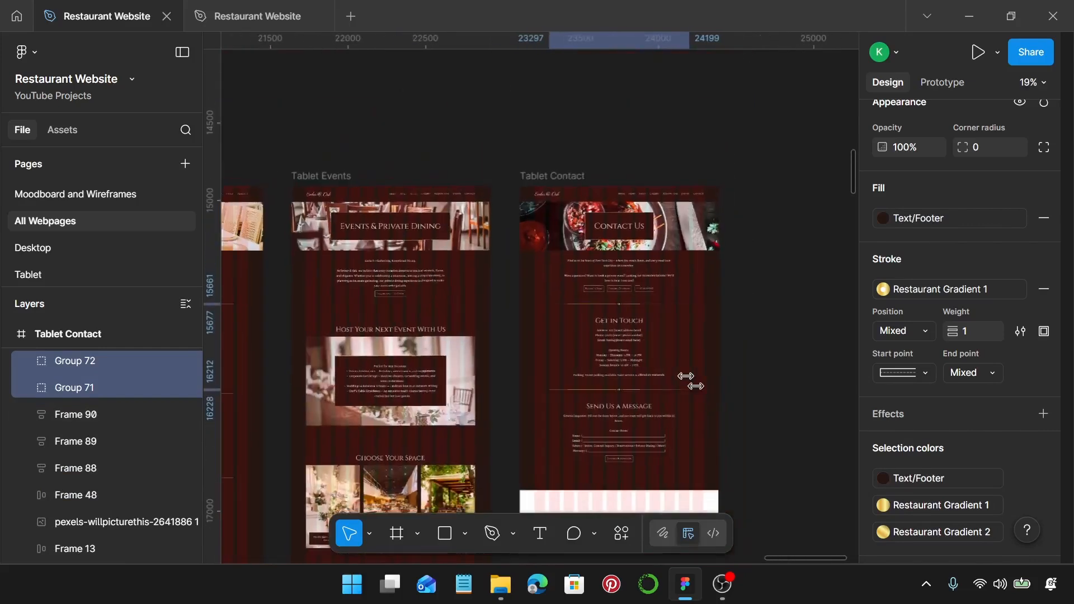
scroll(559, 414, left, 3)
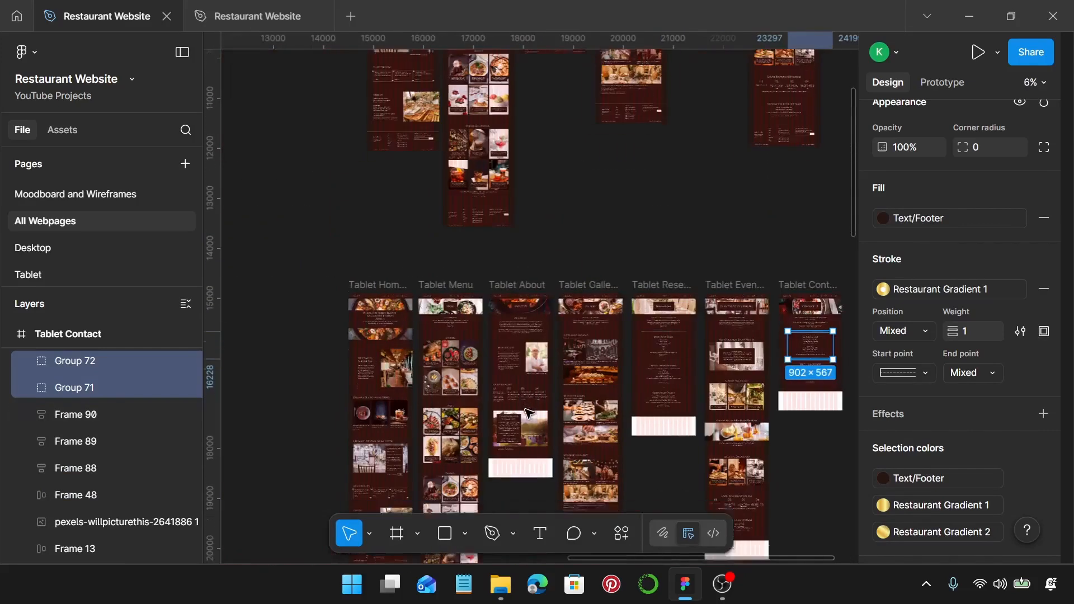
scroll(392, 403, down, 5)
click(380, 369)
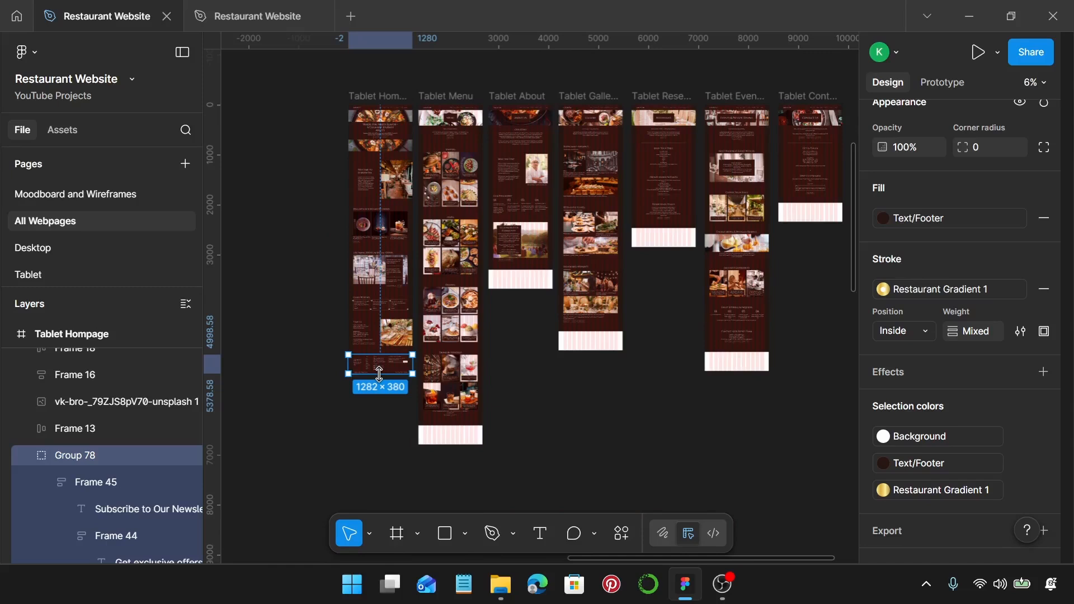
click(440, 440)
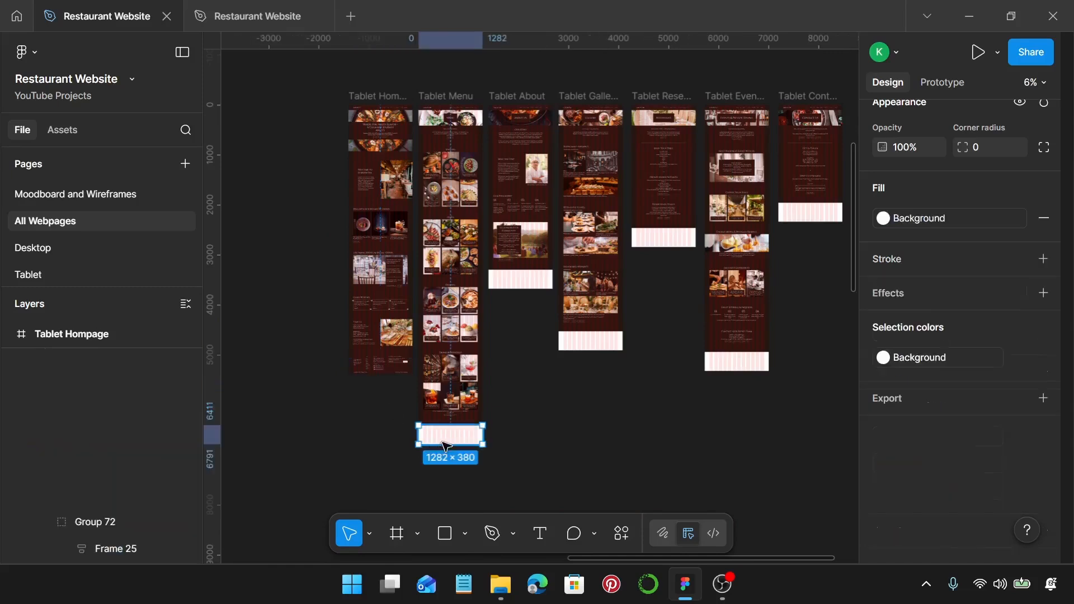
shift+click(521, 283)
shift+click(562, 339)
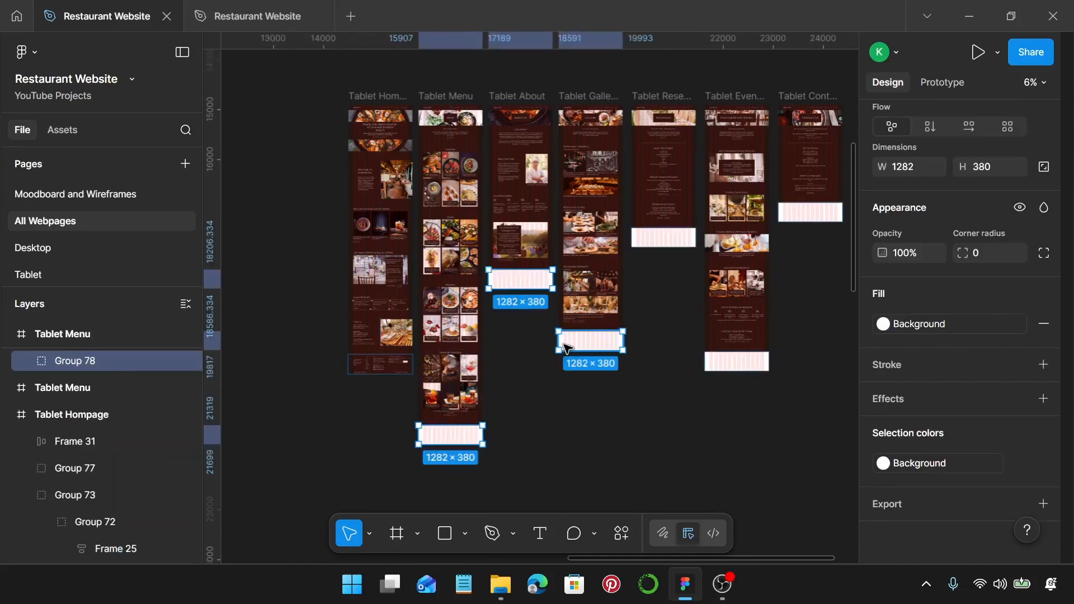
shift+click(663, 238)
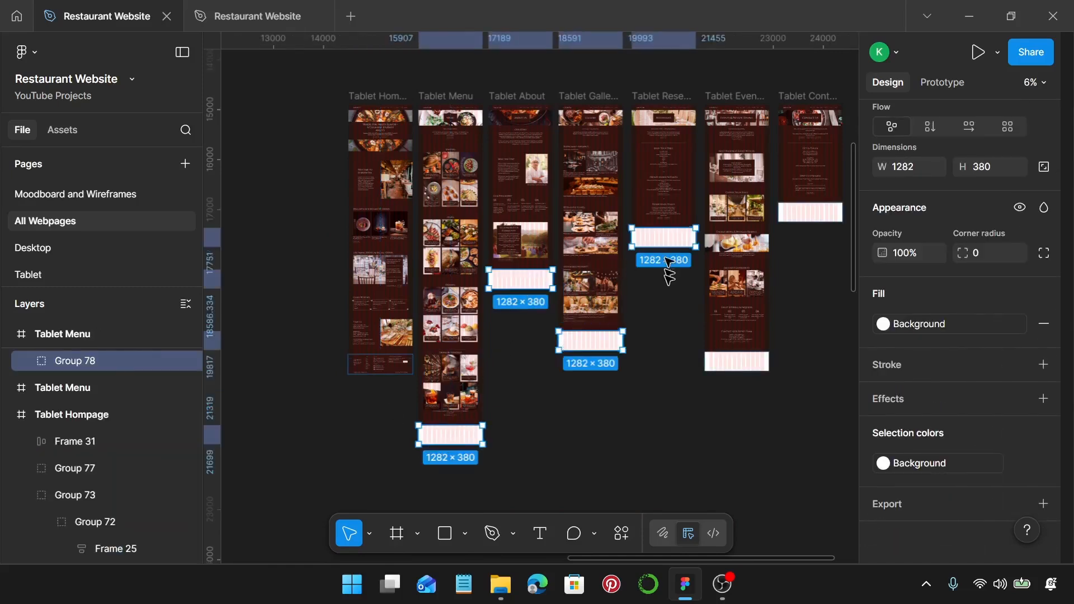
shift+click(737, 362)
shift+click(823, 215)
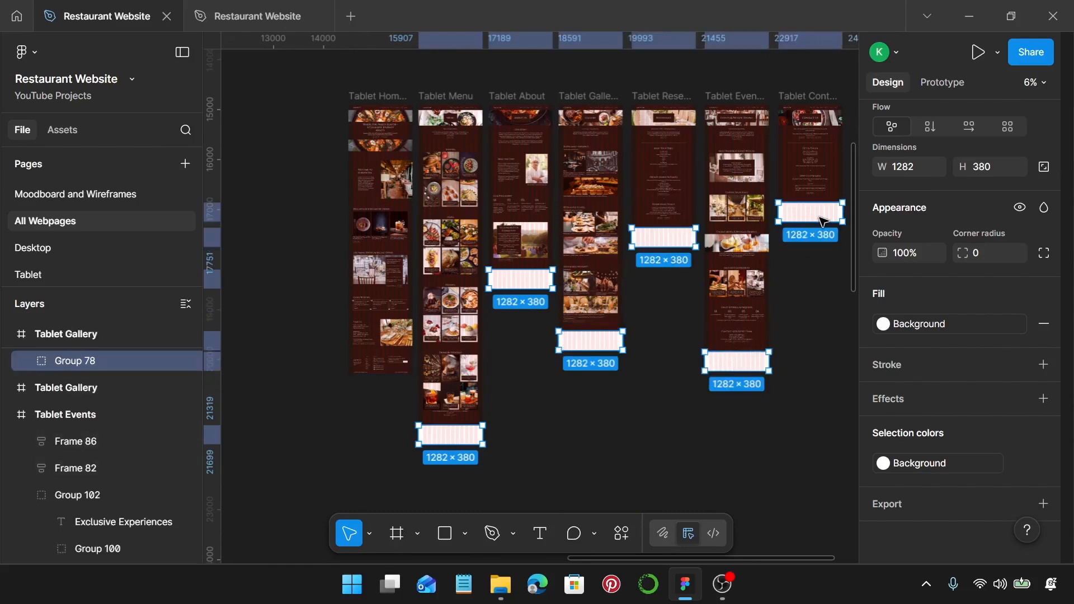
key(ctrl+shift+r)
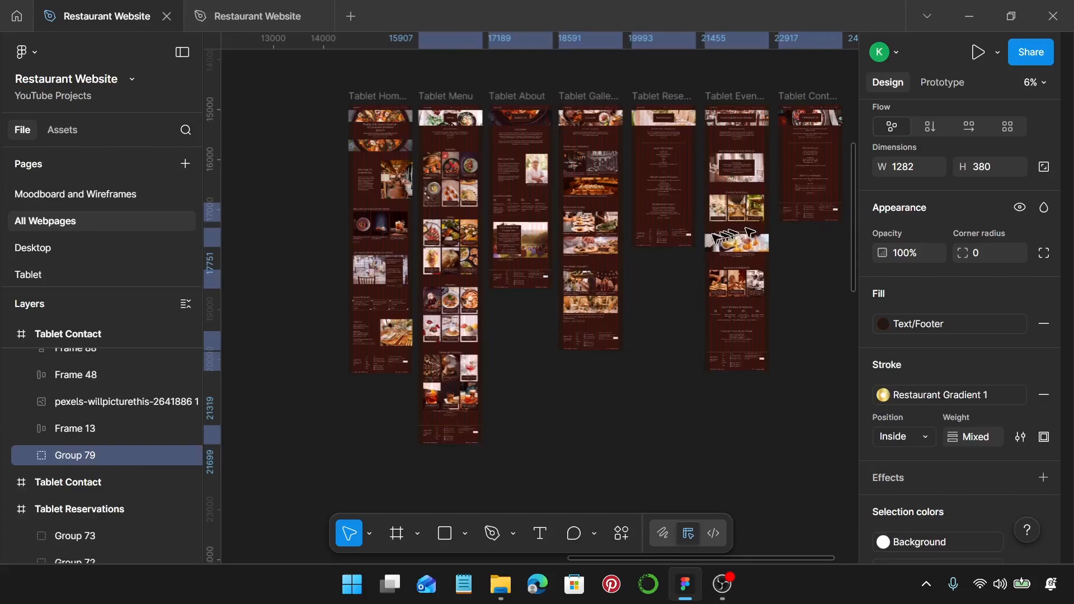
scroll(750, 232, up, 5)
key(Escape)
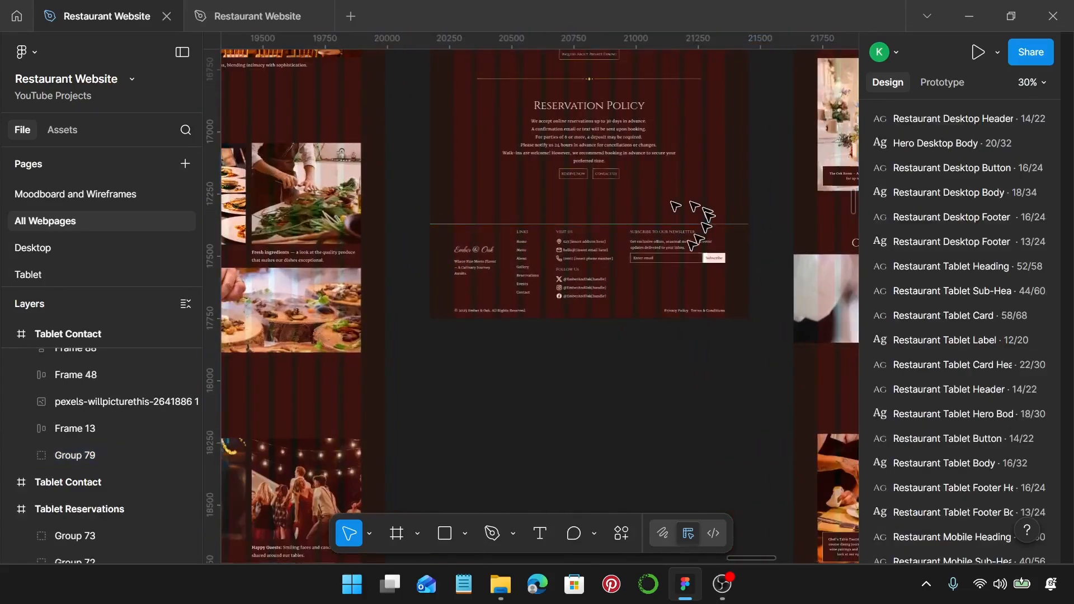
Step: Recolor the mobile Overlay frame, switching its menu text to the Text/Footer style and its frame fill to Background
scroll(660, 259, down, 8)
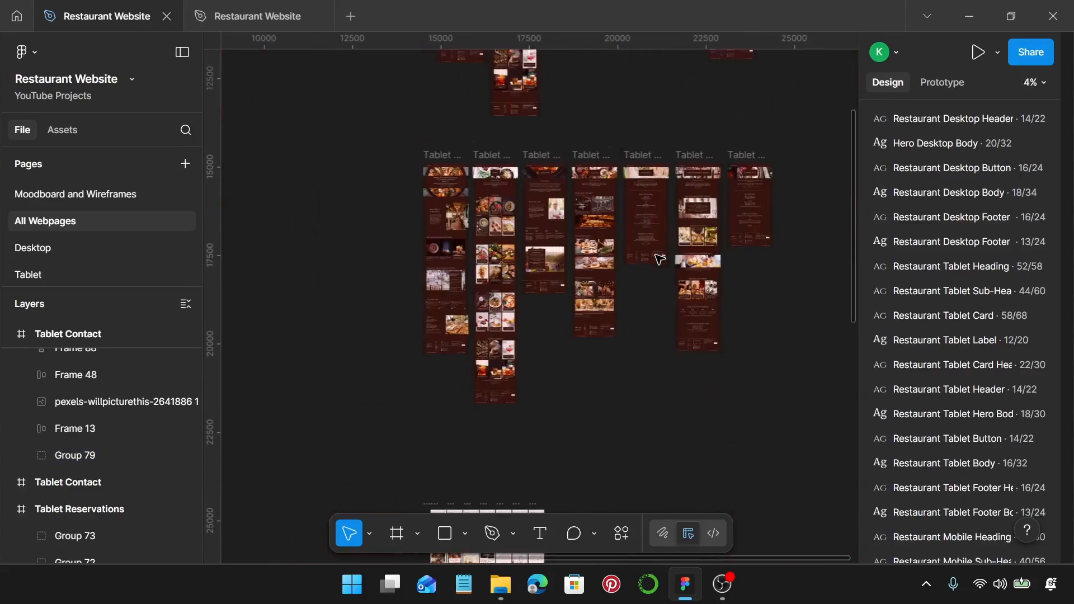
scroll(660, 258, down, 10)
scroll(448, 194, up, 5)
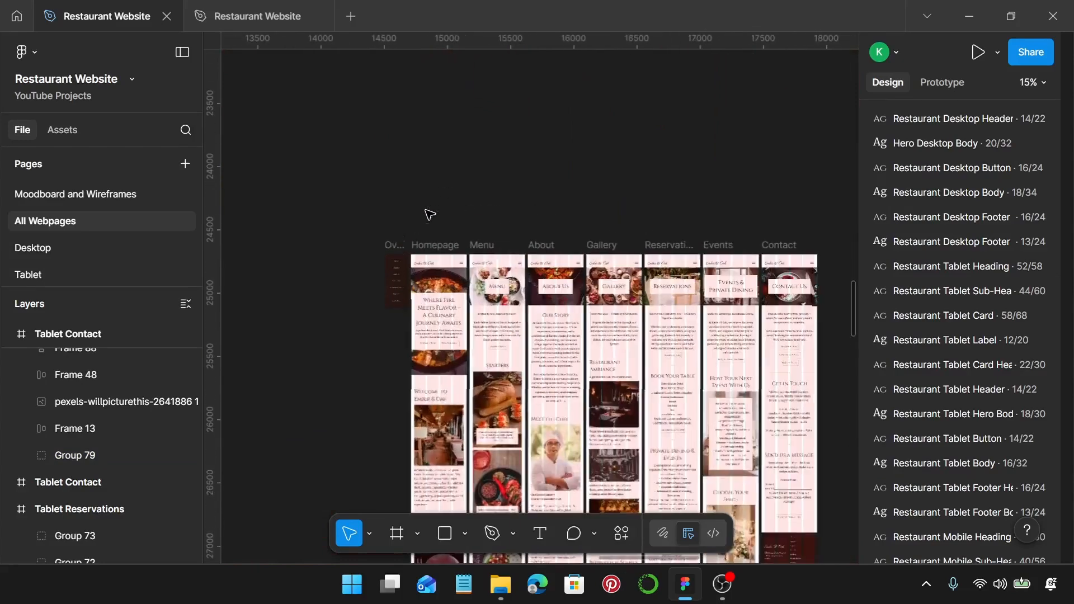
scroll(429, 215, up, 3)
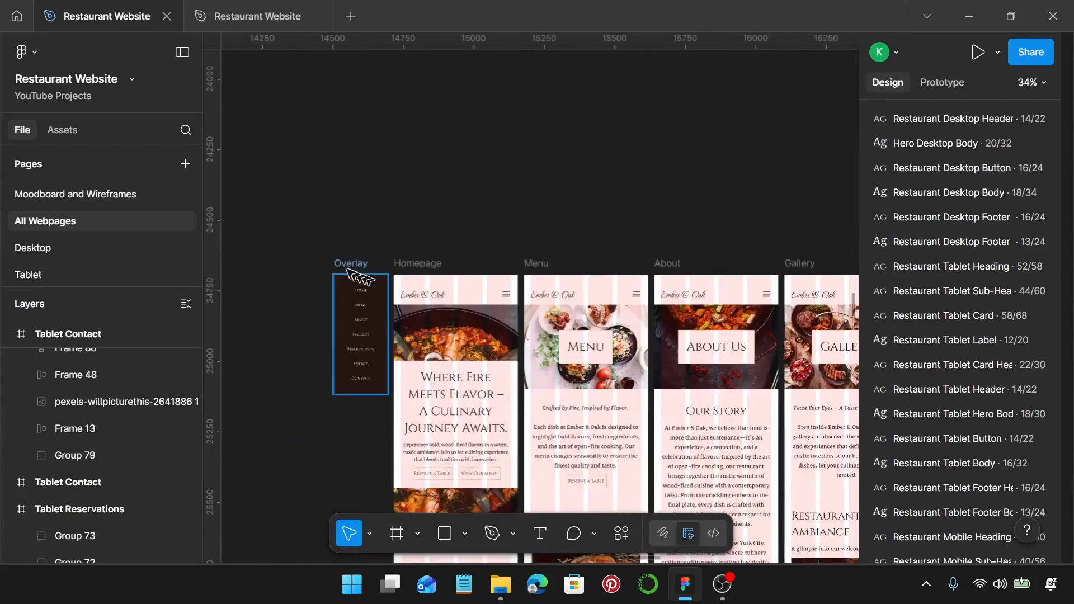
scroll(355, 278, up, 3)
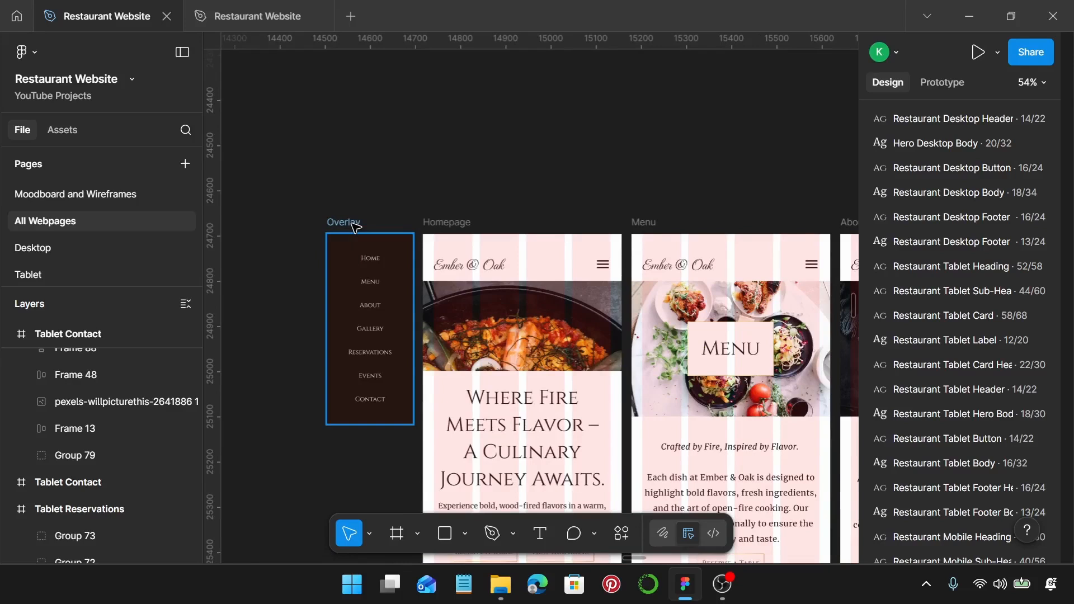
click(354, 226)
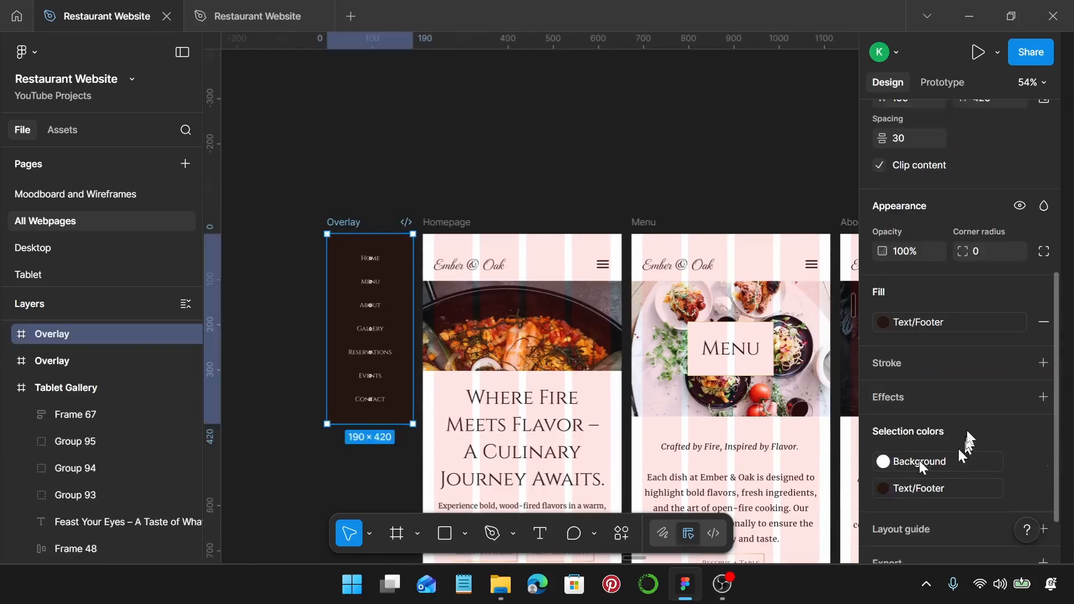
scroll(957, 391, down, 2)
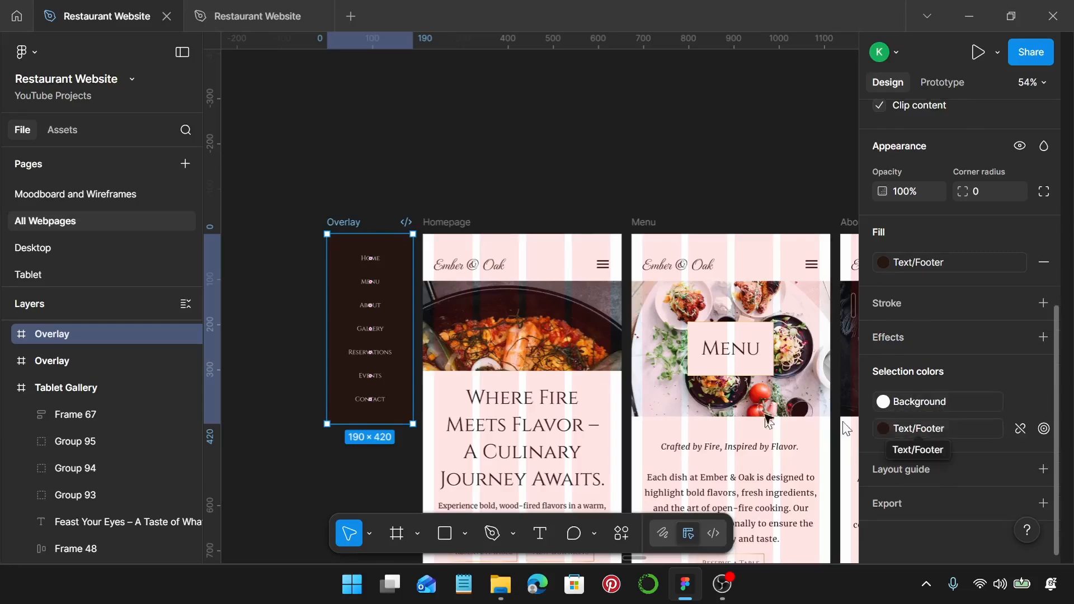
click(920, 405)
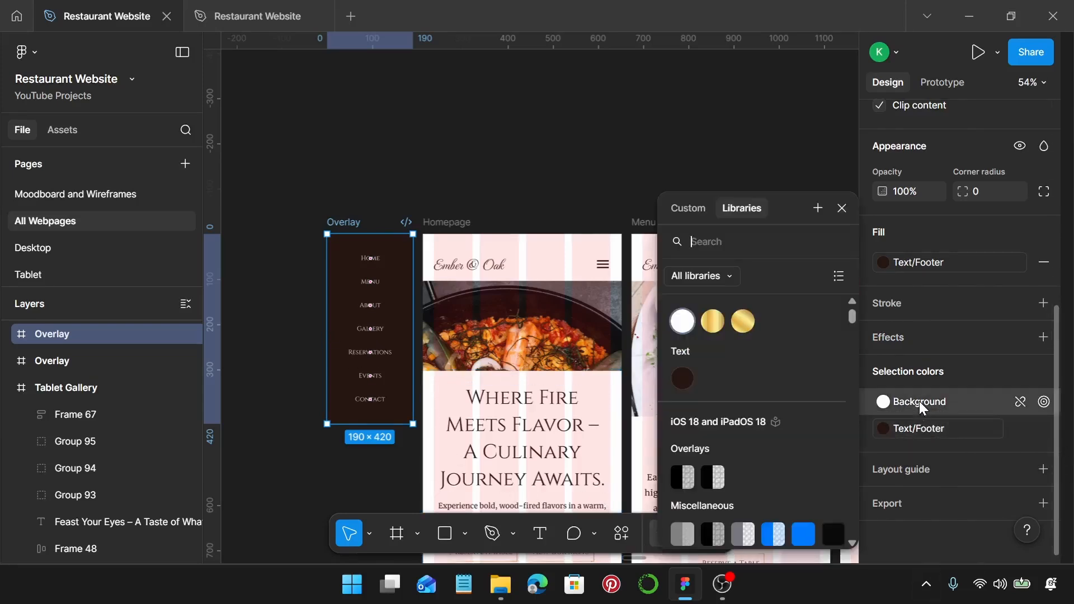
click(682, 379)
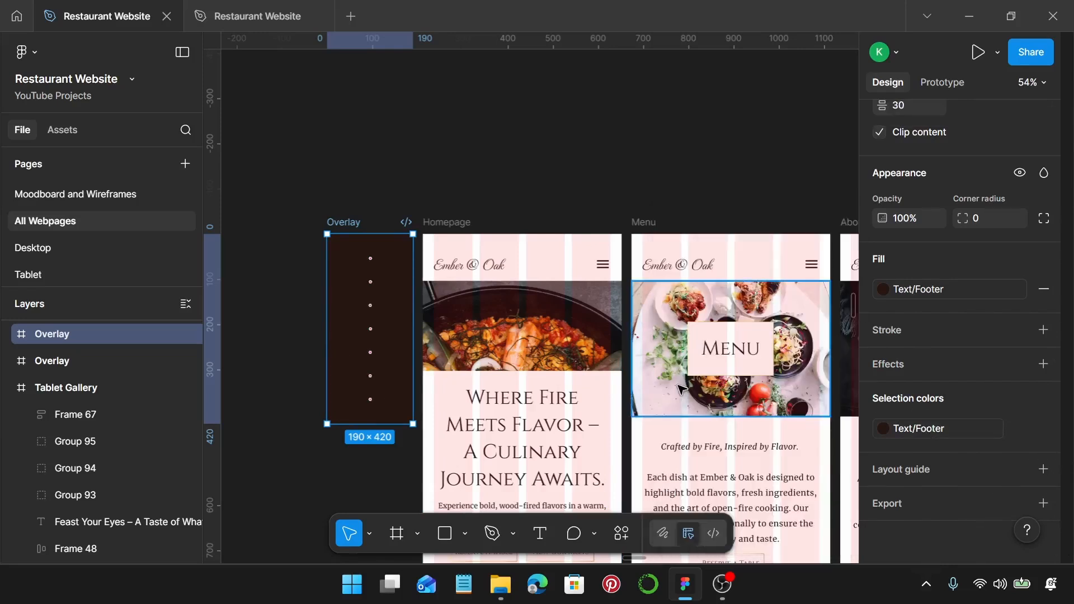
click(960, 302)
click(683, 322)
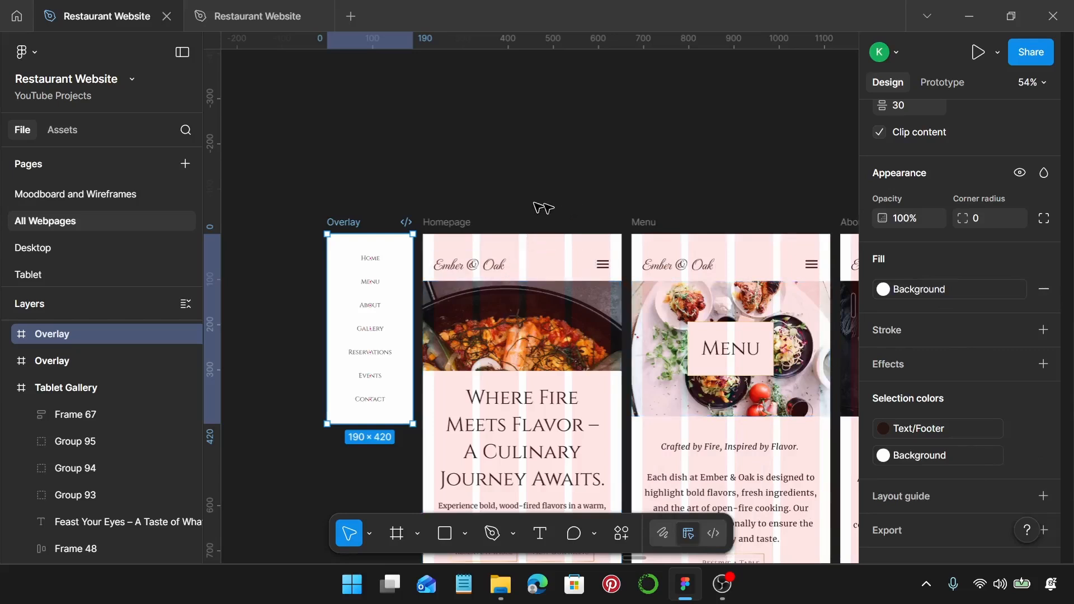
Step: Recolor the mobile Homepage frame, switching its Text/Footer elements to the Background style and its frame fill to Text/Footer
click(460, 234)
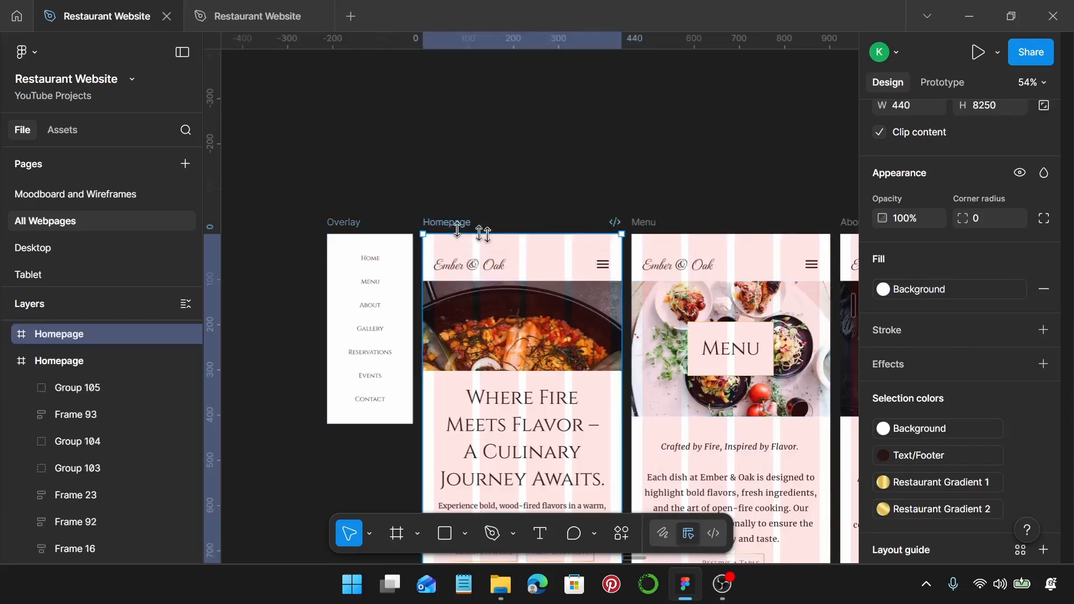
click(968, 455)
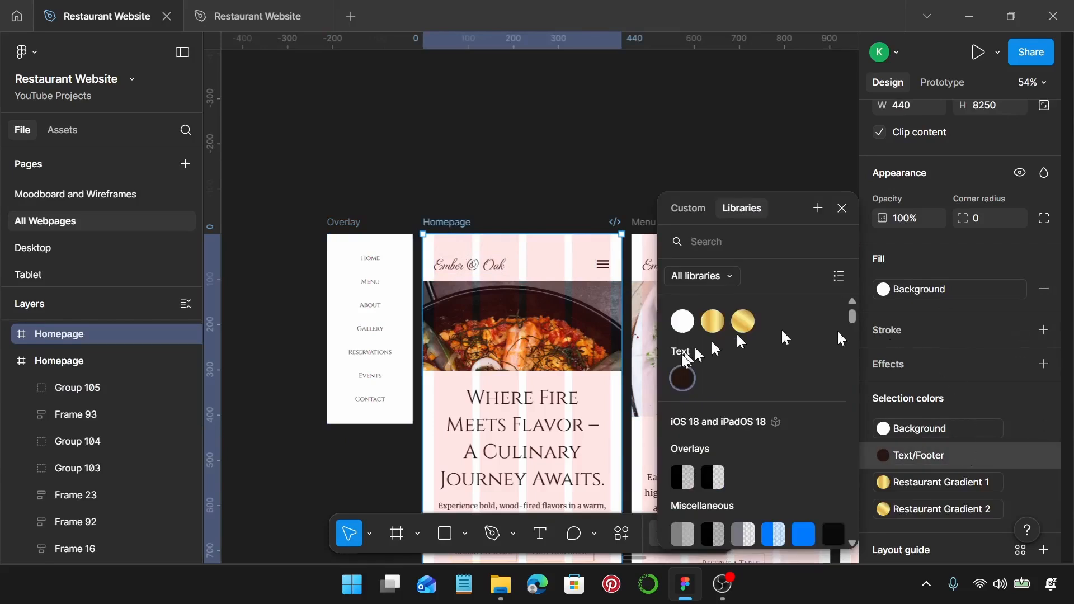
click(689, 331)
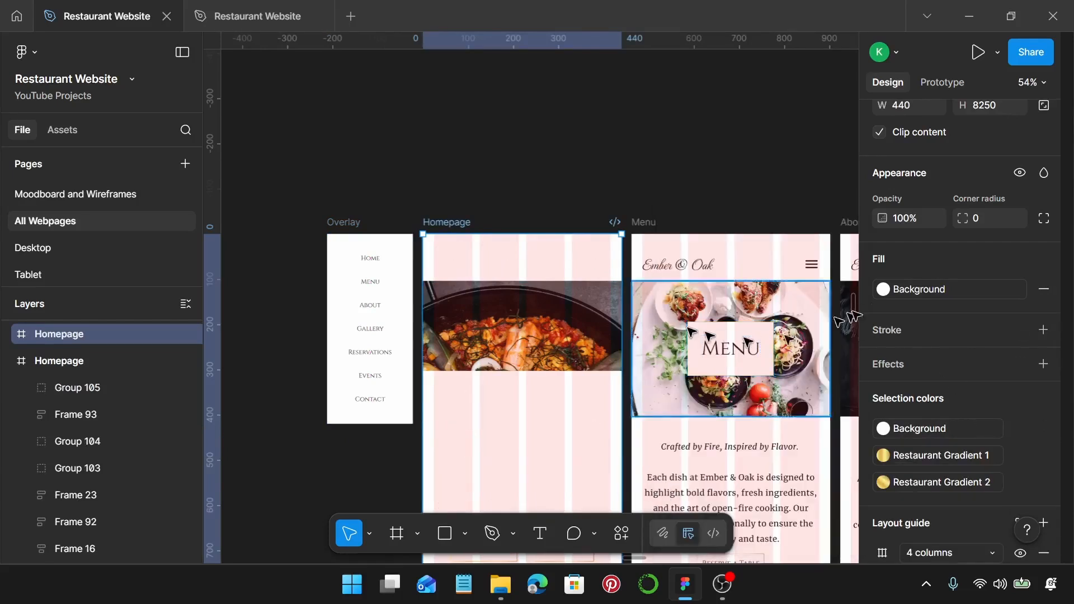
click(925, 291)
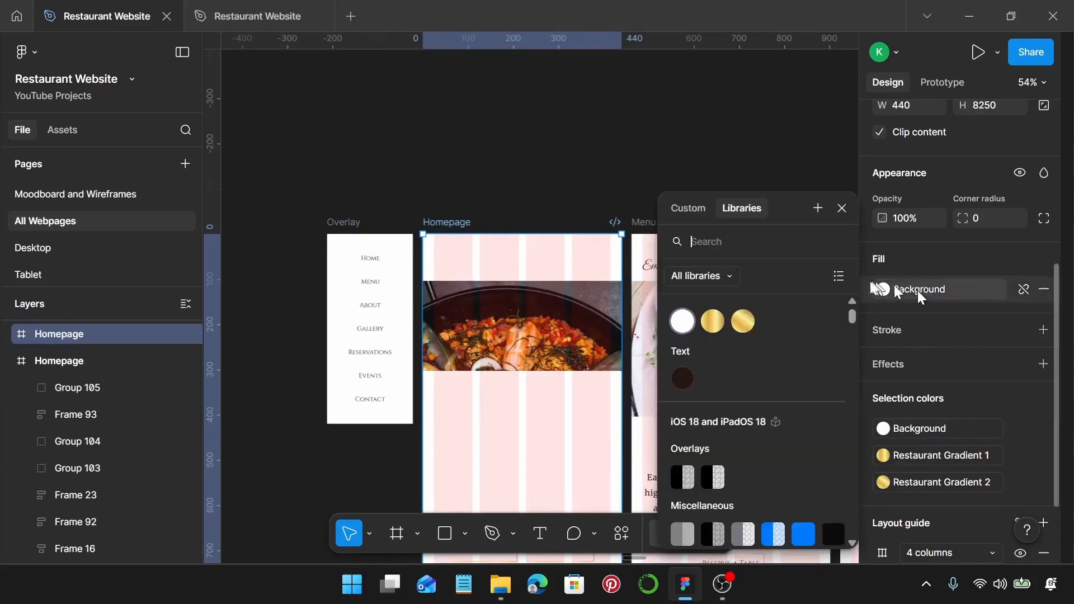
click(687, 330)
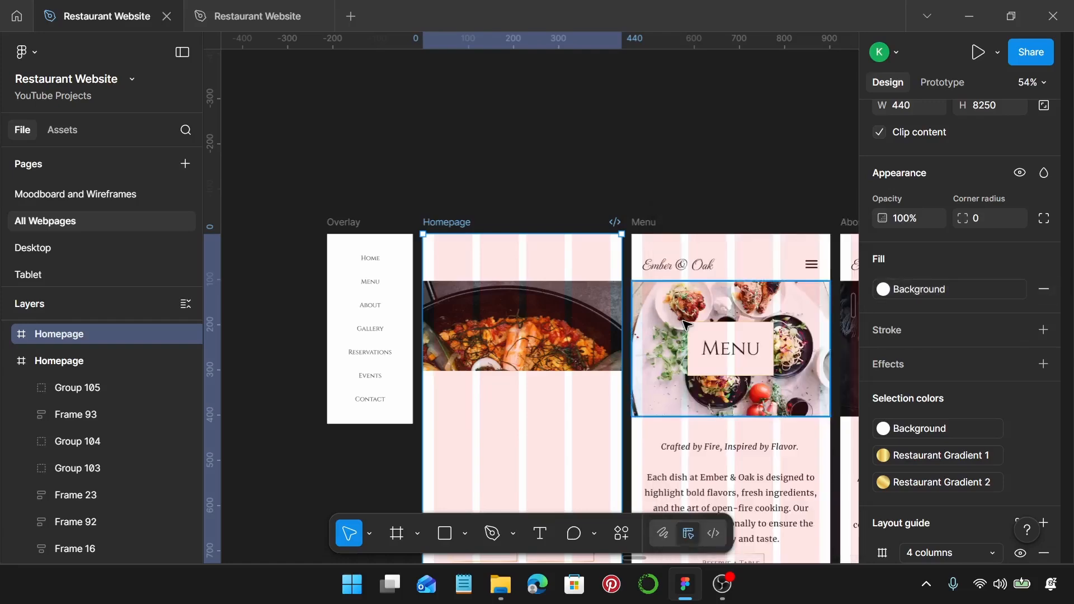
click(926, 291)
click(684, 378)
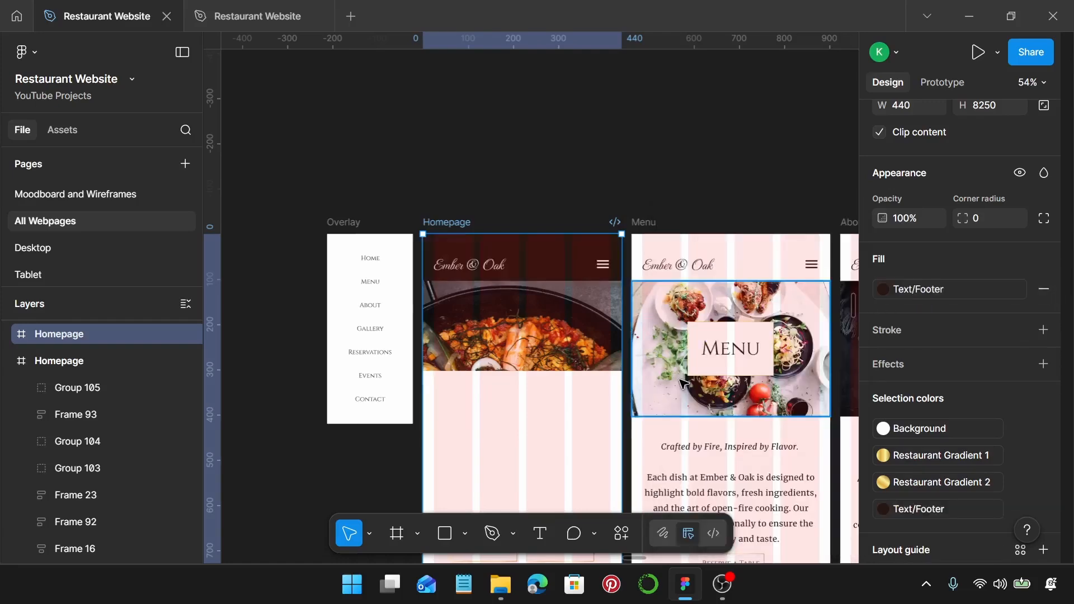
Step: Apply the Text/Footer fill to the hero text box between the two food images on the mobile Homepage
scroll(570, 296, down, 5)
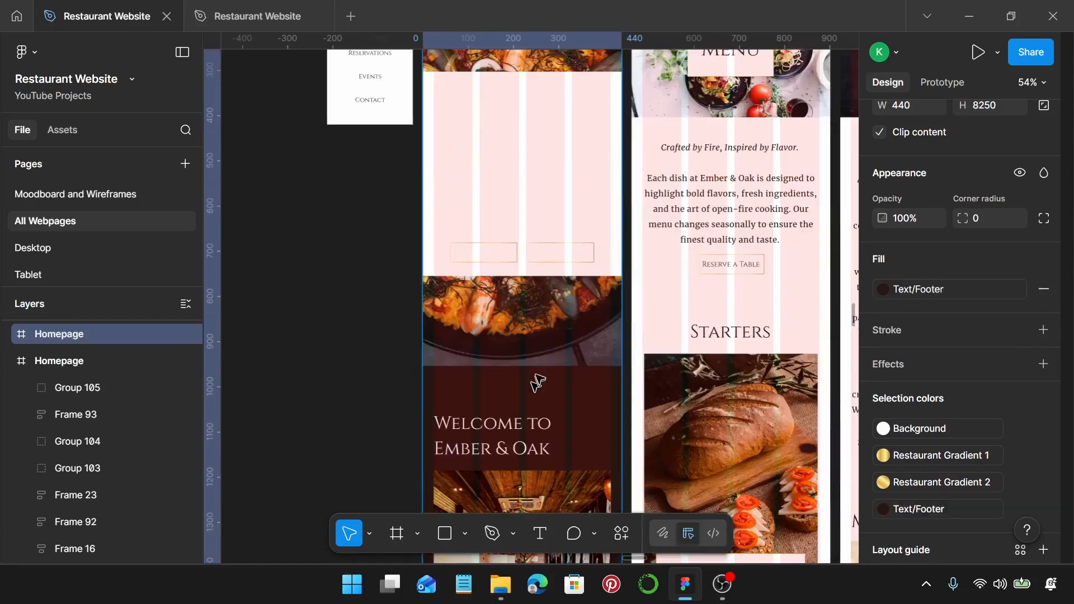
click(557, 165)
scroll(956, 265, up, 3)
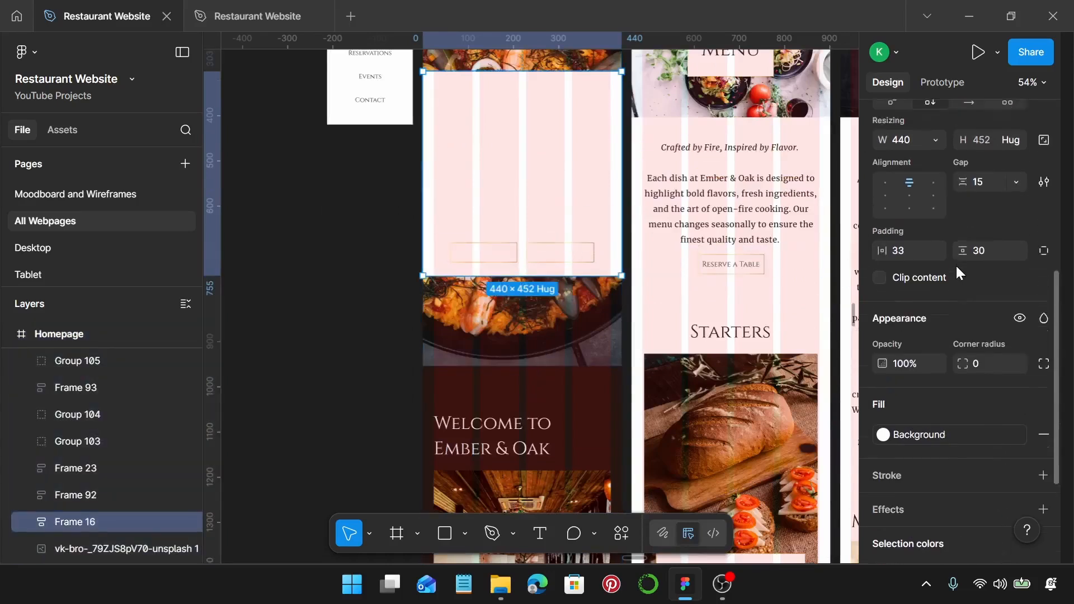
scroll(955, 264, down, 3)
click(940, 407)
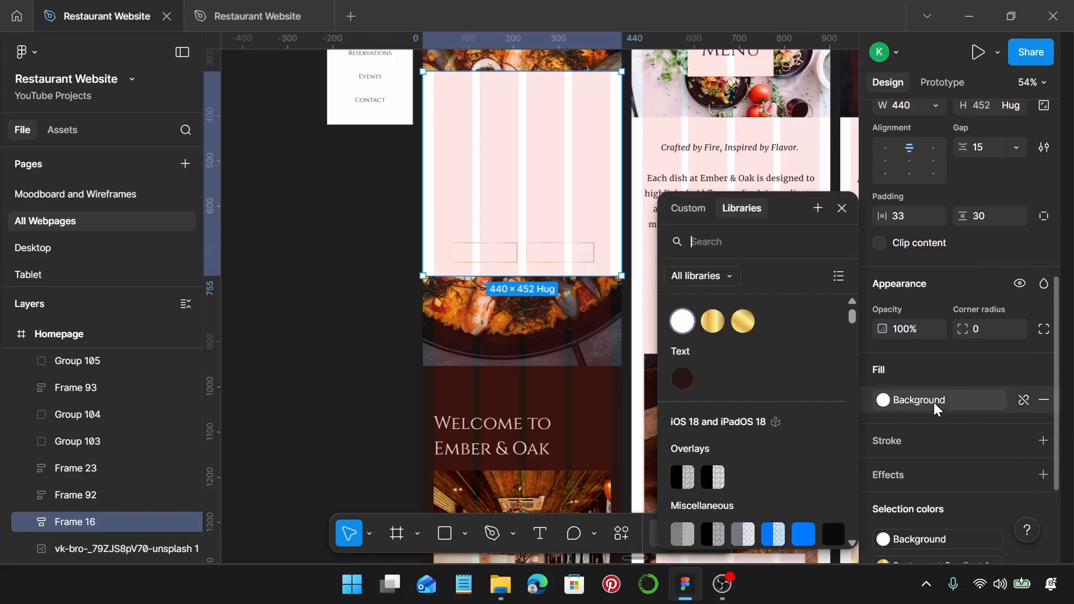
click(685, 379)
Step: Apply the Text/Footer fill to the text box in the Upcoming Events & Special Offers section of the mobile Homepage
scroll(581, 386, down, 1)
scroll(581, 386, down, 3)
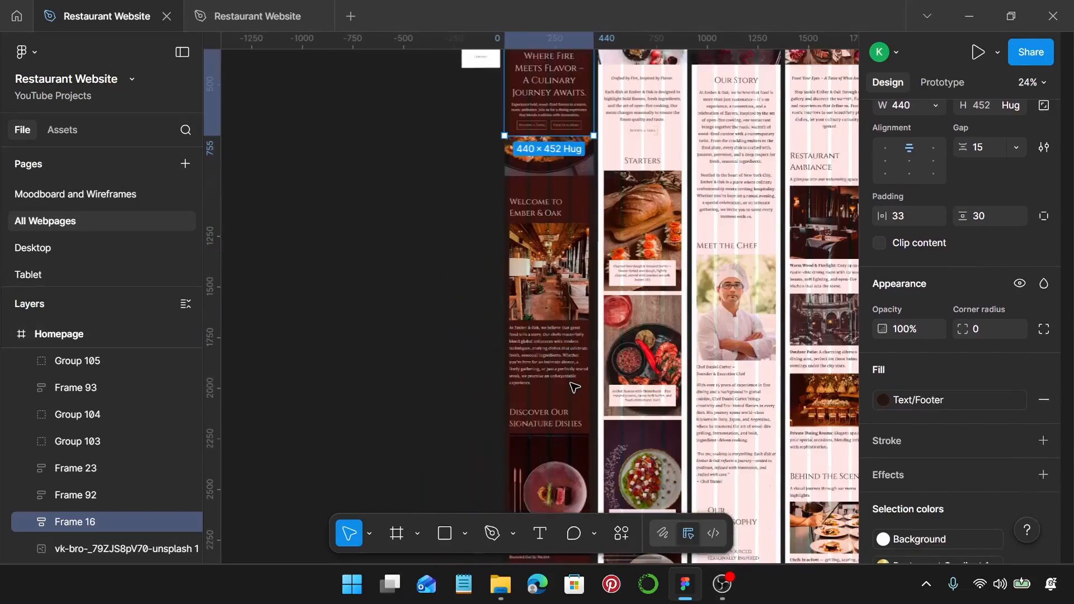
scroll(577, 384, down, 10)
scroll(575, 380, down, 4)
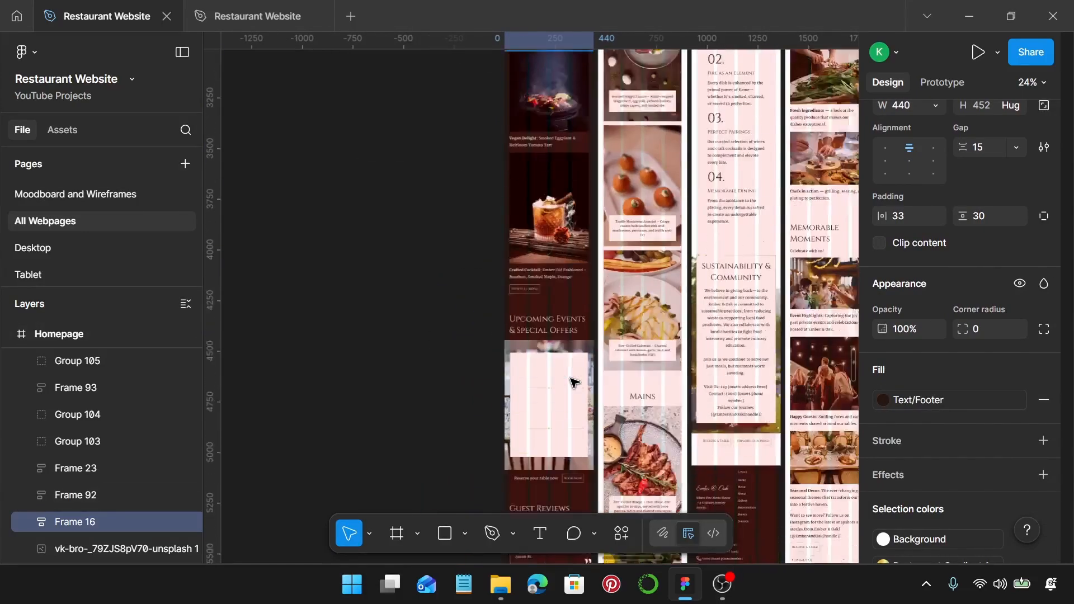
scroll(572, 367, up, 3)
click(574, 359)
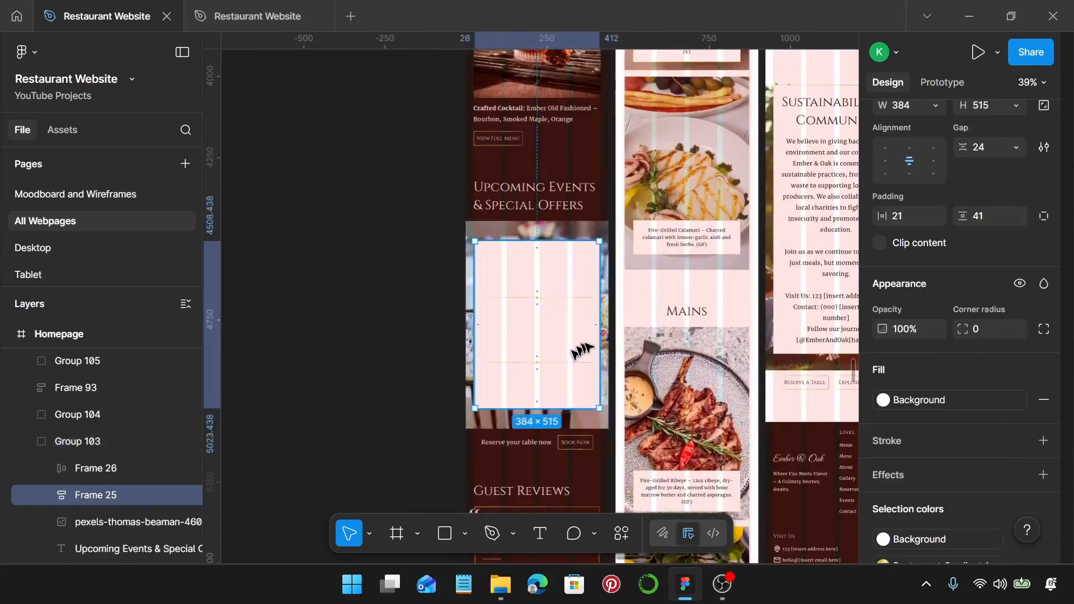
click(940, 404)
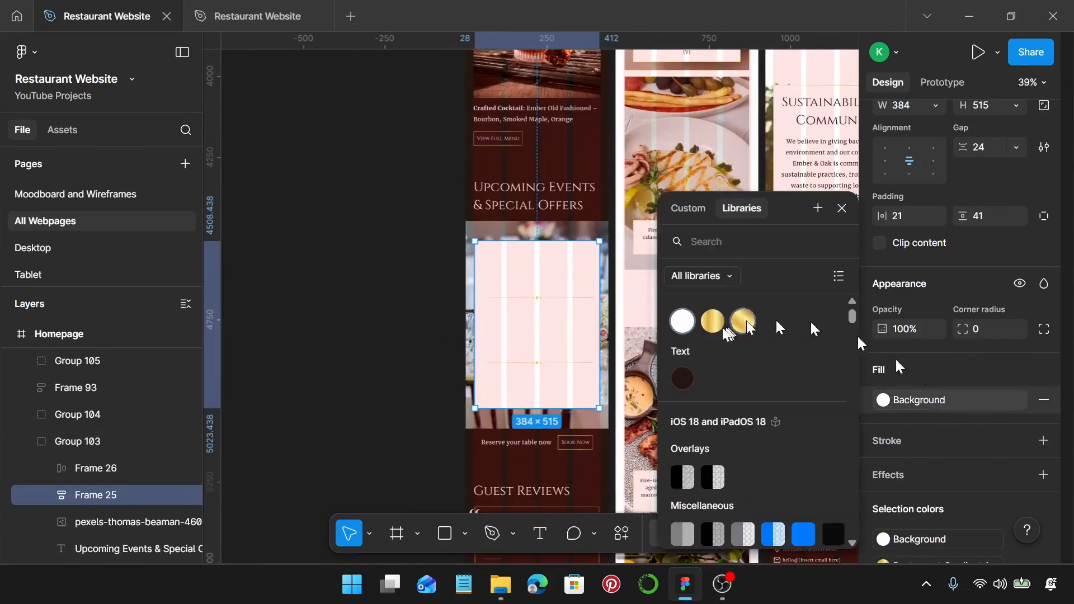
click(682, 378)
Step: Switch the Background color of both ornamental dividers in the mobile Homepage's special offers box to Text/Footer
scroll(548, 333, up, 5)
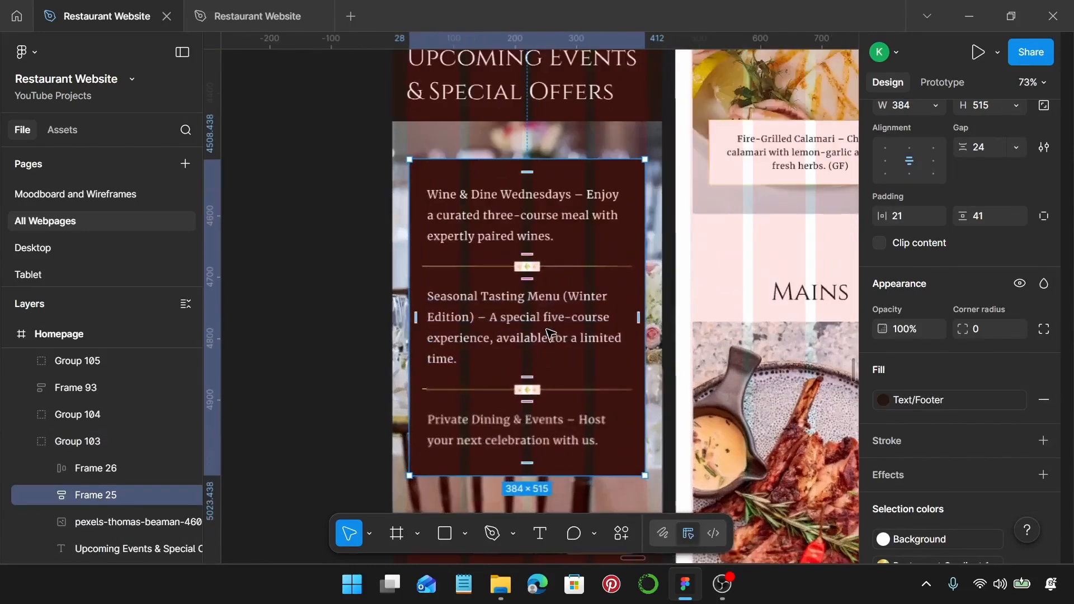
click(535, 268)
scroll(951, 409, down, 3)
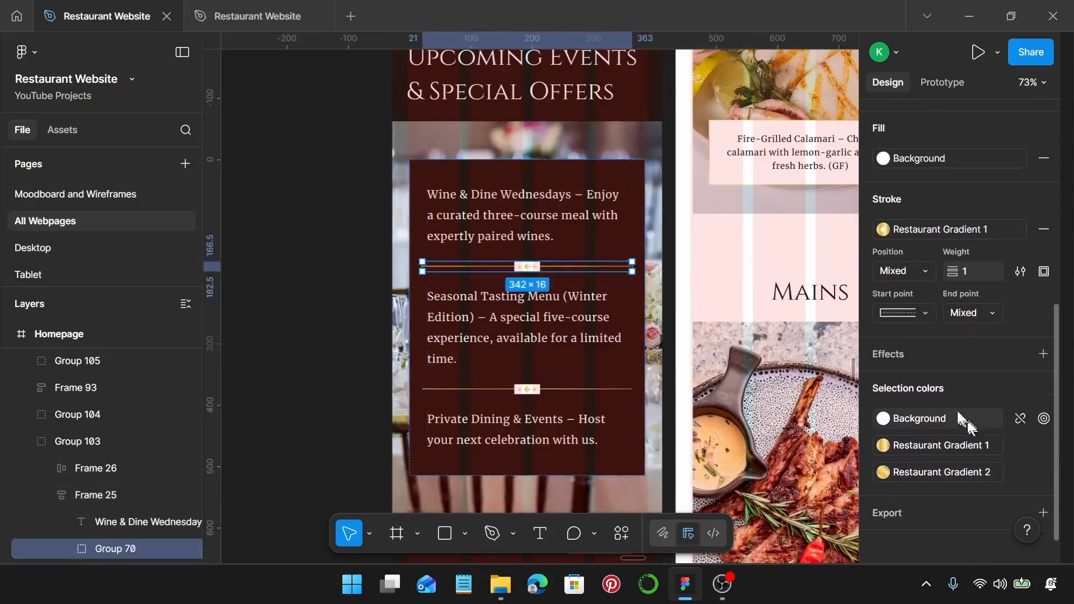
click(947, 413)
click(683, 377)
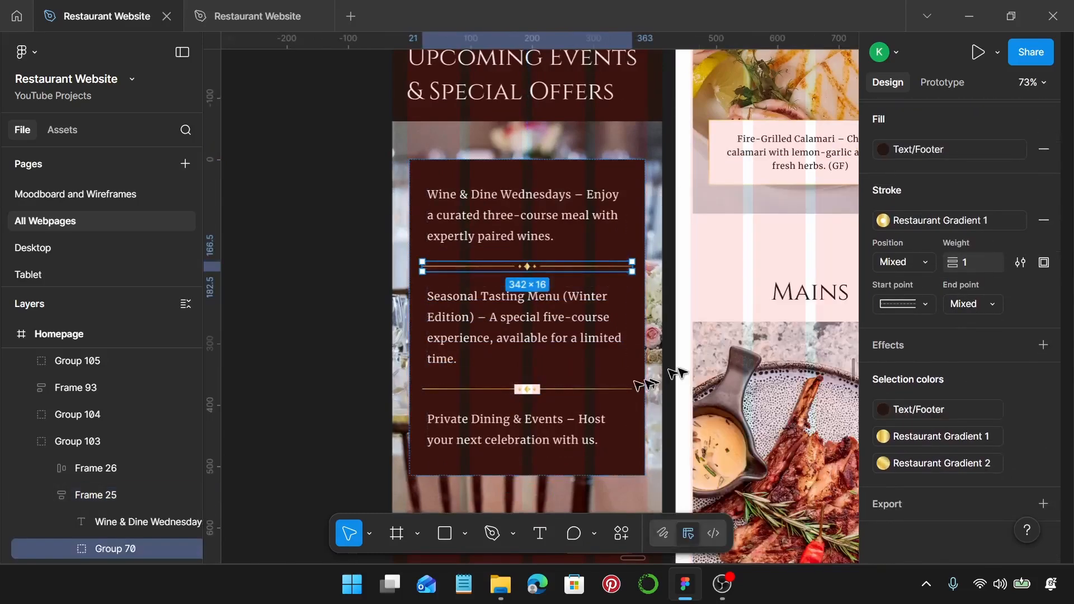
click(568, 391)
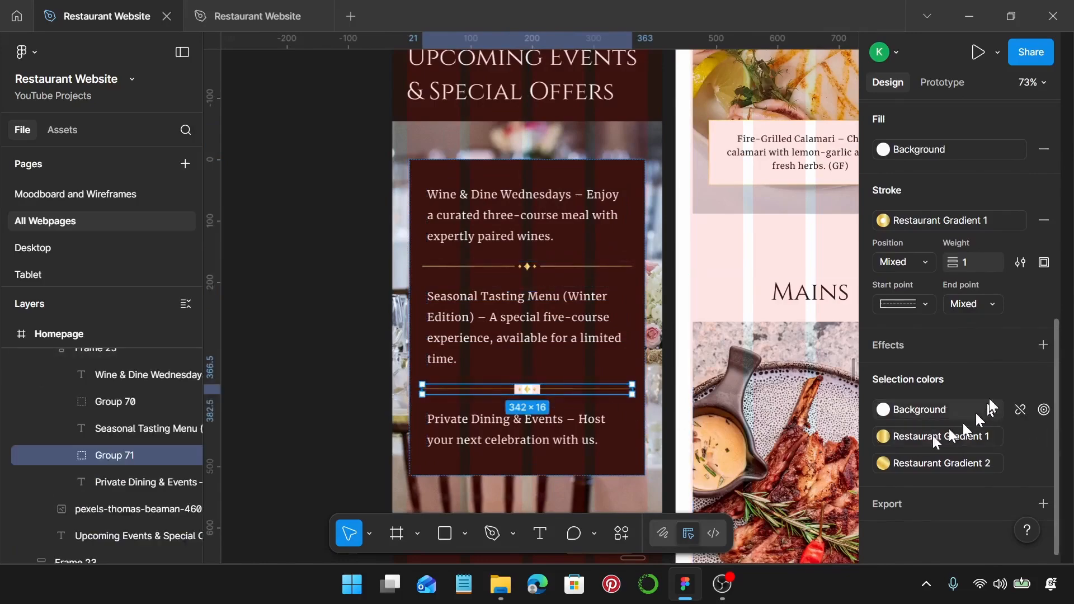
click(926, 408)
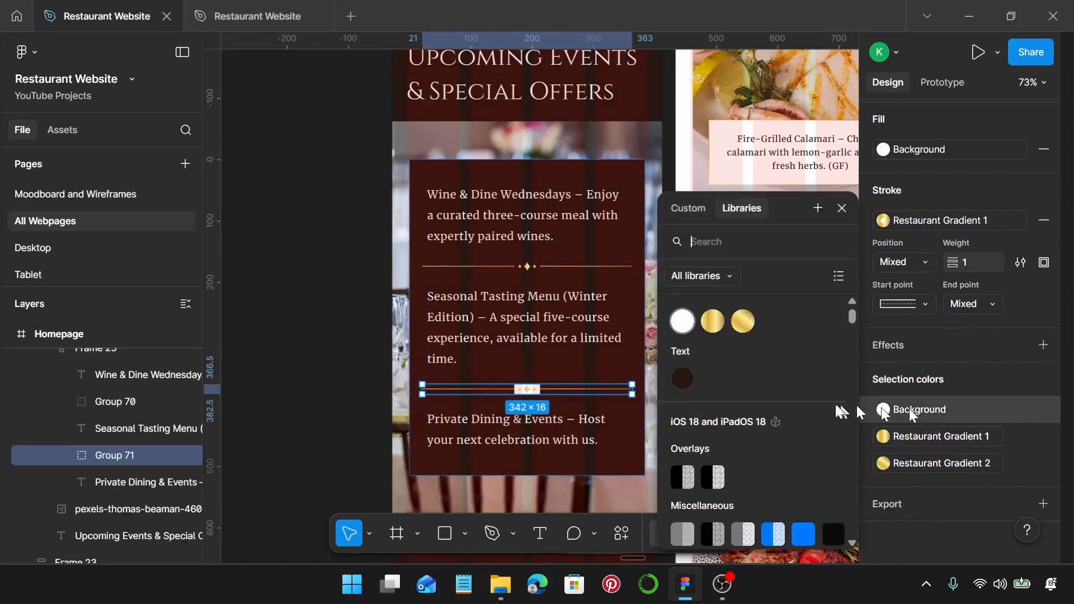
click(680, 379)
Step: Apply the Text/Footer fill to the background rectangle inside the mobile Homepage's footer group
scroll(629, 395, down, 3)
scroll(629, 395, down, 10)
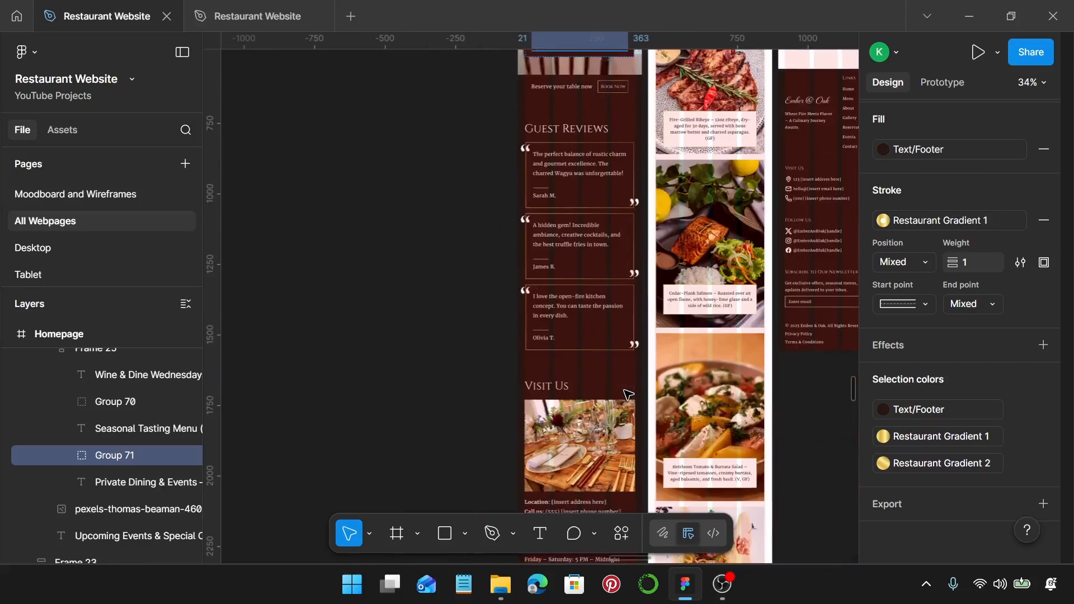
scroll(628, 395, down, 8)
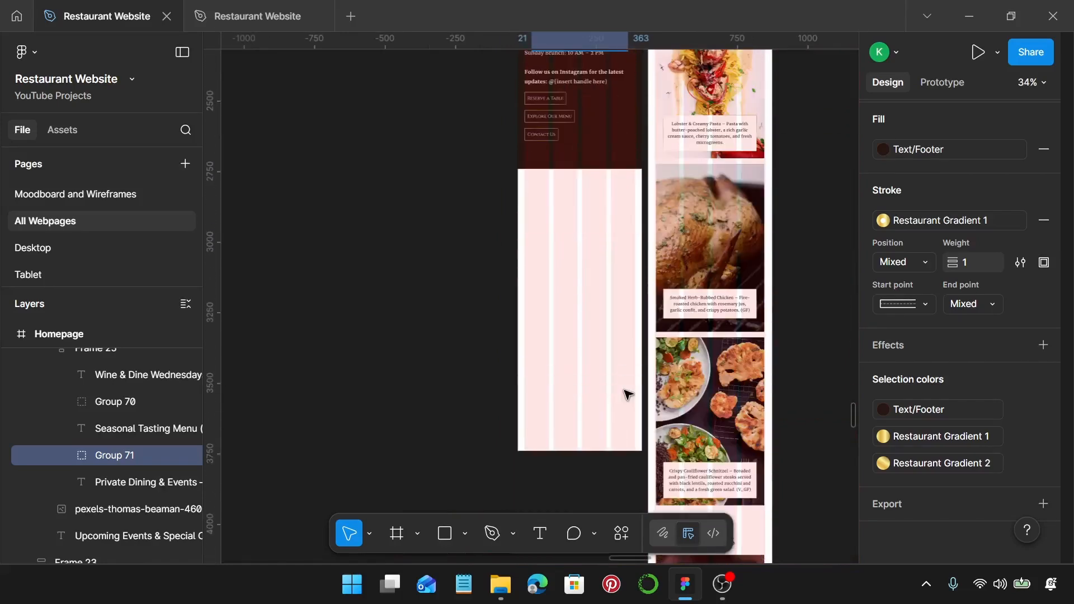
scroll(628, 394, up, 1)
click(609, 342)
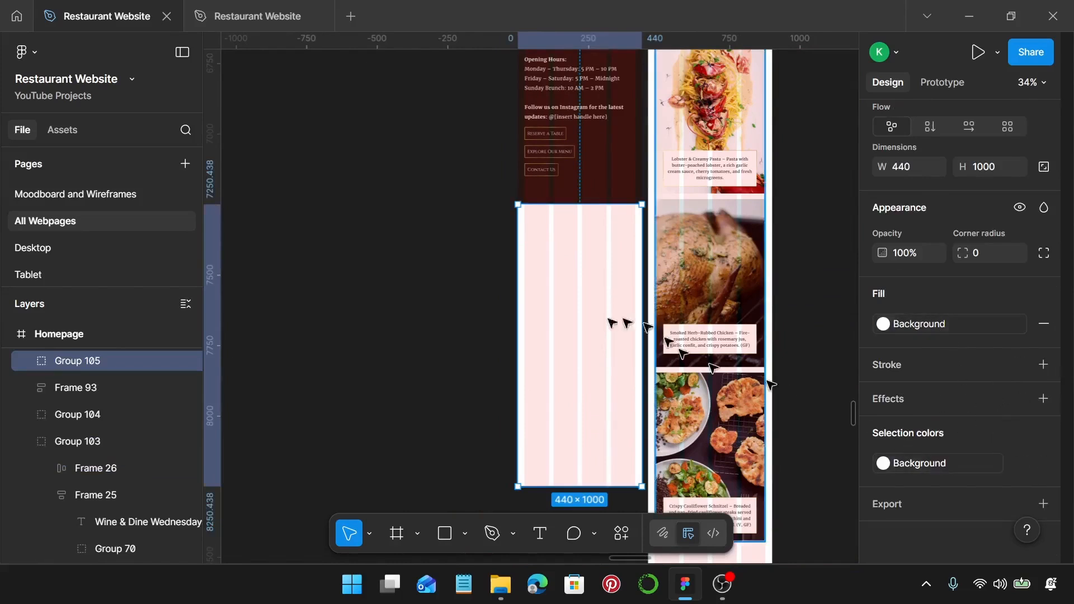
double_click(629, 465)
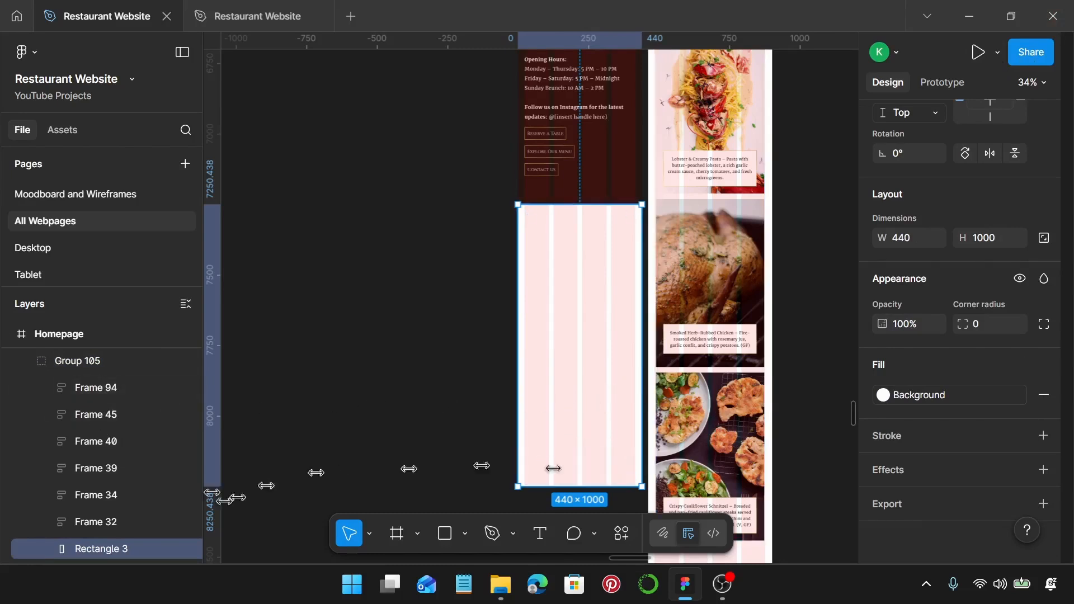
click(964, 392)
click(682, 379)
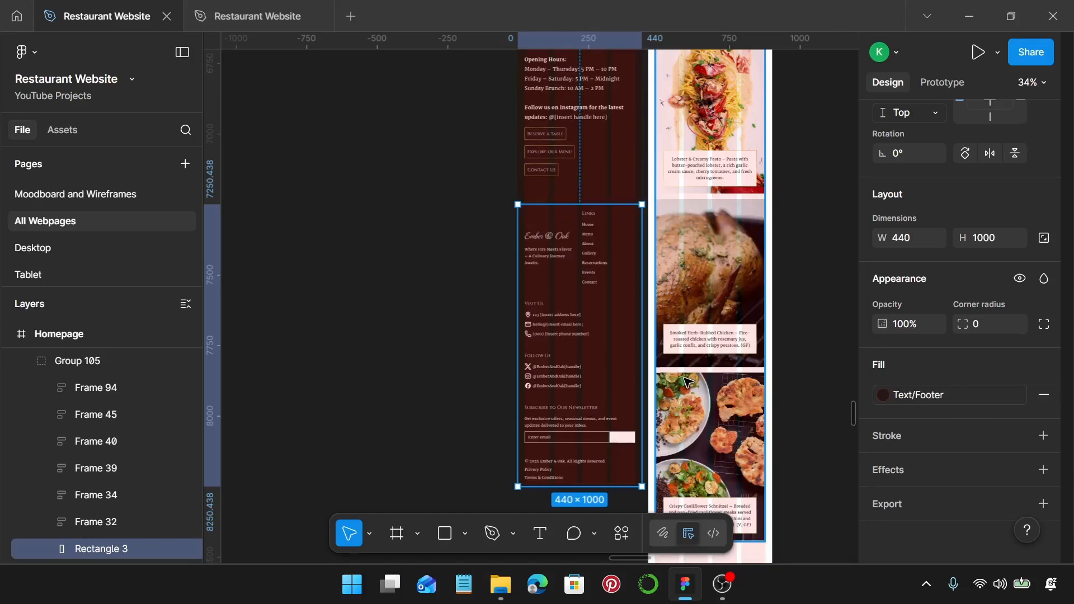
Step: Add a top-only stroke to the mobile Homepage's footer rectangle and style it with Restaurant Gradient 1
click(1038, 439)
scroll(1035, 487, down, 2)
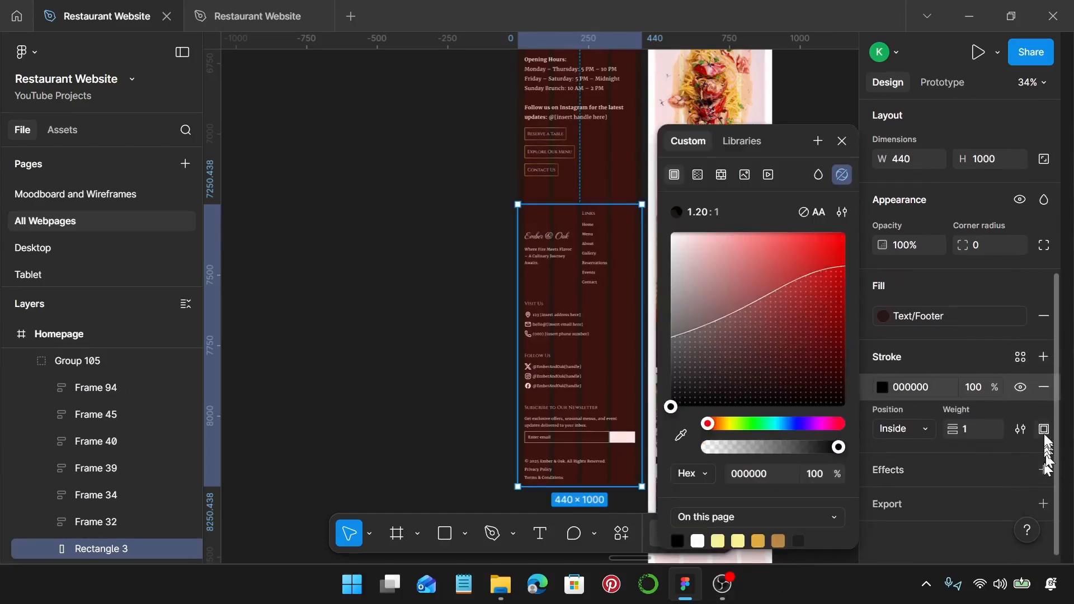
click(1044, 430)
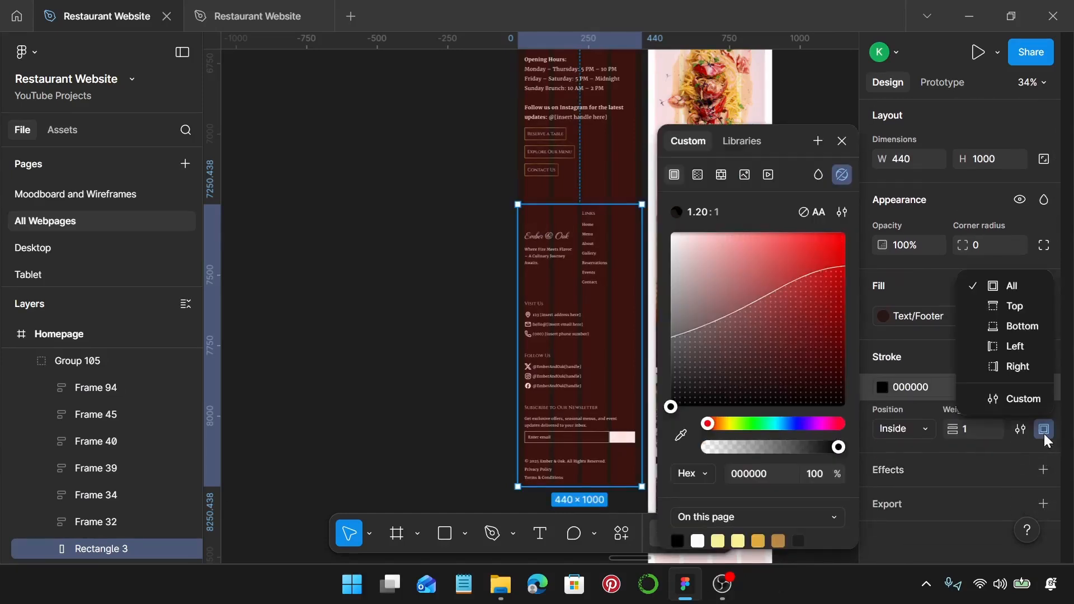
click(1022, 307)
click(1020, 356)
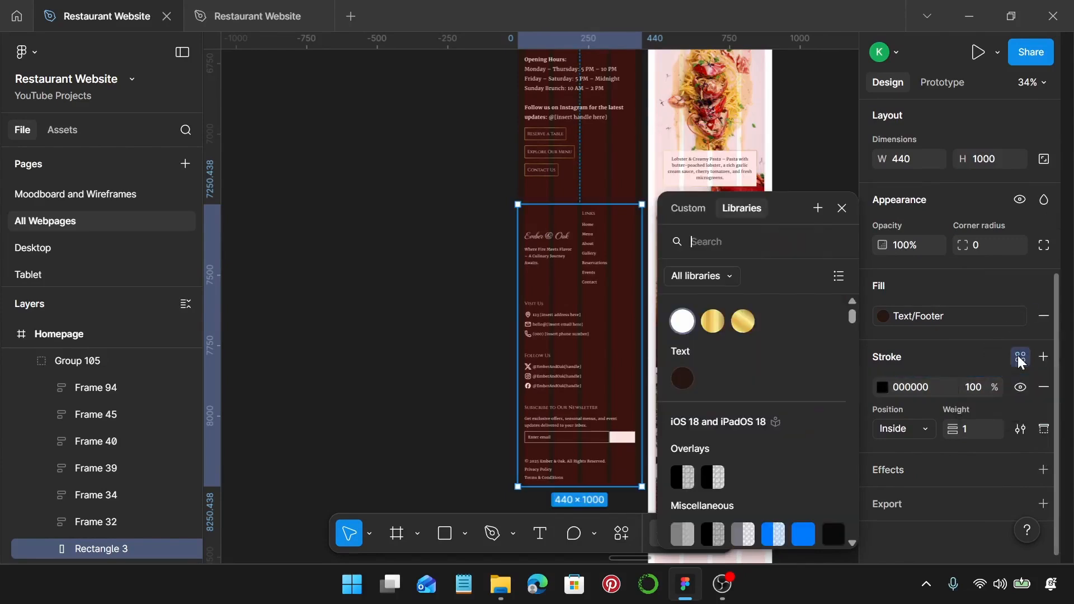
click(721, 329)
click(431, 309)
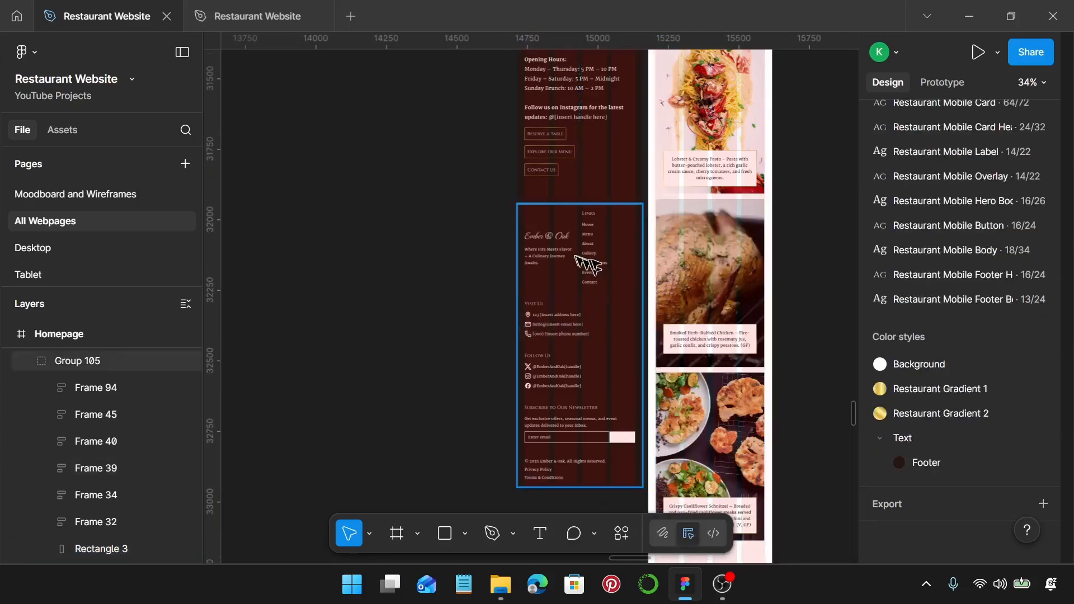
Step: Recolor the mobile Menu frame, switching its Text/Footer elements to the Background style and its frame fill to Text/Footer
scroll(629, 287, down, 3)
scroll(631, 288, up, 2)
scroll(631, 288, up, 20)
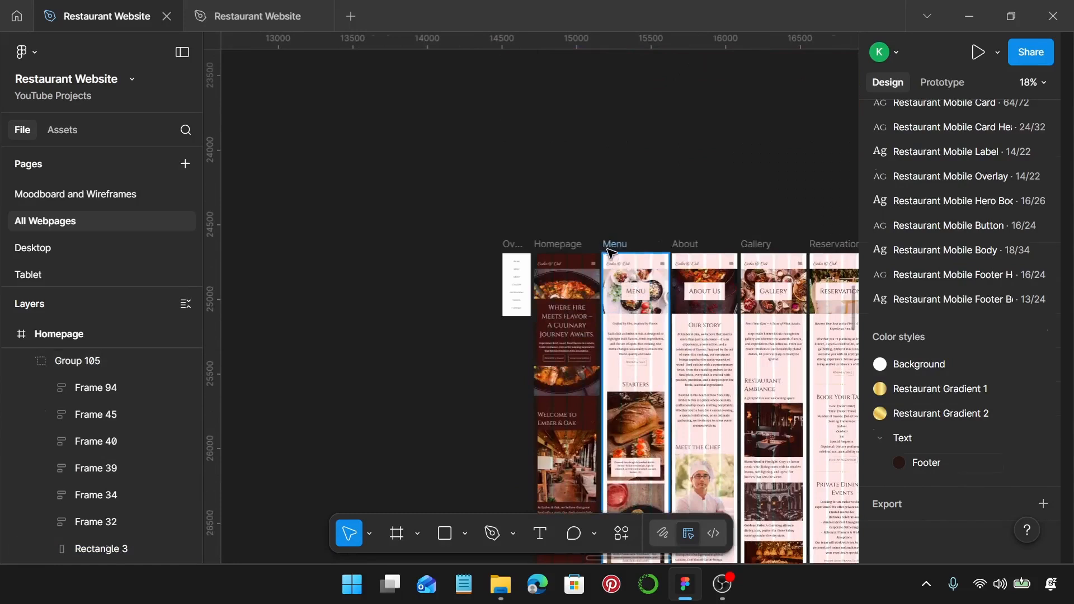
click(613, 246)
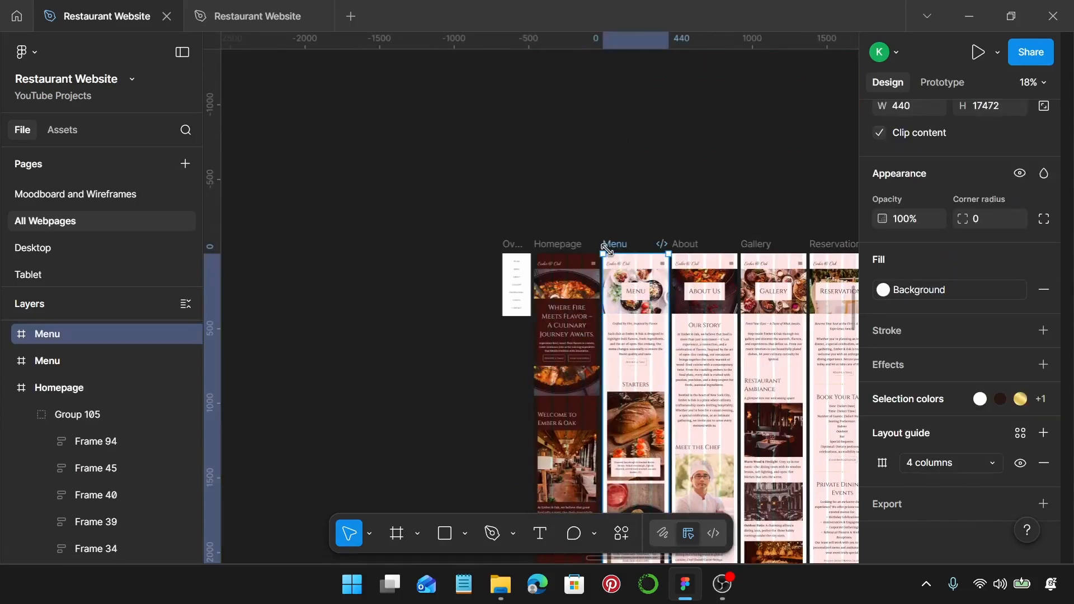
click(937, 408)
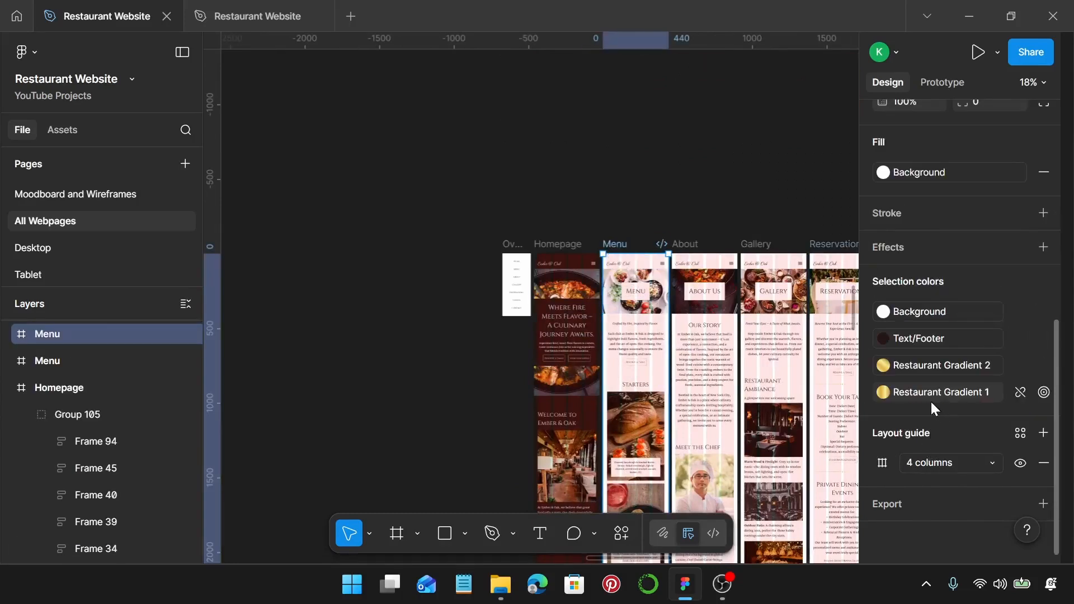
click(932, 338)
click(685, 320)
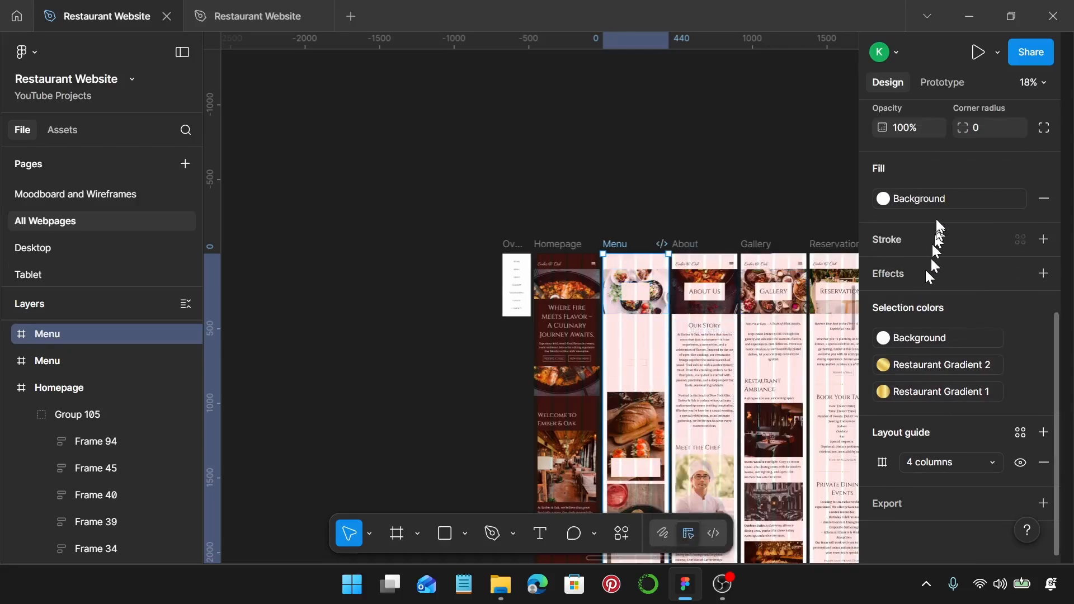
click(939, 202)
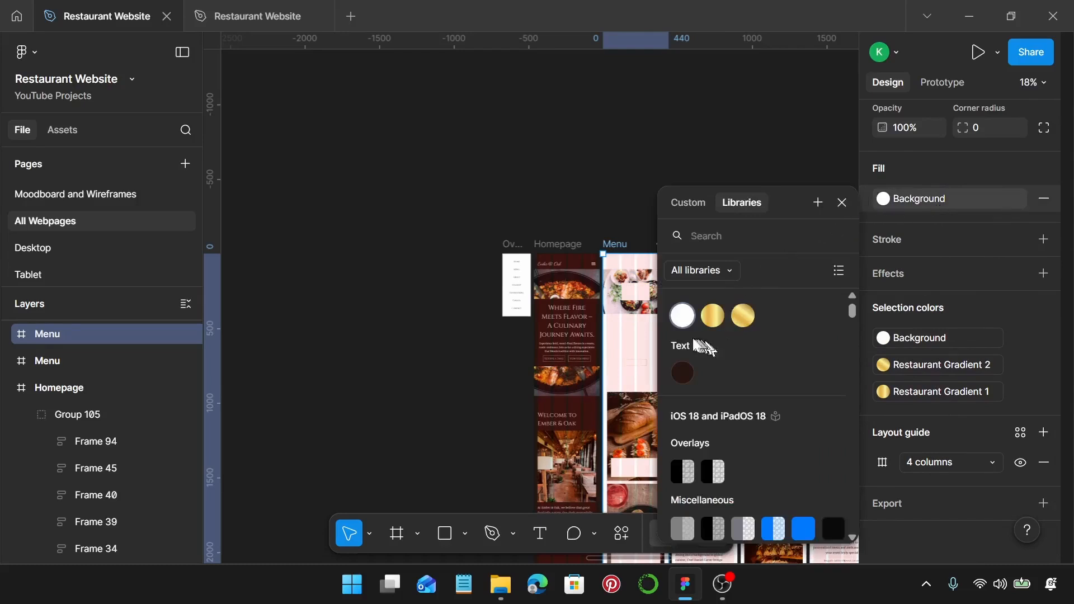
click(683, 372)
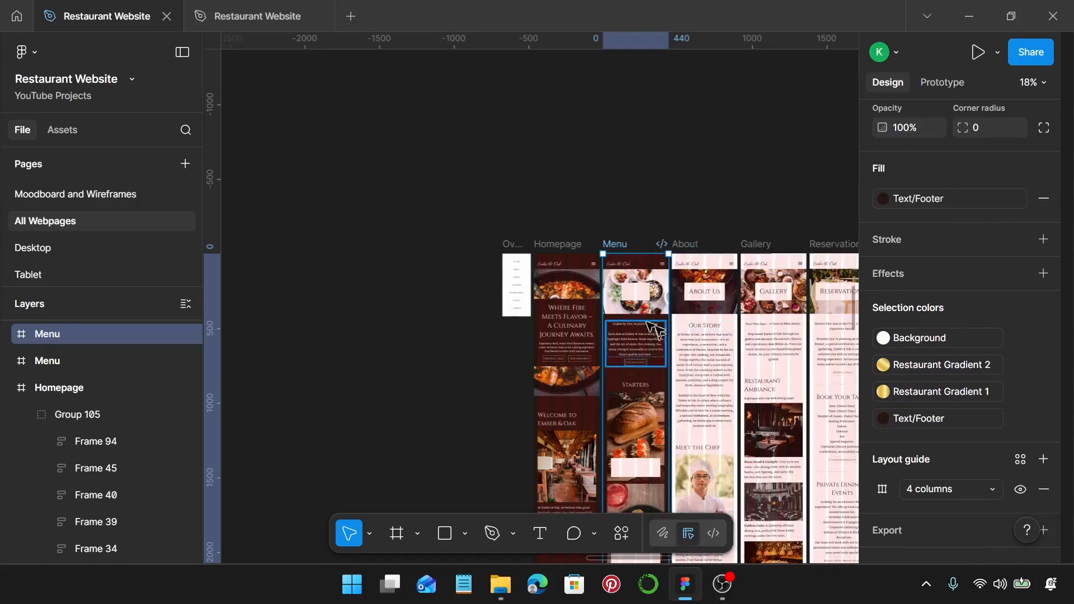
Step: Apply the Text/Footer fill to the title box over the hero image on the mobile Menu frame
click(643, 291)
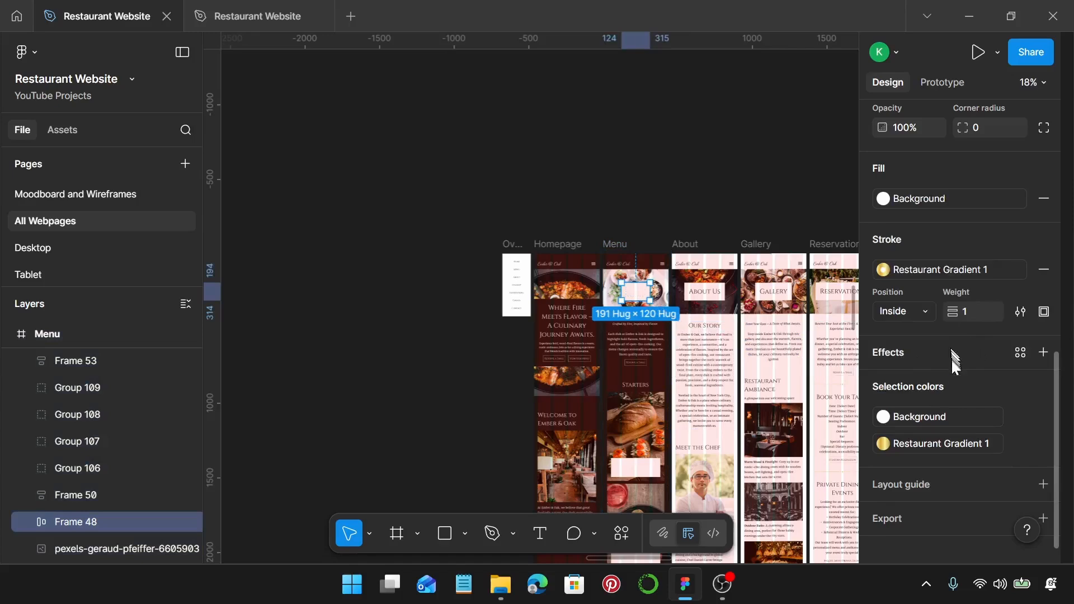
click(951, 199)
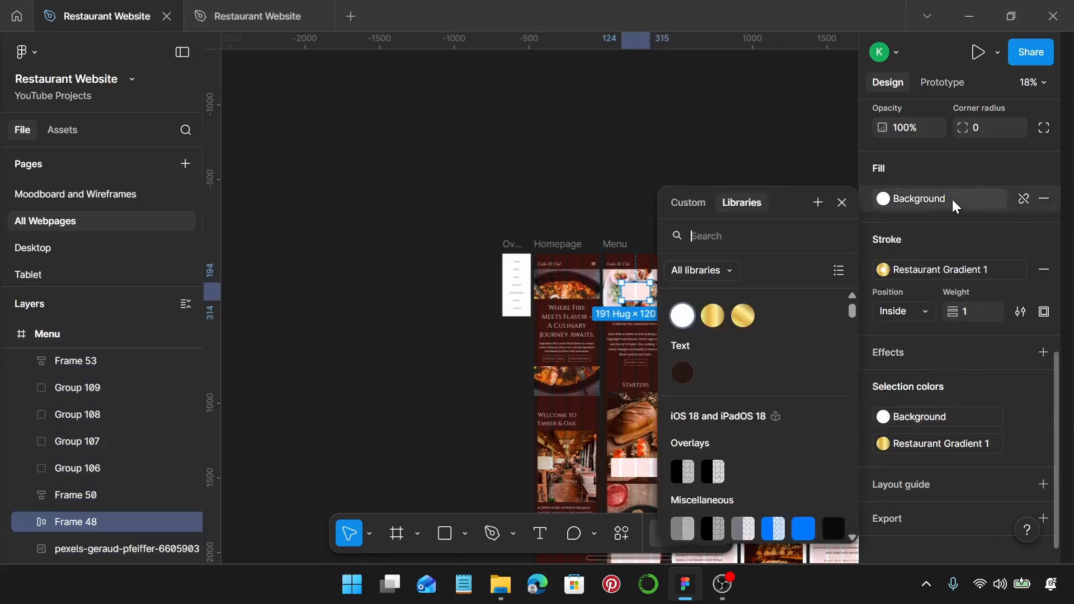
click(683, 372)
Step: Apply the Text/Footer fill to the caption boxes of the first three Starters dishes on the mobile Menu frame
scroll(666, 347, down, 4)
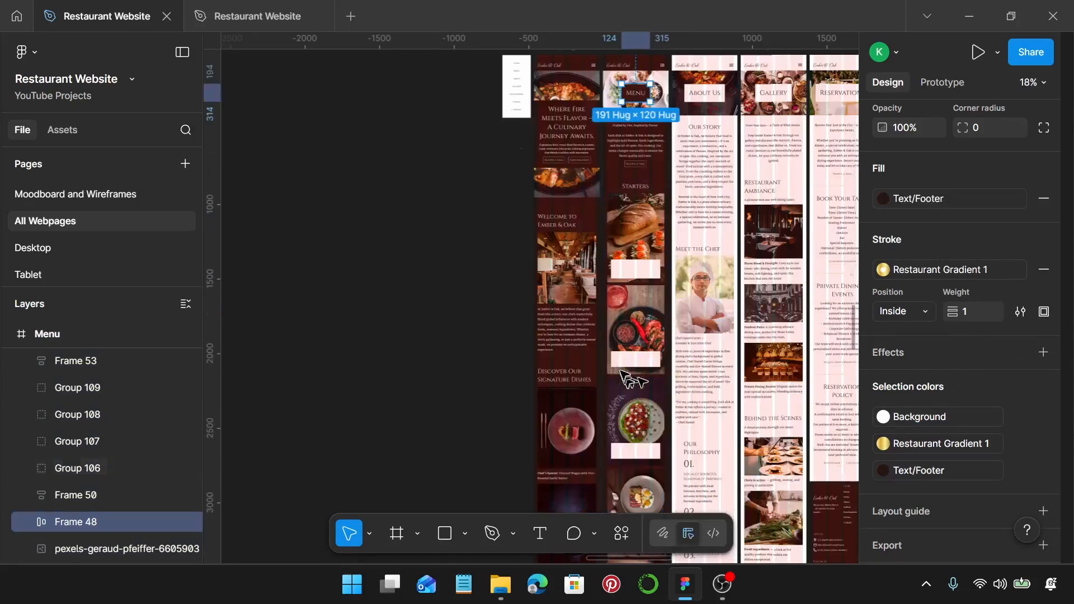
click(646, 257)
scroll(641, 241, down, 2)
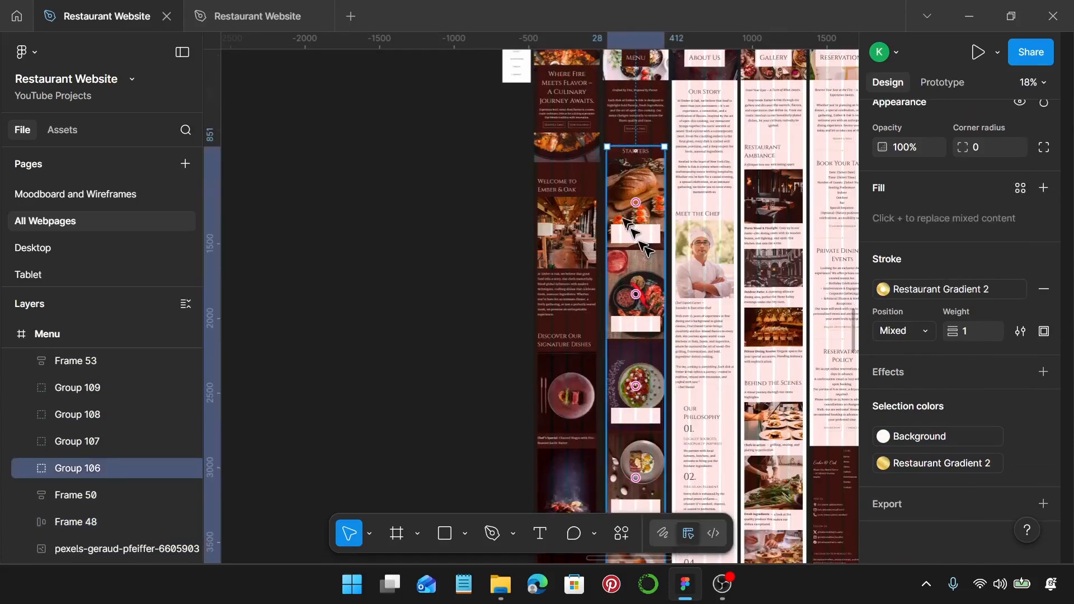
ctrl+scroll(635, 227, up, 1)
double_click(641, 210)
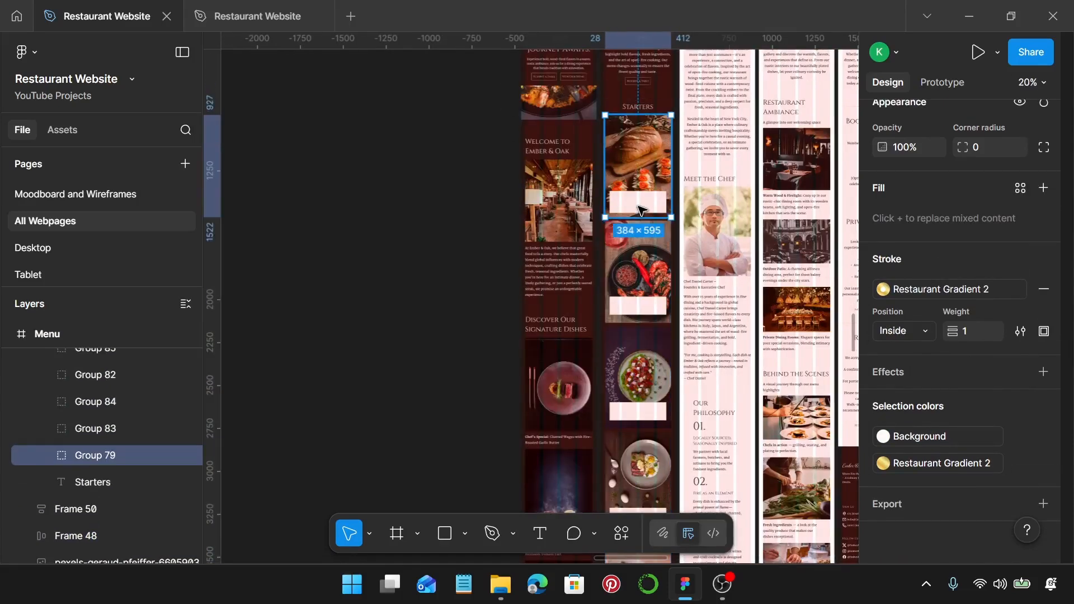
click(640, 208)
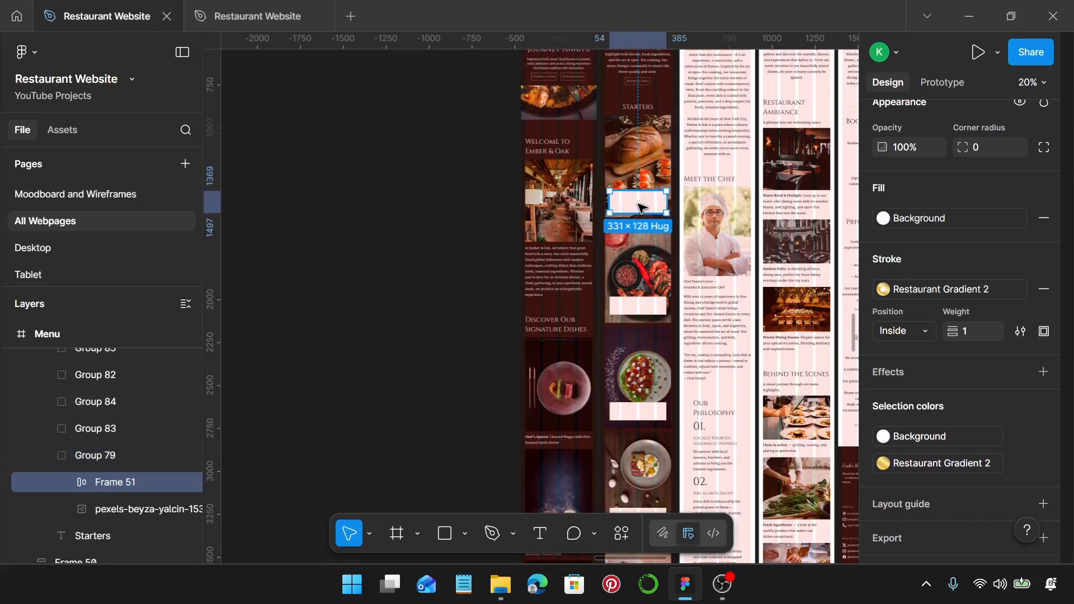
shift+click(637, 306)
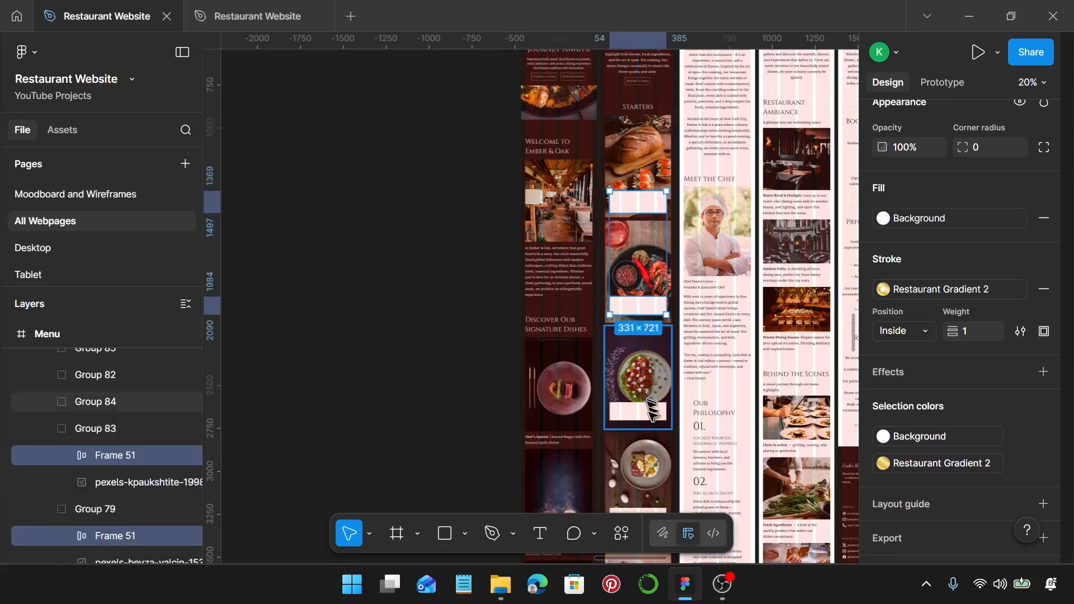
shift+click(652, 411)
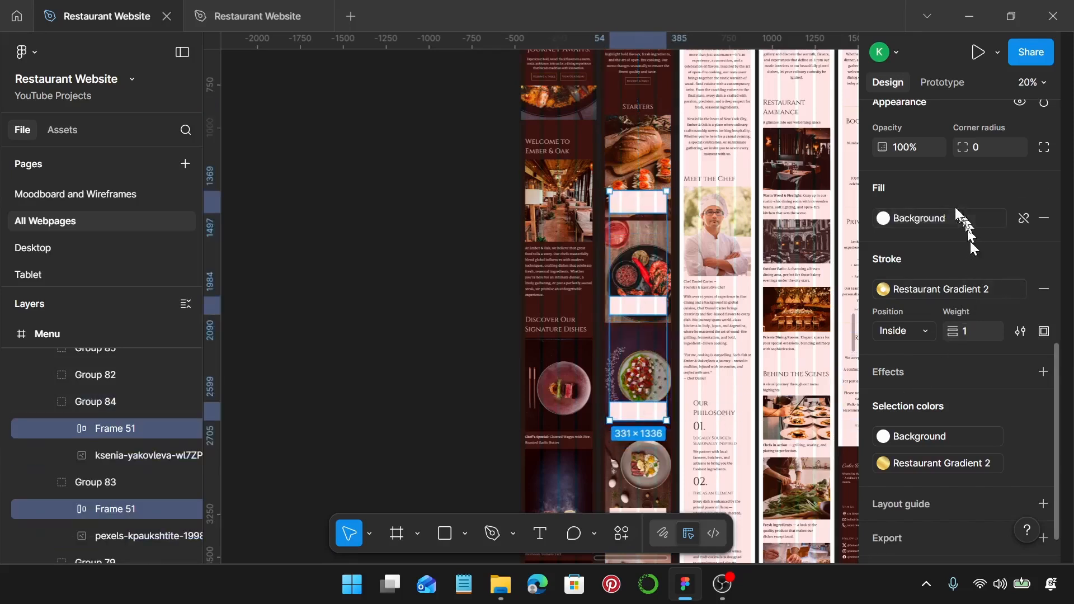
click(953, 212)
click(685, 380)
Step: Apply the Text/Footer fill to the caption boxes of the last three Starters dishes on the mobile Menu frame
scroll(644, 301, down, 6)
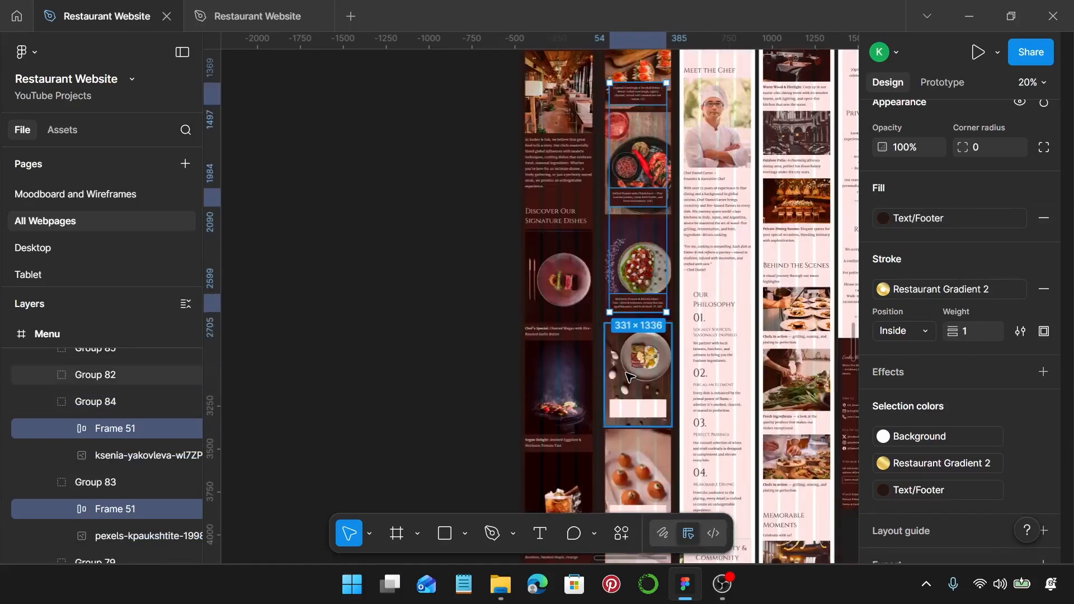
click(646, 302)
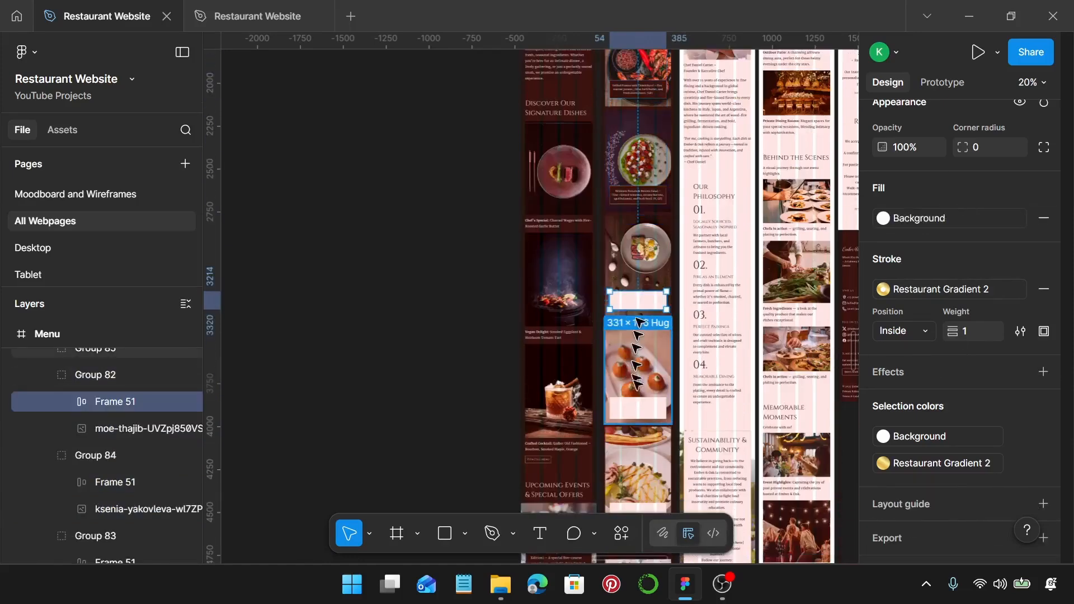
shift+click(643, 411)
scroll(644, 398, down, 4)
shift+click(647, 383)
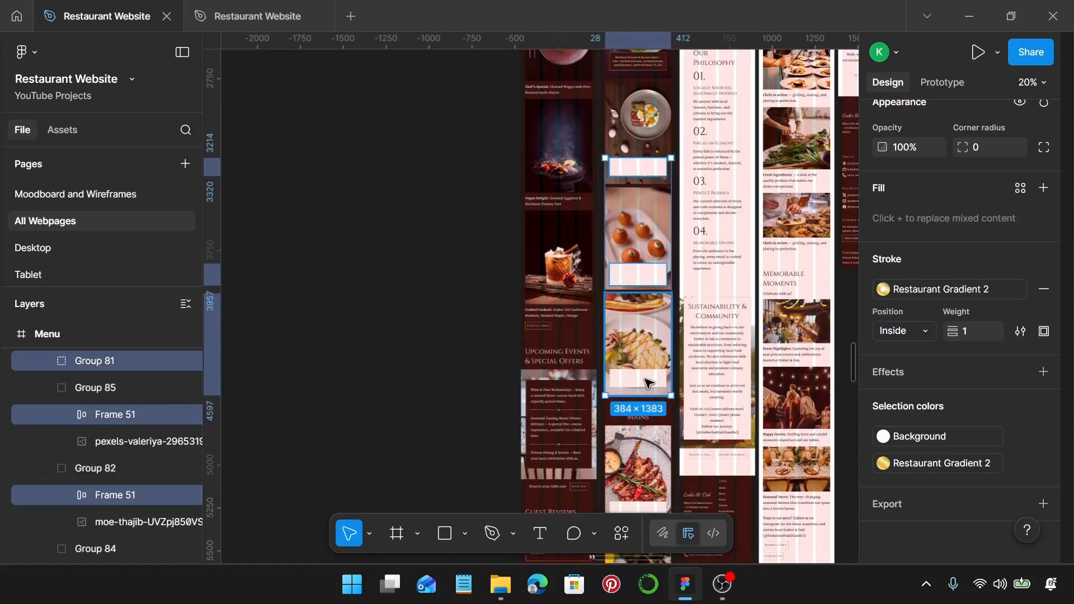
ctrl+shift+click(648, 384)
click(956, 220)
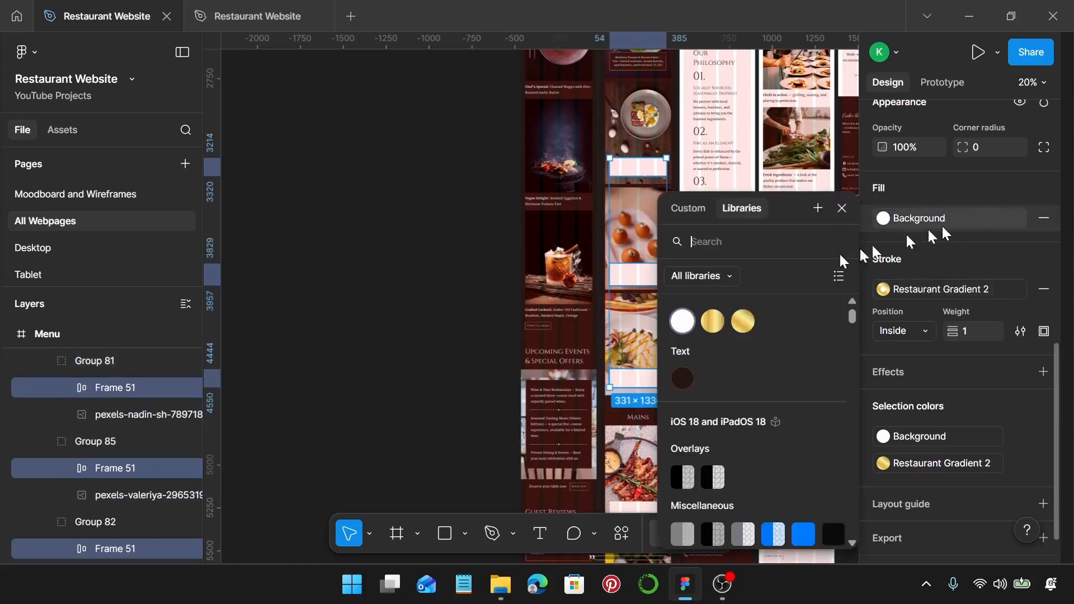
click(682, 379)
Step: Apply the Text/Footer fill to the caption boxes of the first three Mains dishes on the mobile Menu frame
scroll(659, 375, down, 2)
scroll(659, 343, down, 1)
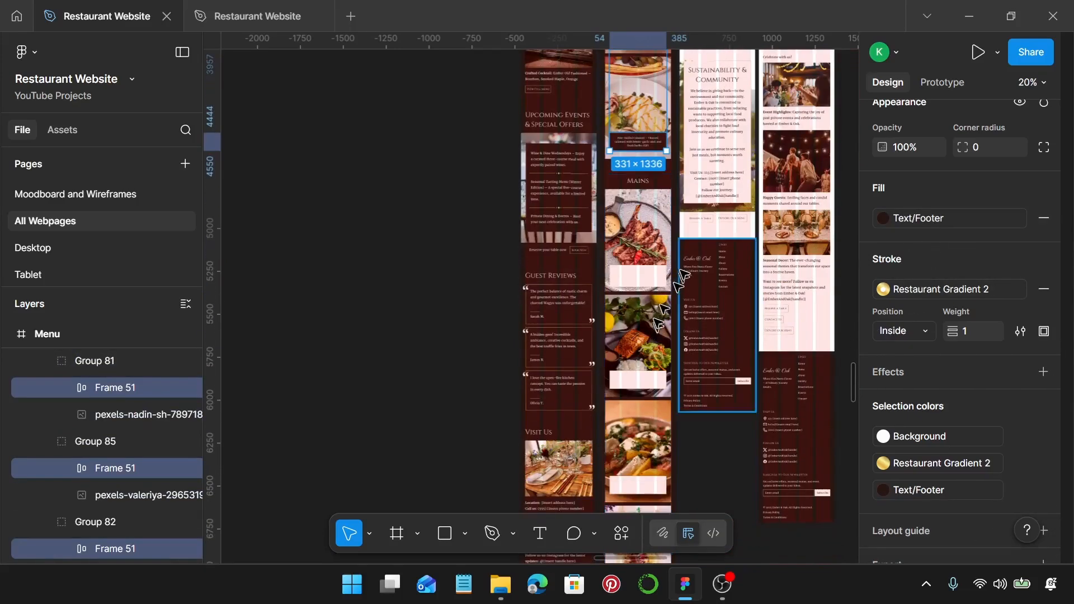
double_click(639, 284)
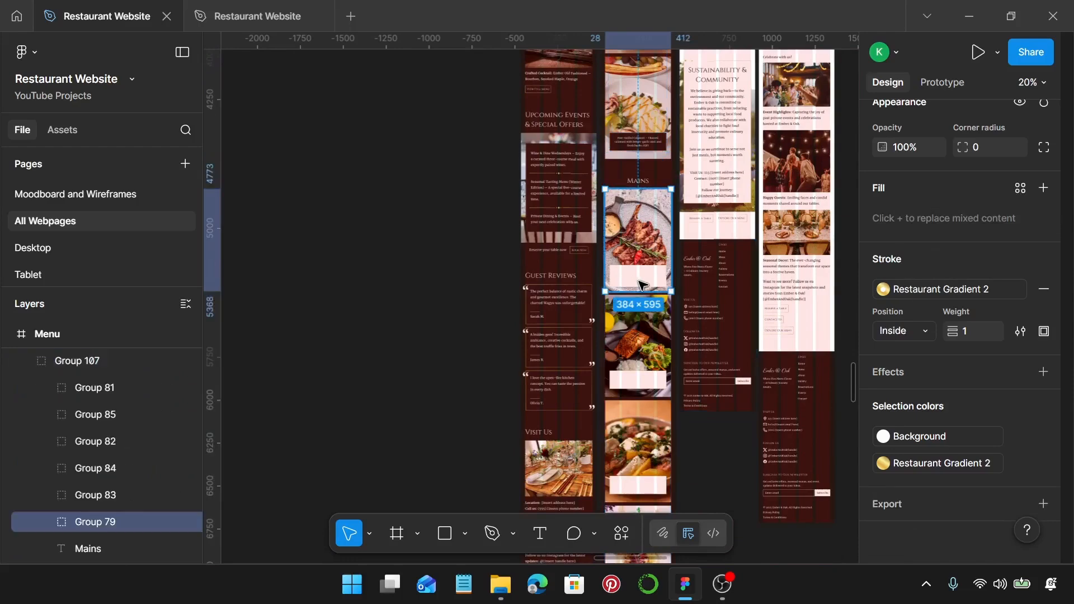
double_click(640, 282)
scroll(638, 376, down, 4)
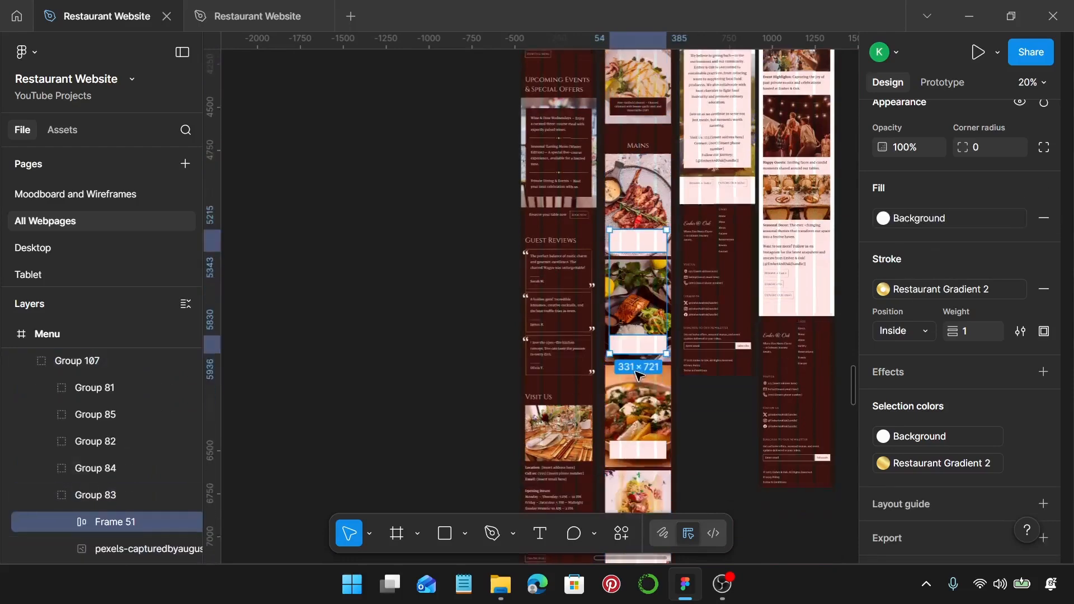
shift+click(644, 372)
shift+double_click(642, 368)
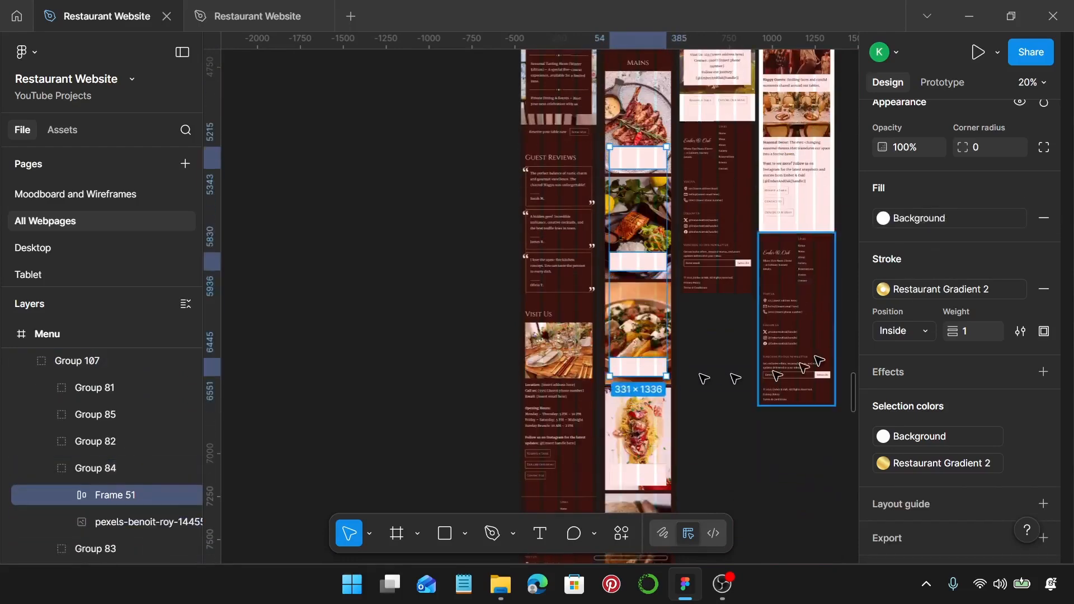
click(928, 220)
click(684, 379)
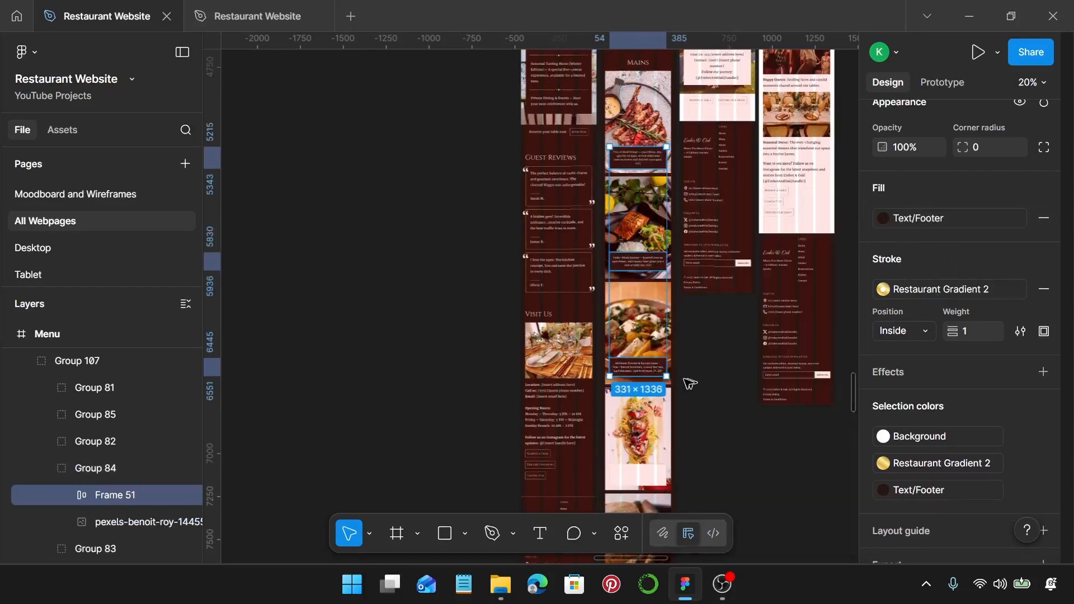
Step: Apply the Text/Footer fill to the caption boxes of the last three Mains dishes on the mobile Menu frame
scroll(652, 378, down, 4)
click(648, 365)
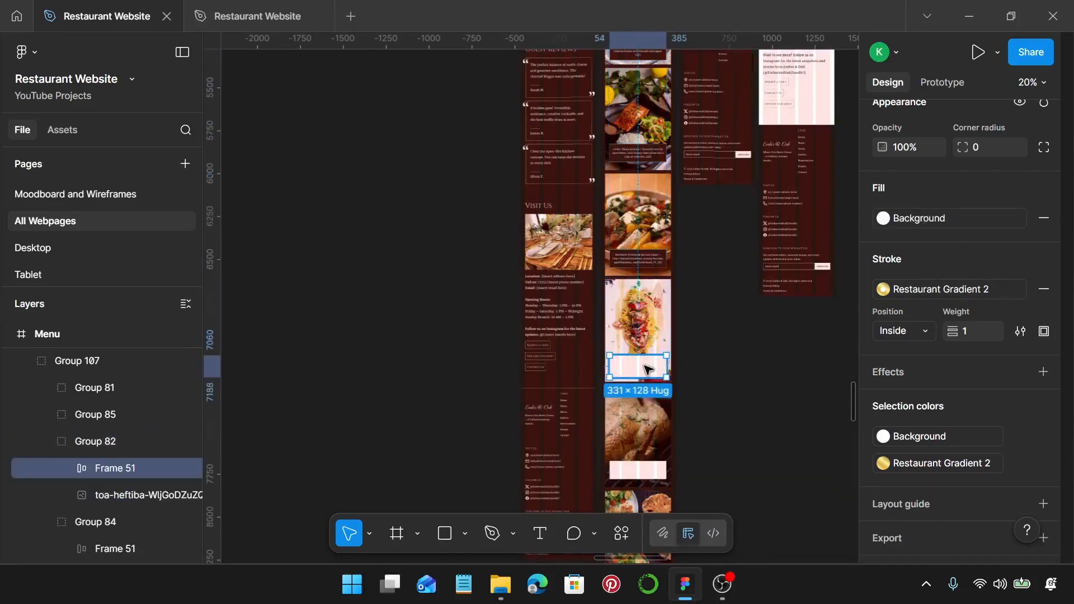
scroll(648, 380, down, 7)
shift+click(648, 383)
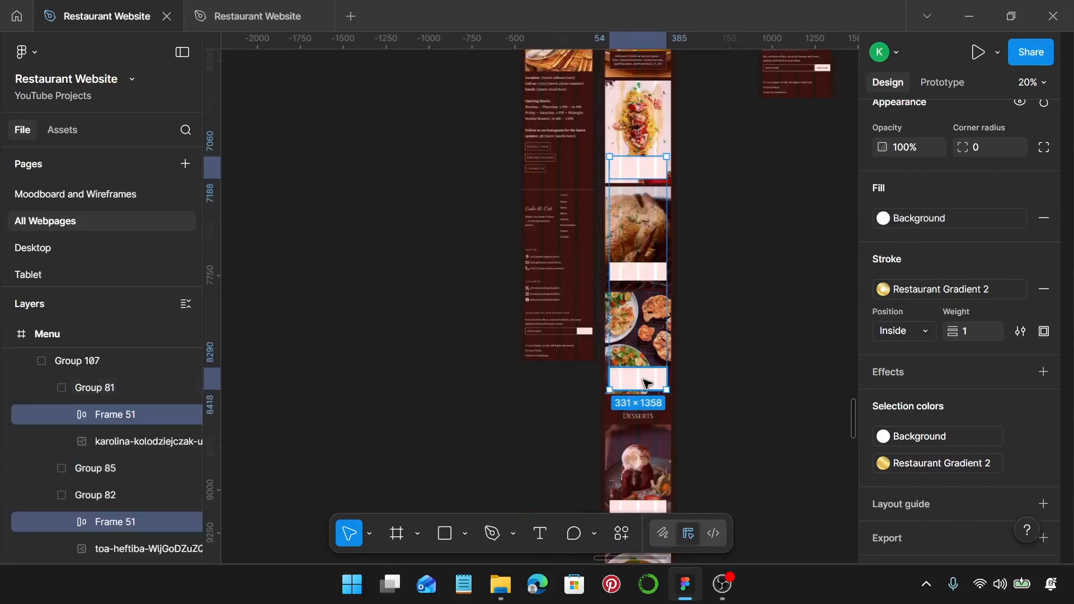
shift+click(652, 274)
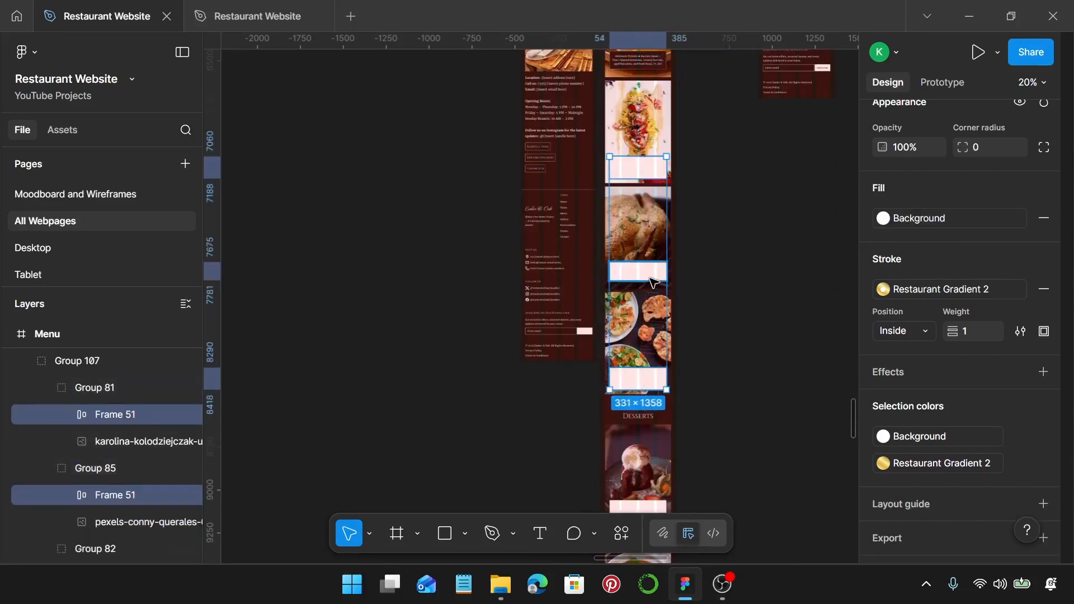
click(958, 215)
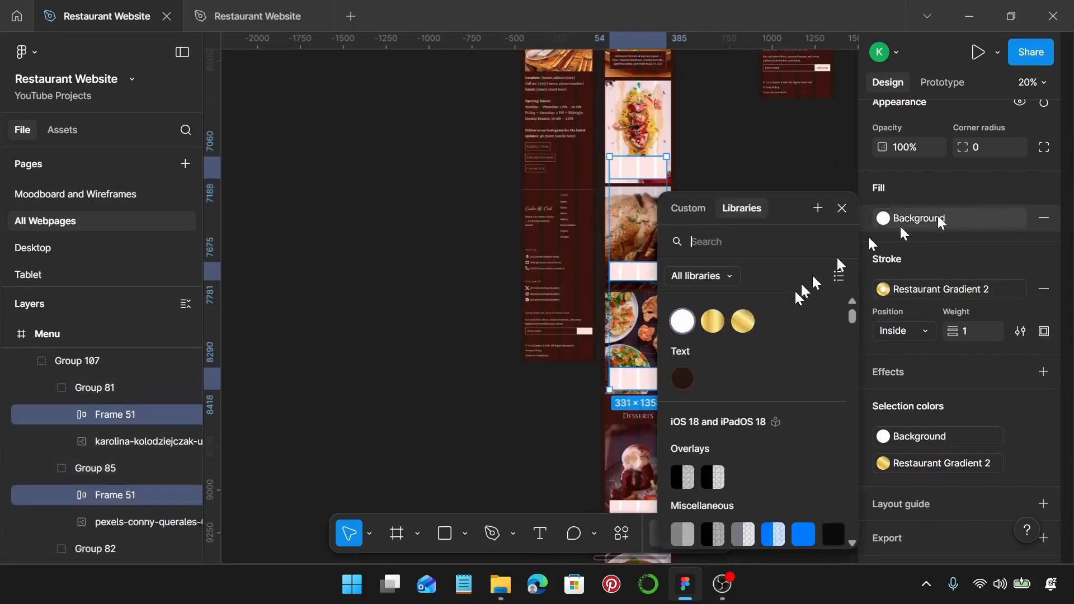
click(681, 376)
Step: Apply the Text/Footer fill to the caption boxes of the first three Desserts items on the mobile Menu frame
scroll(641, 280, down, 5)
scroll(641, 280, down, 2)
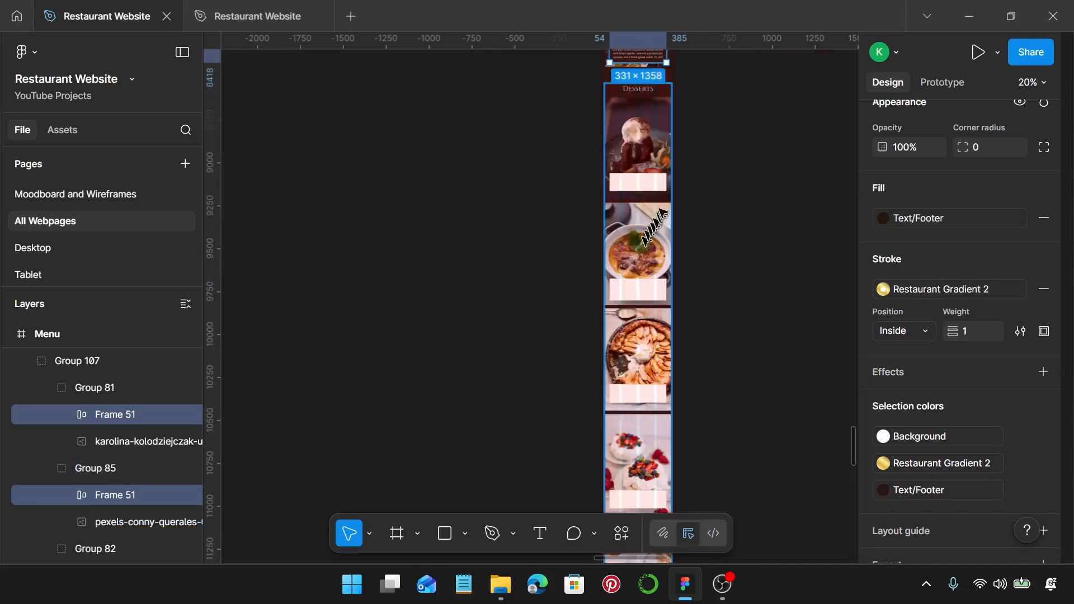
click(654, 183)
shift+click(643, 290)
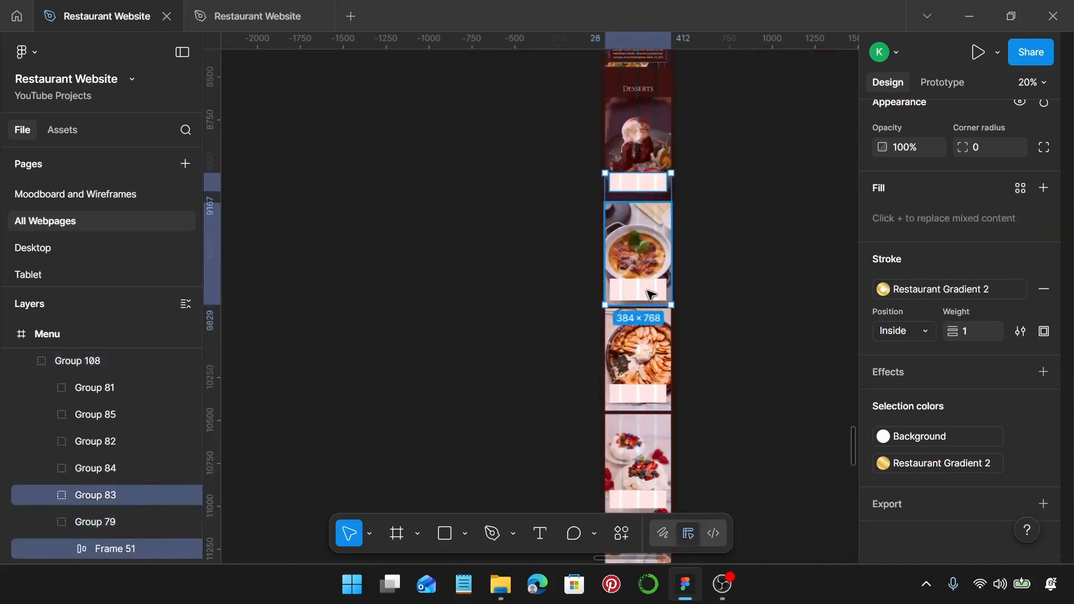
shift+click(638, 389)
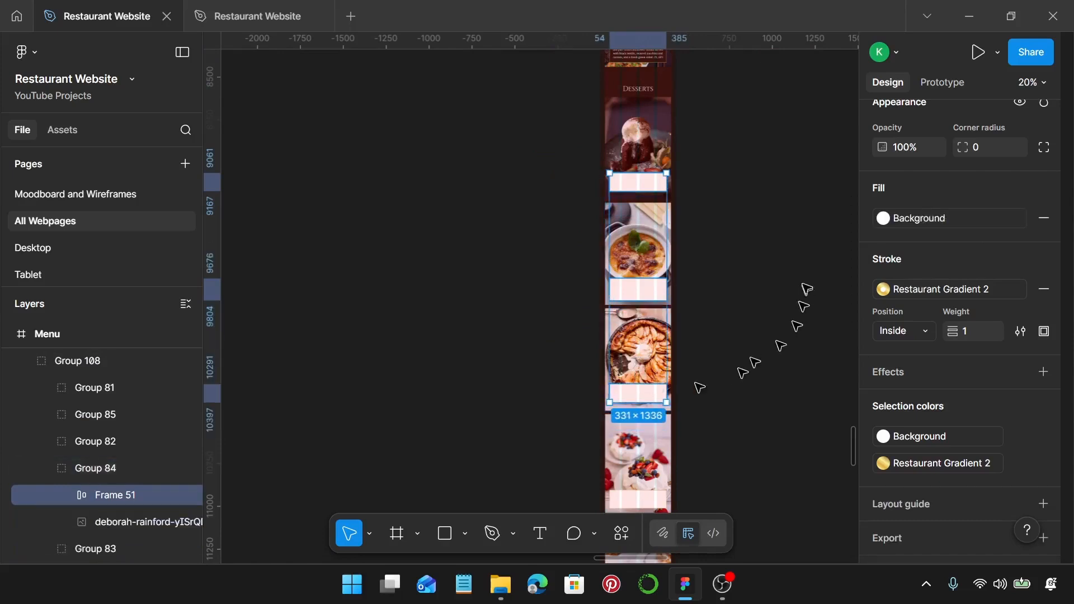
click(914, 223)
click(682, 379)
key(Escape)
scroll(644, 280, down, 5)
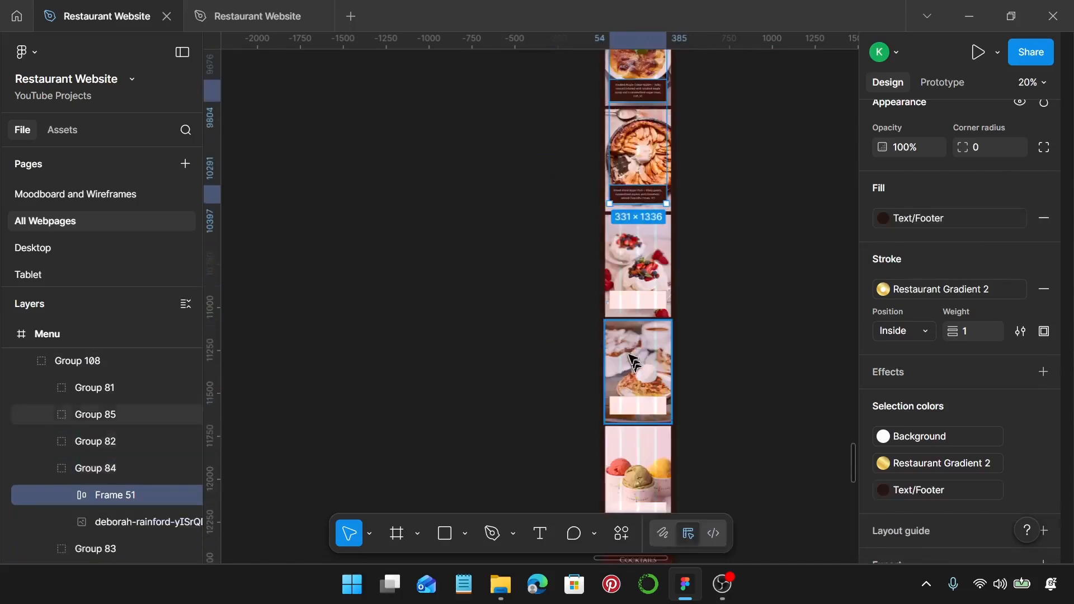
click(644, 209)
double_click(643, 209)
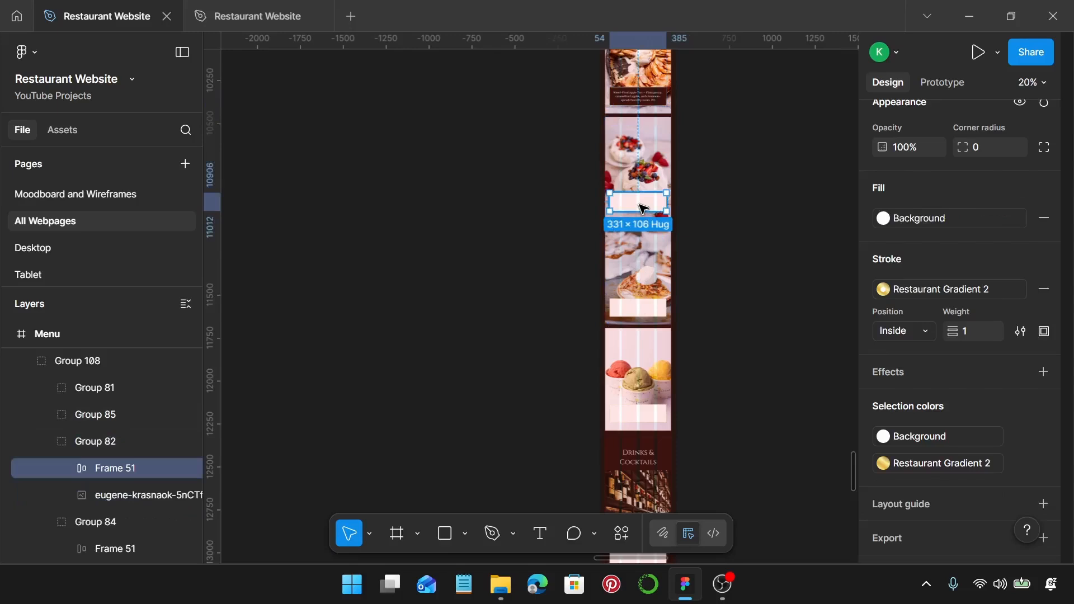
double_click(644, 209)
key(Escape)
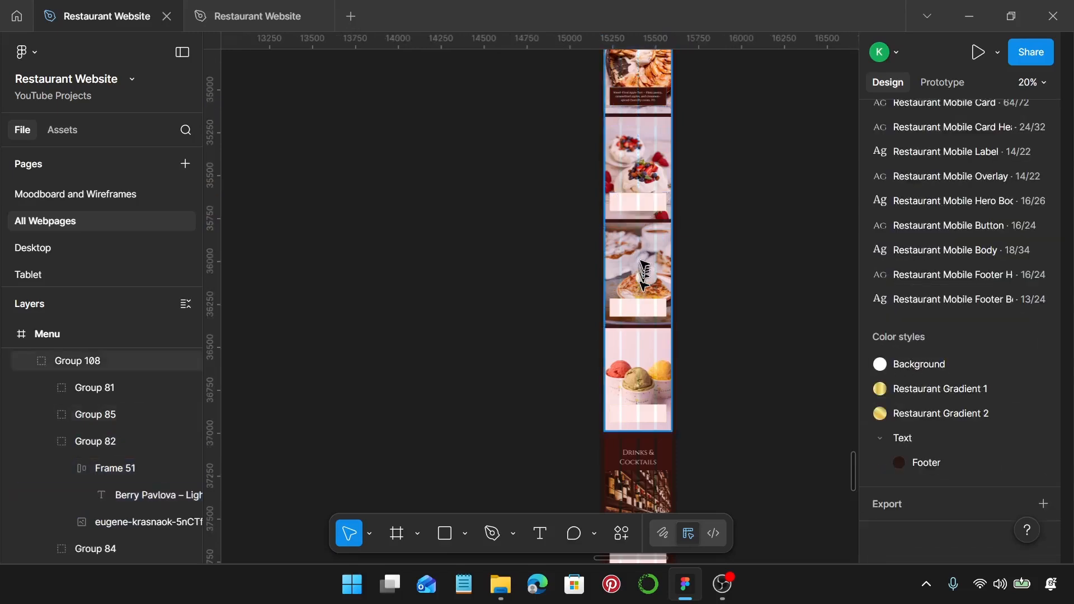
Step: Apply the Text/Footer fill to the caption boxes of the last three Desserts items on the mobile Menu frame
click(644, 215)
double_click(643, 211)
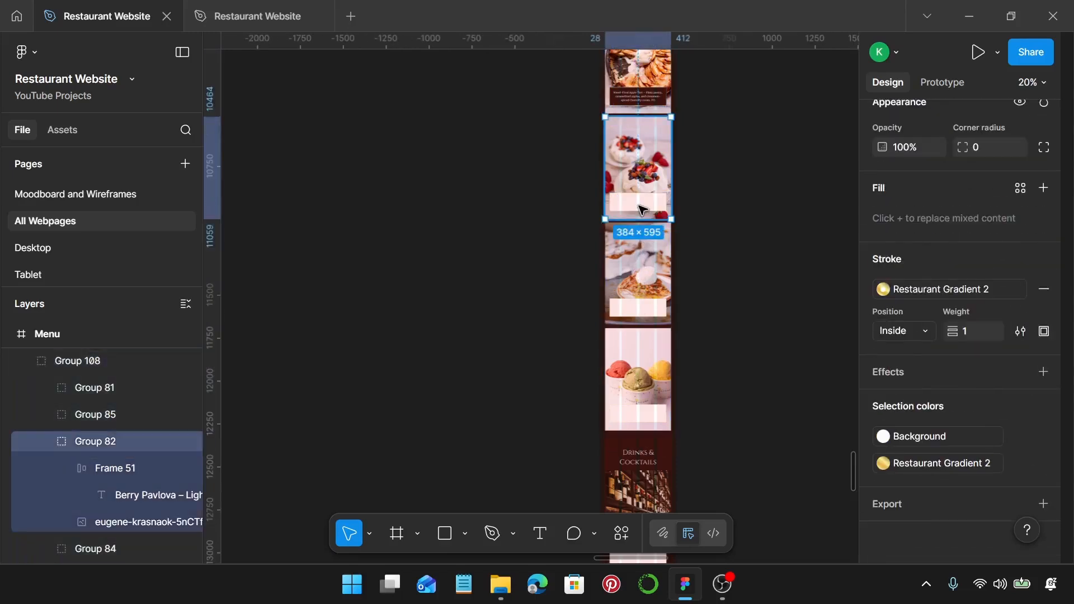
double_click(644, 209)
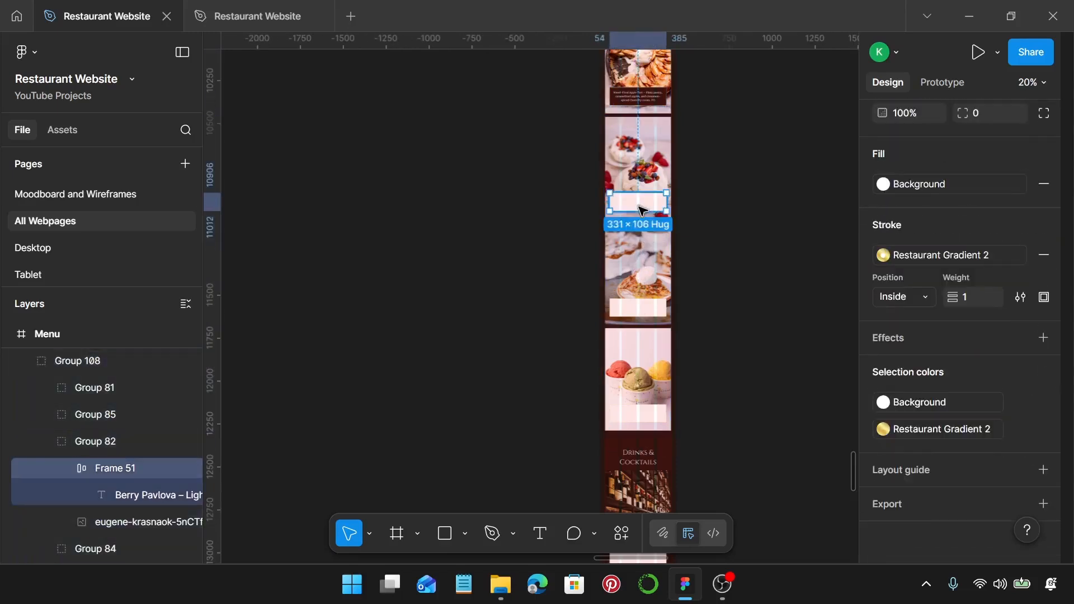
shift+click(646, 313)
shift+click(623, 409)
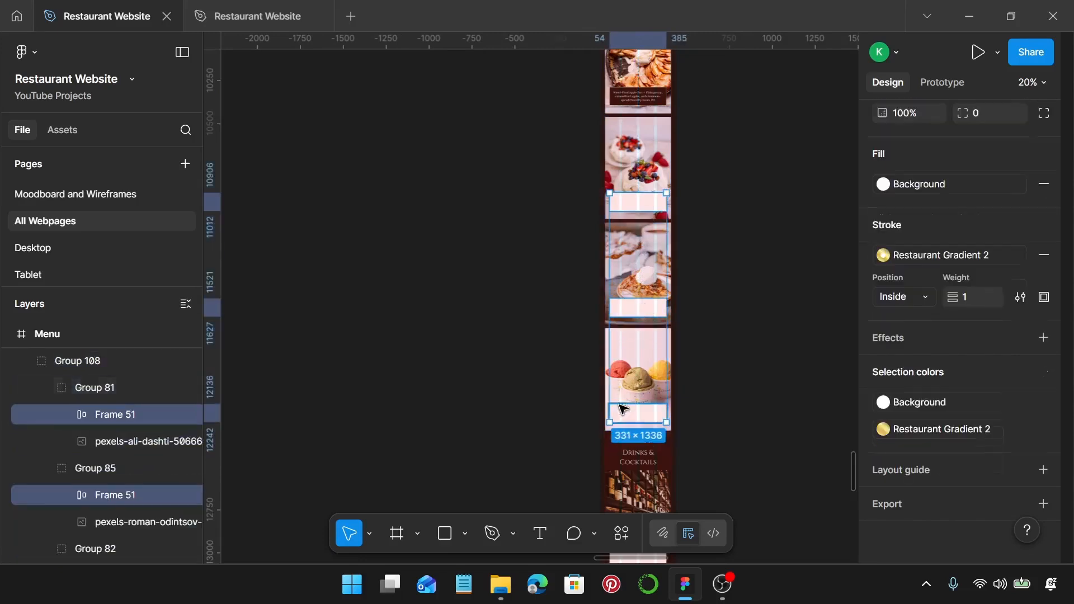
click(929, 186)
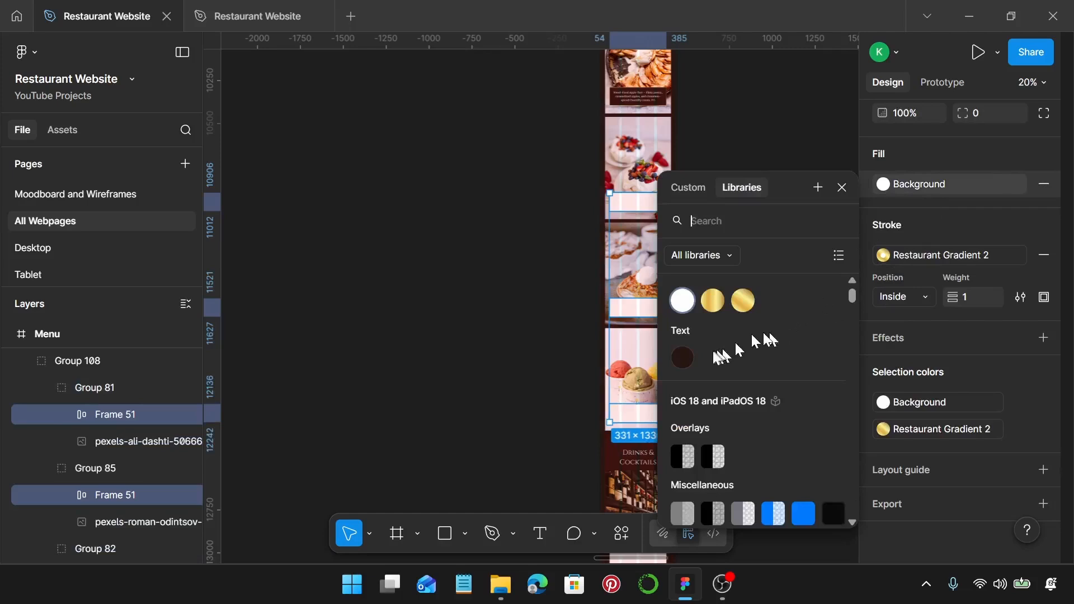
click(683, 357)
Step: Apply the Text/Footer fill to the caption boxes of the first three Drinks & Cocktails items on the mobile Menu frame
scroll(643, 280, down, 6)
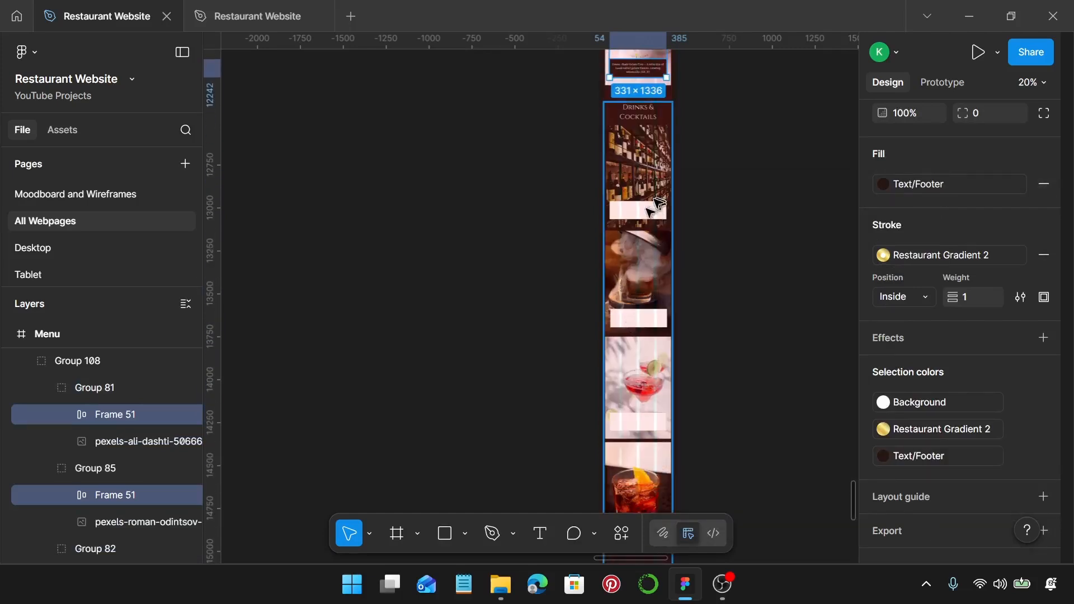
click(648, 215)
double_click(647, 215)
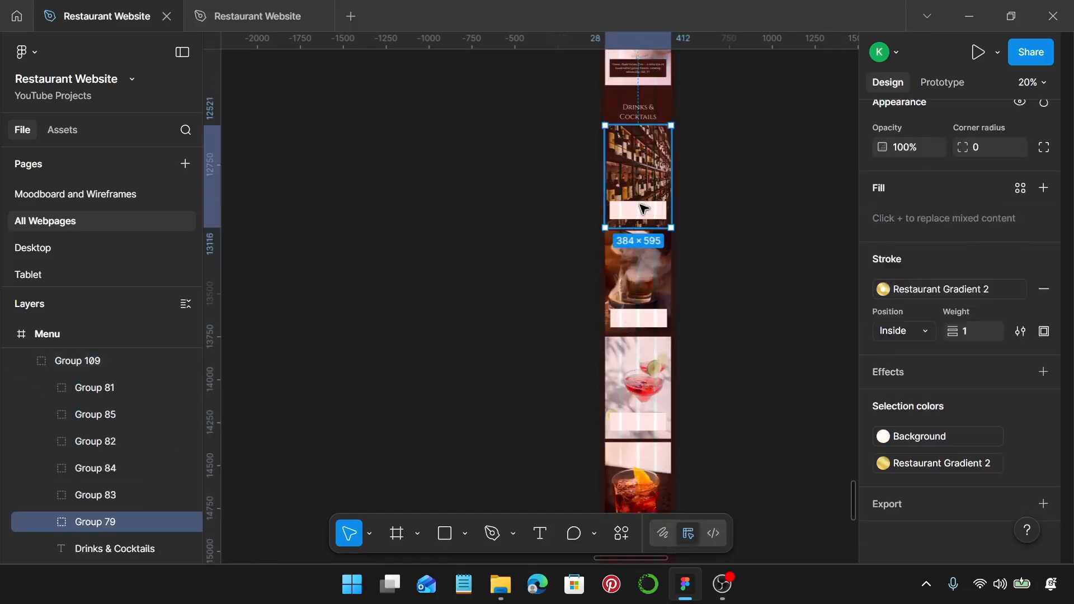
double_click(641, 206)
shift+double_click(648, 311)
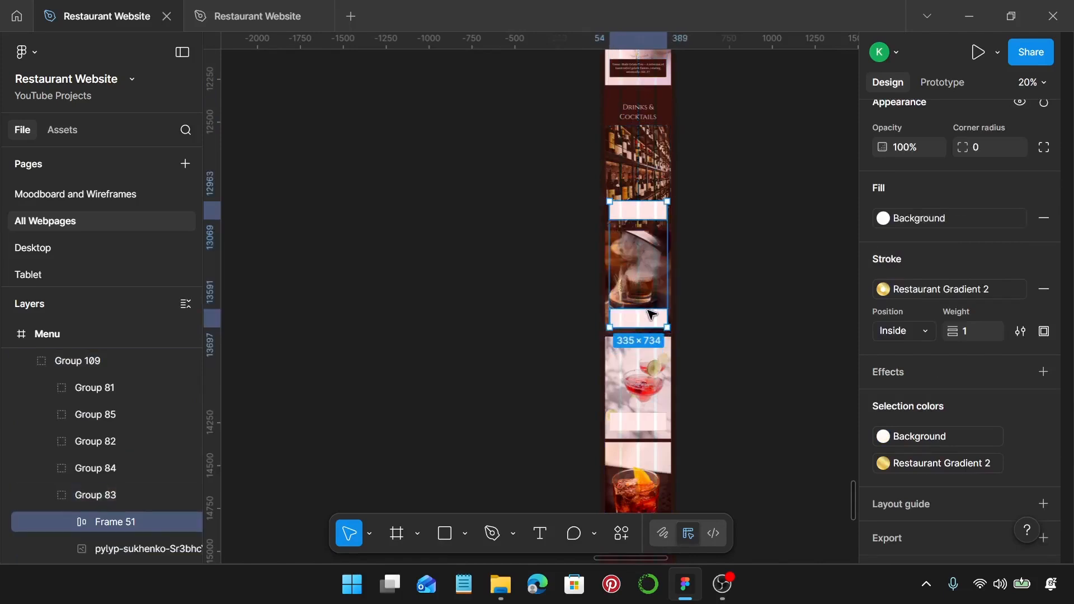
scroll(652, 314, down, 3)
shift+double_click(638, 222)
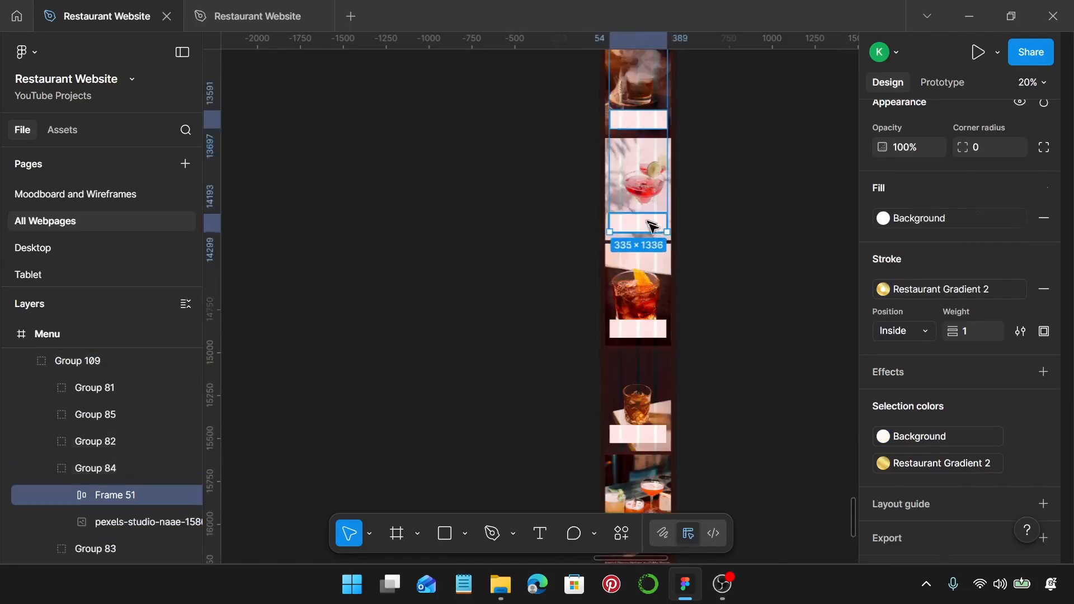
click(938, 217)
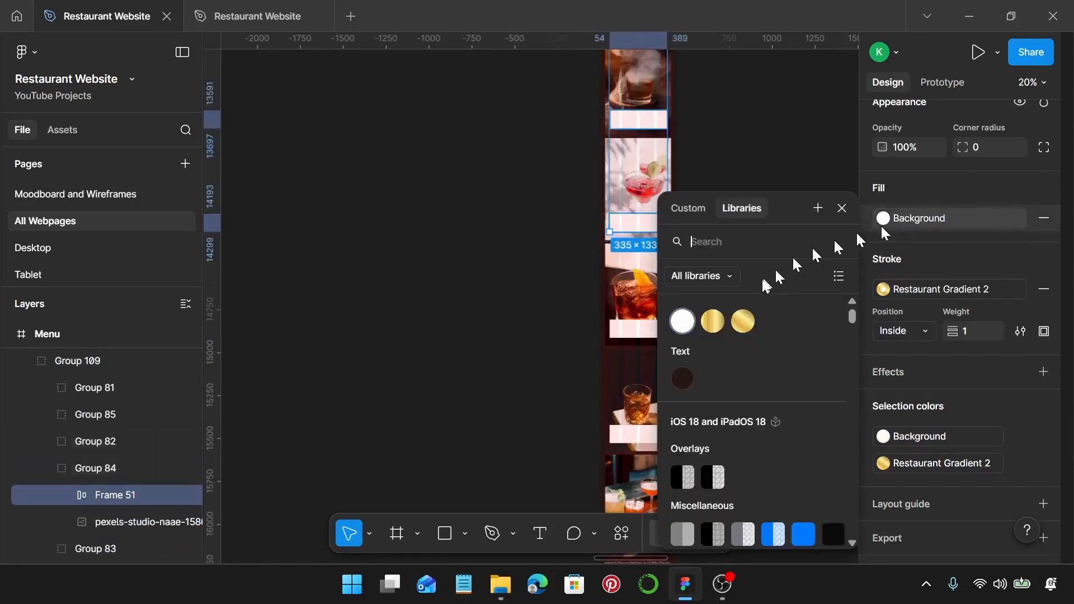
click(683, 378)
Step: Apply the Text/Footer fill to the caption boxes of the last three Drinks & Cocktails items on the mobile Menu frame
scroll(638, 280, down, 2)
double_click(639, 274)
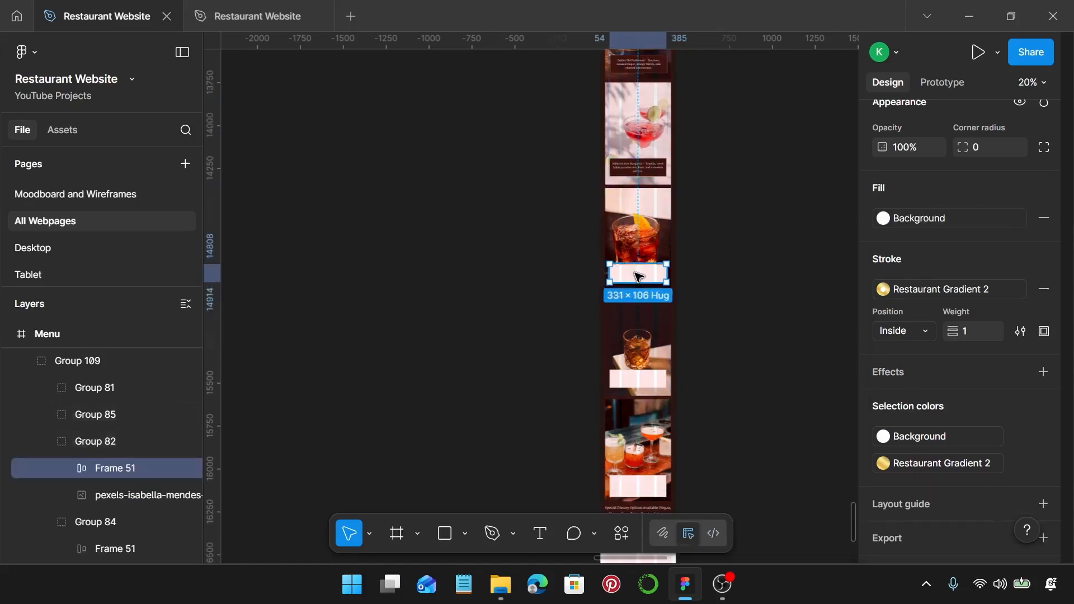
scroll(639, 276, down, 2)
shift+double_click(643, 271)
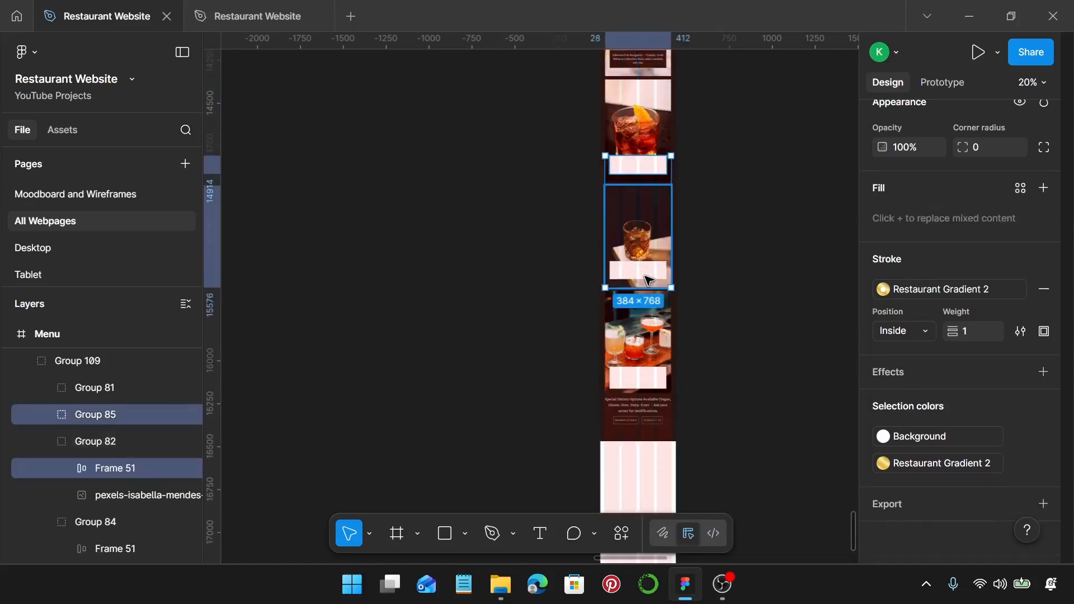
shift+double_click(652, 372)
click(908, 217)
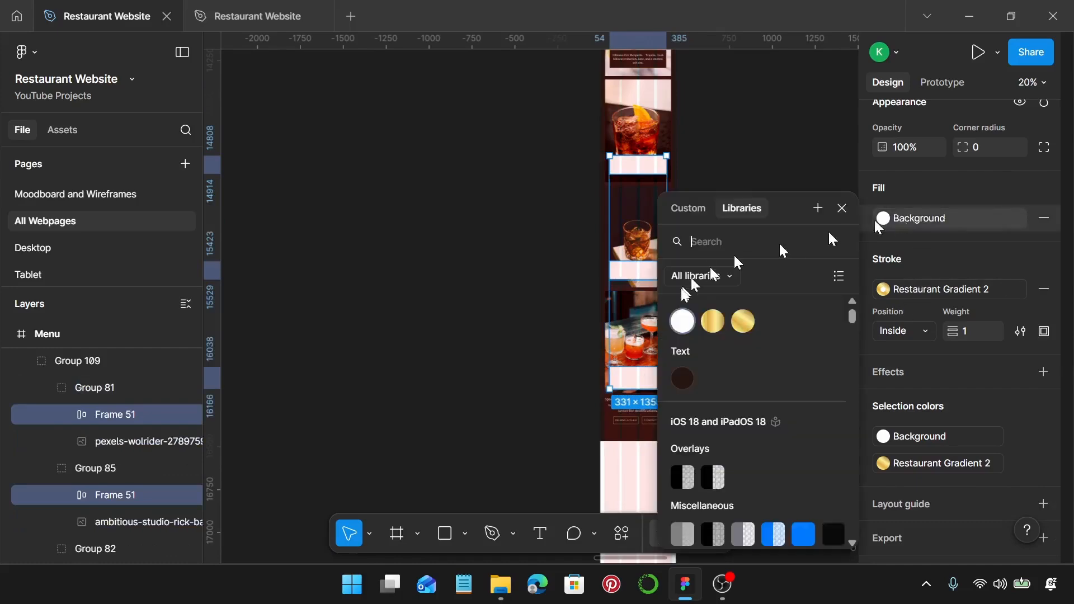
click(684, 378)
Step: Replace the Text/Footer color with Background across the mobile About frame and set the frame's own fill to Text/Footer
scroll(756, 274, down, 3)
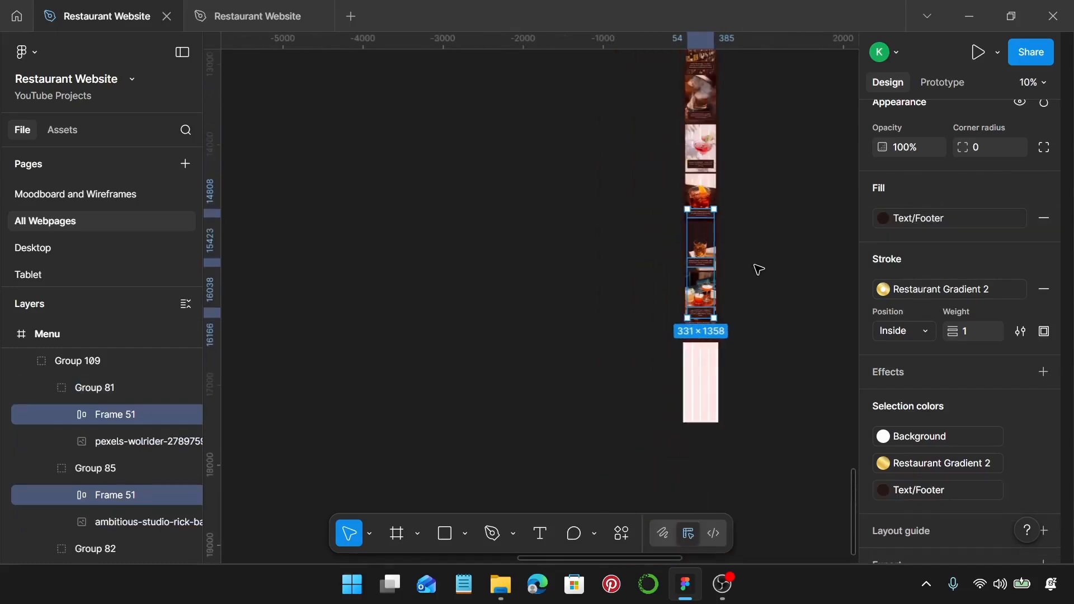
scroll(756, 274, right, 5)
scroll(756, 274, down, 5)
scroll(588, 269, left, 5)
scroll(587, 270, up, 10)
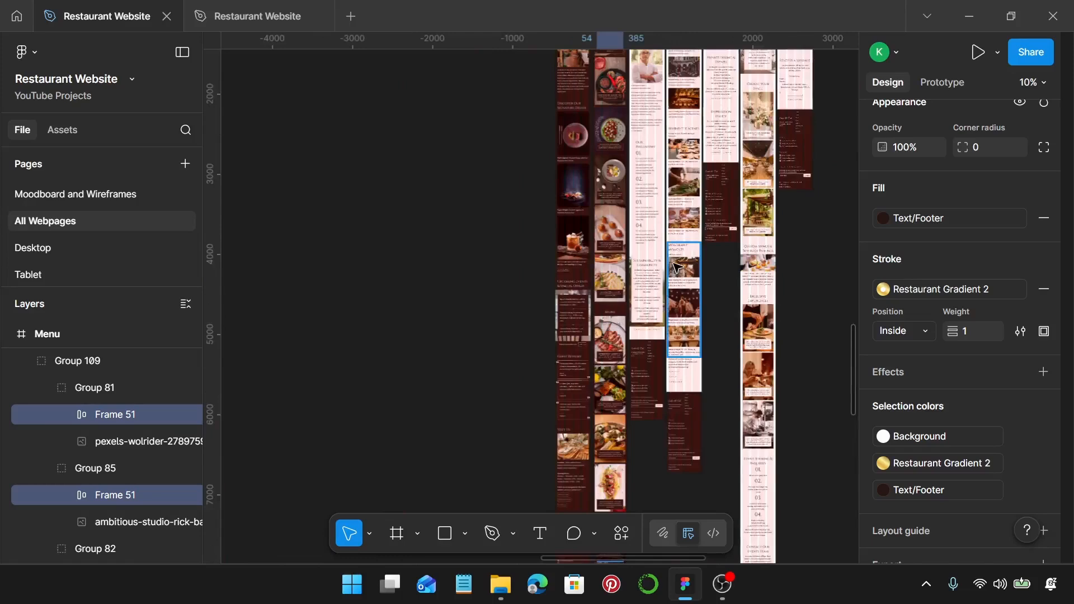
ctrl+scroll(660, 224, up, 2)
scroll(649, 240, up, 5)
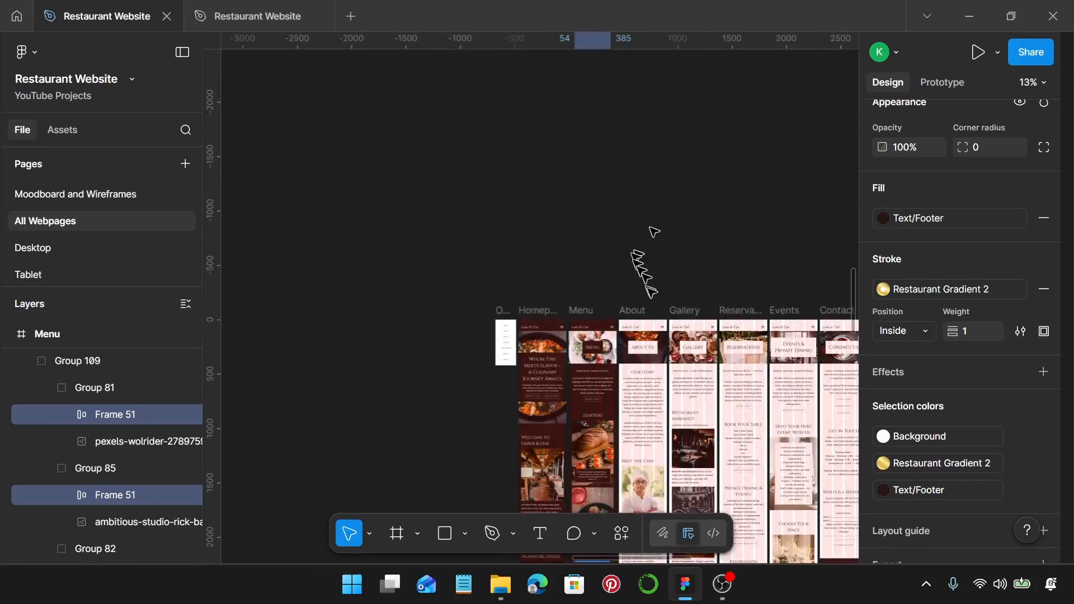
click(634, 310)
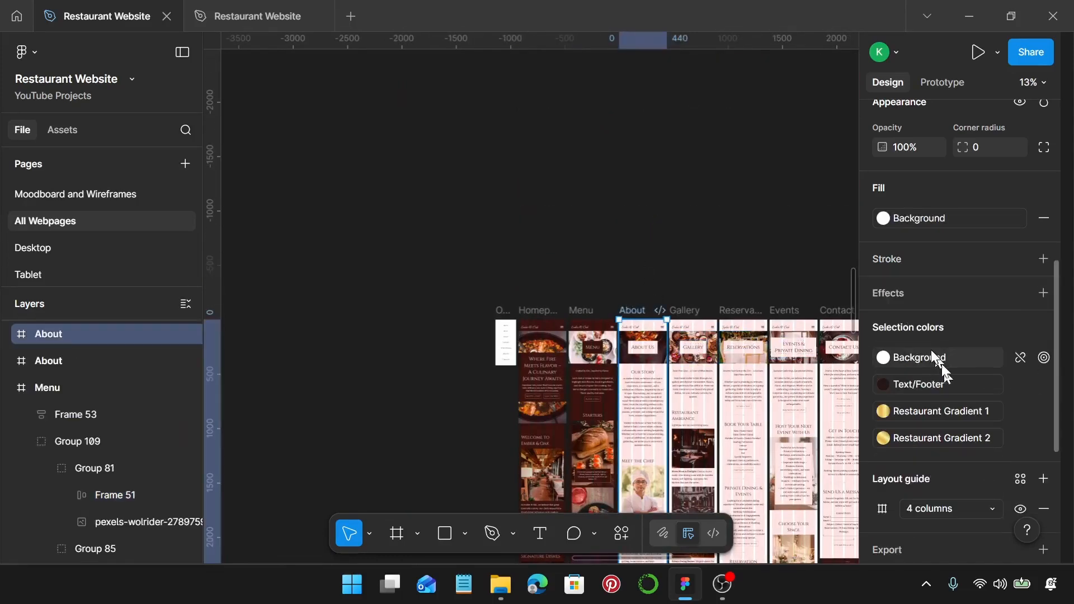
click(931, 386)
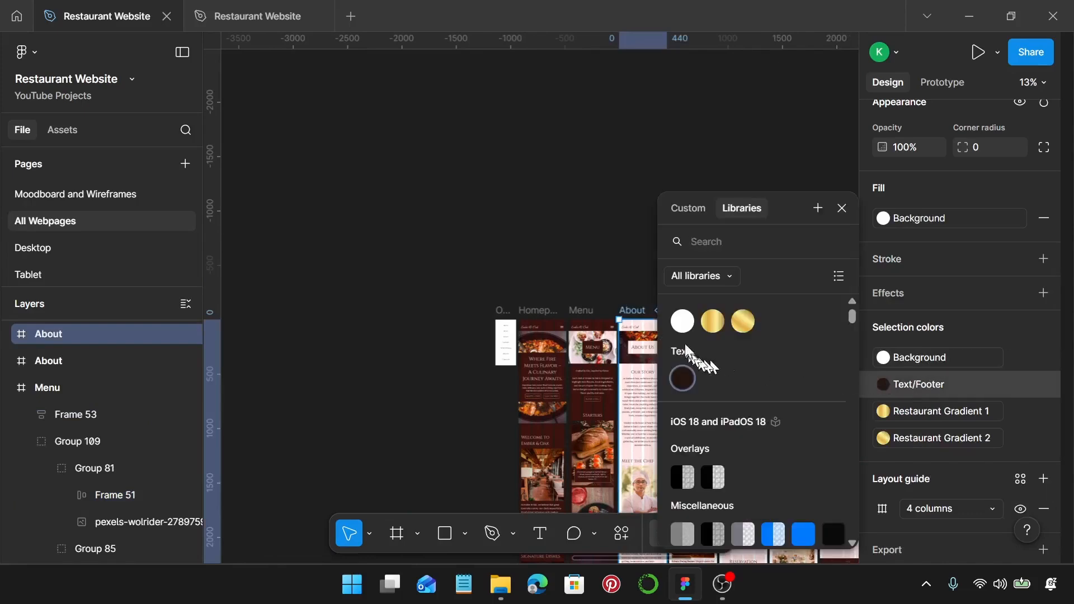
click(683, 322)
ctrl+scroll(728, 280, up, 1)
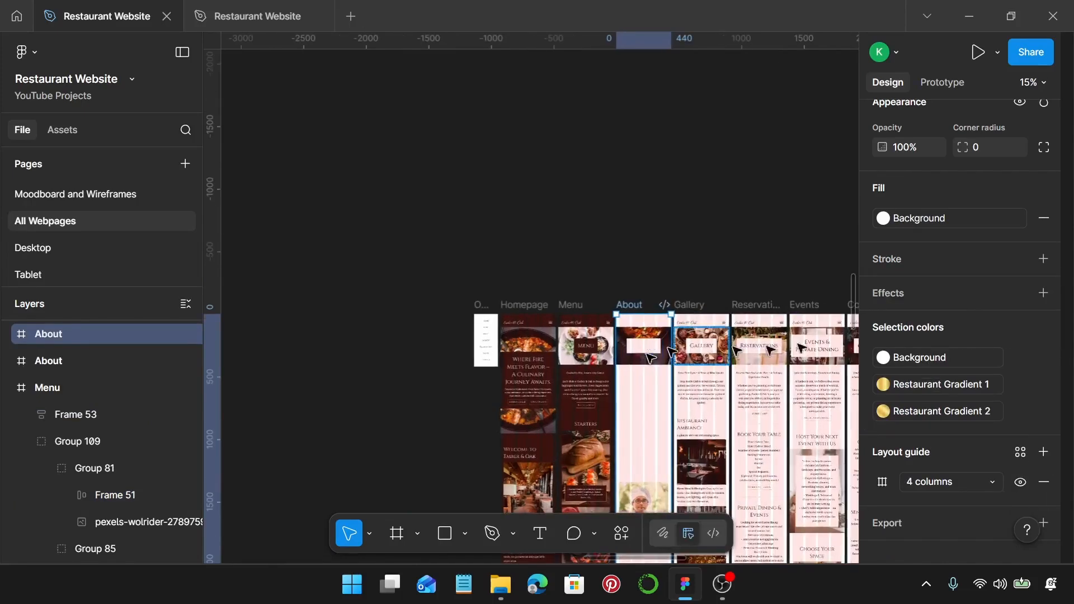
click(945, 224)
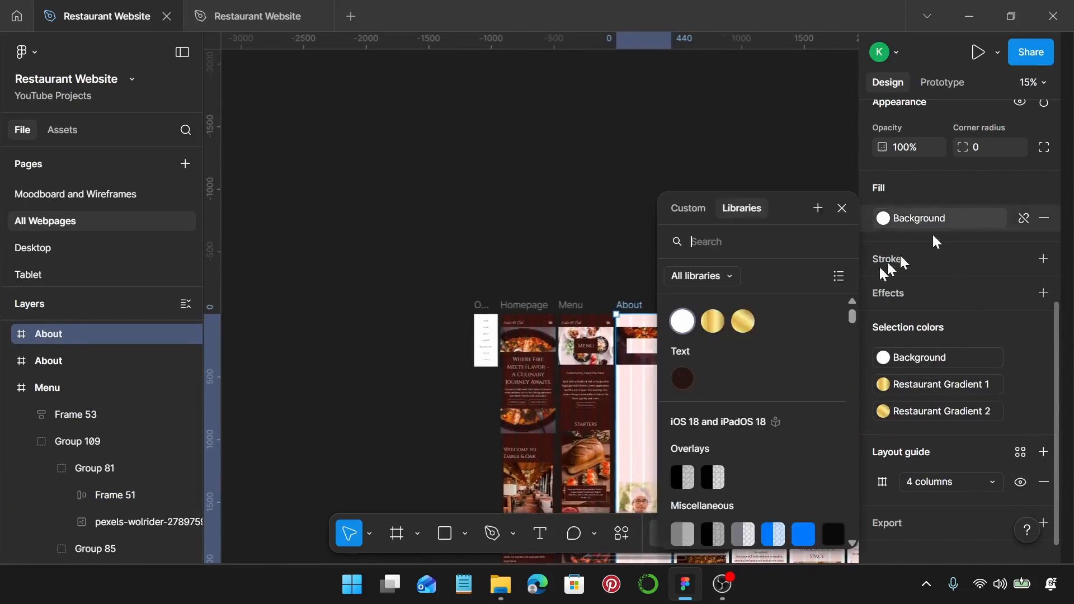
click(683, 378)
Step: Apply the Text/Footer fill to the About Us title box over the hero image of the mobile About frame
scroll(650, 322, up, 3)
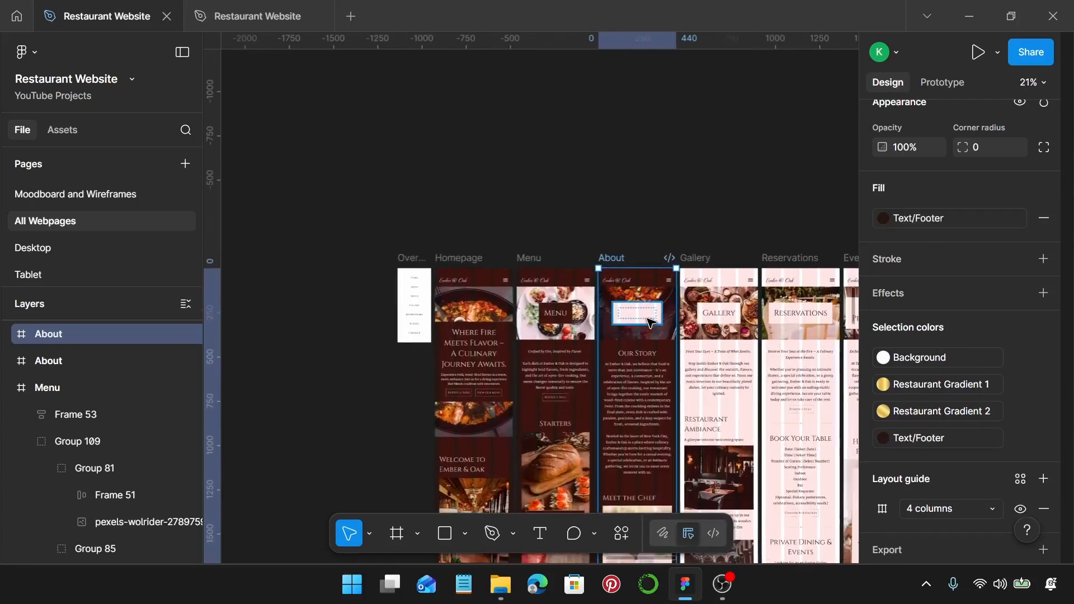
click(649, 322)
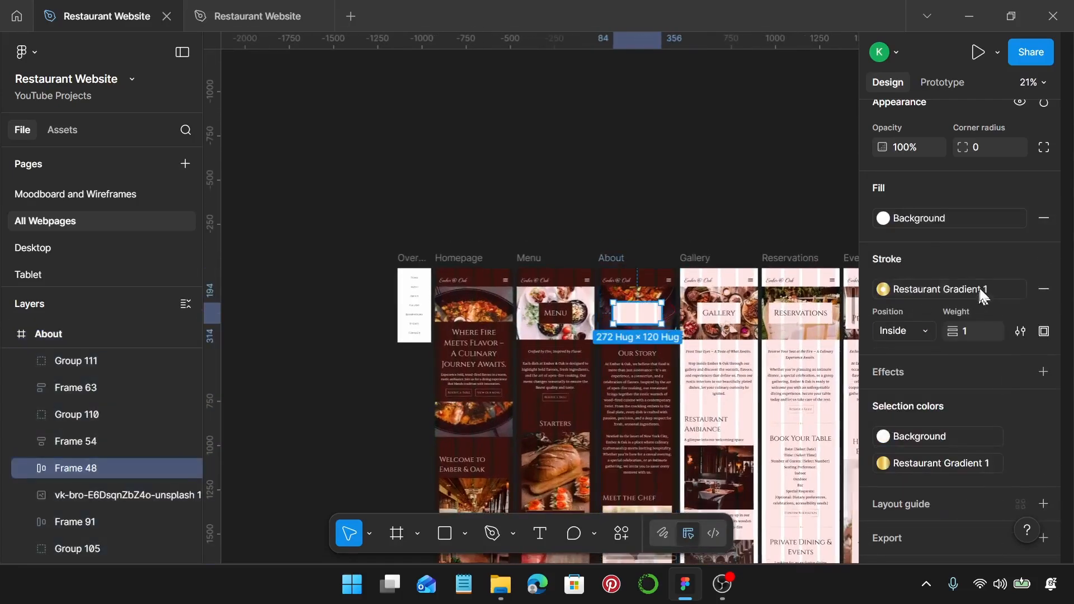
click(959, 226)
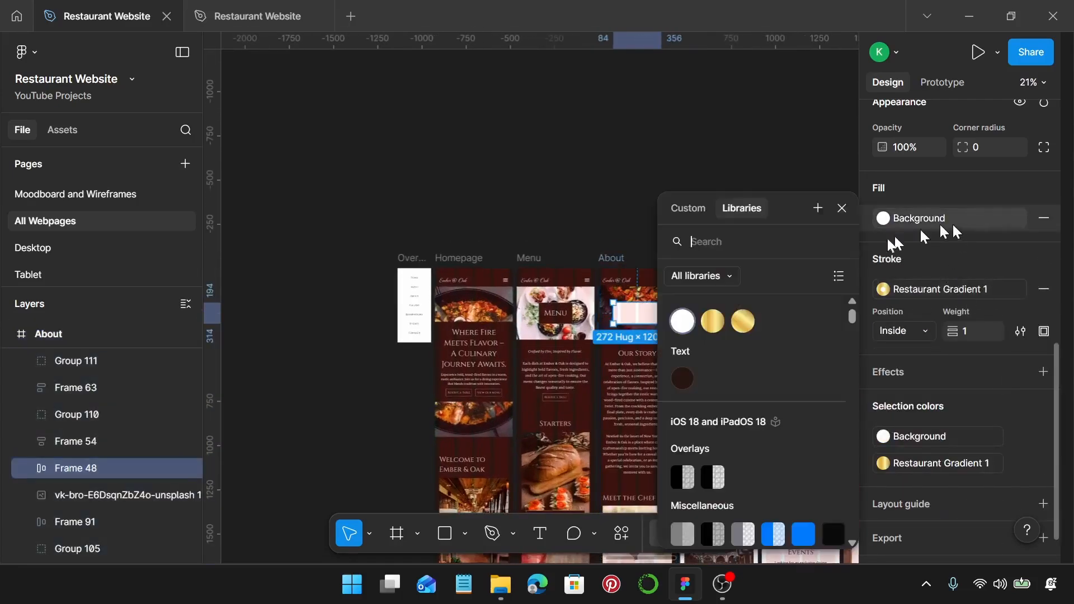
click(689, 381)
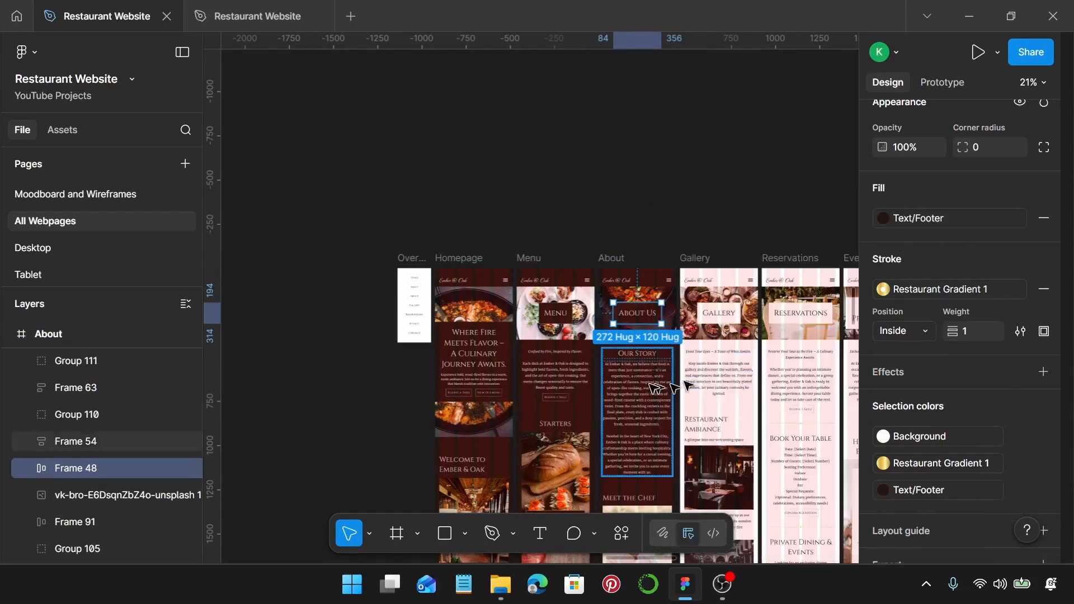
Step: Apply the Text/Footer fill to the Sustainability & Community text box on the mobile About frame
scroll(655, 386, down, 15)
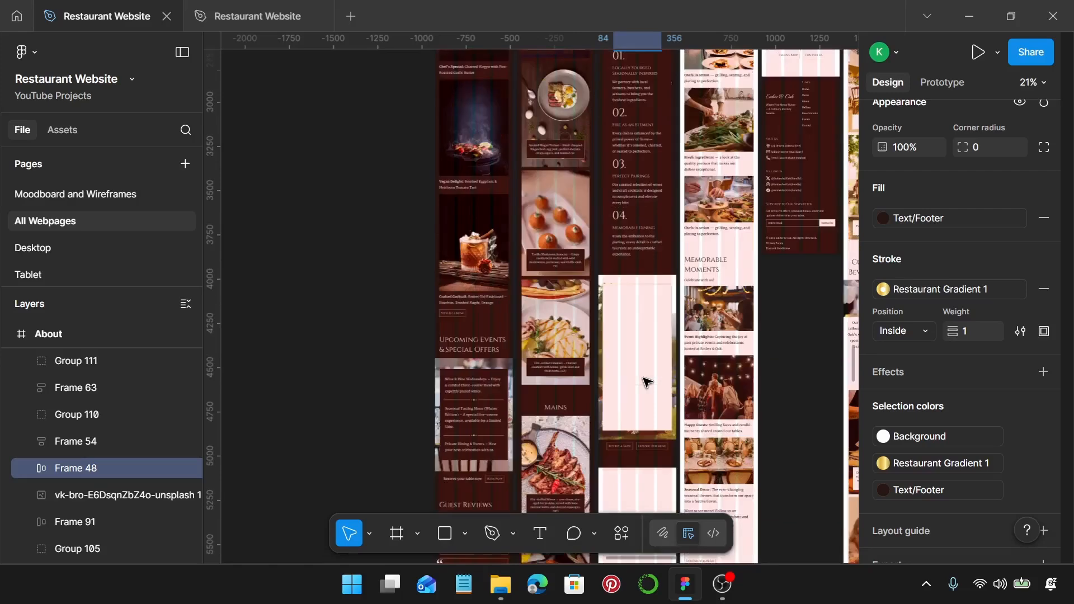
double_click(644, 378)
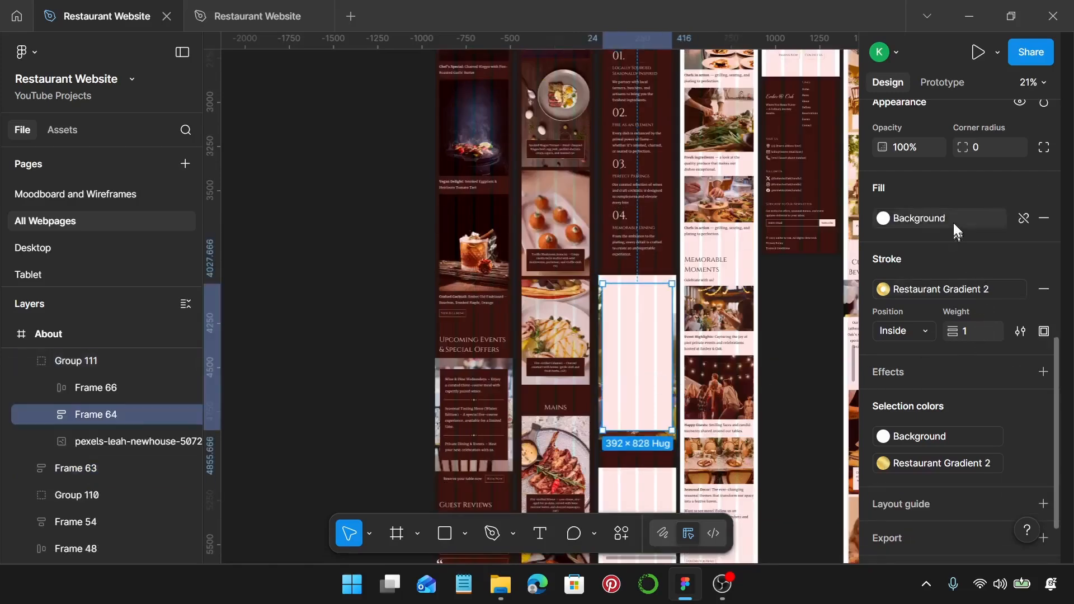
click(954, 223)
click(679, 380)
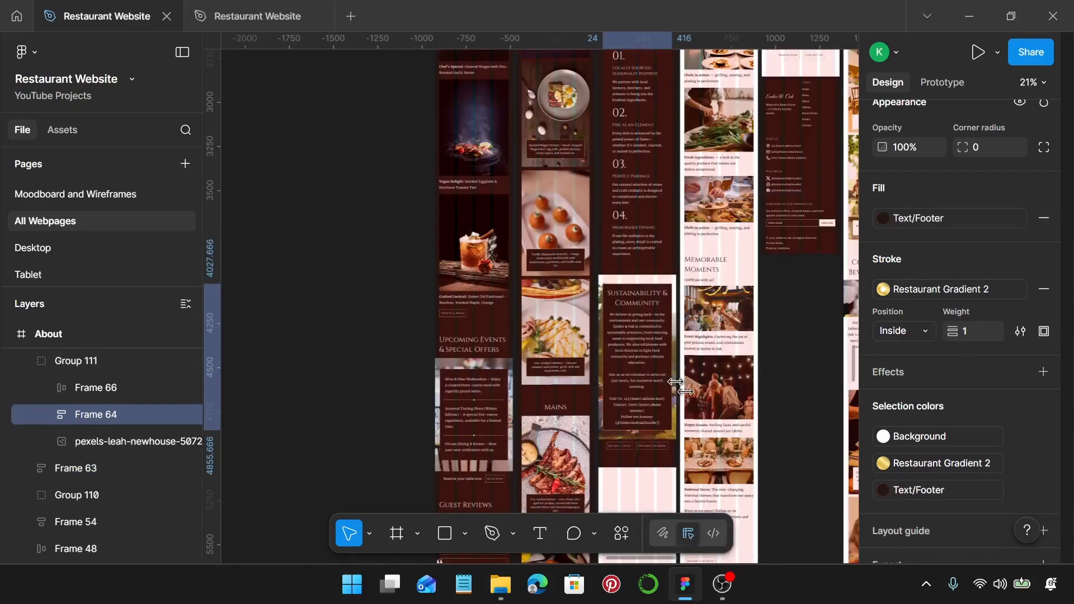
Step: Replace the Text/Footer color with Background across the mobile Gallery frame and set the frame's own fill to Text/Footer
scroll(644, 381, down, 5)
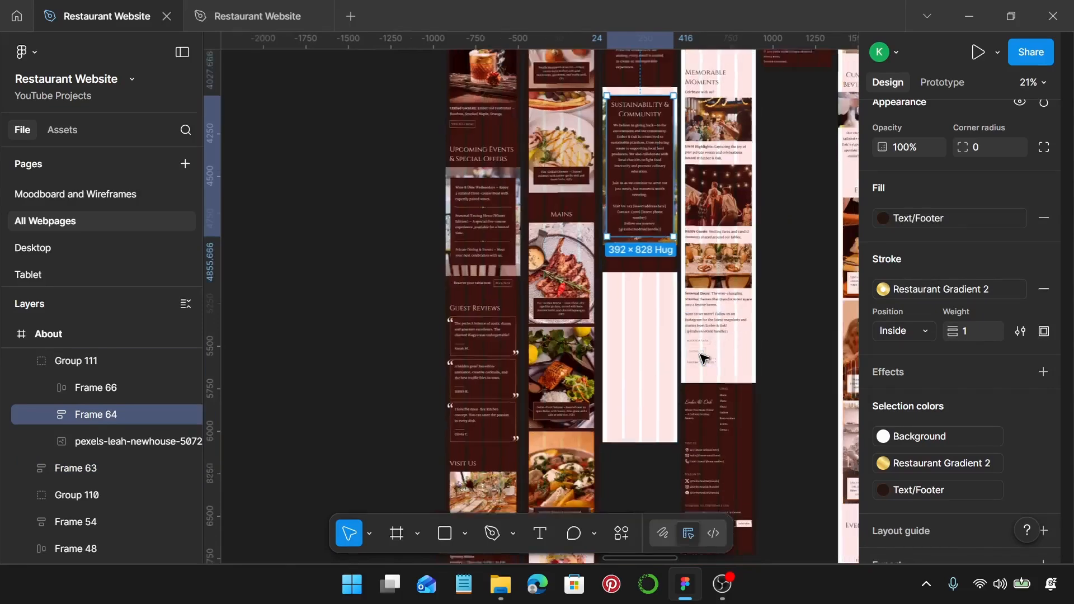
scroll(704, 358, up, 15)
ctrl+scroll(710, 353, down, 3)
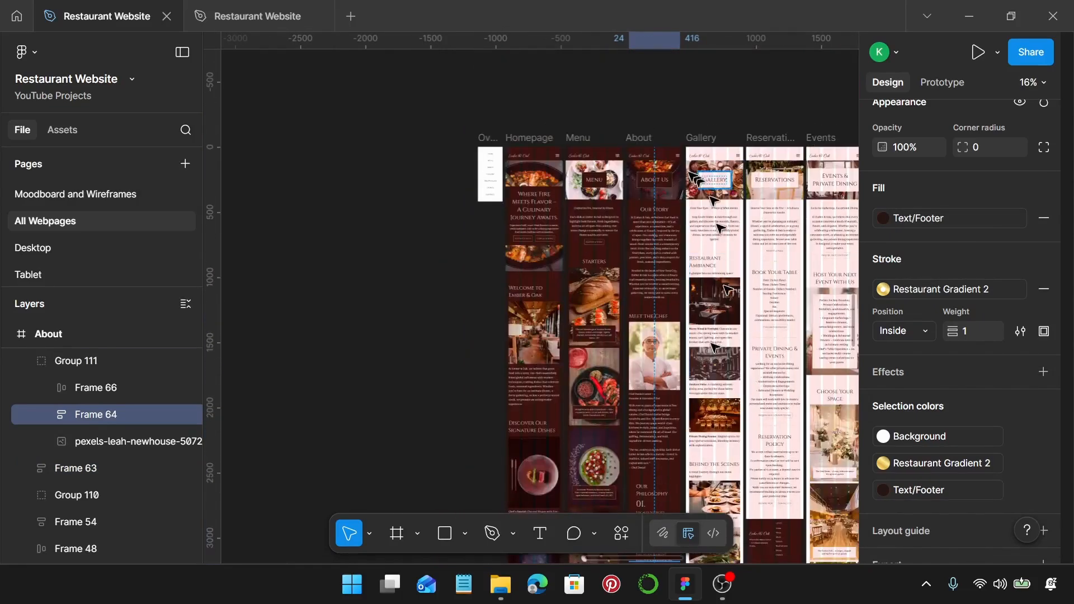
click(701, 139)
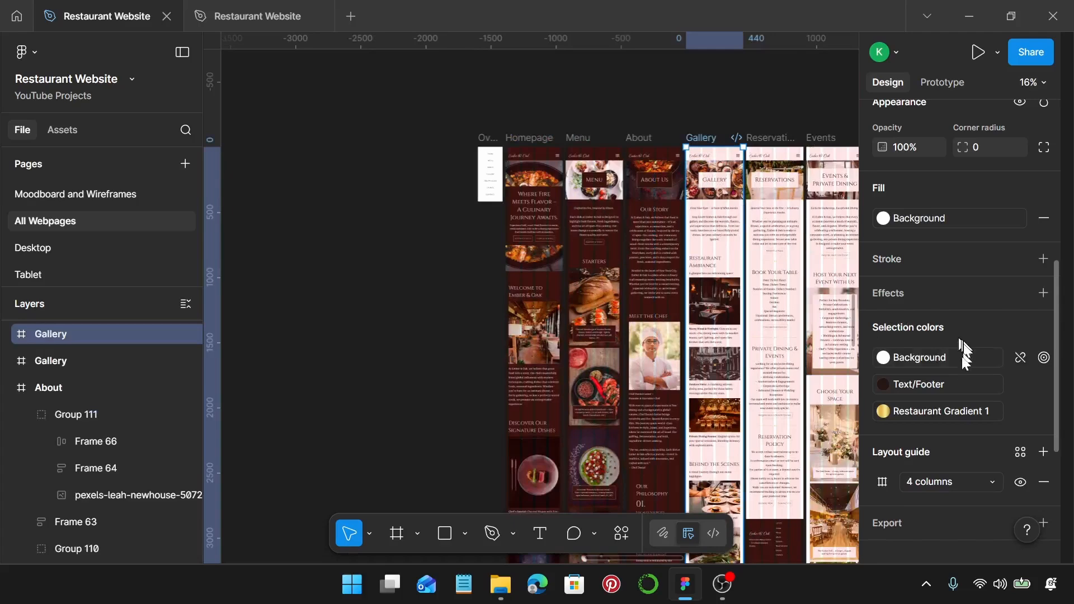
click(945, 385)
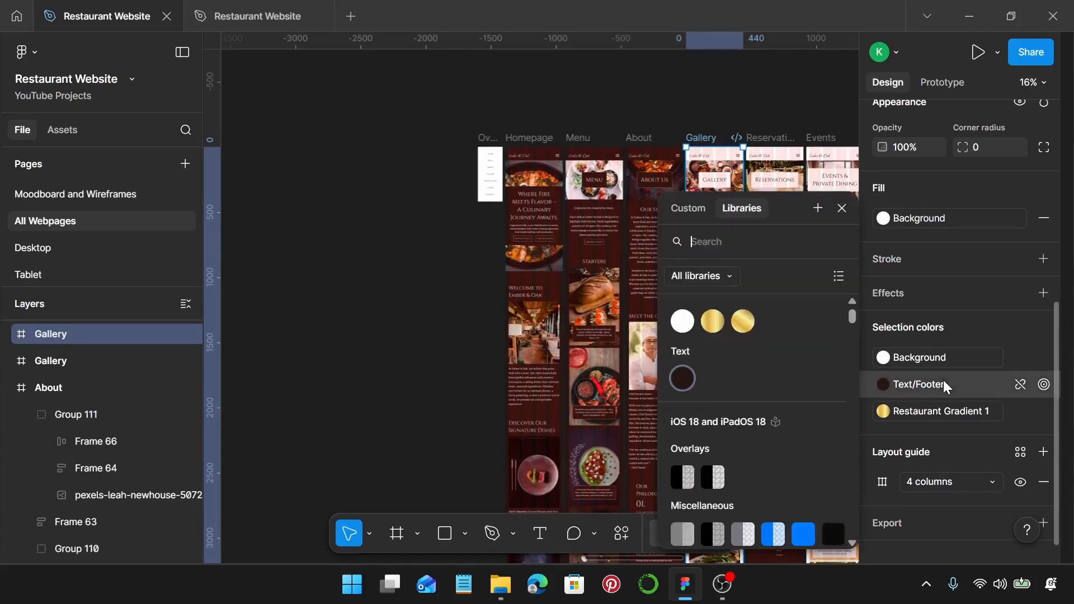
click(689, 322)
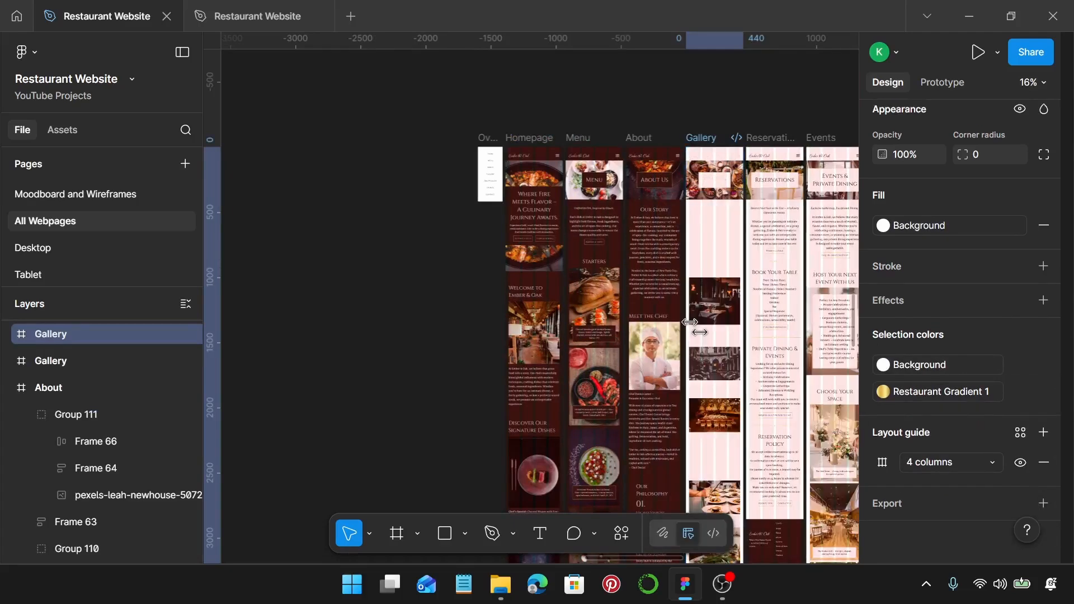
click(973, 226)
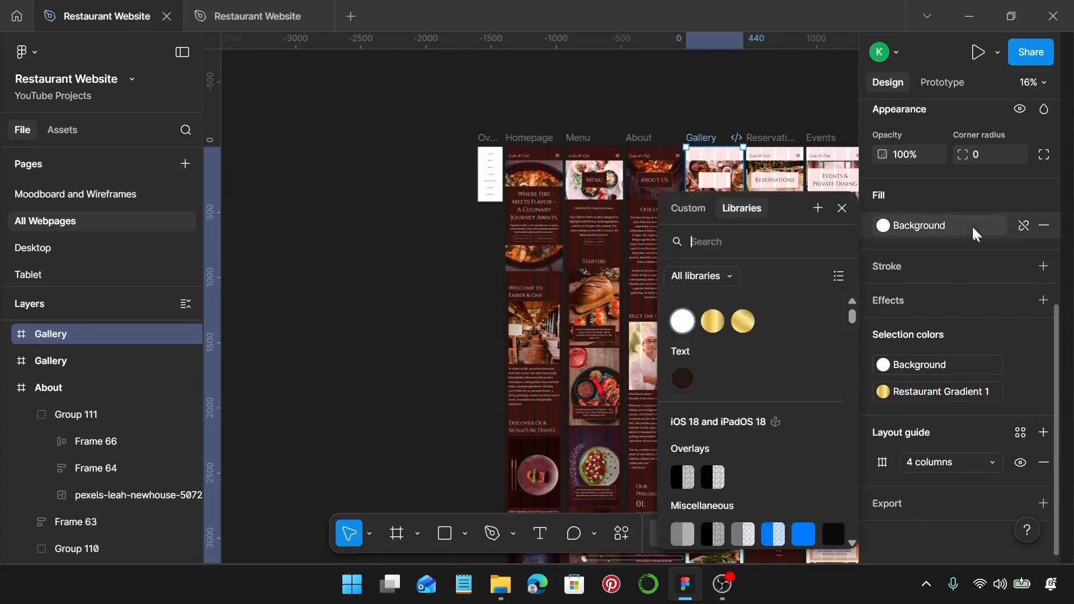
click(683, 379)
Step: Apply the Text/Footer fill to the Gallery title box over the hero image of the mobile Gallery frame
scroll(725, 185, up, 5)
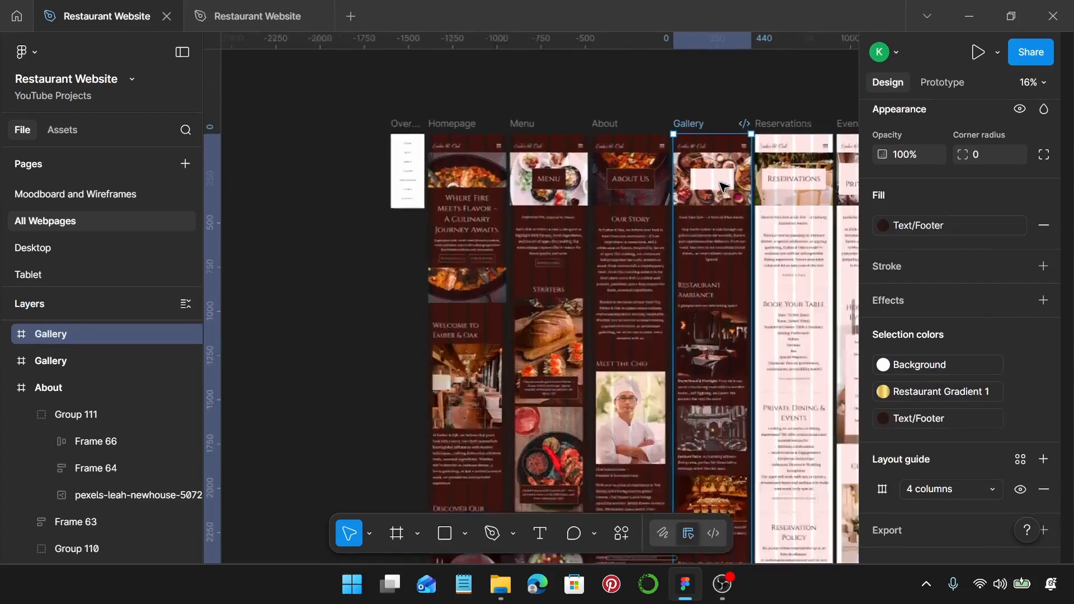
click(724, 187)
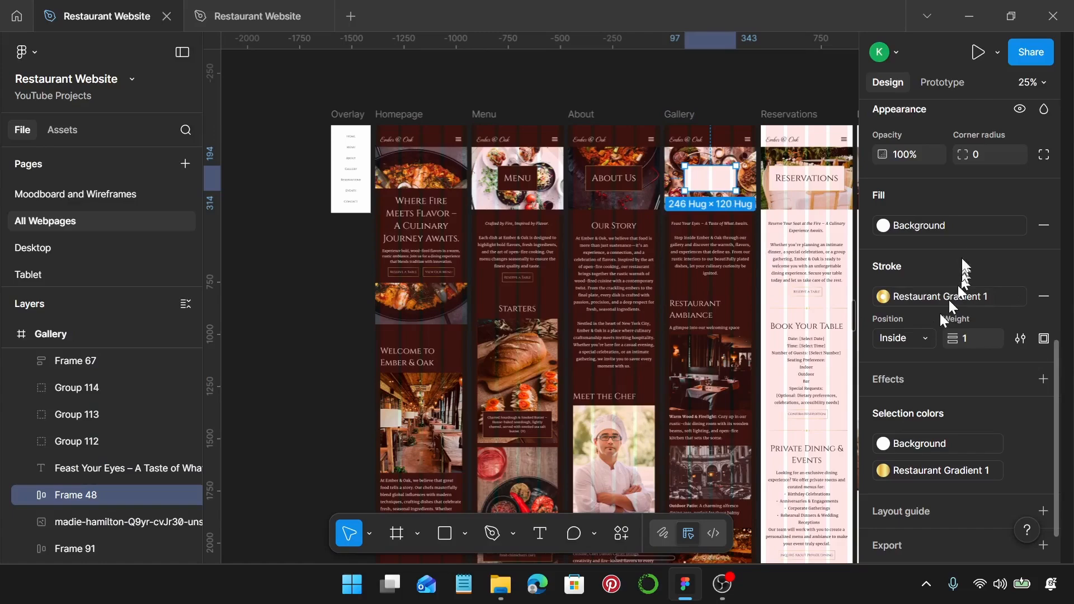
click(950, 224)
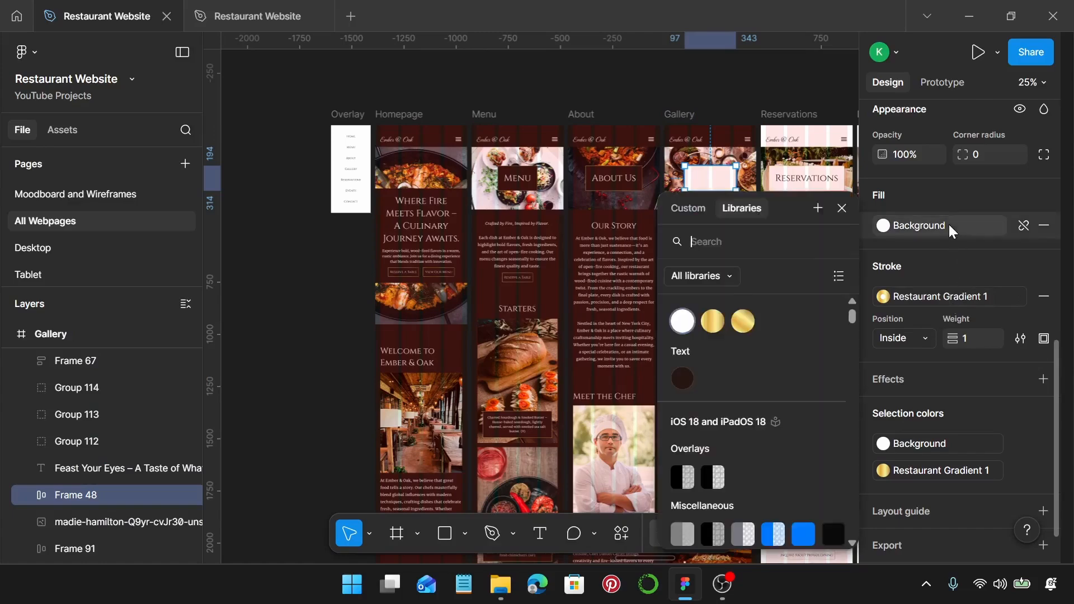
click(683, 379)
Step: Replace the Text/Footer color with Background across the mobile Reservations frame and set the frame's own fill to Text/Footer
scroll(748, 374, down, 15)
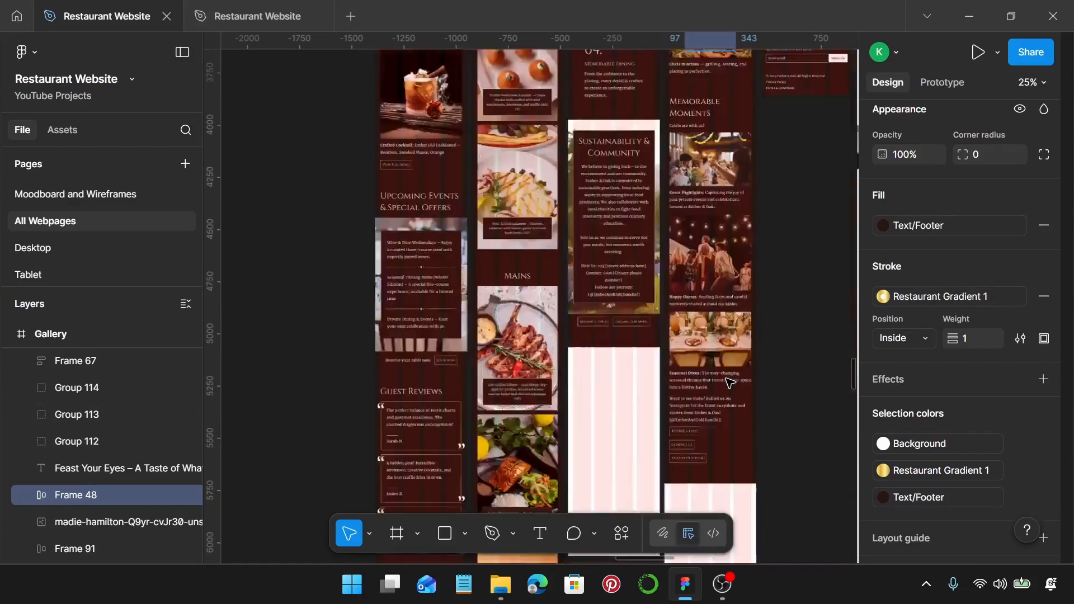
scroll(730, 383, up, 3)
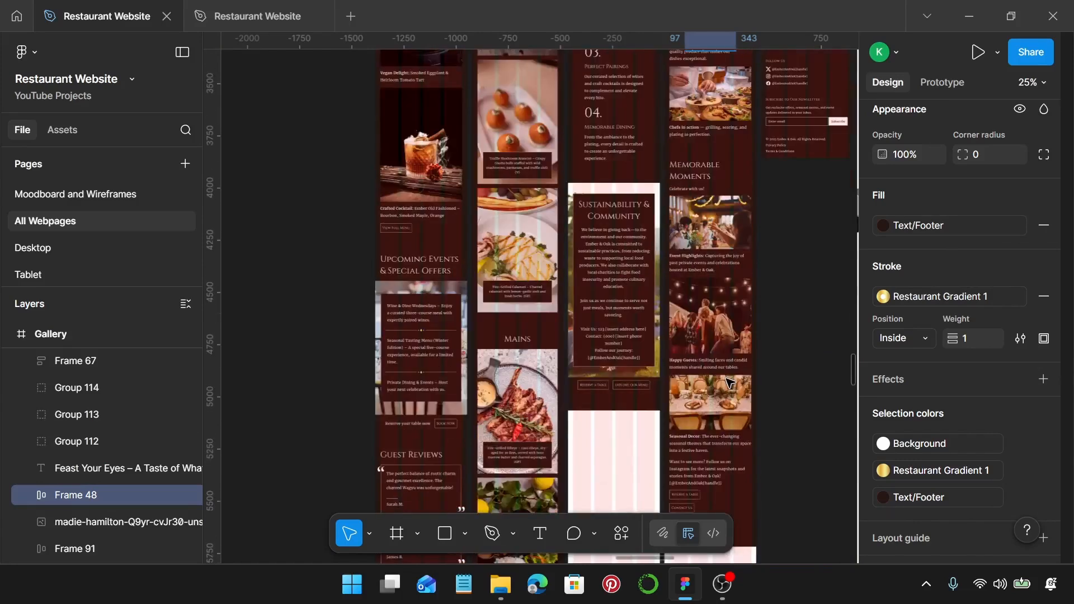
scroll(716, 361, down, 5)
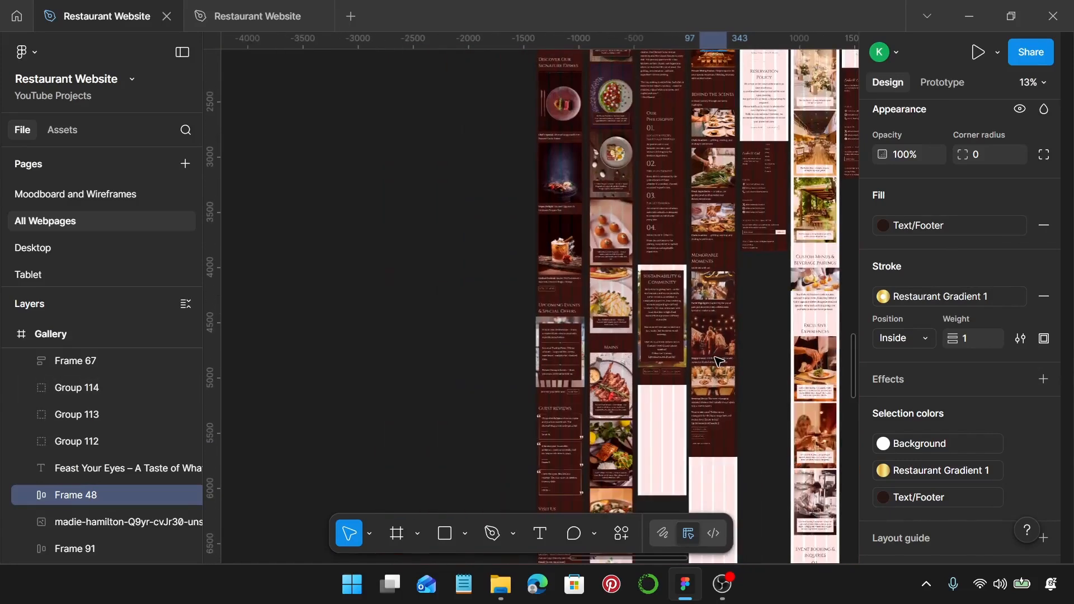
scroll(718, 361, right, 1)
scroll(715, 360, up, 4)
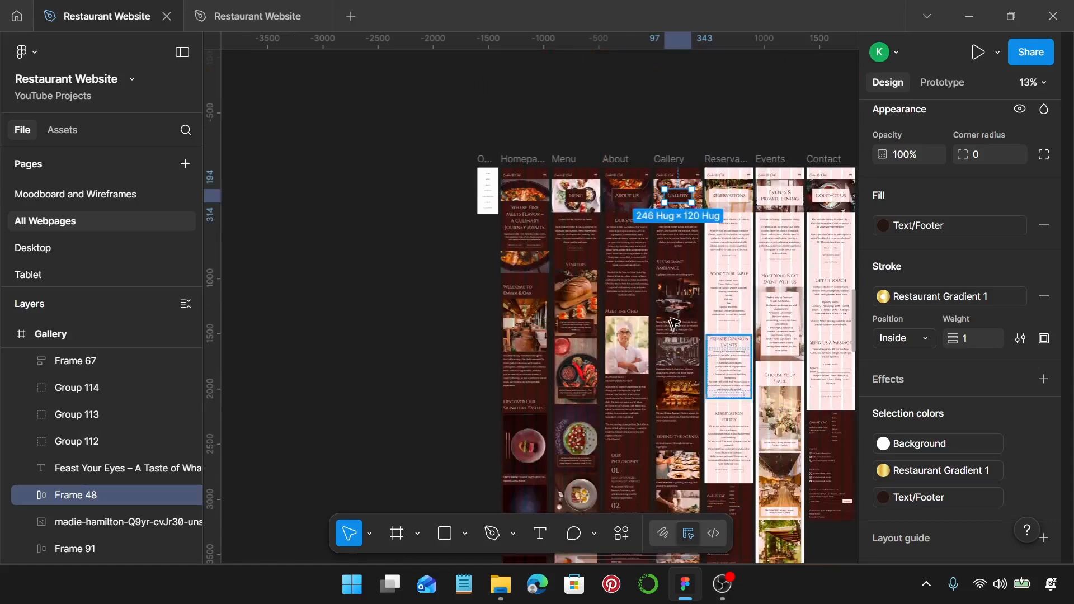
click(726, 160)
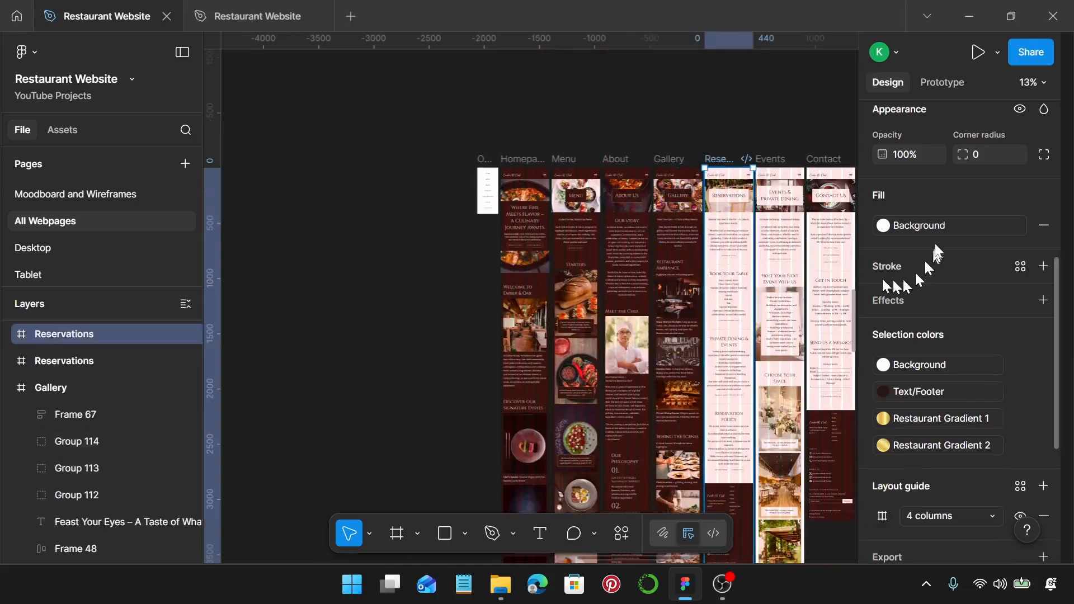
click(940, 226)
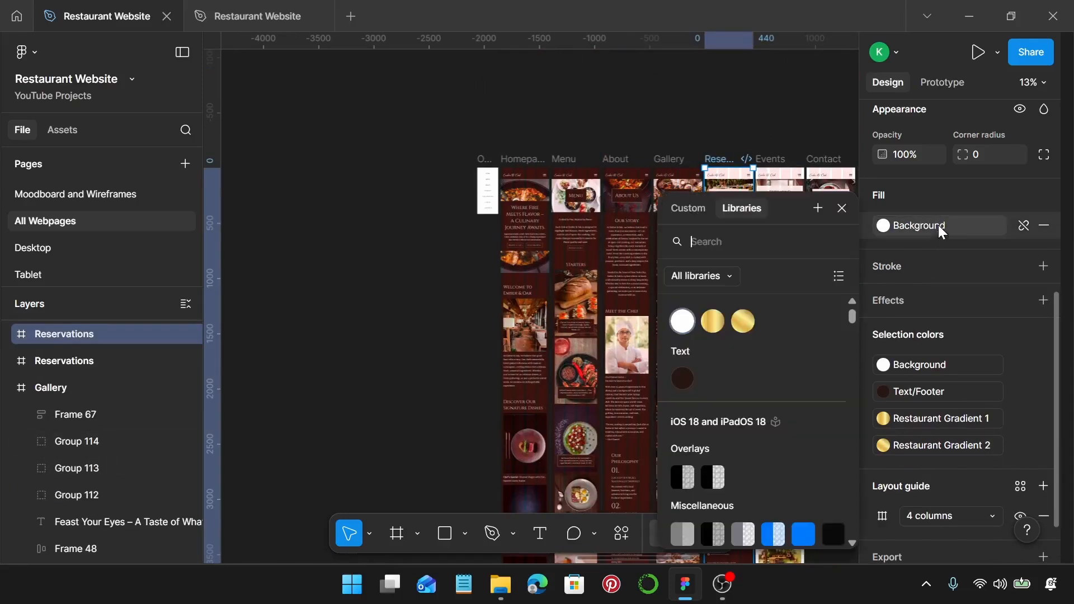
click(932, 394)
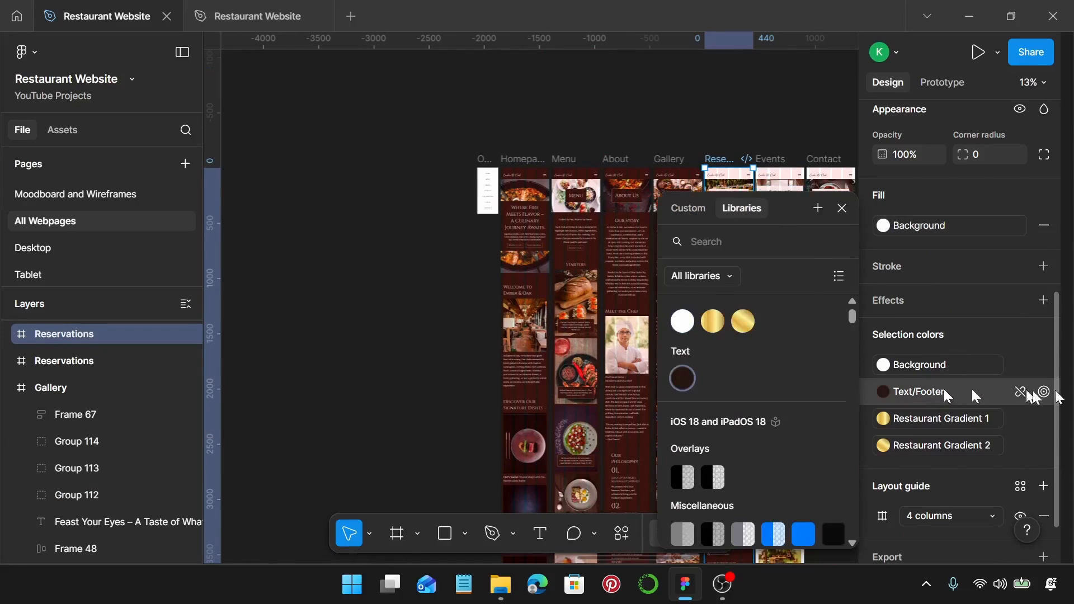
click(682, 329)
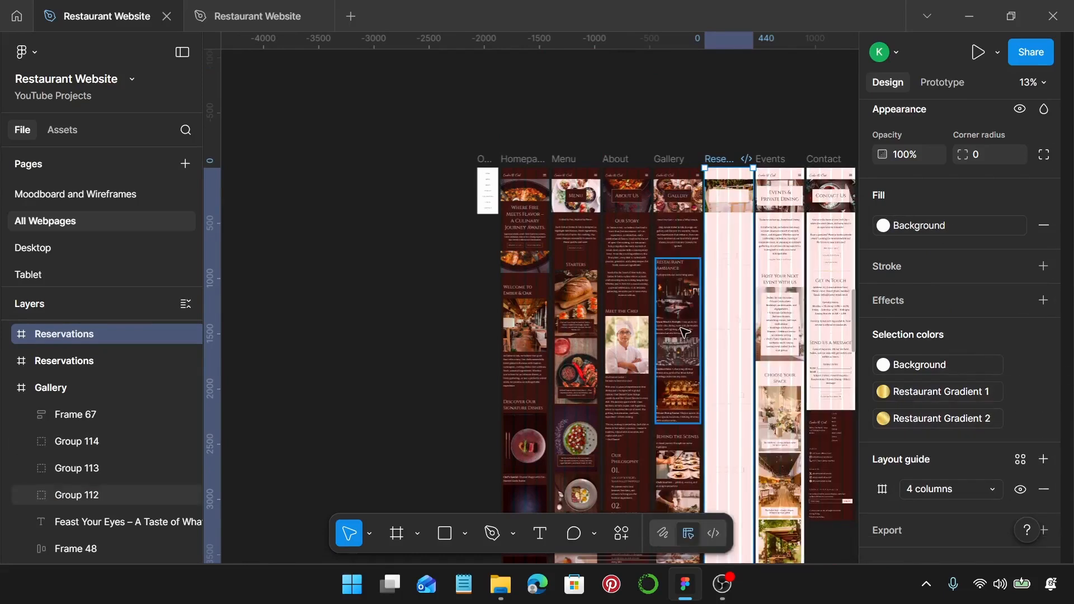
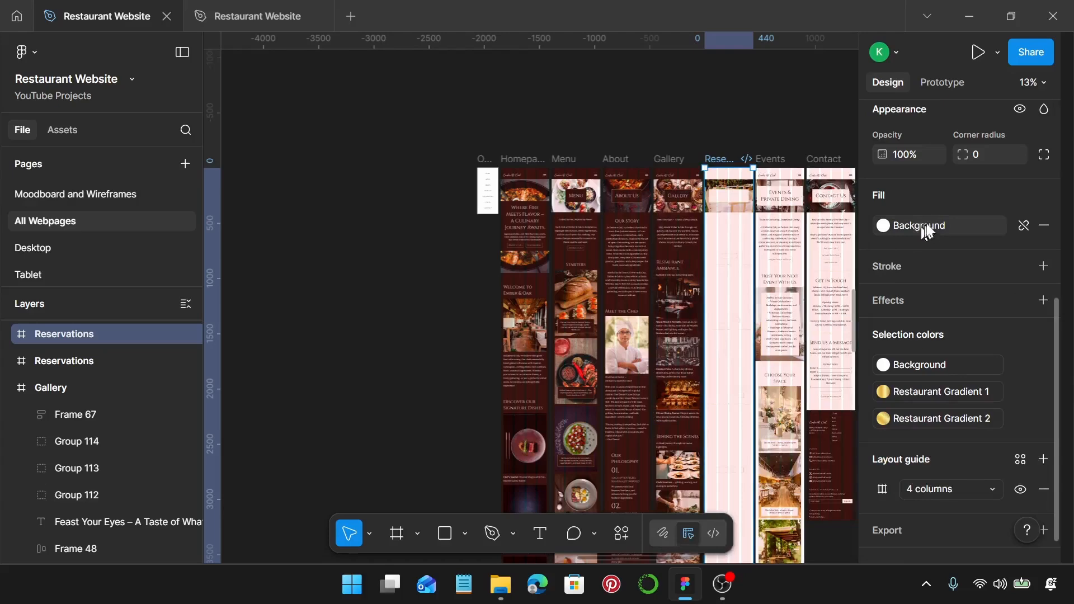
click(943, 227)
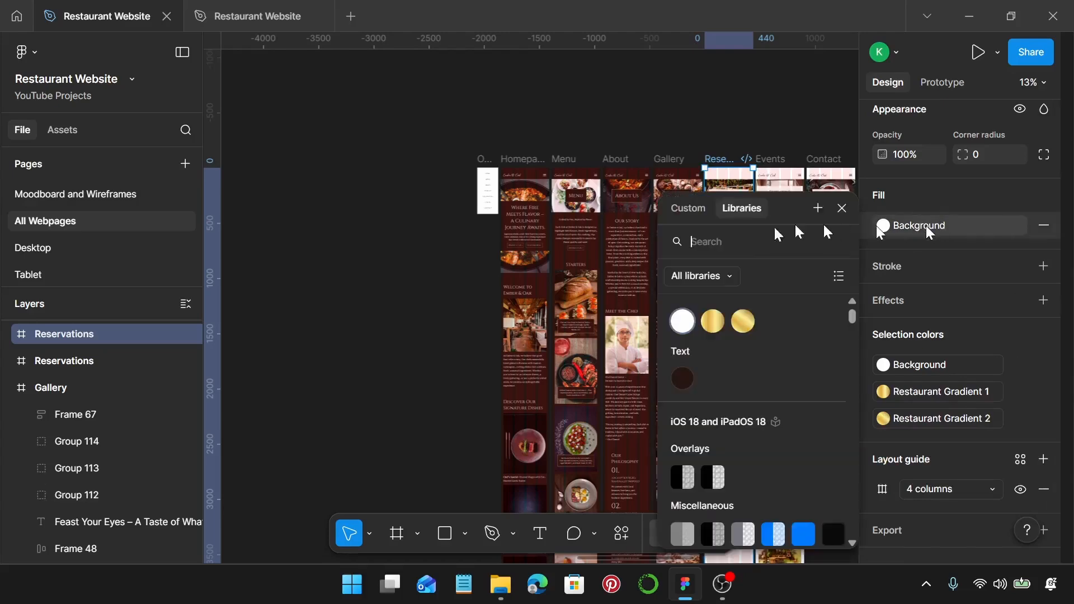
click(684, 374)
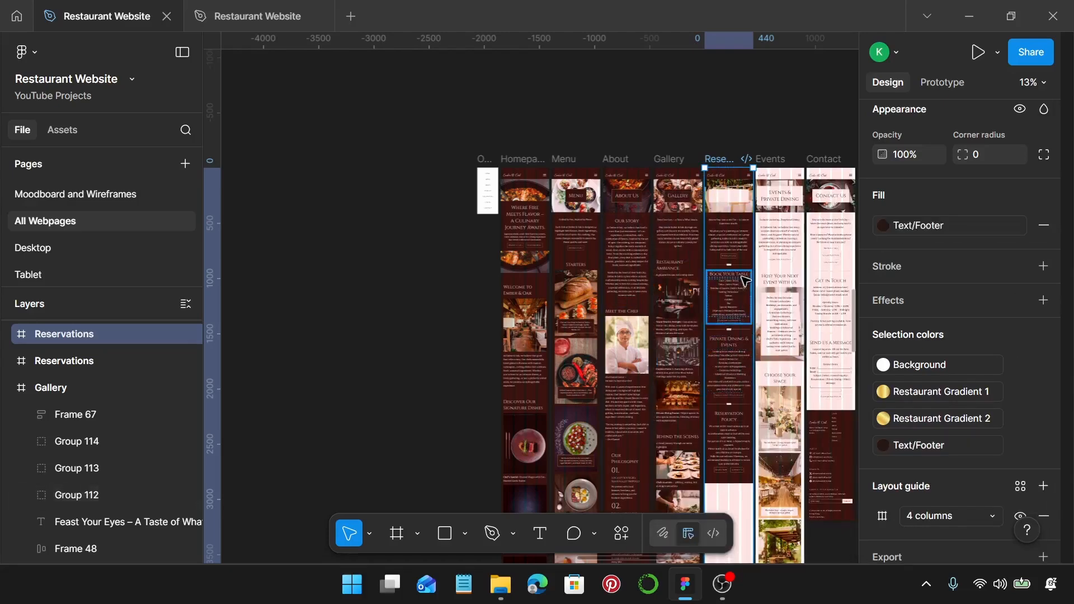
Step: Apply the Text/Footer fill to the Reservations title box over the hero image of the mobile Reservations frame
click(742, 203)
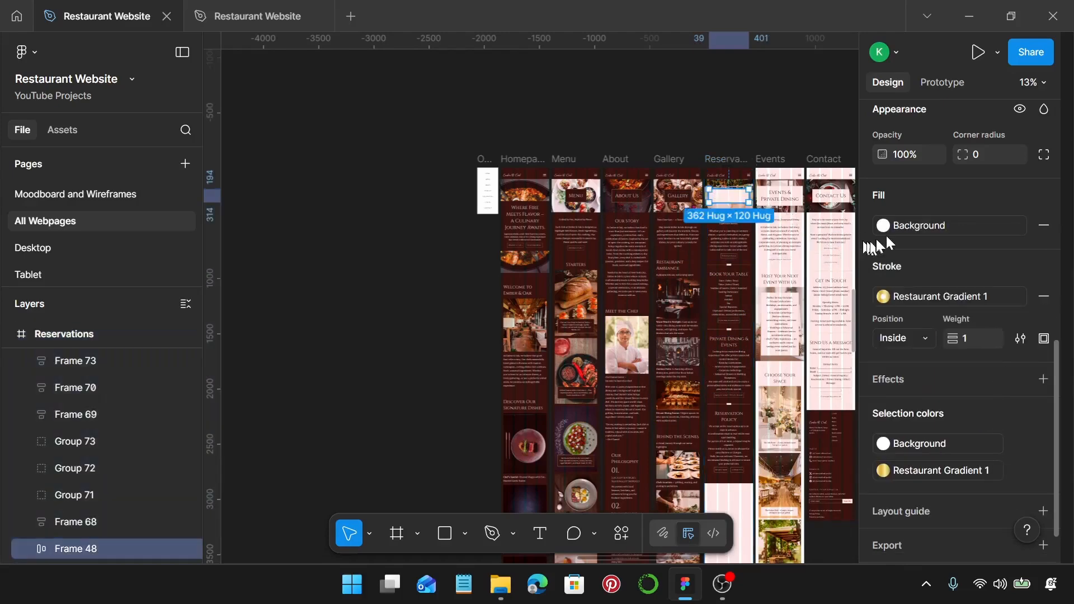
click(907, 230)
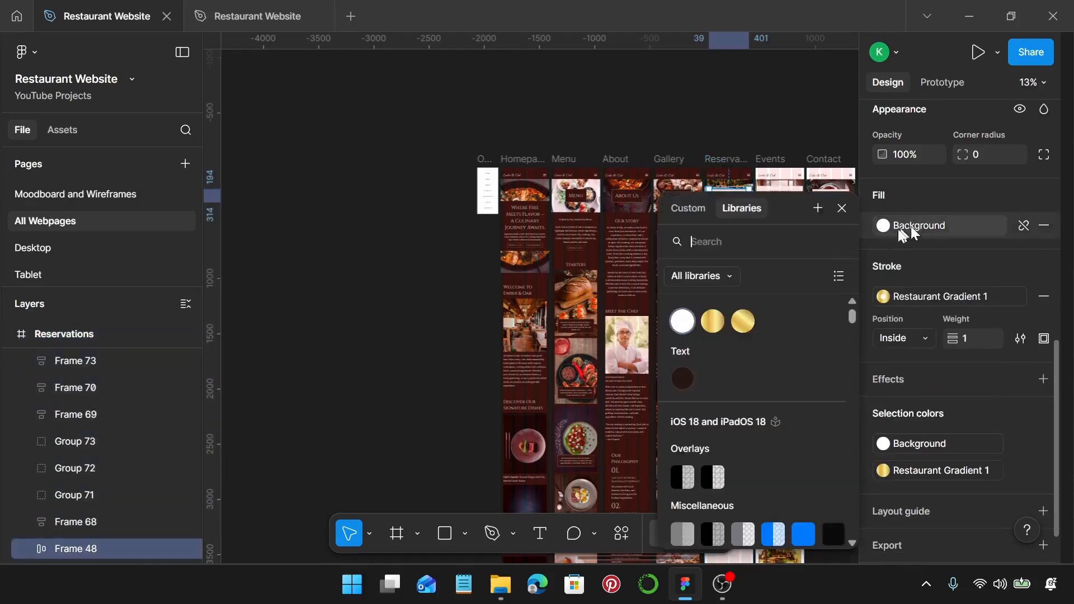
click(682, 378)
Step: Replace the Background color with Text/Footer on the three section divider groups of the mobile Reservations frame
scroll(739, 399, up, 3)
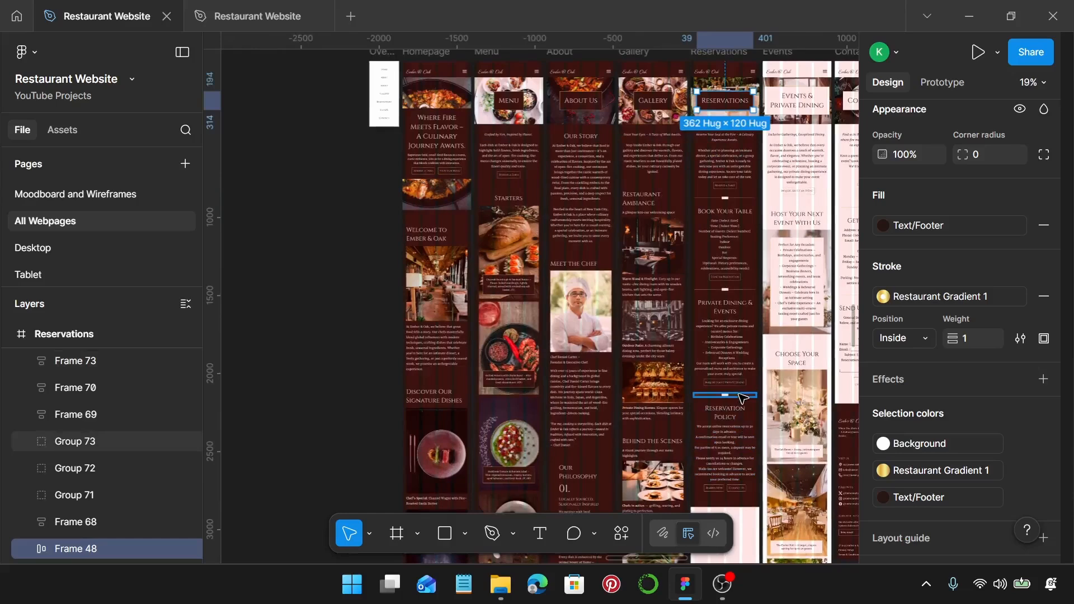
click(742, 389)
shift+click(738, 269)
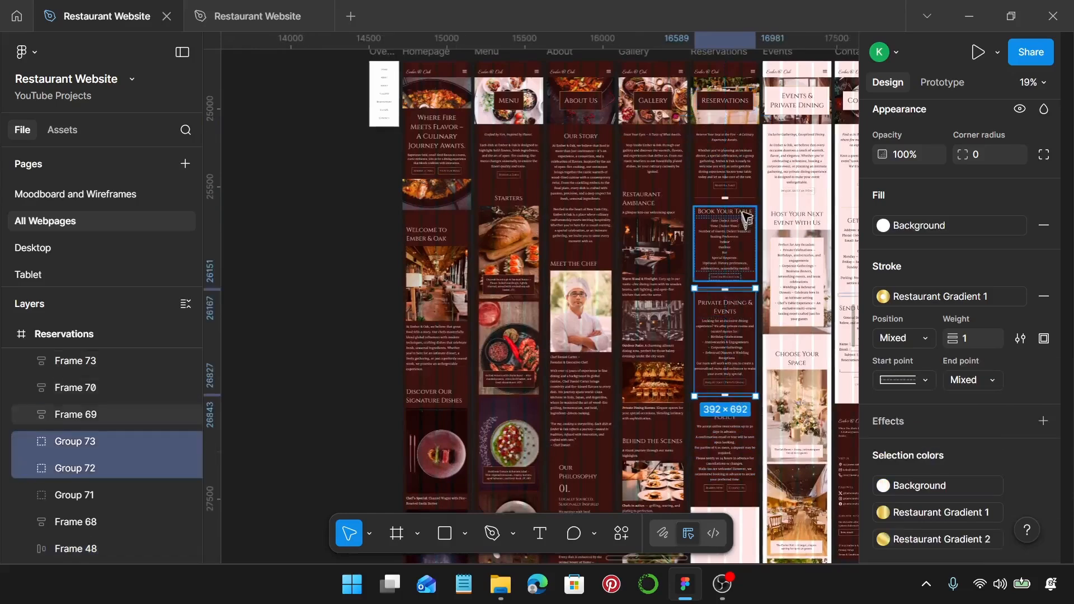
shift+click(746, 203)
scroll(984, 445, down, 3)
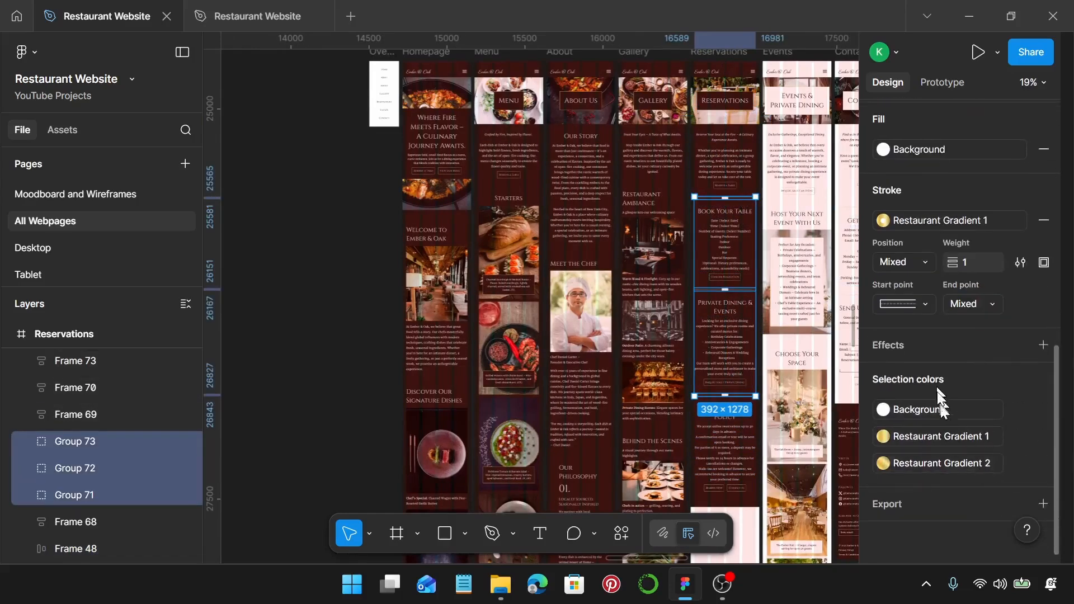
click(965, 415)
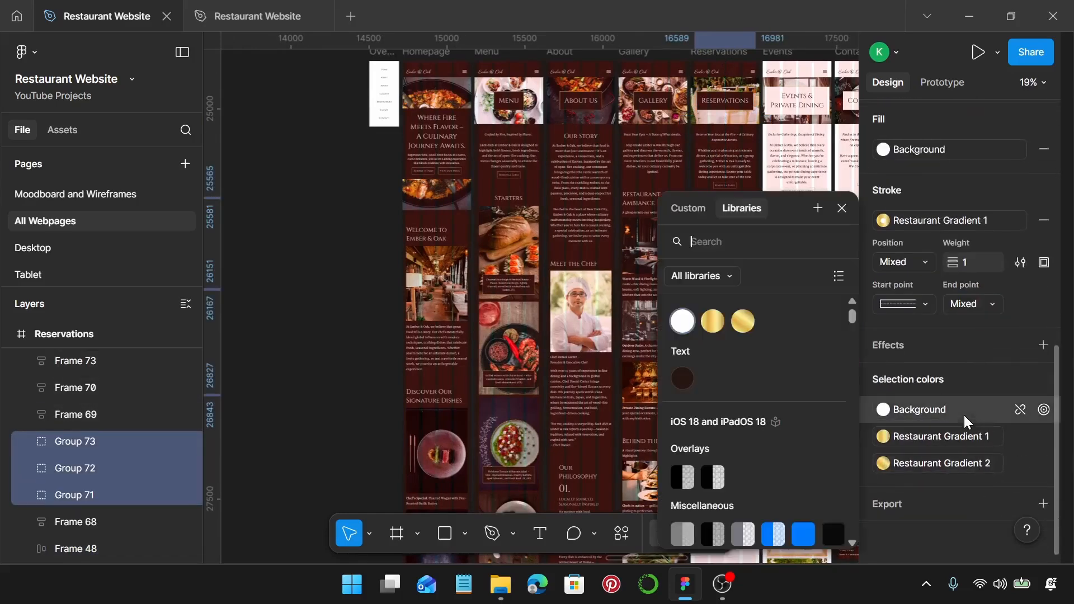
click(681, 378)
Step: Replace the Text/Footer color with Background across the mobile Events frame and set the frame's own fill to Text/Footer
scroll(740, 379, right, 2)
scroll(747, 337, up, 1)
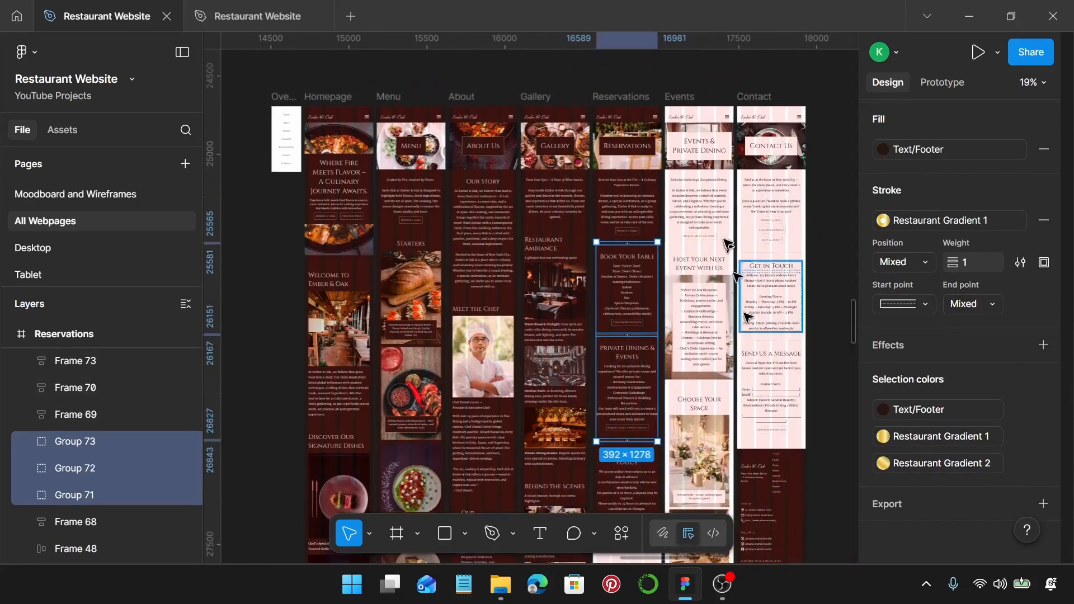
click(694, 114)
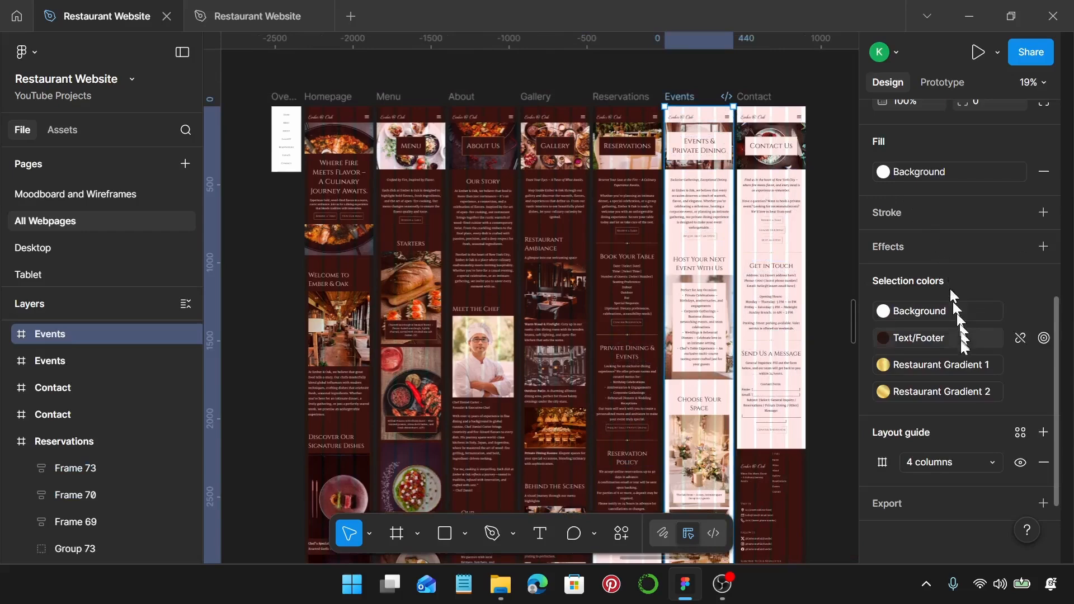
click(935, 343)
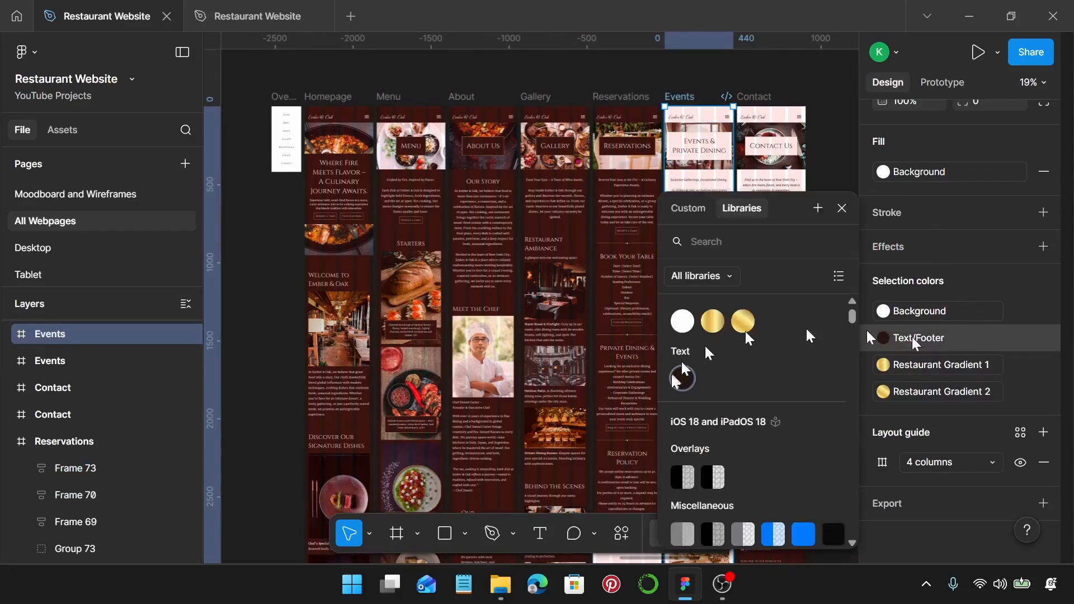
click(681, 324)
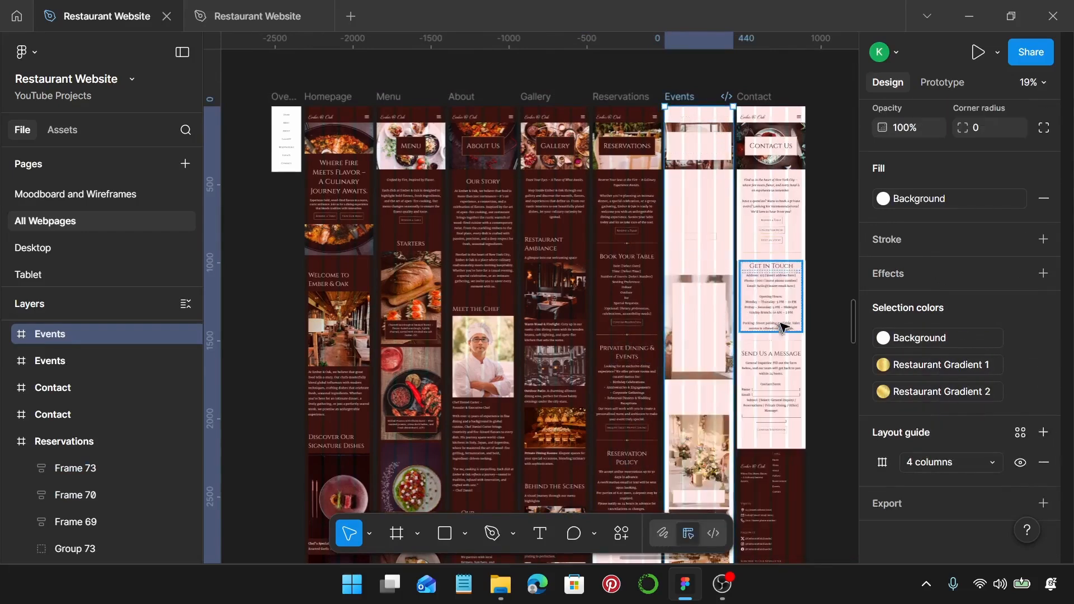
click(921, 202)
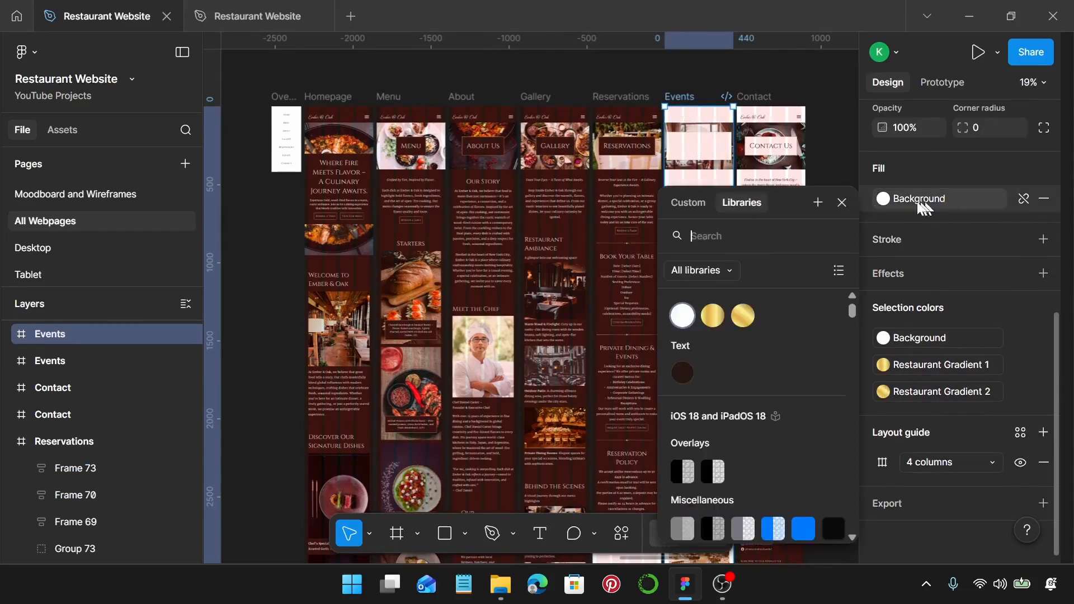
click(683, 372)
Step: Apply the Text/Footer fill to the hero title box and the Host Your Next Event With Us text box on the mobile Events frame
click(702, 158)
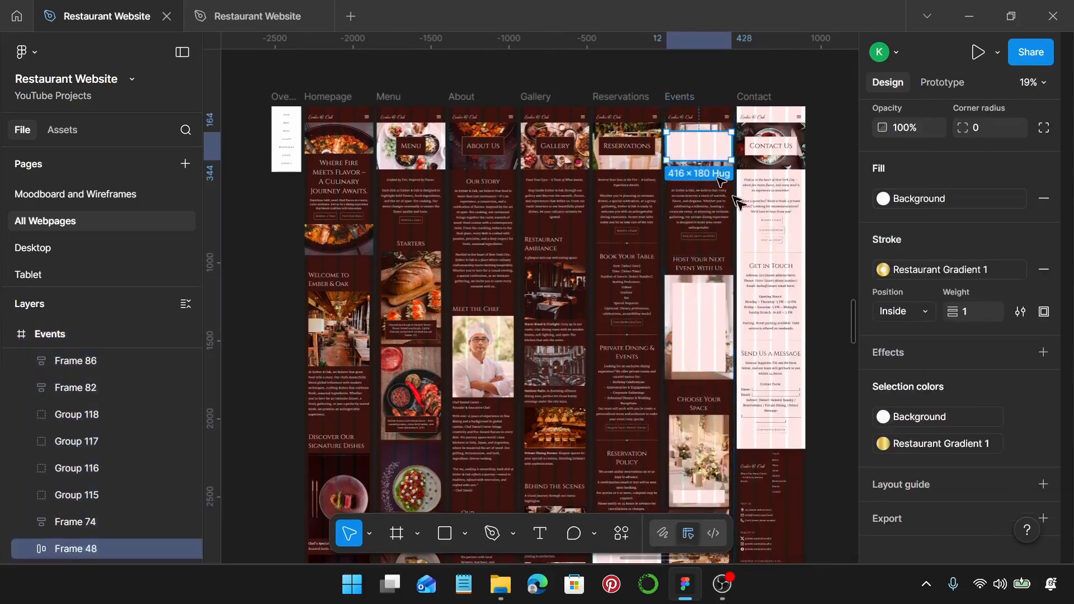
click(942, 199)
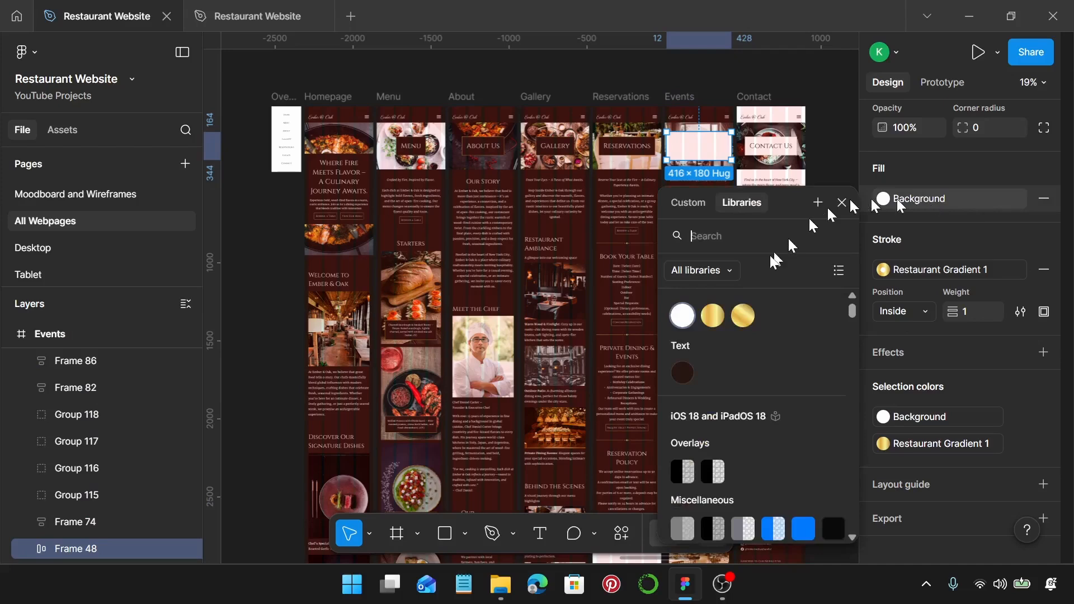
click(677, 369)
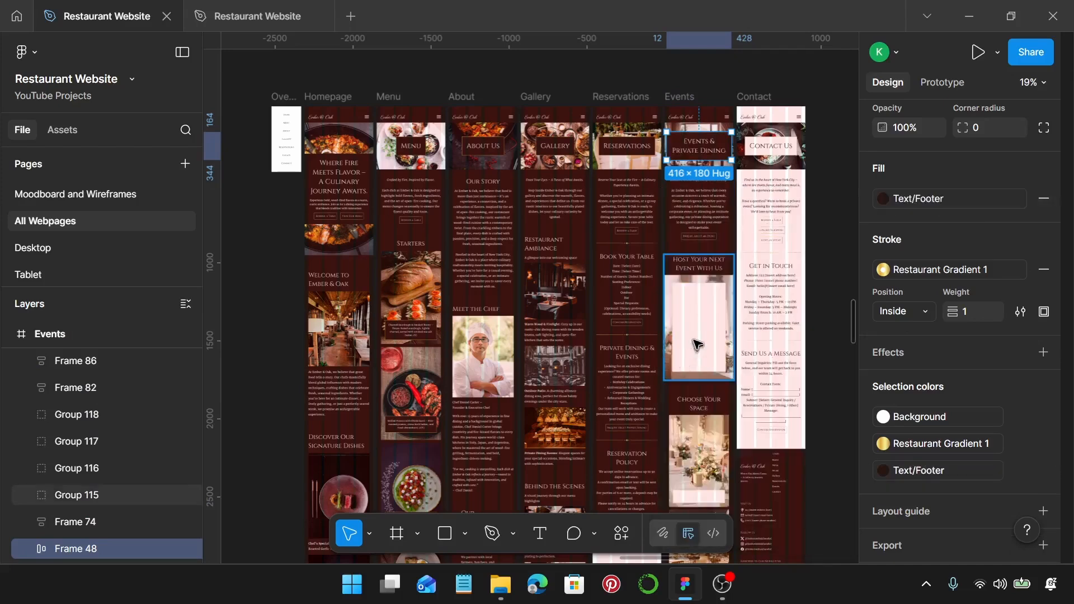
click(697, 344)
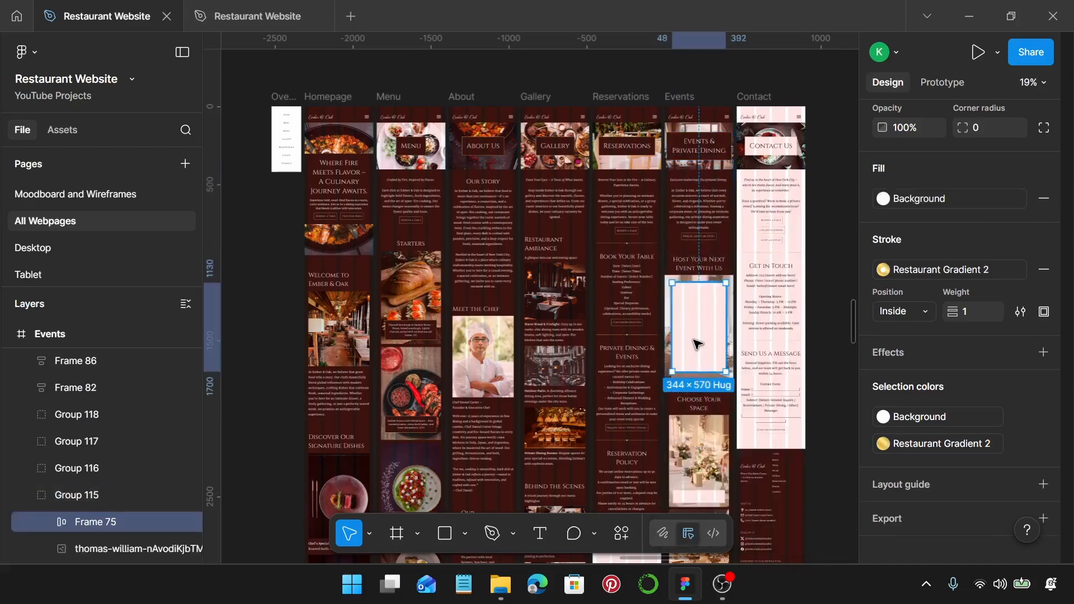
click(952, 199)
click(683, 372)
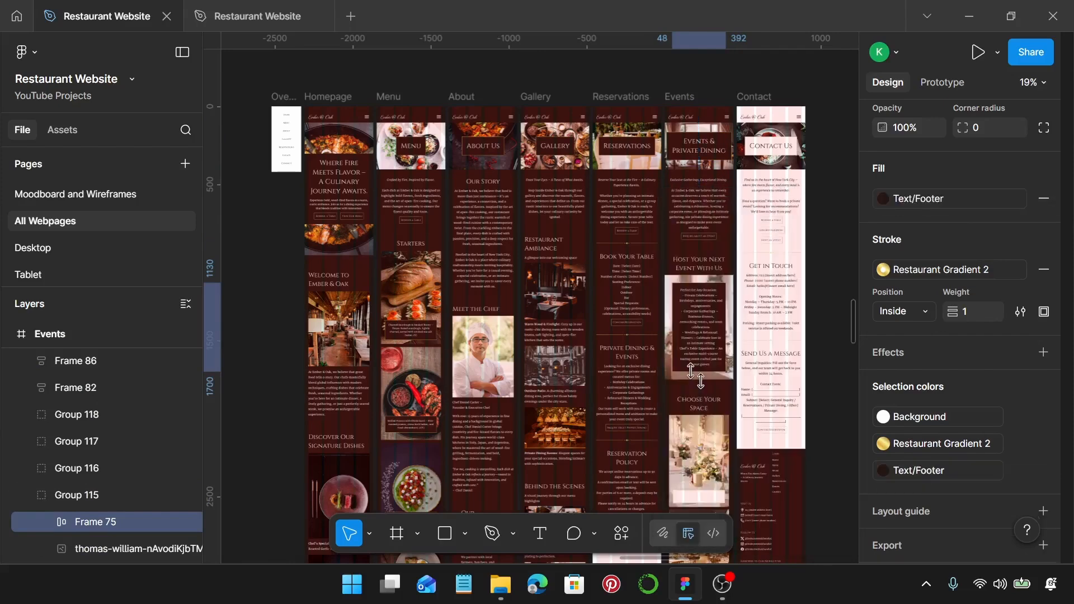
Step: Apply the Text/Footer fill to the three image caption boxes in the Choose Your Space section of the mobile Events frame
scroll(700, 336, down, 5)
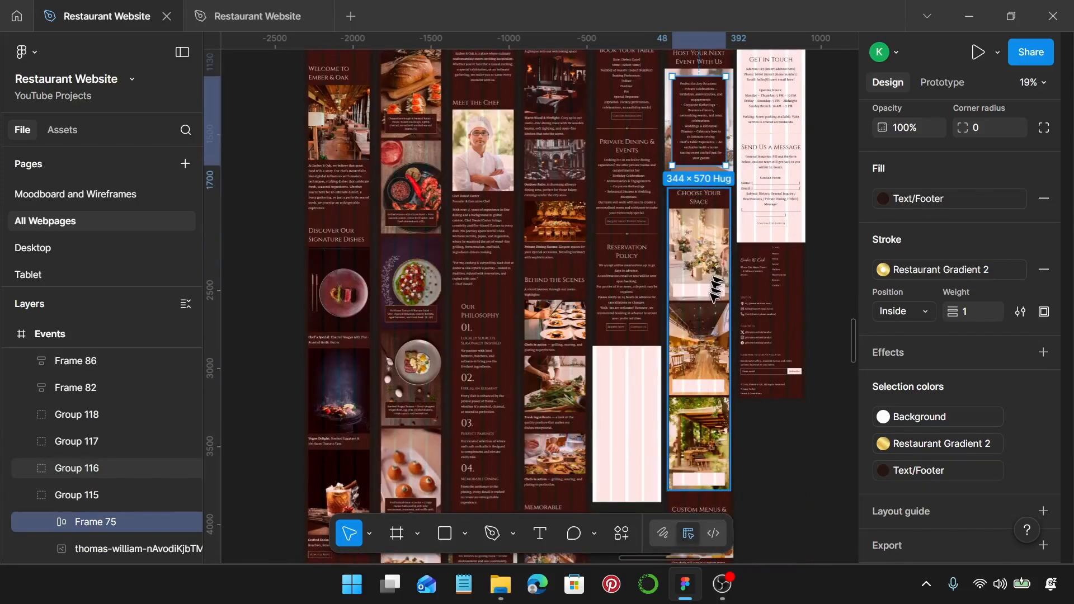
click(712, 299)
scroll(708, 274, down, 1)
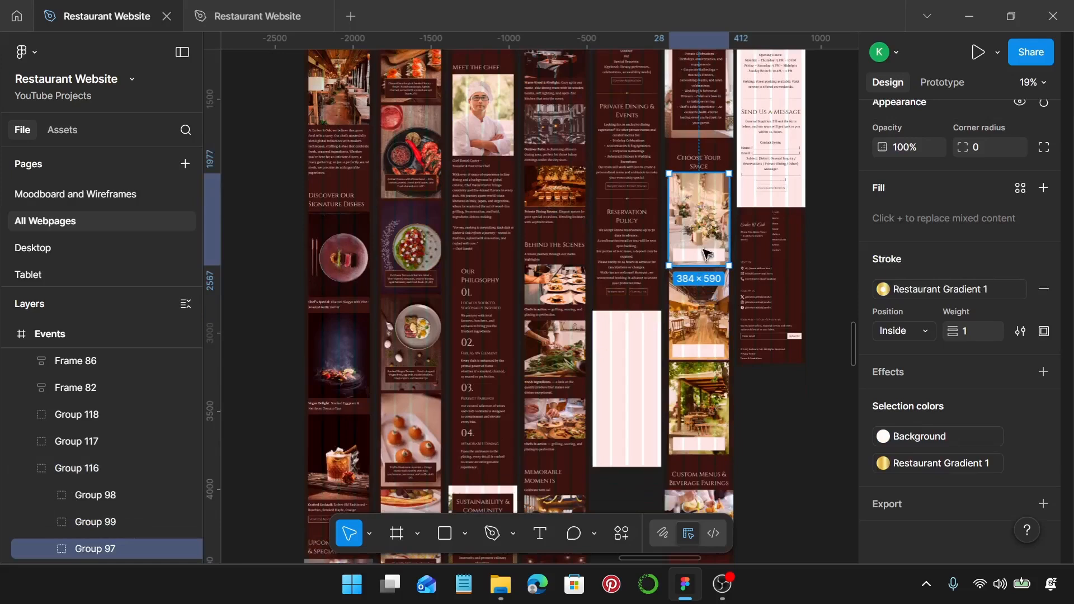
double_click(705, 257)
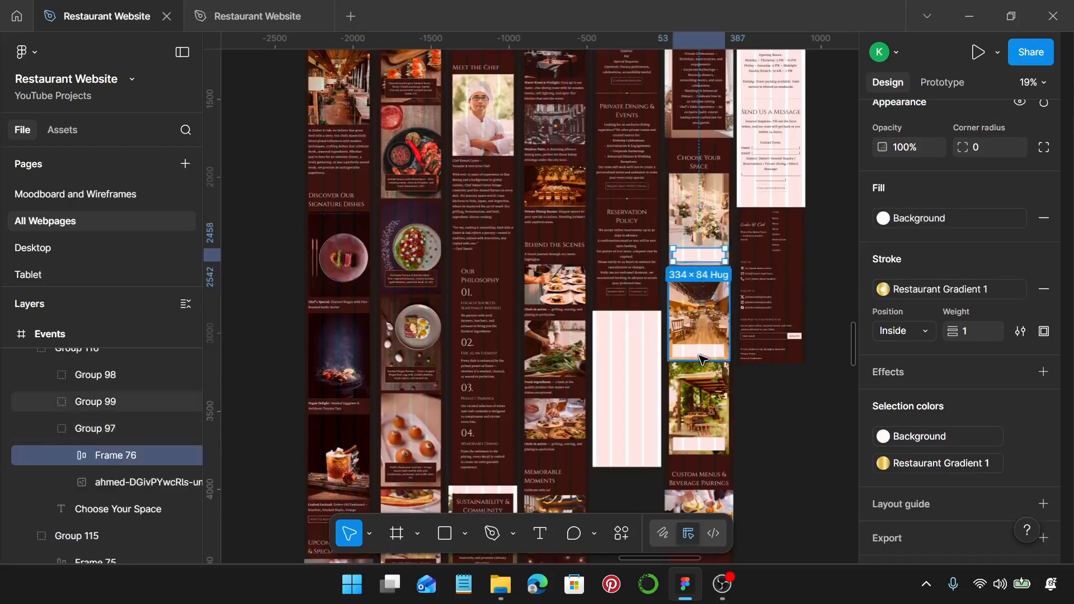
shift+click(701, 355)
shift+click(711, 443)
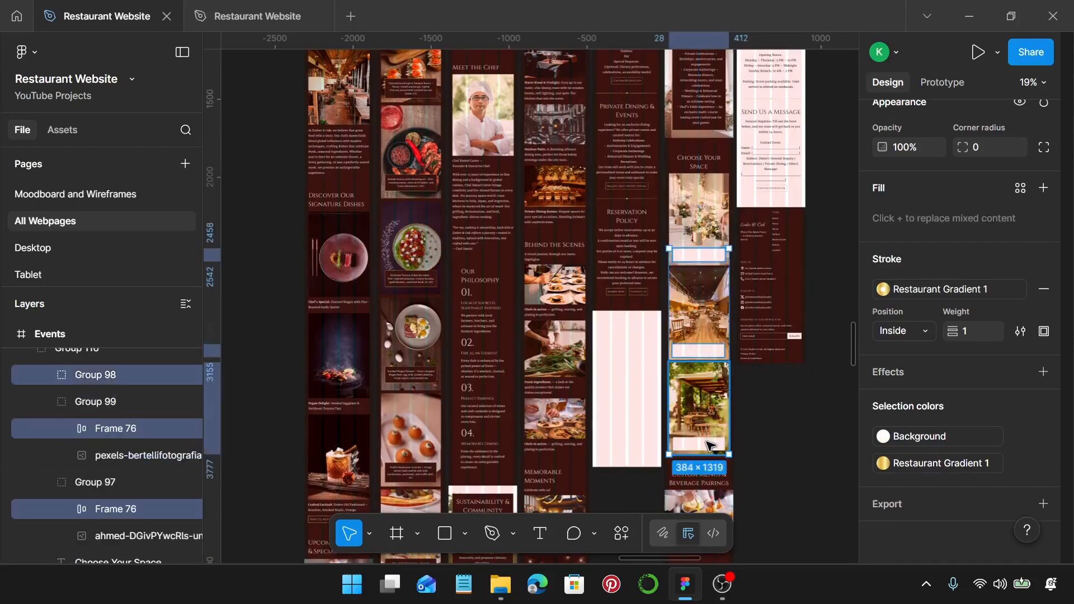
click(947, 222)
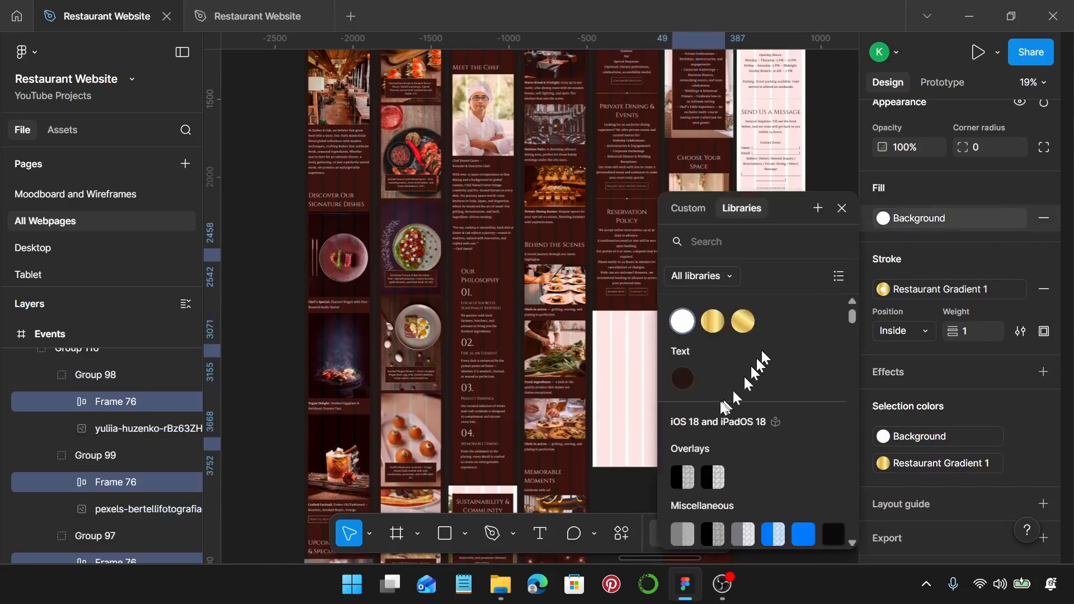
click(683, 379)
Step: Apply the Text/Footer fill to the three image caption boxes in the Exclusive Experiences section of the mobile Events frame
scroll(694, 383, down, 5)
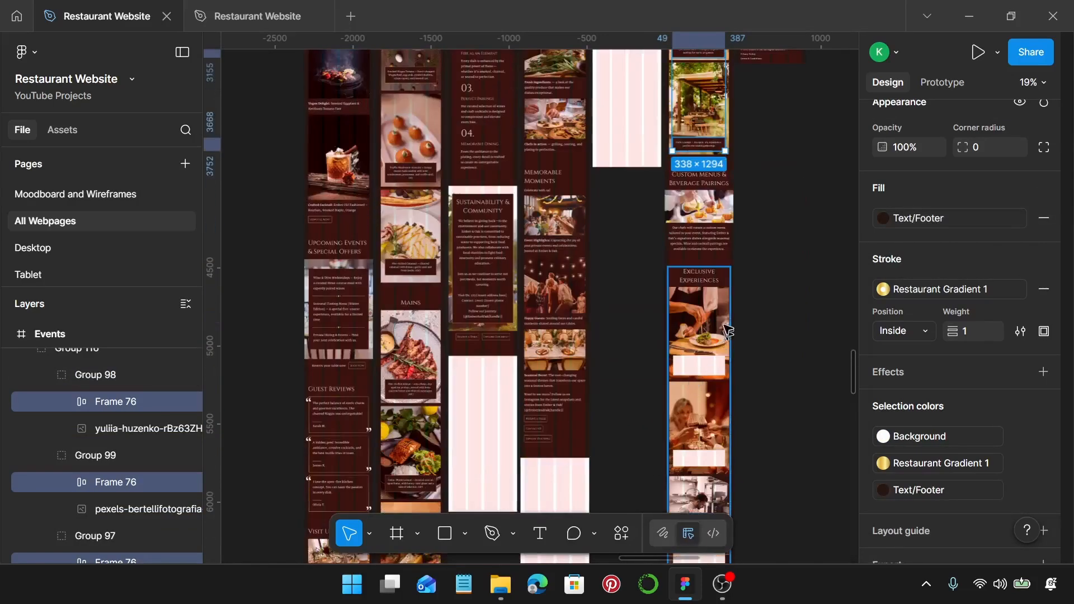
scroll(721, 321, down, 2)
click(706, 265)
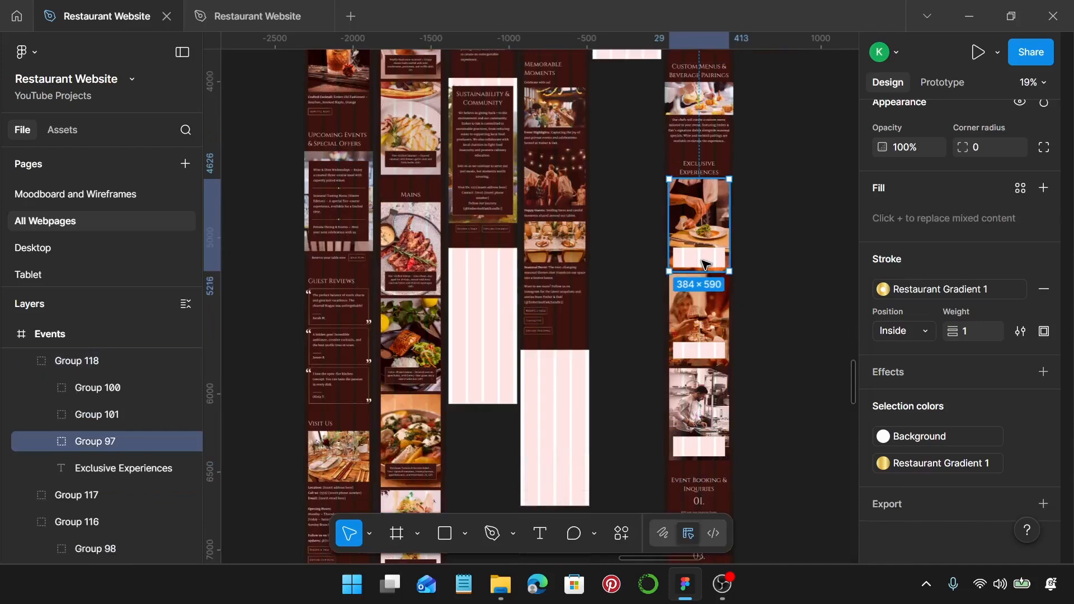
double_click(706, 265)
shift+click(702, 351)
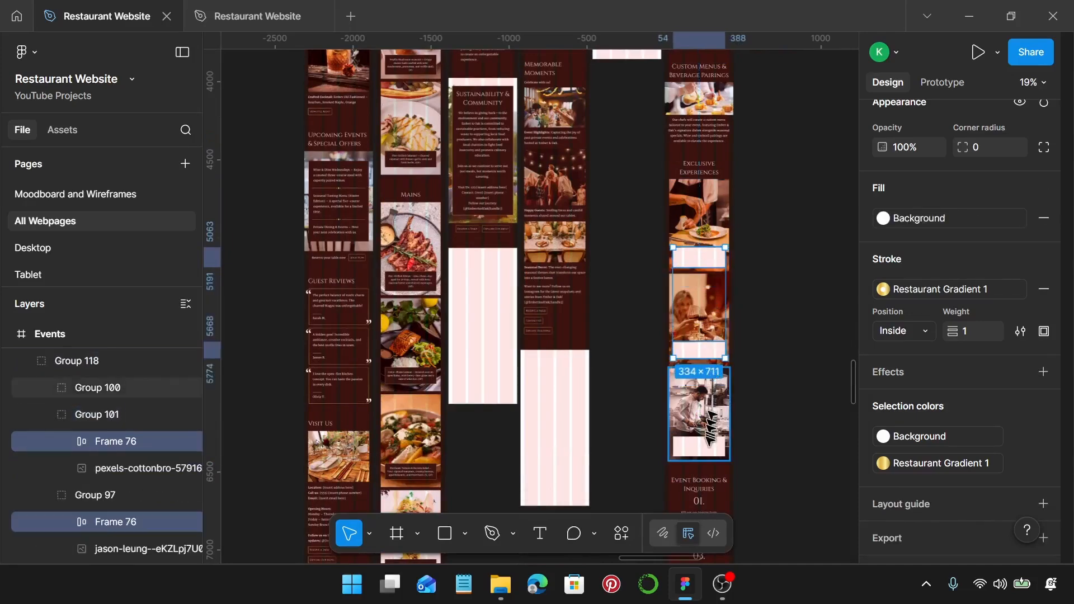
shift+click(709, 433)
click(918, 219)
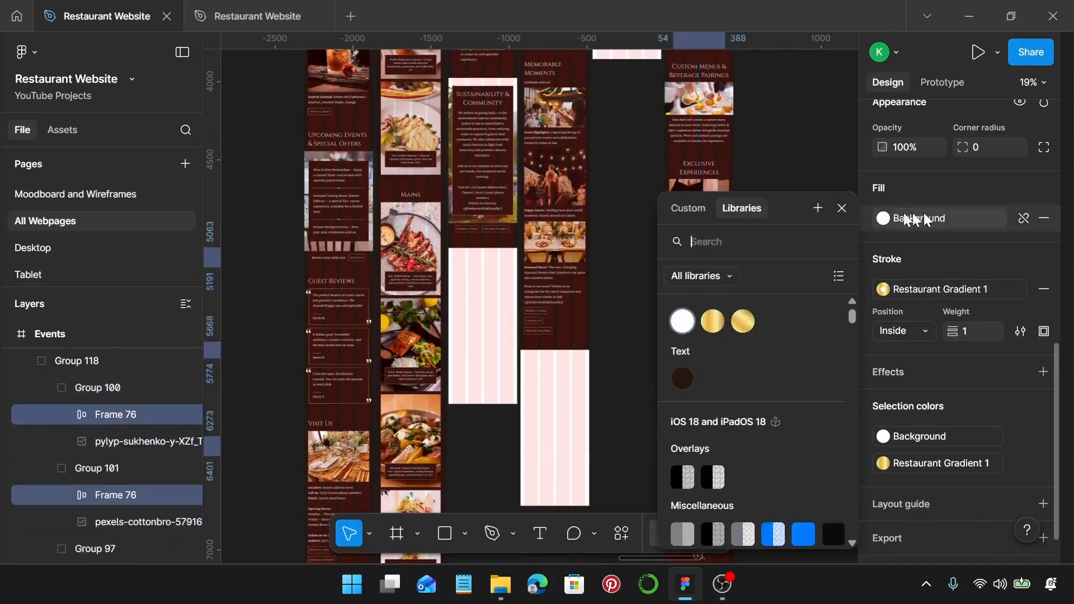
click(684, 378)
Step: Replace the Text/Footer color with Background across the mobile Contact frame and set the frame's own fill to Text/Footer
scroll(795, 336, down, 5)
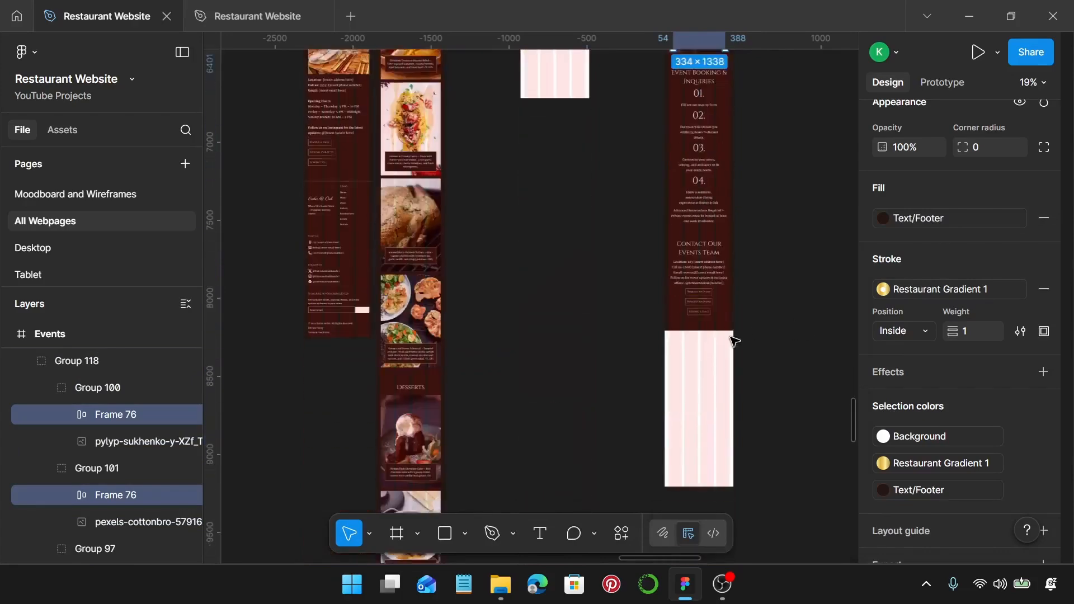
scroll(735, 342, up, 20)
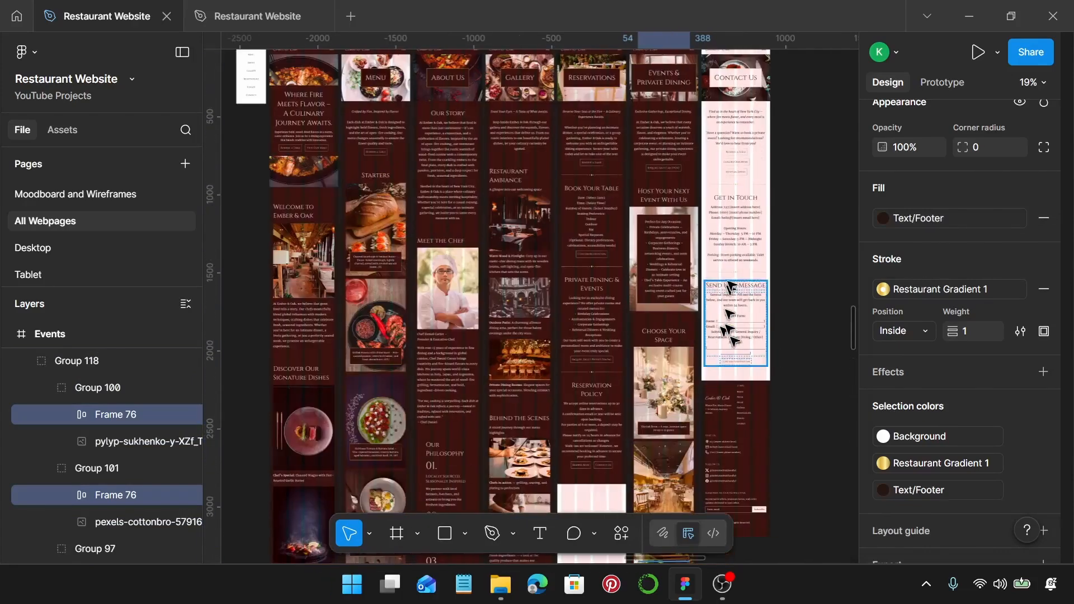
scroll(729, 288, up, 3)
click(723, 137)
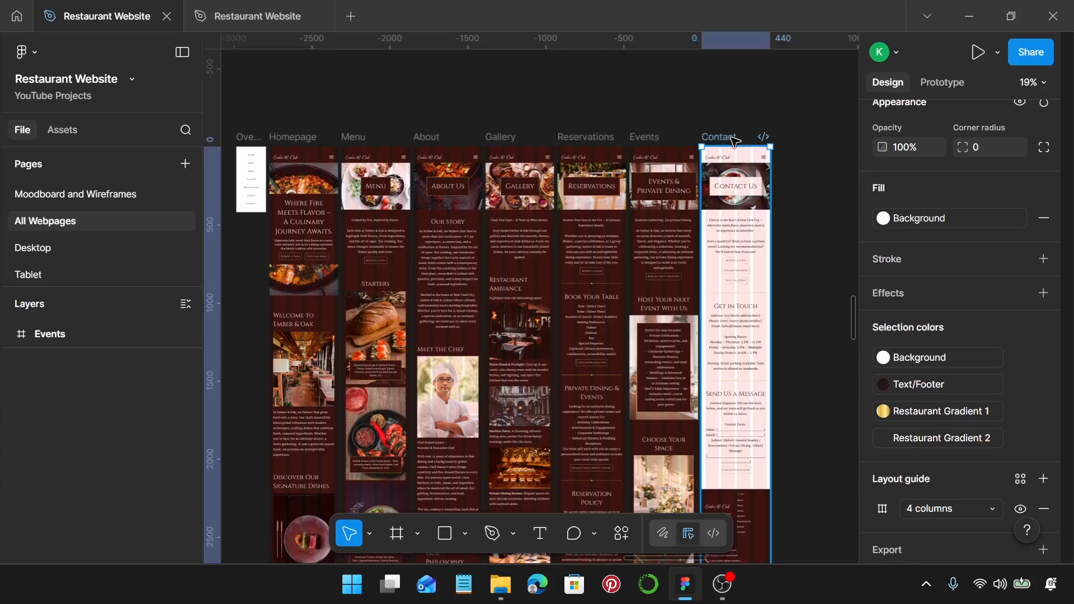
click(945, 385)
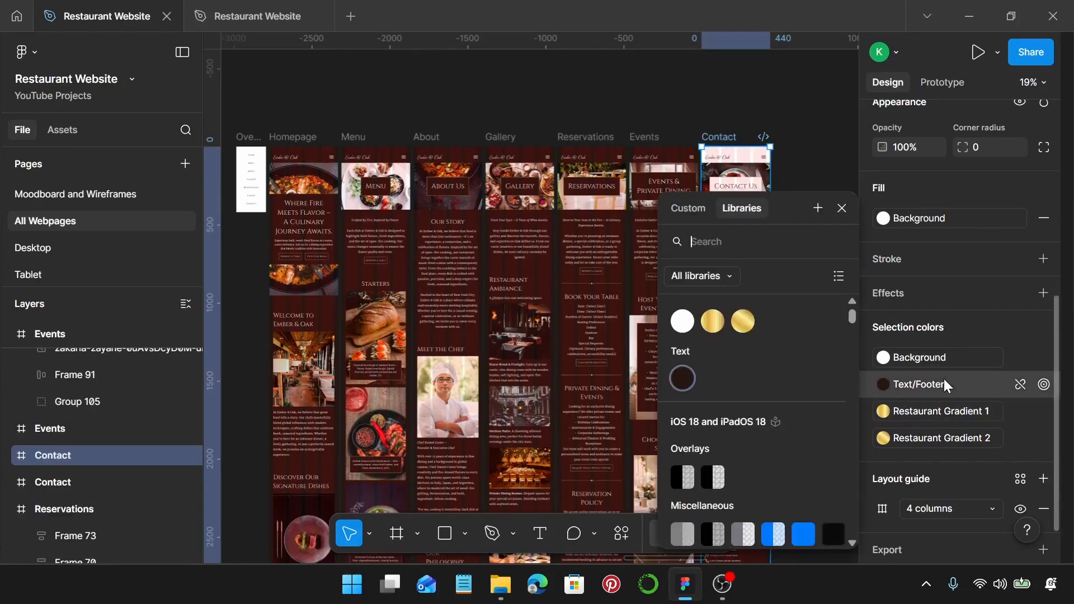
click(684, 320)
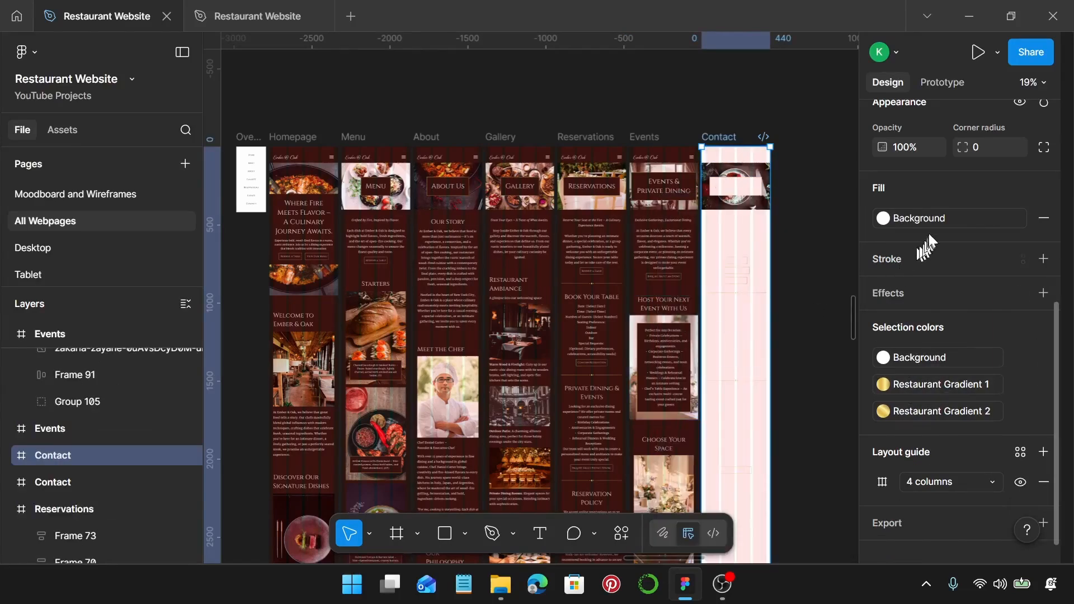
click(935, 219)
click(682, 378)
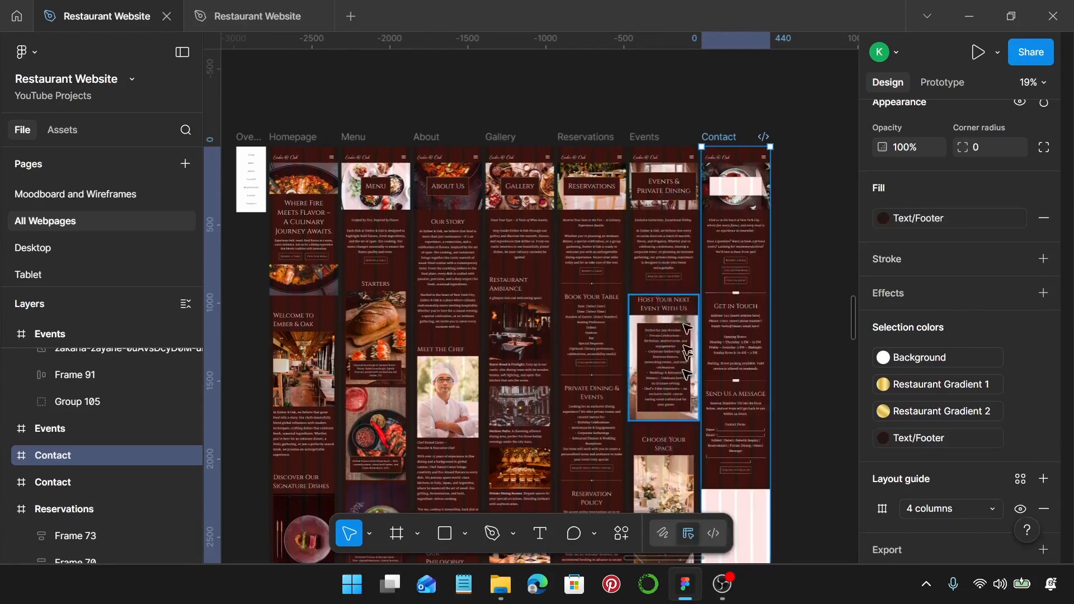
Step: Apply the Text/Footer fill to the Contact Us title box over the hero image of the mobile Contact frame
click(729, 192)
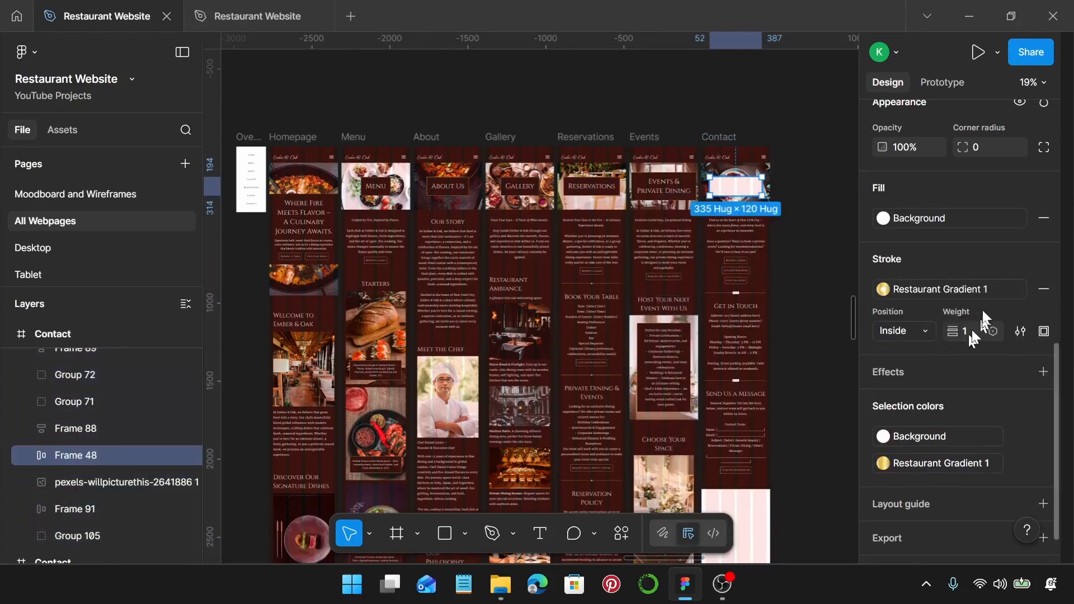
click(950, 217)
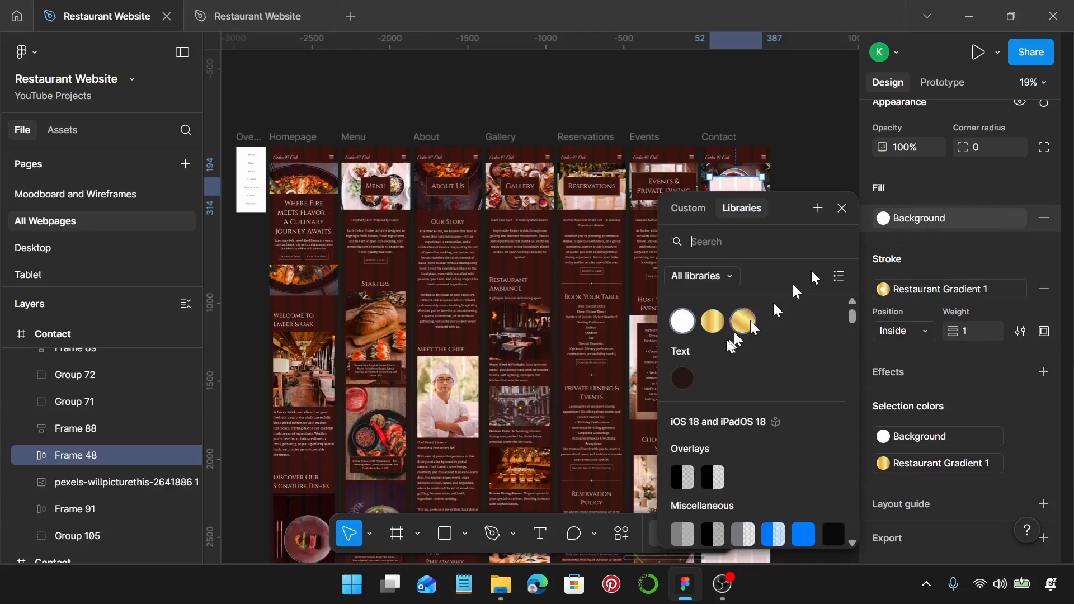
click(682, 379)
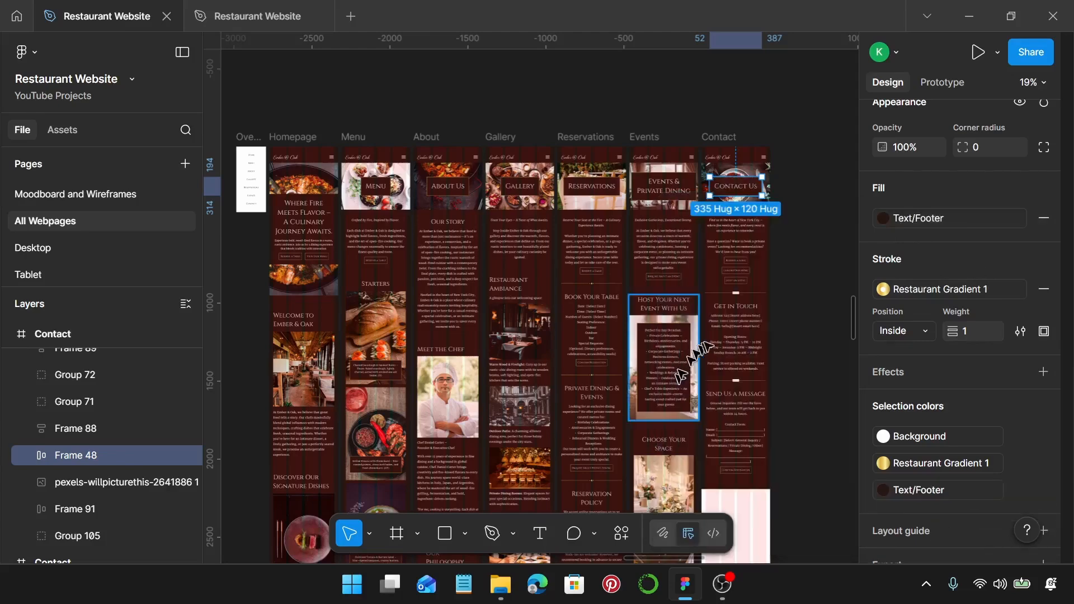
Step: Apply the Text/Footer fill to the two divider groups above and below the Get in Touch section of the mobile Contact frame
click(738, 295)
shift+click(728, 352)
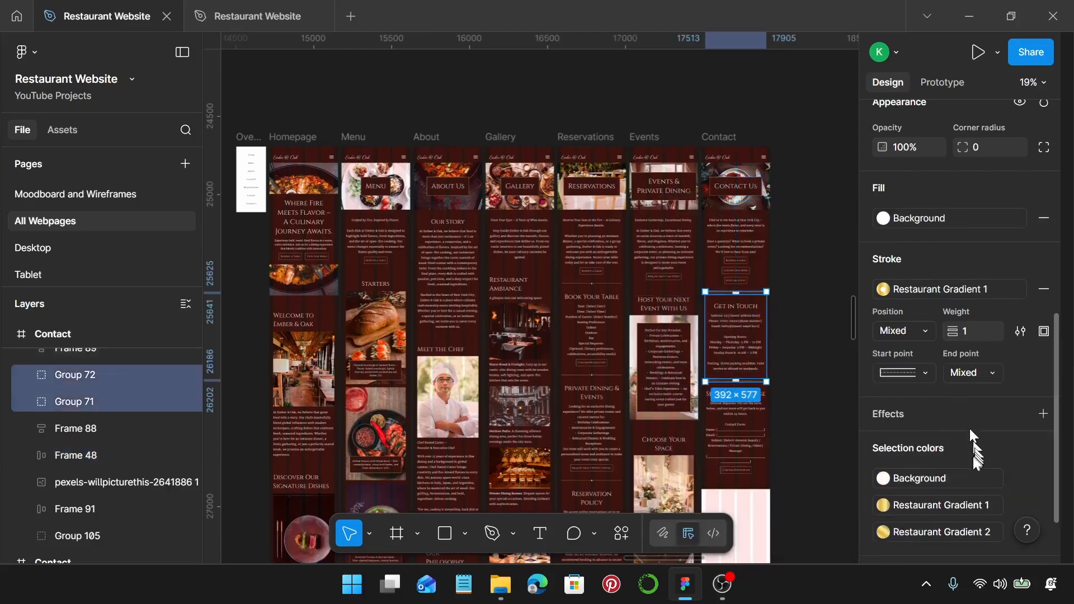
click(962, 475)
click(681, 377)
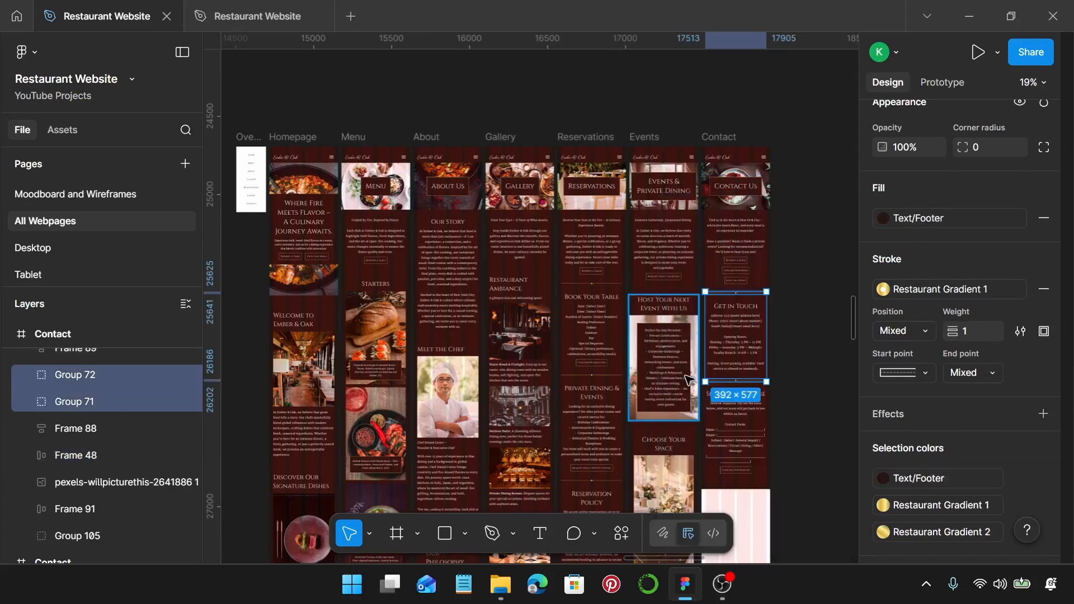
click(809, 351)
Step: Copy the dark footer group of the mobile Homepage frame and replace the light footer of the mobile Menu frame with it
scroll(772, 403, down, 6)
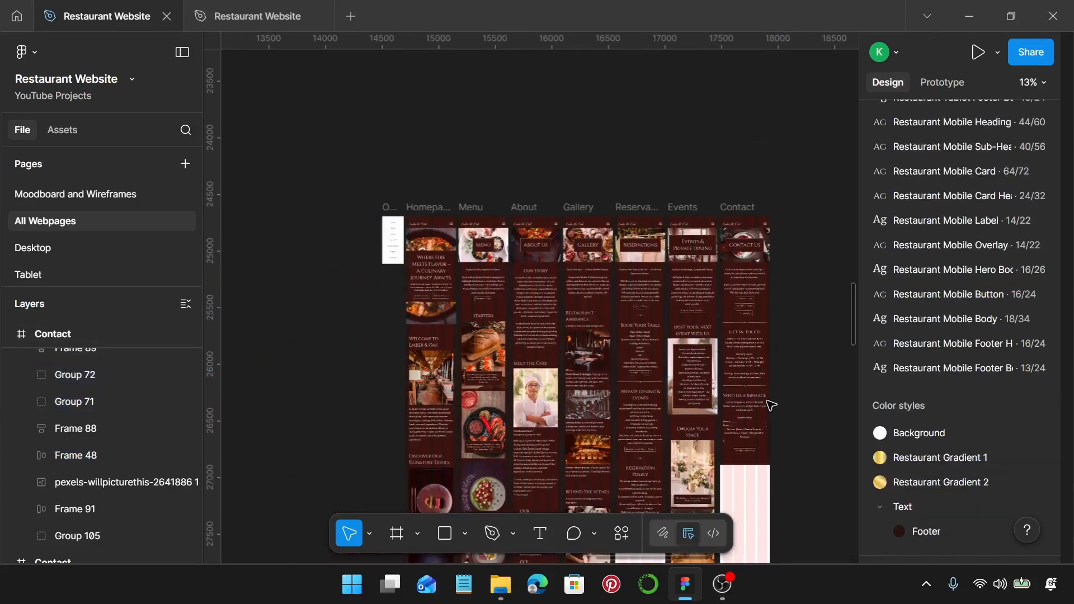
scroll(636, 444, down, 5)
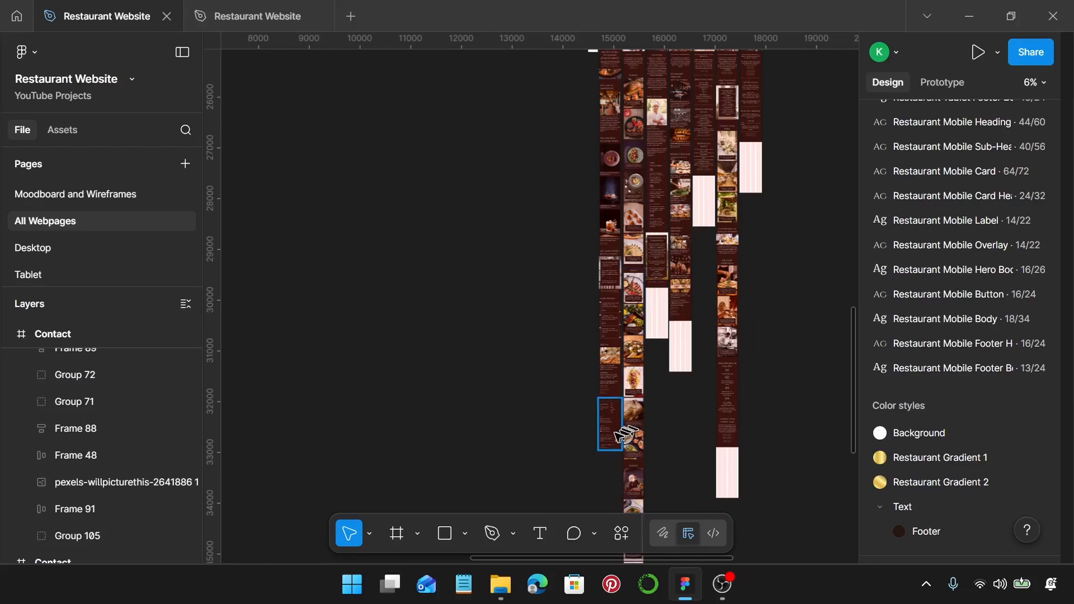
click(614, 439)
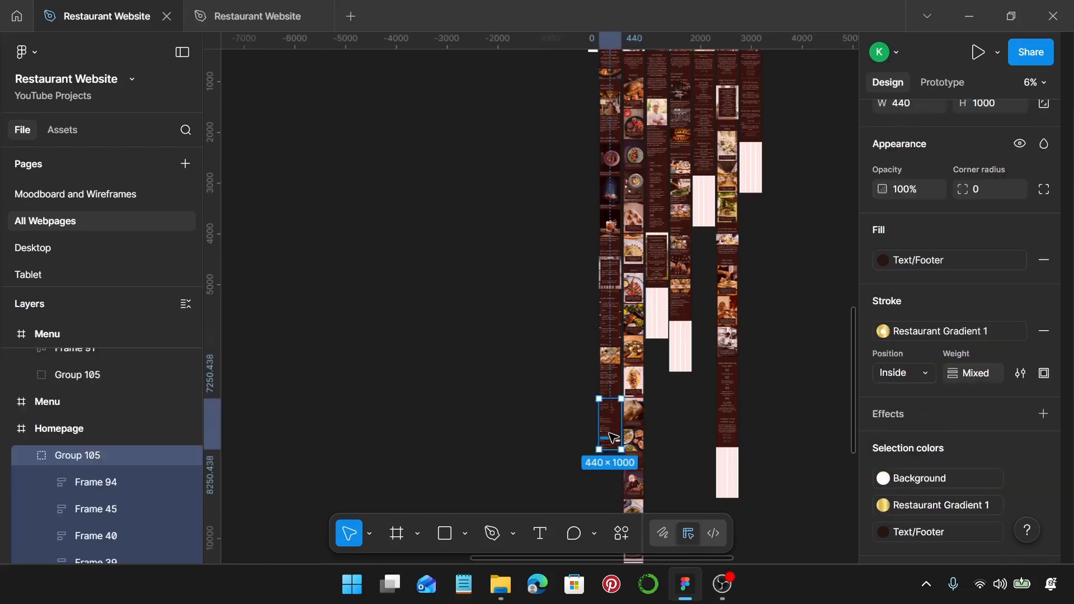
scroll(616, 437, down, 9)
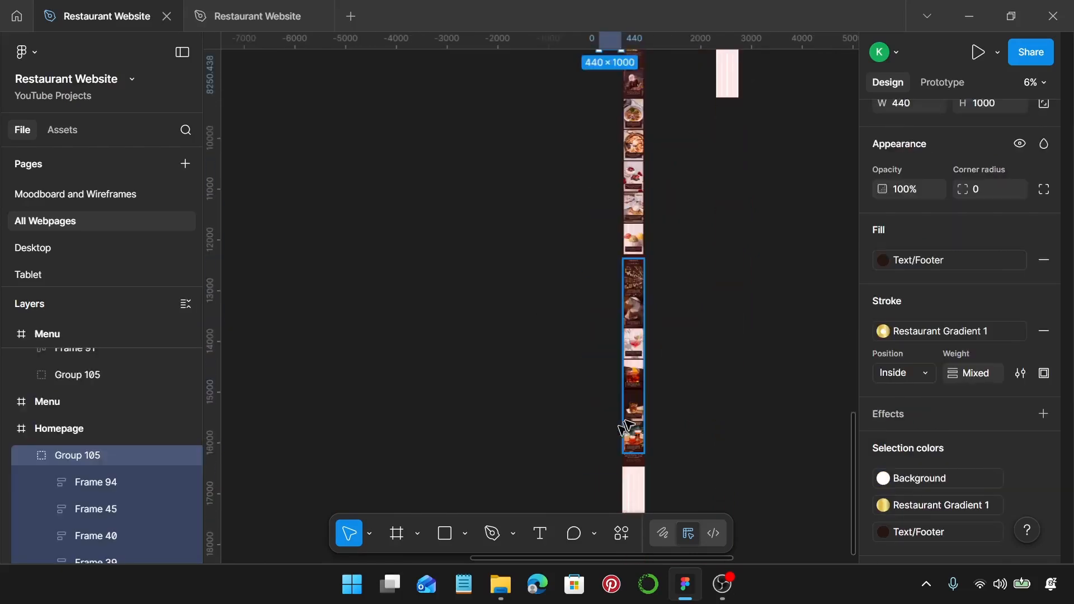
click(641, 414)
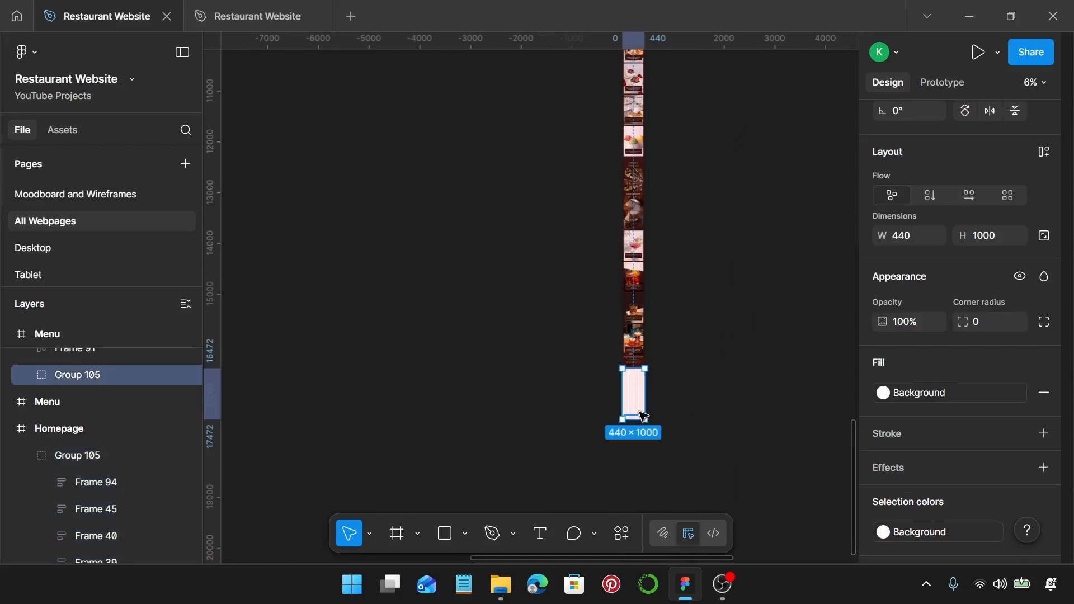
key(ctrl+v)
scroll(642, 416, up, 10)
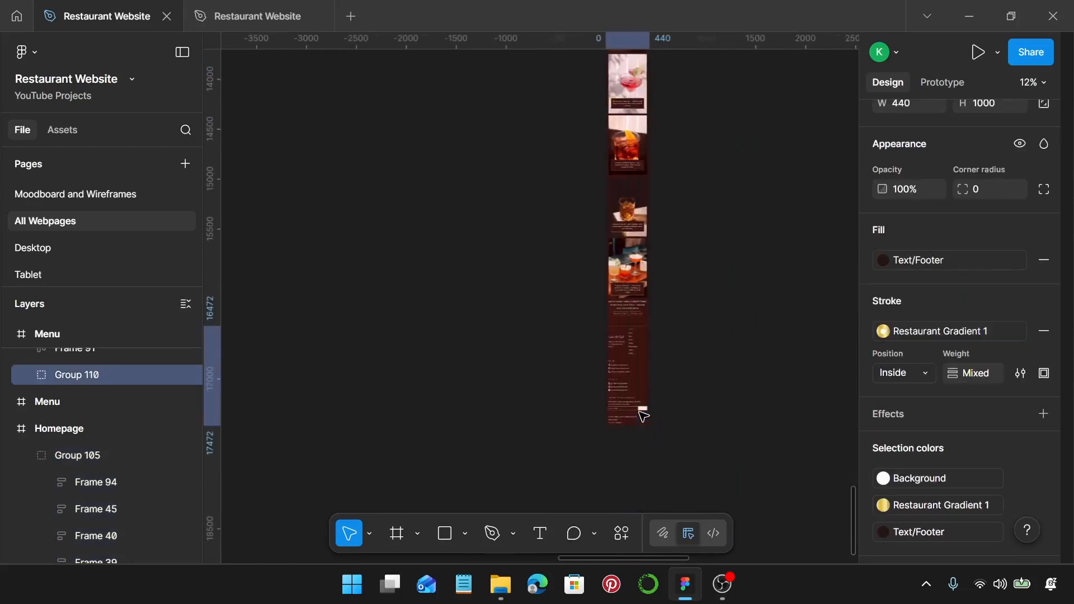
Step: Replace the light footers of the mobile About, Gallery, Reservations, Events and Contact frames with the copied dark footer
click(652, 256)
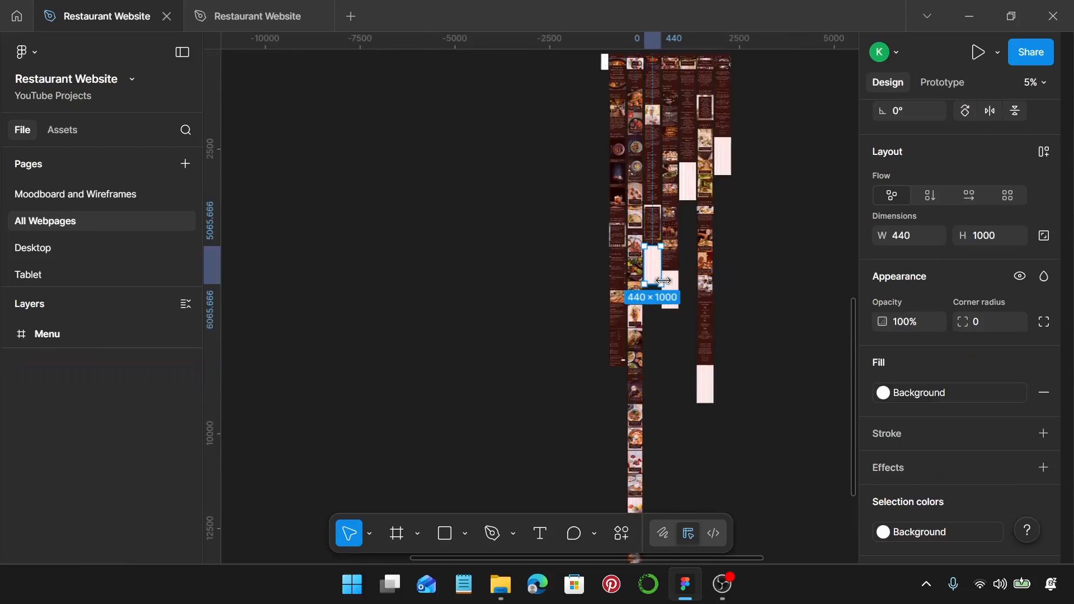
shift+click(677, 288)
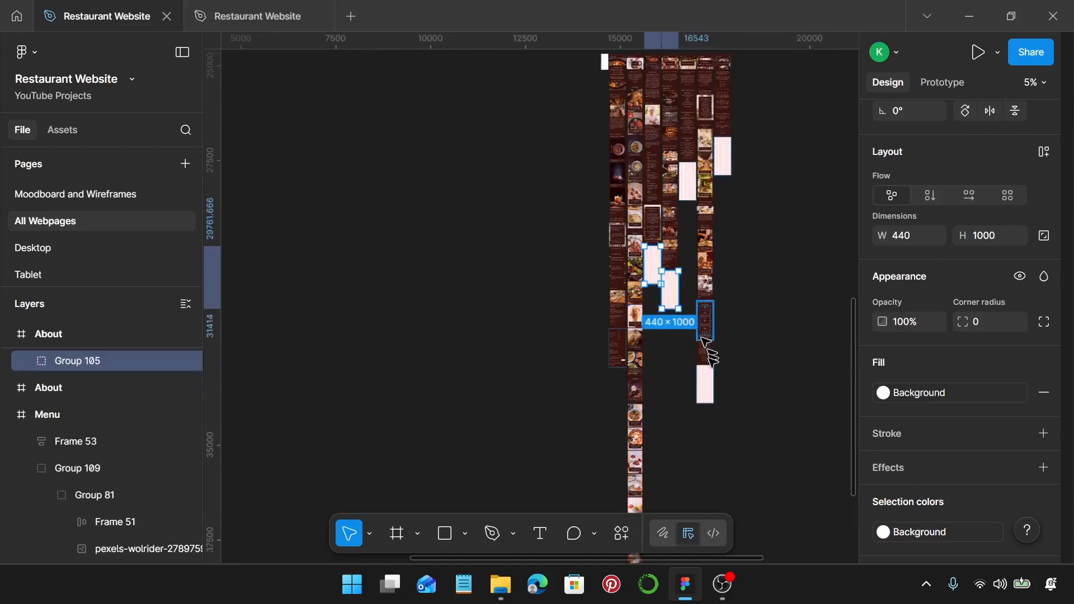
shift+click(706, 384)
shift+click(686, 184)
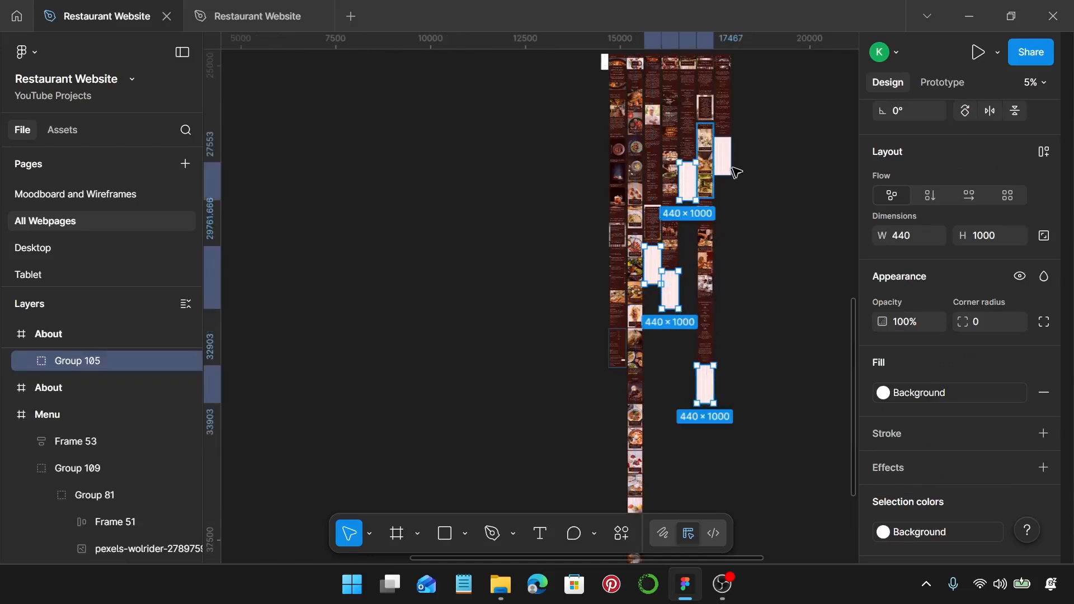
shift+click(723, 159)
scroll(772, 217, up, 3)
scroll(772, 218, down, 8)
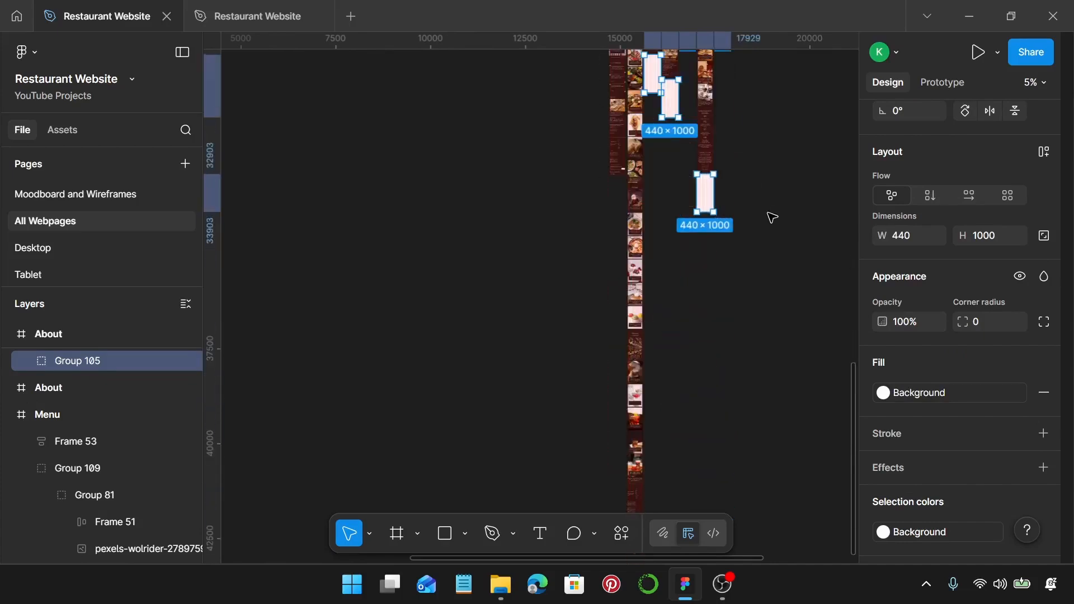
scroll(729, 235, up, 3)
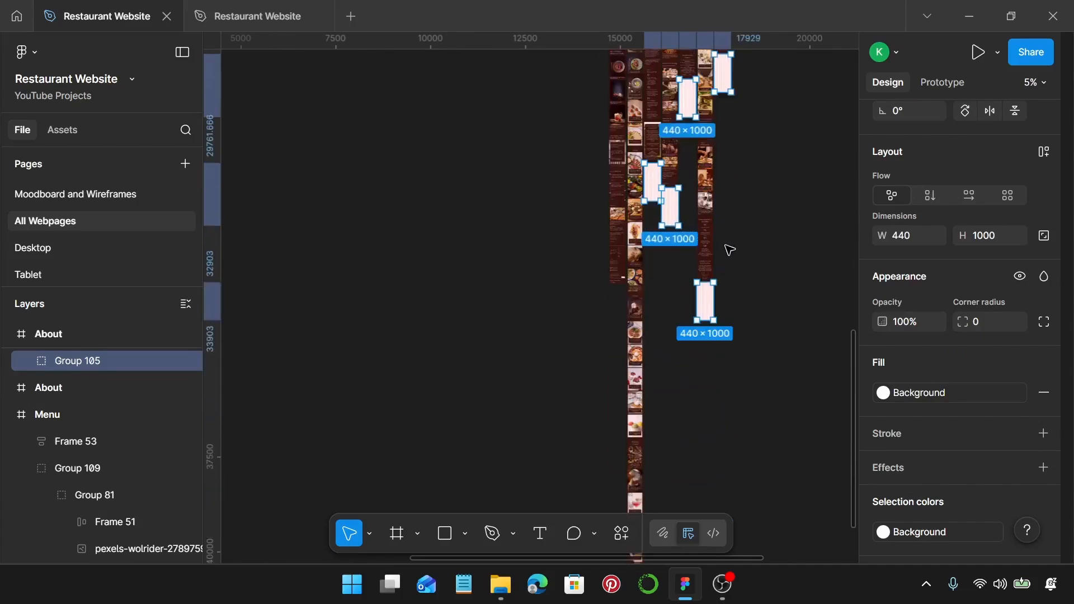
key(ctrl+shift+r)
scroll(694, 193, up, 6)
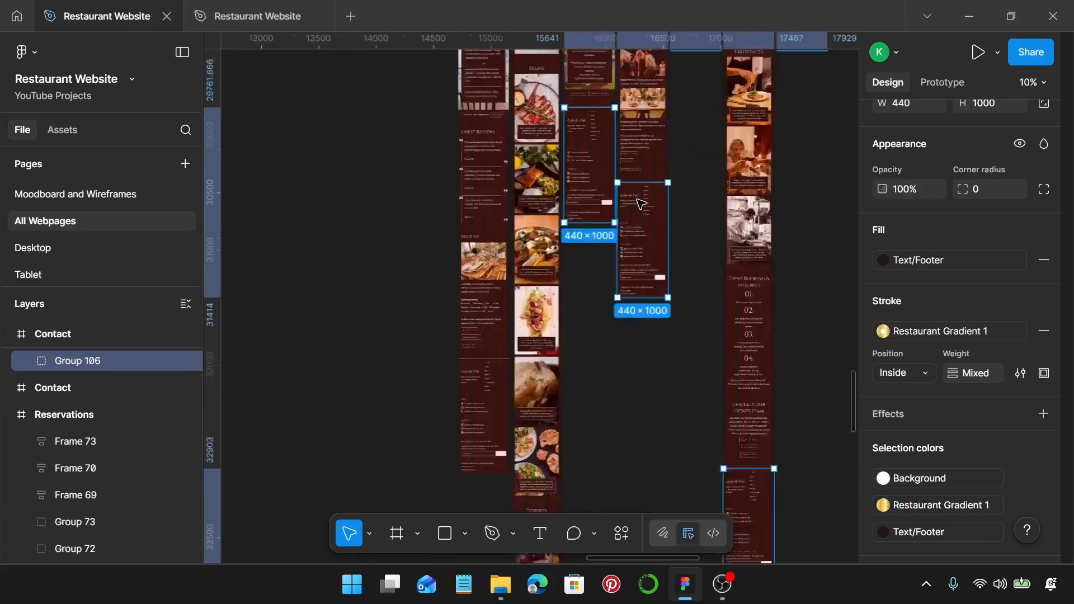
scroll(641, 203, up, 4)
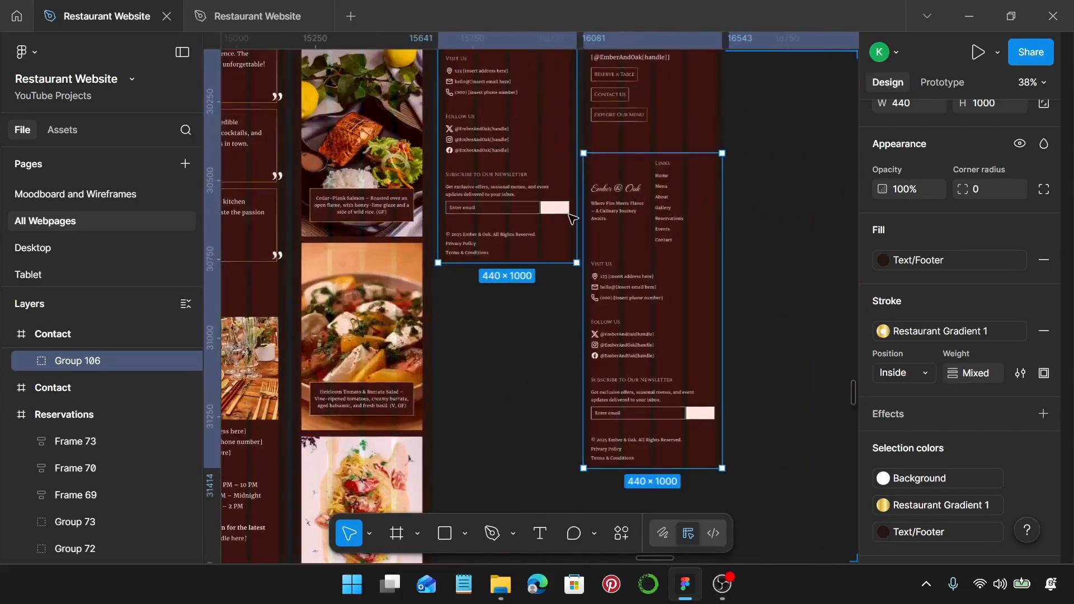
Step: Apply the Text/Footer fill to the Subscribe text of the newsletter button in the mobile Homepage footer
scroll(569, 214, down, 4)
scroll(549, 379, down, 6)
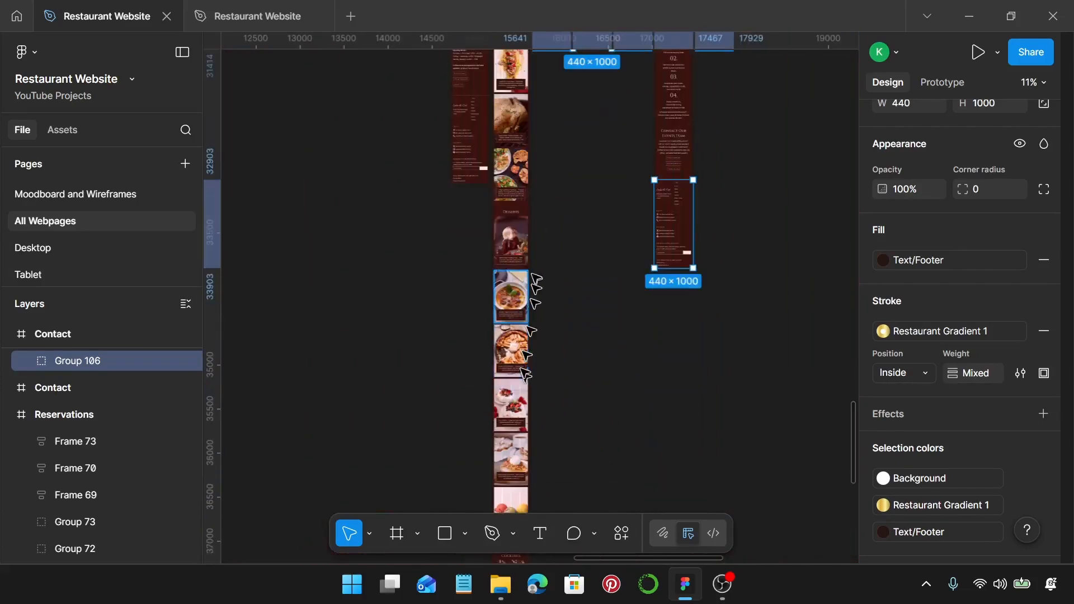
scroll(487, 174, up, 8)
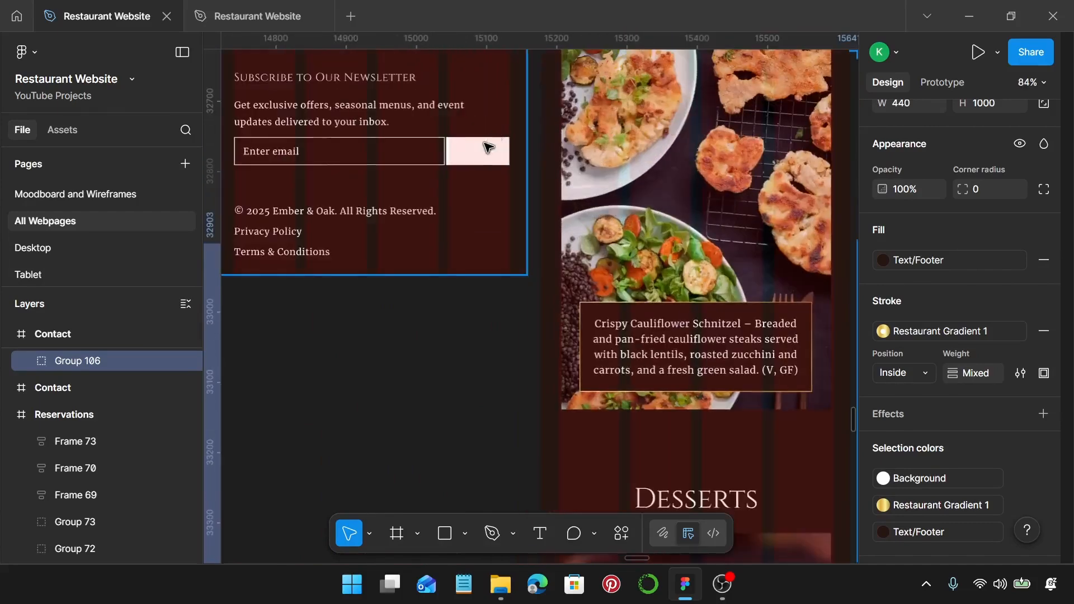
click(488, 148)
double_click(488, 148)
double_click(487, 151)
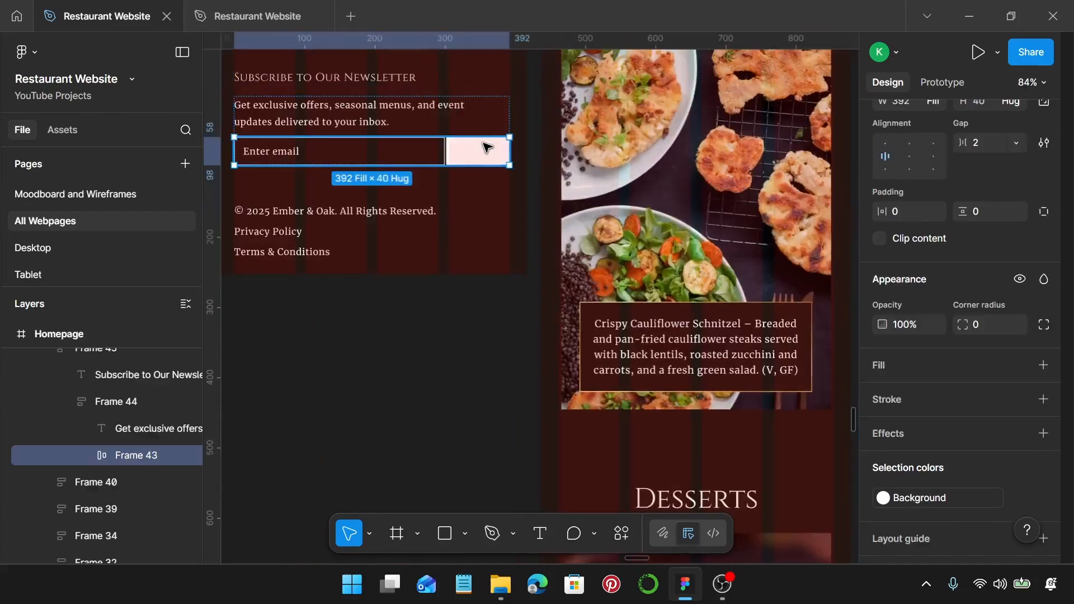
double_click(487, 154)
double_click(485, 151)
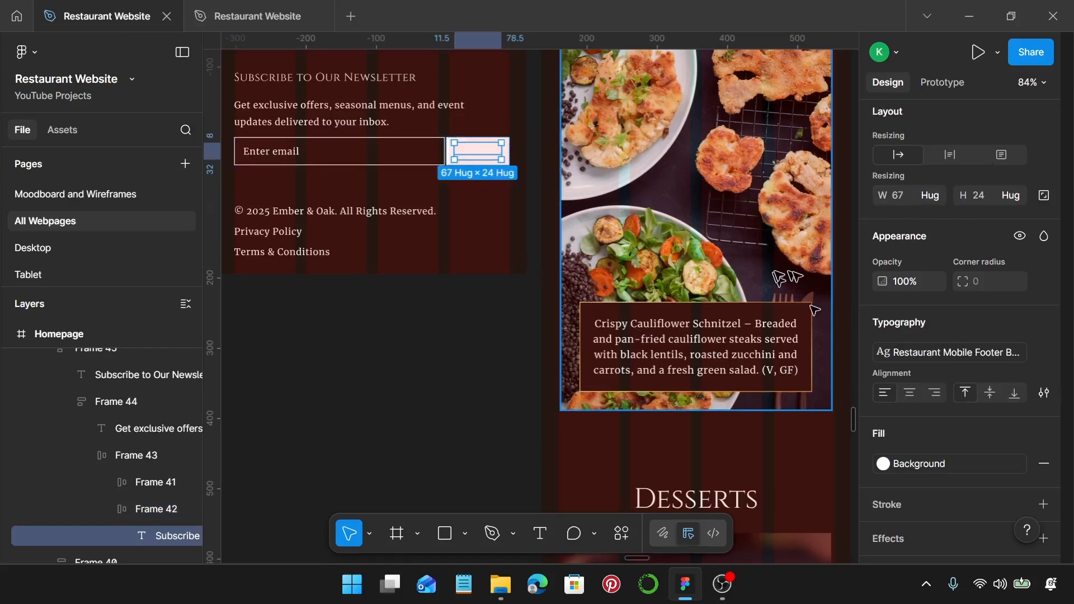
scroll(952, 391, down, 1)
click(932, 398)
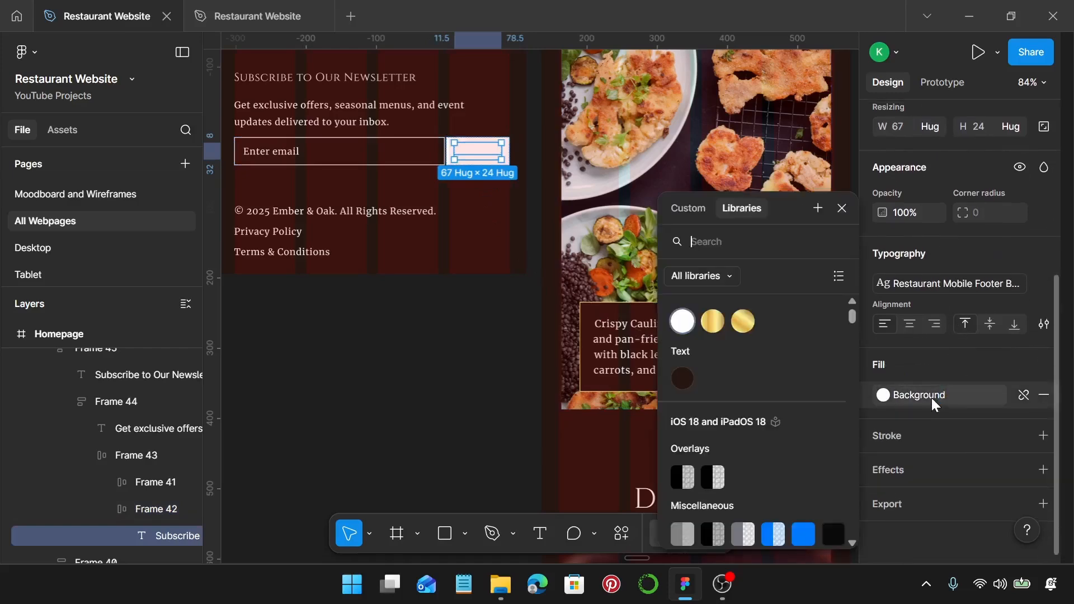
click(682, 378)
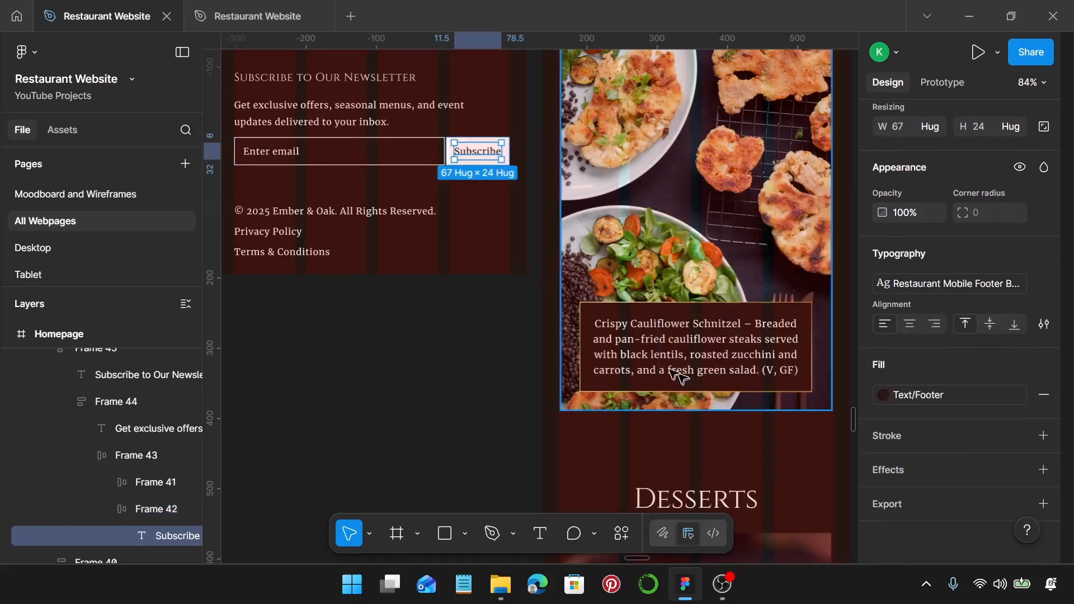
click(496, 335)
Step: Copy the corrected mobile Homepage footer group and replace the footer at the end of the mobile Menu frame with it
scroll(450, 179, down, 10)
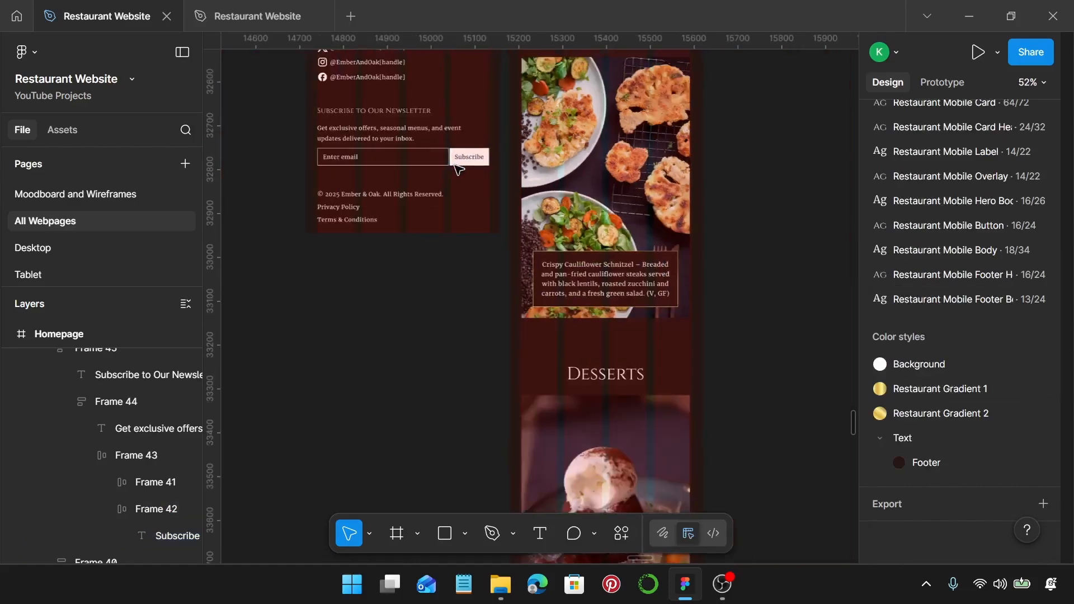
click(449, 183)
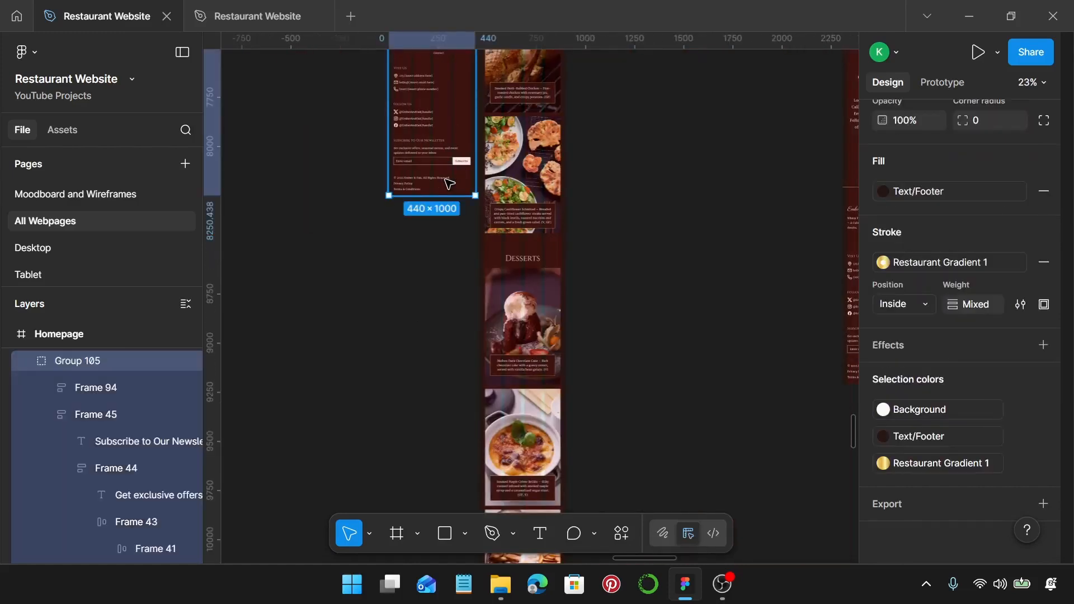
scroll(481, 291, down, 5)
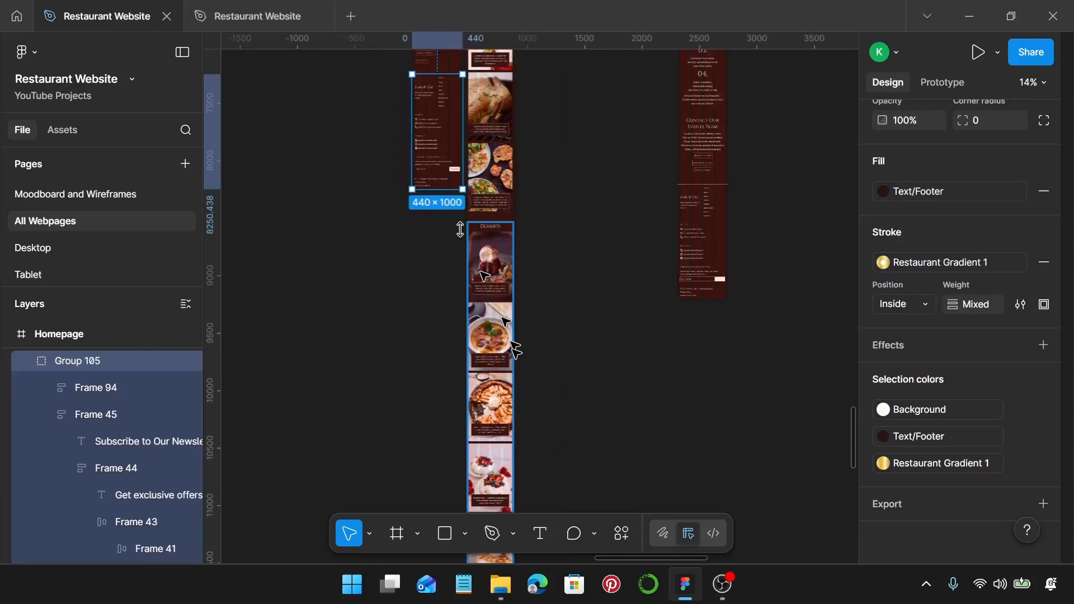
scroll(508, 391, down, 3)
scroll(508, 391, down, 5)
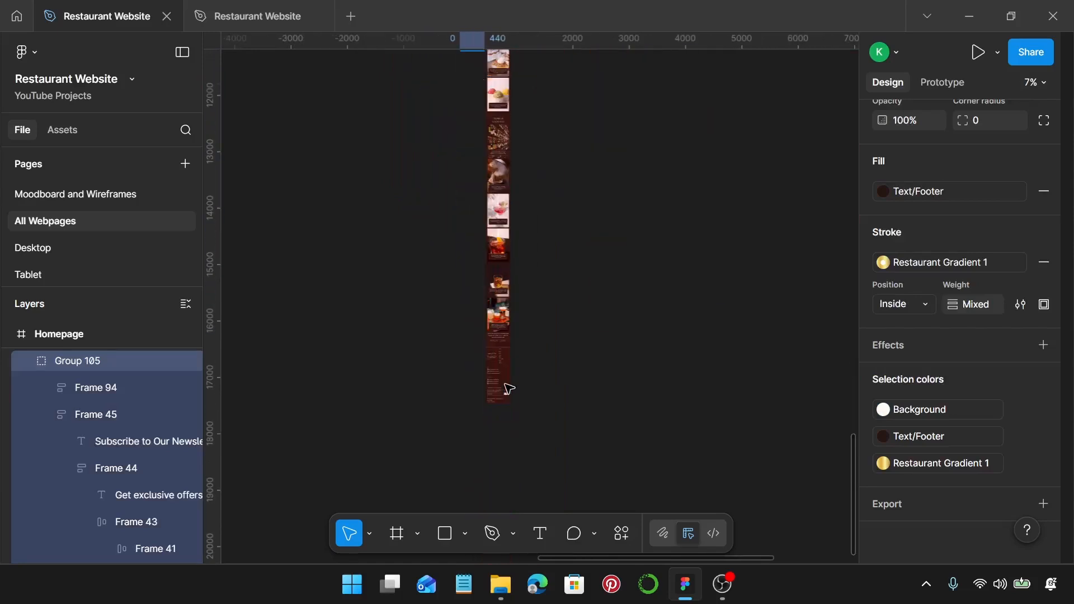
click(501, 388)
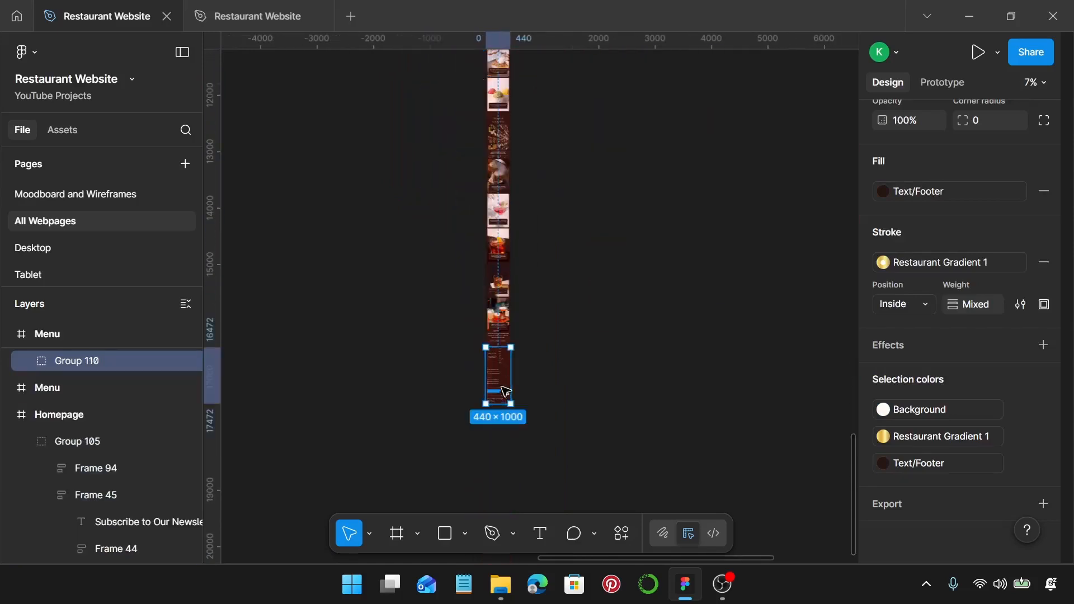
key(ctrl+shift+r)
scroll(506, 390, up, 8)
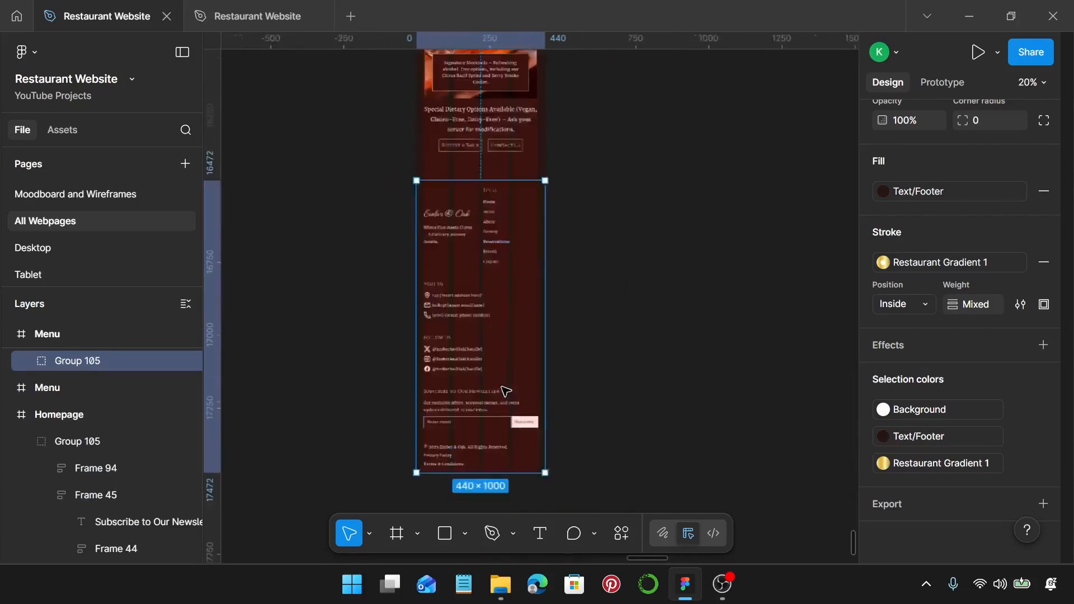
Step: Replace the footers of the mobile About, Gallery, Reservations, Events and Contact frames with the copied corrected Homepage footer
scroll(507, 391, down, 4)
scroll(507, 391, down, 5)
scroll(507, 391, up, 10)
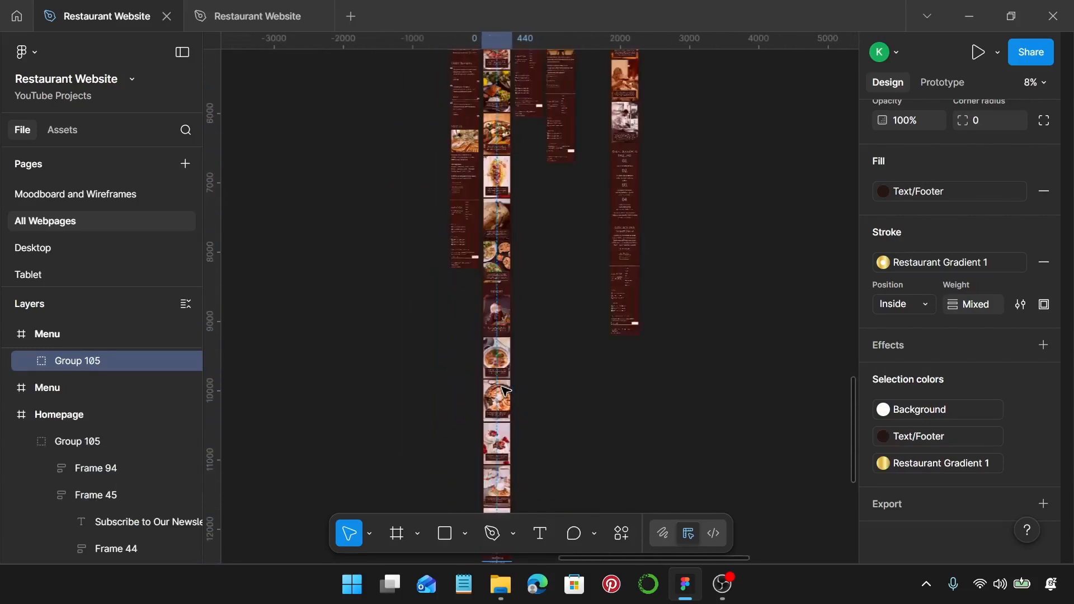
click(529, 145)
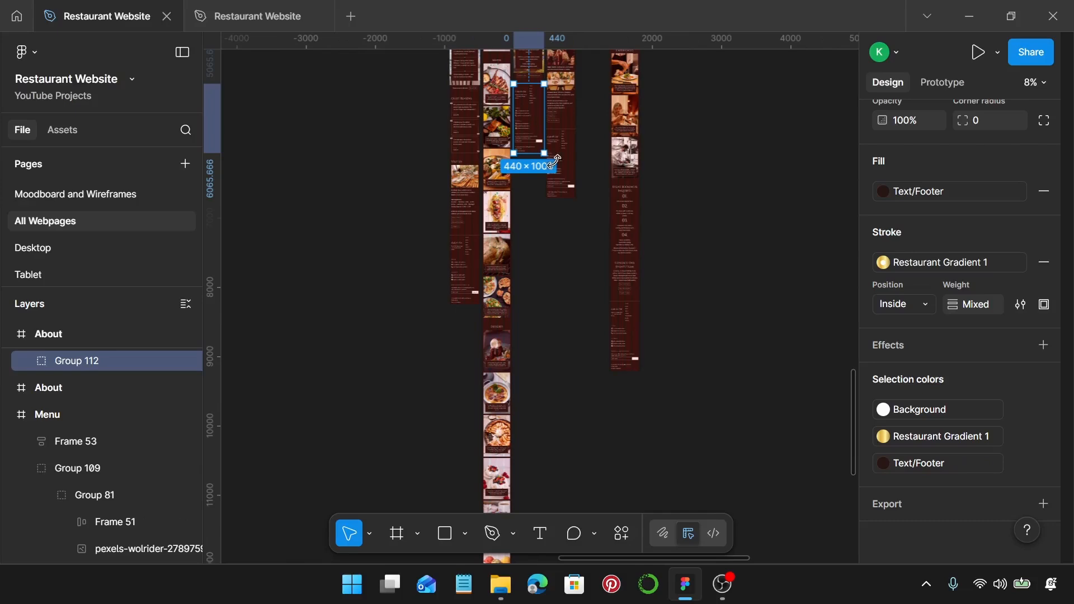
shift+click(568, 180)
shift+click(641, 324)
scroll(638, 335, up, 5)
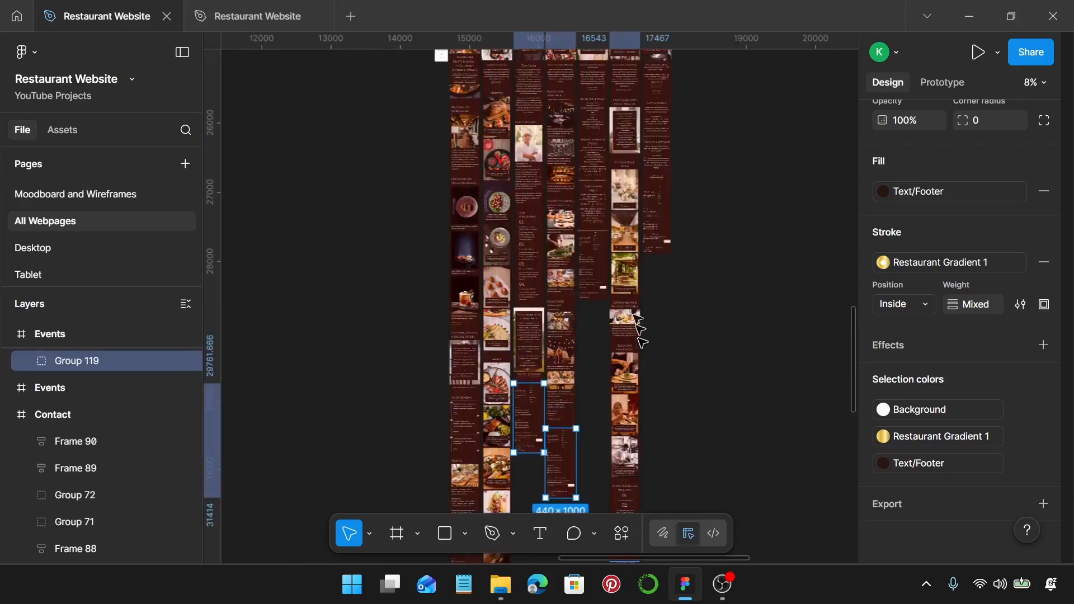
shift+click(600, 282)
shift+click(657, 239)
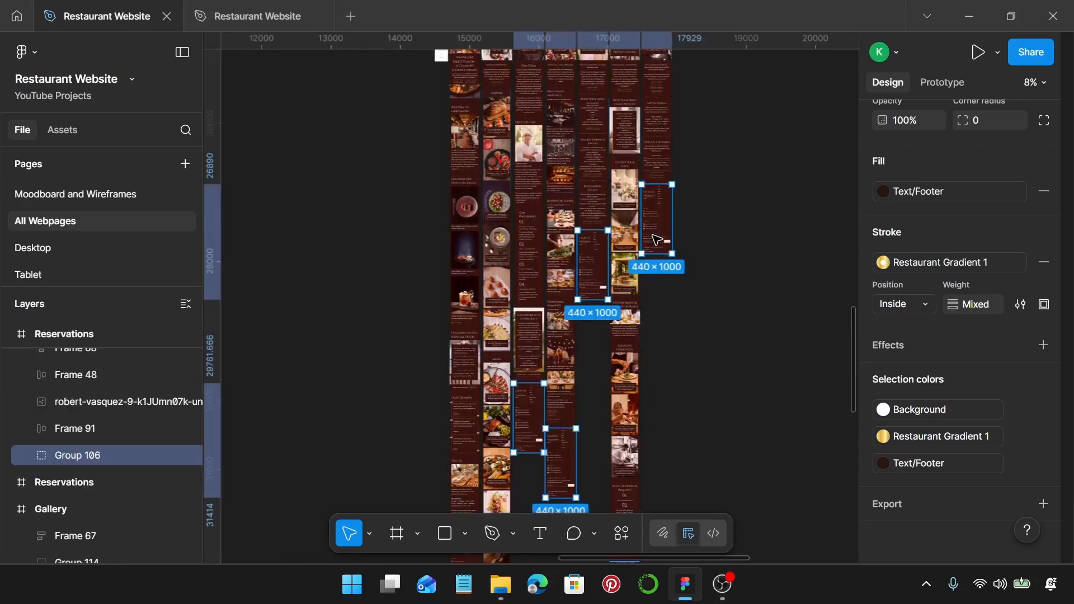
click(657, 240)
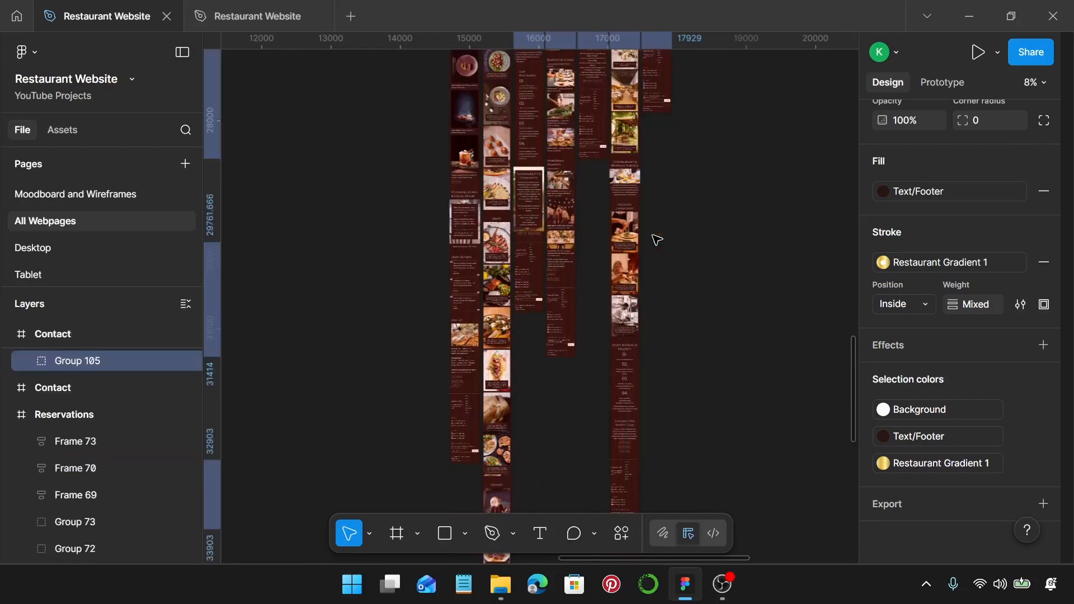
scroll(601, 154, up, 5)
scroll(604, 156, up, 3)
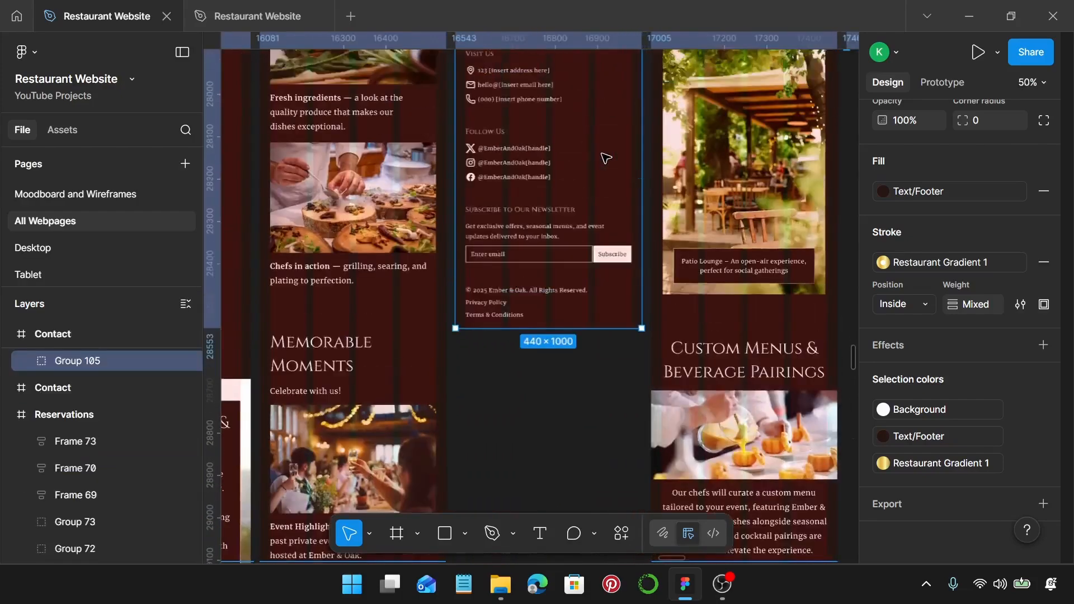
scroll(602, 155, down, 5)
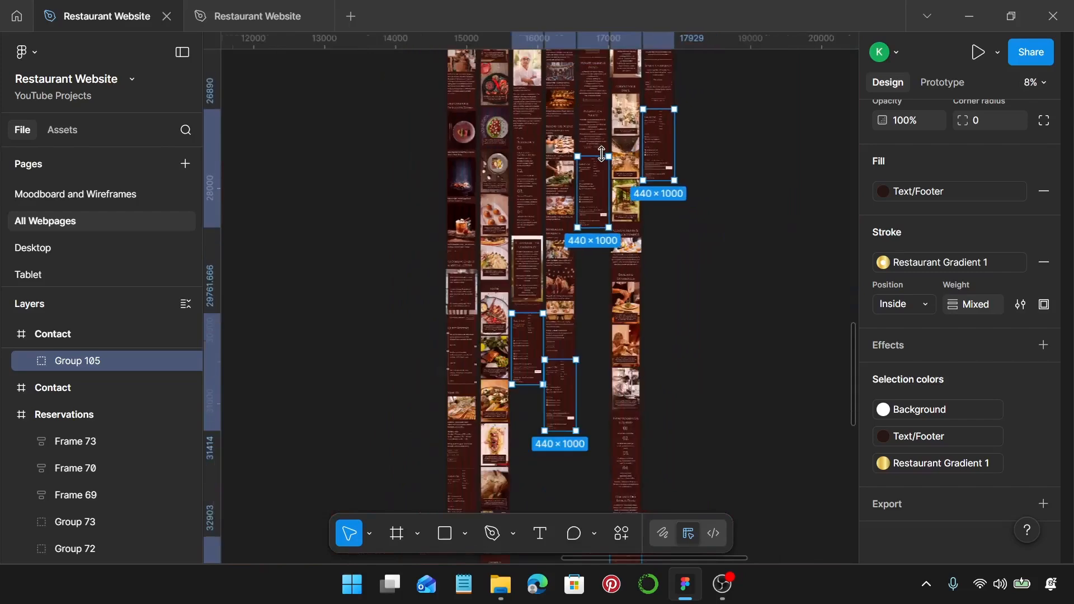
scroll(601, 154, down, 3)
click(594, 148)
scroll(604, 156, up, 1)
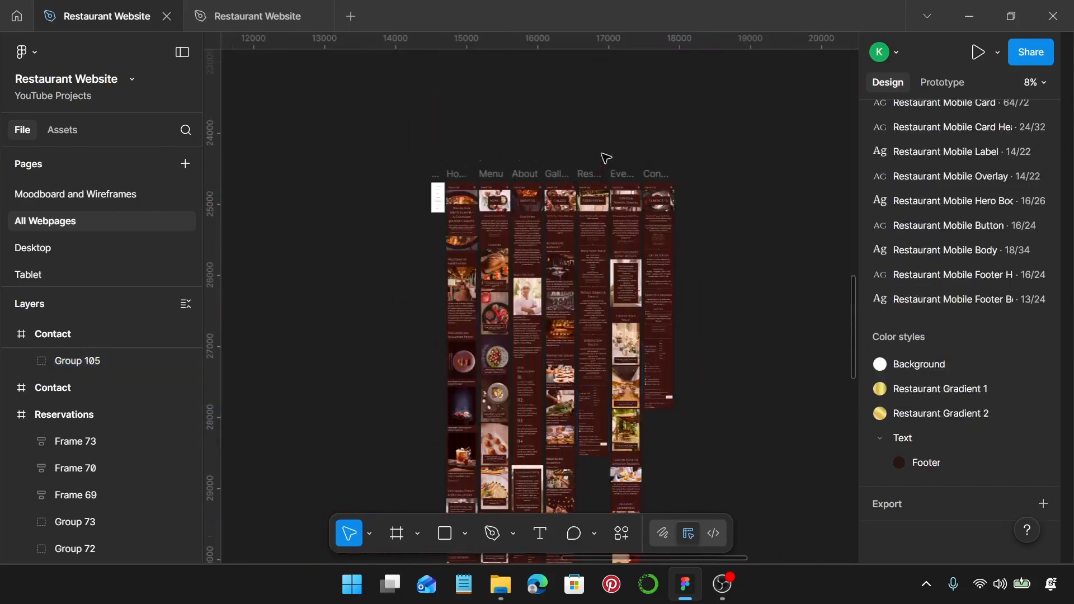
Step: Compare the finished dark desktop, tablet and mobile page sets with the light originals across the canvas
scroll(605, 157, down, 3)
scroll(606, 157, up, 5)
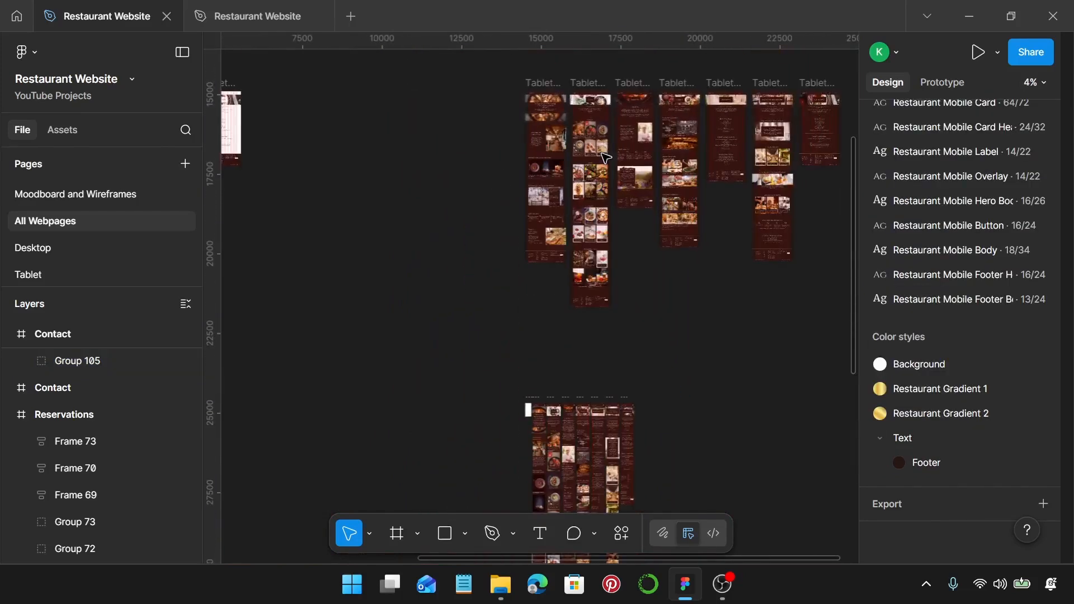
scroll(606, 157, right, 2)
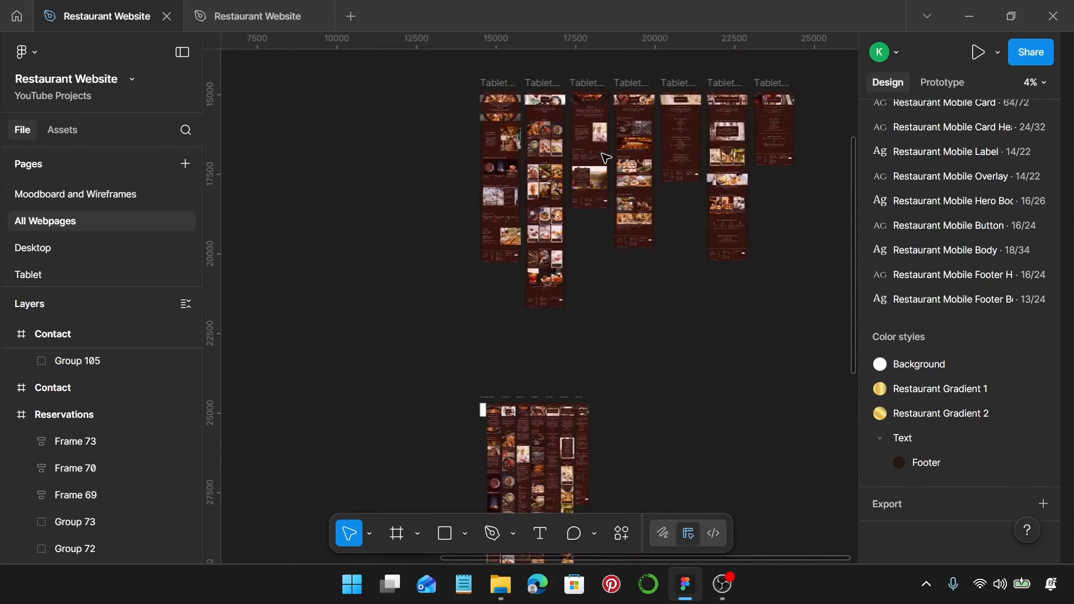
scroll(606, 158, up, 6)
scroll(606, 158, down, 1)
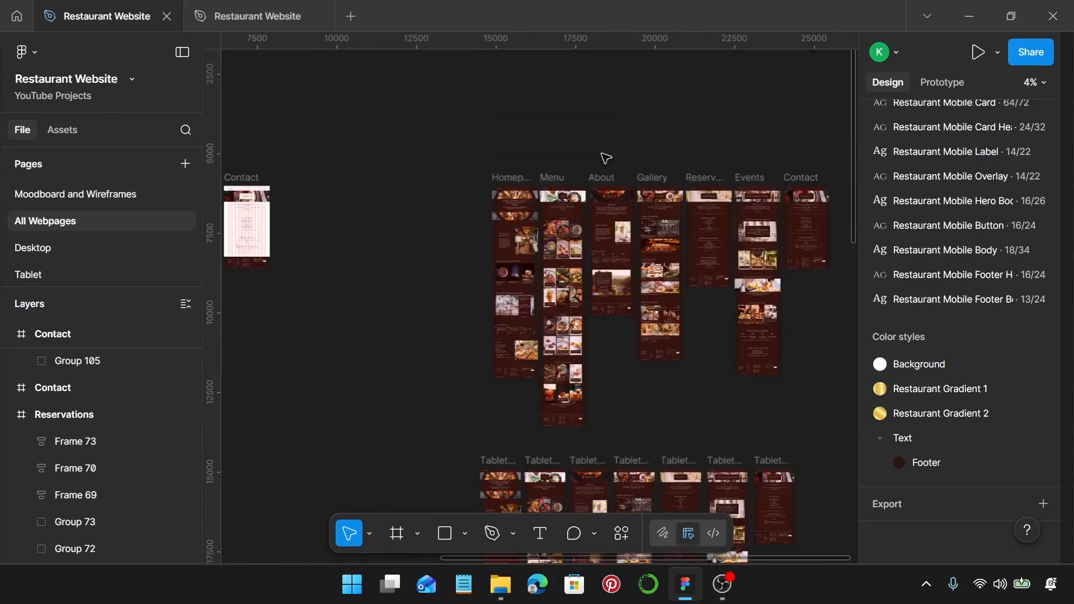
scroll(606, 158, right, 1)
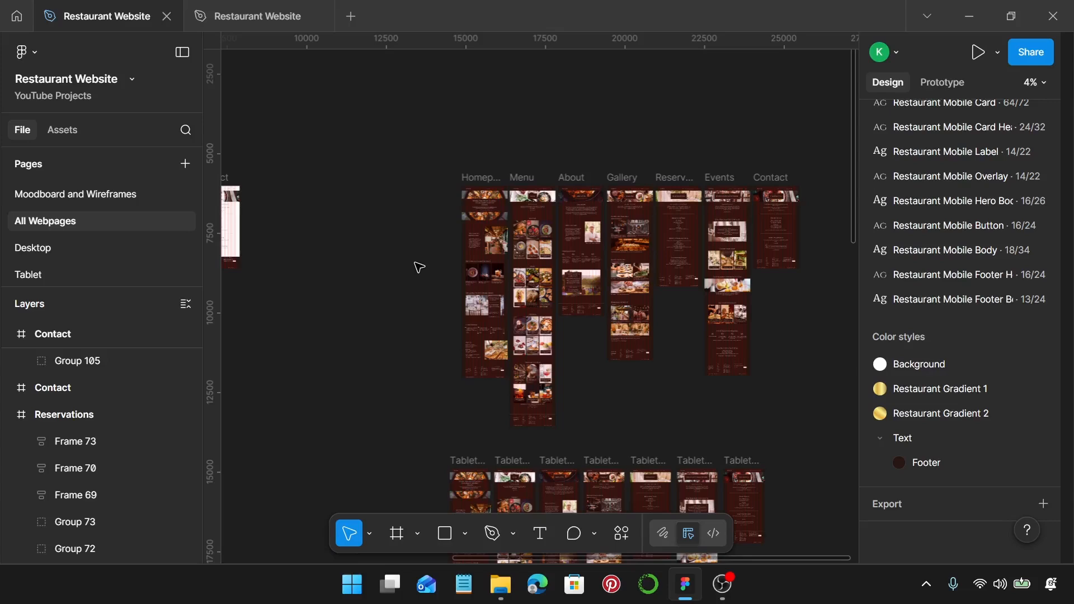
scroll(307, 283, left, 10)
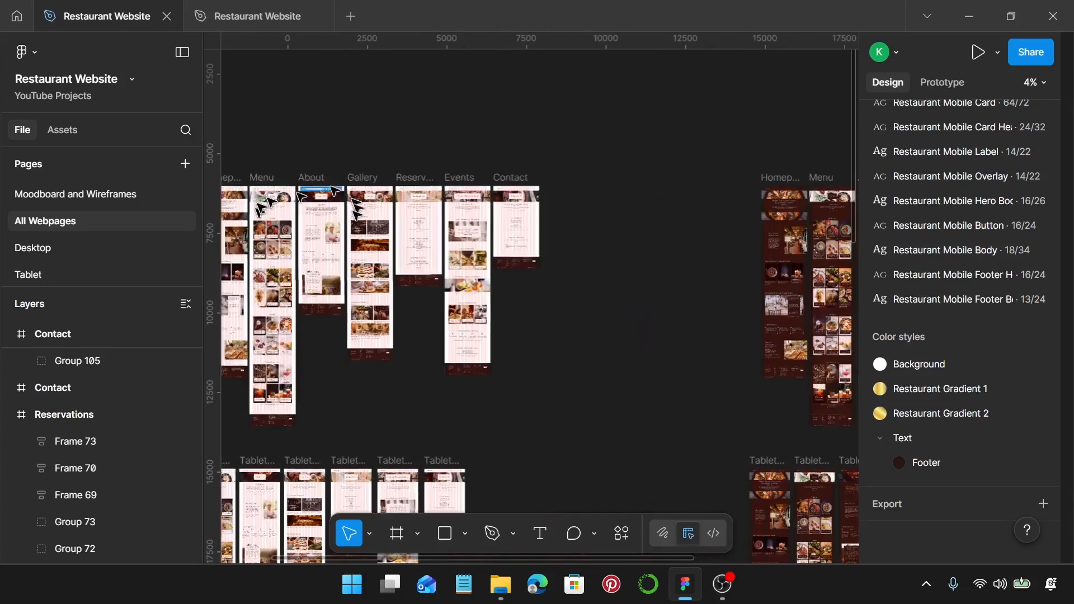
scroll(339, 263, right, 10)
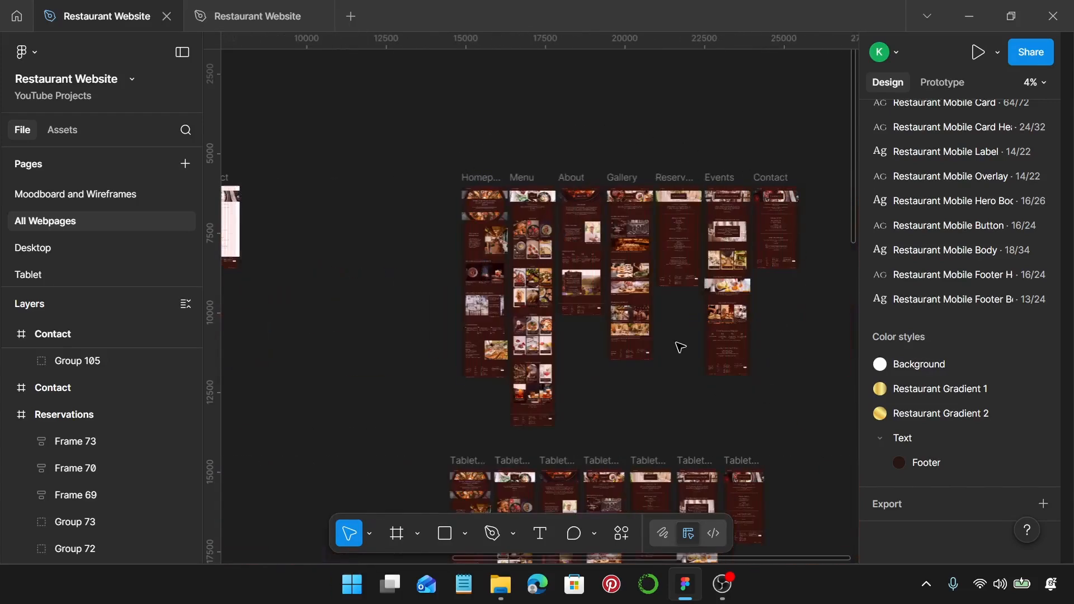
scroll(460, 370, right, 7)
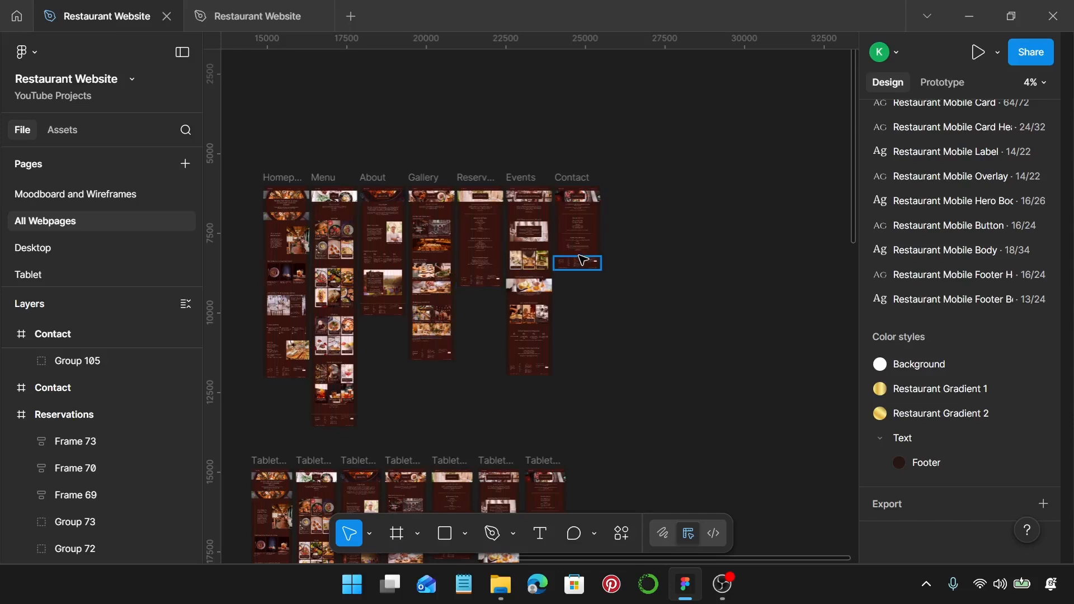
scroll(403, 264, left, 5)
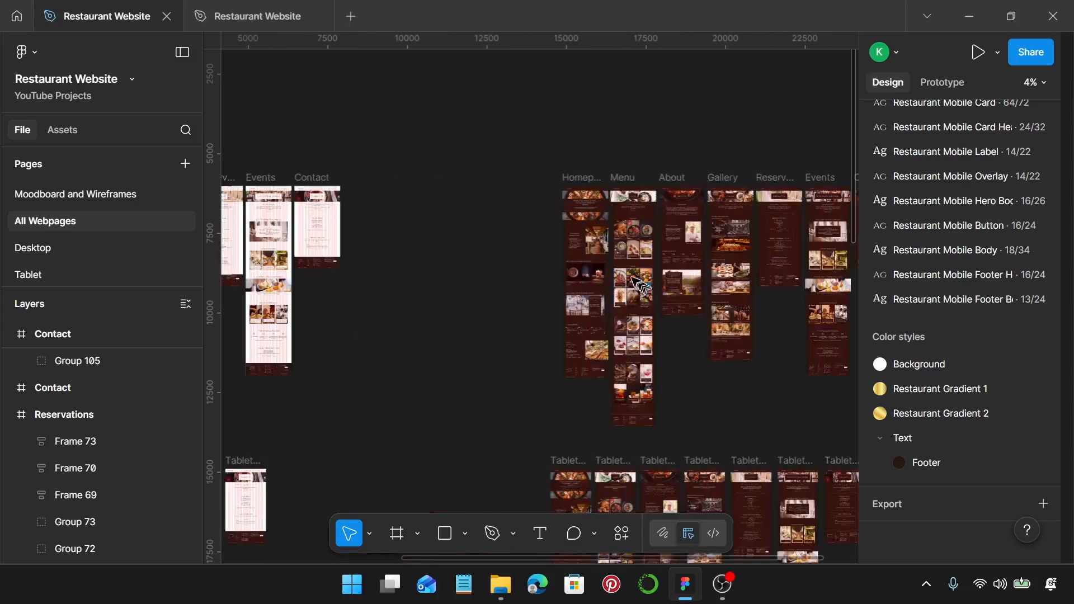
scroll(604, 226, up, 4)
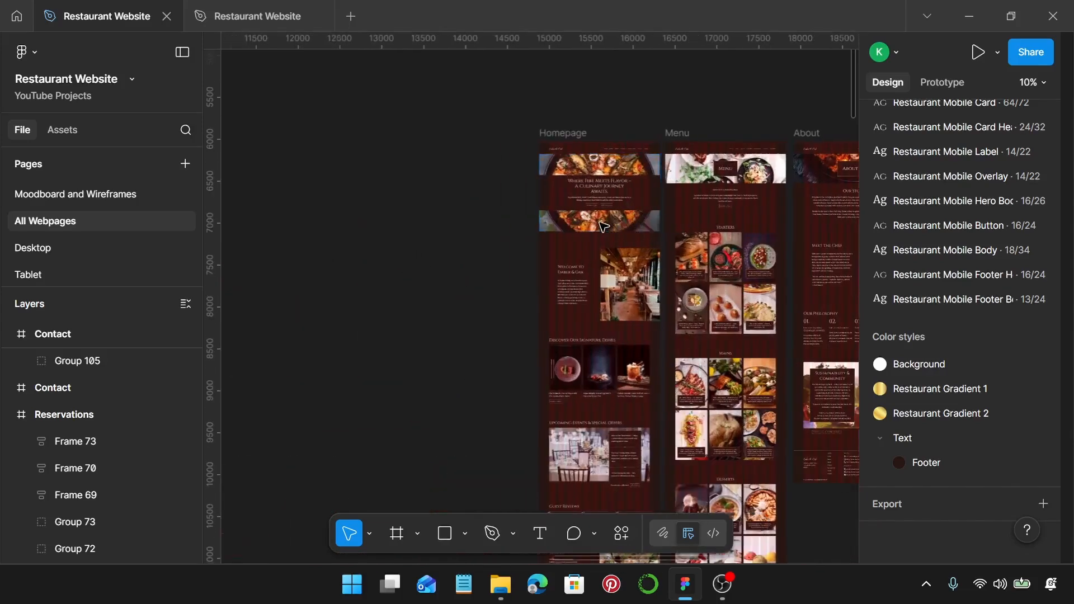
Step: Check the hero image's dimensions on the dark desktop Homepage and set the wooden-table food photo's width to 1440
click(603, 225)
scroll(604, 226, up, 1)
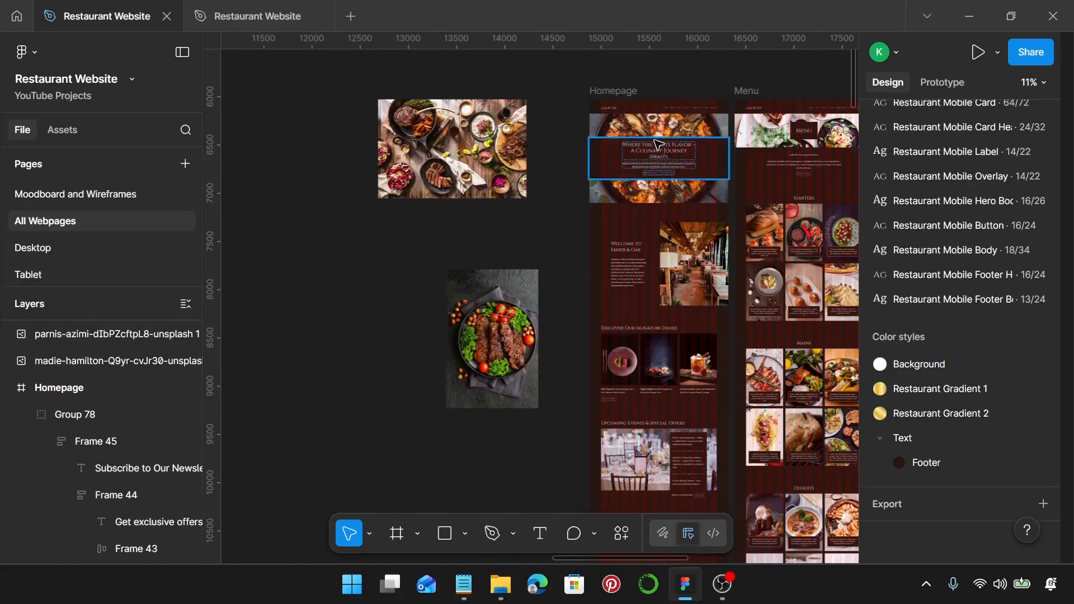
scroll(654, 140, up, 3)
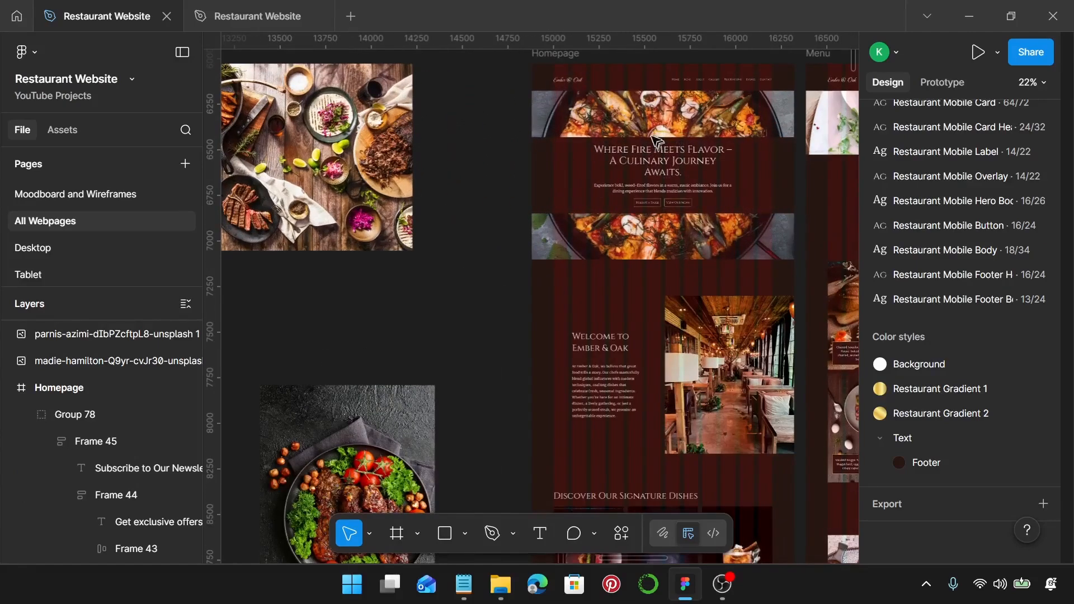
click(615, 124)
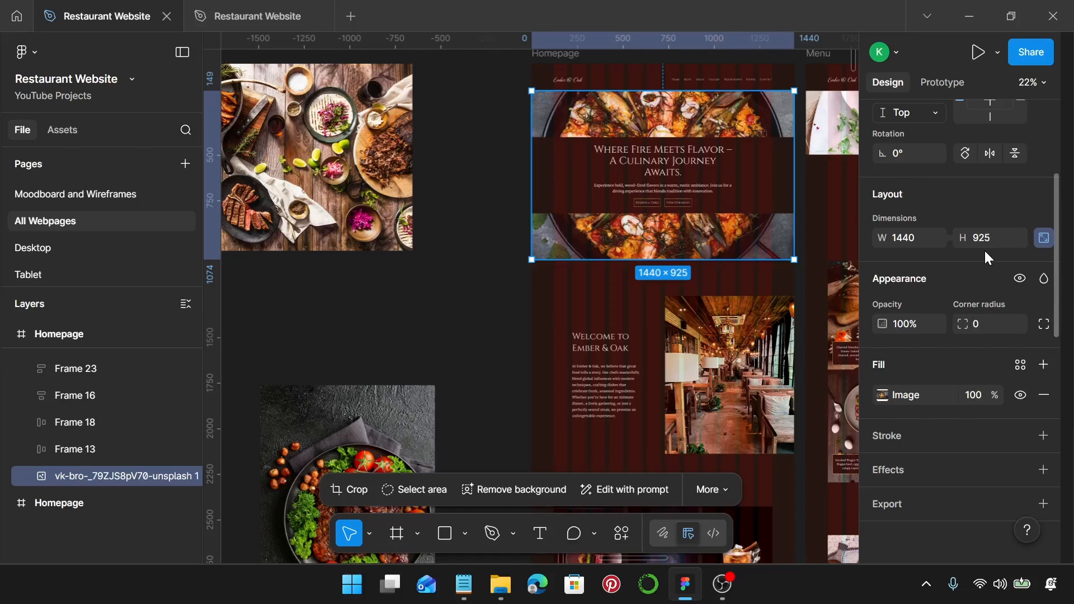
scroll(369, 207, left, 4)
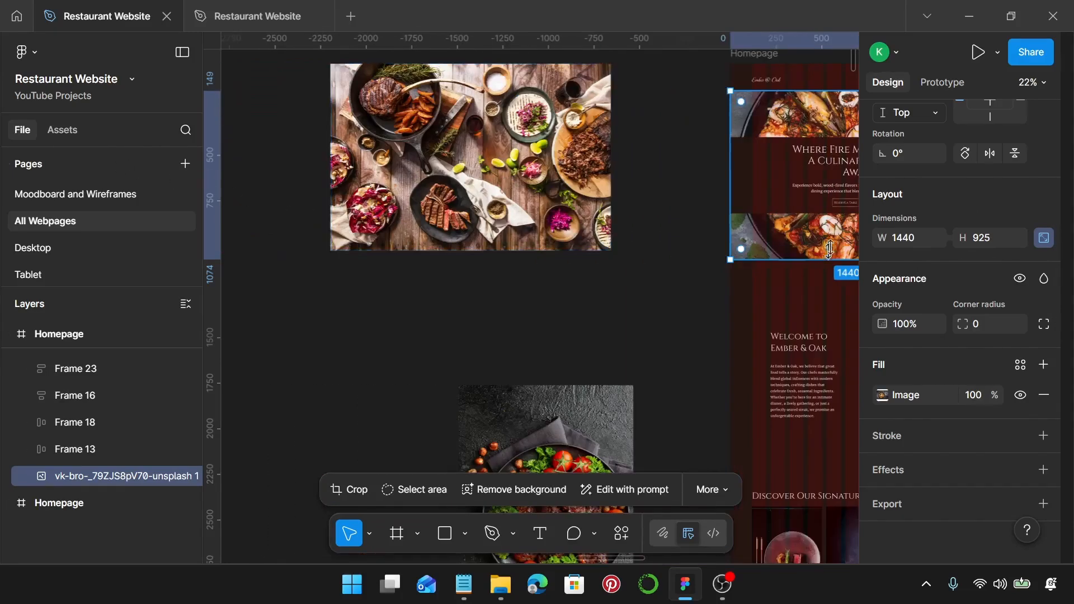
click(582, 228)
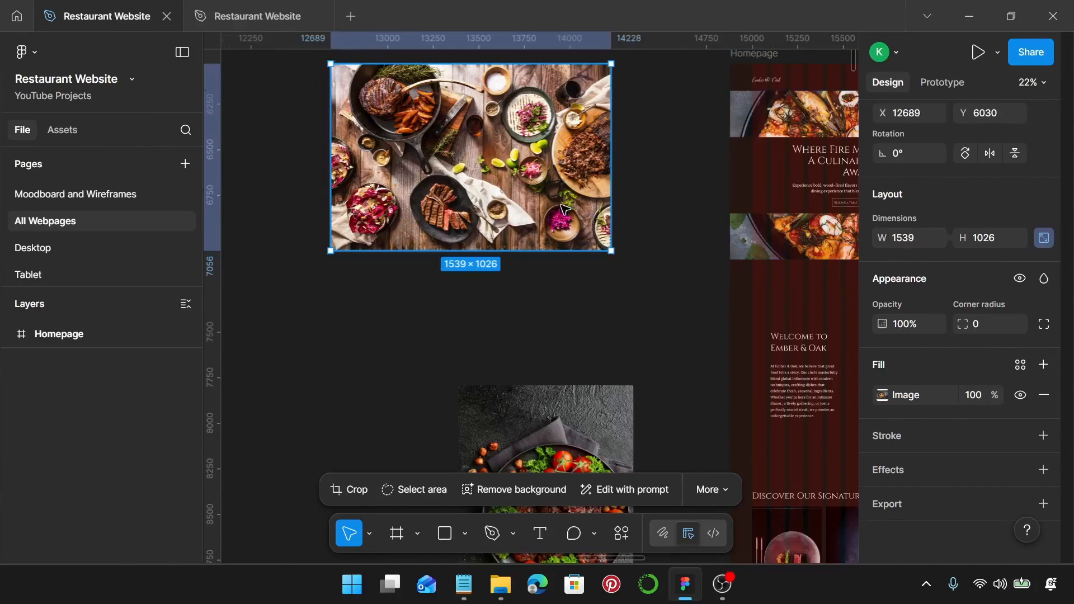
click(899, 244)
text(144)
key(Return)
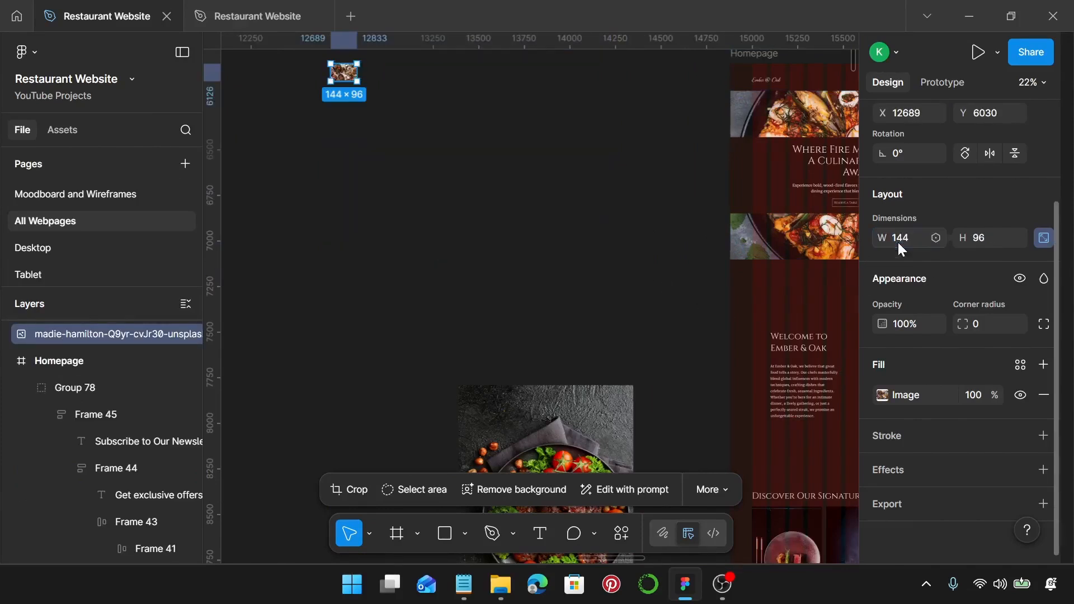
click(899, 245)
text(1440)
key(Return)
scroll(537, 215, up, 1)
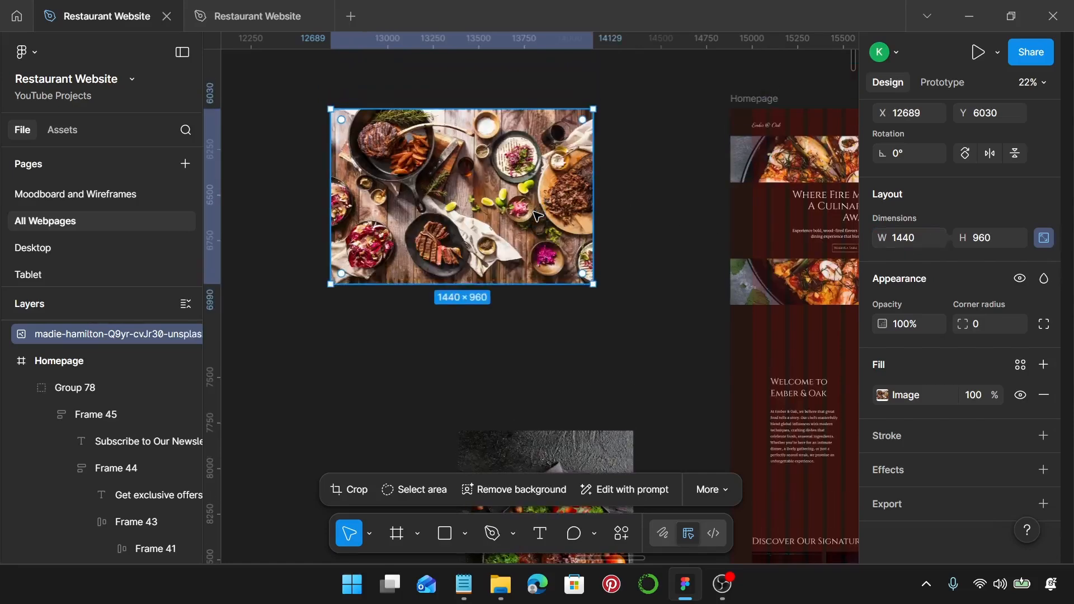
Step: Crop the wooden-table food photo from its lower edge to a height of 950
double_click(537, 216)
scroll(481, 291, up, 10)
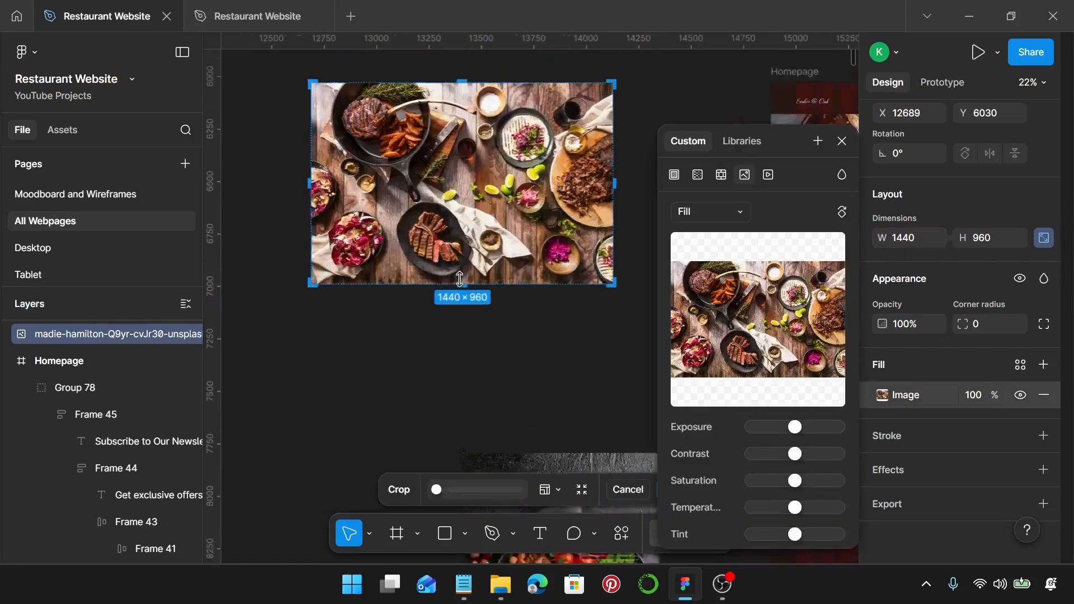
scroll(495, 311, up, 5)
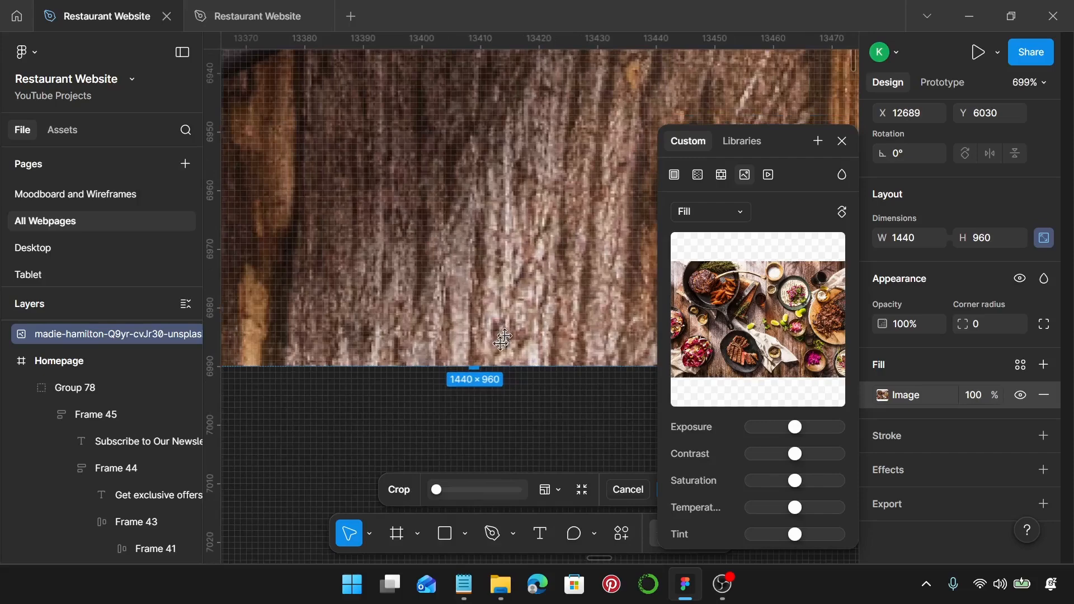
drag(482, 366, 498, 308)
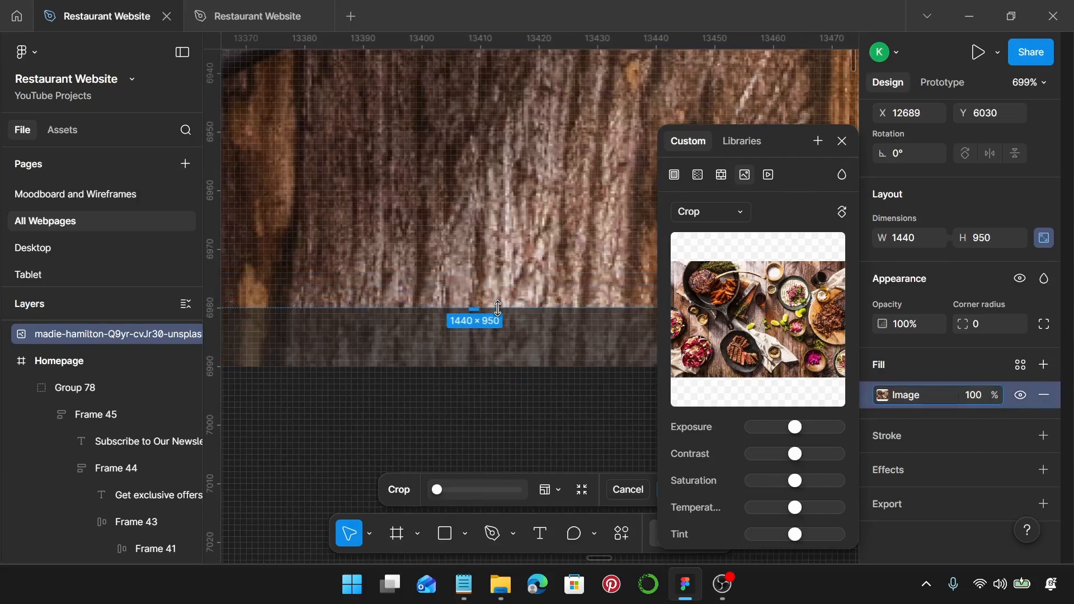
scroll(498, 309, down, 4)
key(Return)
scroll(498, 309, down, 4)
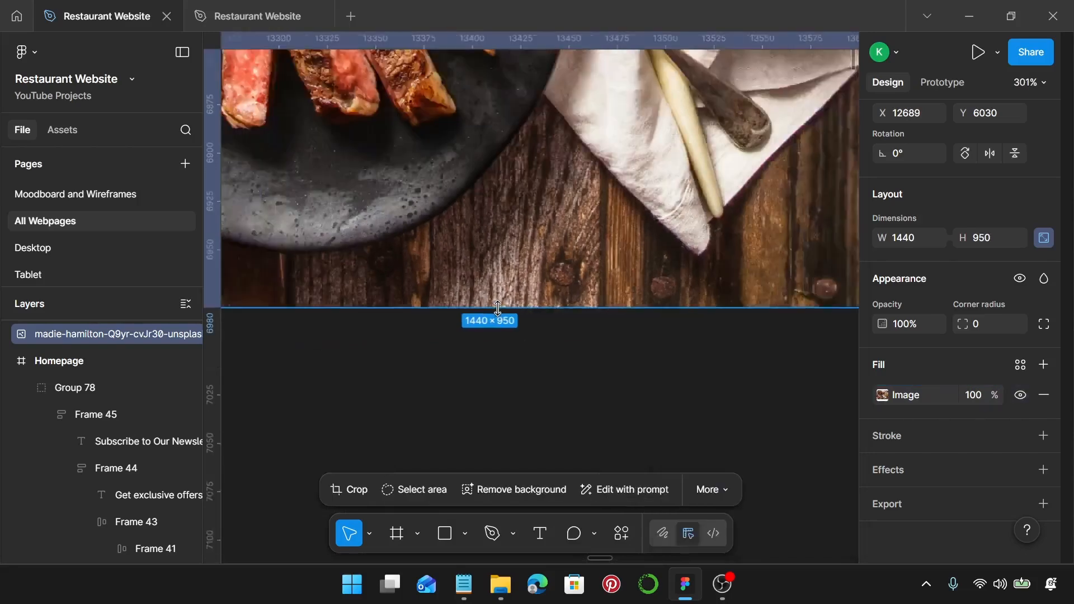
scroll(498, 309, down, 5)
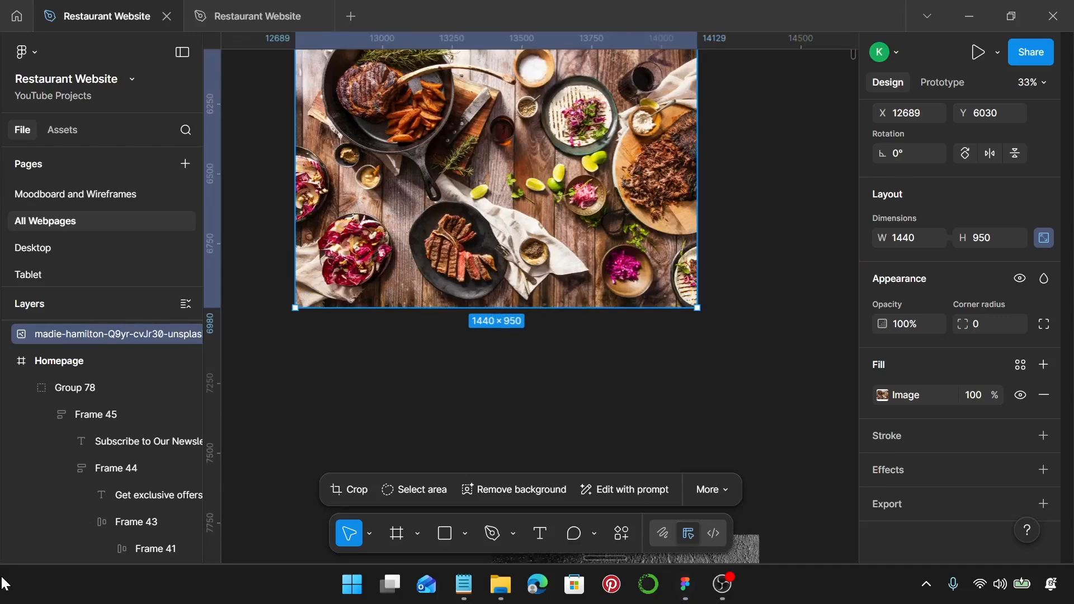
Step: Cut the cropped wooden-table food photo and replace the dark desktop Homepage's hero image with it
click(522, 259)
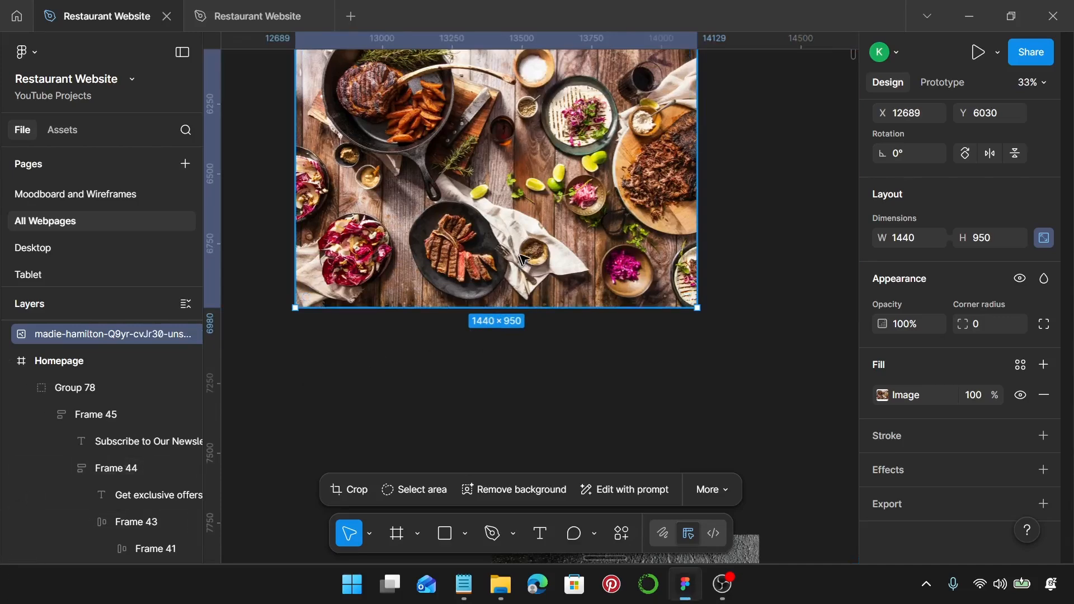
key(Delete)
scroll(523, 259, right, 5)
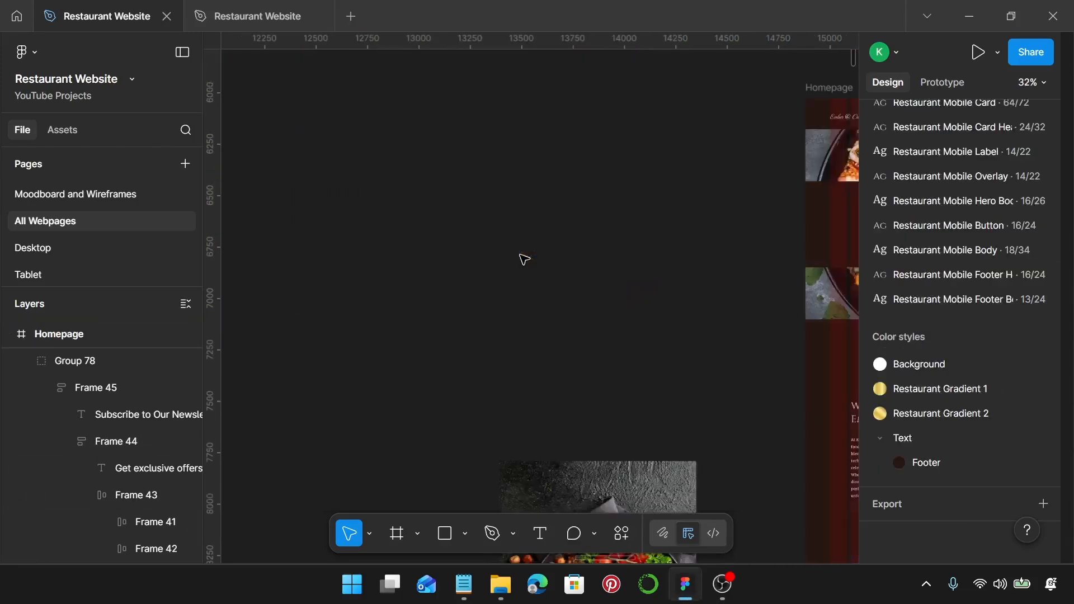
scroll(523, 260, down, 1)
drag(556, 282, 560, 296)
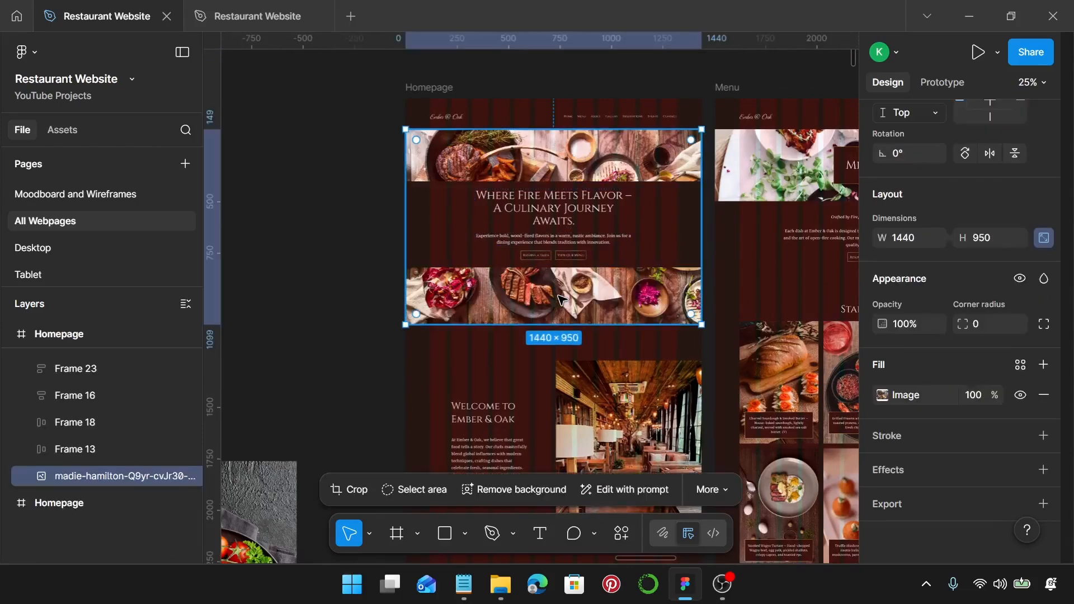
Step: Move the grilled-meat photo closer to the dark Homepage's Discover Our Signature Dishes section
scroll(565, 394, down, 2)
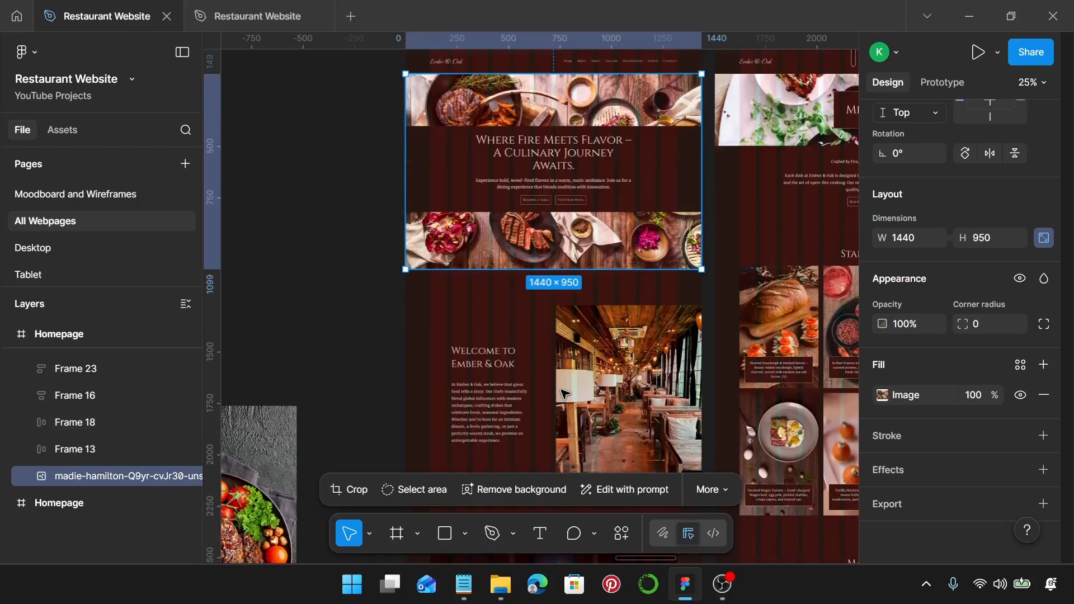
scroll(565, 395, down, 1)
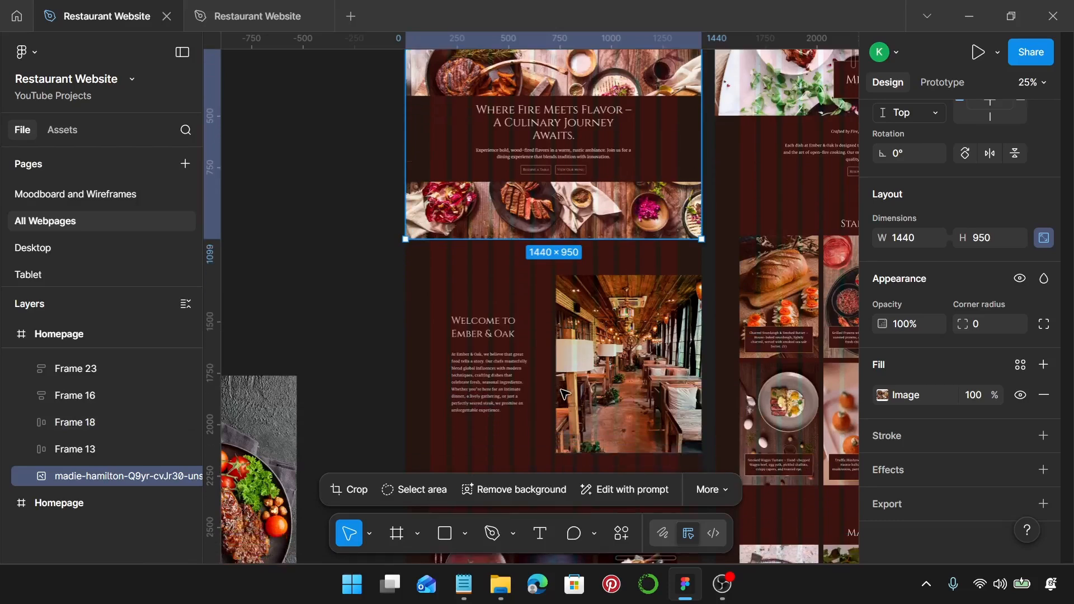
scroll(565, 394, down, 3)
scroll(557, 395, down, 8)
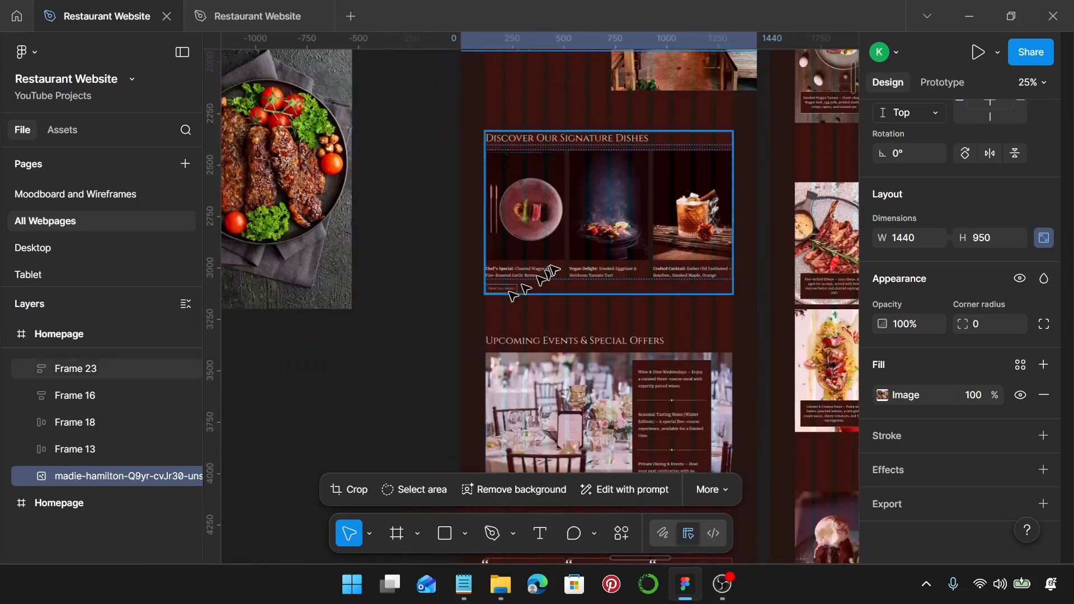
scroll(425, 291, up, 4)
click(267, 255)
drag(265, 254, 346, 259)
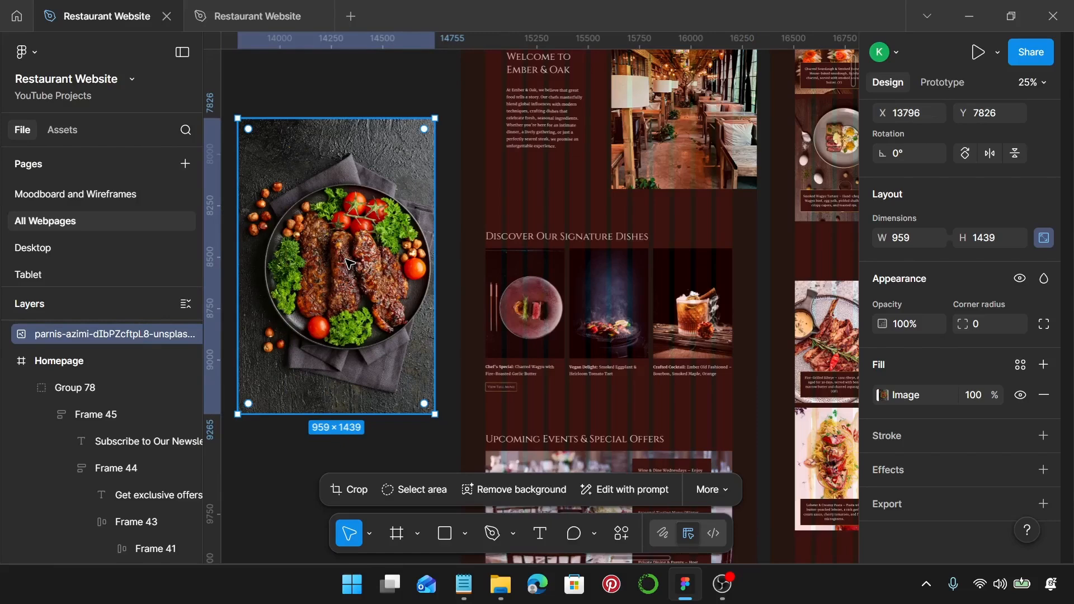
Step: Check the size of the first signature dish image and set the grilled-meat photo's width to 384
click(512, 323)
click(512, 323)
click(512, 323)
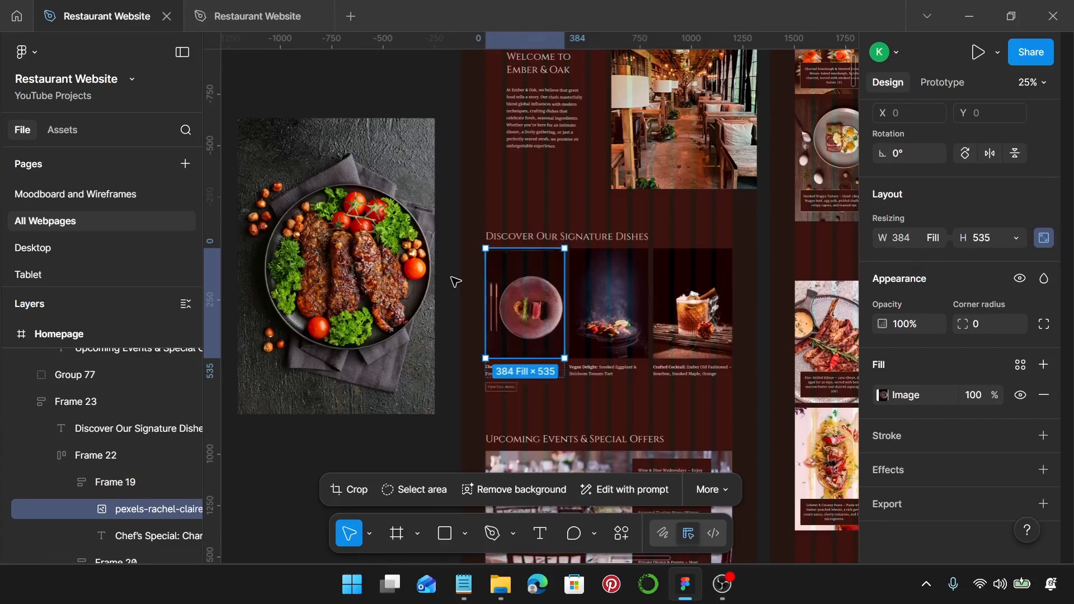
scroll(456, 282, left, 5)
click(567, 278)
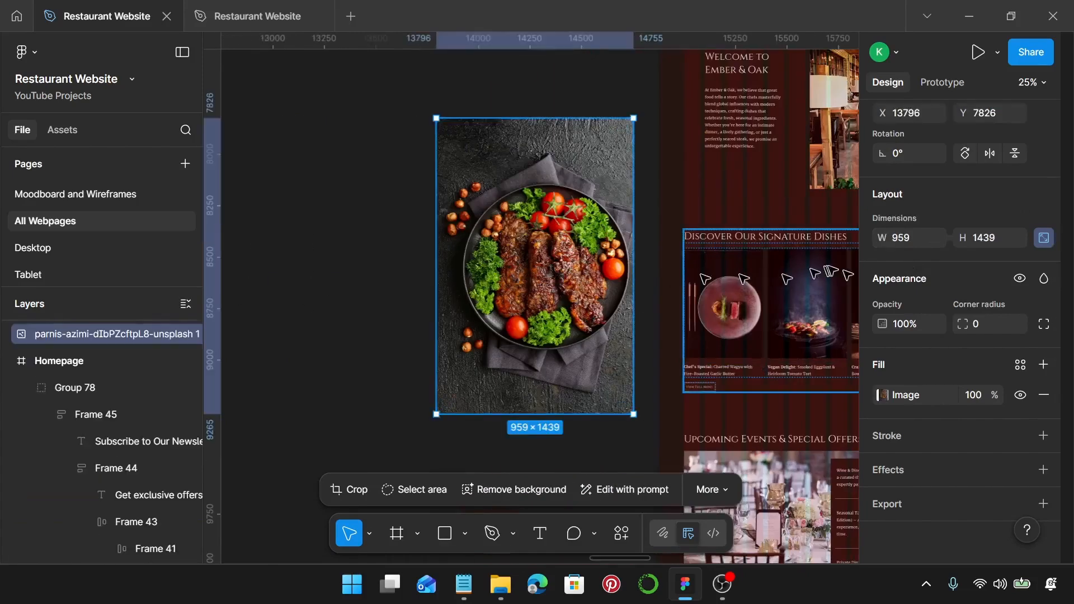
click(903, 236)
text(384)
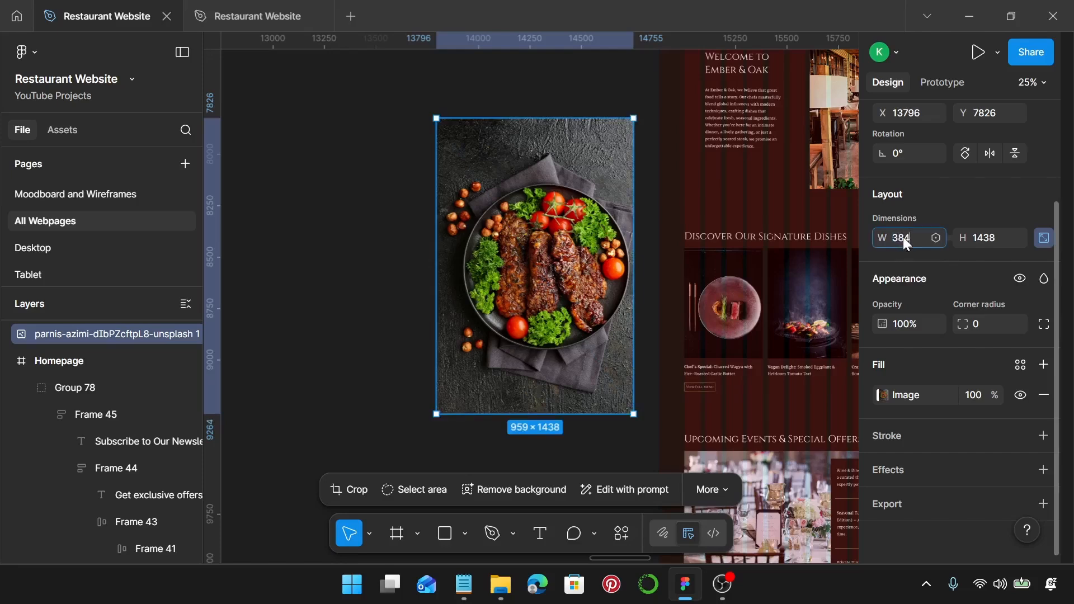
key(Return)
Step: Check the first signature dish image's dimensions and move the grilled-meat photo down beside the signature dishes row
double_click(709, 321)
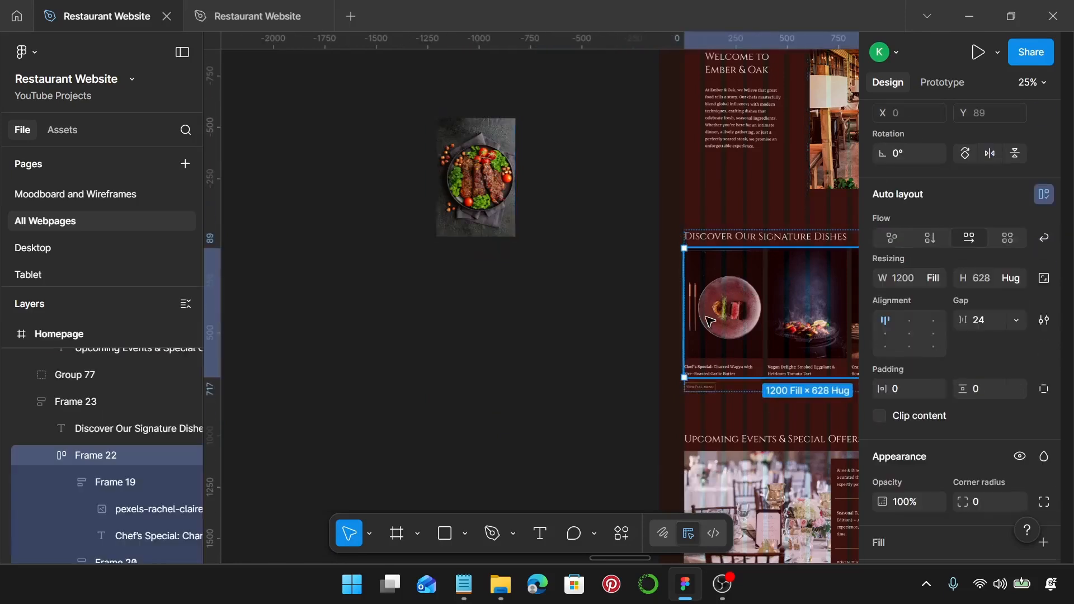
click(710, 321)
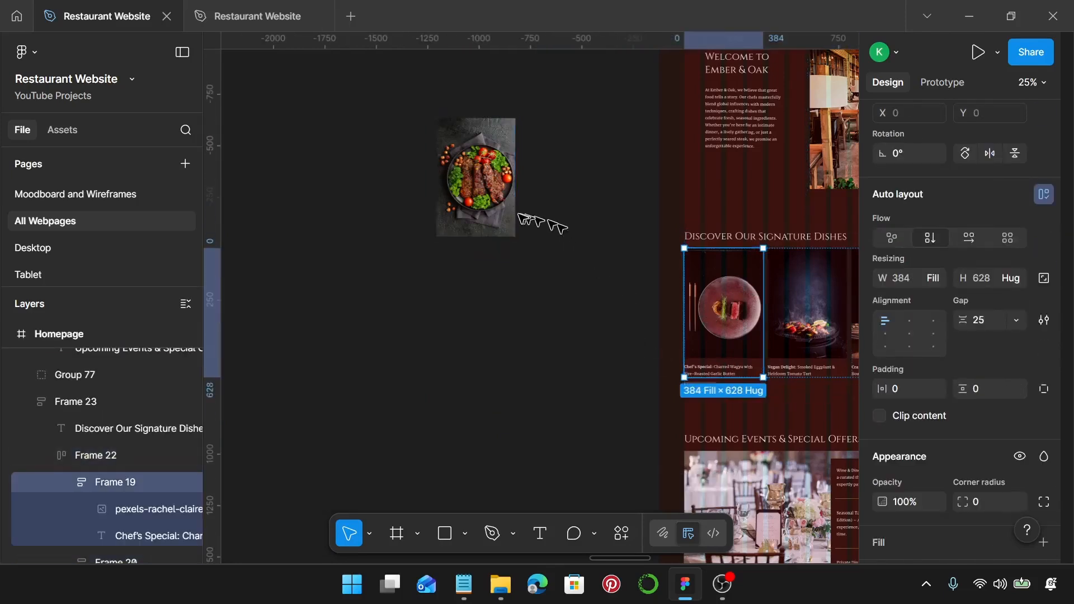
click(701, 291)
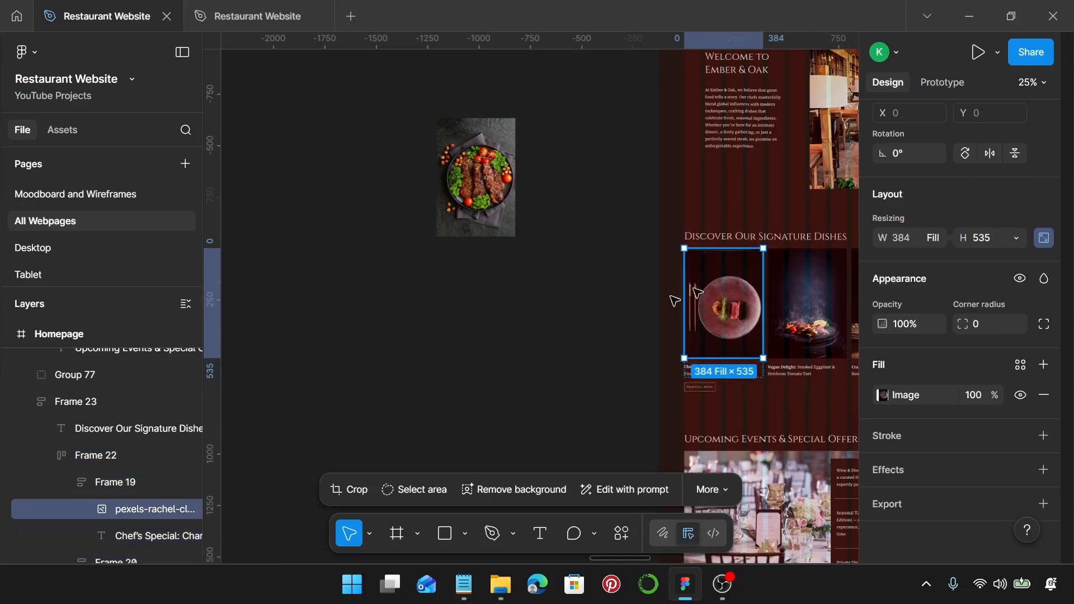
click(481, 222)
drag(478, 183, 533, 313)
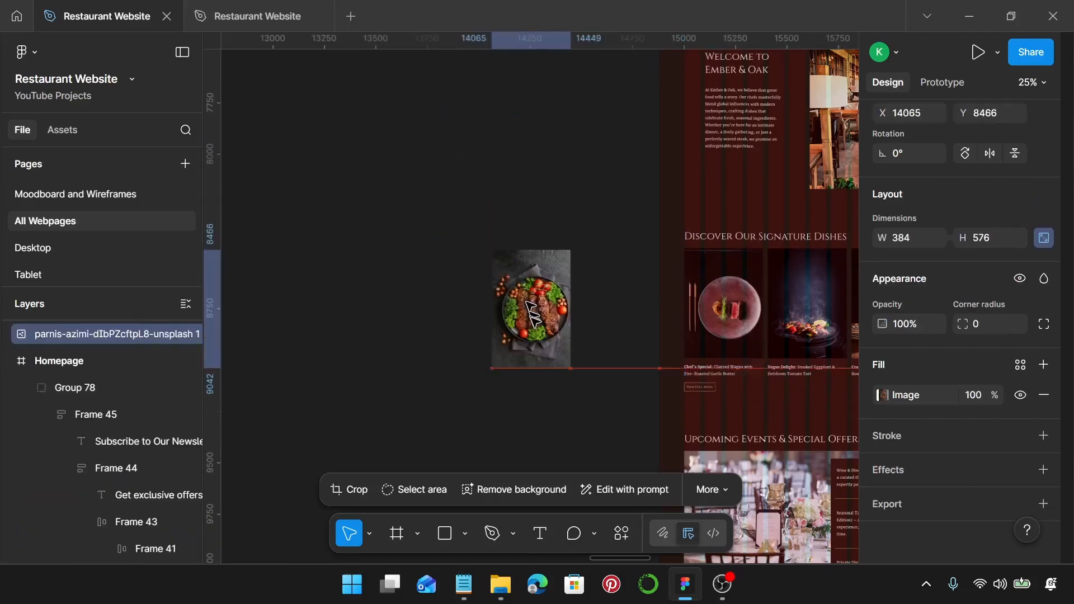
Step: Crop the grilled-meat photo from its lower edge to a height of 535
ctrl+scroll(533, 313, up, 5)
scroll(542, 302, down, 1)
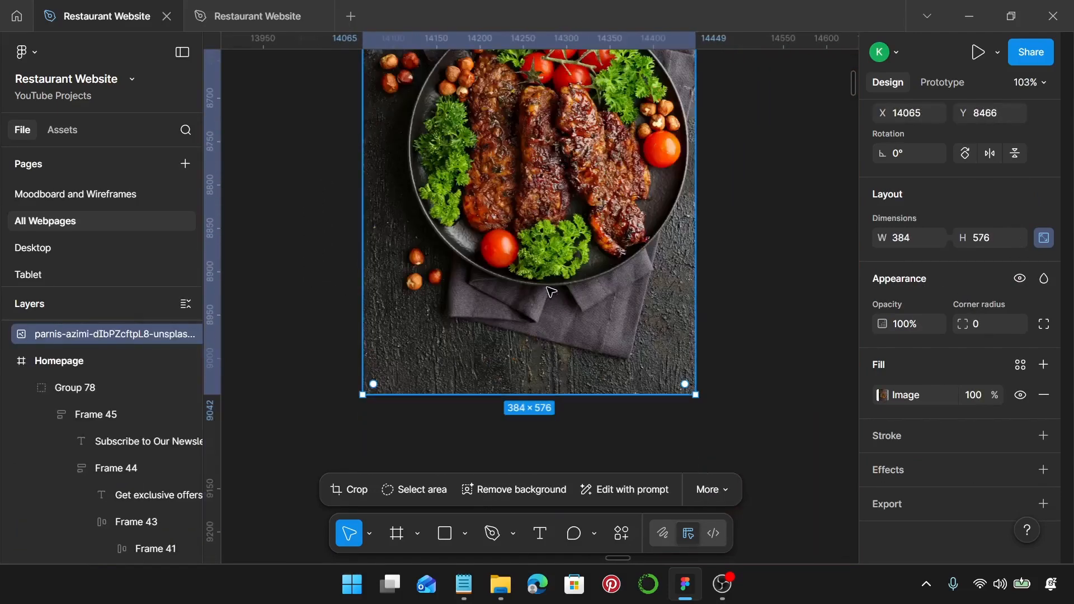
double_click(551, 292)
ctrl+scroll(511, 381, up, 3)
drag(538, 408, 558, 338)
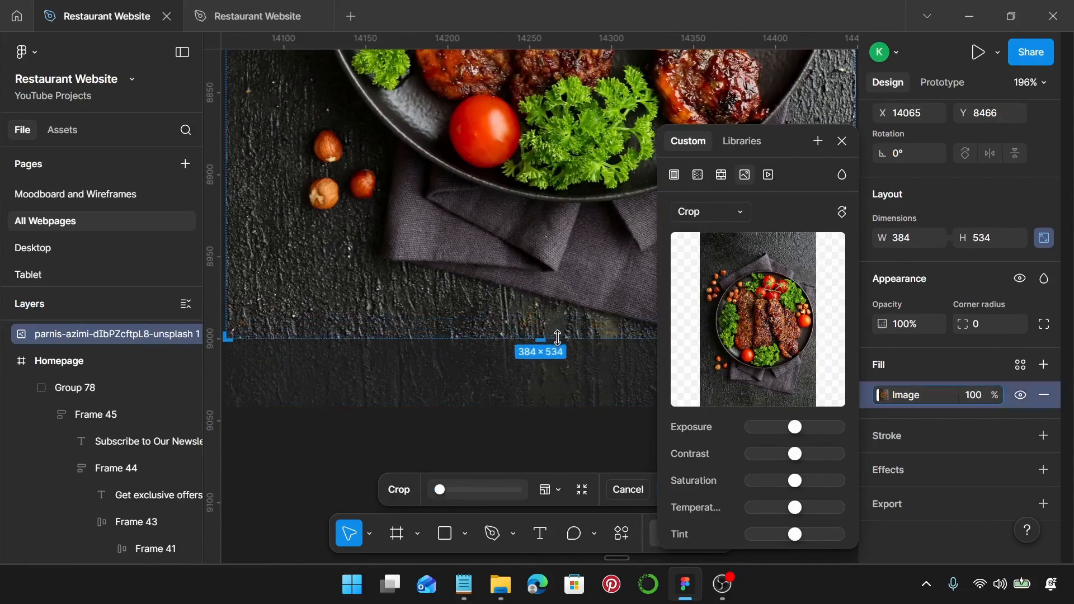
ctrl+scroll(506, 347, up, 7)
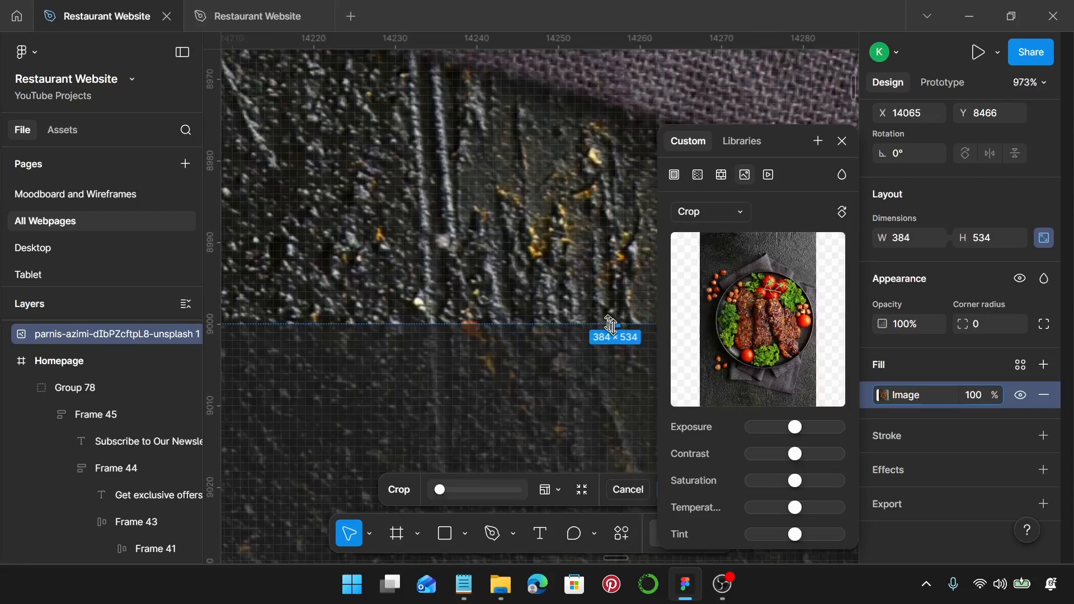
drag(614, 327, 615, 330)
ctrl+scroll(616, 331, down, 7)
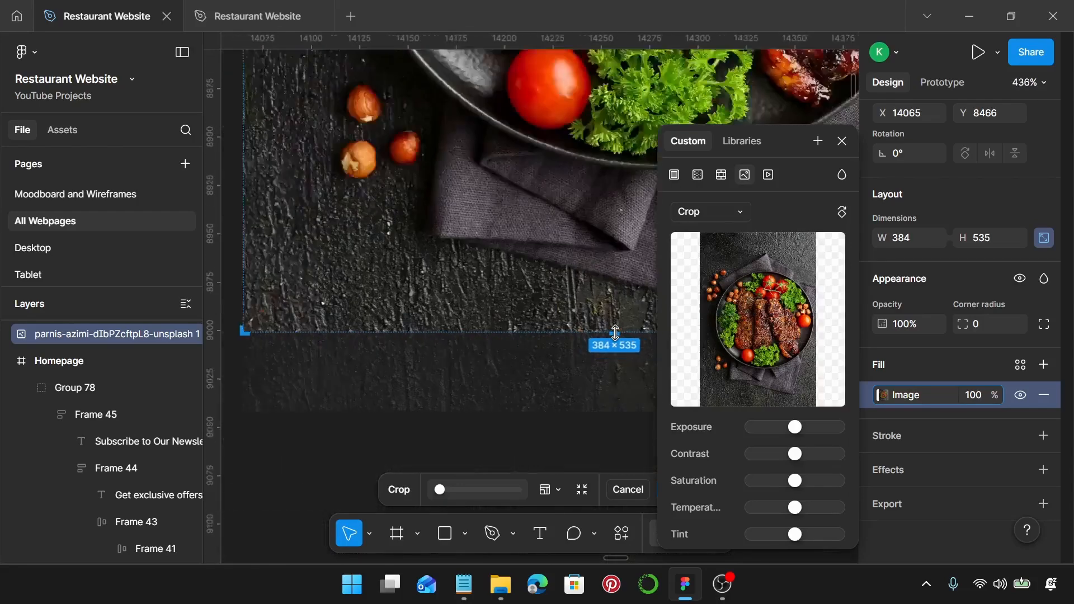
Step: Shift the grilled-meat picture slightly upward inside its crop frame and apply the crop
ctrl+scroll(616, 332, down, 4)
scroll(532, 324, right, 2)
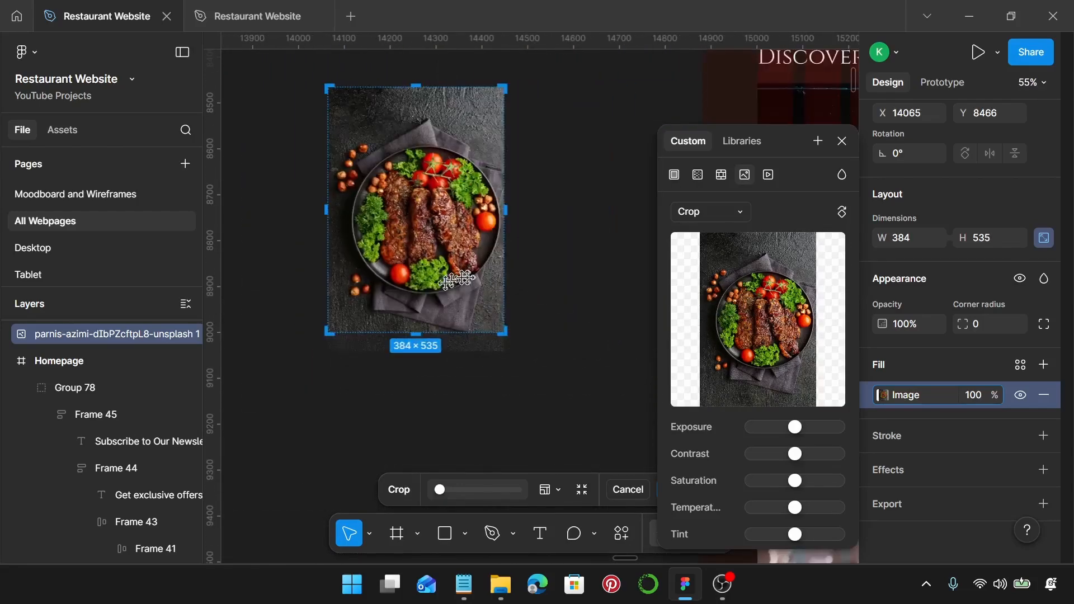
drag(436, 281, 436, 273)
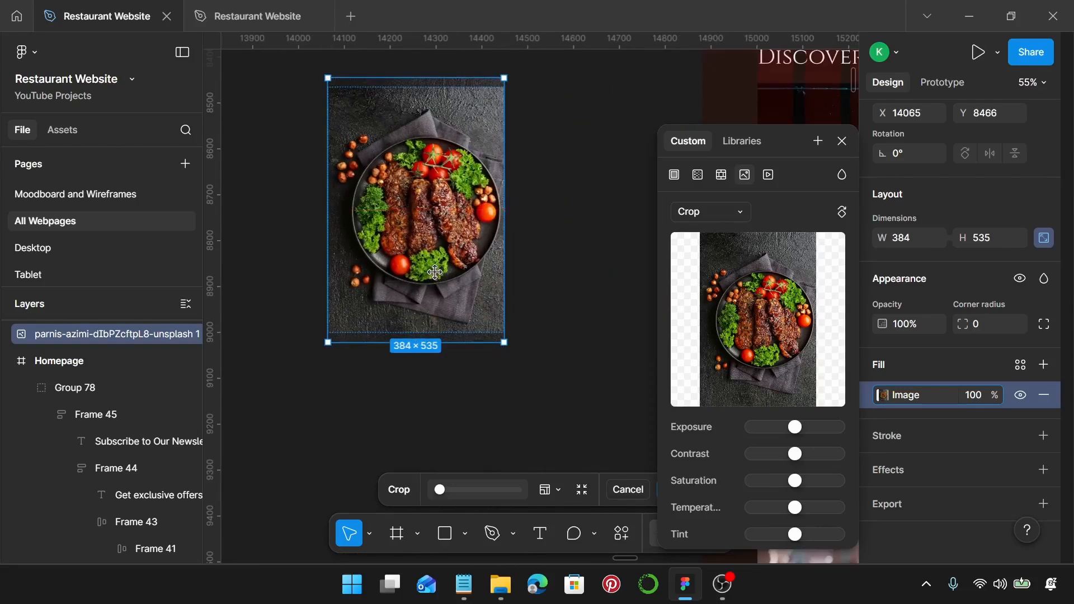
key(Return)
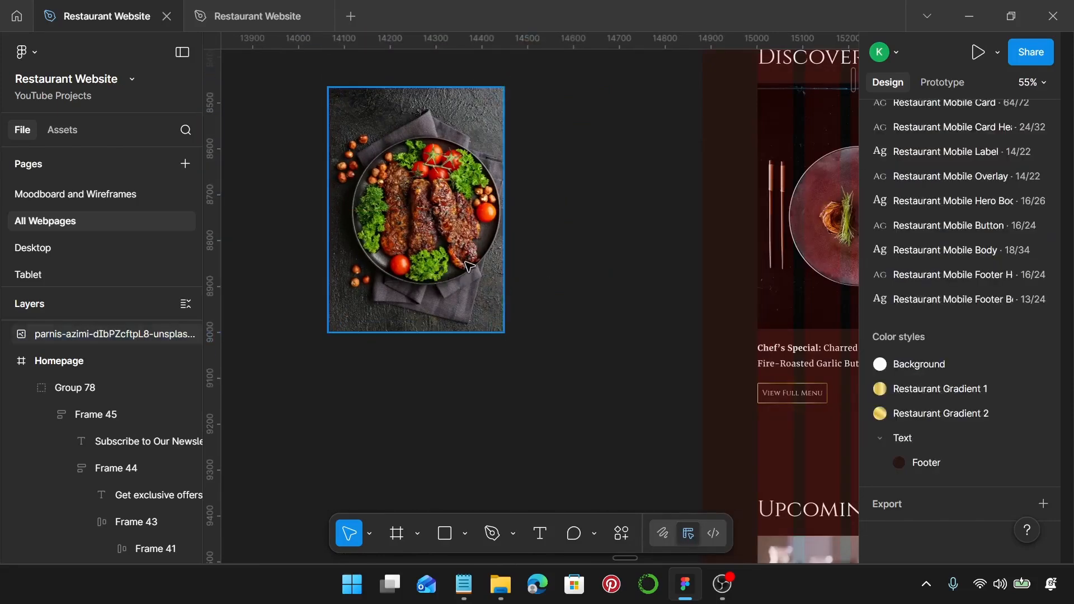
Step: Cut the cropped grilled-meat photo and replace the first signature dish image on the dark Homepage with it
key(Delete)
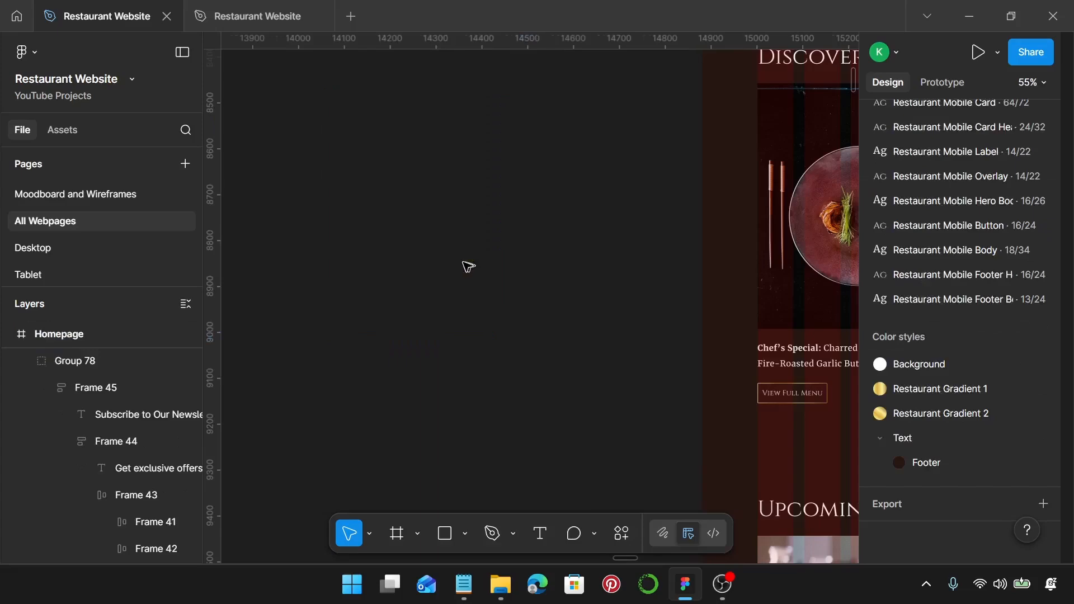
key(ctrl+z)
click(513, 263)
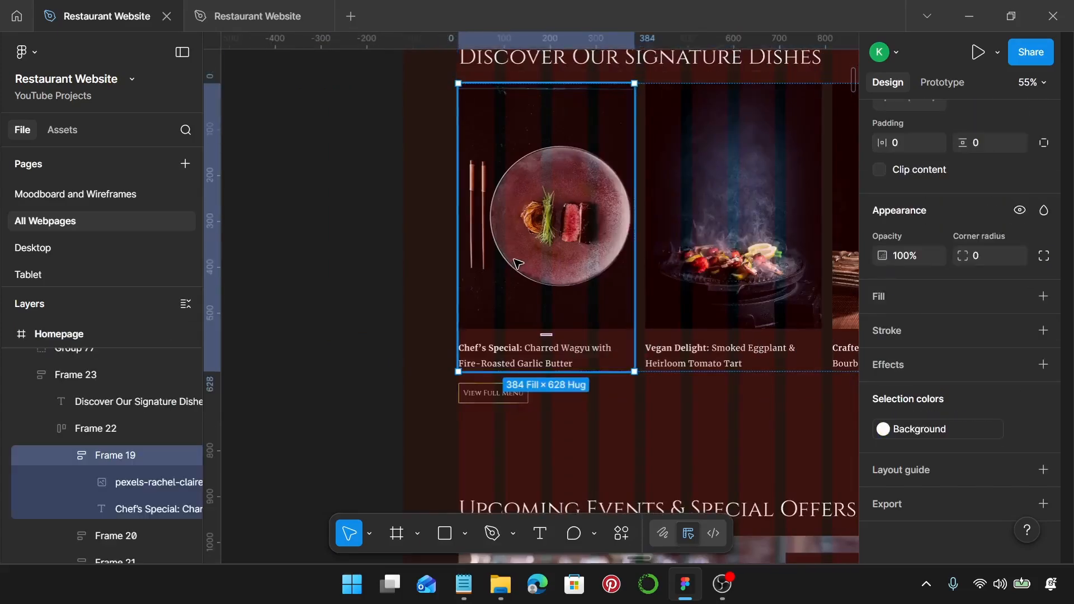
click(514, 263)
key(ctrl+shift+r)
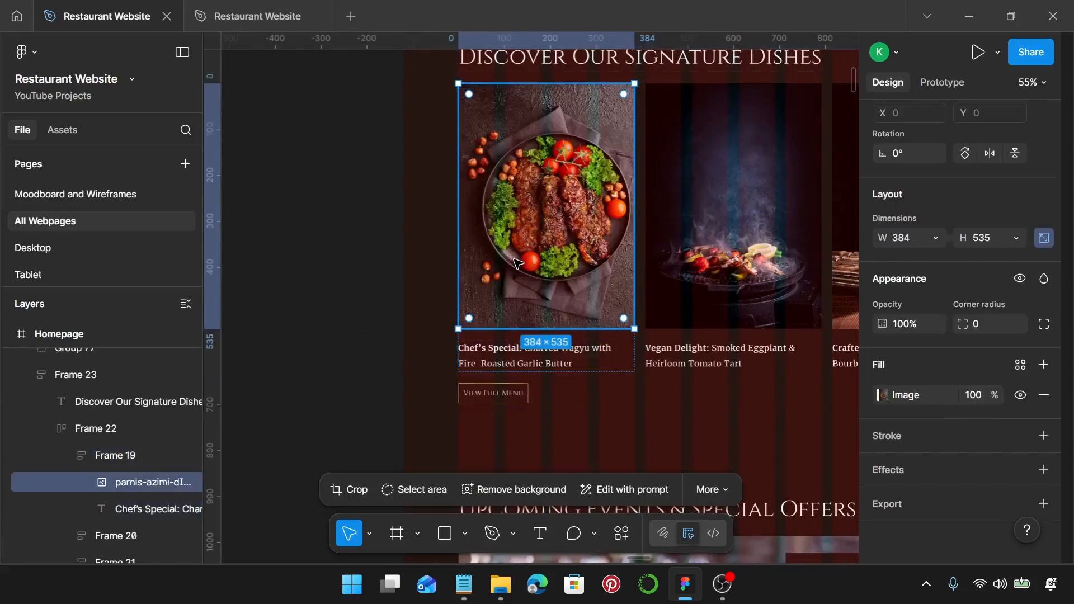
Step: Replace the first dish's caption with "Chef's Special: Tender beef strips in a rich, caramelized glaze with cherry tomatoes." copied from the Notepad notes
click(464, 585)
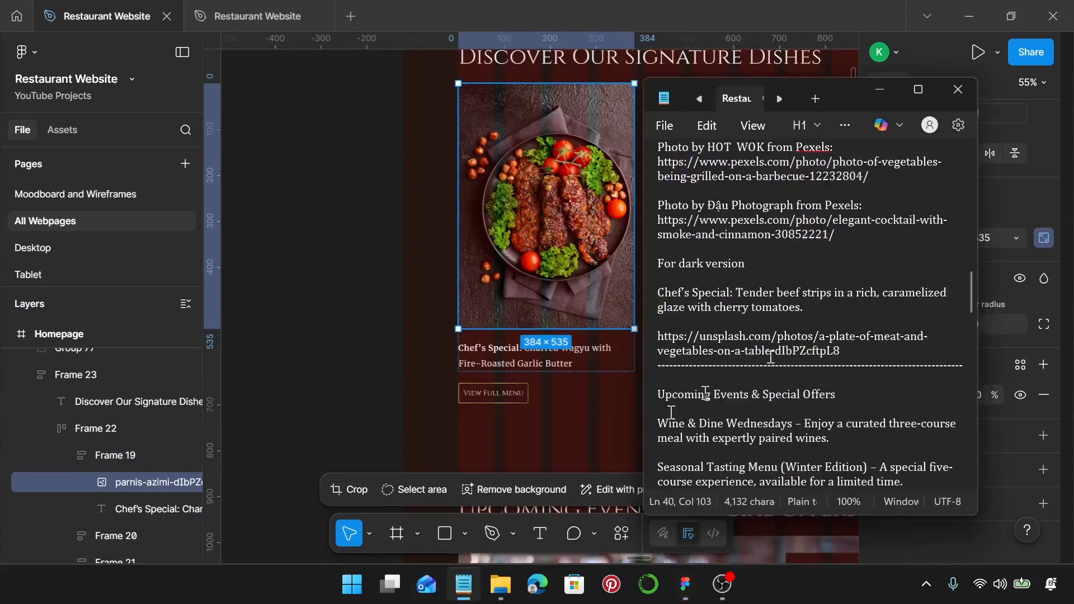
scroll(816, 334, up, 1)
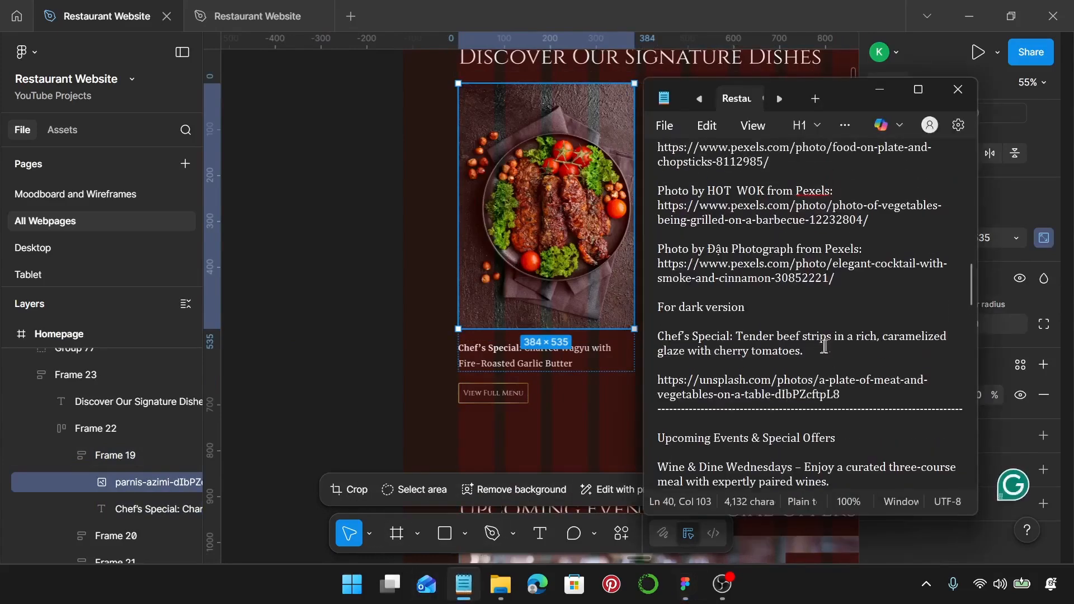
drag(709, 336, 644, 332)
key(ctrl+c)
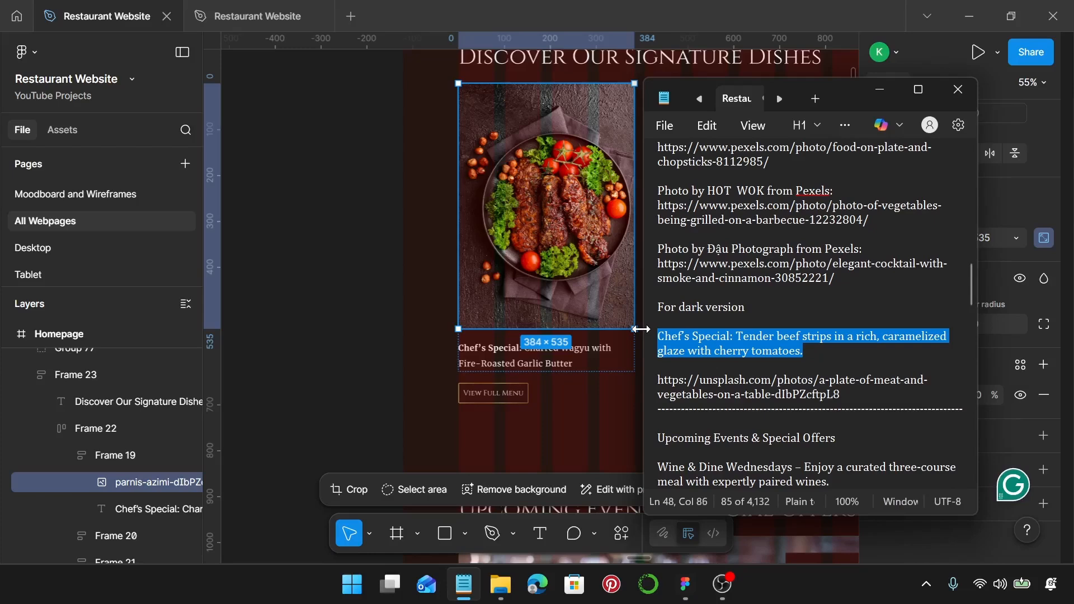
double_click(567, 363)
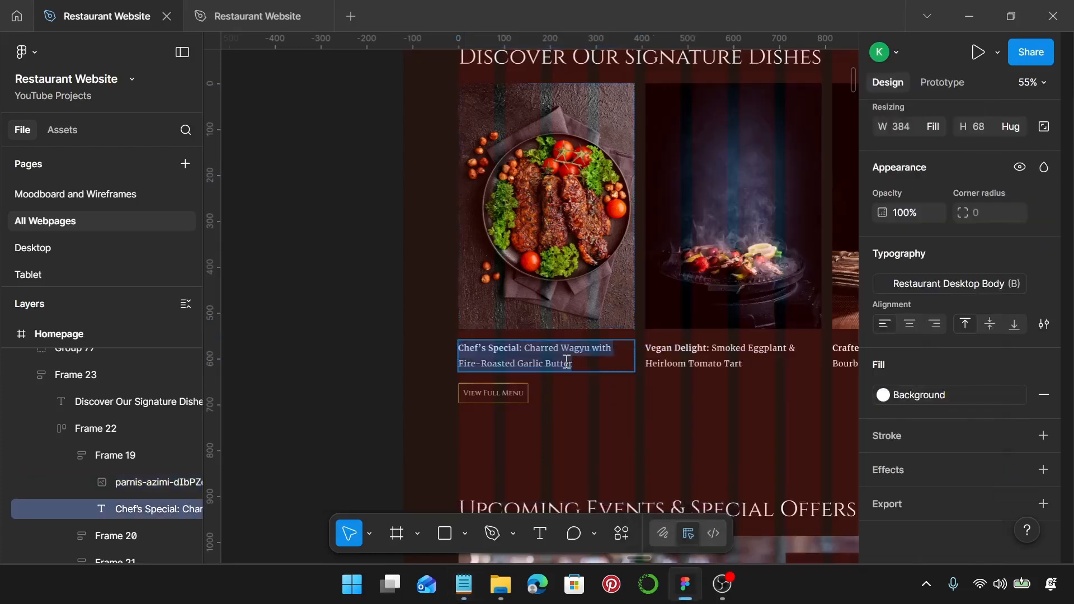
key(ctrl+v)
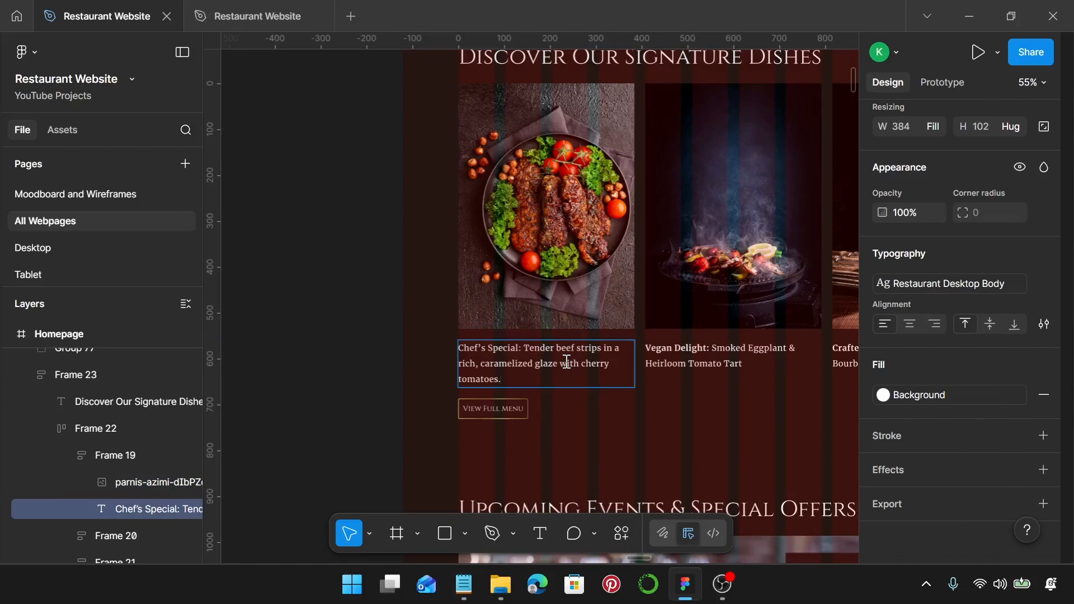
key(Escape)
click(612, 420)
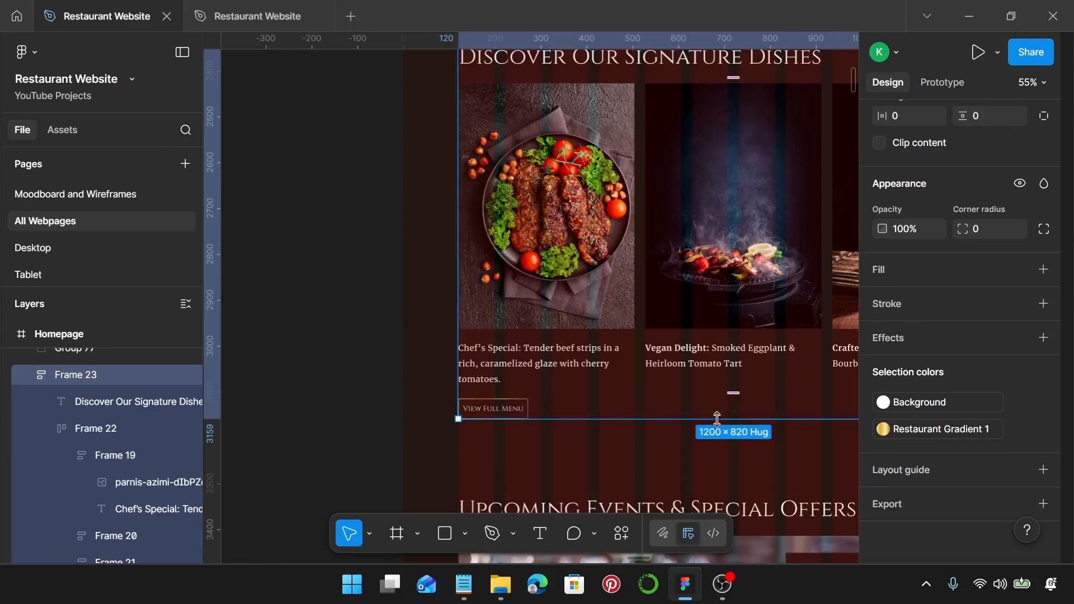
Step: Ungroup the Upcoming Events & Special Offers section and move its "Reserve your table now" row to the section's left edge
scroll(614, 398, down, 1)
scroll(613, 398, down, 5)
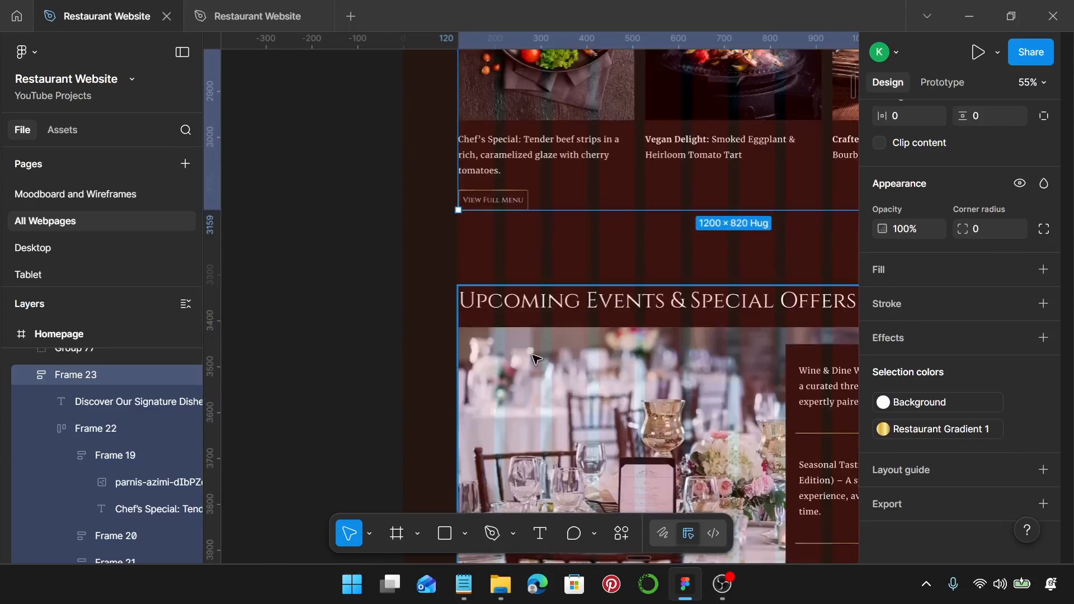
scroll(536, 358, down, 5)
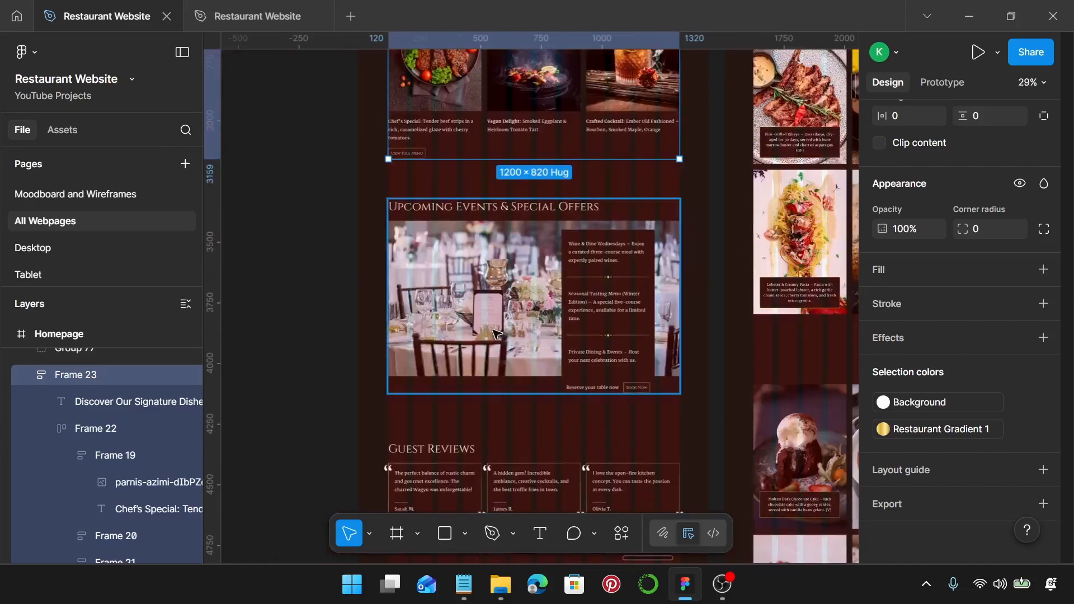
click(506, 332)
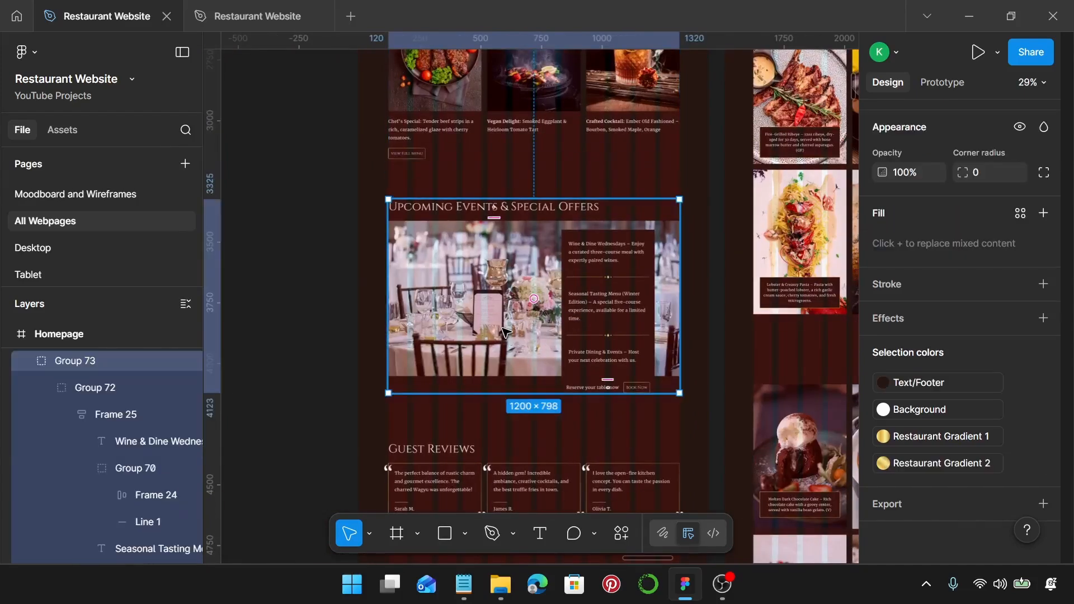
double_click(506, 332)
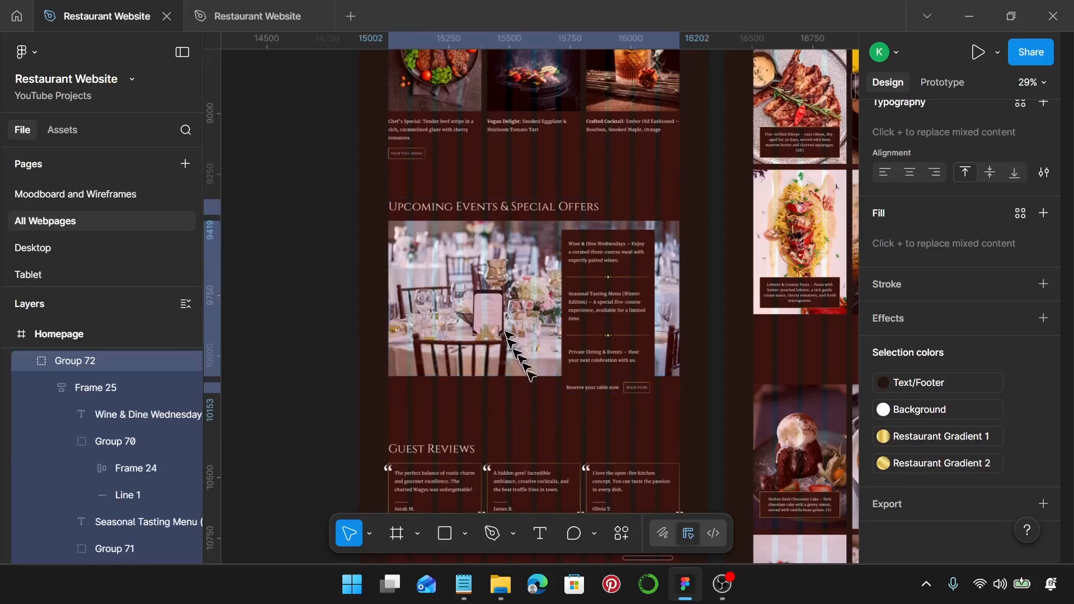
click(595, 388)
drag(595, 388, 415, 392)
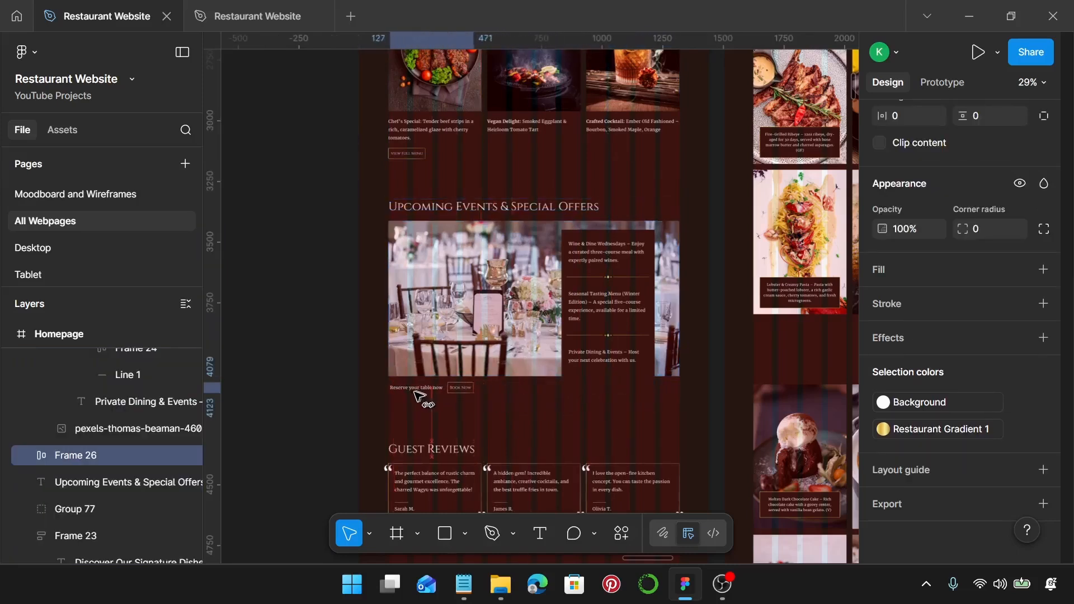
Step: Ungroup the events photo from its text box and delete the banquet table photo
click(430, 372)
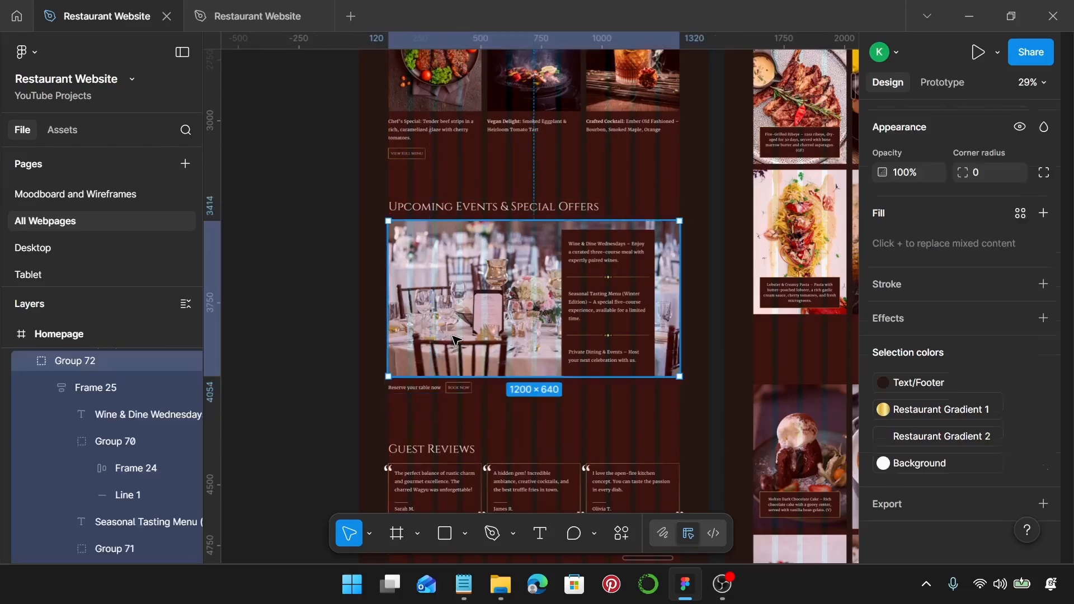
key(Delete)
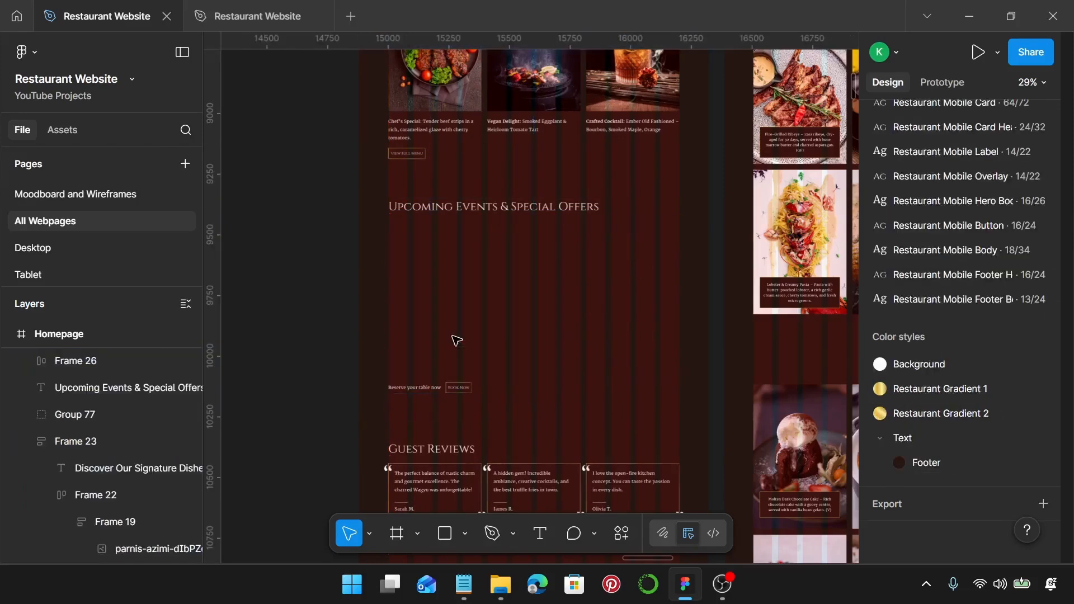
key(ctrl+z)
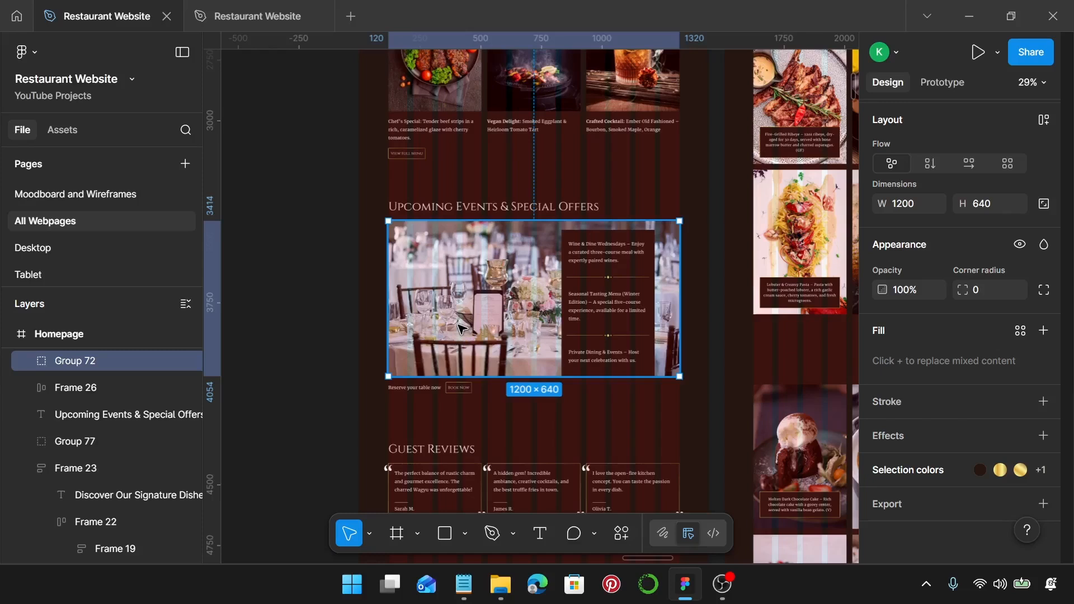
key(ctrl+shift+g)
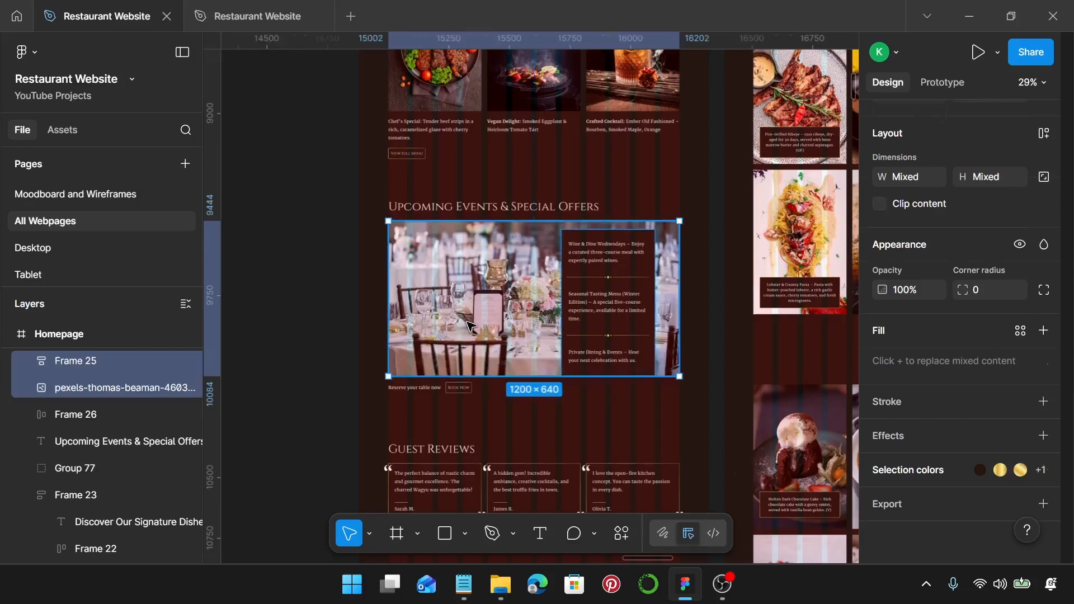
click(473, 325)
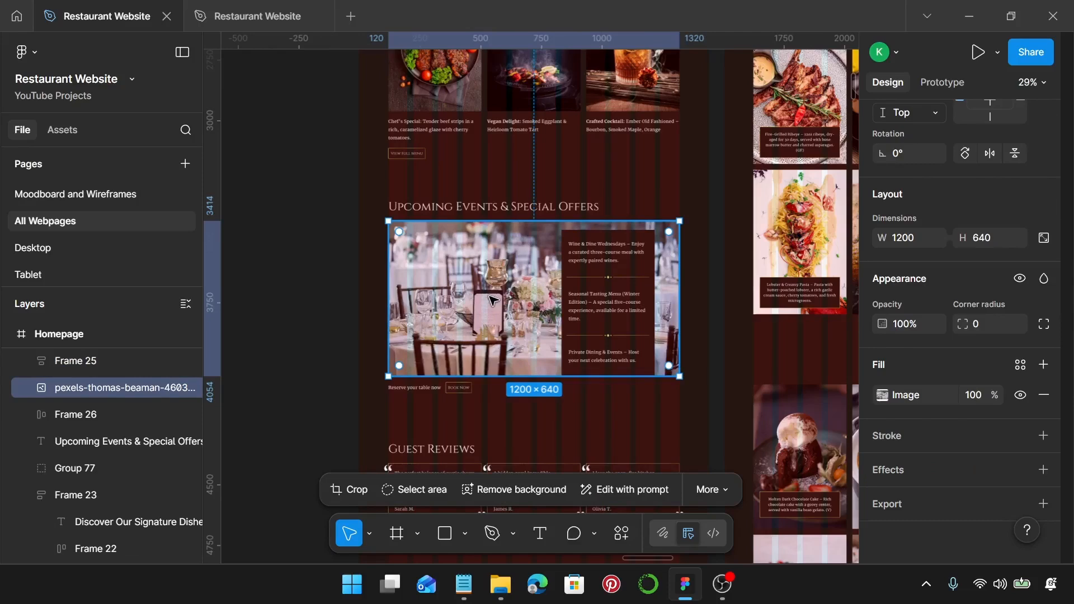
key(Delete)
Step: Ungroup the dark events text box and delete the two gold divider lines between the event descriptions
click(615, 309)
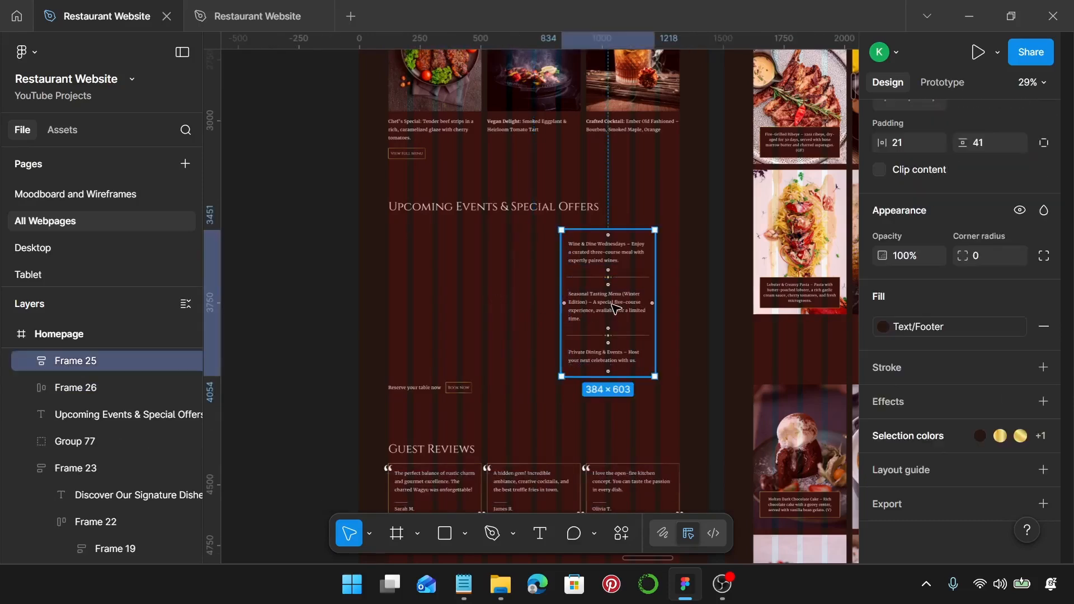
key(ctrl+shift+g)
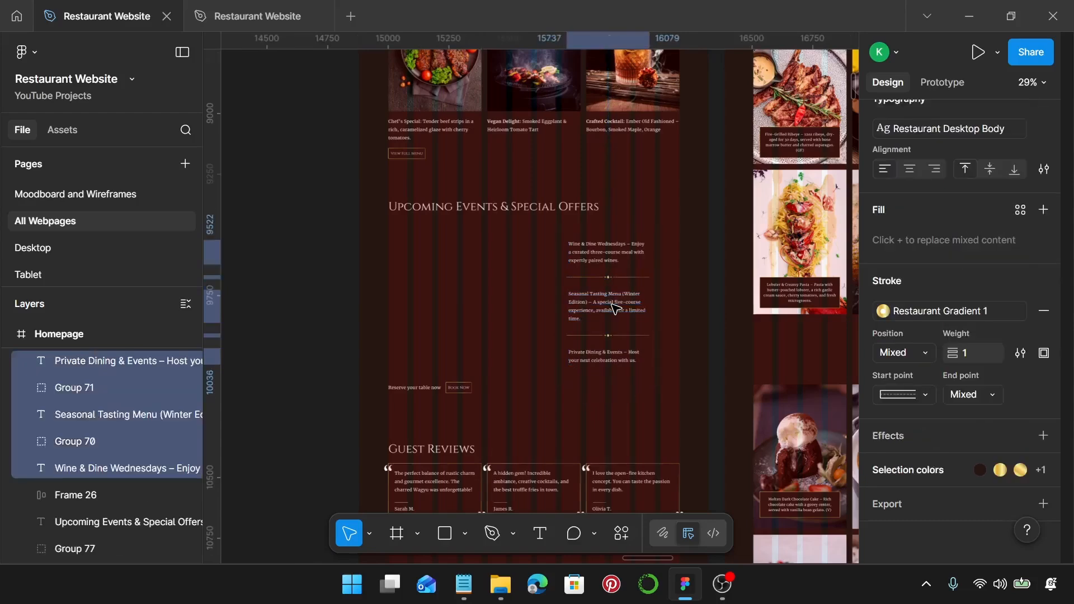
scroll(616, 291, up, 2)
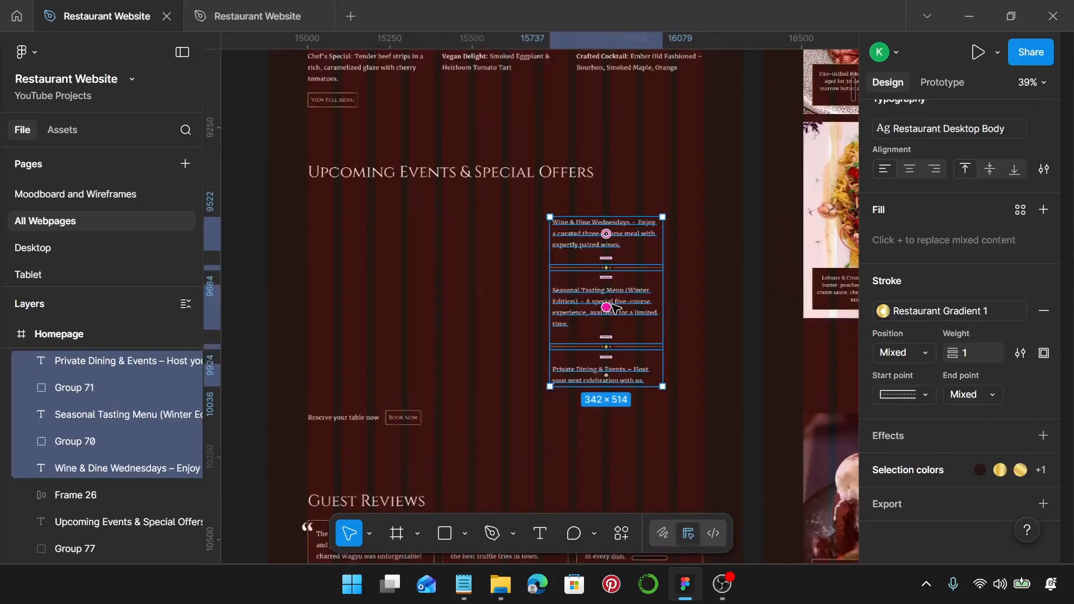
scroll(618, 283, up, 2)
click(623, 270)
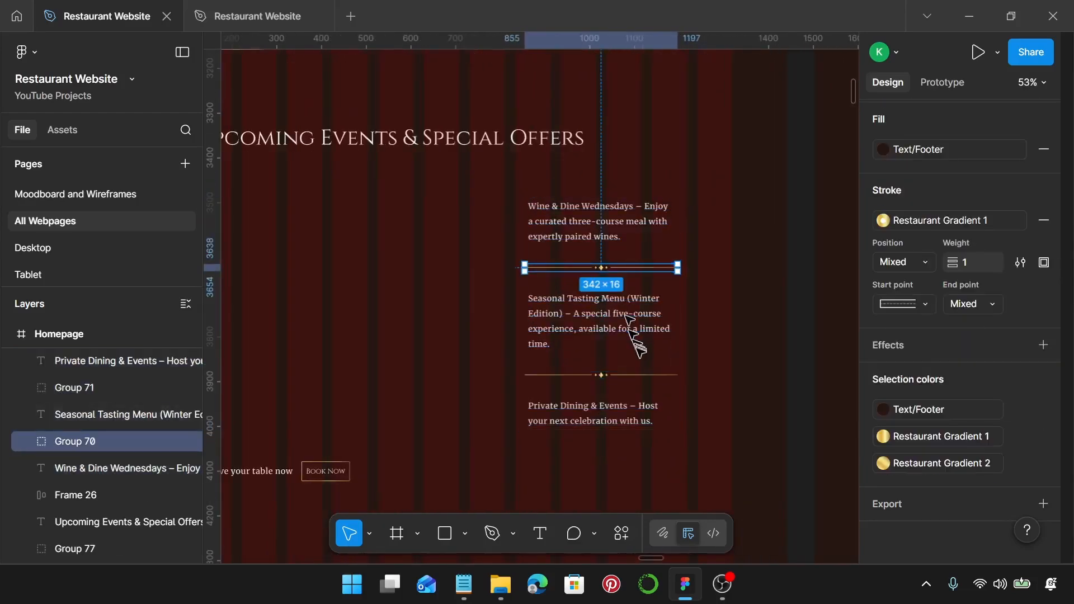
shift+click(632, 375)
key(Delete)
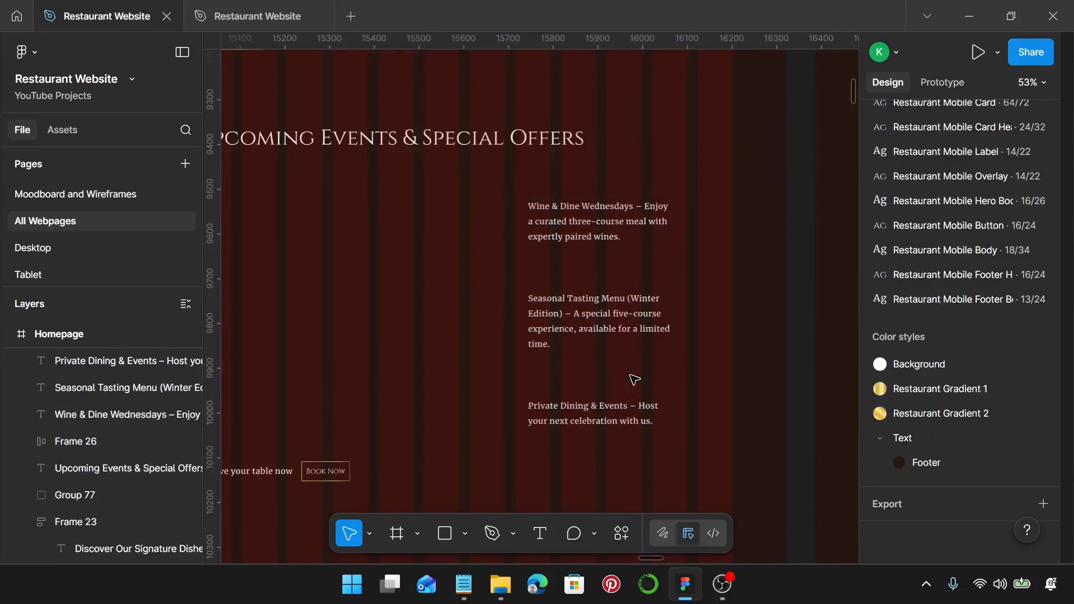
Step: Arrange the three event descriptions side by side in a row above the "Reserve your table now" line, starting with Wine & Dine Wednesdays
click(663, 232)
click(618, 313)
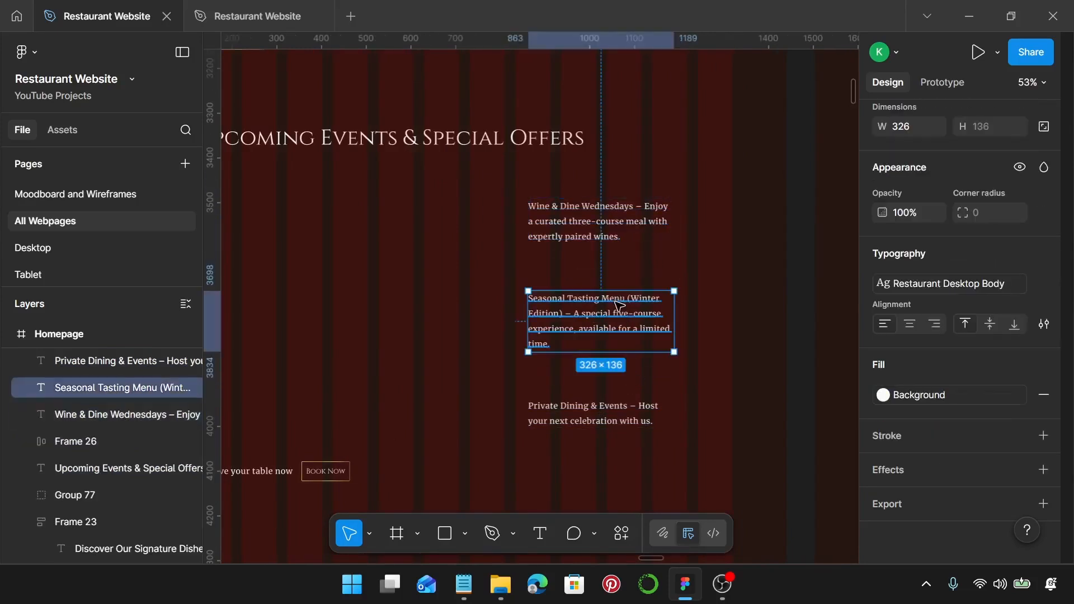
click(616, 411)
scroll(610, 240, left, 2)
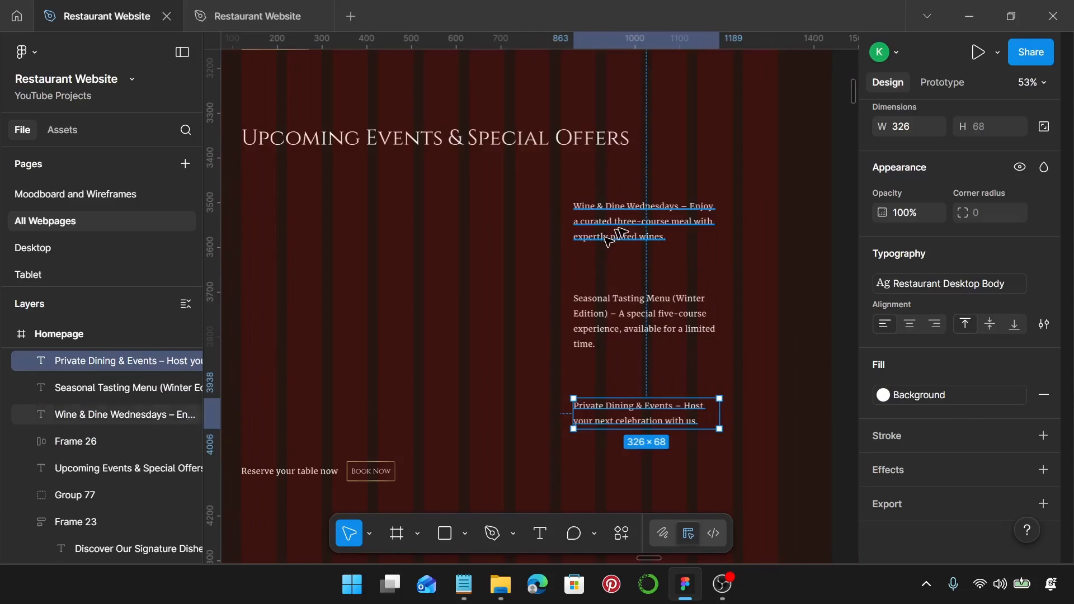
click(620, 237)
scroll(672, 230, left, 4)
drag(713, 220, 386, 399)
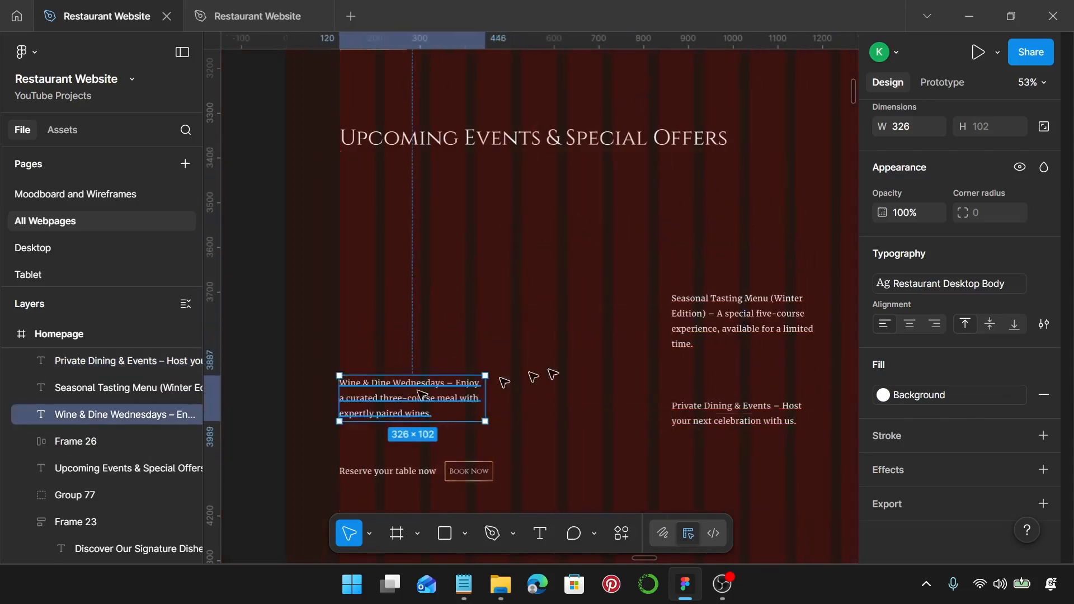
drag(738, 314, 581, 383)
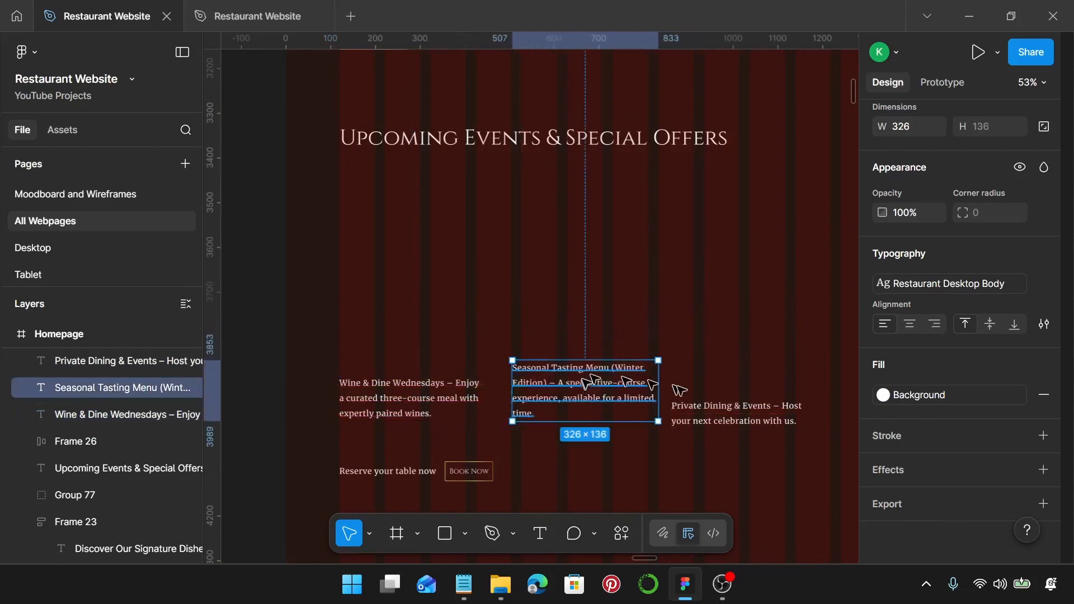
drag(701, 404, 728, 364)
scroll(724, 360, right, 3)
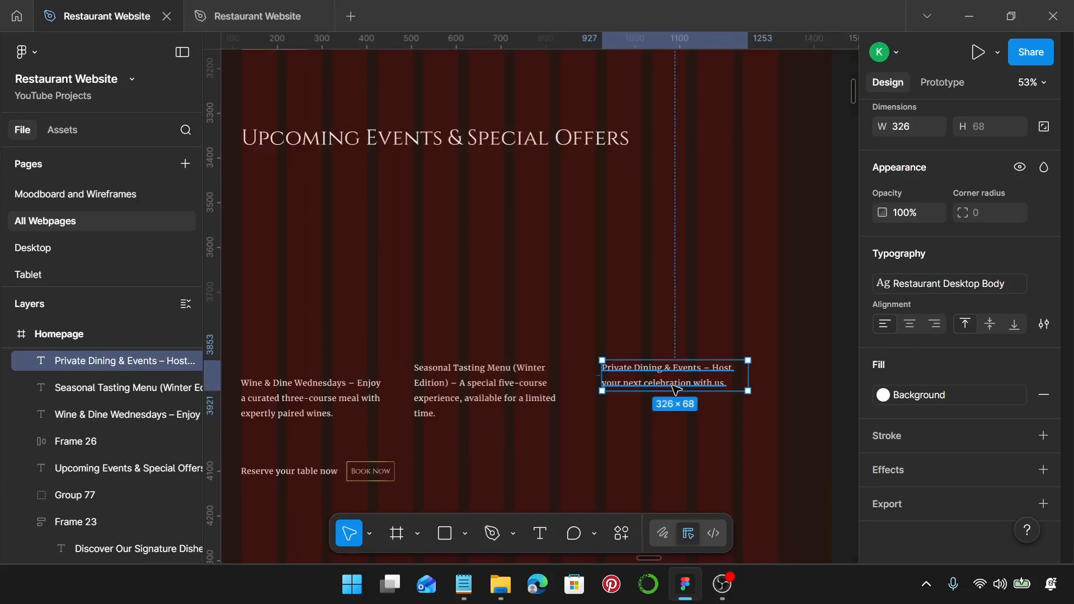
drag(676, 389, 683, 392)
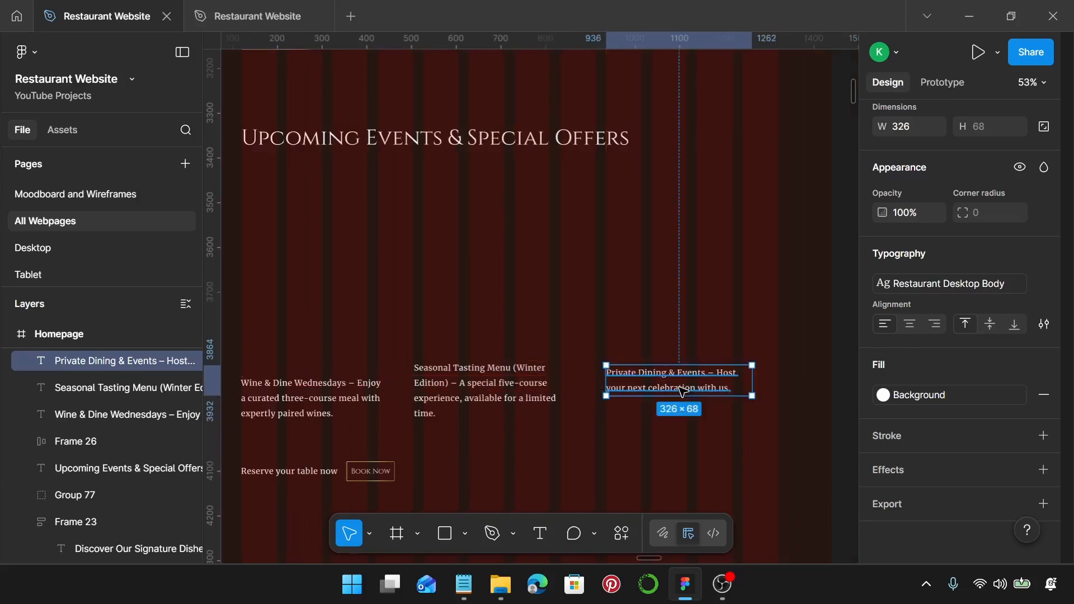
scroll(682, 392, left, 3)
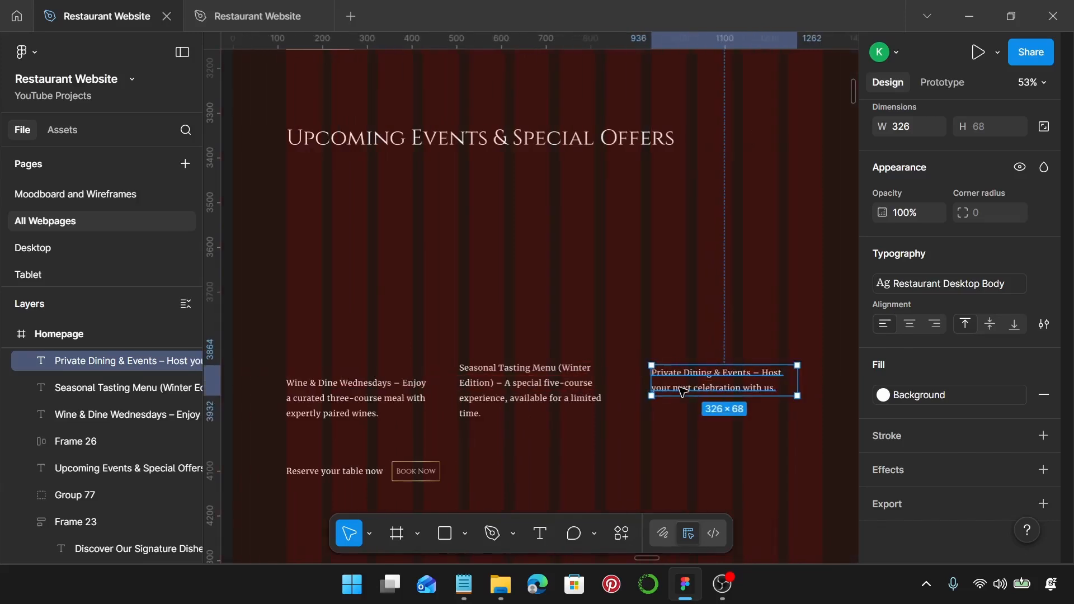
Step: Open the Iconify plugin, search for "wine" and place the la:wine-glass icon above the Wine & Dine Wednesdays text
right_click(675, 331)
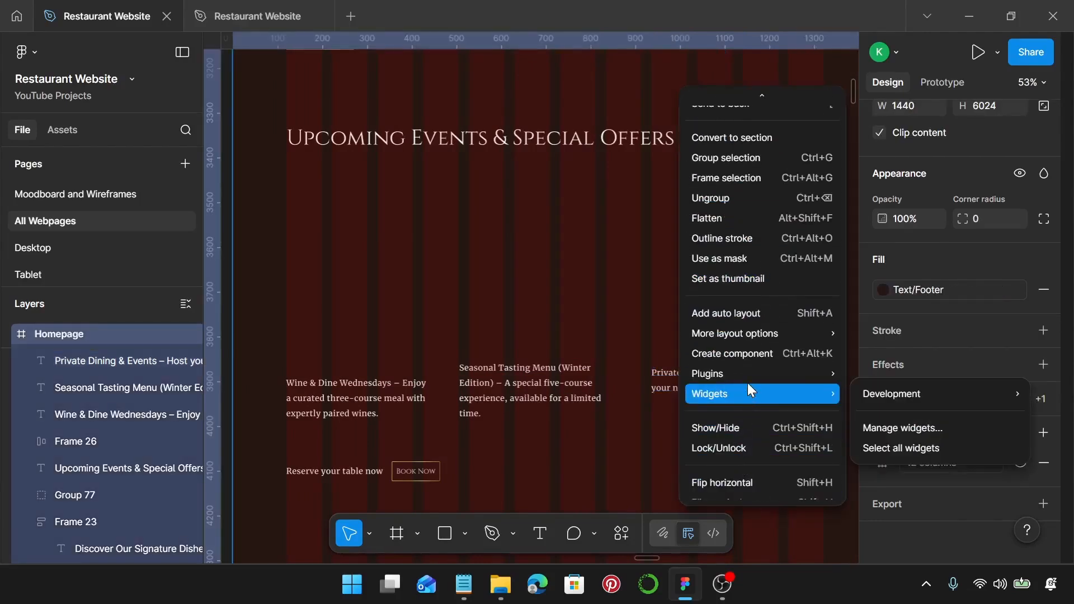
mouse_move(753, 374)
click(915, 135)
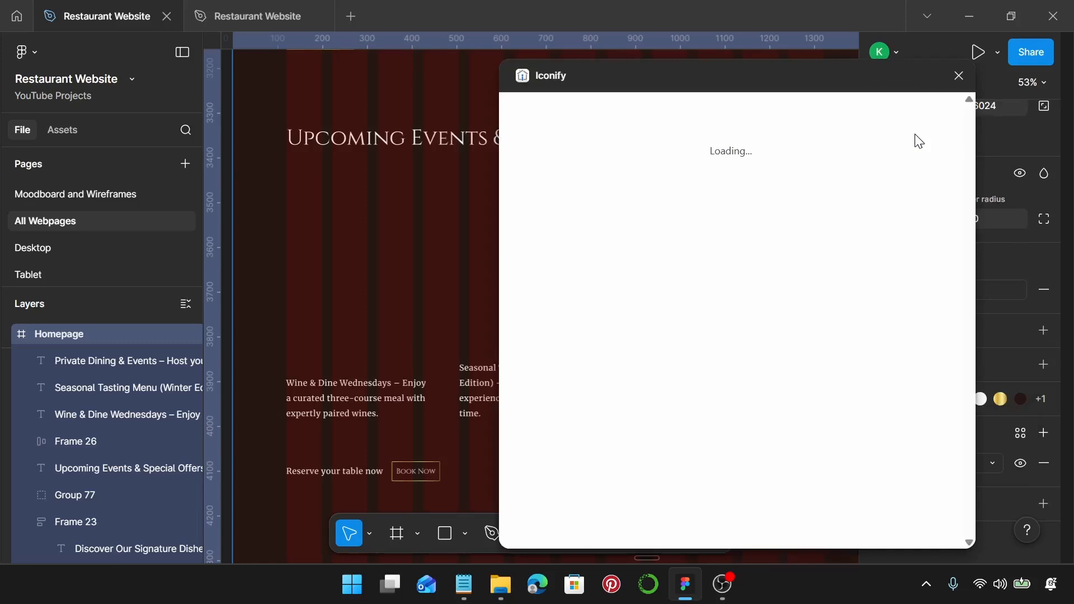
click(590, 136)
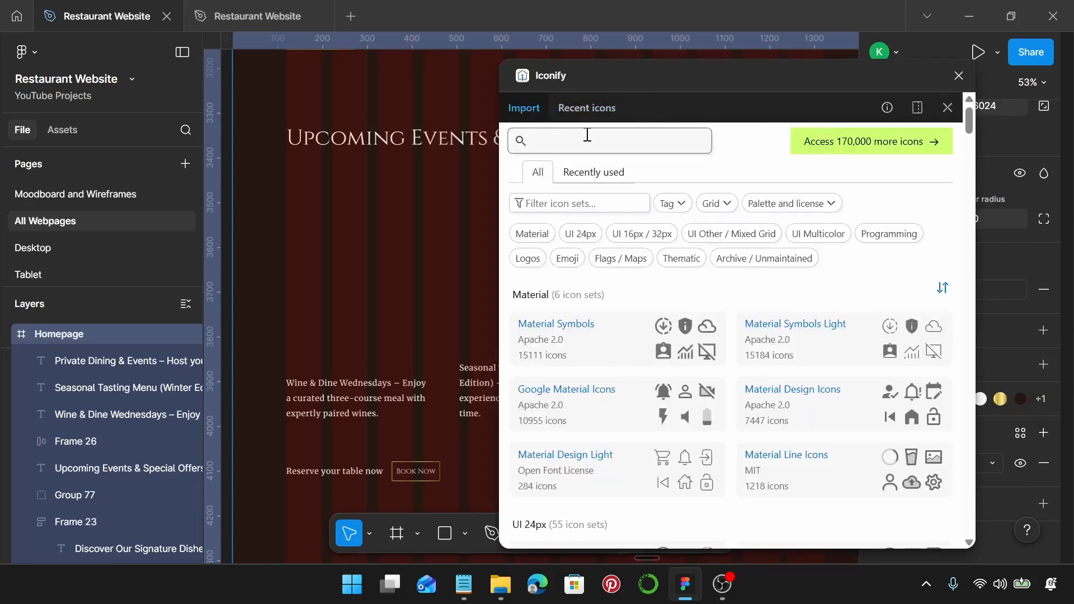
text(w)
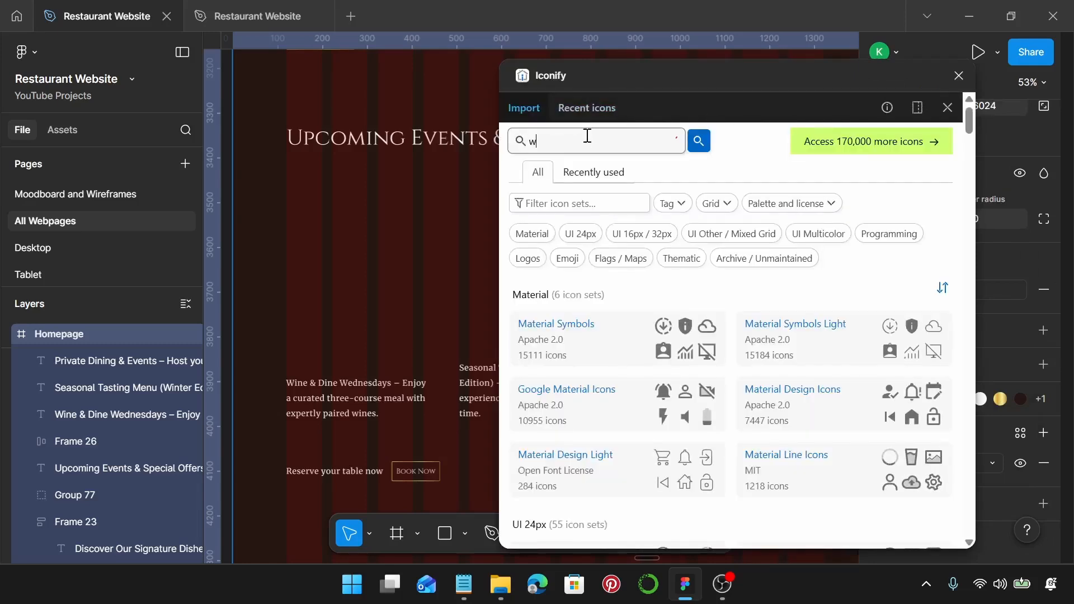
text(ine)
key(Return)
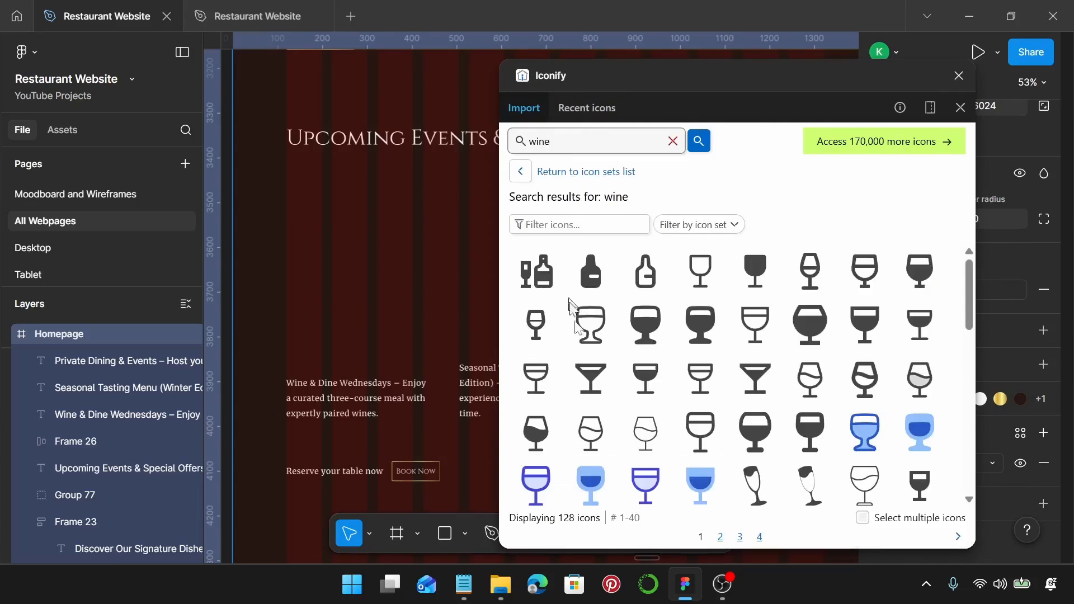
scroll(806, 383, down, 5)
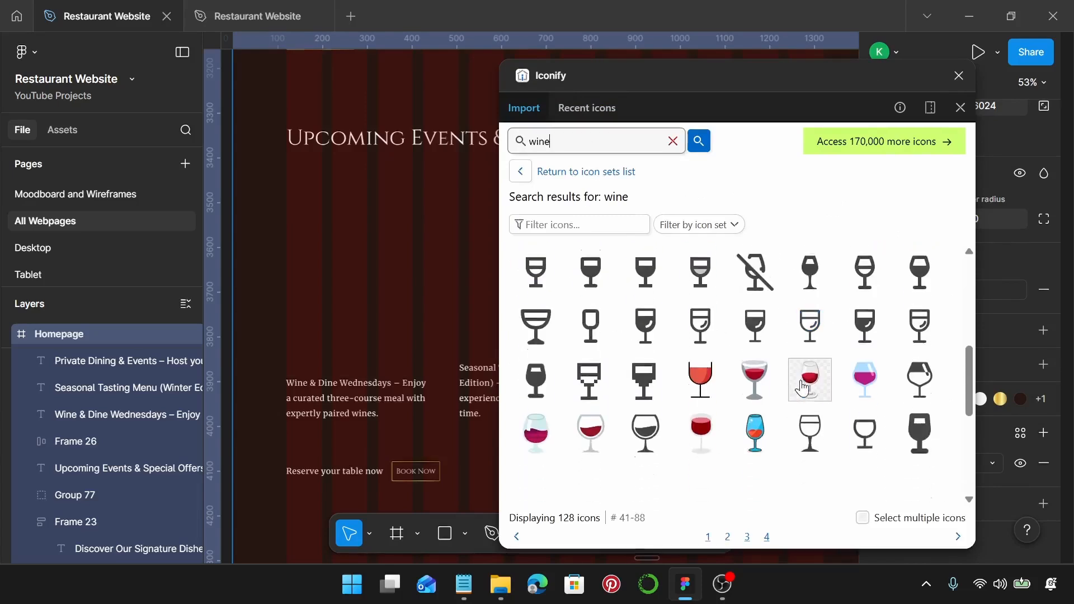
scroll(803, 387, down, 2)
click(865, 334)
drag(865, 334, 340, 248)
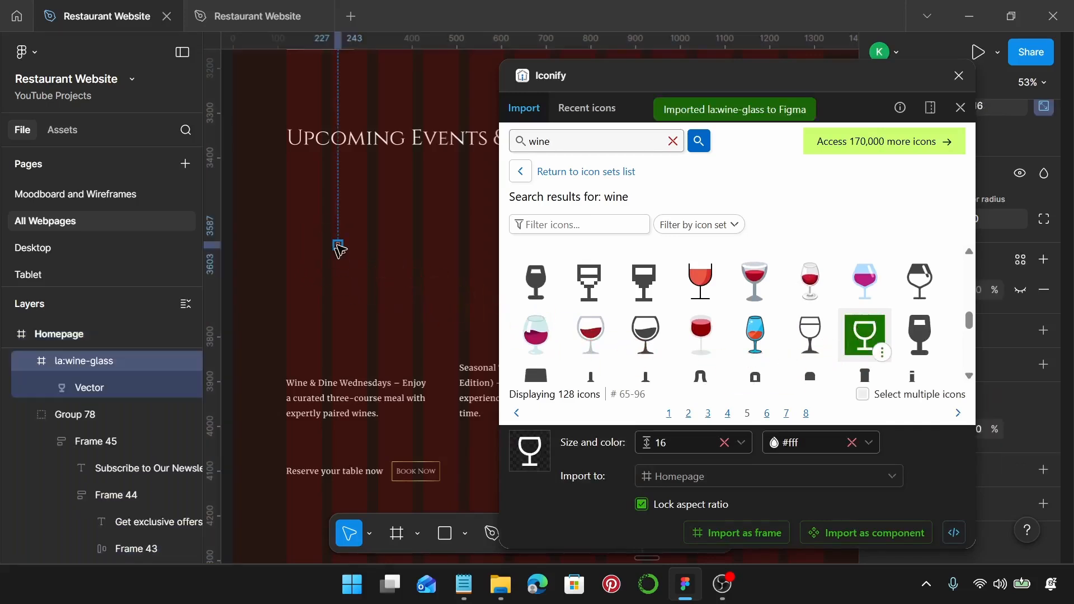
Step: Search Iconify for "menu" and place the ic:baseline-menu-book icon beside the wine glass icon
click(673, 141)
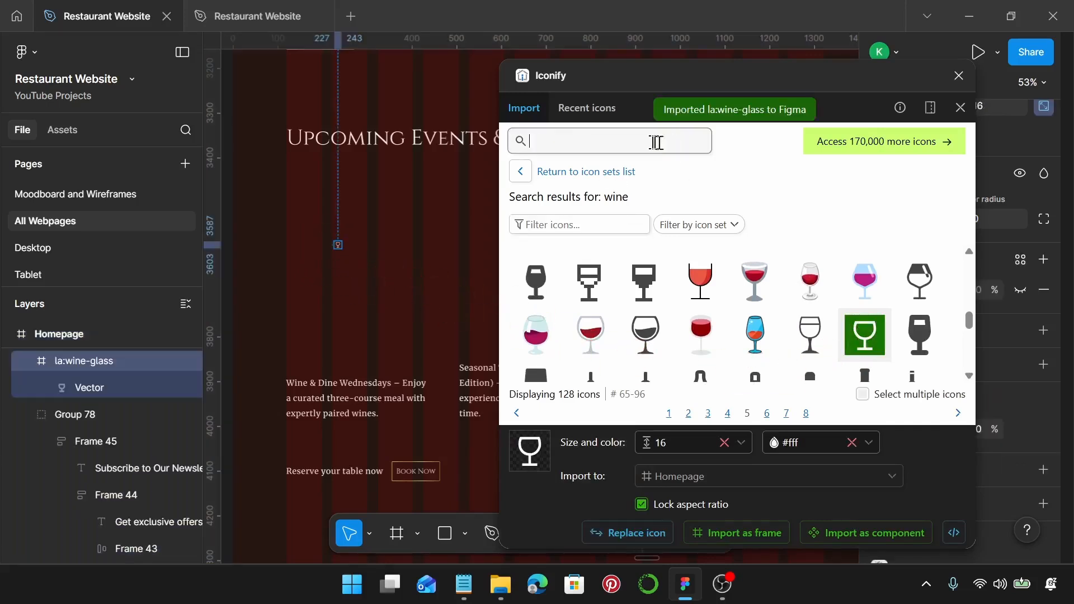
text(menu)
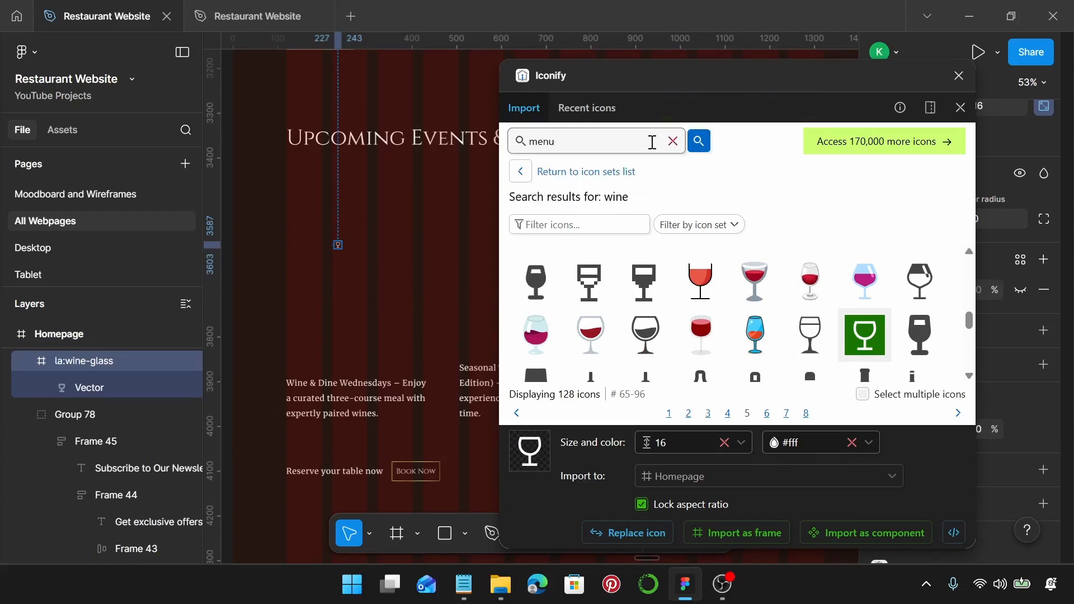
key(Return)
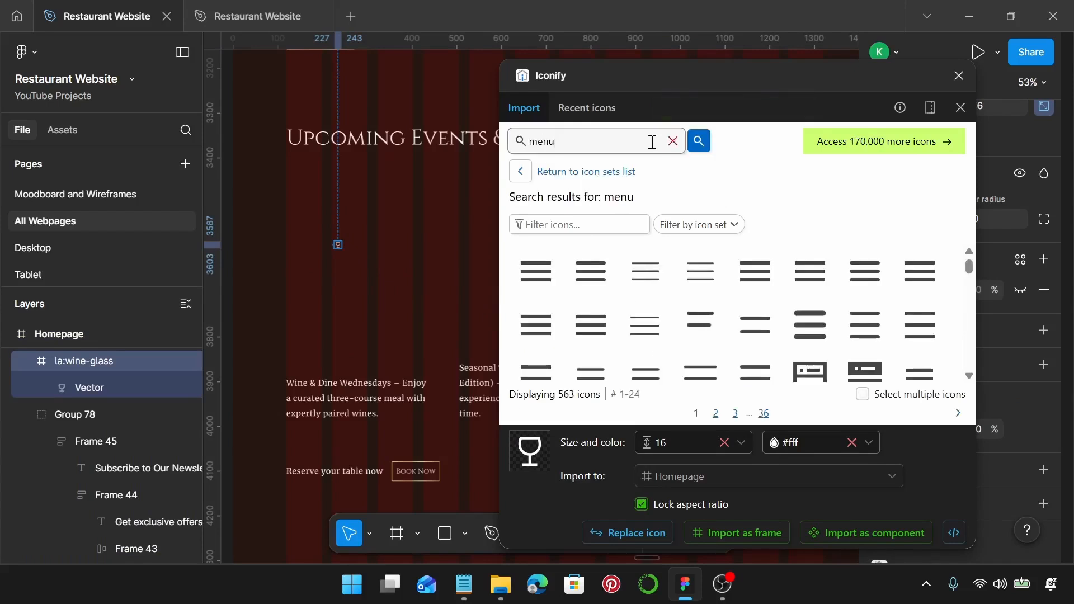
scroll(817, 333, down, 5)
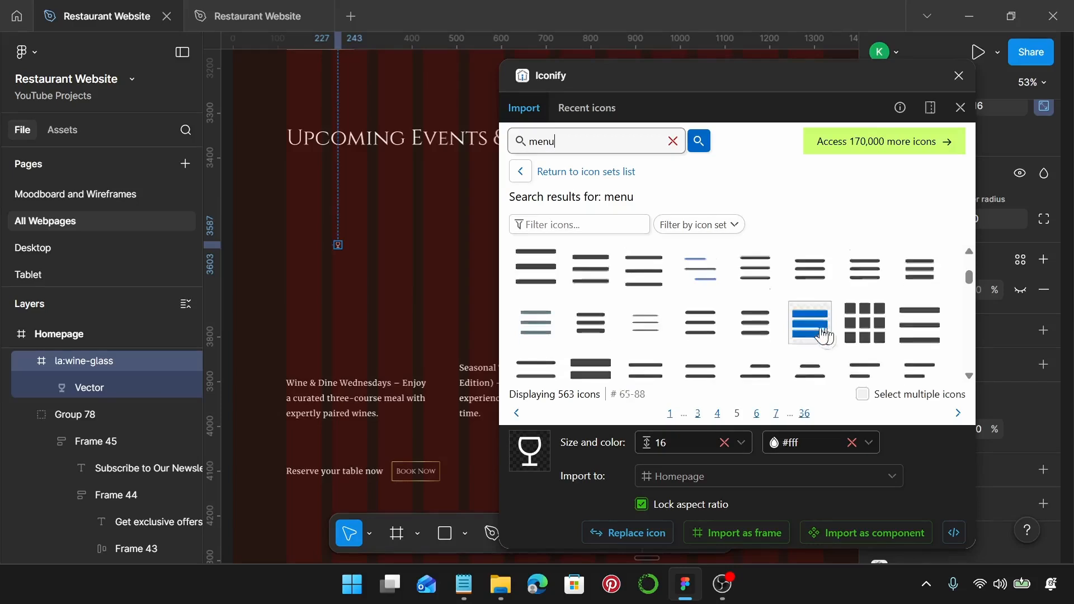
scroll(822, 335, down, 6)
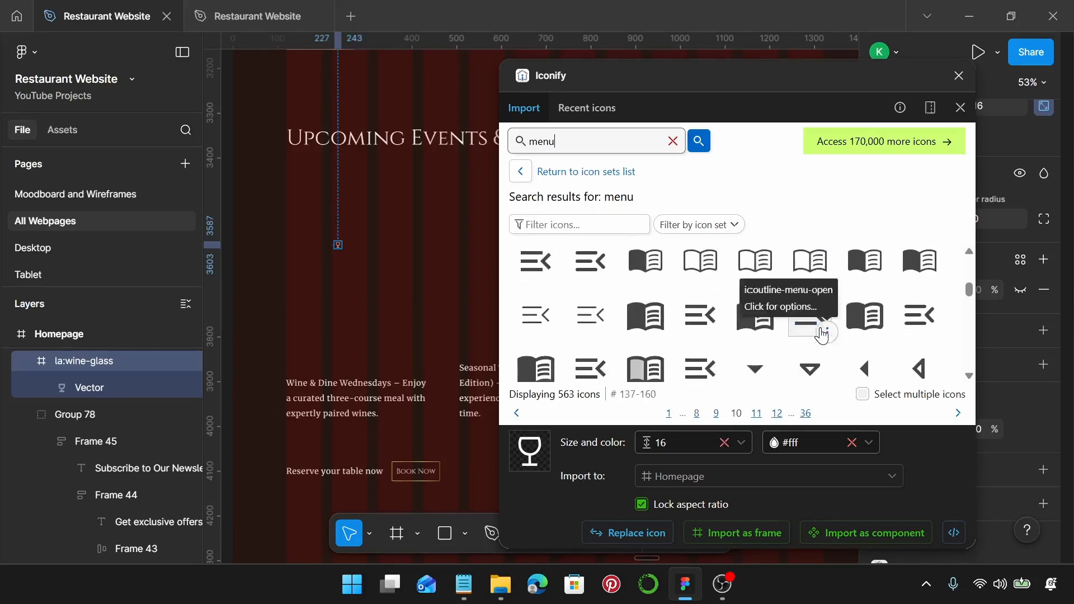
scroll(822, 335, up, 2)
scroll(822, 336, down, 2)
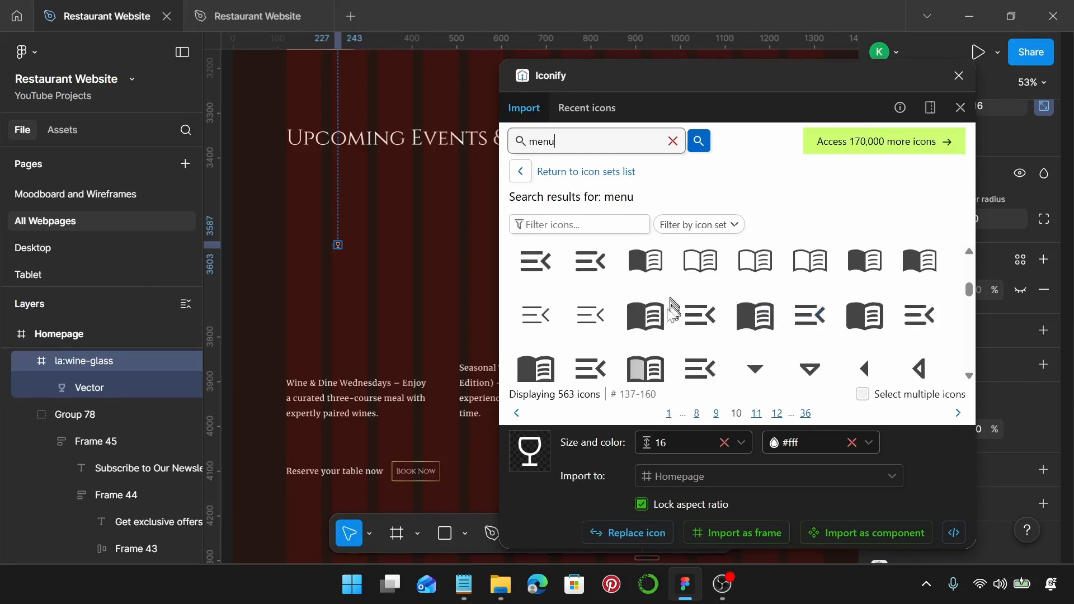
click(641, 319)
drag(641, 322, 405, 244)
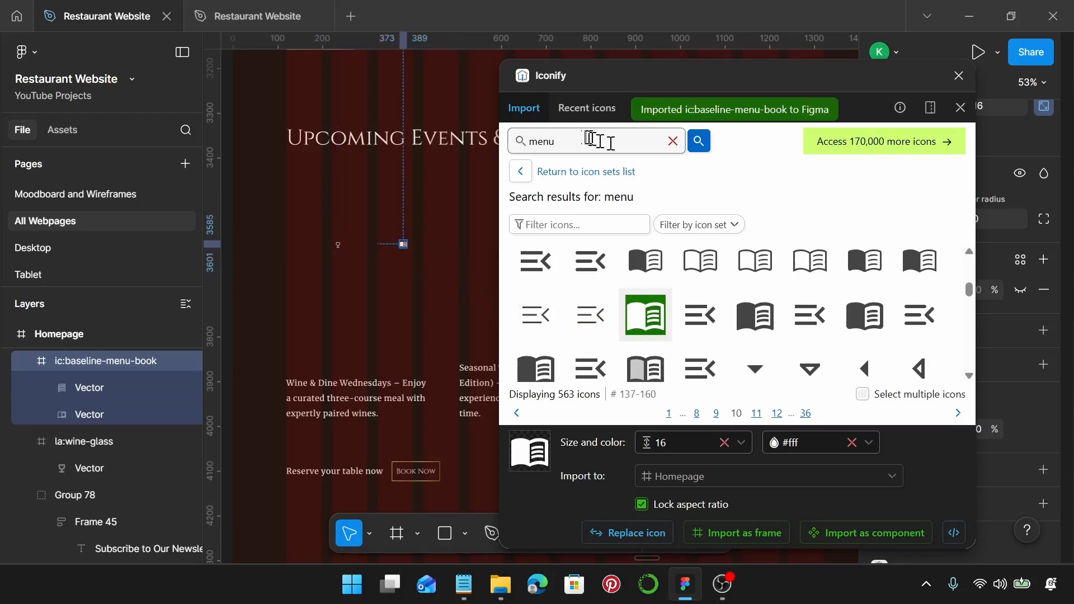
Step: Search Iconify for "dining", place the crossed fork-and-knife icons8:dining-room icon beside the menu book, and close the plugin
key(BackSpace)
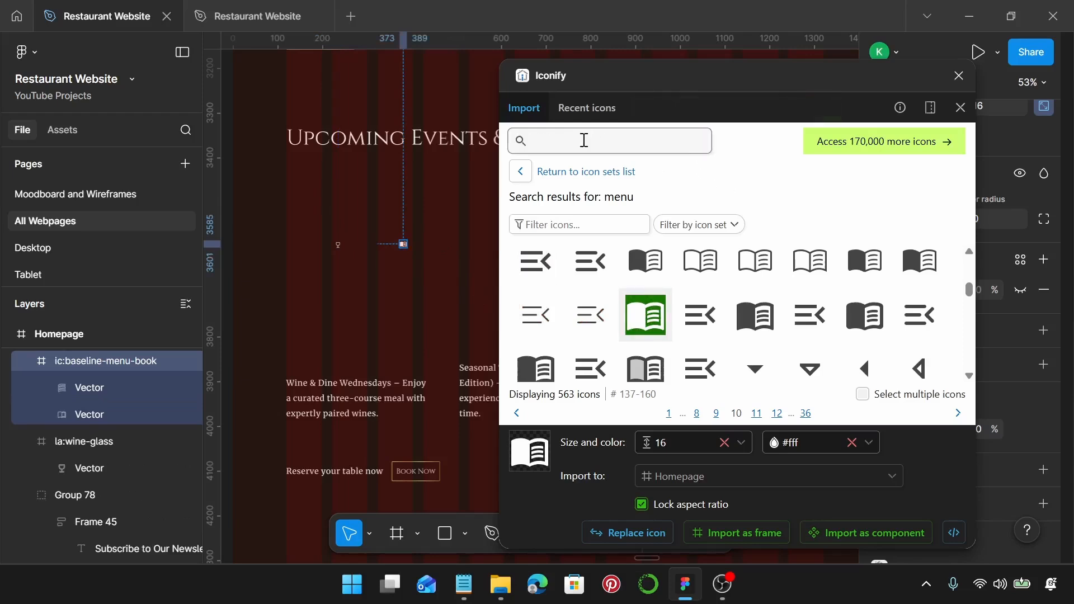
text(dining)
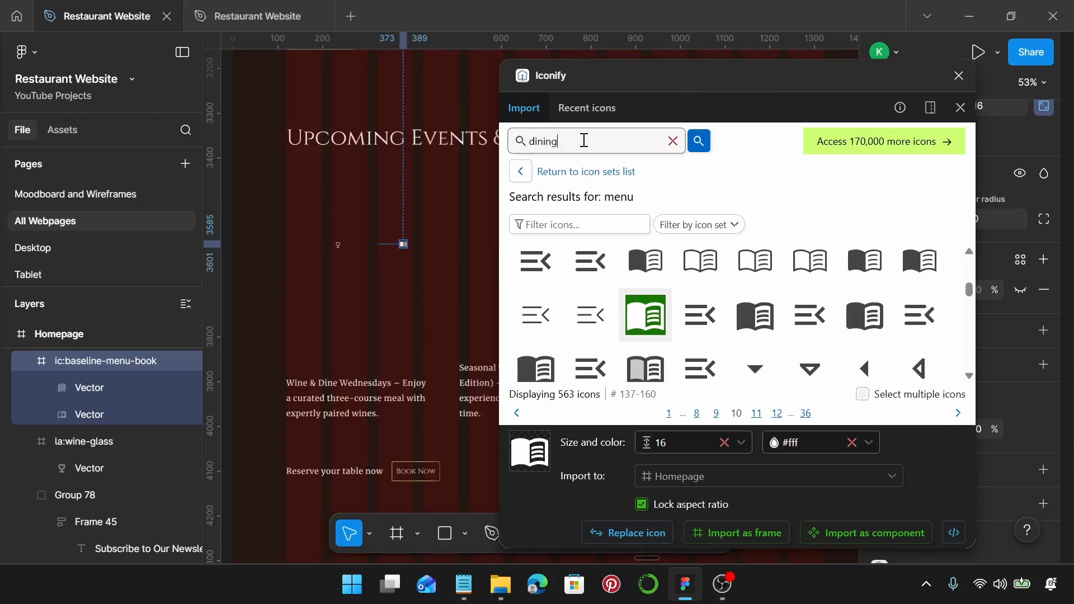
key(Return)
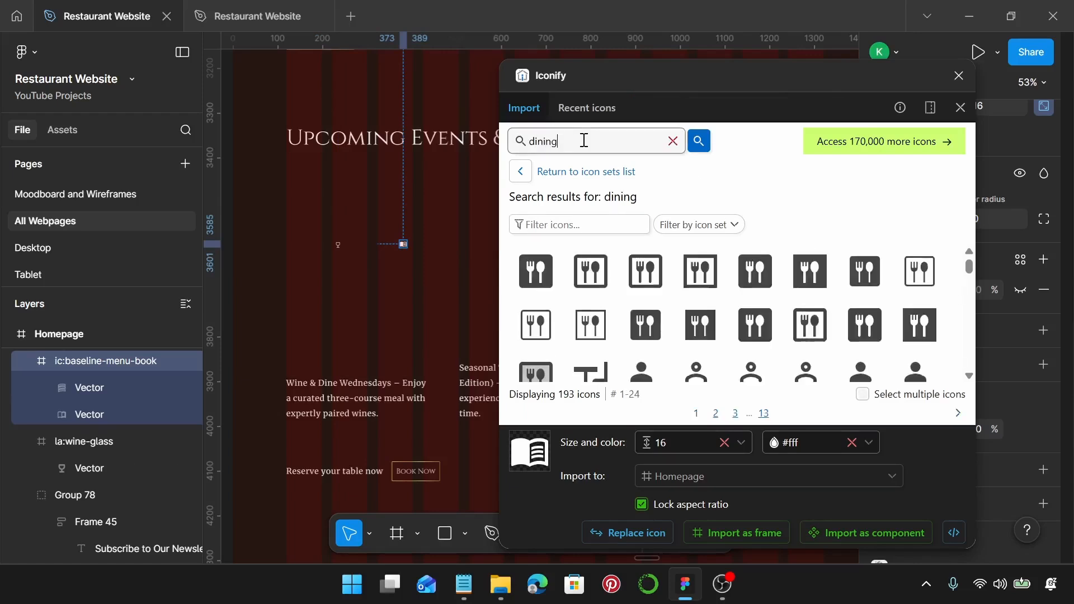
scroll(766, 307, down, 2)
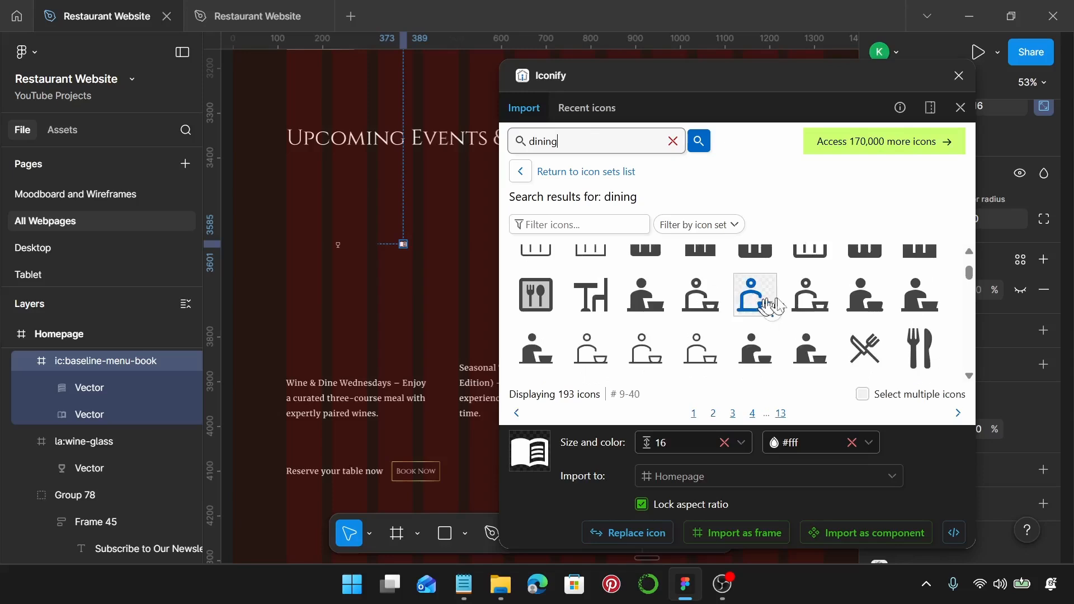
scroll(789, 304, up, 3)
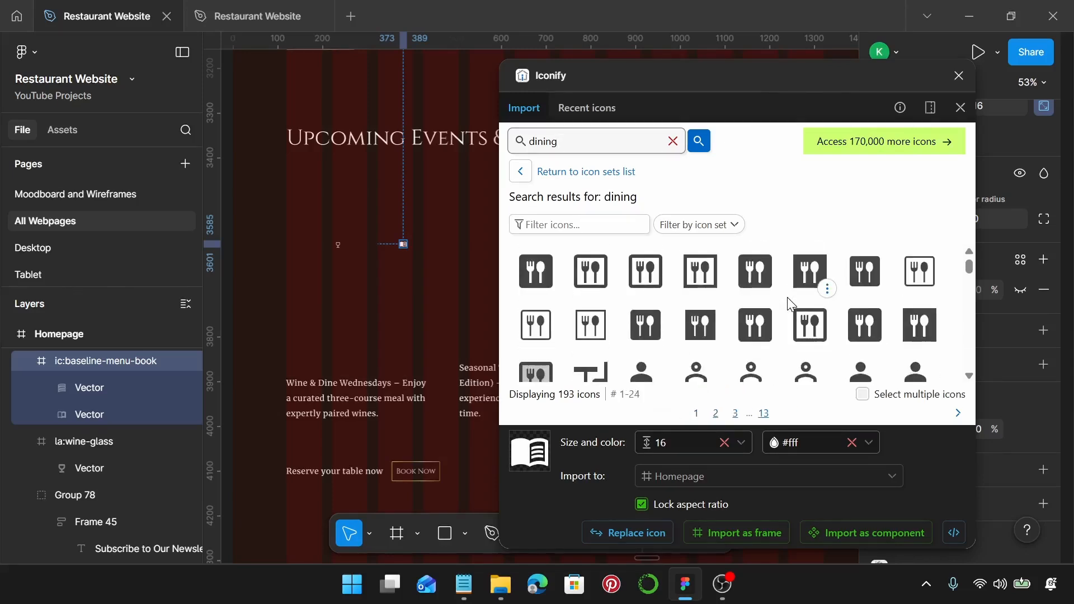
click(821, 331)
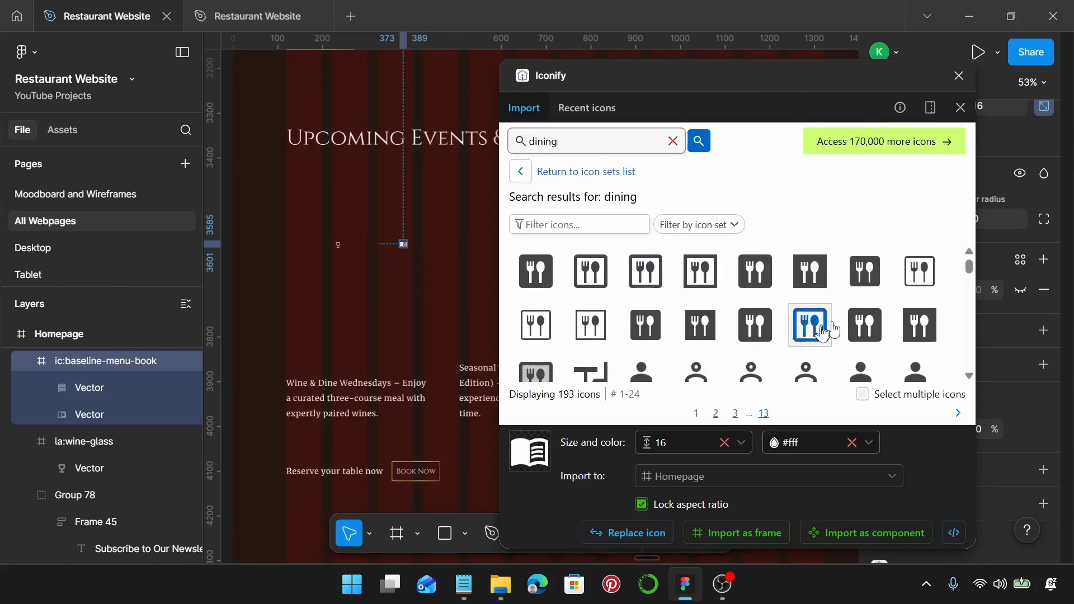
scroll(822, 333, down, 5)
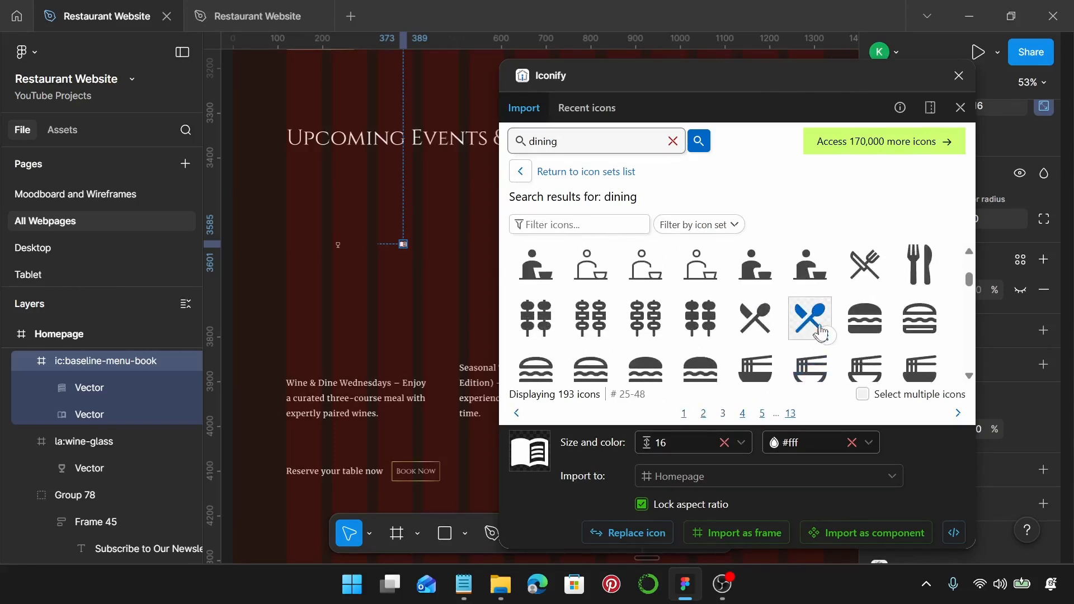
drag(865, 264, 440, 244)
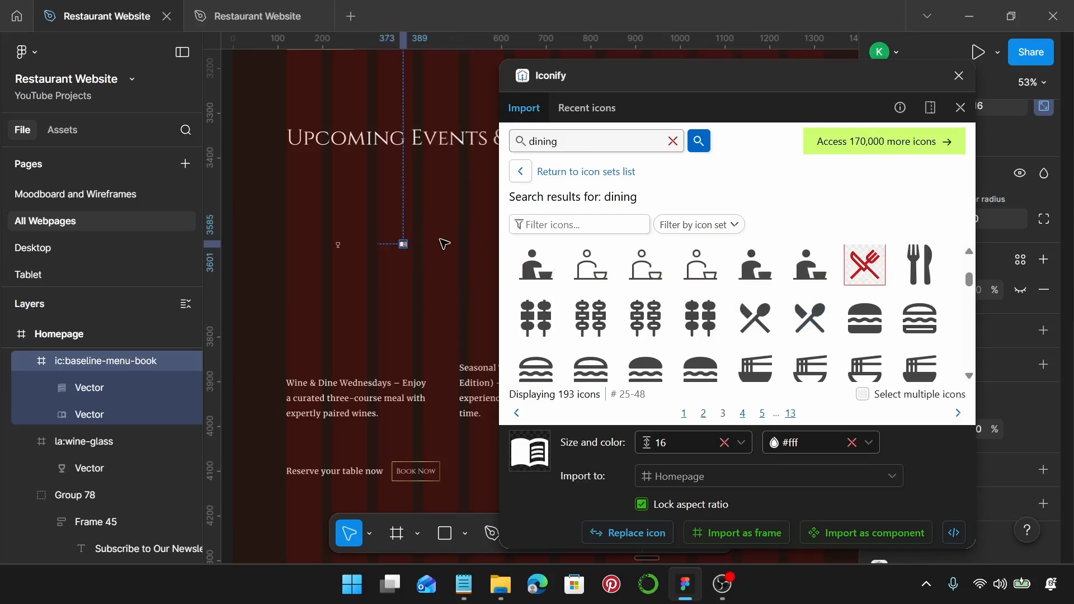
click(959, 73)
Step: Resize the wine glass, menu book and dining icons together to 100 × 100
drag(295, 208, 510, 263)
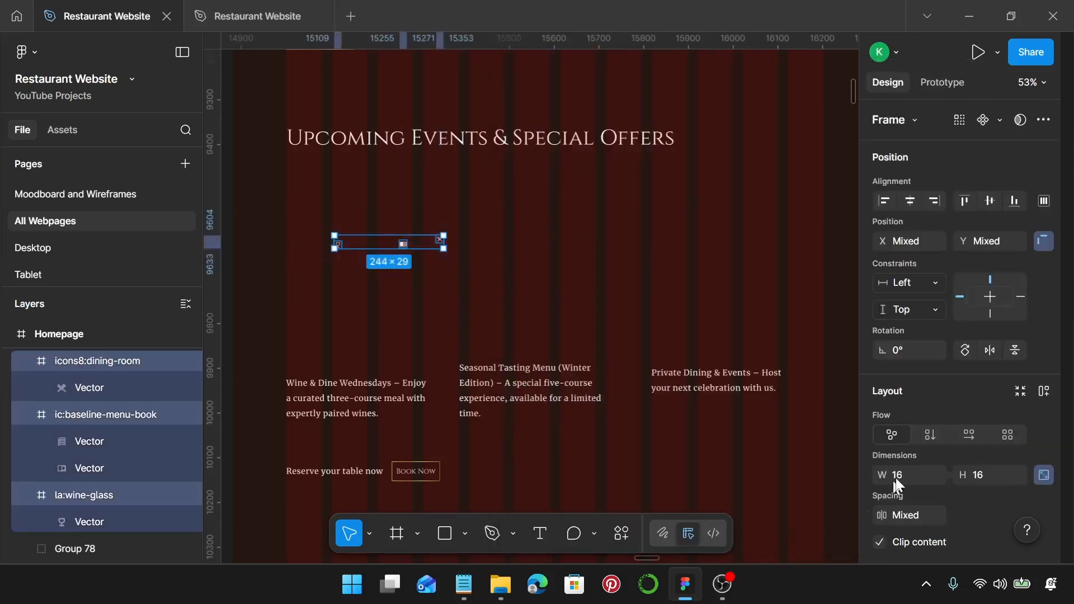
scroll(921, 421, down, 3)
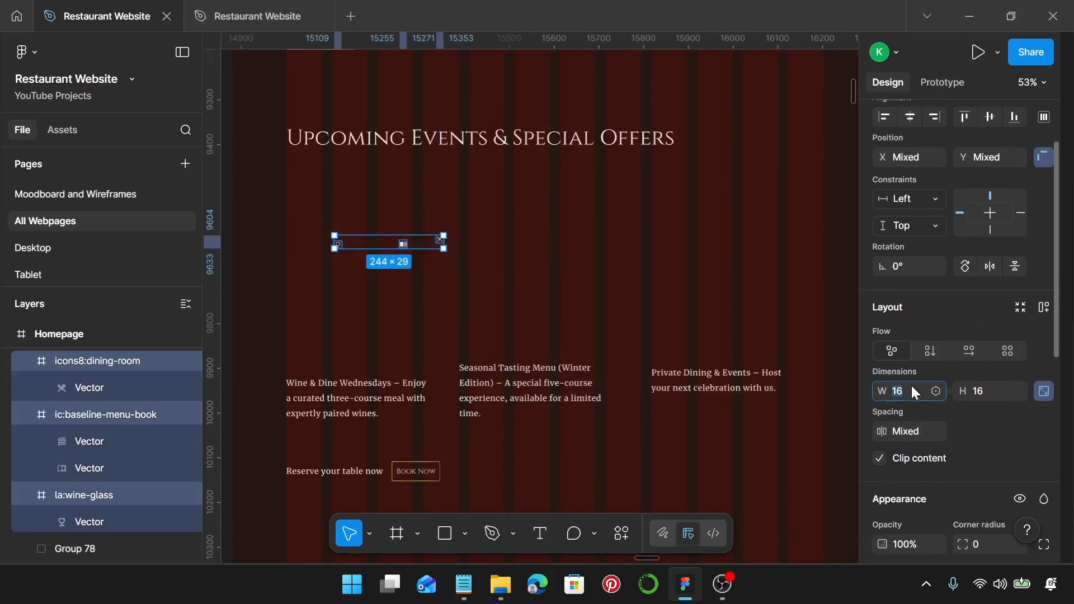
click(911, 386)
text(100)
key(Return)
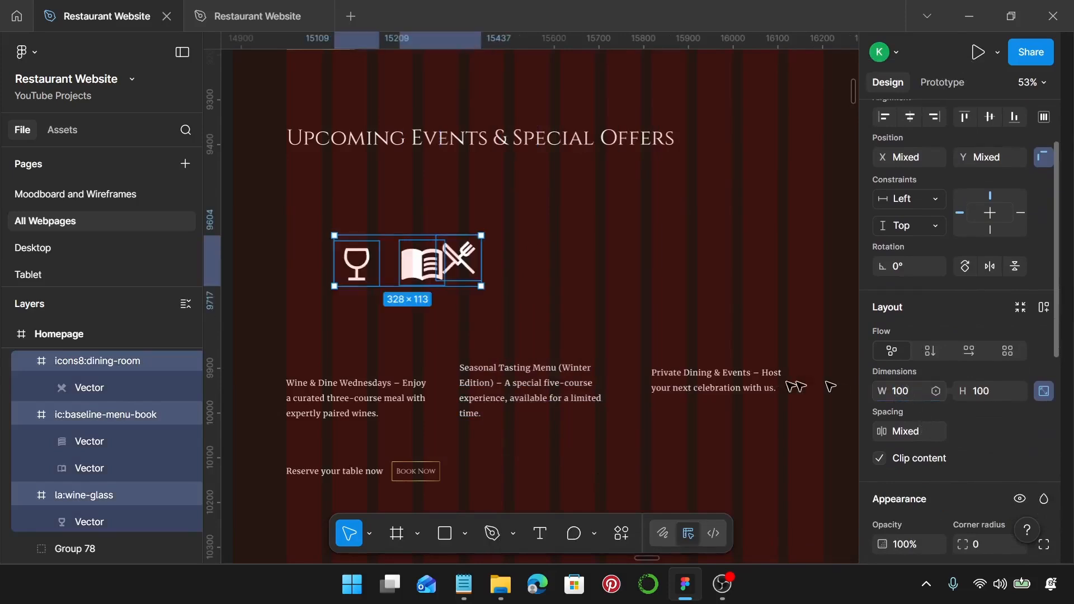
Step: Move the dining icon above the Private Dining & Events text and the menu book icon above the Seasonal Tasting Menu text
scroll(493, 379, up, 1)
scroll(492, 380, up, 1)
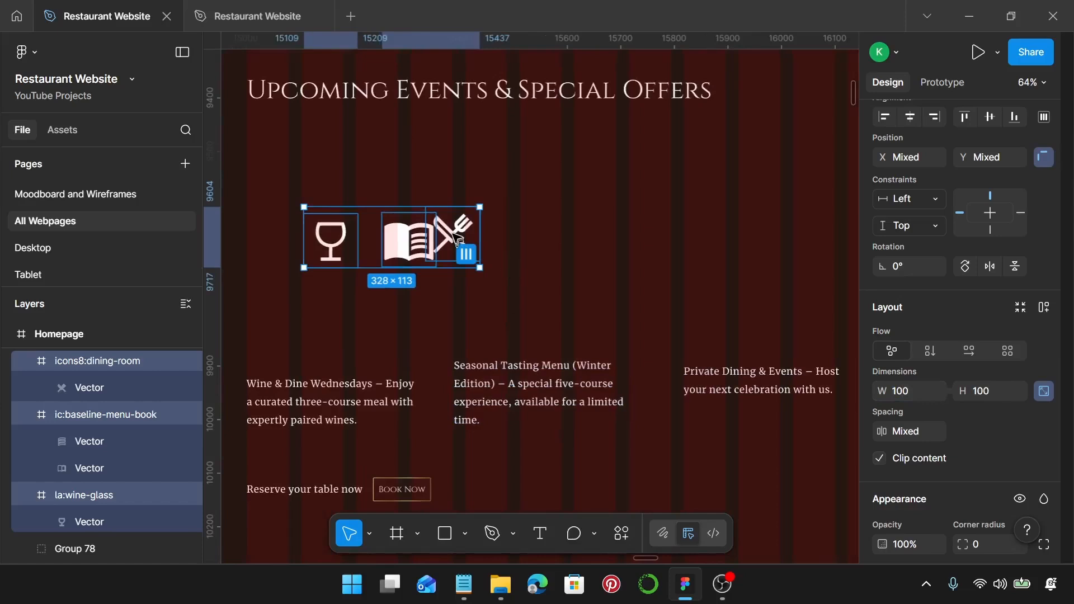
click(463, 245)
drag(463, 244, 762, 264)
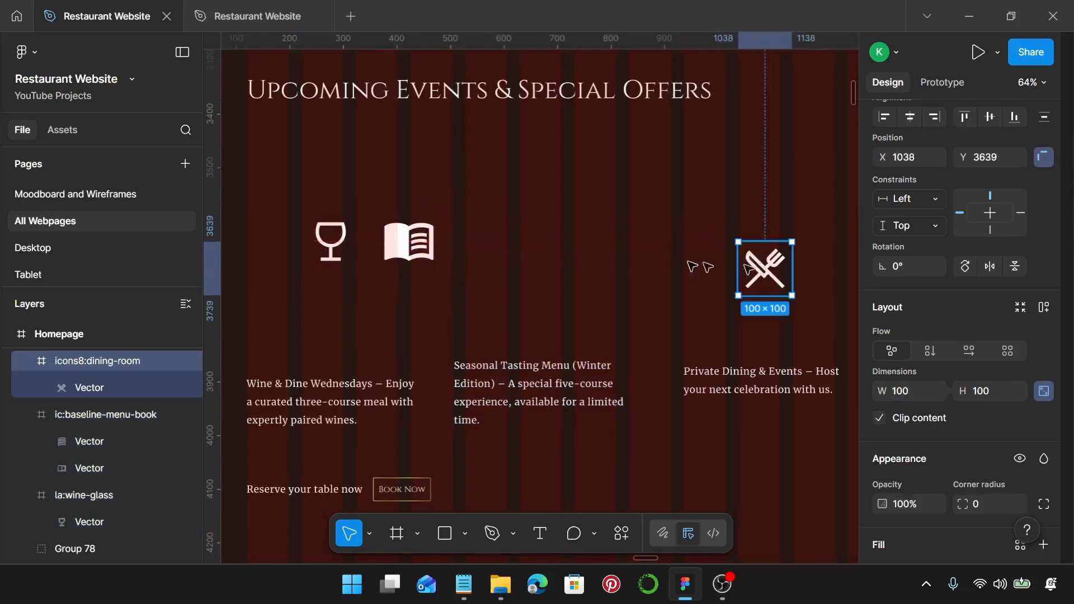
drag(408, 242, 540, 274)
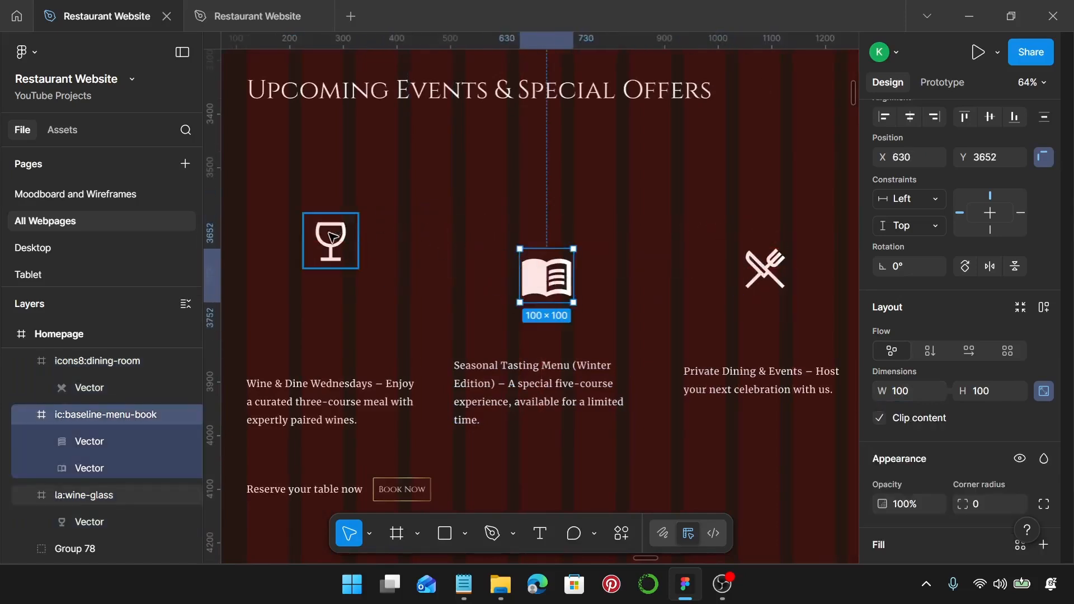
Step: Place the Wine & Dine Wednesdays text under the wine glass icon and combine both in a centred vertical auto layout
drag(331, 242, 304, 275)
drag(329, 402, 326, 342)
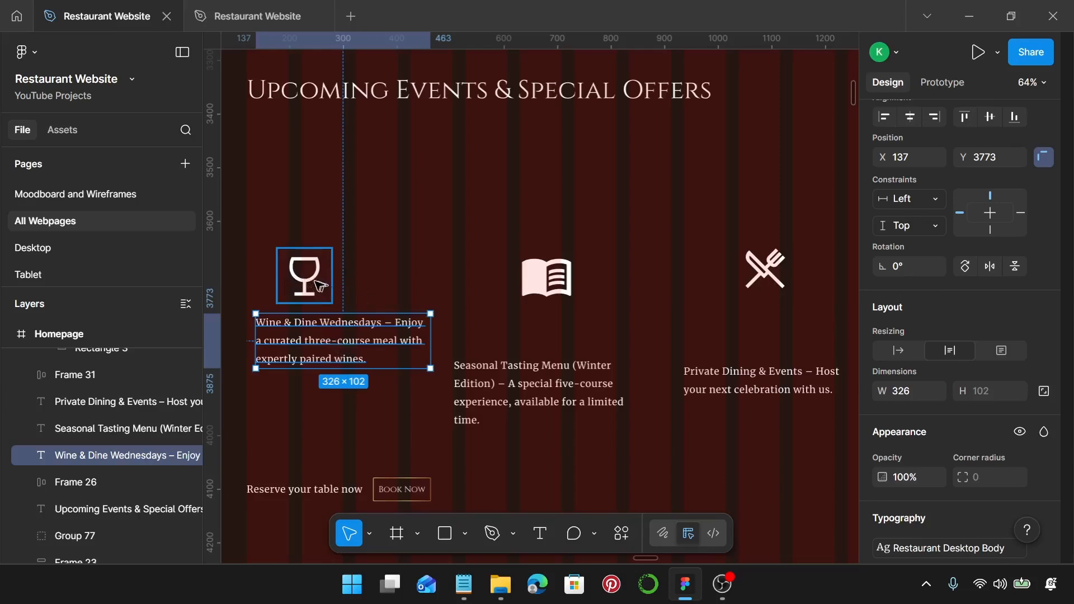
drag(305, 272, 335, 276)
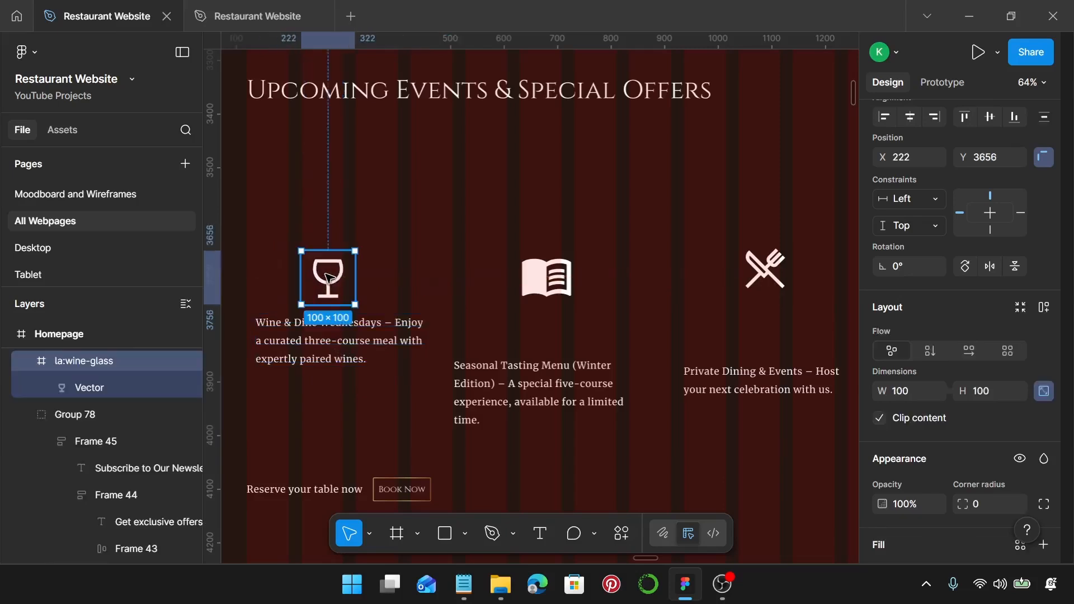
shift+click(344, 343)
key(shift+a)
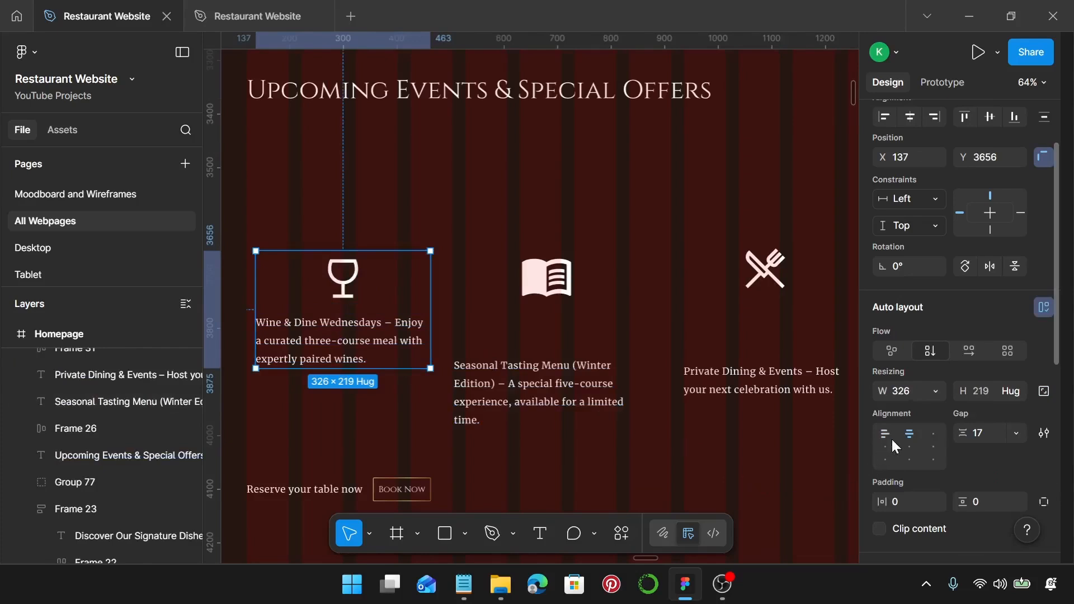
Step: Move the Seasonal Tasting Menu text up under the menu book icon and combine both in a centred vertical auto layout
click(551, 392)
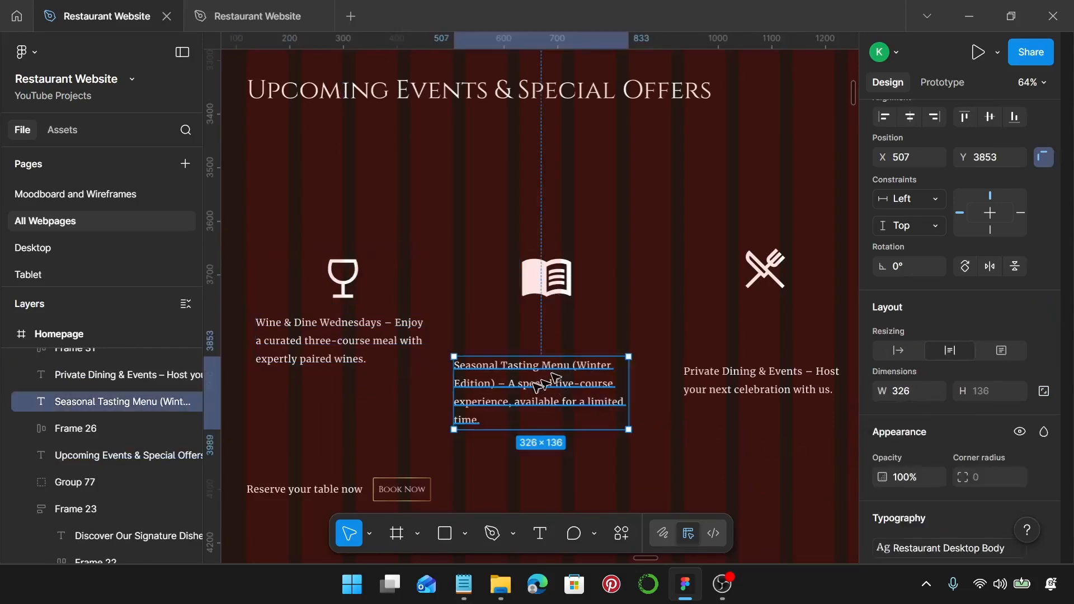
drag(552, 375, 553, 351)
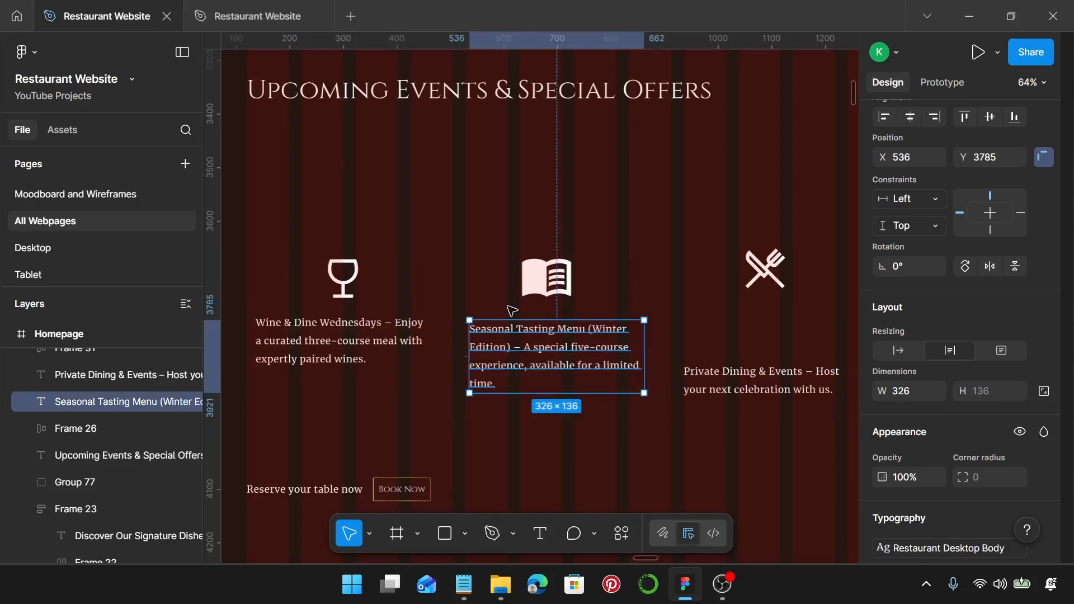
shift+click(550, 292)
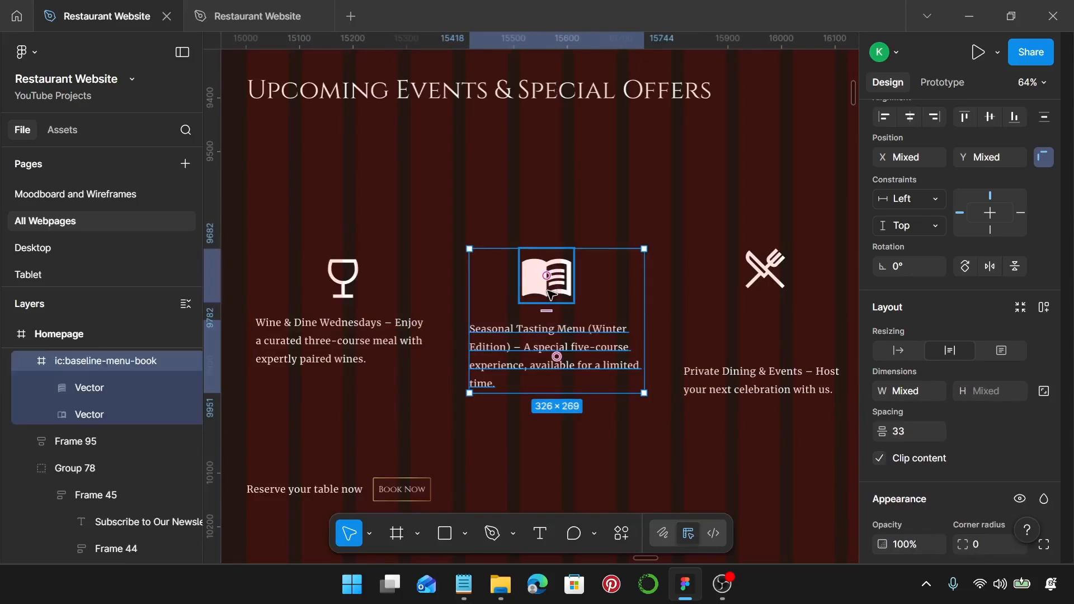
key(shift+a)
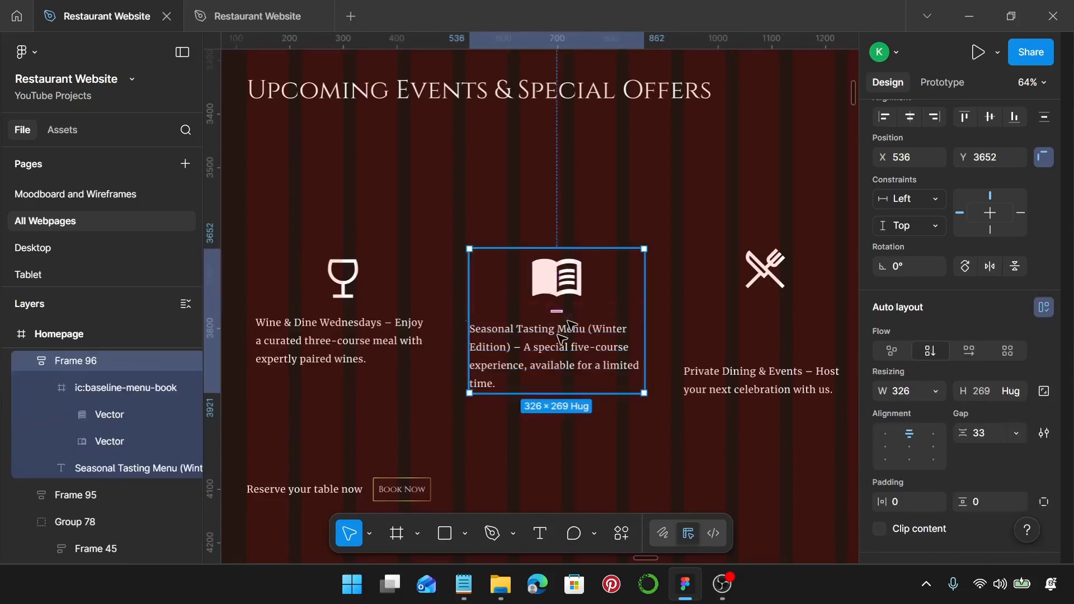
Step: Combine the dining icon and the Private Dining & Events text in a centred vertical auto layout
click(334, 341)
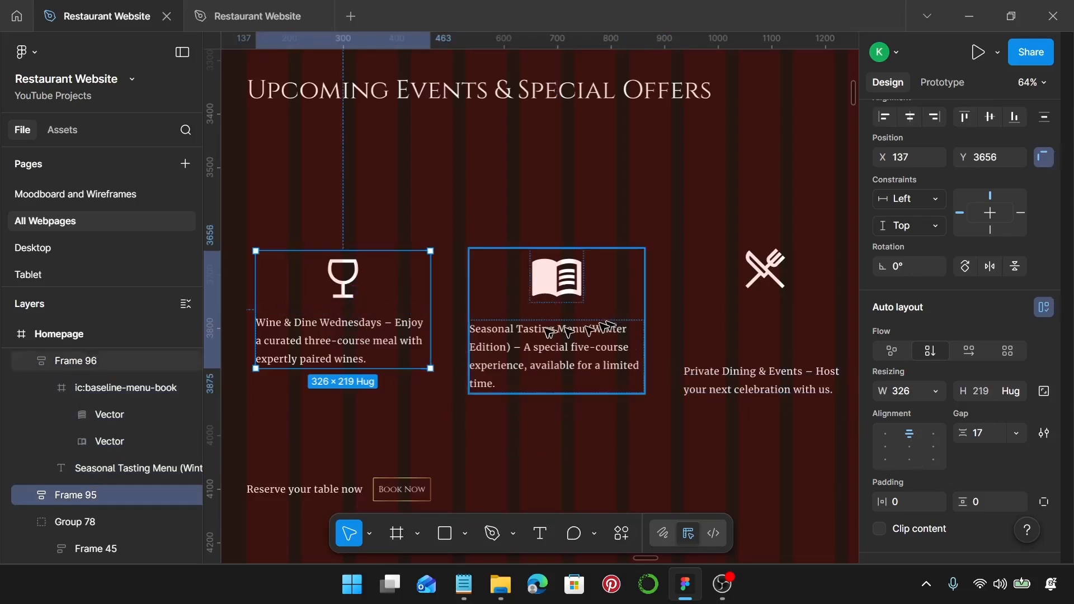
click(739, 375)
shift+click(766, 272)
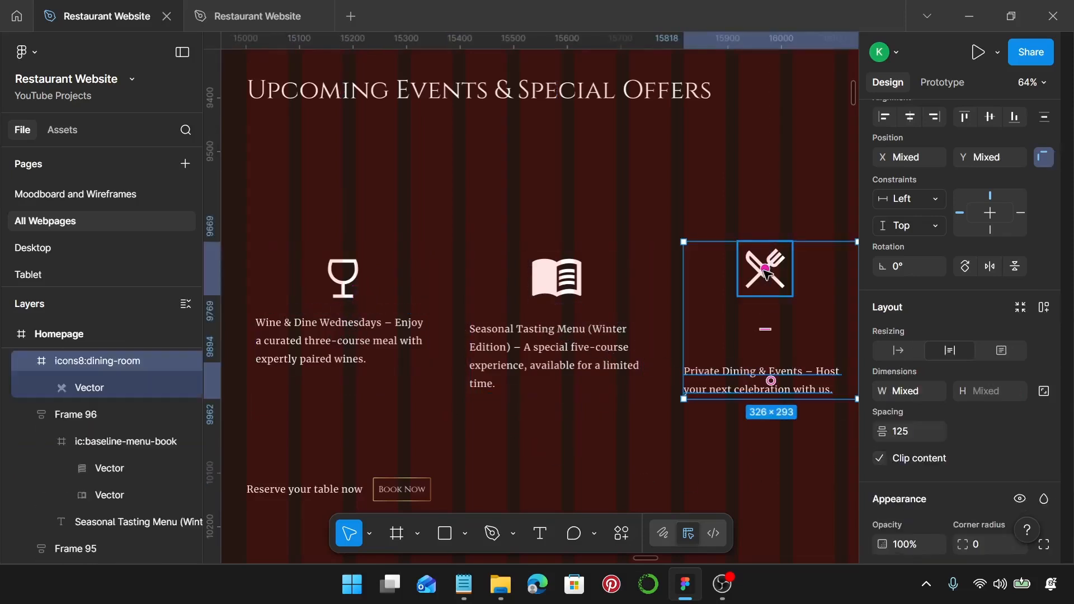
key(shift+a)
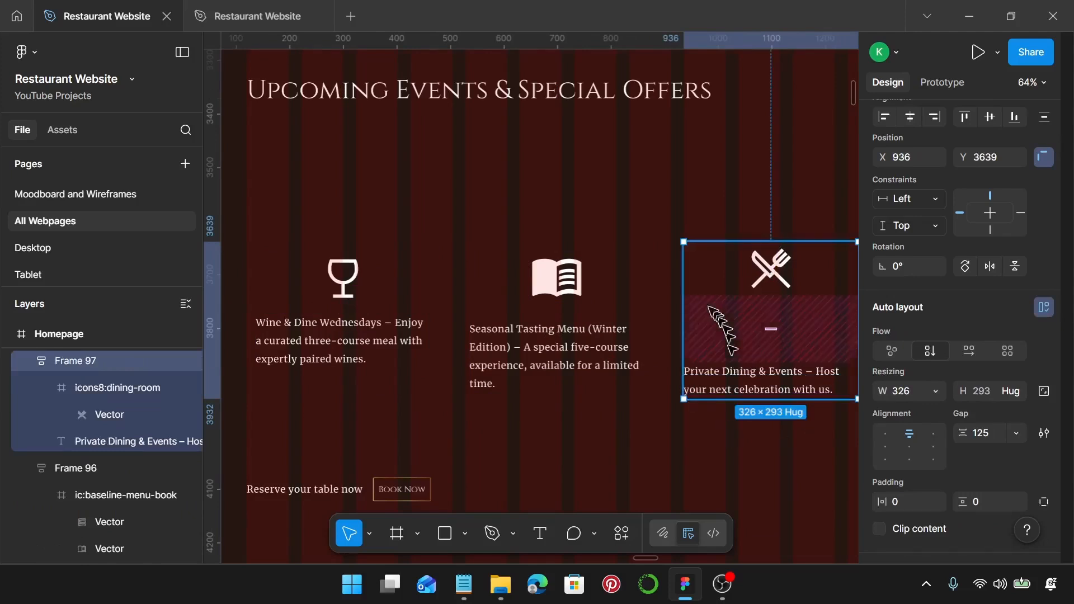
Step: Set the gap between icon and text to 20 in all three event columns
shift+click(595, 356)
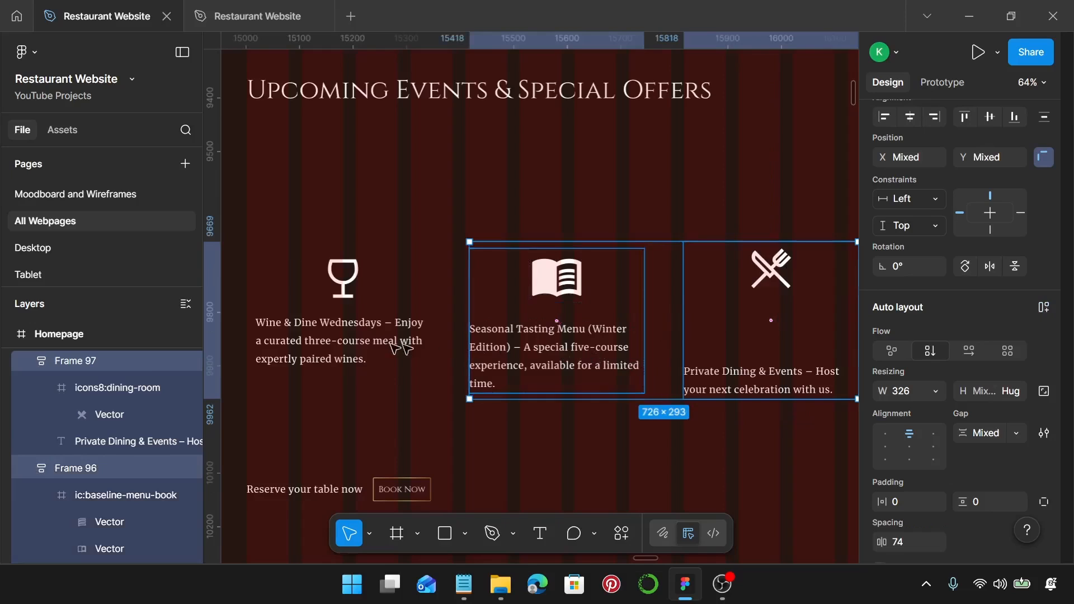
shift+click(397, 348)
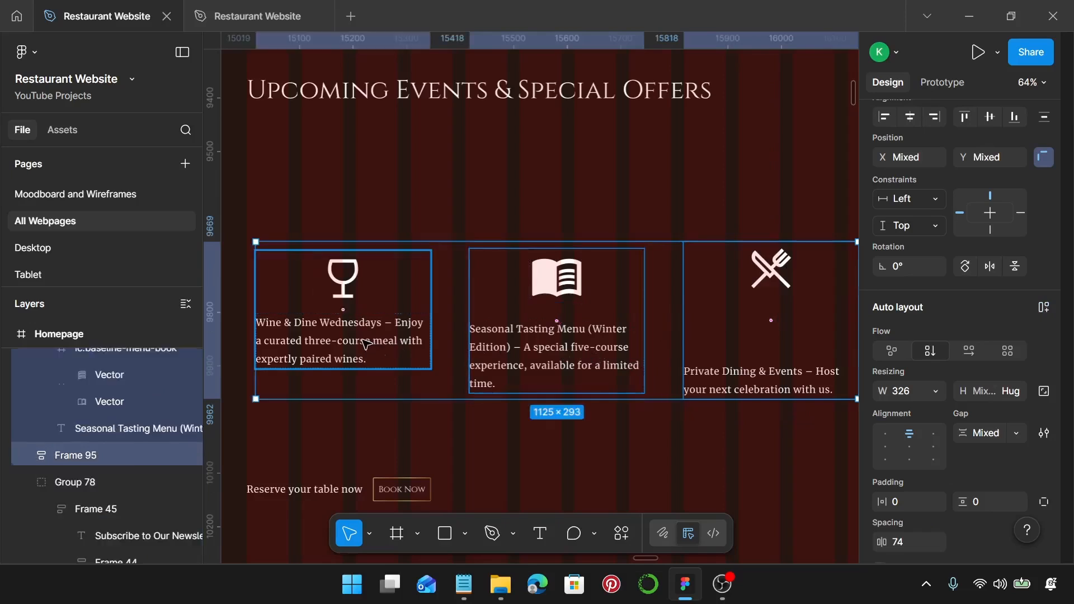
click(989, 435)
text(20)
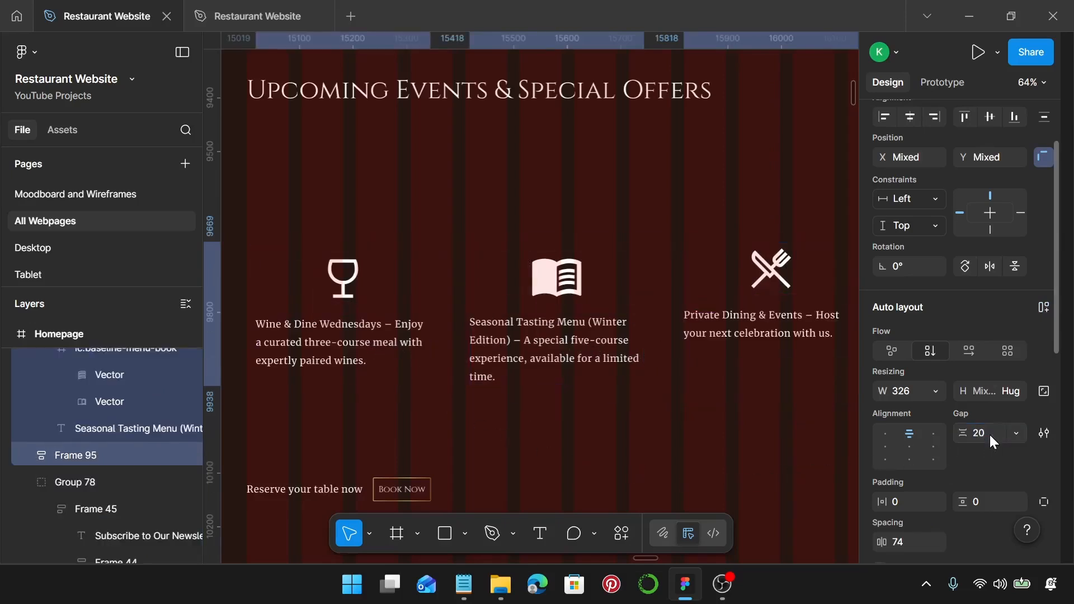
key(Return)
key(Escape)
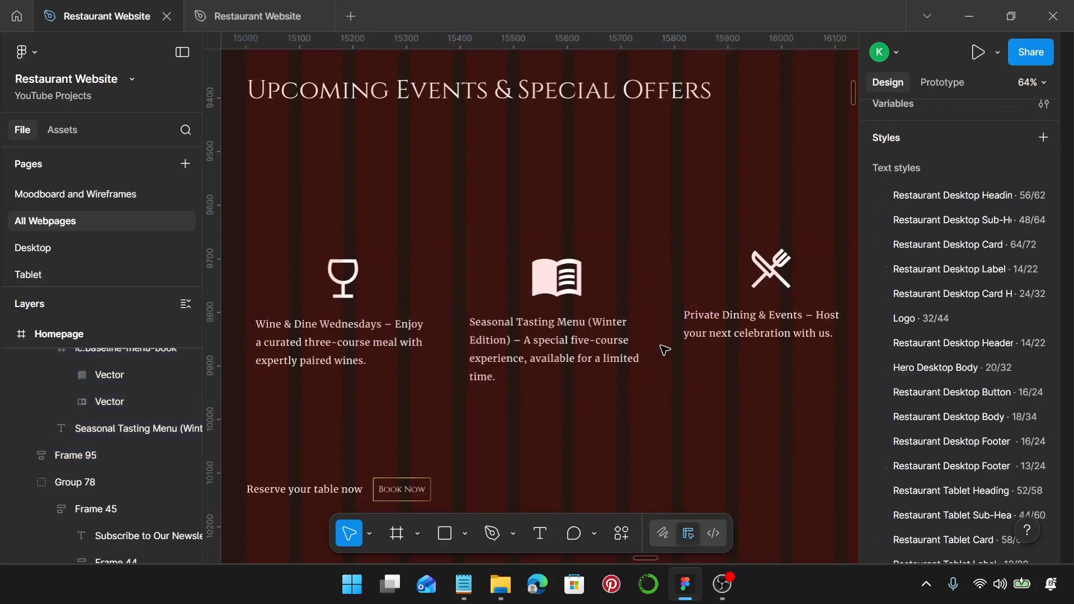
Step: Draw a horizontal line above the icons, 250 wide, with the Restaurant Gradient 1 style as its stroke
key(l)
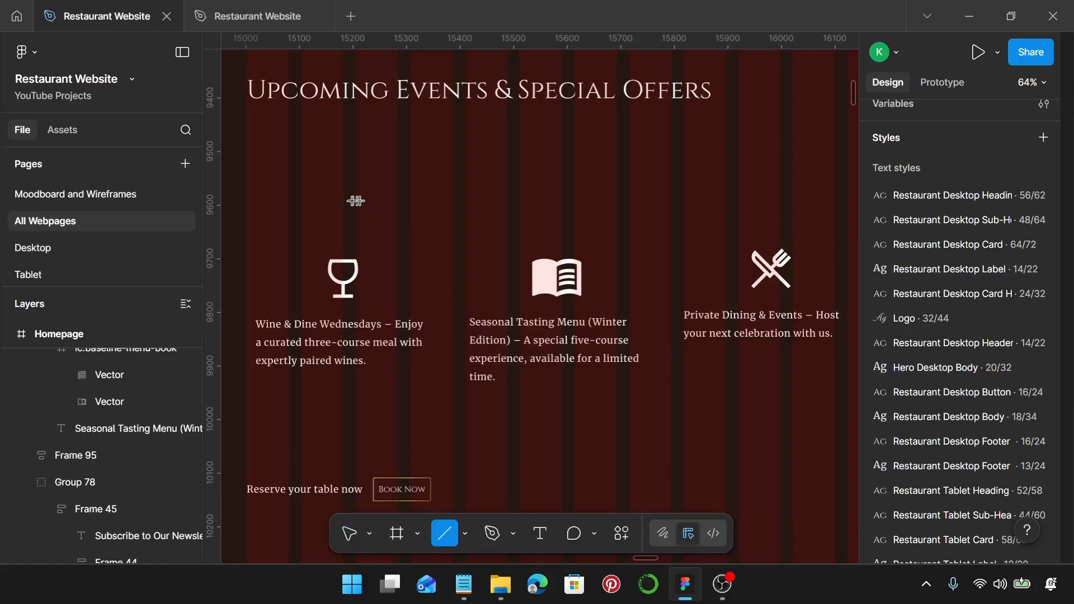
drag(356, 202, 512, 212)
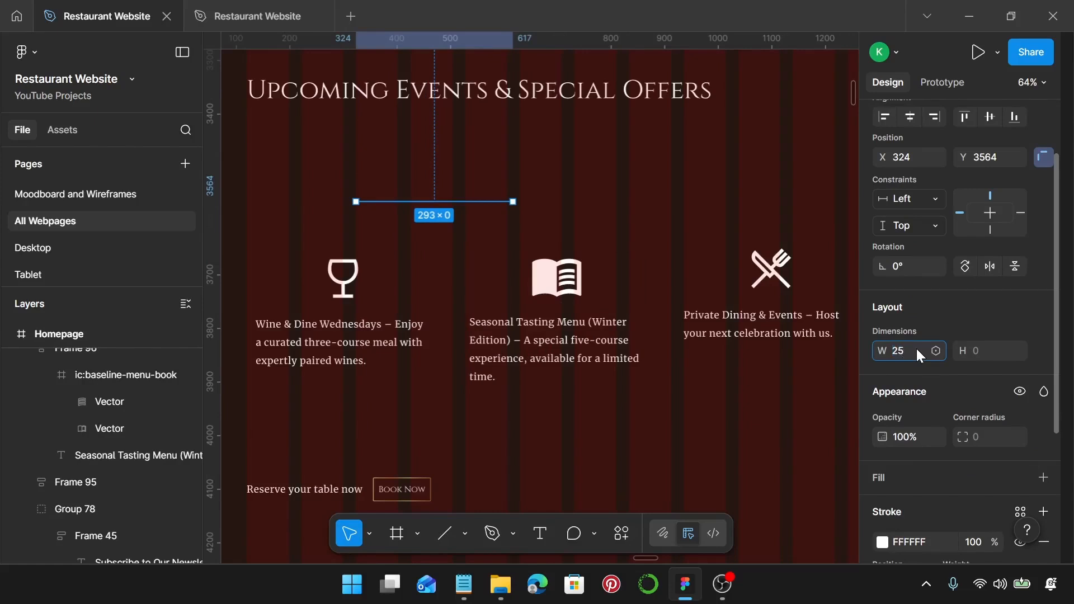
key(Return)
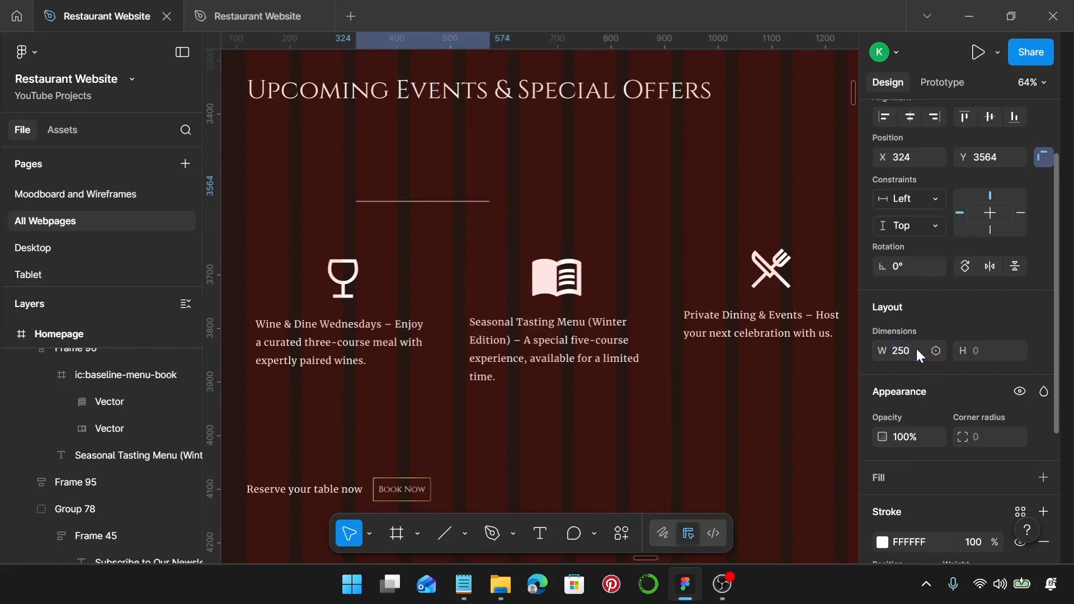
scroll(964, 351, down, 4)
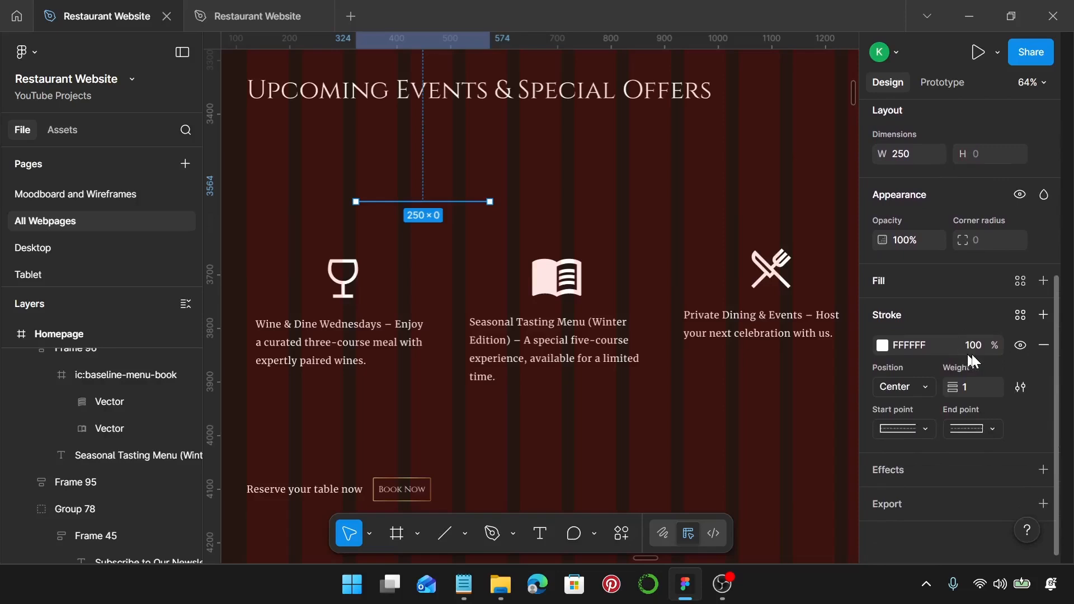
click(1022, 316)
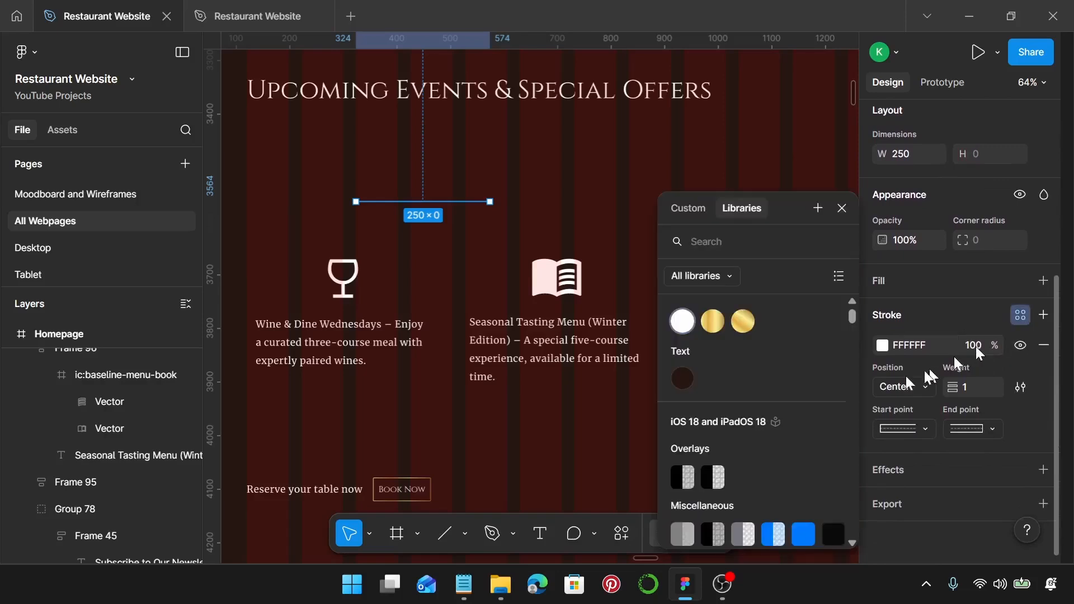
click(712, 323)
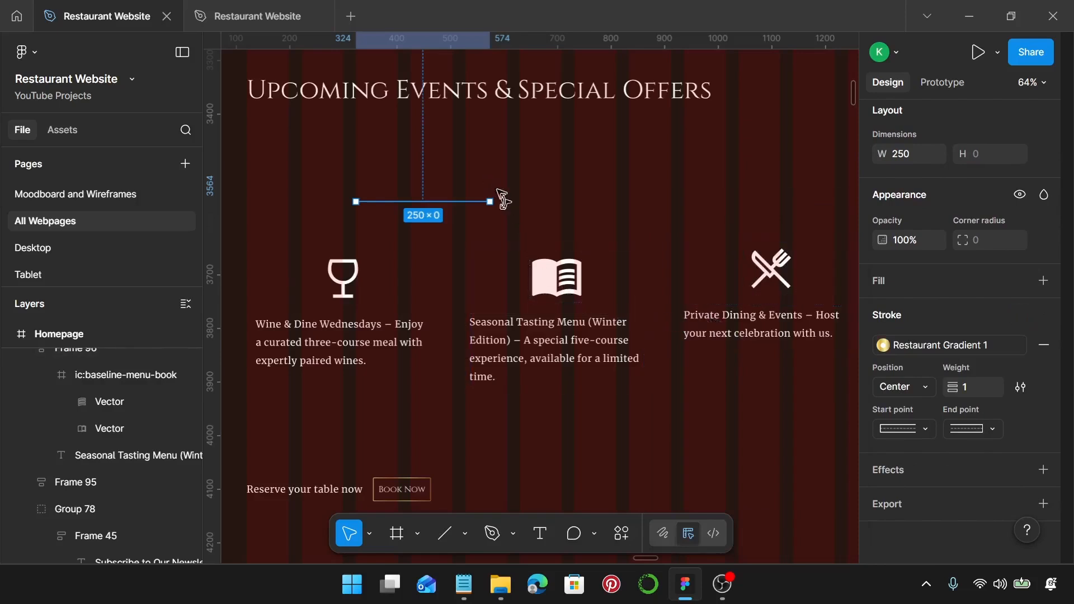
Step: Rotate the gold line to vertical and position it between the wine and menu book columns at X 516, Y 3642
drag(496, 199, 436, 283)
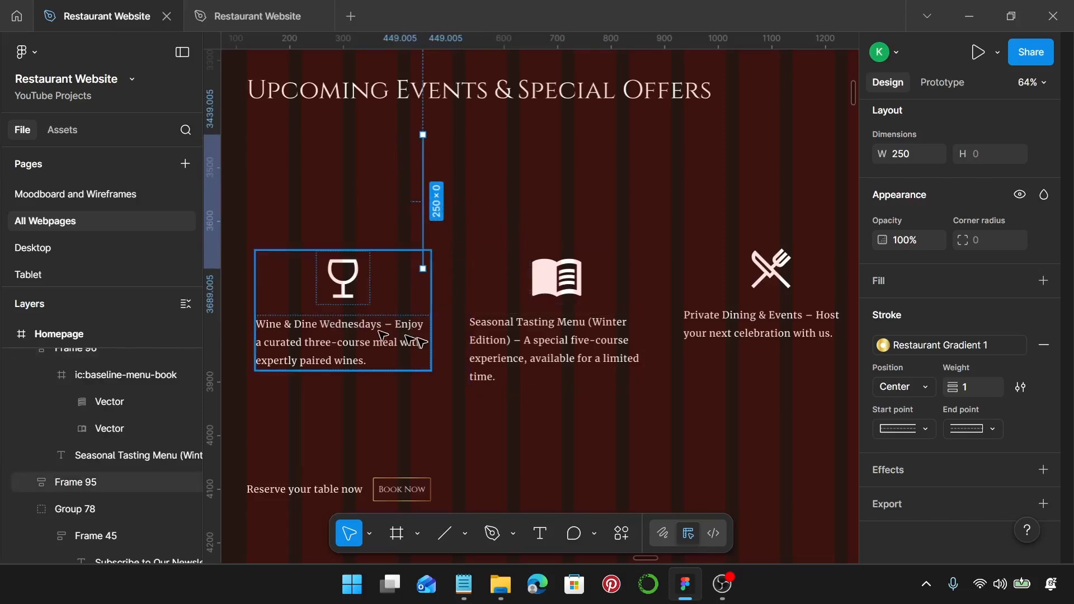
scroll(403, 336, left, 2)
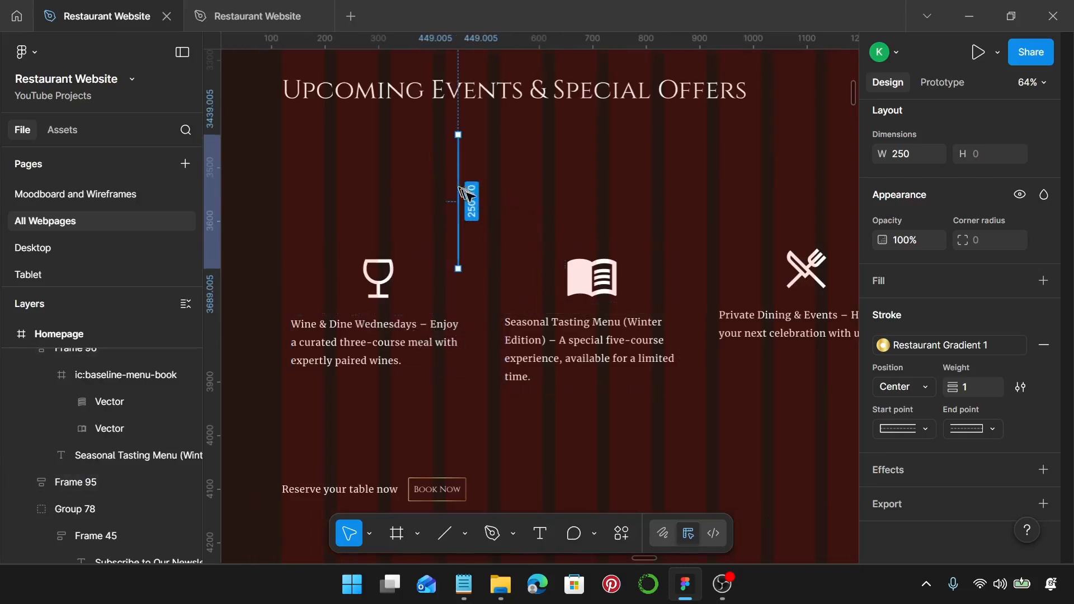
drag(467, 193, 495, 297)
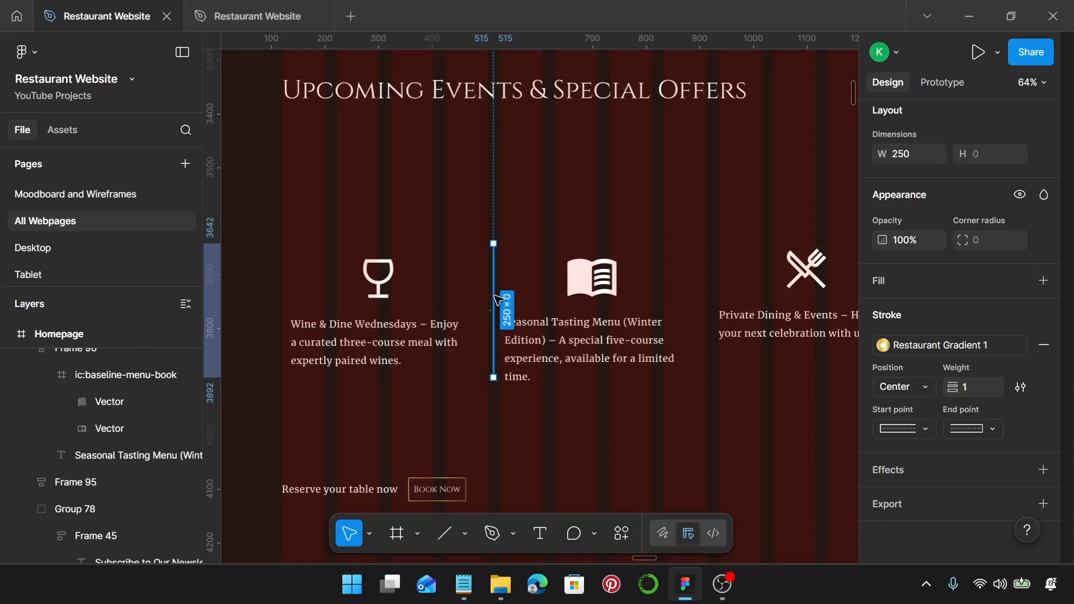
scroll(498, 297, up, 10)
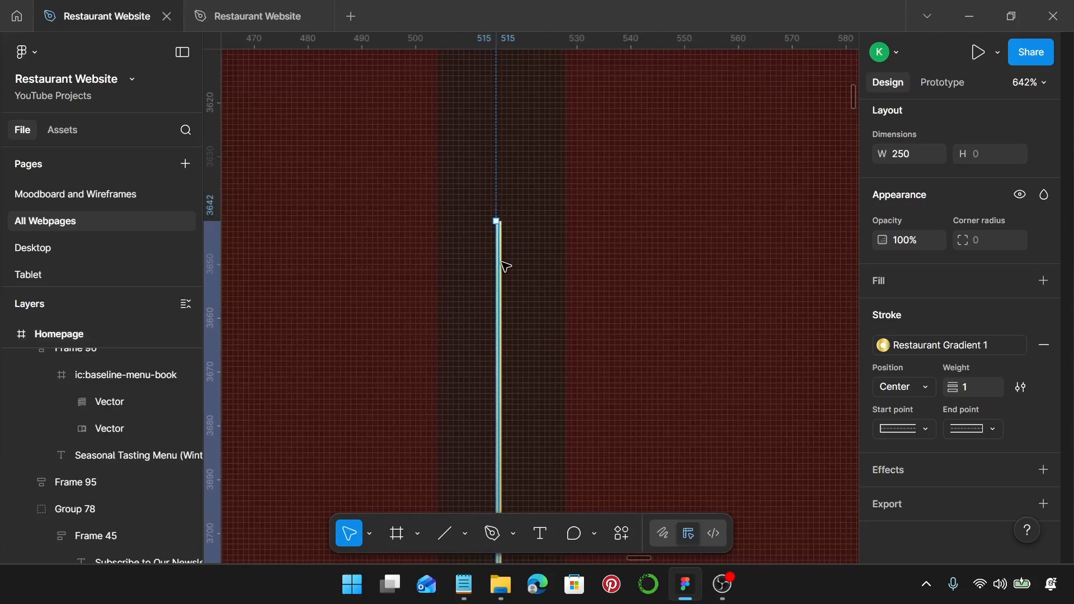
key(Right)
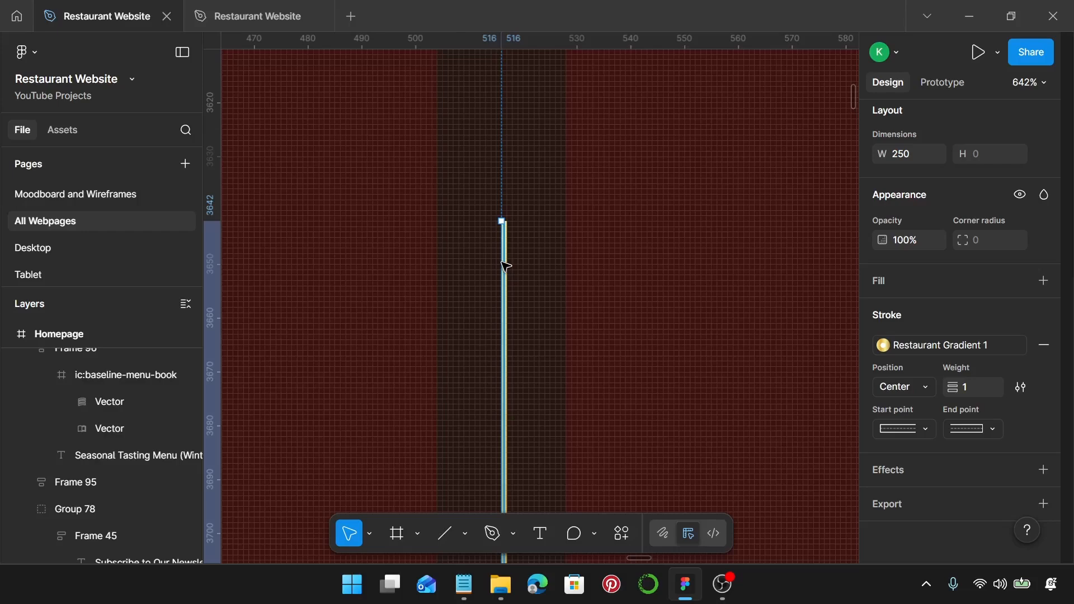
scroll(506, 266, down, 10)
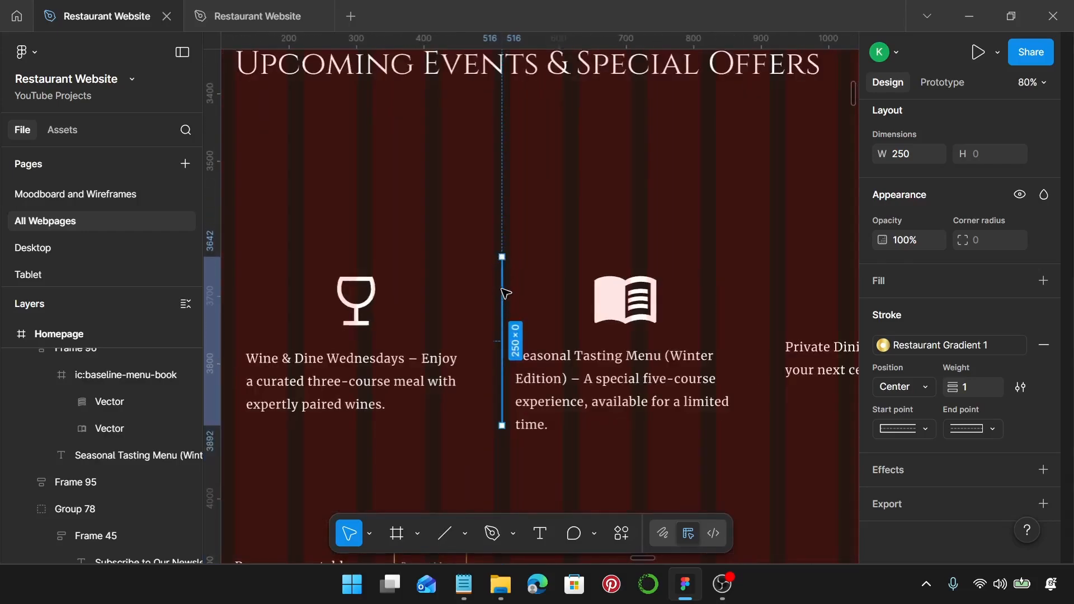
Step: Duplicate the gold divider line between the menu book and dining columns, level with the first, at X 924
drag(506, 290, 783, 316)
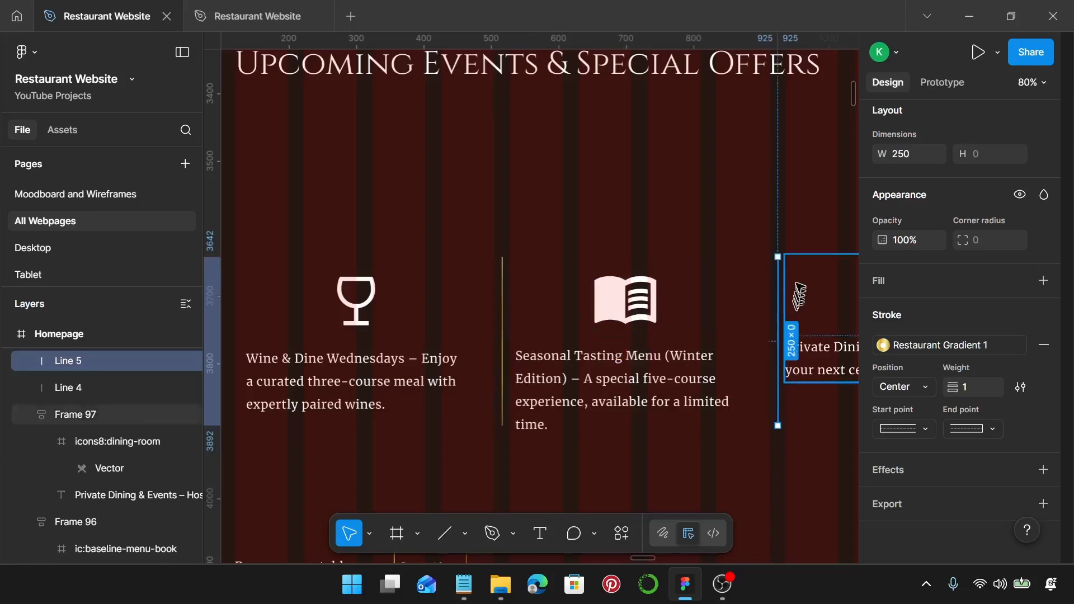
scroll(781, 291, up, 10)
key(Left)
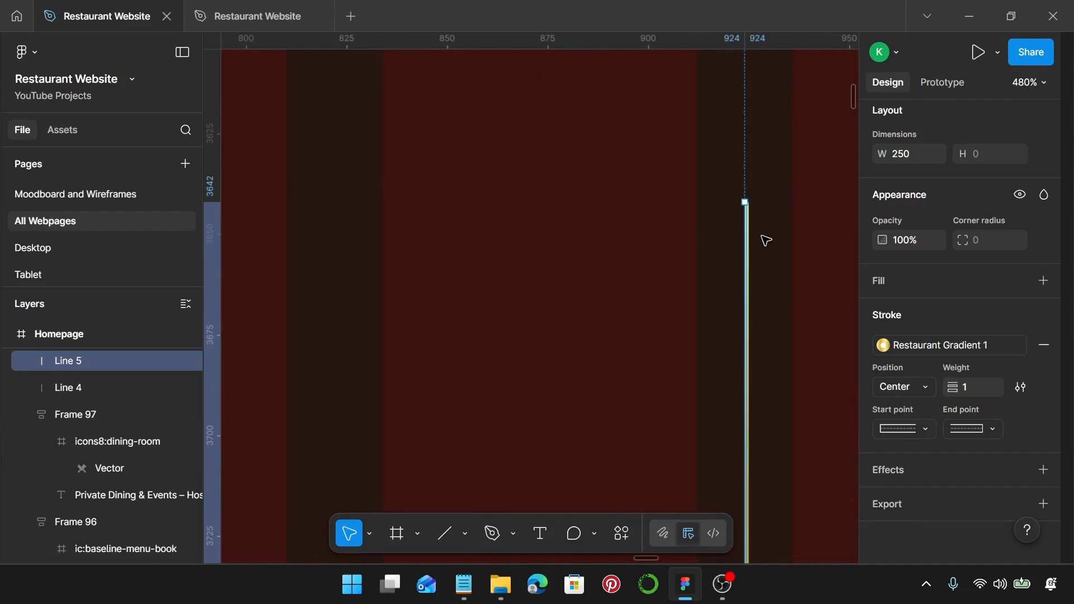
scroll(766, 240, down, 10)
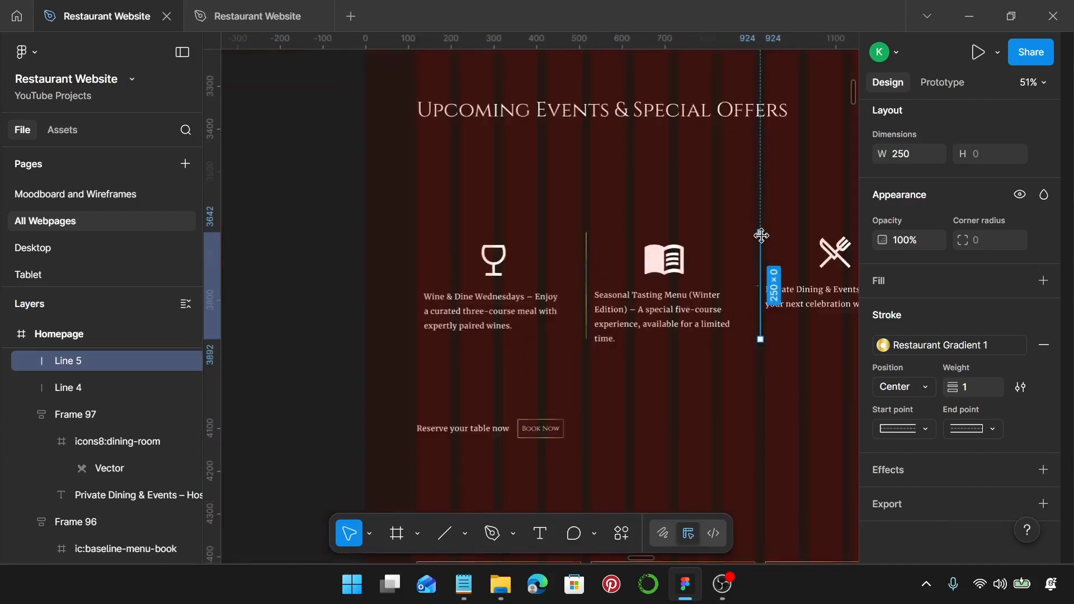
scroll(762, 236, right, 3)
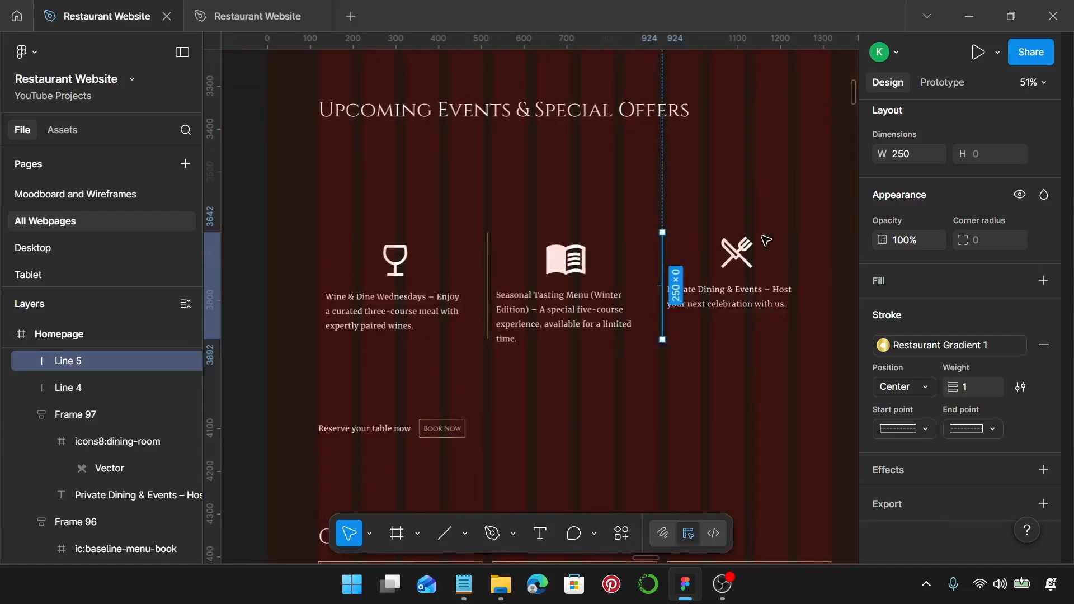
Step: Check the spacing between the Wine & Dine column and the first divider, moving the column 10 px to the right
click(459, 316)
shift+click(488, 300)
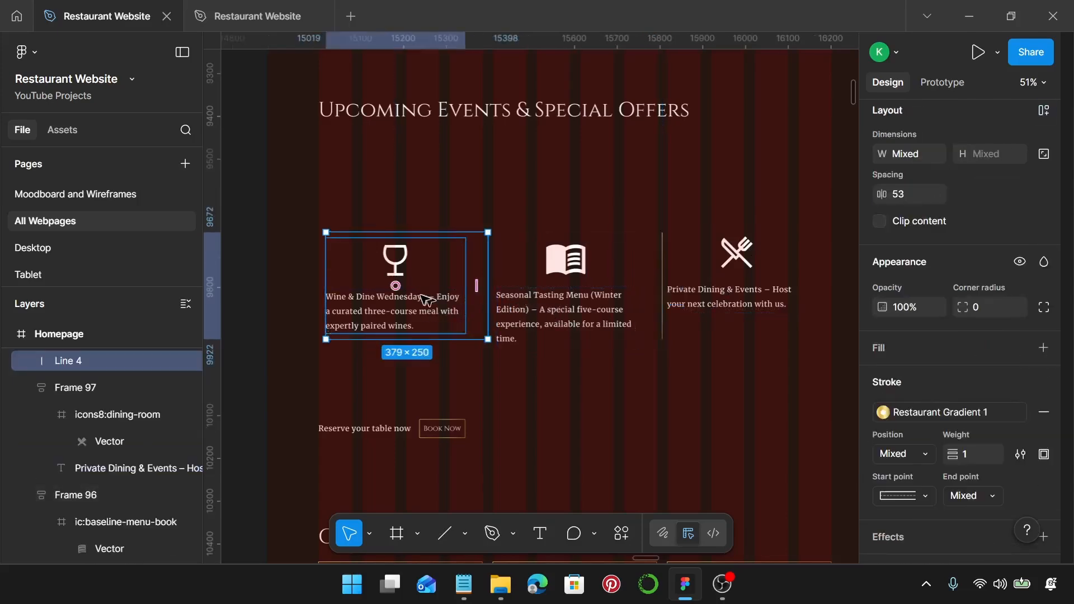
scroll(415, 299, up, 3)
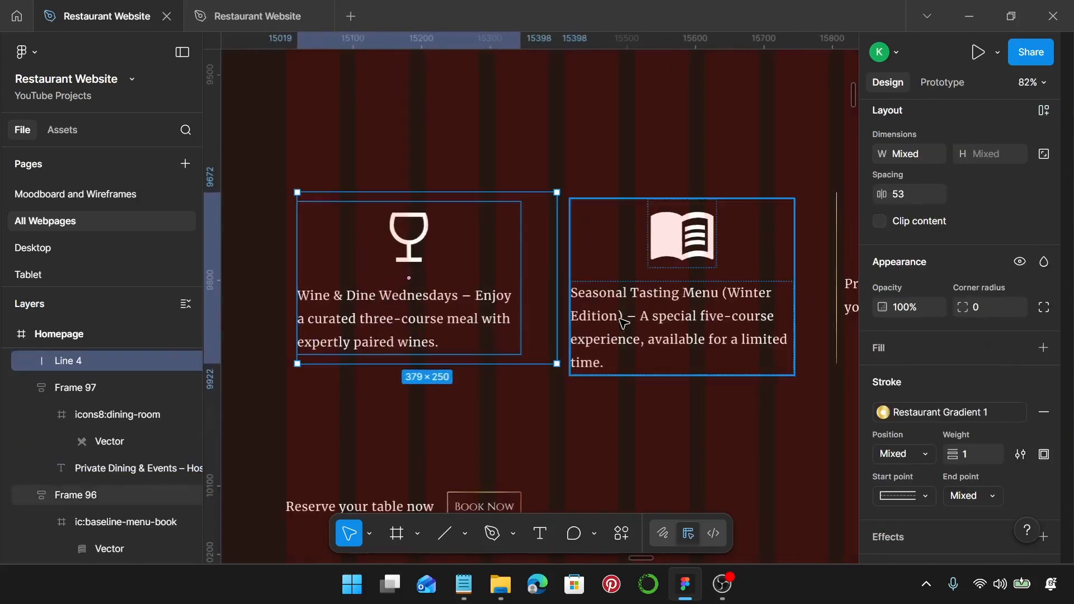
mouse_move(538, 280)
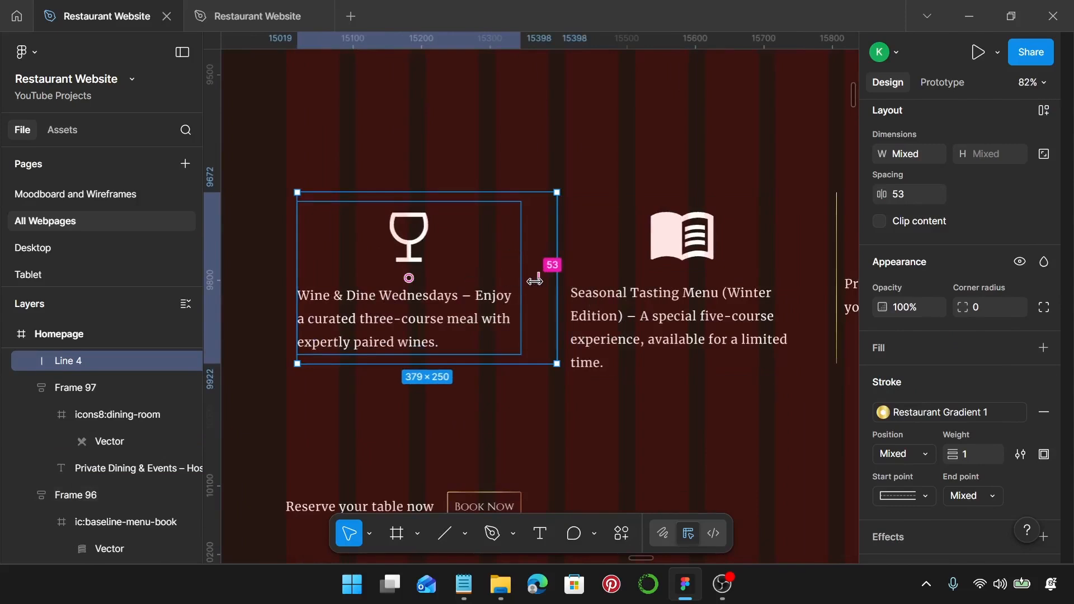
click(585, 296)
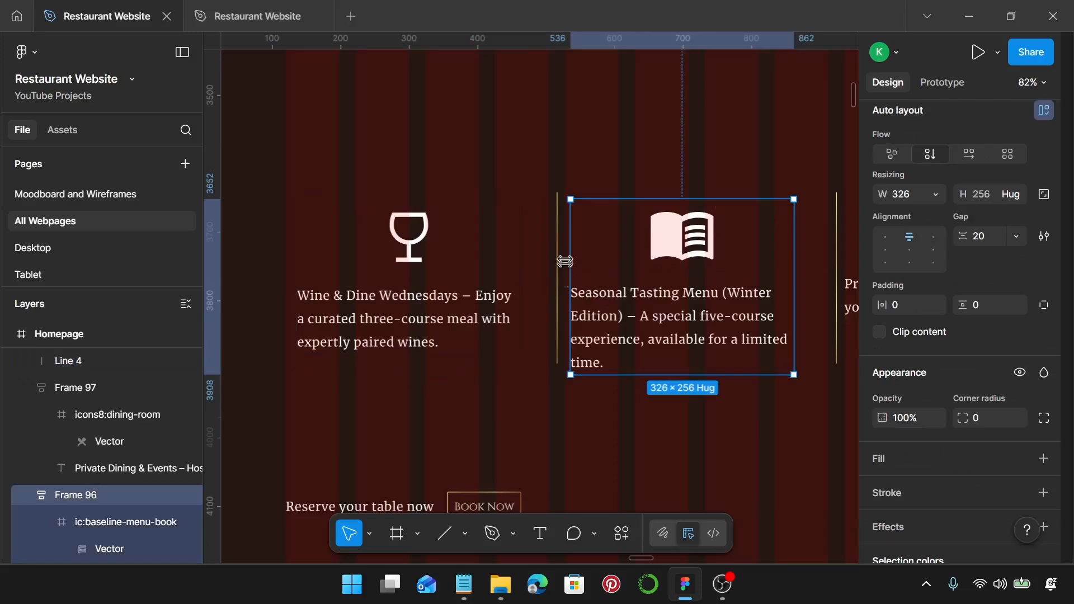
click(493, 301)
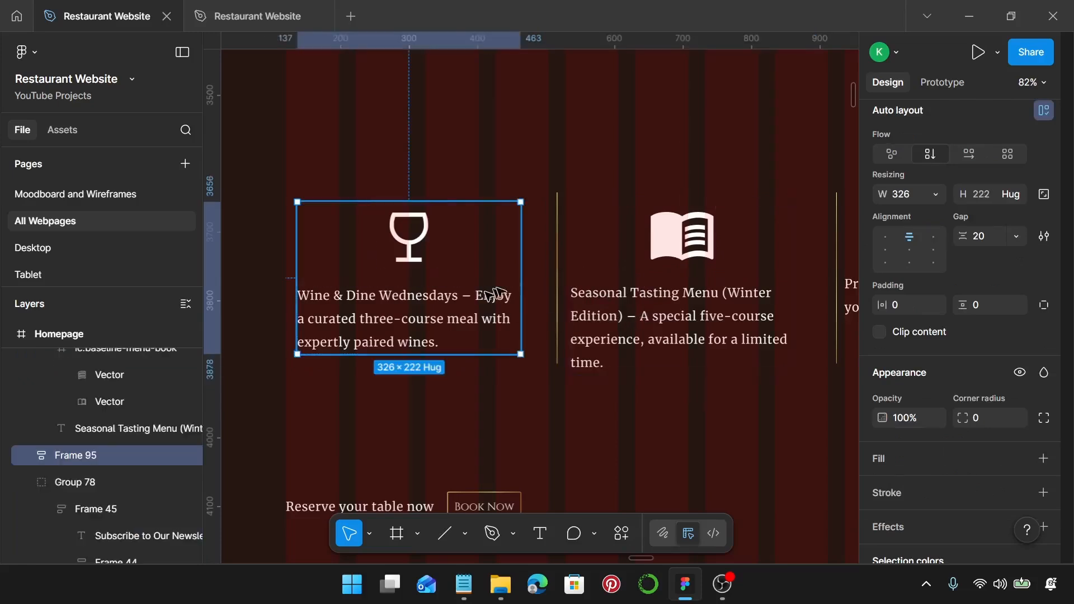
shift+click(557, 277)
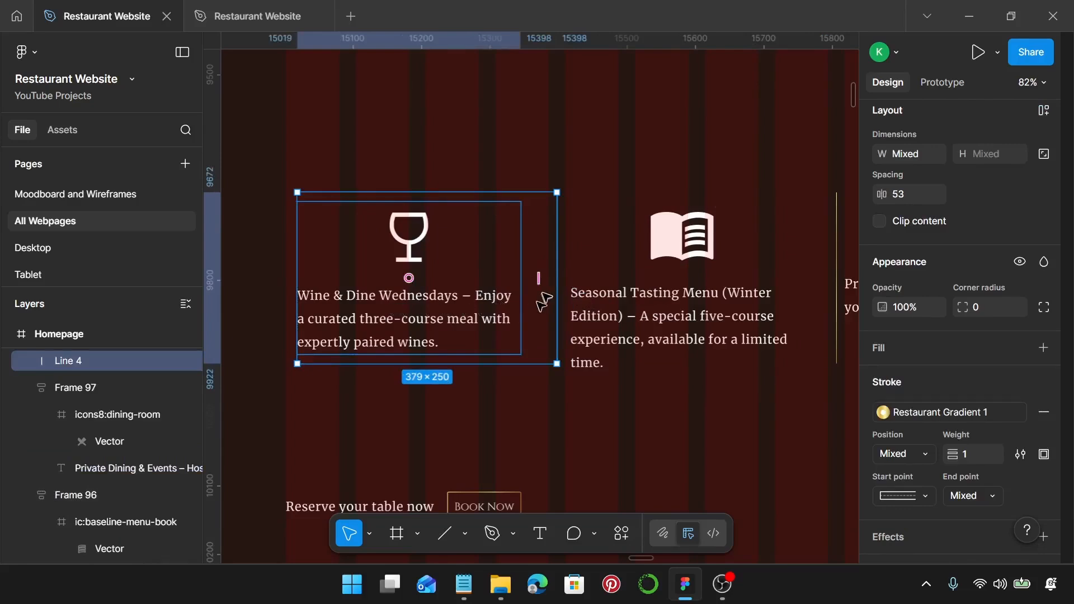
click(481, 350)
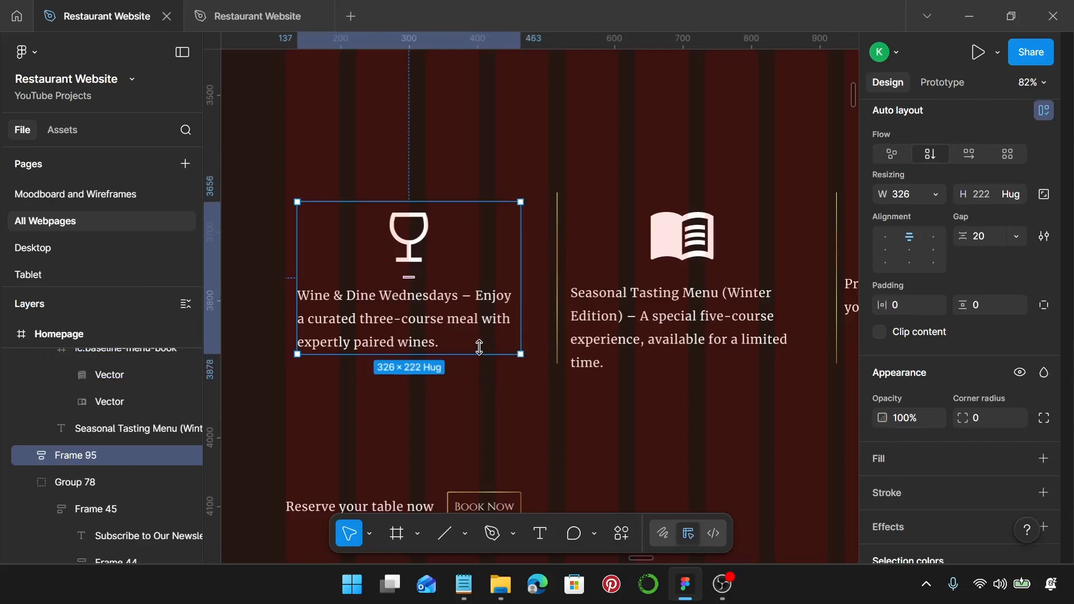
key(shift+Right)
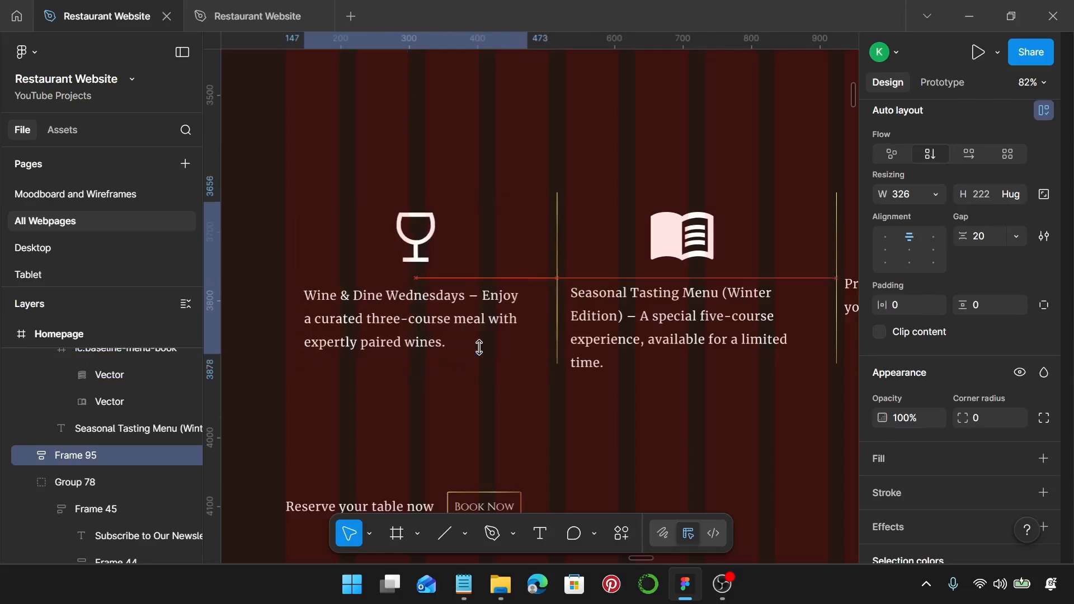
shift+click(557, 291)
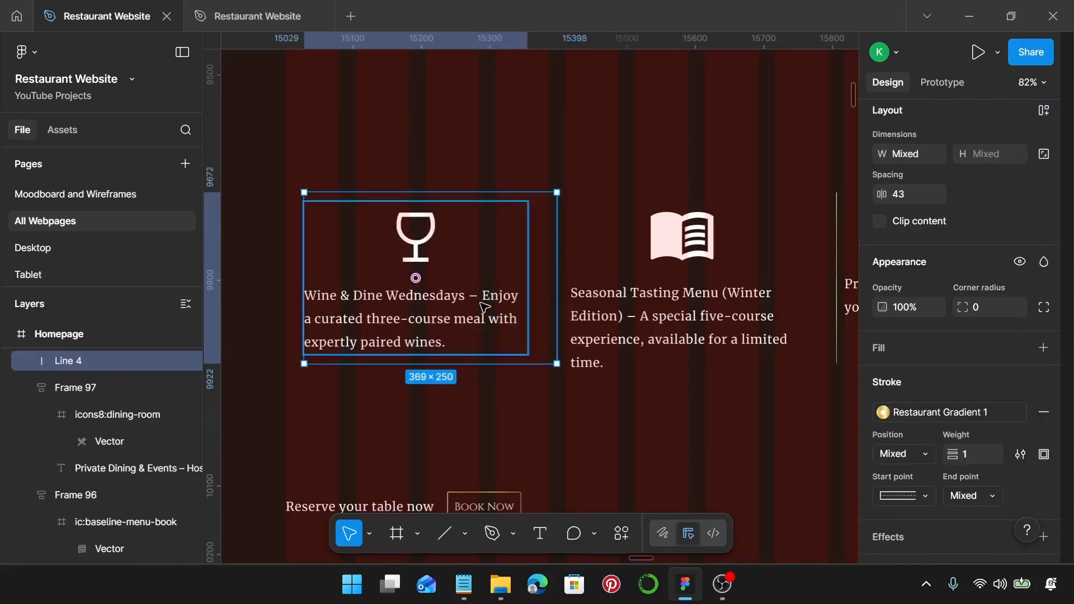
Step: Nudge the Wine & Dine Wednesdays block 3 px to the right, toward the first divider line
click(485, 306)
key(Right)
key(Right)
key(Right)
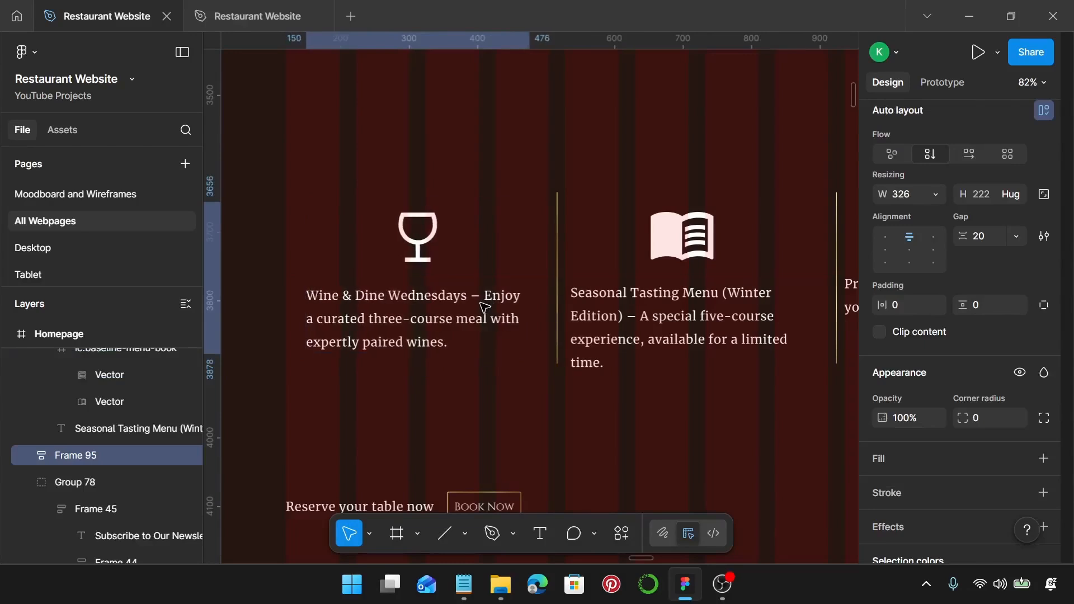
Step: Set the spacing between the first divider line and the Seasonal Tasting Menu block to 40
scroll(485, 307, right, 3)
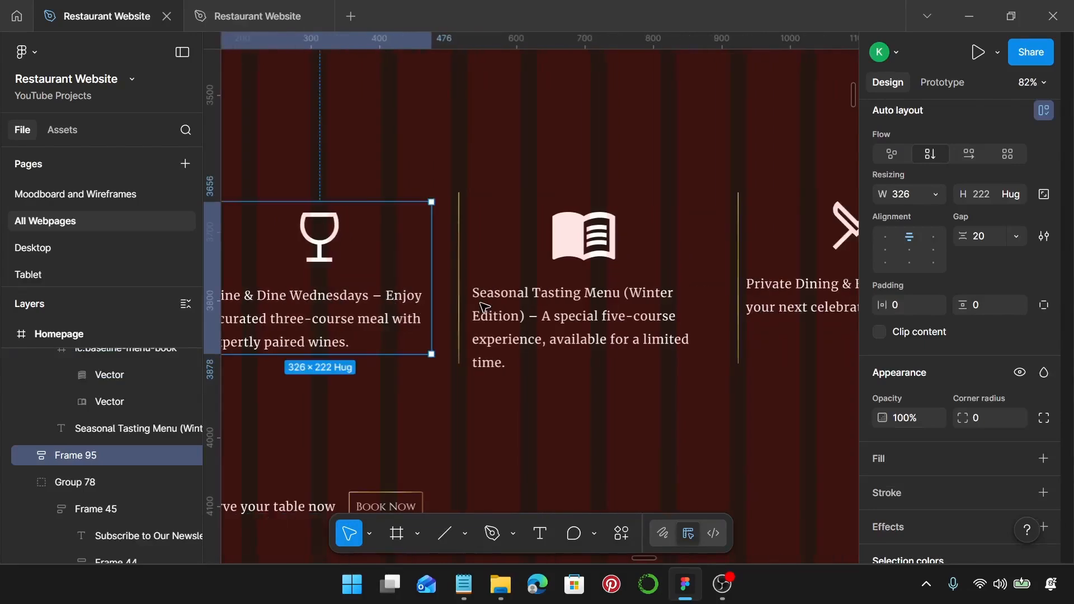
click(460, 280)
shift+click(584, 287)
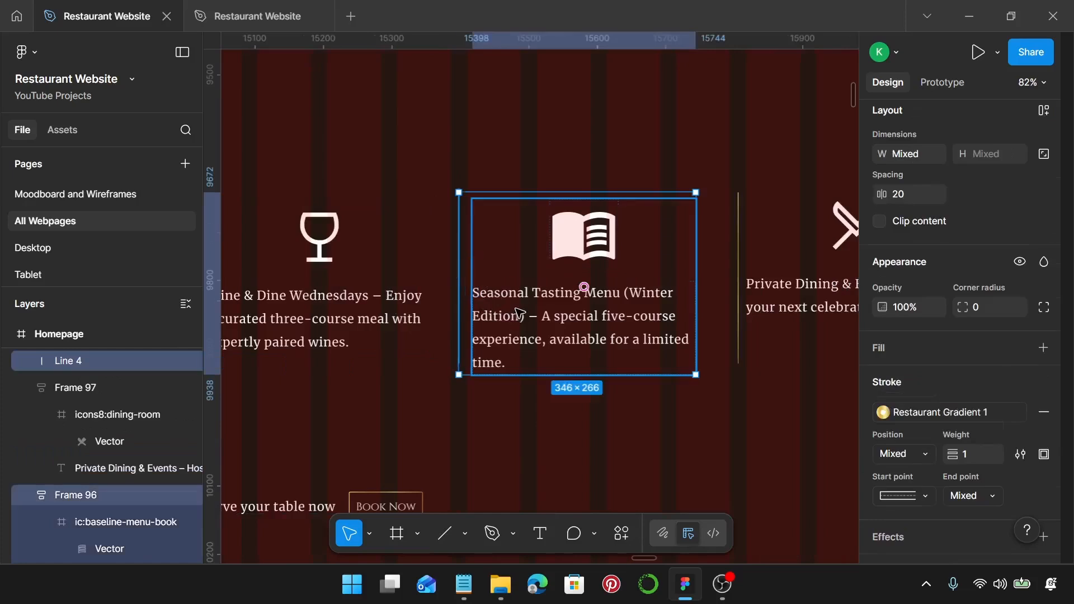
drag(465, 279, 475, 279)
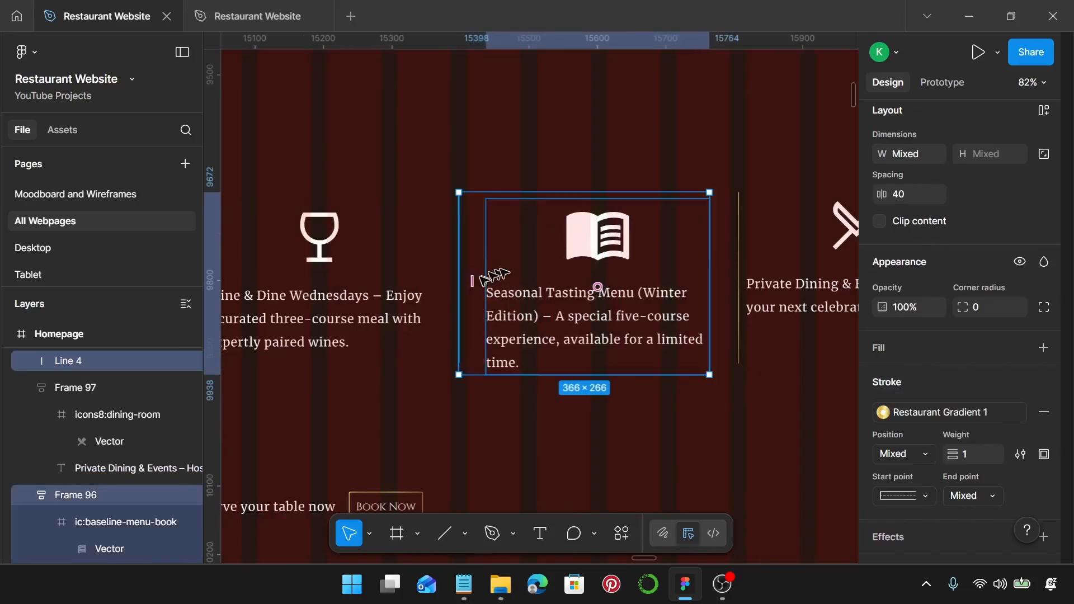
Step: Place the second divider line 40 px from the Seasonal Tasting Menu block, and the Private Dining & Events block 40 px from that divider
scroll(548, 302, right, 9)
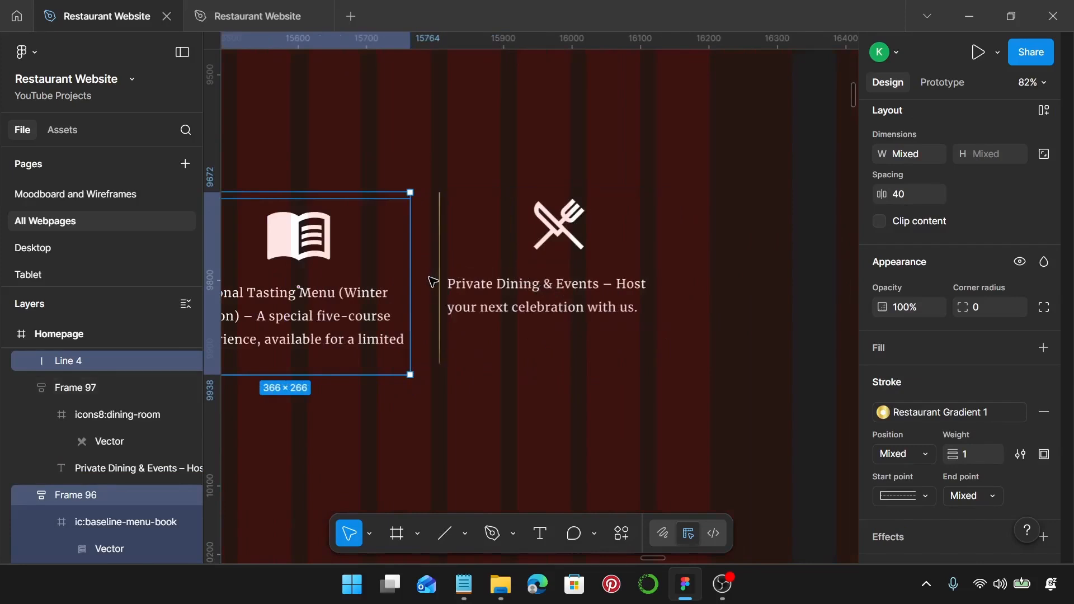
click(412, 300)
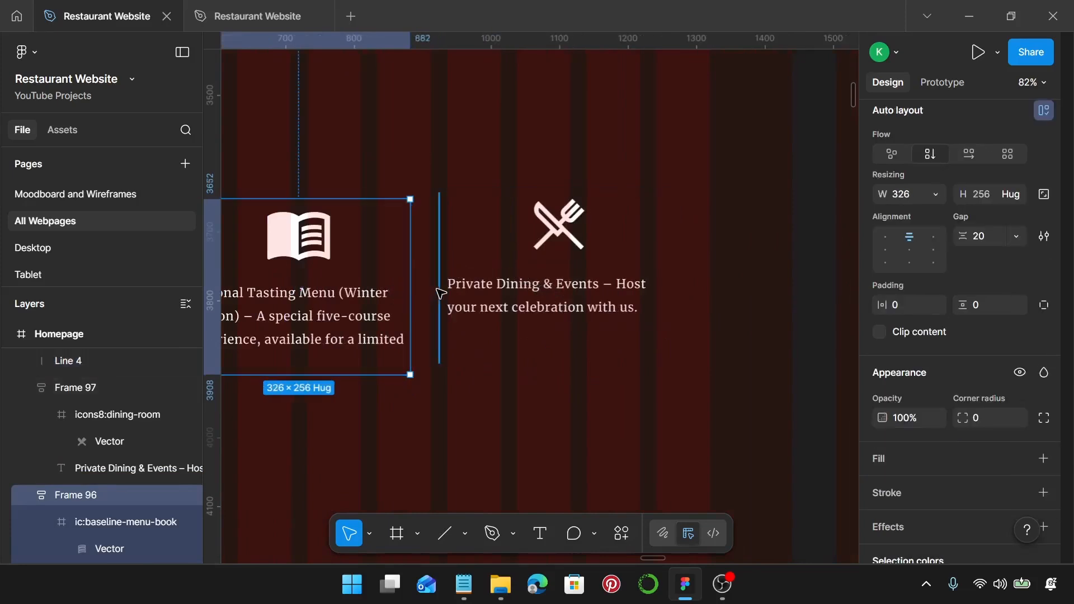
shift+click(440, 289)
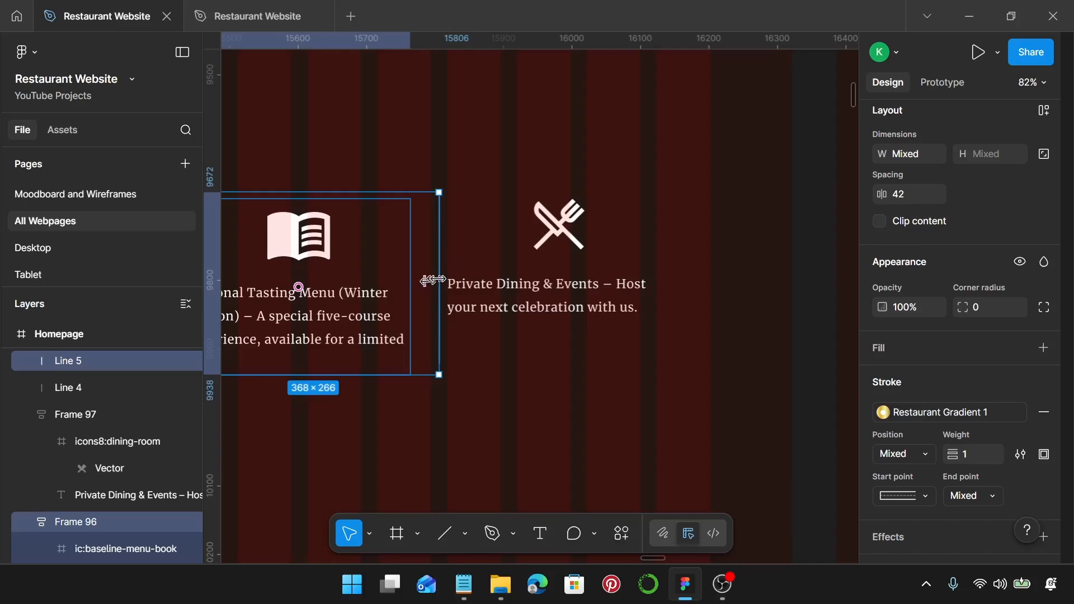
scroll(446, 281, left, 1)
scroll(458, 263, up, 3)
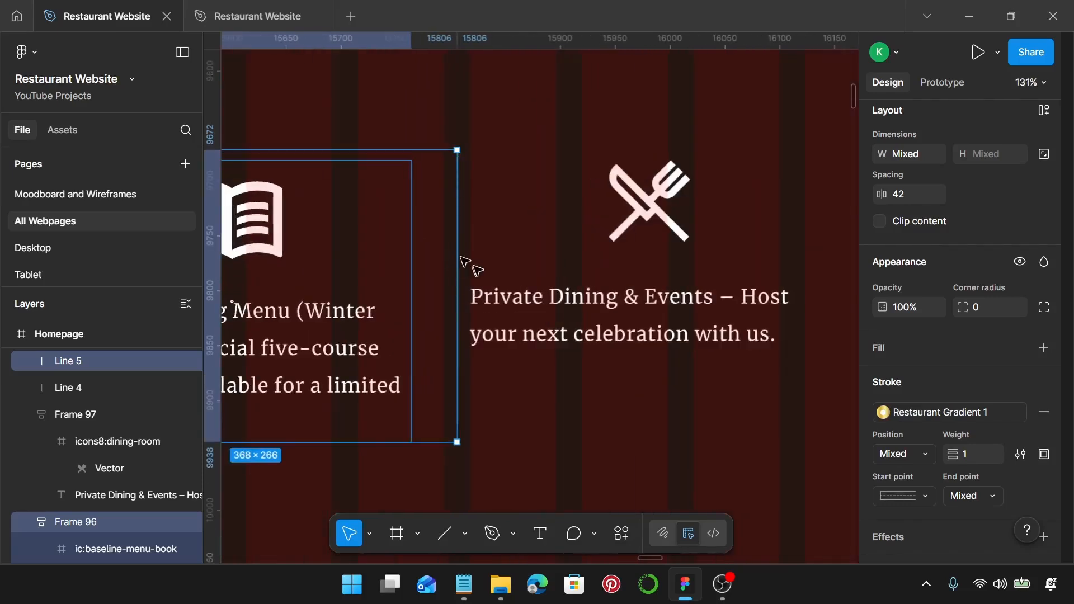
click(469, 269)
click(457, 269)
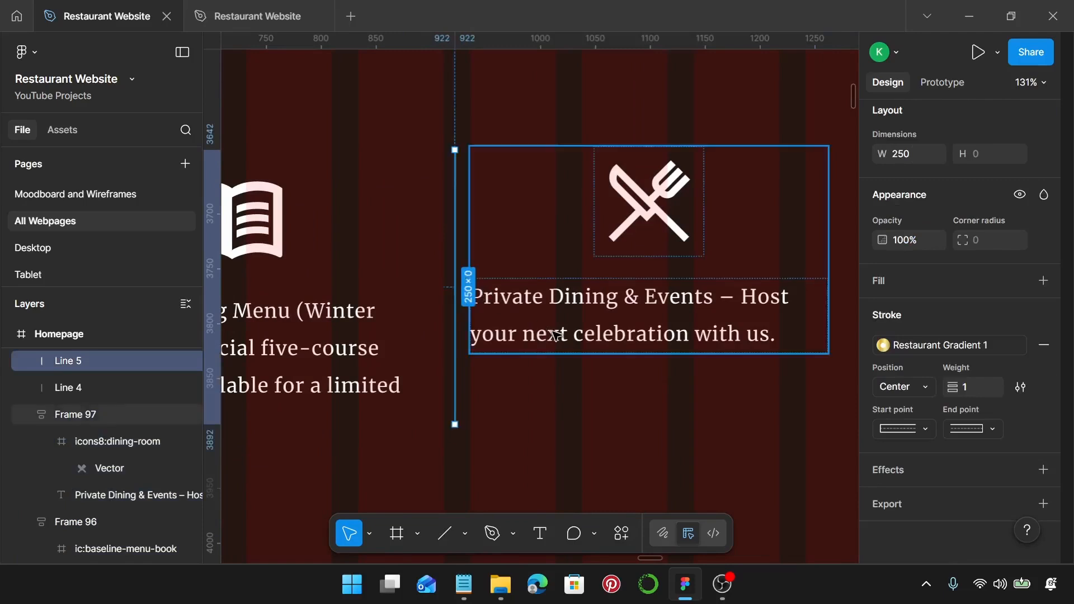
shift+click(518, 322)
drag(462, 253, 473, 242)
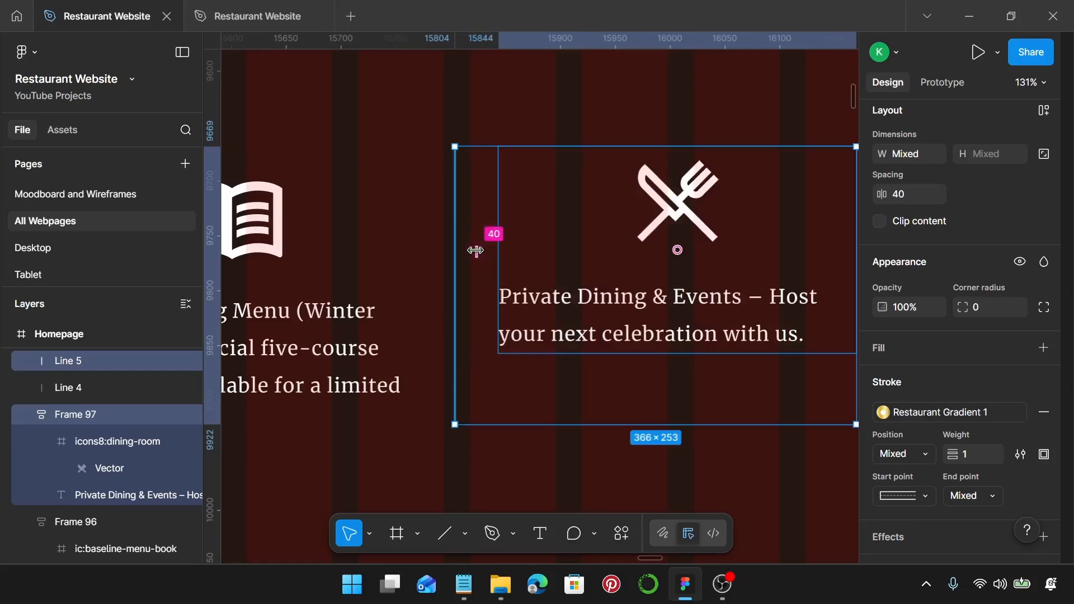
Step: Align the top edges of the three event blocks and the two divider lines
scroll(473, 235, down, 6)
shift+click(425, 288)
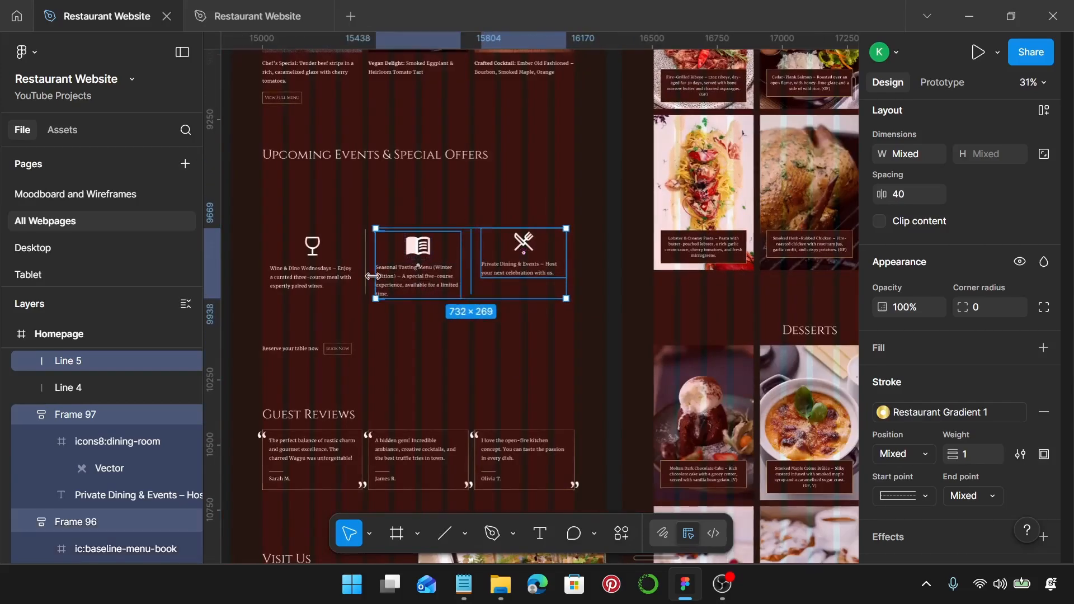
shift+click(365, 263)
shift+click(330, 275)
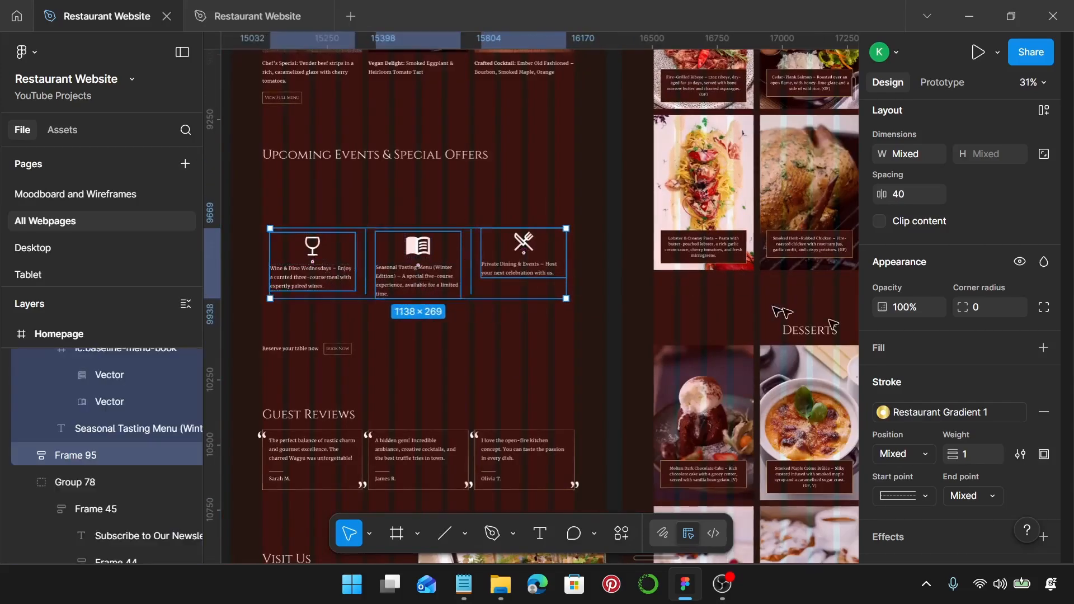
scroll(915, 342, up, 5)
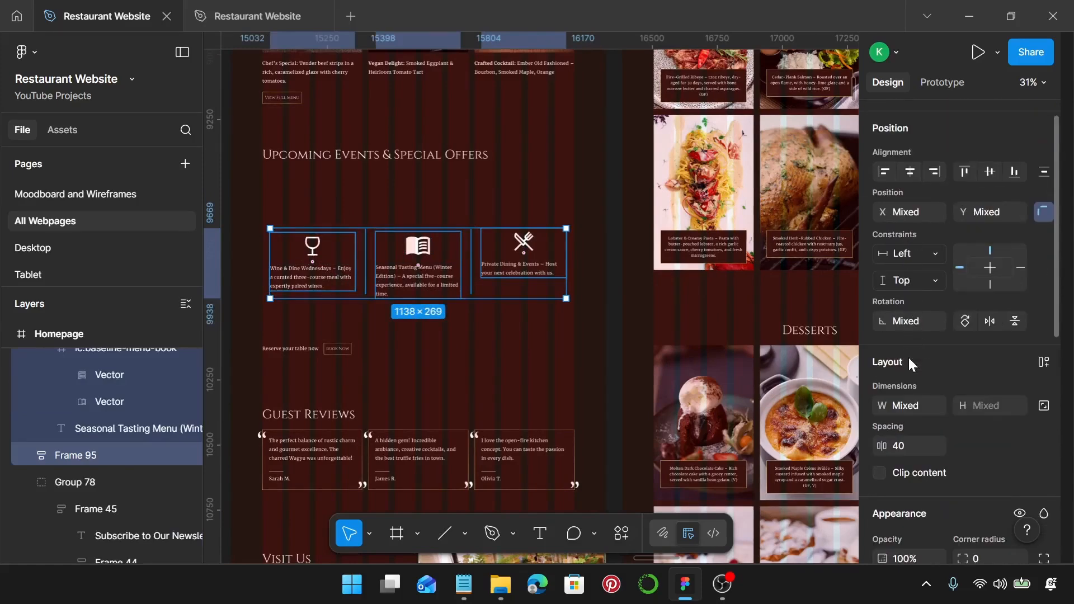
scroll(904, 406, down, 3)
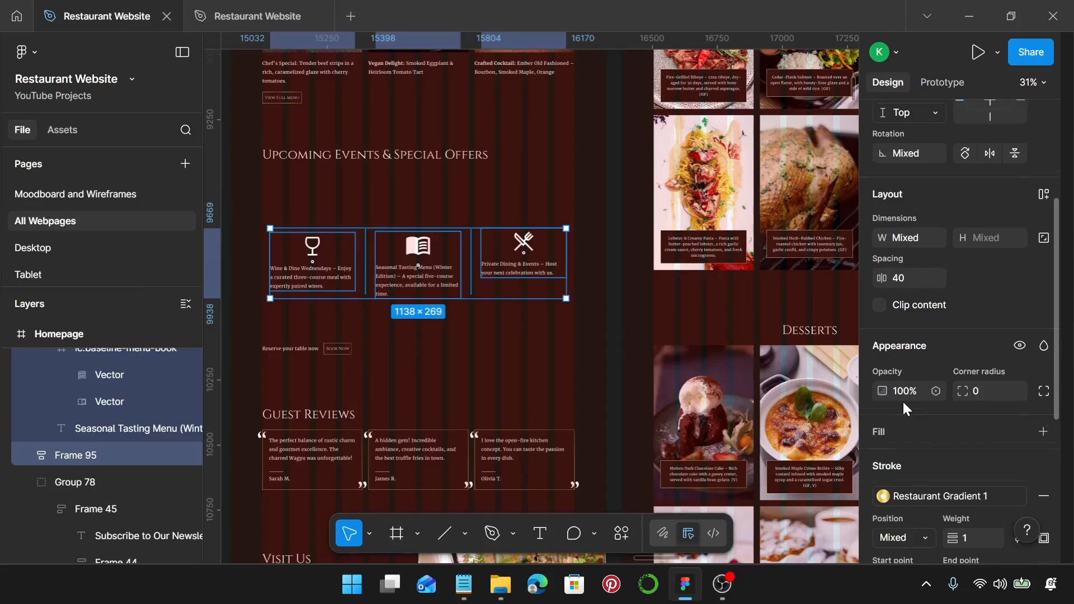
scroll(903, 402, up, 5)
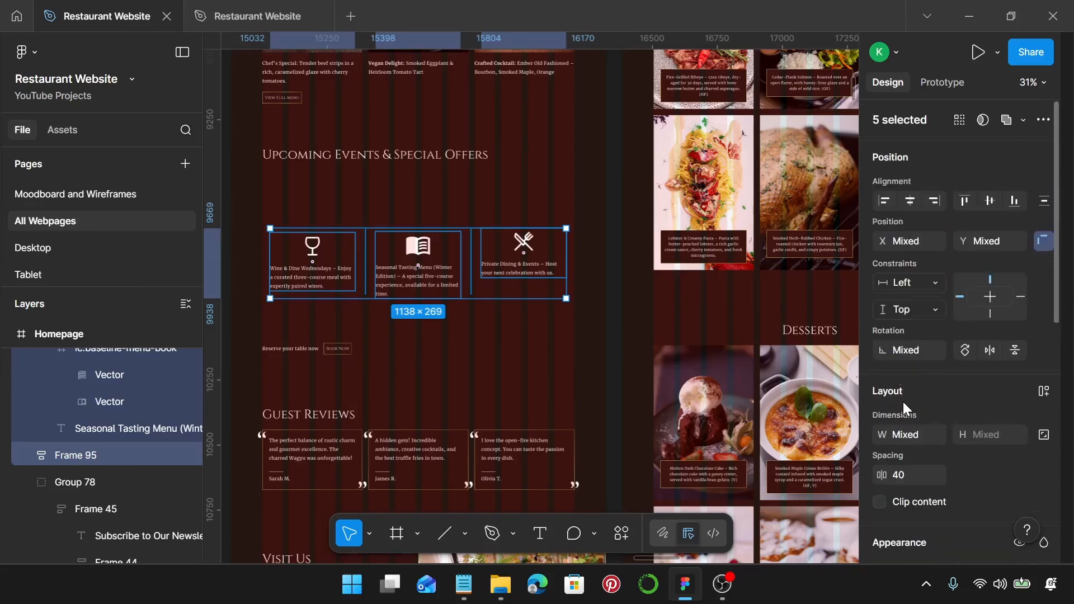
click(968, 206)
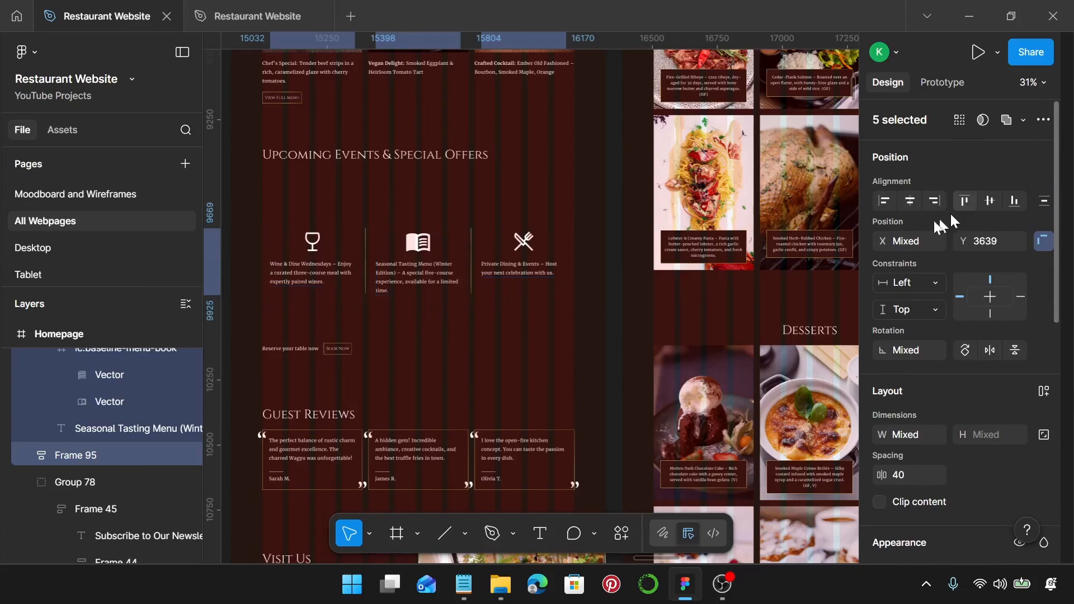
Step: Group the three event blocks together with their two divider lines
scroll(473, 312, left, 3)
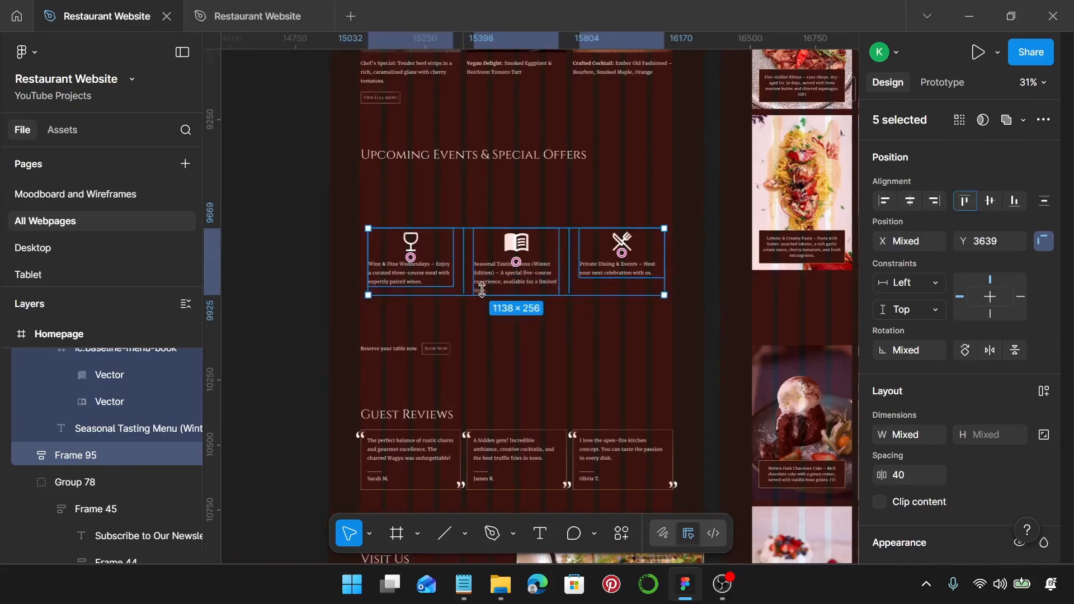
scroll(482, 289, up, 3)
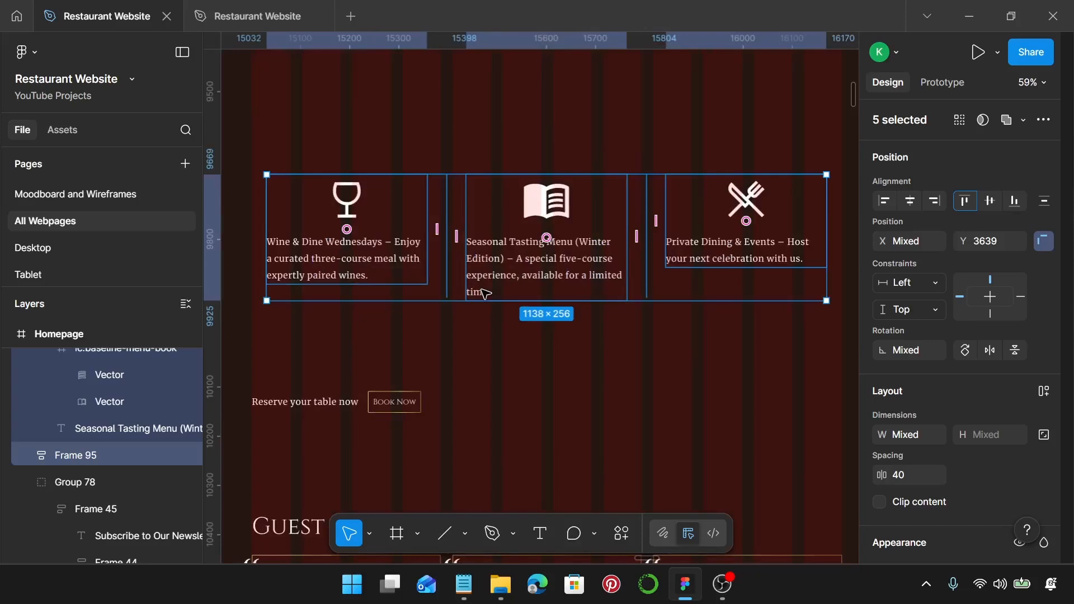
key(ctrl+g)
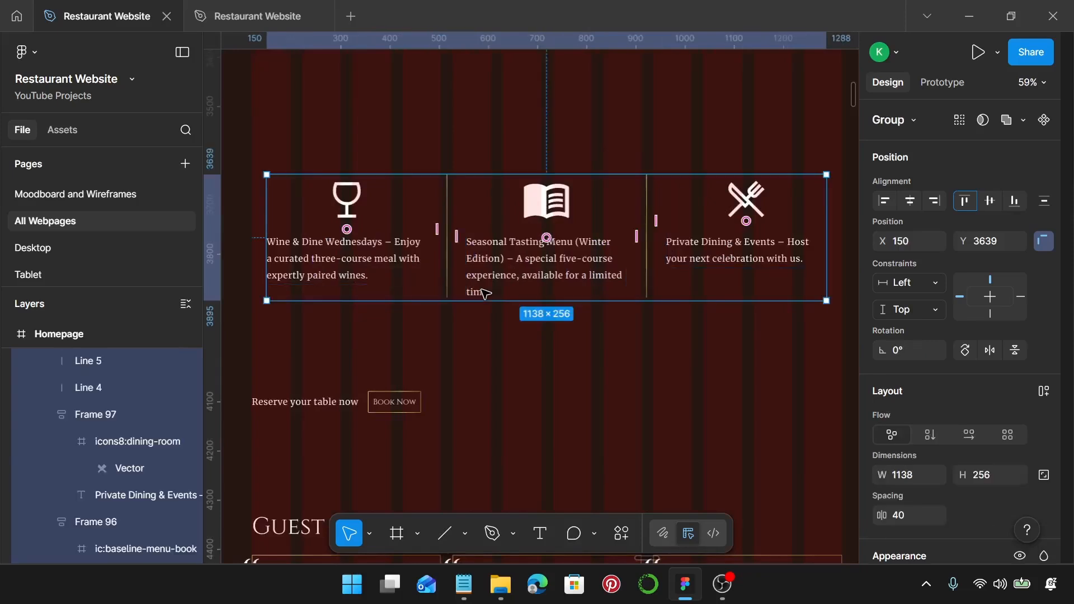
scroll(484, 293, down, 2)
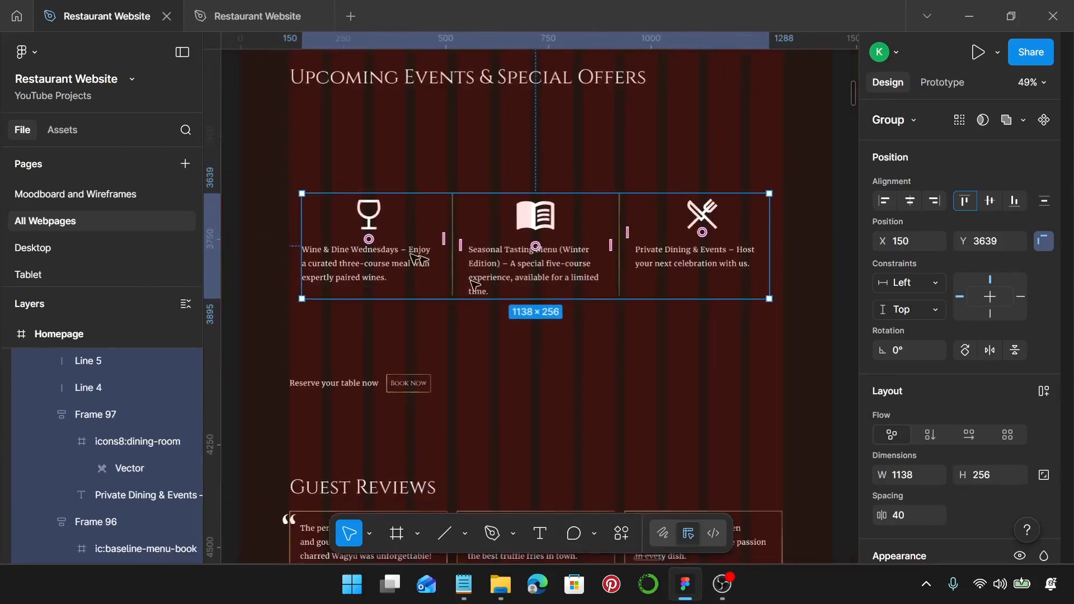
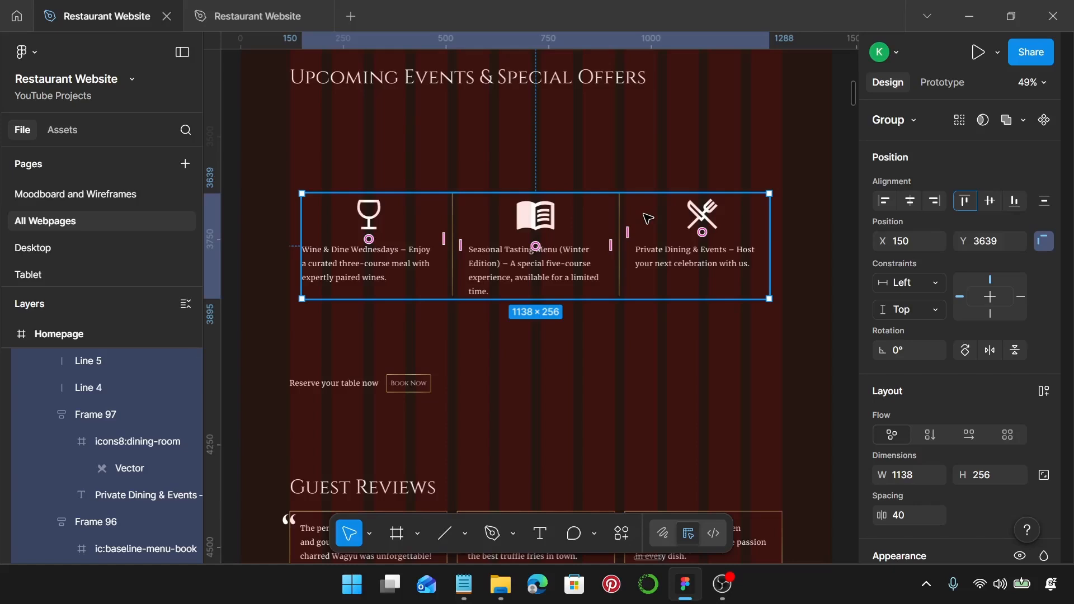
Step: Set the vertical spacing between the Upcoming Events heading, the events group and the Reserve your table row to 25, and group them
click(394, 81)
shift+click(410, 214)
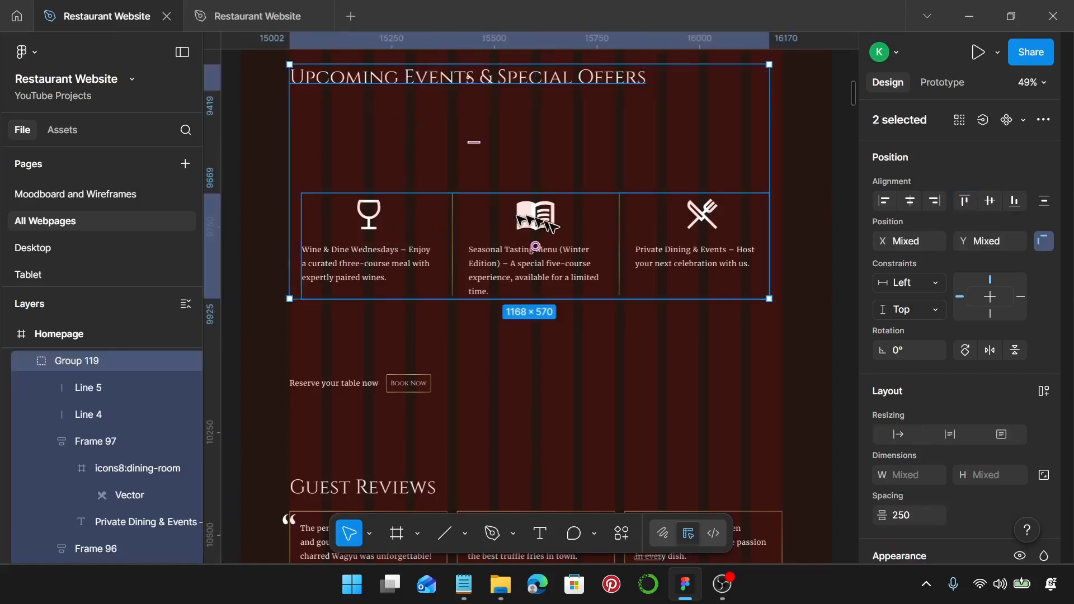
click(534, 224)
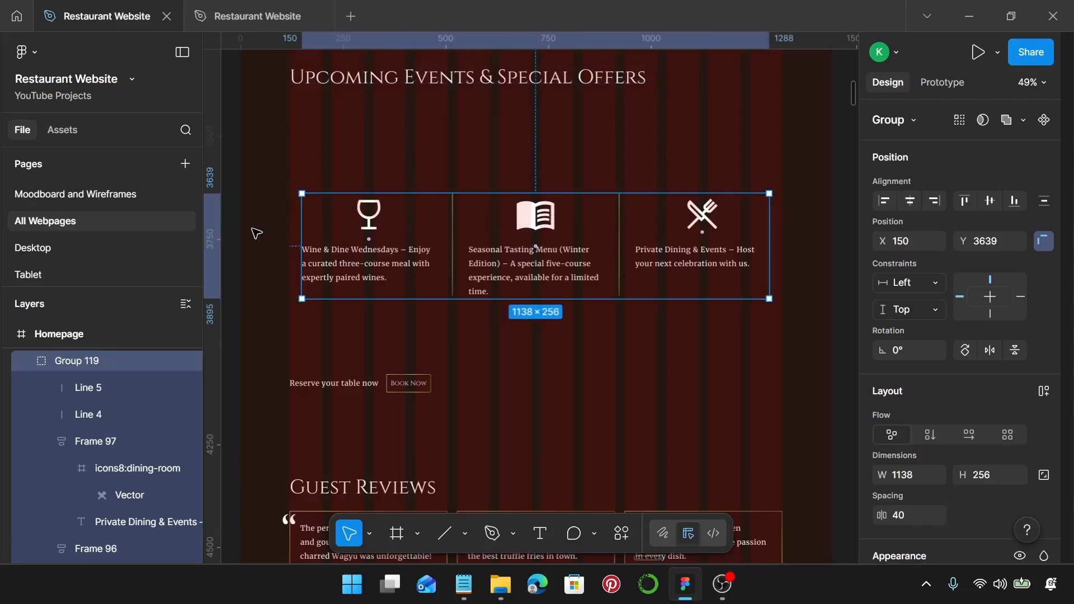
click(527, 77)
shift+click(487, 246)
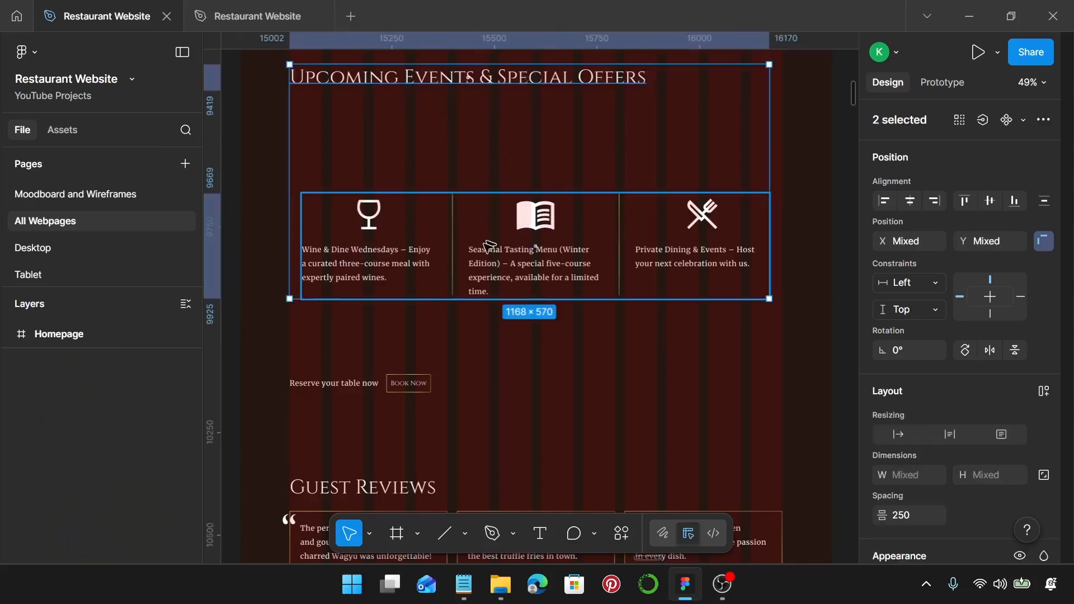
shift+click(402, 392)
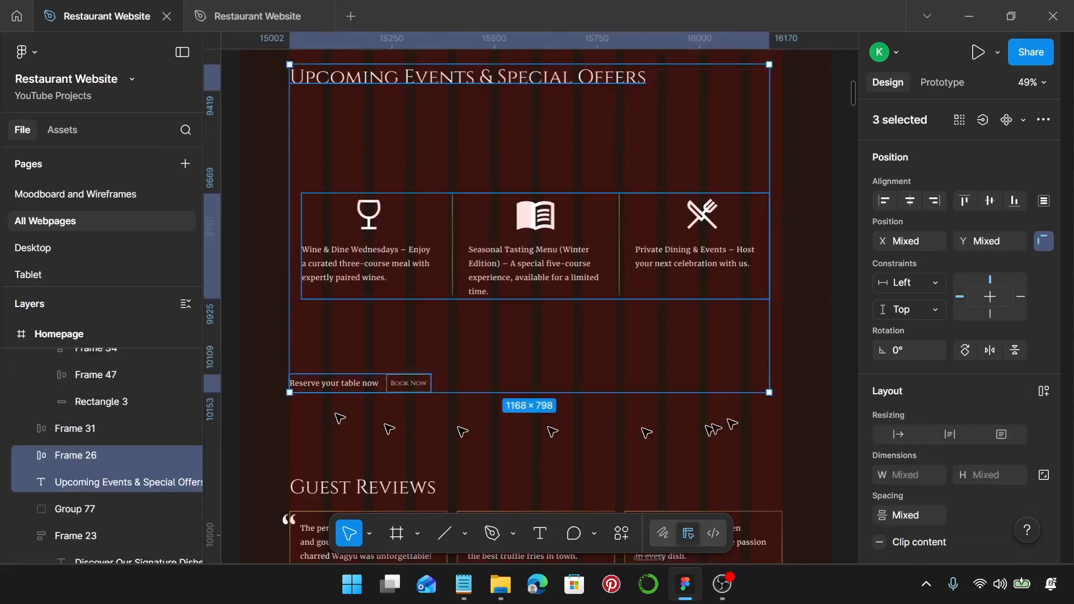
scroll(912, 448, down, 3)
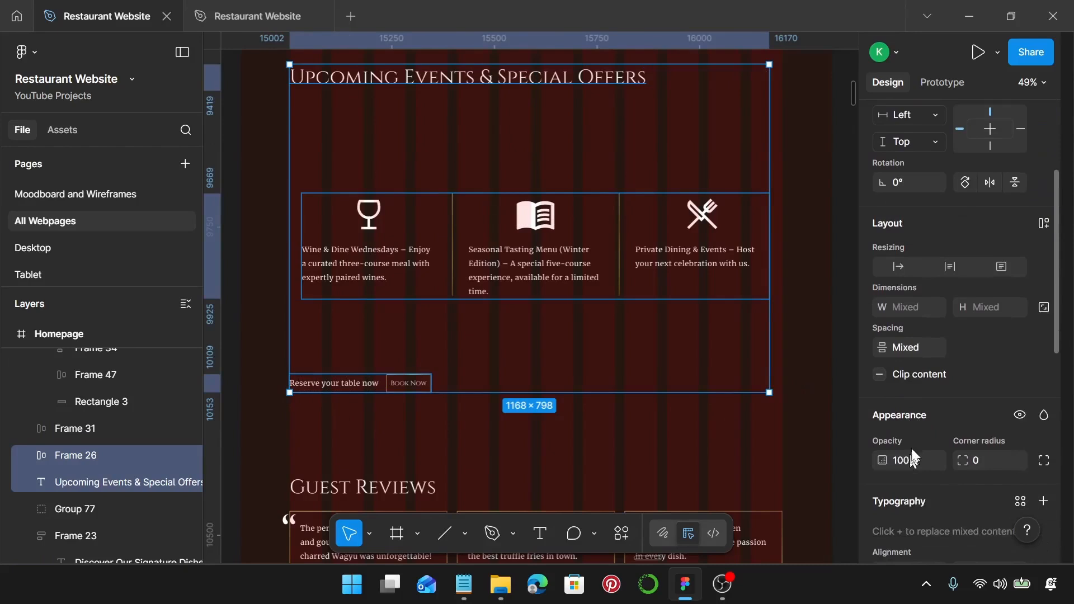
click(919, 347)
text(25)
key(Return)
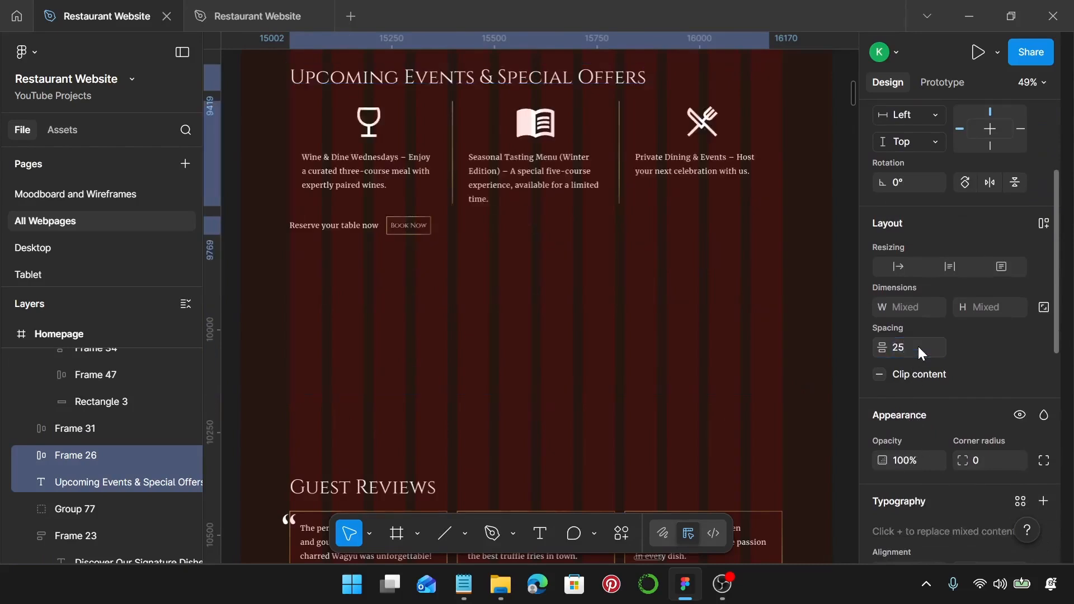
scroll(469, 364, up, 2)
key(ctrl+g)
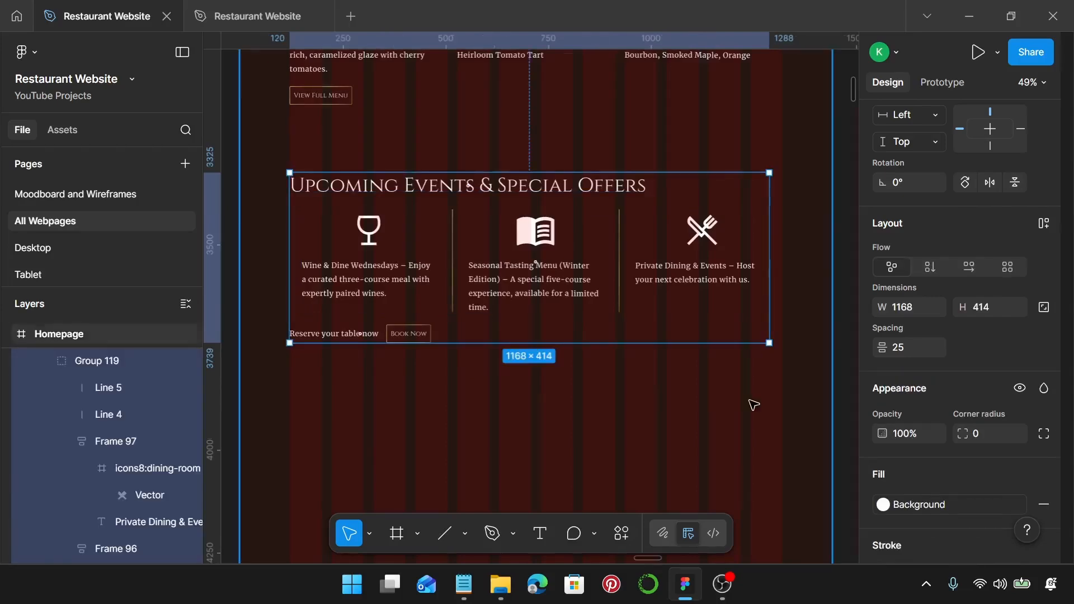
Step: Set the vertical spacing between the Signature Dishes, Upcoming Events, Guest Reviews, Visit Us and footer sections to 200
scroll(754, 405, down, 5)
scroll(754, 405, up, 2)
scroll(753, 405, up, 1)
scroll(754, 405, down, 2)
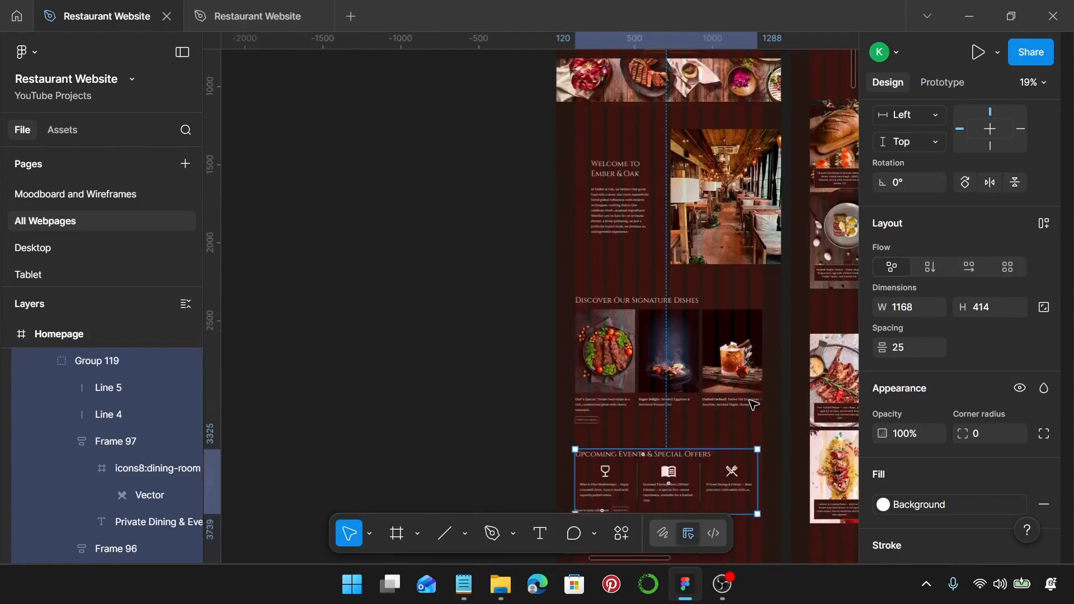
click(639, 367)
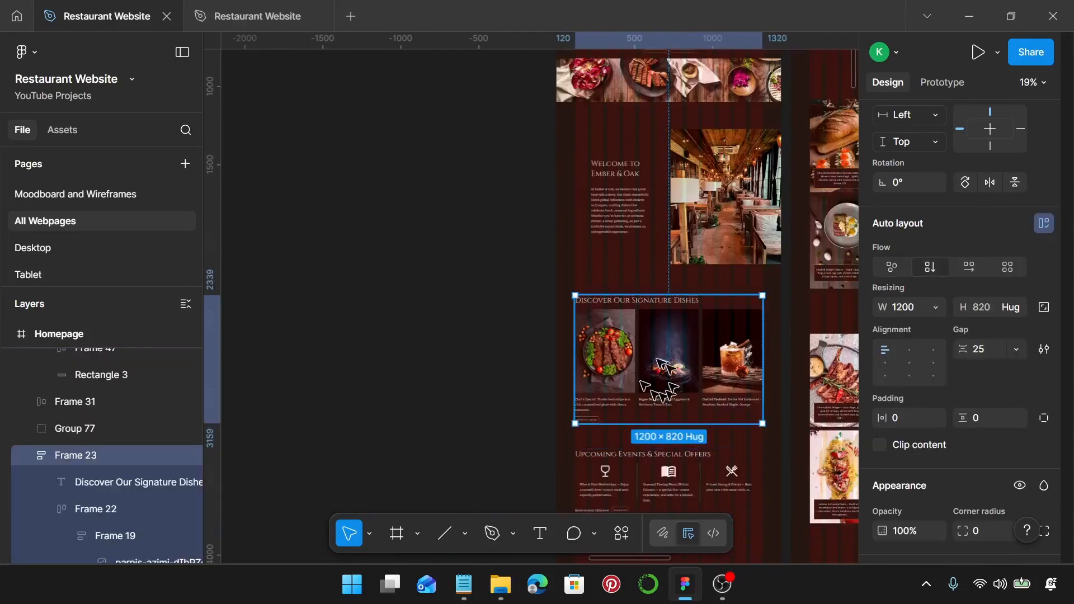
scroll(640, 367, down, 1)
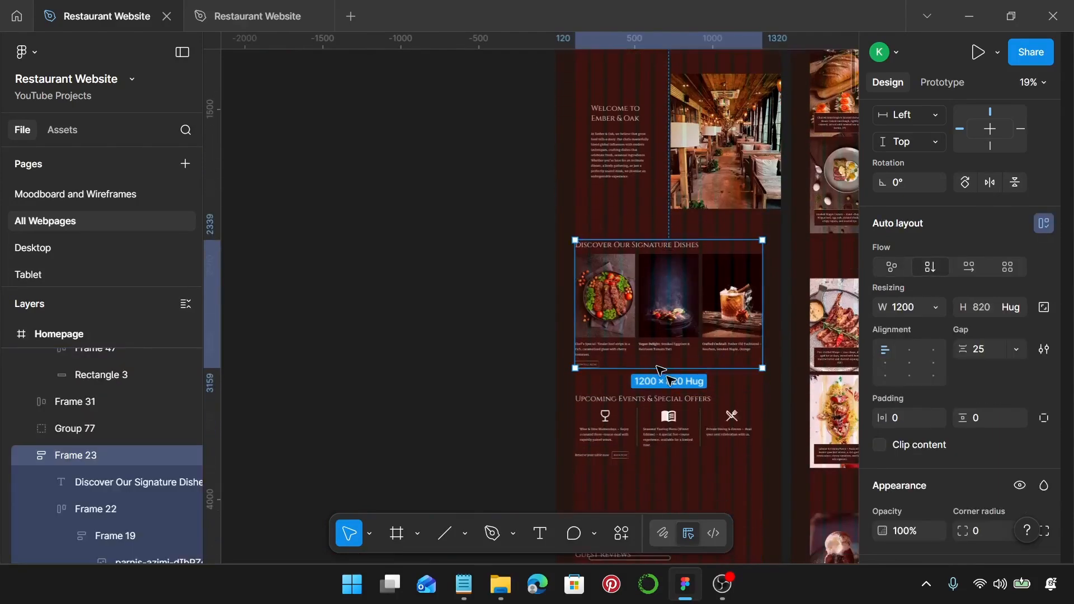
scroll(633, 413, right, 1)
shift+click(630, 413)
scroll(625, 408, down, 2)
scroll(626, 410, down, 2)
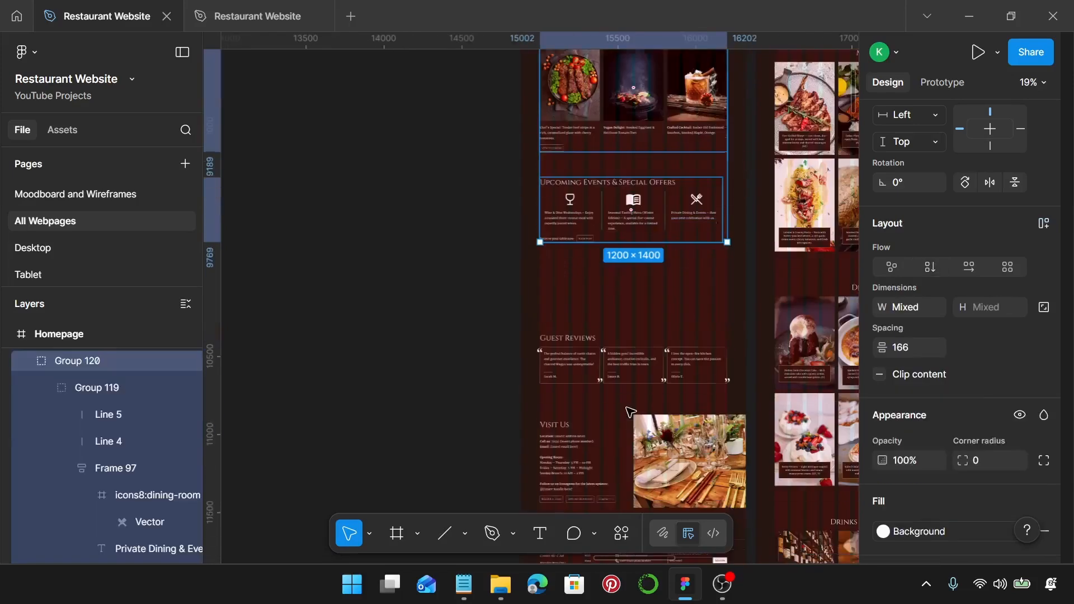
shift+click(644, 372)
shift+click(660, 442)
scroll(660, 442, down, 4)
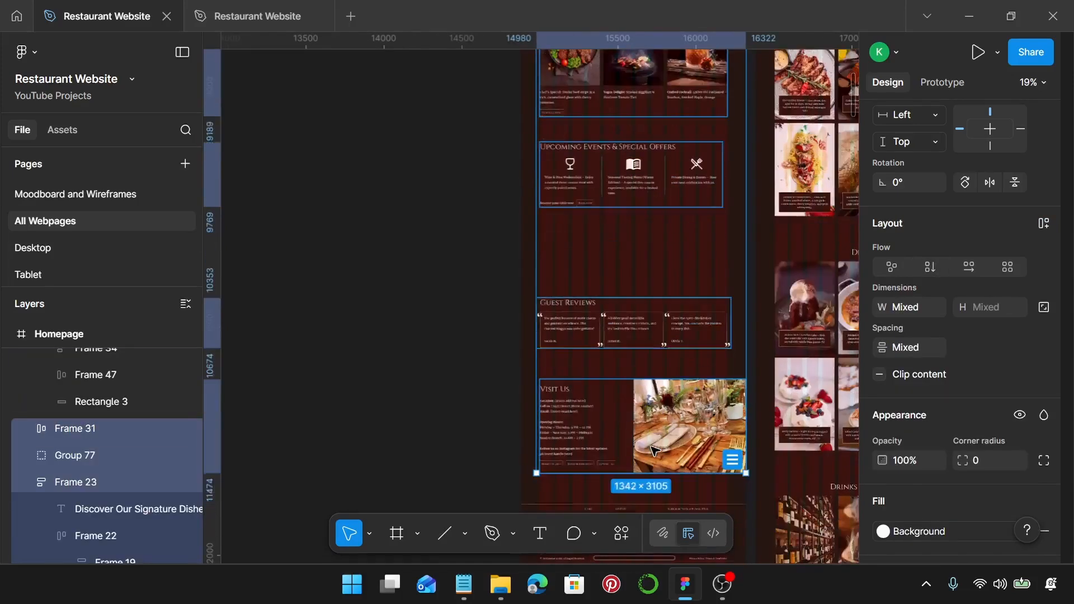
shift+click(666, 382)
shift+click(667, 381)
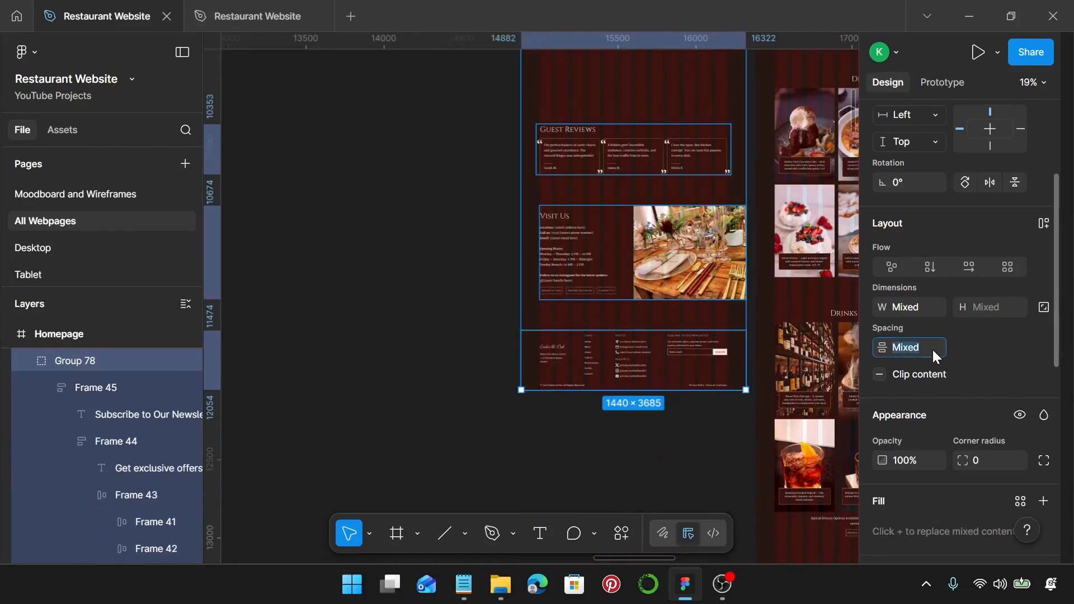
text(200)
key(Return)
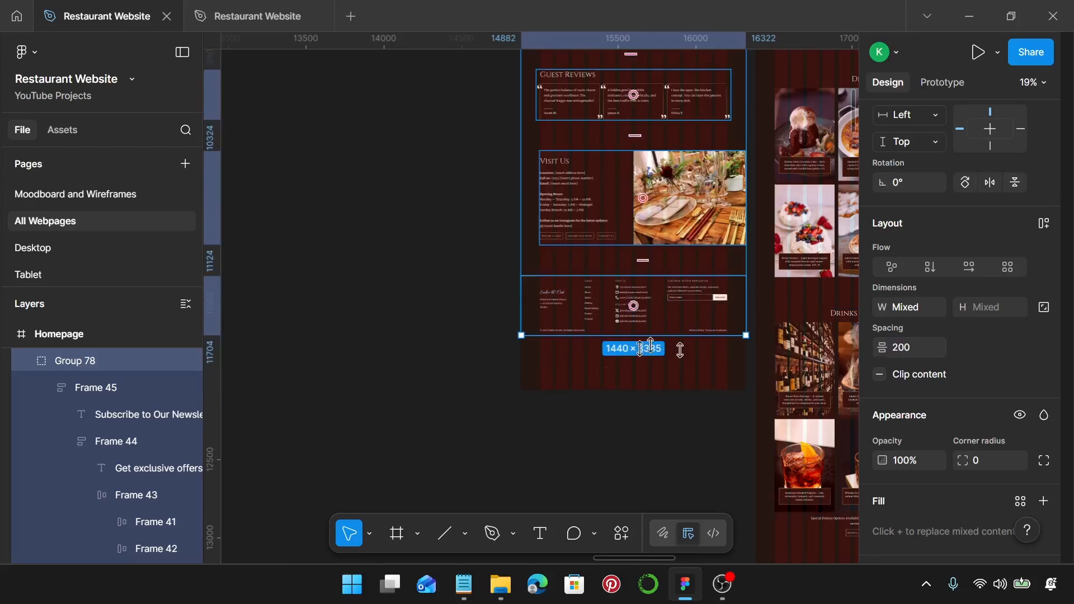
Step: Shorten the Homepage frame by raising its bottom edge to a height of about 5752
scroll(604, 363, up, 4)
right_click(602, 365)
click(531, 388)
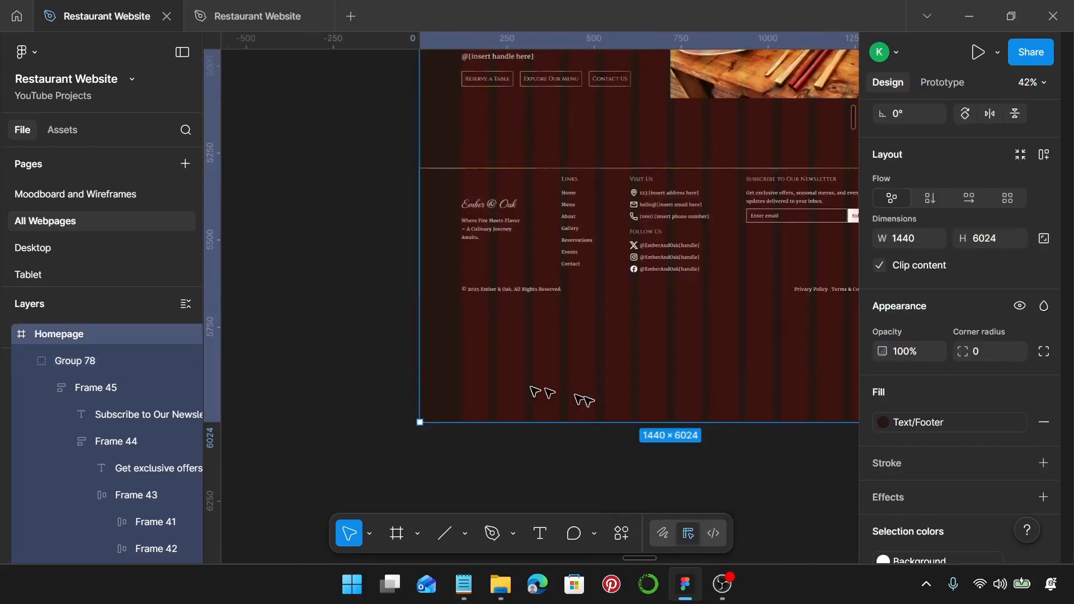
drag(653, 423, 662, 314)
scroll(662, 313, up, 10)
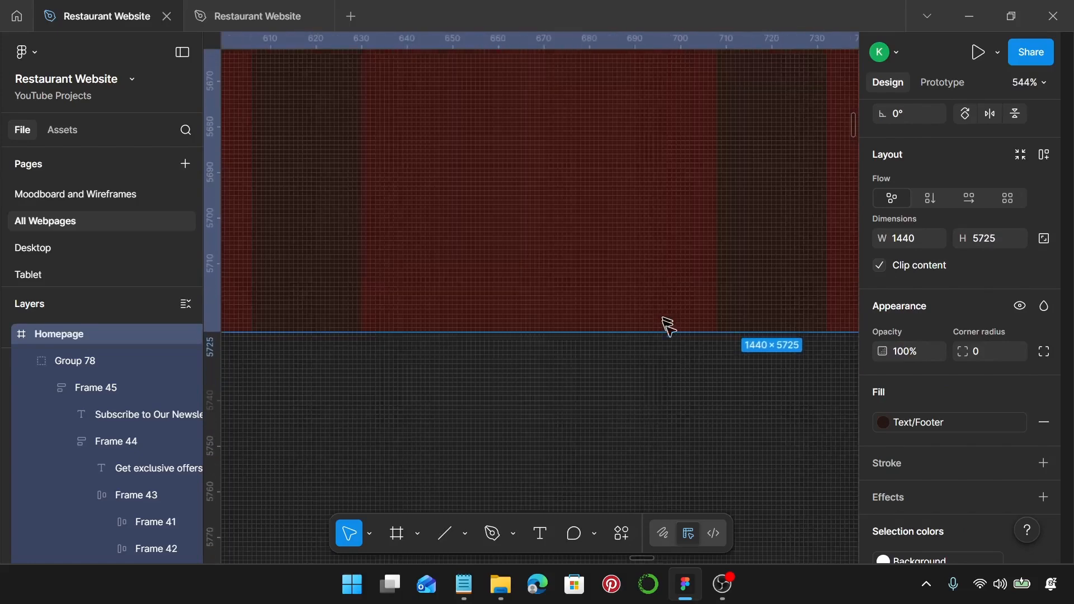
drag(673, 350, 683, 451)
key(Escape)
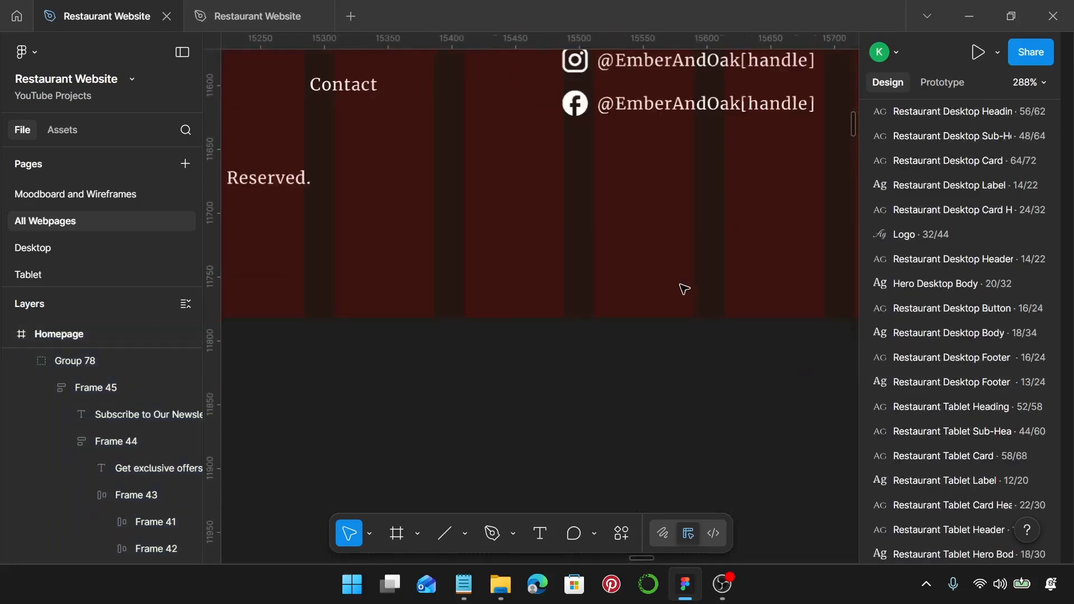
Step: Trim the Homepage frame's bottom edge flush with the footer's lower edge, to a height of 5674
click(644, 193)
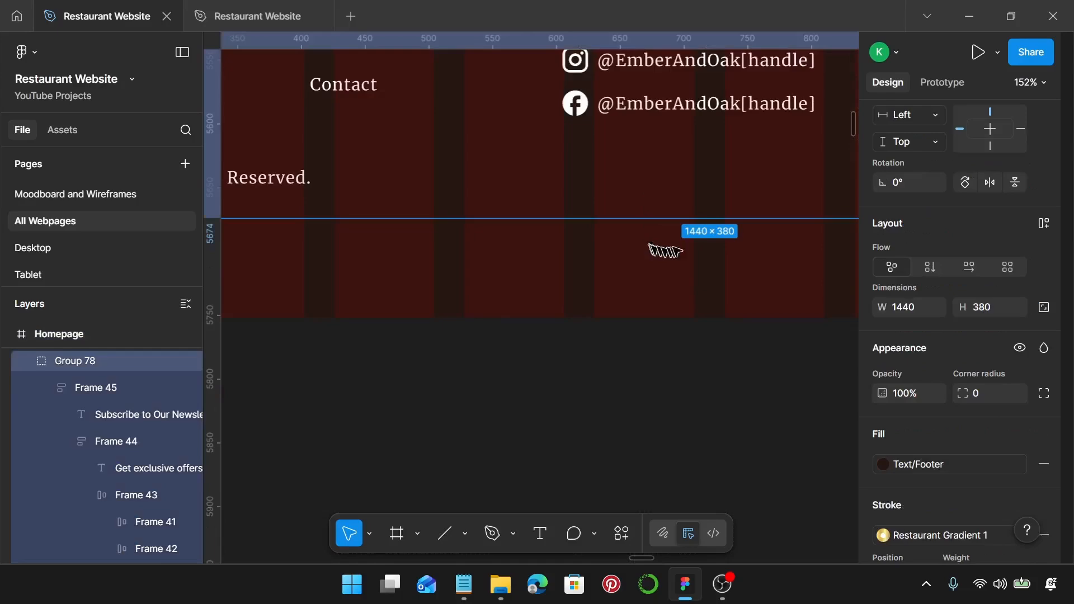
right_click(717, 302)
click(667, 281)
click(645, 275)
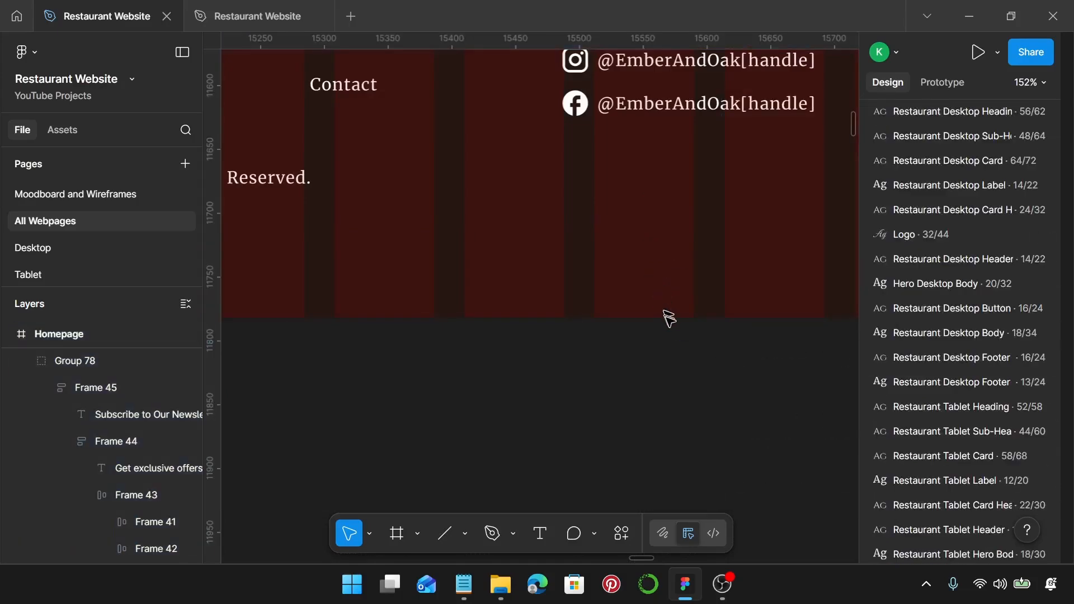
right_click(671, 312)
click(636, 299)
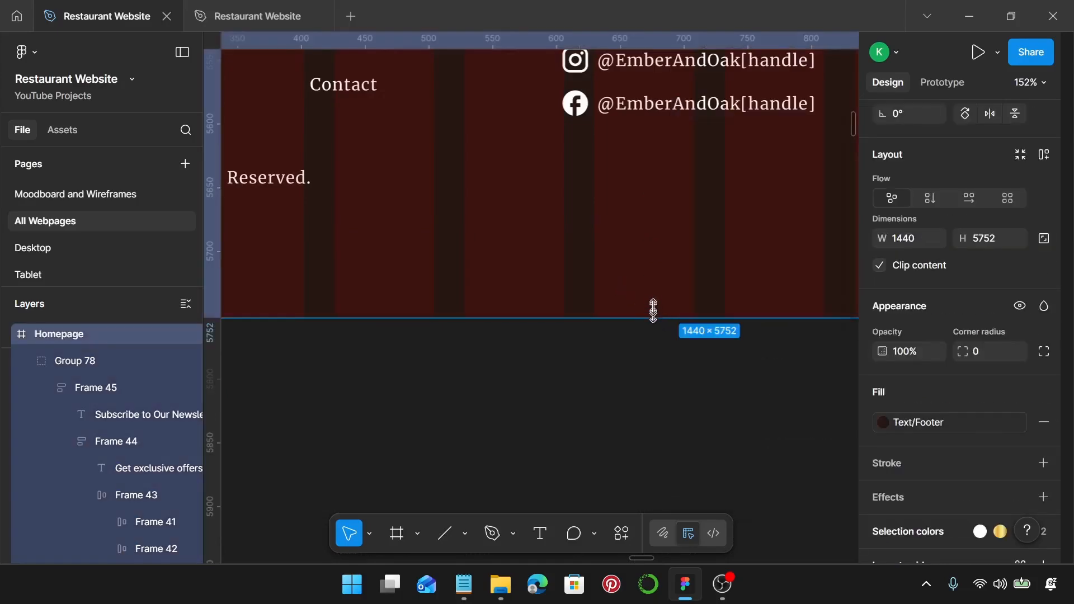
drag(652, 313, 695, 194)
scroll(355, 240, up, 5)
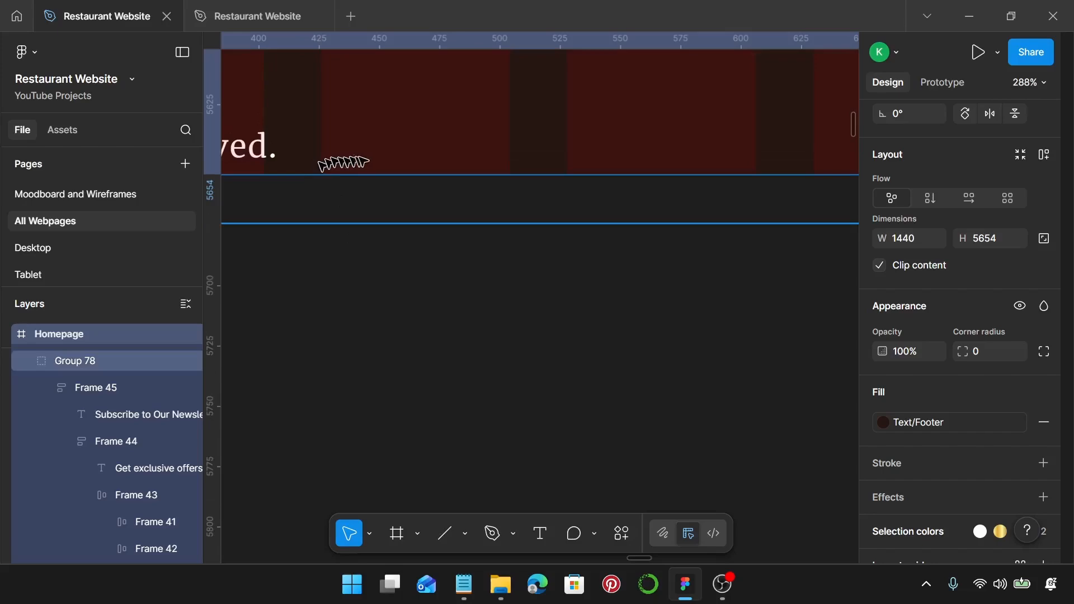
drag(375, 178, 374, 233)
scroll(411, 187, up, 6)
scroll(488, 298, up, 3)
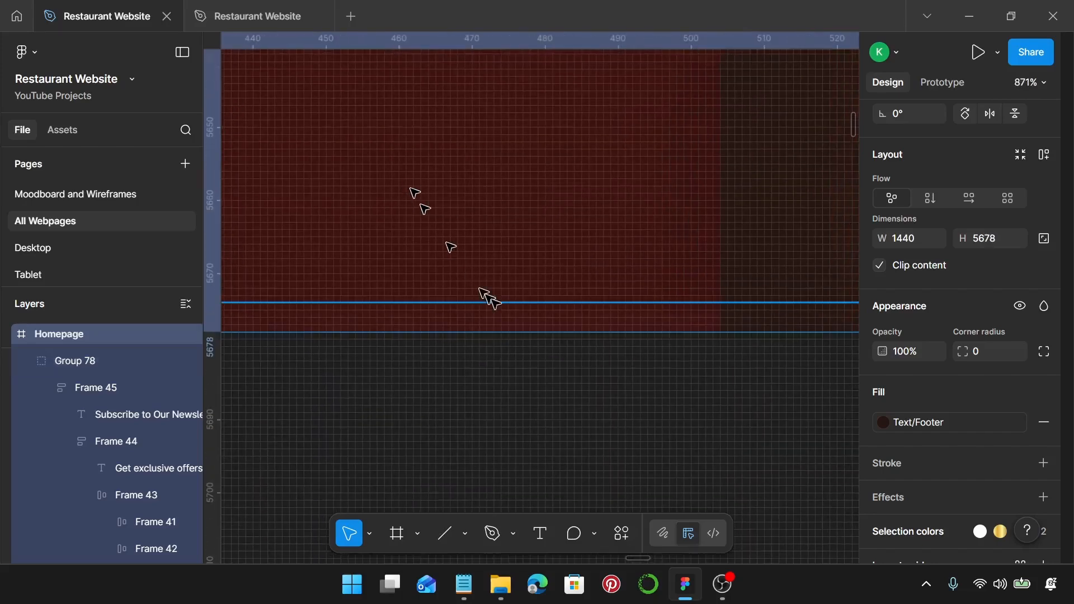
drag(509, 330, 513, 305)
scroll(513, 305, down, 20)
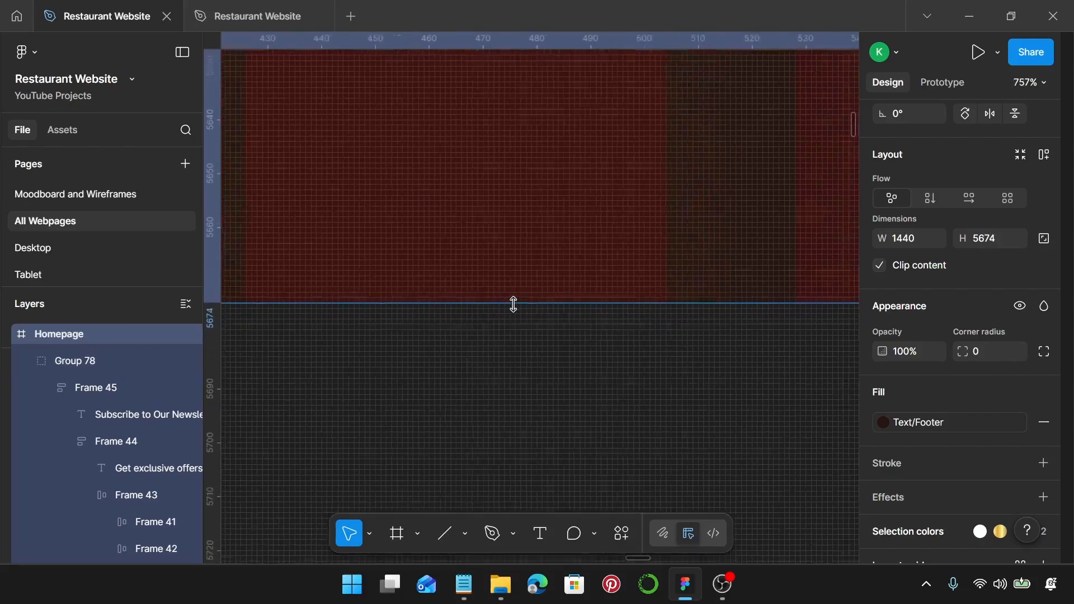
scroll(513, 305, down, 3)
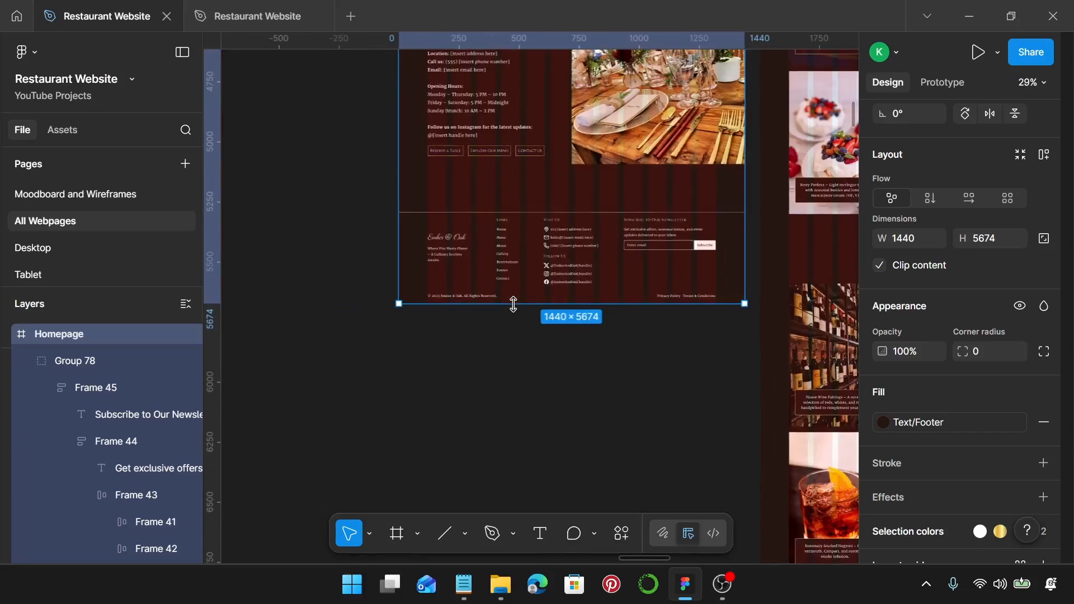
Step: Look over the Homepage from the footer to the header and open the prototype preview
scroll(514, 305, up, 10)
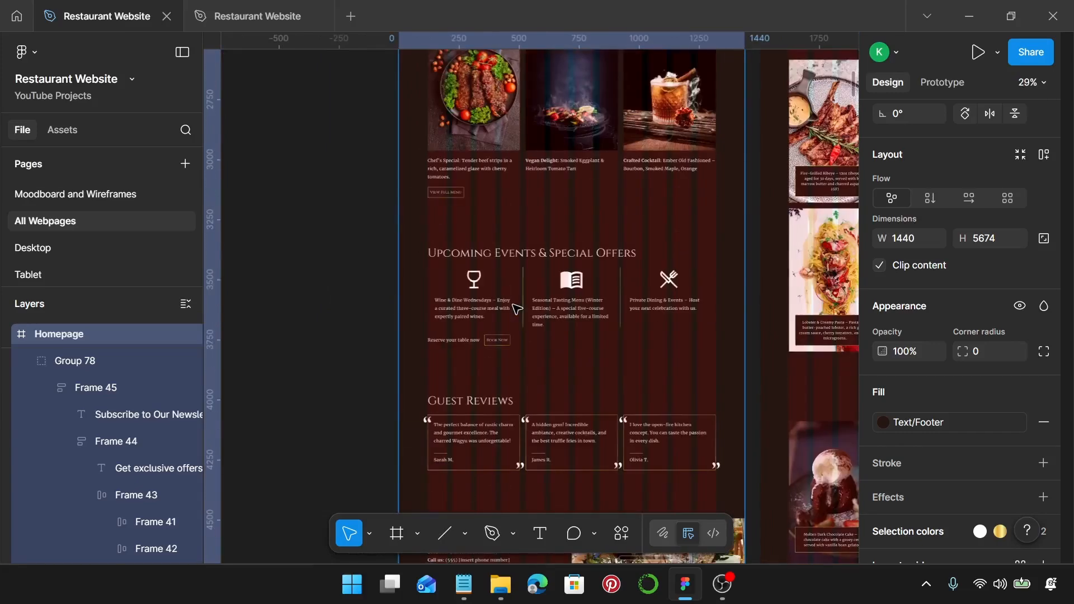
scroll(515, 308, down, 2)
scroll(516, 308, up, 10)
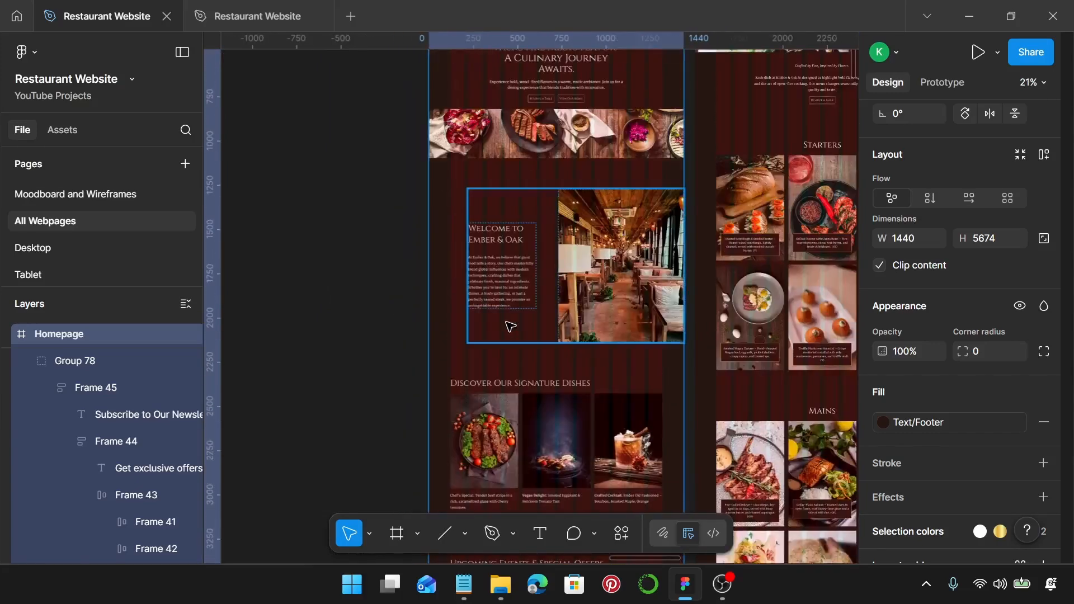
scroll(511, 327, up, 2)
scroll(489, 387, up, 2)
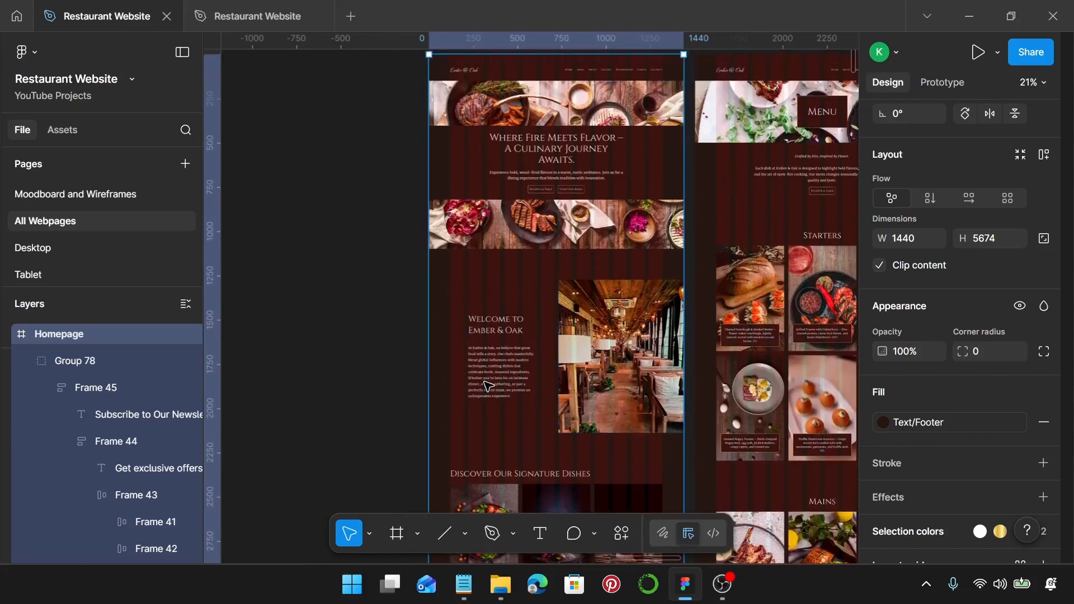
scroll(488, 386, up, 2)
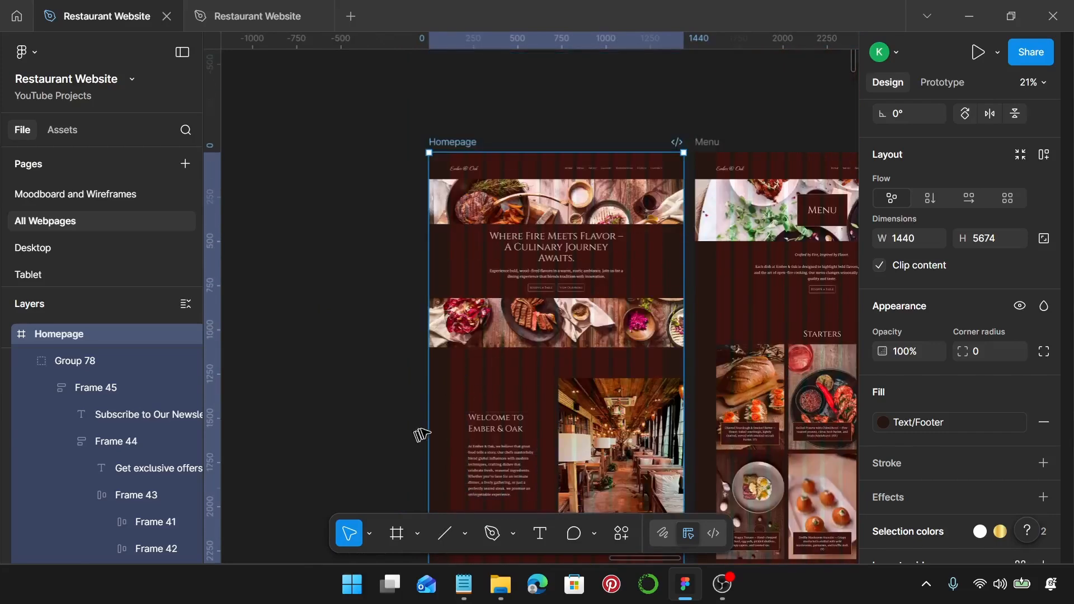
click(978, 52)
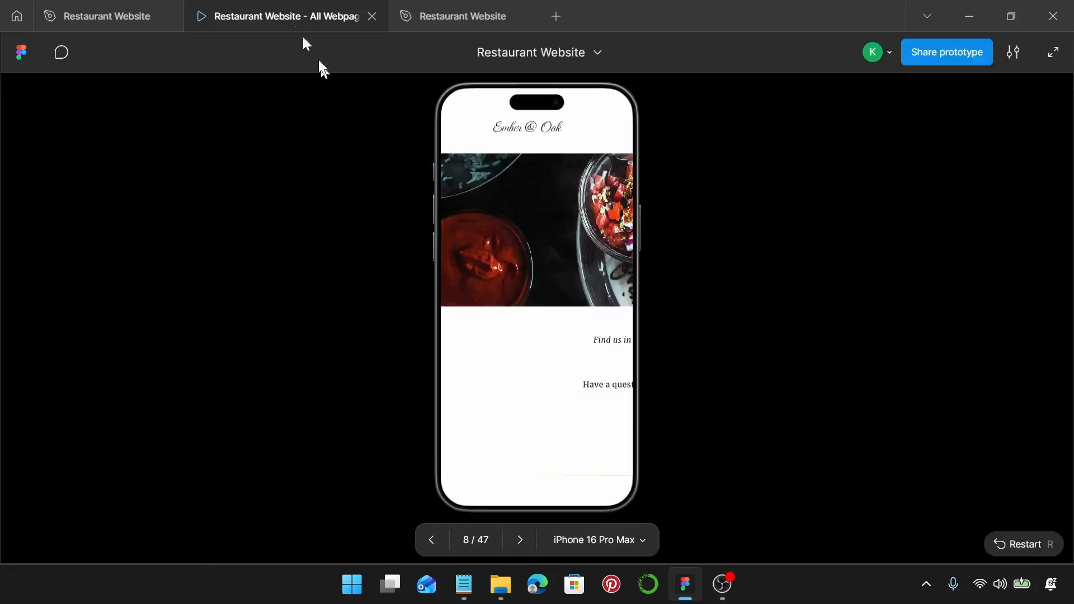
Step: Go back to the design file and set the prototype device to No device
click(140, 8)
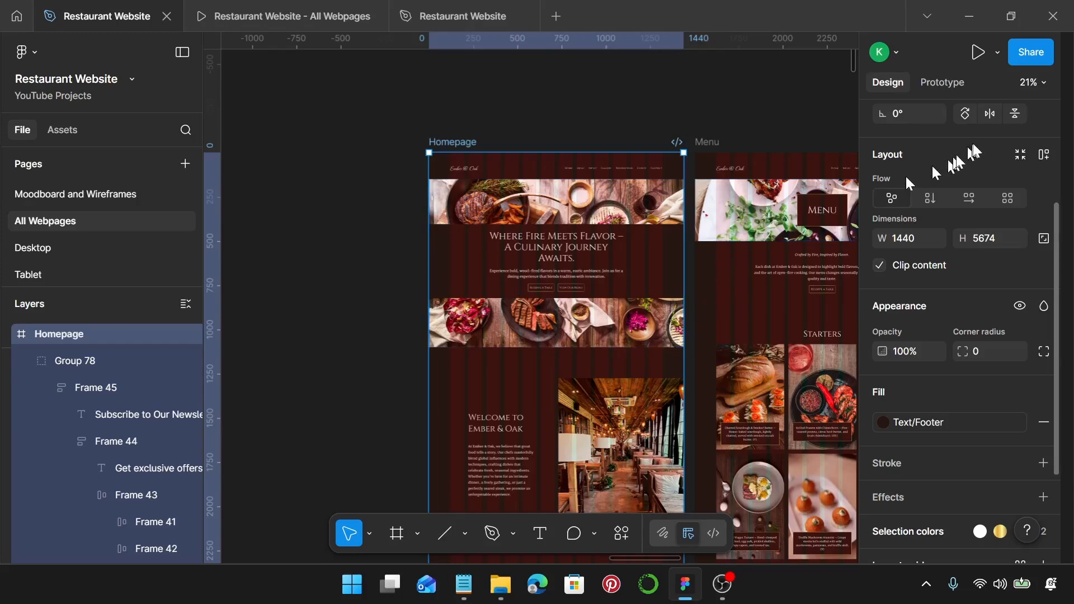
click(951, 82)
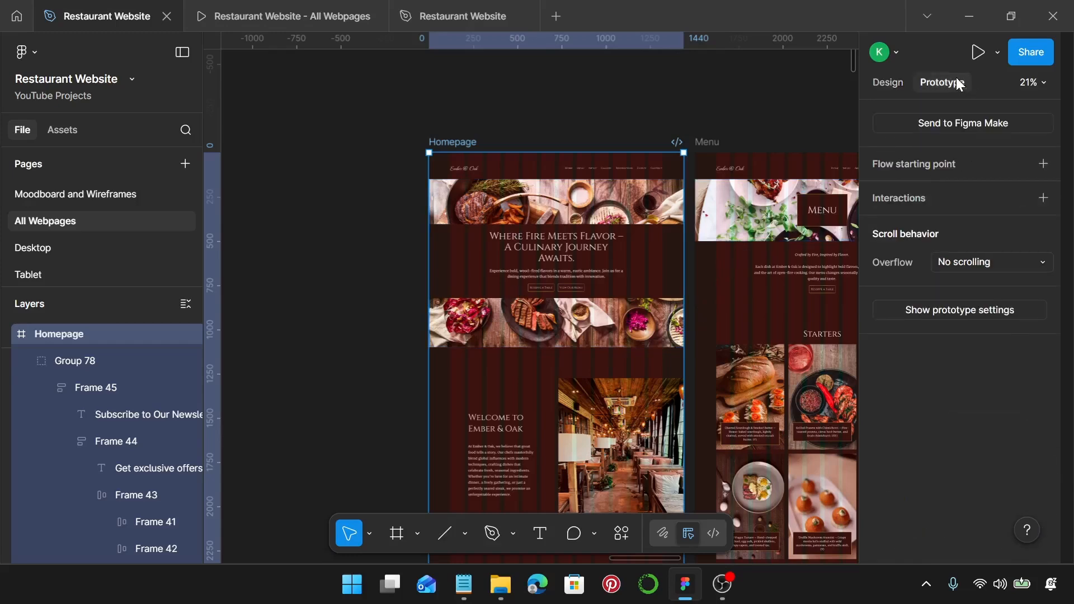
click(972, 311)
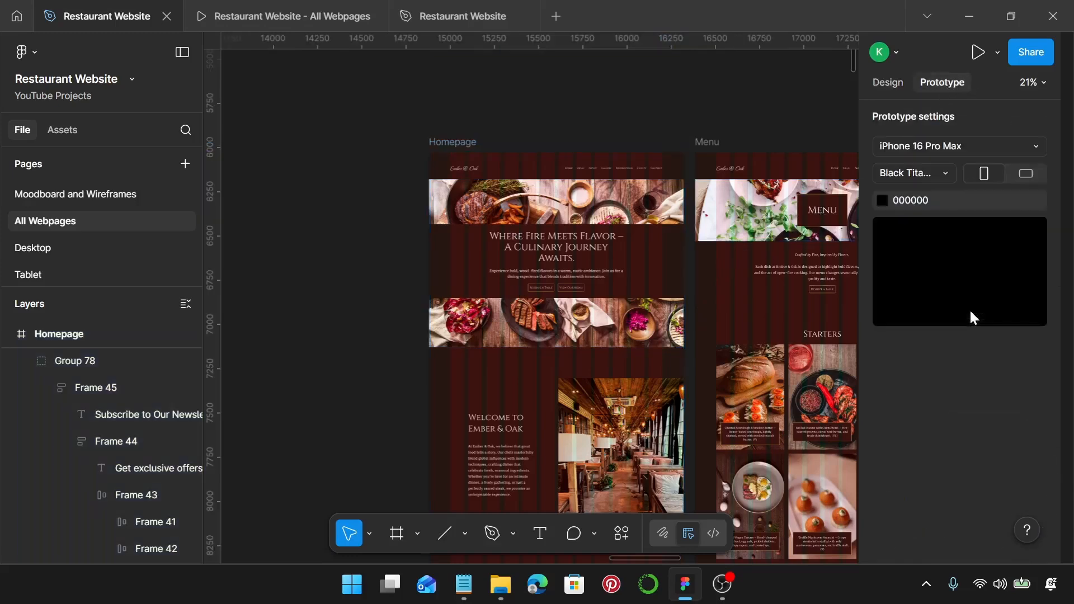
click(983, 149)
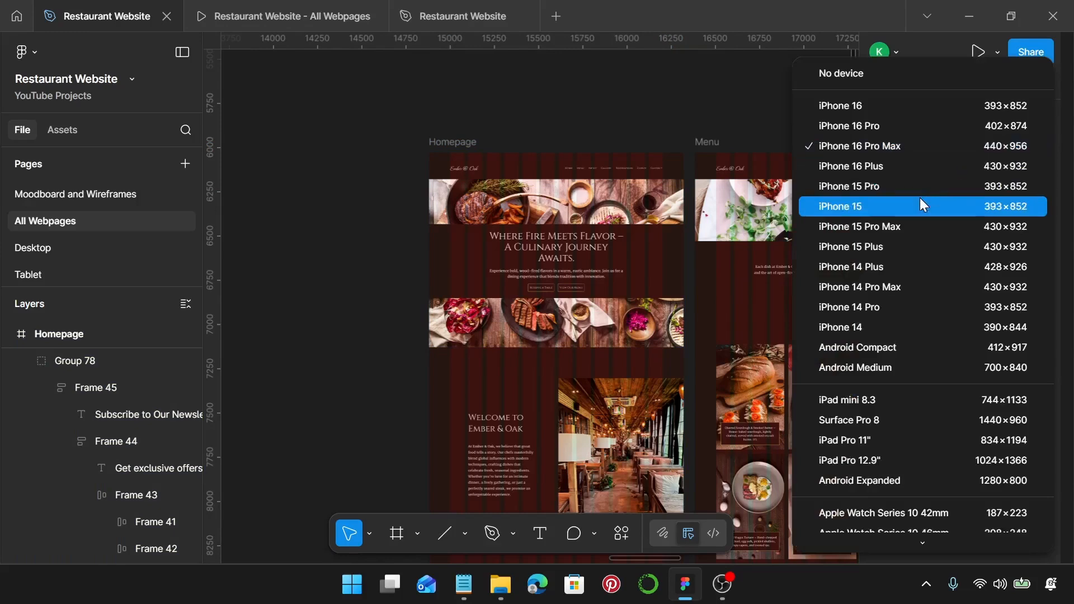
click(897, 84)
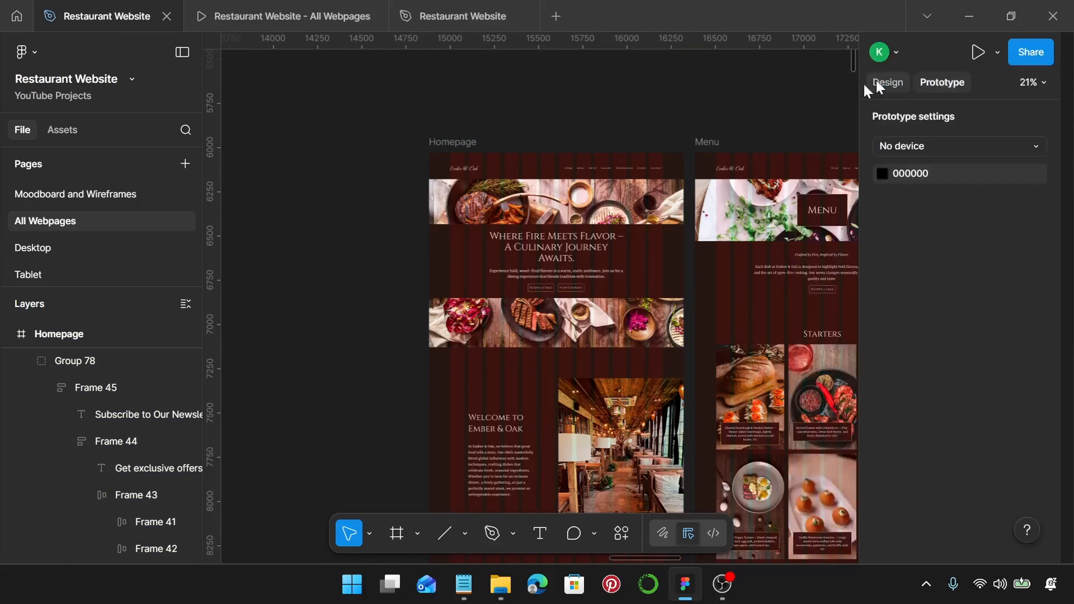
Step: Return to the prototype preview and set its scaling to Fit width
click(275, 14)
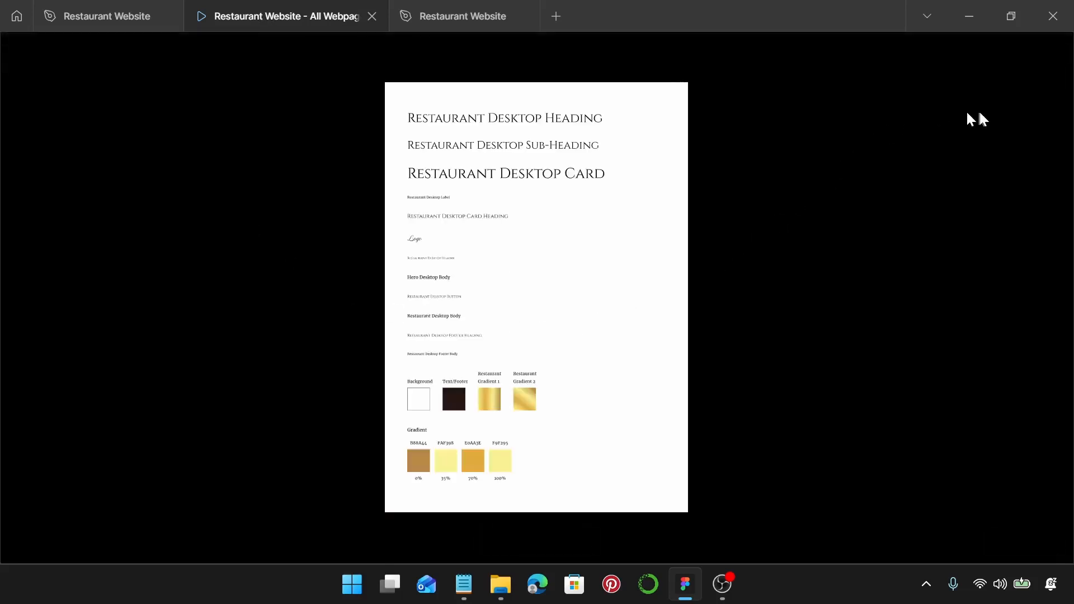
click(1010, 54)
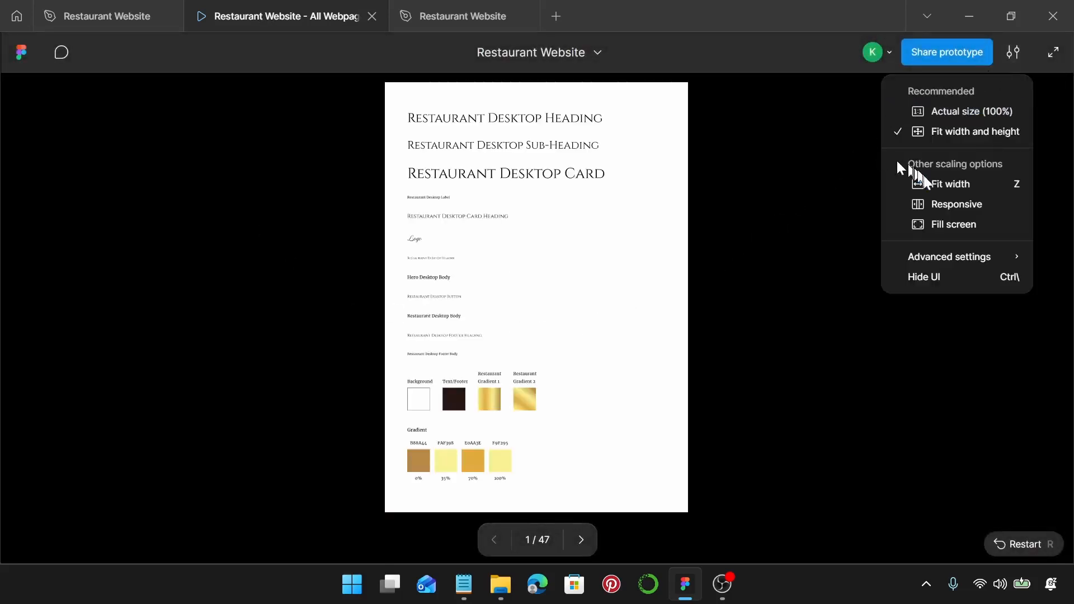
click(934, 193)
Step: Advance the preview through the frames to the dark Homepage
key(Right)
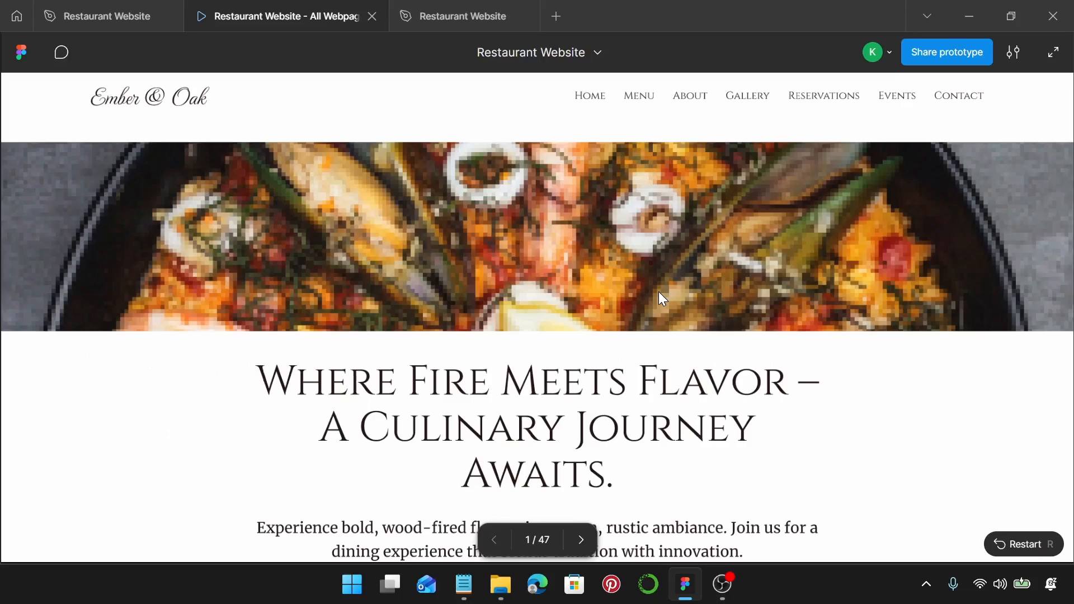
key(Right)
key(Right)
key(Right)
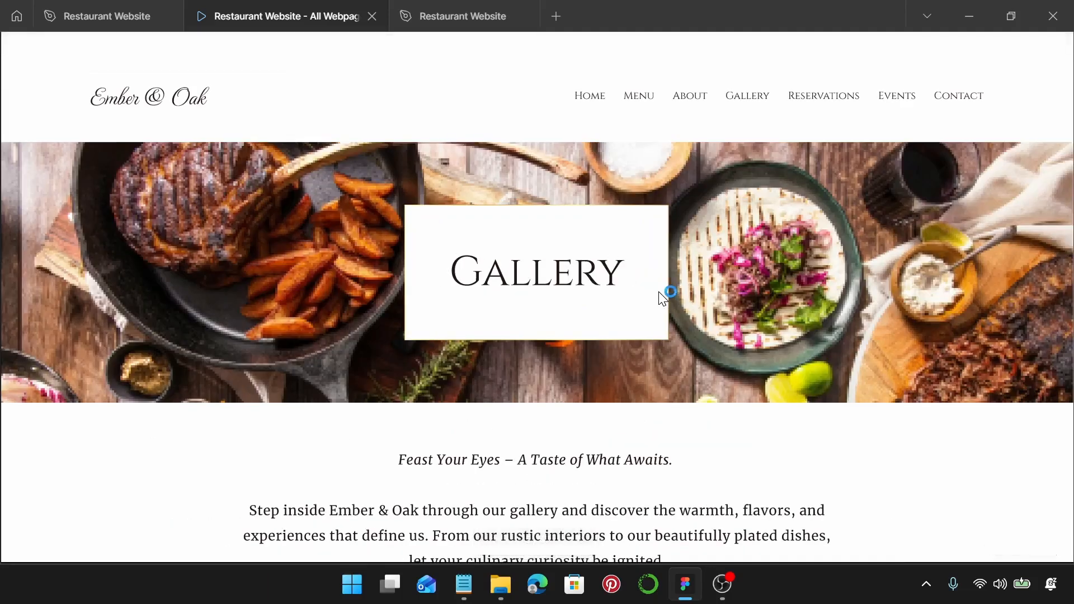
key(Right)
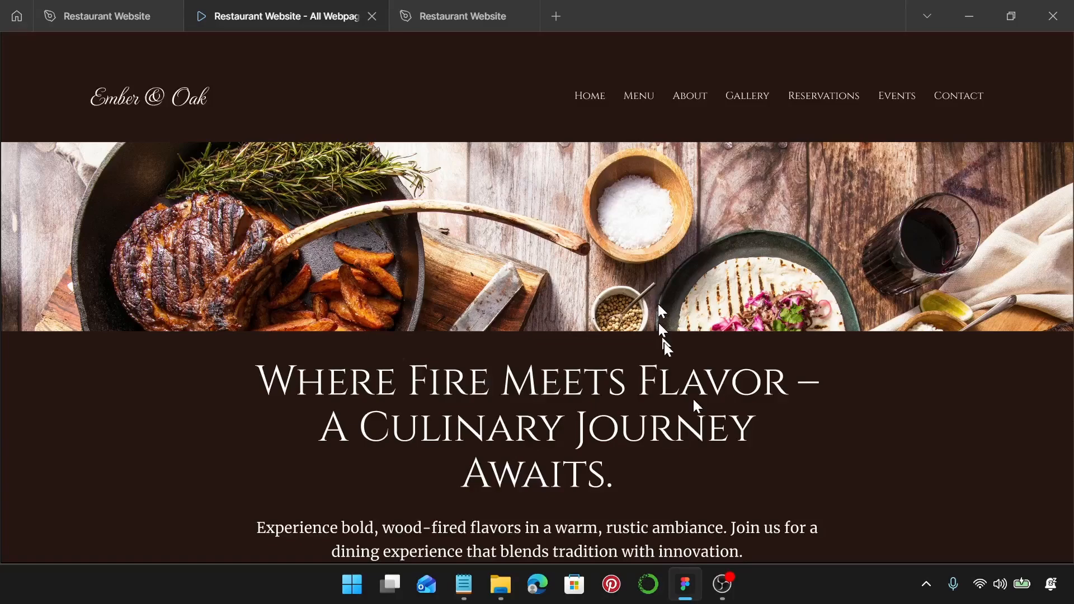
Step: Examine the hero, Welcome to Ember & Oak and Signature Dishes sections in the Homepage preview
scroll(693, 397, down, 3)
scroll(870, 225, up, 3)
scroll(871, 225, down, 5)
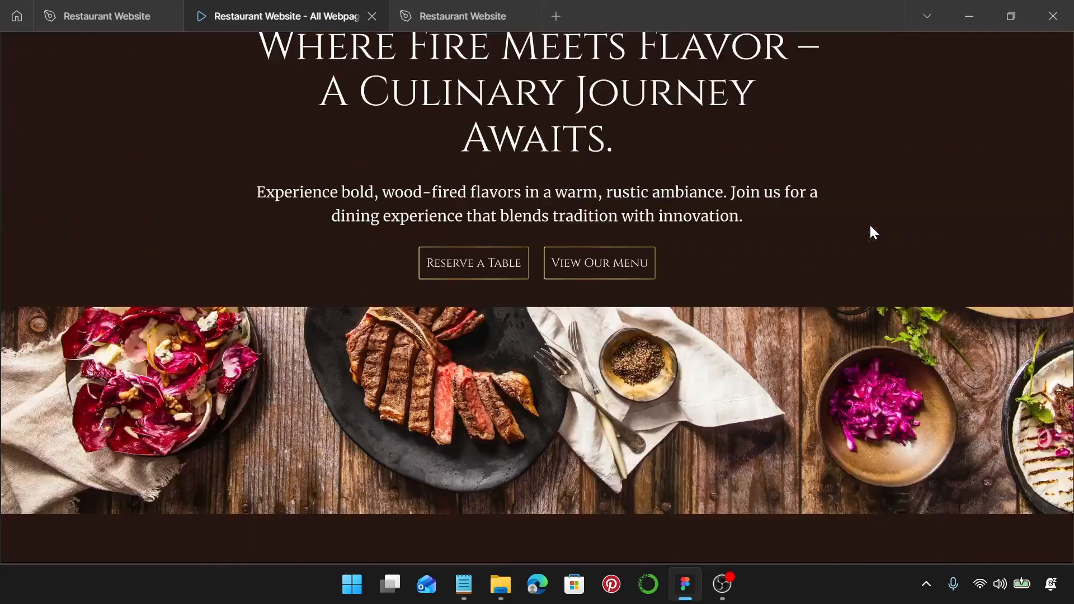
scroll(811, 328, up, 5)
scroll(812, 329, down, 8)
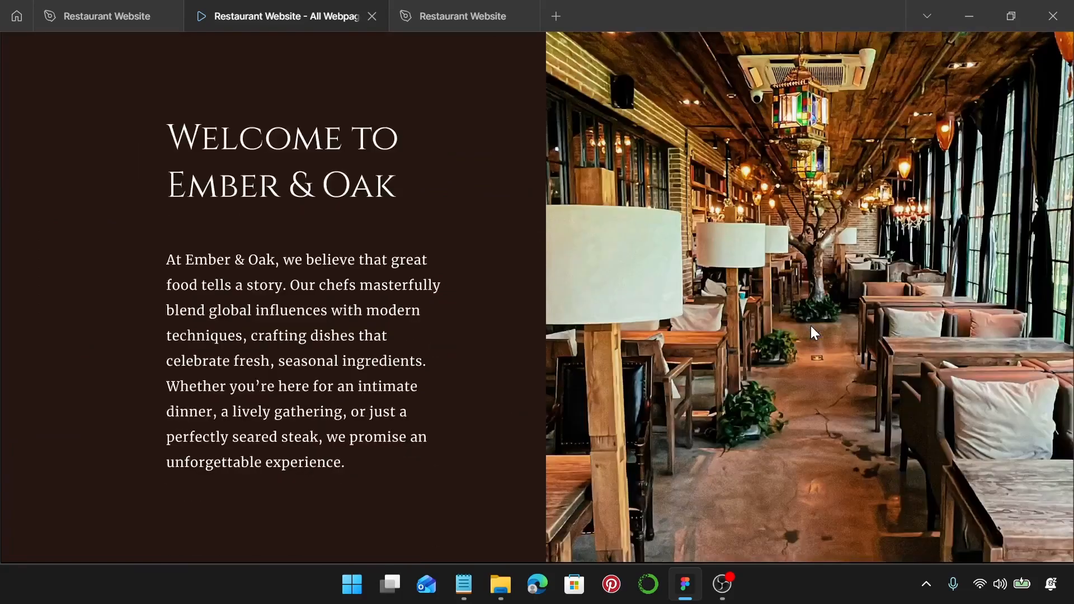
scroll(811, 326, down, 10)
scroll(813, 333, down, 3)
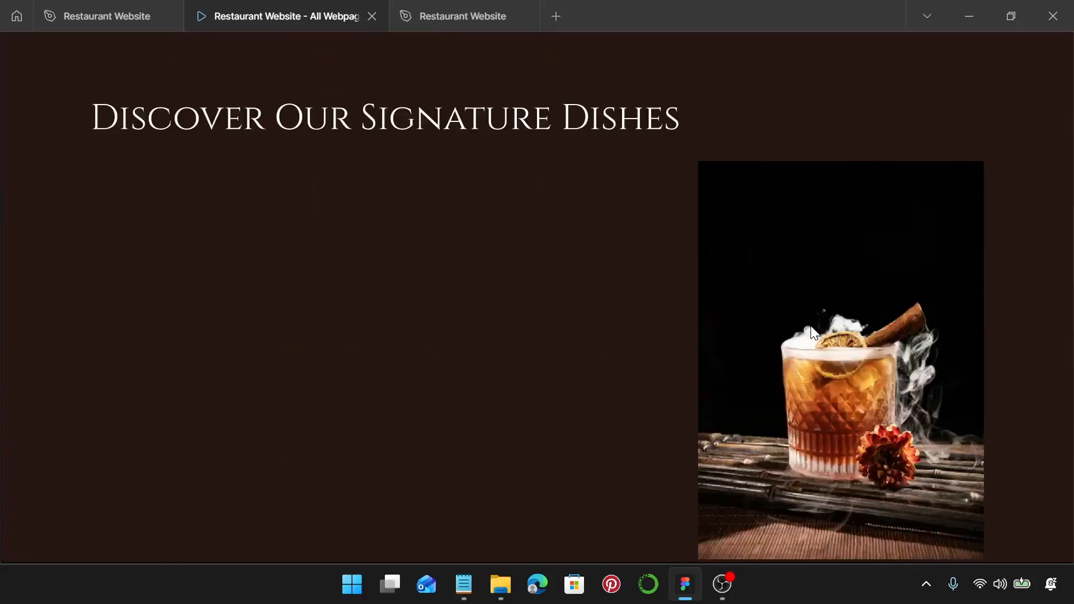
scroll(813, 333, down, 2)
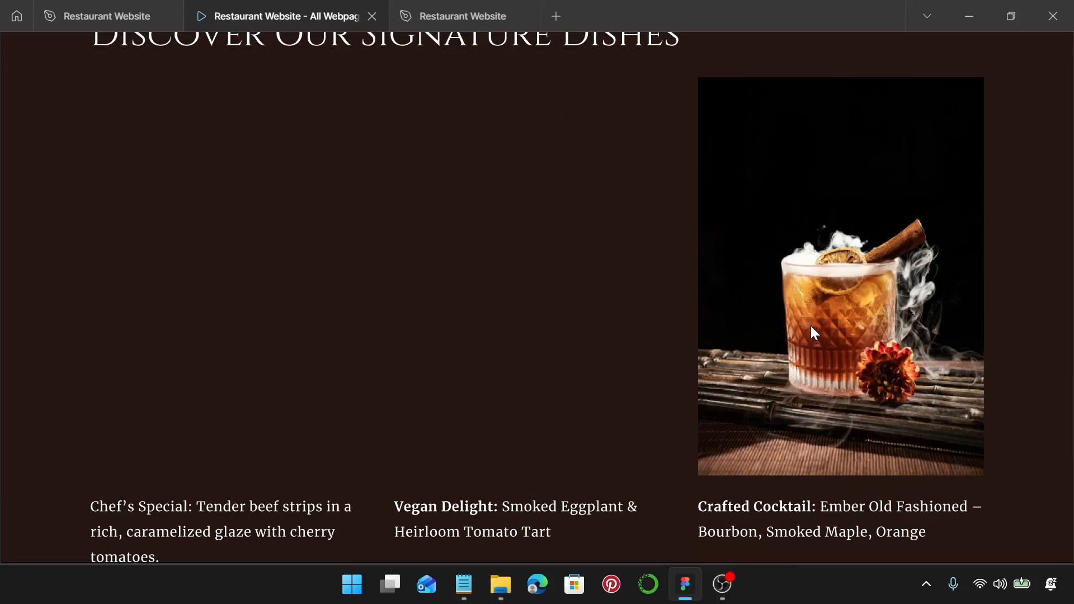
scroll(811, 327, down, 4)
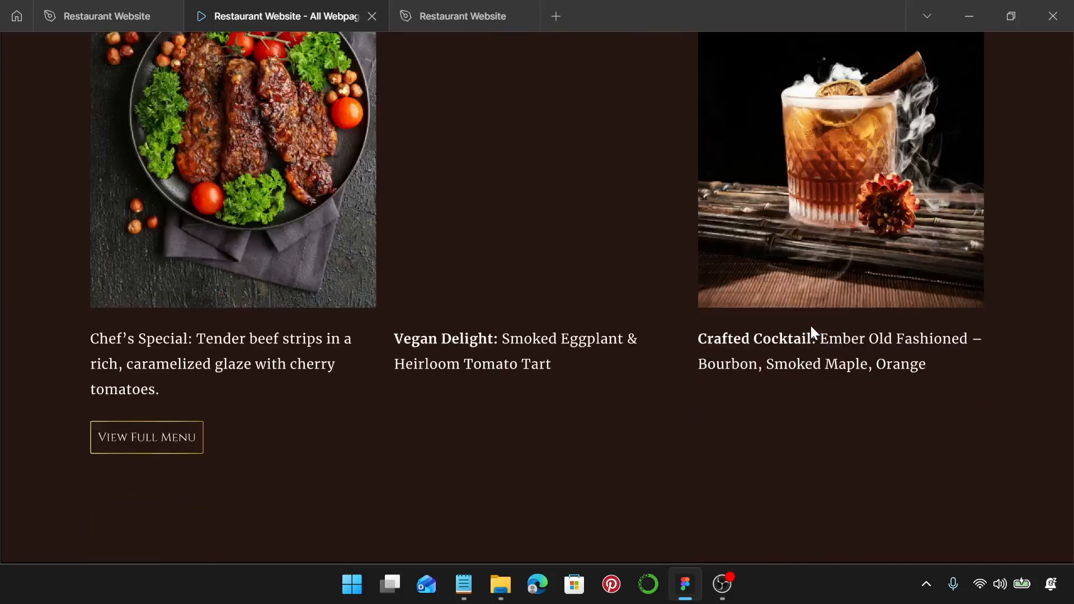
scroll(811, 326, up, 3)
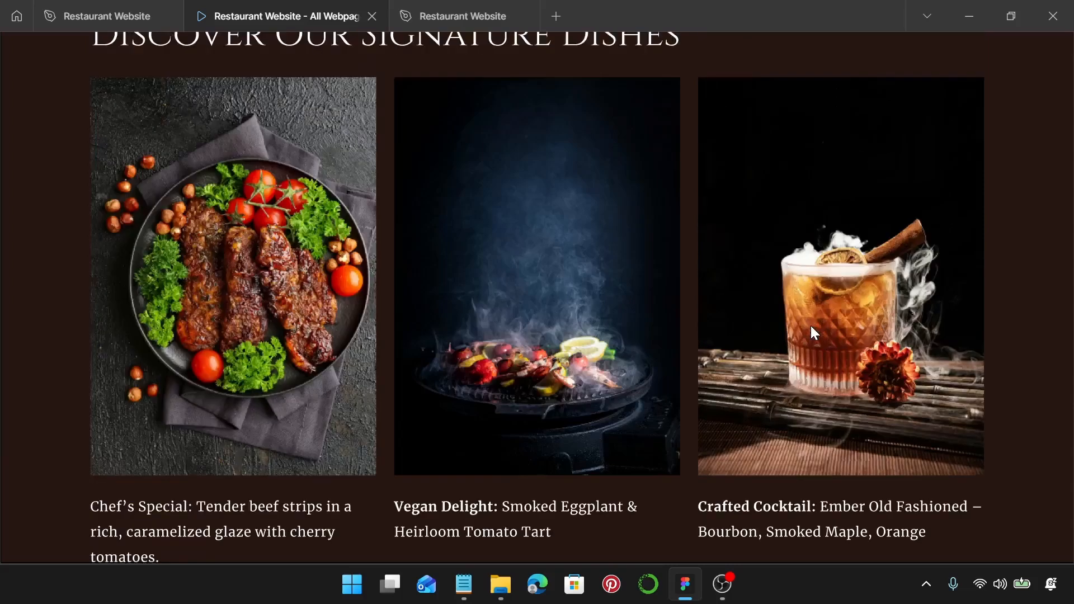
Step: Examine the spacing of the Upcoming Events, Guest Reviews and Visit Us sections down towards the footer
scroll(812, 326, down, 10)
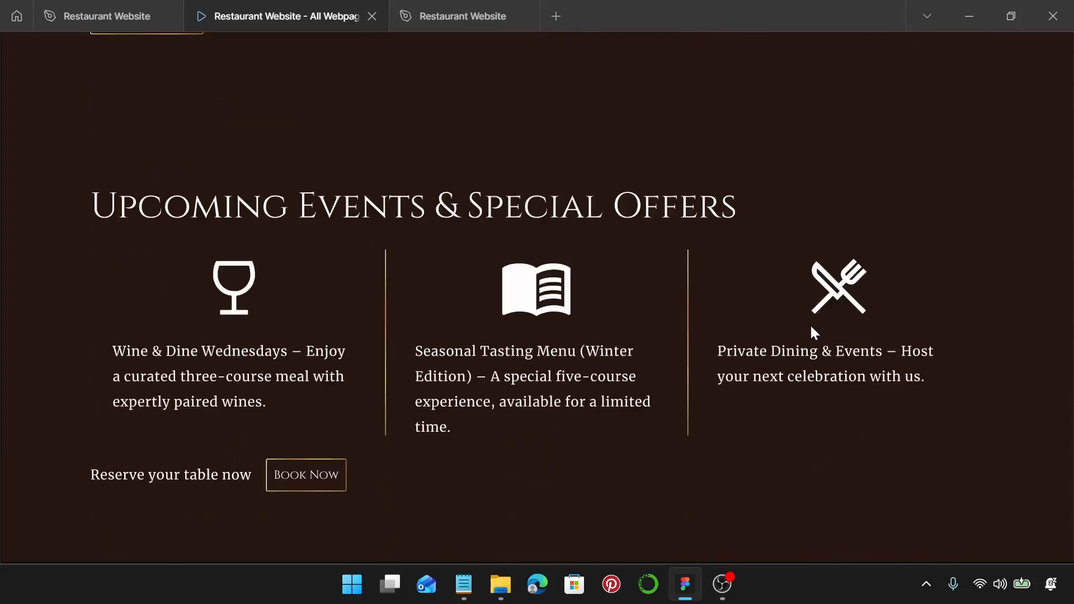
scroll(811, 332, down, 3)
scroll(811, 333, up, 2)
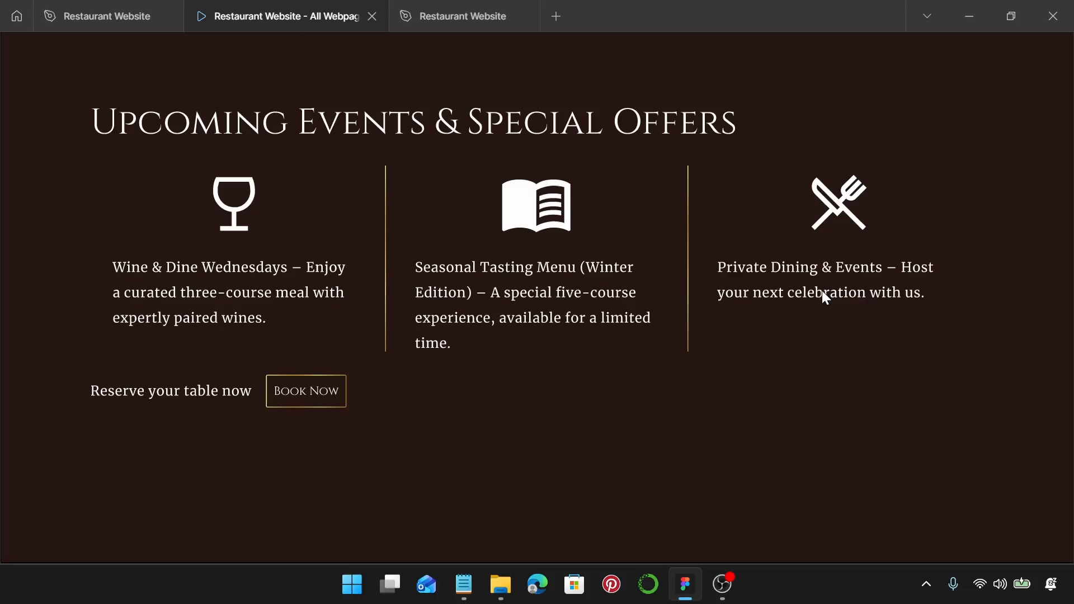
scroll(655, 283, down, 5)
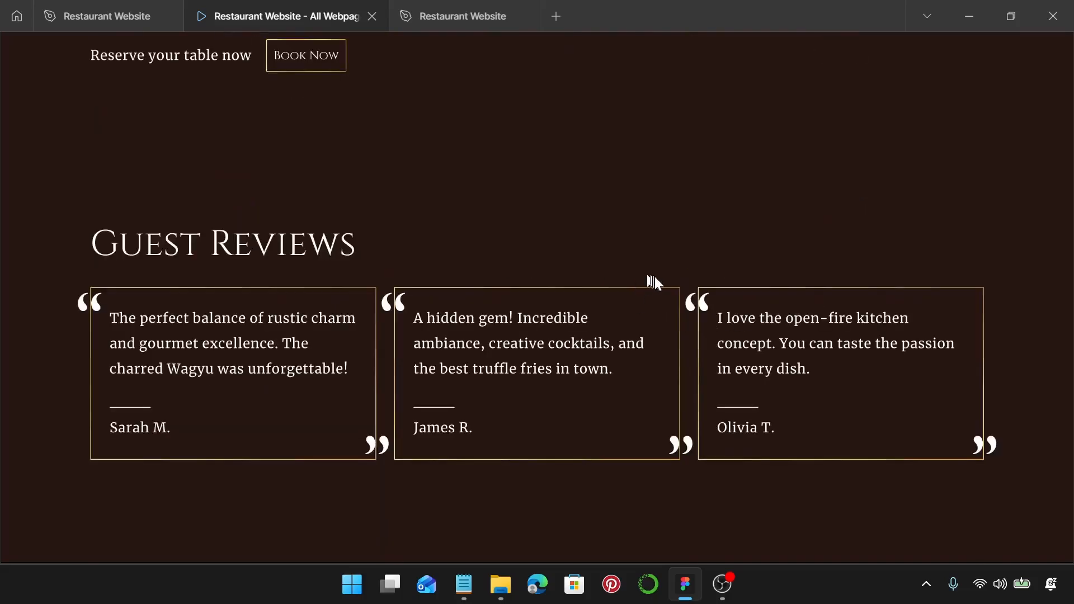
scroll(669, 291, down, 10)
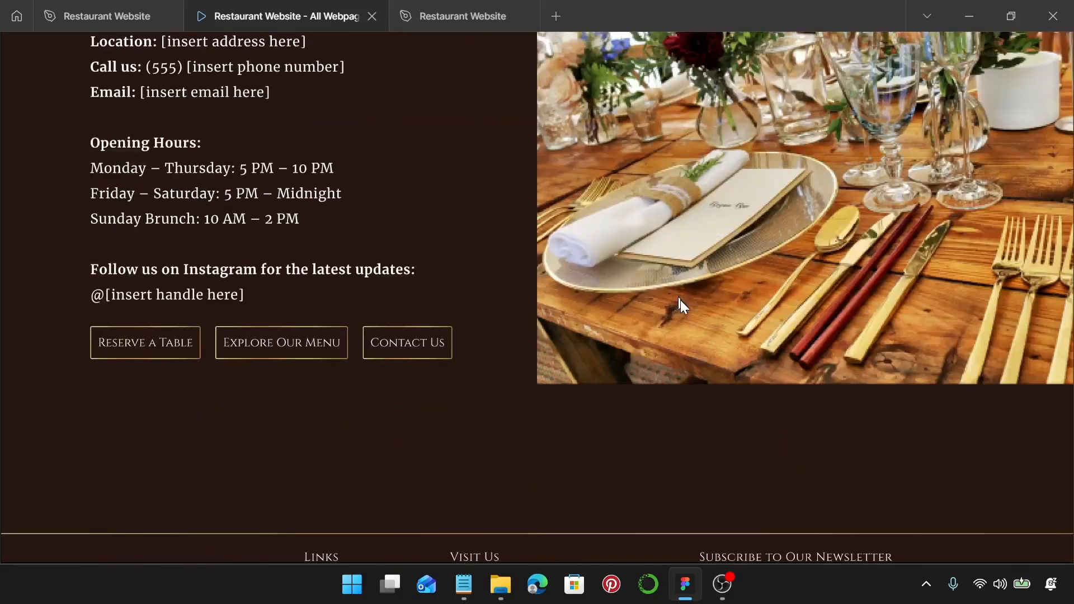
Step: Check the footer in the preview, return to the Restaurant Website design file, and switch from prototyping to design editing
scroll(679, 299, down, 4)
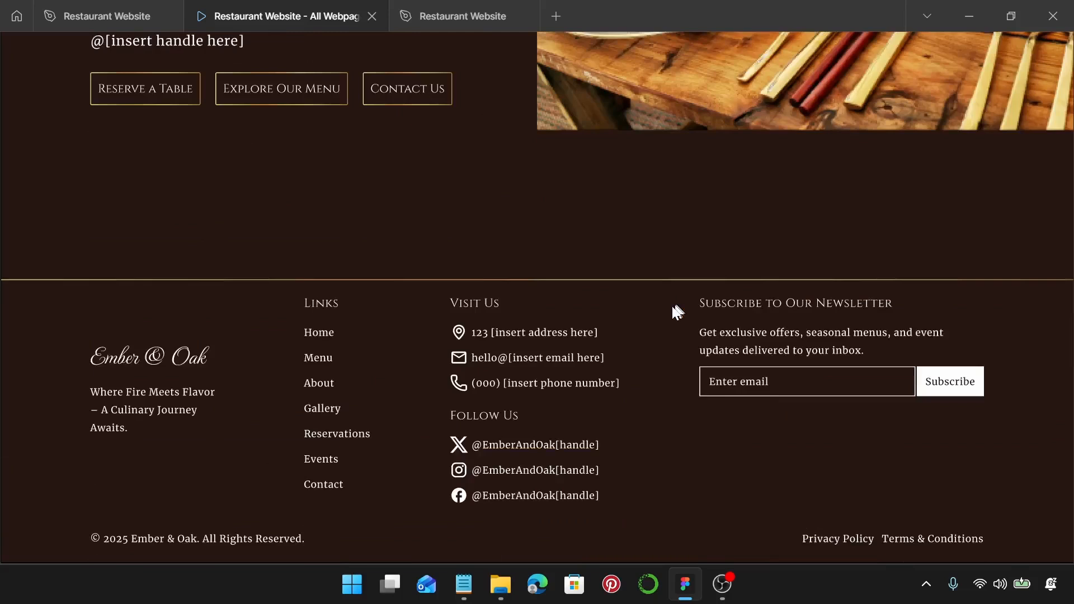
click(128, 16)
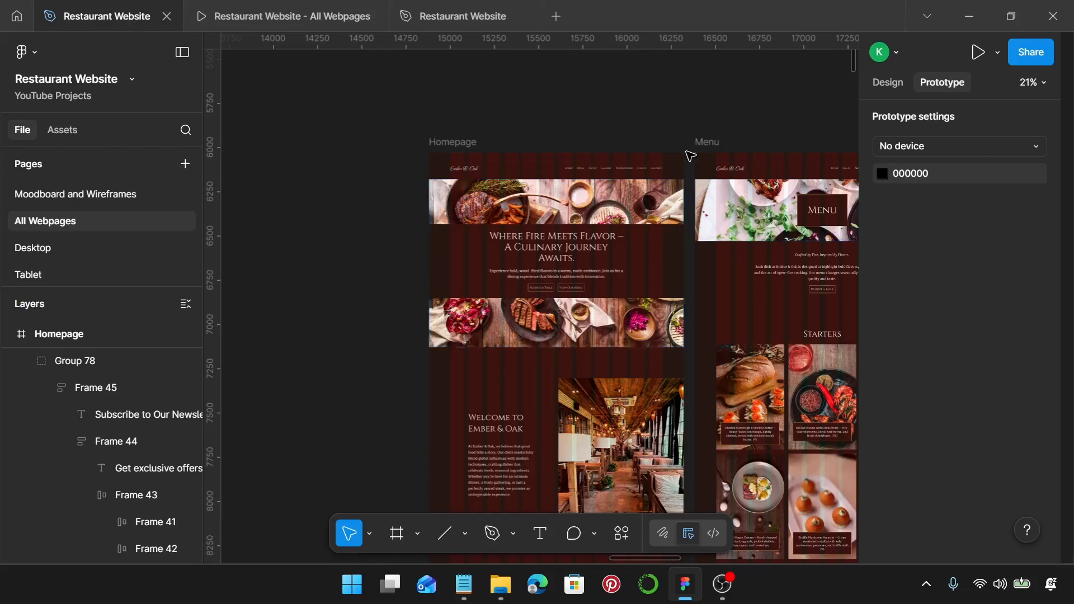
scroll(704, 230, down, 1)
scroll(706, 230, right, 5)
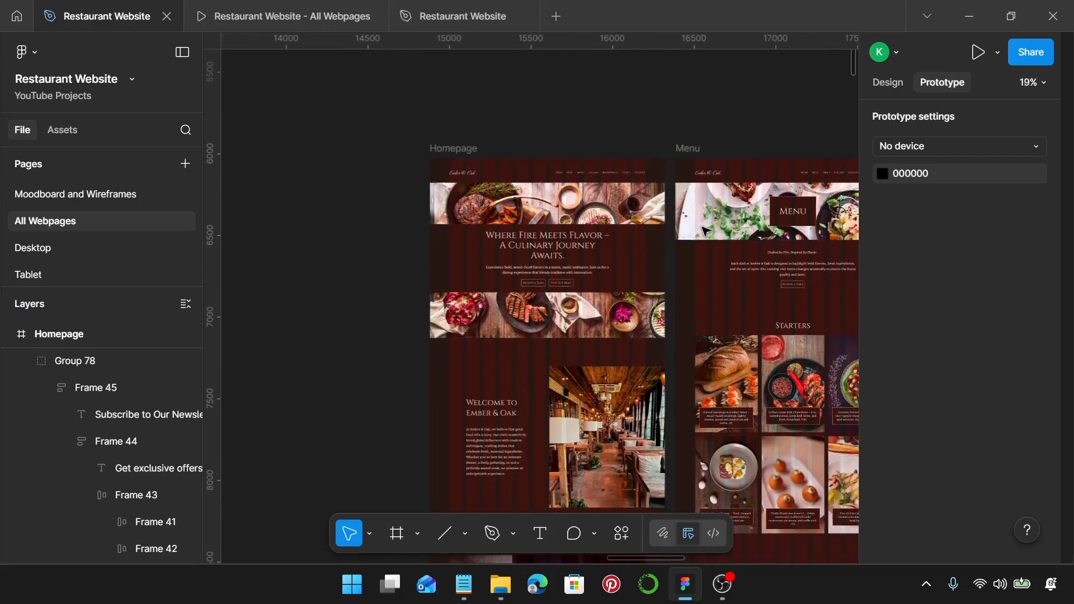
scroll(707, 230, right, 2)
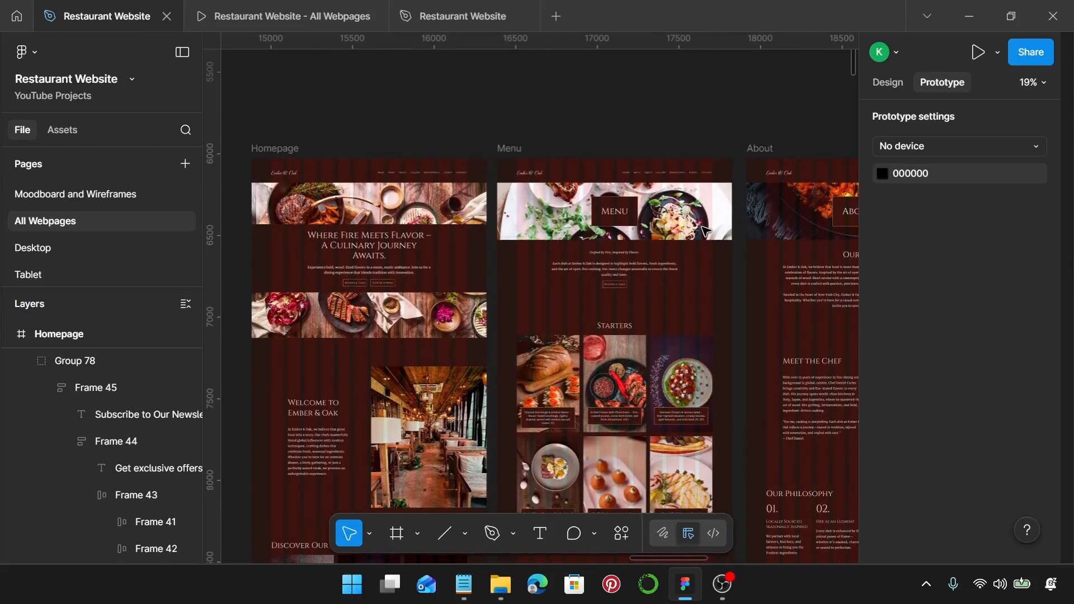
key(shift+e)
scroll(605, 241, down, 5)
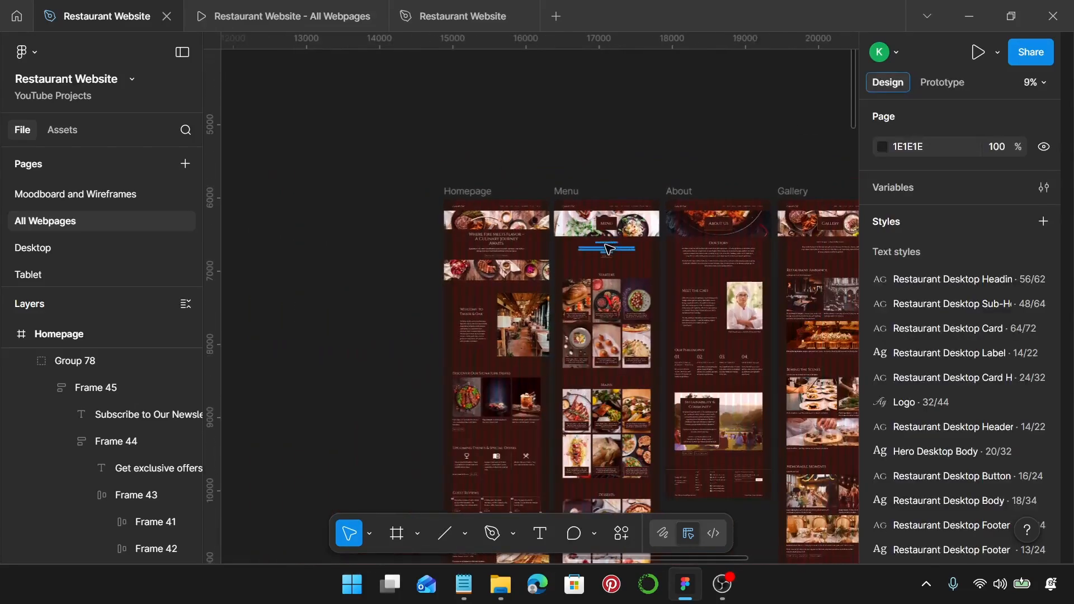
Step: Ungroup the Menu page's Starters section and its card grid so the heading and six dish cards become separate objects
scroll(609, 249, up, 5)
scroll(610, 249, down, 5)
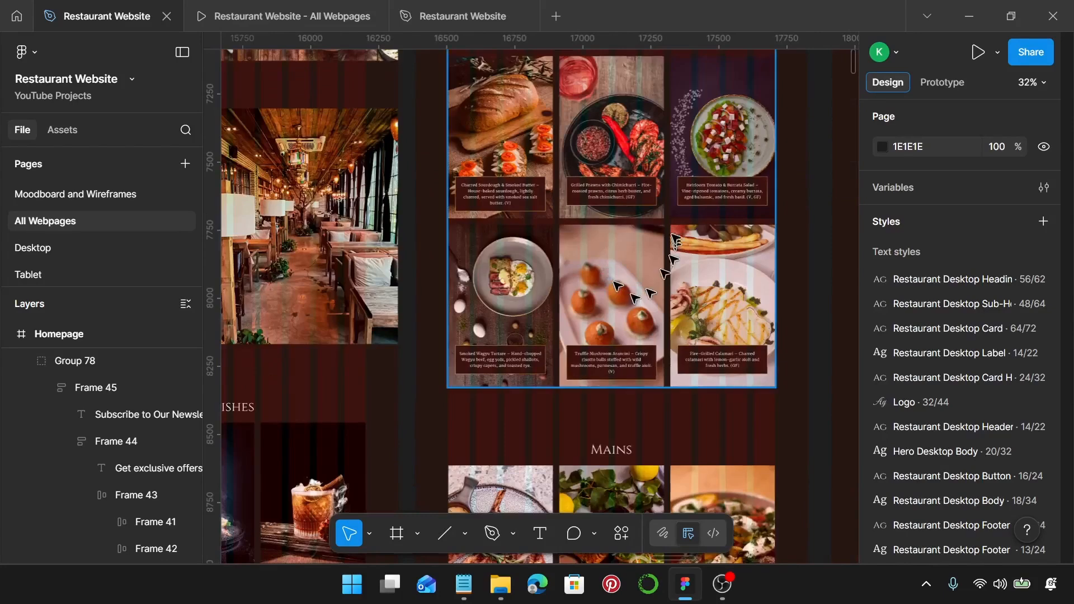
scroll(621, 269, up, 1)
click(579, 257)
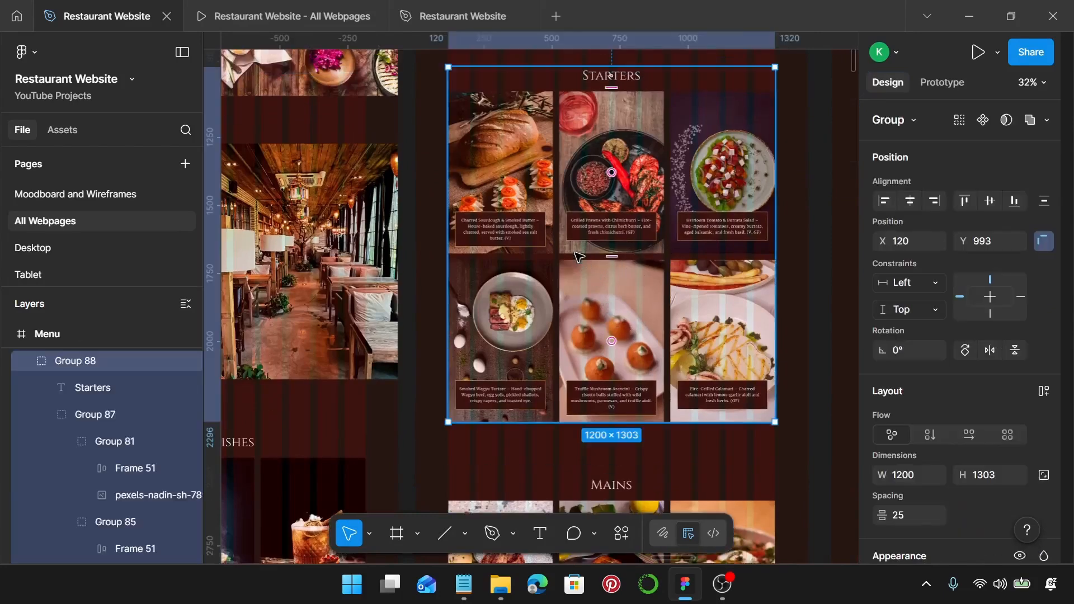
key(ctrl+shift+g)
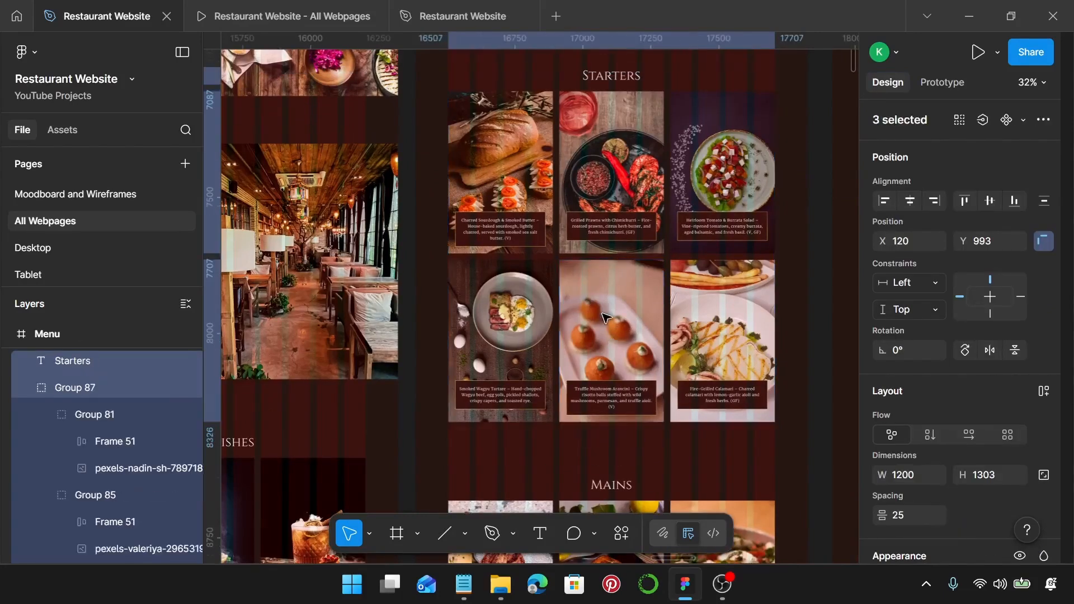
scroll(605, 219, up, 1)
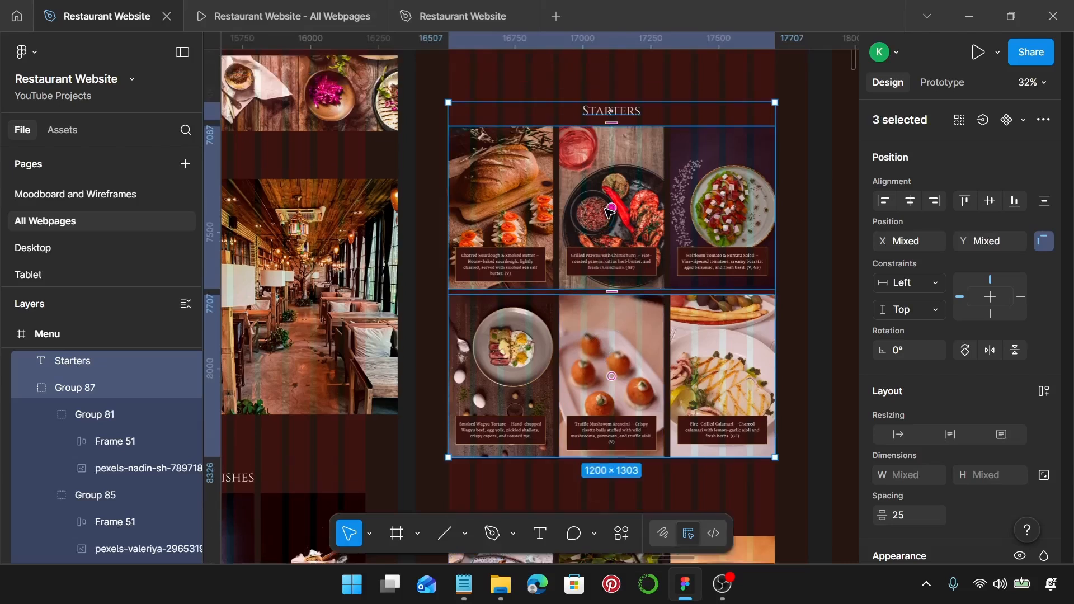
scroll(604, 216, right, 1)
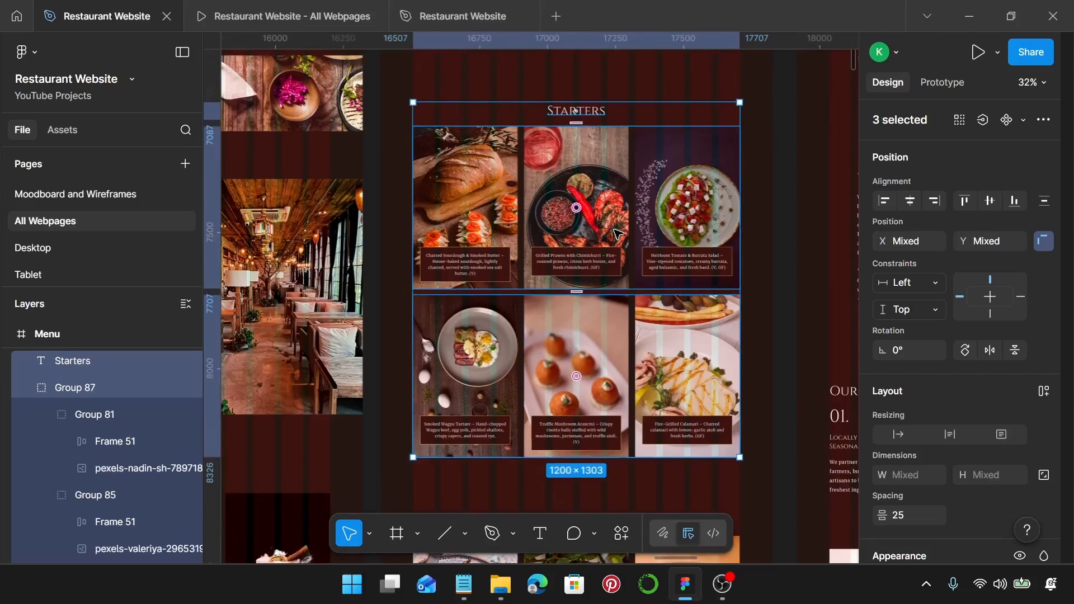
key(ctrl+shift+g)
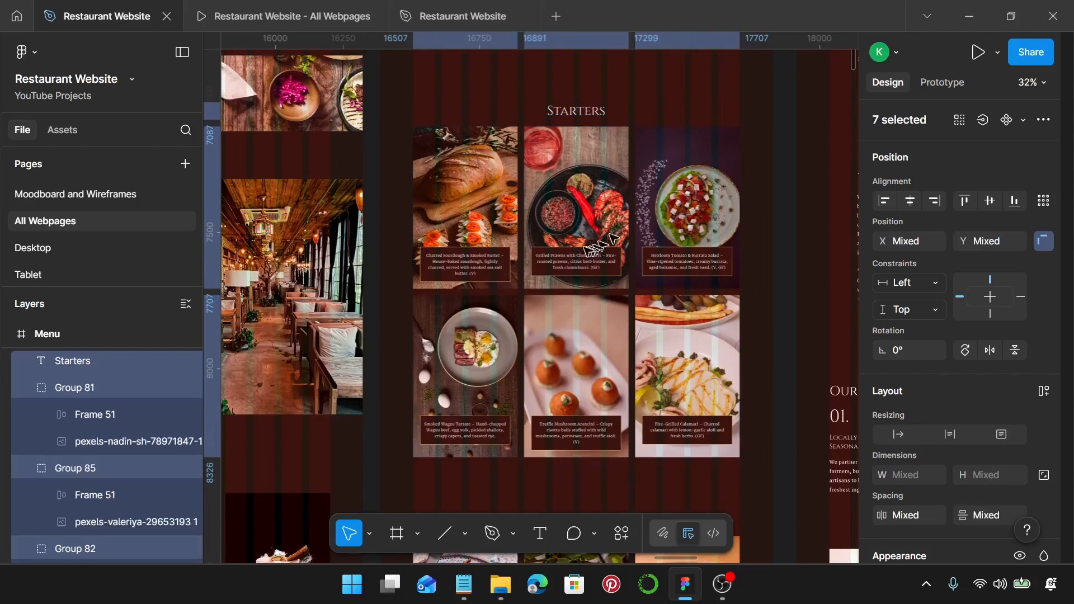
Step: Select all six Starters dish cards and ungroup them into individual images and caption boxes
scroll(614, 239, up, 1)
click(479, 296)
scroll(477, 297, up, 2)
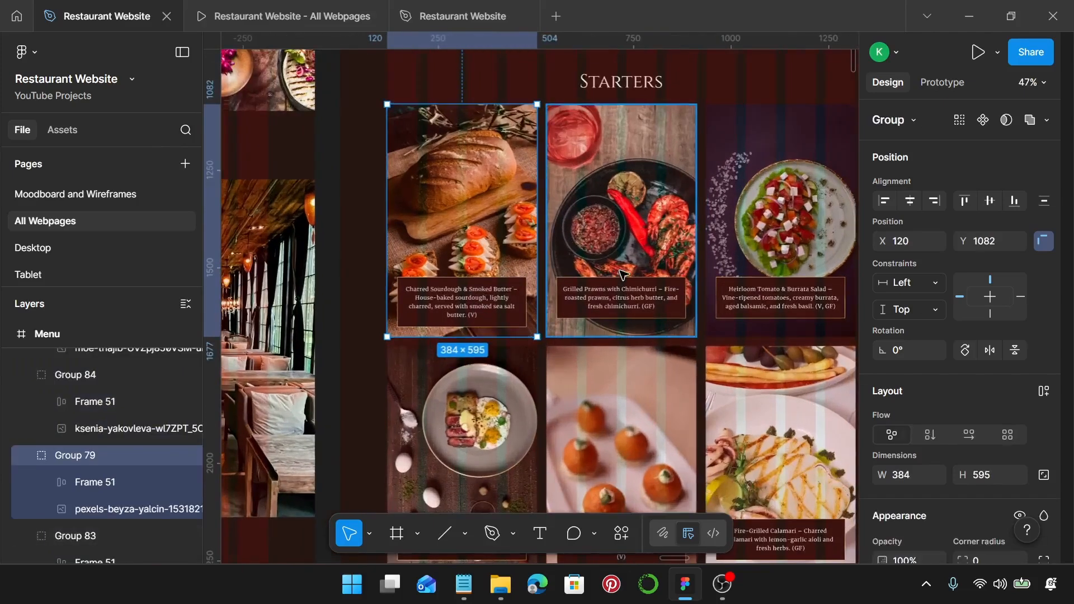
scroll(623, 274, down, 1)
shift+click(638, 258)
shift+click(761, 280)
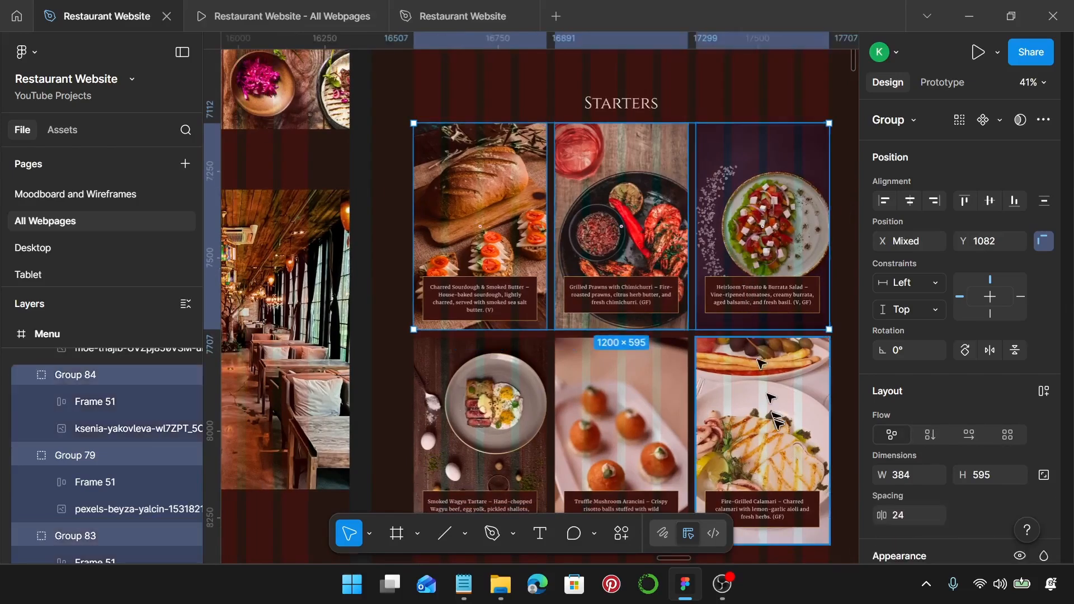
shift+click(772, 414)
shift+click(621, 419)
shift+click(511, 419)
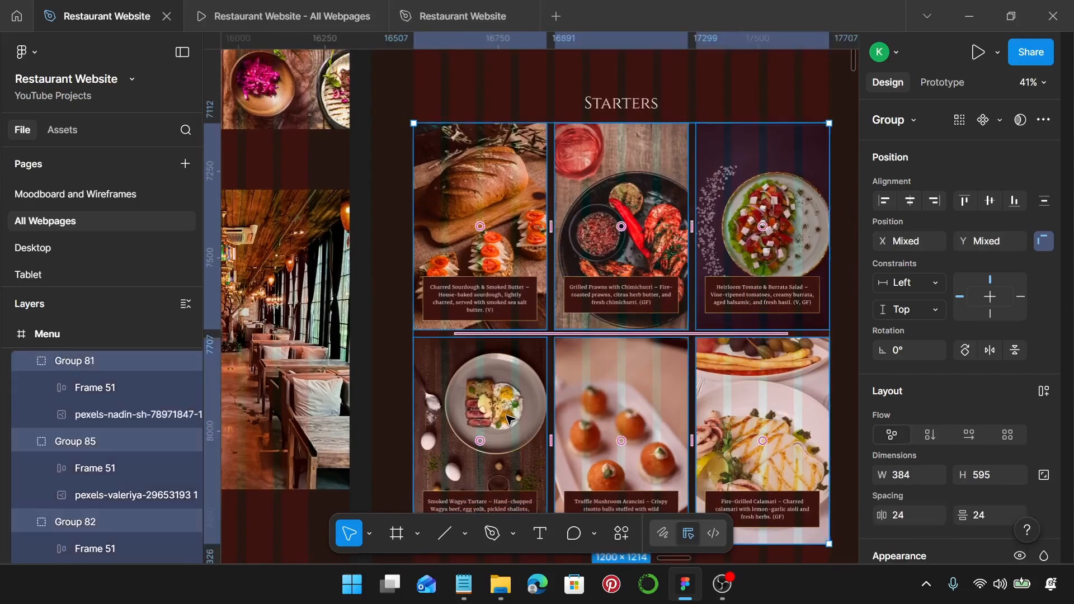
key(Return)
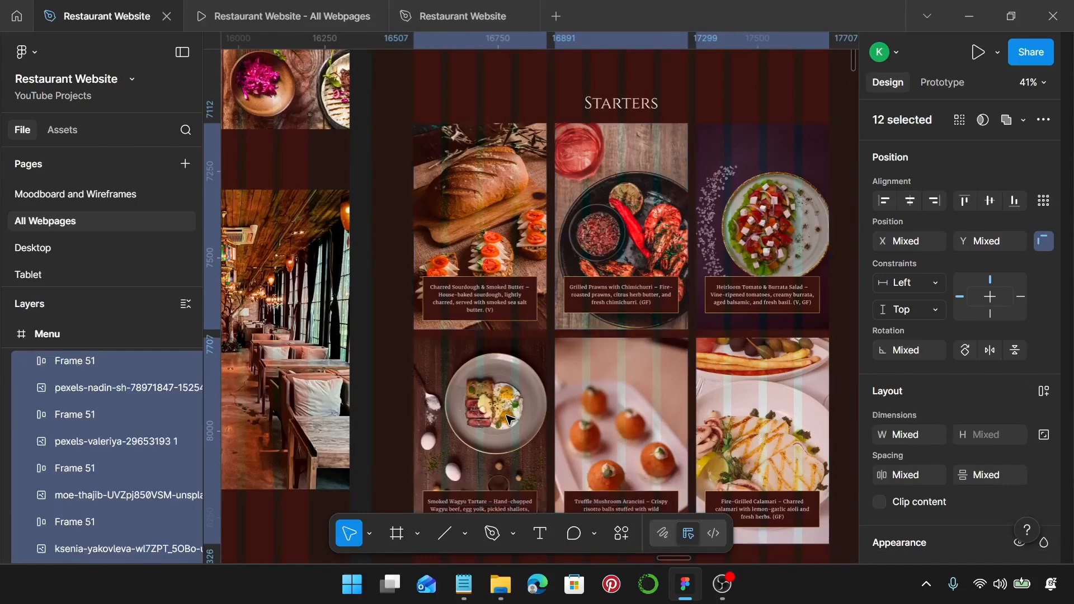
click(492, 261)
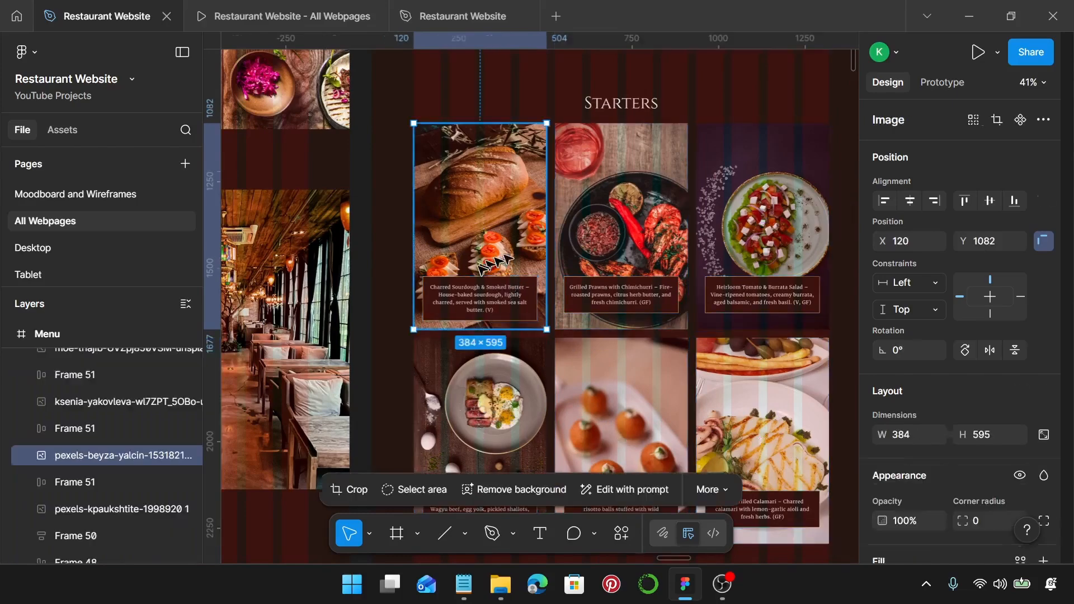
click(515, 297)
Step: Extend the Menu frame's height to about 8583 px and move its footer down to about Y 8203
scroll(516, 297, up, 5)
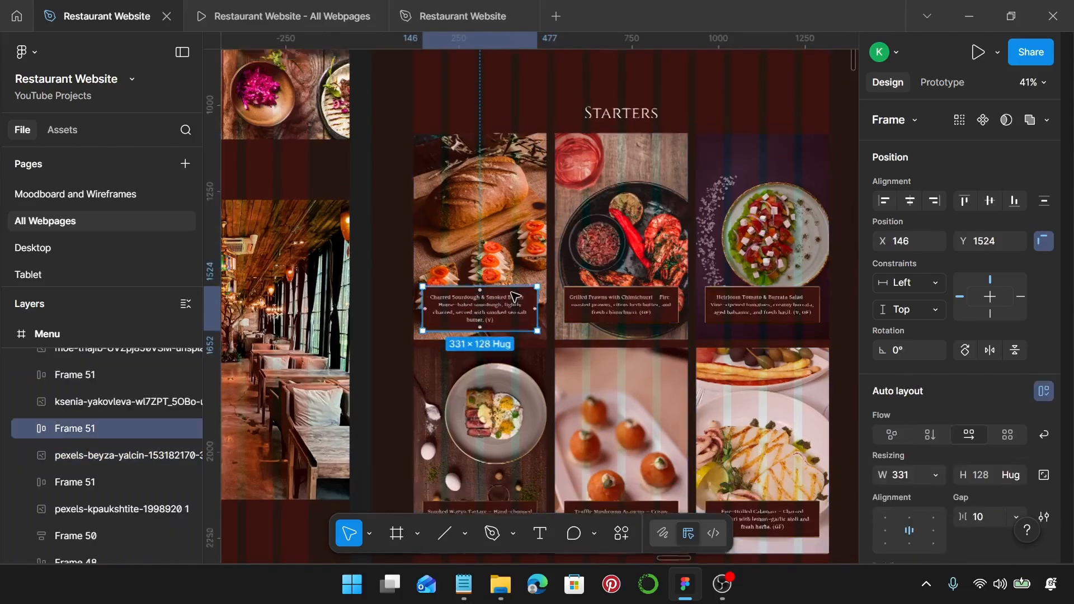
scroll(521, 308, down, 3)
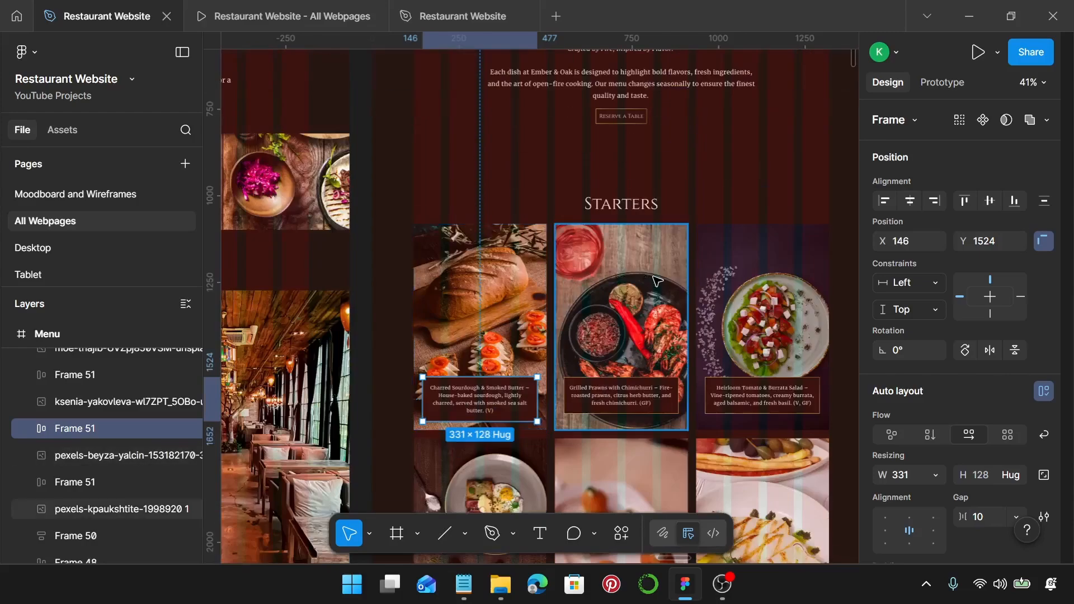
scroll(559, 289, down, 5)
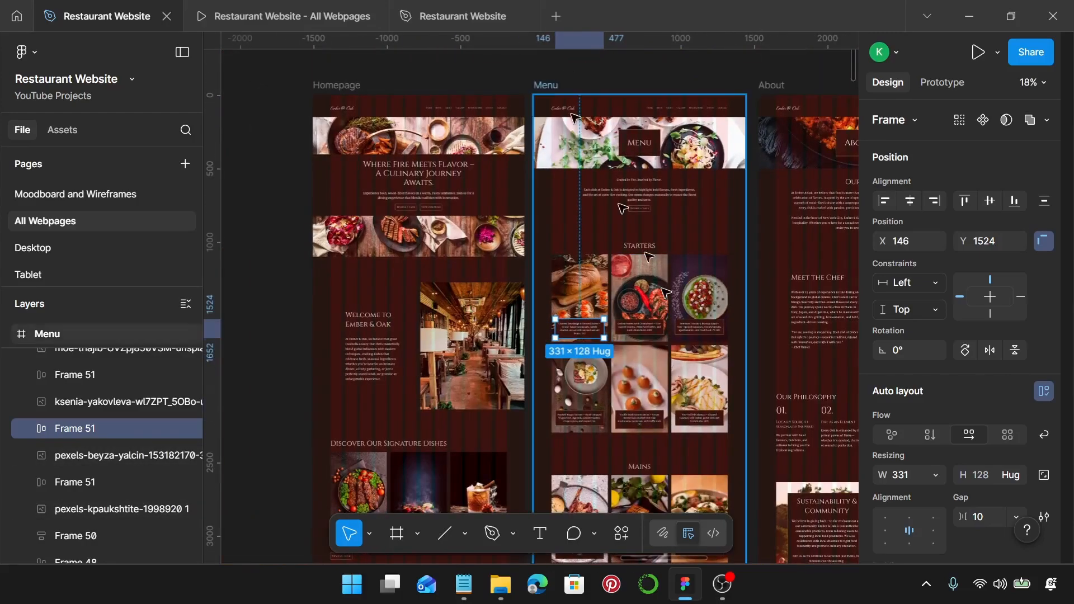
click(687, 353)
scroll(694, 314, down, 10)
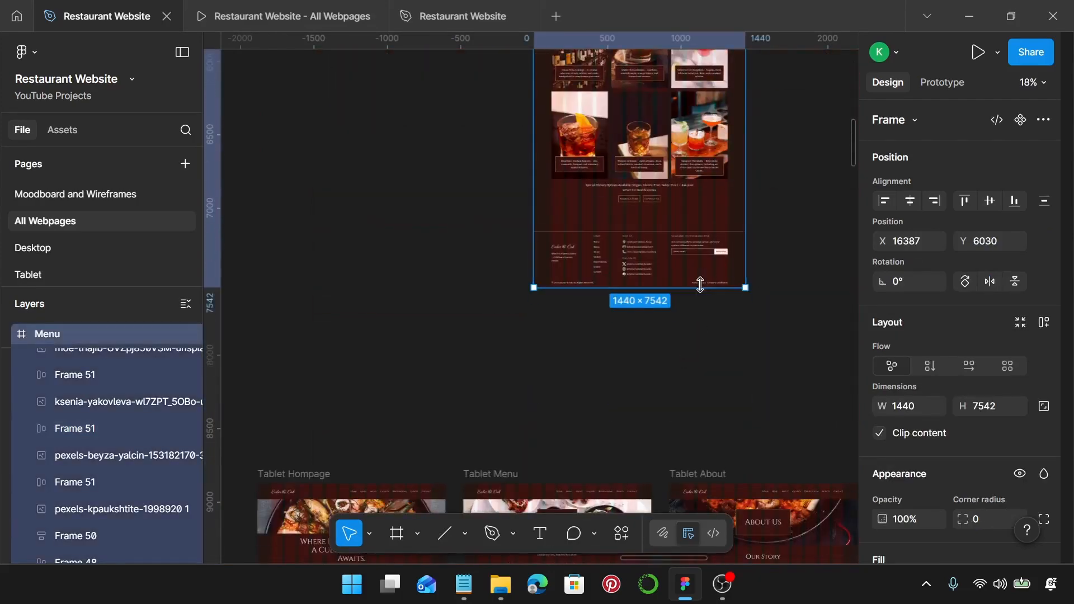
drag(706, 273, 722, 415)
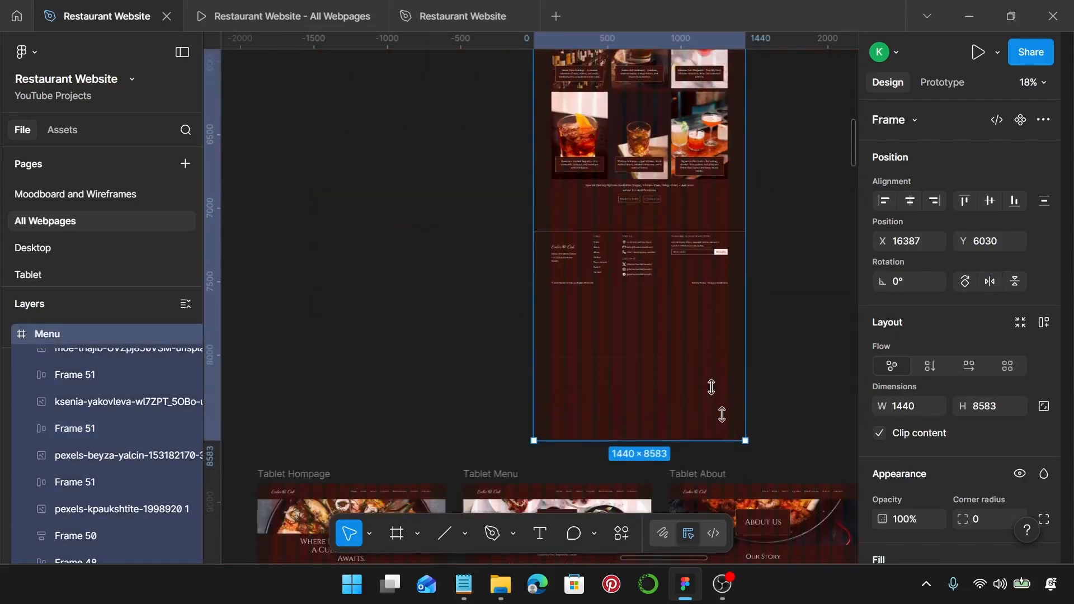
click(675, 282)
drag(677, 283, 693, 379)
Step: Move the Mains, Desserts, Drinks & Cocktails and closing note blocks down together, leaving a 731 px gap below Starters
scroll(693, 377, up, 3)
scroll(695, 373, up, 3)
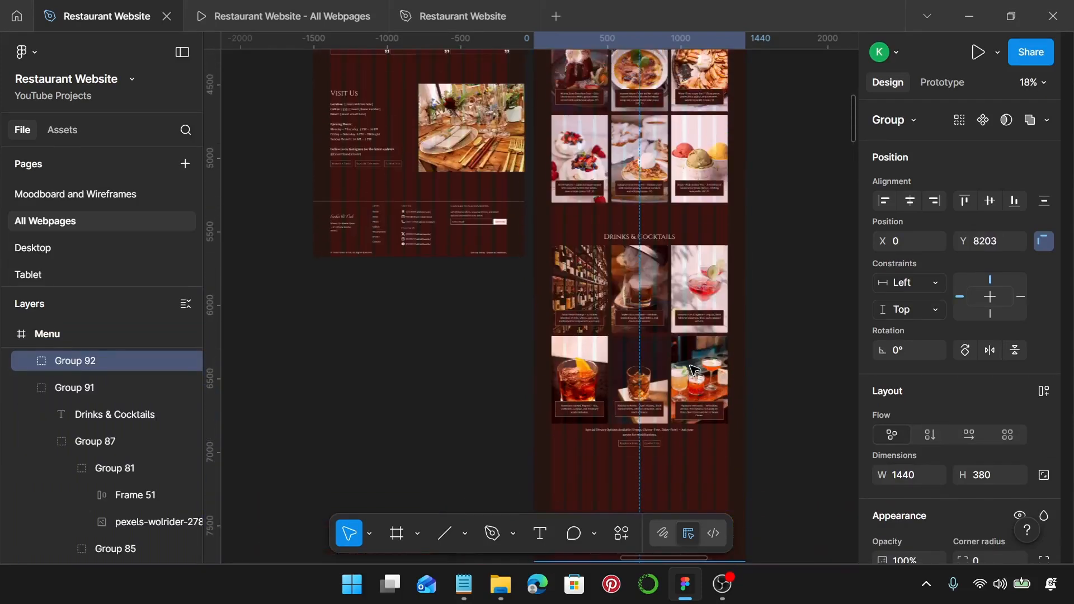
click(678, 319)
shift+click(664, 199)
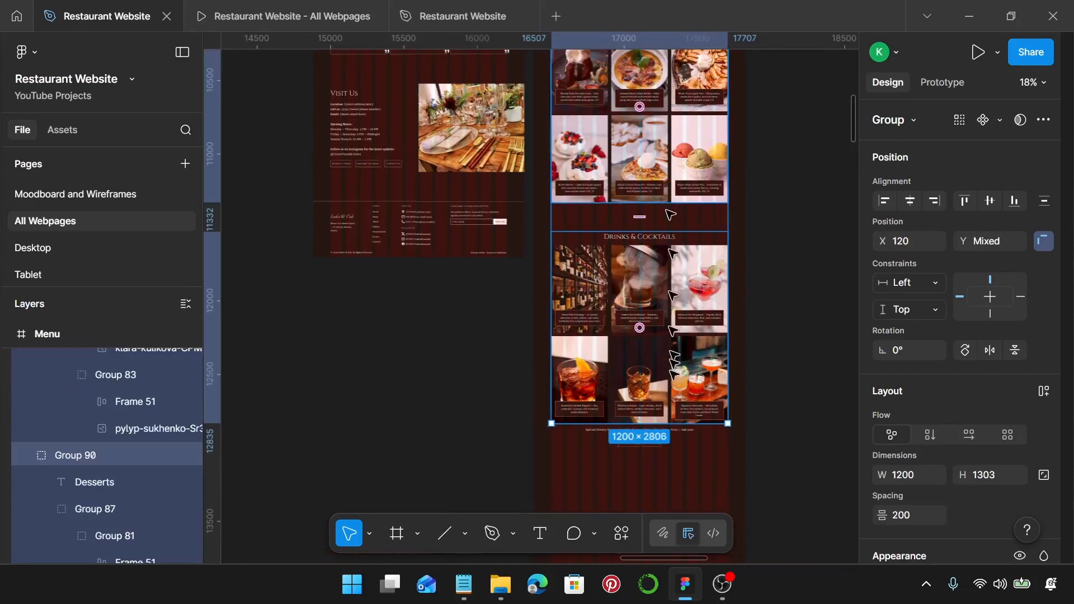
scroll(690, 407, up, 10)
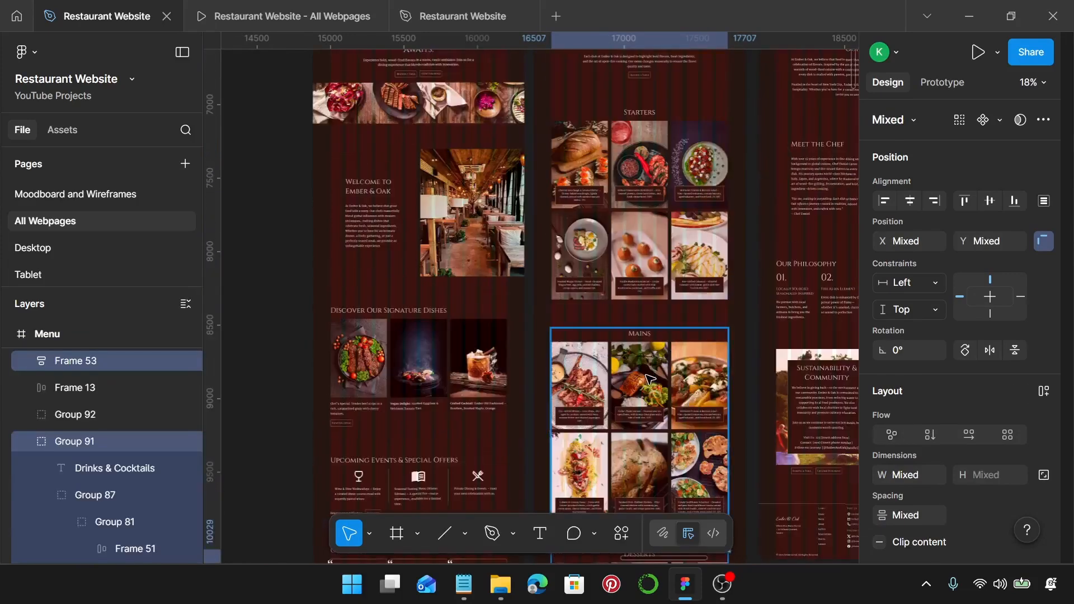
click(671, 340)
drag(672, 340, 663, 445)
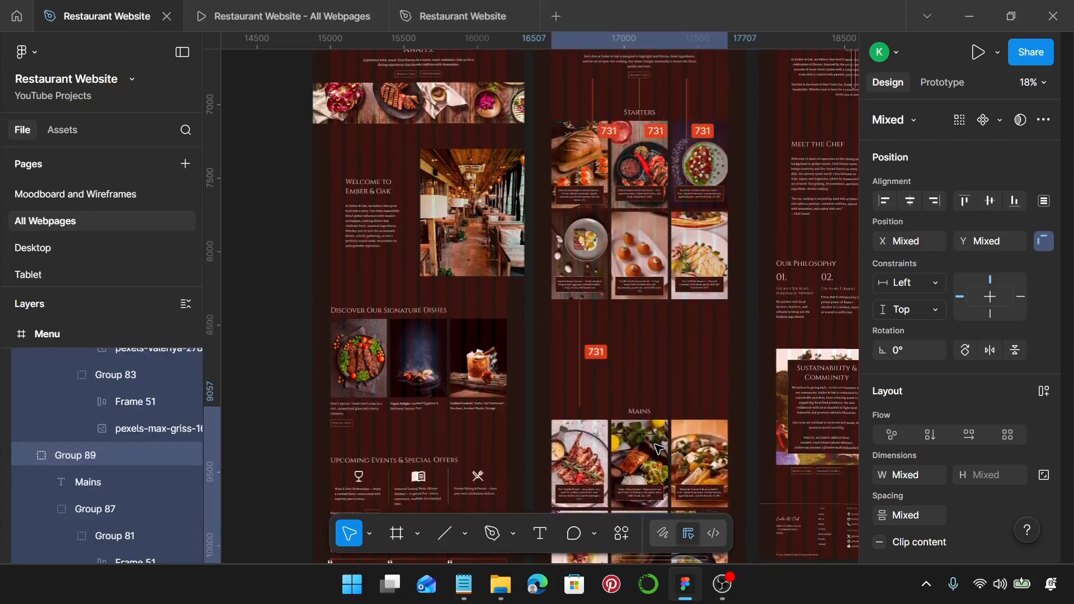
Step: Move the Heirloom Tomato card and the second-row Starters cards down about 820 px, with their images and captions
scroll(690, 303, up, 5)
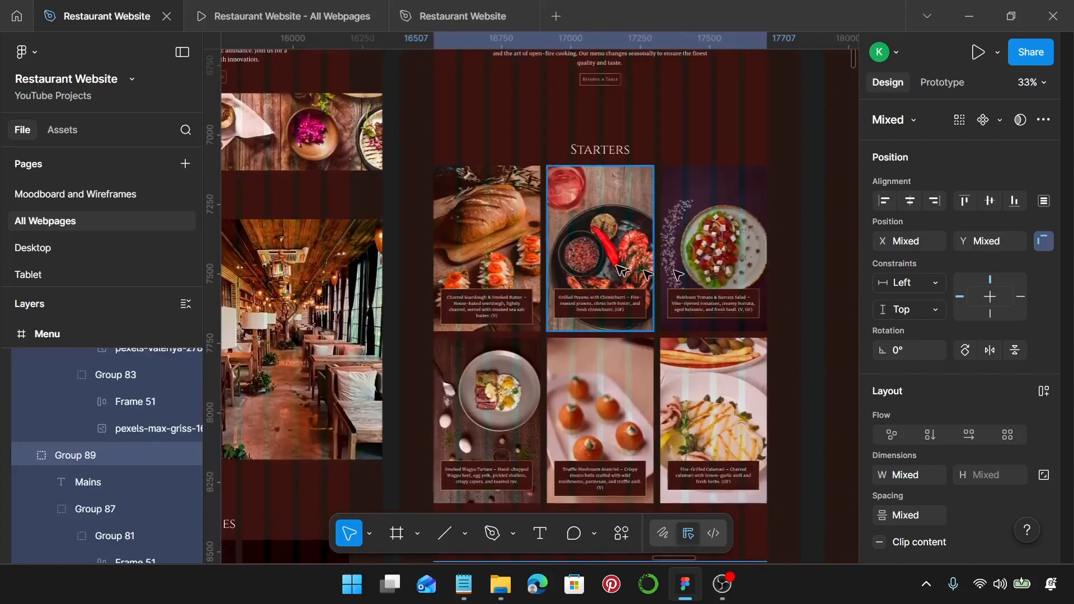
click(703, 261)
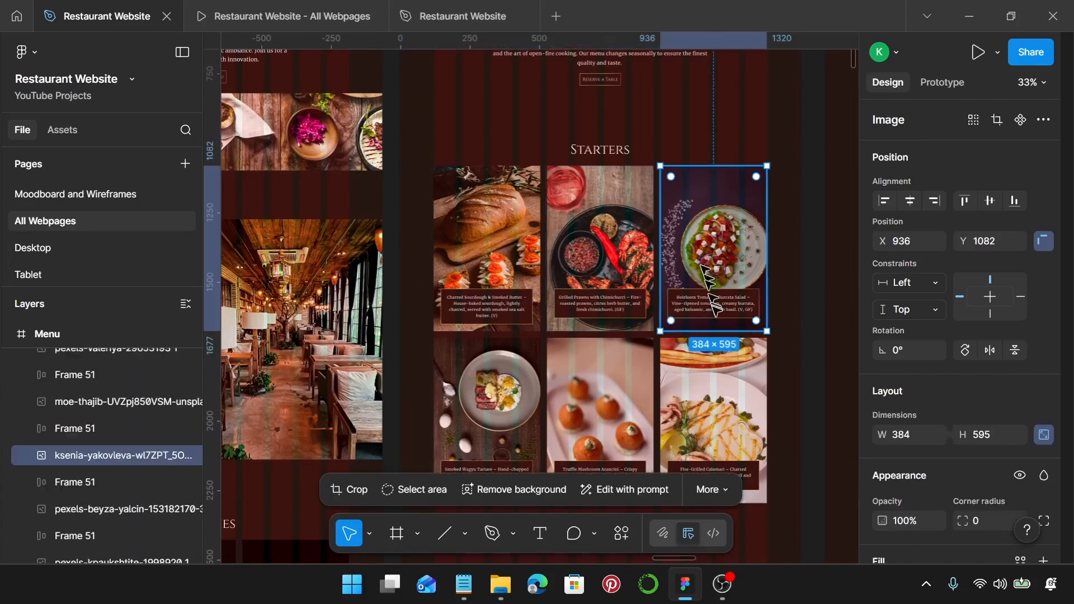
shift+click(716, 314)
scroll(681, 413, down, 2)
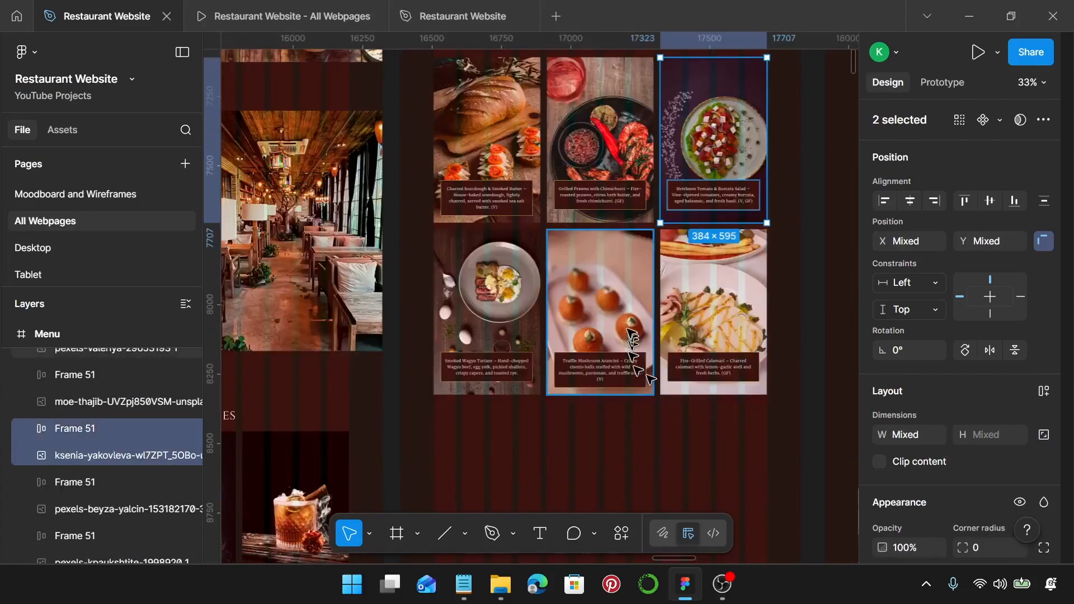
shift+click(498, 314)
shift+click(514, 356)
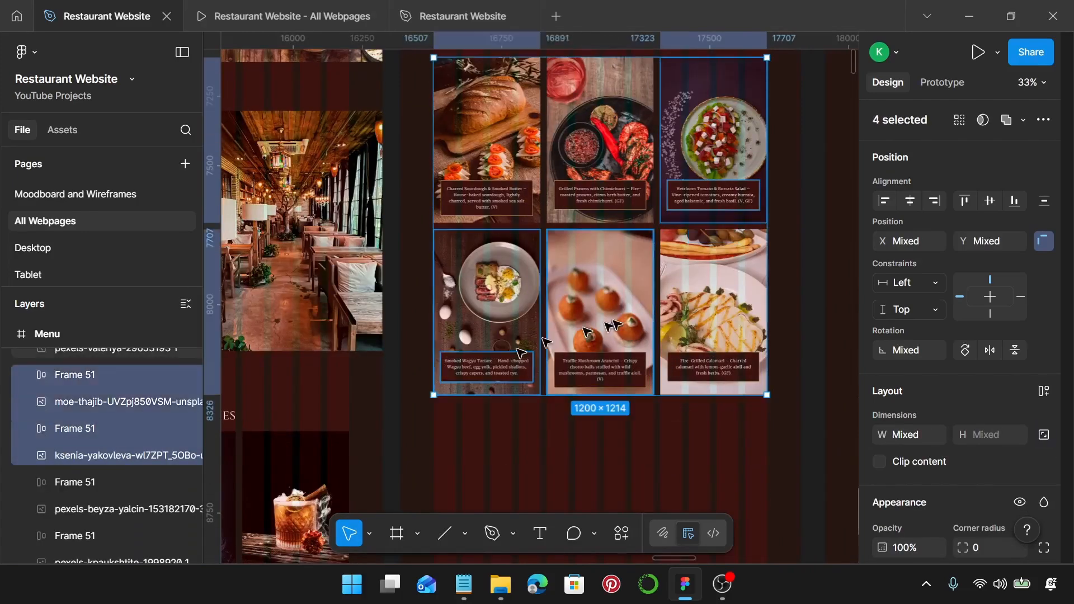
shift+click(622, 356)
shift+click(700, 333)
shift+click(700, 330)
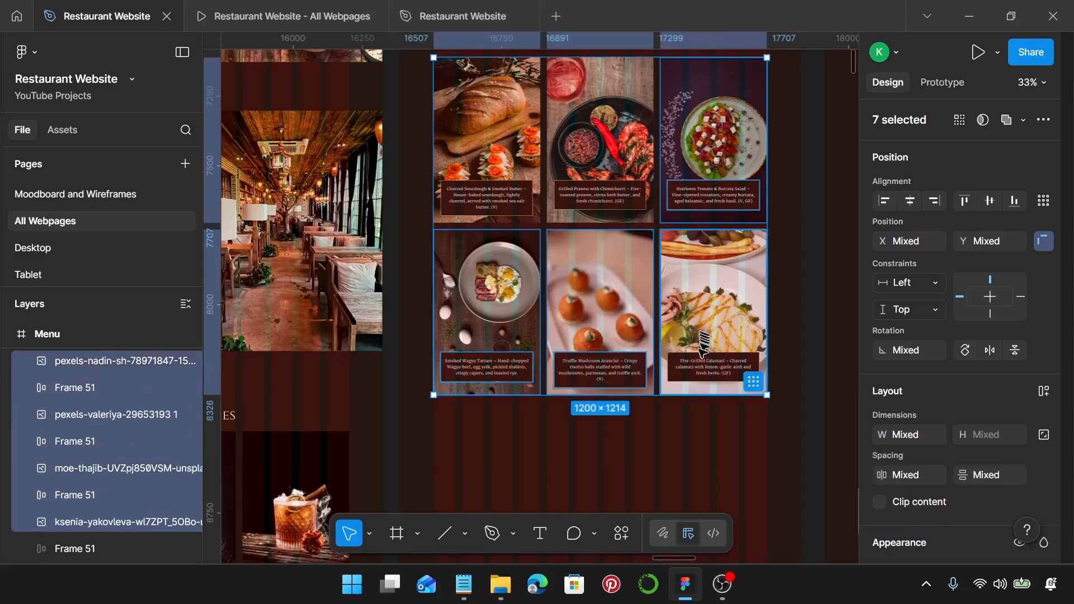
shift+click(699, 358)
drag(707, 272, 722, 482)
Step: Move the Grilled Prawns image and caption about 400 px to the right, keeping them level with the Charred Sourdough card
scroll(719, 479, up, 3)
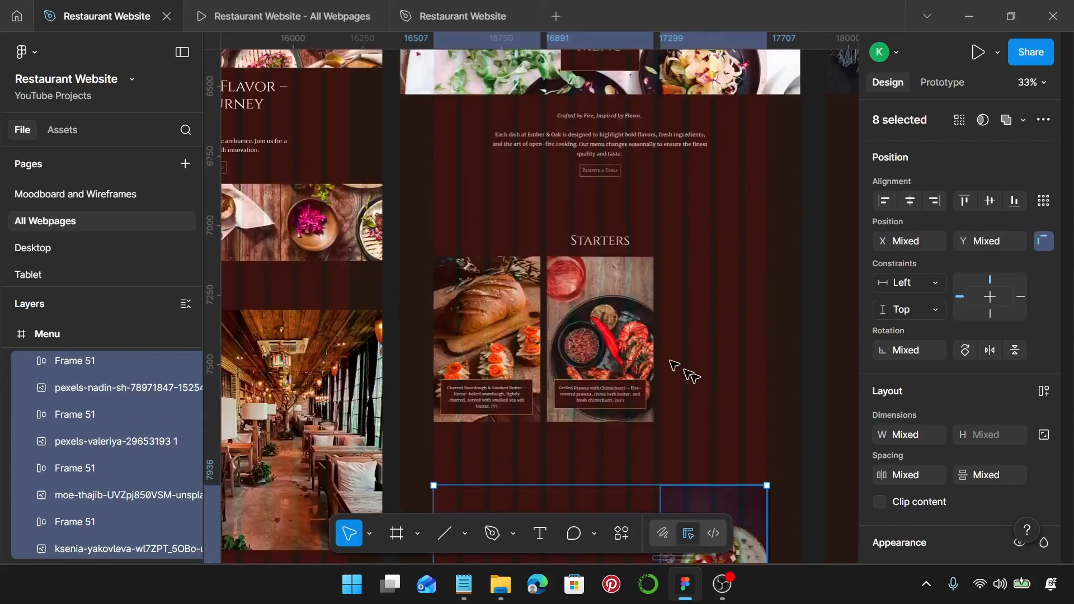
scroll(624, 336, up, 4)
click(603, 430)
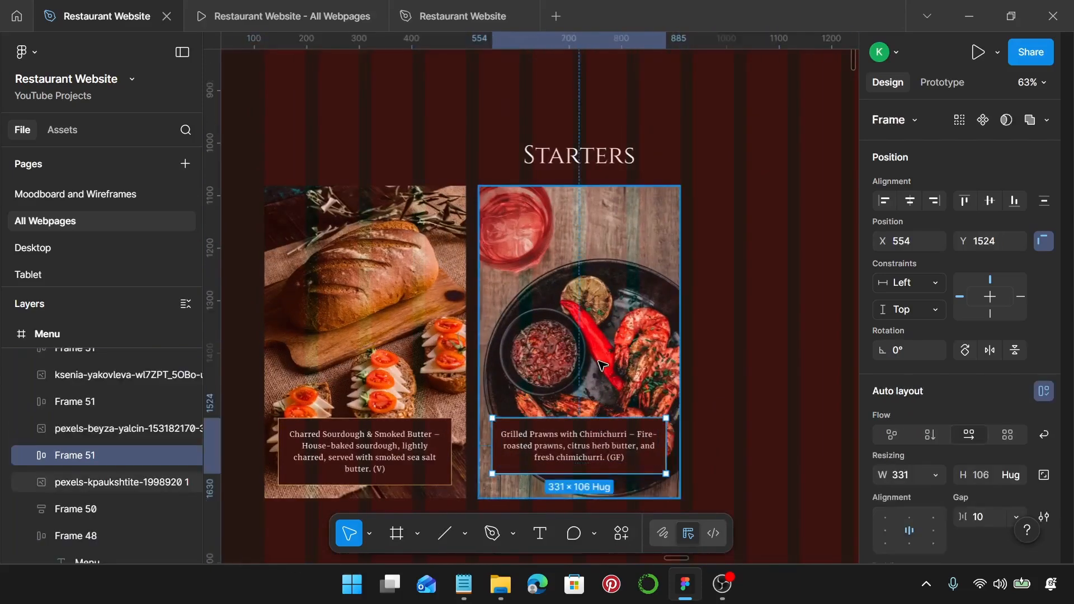
shift+click(591, 356)
drag(560, 335, 726, 346)
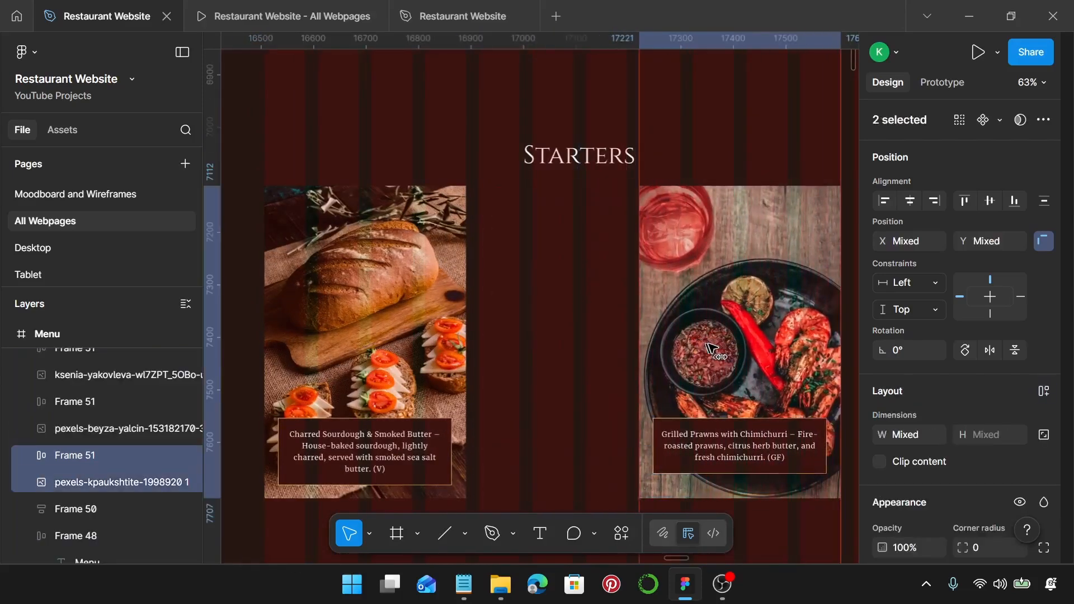
scroll(700, 344, right, 5)
drag(508, 317, 542, 320)
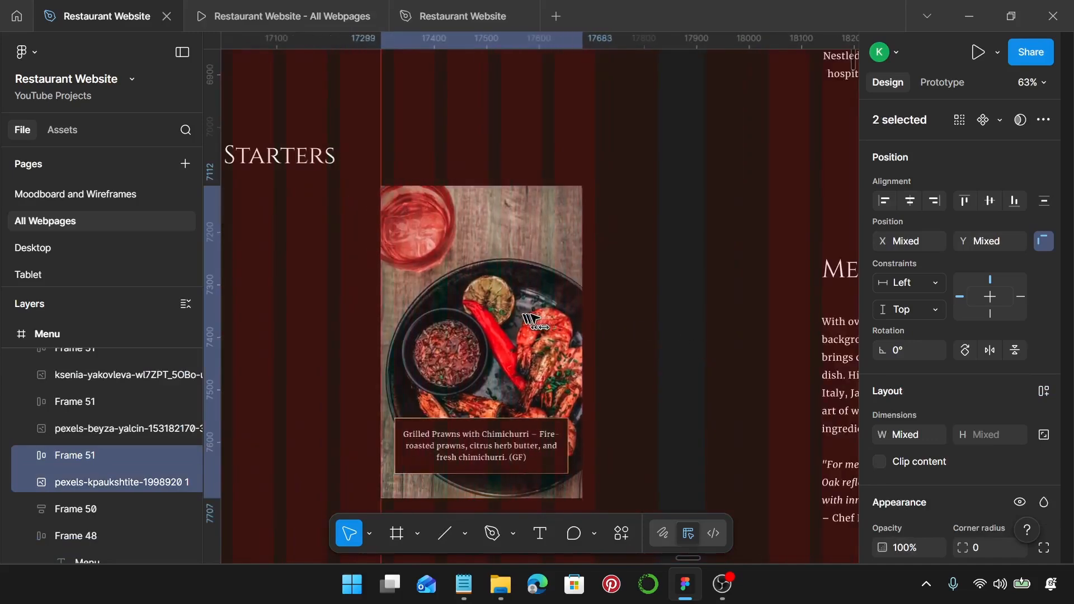
scroll(542, 320, left, 5)
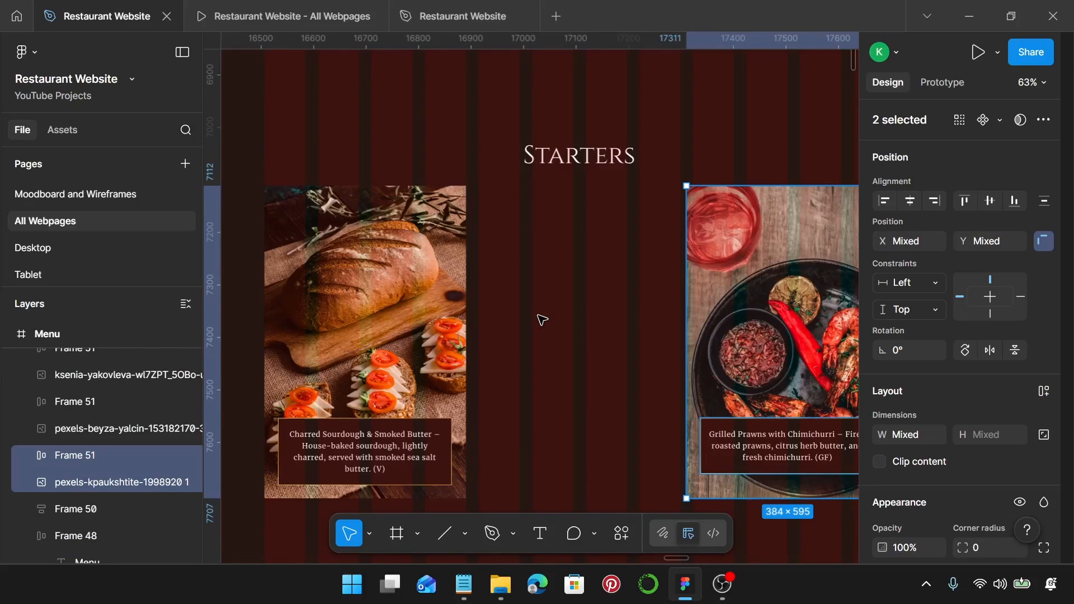
Step: Scale the Charred Sourdough image down proportionally to 282 × 437 px, keeping its left edge at X 120
scroll(542, 320, left, 1)
click(442, 262)
scroll(442, 241, left, 3)
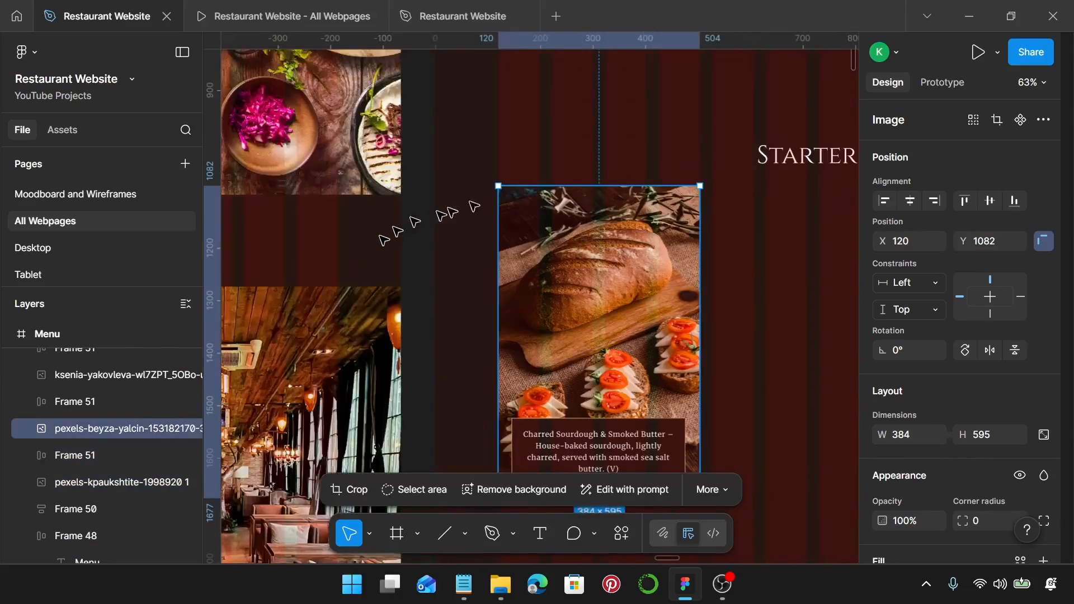
scroll(475, 207, up, 5)
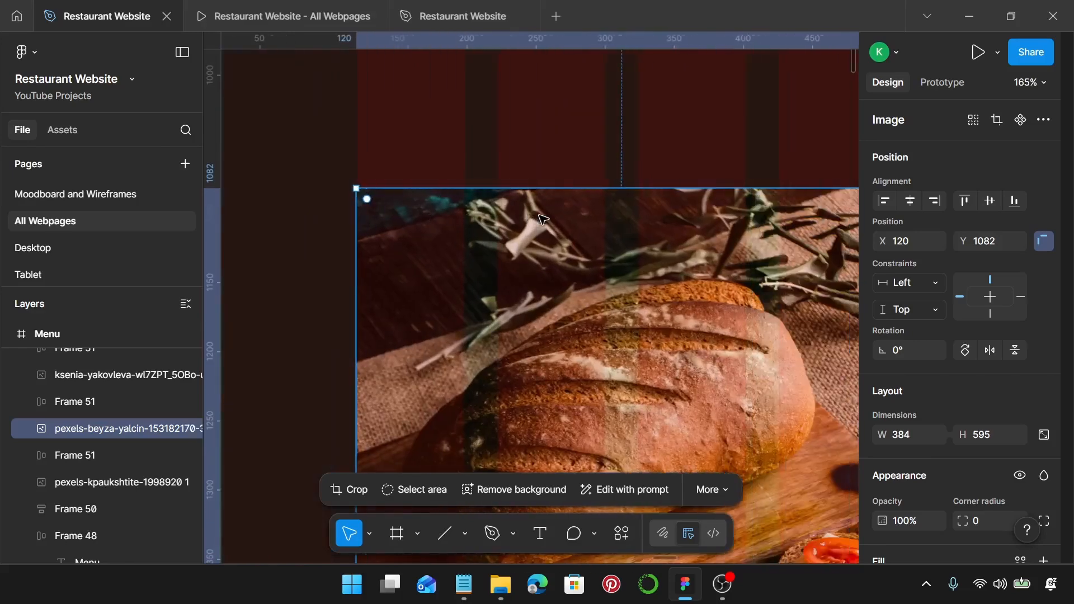
scroll(616, 268, down, 3)
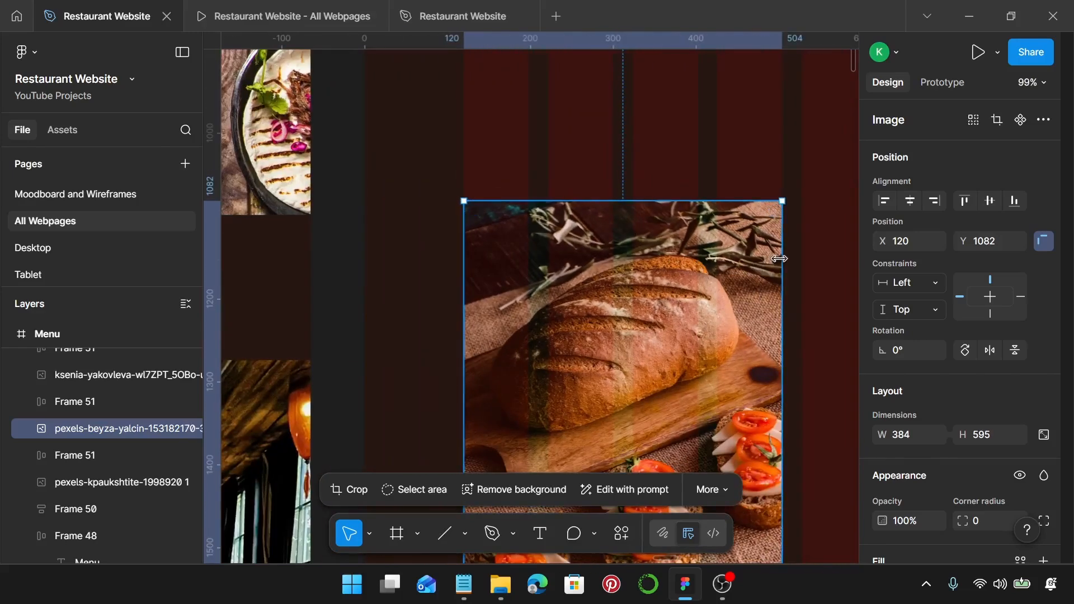
drag(779, 258, 698, 261)
scroll(473, 294, up, 4)
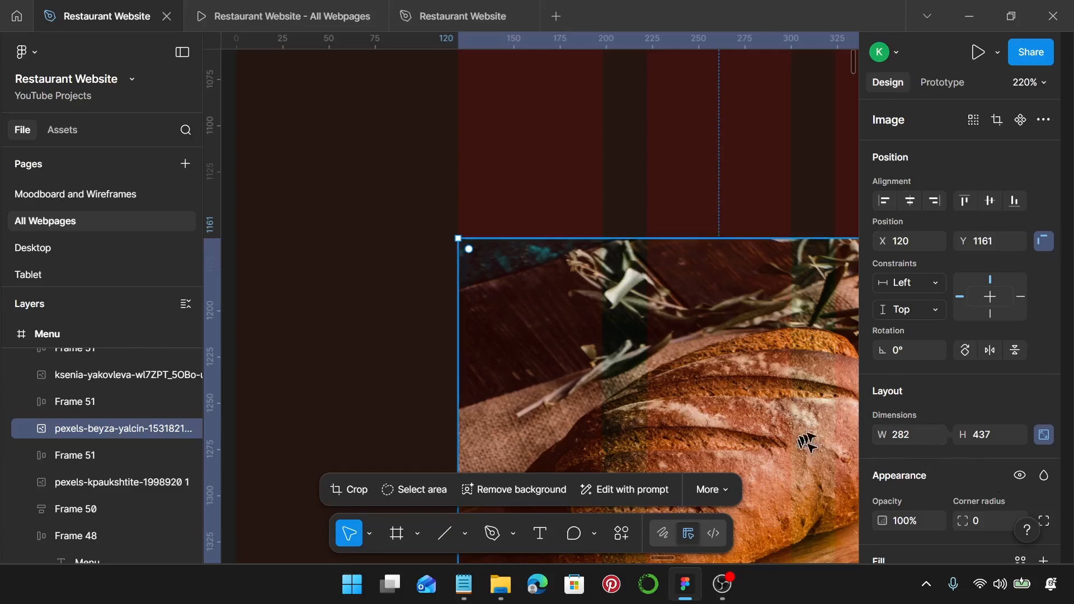
scroll(761, 419, down, 3)
scroll(762, 419, down, 4)
scroll(758, 414, right, 3)
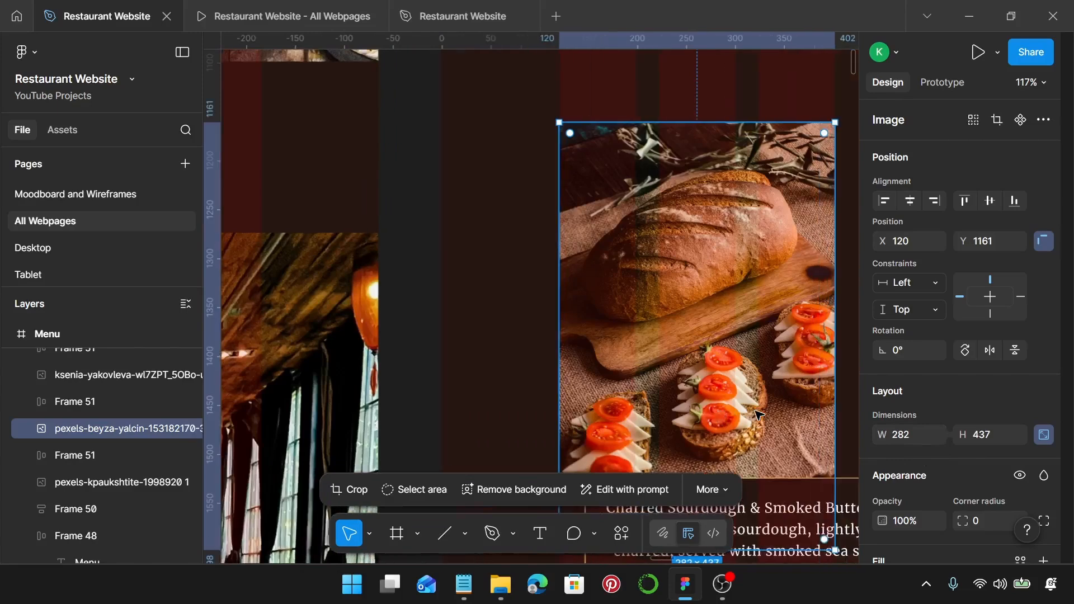
scroll(667, 405, down, 2)
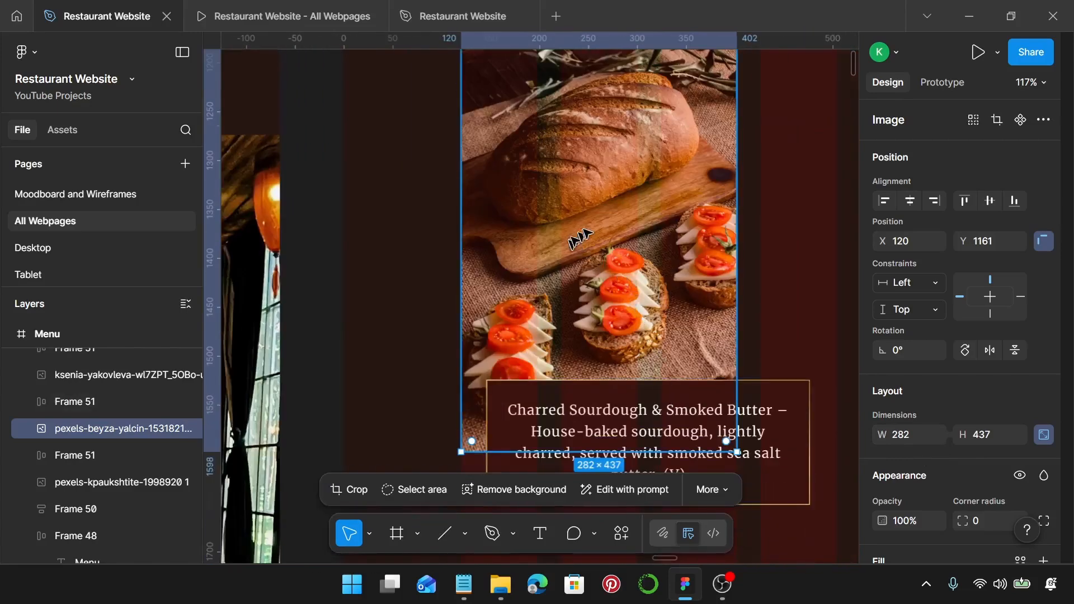
Step: Crop the Charred Sourdough image to a 282 × 282 px square, shifting the photo slightly upward inside the crop
double_click(587, 226)
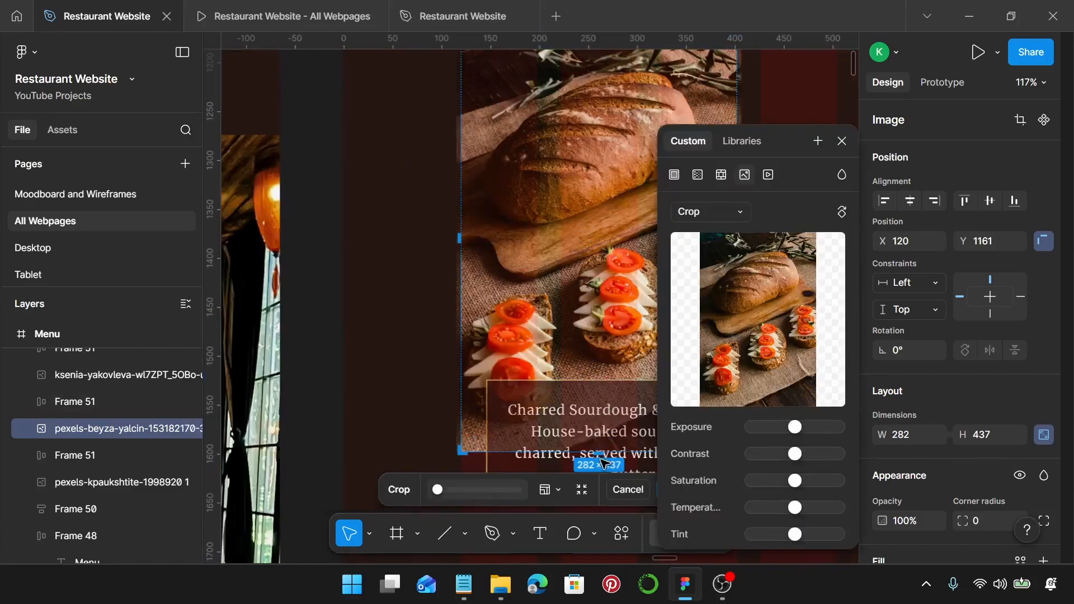
drag(600, 458, 586, 391)
scroll(599, 239, up, 5)
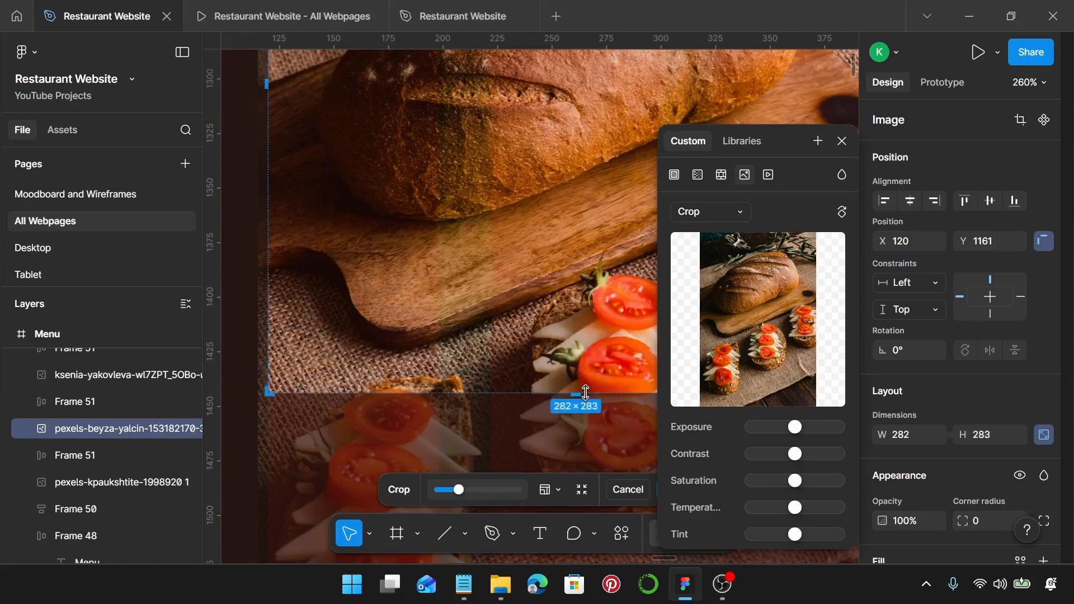
scroll(585, 393, up, 10)
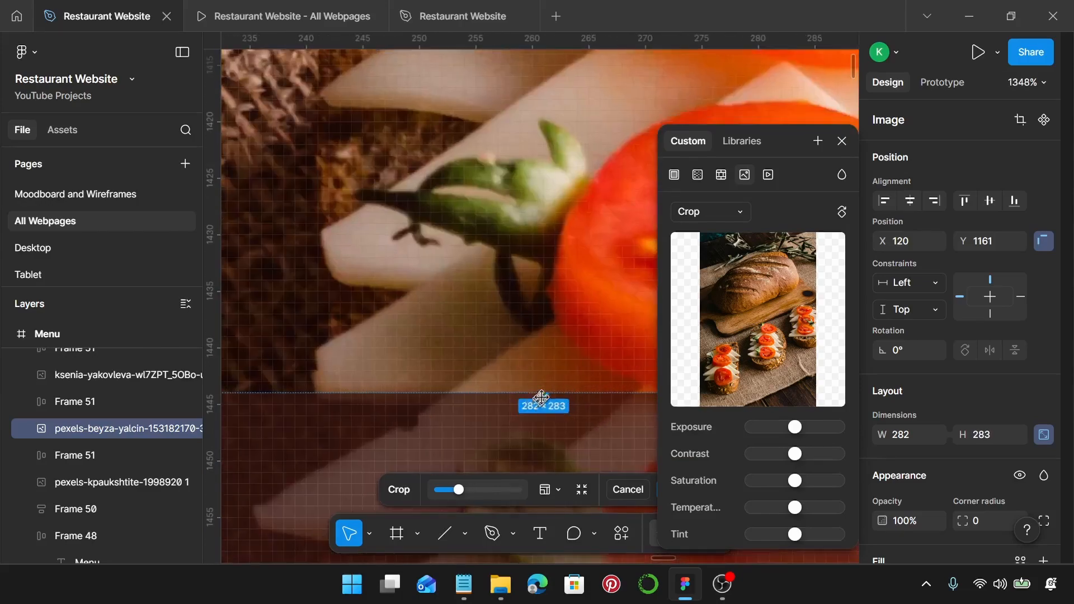
drag(547, 387, 547, 381)
scroll(546, 381, down, 10)
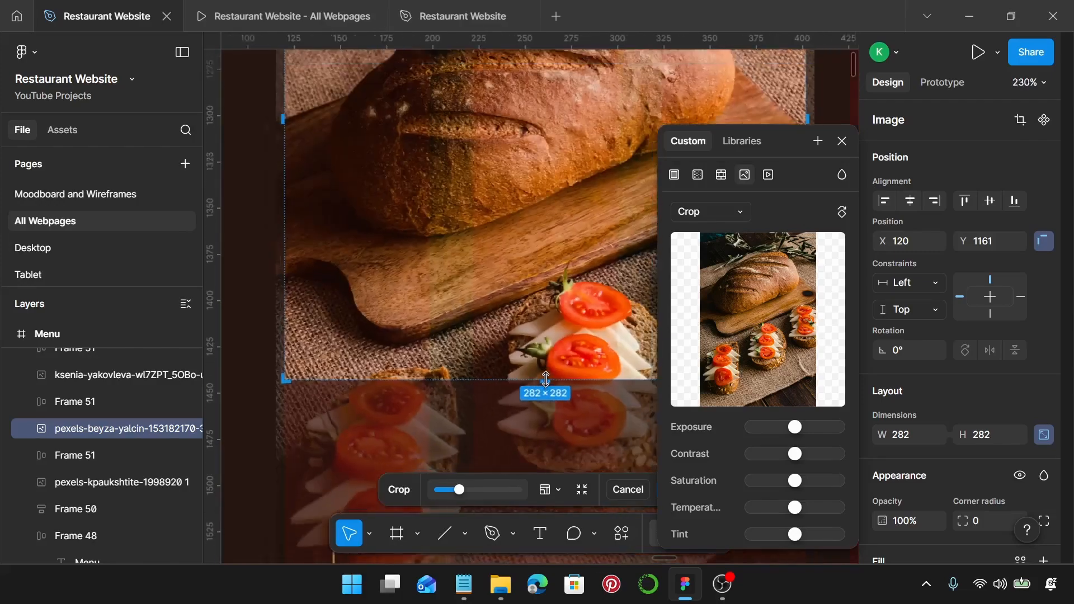
scroll(546, 380, down, 8)
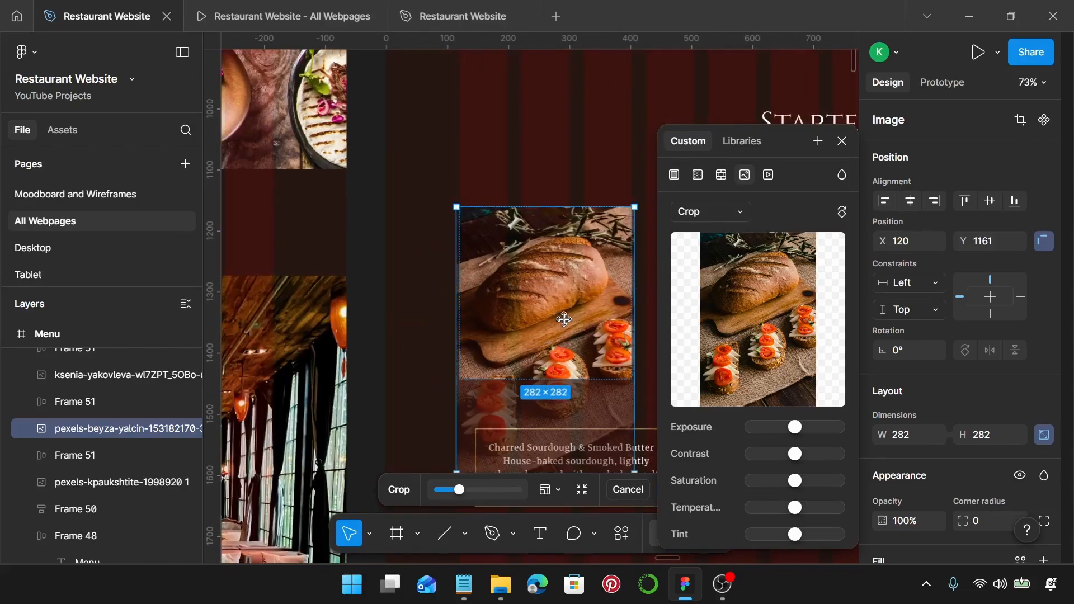
drag(564, 319, 567, 294)
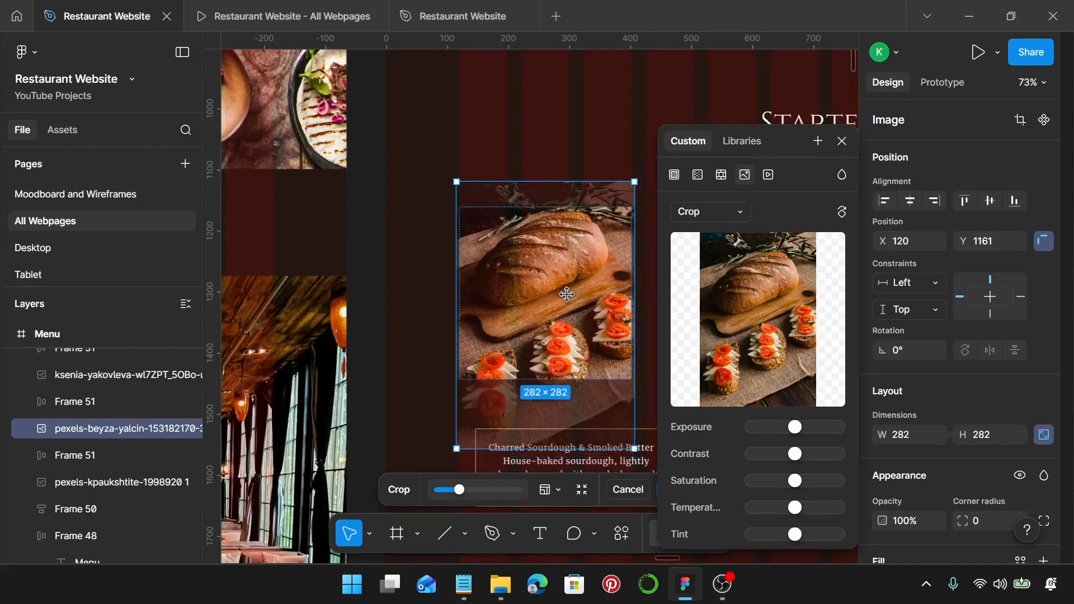
key(Return)
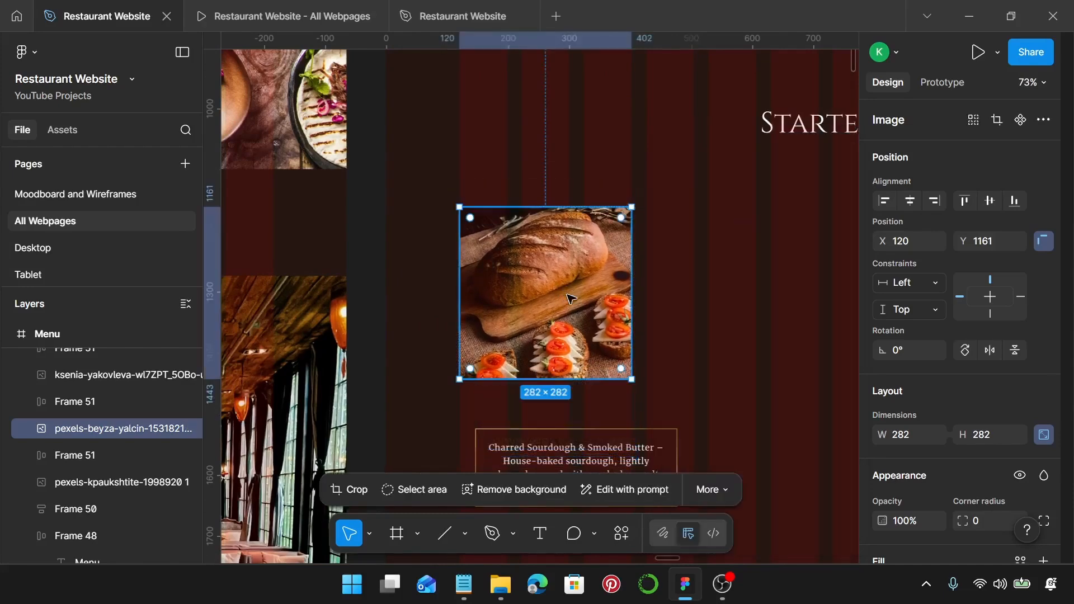
Step: Move the Charred Sourdough caption box beside its image at about X 377, Y 1224, overlapping the image's right edge
scroll(471, 180, up, 10)
scroll(470, 211, down, 3)
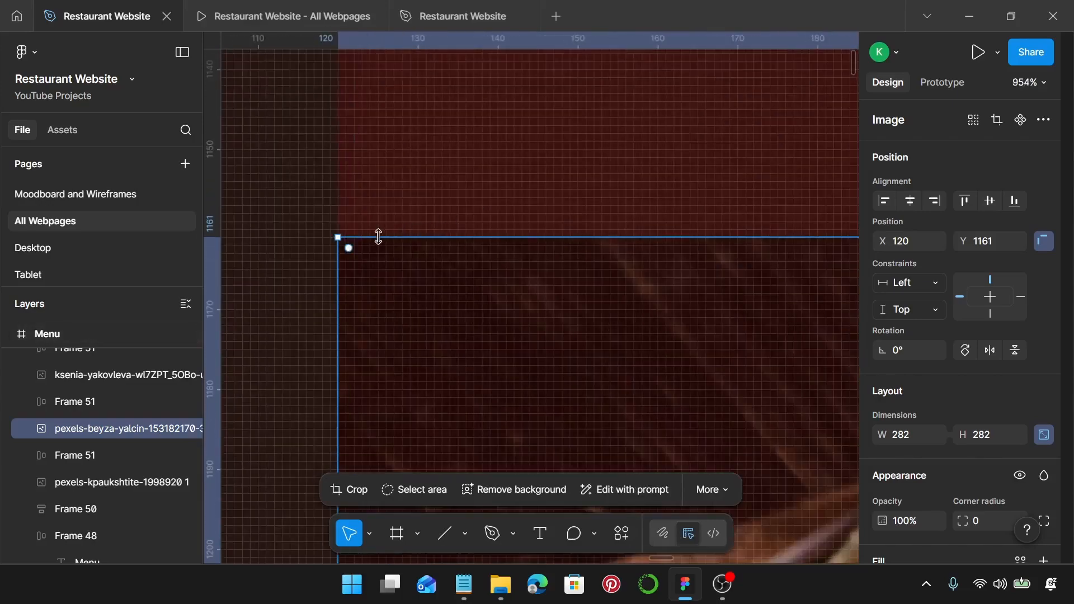
scroll(350, 248, up, 3)
scroll(351, 248, down, 10)
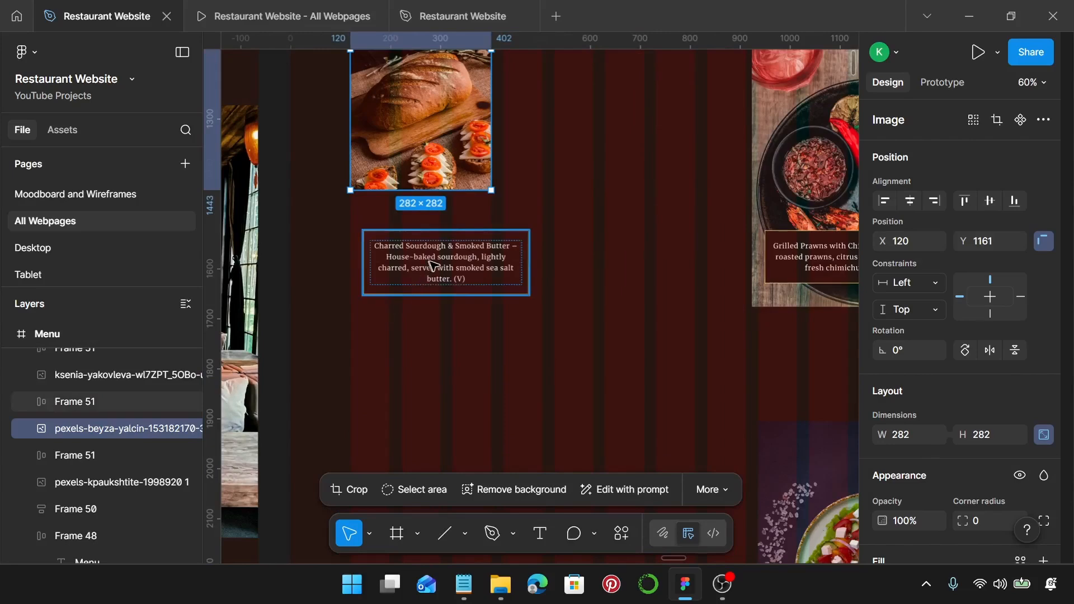
click(434, 274)
scroll(442, 425, up, 4)
drag(439, 473, 548, 324)
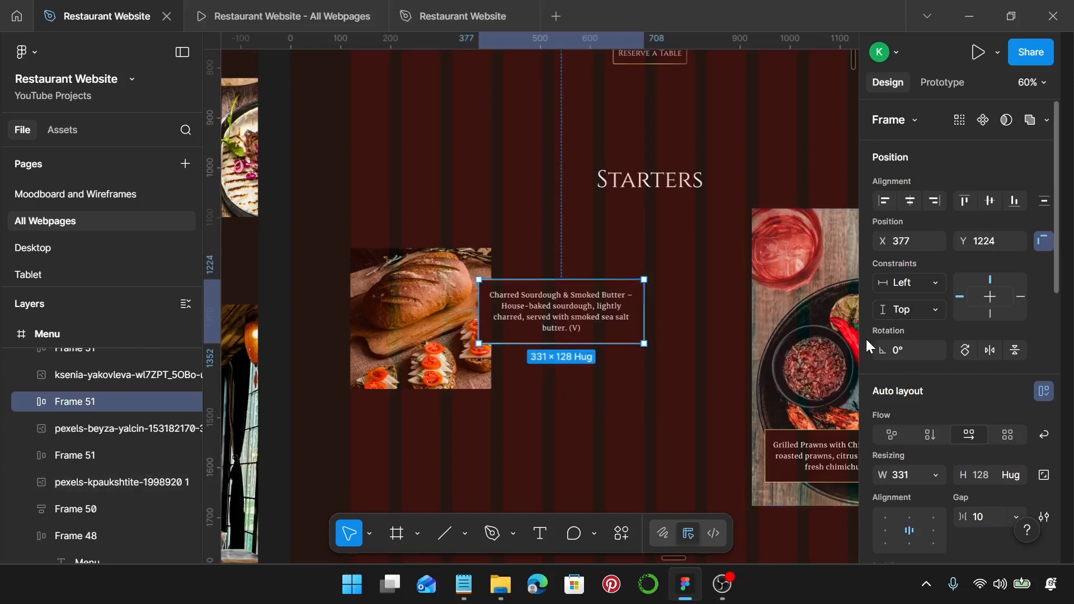
Step: Remove the dash after "Charred Sourdough & Smoked Butter" and separate the dish name from its description with a blank line
scroll(902, 415, down, 3)
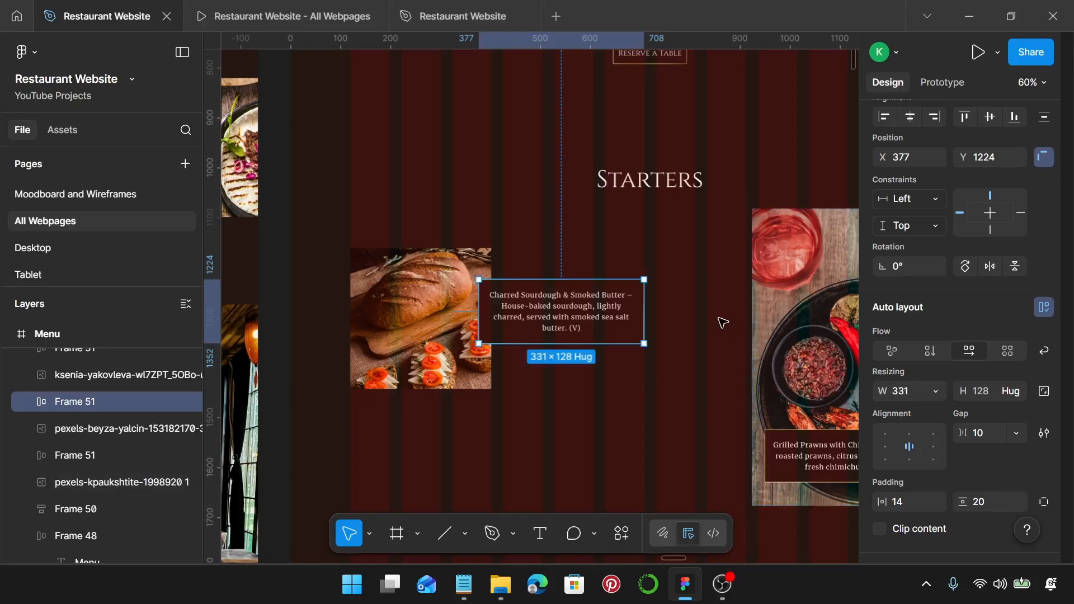
scroll(617, 307, up, 4)
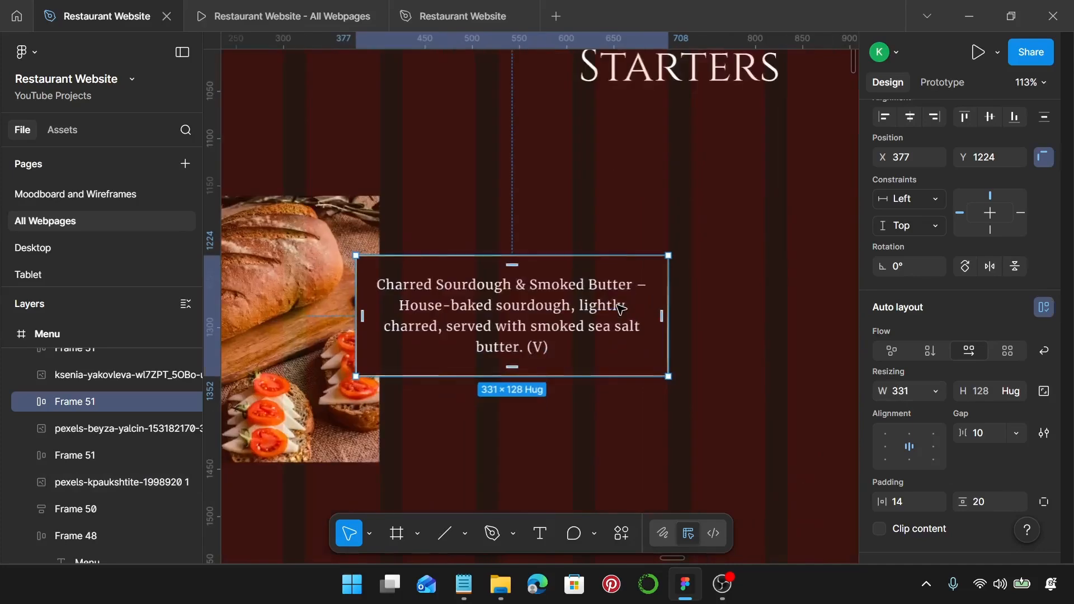
scroll(618, 307, left, 1)
click(666, 286)
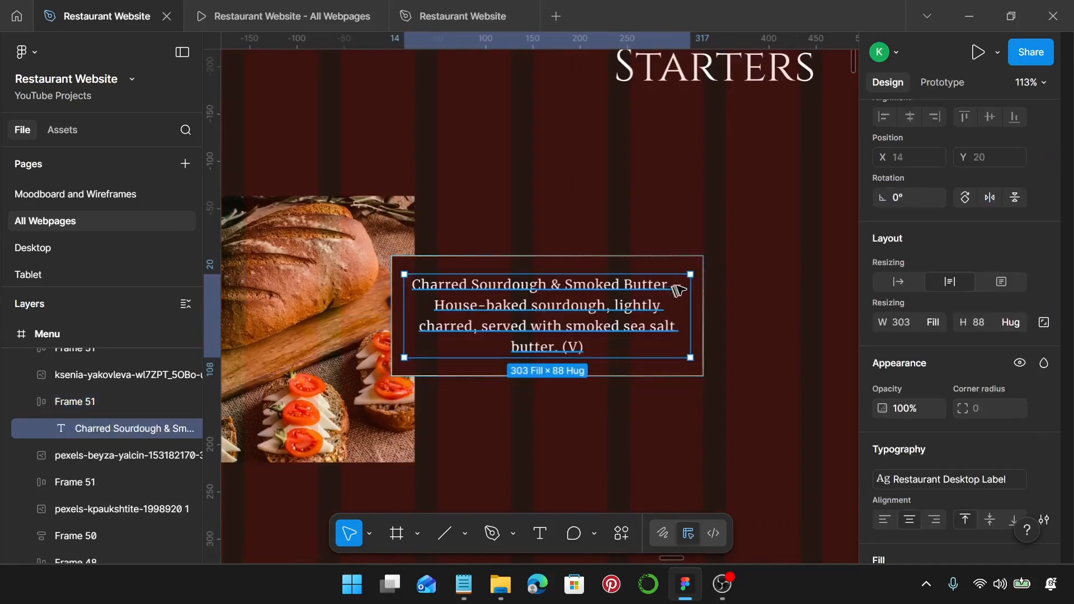
double_click(677, 286)
click(686, 285)
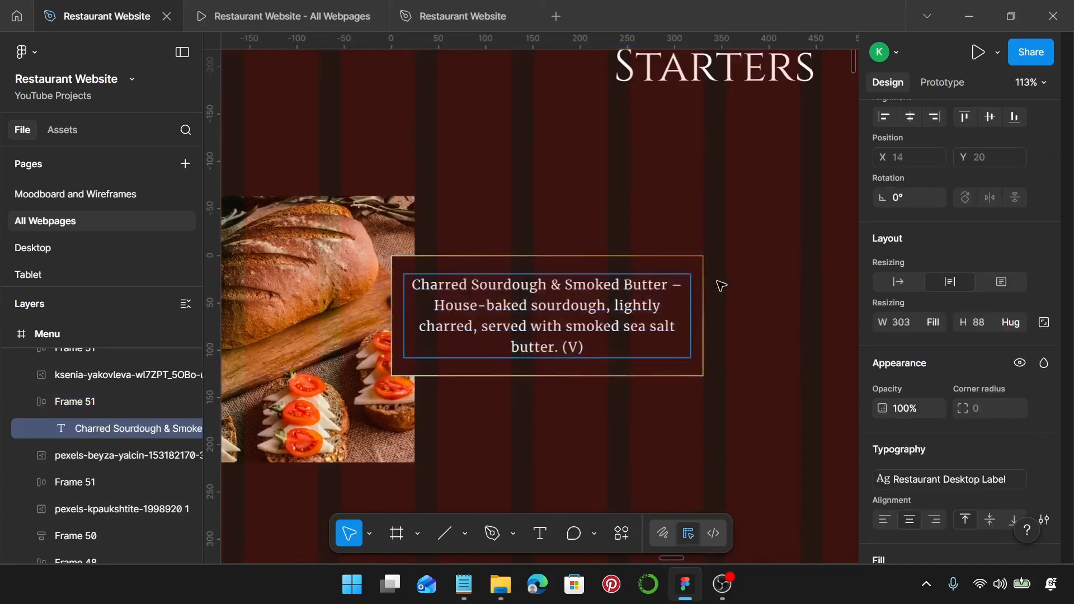
key(BackSpace)
key(BackSpace)
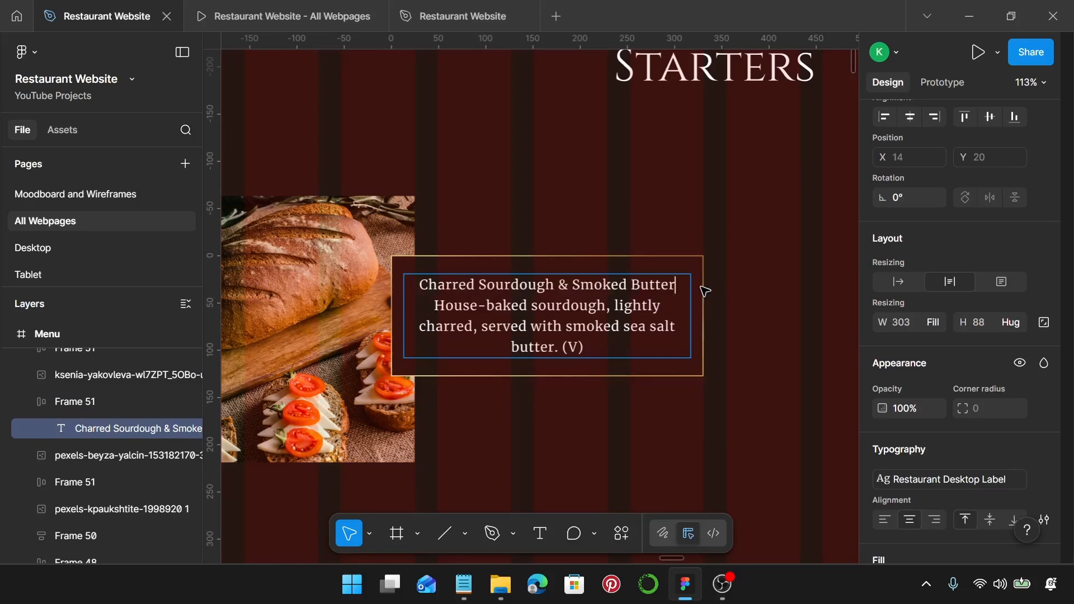
key(Return)
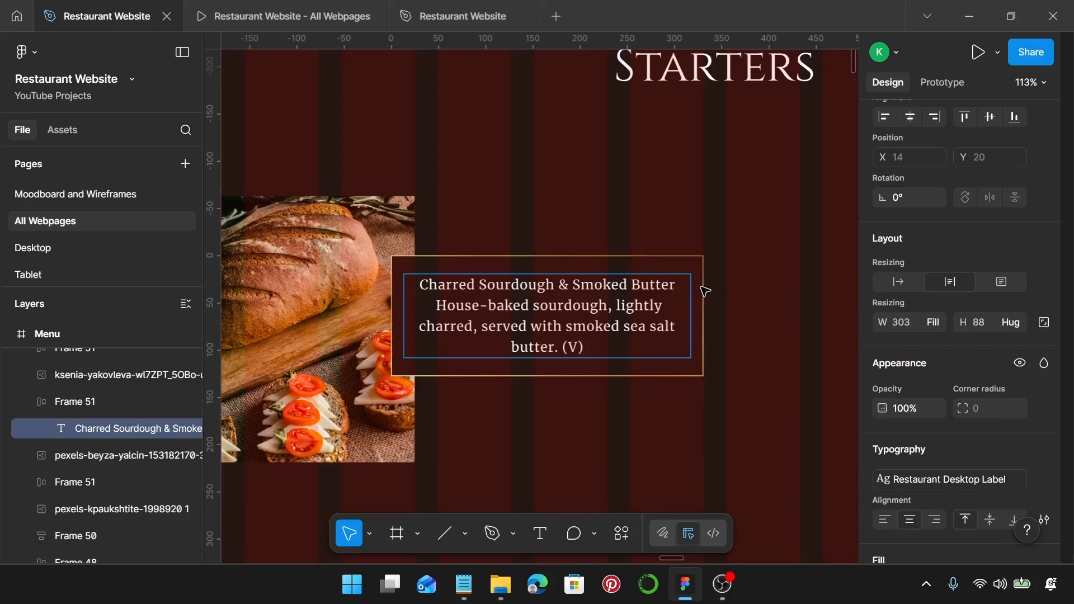
key(Return)
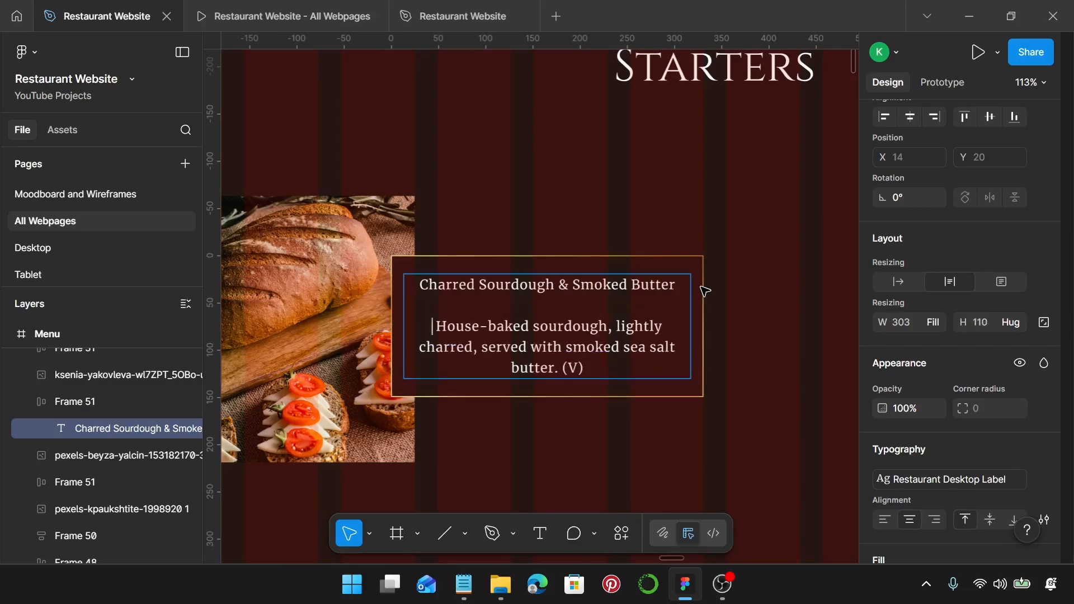
key(Delete)
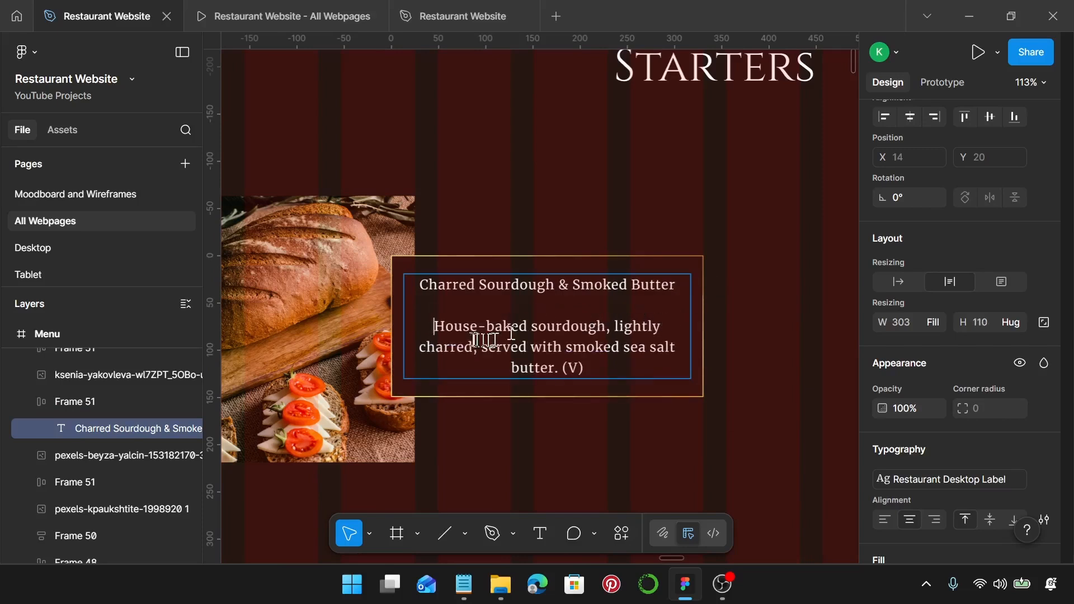
key(Escape)
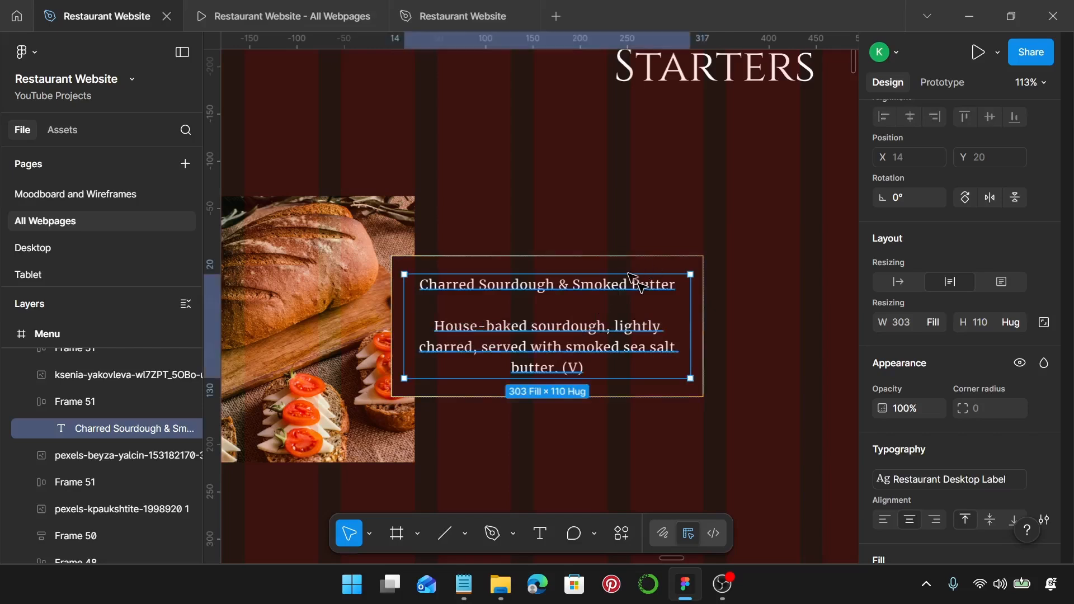
Step: Left-align the Charred Sourdough caption text and make the dish name "Charred Sourdough & Smoked Butter" bold
scroll(971, 433, down, 3)
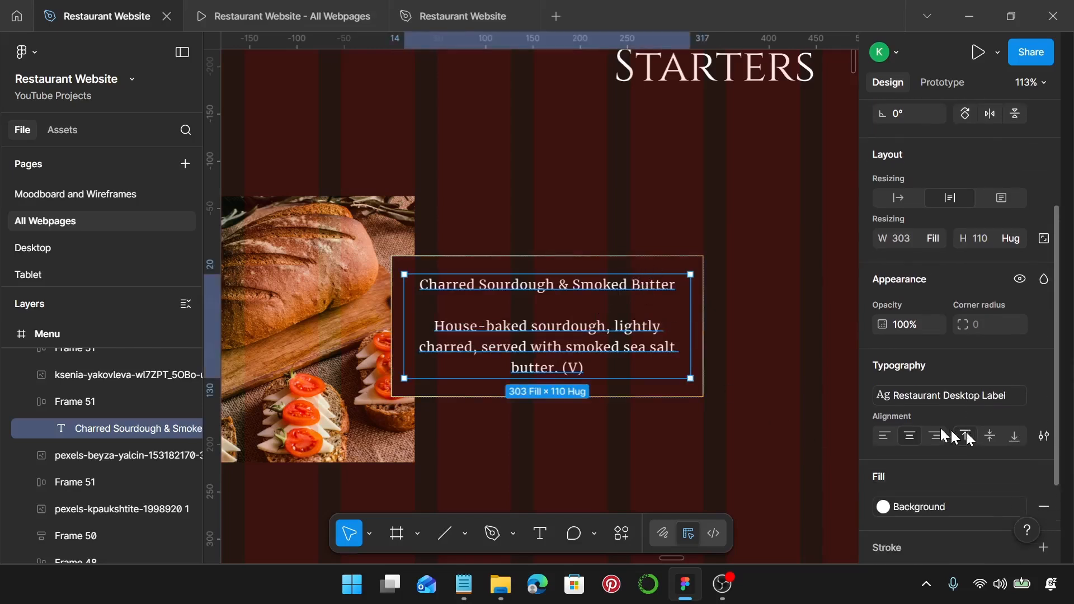
click(884, 435)
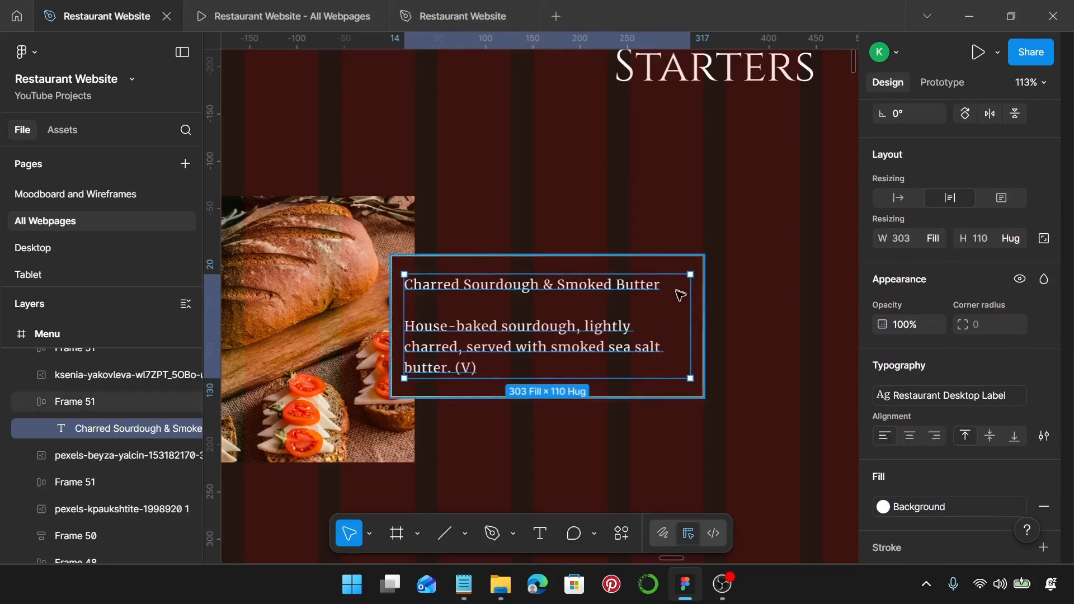
key(Return)
drag(679, 290, 383, 287)
key(ctrl+b)
key(Escape)
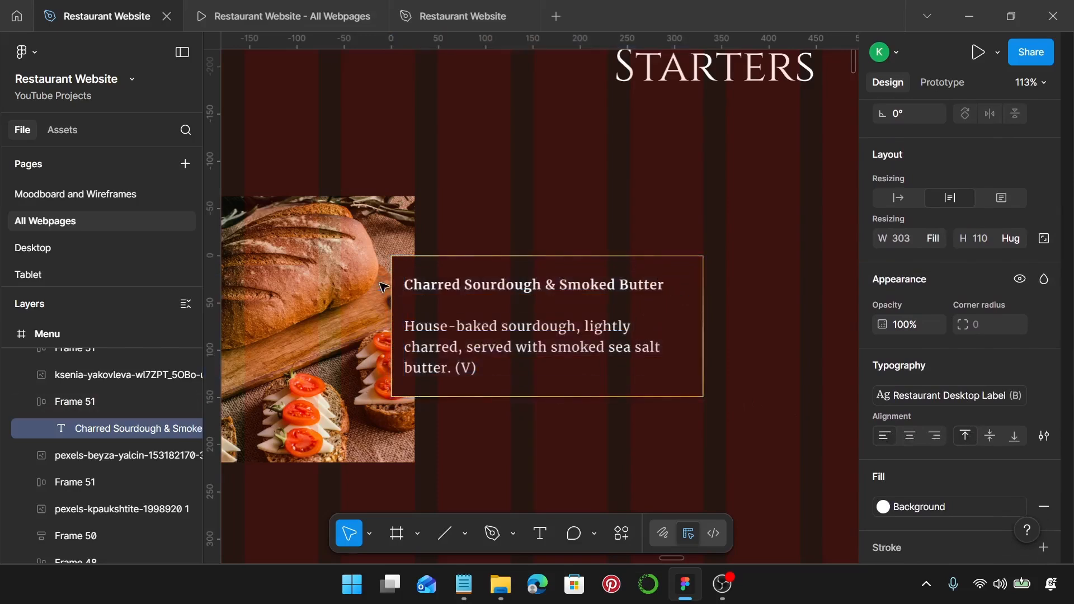
key(Return)
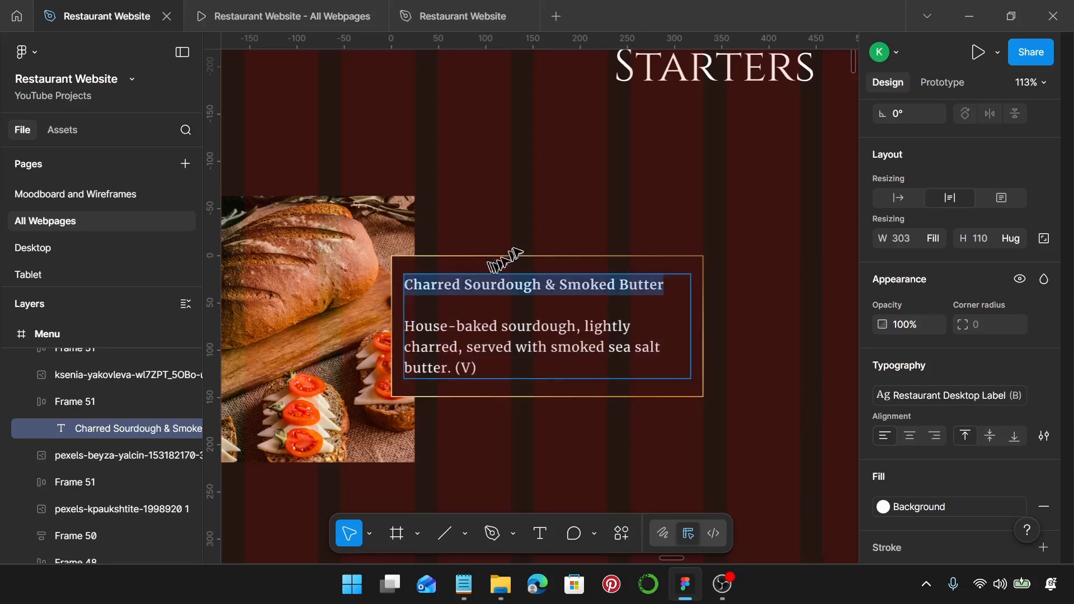
key(Escape)
key(Escape)
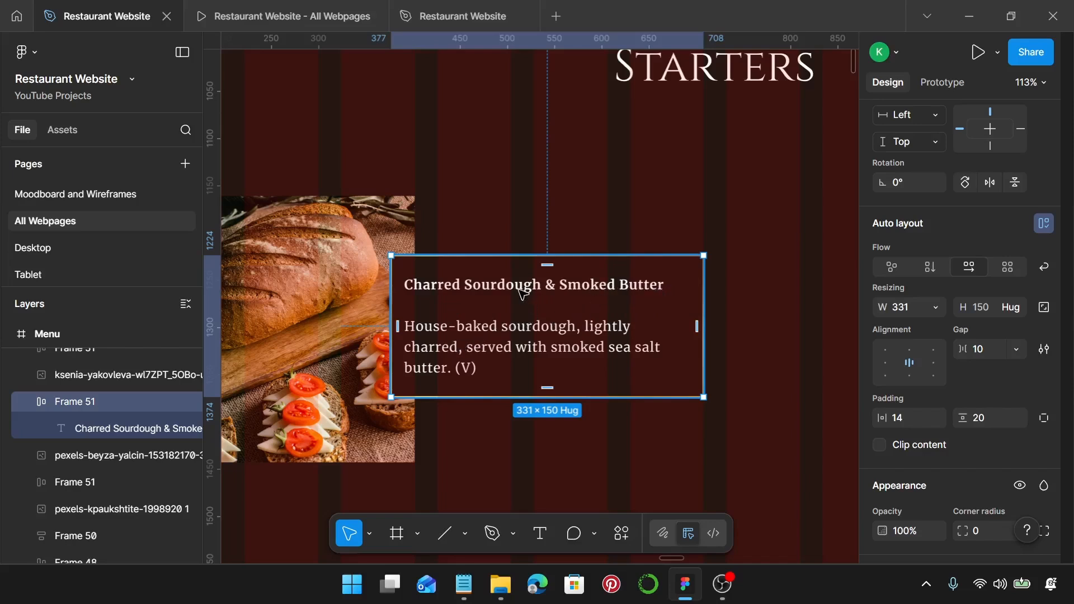
Step: Nudge the Charred Sourdough caption box down to Y 1227 and group it with its image
drag(500, 328, 500, 330)
scroll(500, 329, left, 4)
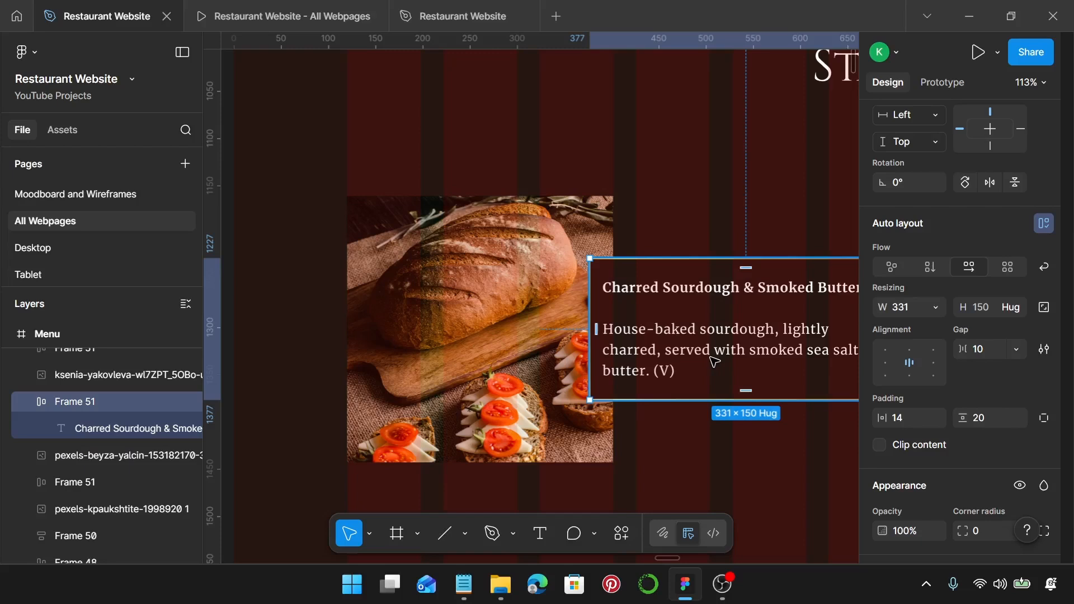
scroll(714, 362, right, 1)
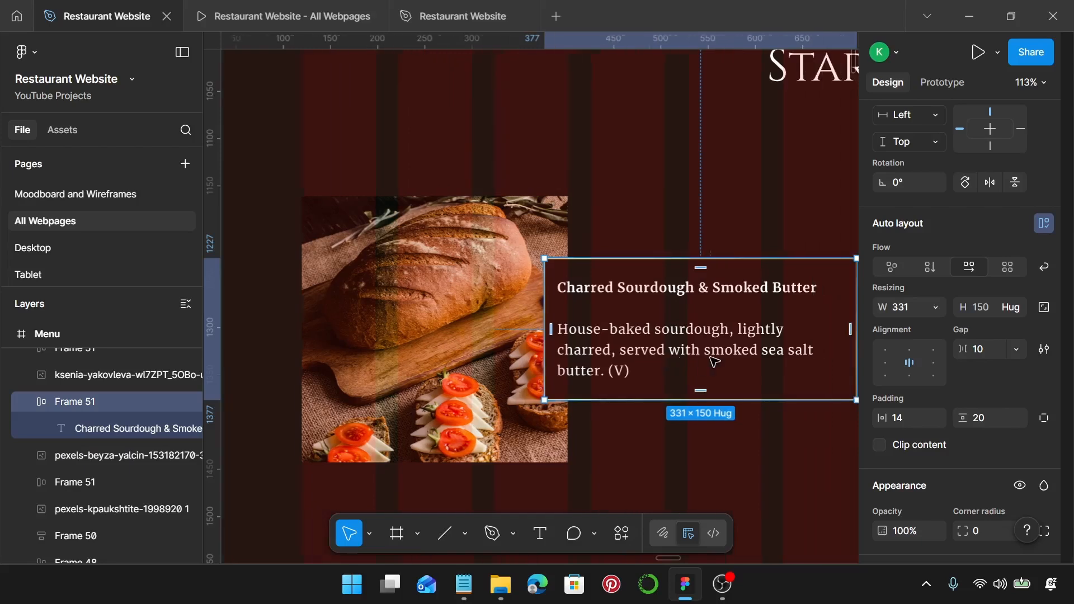
click(451, 329)
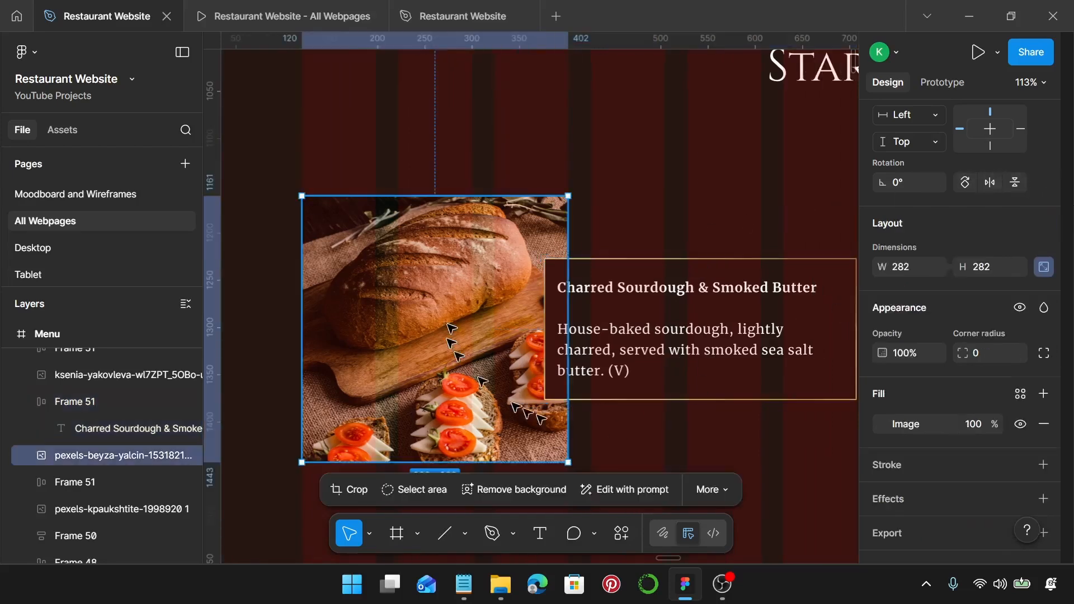
shift+click(689, 349)
scroll(697, 368, right, 2)
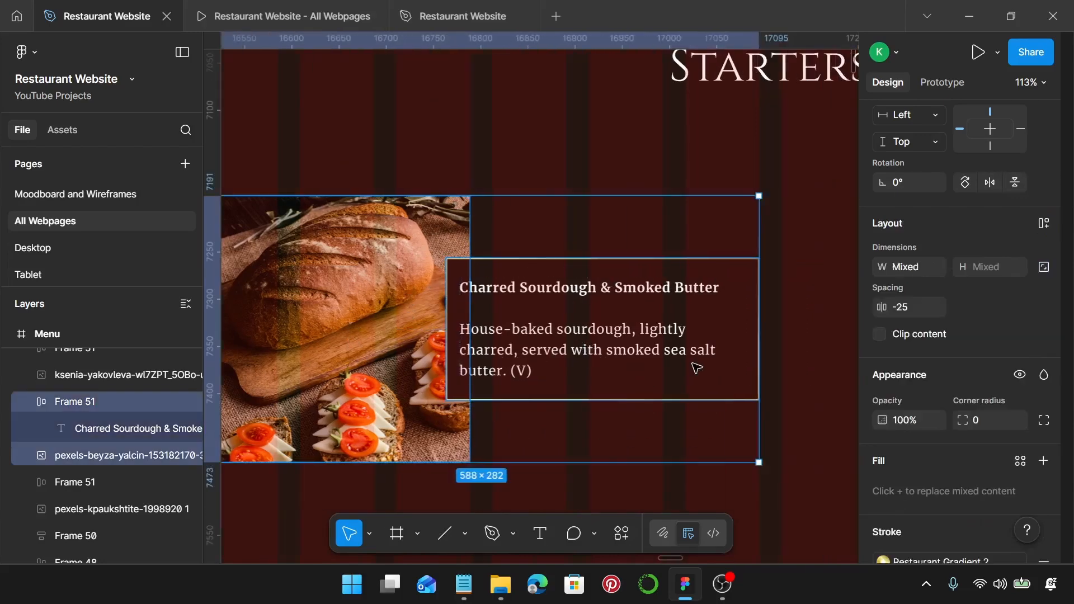
key(ctrl+g)
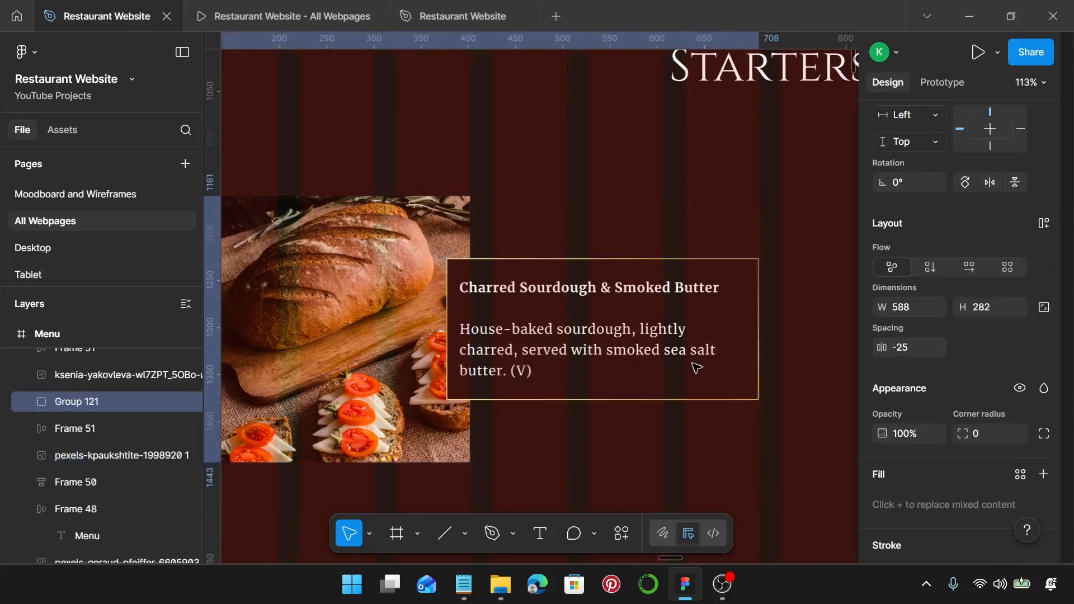
Step: Move the Grilled Prawns image to X 732, Y 1161, level with the sourdough image, and scale it proportionally to 282 × 437
scroll(697, 368, down, 5)
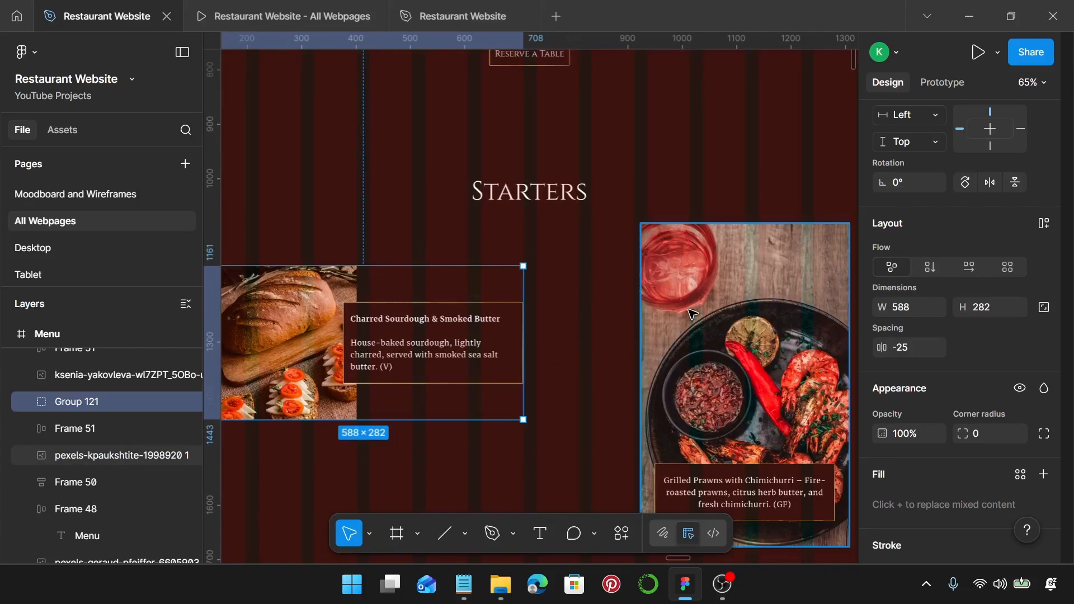
scroll(692, 312, up, 1)
click(696, 247)
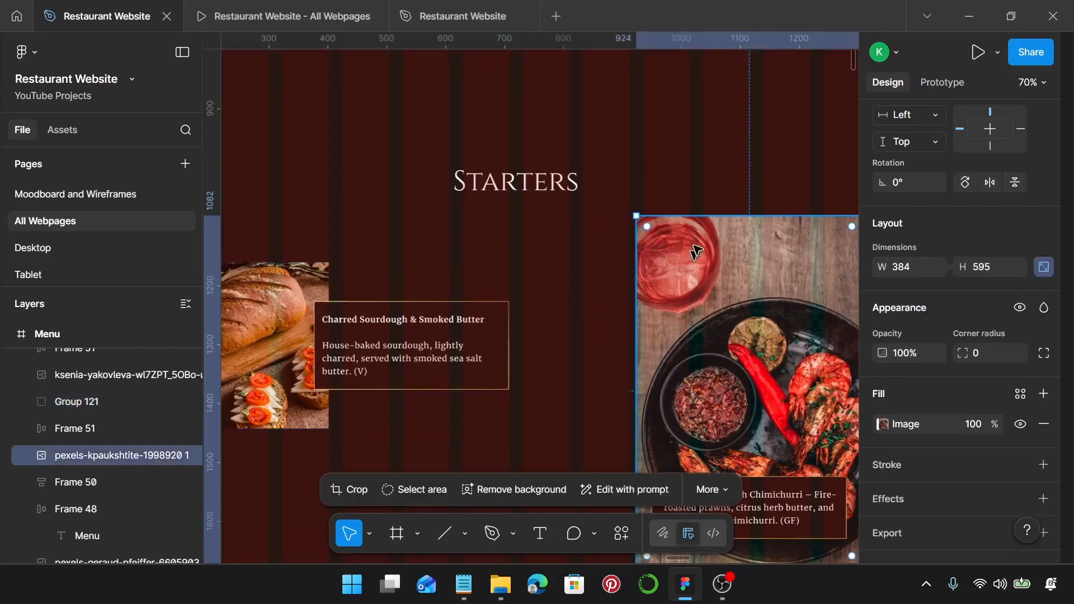
drag(671, 249, 583, 290)
scroll(583, 291, down, 2)
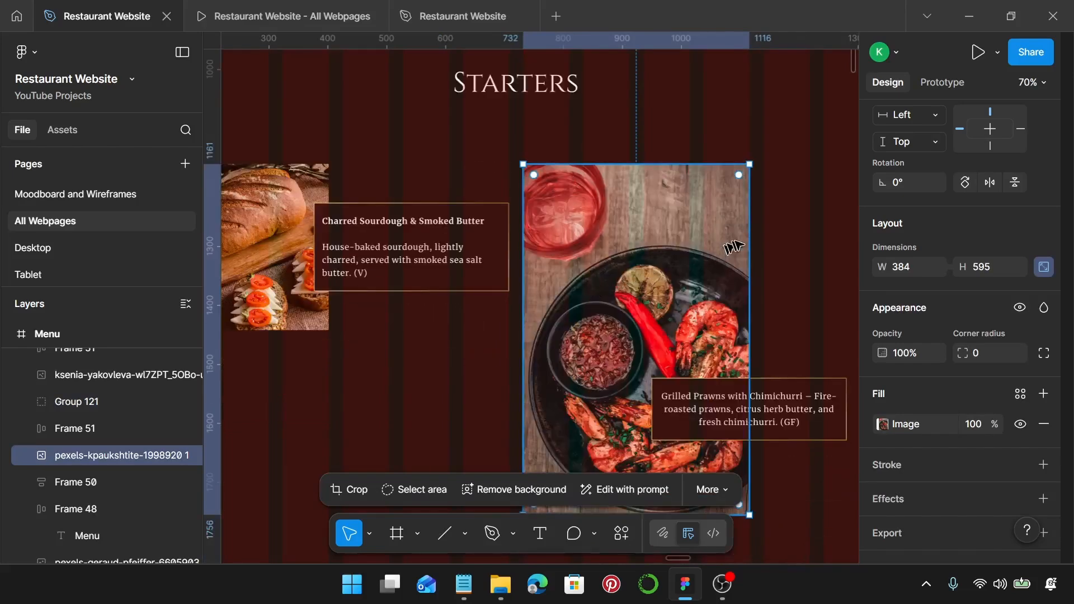
drag(744, 235, 693, 248)
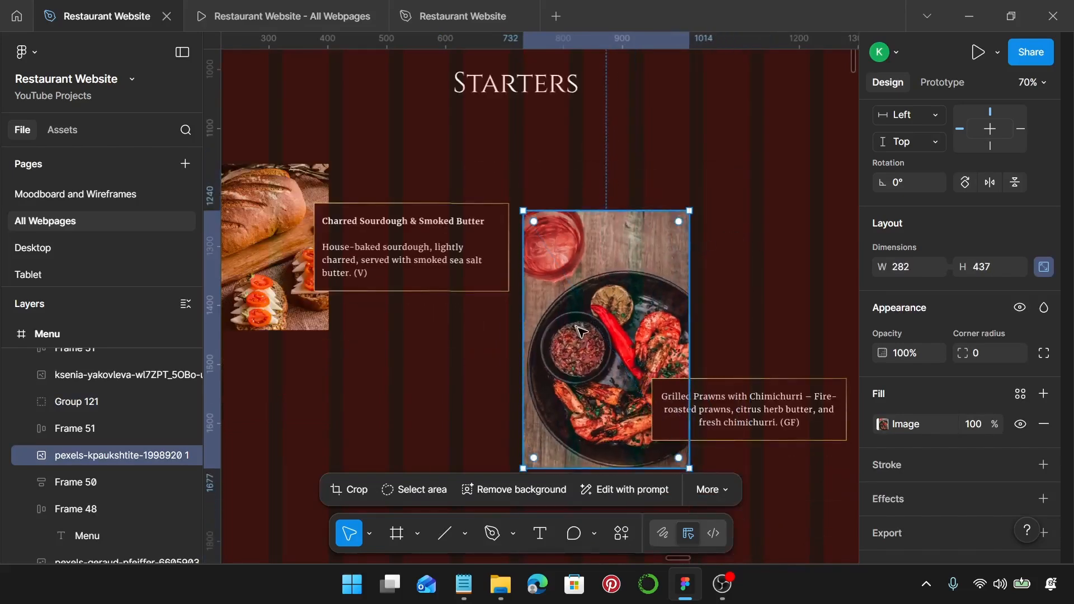
drag(586, 331, 590, 269)
drag(585, 193, 588, 212)
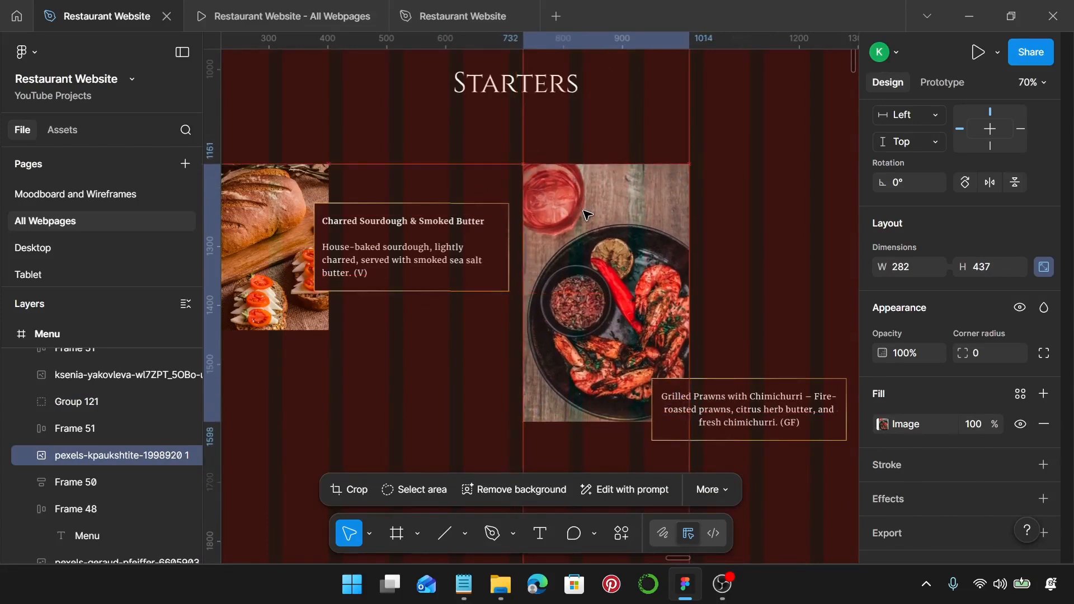
Step: Crop the Grilled Prawns image to a 282 × 282 square and shift the picture up inside the crop to frame the prawns
double_click(620, 391)
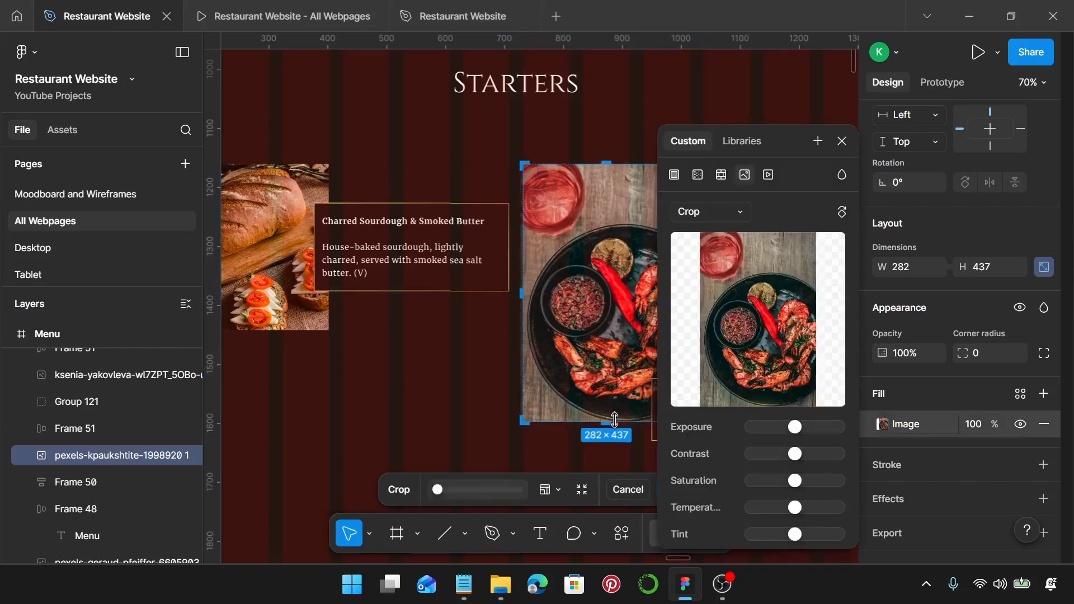
drag(621, 421, 627, 330)
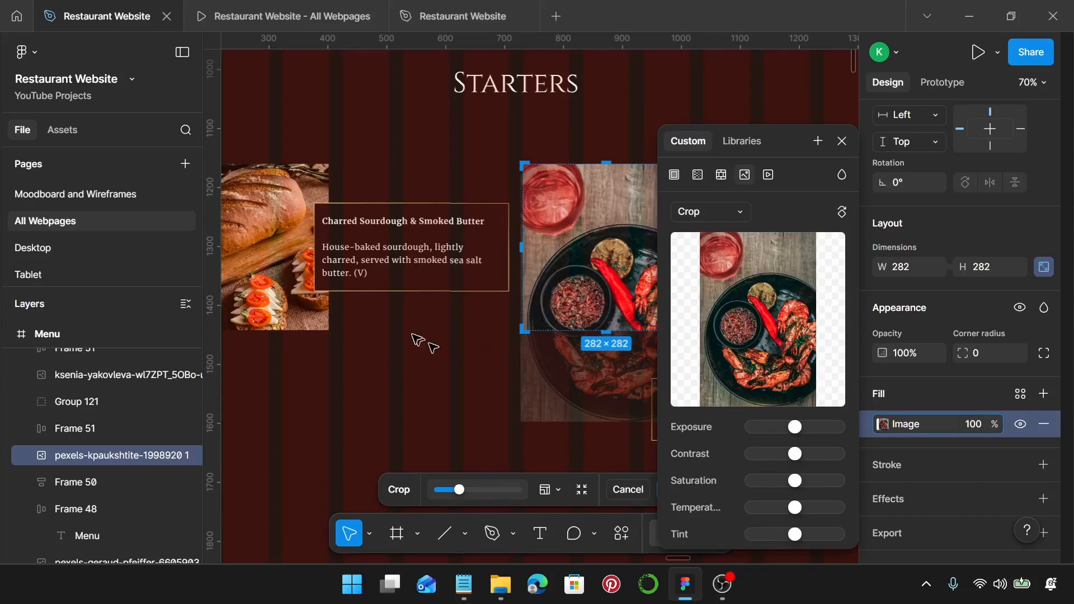
scroll(611, 256, right, 2)
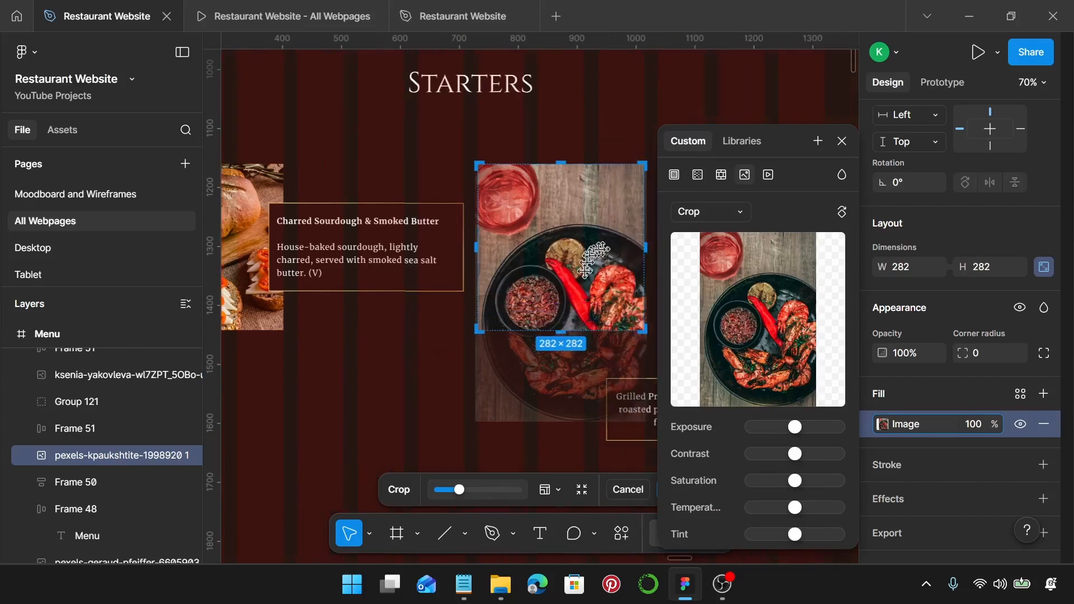
drag(585, 285, 587, 239)
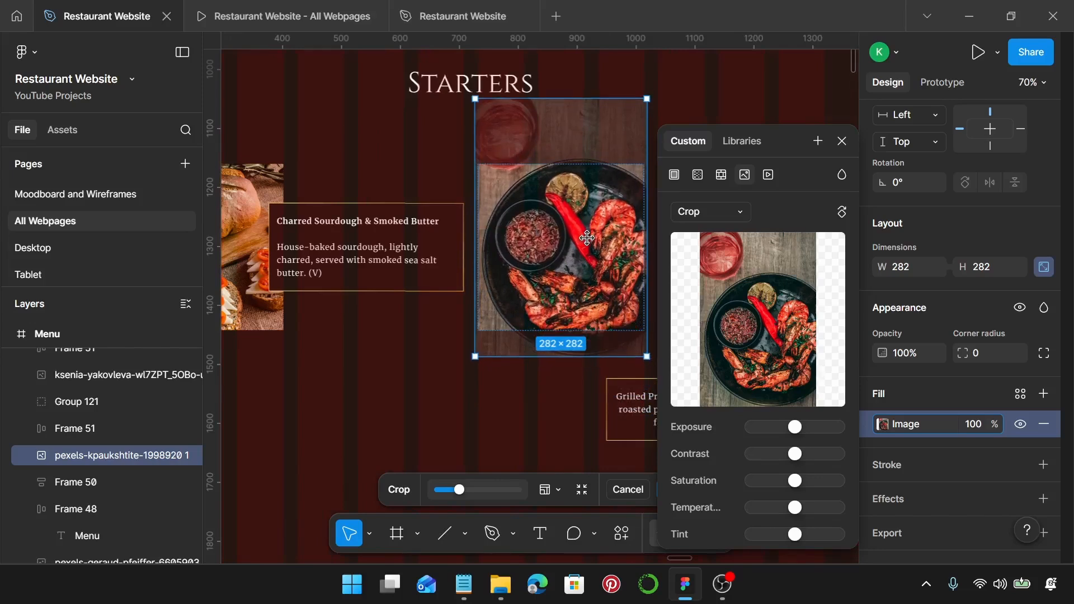
key(Return)
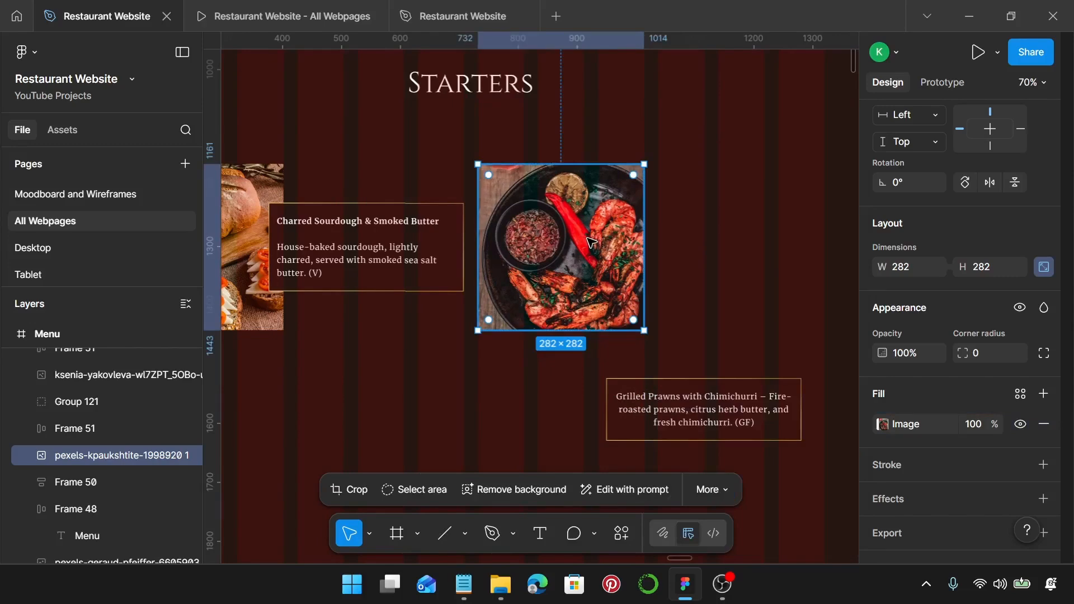
Step: Move the Grilled Prawns caption box to X 989, Y 1245, overlapping the image's right edge, and left-align its text
scroll(591, 241, right, 2)
drag(636, 414, 664, 253)
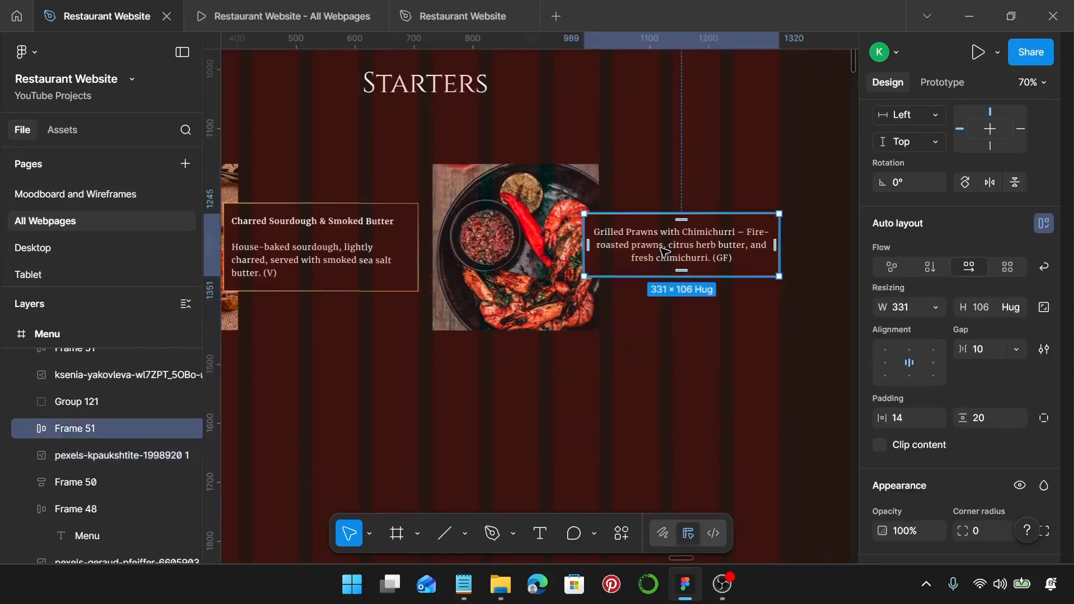
ctrl+scroll(664, 253, up, 5)
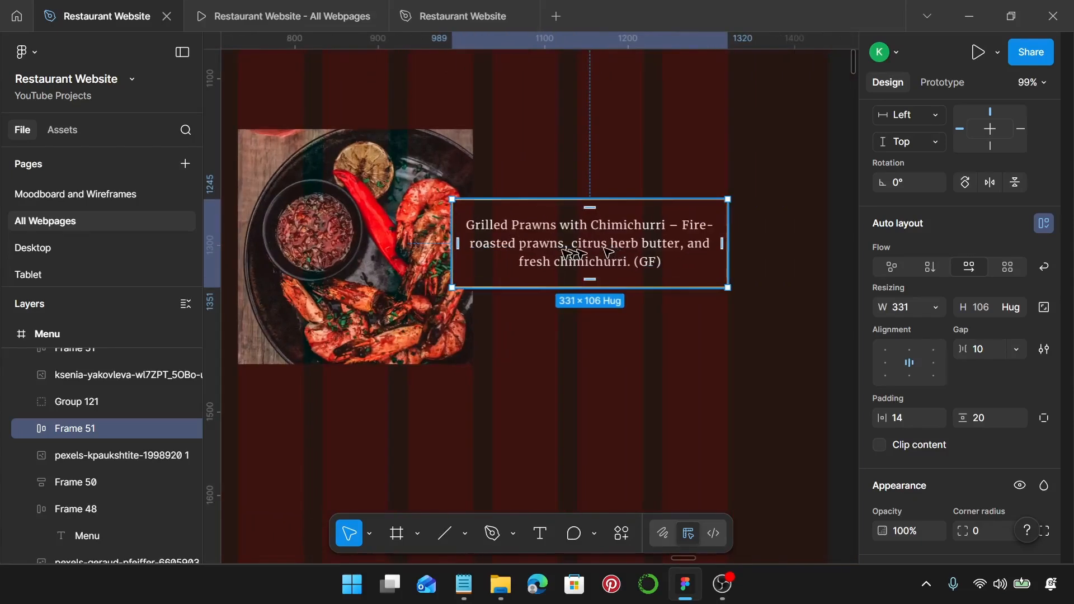
double_click(561, 259)
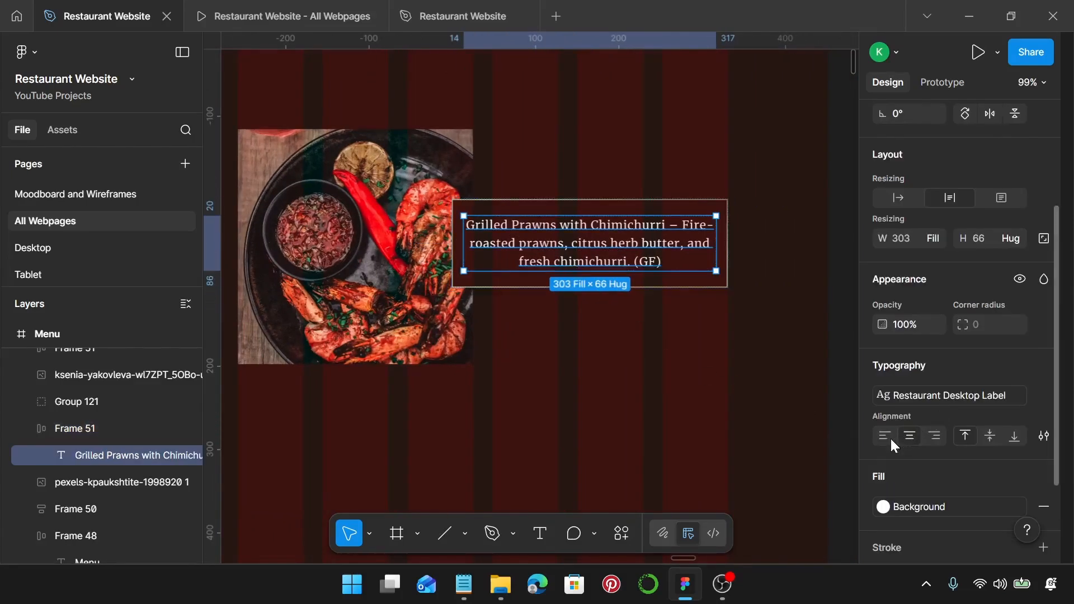
click(890, 437)
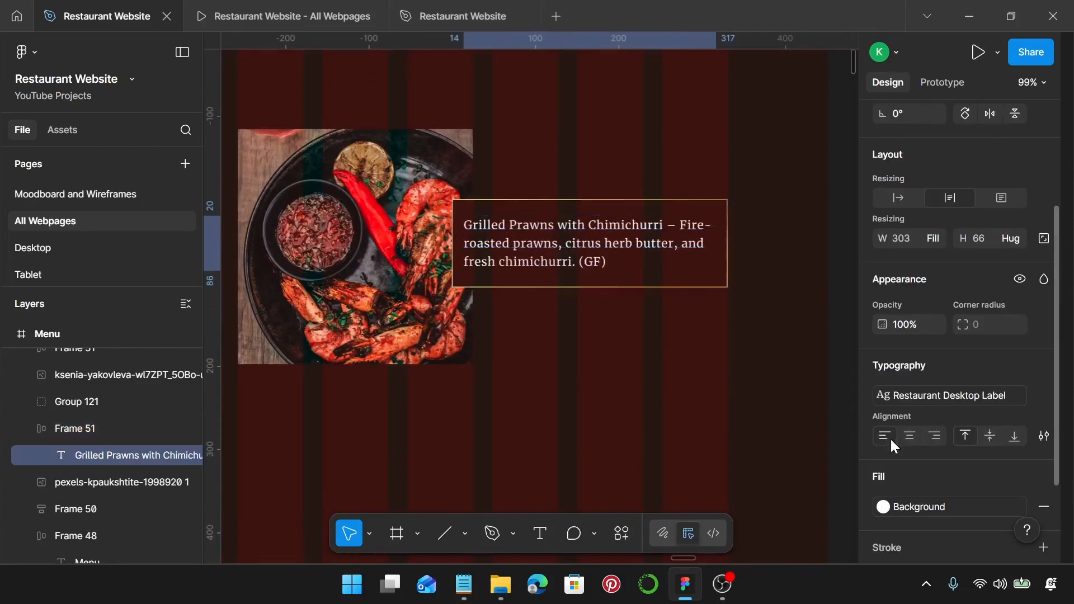
Step: Replace the dash after "Grilled Prawns with Chimichurri" with a blank line before the description and make the dish name bold
double_click(684, 232)
click(682, 224)
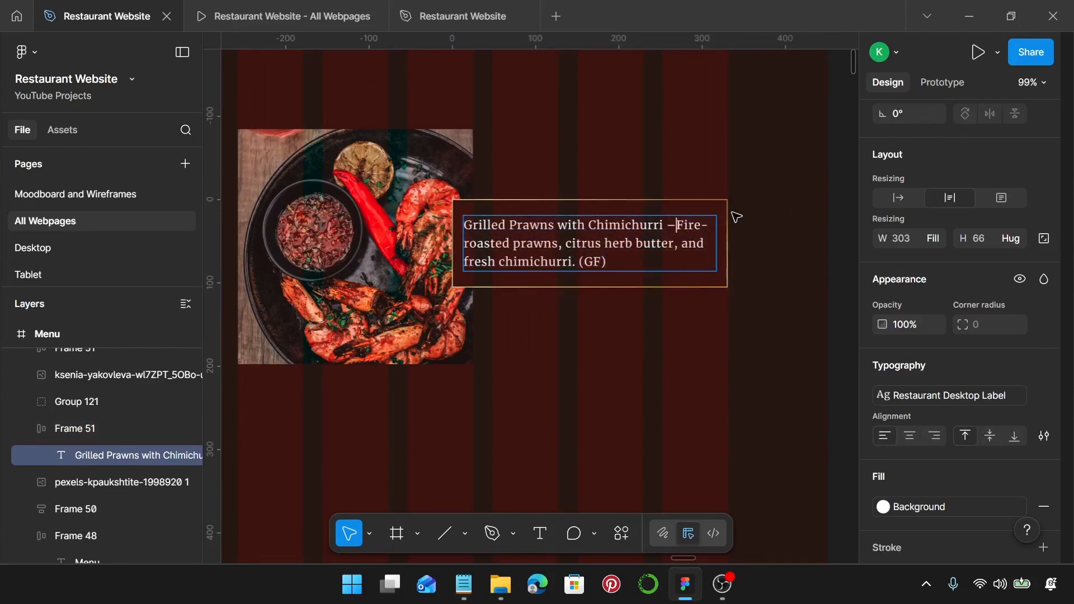
key(Return)
key(Return)
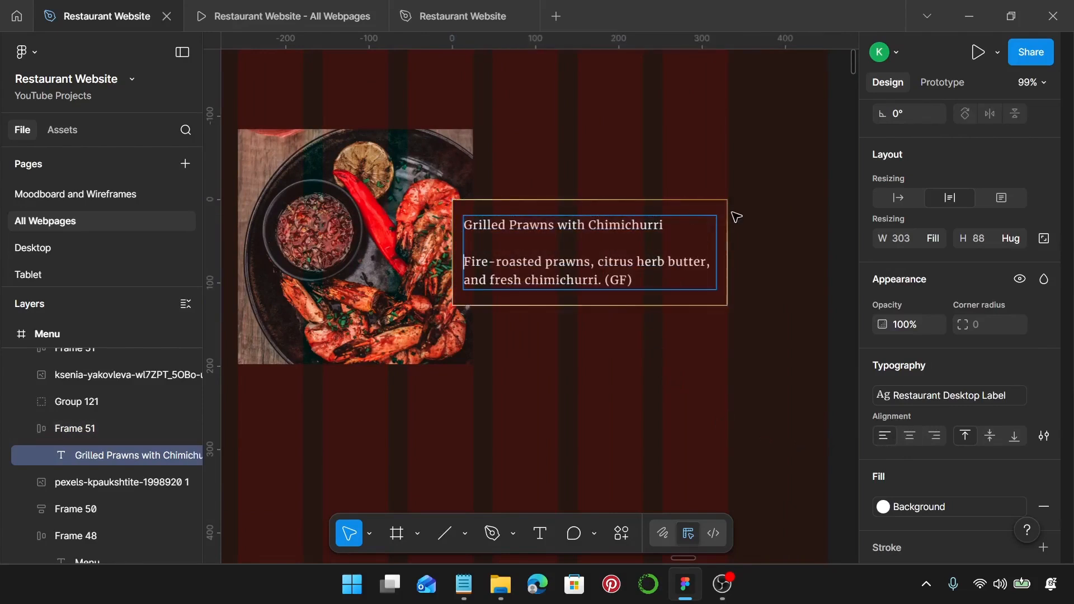
triple_click(492, 231)
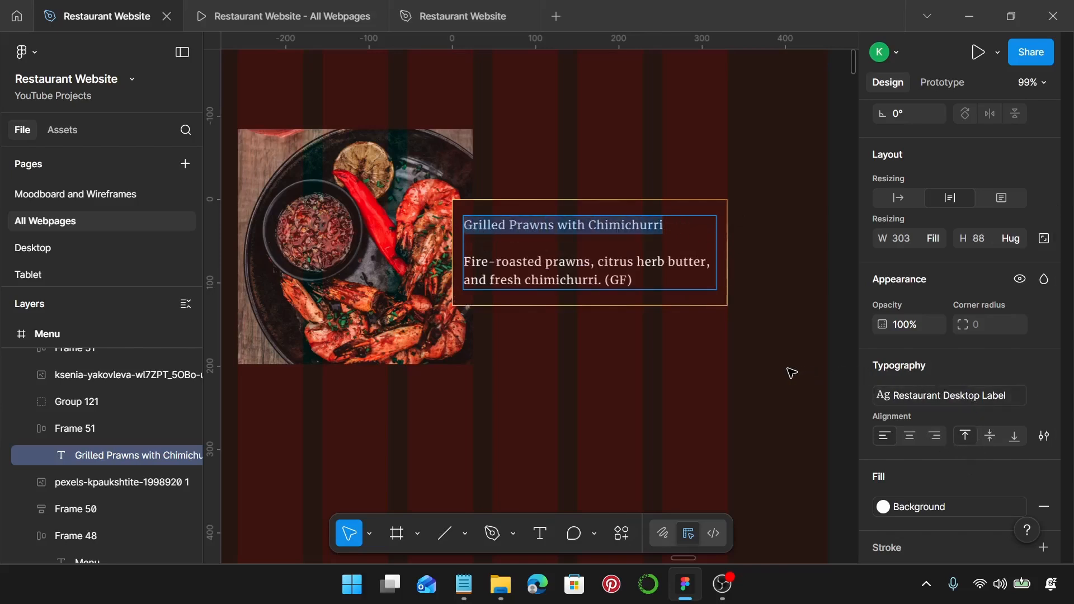
key(ctrl+b)
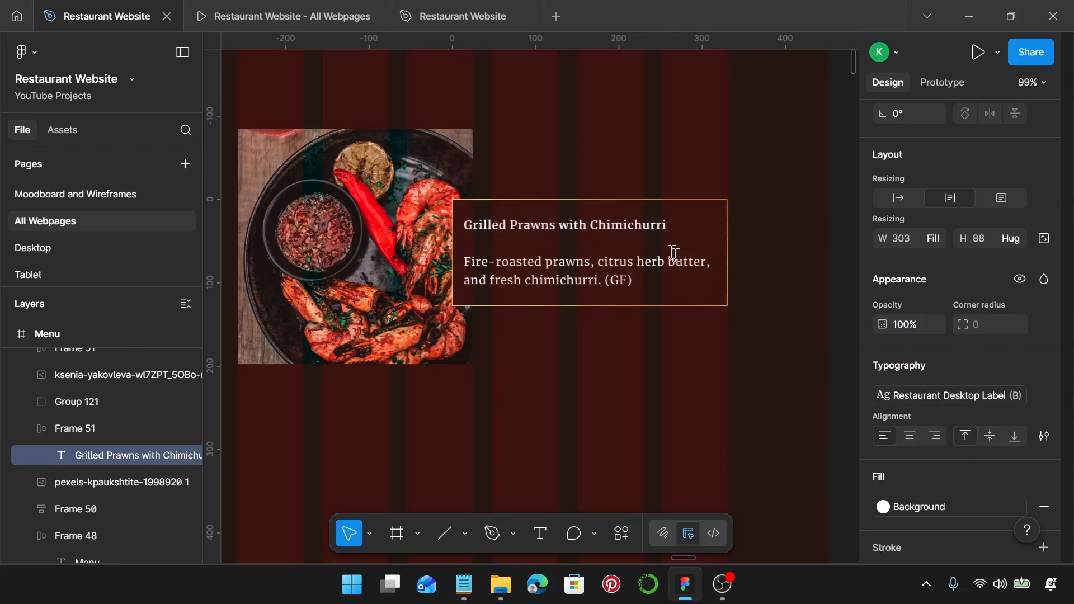
key(Escape)
key(Escape)
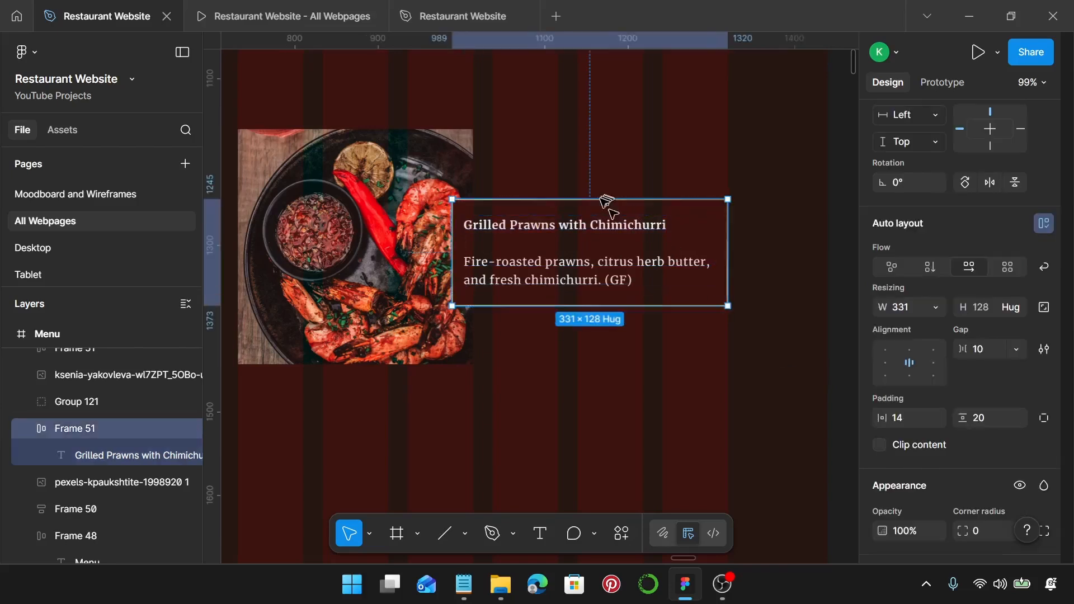
Step: Centre the Grilled Prawns caption box vertically on its image at Y 1238 and group the two together
drag(580, 252, 576, 247)
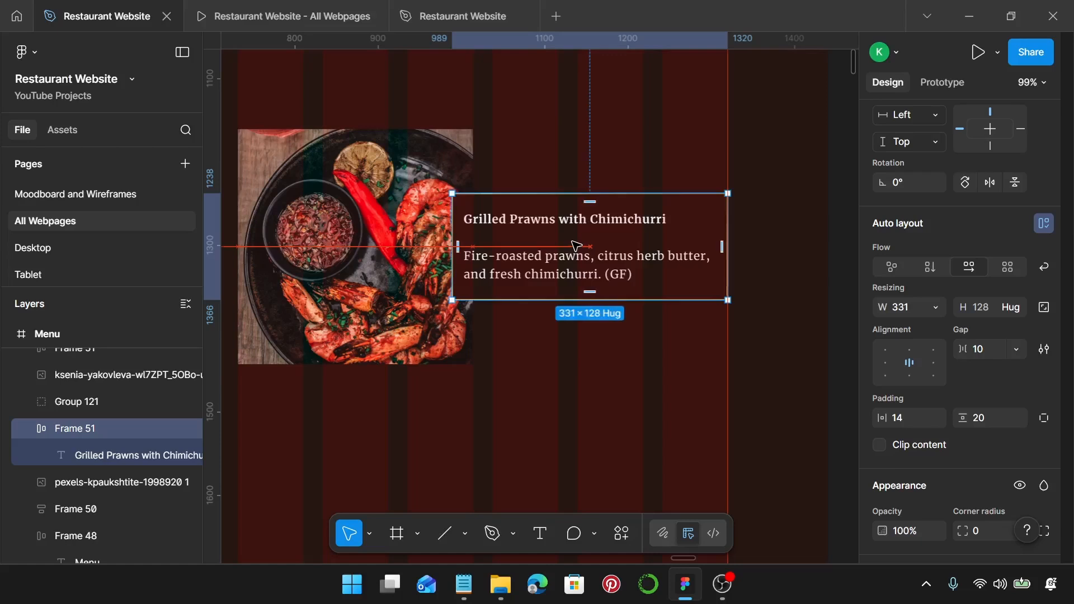
shift+click(467, 305)
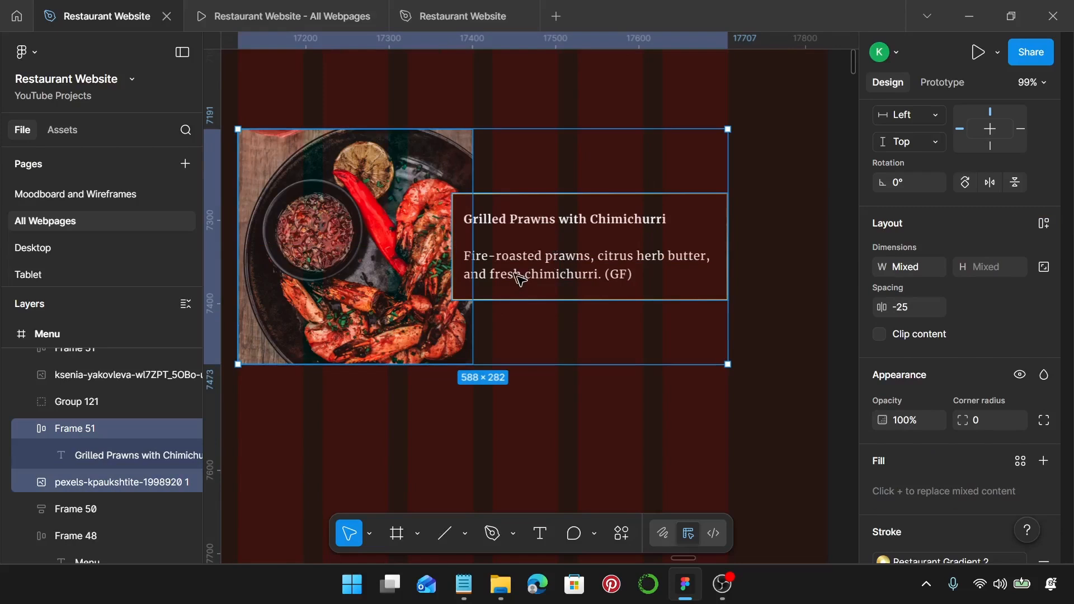
key(ctrl+g)
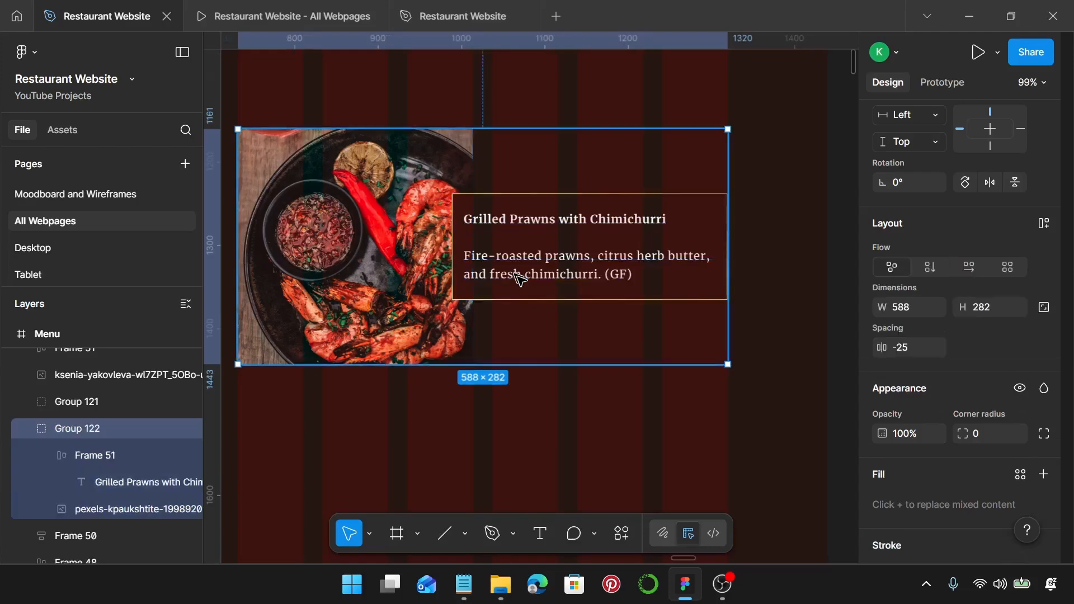
Step: Move the Heirloom Tomato salad image below the sourdough card at X 120 and scale it proportionally to 282 × 437
scroll(520, 278, down, 5)
scroll(520, 279, left, 5)
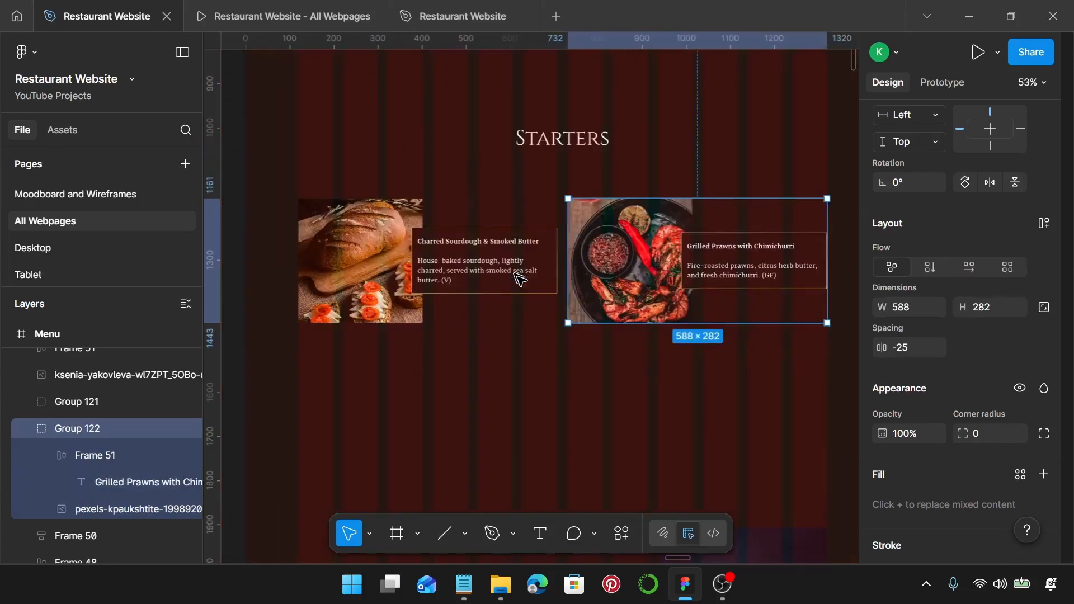
scroll(520, 278, down, 3)
scroll(538, 369, down, 3)
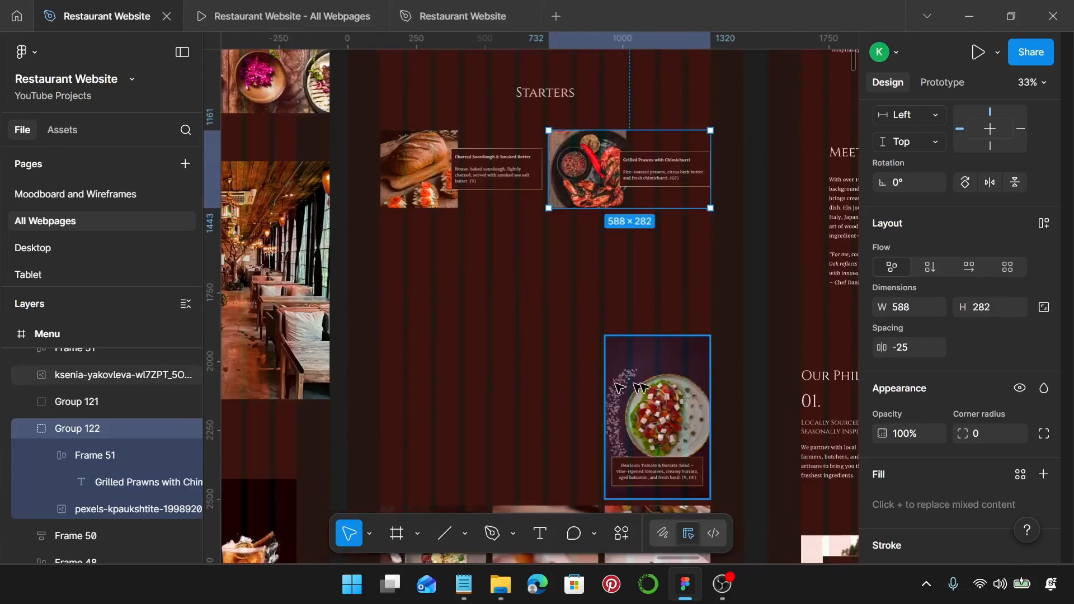
click(643, 414)
drag(642, 414, 423, 282)
scroll(423, 282, up, 4)
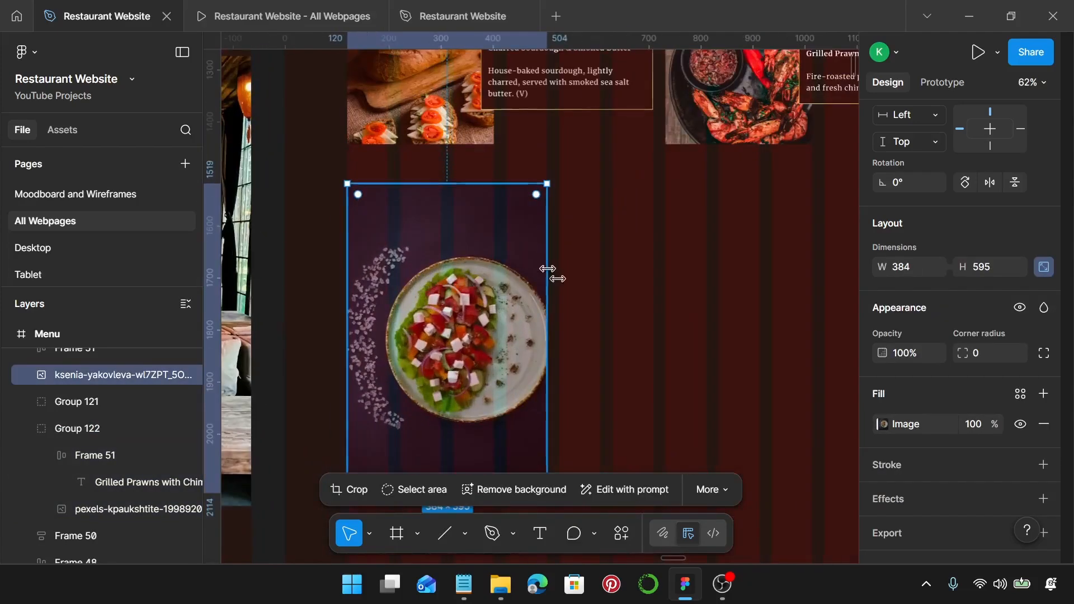
drag(544, 266, 496, 271)
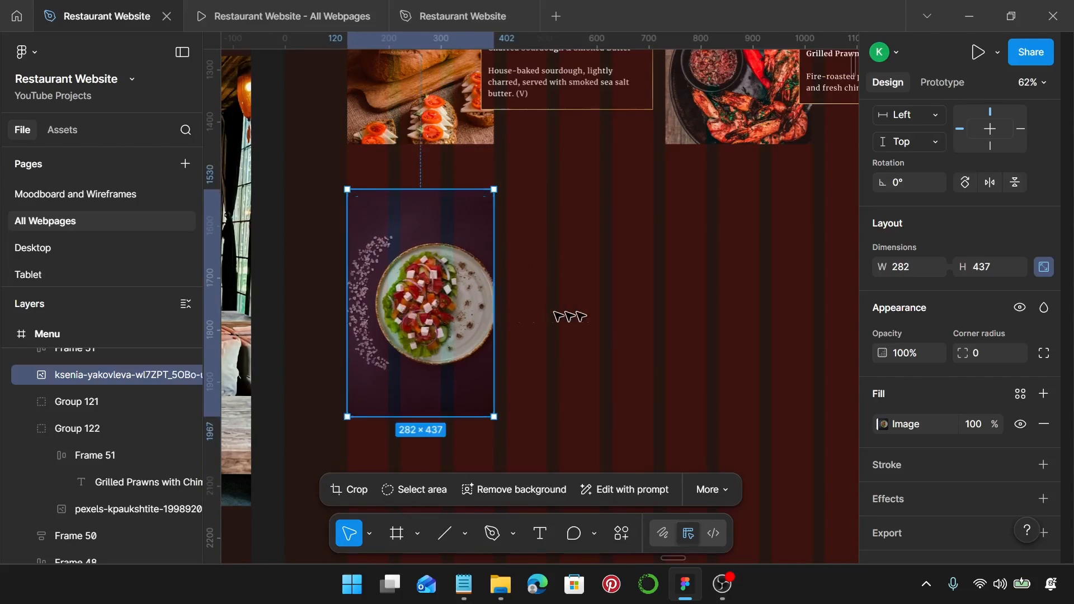
Step: Move the Heirloom Tomato & Burrata Salad caption box up beside its image, to about X 496, Y 1749
scroll(568, 314, down, 3)
drag(791, 554, 618, 328)
scroll(501, 292, up, 4)
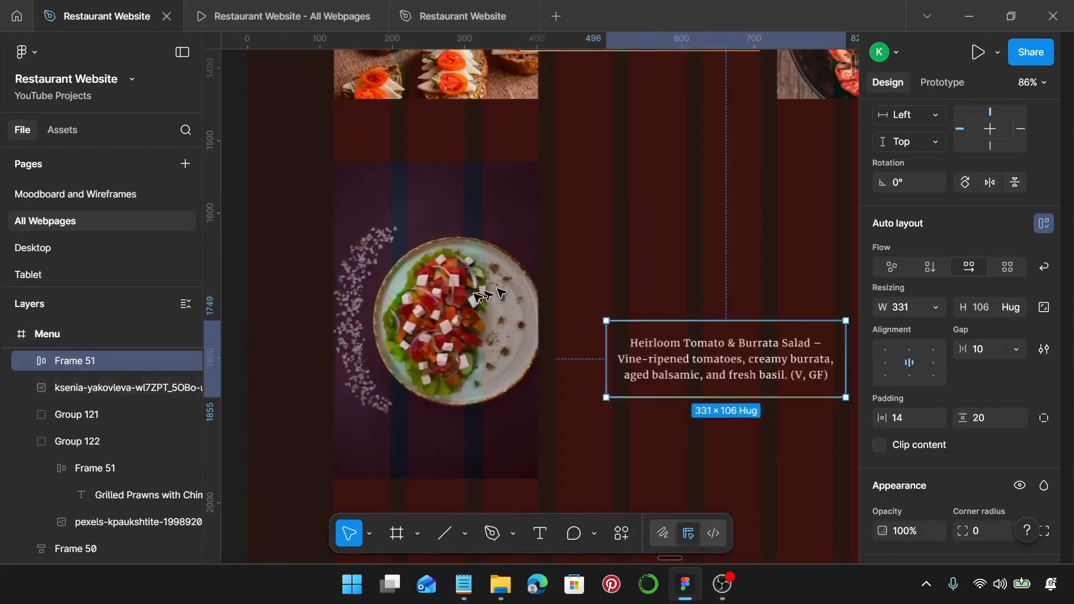
Step: Crop the Heirloom Tomato salad image from its bottom edge to a 282 × 282 square
click(474, 297)
scroll(474, 296, left, 2)
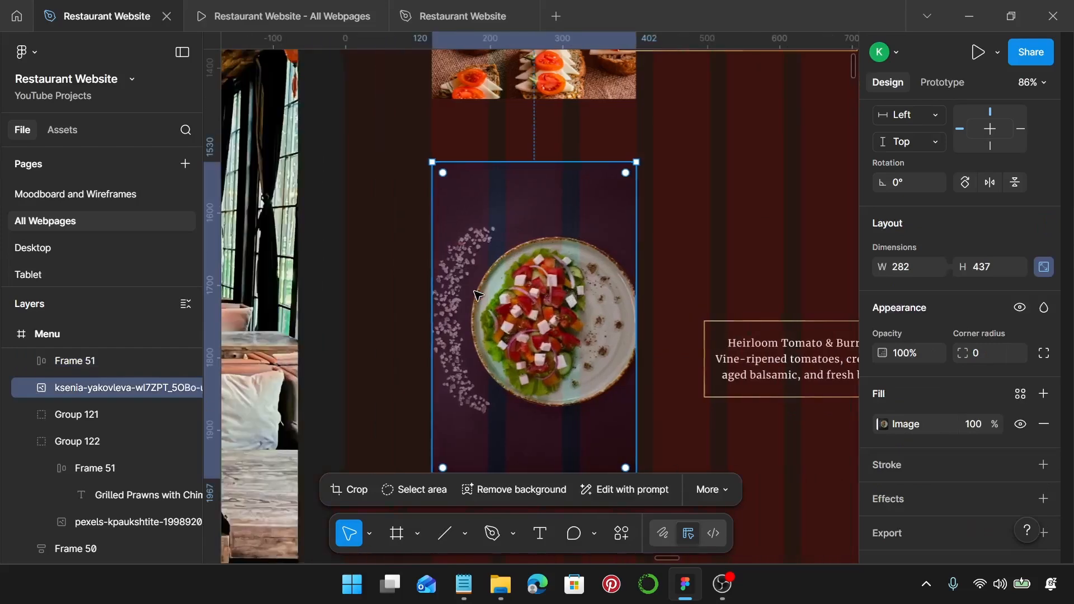
double_click(523, 293)
scroll(525, 293, down, 2)
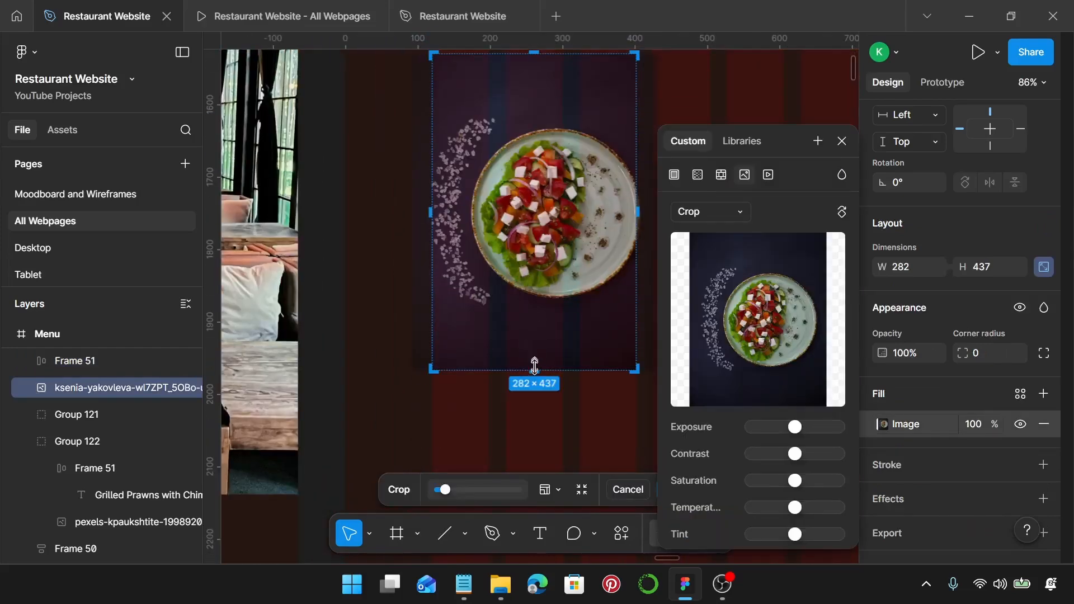
drag(535, 369, 547, 258)
scroll(546, 258, up, 10)
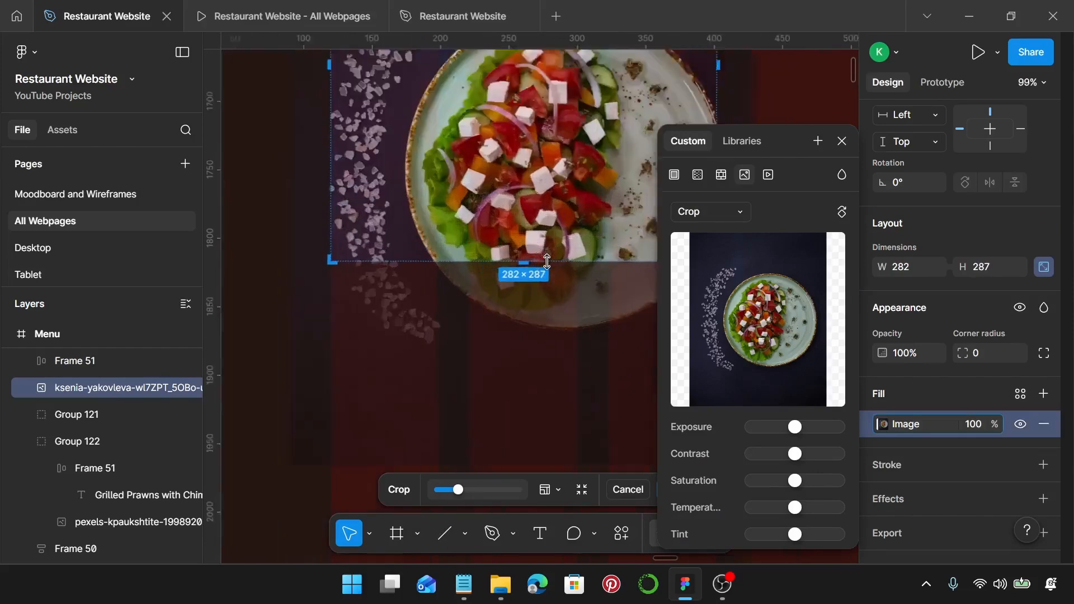
scroll(477, 255, up, 2)
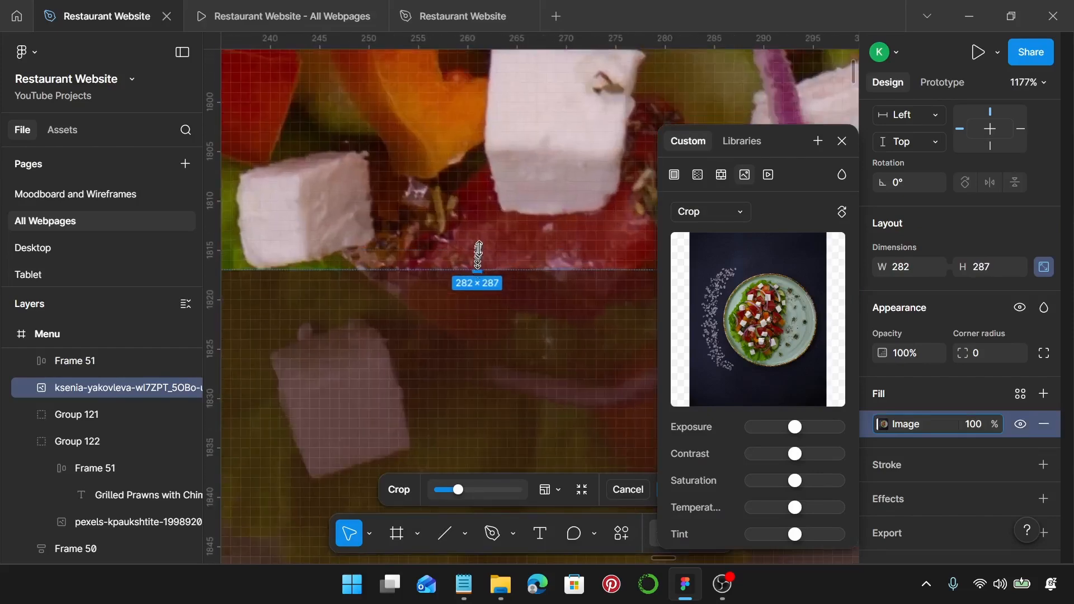
drag(479, 257, 484, 223)
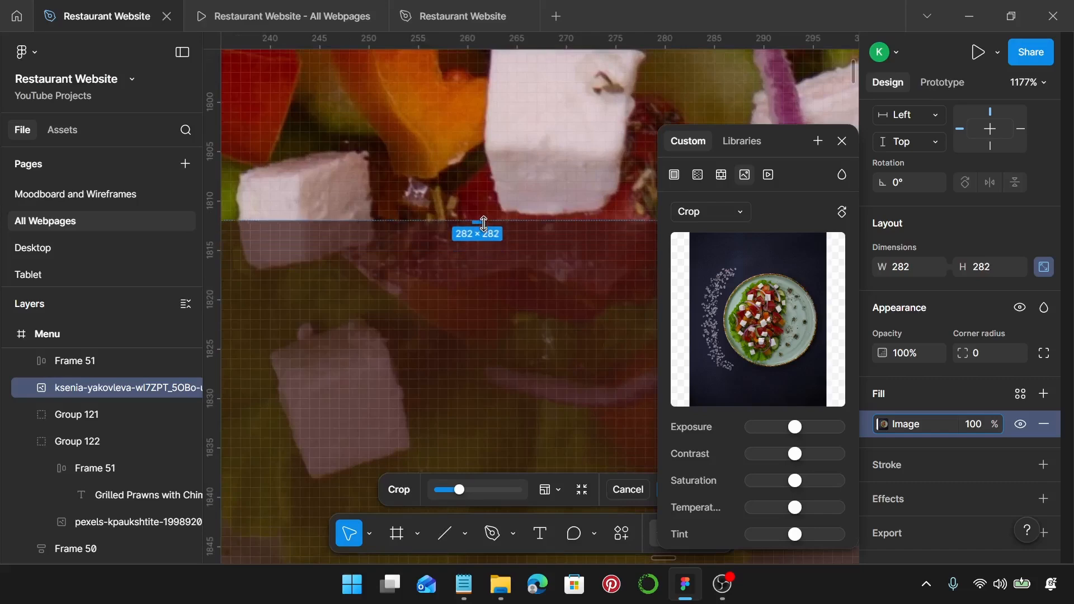
scroll(484, 224, down, 12)
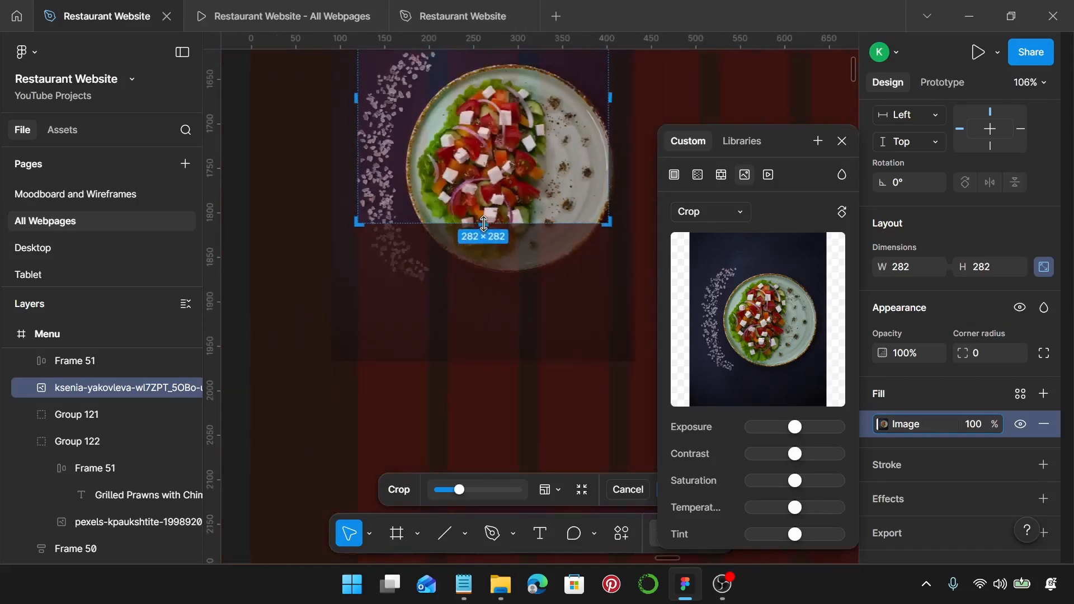
Step: Shift the salad photo up inside its square crop so the plate is vertically centred, and apply the crop
scroll(486, 236, up, 5)
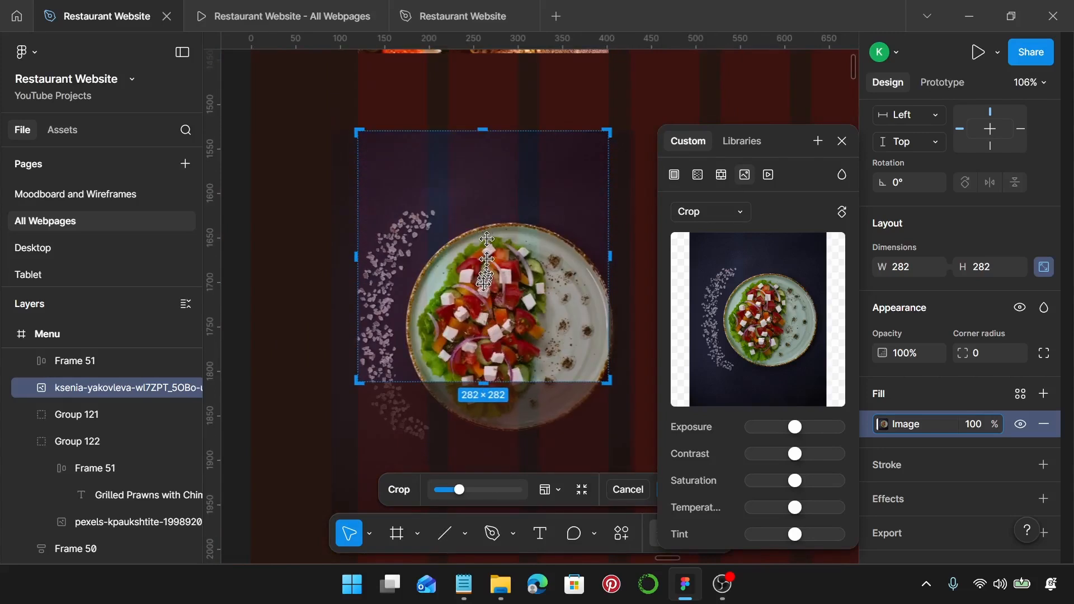
drag(489, 299, 492, 233)
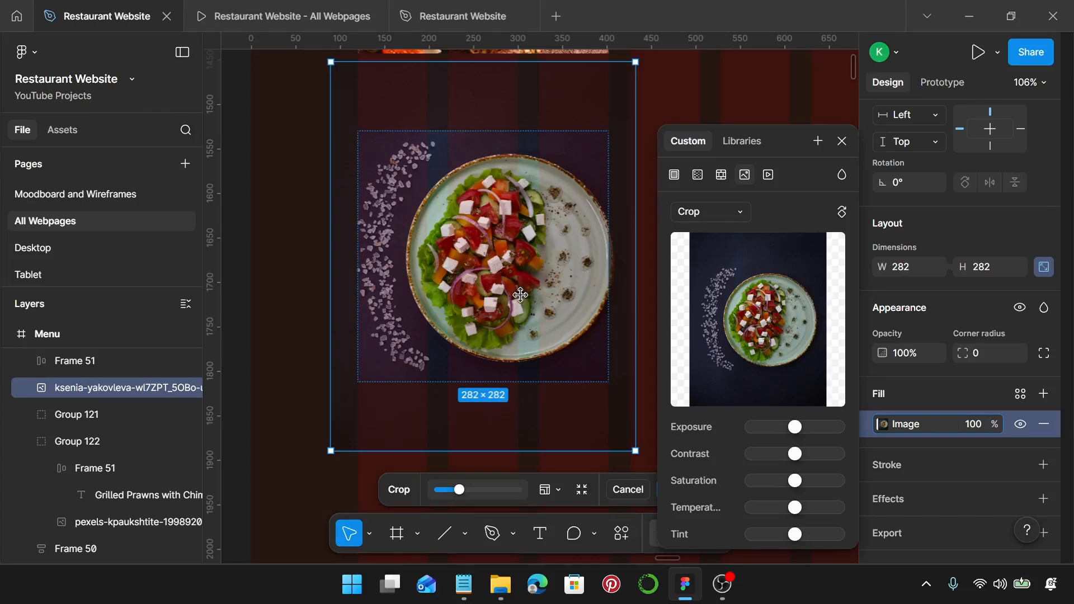
key(Return)
Step: Move the Heirloom Tomato & Burrata Salad caption box over the image's right edge, to X 377, Y 1618
scroll(518, 215, down, 2)
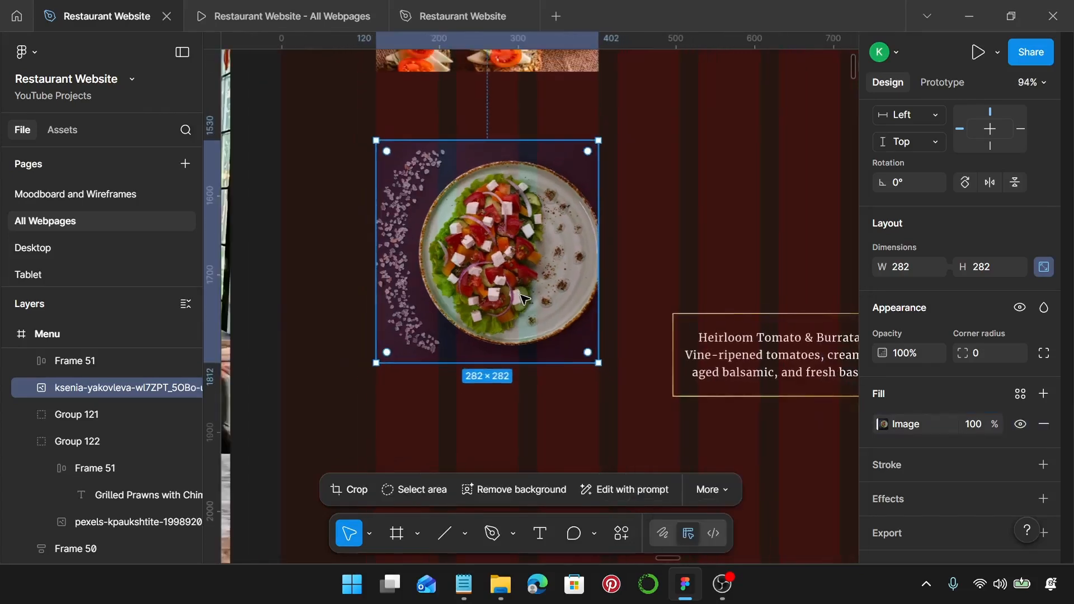
drag(737, 355, 602, 245)
scroll(680, 249, right, 2)
scroll(683, 252, down, 4)
scroll(643, 280, up, 2)
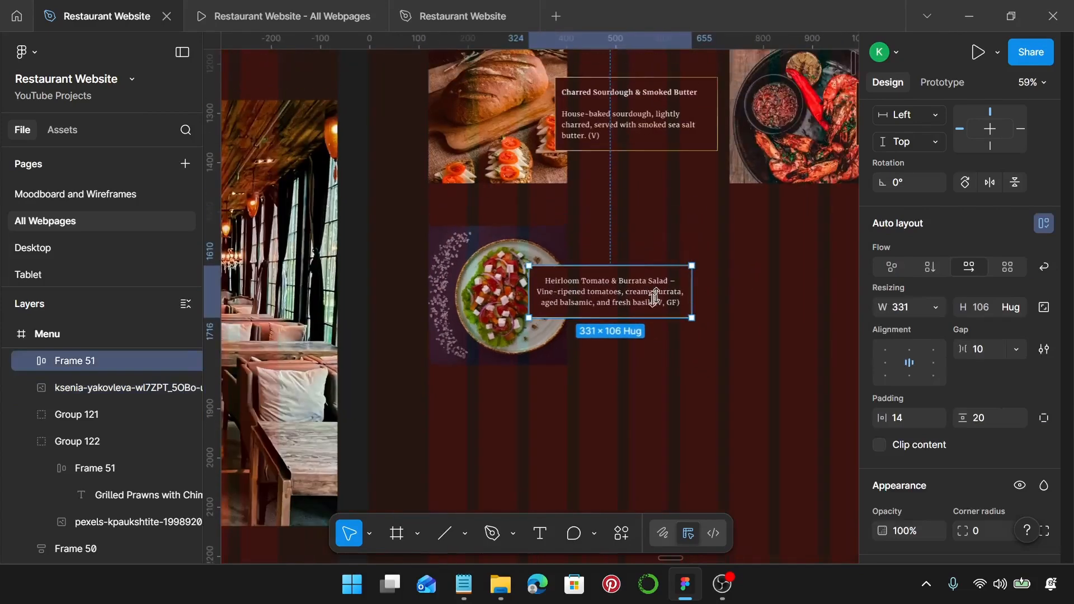
drag(614, 306, 629, 307)
scroll(678, 313, up, 3)
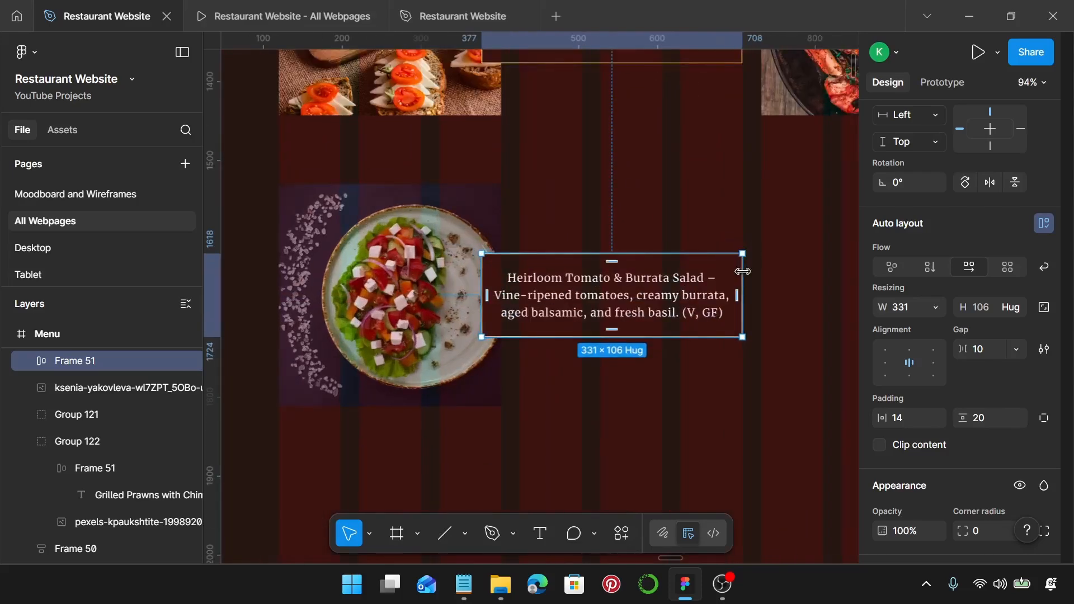
Step: Replace the dash after "Heirloom Tomato & Burrata Salad" with a blank line before the description
double_click(697, 289)
double_click(717, 277)
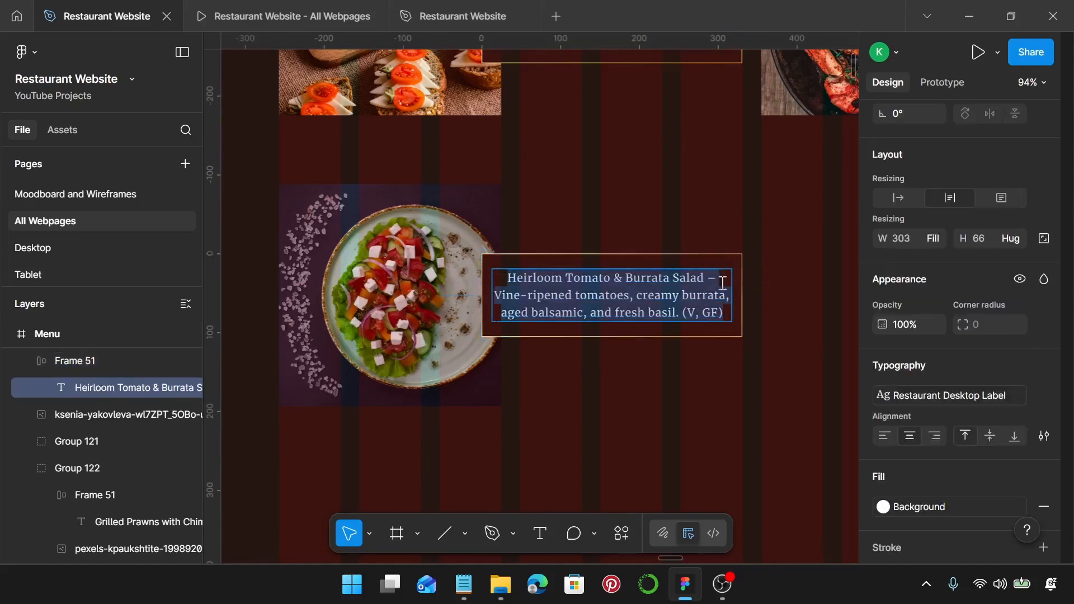
click(723, 283)
key(BackSpace)
key(BackSpace)
key(BackSpace)
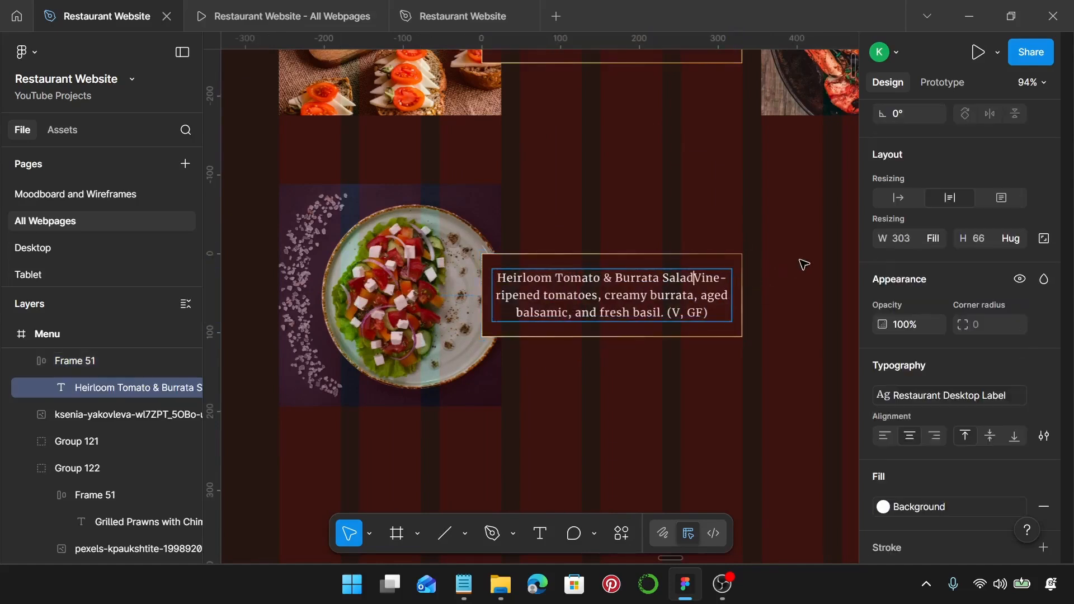
key(Return)
key(Return)
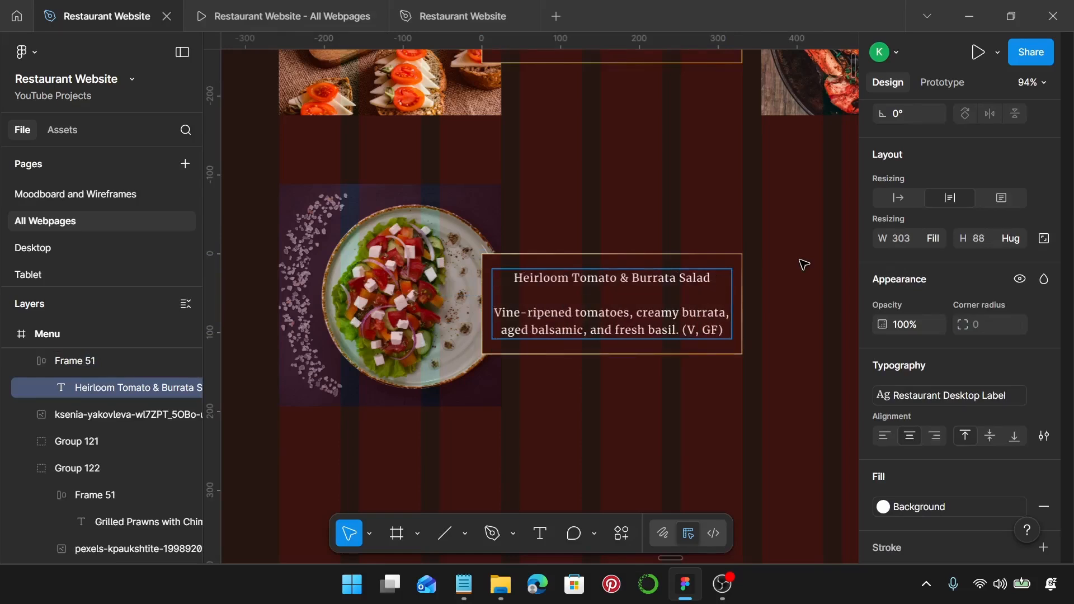
key(Escape)
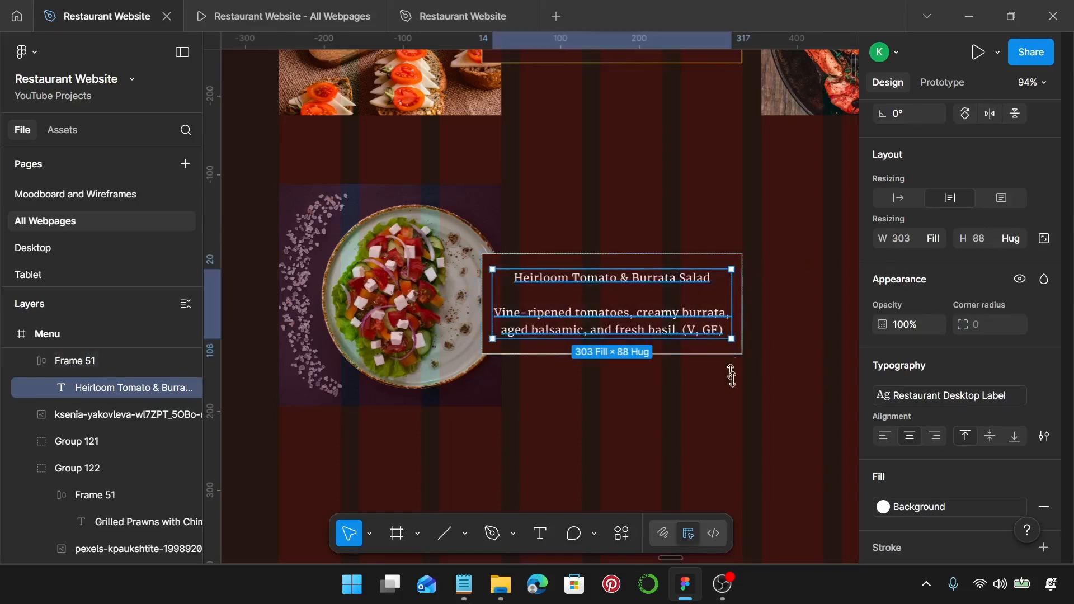
Step: Left-align the salad caption text and make the dish name "Heirloom Tomato & Burrata Salad" bold
click(886, 435)
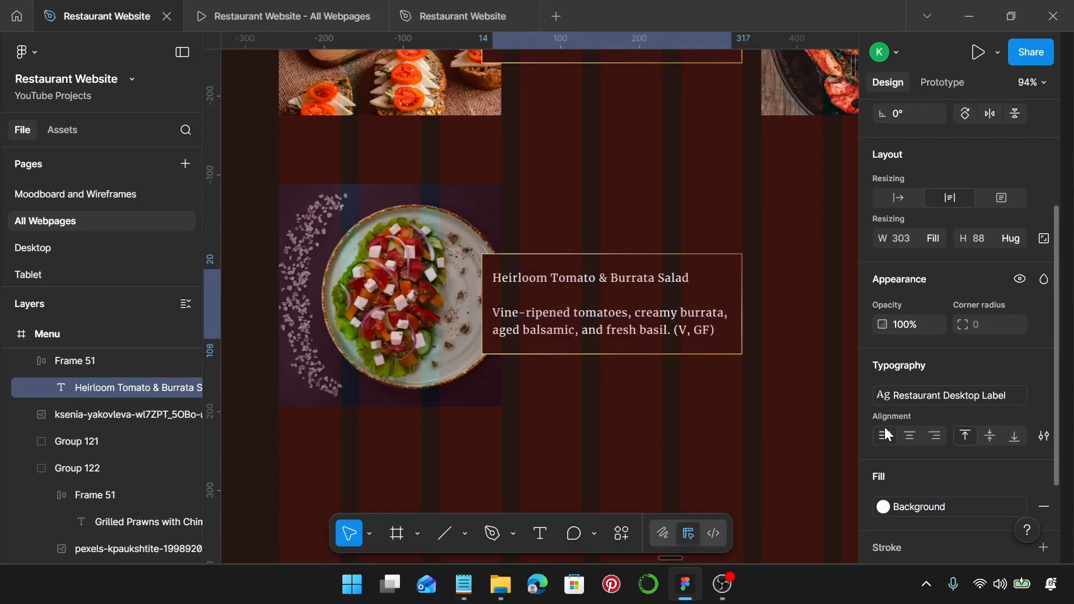
double_click(690, 278)
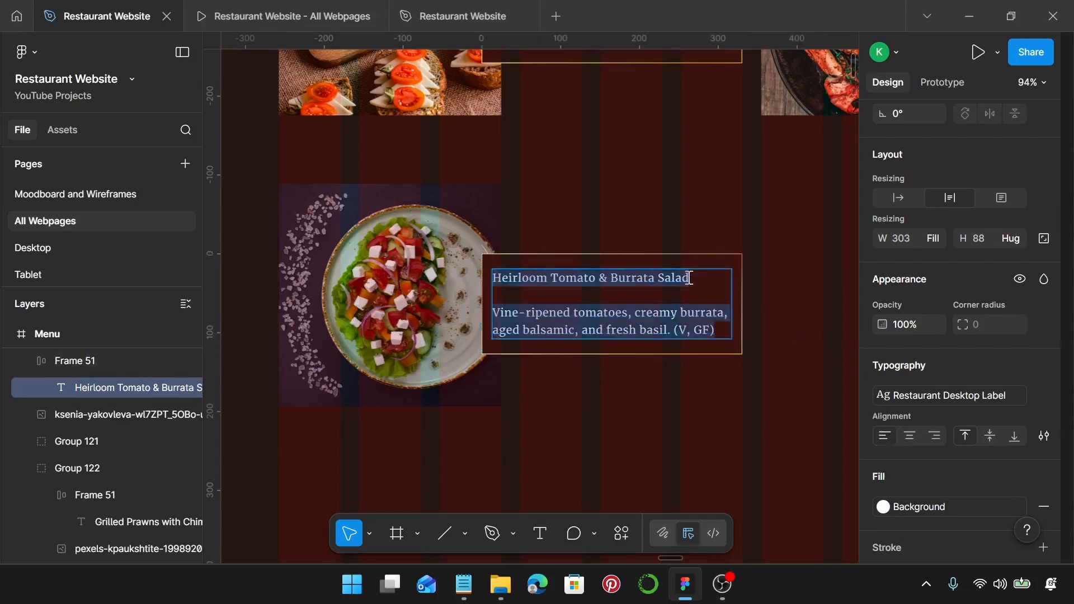
drag(690, 278, 494, 274)
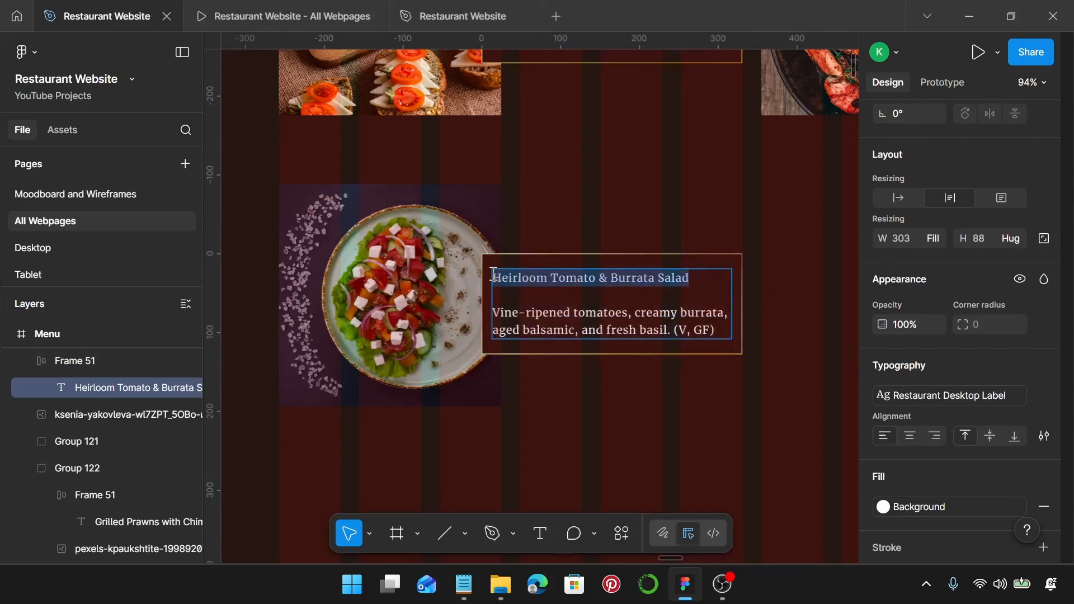
key(ctrl+b)
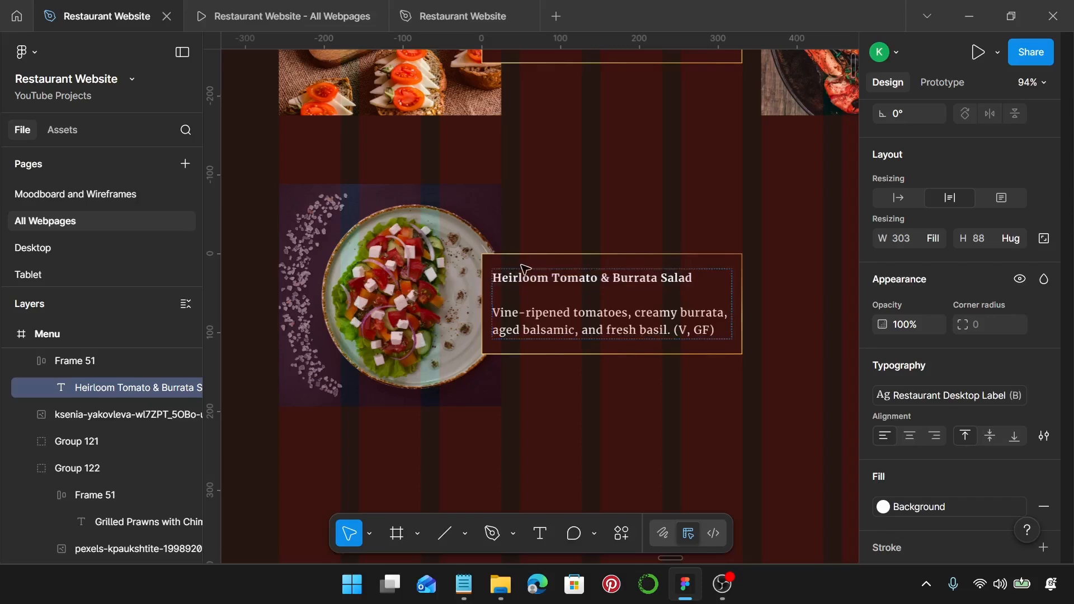
key(Escape)
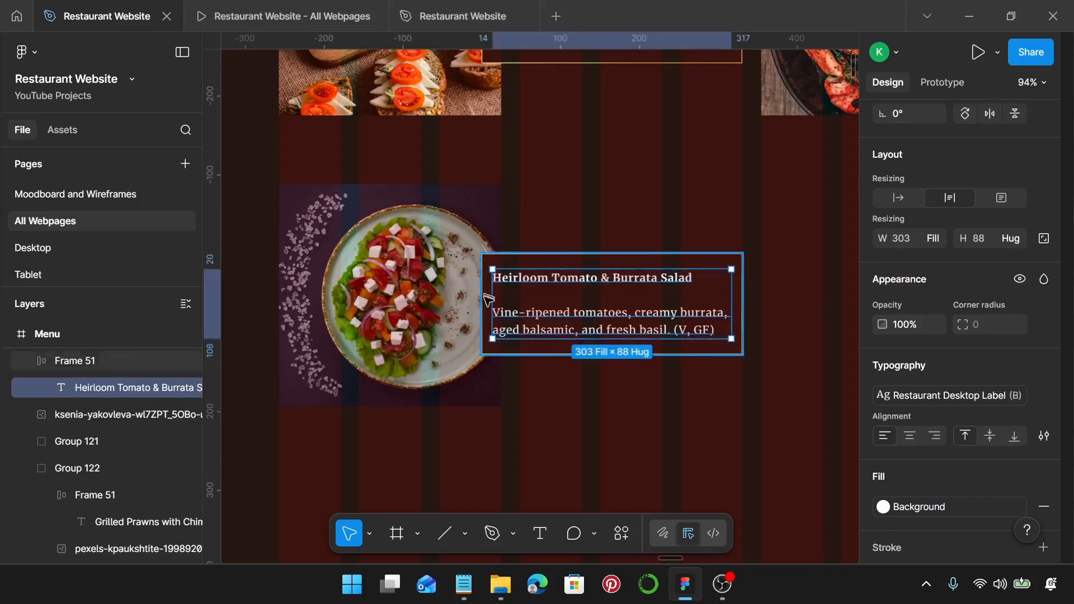
Step: Centre the salad caption box vertically on its image and group the two together
click(451, 399)
shift+click(632, 323)
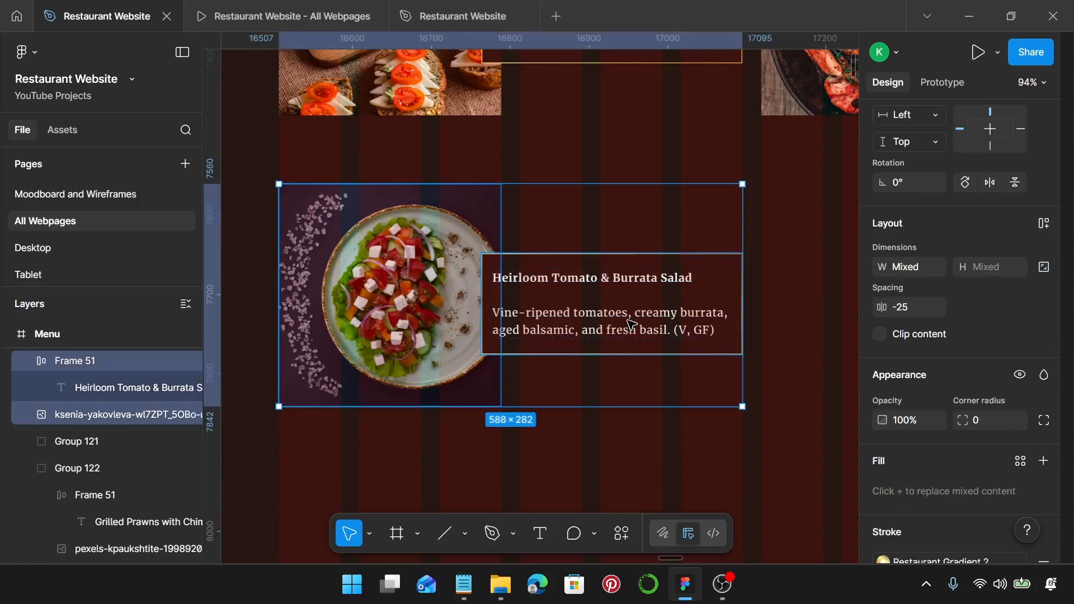
key(alt+v)
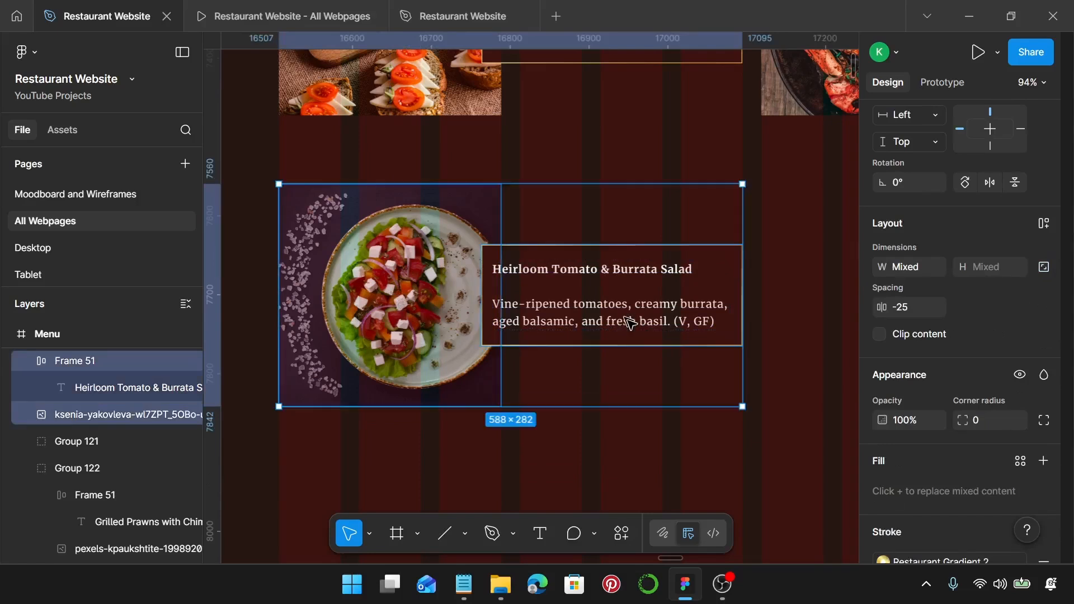
key(ctrl+g)
scroll(629, 321, down, 3)
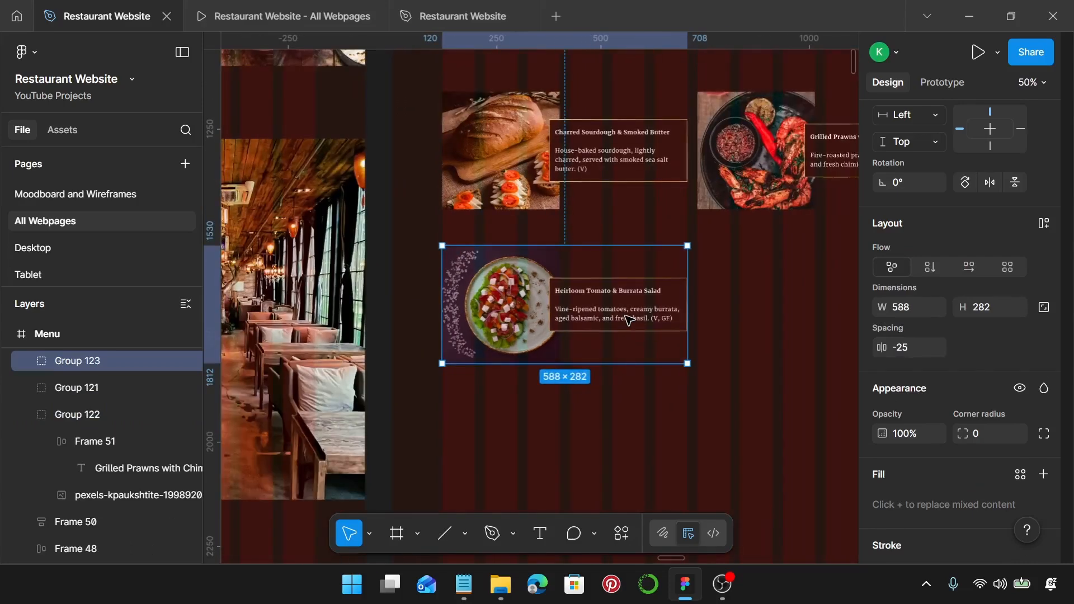
Step: Move the Smoked Wagyu Tartare image and its caption box together up beside the salad card, to about X 756, Y 1576
scroll(630, 322, down, 2)
scroll(630, 321, right, 3)
scroll(630, 320, down, 1)
scroll(615, 328, down, 2)
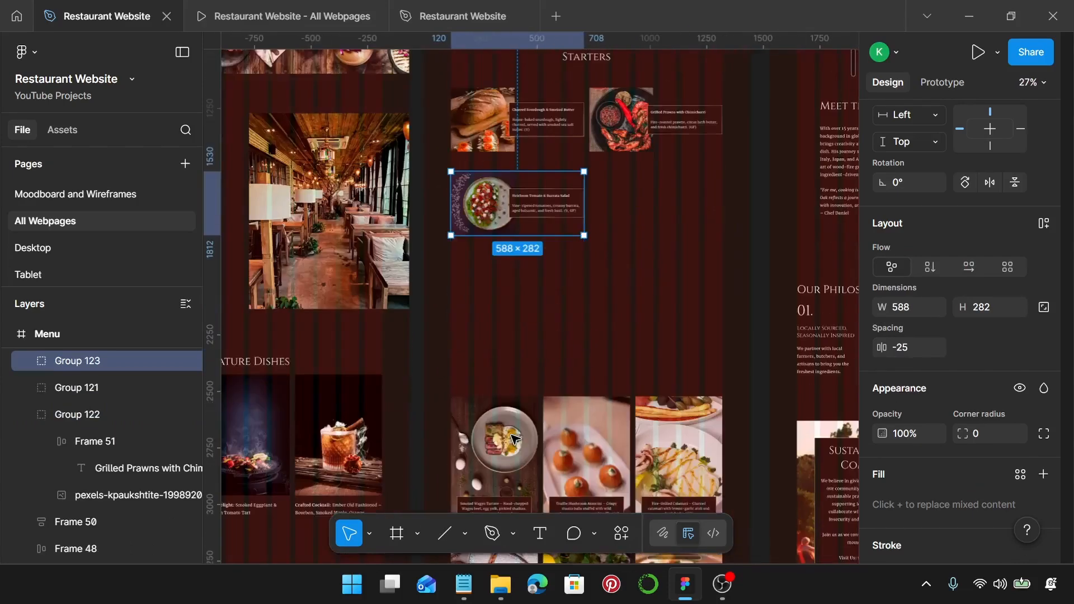
click(505, 502)
shift+click(498, 464)
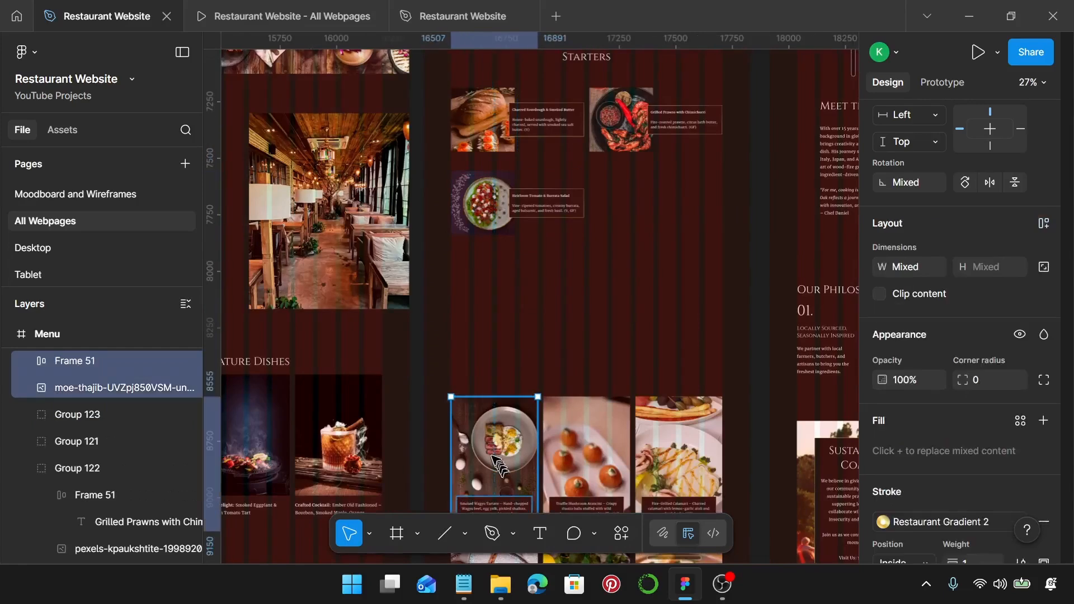
drag(491, 458, 640, 254)
scroll(689, 241, up, 5)
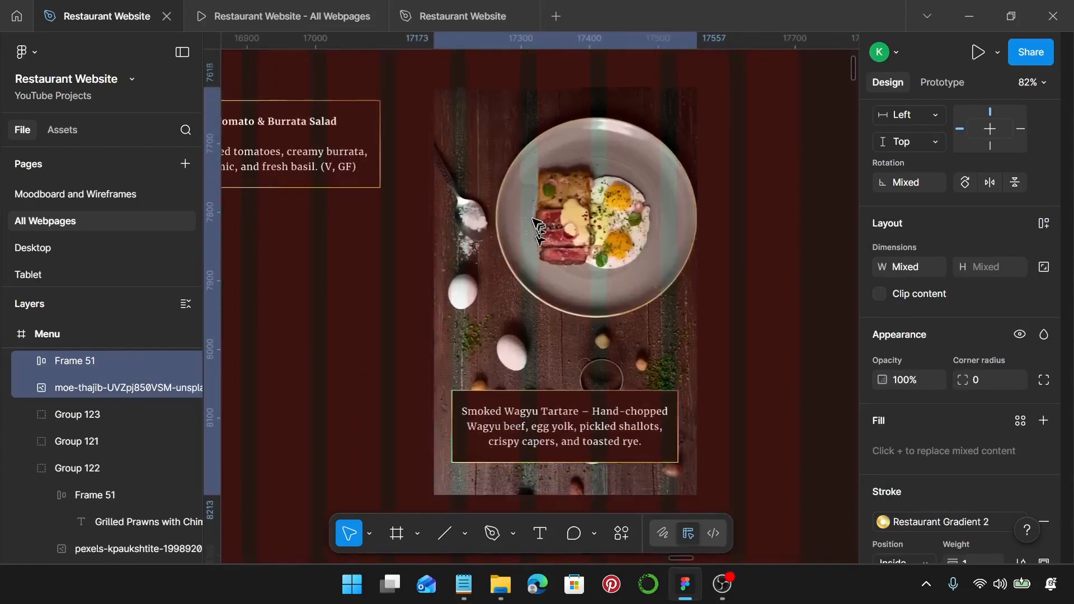
scroll(529, 221, down, 1)
scroll(520, 218, up, 2)
scroll(520, 219, down, 3)
Step: Position the Wagyu Tartare image below the prawns image at X 732, about Y 1542, and scale it proportionally to 282 × 437
click(553, 260)
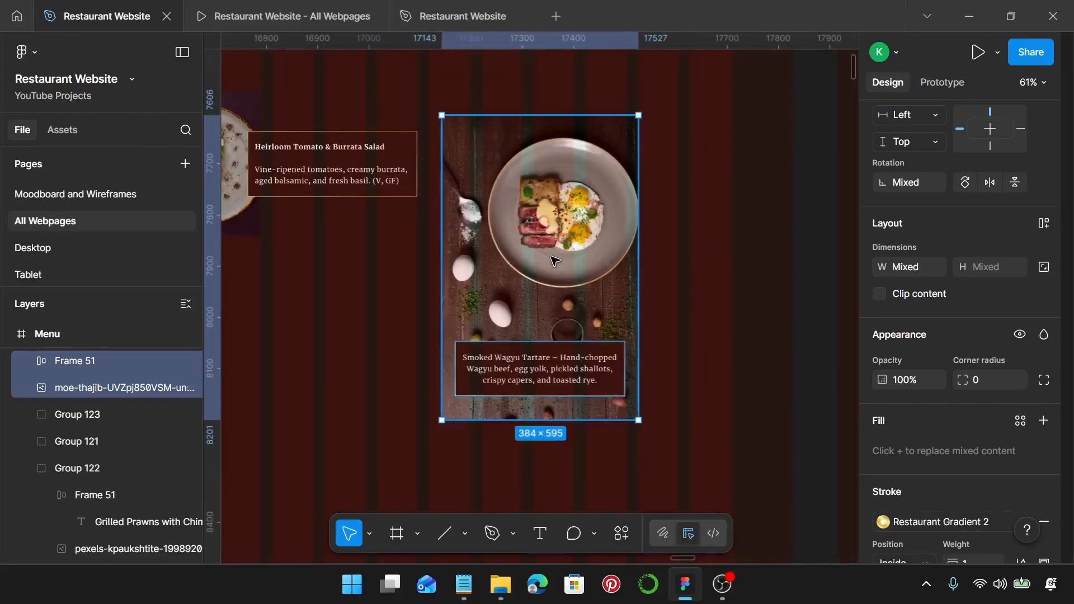
scroll(552, 260, up, 1)
scroll(554, 259, left, 2)
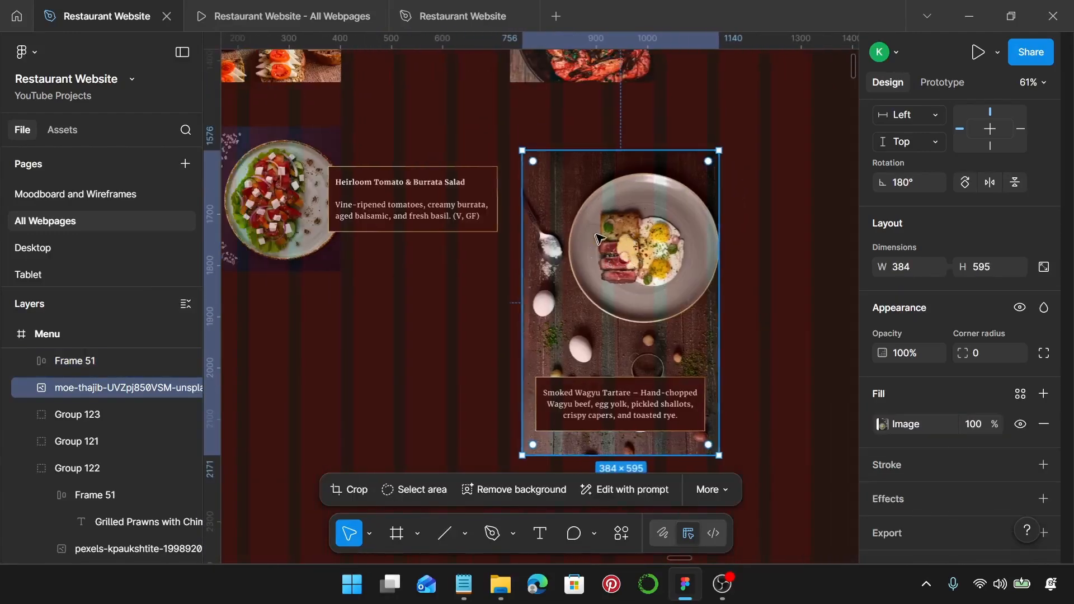
scroll(593, 246, left, 2)
drag(629, 217, 616, 194)
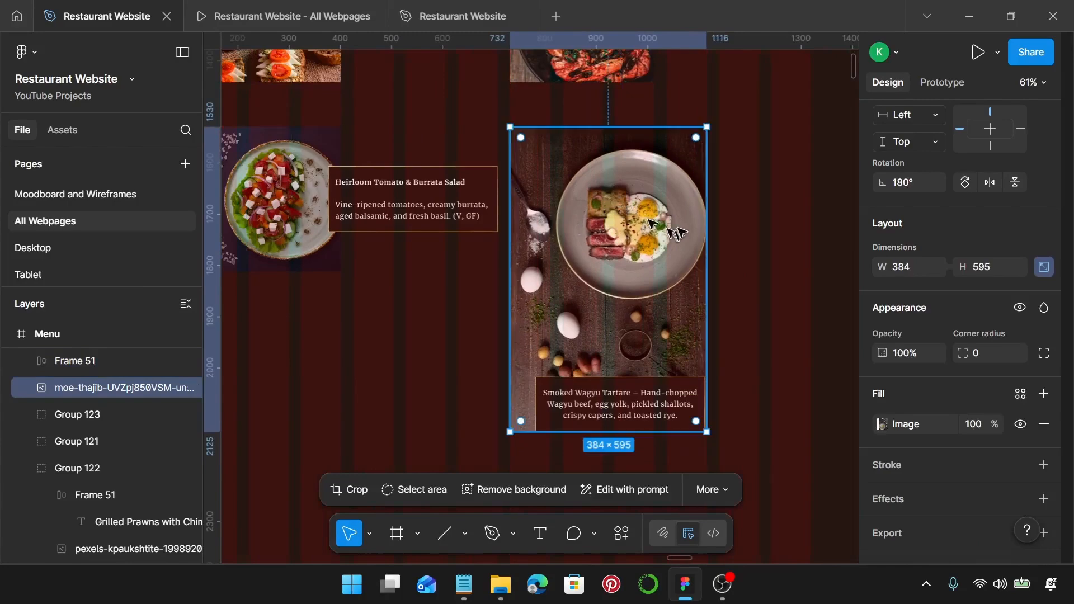
drag(704, 217, 653, 217)
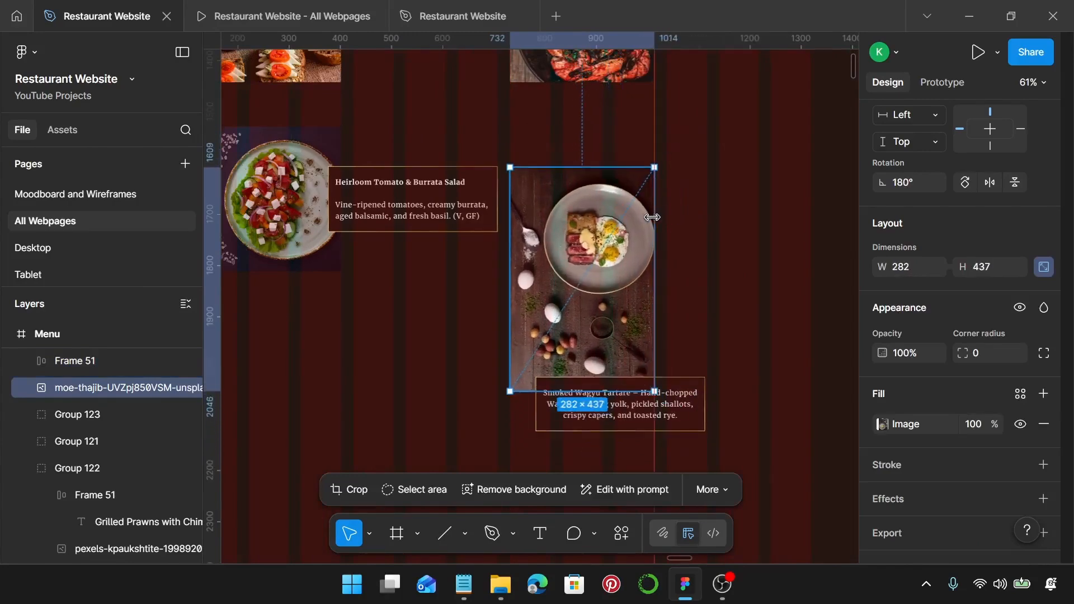
drag(576, 283, 587, 251)
Step: Crop the Wagyu Tartare image from its bottom edge to a 282 × 282 square
double_click(586, 256)
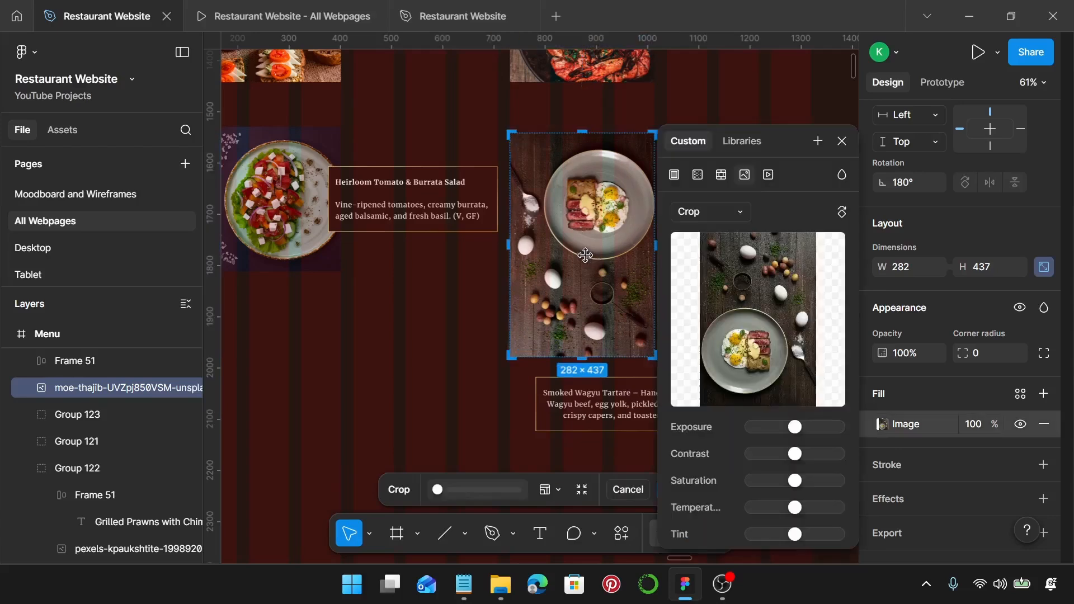
drag(582, 356, 577, 267)
scroll(592, 285, up, 5)
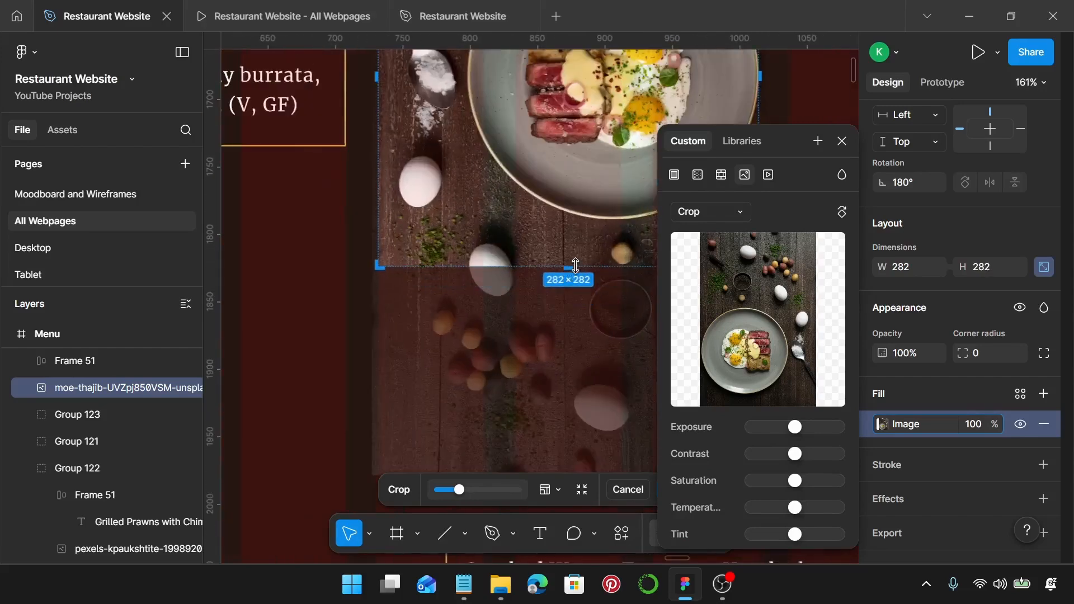
scroll(576, 266, down, 5)
scroll(577, 267, up, 2)
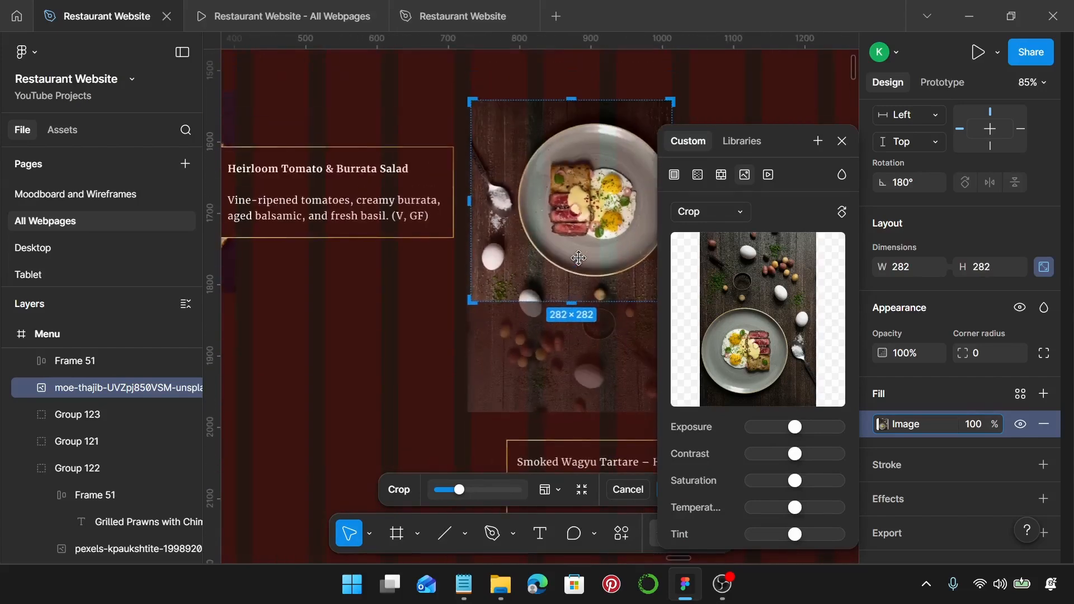
Step: Shift the Wagyu Tartare photo slightly up inside its square crop and apply the crop
drag(579, 258, 578, 244)
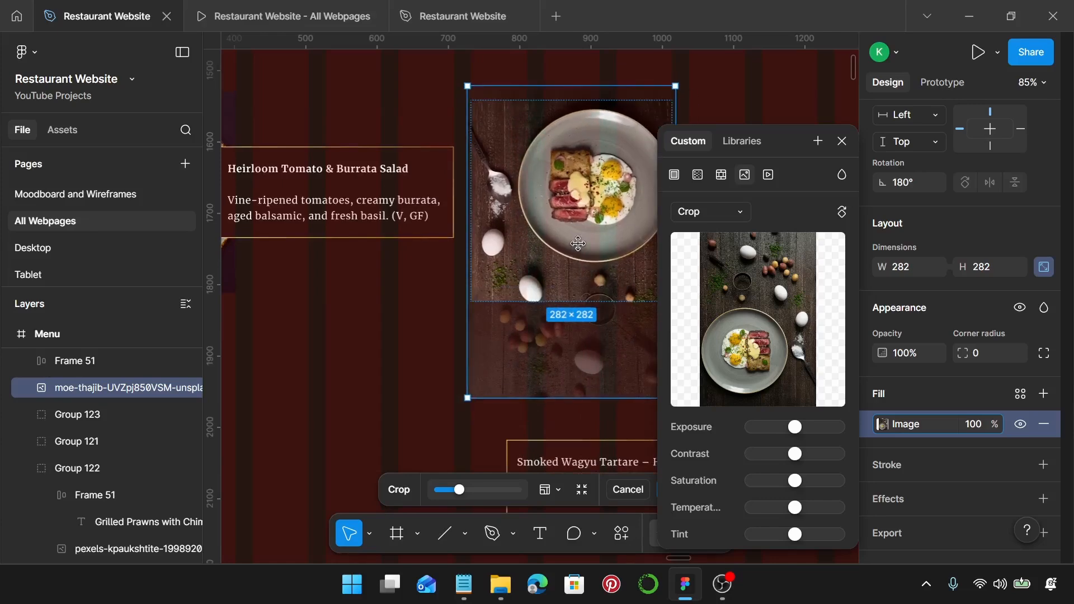
key(Return)
scroll(580, 246, down, 2)
scroll(581, 249, right, 1)
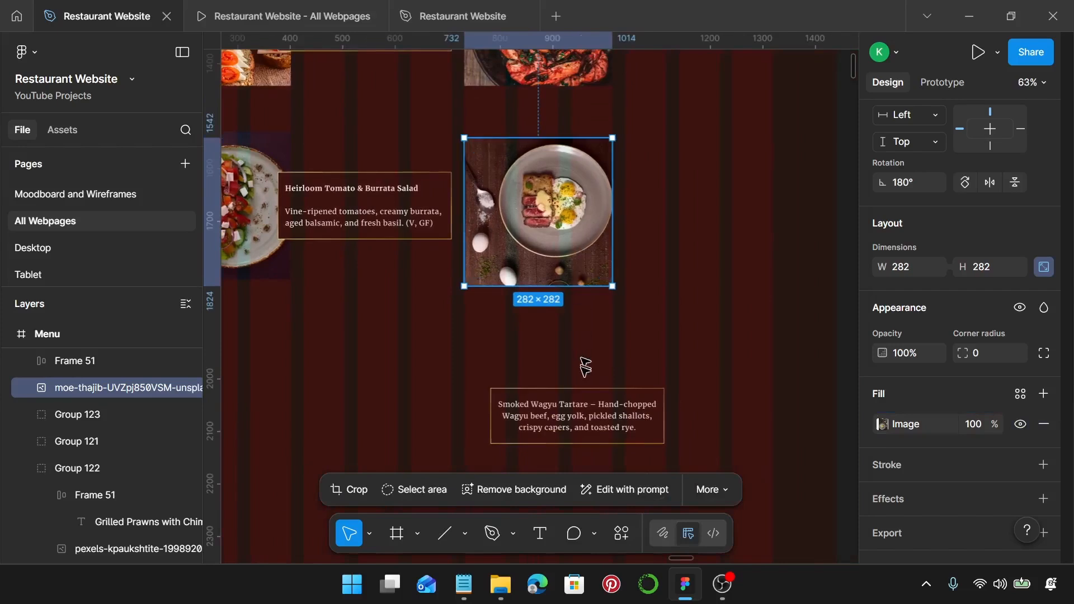
Step: Move the Smoked Wagyu Tartare caption box beside its image, overlapping the image edge at X 989, and left-align its text
drag(549, 428, 649, 242)
scroll(650, 243, up, 5)
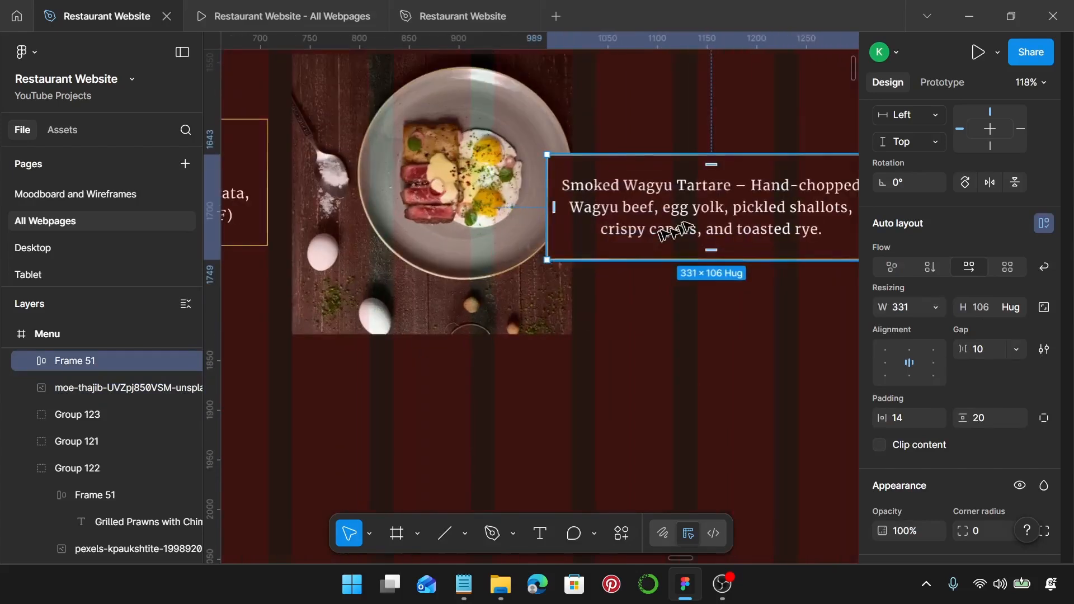
double_click(690, 223)
scroll(702, 232, right, 3)
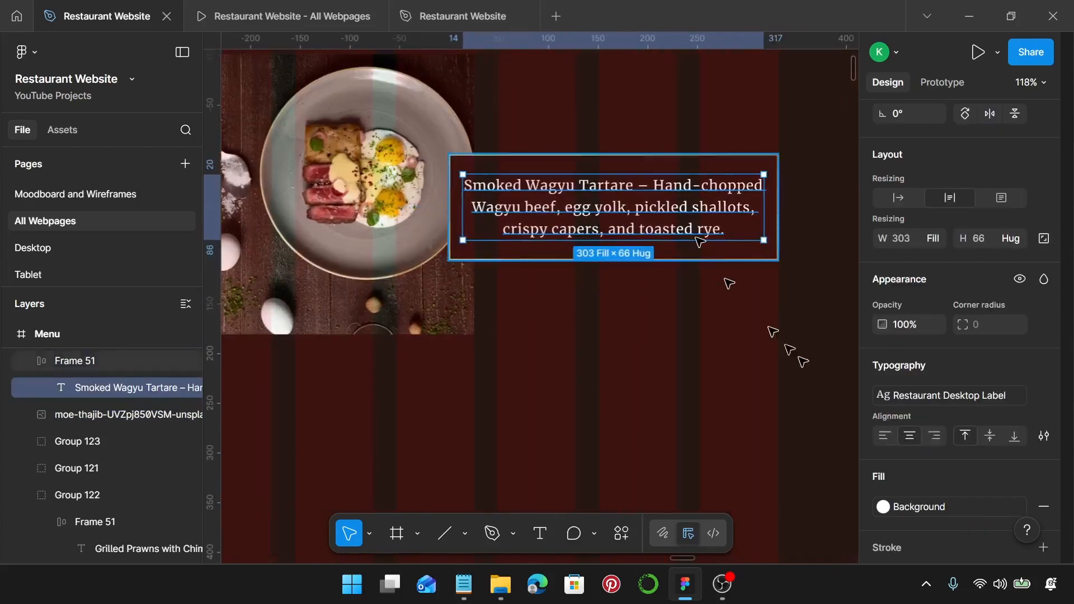
click(885, 435)
Step: Replace the dash in the Wagyu caption with a blank line and make the heading "Smoked Wagyu Tartare" bold
key(Return)
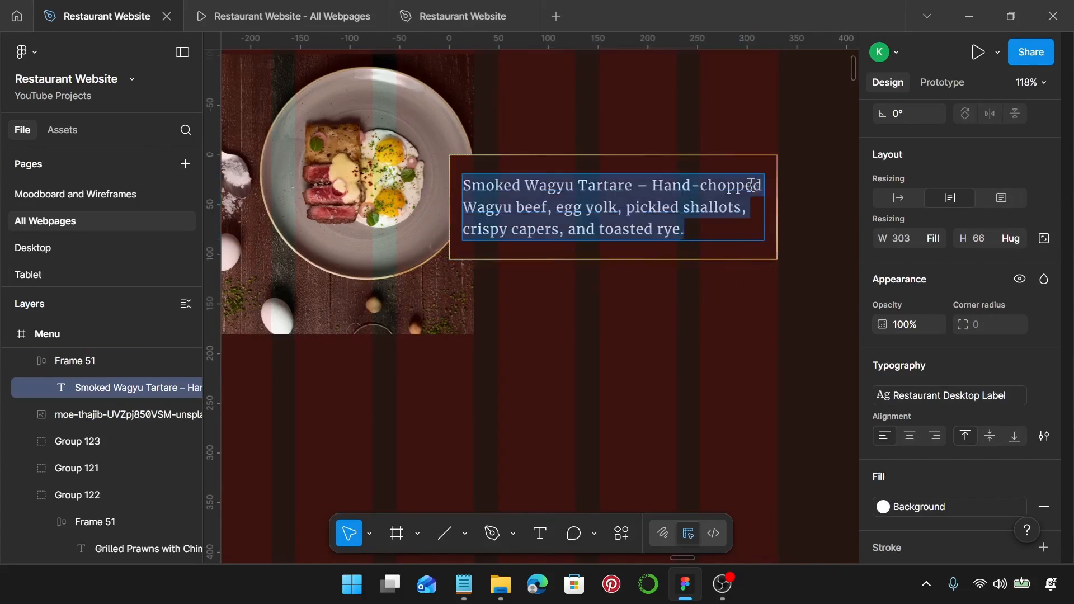
click(656, 188)
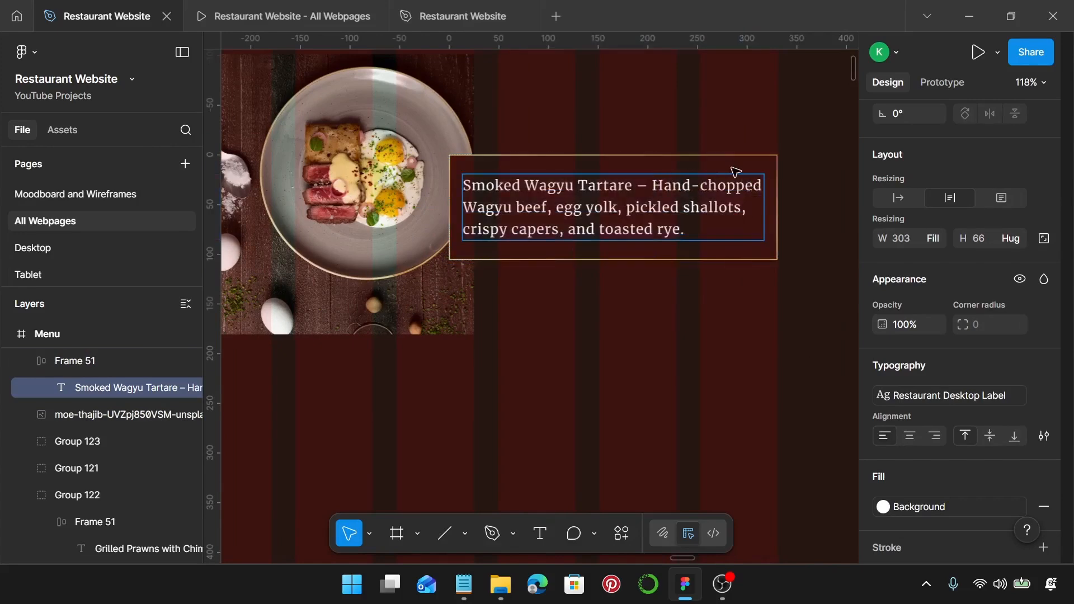
key(BackSpace)
key(BackSpace)
key(BackSpace)
key(Return)
key(Return)
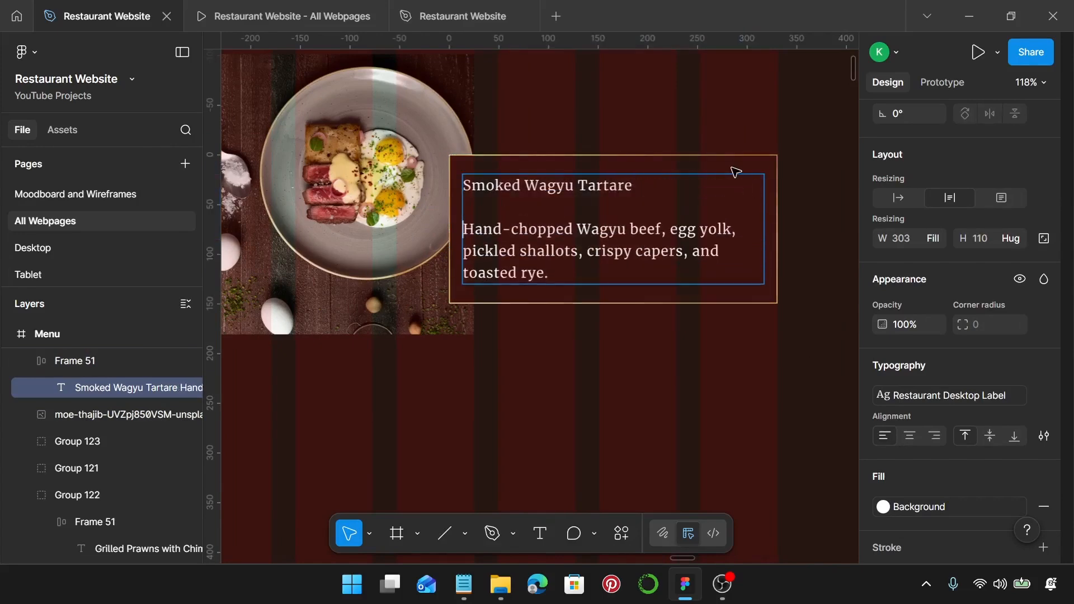
drag(645, 186, 469, 185)
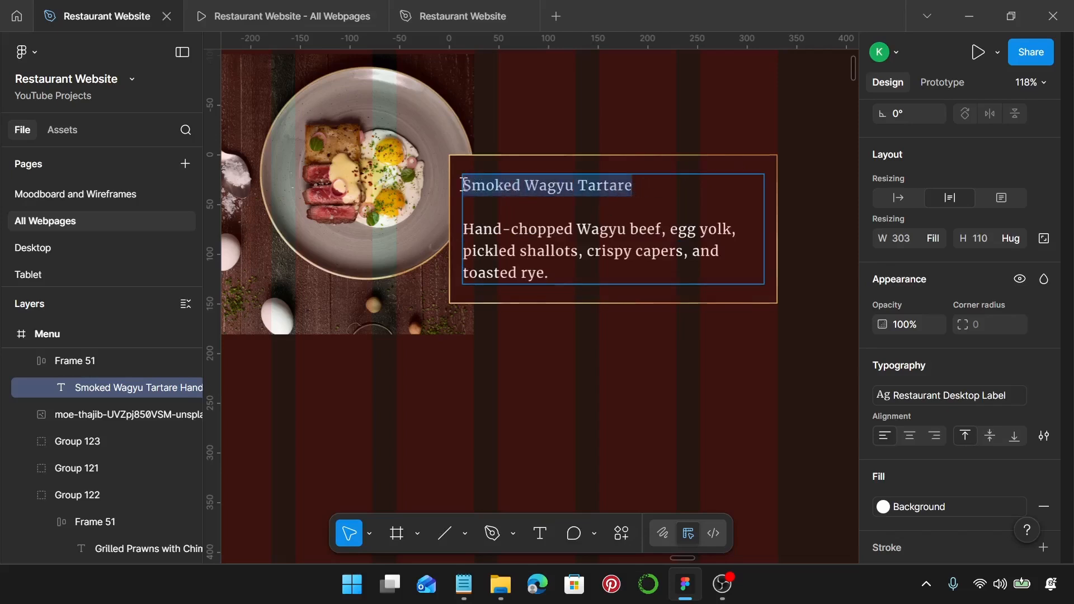
key(ctrl+b)
key(Escape)
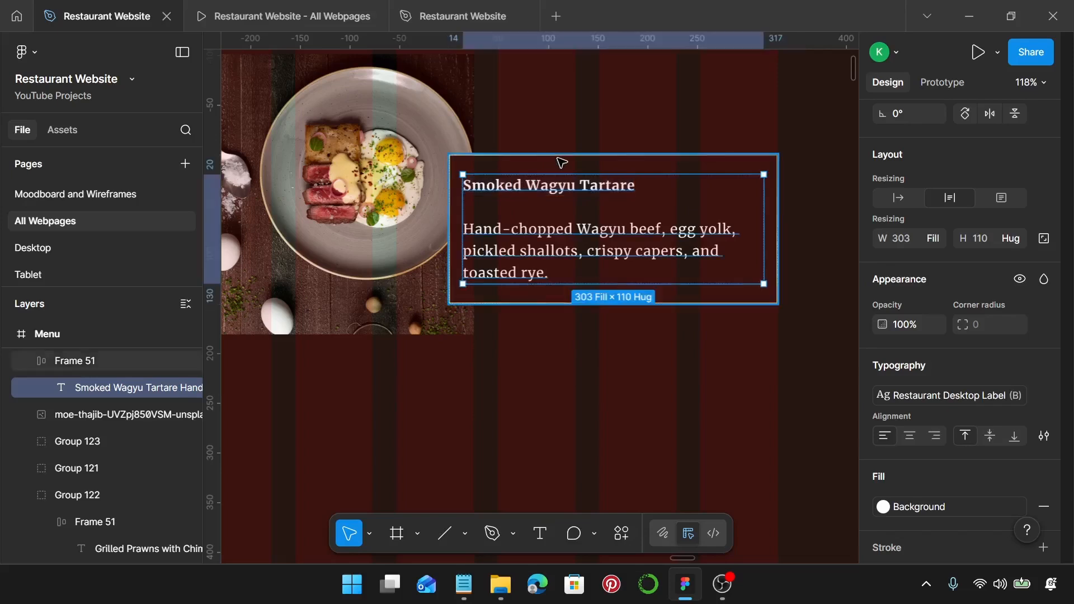
Step: Align the Wagyu caption box and image on their vertical centers and group them as one card
click(562, 162)
shift+click(396, 192)
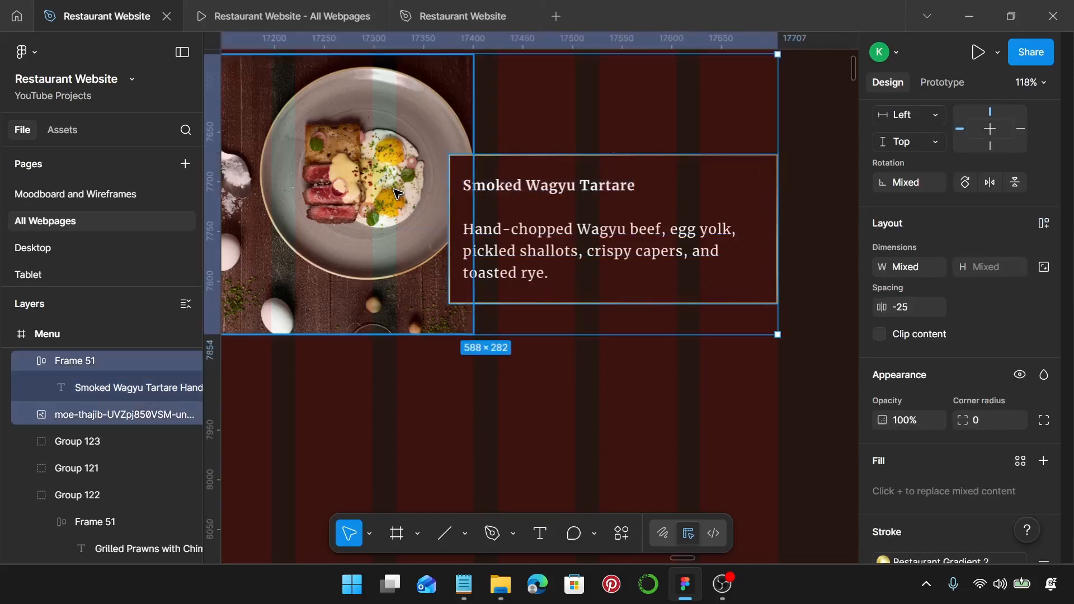
key(alt+v)
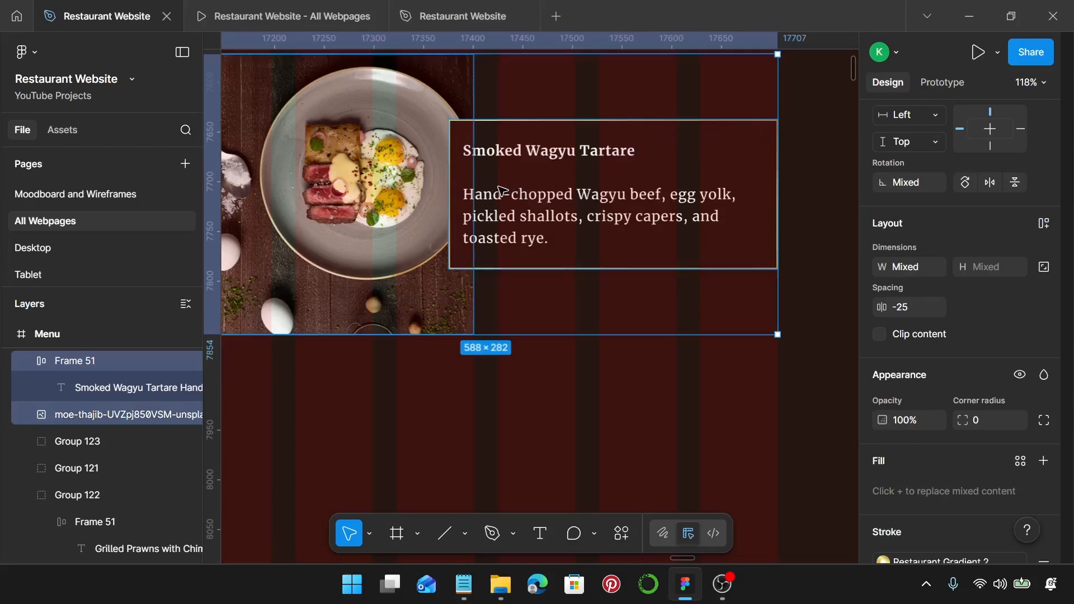
key(ctrl+g)
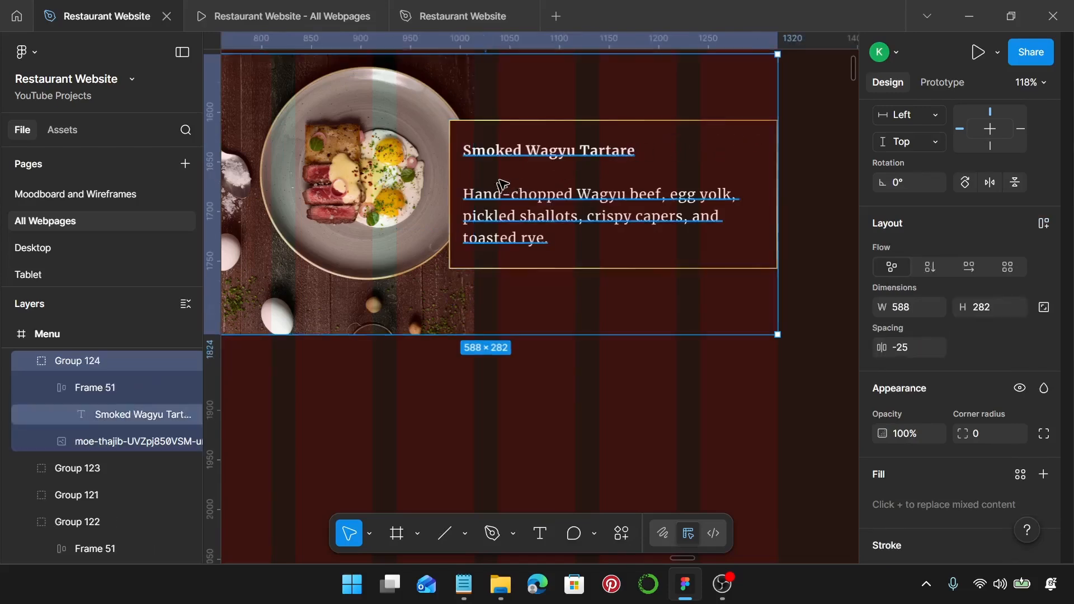
Step: Move the Truffle Mushroom Arancini image and its caption box together beneath the Heirloom Tomato salad card, at X 120
scroll(502, 190, down, 5)
scroll(515, 193, left, 3)
scroll(515, 194, down, 5)
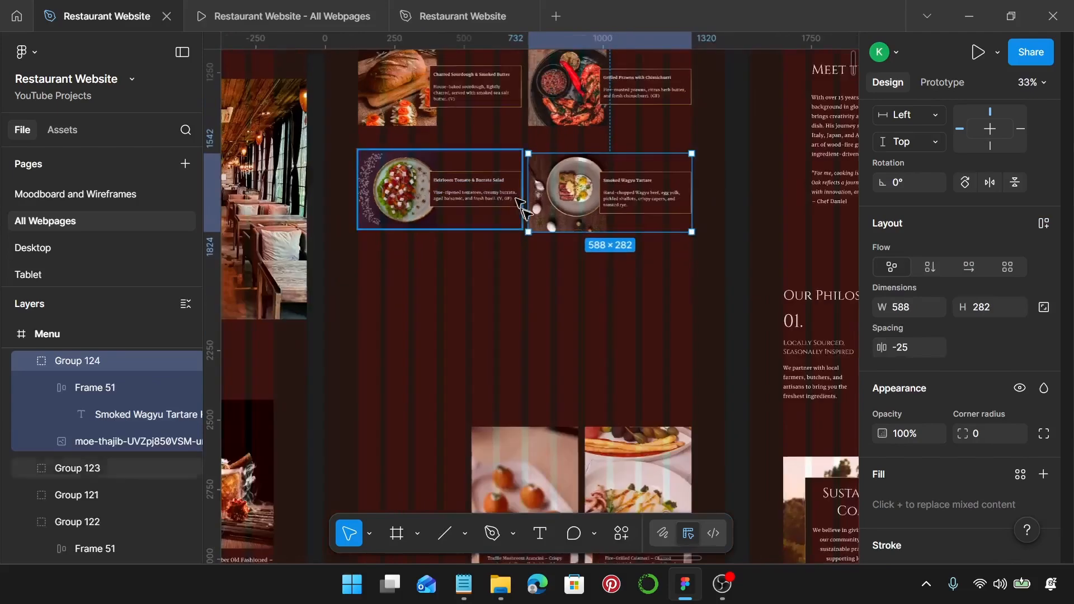
scroll(548, 443, up, 1)
scroll(529, 436, down, 2)
click(528, 432)
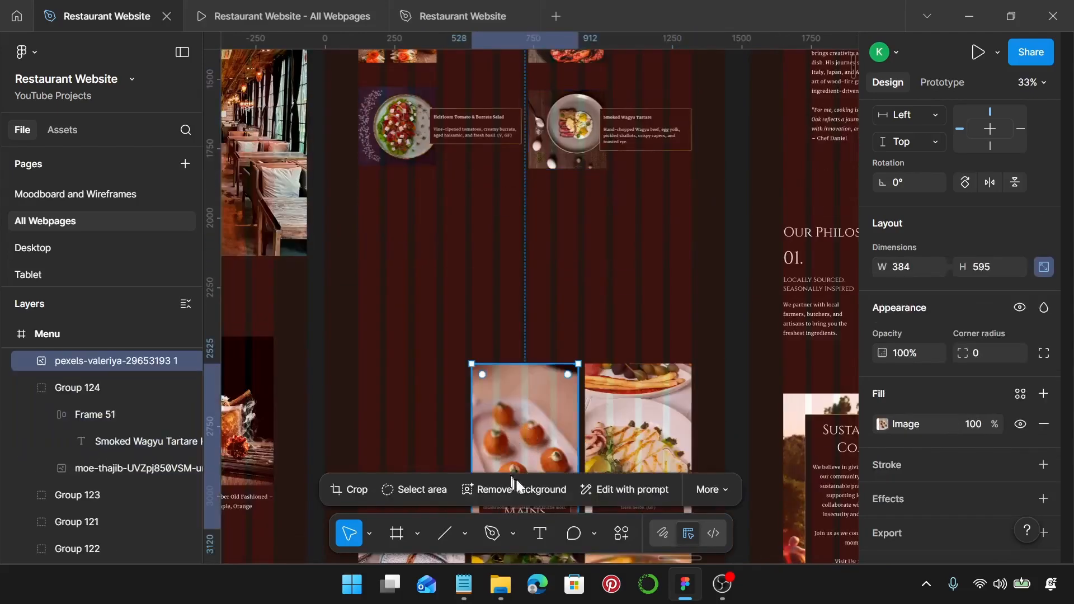
scroll(529, 436, down, 2)
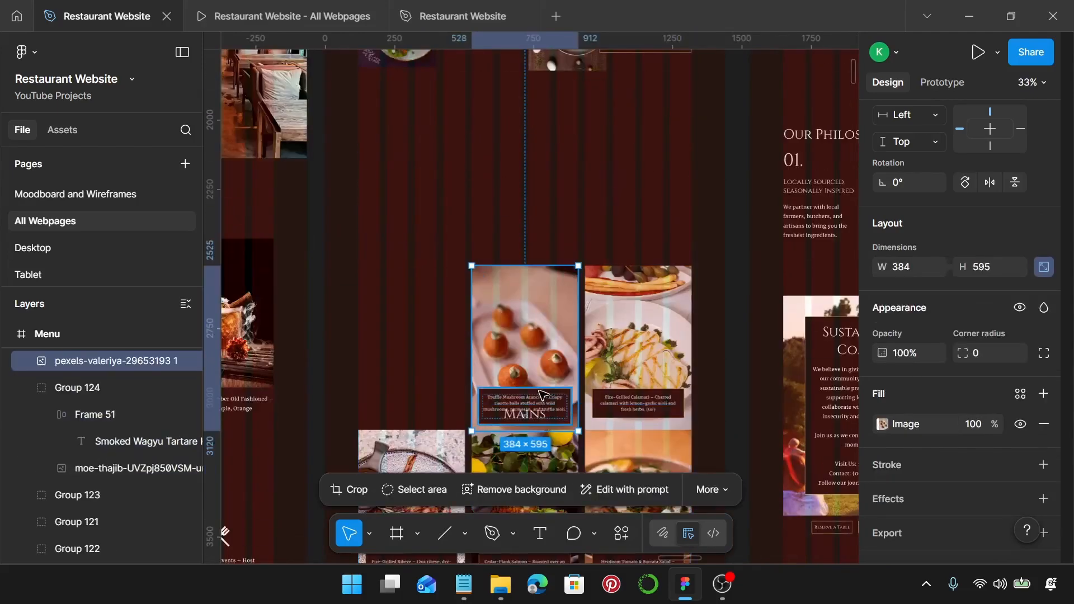
shift+click(543, 395)
drag(530, 329, 417, 147)
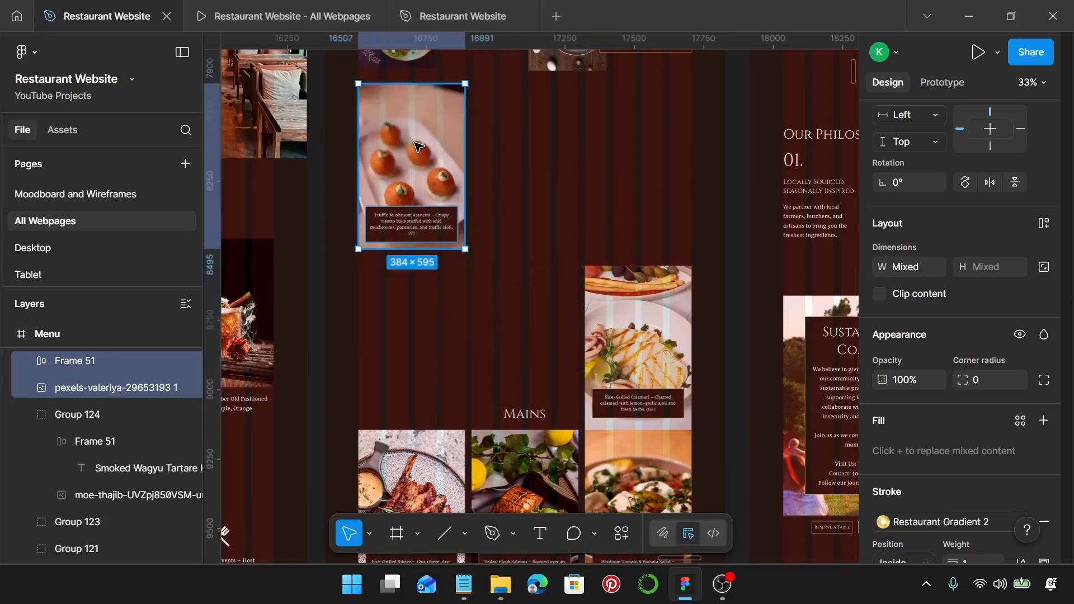
Step: Scale the Truffle Mushroom Arancini image proportionally to 282 × 437, keeping its position at X 120
scroll(487, 135, left, 2)
scroll(487, 131, up, 4)
scroll(462, 283, up, 4)
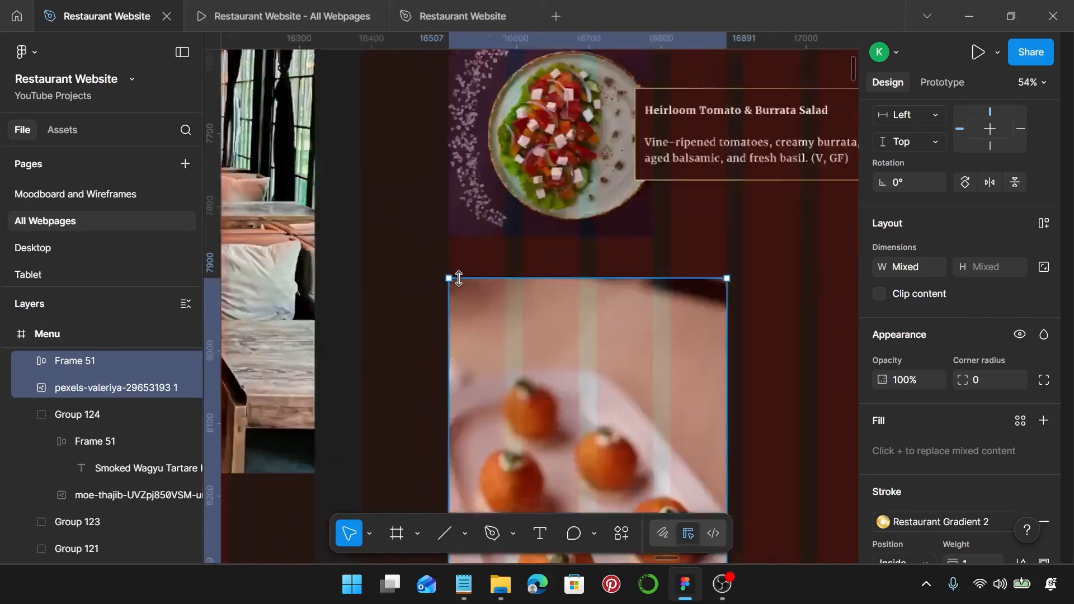
scroll(459, 279, up, 5)
scroll(459, 279, down, 4)
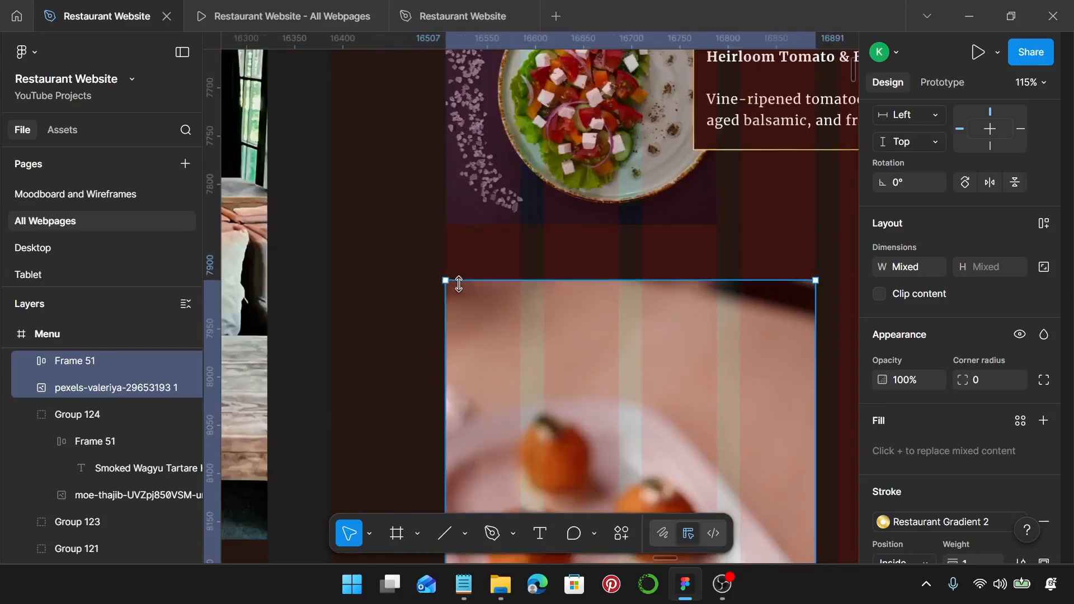
scroll(459, 284, down, 2)
click(629, 354)
scroll(672, 341, down, 1)
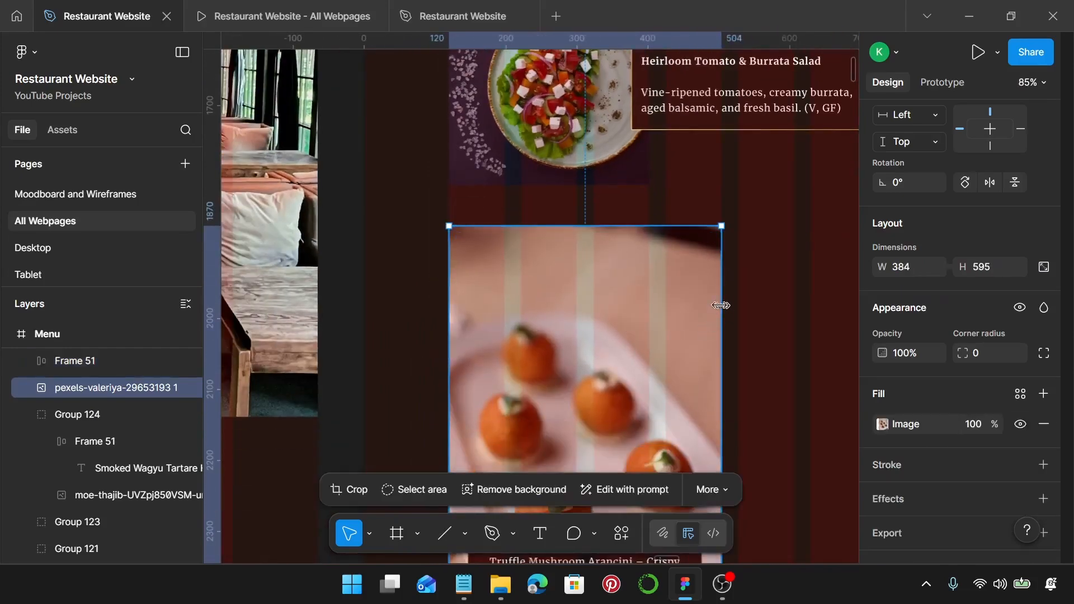
drag(721, 305, 648, 309)
scroll(592, 415, down, 3)
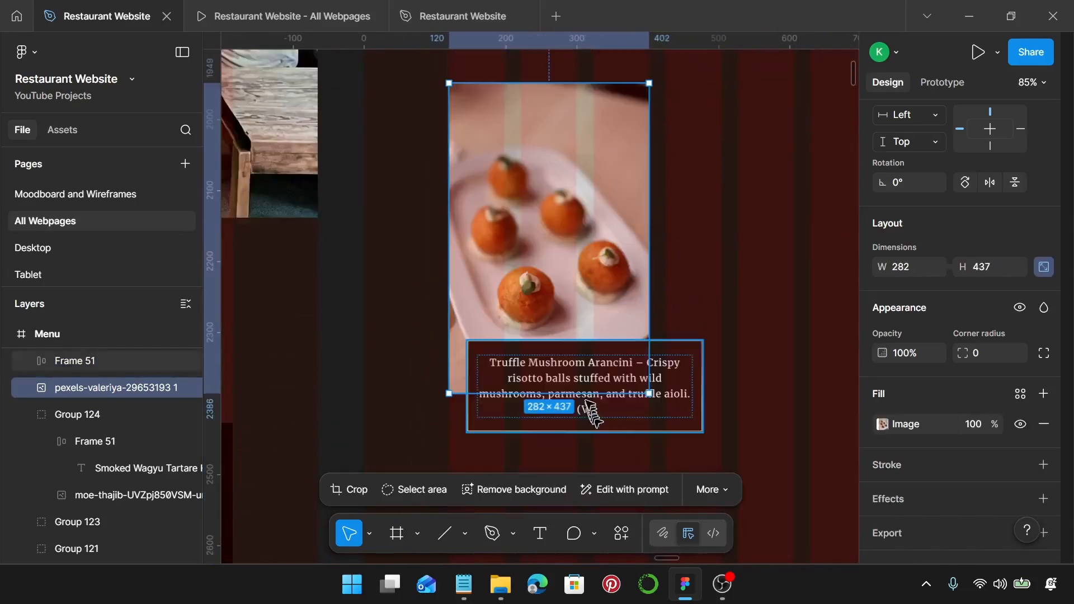
Step: Crop the Truffle Mushroom Arancini image from its bottom edge to a 282 × 282 square
double_click(594, 299)
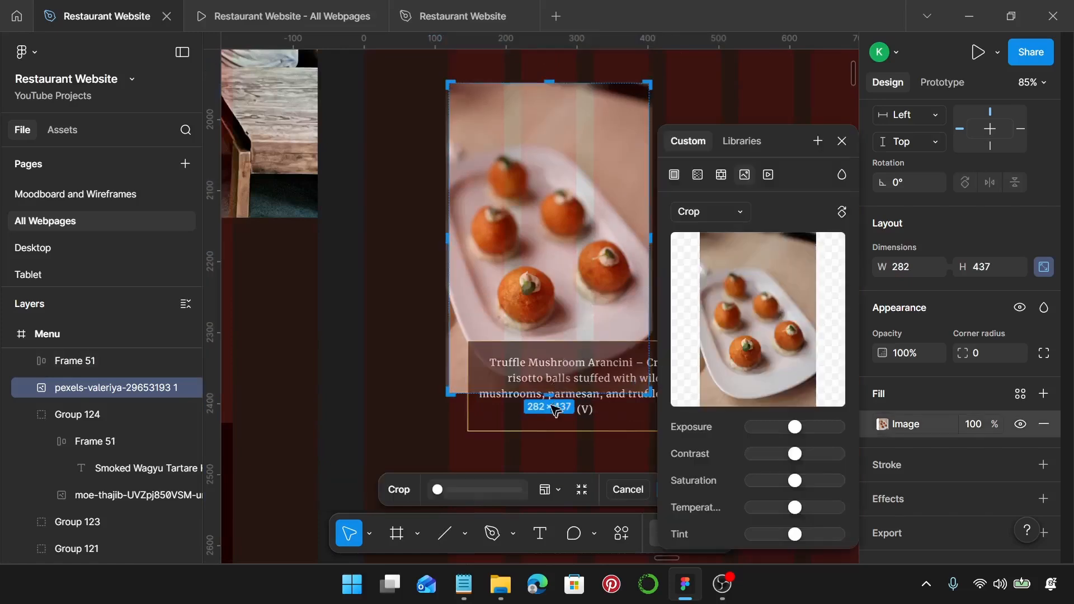
drag(550, 393, 550, 288)
scroll(550, 289, up, 15)
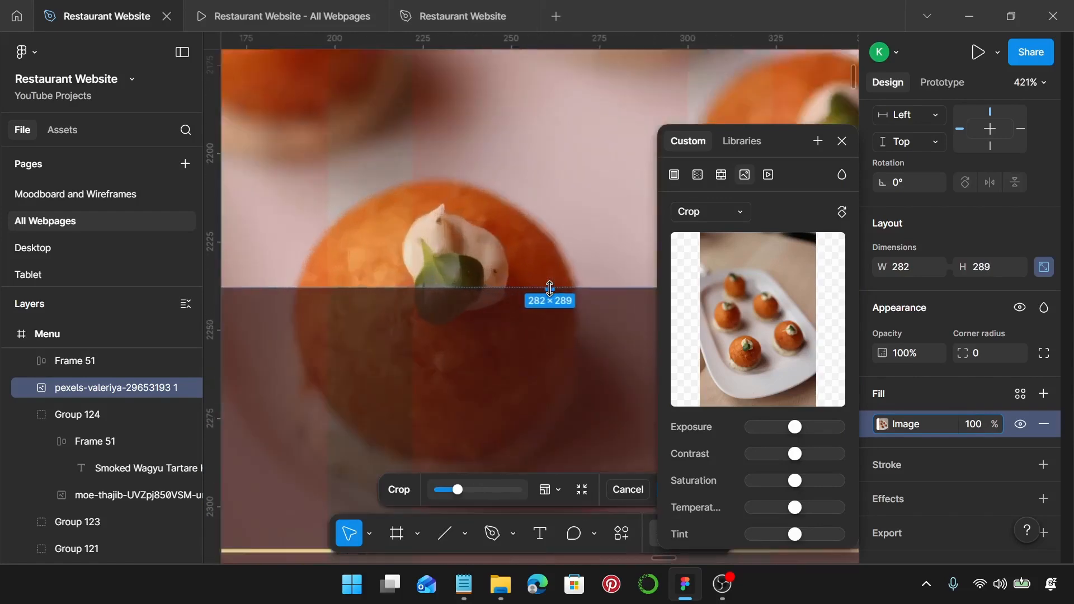
drag(558, 248, 557, 163)
scroll(558, 164, down, 3)
scroll(559, 163, down, 5)
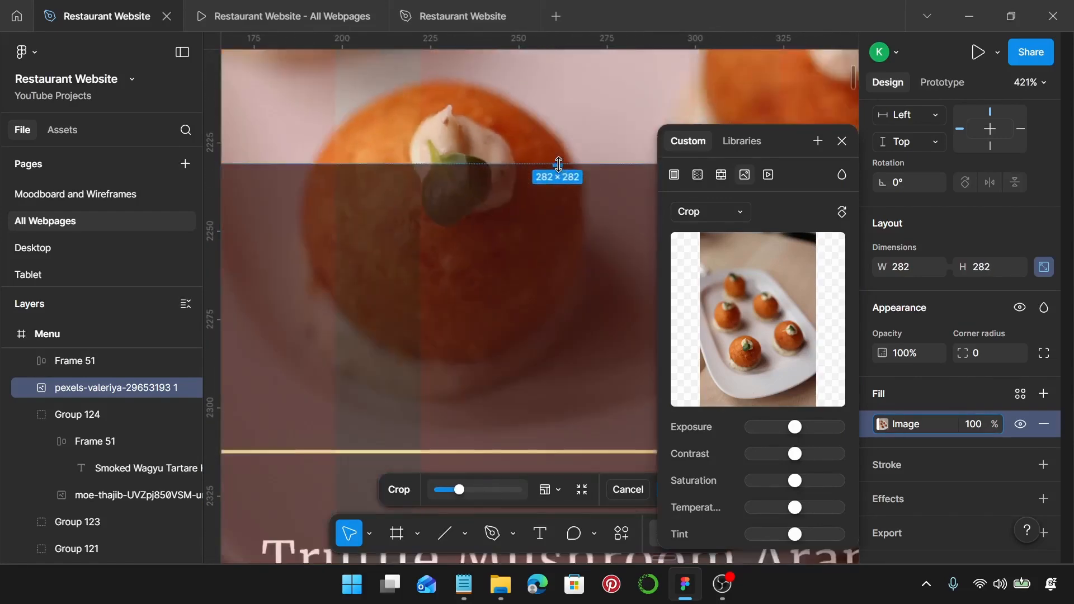
Step: Shift the arancini photo up inside its square crop to show all five balls, and apply the crop
scroll(559, 164, up, 5)
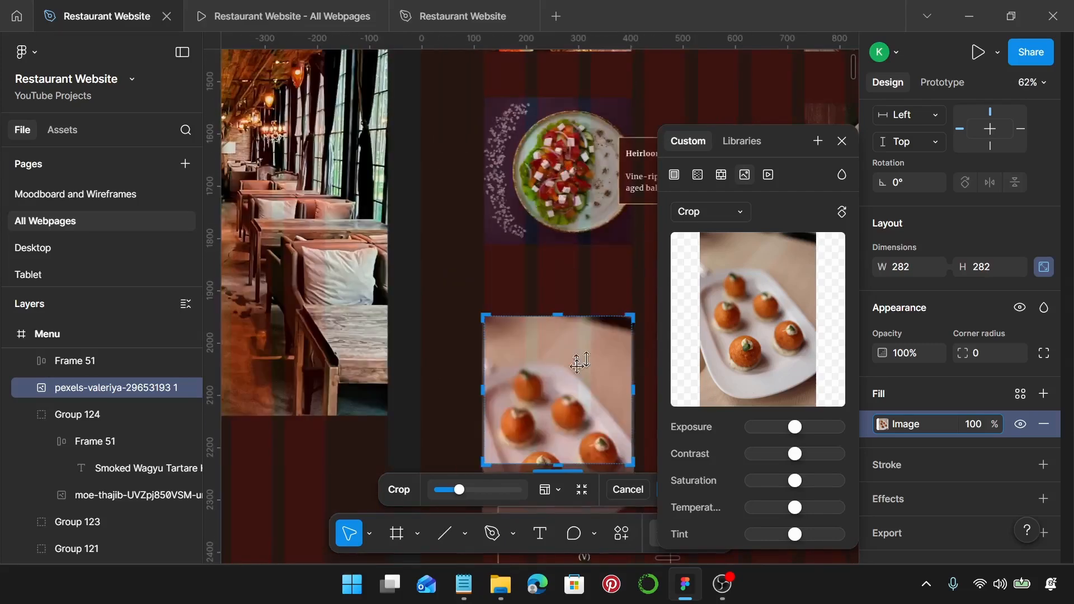
scroll(585, 314, down, 2)
mouse_move(587, 300)
mouse_down()
mouse_move(584, 274)
mouse_move(586, 285)
mouse_up()
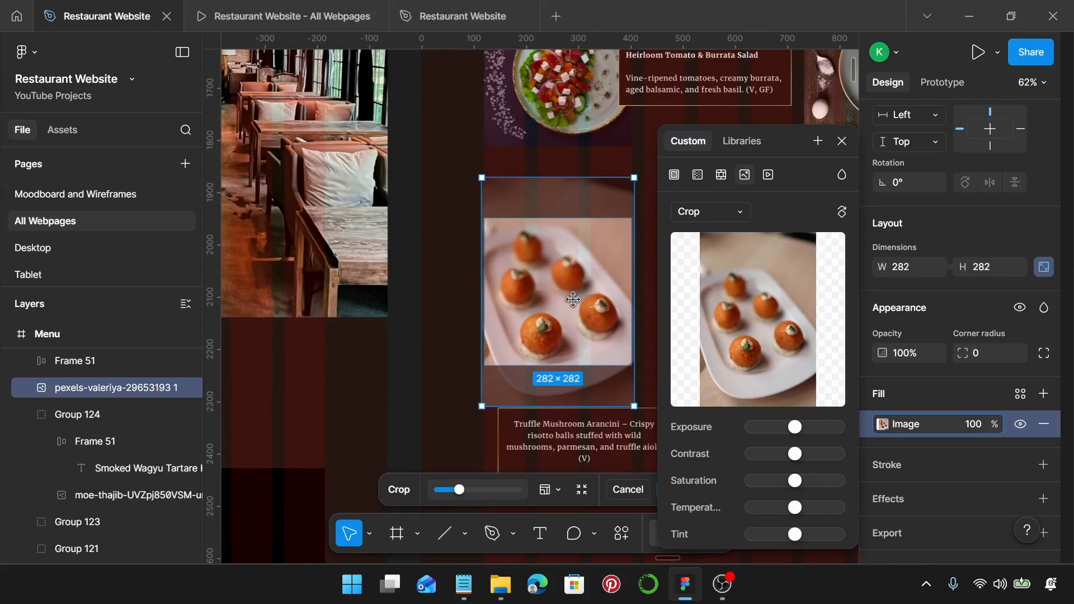
key(Return)
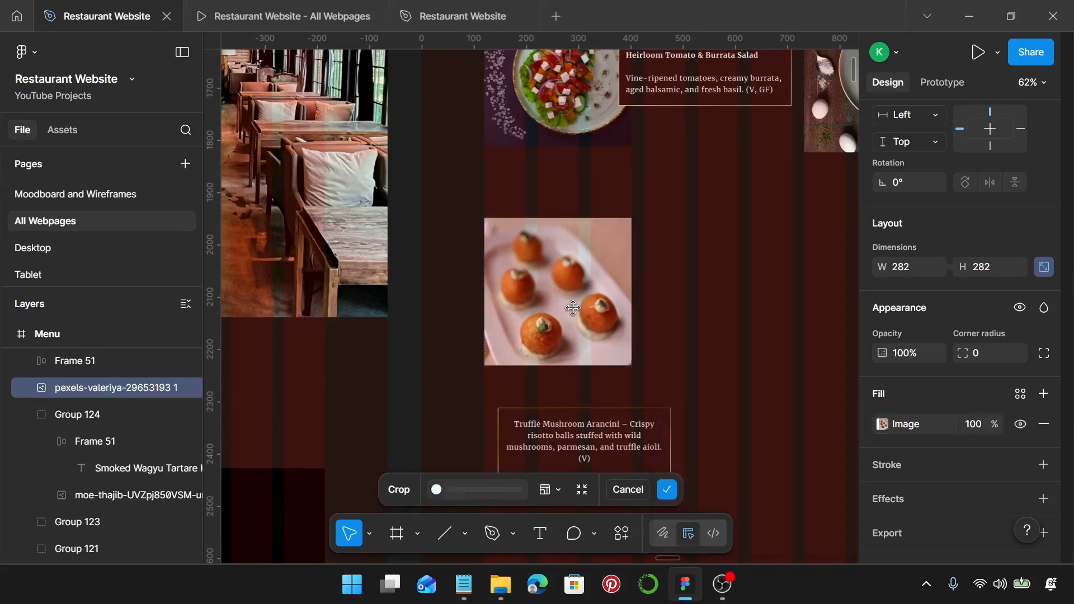
Step: Move the Truffle Mushroom Arancini caption box beside its image, overlapping the image edge at X 377, and left-align its text
scroll(572, 313, right, 1)
drag(524, 439, 636, 296)
double_click(690, 296)
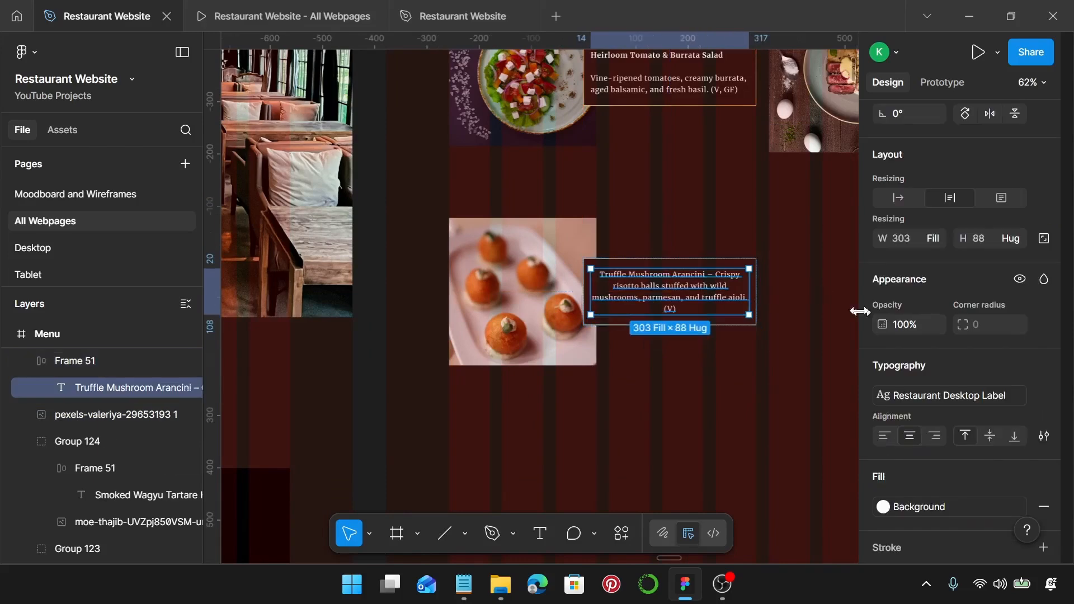
scroll(935, 360, down, 3)
scroll(685, 303, up, 3)
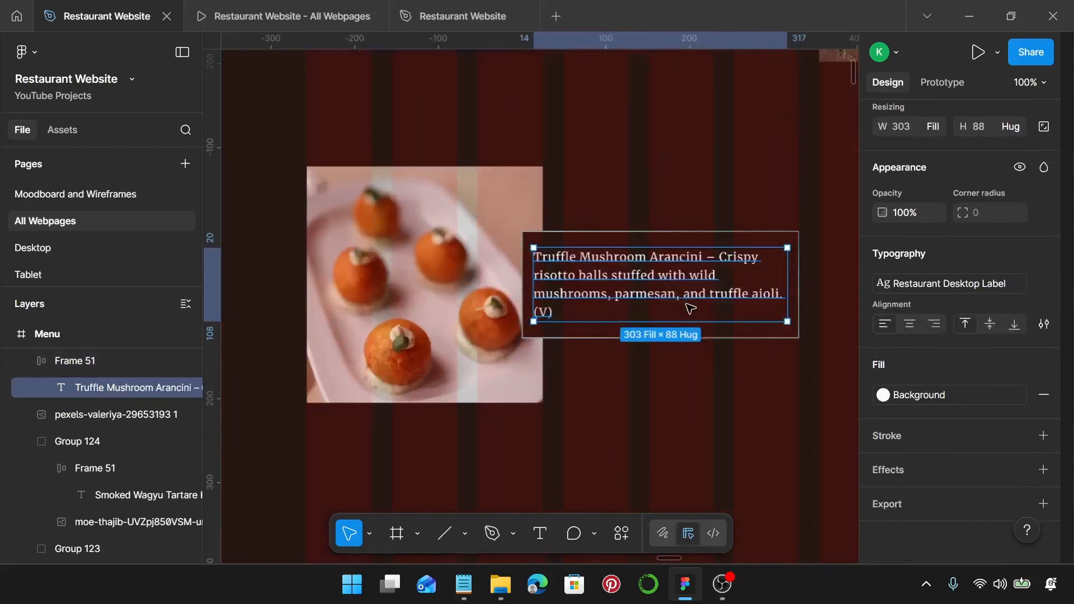
Step: Replace the dash in the arancini caption with a blank line and make the heading "Truffle Mushroom Arancini" bold
double_click(723, 257)
click(718, 256)
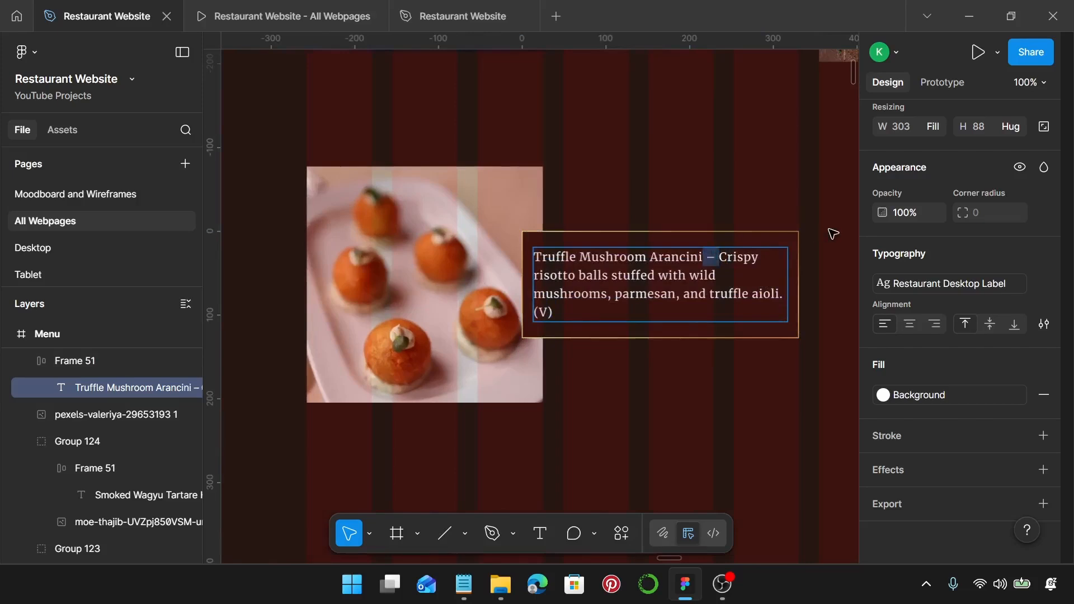
key(Return)
key(Return)
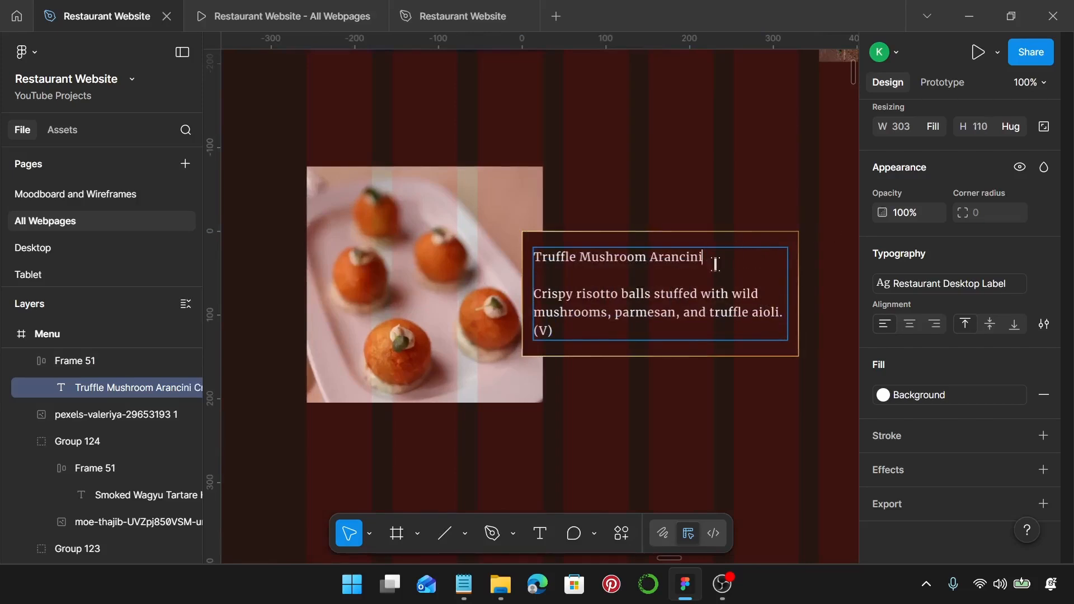
drag(716, 264, 529, 249)
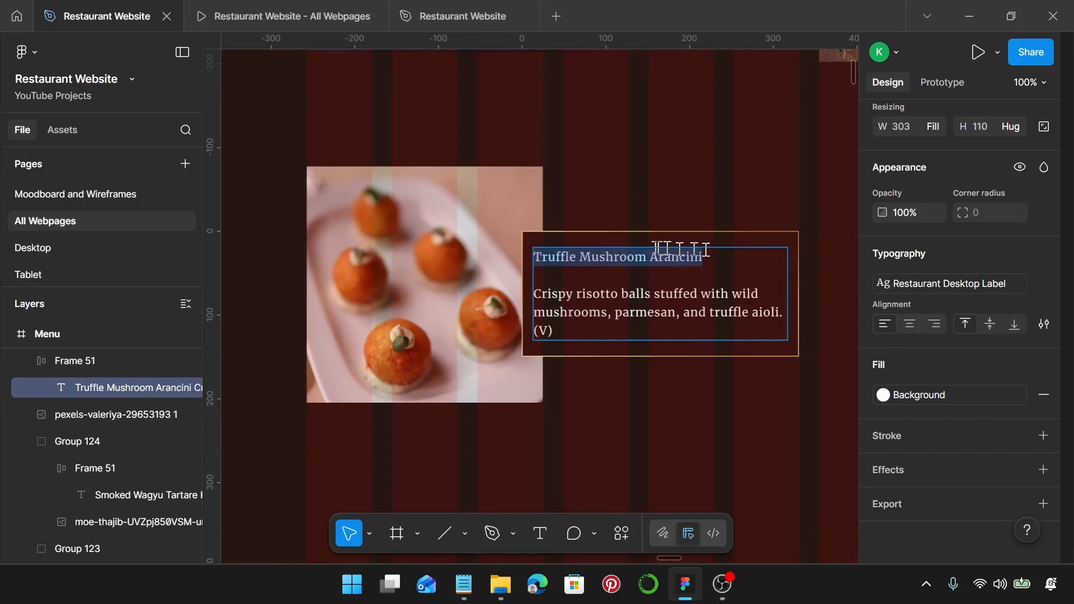
key(ctrl+b)
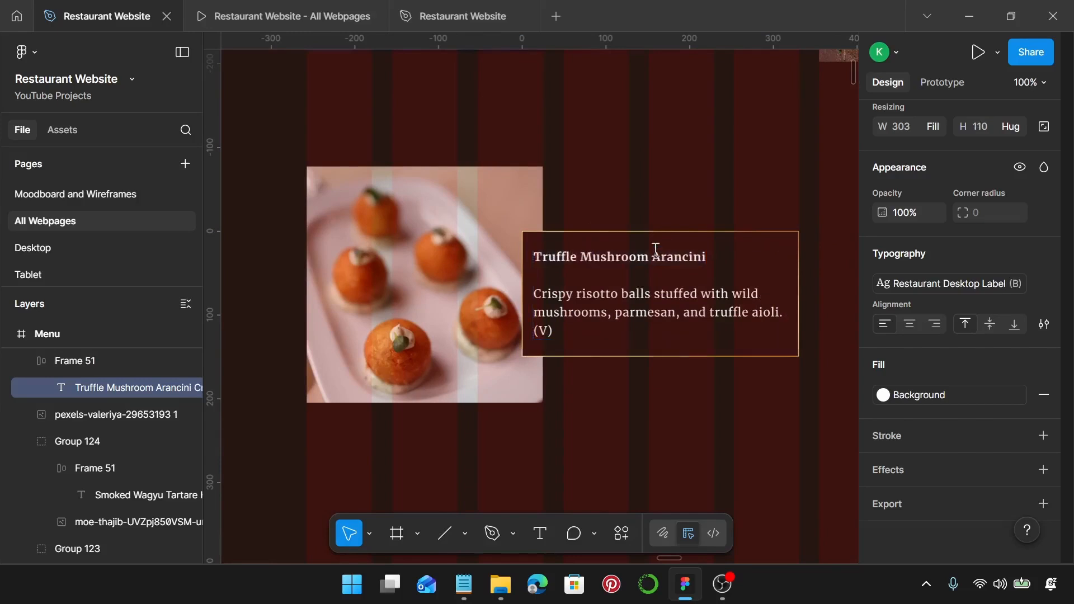
key(Escape)
key(Escape)
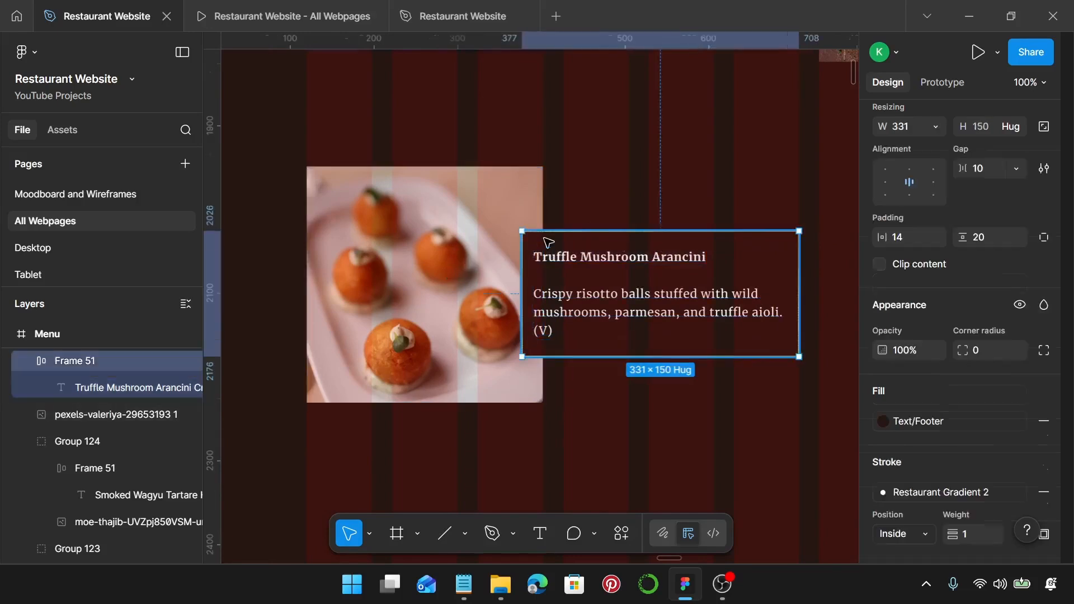
Step: Align the arancini caption box and image on their vertical centers and group them as one card
shift+click(463, 249)
key(alt+v)
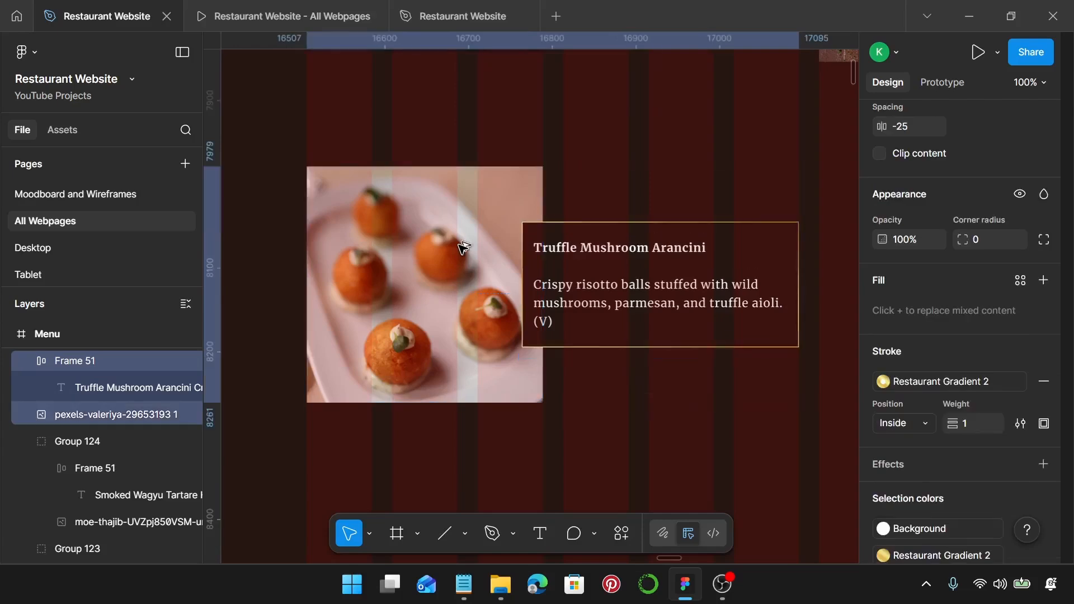
key(ctrl+g)
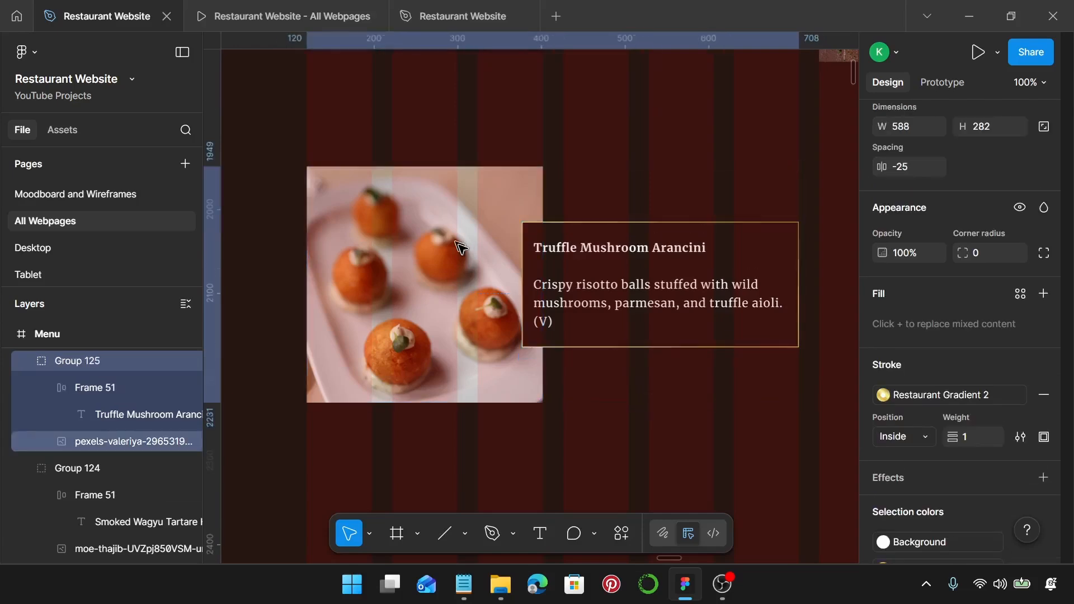
Step: Move the grilled calamari photo together with its caption box up, closer to the Truffle Mushroom Arancini card
scroll(462, 249, down, 5)
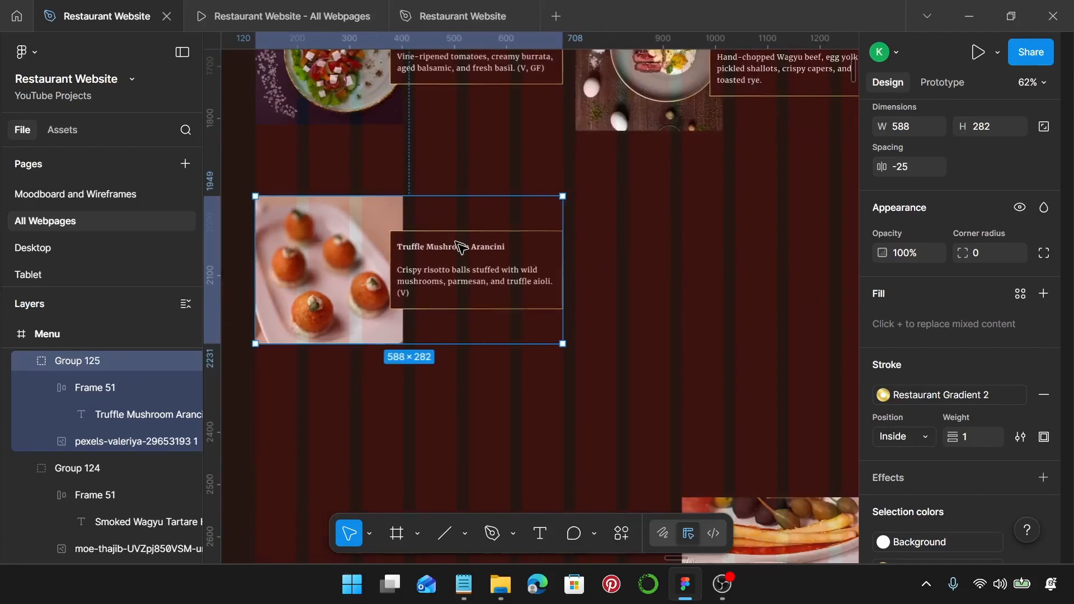
scroll(487, 336, right, 3)
scroll(660, 440, down, 1)
scroll(660, 439, down, 3)
click(686, 385)
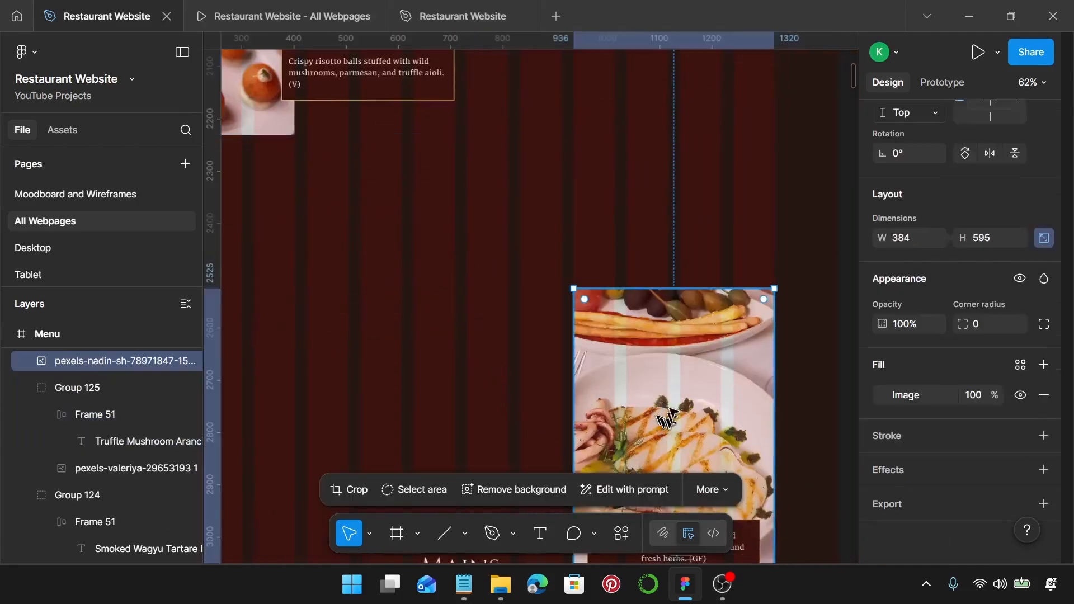
scroll(685, 385, down, 2)
shift+click(711, 430)
drag(689, 354, 643, 168)
scroll(642, 185, up, 5)
Step: Scale the calamari photo proportionally to 282 wide and place it at X 732, level with the top of the arancini card
click(649, 378)
drag(641, 381, 572, 312)
drag(672, 321, 616, 320)
drag(567, 357, 568, 307)
Step: Crop the calamari photo to a 282 × 282 square, shift the picture up to center the calamari plate, and apply the crop
double_click(568, 307)
scroll(568, 307, up, 1)
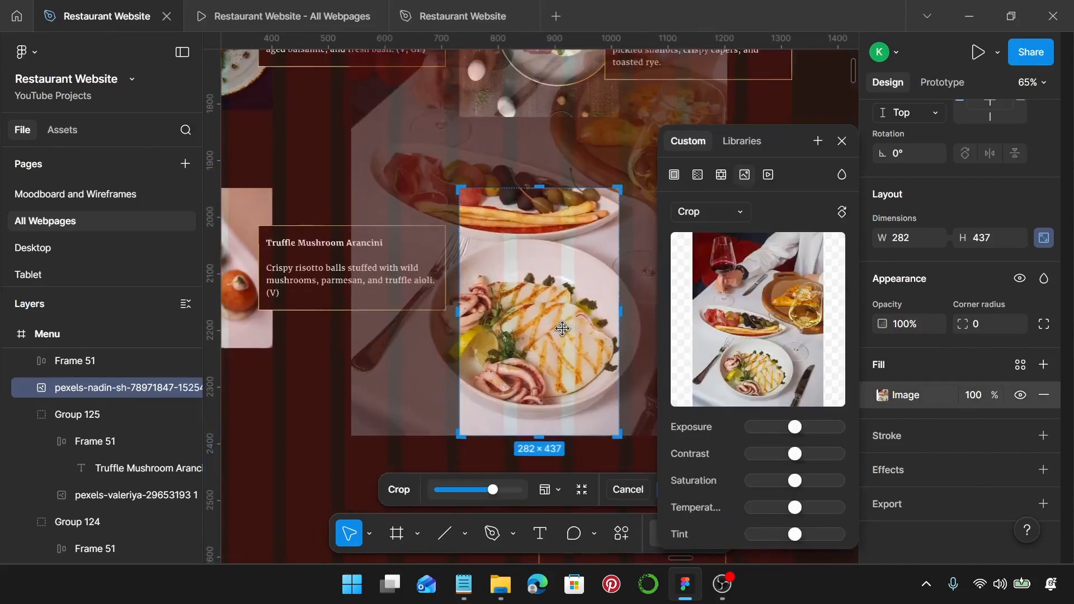
drag(534, 438, 550, 352)
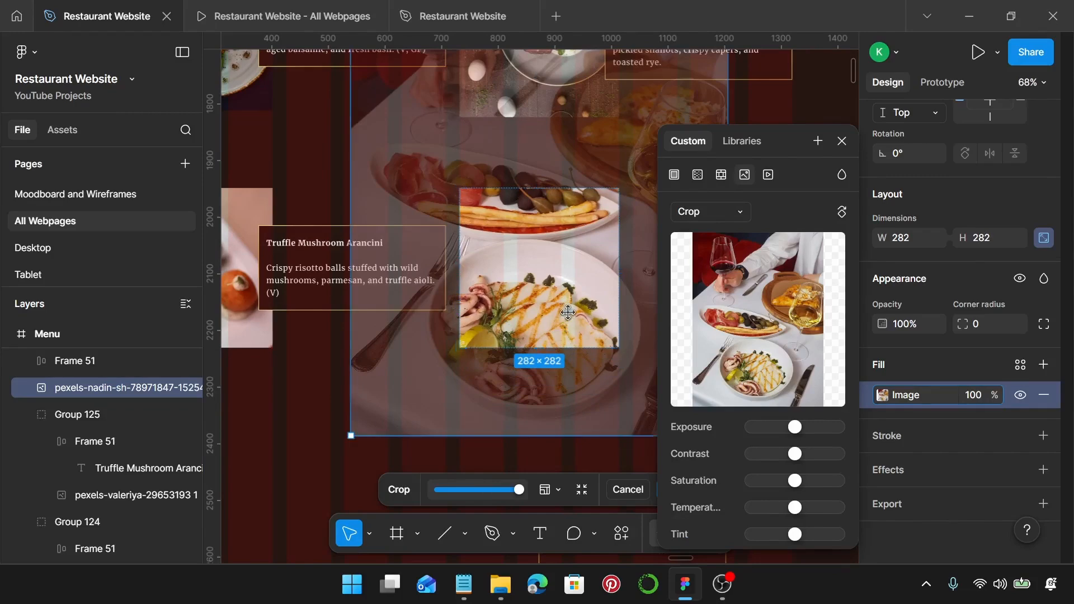
drag(569, 313, 569, 250)
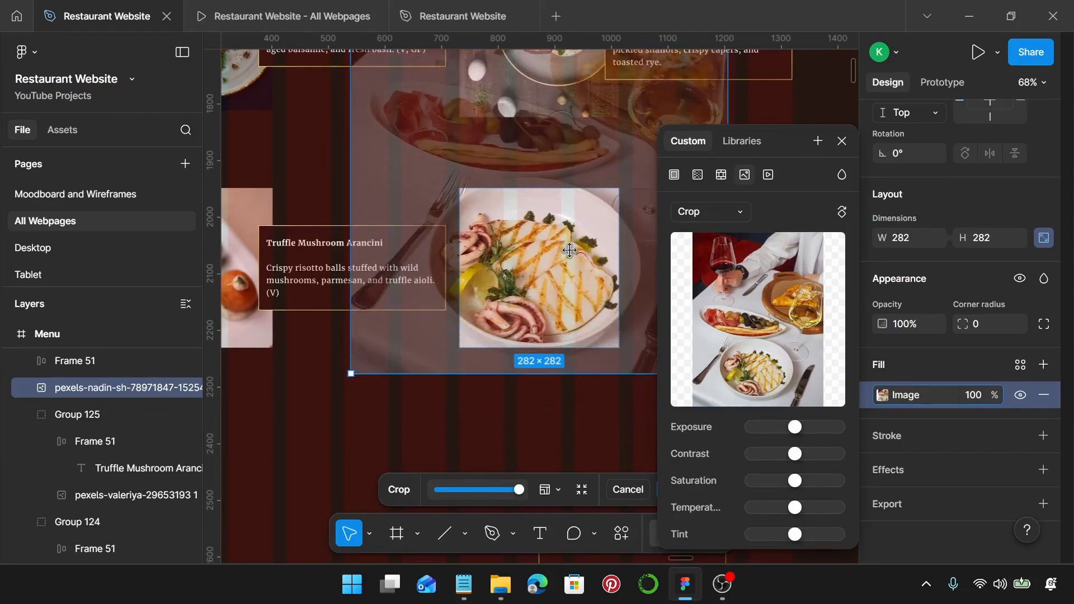
key(Return)
Step: Move the Fire-Grilled Calamari caption box beside its image, overlapping the image edge at X 989, and left-align its text
scroll(569, 250, down, 5)
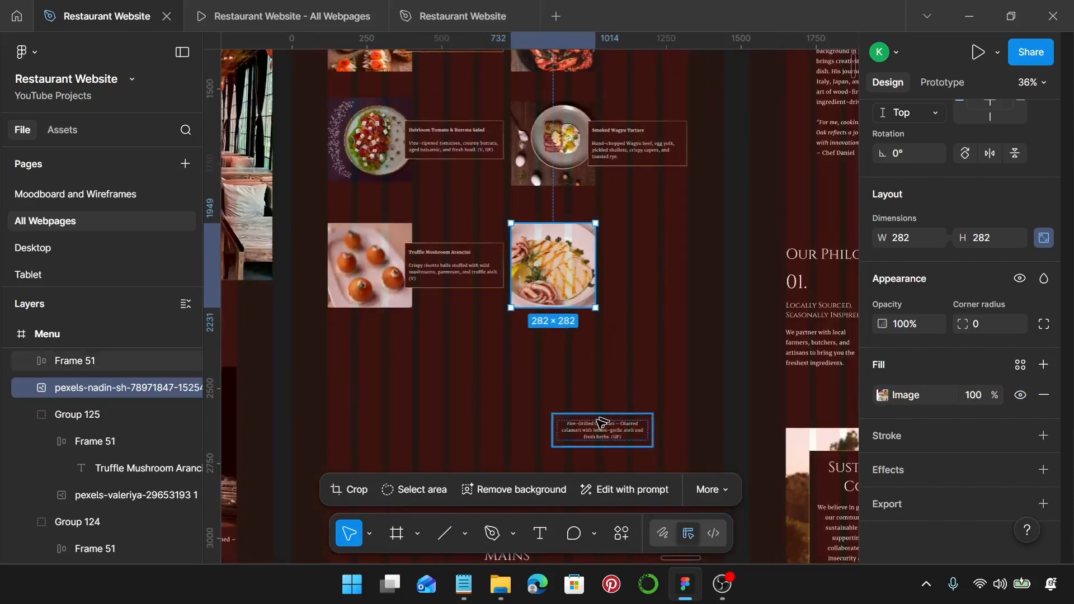
drag(603, 422, 632, 259)
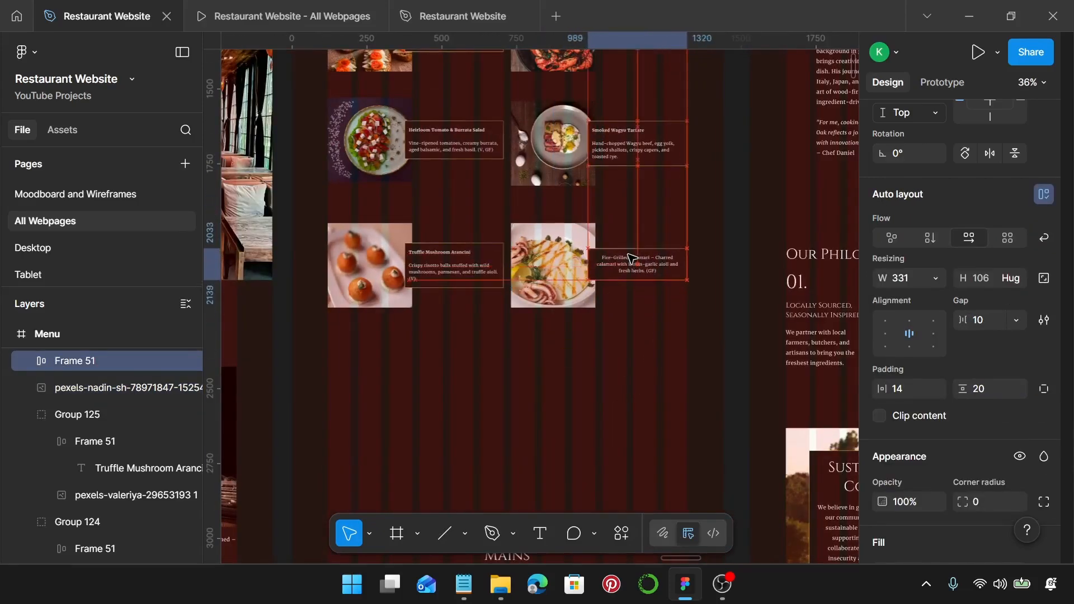
scroll(632, 259, up, 10)
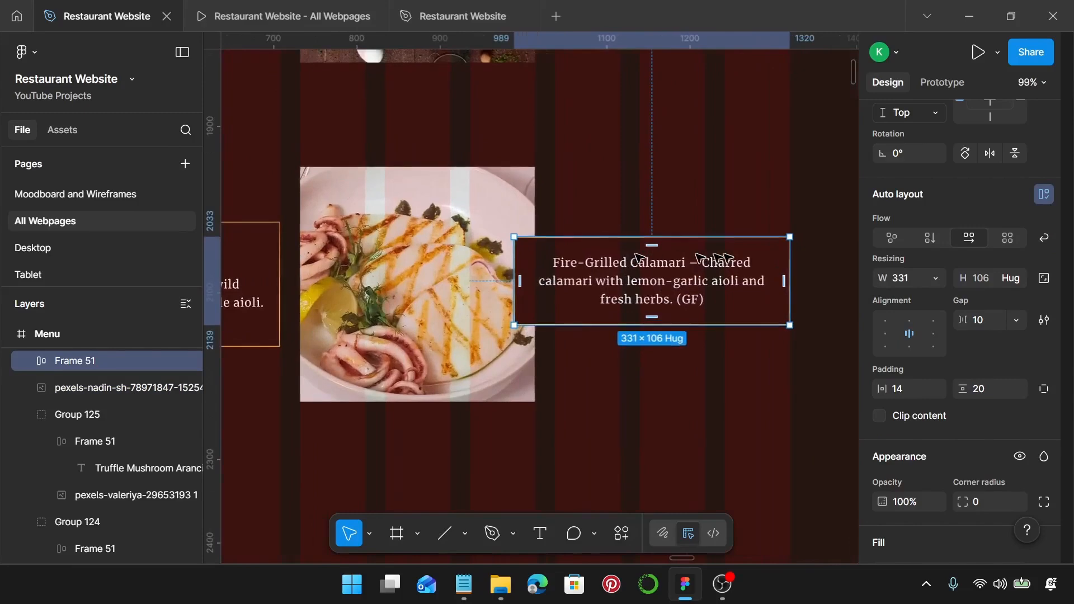
scroll(781, 244, up, 5)
scroll(779, 245, down, 6)
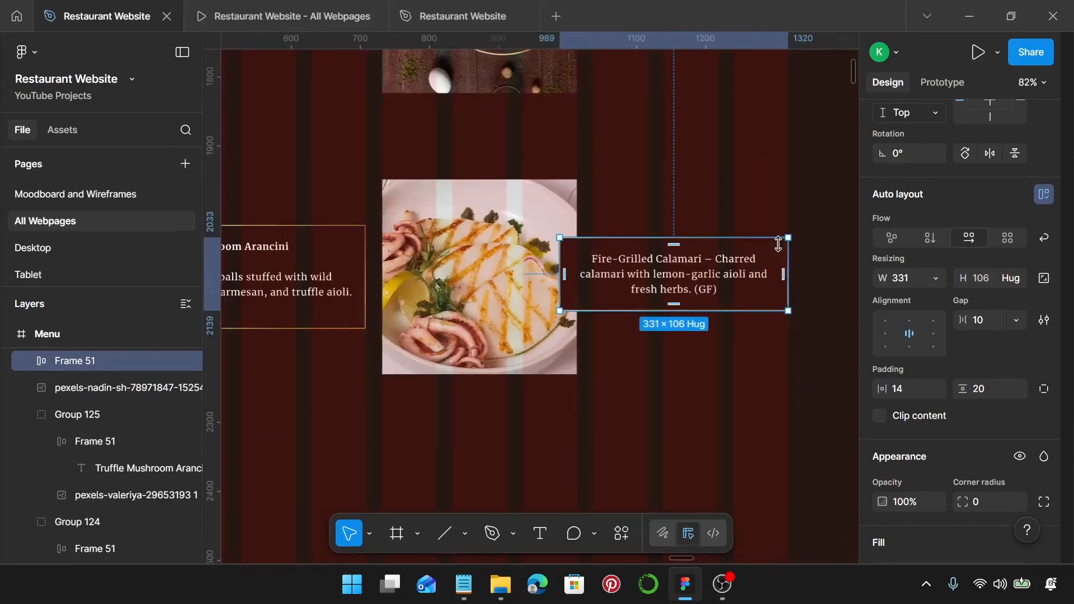
double_click(684, 274)
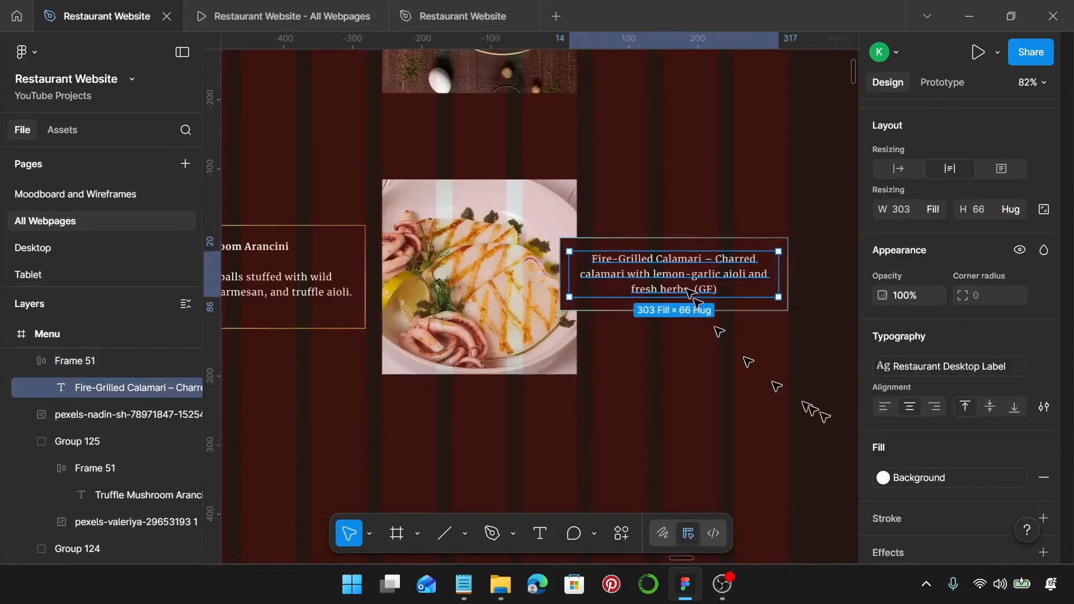
scroll(940, 391, down, 3)
click(880, 326)
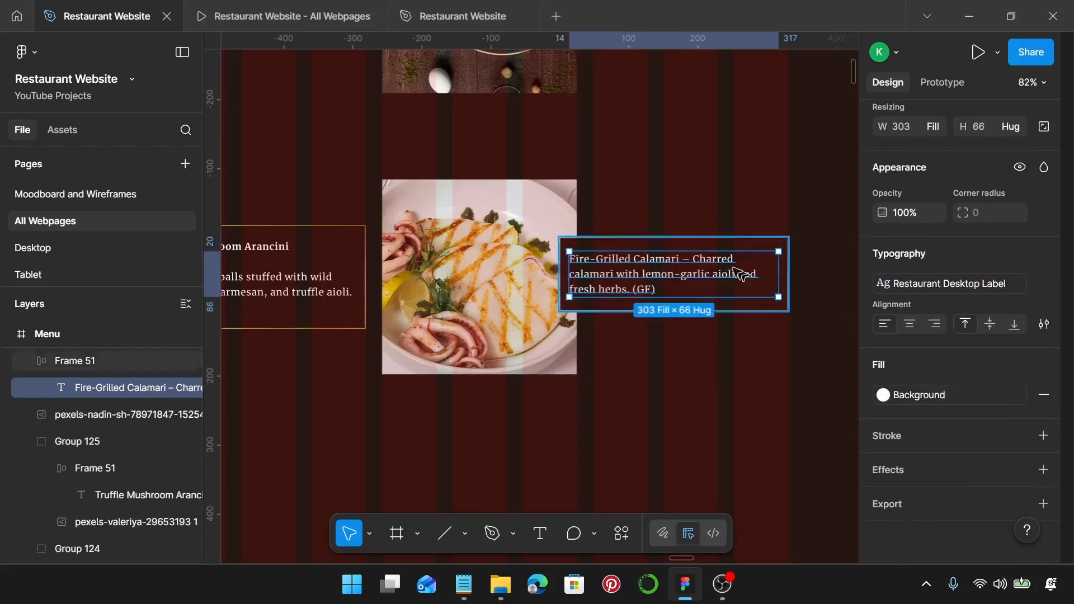
Step: Replace the dash in the calamari caption with a blank line and make the heading "Fire-Grilled Calamari" bold
key(Return)
click(690, 259)
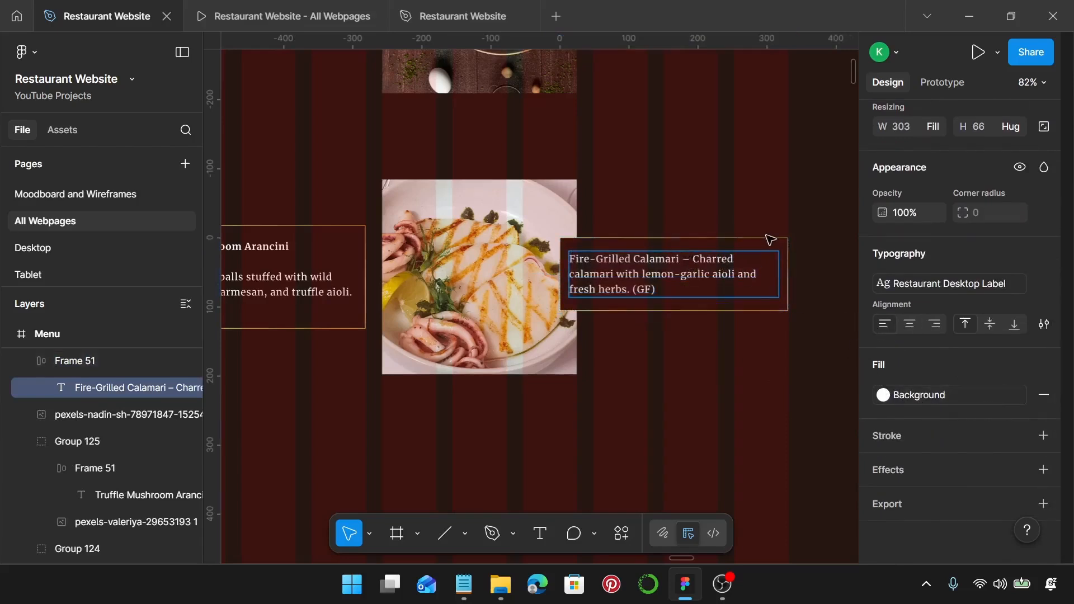
key(BackSpace)
key(BackSpace)
key(BackSpace)
key(Return)
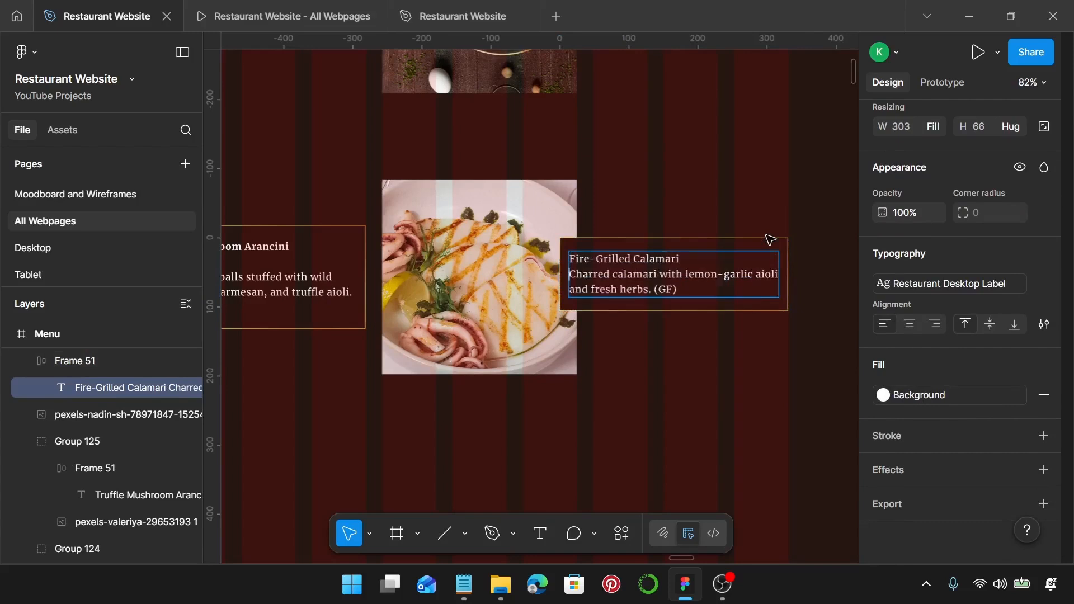
key(Return)
drag(680, 260, 554, 267)
key(ctrl+b)
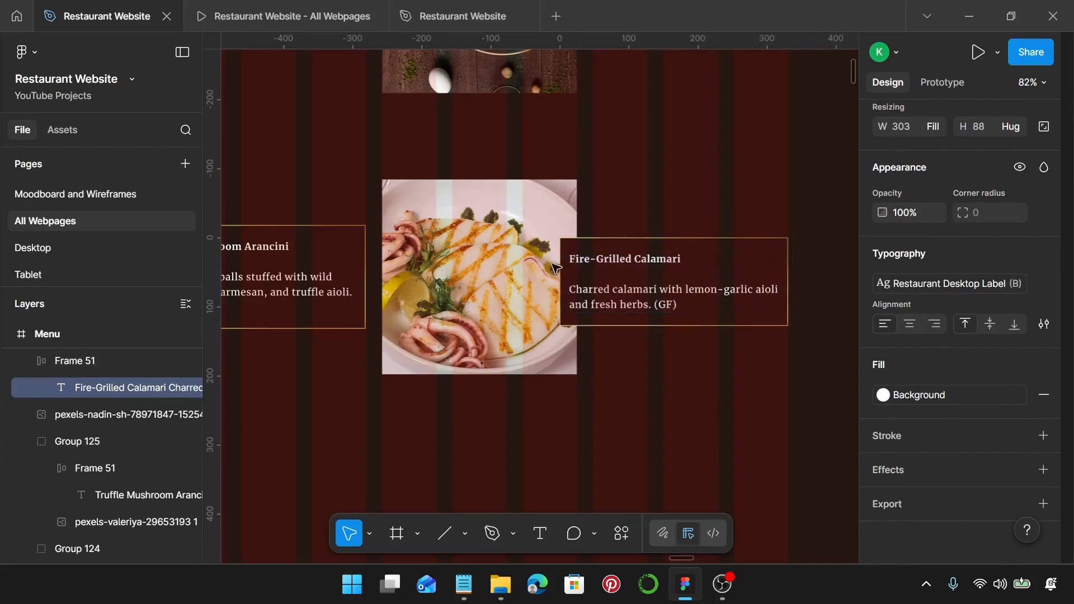
key(Escape)
Step: Align the calamari image and caption box on their vertical centers and group them as one card
click(510, 277)
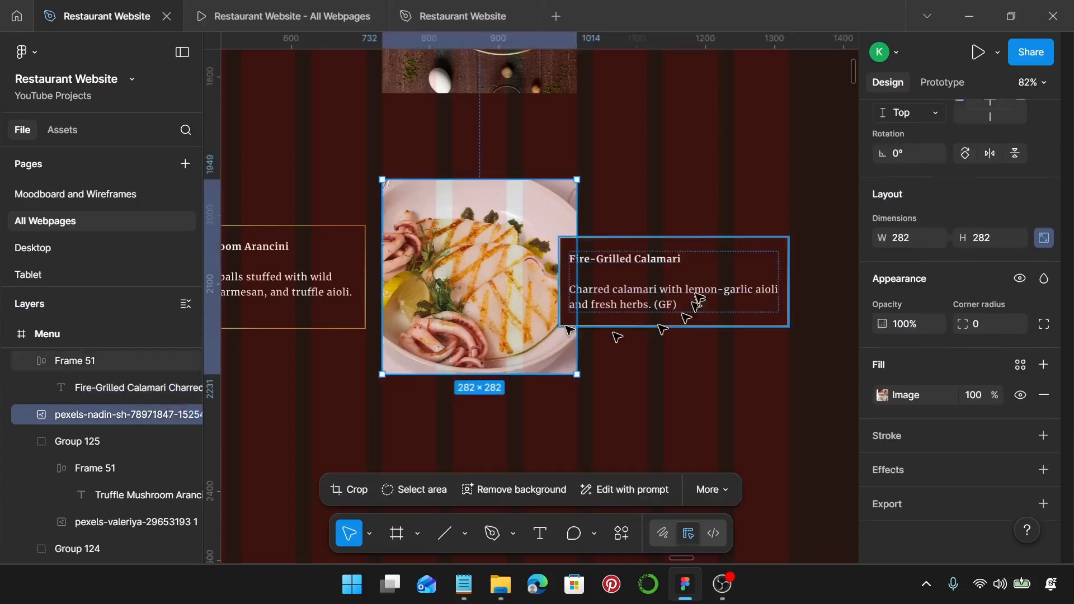
shift+click(698, 296)
key(alt+v)
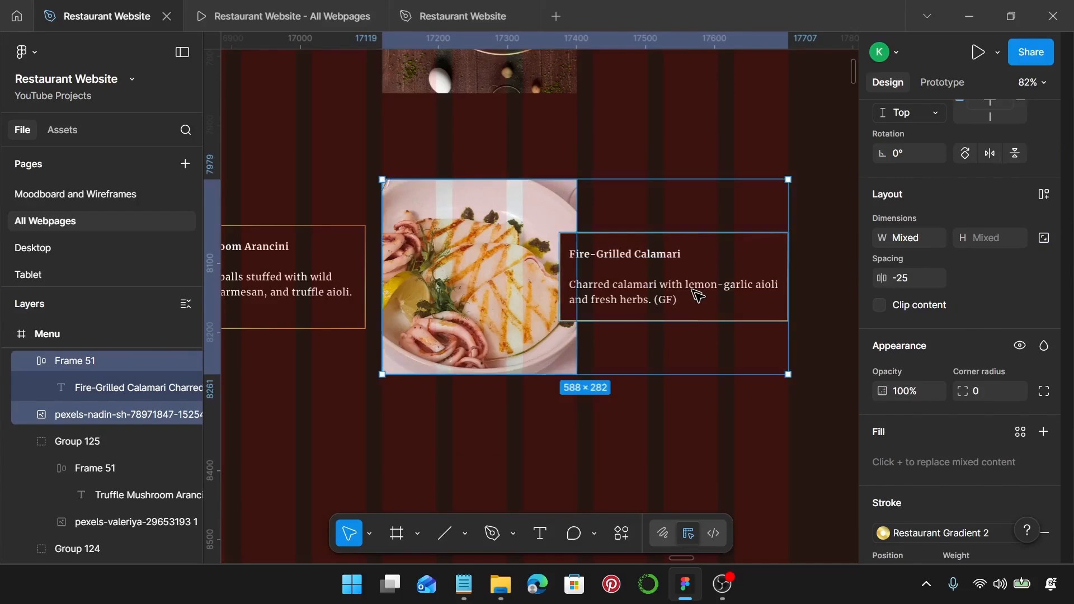
key(ctrl+g)
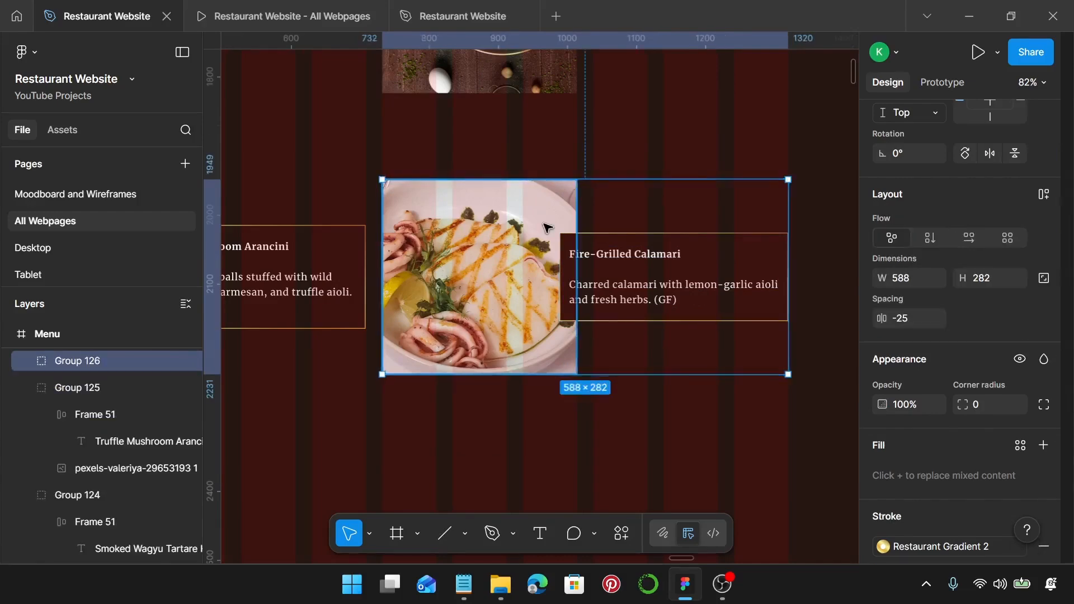
Step: Set the vertical spacing between the Starters heading and the Charred Sourdough & Smoked Butter card to 25
ctrl+scroll(546, 226, down, 5)
scroll(504, 168, up, 2)
scroll(491, 153, up, 3)
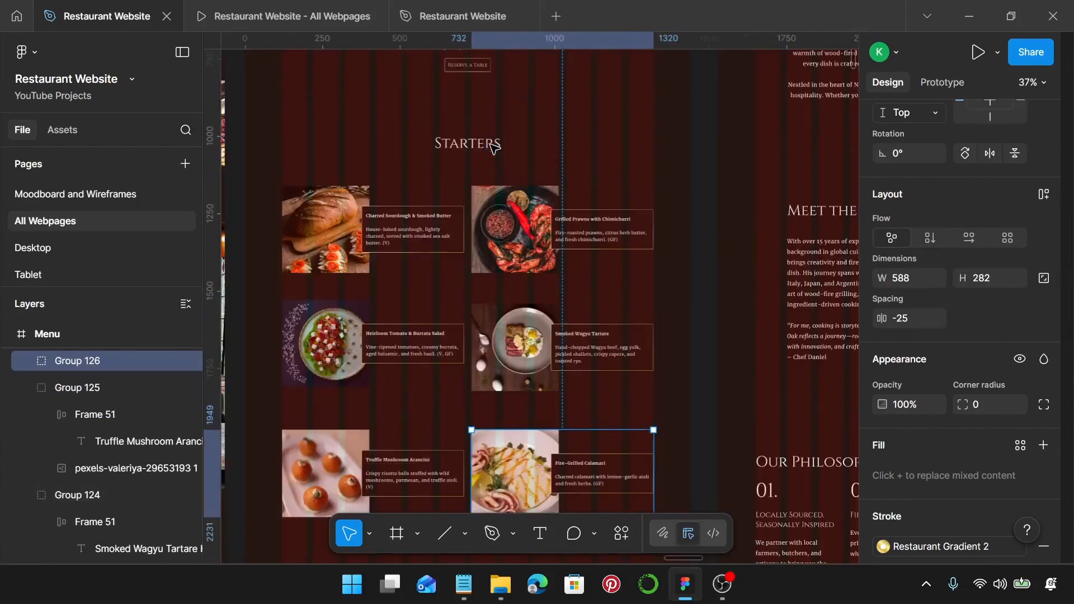
click(466, 146)
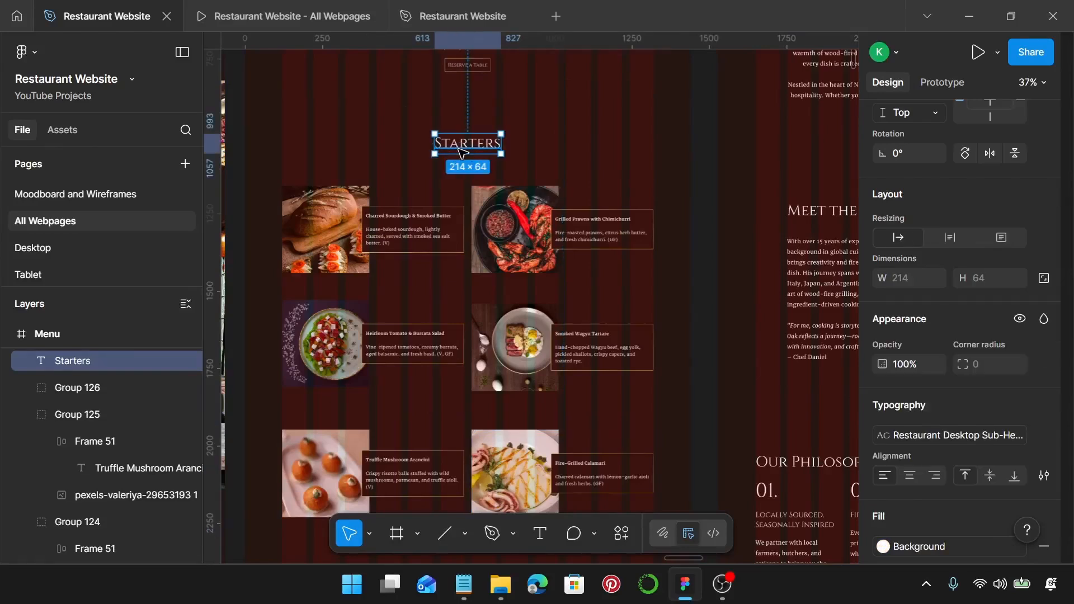
shift+click(449, 216)
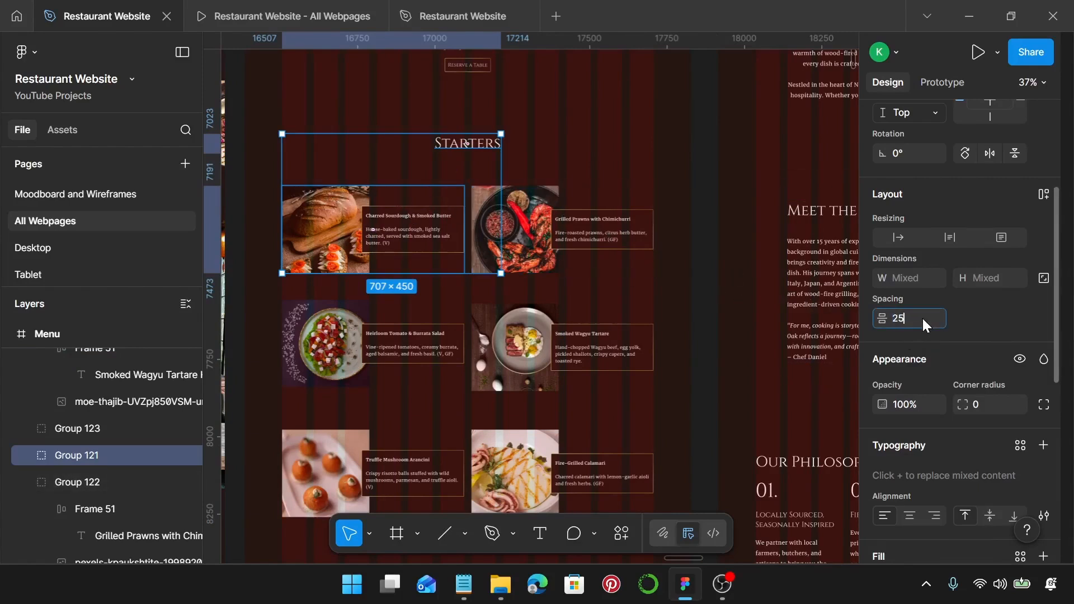
key(Return)
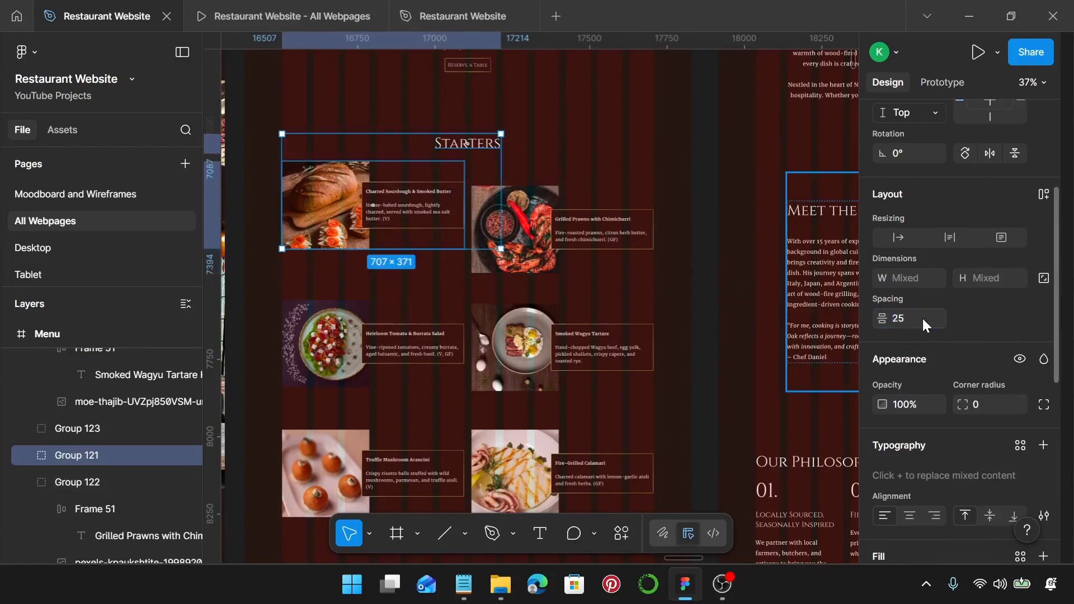
Step: Move the Grilled Prawns card up level with the sourdough card and check its spacing from the Starters heading
click(529, 265)
drag(529, 246, 515, 190)
shift+click(499, 149)
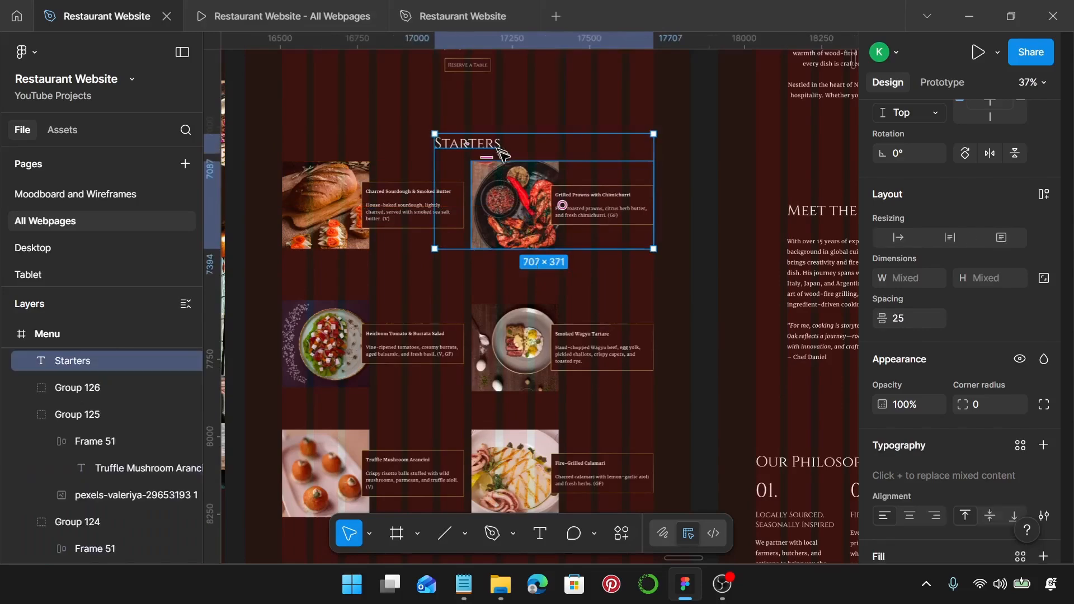
Step: Set the vertical spacing between the sourdough, tomato and burrata salad, and arancini cards to 24
scroll(492, 174, down, 3)
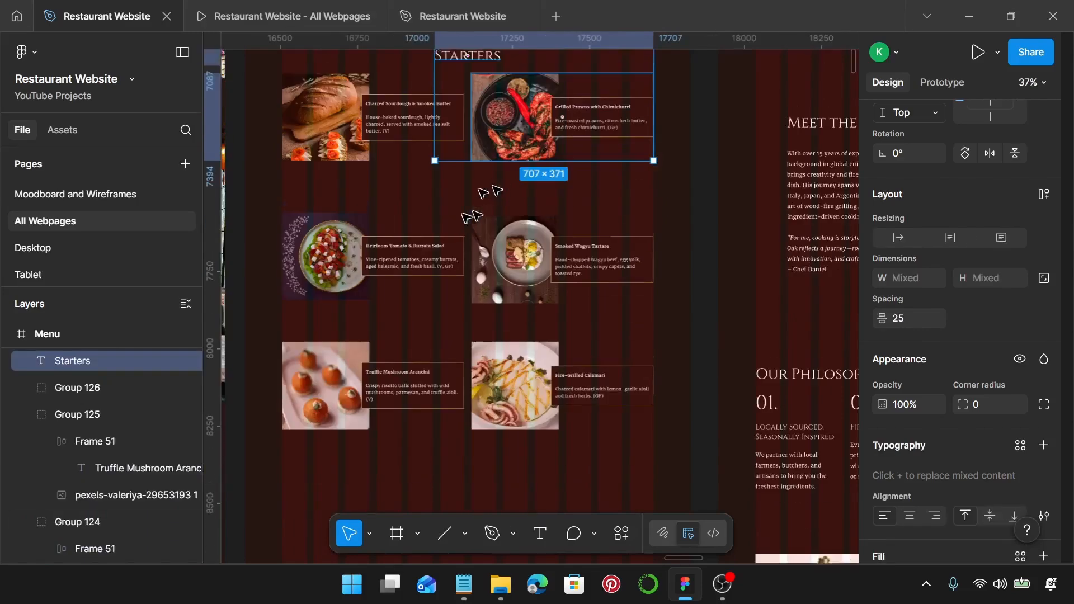
click(364, 159)
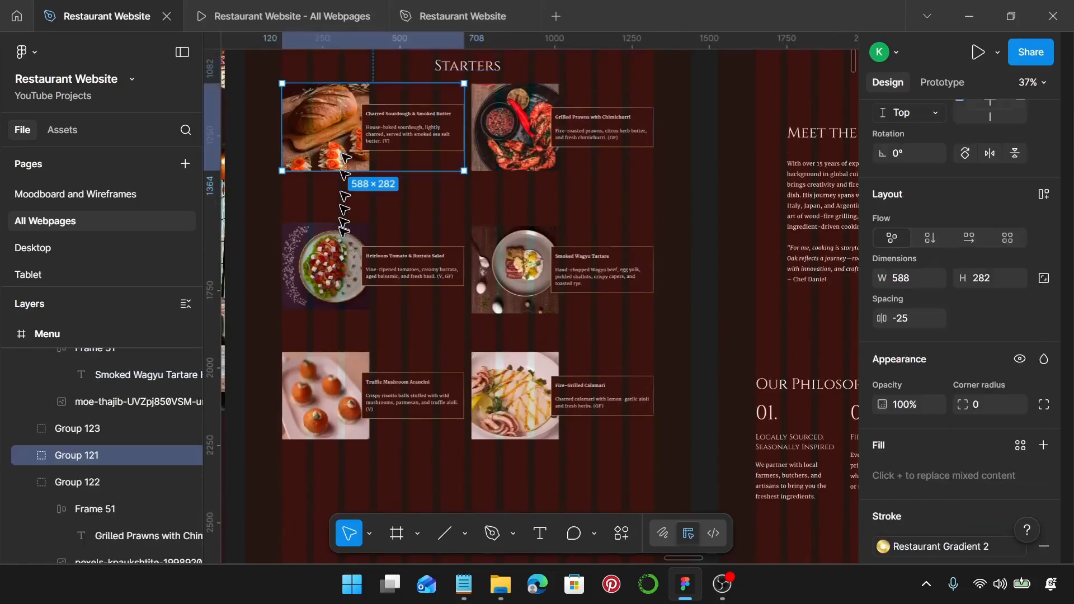
shift+click(337, 261)
shift+click(347, 391)
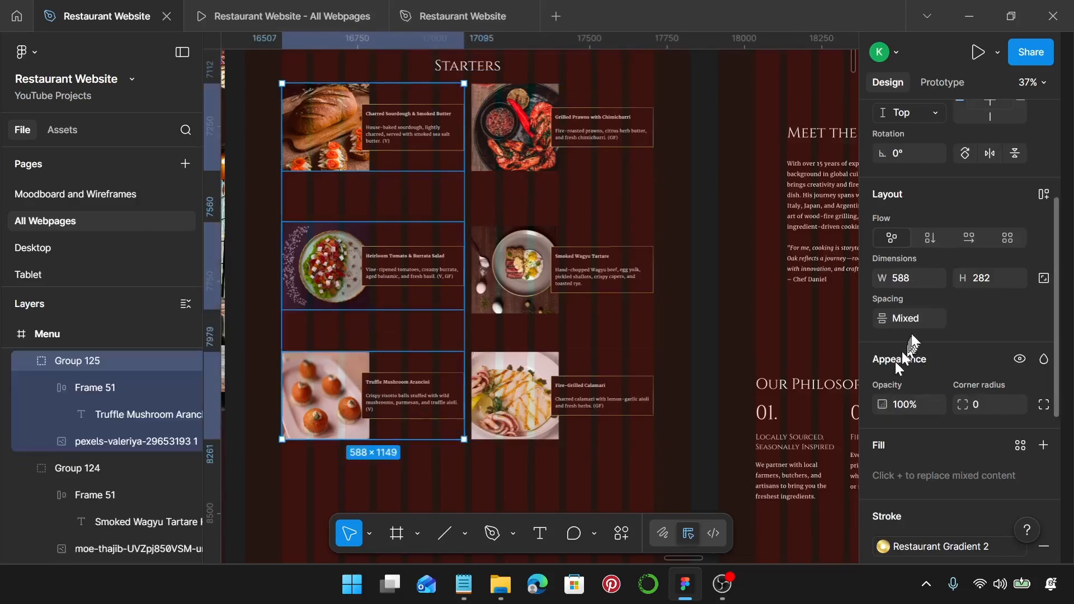
click(916, 318)
text(24)
key(Return)
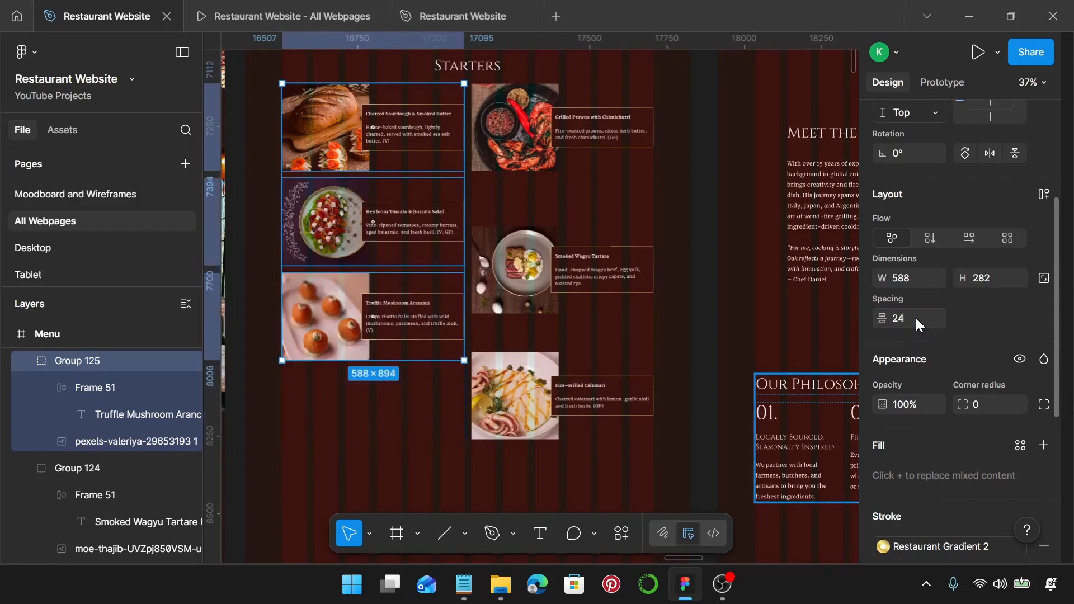
Step: Set the vertical spacing between the Grilled Prawns, Smoked Wagyu Tartare and Fire-Grilled Calamari cards to 24
click(521, 158)
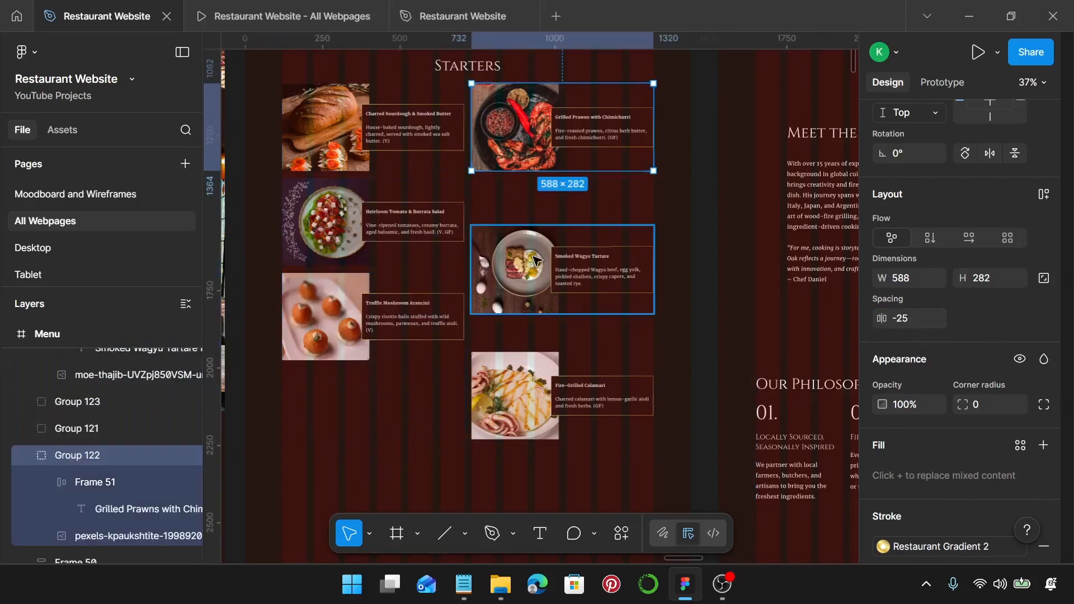
shift+click(535, 266)
shift+click(535, 381)
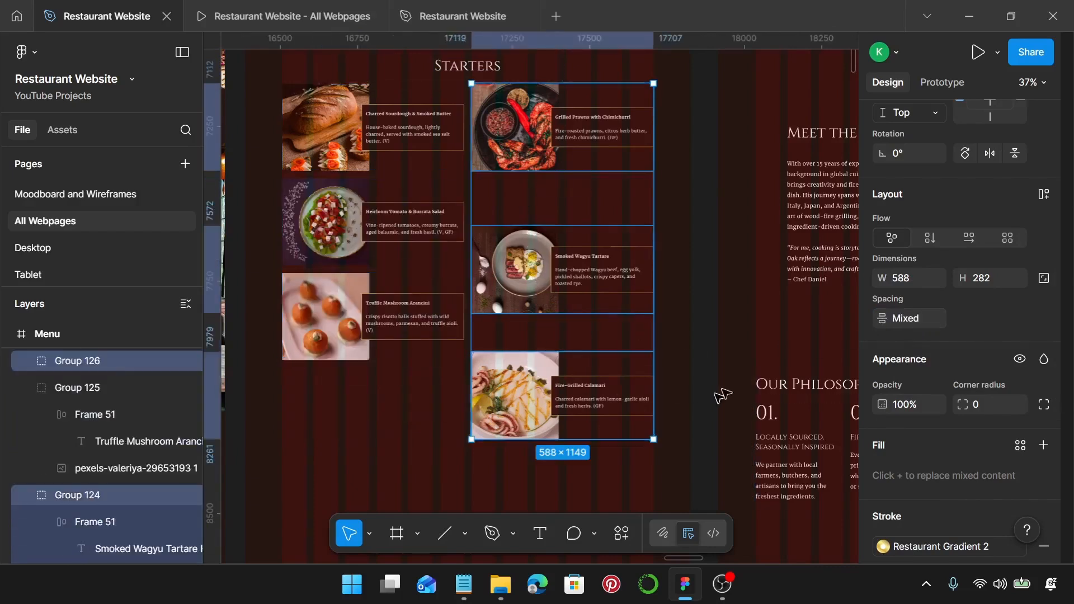
click(912, 326)
text(2)
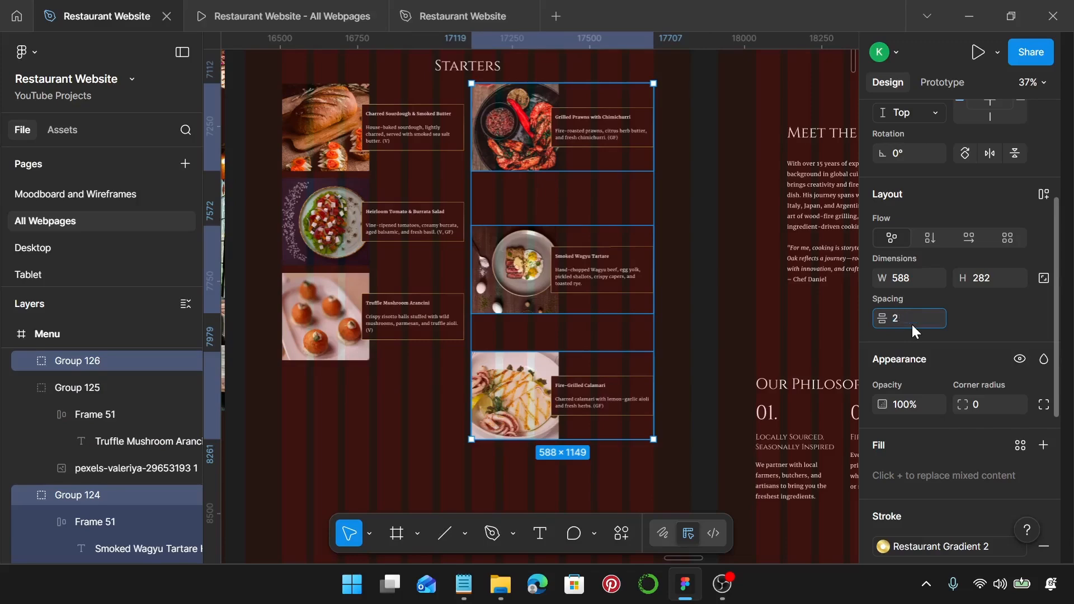
text(4)
key(Return)
Step: Select the Starters heading with all six dish cards and group them as one section
scroll(616, 341, up, 3)
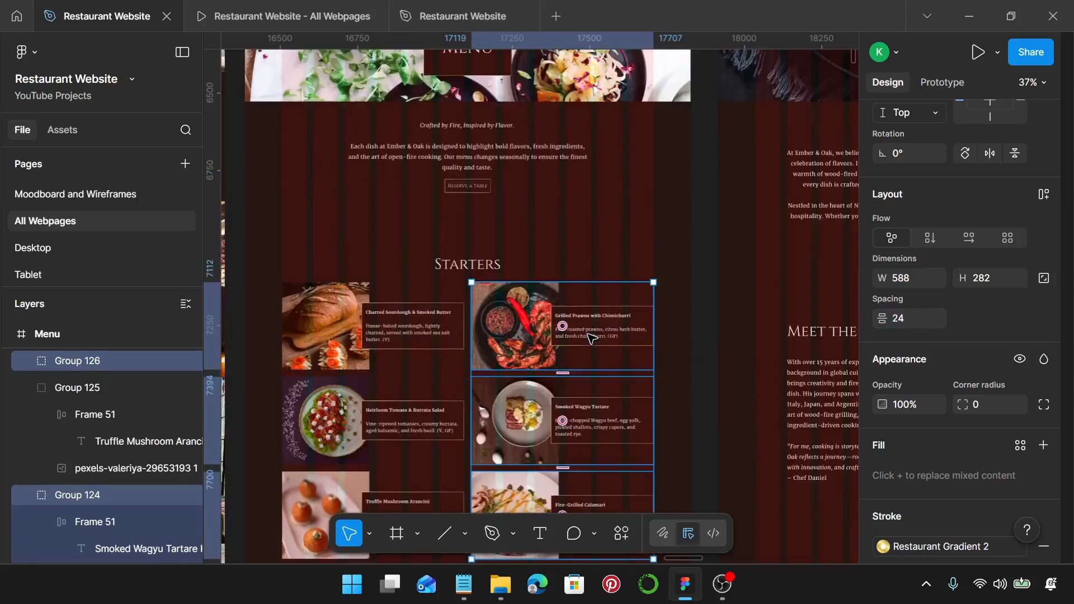
scroll(330, 196, down, 3)
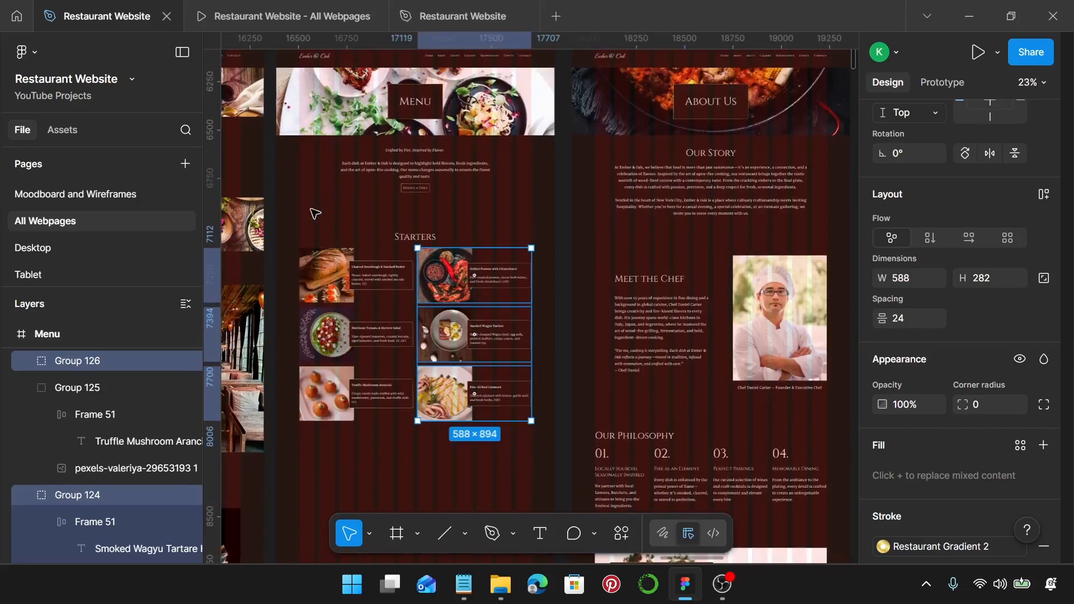
click(315, 213)
drag(295, 220, 558, 442)
key(ctrl+alt+g)
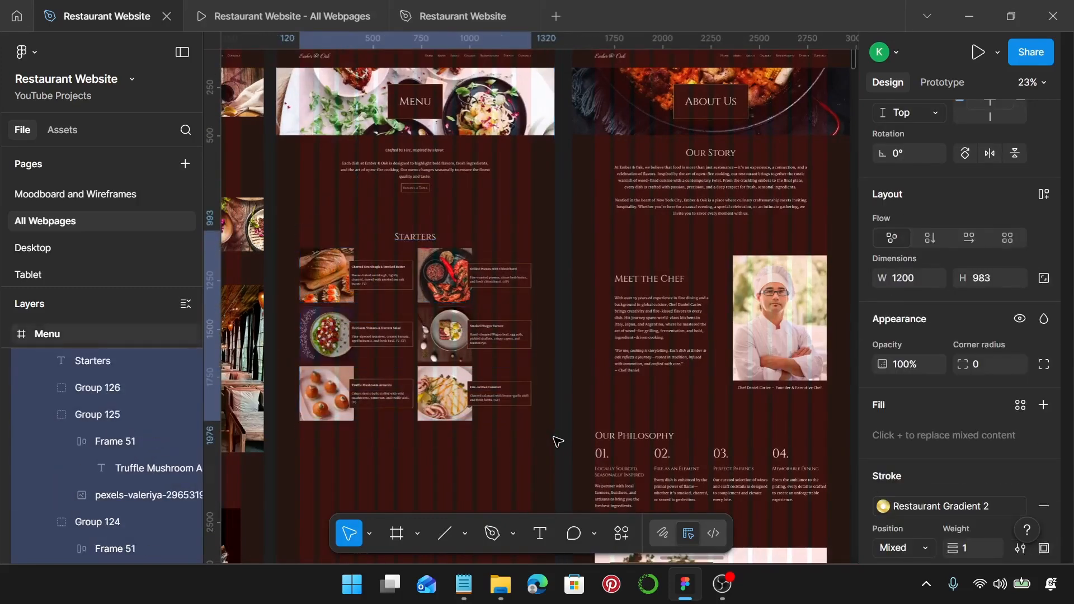
scroll(405, 334, up, 3)
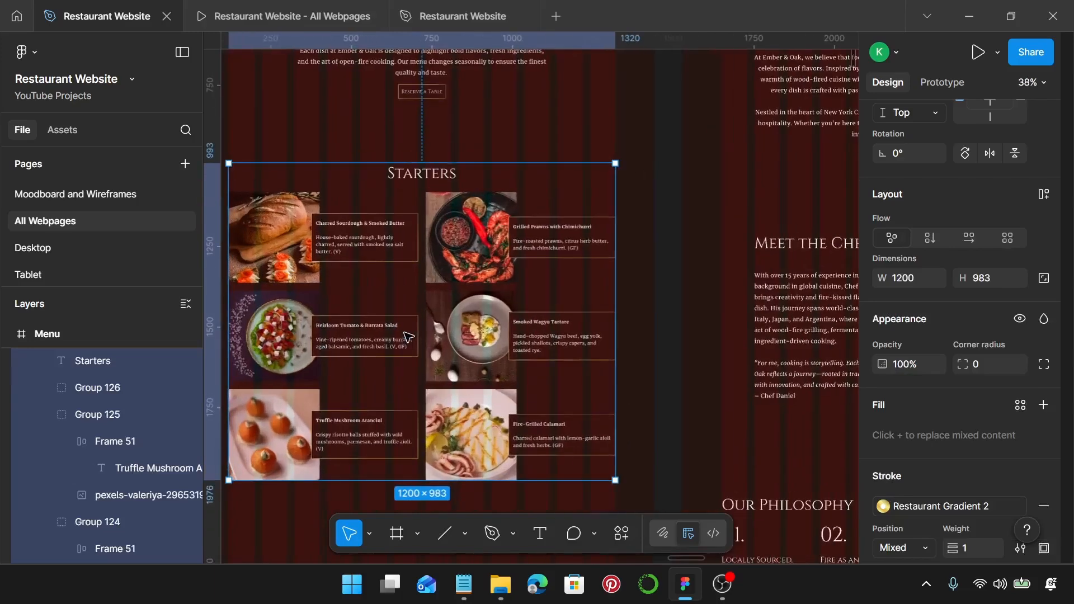
scroll(405, 335, left, 5)
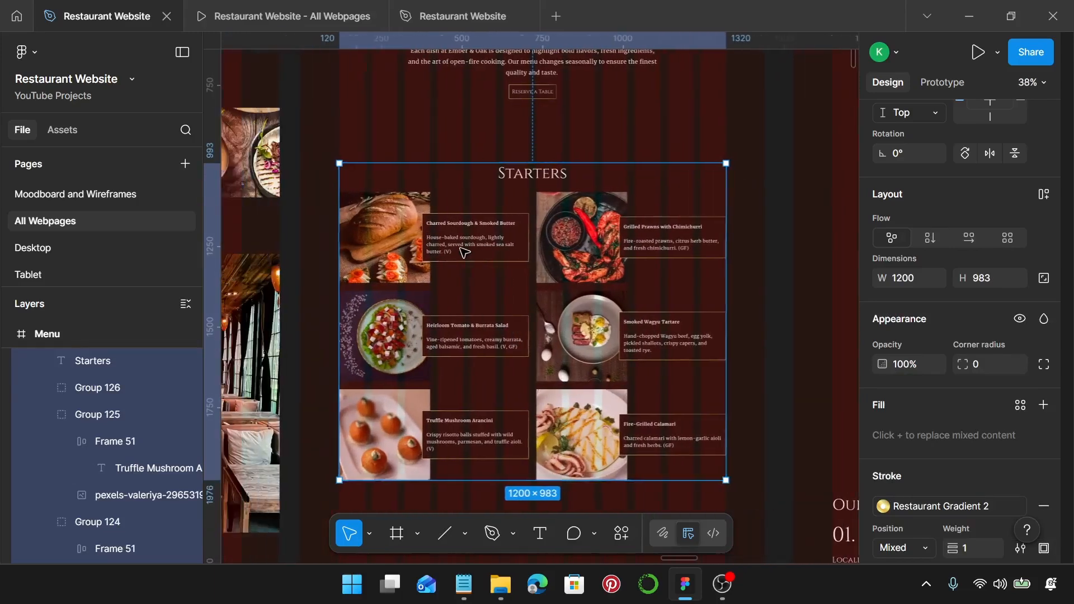
scroll(464, 252, left, 1)
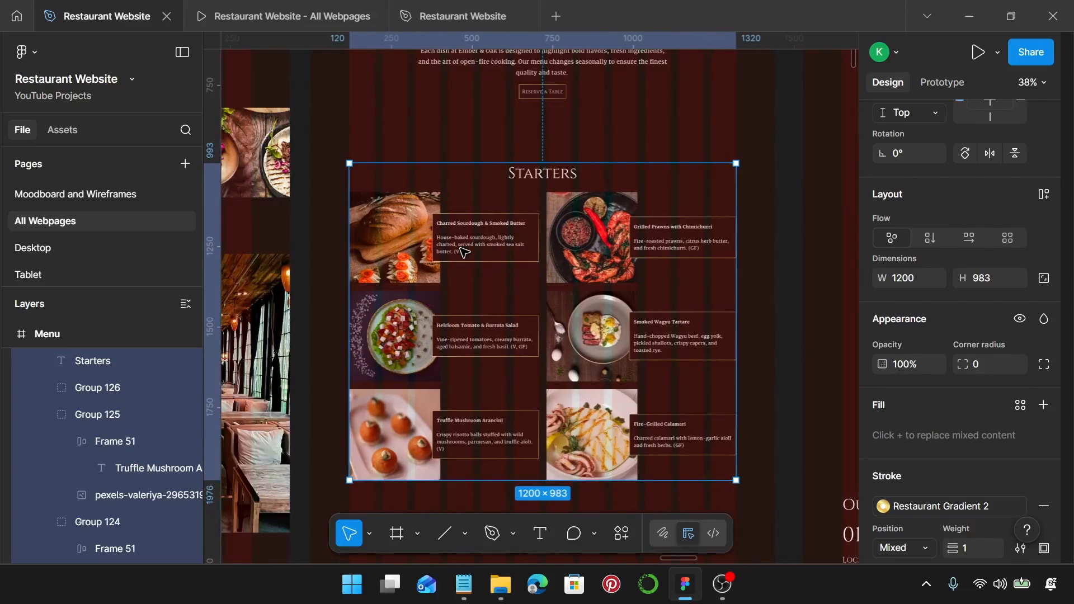
Step: Examine the card layout and spacing of the Starters, Mains, Desserts and Drinks & Cocktails sections on the Menu page
scroll(464, 252, up, 5)
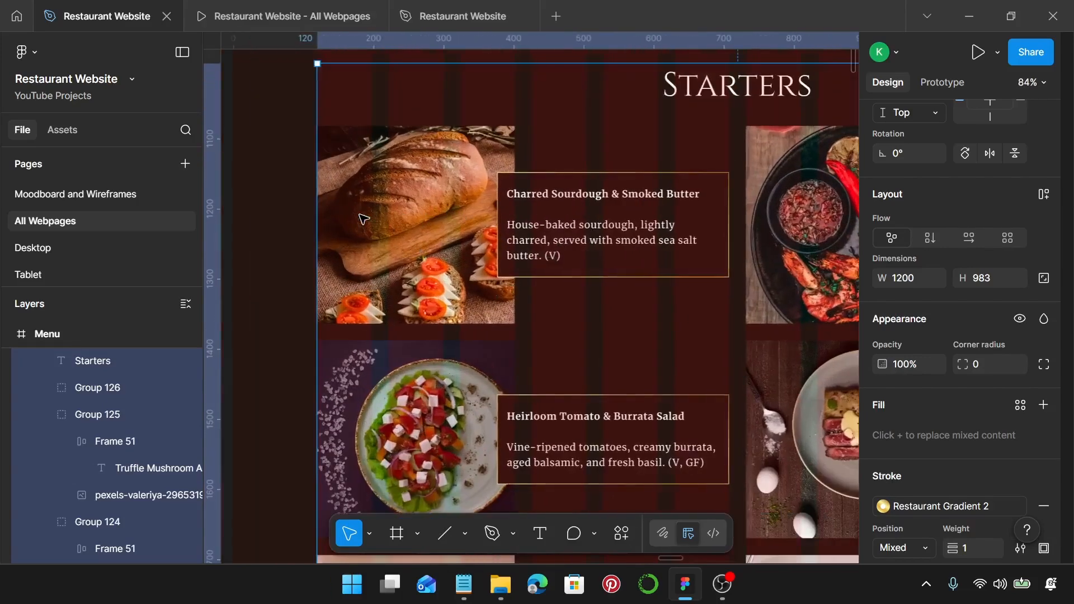
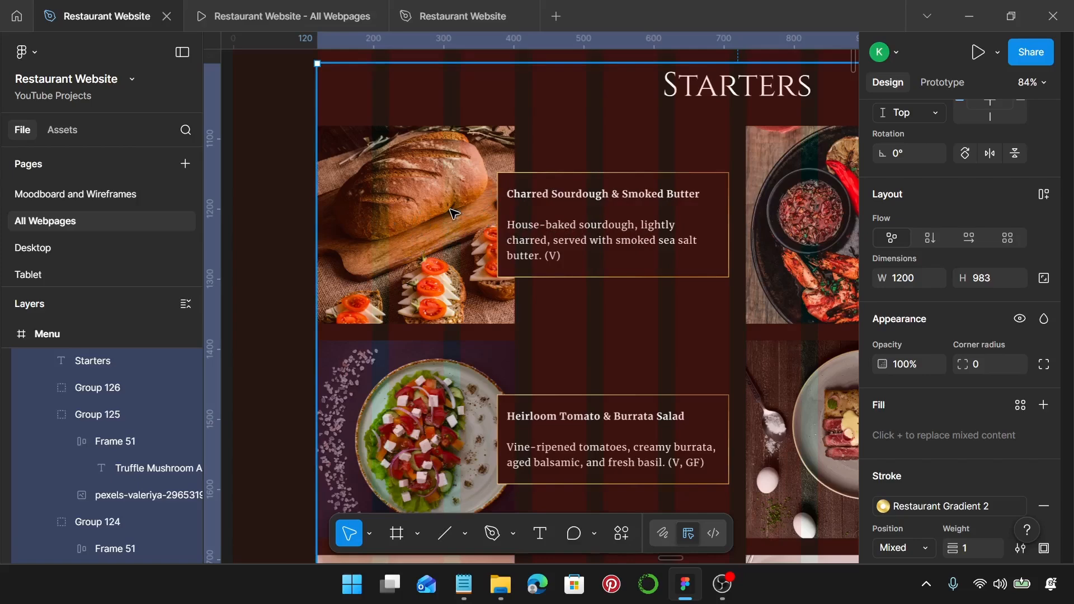
scroll(454, 212, down, 3)
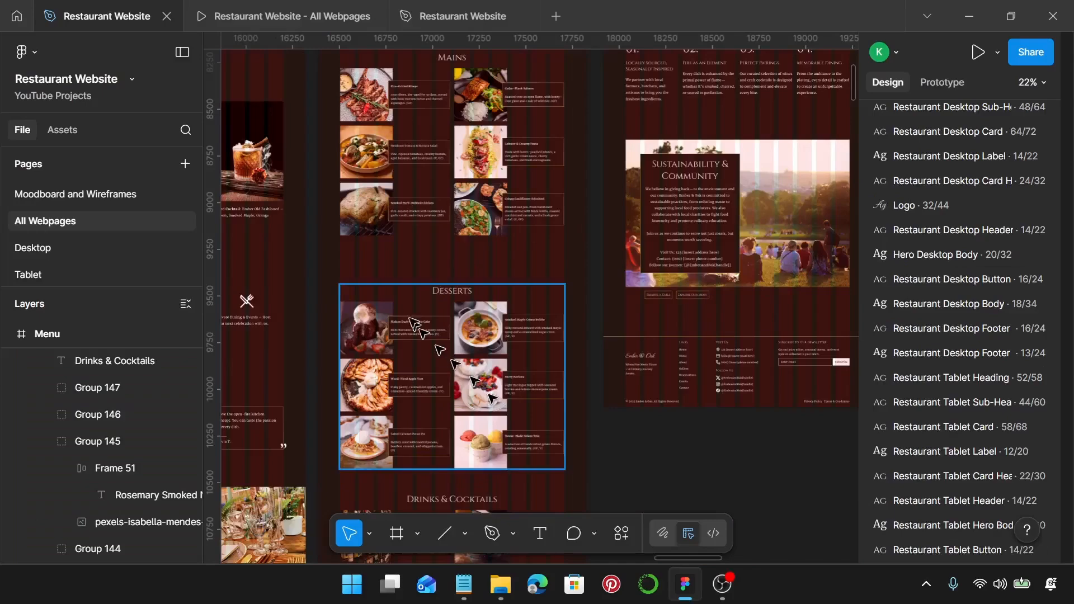
scroll(420, 315, up, 5)
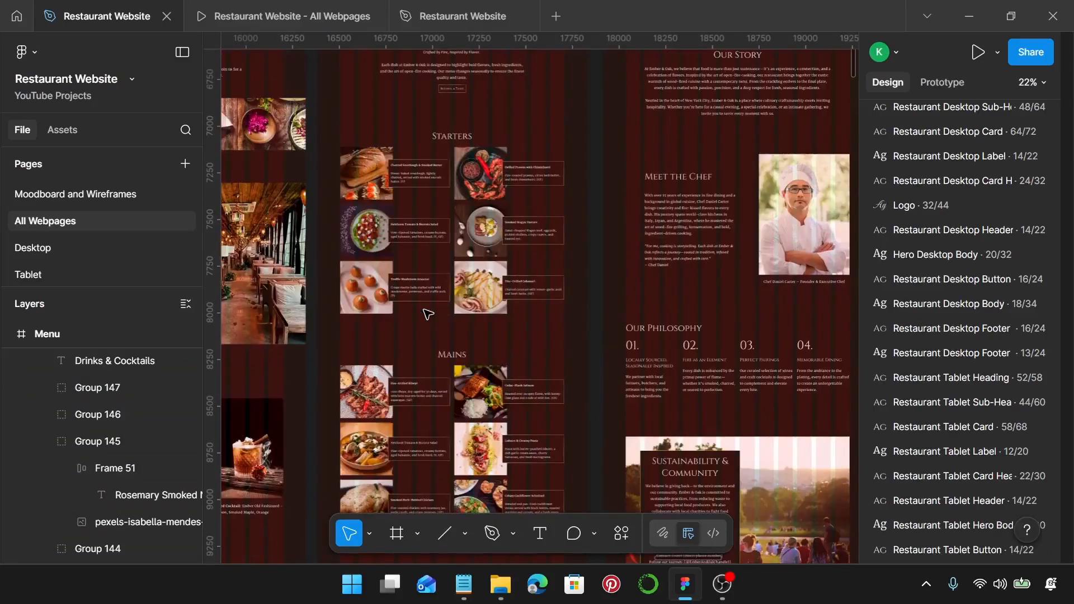
scroll(417, 302, down, 5)
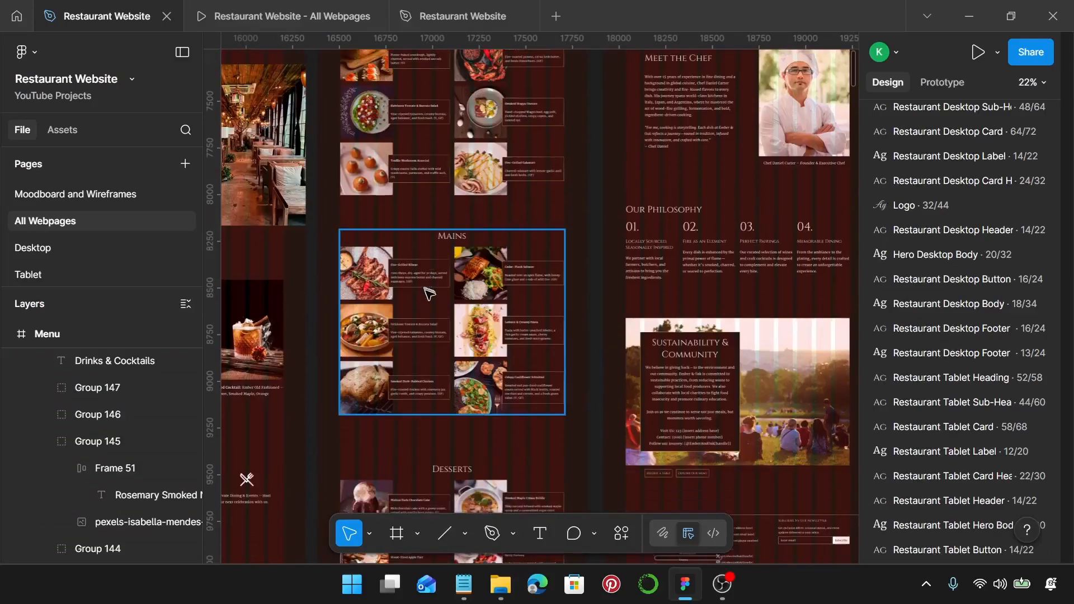
scroll(430, 295, down, 3)
scroll(430, 296, up, 8)
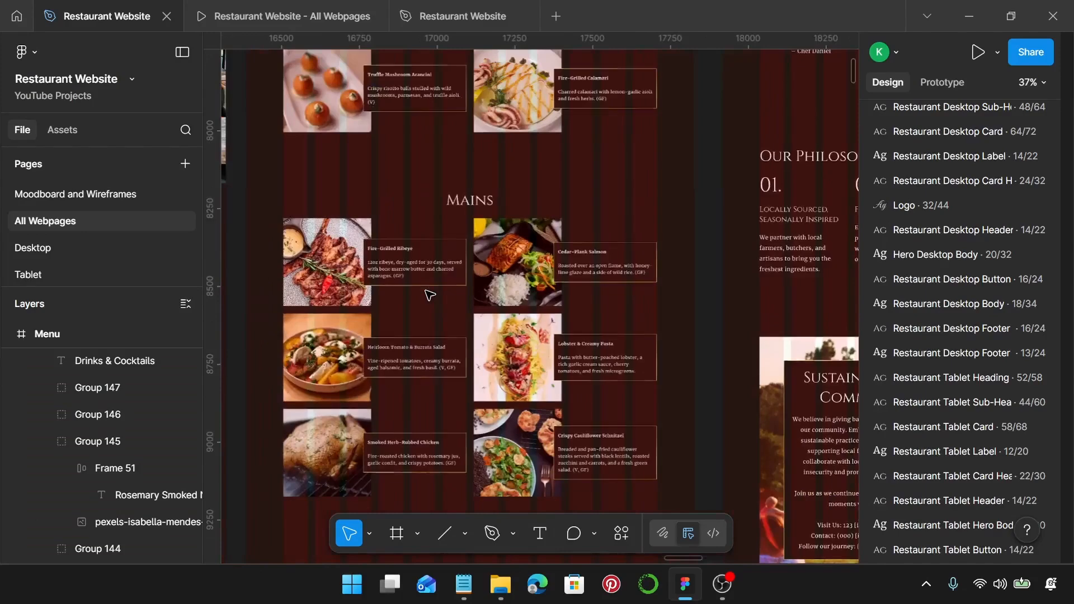
scroll(429, 296, down, 5)
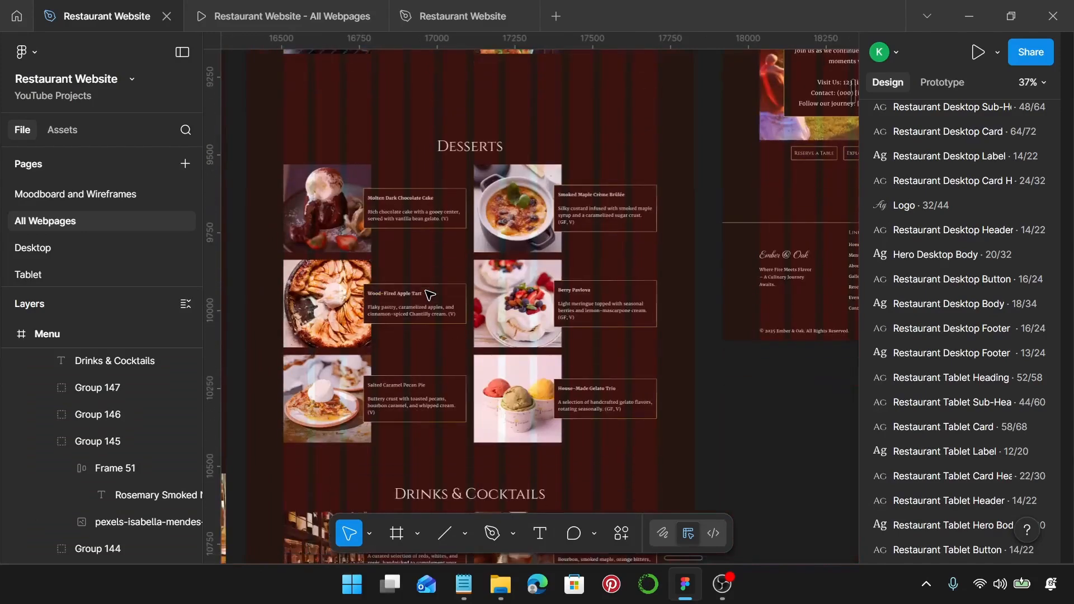
scroll(430, 296, down, 1)
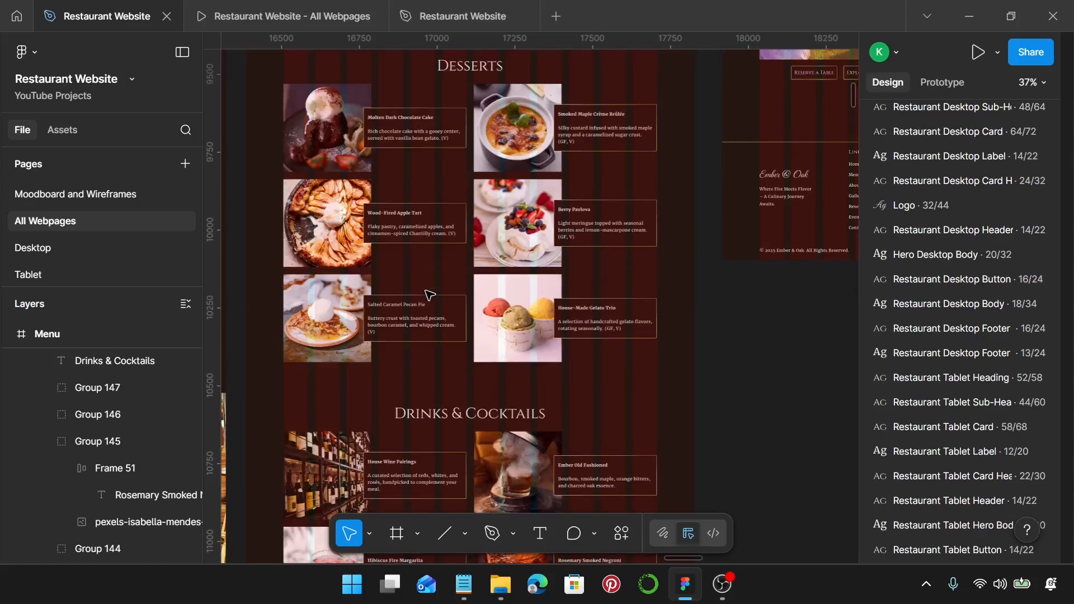
scroll(430, 296, down, 5)
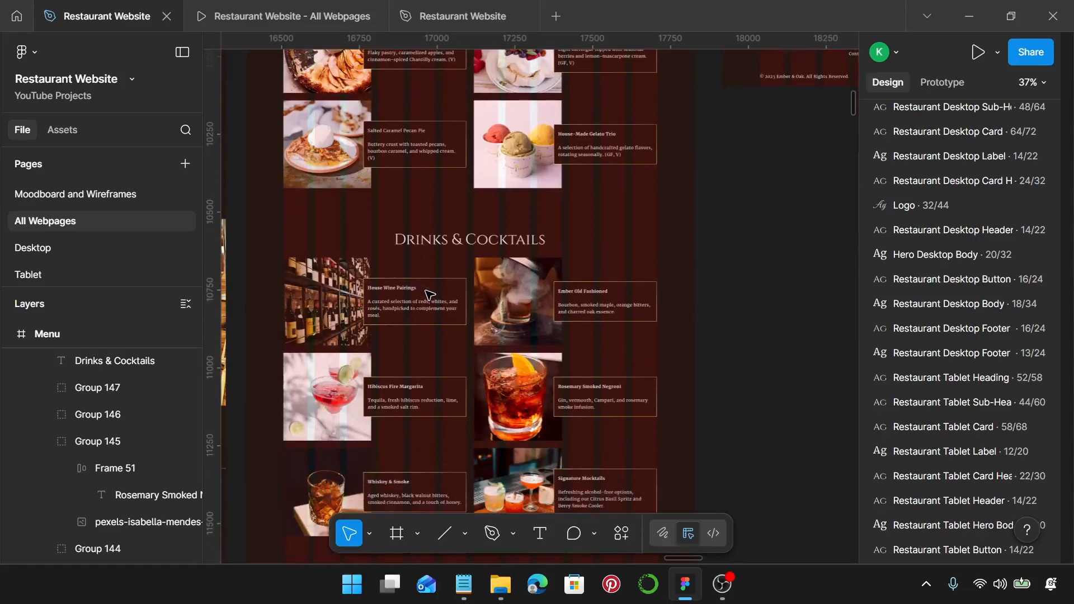
scroll(434, 299, down, 5)
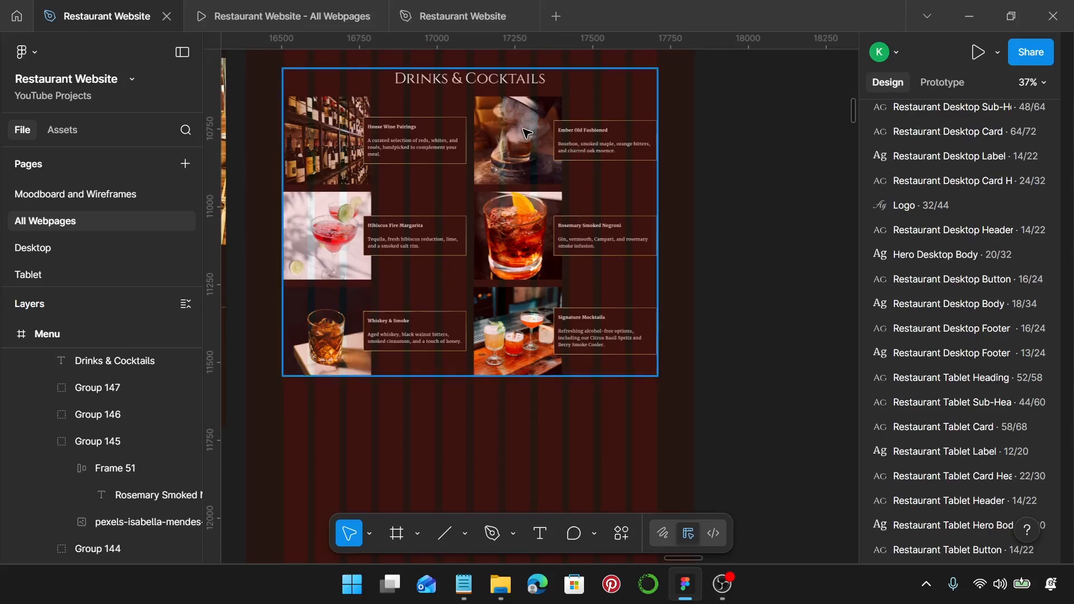
scroll(526, 133, down, 3)
scroll(537, 145, up, 6)
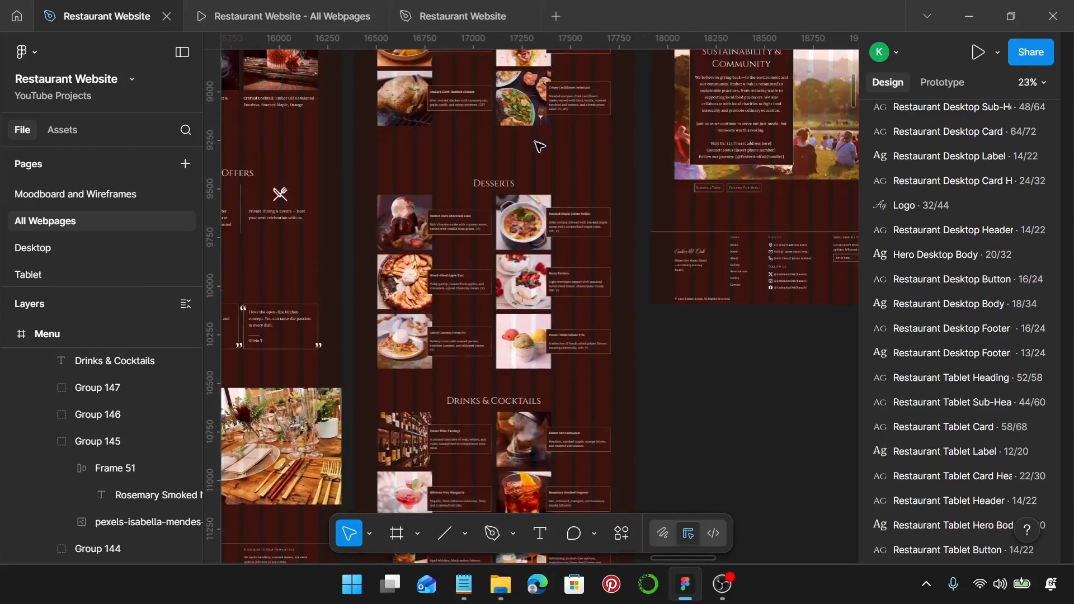
scroll(540, 147, up, 5)
Step: Check the vertical spacing between the Menu page's intro text block and the Starters section
click(540, 147)
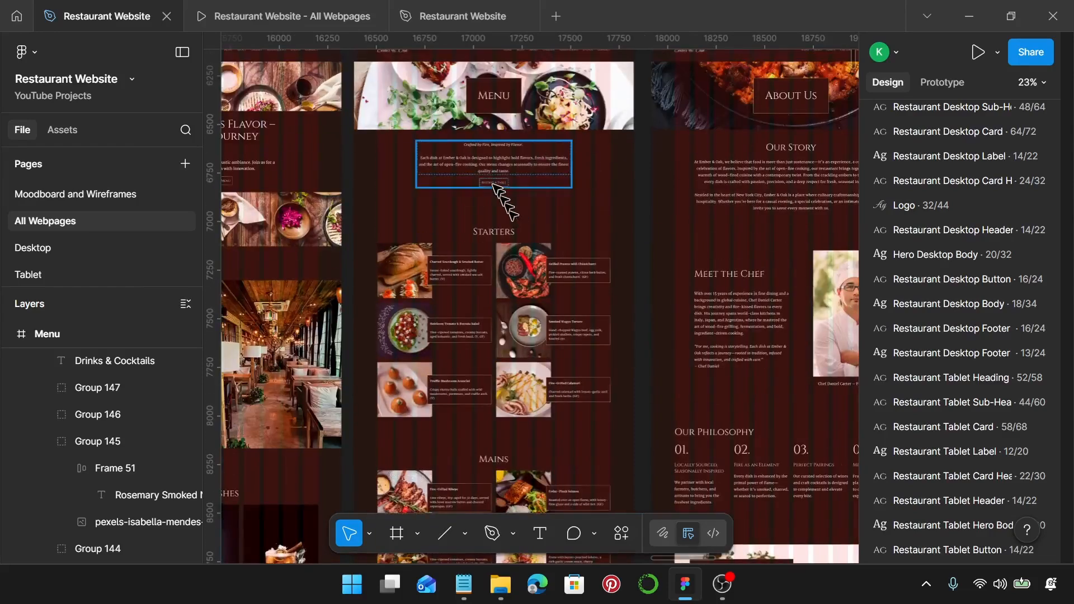
shift+click(509, 257)
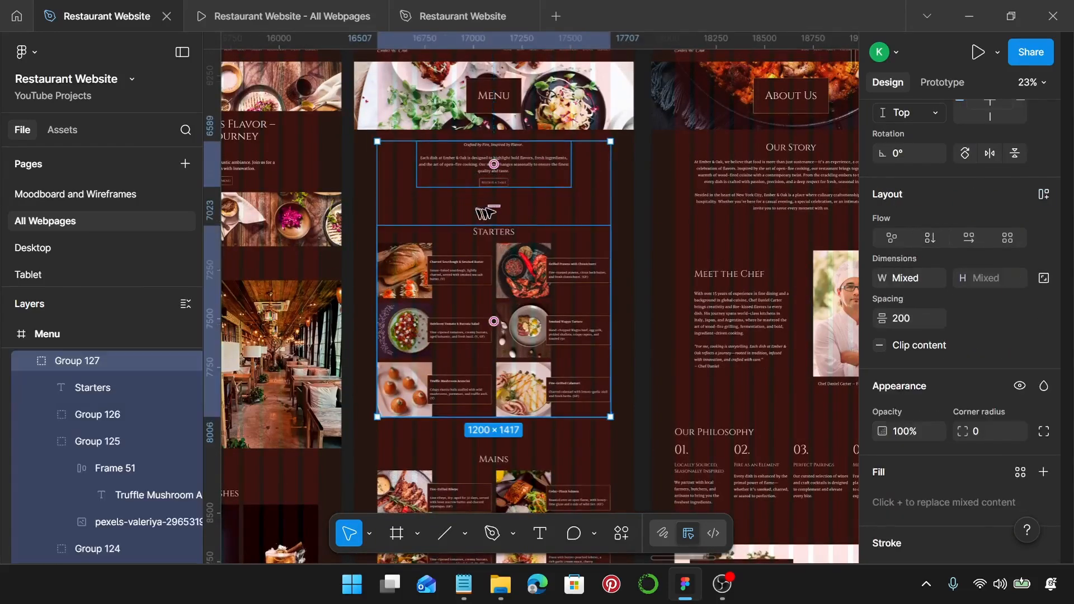
scroll(492, 207, down, 3)
click(561, 234)
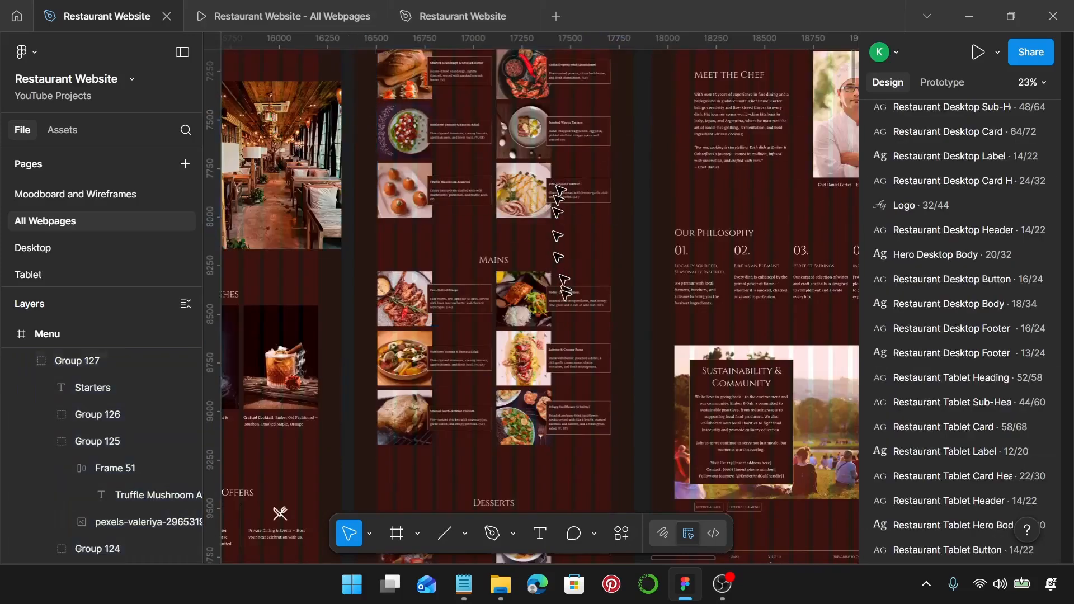
Step: Select the Starters, Mains, Desserts and Drinks & Cocktails sections together and set the vertical spacing between them to 200
click(541, 180)
shift+click(541, 298)
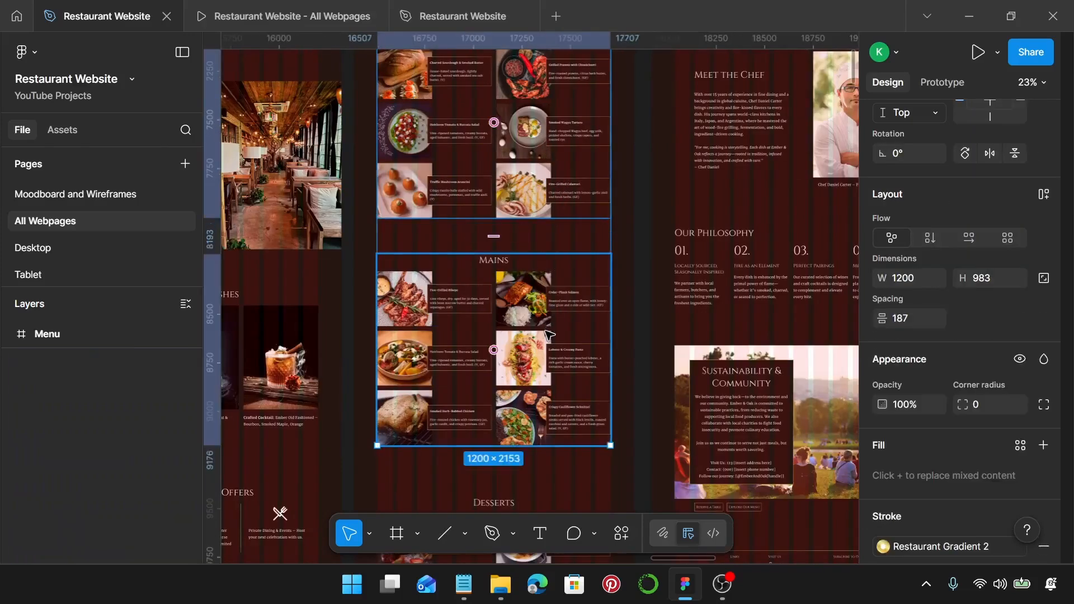
scroll(543, 313, down, 3)
scroll(545, 336, down, 2)
shift+click(546, 347)
scroll(545, 347, down, 1)
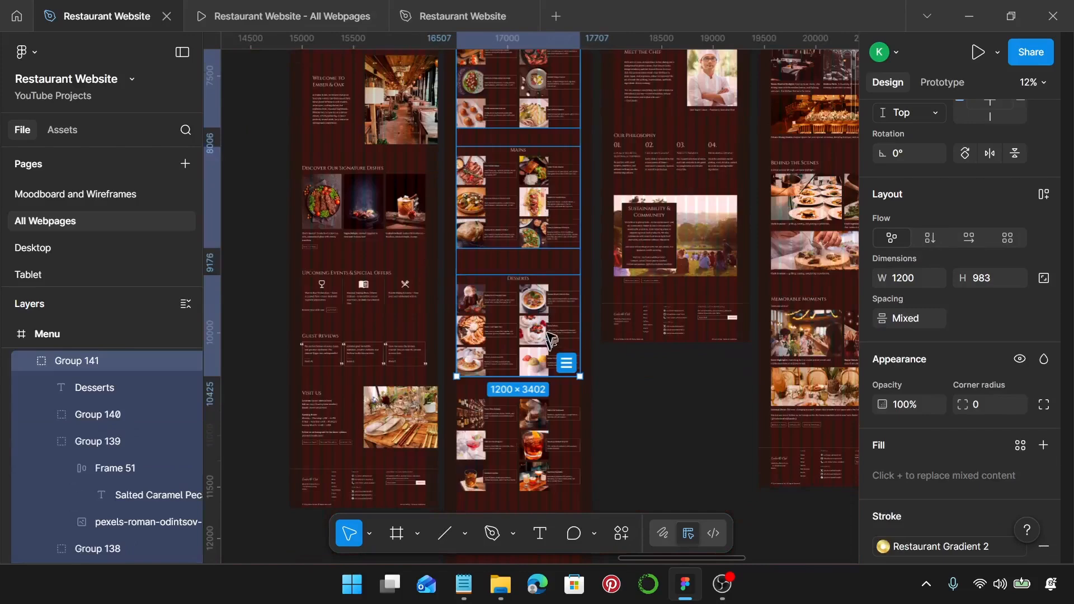
shift+click(552, 408)
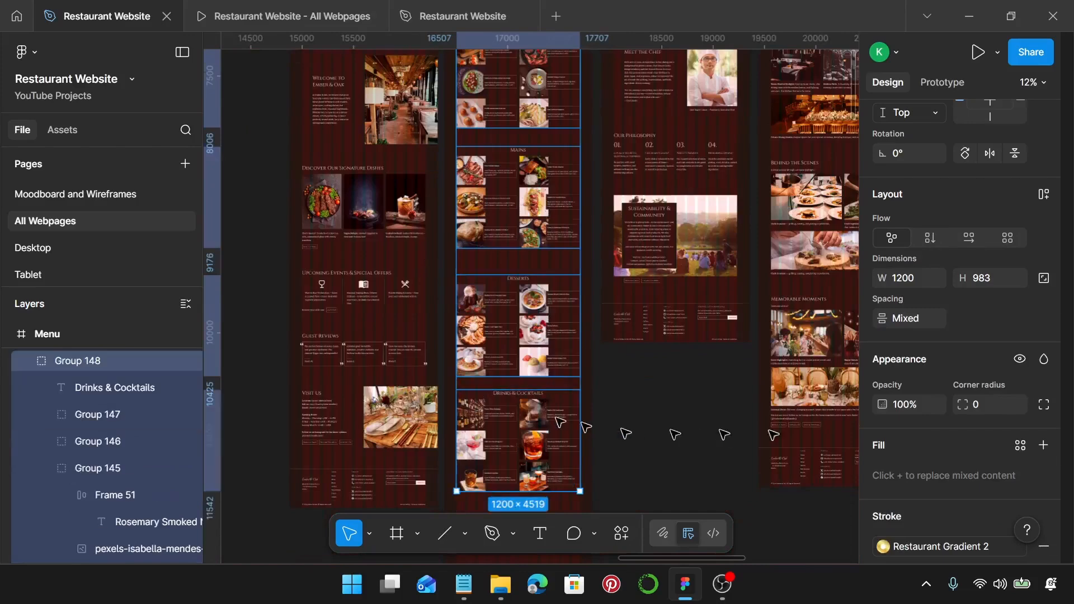
click(930, 313)
text(200)
key(Return)
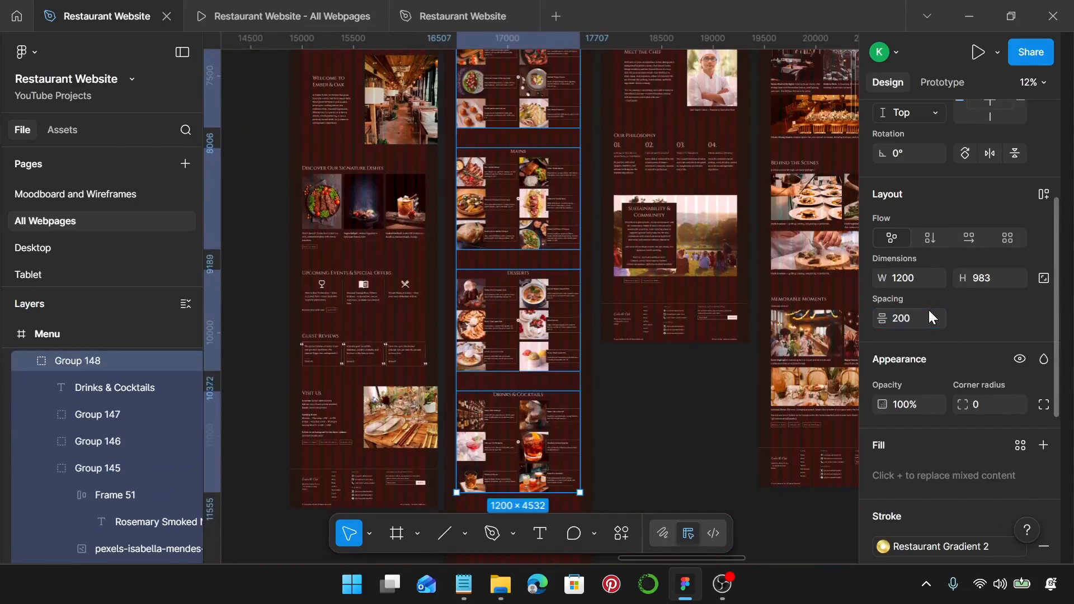
Step: Set the vertical spacing between the Drinks & Cocktails section and the special dietary options block to 25
scroll(510, 392, down, 2)
scroll(511, 396, up, 5)
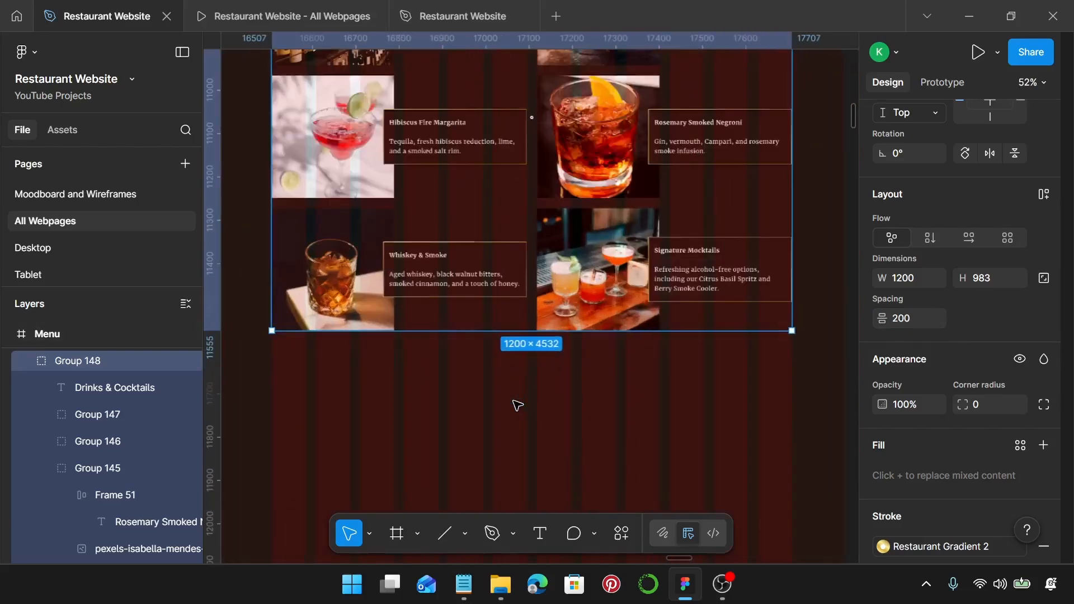
scroll(516, 406, down, 1)
scroll(516, 405, down, 5)
scroll(516, 405, down, 2)
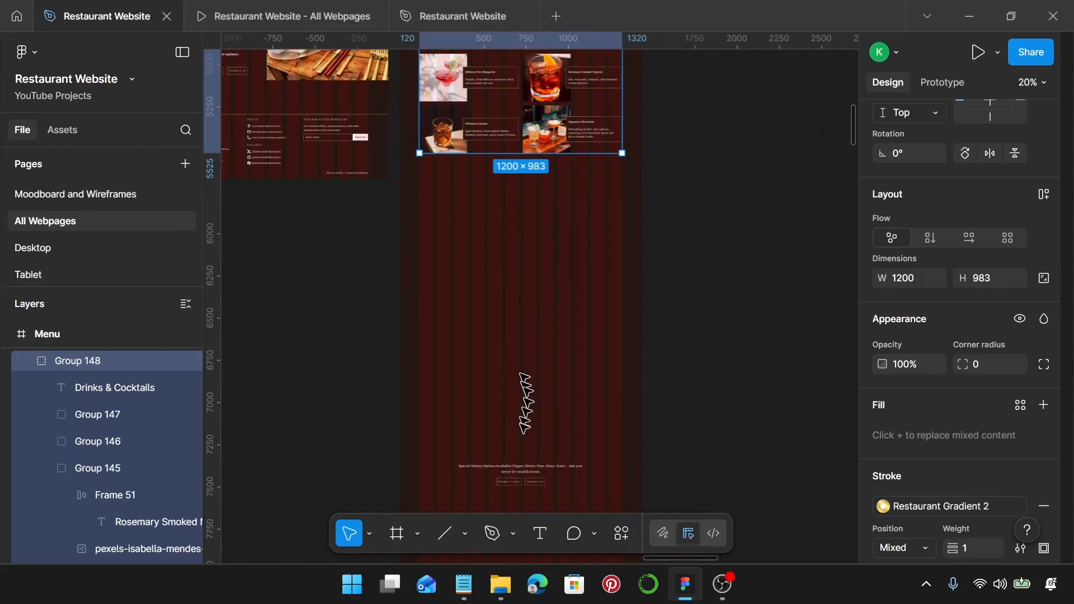
shift+click(525, 469)
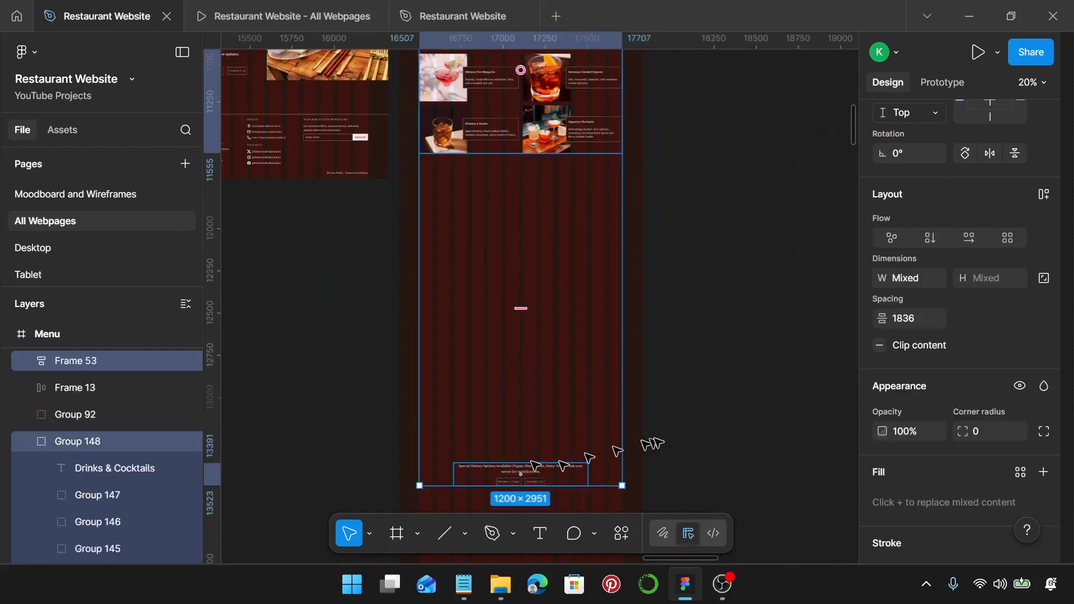
click(929, 320)
text(25)
key(Return)
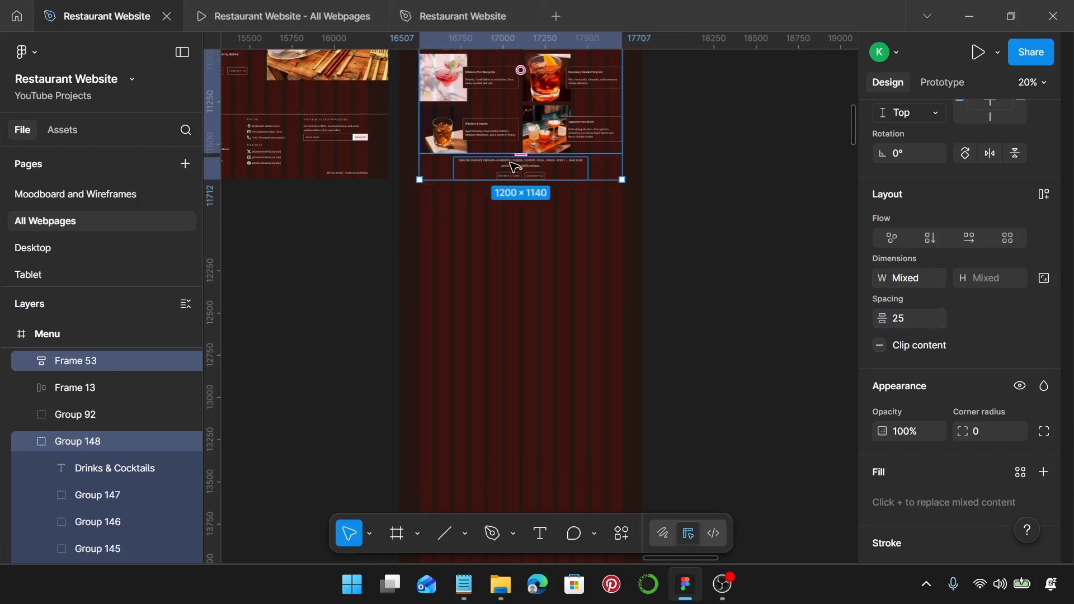
Step: Set the vertical spacing between the special dietary options block and the Menu page footer to 200
click(513, 166)
ctrl+scroll(549, 309, down, 5)
scroll(546, 305, down, 3)
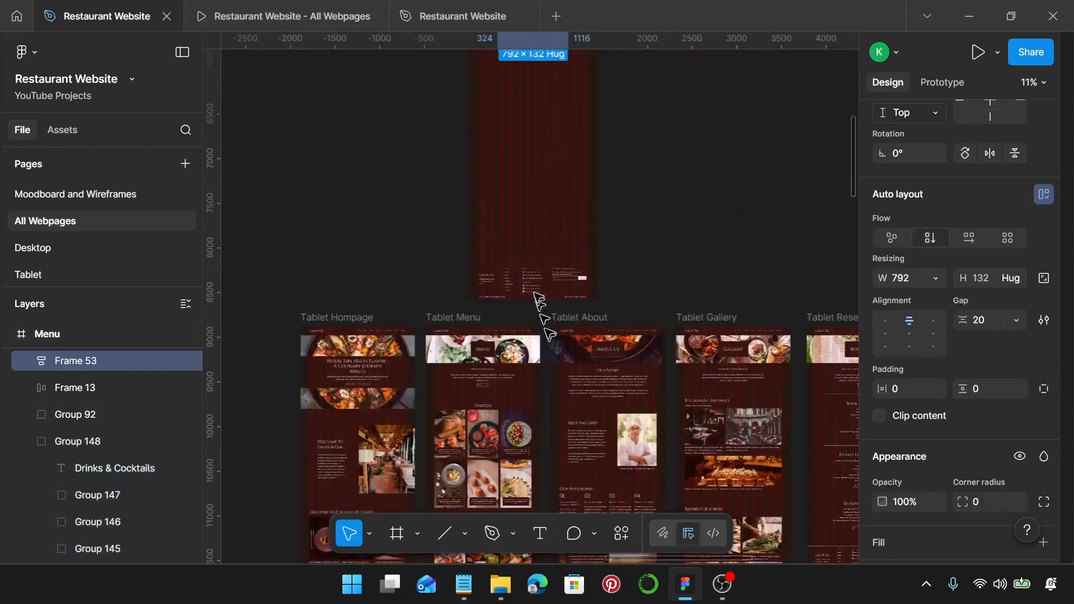
shift+click(535, 283)
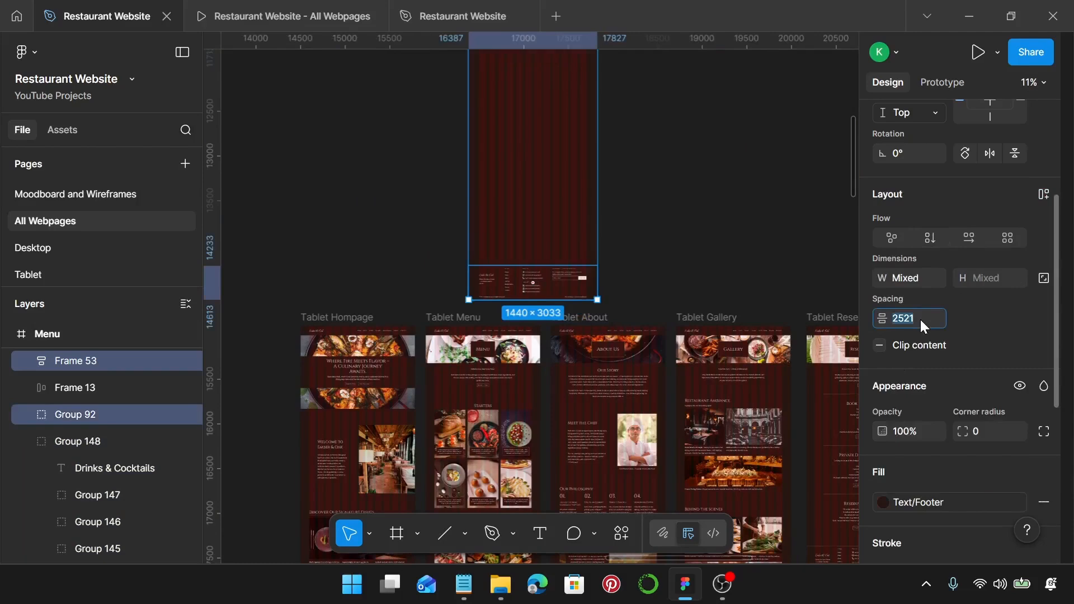
key(Return)
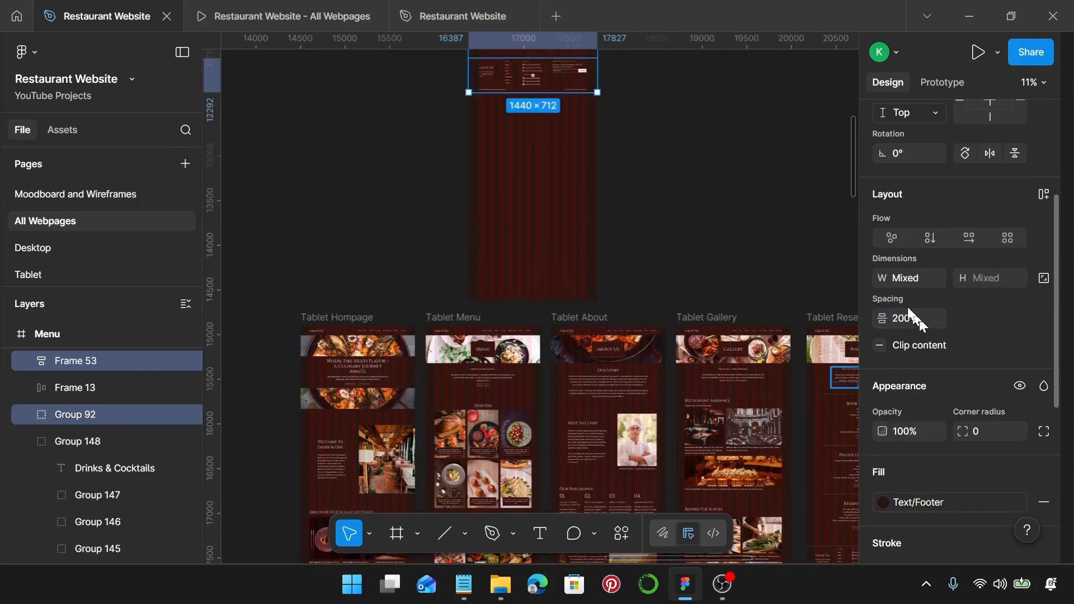
Step: Shorten the Menu page frame to a height of 6262 so that it ends at the footer's lower edge
click(524, 182)
click(515, 186)
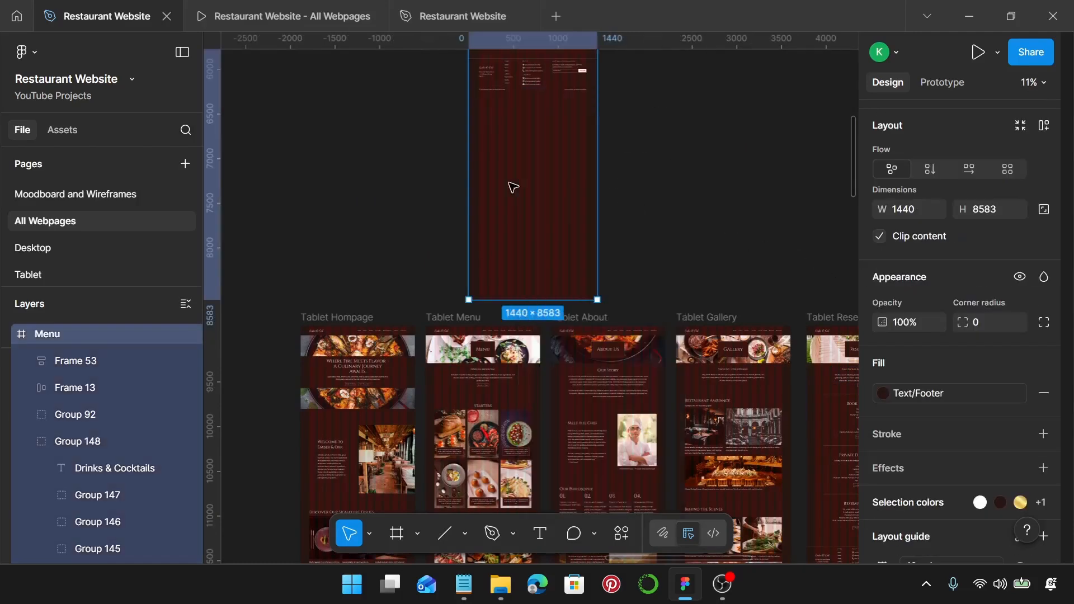
drag(547, 299, 564, 92)
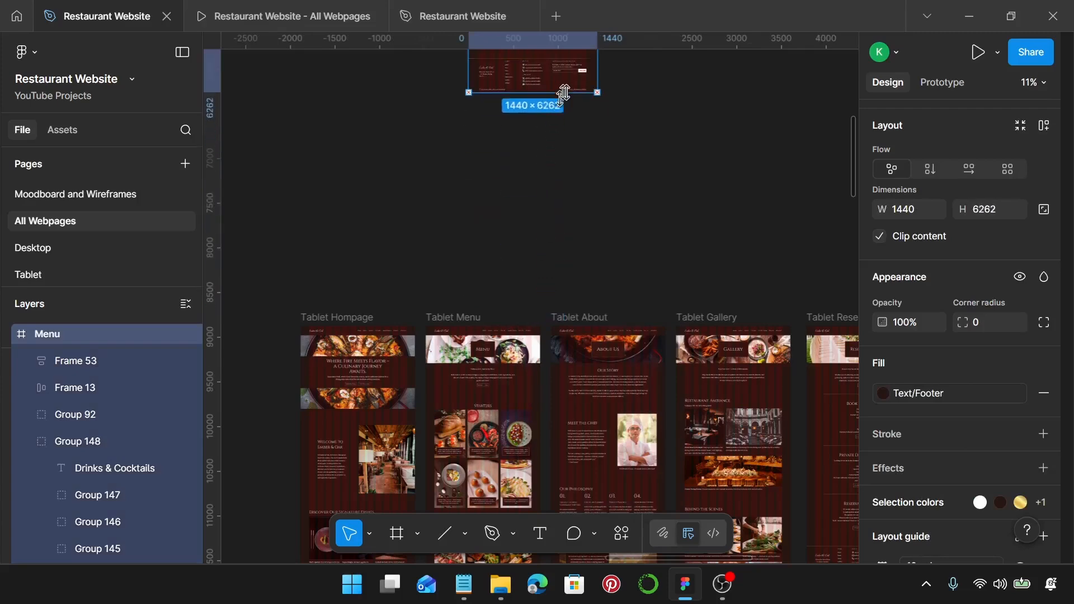
scroll(567, 93, up, 15)
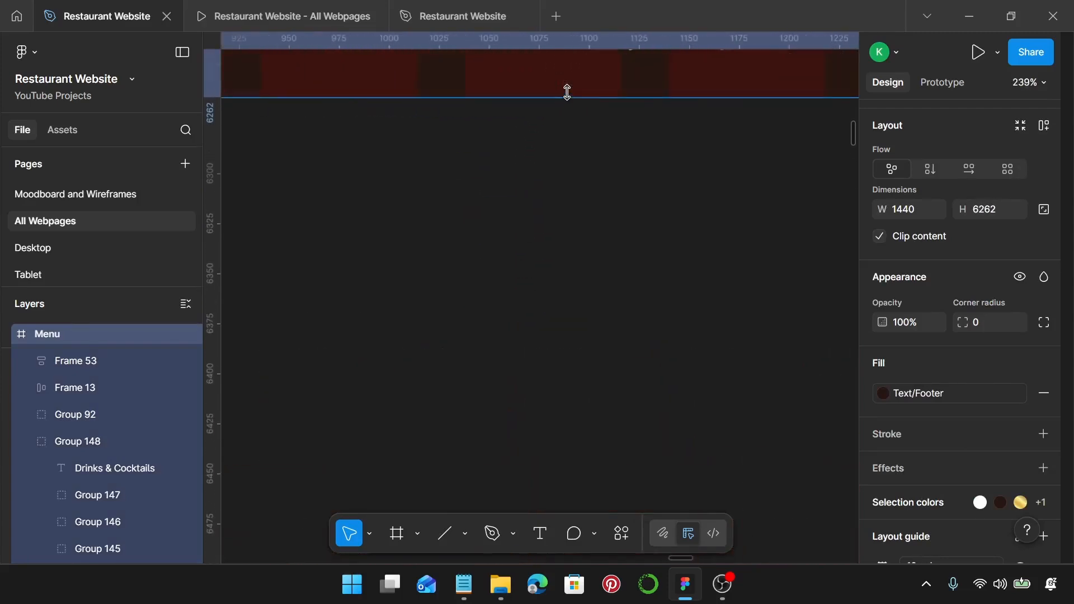
click(465, 323)
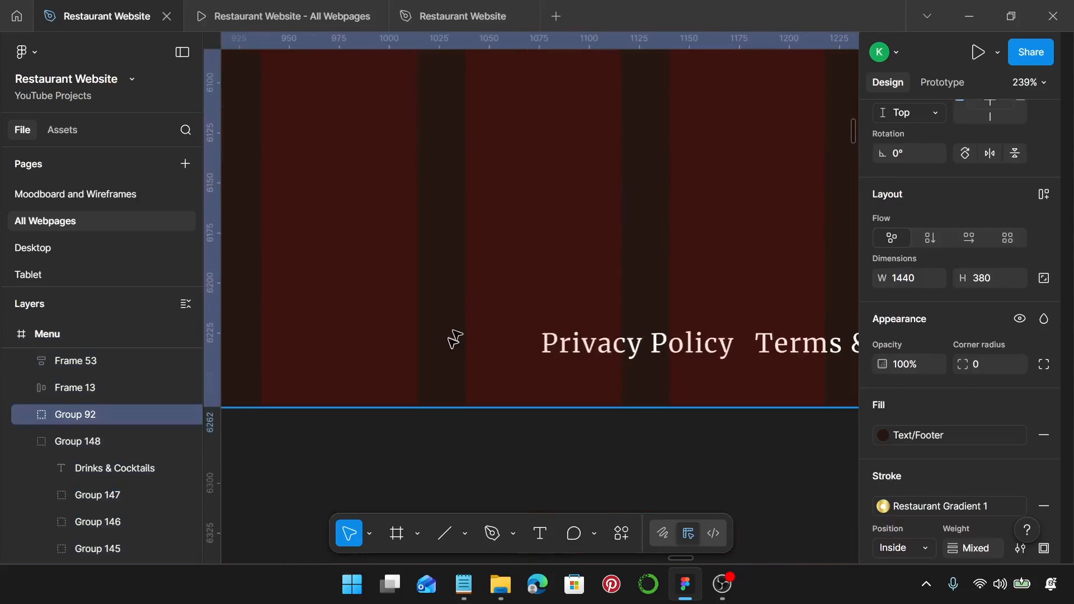
scroll(455, 338, down, 5)
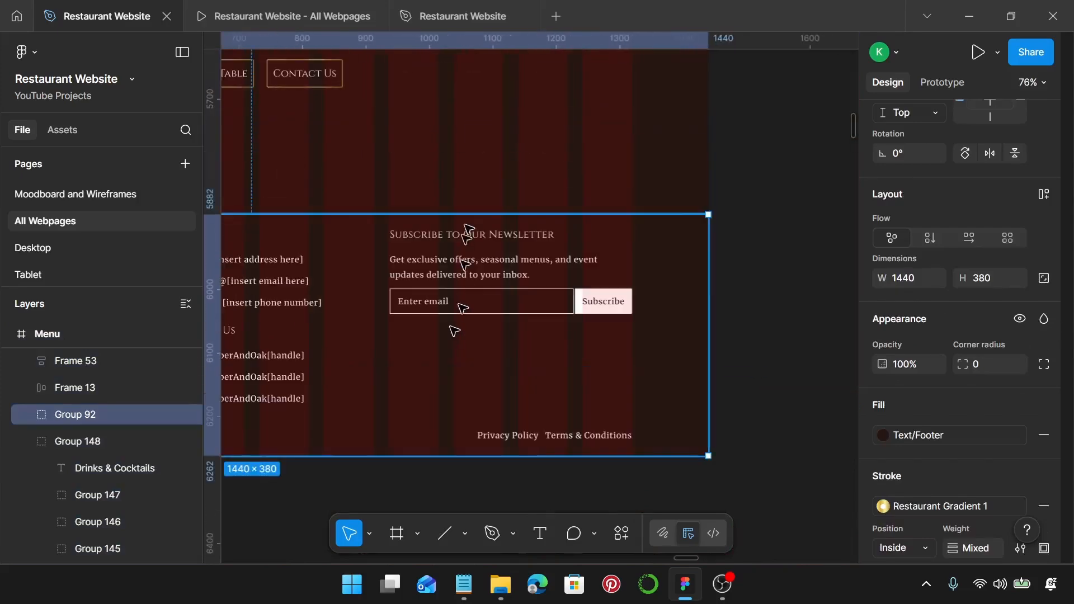
click(487, 173)
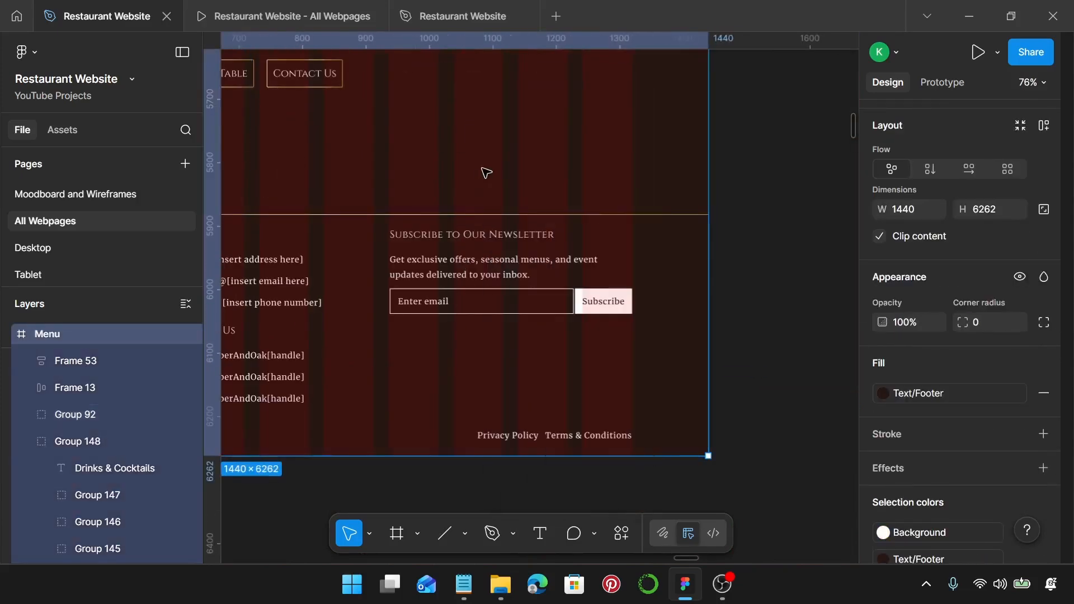
click(733, 316)
scroll(612, 304, down, 3)
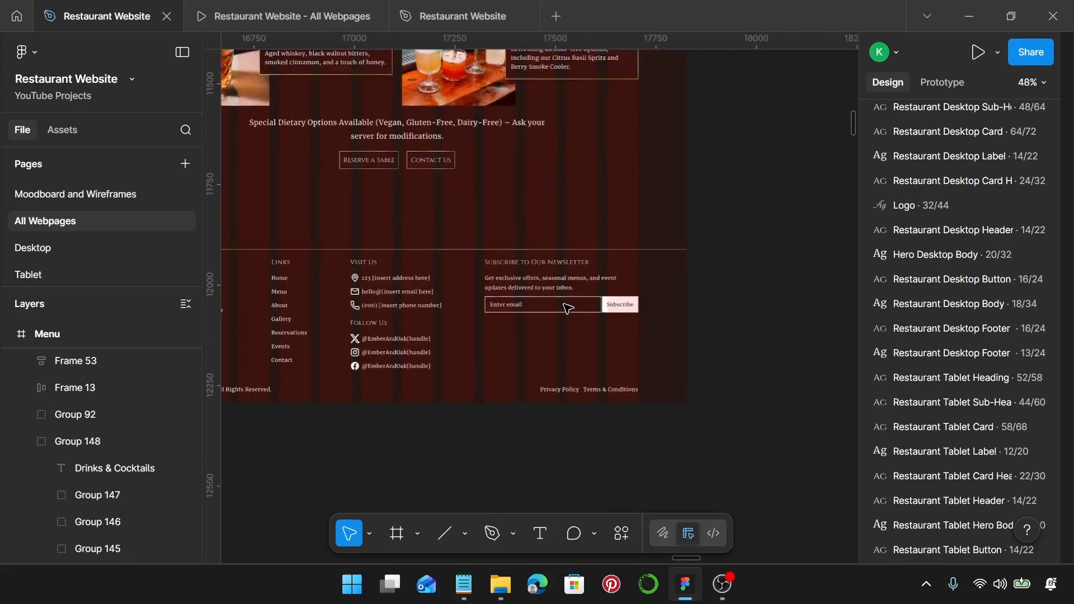
scroll(568, 307, up, 2)
Step: Switch to the prototype preview of the website and view the Menu page
click(278, 16)
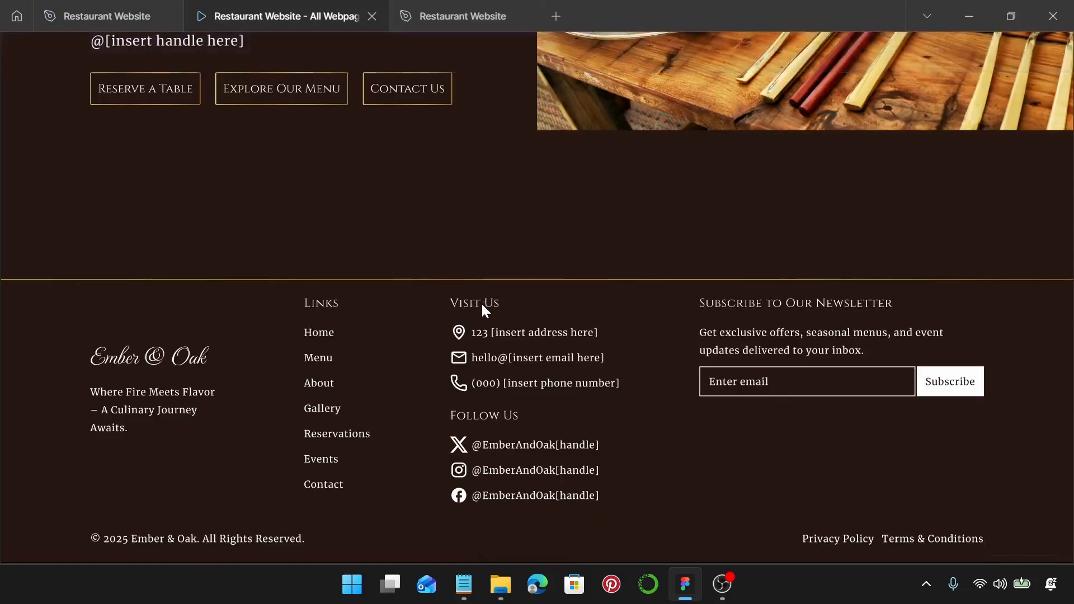
key(Right)
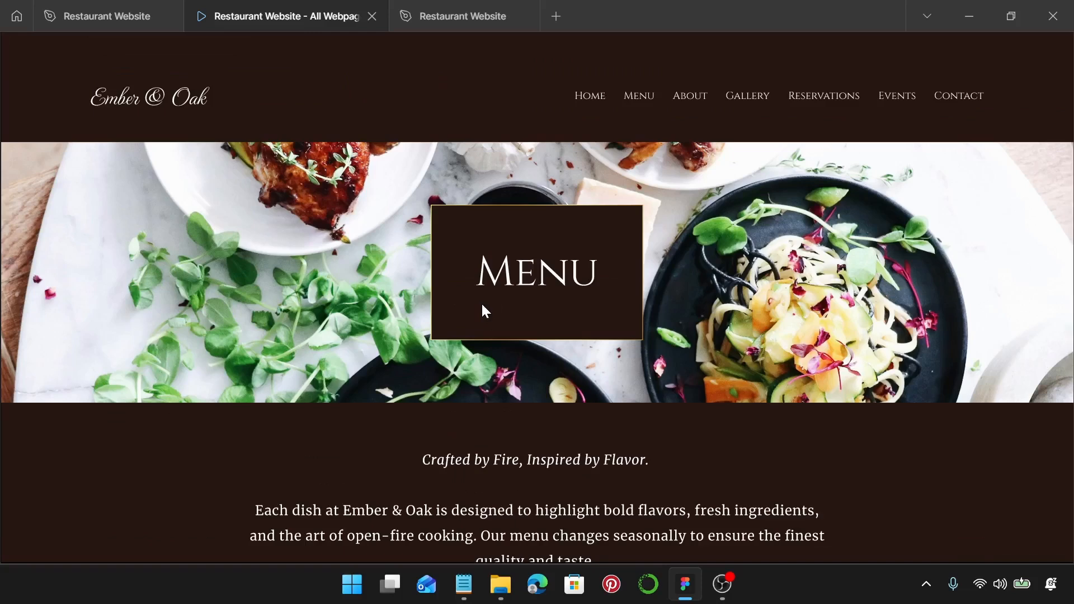
scroll(482, 313, down, 2)
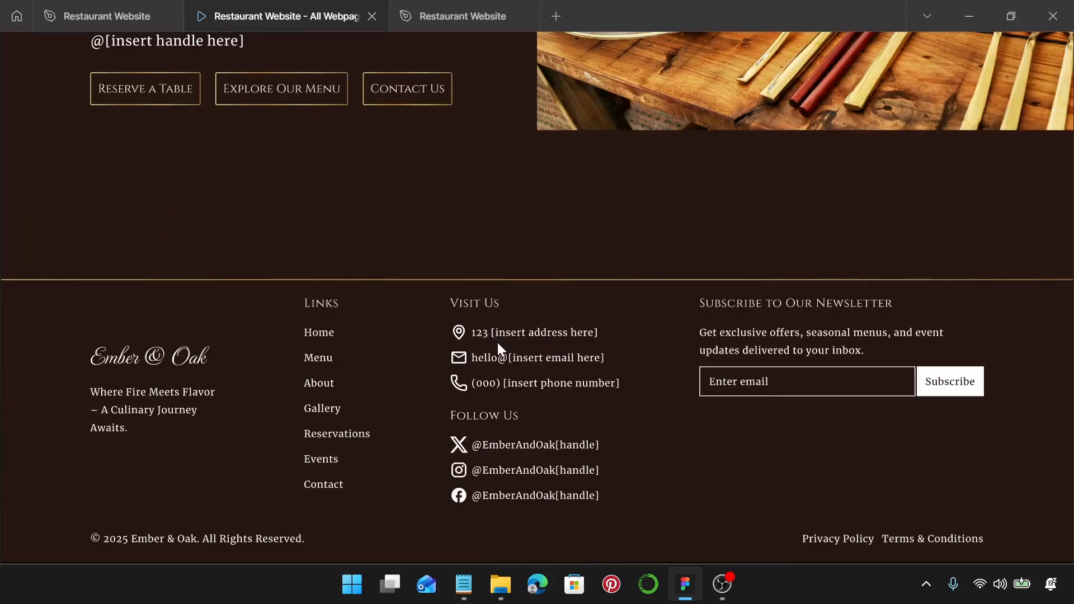
Step: Review the Menu page in the preview from its hero through Starters, Mains, Desserts and drinks down to the footer
key(Right)
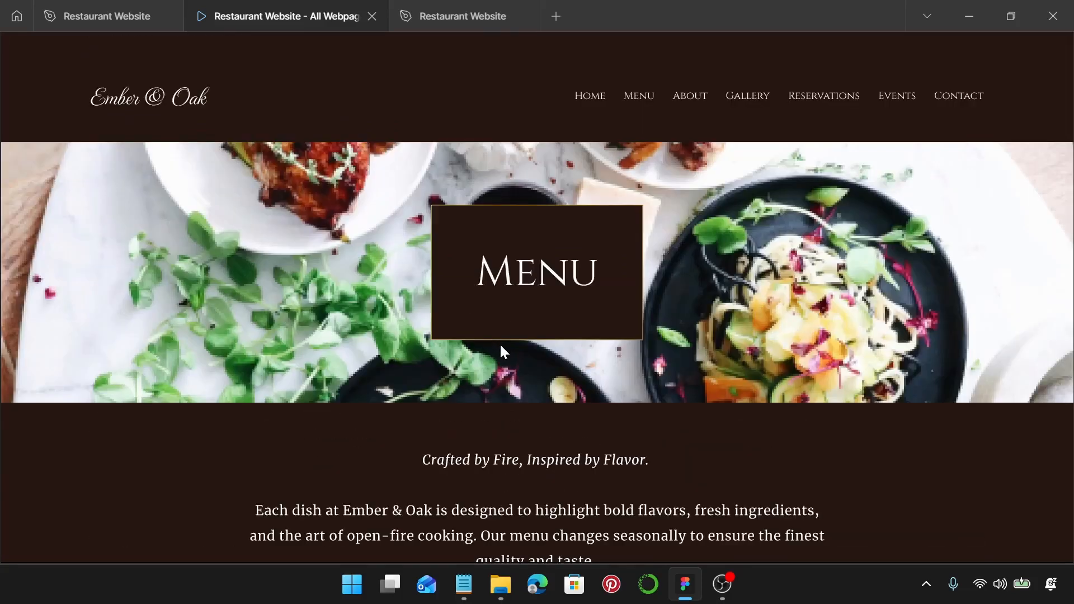
scroll(498, 343, down, 8)
scroll(493, 358, down, 5)
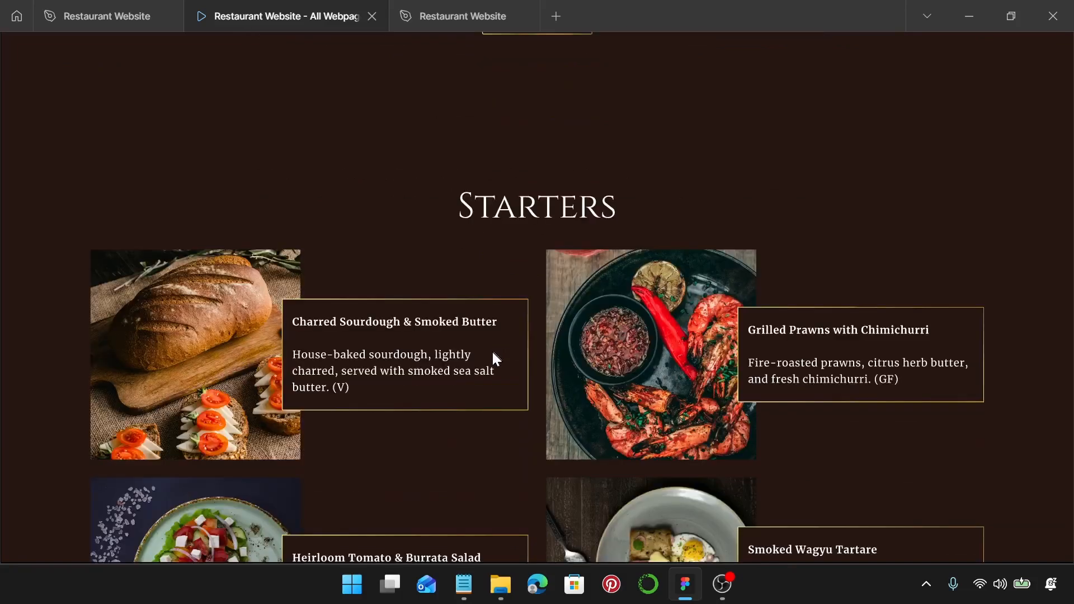
scroll(493, 358, down, 3)
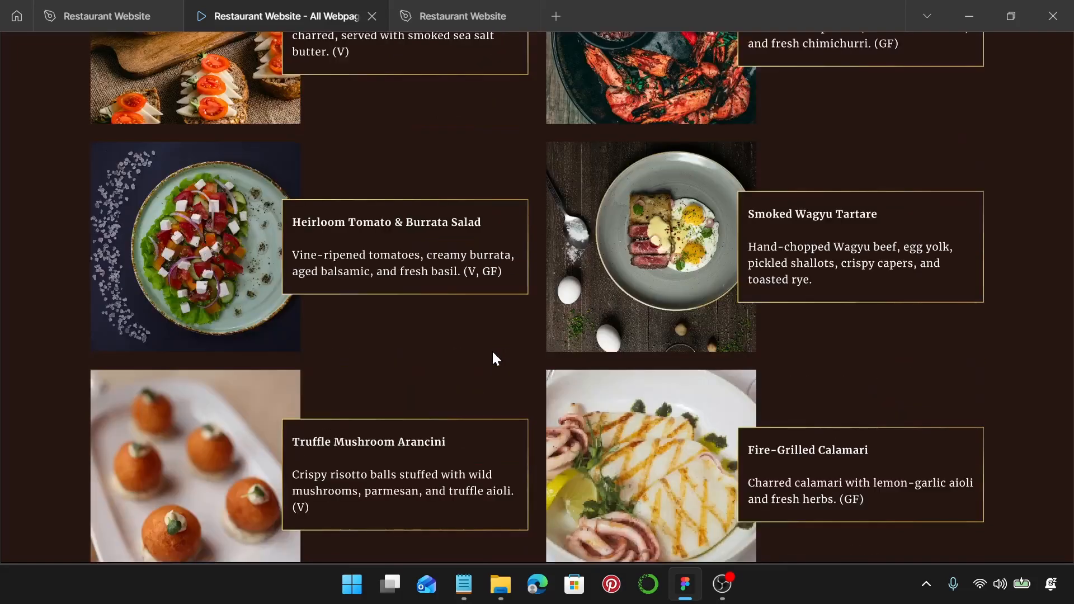
scroll(493, 358, down, 3)
scroll(493, 355, down, 5)
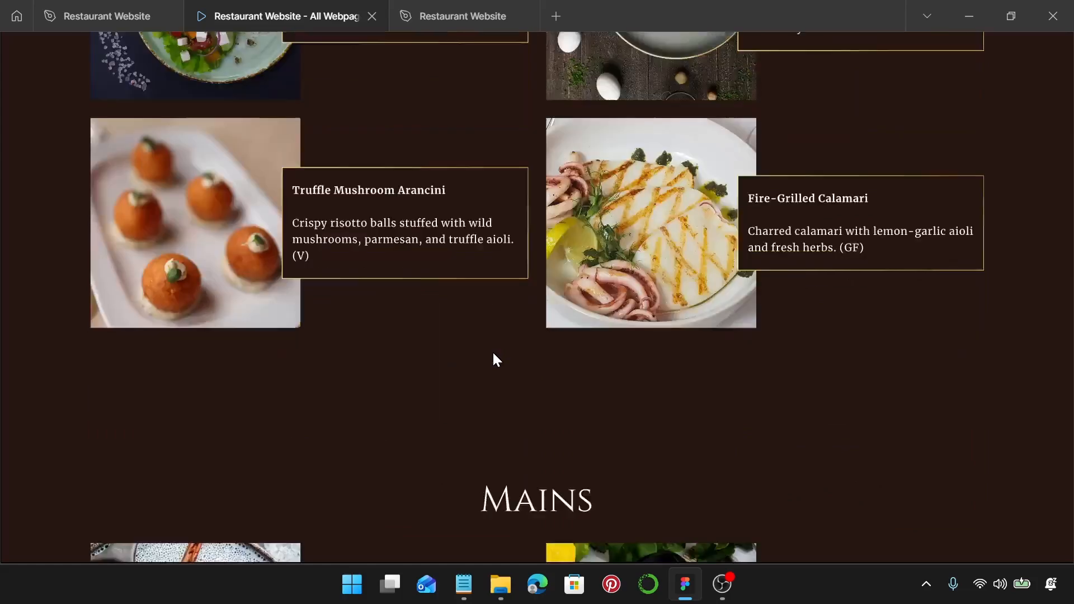
scroll(493, 355, down, 5)
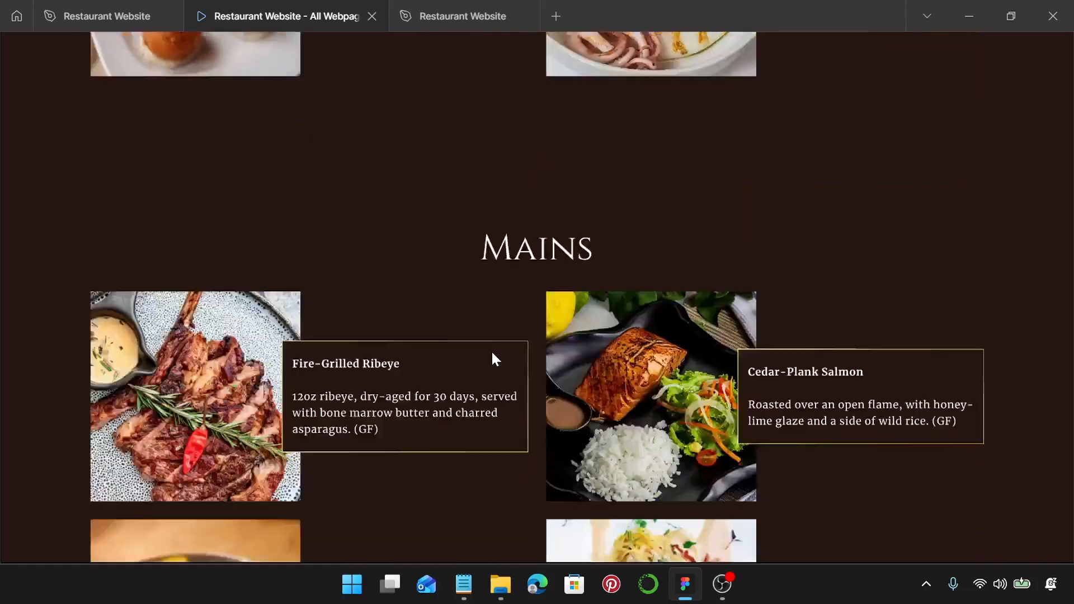
scroll(493, 355, down, 7)
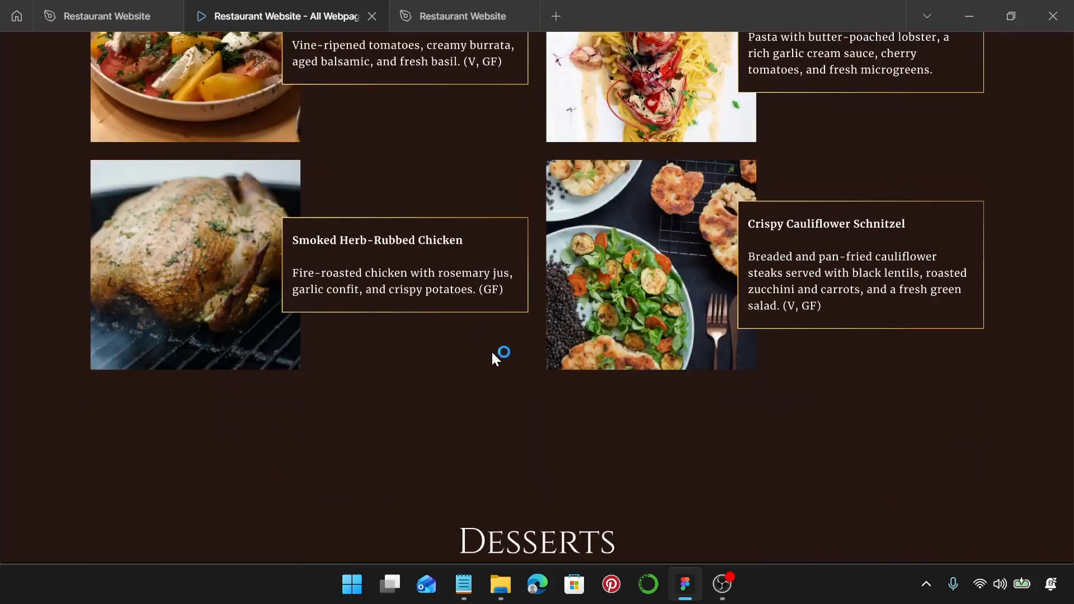
scroll(493, 355, down, 2)
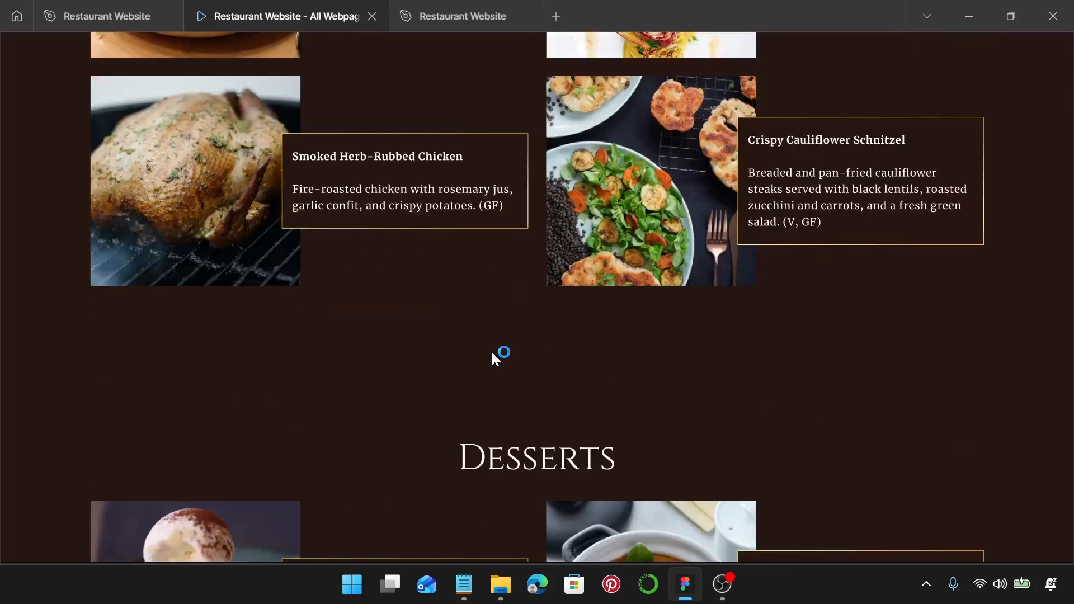
scroll(493, 355, down, 7)
scroll(493, 356, down, 15)
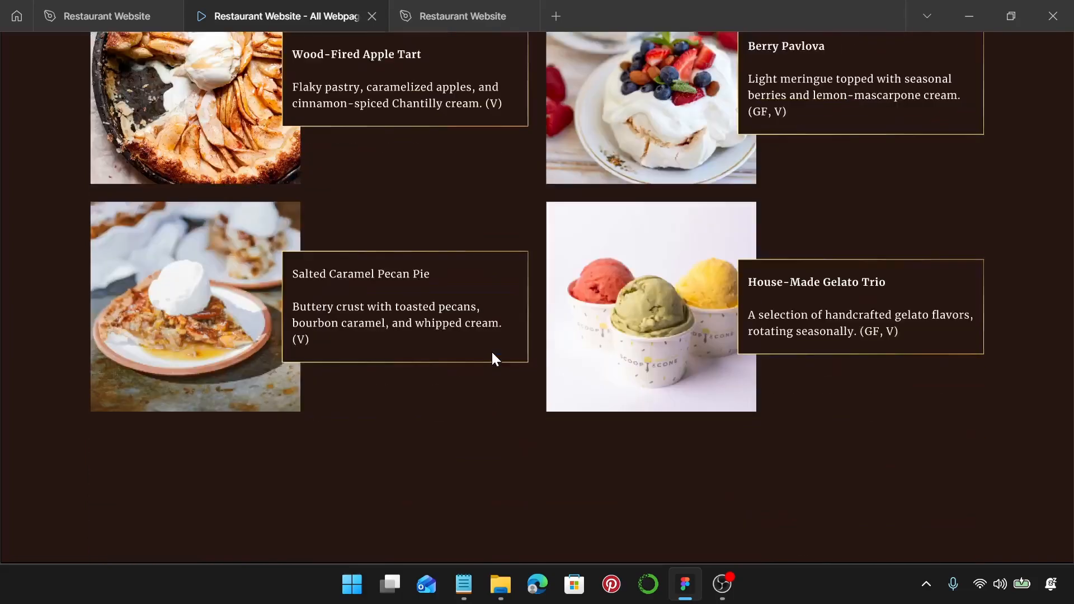
scroll(493, 356, down, 8)
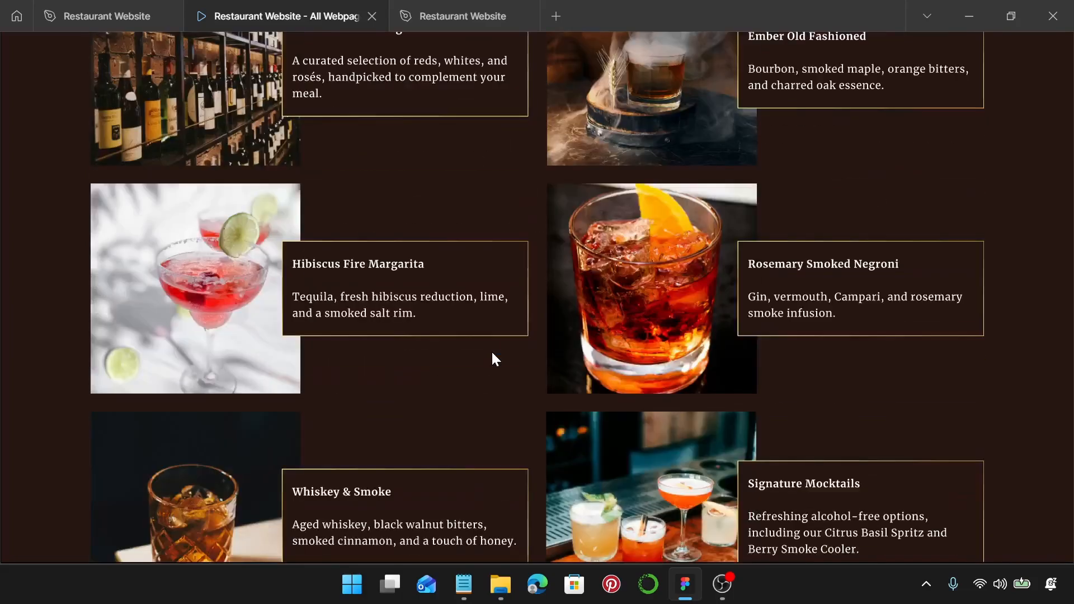
scroll(493, 356, down, 7)
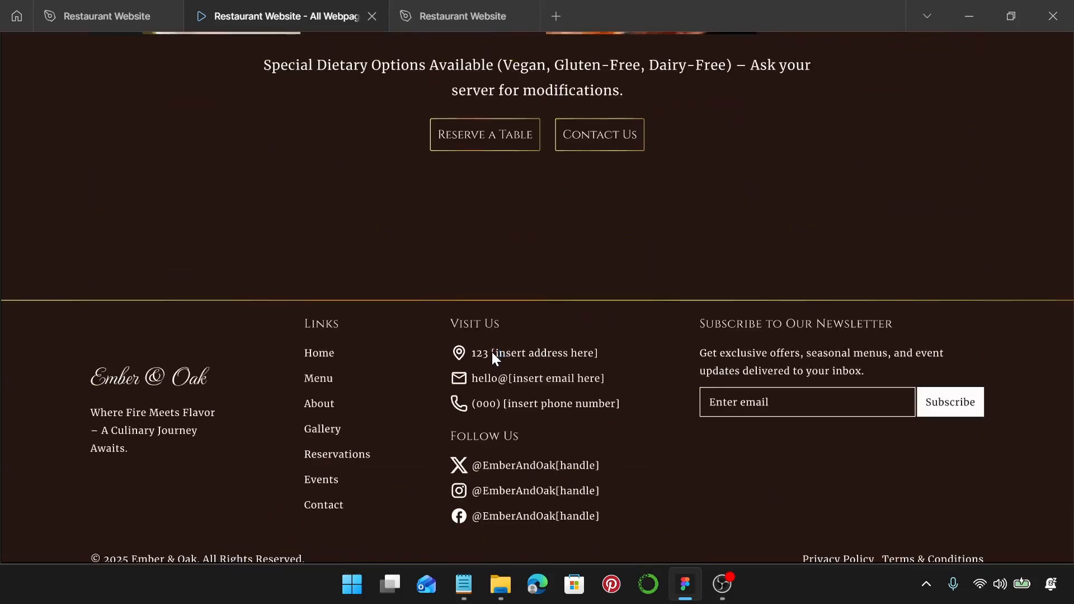
Step: Return to the design file and check the dimensions of the About page's hero image against the noodle pan photo
click(55, 14)
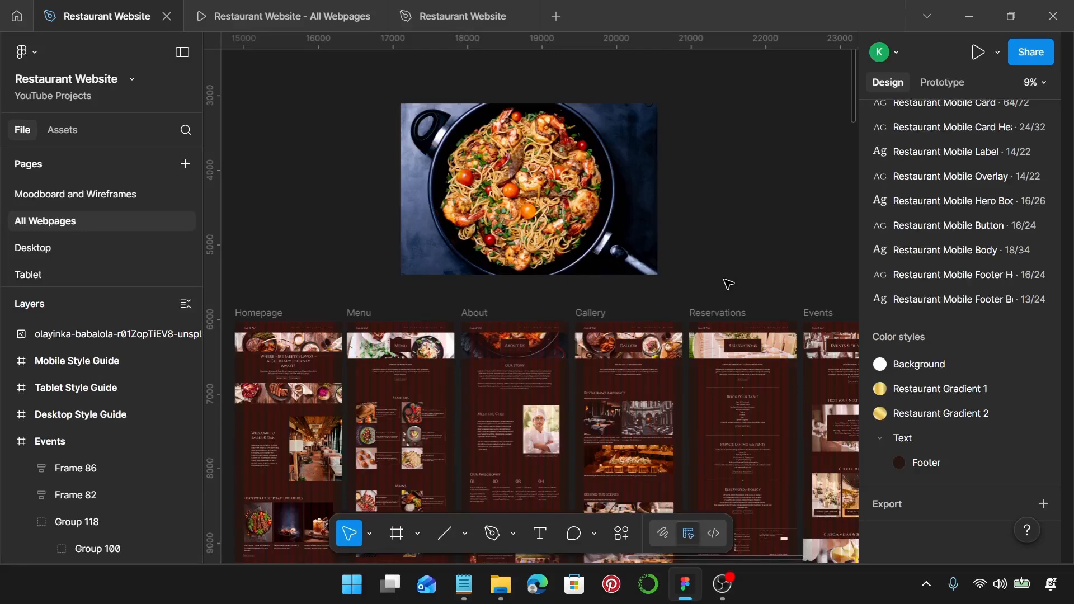
scroll(540, 347, up, 5)
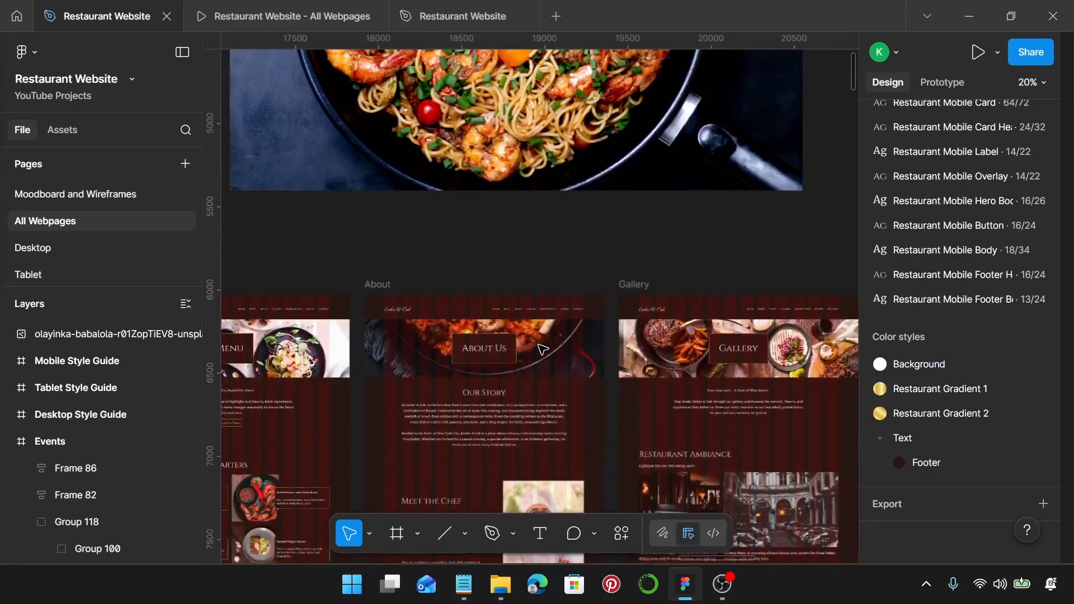
double_click(567, 339)
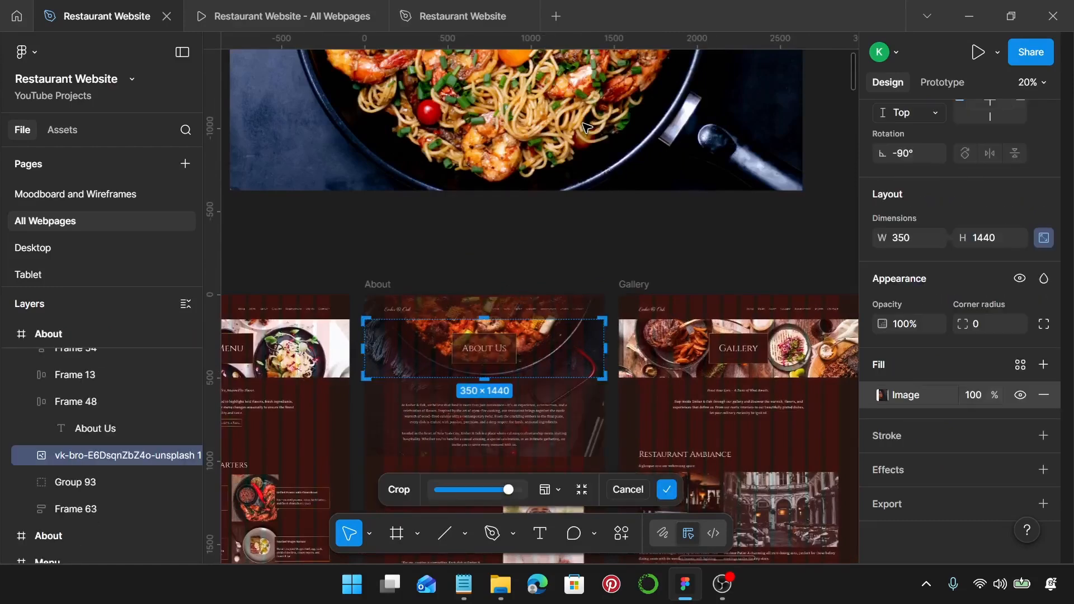
key(Return)
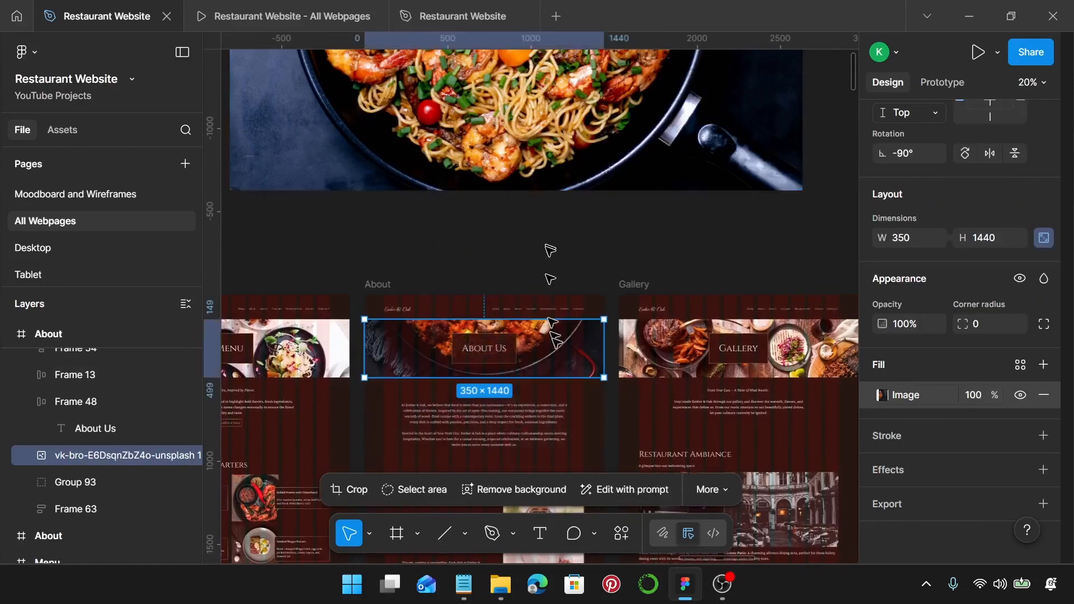
scroll(590, 178, up, 3)
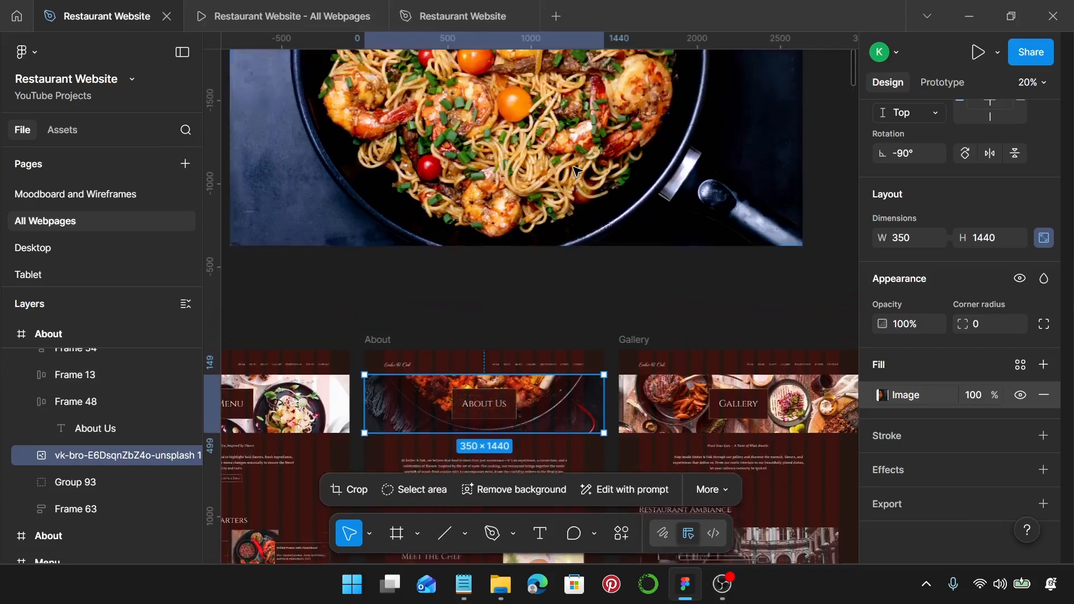
scroll(602, 164, up, 4)
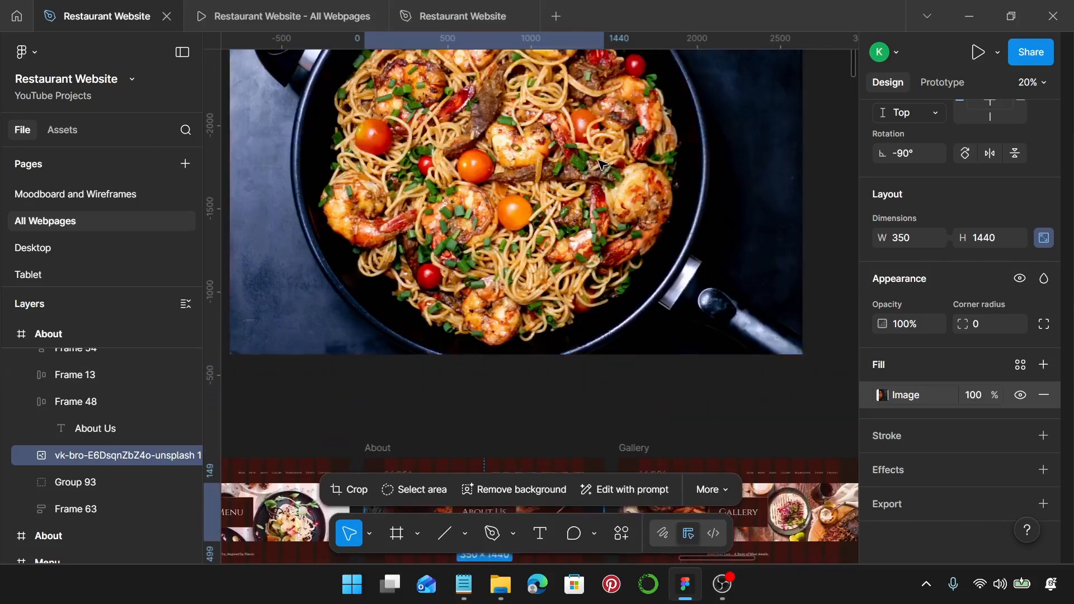
scroll(601, 164, down, 4)
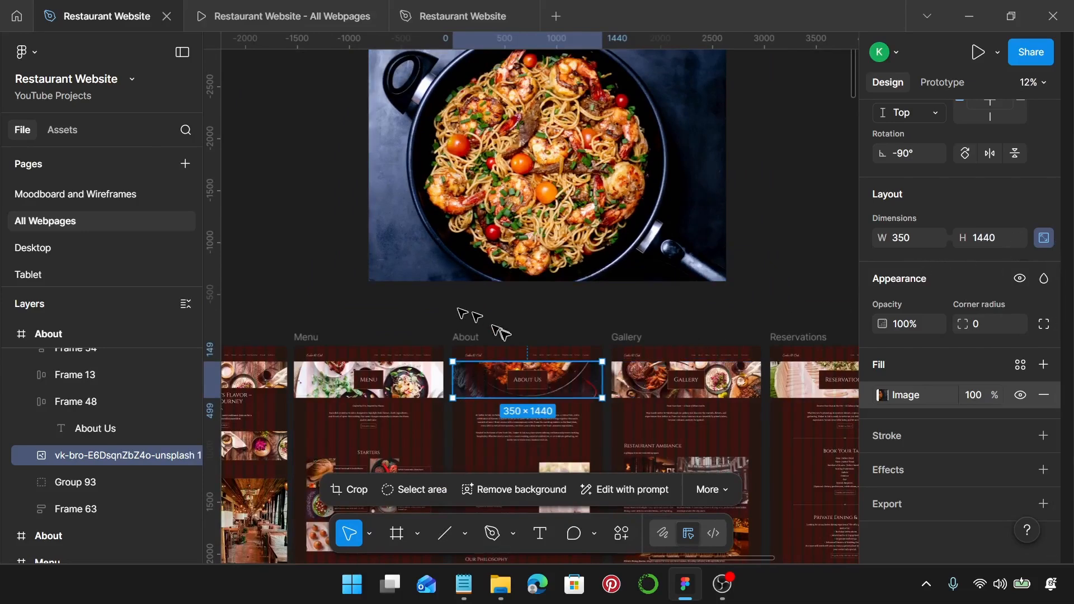
Step: Scale the noodle pan photo proportionally to a width of 1440 and place it directly above the About page, aligned with its sides
click(555, 172)
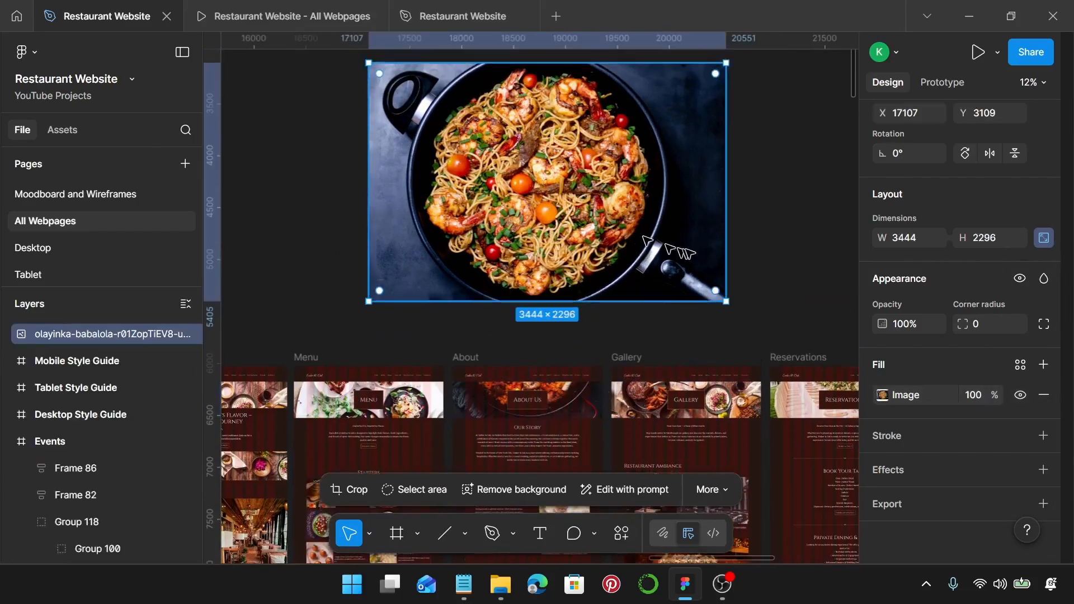
scroll(559, 224, up, 1)
click(898, 229)
text(1)
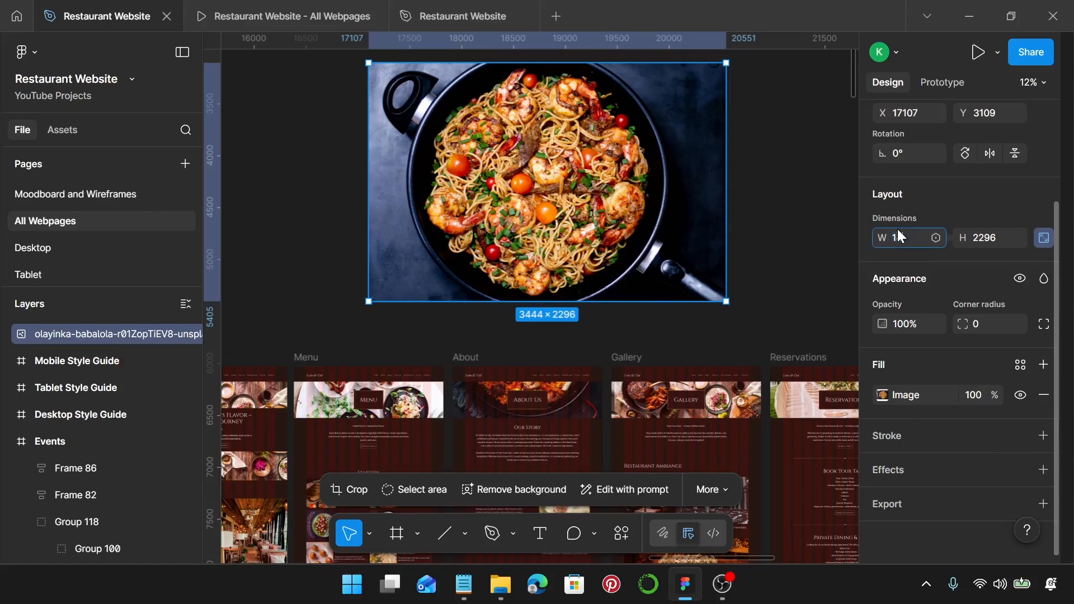
text(440)
key(Return)
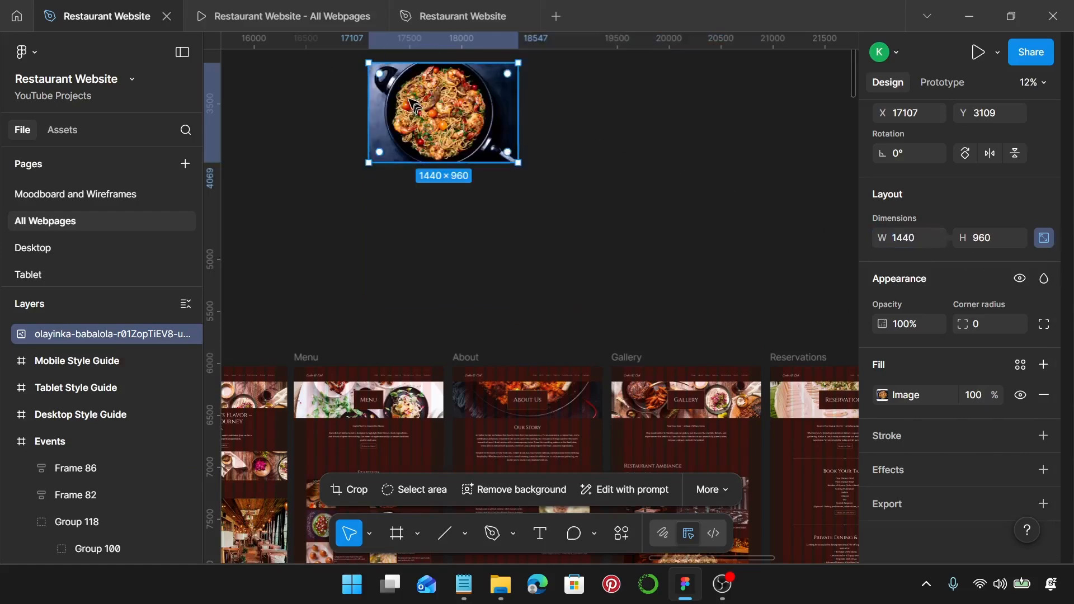
drag(413, 103, 497, 262)
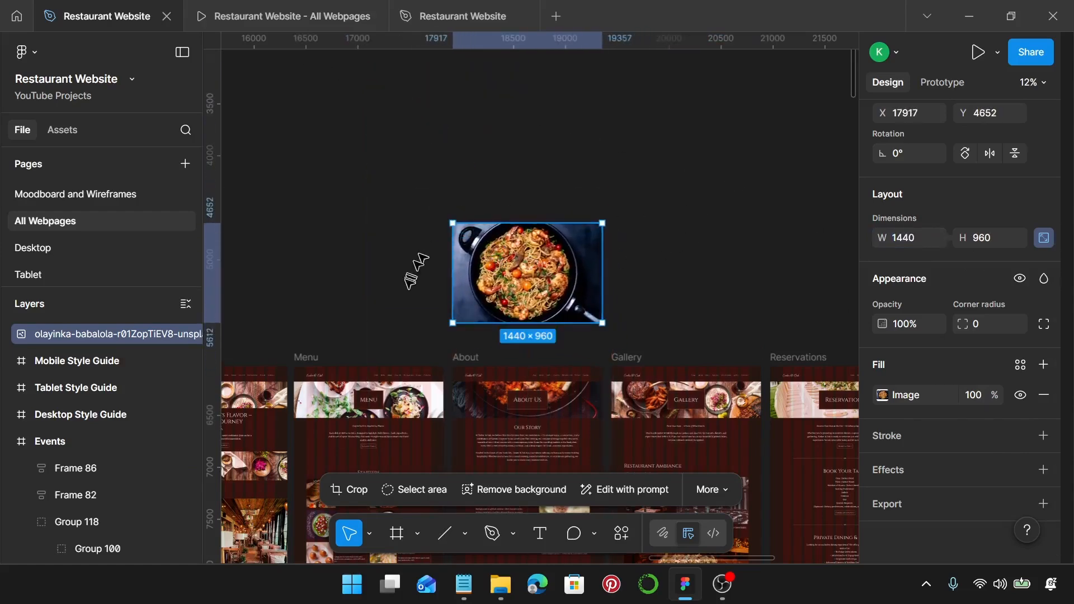
Step: Crop the noodle pan photo from its lower edge to a height of 350, keeping the full 1440 width
double_click(526, 286)
scroll(526, 286, up, 3)
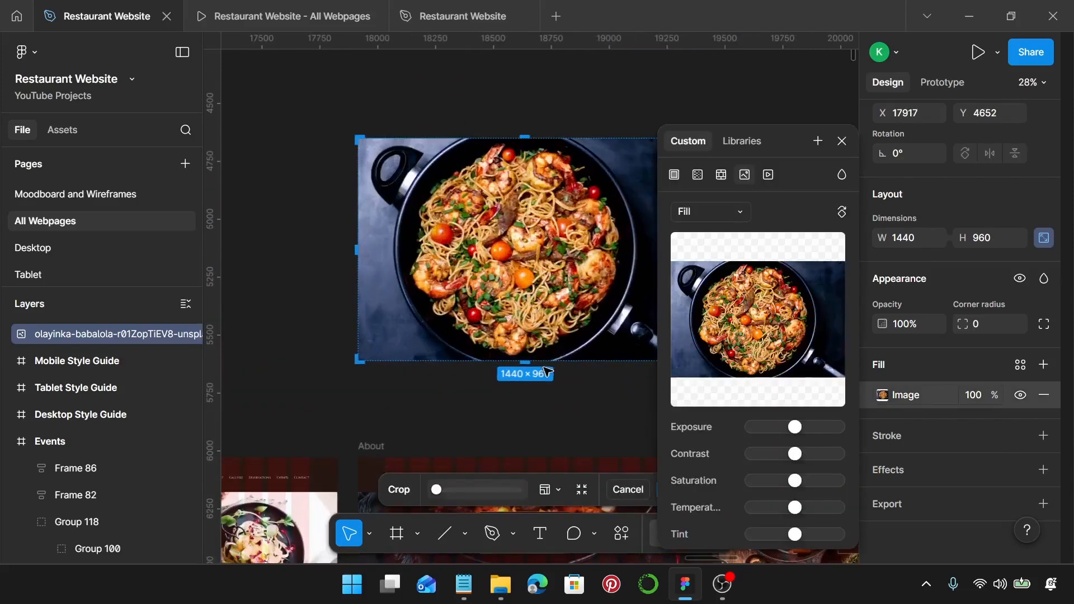
drag(546, 361, 547, 220)
scroll(548, 220, up, 10)
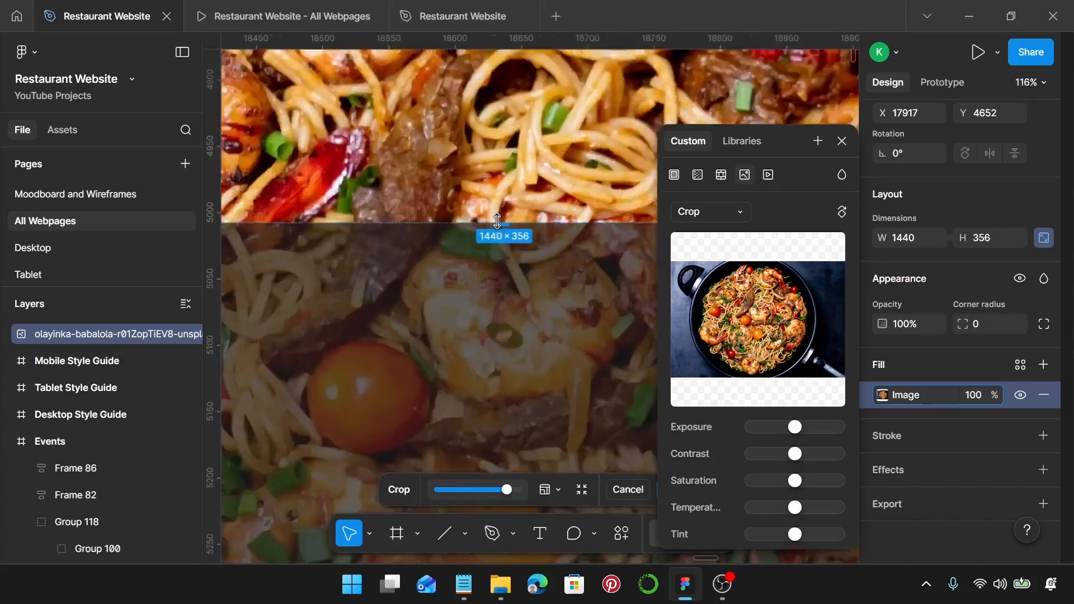
drag(526, 224, 524, 202)
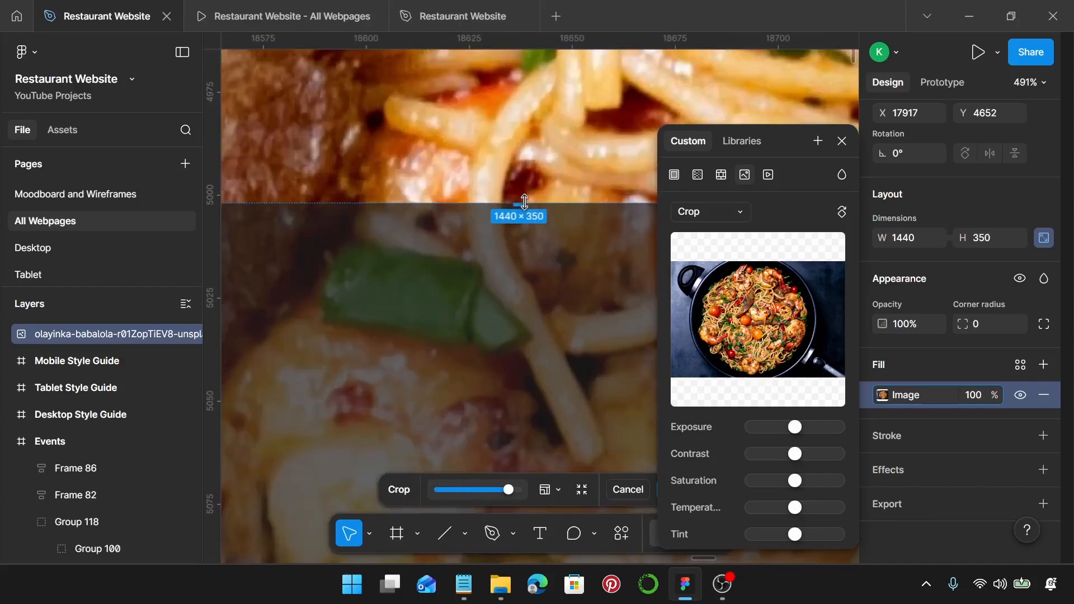
scroll(524, 201, down, 5)
scroll(525, 202, down, 8)
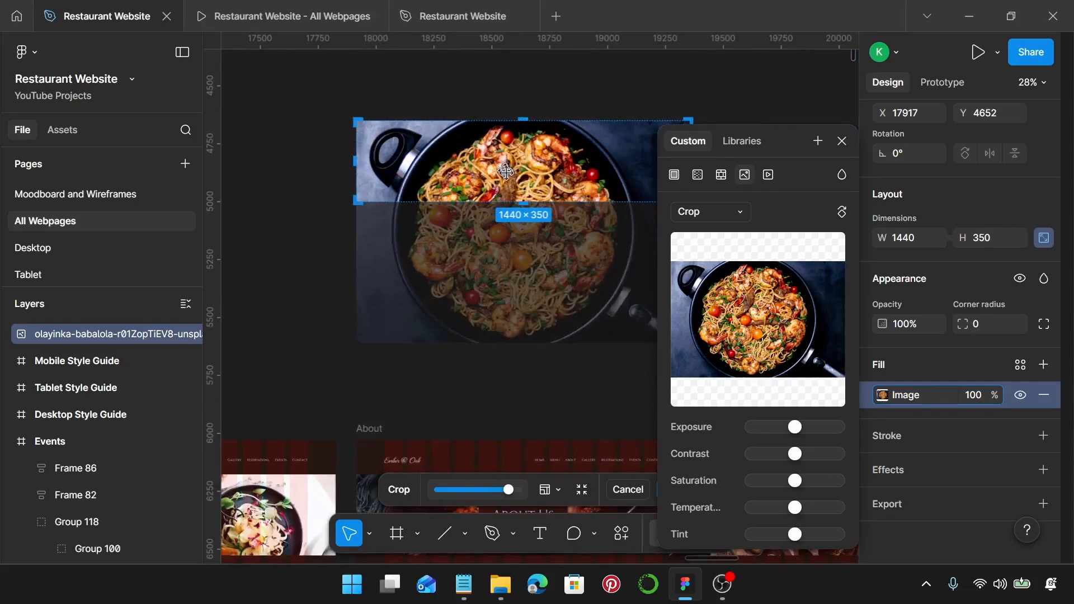
Step: Reposition the photo within the 1440 × 350 crop so the middle of the noodle pan fills it, and apply the crop
drag(507, 177, 530, 121)
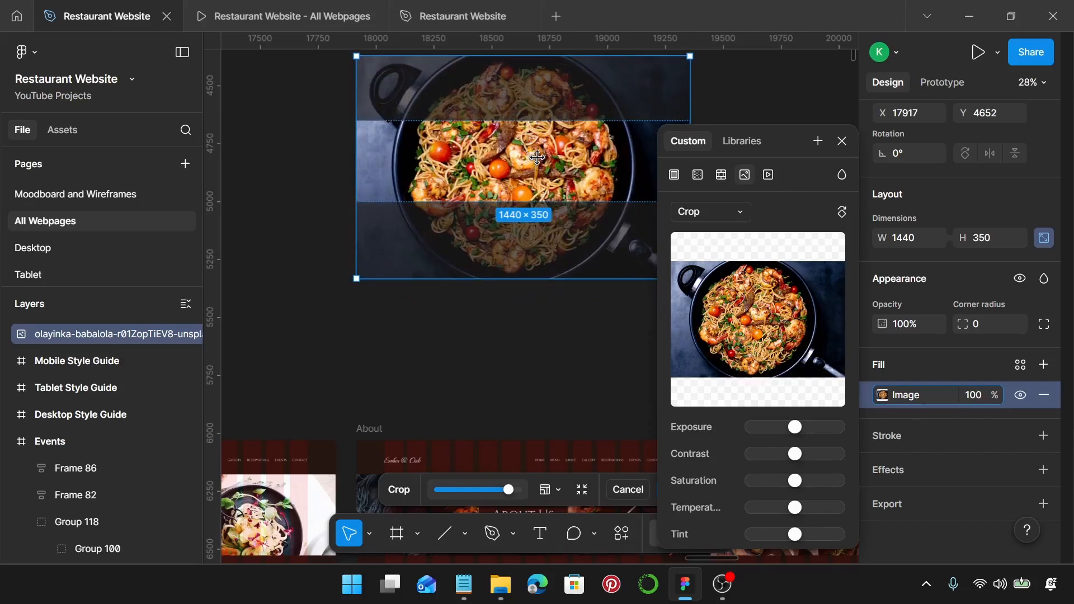
drag(536, 156, 536, 154)
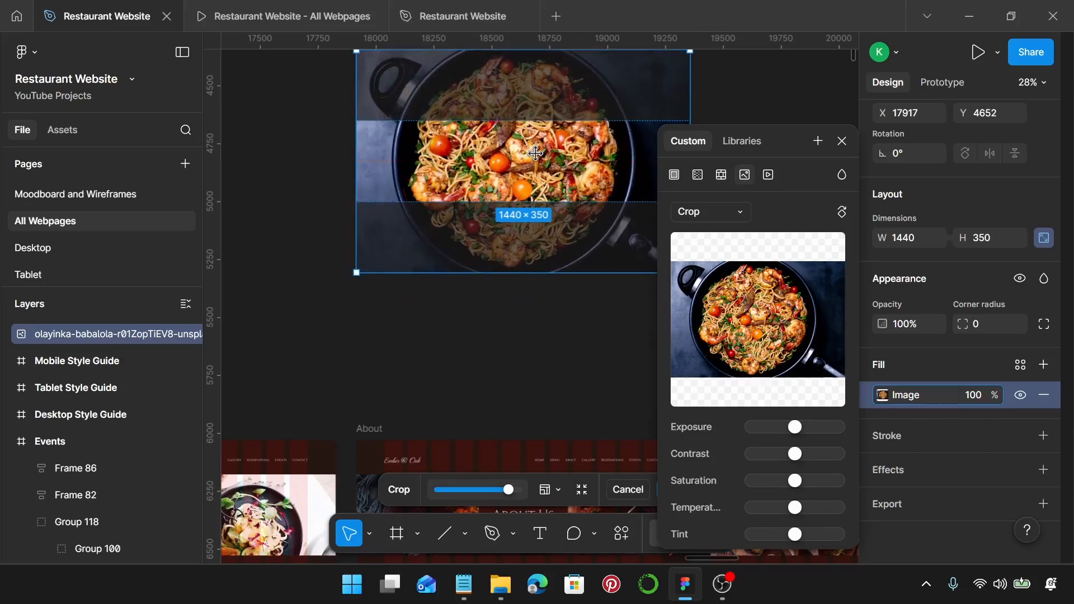
key(Return)
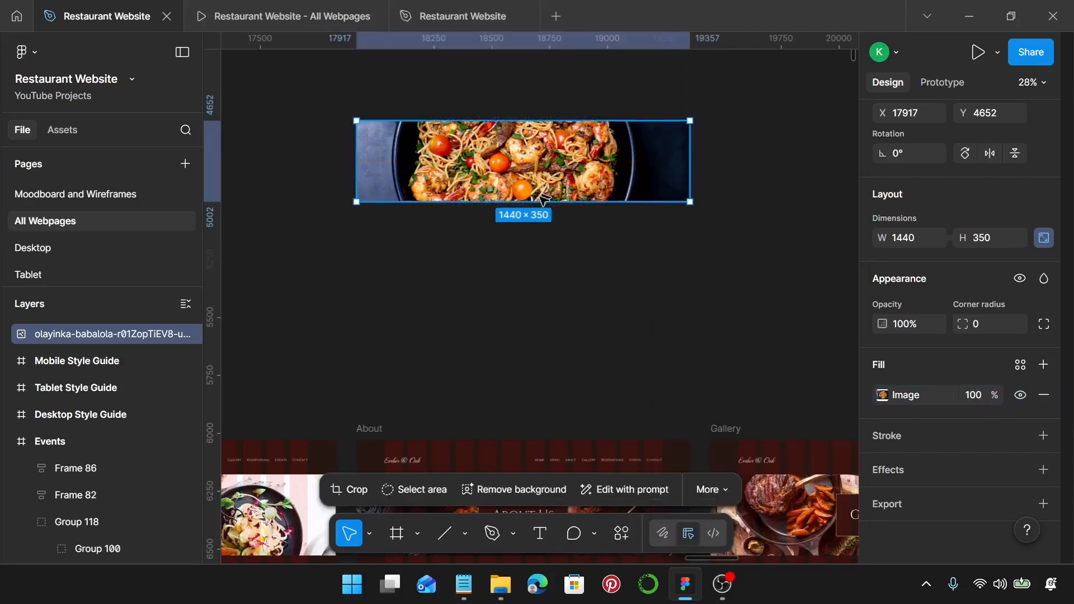
Step: Cut the cropped noodle pan photo and replace the About page's hero image with it
click(499, 278)
click(549, 152)
key(ctrl+x)
scroll(559, 169, down, 5)
click(618, 201)
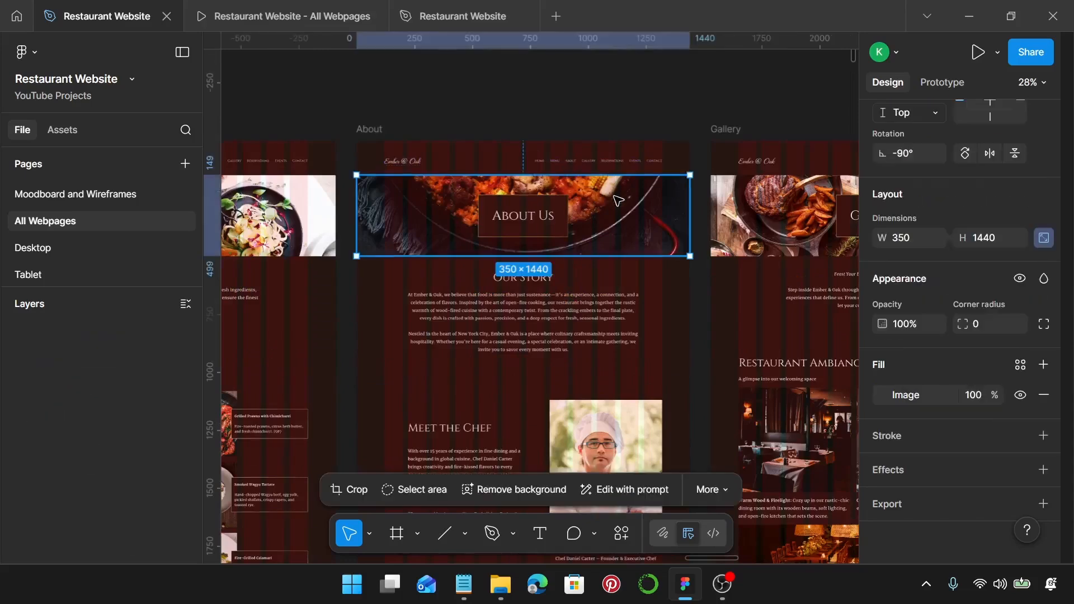
key(ctrl+shift+r)
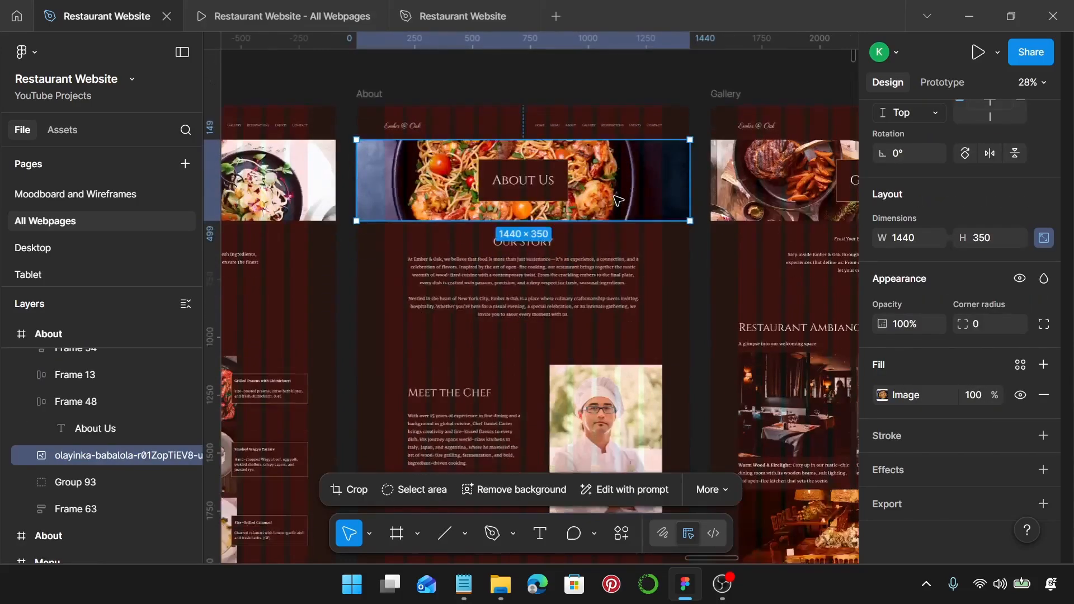
Step: Open the Iconify plugin on the About frame, with the Our Philosophy section in view beside it
scroll(609, 207, down, 6)
scroll(415, 305, up, 5)
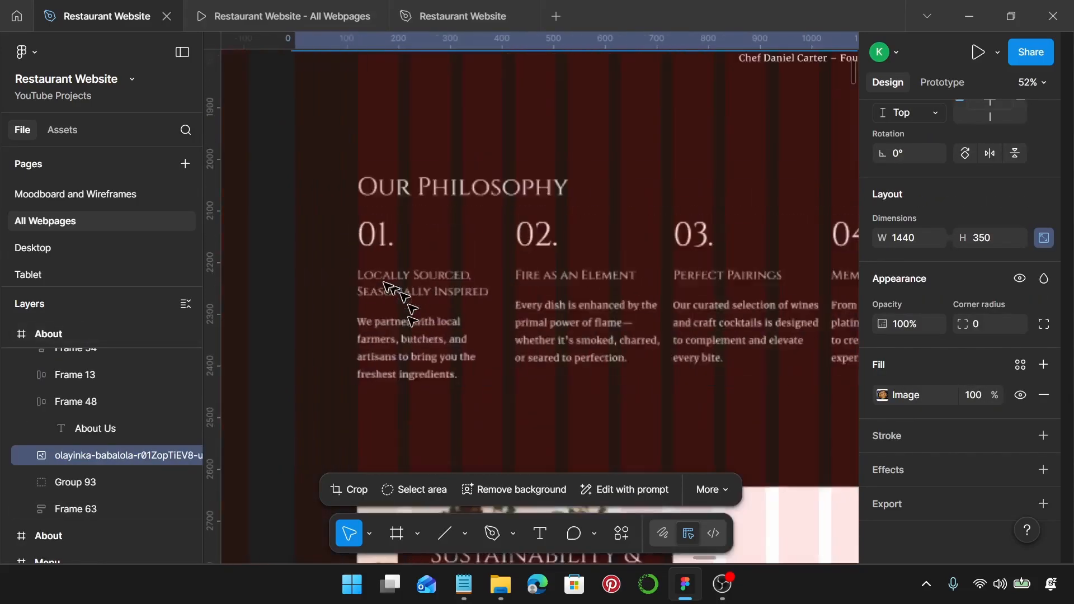
scroll(417, 270, down, 2)
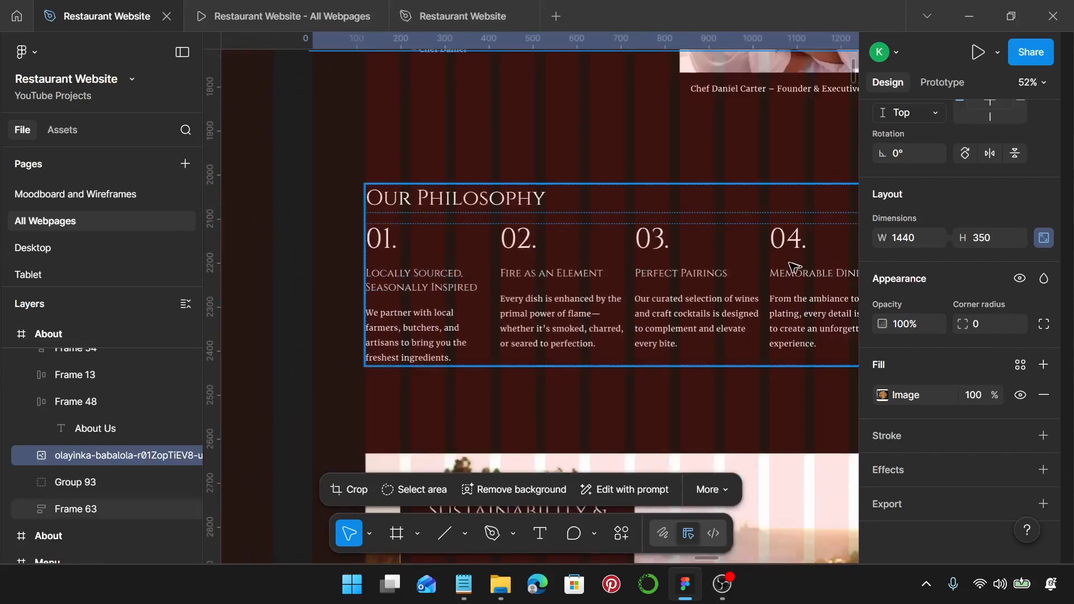
scroll(690, 249, right, 1)
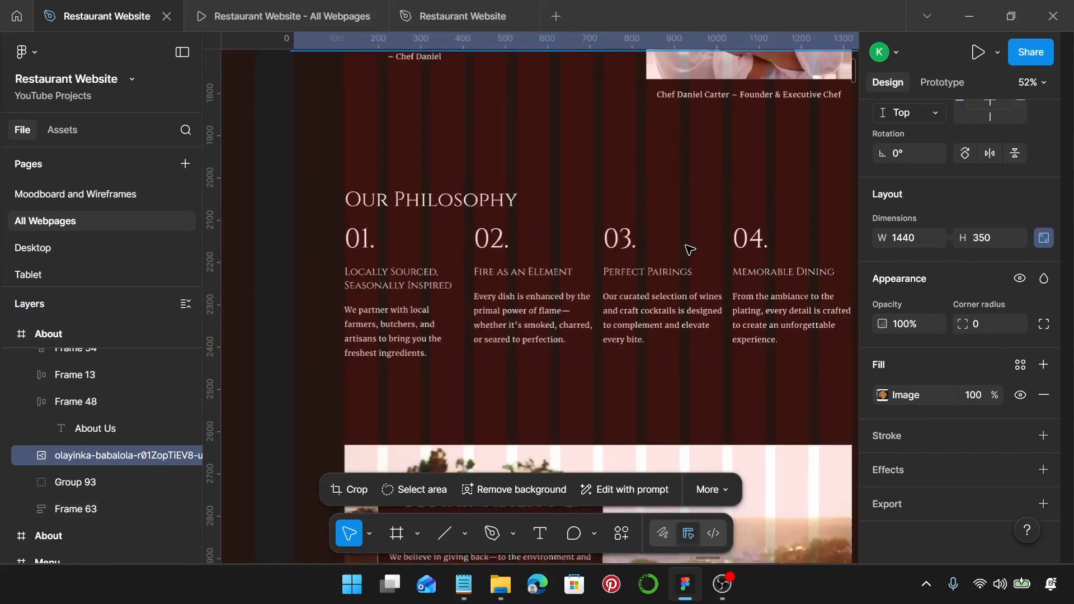
scroll(690, 249, down, 2)
right_click(653, 194)
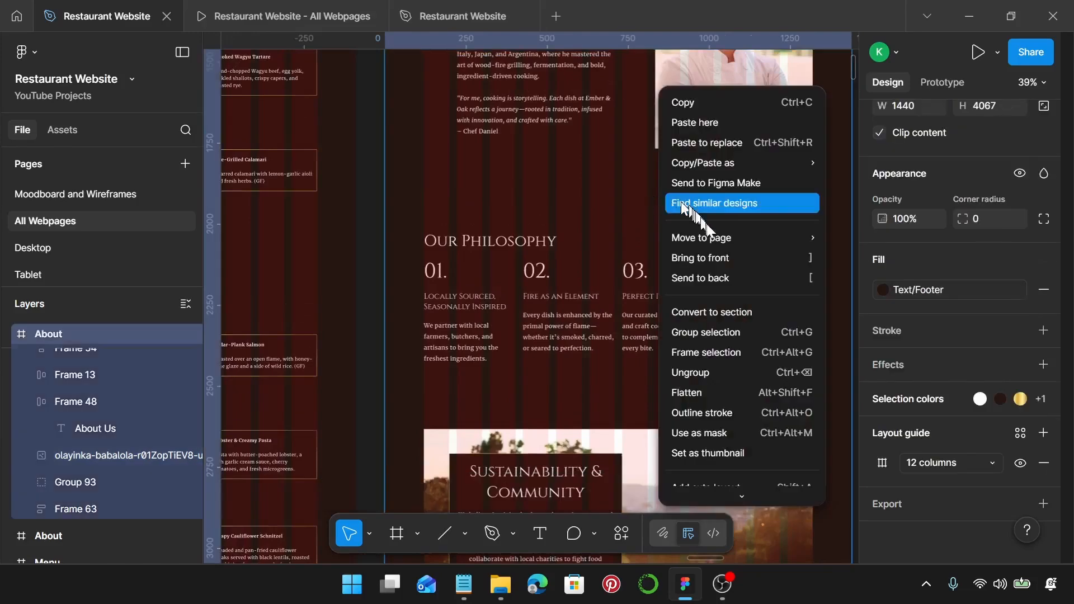
mouse_move(719, 414)
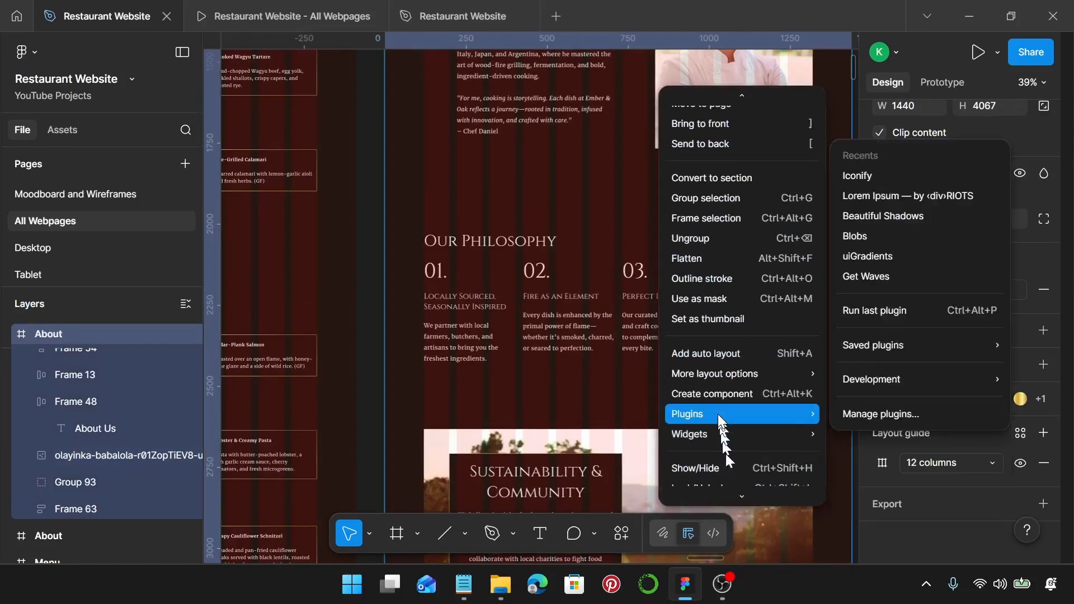
click(908, 177)
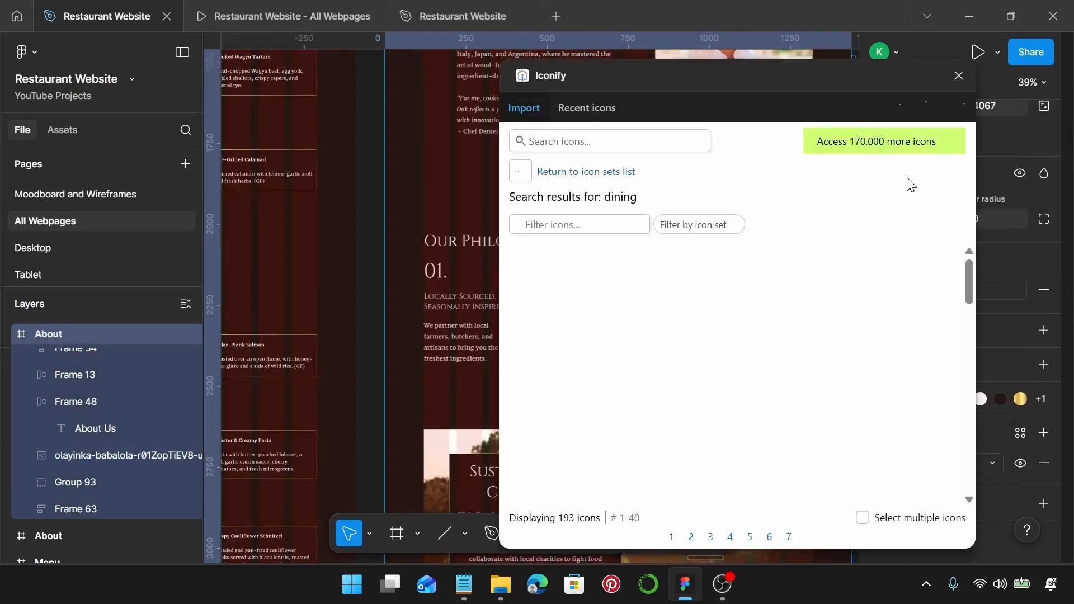
click(453, 268)
scroll(456, 263, right, 3)
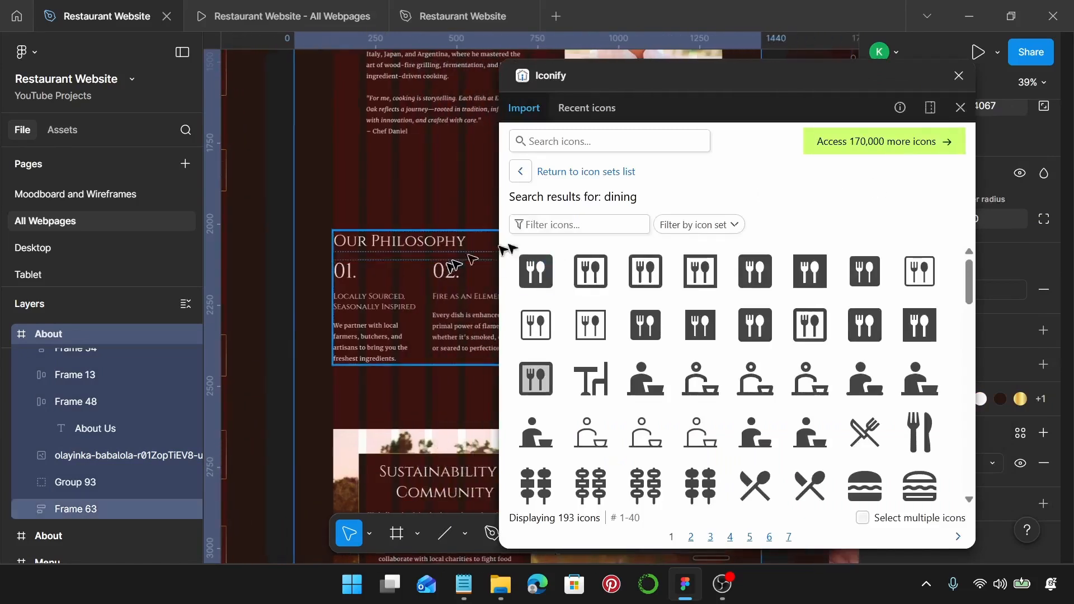
Step: Search the icon library for "leaf"
click(628, 137)
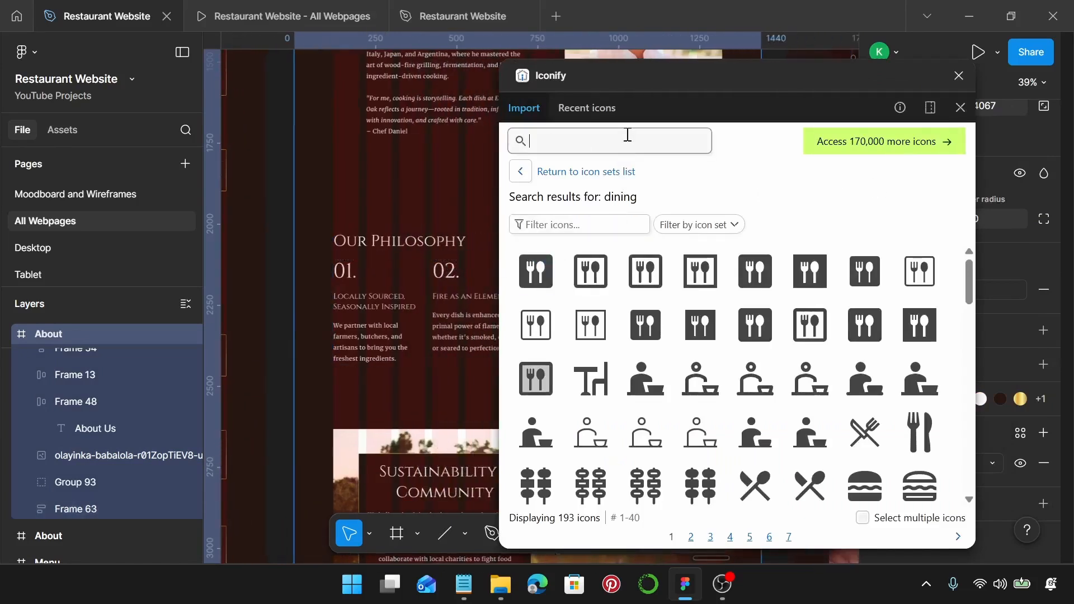
text(ha)
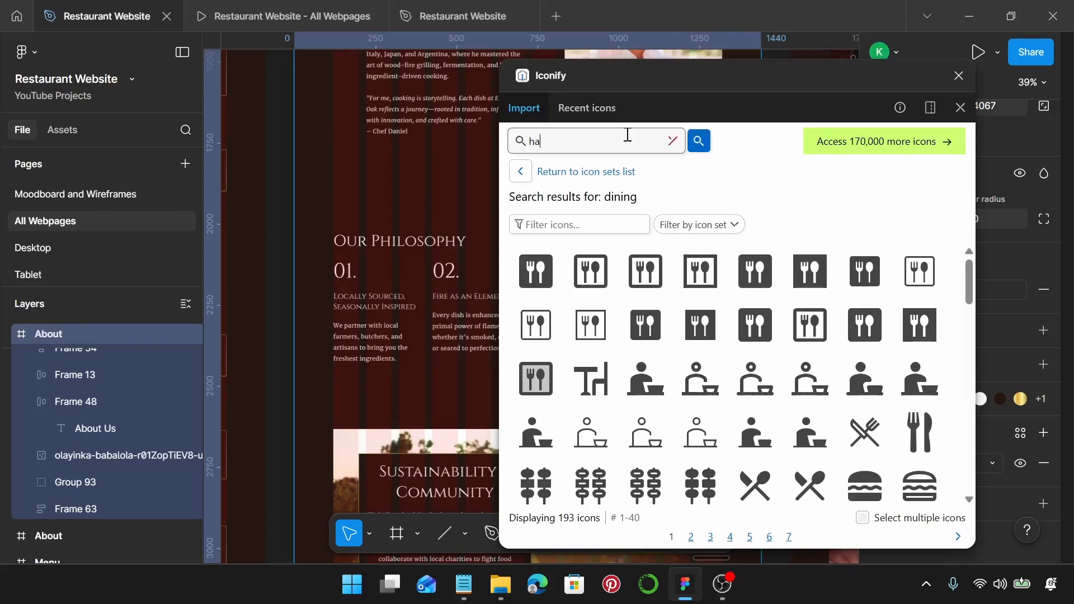
key(BackSpace)
key(BackSpace)
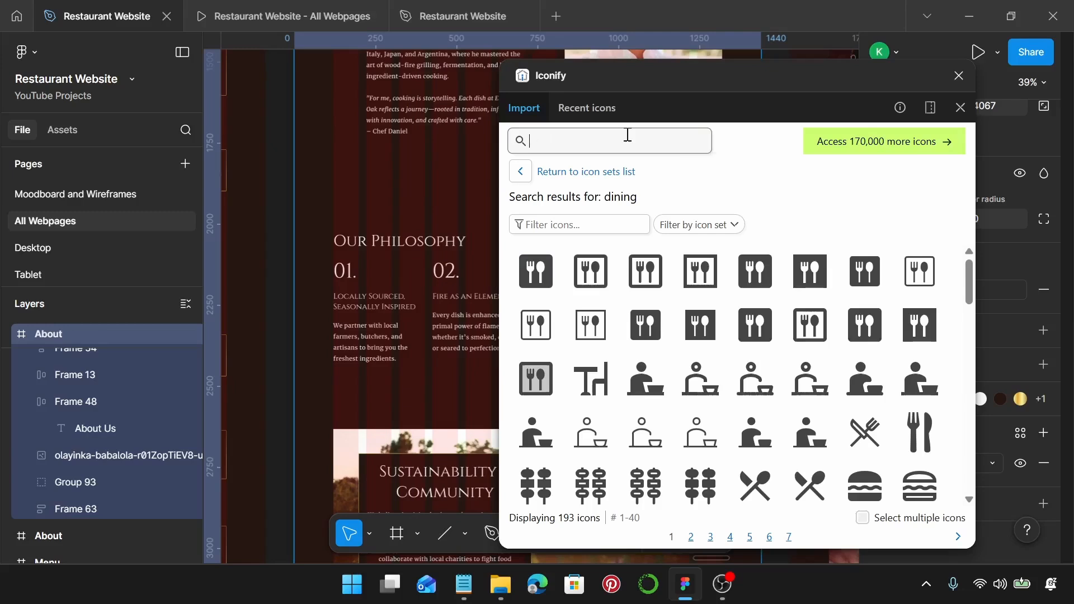
text(leaf)
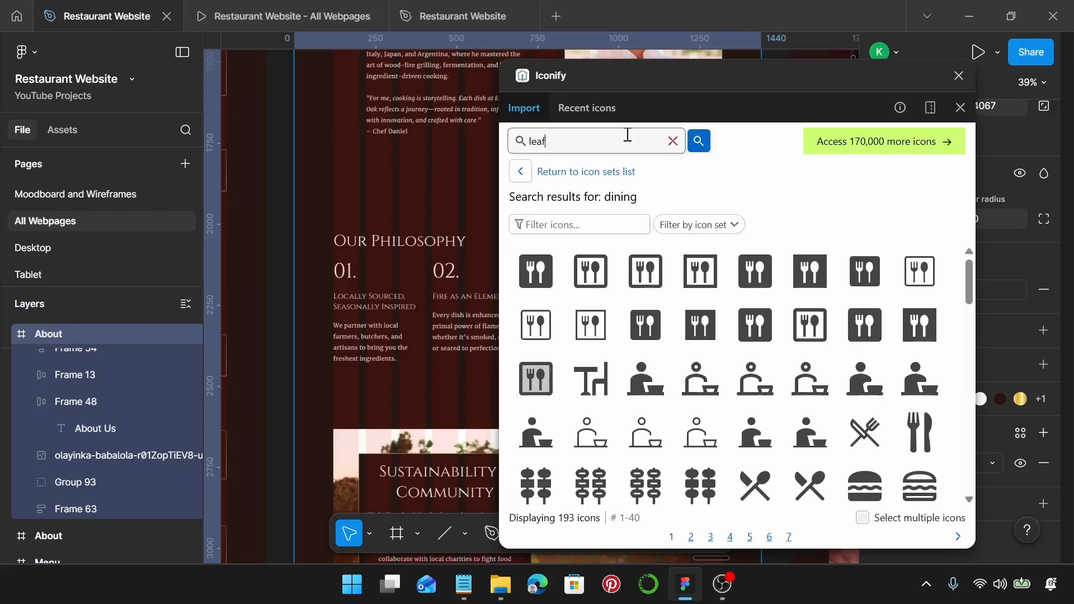
key(Return)
Step: Find the lineicons hand-taking-leaf icon and place it at size 16 in #fff above the Our Philosophy heading
scroll(758, 384, down, 5)
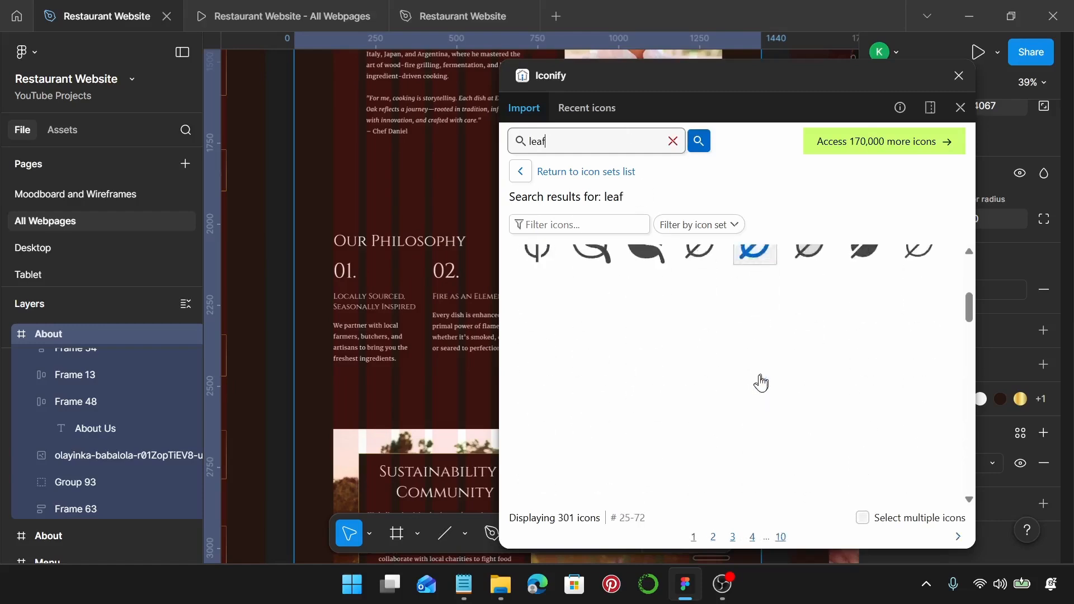
scroll(761, 384, down, 10)
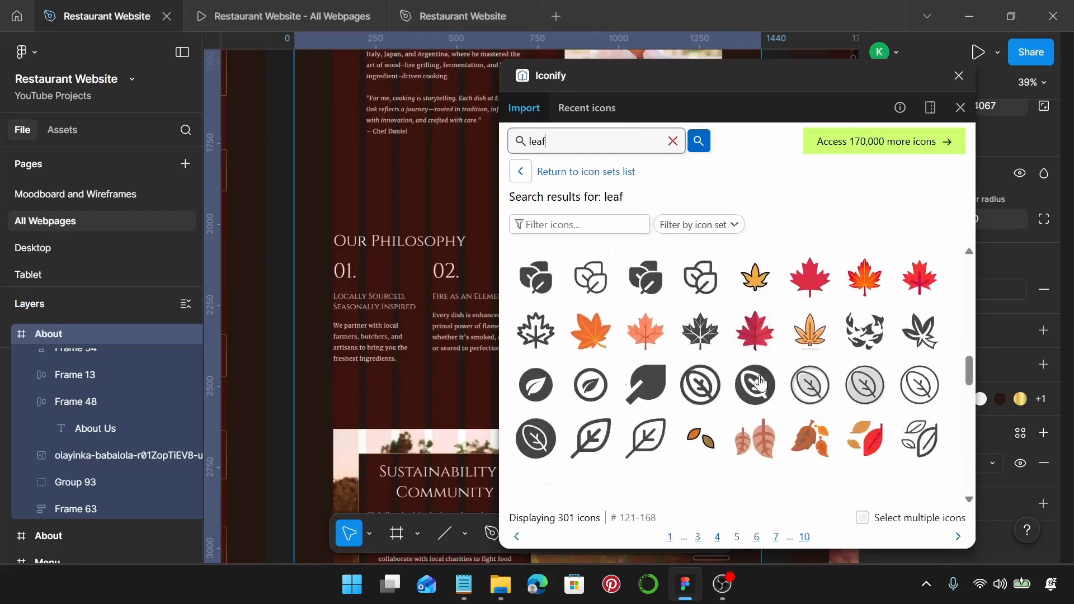
scroll(761, 383, down, 10)
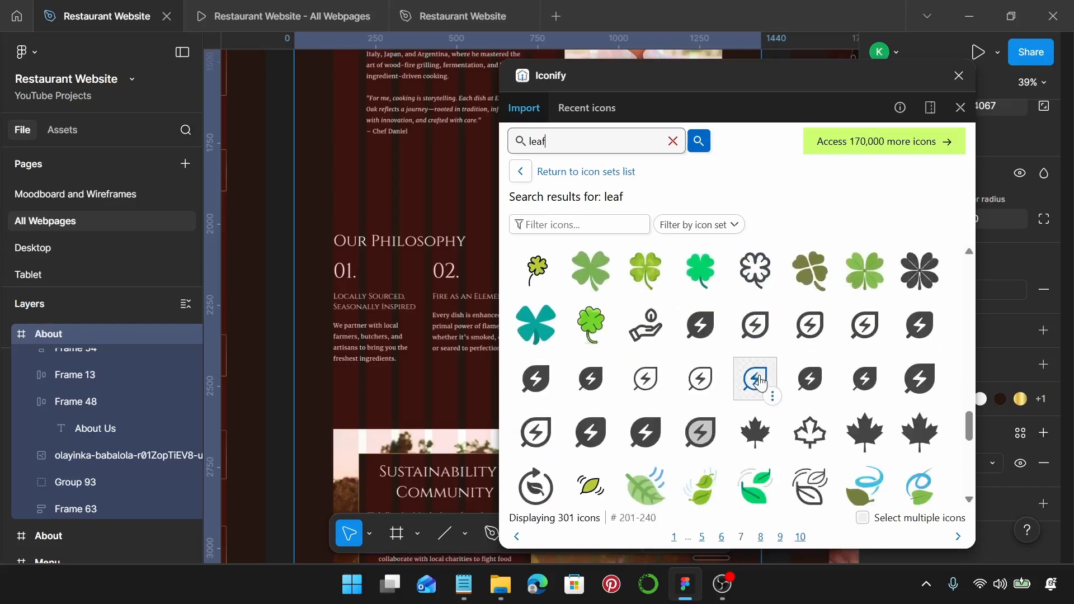
scroll(760, 382, down, 3)
scroll(657, 411, up, 5)
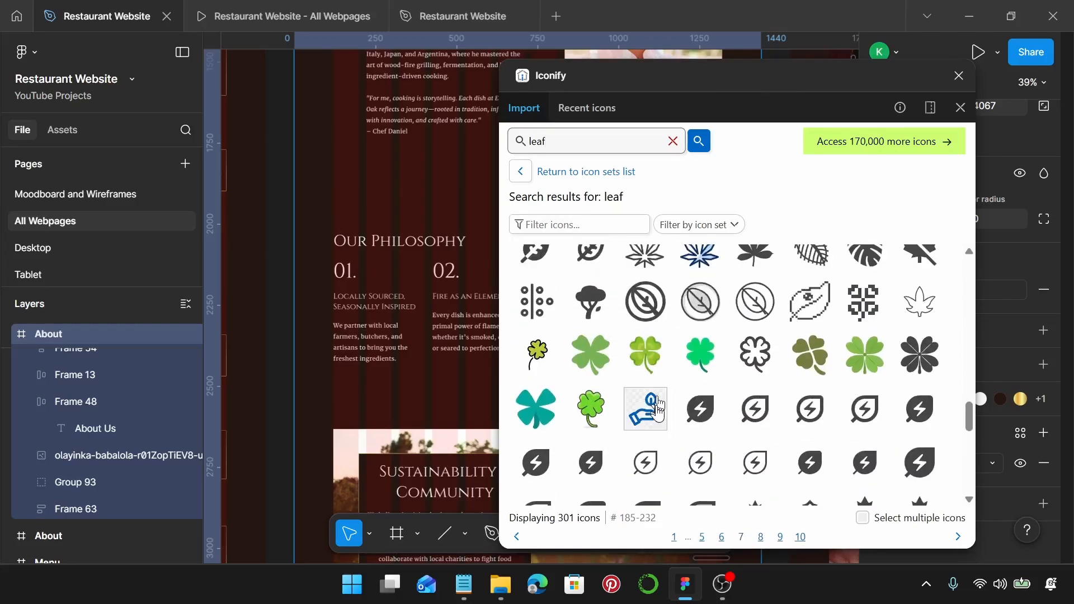
click(652, 411)
scroll(694, 332, down, 3)
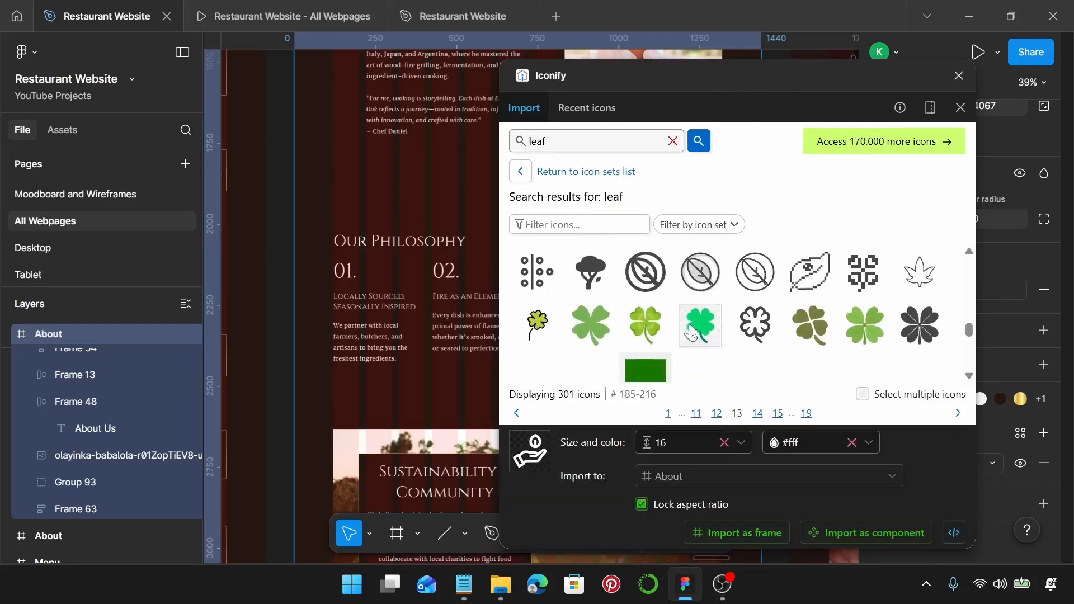
scroll(694, 331, up, 1)
drag(646, 353, 343, 189)
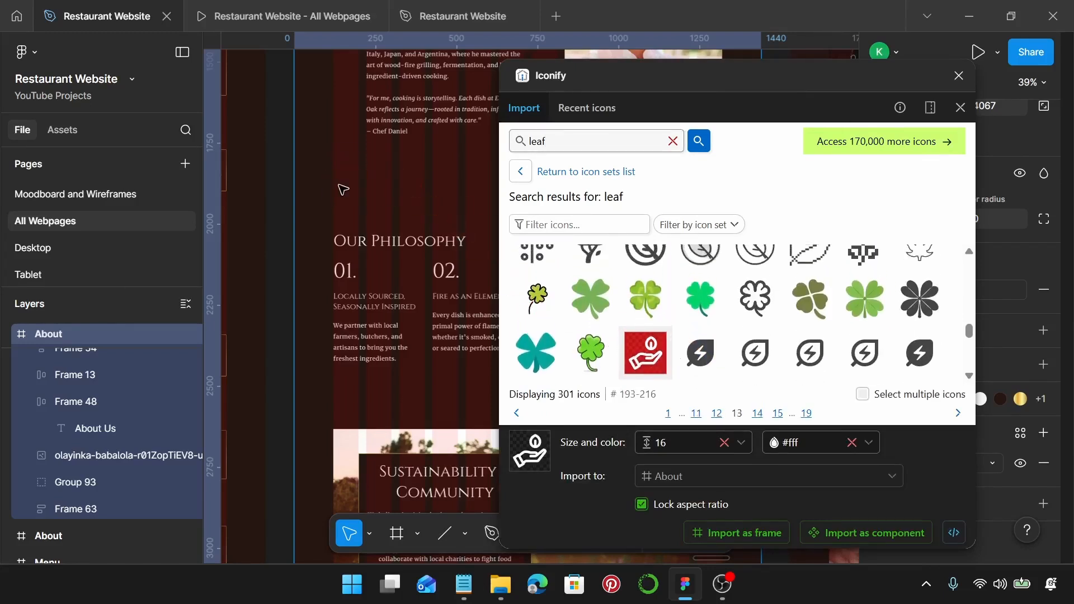
Step: Search for "fire" and place the nimbus:fire outline icon beside the hand-and-leaf icon above the Our Philosophy heading
click(673, 141)
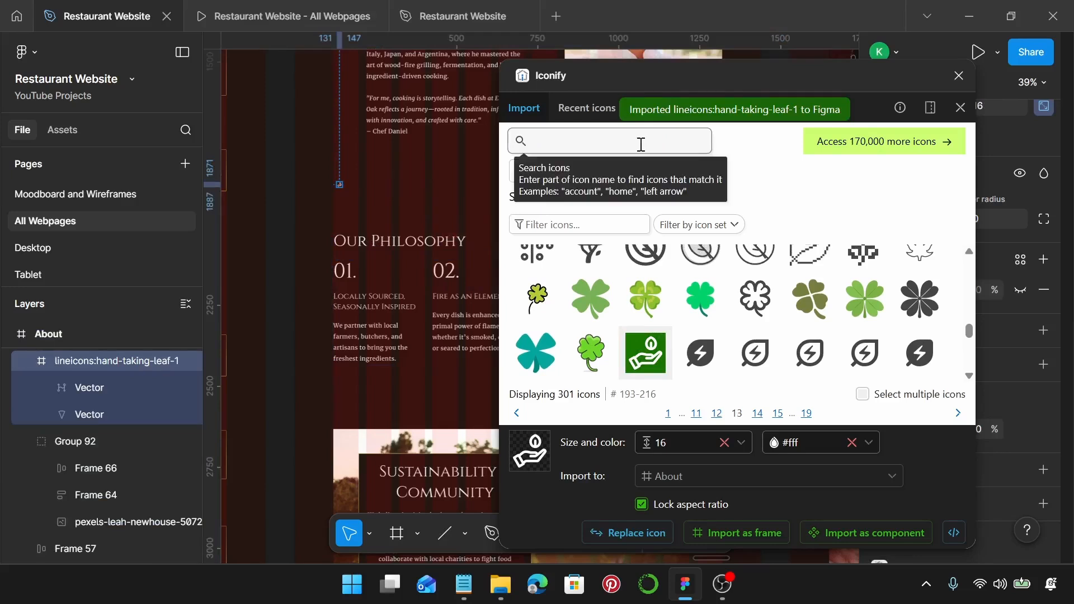
text(fire)
key(Return)
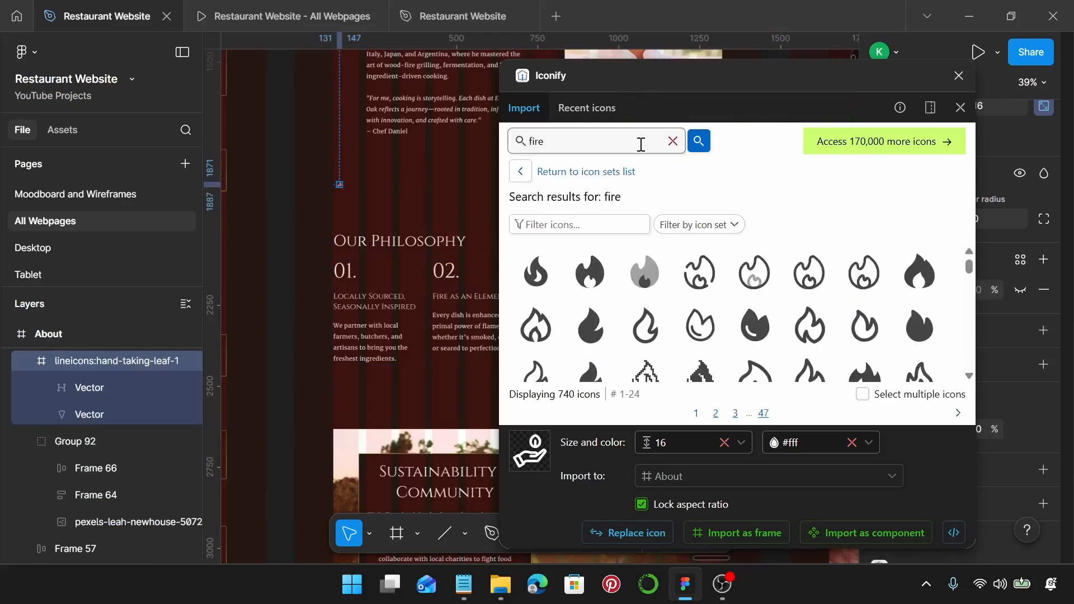
scroll(750, 336, down, 3)
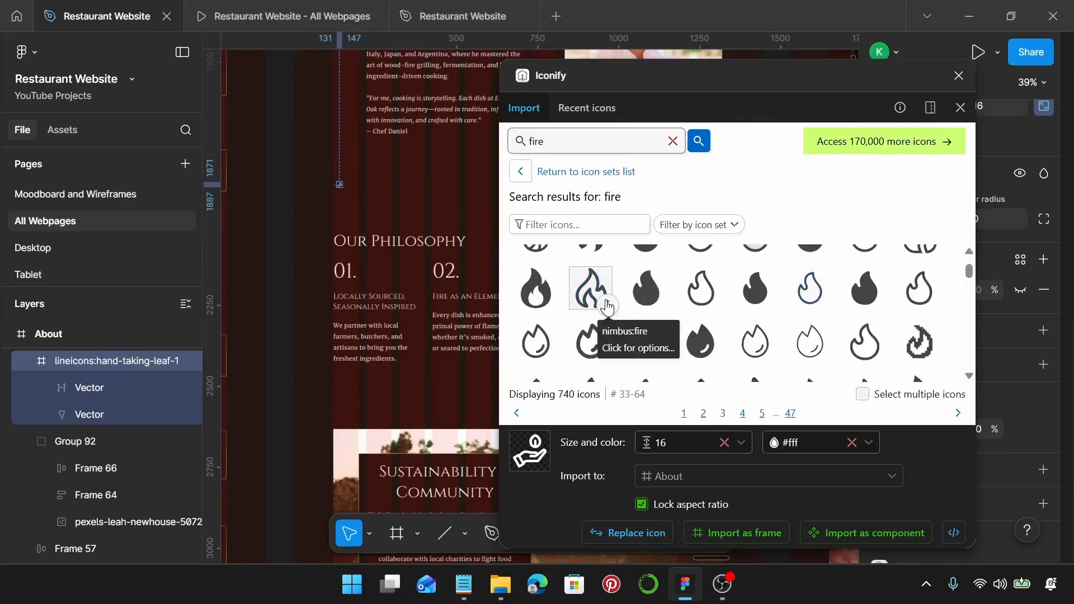
click(608, 306)
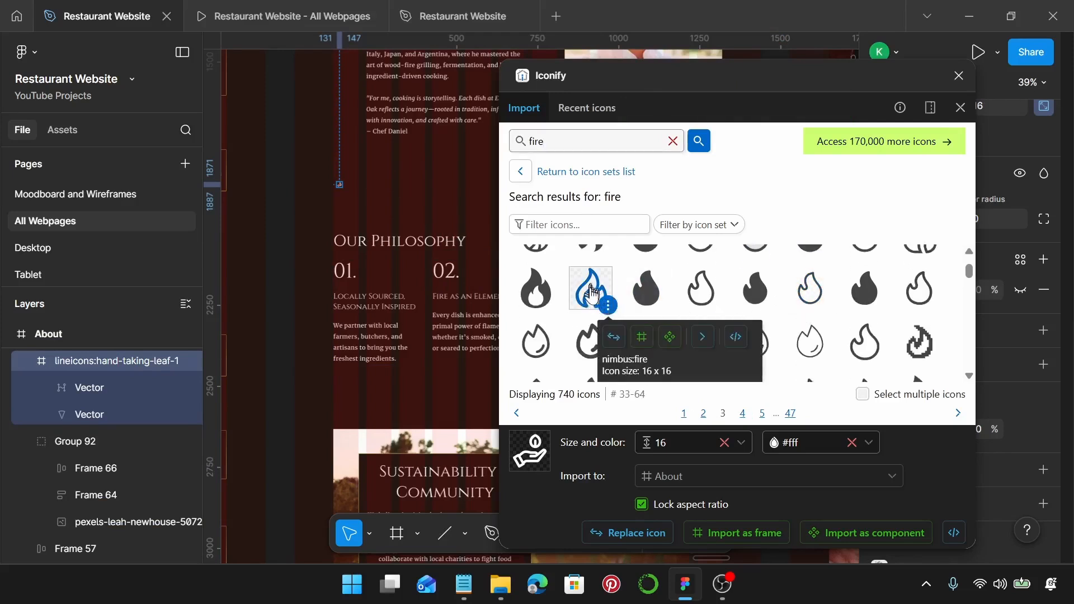
drag(602, 307, 367, 181)
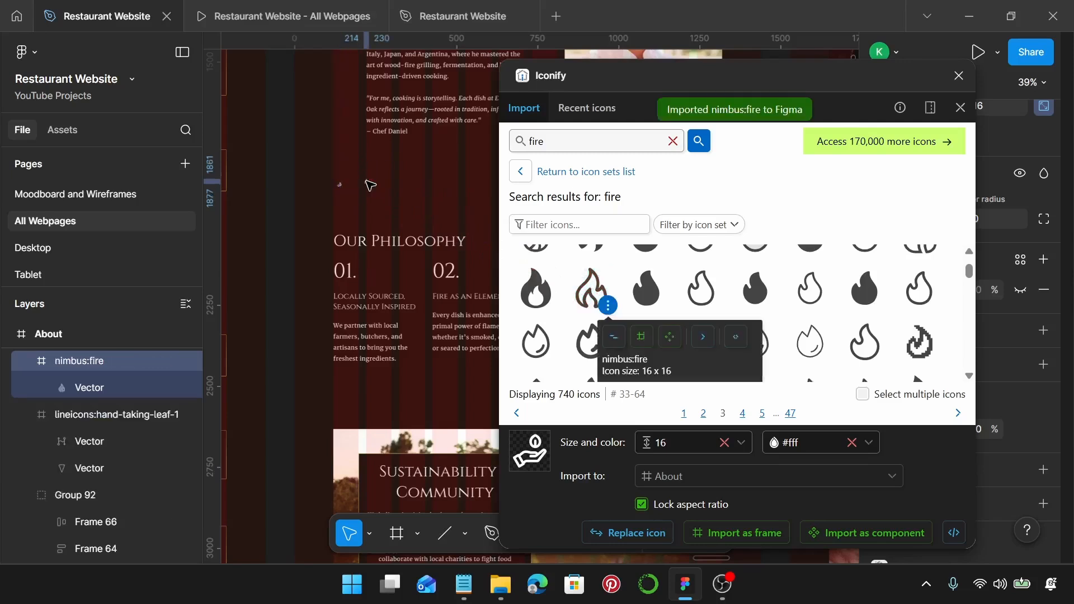
Step: Search for "wine" and place the la:wine-glass icon beside the fire icon on the About page
click(563, 145)
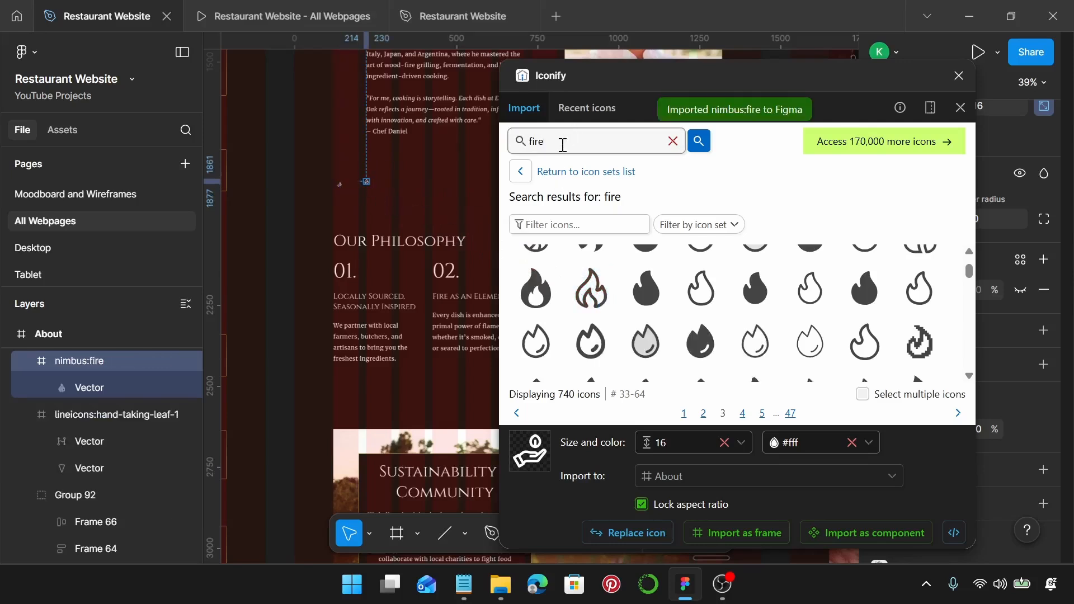
key(BackSpace)
key(BackSpace)
text(win)
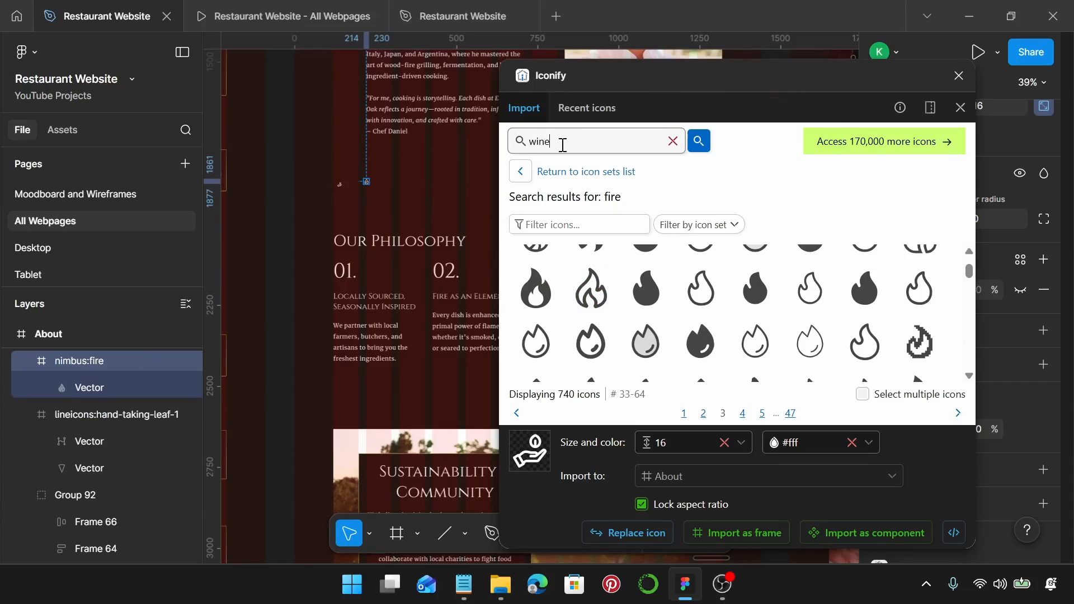
key(Return)
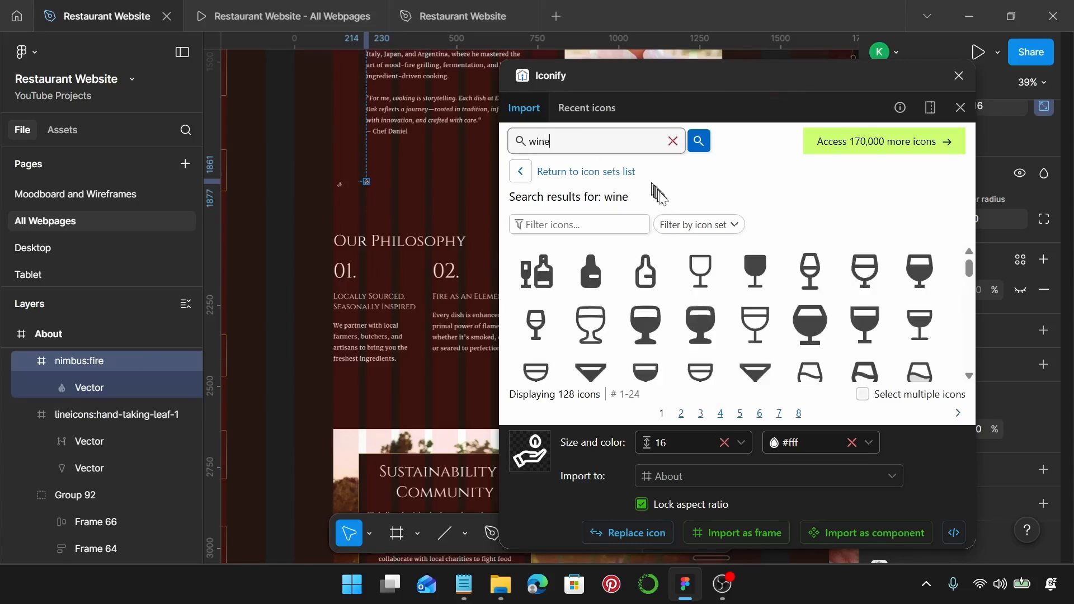
scroll(817, 319, down, 5)
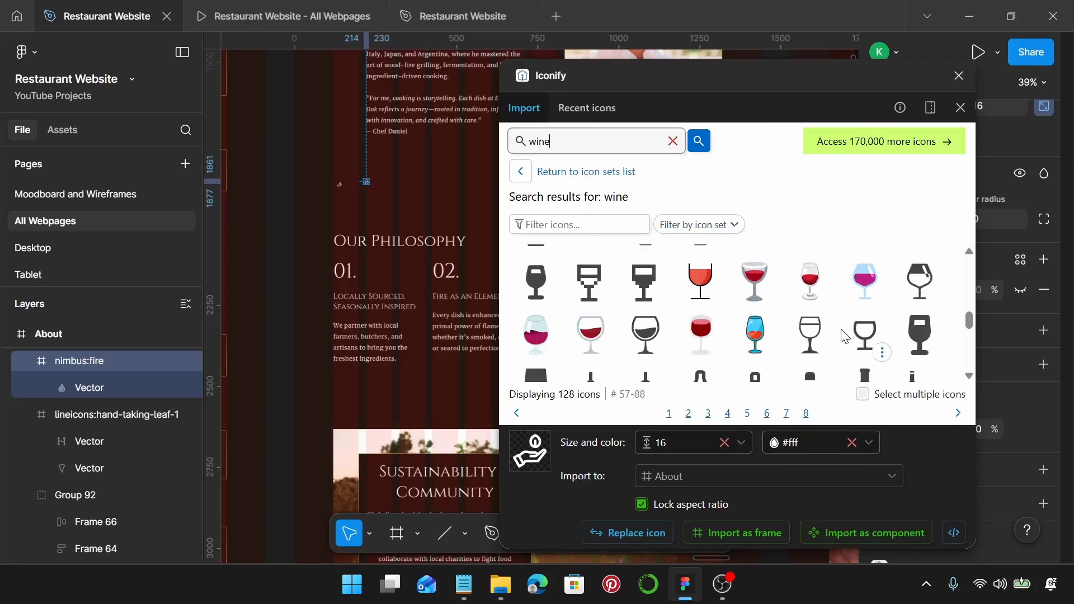
click(865, 335)
drag(865, 335, 394, 182)
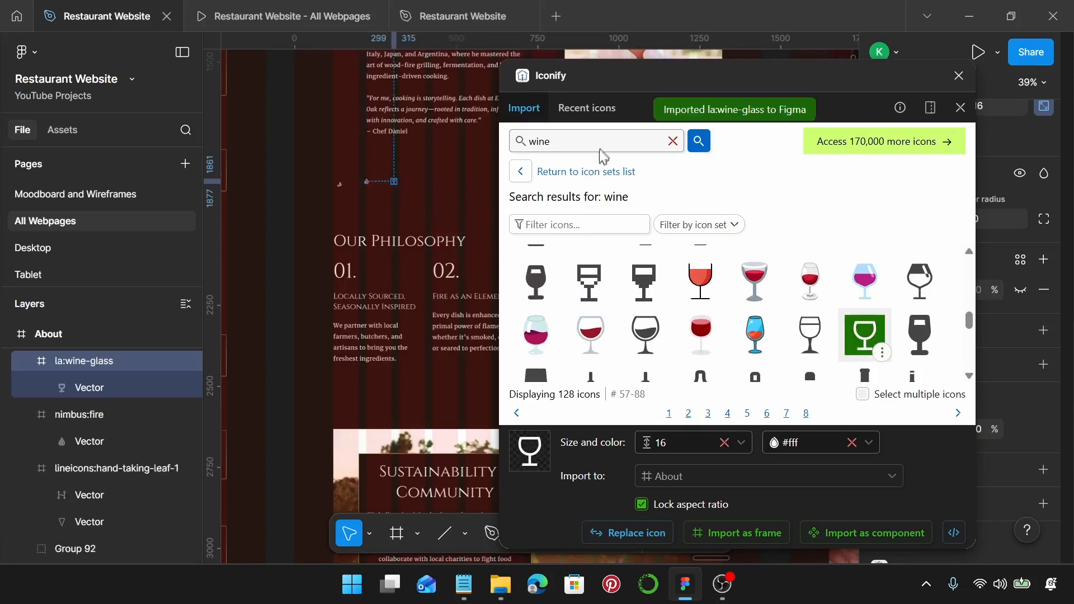
Step: Search for "plate", place the fluent-emoji-high-contrast fork-and-plate icon beside the wine glass, and close the plugin
click(566, 140)
key(BackSpace)
key(BackSpace)
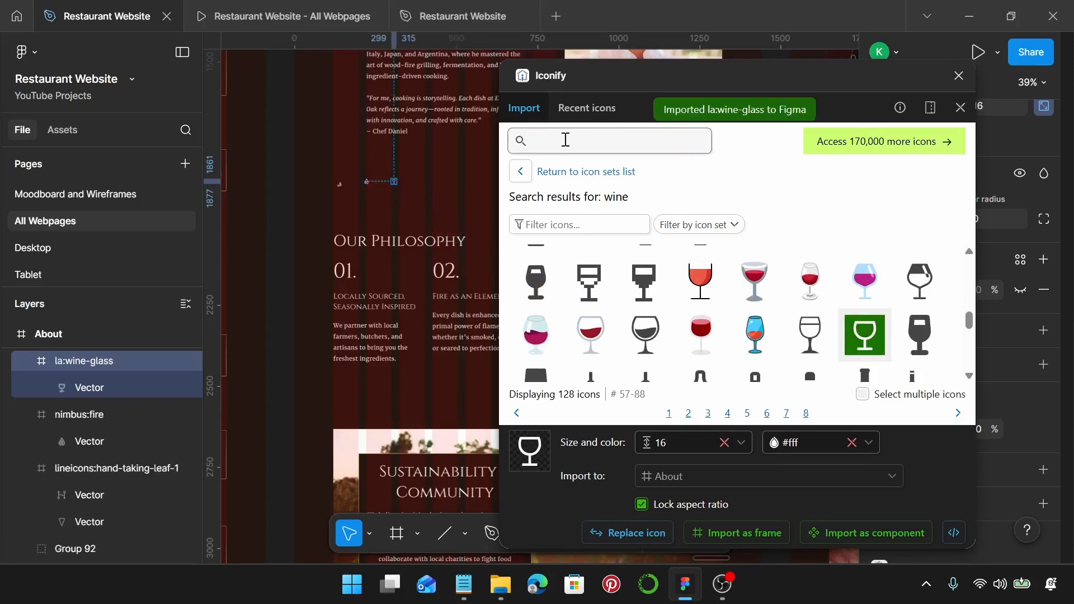
text(plate)
key(Return)
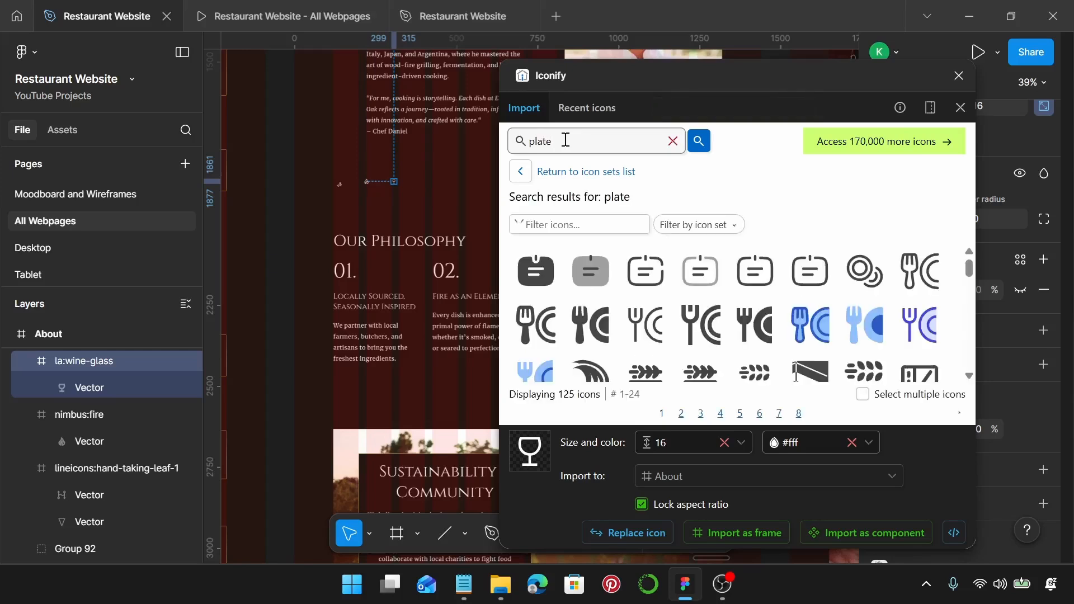
scroll(835, 315, down, 3)
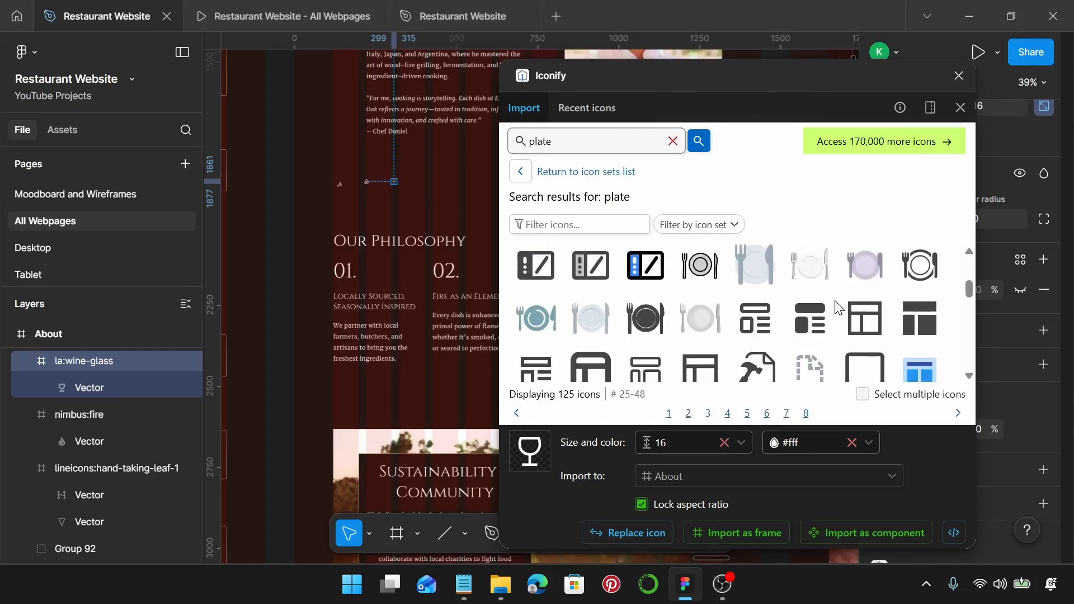
click(923, 268)
drag(924, 268, 435, 190)
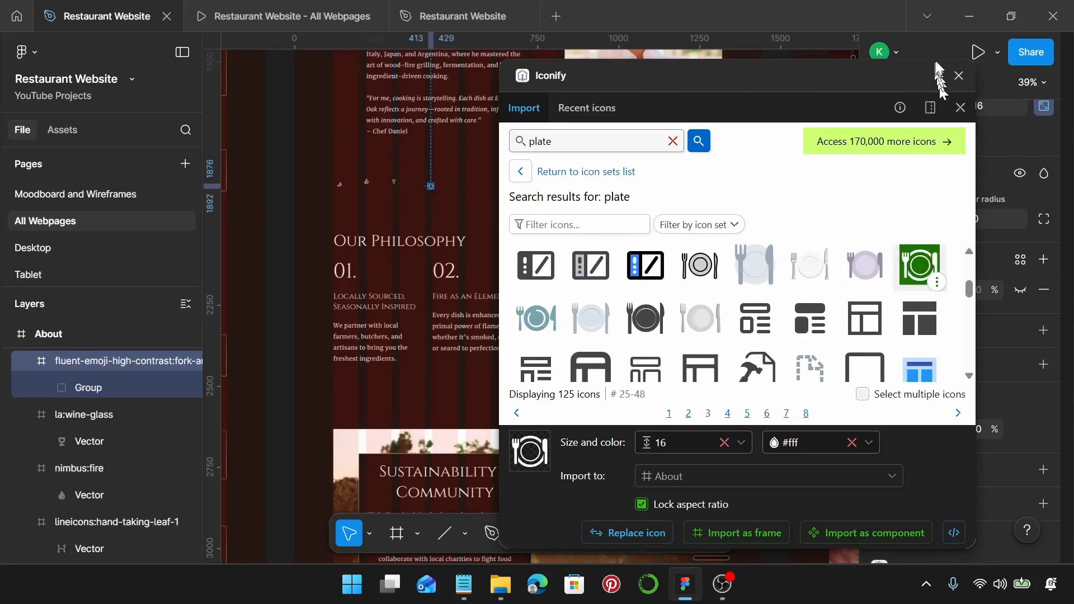
click(960, 75)
Step: Select the "01." number in the first Our Philosophy column and examine its dimensions and resizing settings
scroll(336, 277, up, 6)
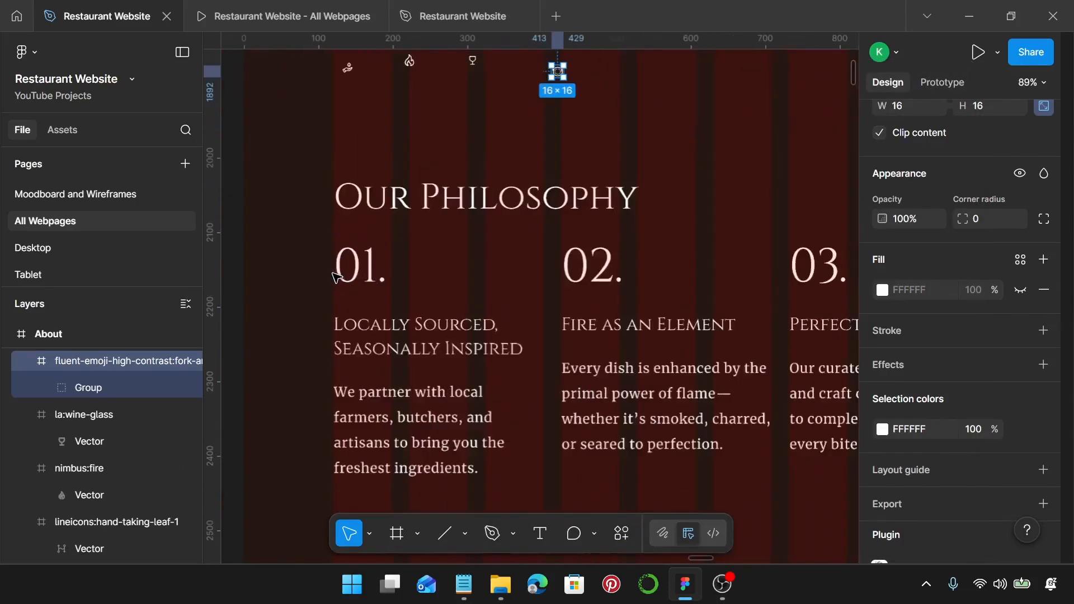
click(380, 278)
click(381, 274)
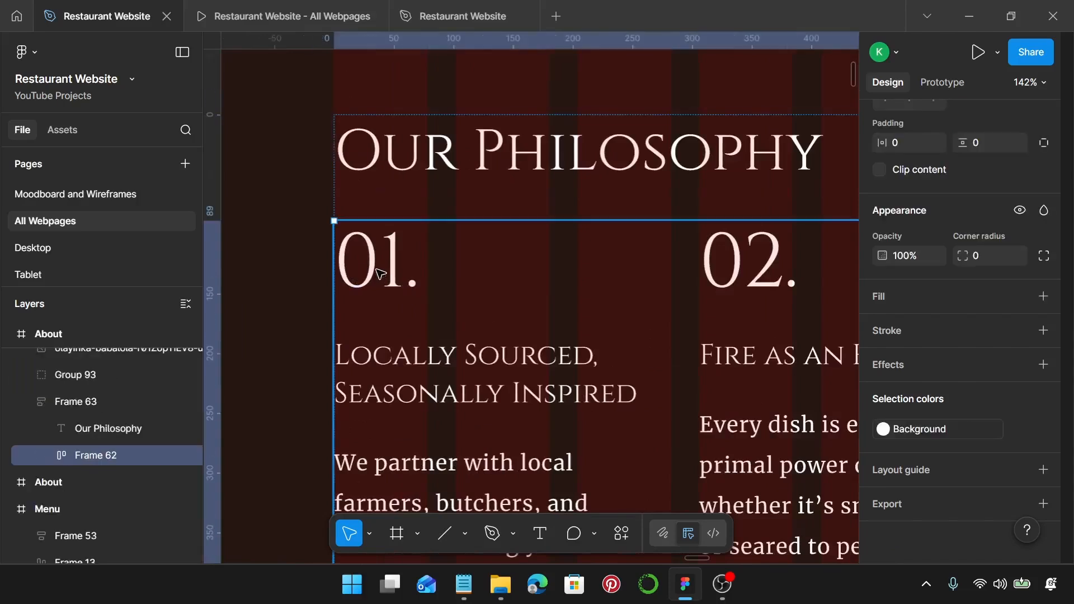
click(381, 274)
click(381, 274)
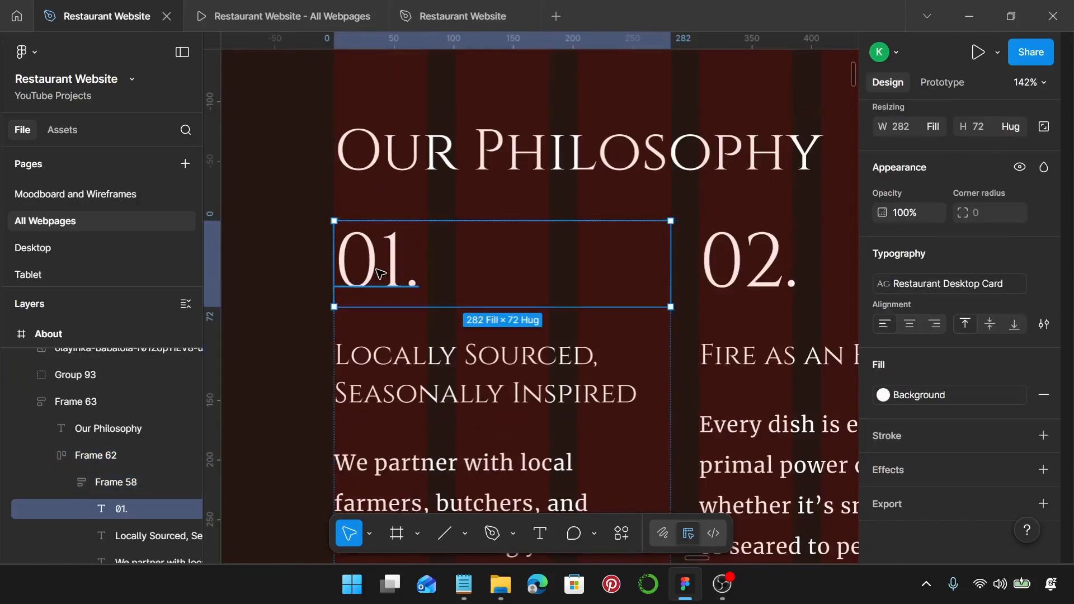
scroll(954, 244, up, 3)
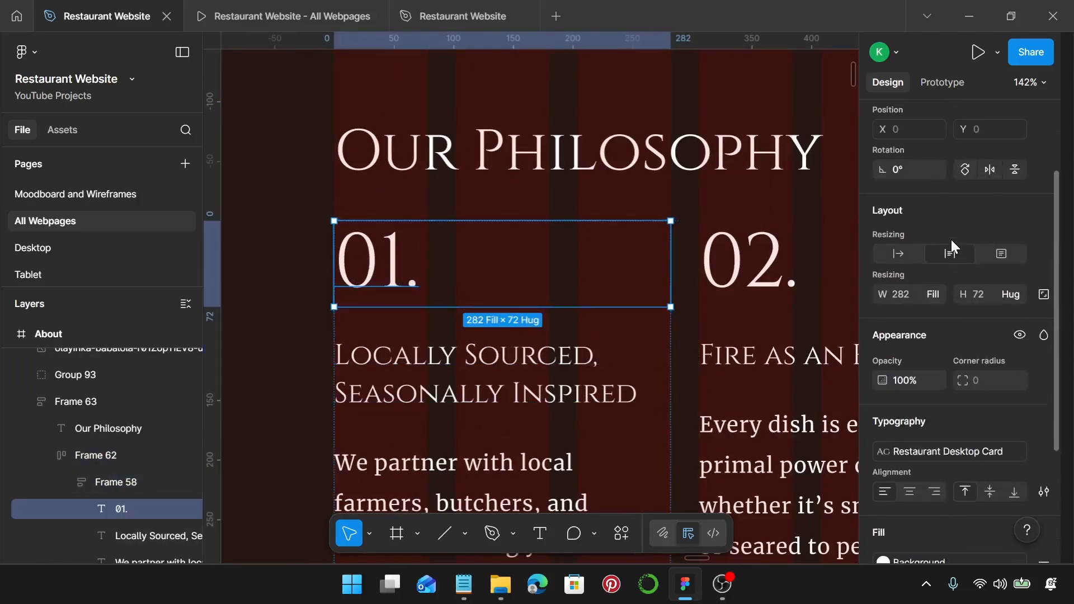
scroll(655, 459, down, 5)
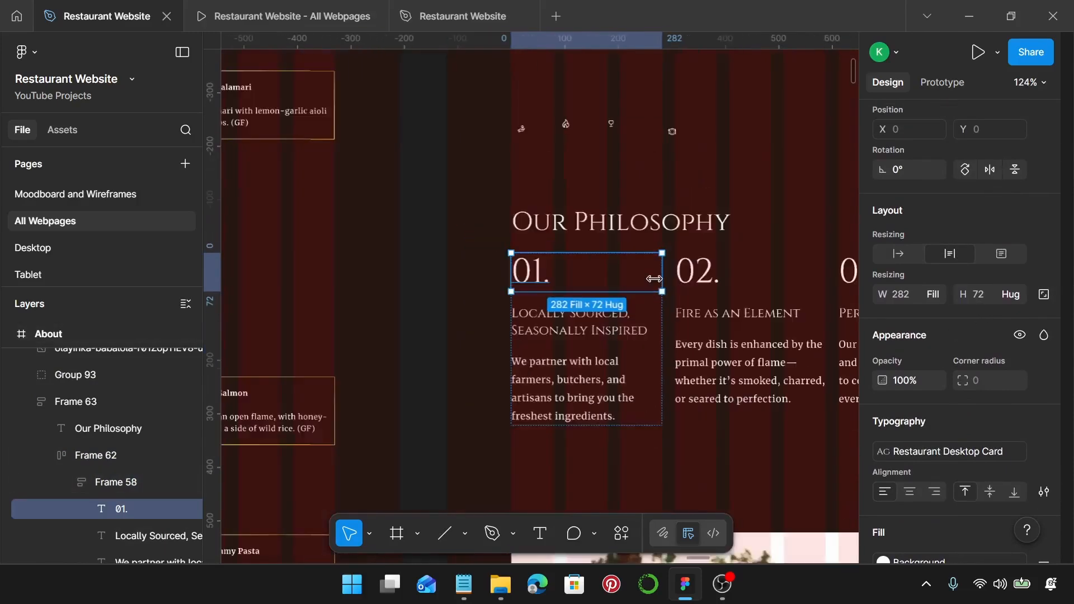
Step: Resize the four loose white icons above the Our Philosophy heading to 72 px wide
click(487, 195)
drag(483, 193, 734, 266)
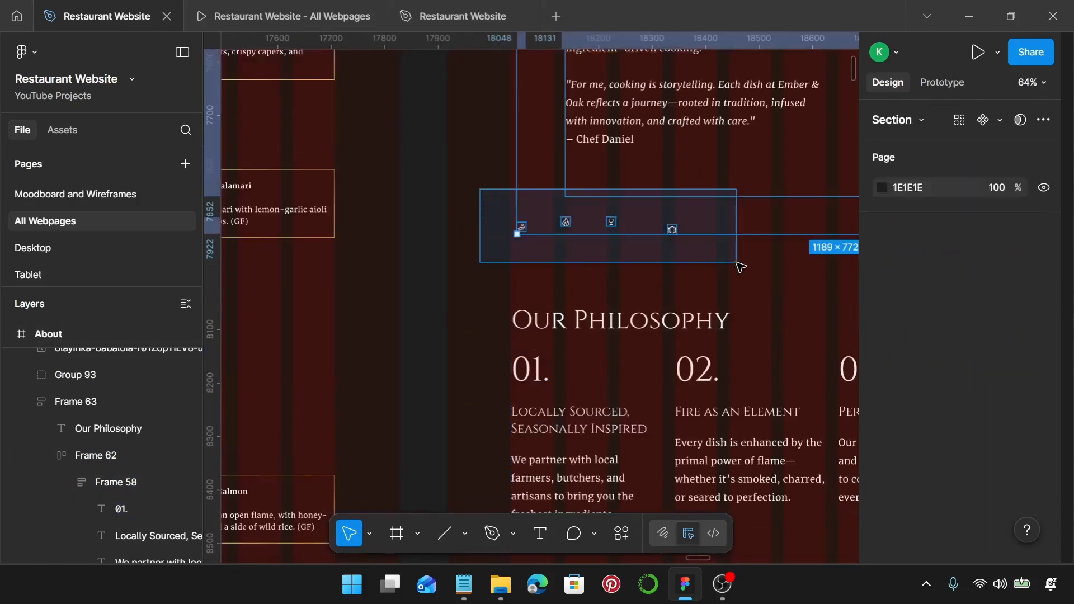
click(491, 233)
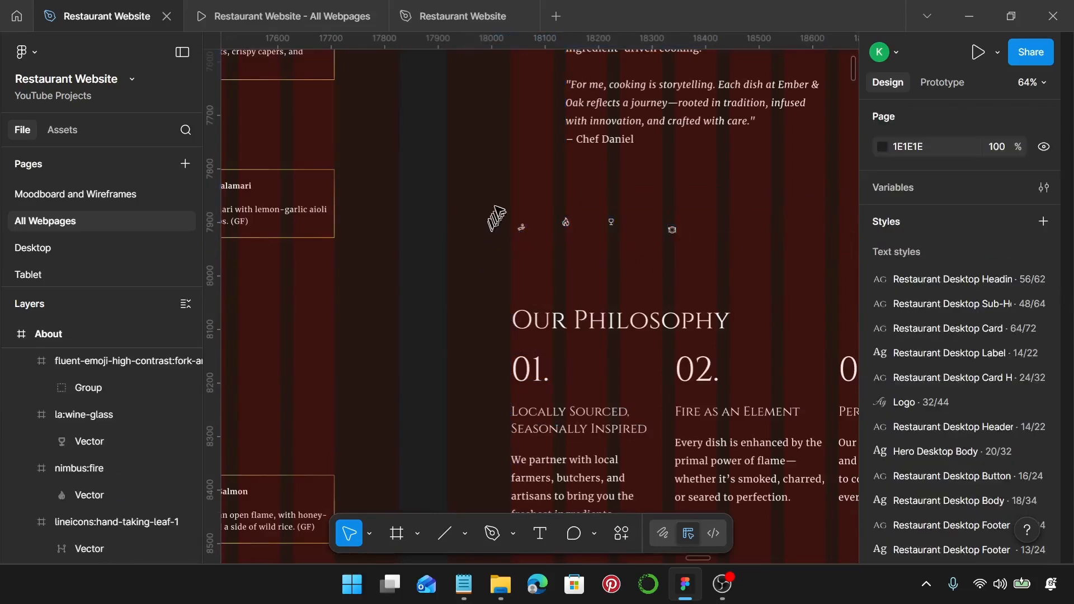
drag(488, 210, 709, 280)
scroll(945, 372, down, 2)
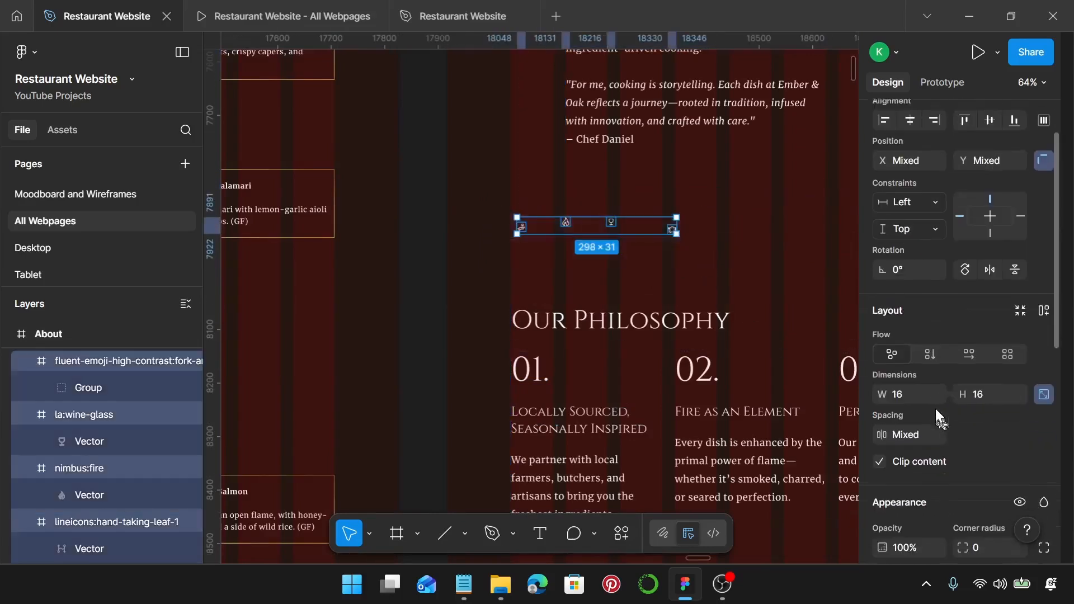
click(907, 391)
text(7)
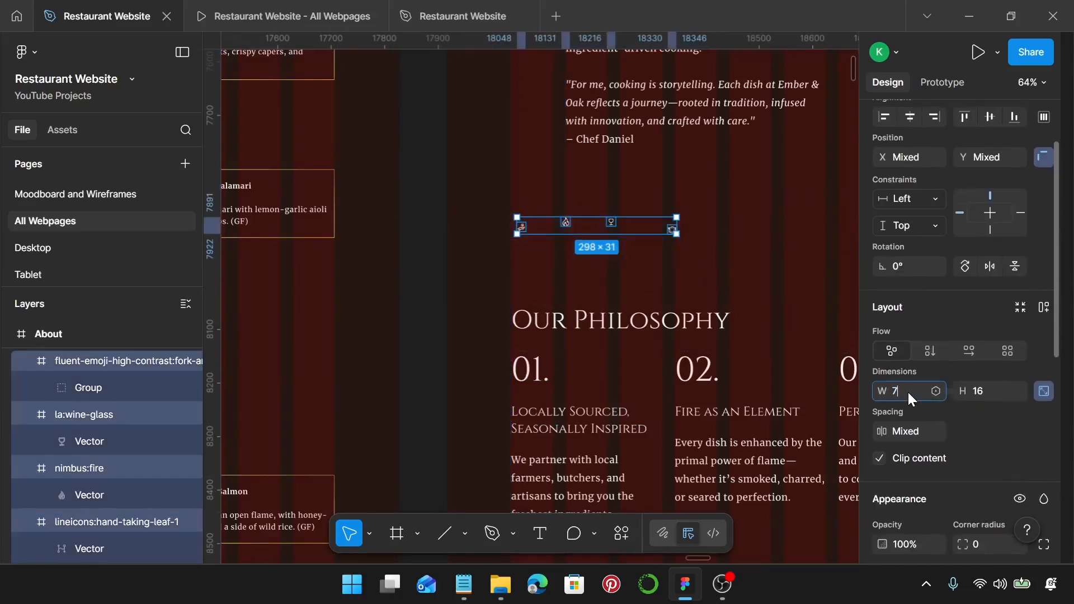
text(2)
key(Return)
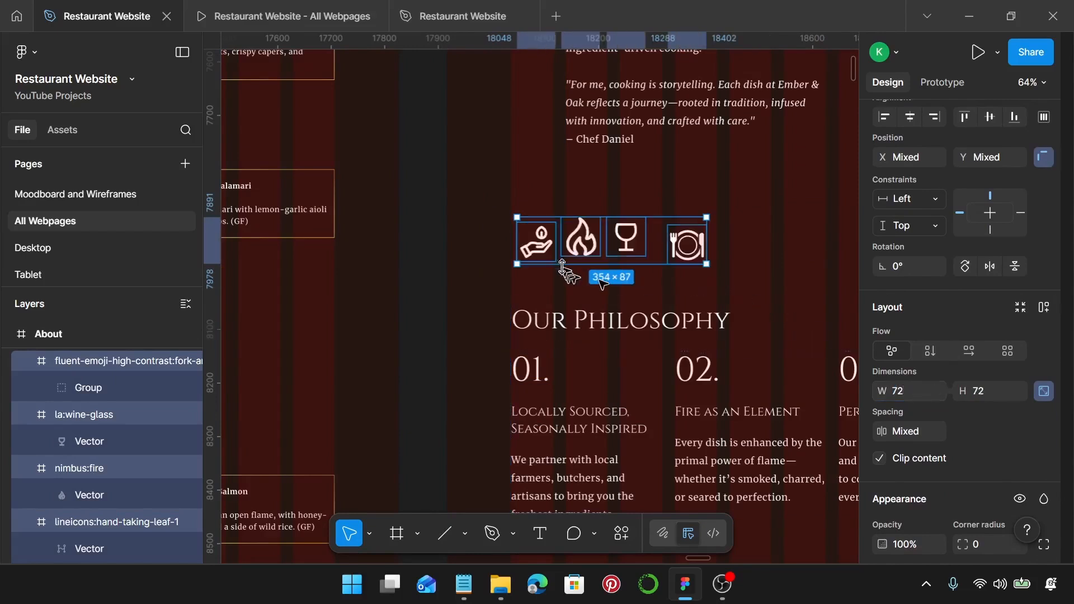
Step: Cut the hand-with-leaf icon and paste it in place of the "01." text in the Our Philosophy section
click(548, 255)
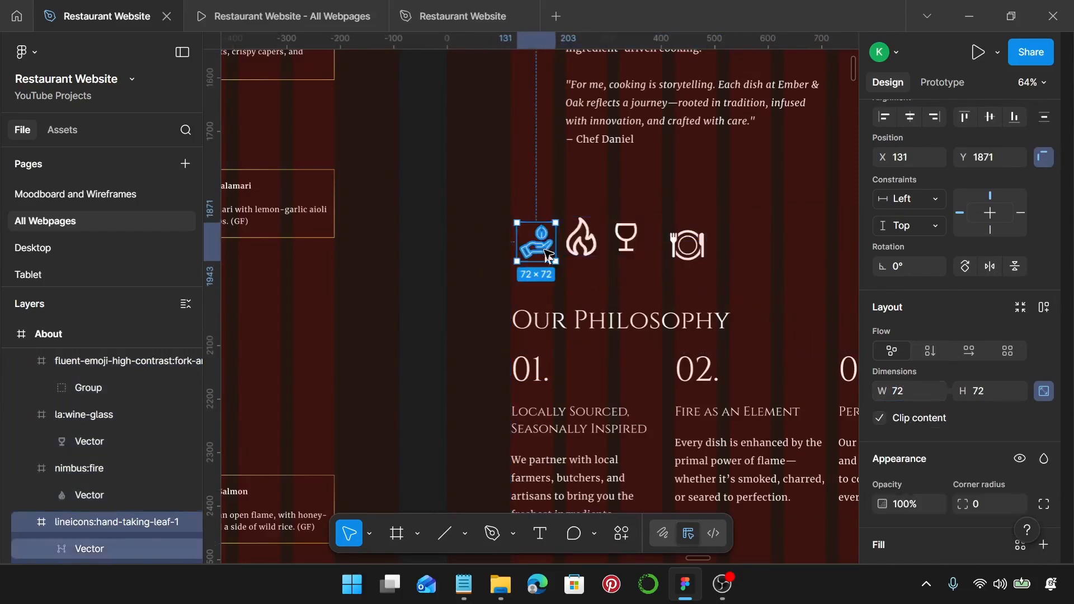
key(Delete)
double_click(537, 366)
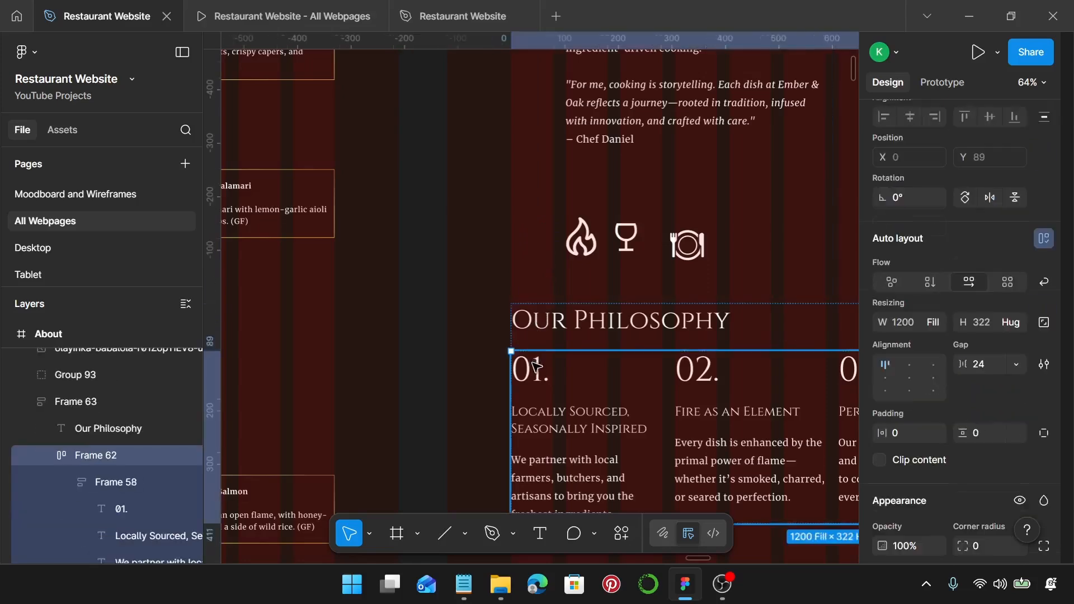
click(539, 370)
click(538, 369)
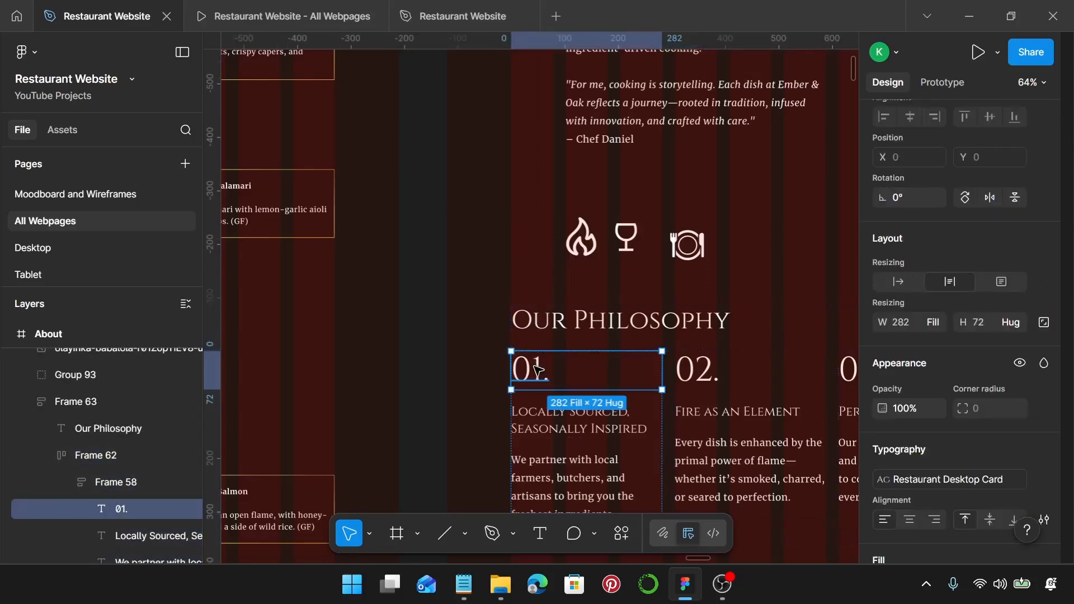
key(ctrl+shift+r)
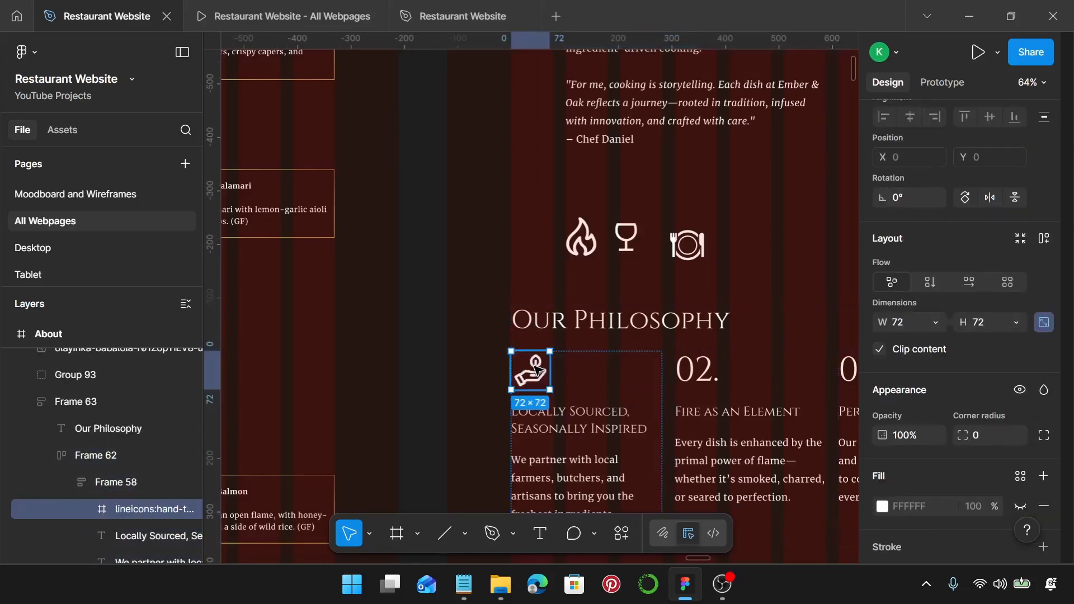
Step: Cut the fire icon and paste it in place of the "02." text above Fire as an Element
scroll(536, 369, right, 5)
click(398, 246)
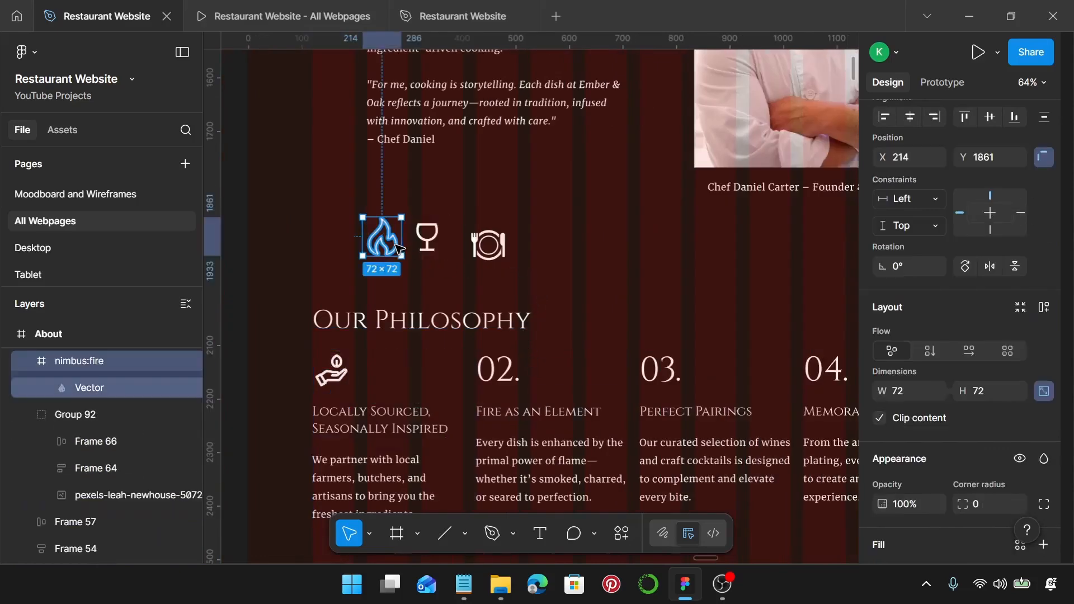
key(Delete)
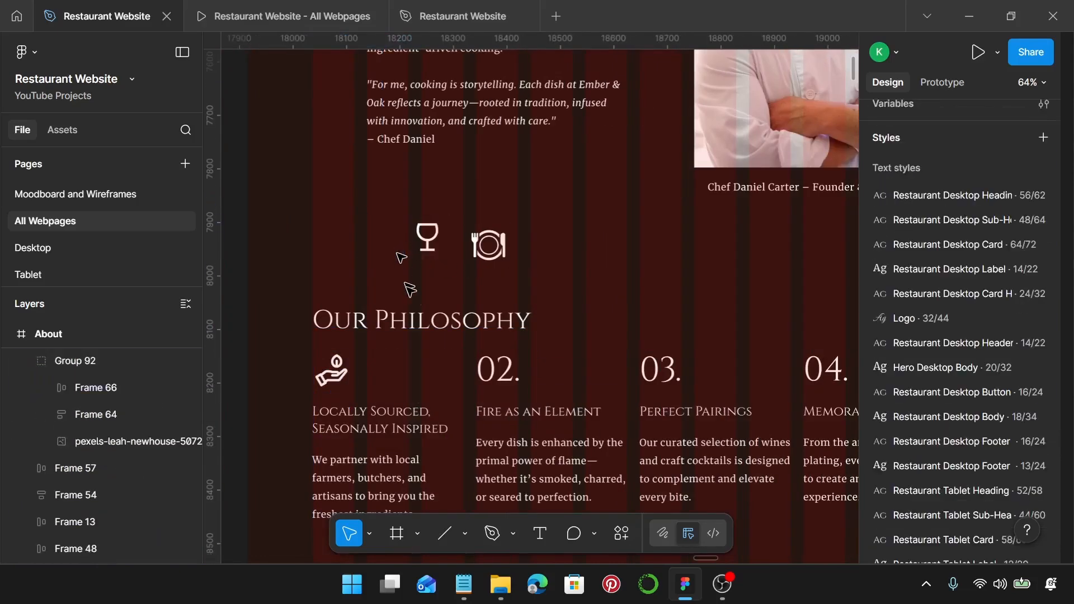
click(500, 367)
click(499, 367)
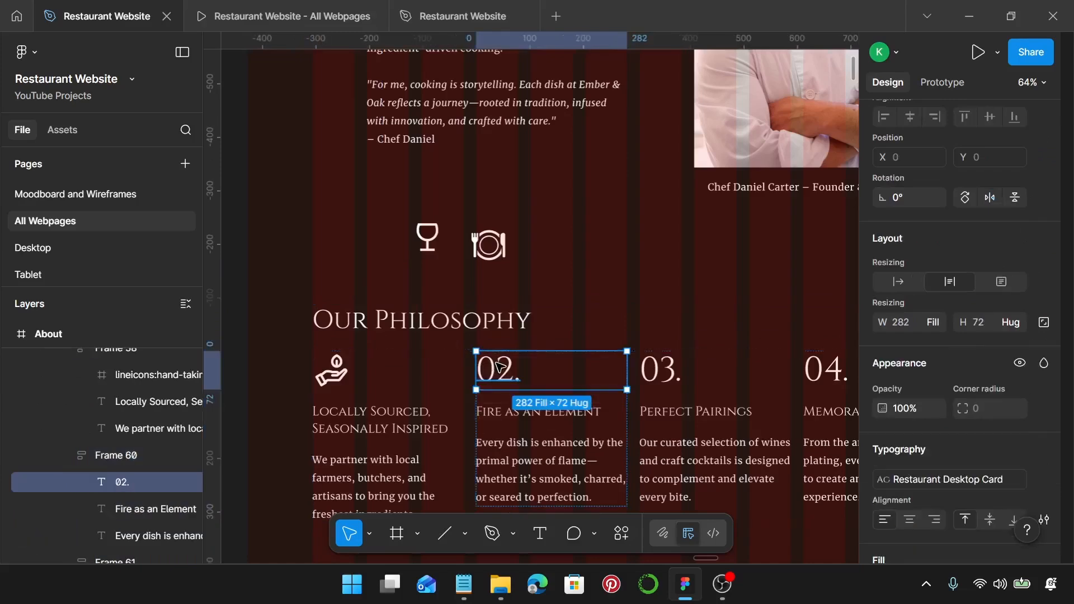
key(ctrl+shift+r)
Step: Cut the wine glass icon and paste it in place of the "03." text above Perfect Pairings
click(435, 244)
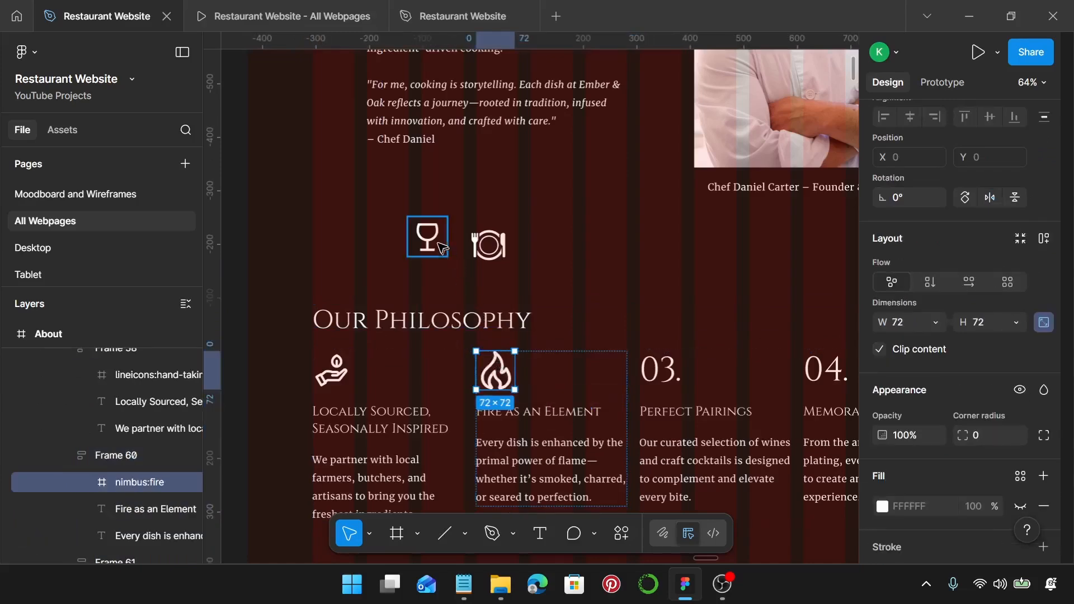
key(Delete)
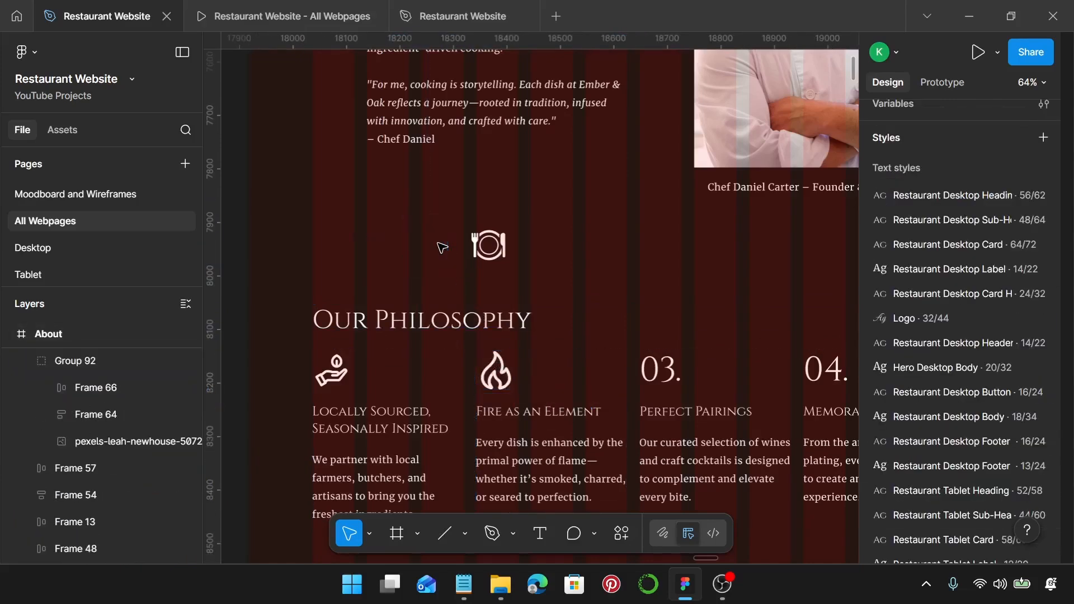
click(647, 360)
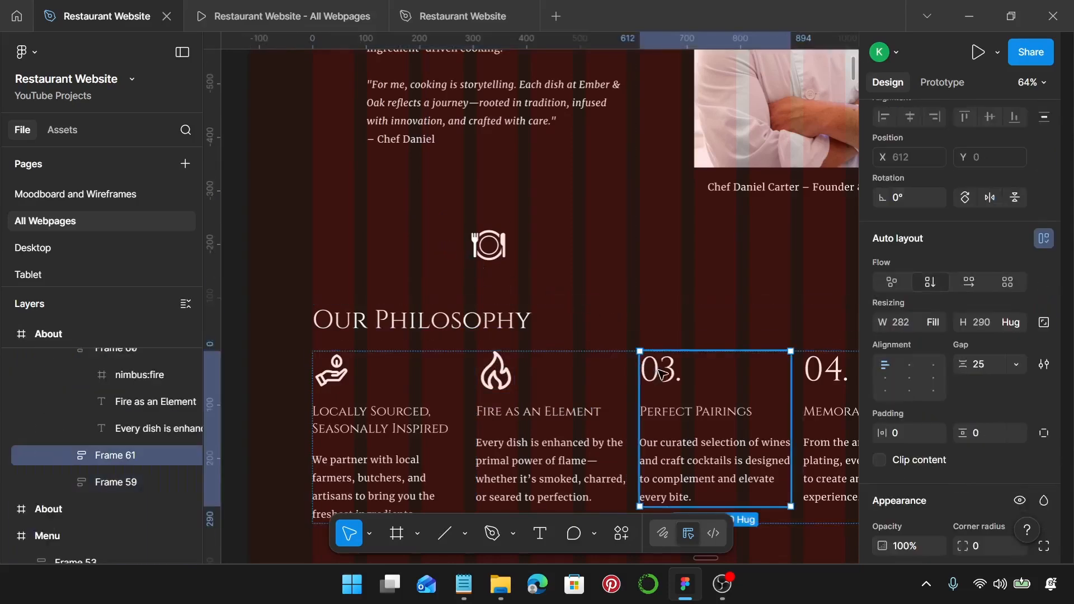
click(665, 376)
key(ctrl+shift+r)
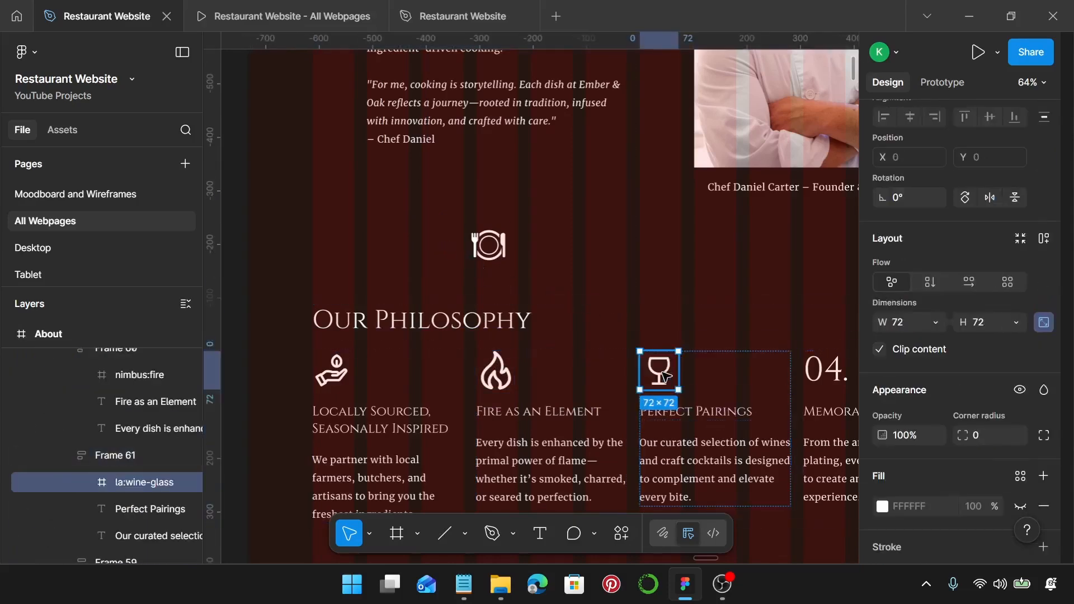
Step: Cut the fork-and-plate icon and paste it in place of the "04." text above Memorable Dining
click(509, 243)
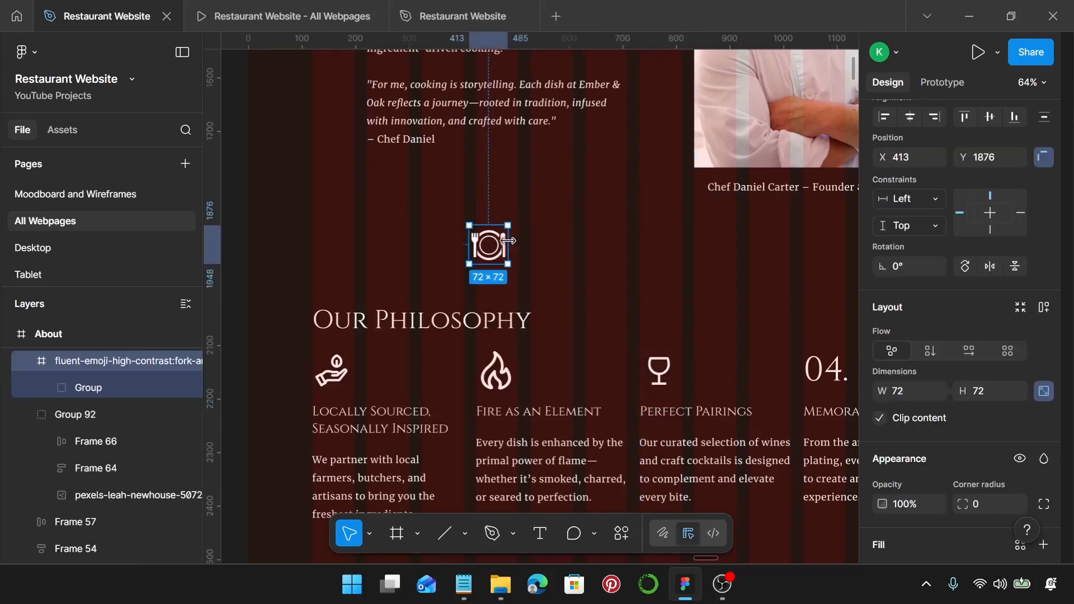
key(Delete)
scroll(512, 245, right, 3)
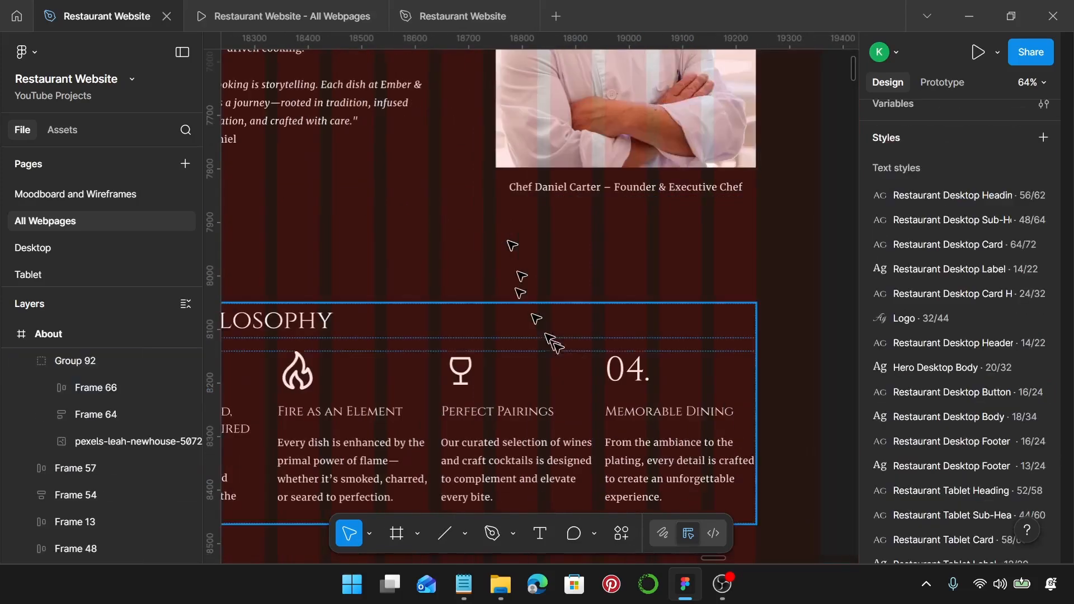
click(627, 371)
click(627, 371)
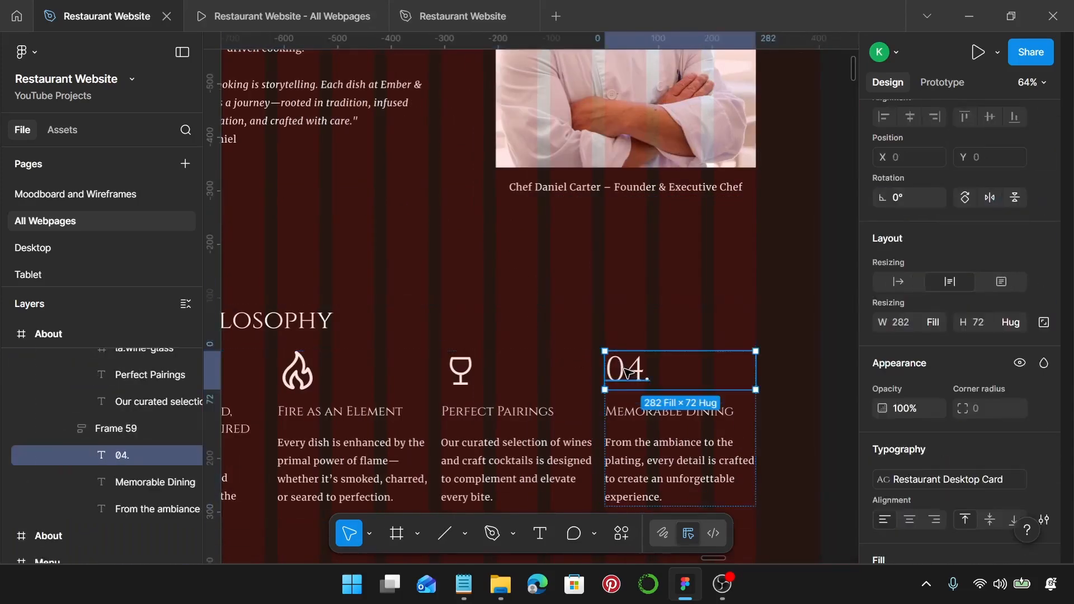
key(ctrl+shift+r)
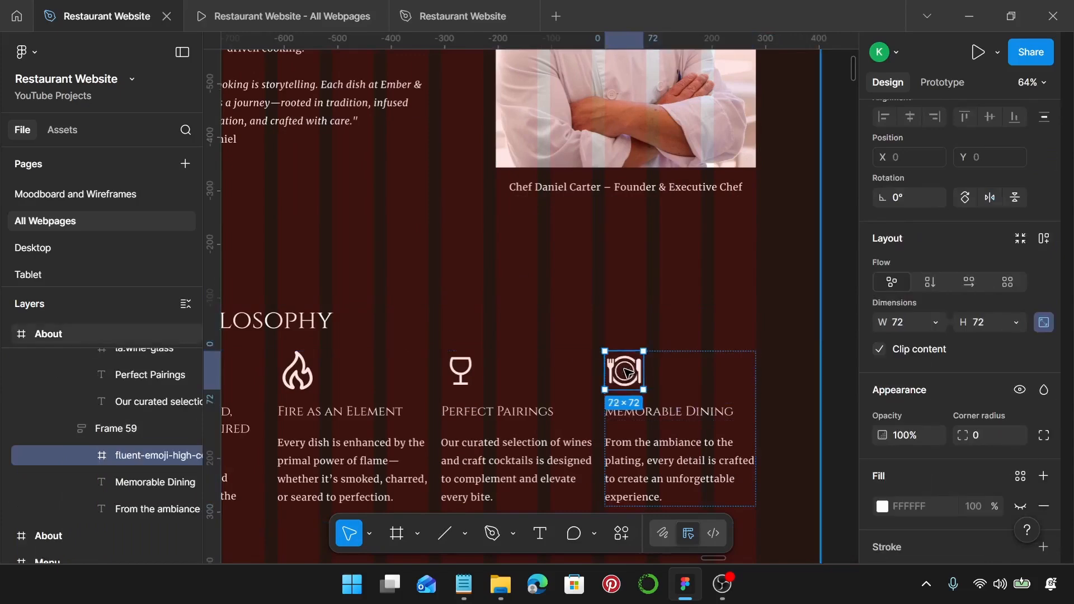
scroll(627, 371, down, 3)
key(Escape)
Step: Apply the Background color style to the FFFFFF color used in the whole Our Philosophy frame
click(466, 411)
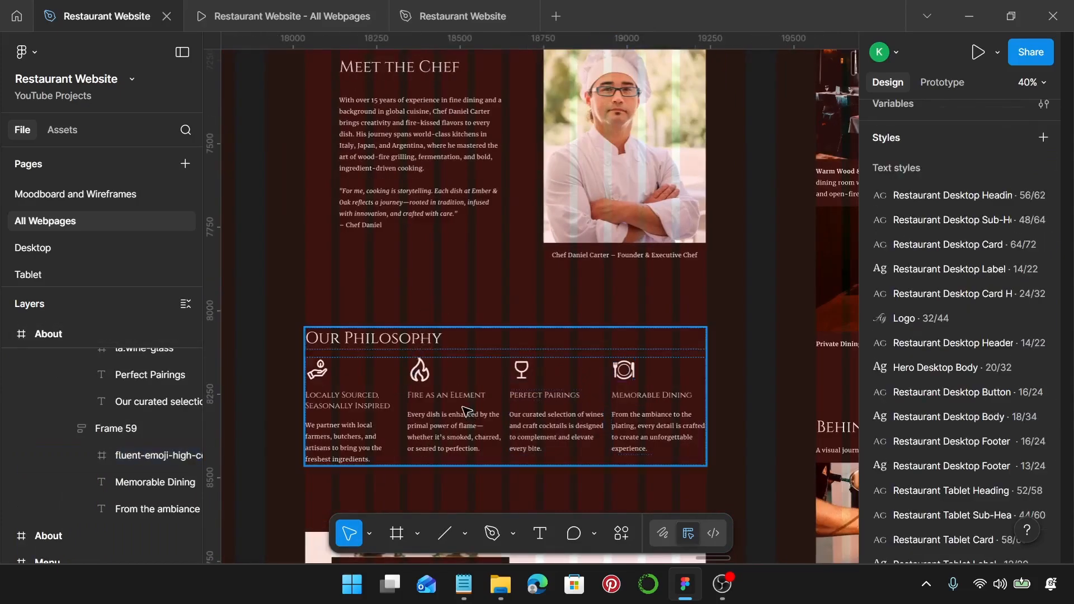
click(466, 411)
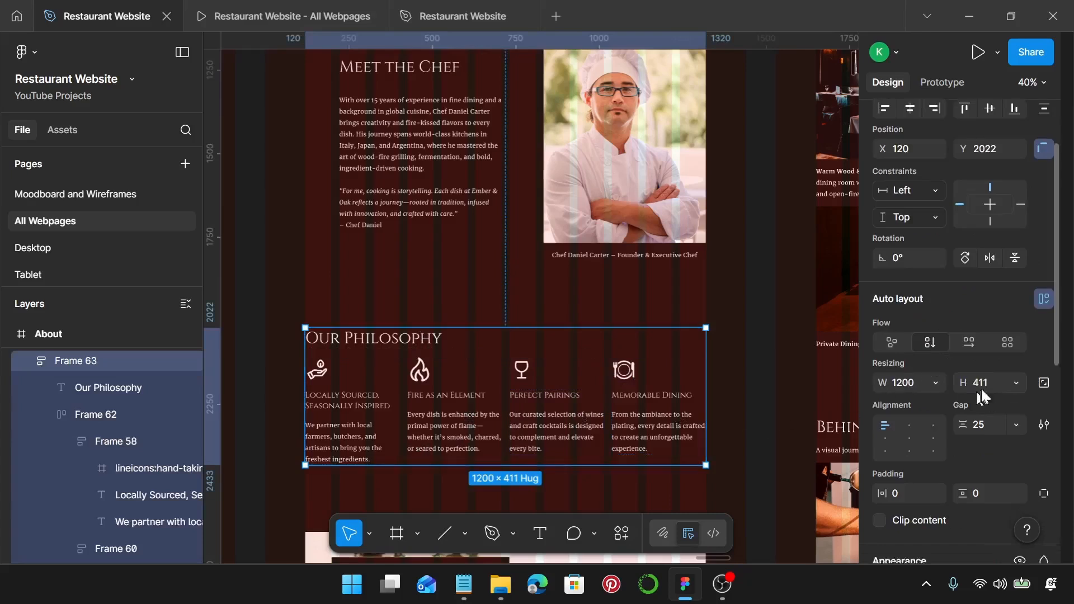
scroll(978, 385, down, 5)
scroll(978, 384, down, 3)
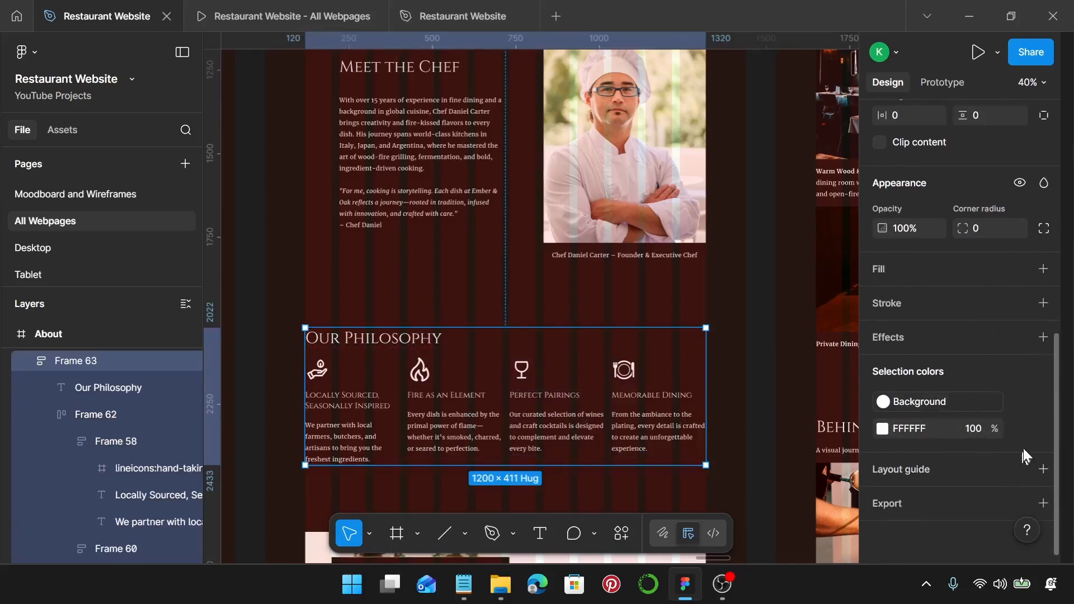
click(1021, 429)
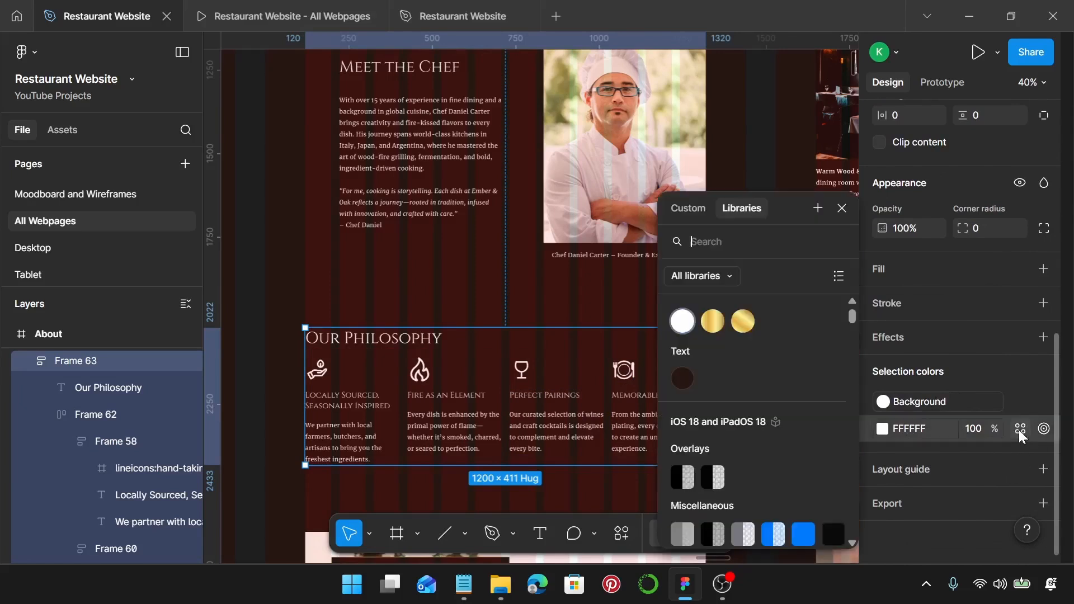
click(685, 319)
click(627, 318)
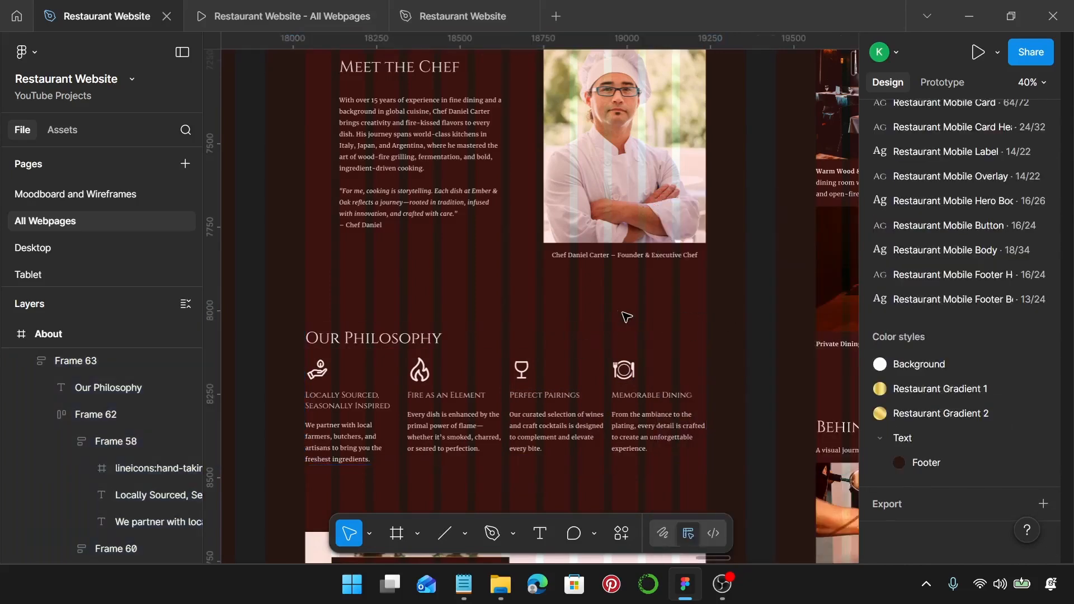
Step: Switch to the prototype preview and review the About page from the hero through the Our Philosophy section
click(271, 21)
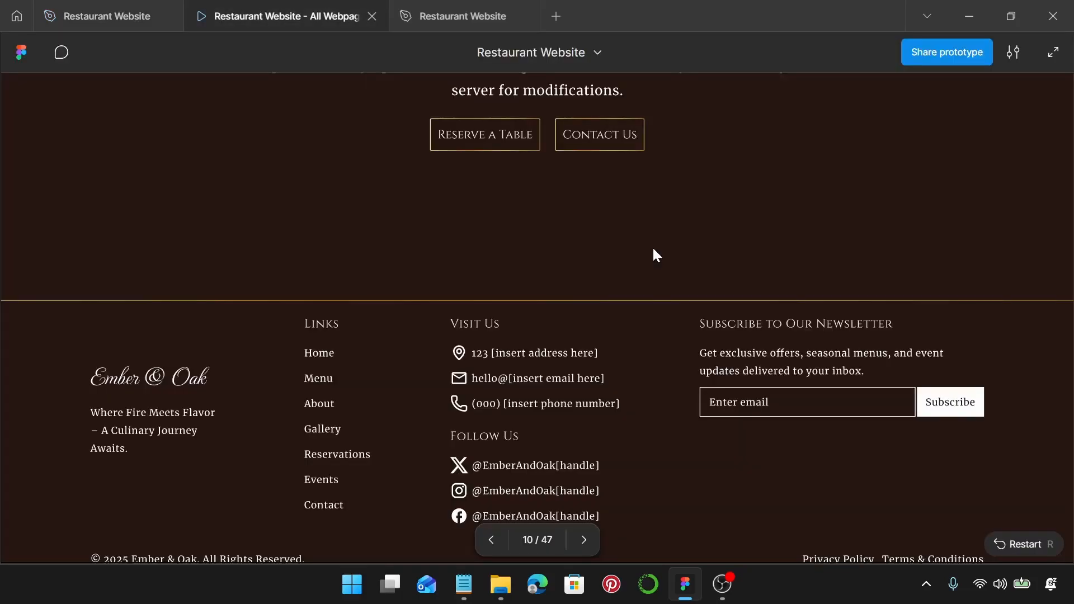
key(Right)
scroll(610, 344, down, 15)
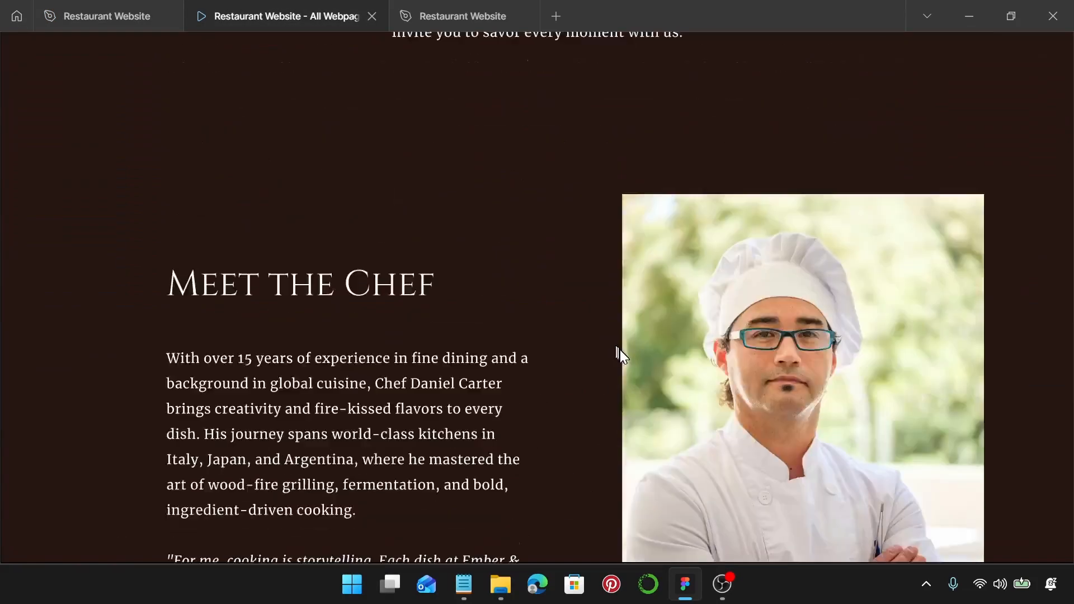
scroll(621, 352, down, 2)
scroll(621, 351, up, 15)
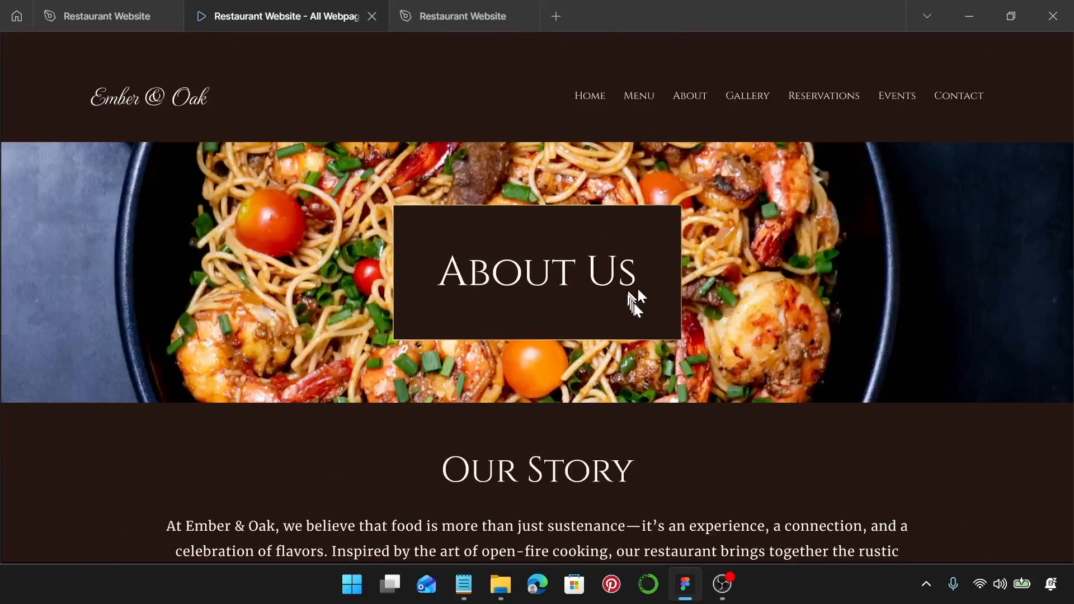
scroll(640, 306, down, 15)
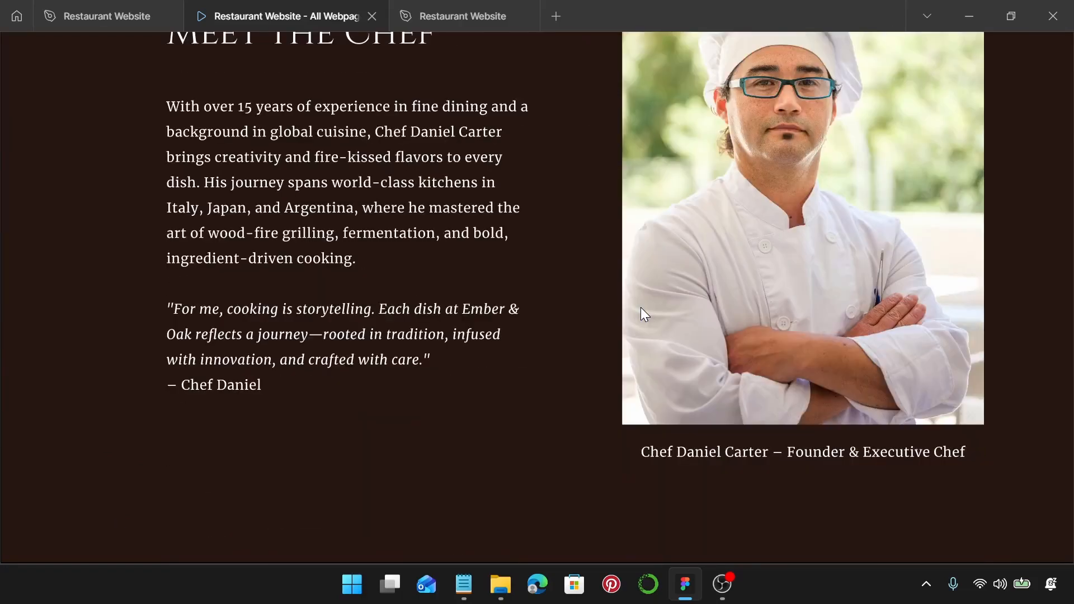
scroll(641, 313, down, 5)
scroll(642, 311, down, 5)
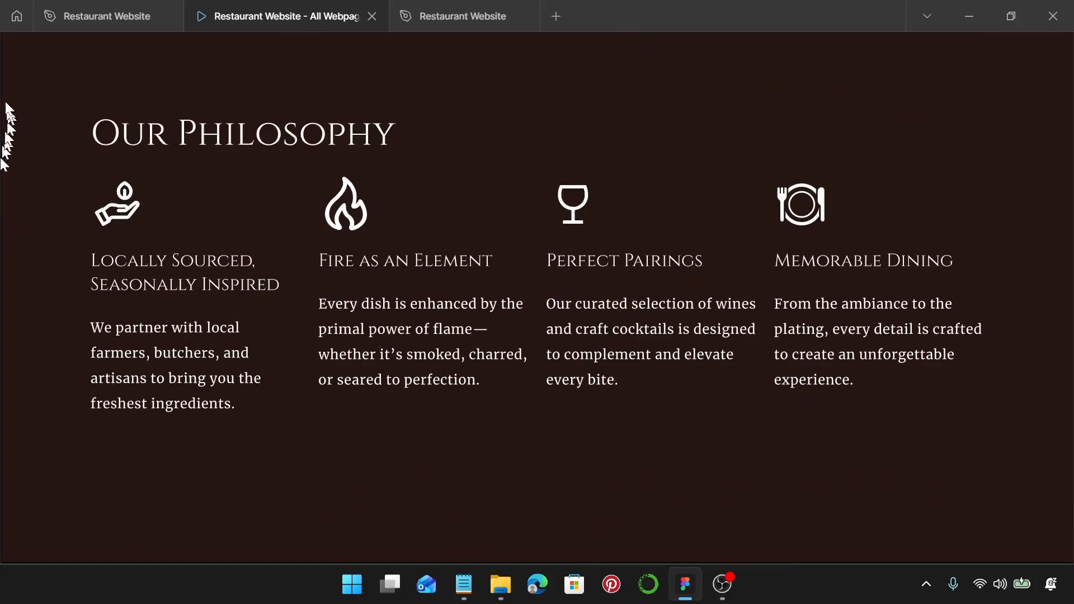
Step: Return to the design file and look over the desktop page frames around the About, Gallery and Reservations pages
click(115, 16)
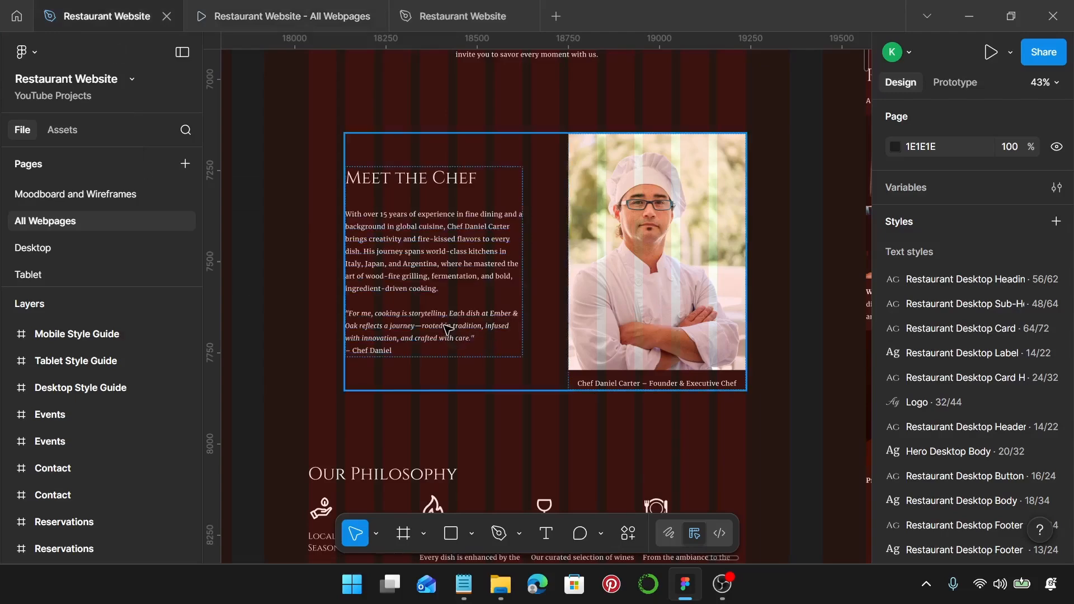
scroll(448, 329, down, 5)
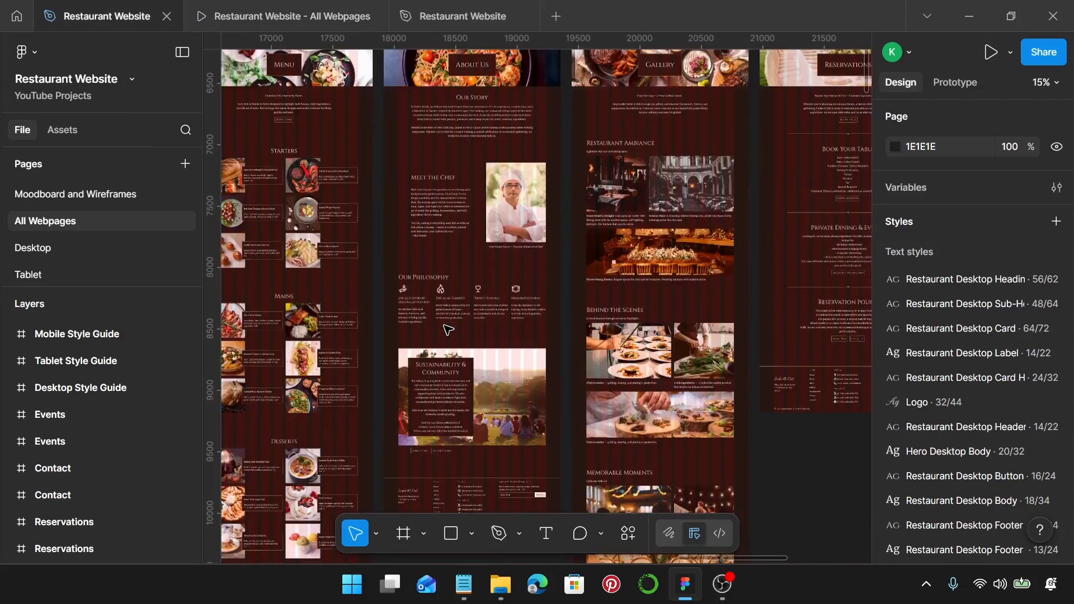
scroll(456, 312, right, 3)
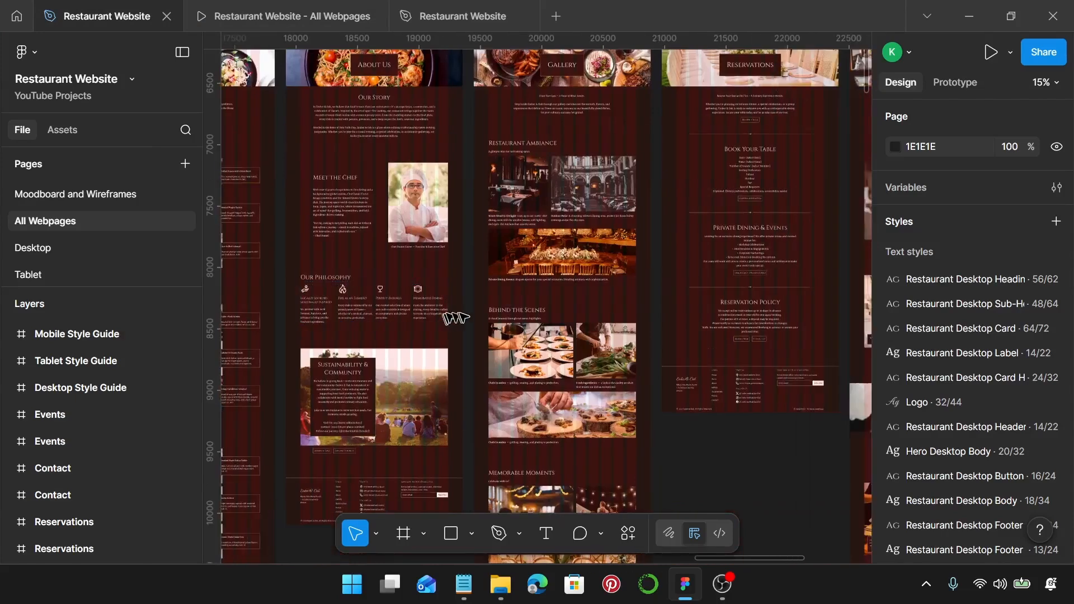
scroll(480, 300, up, 4)
scroll(576, 176, right, 2)
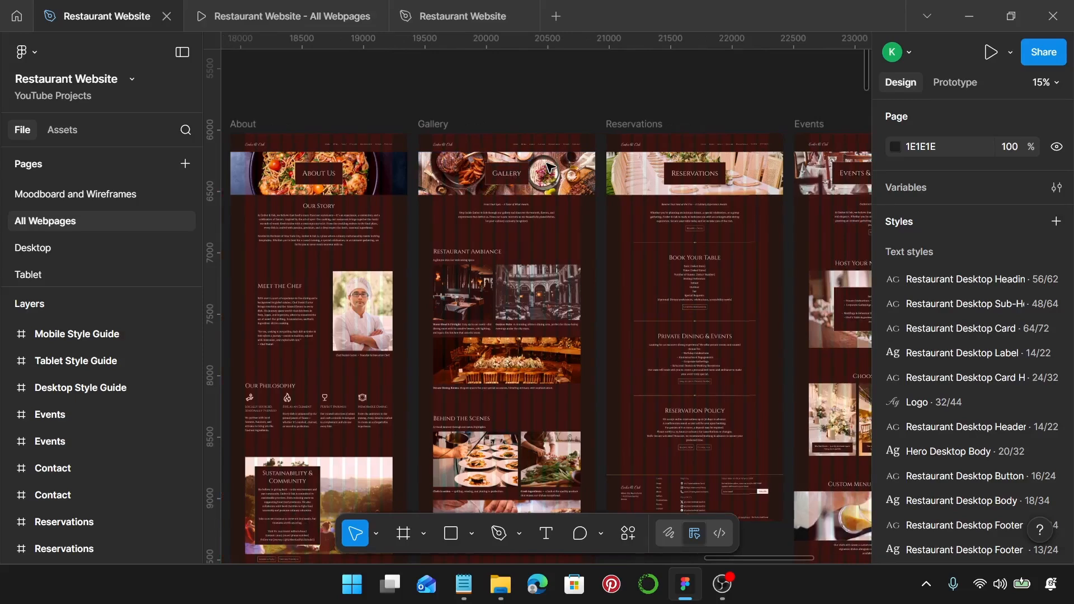
scroll(614, 204, down, 5)
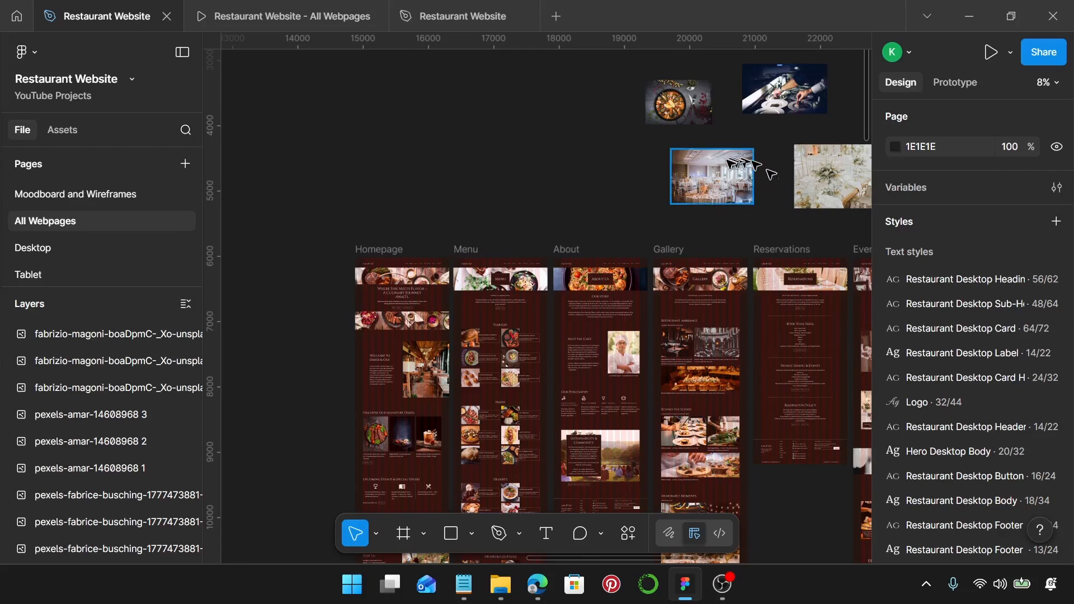
Step: Look over the tablet and mobile page designs and their spare photos, ending at the spare photos above the desktop pages
click(688, 111)
scroll(666, 140, right, 5)
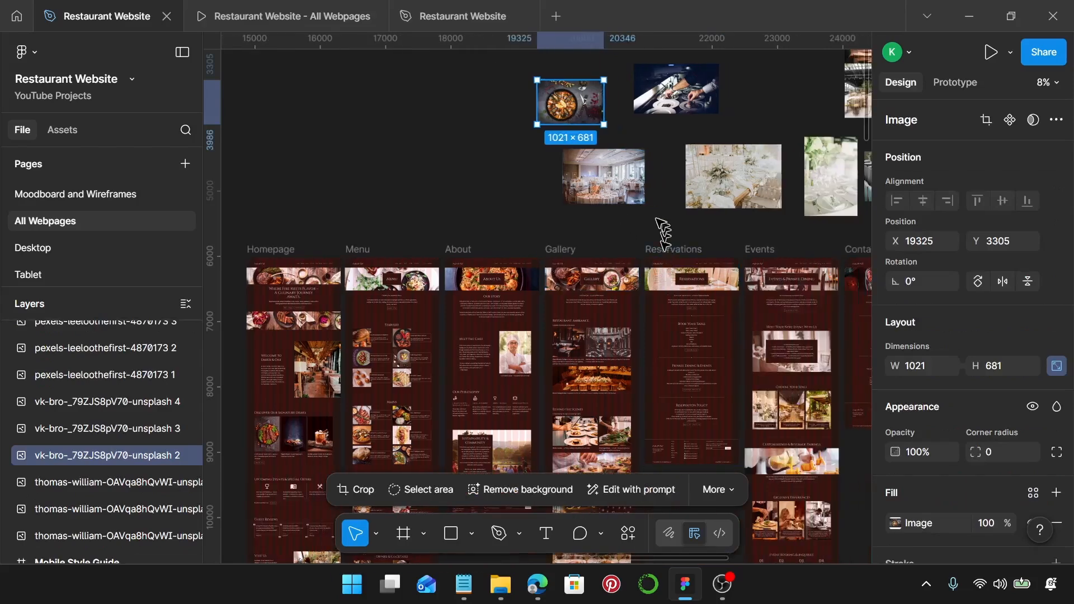
scroll(741, 170, down, 5)
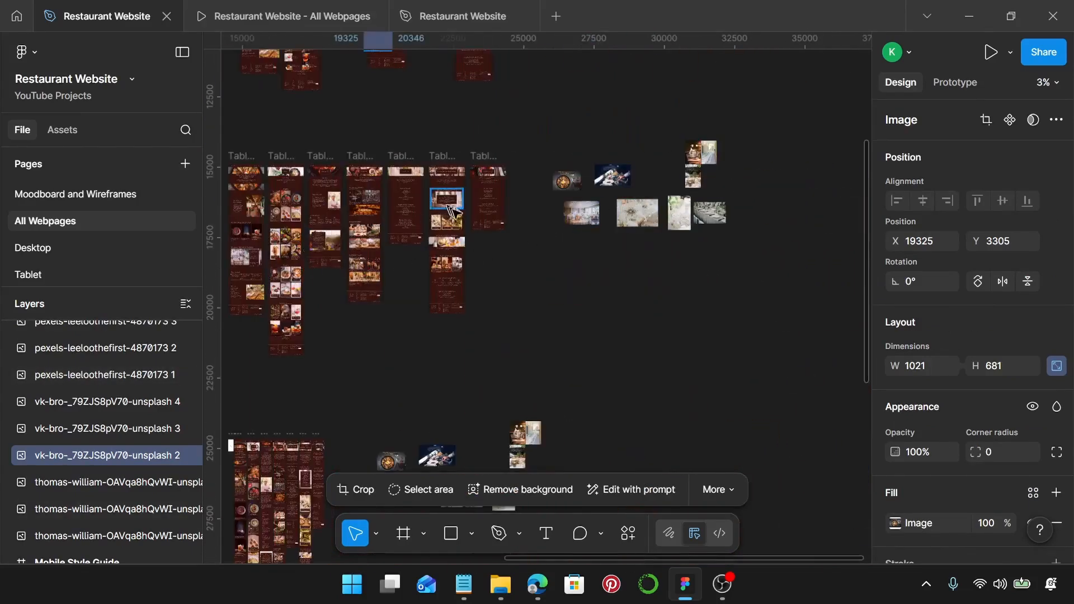
scroll(447, 210, left, 5)
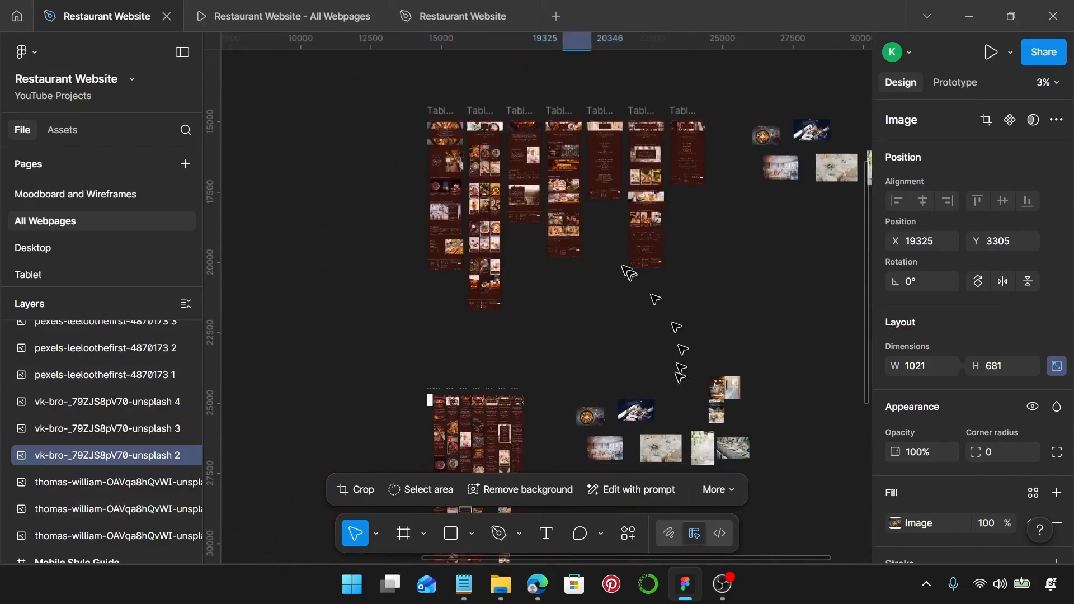
scroll(694, 335, up, 15)
scroll(692, 261, up, 6)
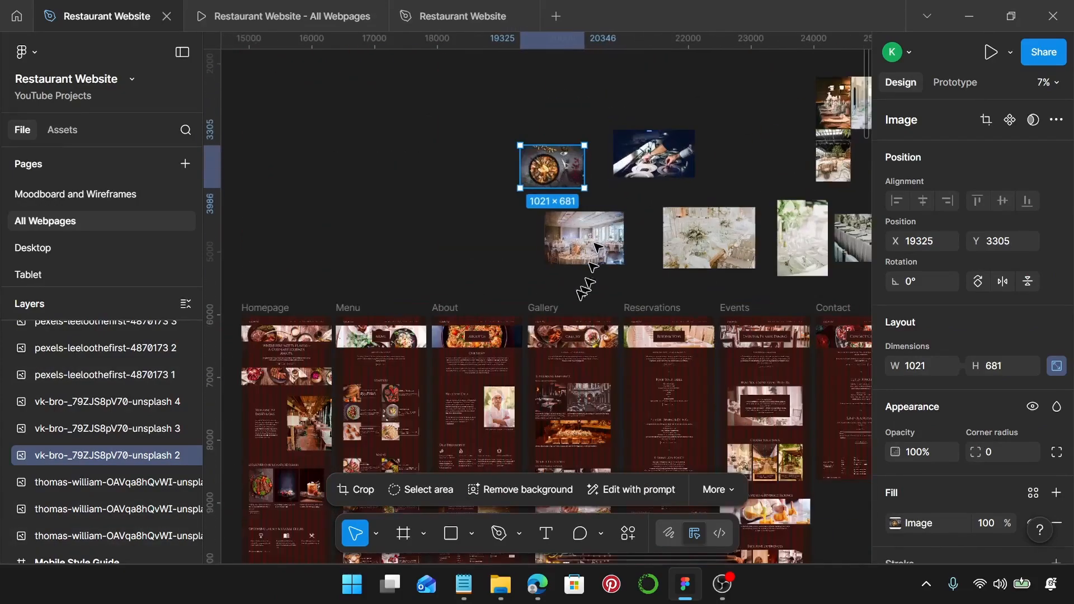
scroll(611, 338, up, 4)
Step: Check the Gallery hero image's size and set the spare paella photo's width to 1440, keeping its proportions
click(620, 329)
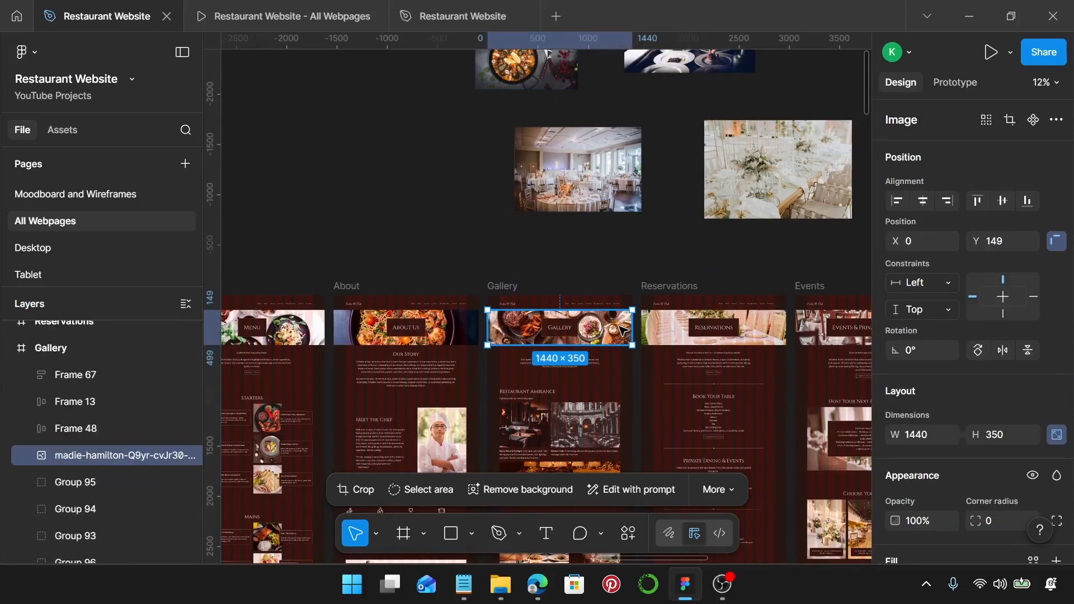
scroll(623, 330, up, 5)
click(510, 268)
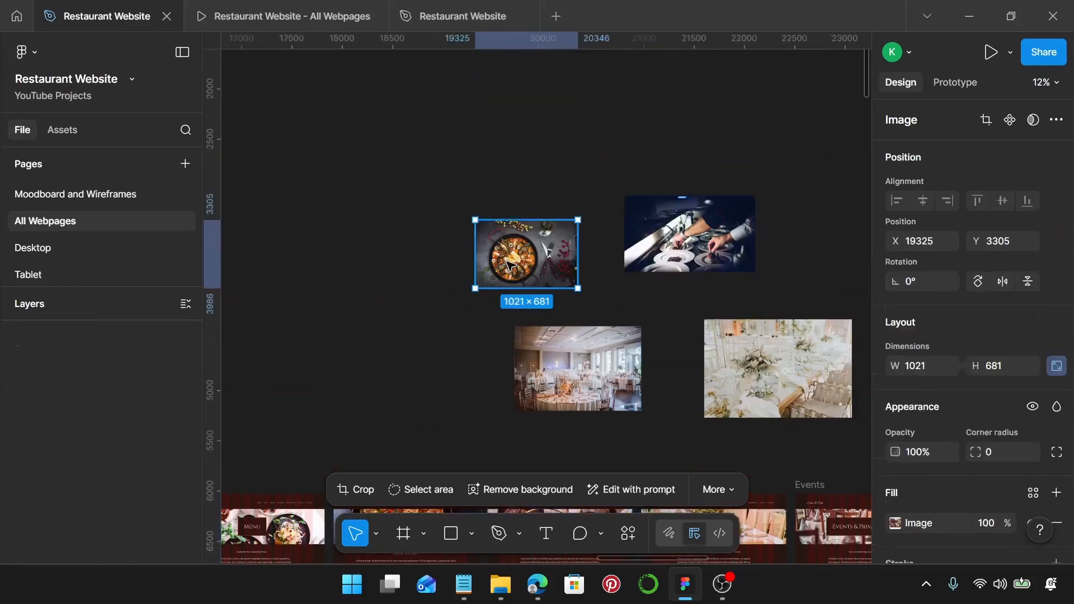
click(926, 366)
text(1440)
key(Return)
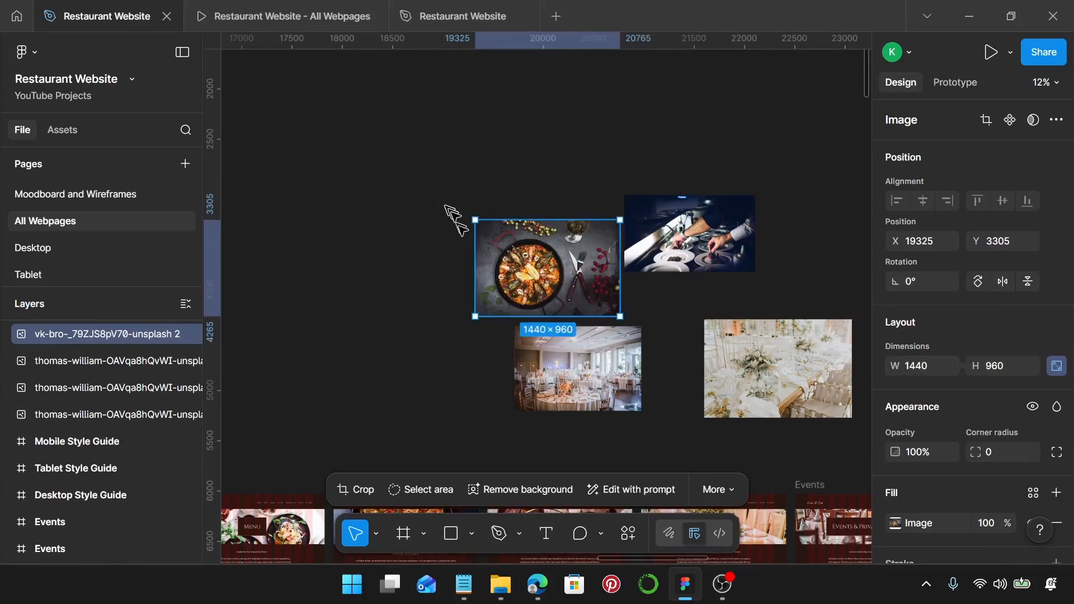
Step: Crop the paella photo from its lower edge to a 1440 × 350 banner
scroll(543, 263, up, 3)
double_click(559, 305)
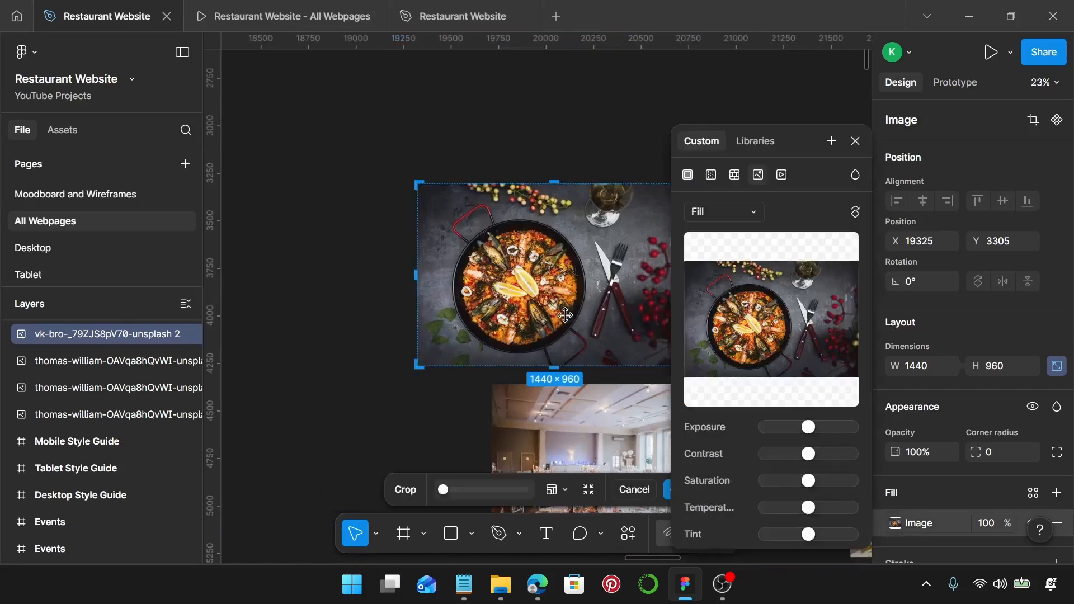
drag(556, 363, 582, 213)
scroll(580, 254, up, 10)
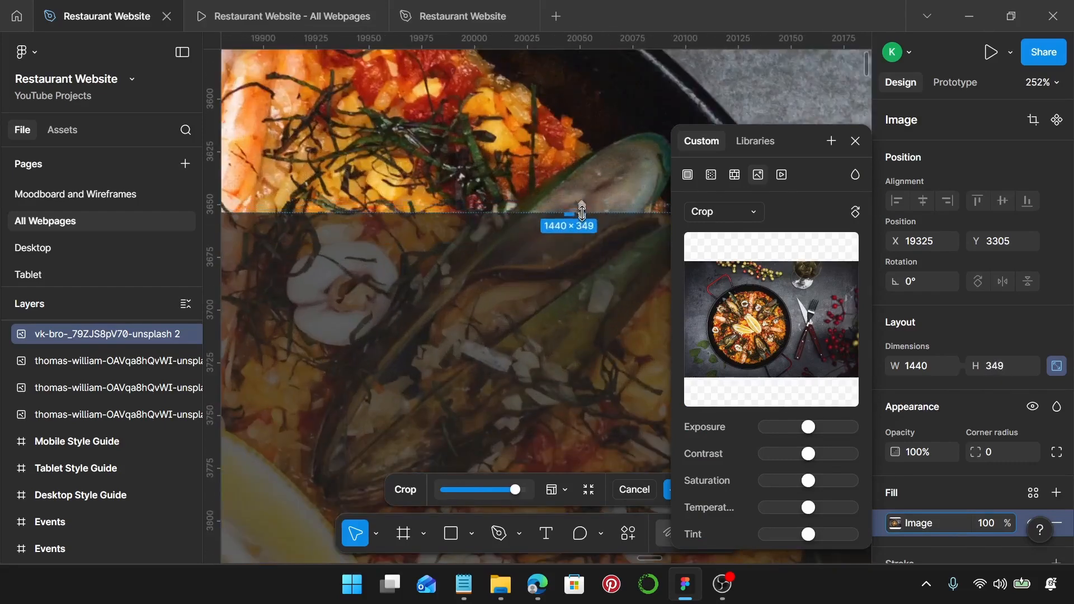
scroll(583, 213, down, 10)
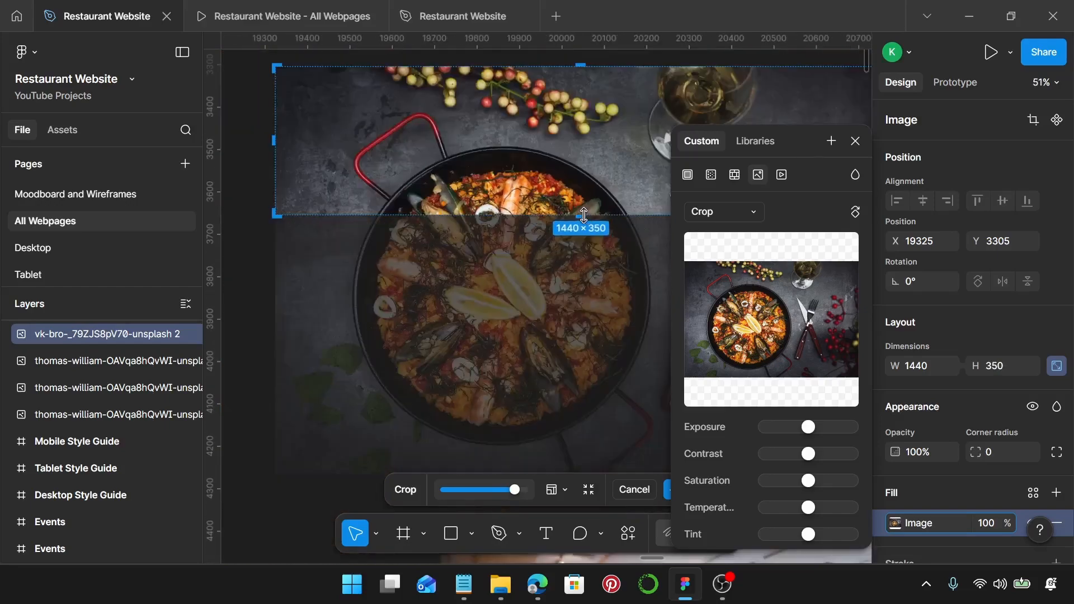
scroll(584, 215, down, 3)
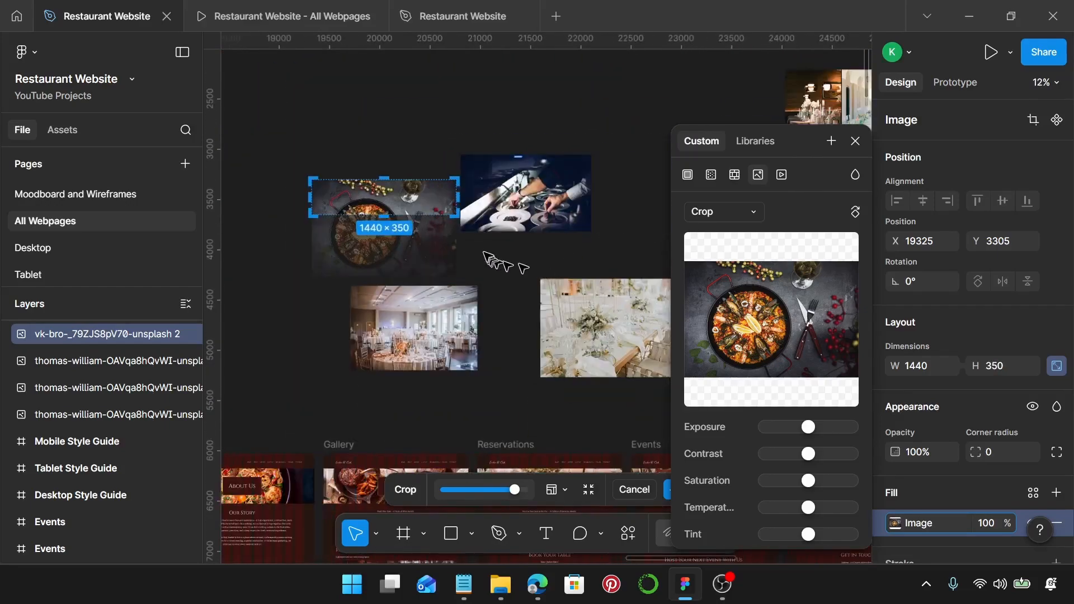
Step: Enlarge and reposition the paella photo inside the crop until the pan fills the banner, and apply the crop
drag(456, 252, 538, 251)
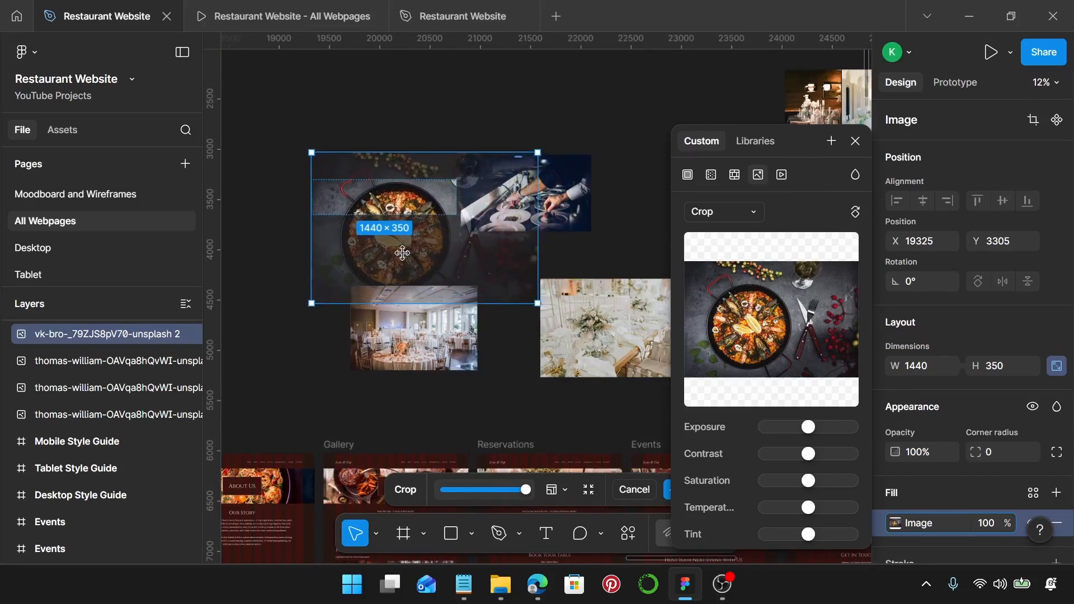
drag(415, 253, 418, 226)
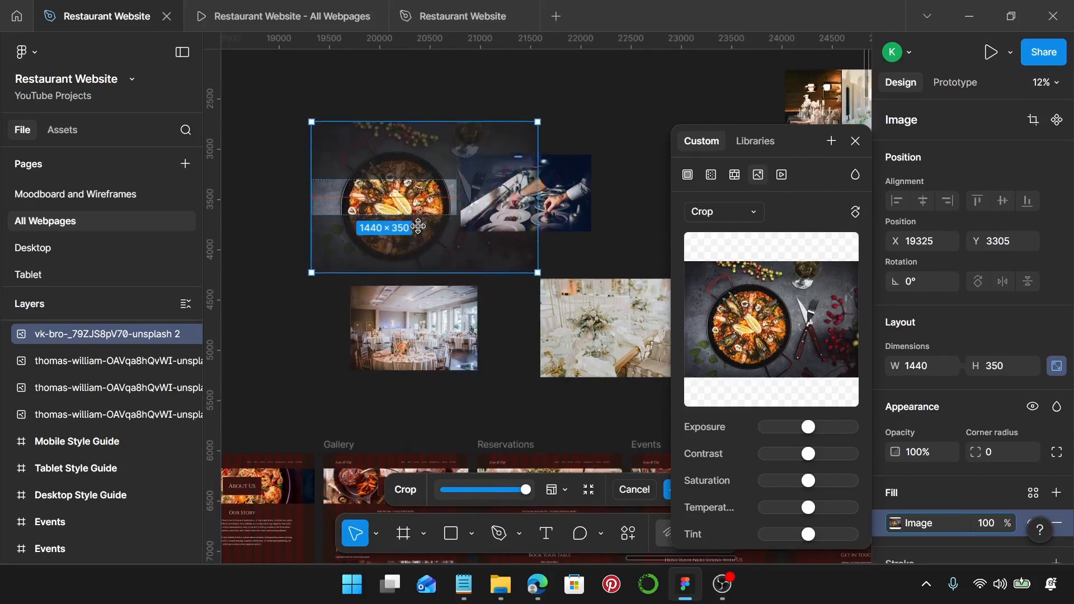
scroll(323, 255, up, 3)
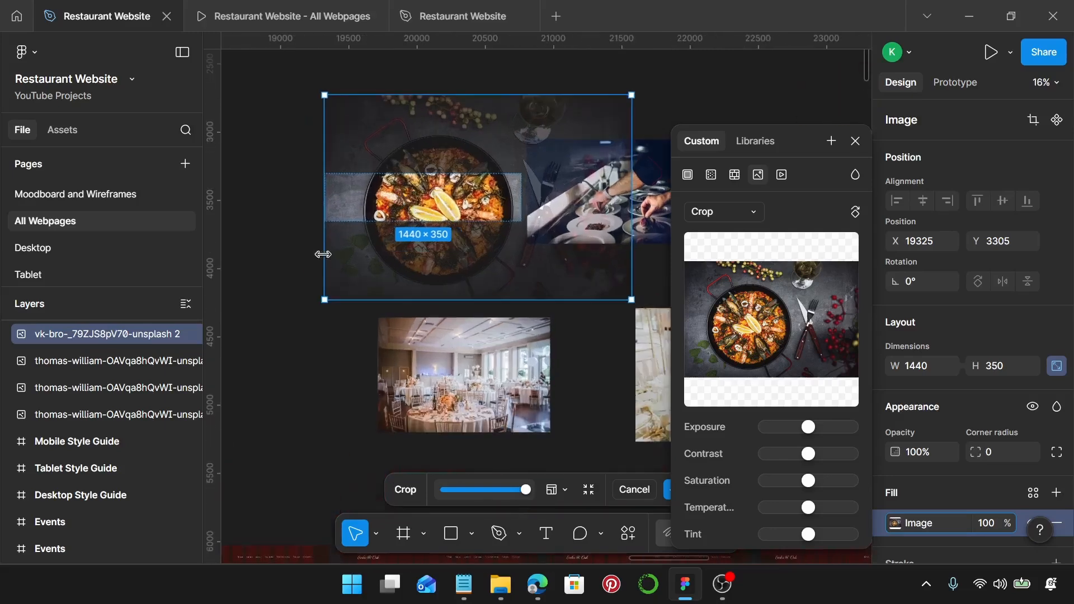
drag(316, 253, 268, 260)
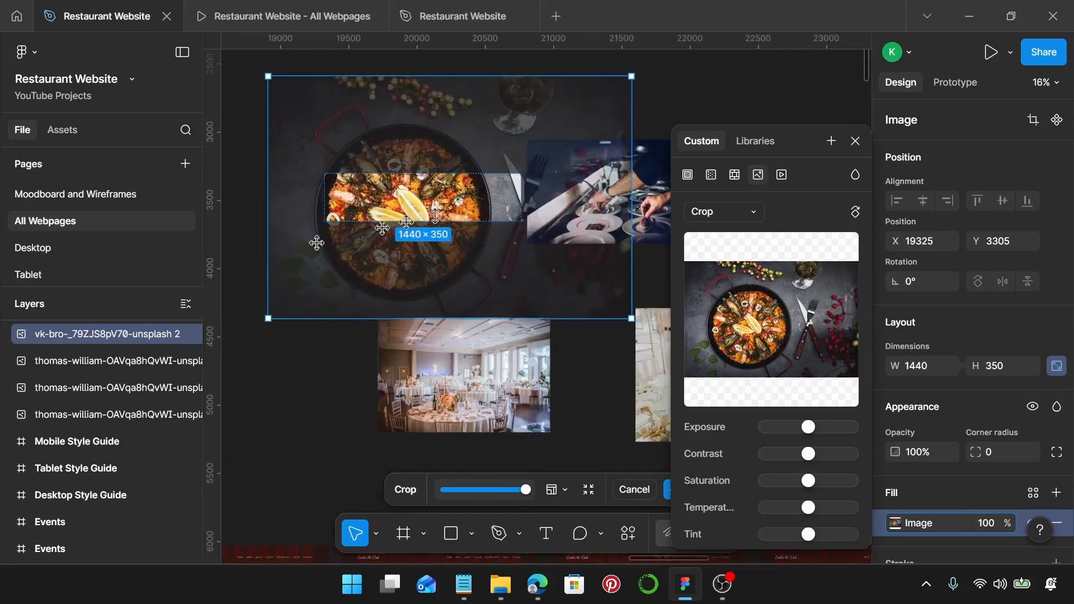
drag(633, 268, 662, 269)
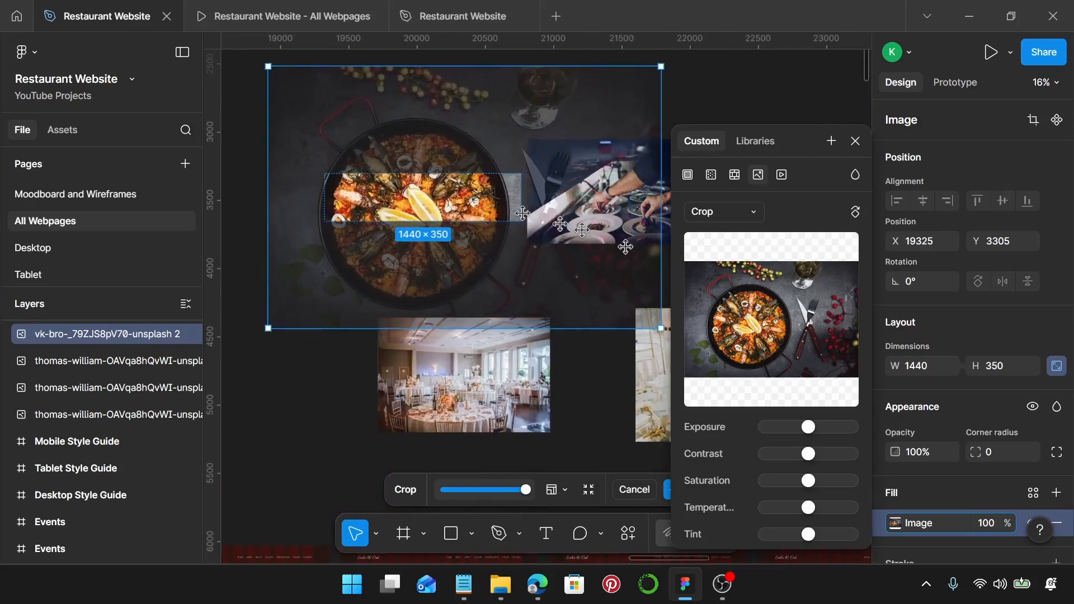
drag(412, 205, 424, 193)
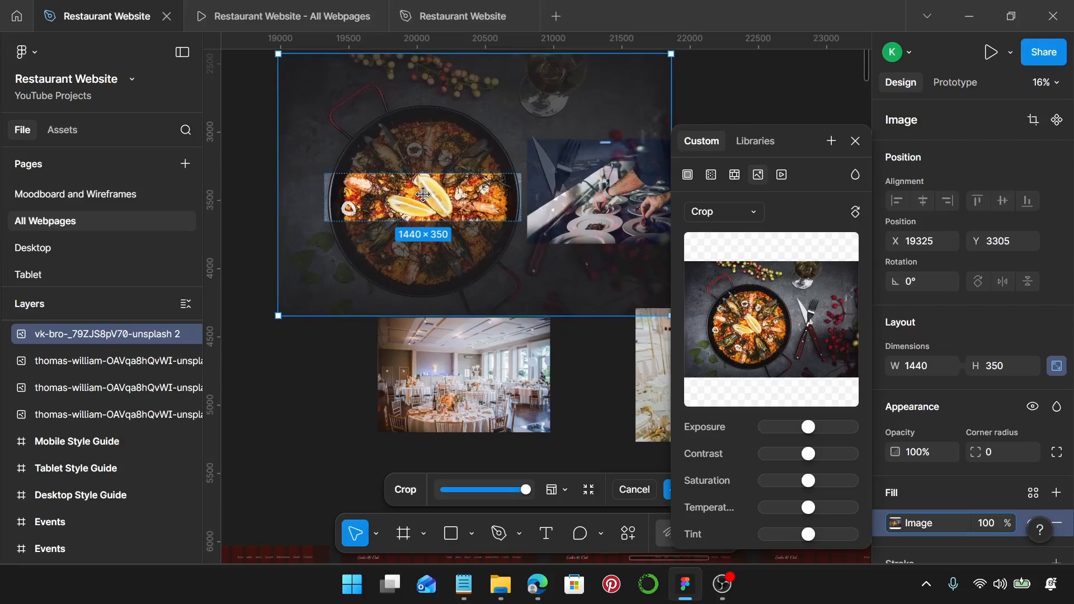
key(Return)
click(439, 260)
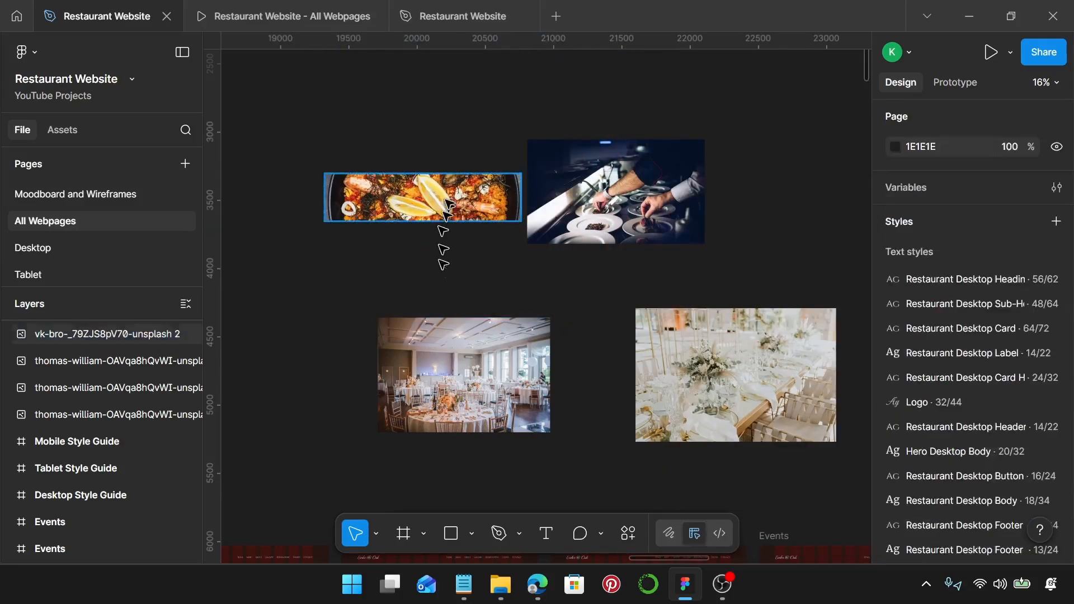
Step: Cut the cropped paella banner and paste it in place of the hero image on the desktop Gallery page
click(446, 200)
key(Delete)
ctrl+scroll(447, 202, down, 4)
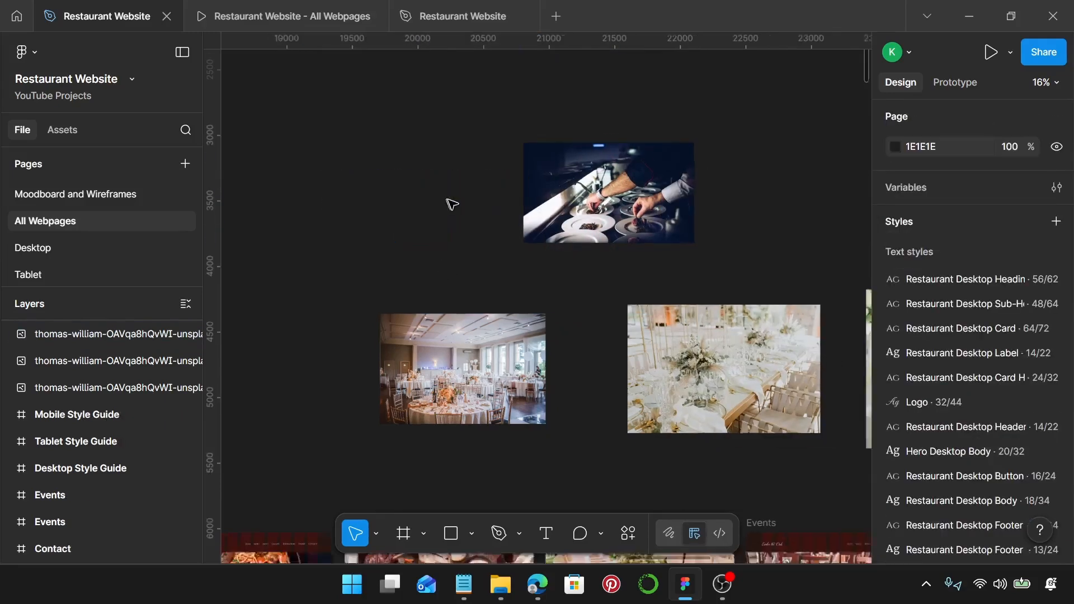
scroll(451, 203, down, 5)
click(490, 249)
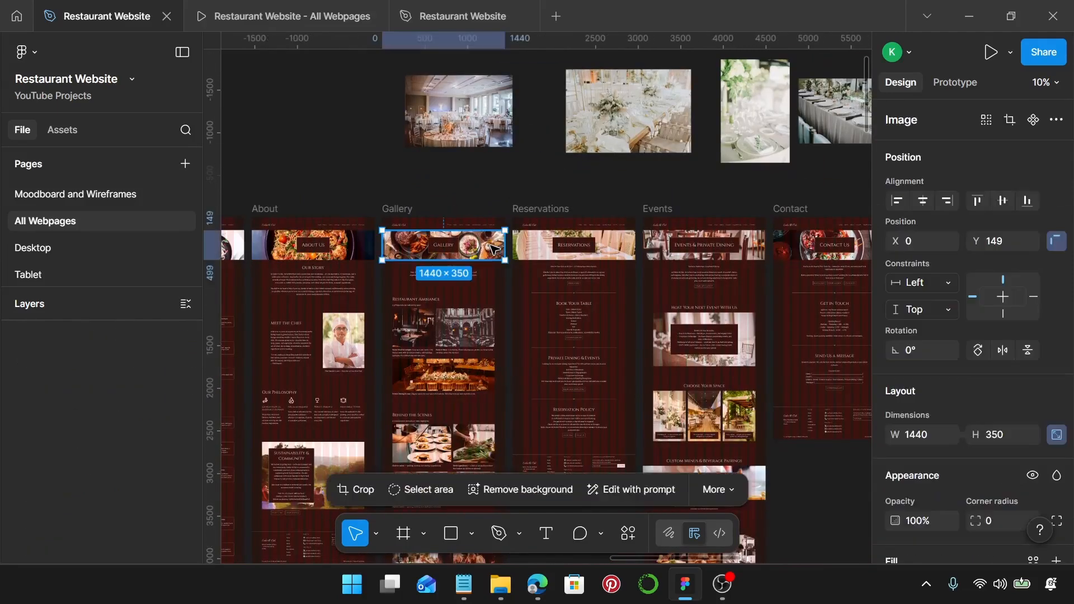
scroll(491, 247, down, 1)
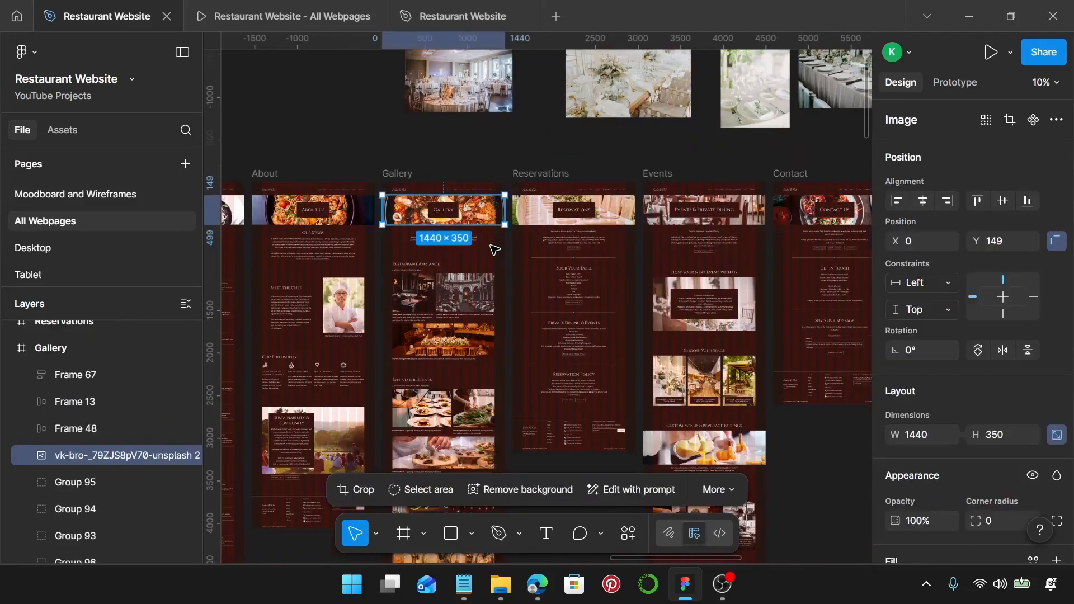
Step: Check the wide Restaurant Ambiance photo's size on the Gallery page and set the spare banquet hall photo's width to 1200
ctrl+scroll(453, 324, up, 3)
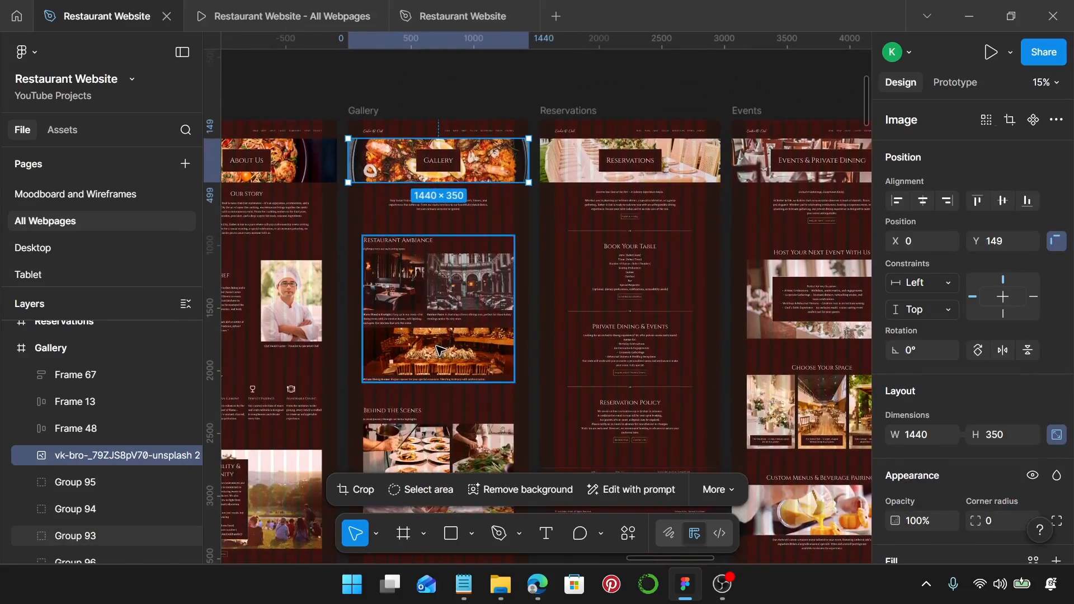
double_click(445, 344)
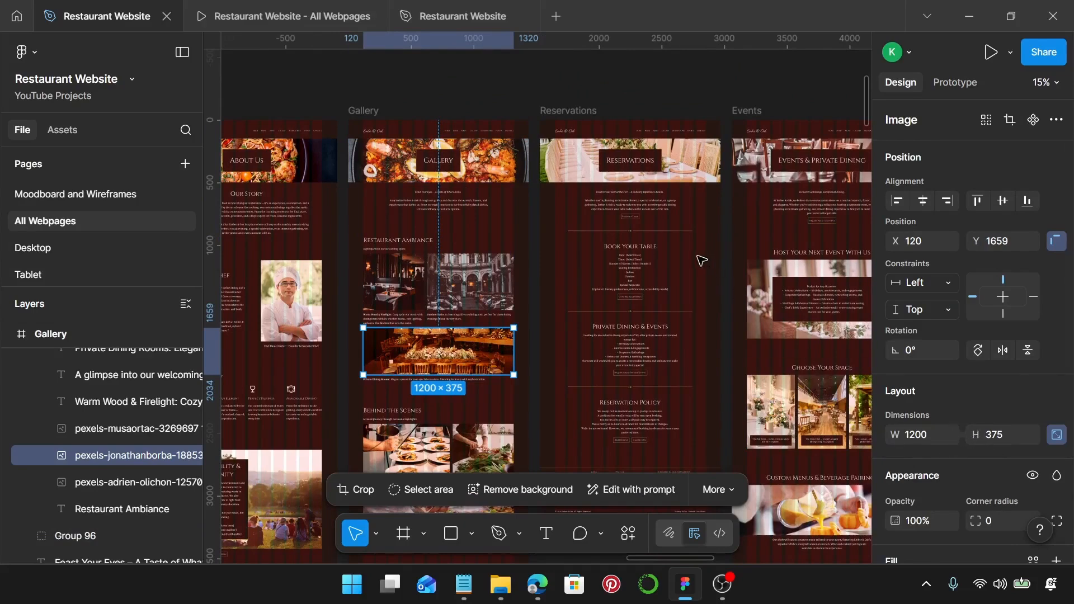
scroll(569, 134, down, 2)
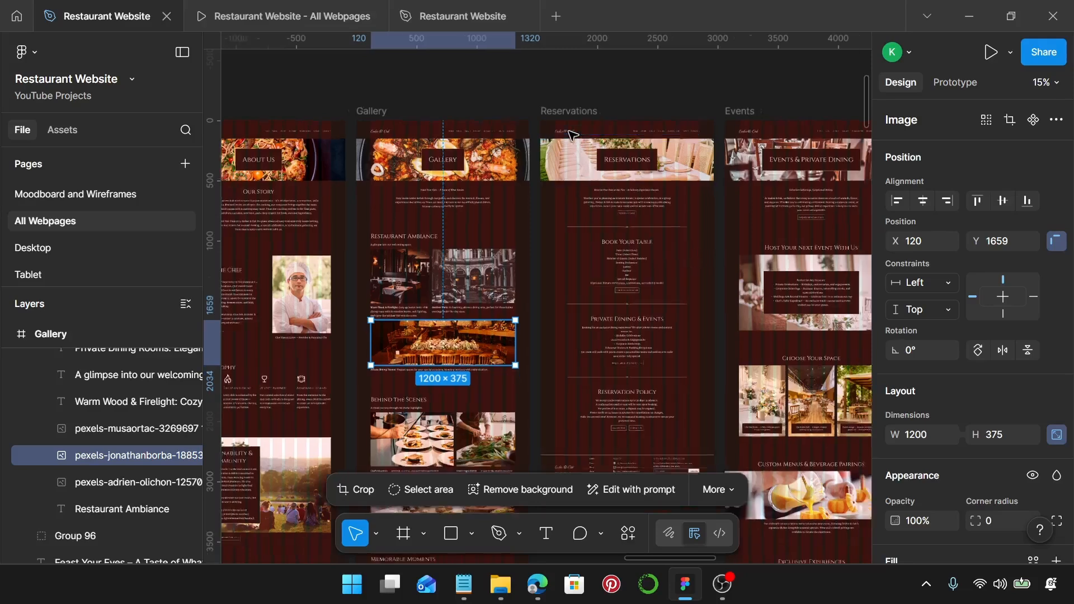
scroll(570, 134, up, 5)
scroll(545, 237, down, 2)
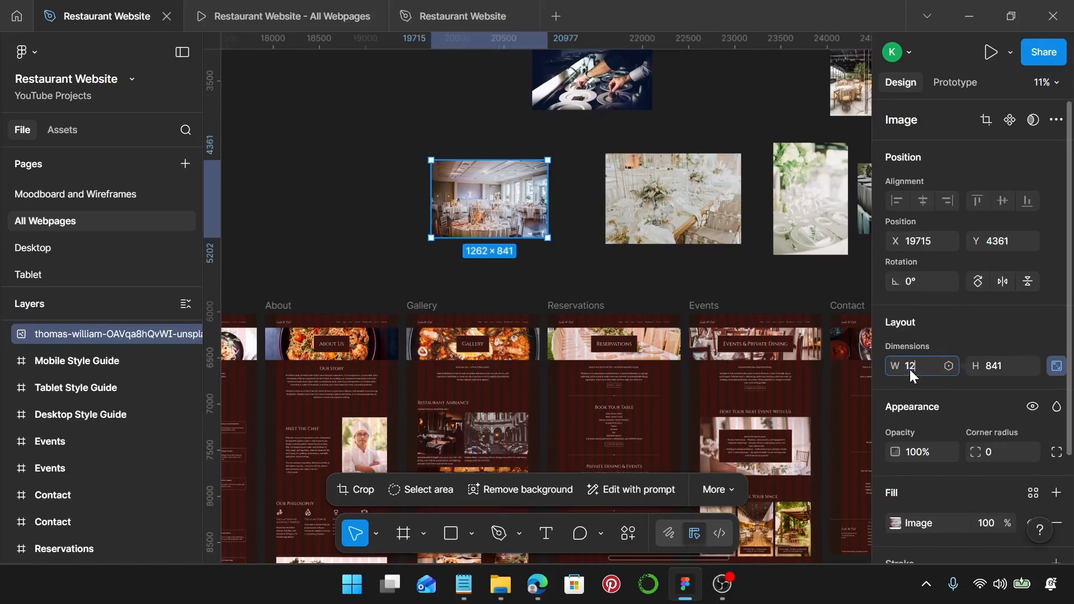
key(Return)
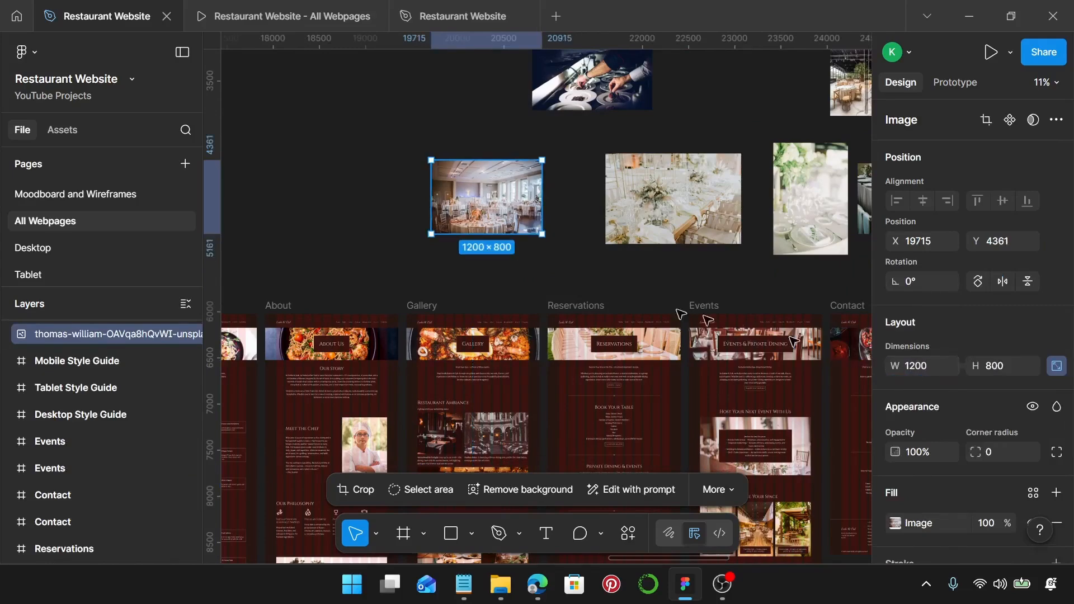
Step: Check the height of the wide Restaurant Ambiance photo and crop the banquet hall photo to 1200 × 375
scroll(506, 381, down, 2)
scroll(498, 414, down, 2)
click(487, 411)
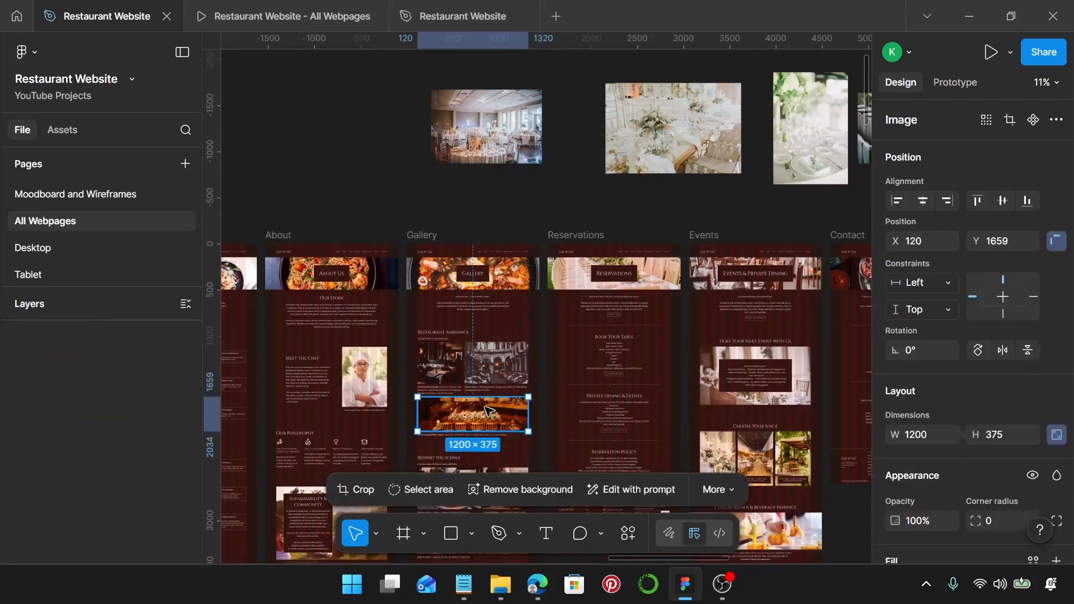
click(521, 132)
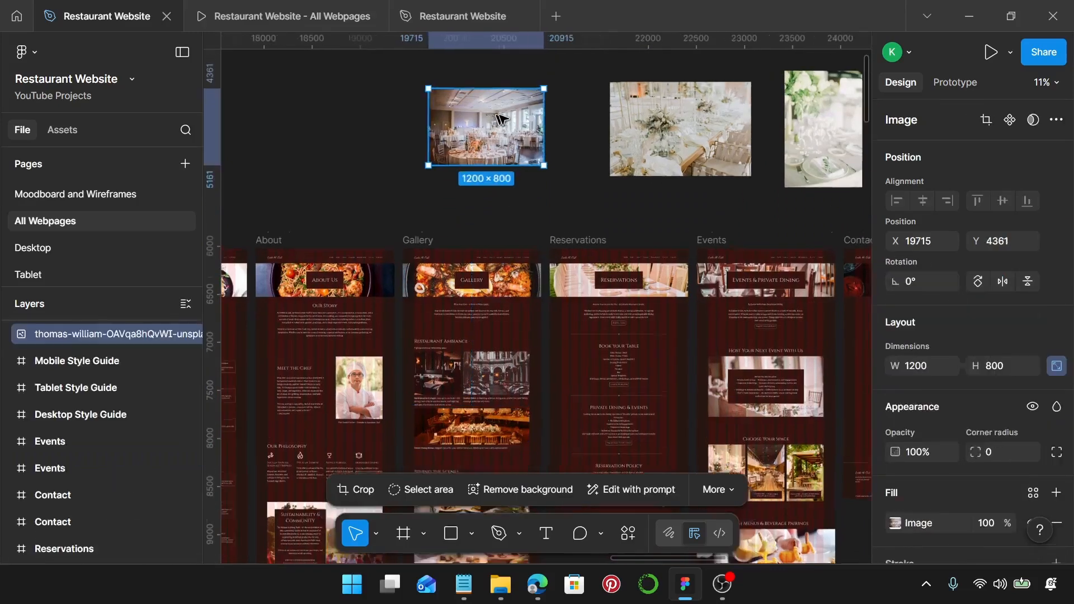
key(shift+2)
double_click(490, 145)
scroll(493, 235, up, 2)
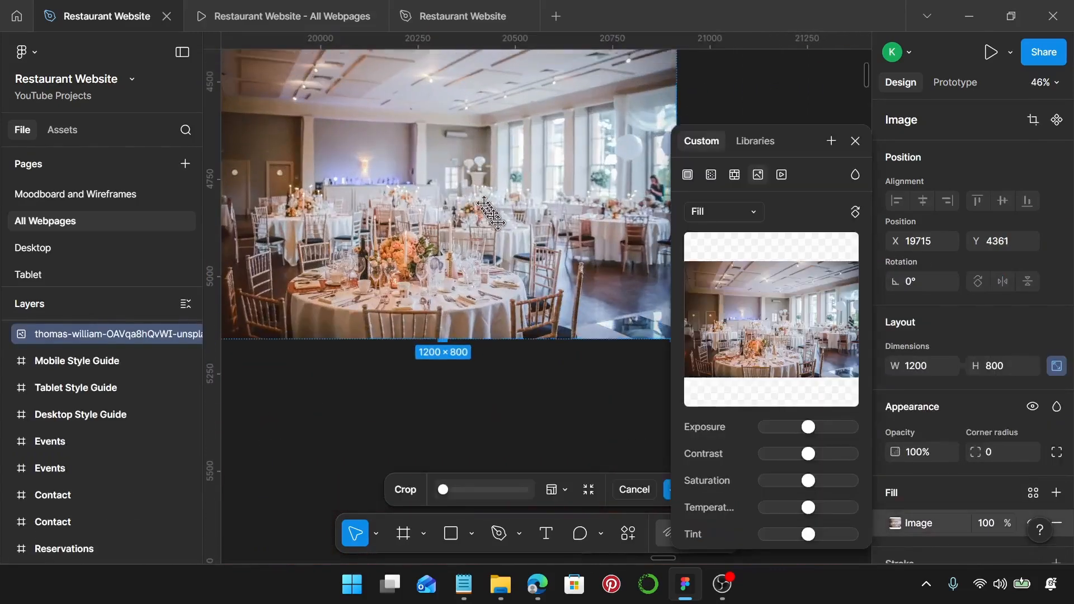
drag(444, 349, 490, 183)
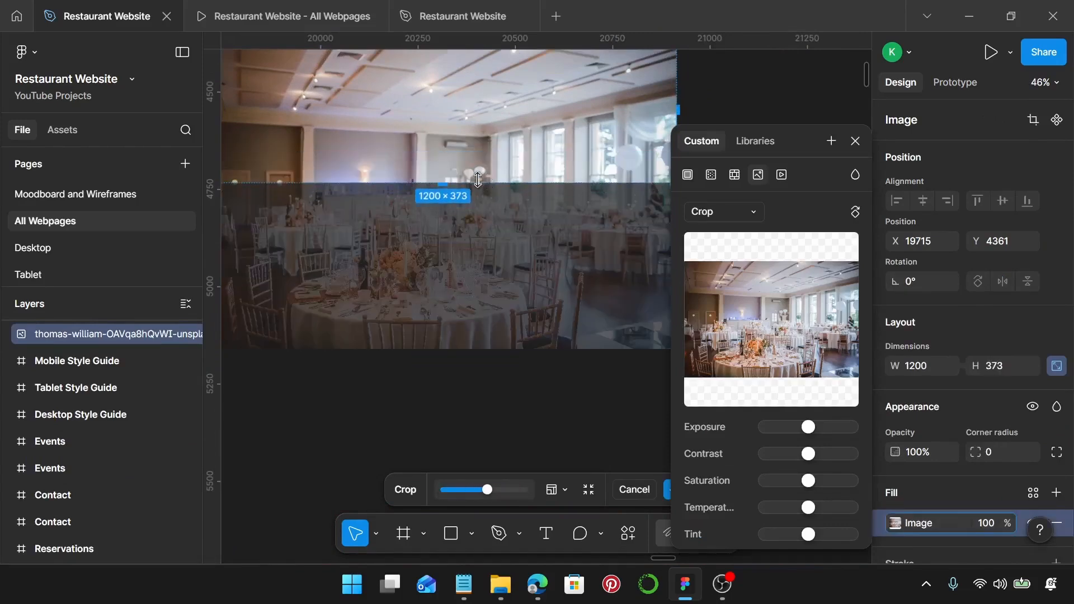
scroll(478, 179, up, 10)
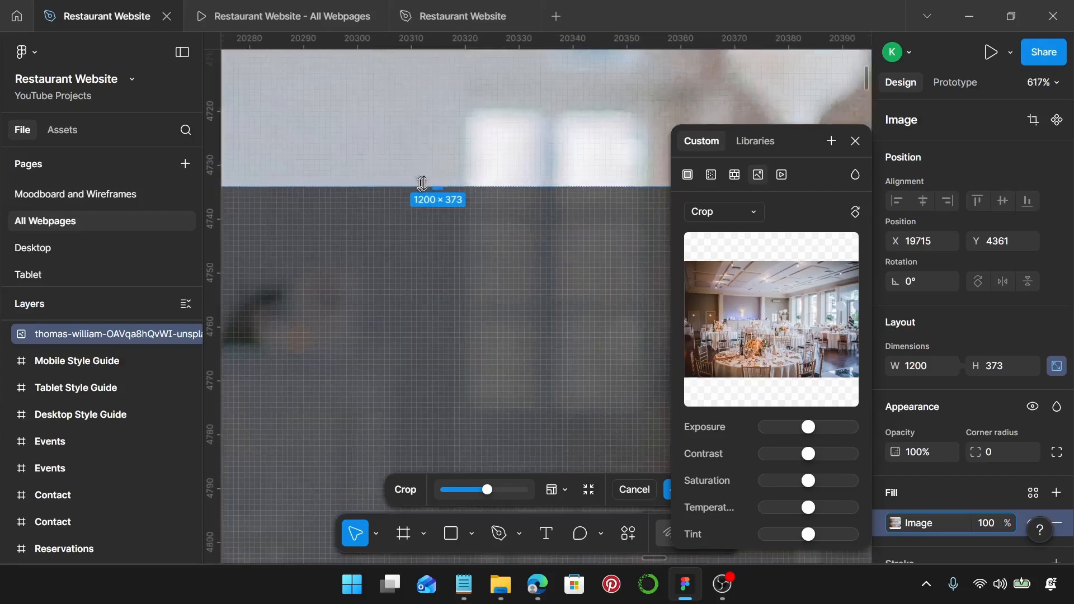
drag(443, 185, 440, 190)
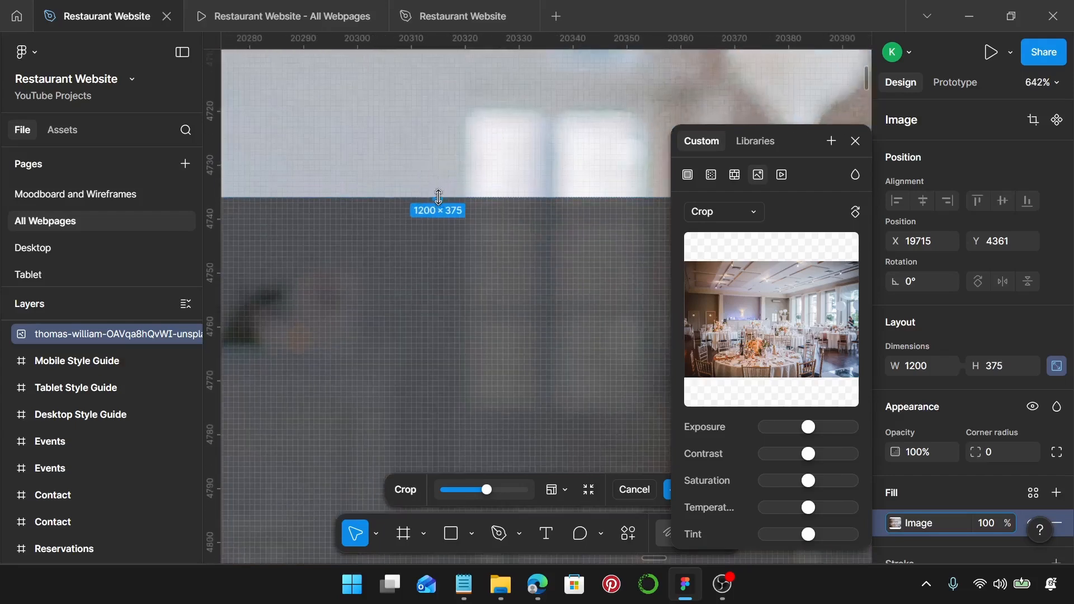
Step: Shift the banquet hall photo upward inside its crop until the set dining tables fill the frame, and apply the crop
scroll(440, 193, down, 6)
scroll(439, 197, down, 7)
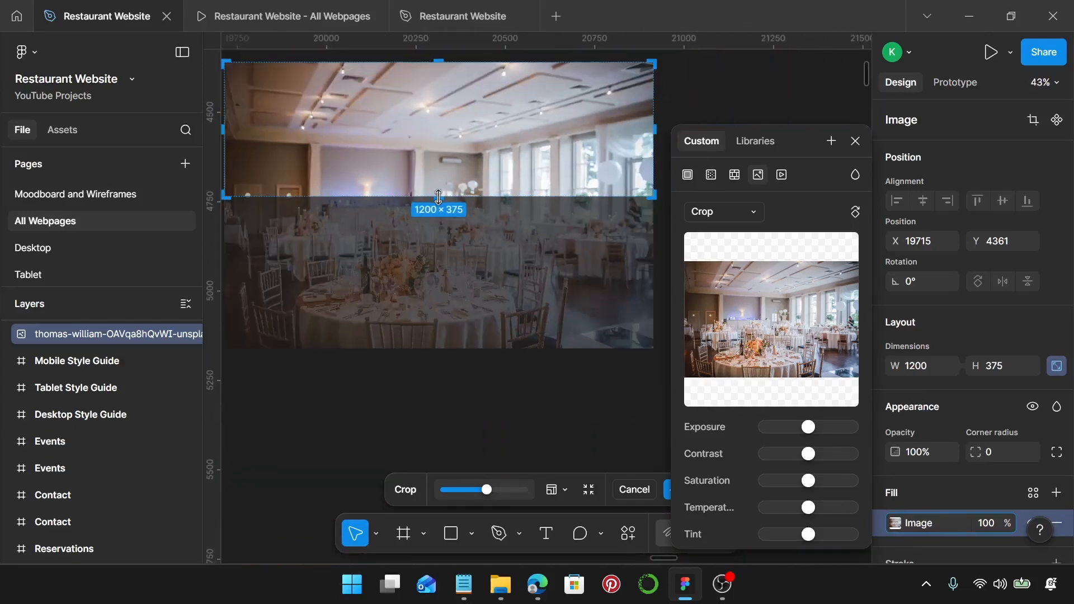
drag(436, 206, 437, 167)
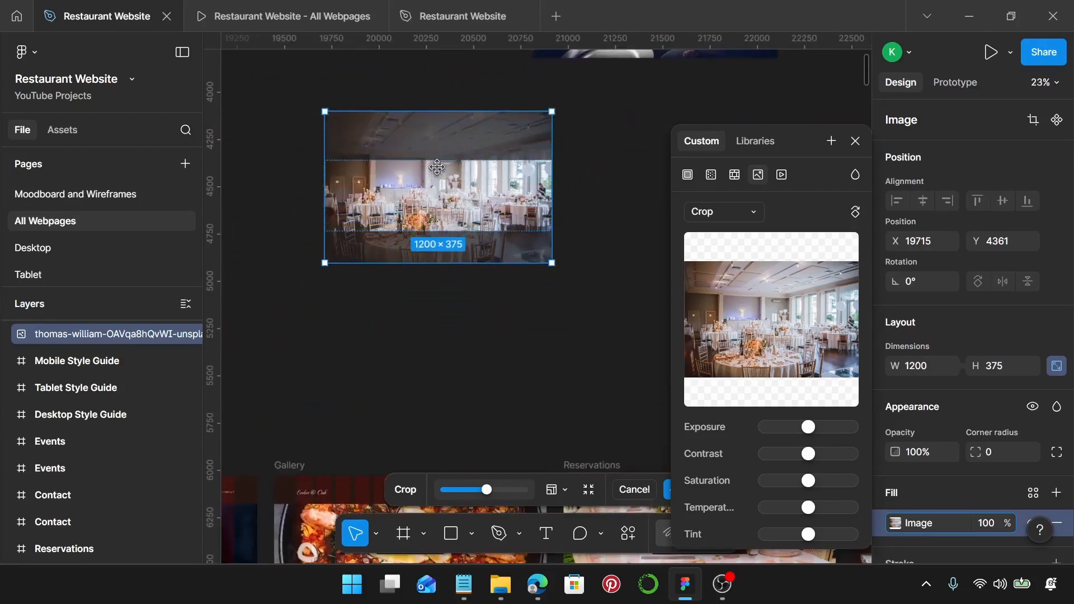
drag(443, 211, 442, 188)
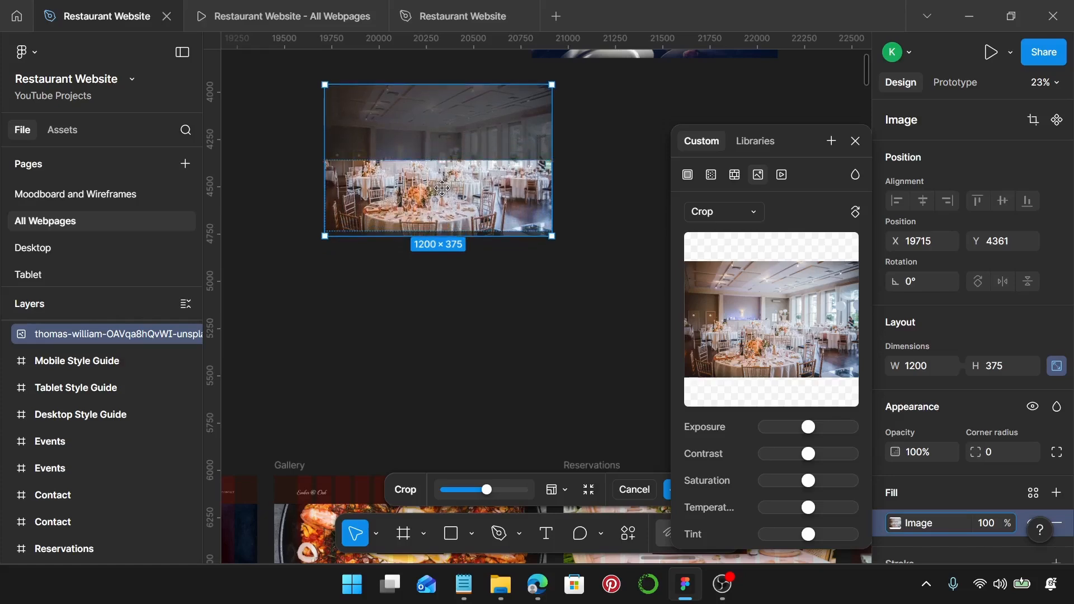
key(Return)
click(438, 268)
Step: Cut the cropped banquet hall photo and paste it in place of the wide Restaurant Ambiance photo on the Gallery page
click(450, 191)
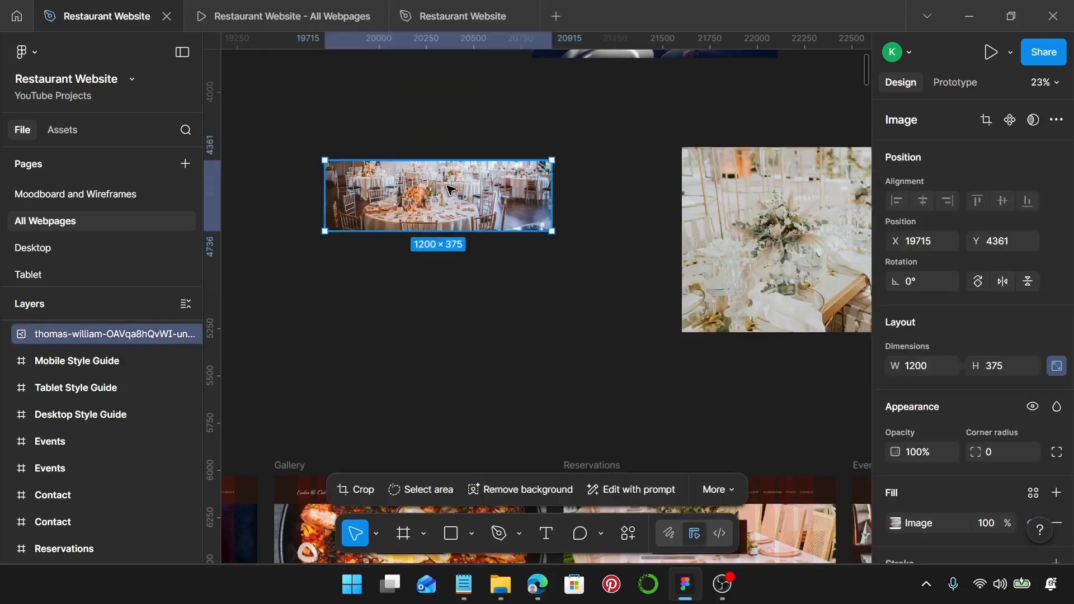
key(Delete)
scroll(451, 190, down, 3)
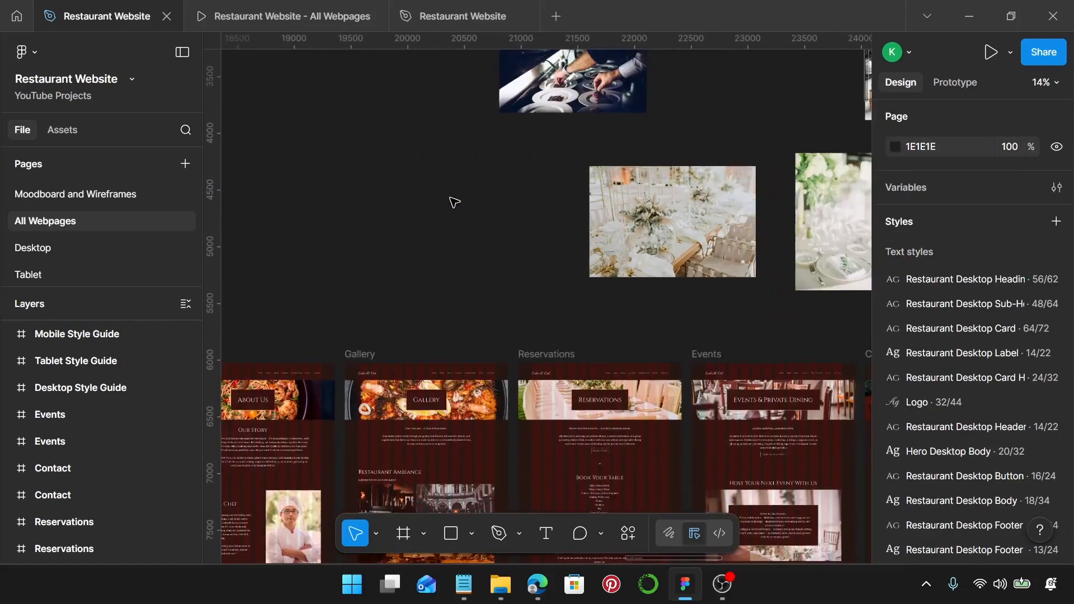
scroll(453, 202, down, 5)
double_click(414, 308)
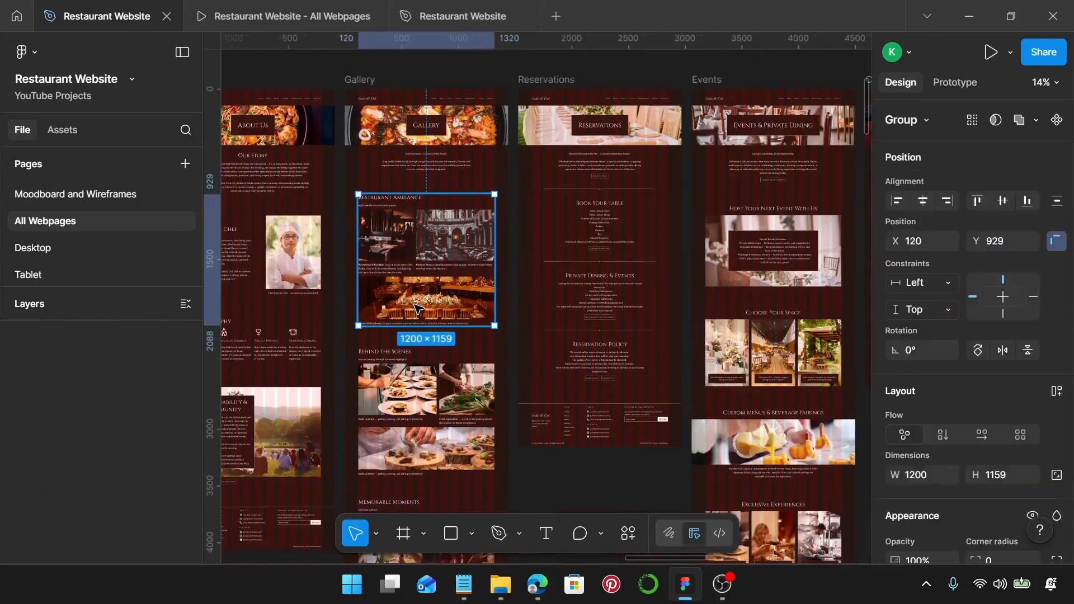
key(ctrl+shift+r)
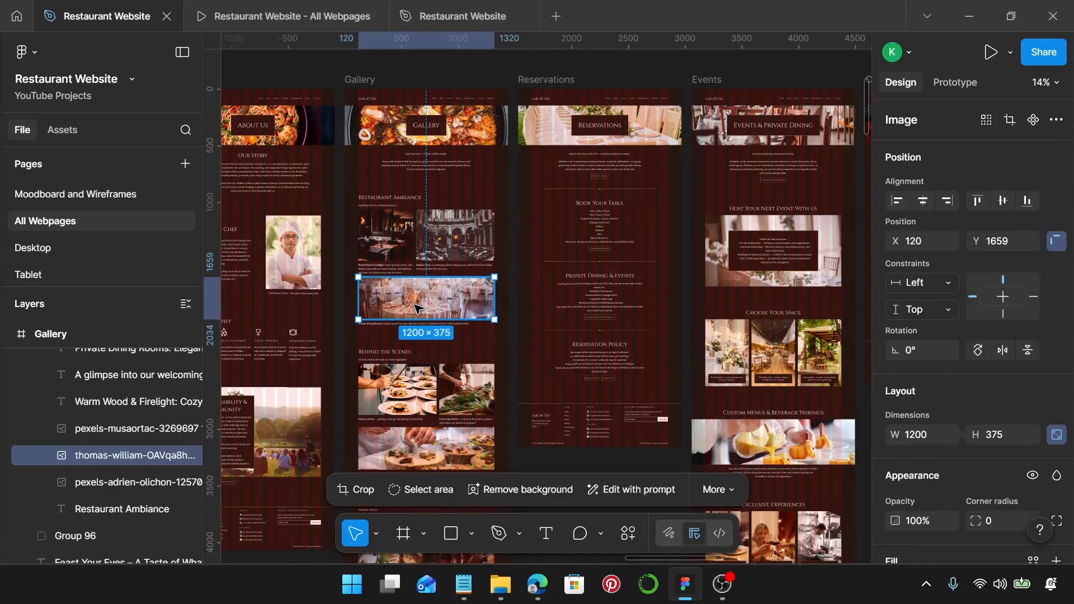
Step: Check the size of the larger upper Behind the Scenes photo and set the spare chef plating photo's width to 690
click(359, 437)
double_click(409, 398)
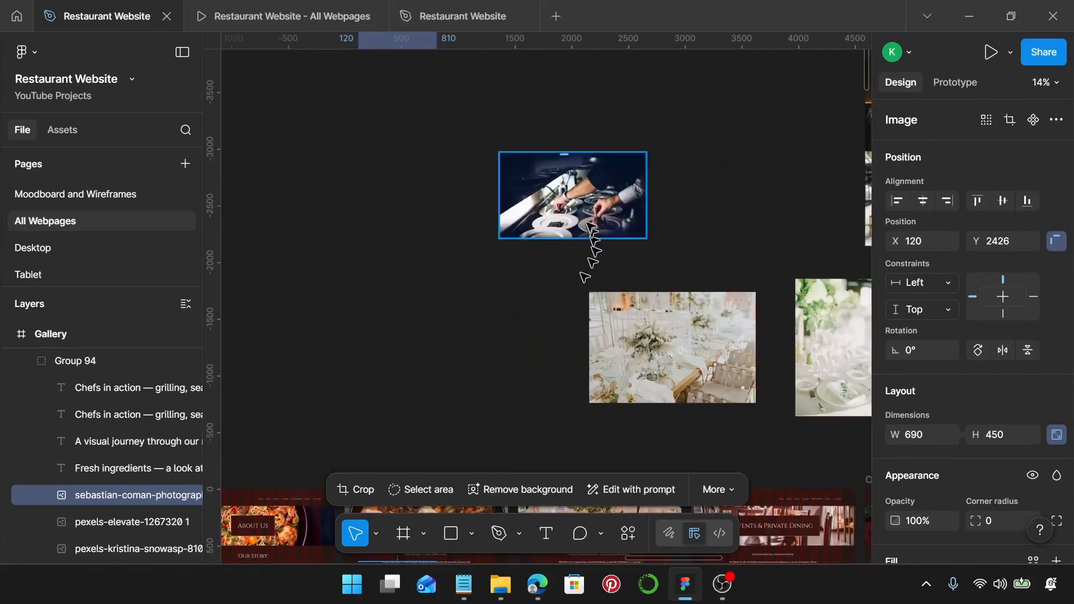
click(587, 212)
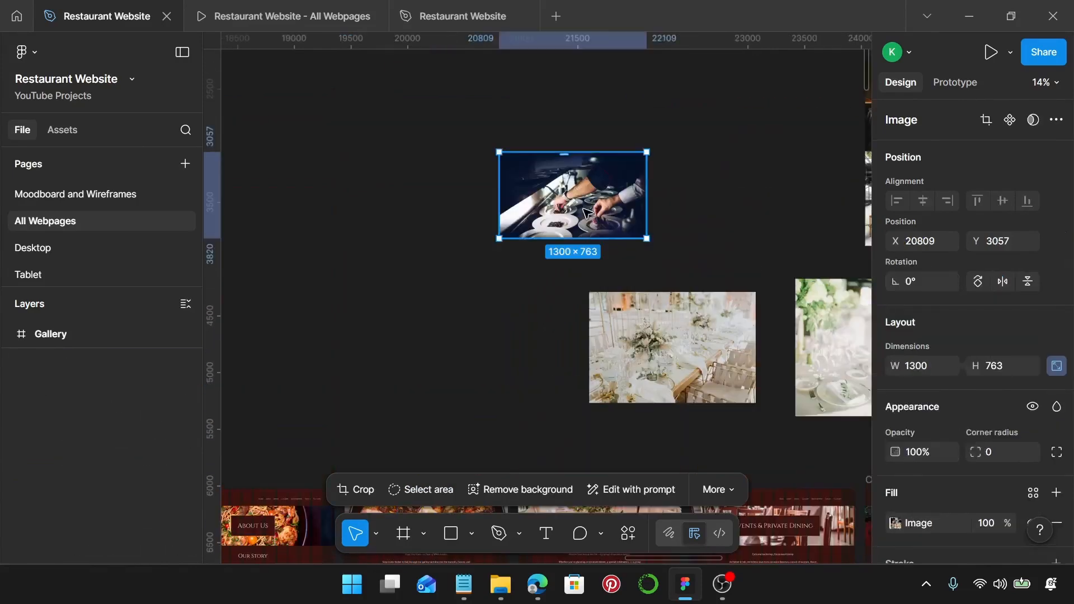
click(932, 363)
text(690)
key(Return)
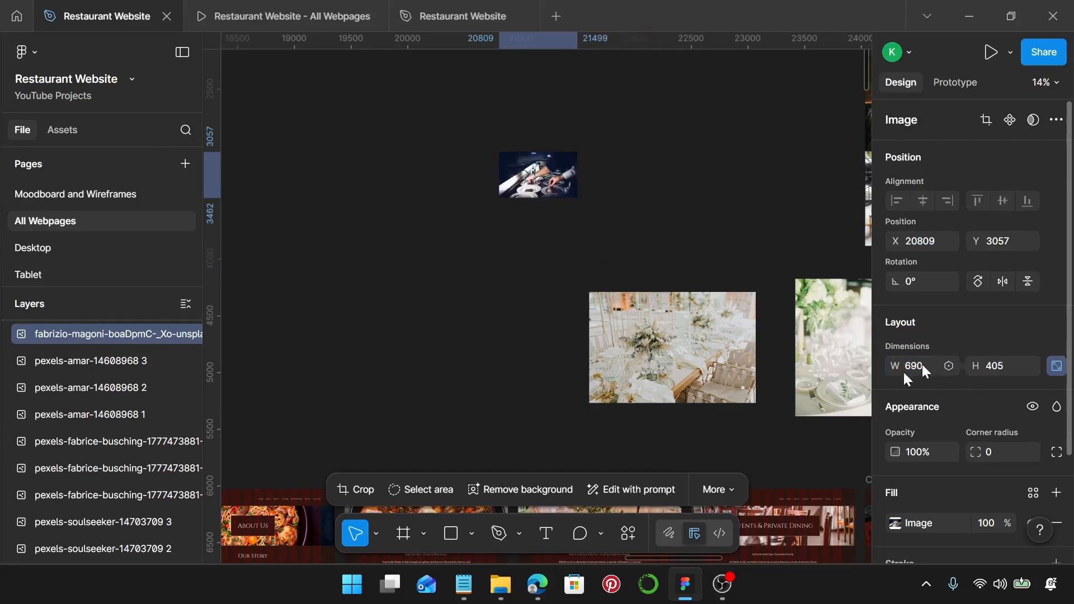
Step: Check the height of the larger upper Behind the Scenes photo on the Gallery page
scroll(696, 379, down, 5)
scroll(592, 336, up, 3)
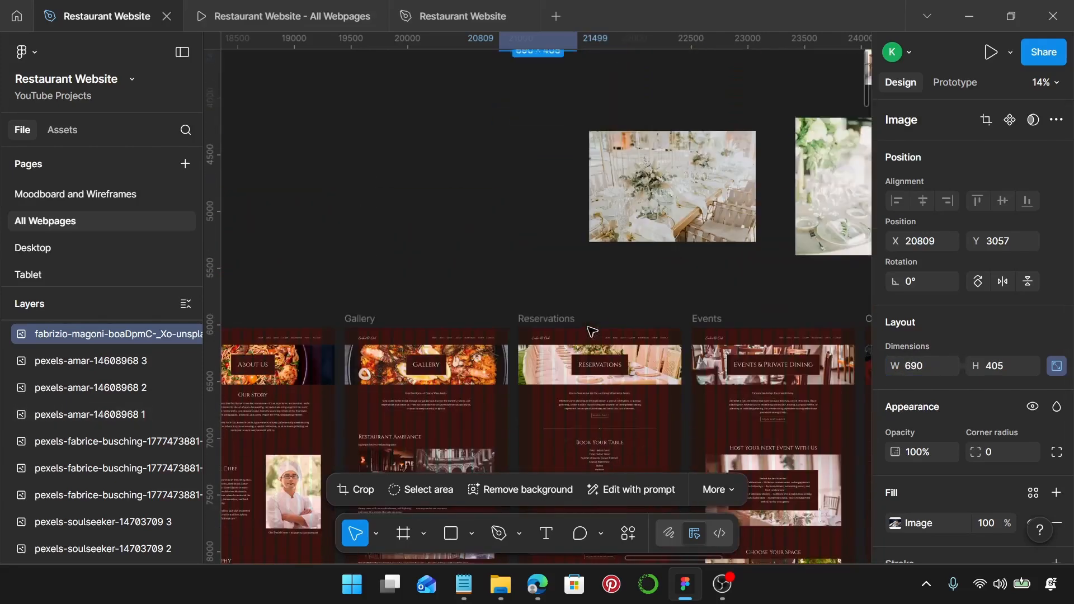
scroll(590, 336, down, 4)
scroll(396, 366, down, 1)
double_click(425, 385)
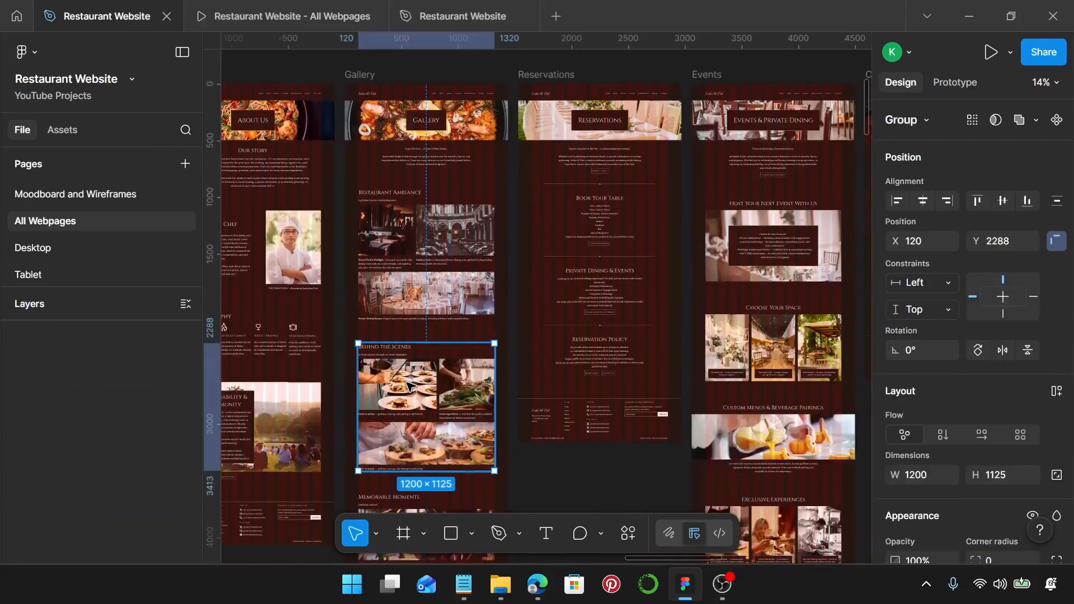
scroll(514, 351, up, 5)
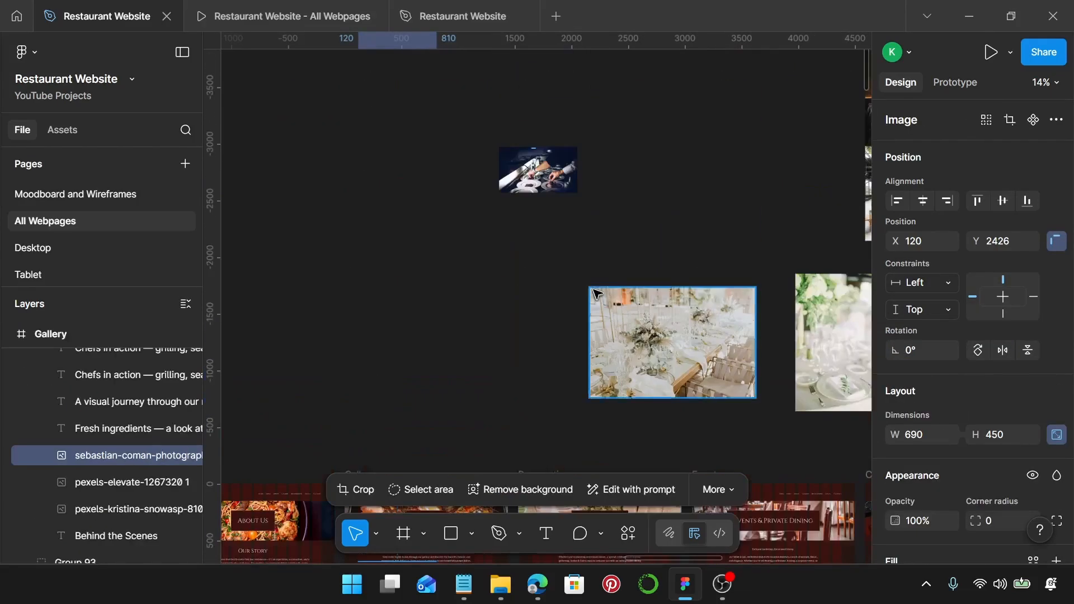
Step: Extend the chef plating photo's crop frame downward to 690 × 450
click(523, 144)
click(554, 192)
scroll(553, 192, up, 4)
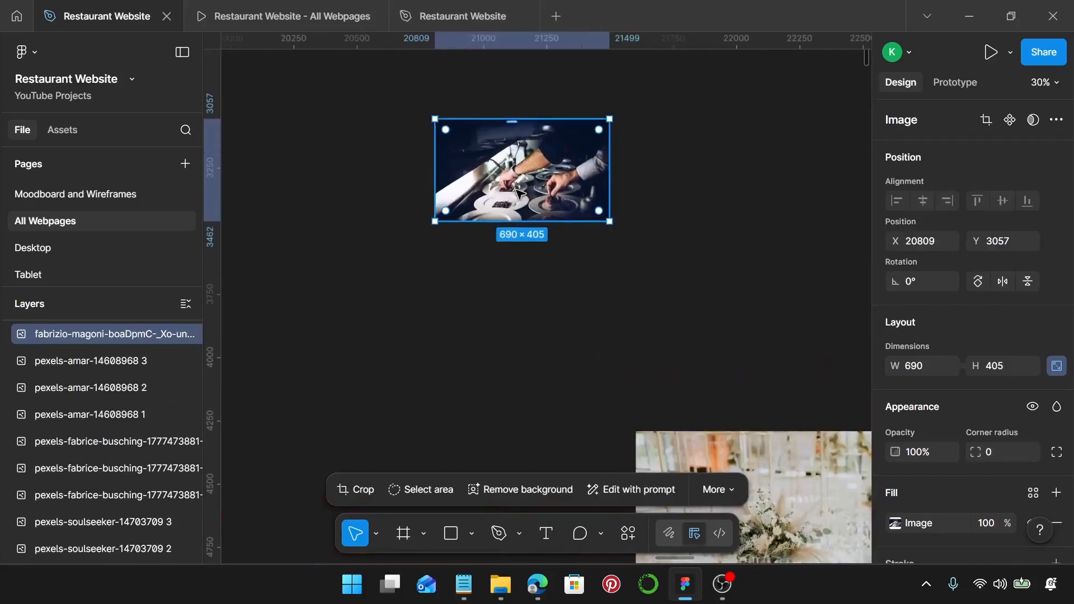
double_click(519, 197)
scroll(518, 204, up, 4)
drag(513, 238, 521, 275)
scroll(521, 275, up, 5)
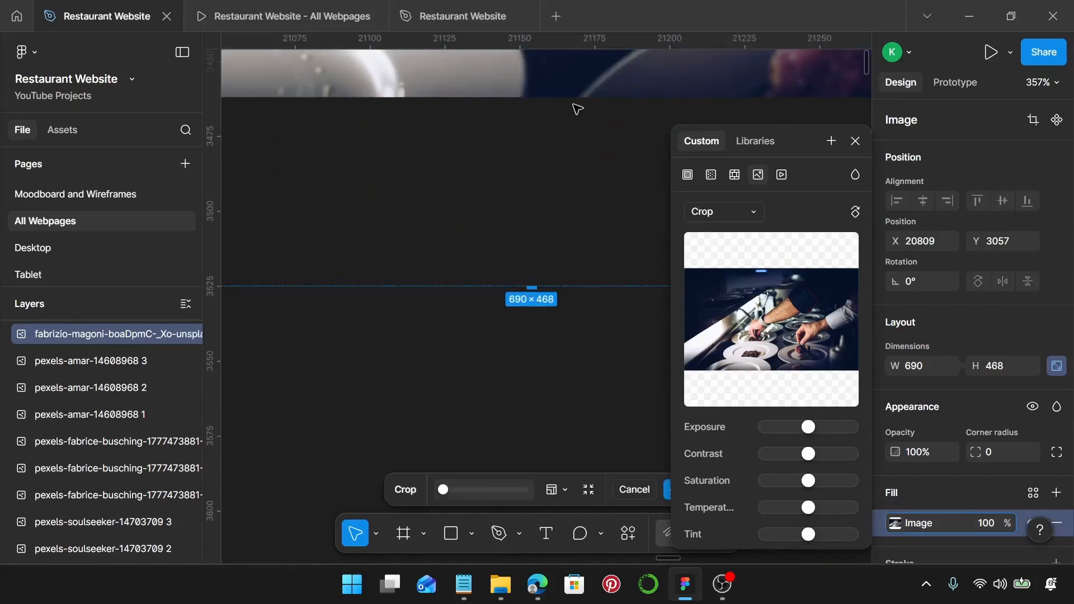
drag(532, 286, 532, 231)
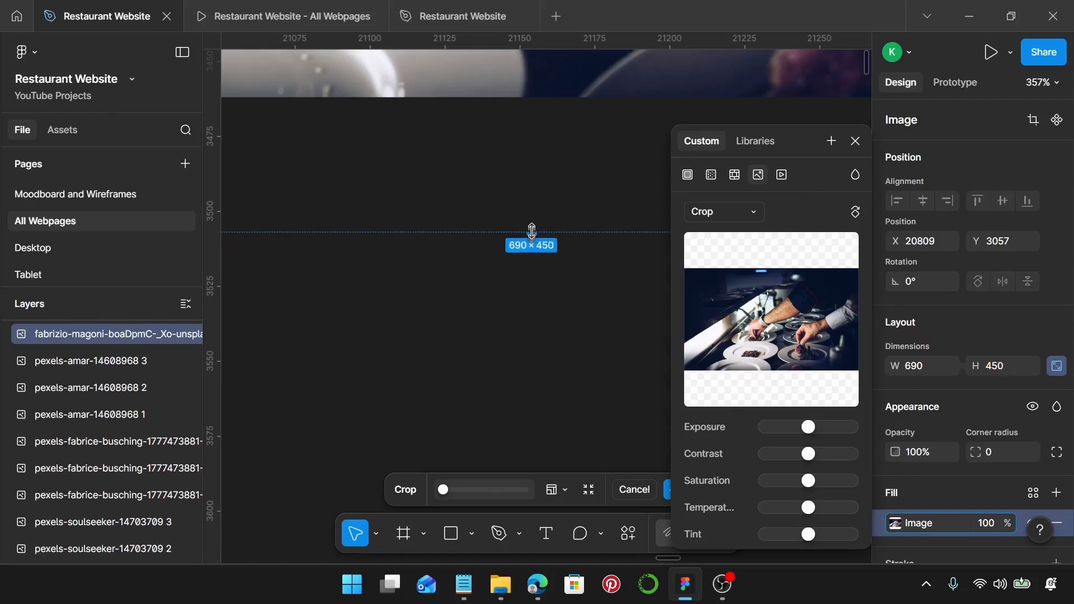
Step: Enlarge the chef plating image inside its crop until it fills the whole frame, and apply the crop
scroll(532, 231, down, 1)
scroll(538, 229, down, 5)
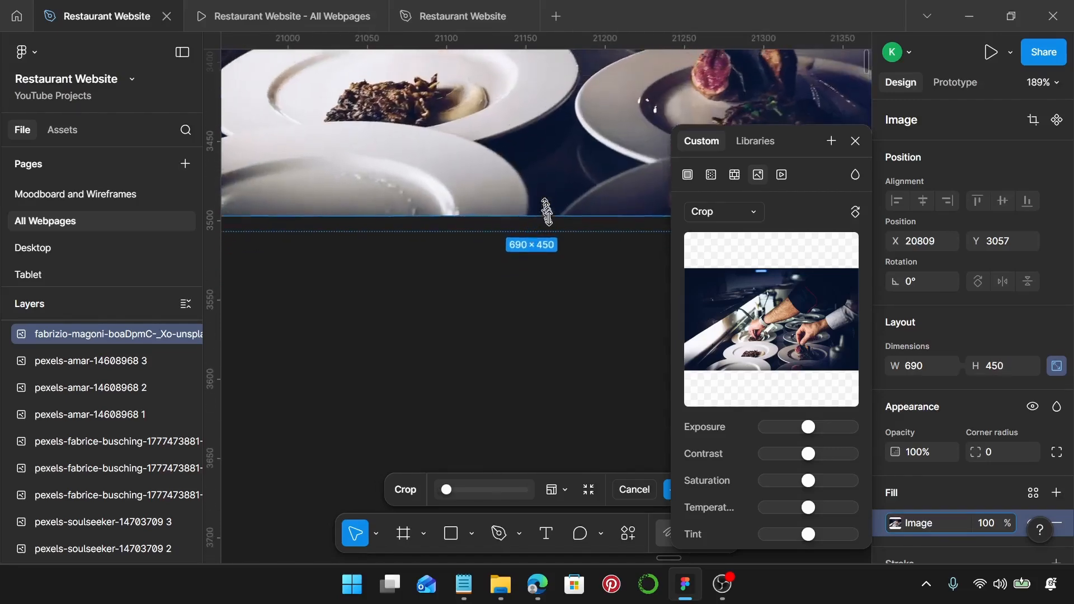
scroll(551, 237, down, 5)
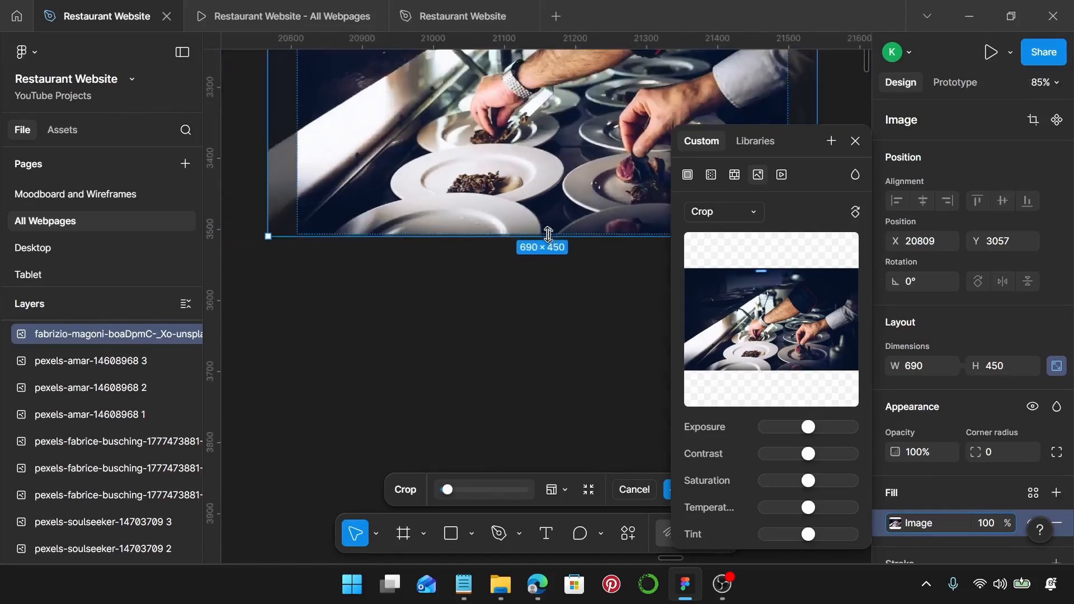
key(Return)
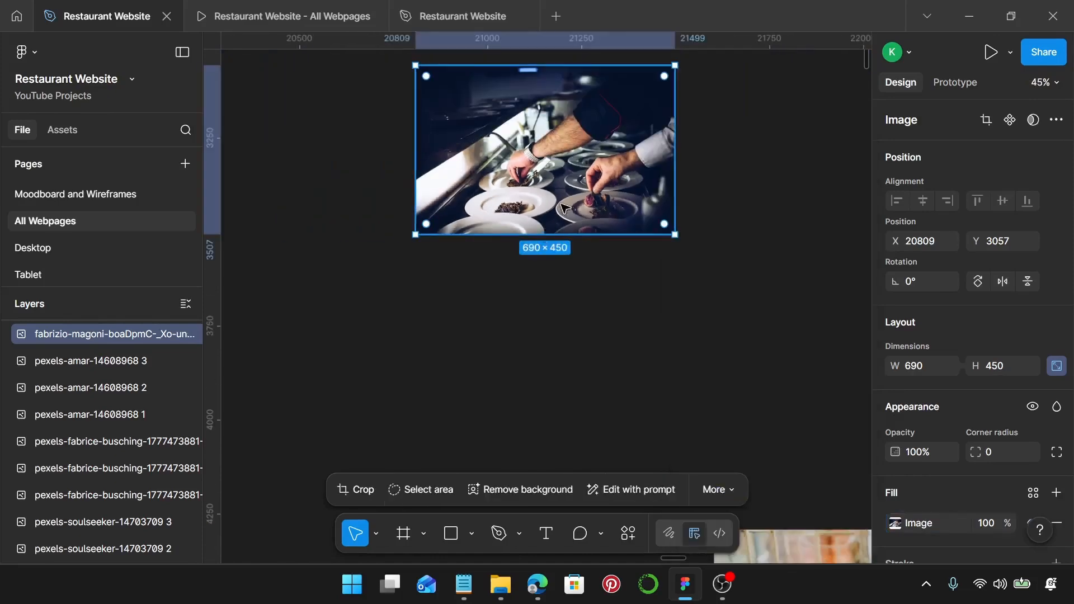
Step: Cut the cropped chef plating photo and paste it in place of the larger upper Behind the Scenes photo on the Gallery page
key(Delete)
scroll(563, 209, down, 4)
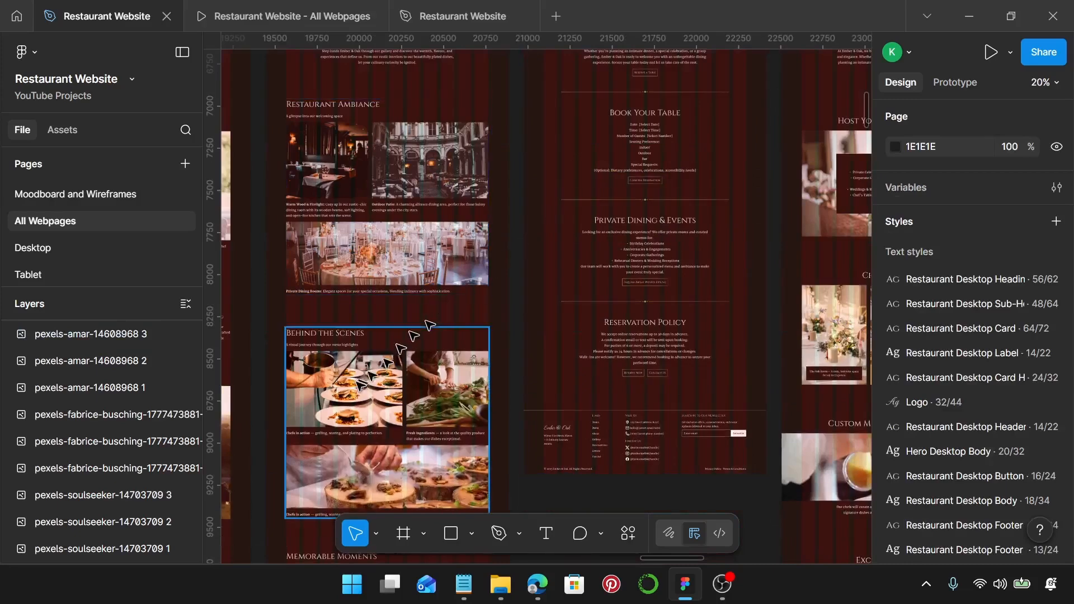
scroll(431, 330, left, 4)
click(547, 394)
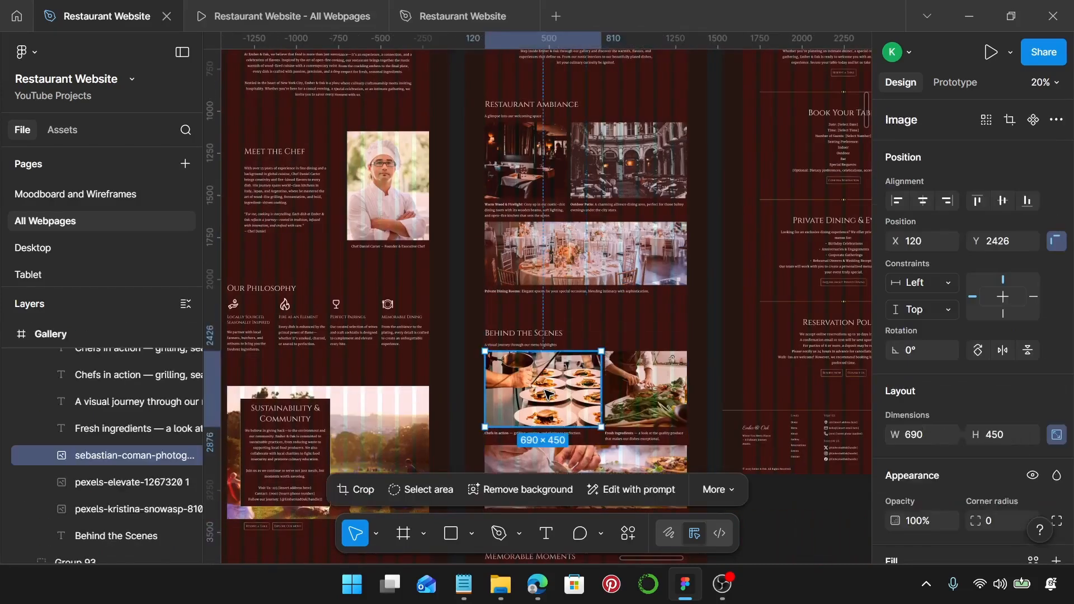
key(ctrl+shift+r)
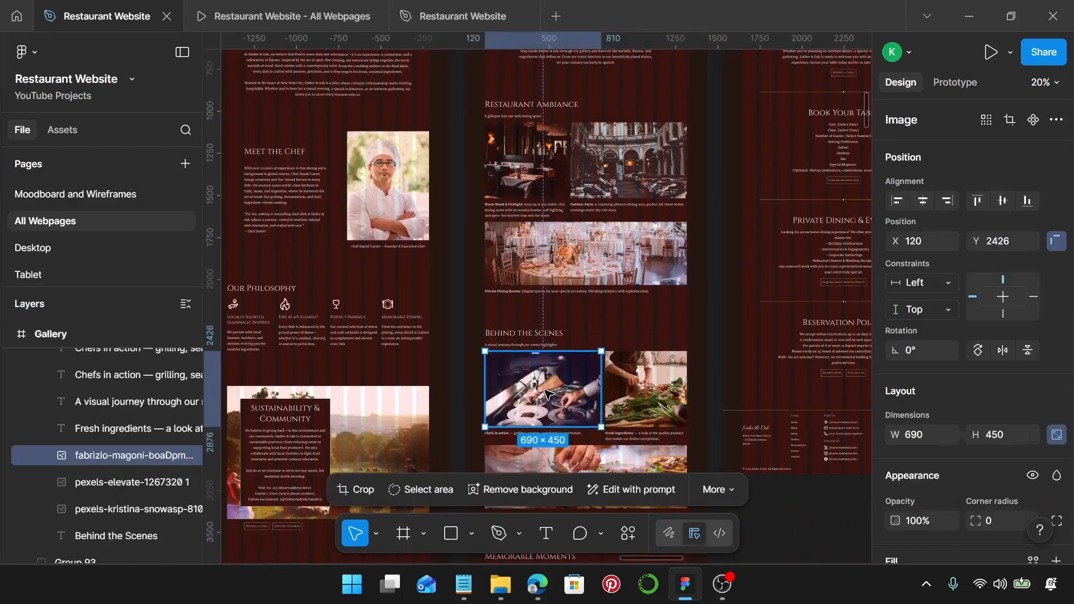
Step: Check the size of the wide Memorable Moments photo and set the spare white floral table photo's width to 1200
scroll(649, 323, down, 4)
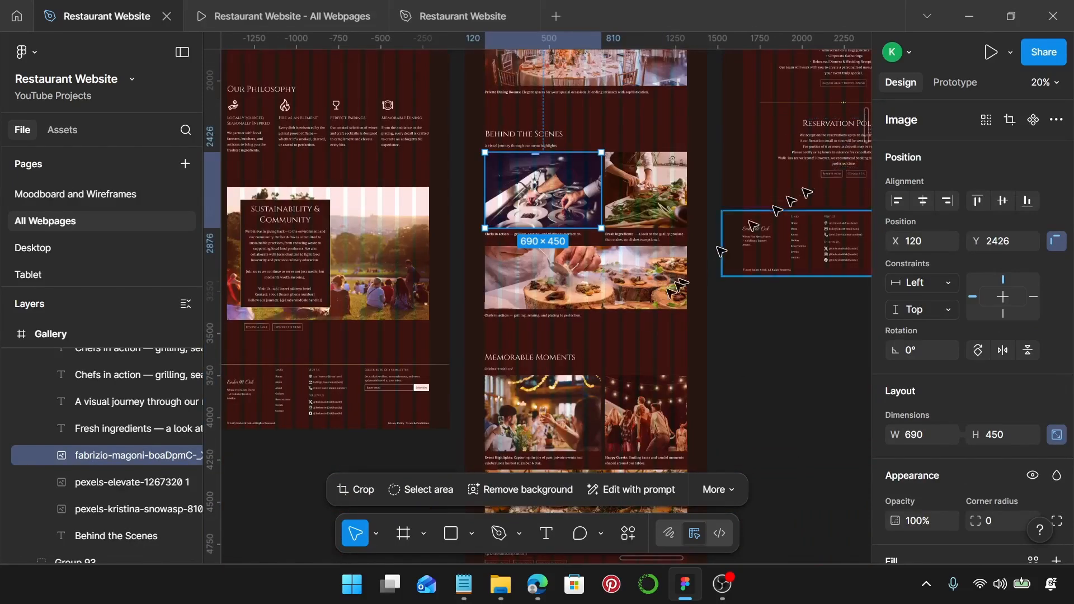
scroll(610, 322, down, 1)
click(602, 429)
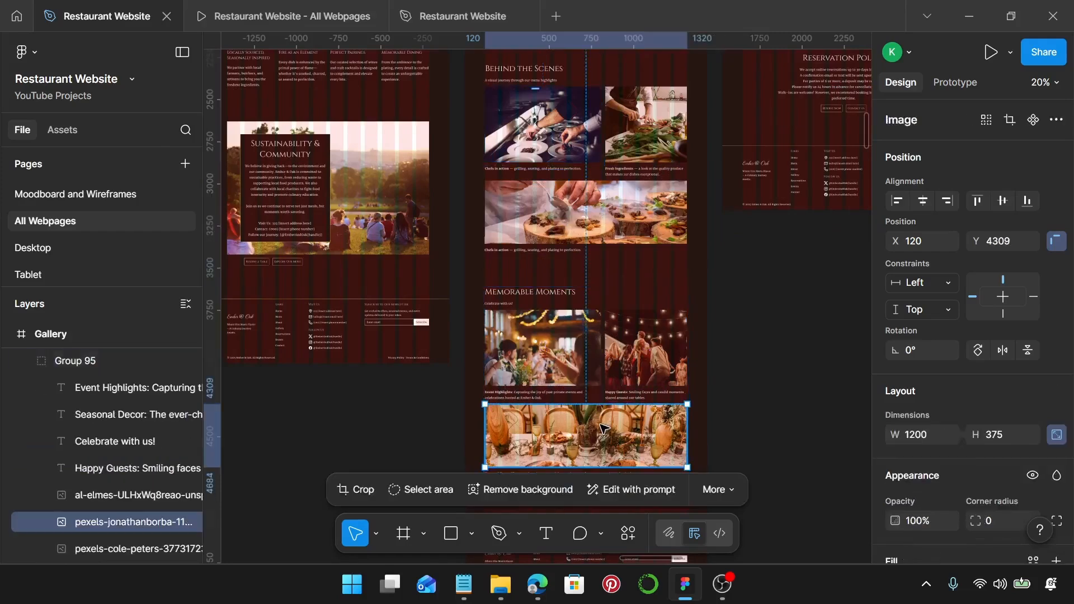
scroll(598, 368, down, 3)
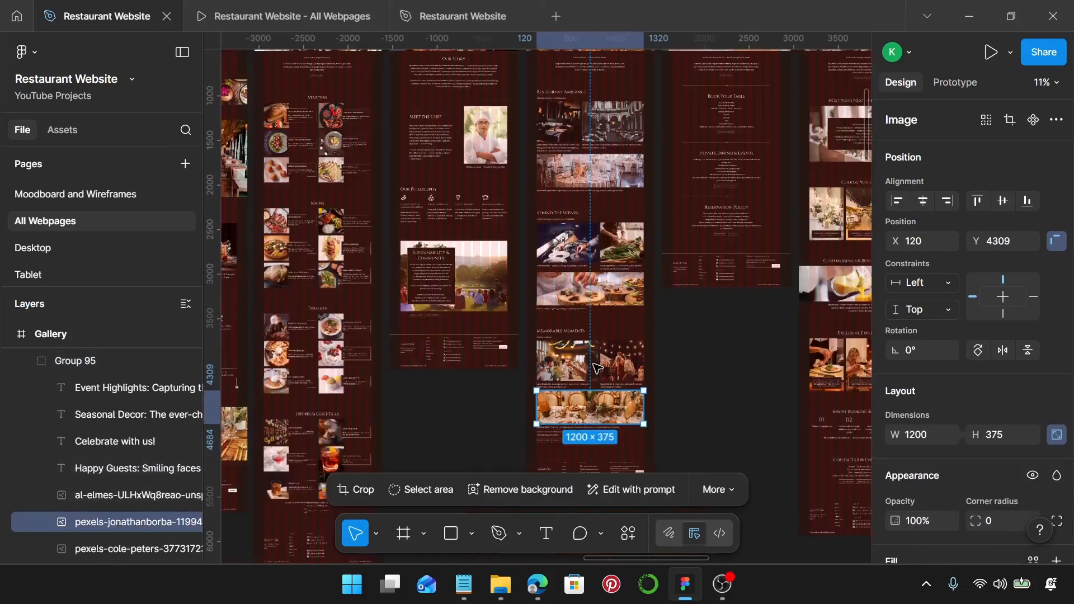
scroll(597, 369, up, 6)
scroll(598, 369, right, 4)
click(588, 330)
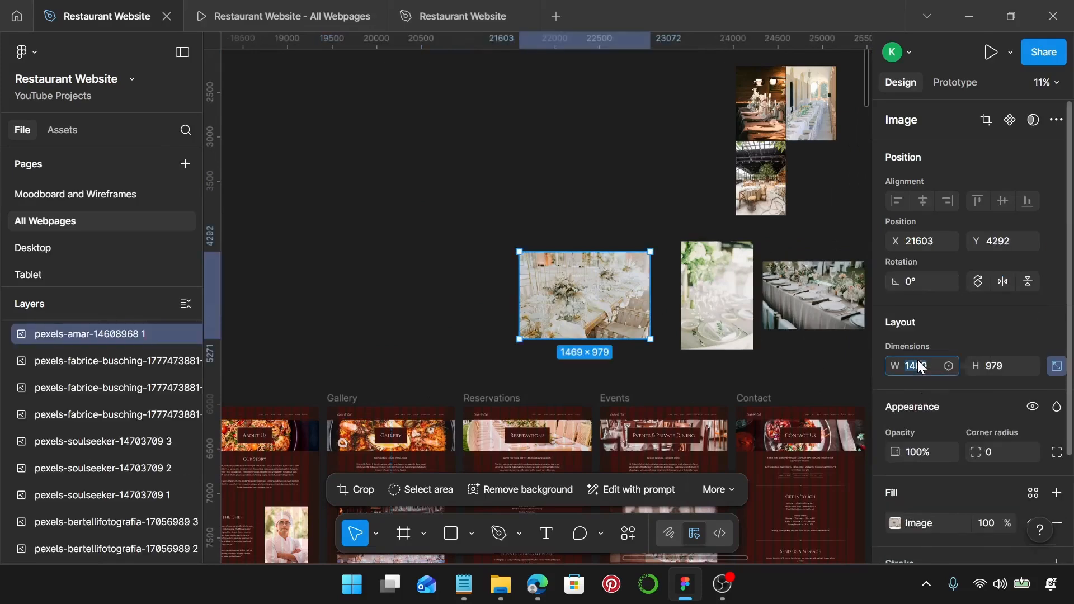
key(Return)
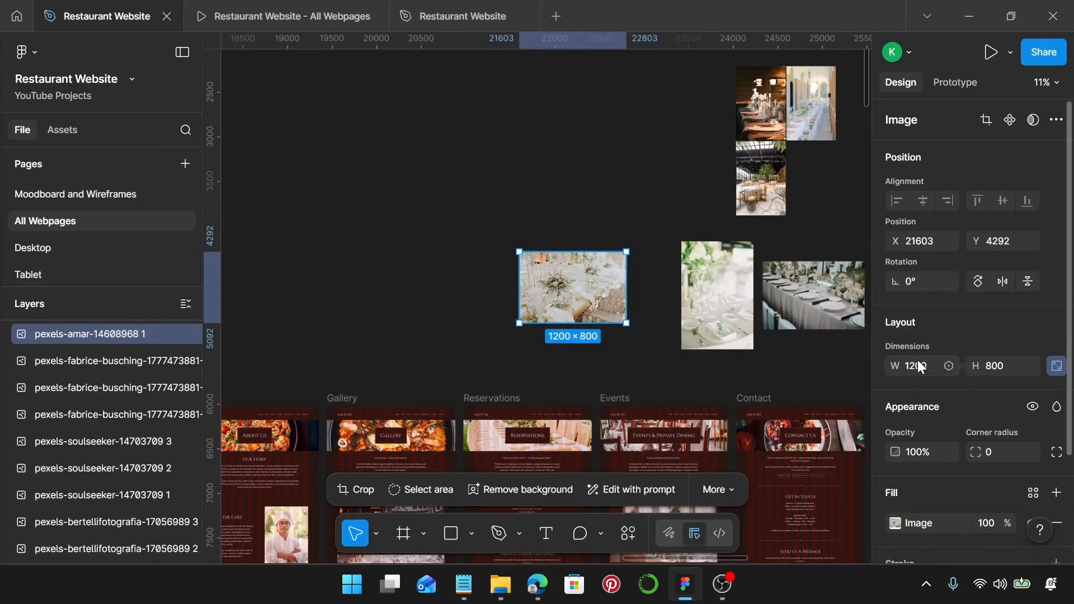
Step: Crop the white floral table photo from its lower edge to 1200 × 275
scroll(655, 299, up, 4)
double_click(468, 280)
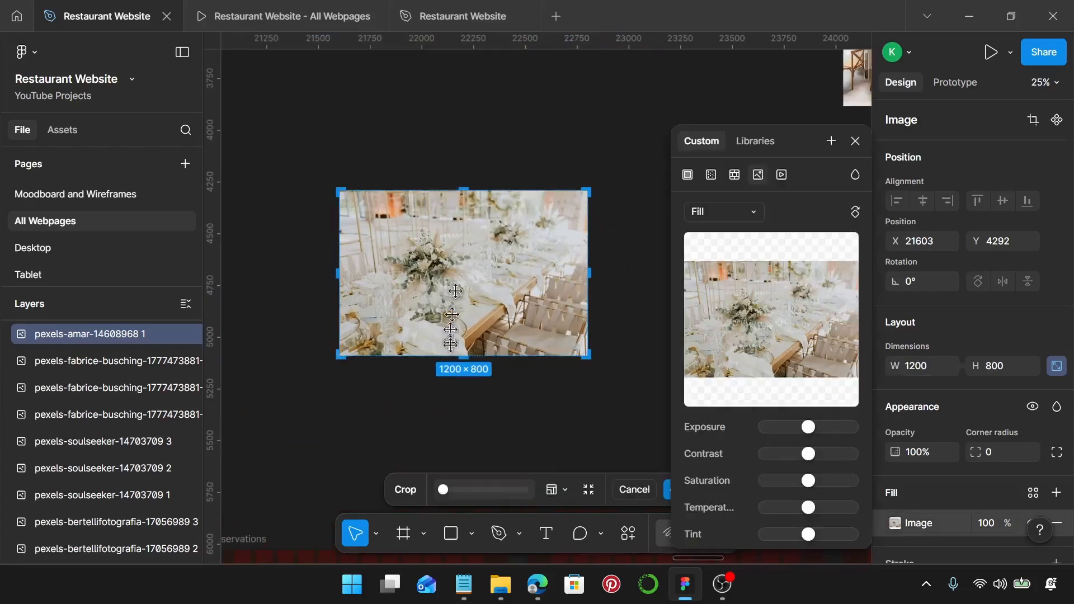
drag(458, 356, 429, 228)
scroll(476, 252, up, 4)
scroll(453, 248, up, 5)
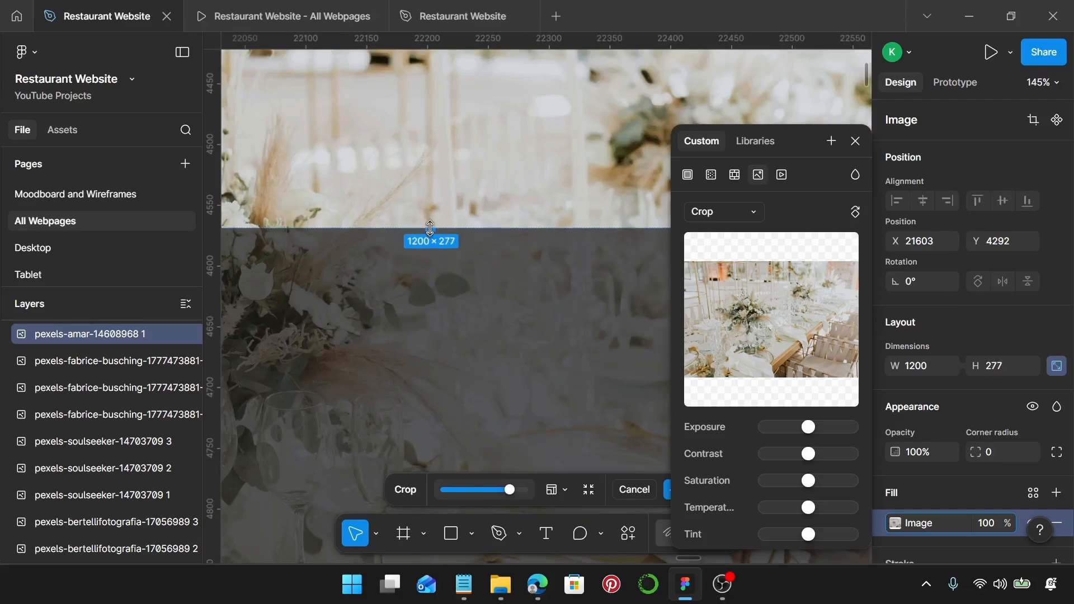
scroll(429, 227, up, 10)
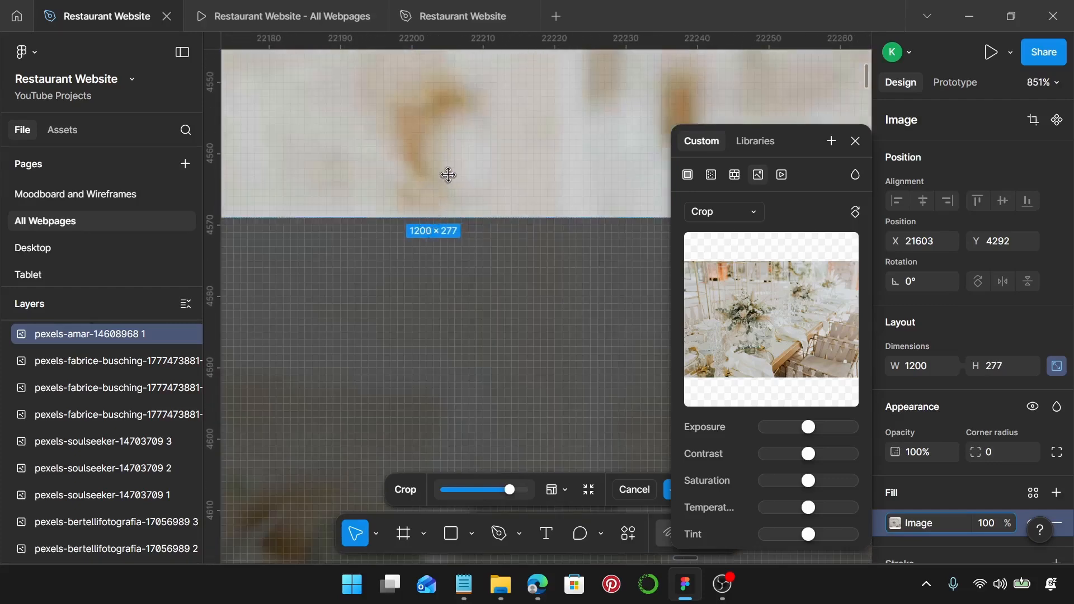
double_click(448, 175)
double_click(449, 171)
drag(442, 218, 441, 204)
Step: Reposition the white floral table image inside its crop until the floral centrepiece fills the frame, and apply the crop
scroll(442, 204, down, 10)
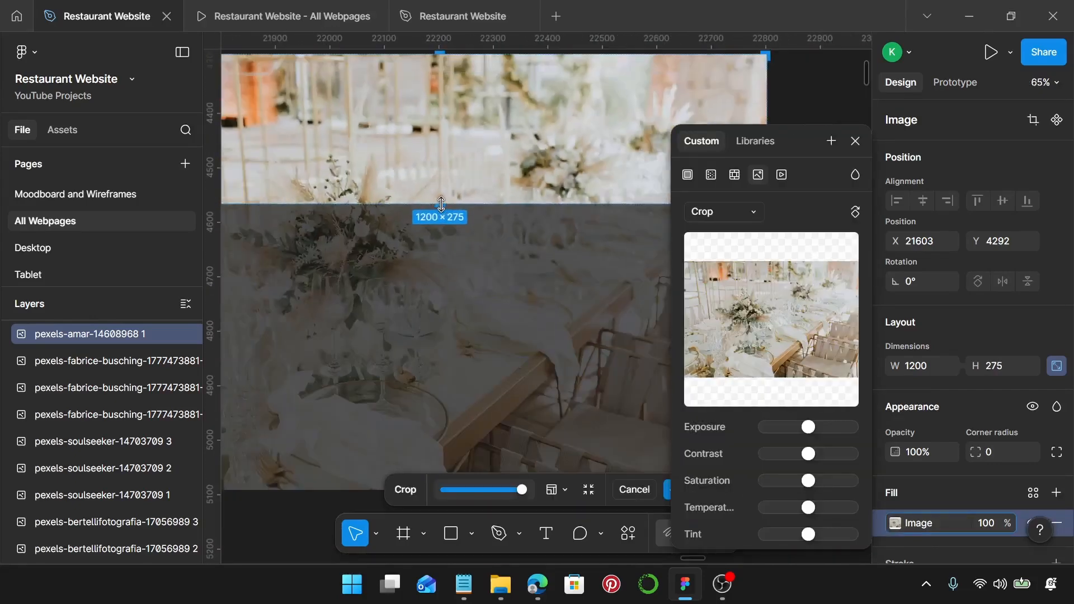
scroll(442, 205, down, 2)
scroll(442, 205, down, 2)
mouse_move(468, 186)
mouse_down()
mouse_move(471, 159)
mouse_move(481, 208)
mouse_move(470, 178)
mouse_up()
key(ctrl+z)
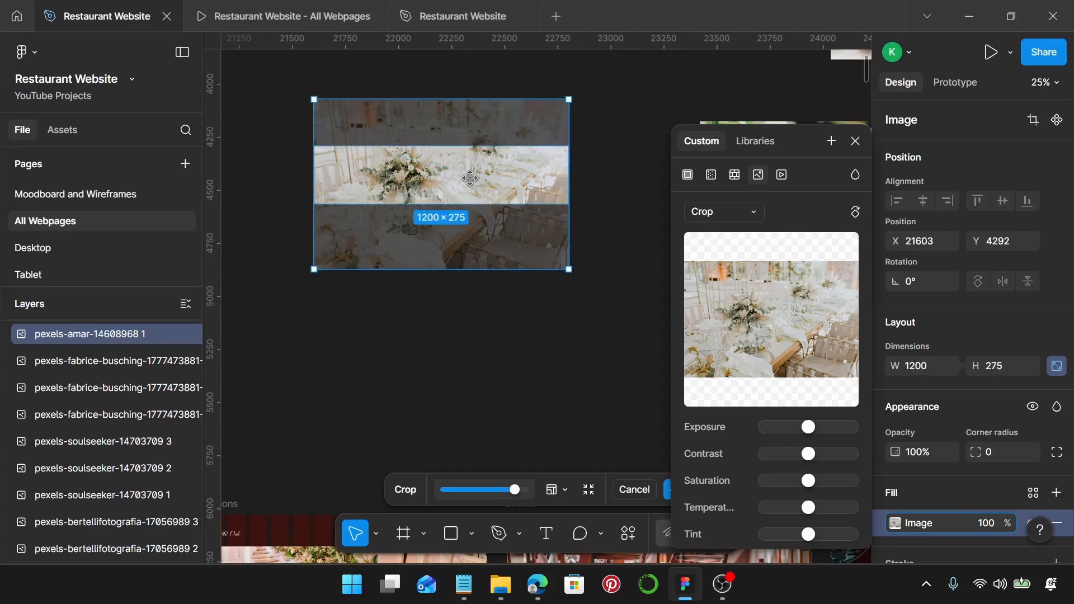
key(Return)
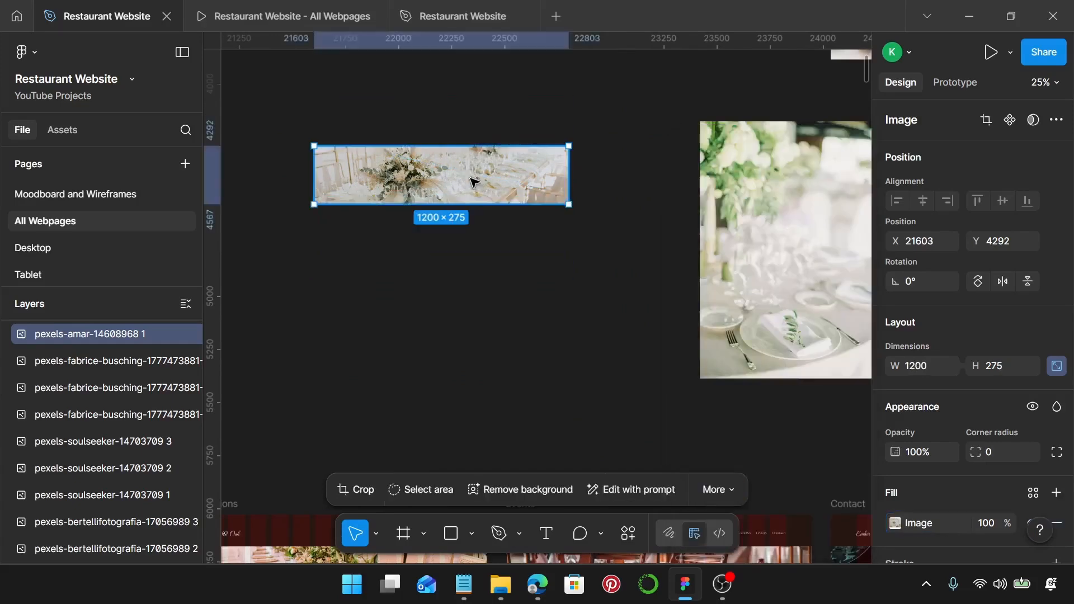
Step: Check the size of the wide Memorable Moments photo on the Gallery page again
scroll(475, 263, down, 3)
scroll(439, 286, down, 5)
scroll(425, 274, left, 15)
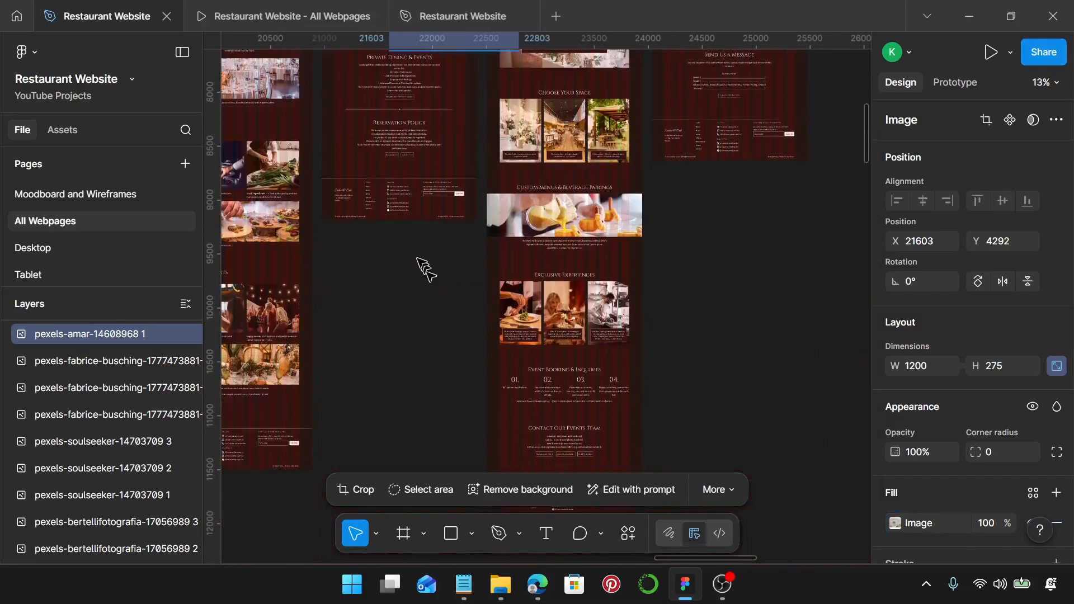
click(444, 367)
double_click(444, 366)
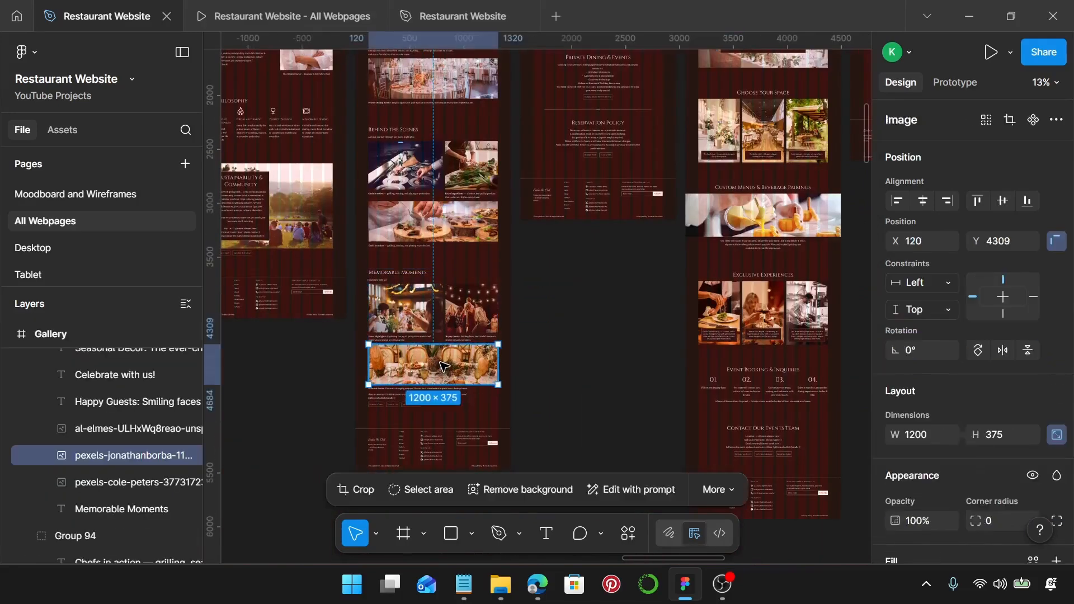
Step: Extend the lower edge of the white floral table photo's crop until it measures 1200 × 375
scroll(601, 288, up, 14)
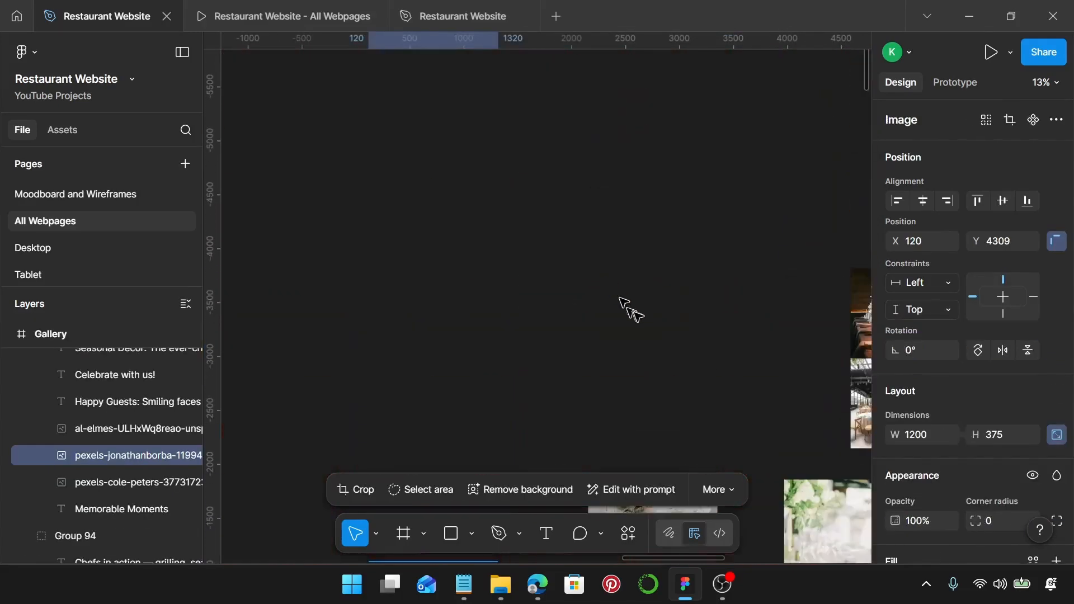
scroll(628, 309, down, 5)
scroll(663, 211, up, 5)
double_click(658, 203)
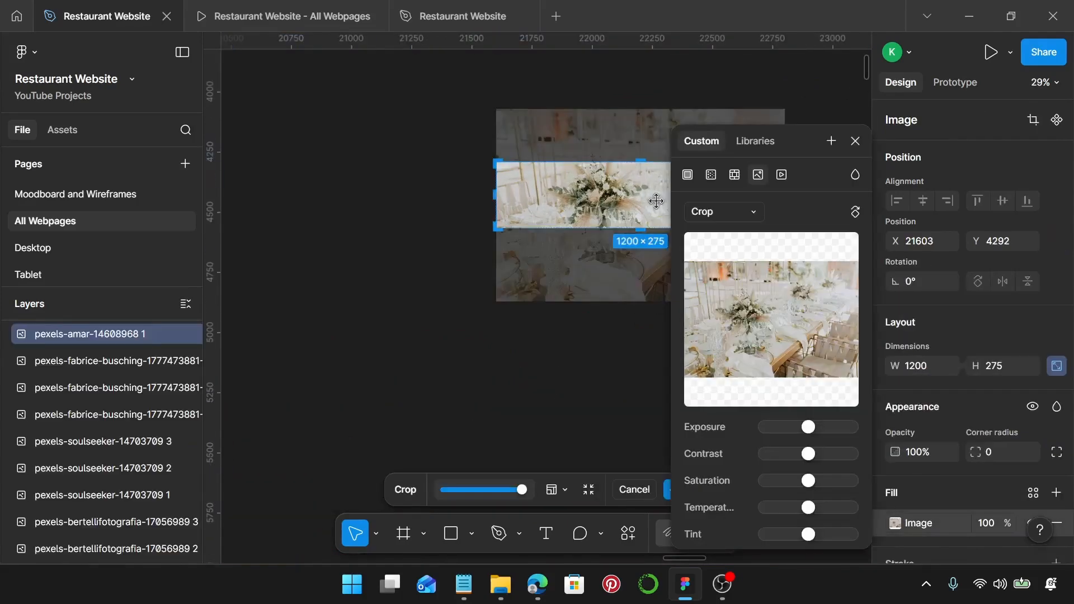
scroll(657, 202, right, 2)
scroll(536, 254, up, 5)
scroll(578, 205, up, 5)
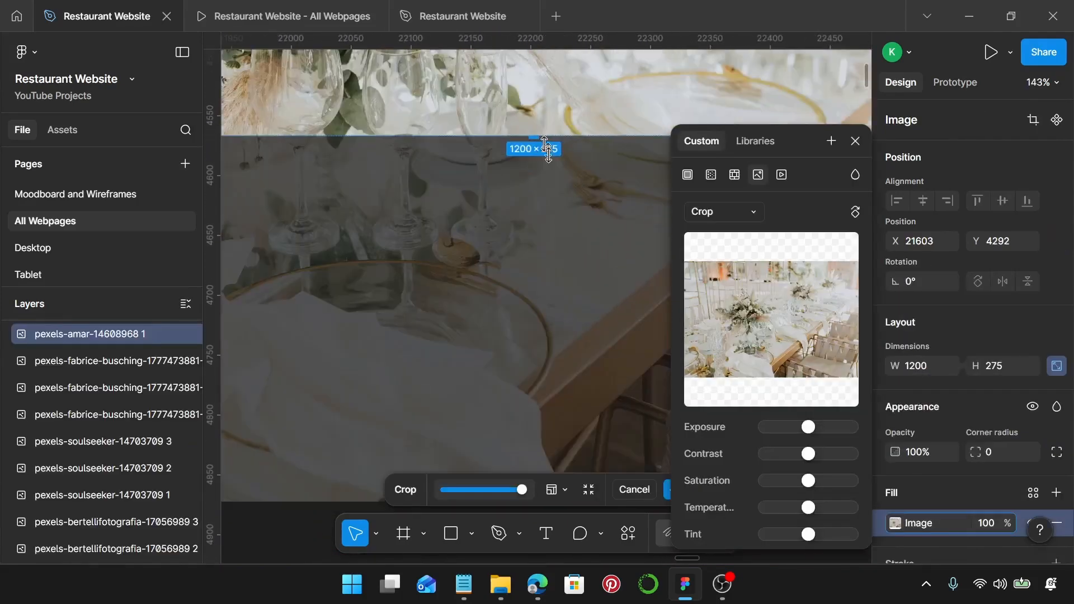
drag(562, 152, 573, 215)
scroll(563, 264, up, 6)
scroll(573, 215, down, 3)
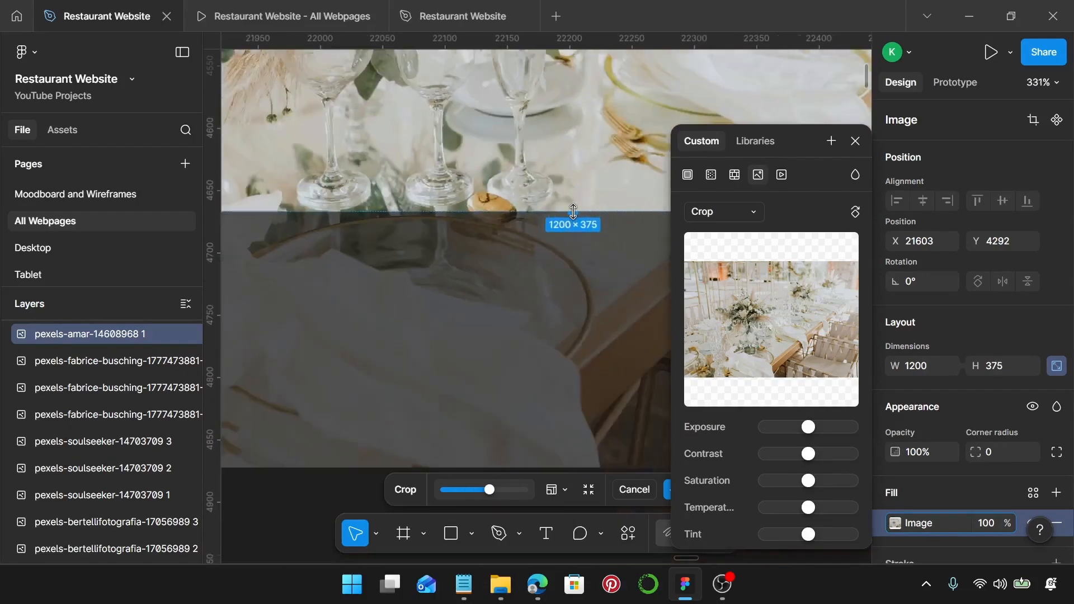
scroll(573, 212, down, 8)
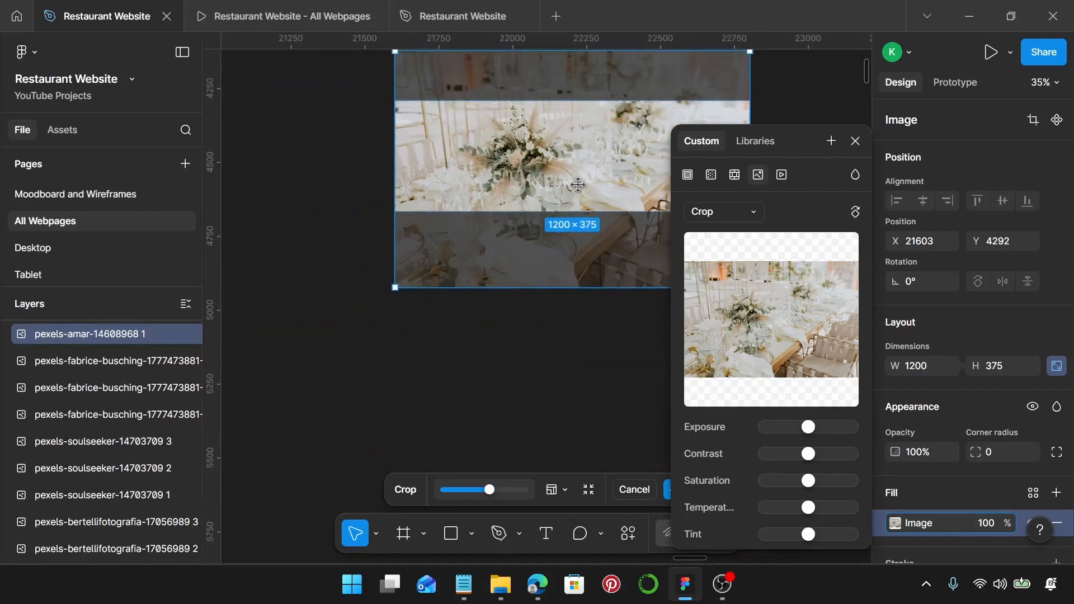
Step: Shift the white floral table image slightly downward inside its crop, apply the crop and deselect the photo
drag(578, 185, 579, 190)
key(Return)
click(552, 251)
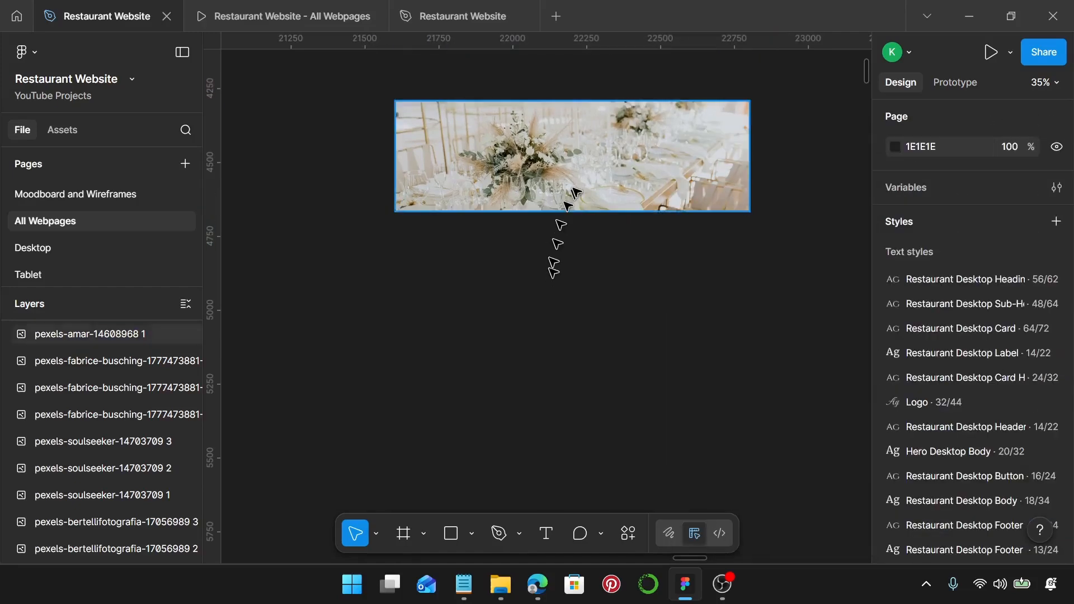
Step: Cut the cropped white floral table photo and replace the wide Memorable Moments photo on the Gallery page with it
click(577, 192)
key(ctrl+x)
scroll(577, 192, down, 5)
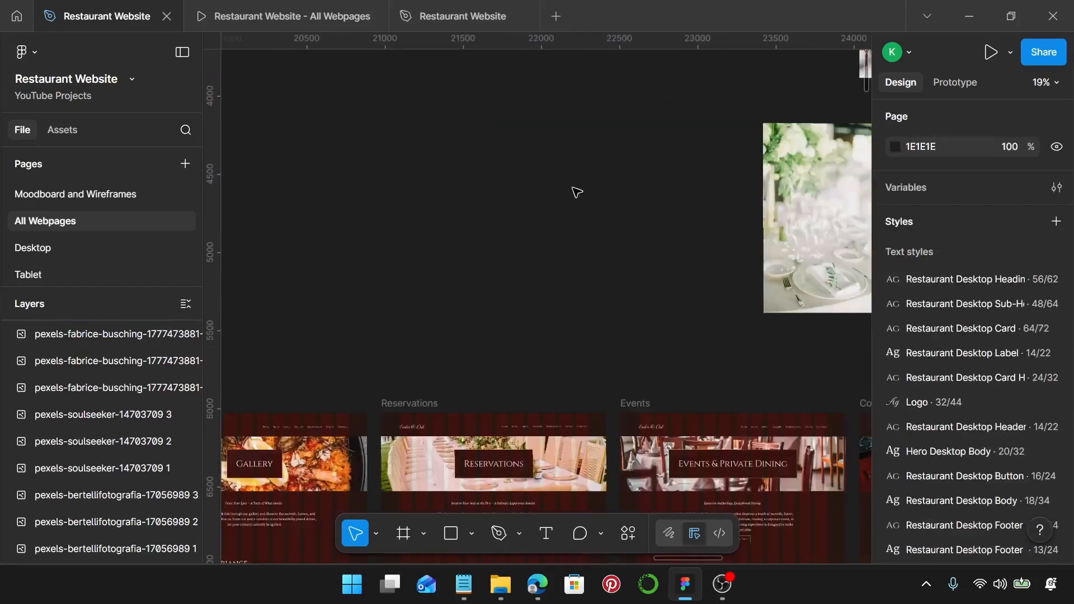
scroll(569, 203, down, 3)
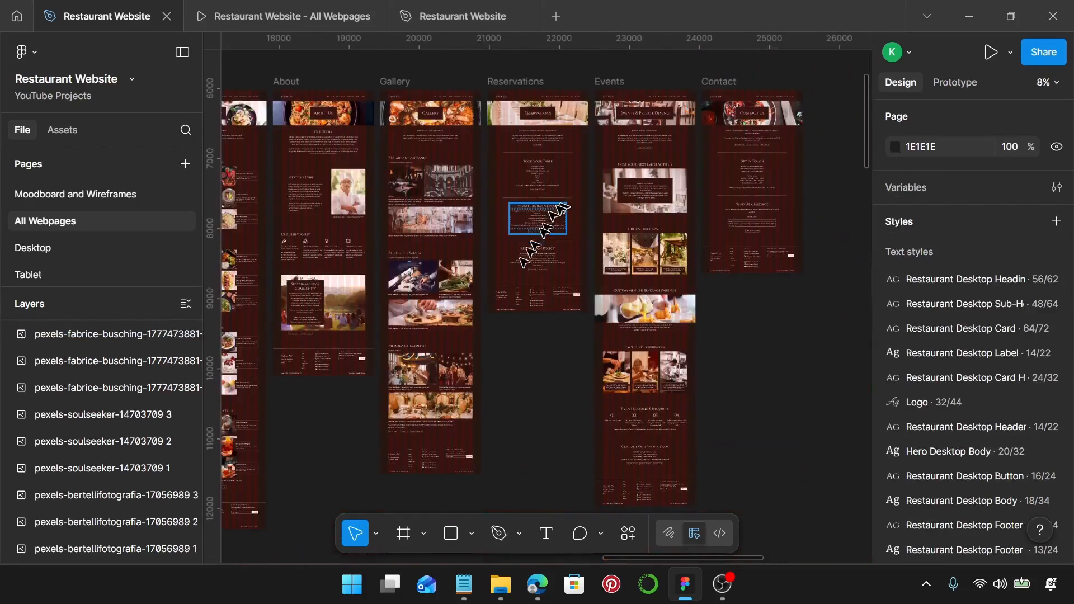
click(407, 406)
key(ctrl+shift+r)
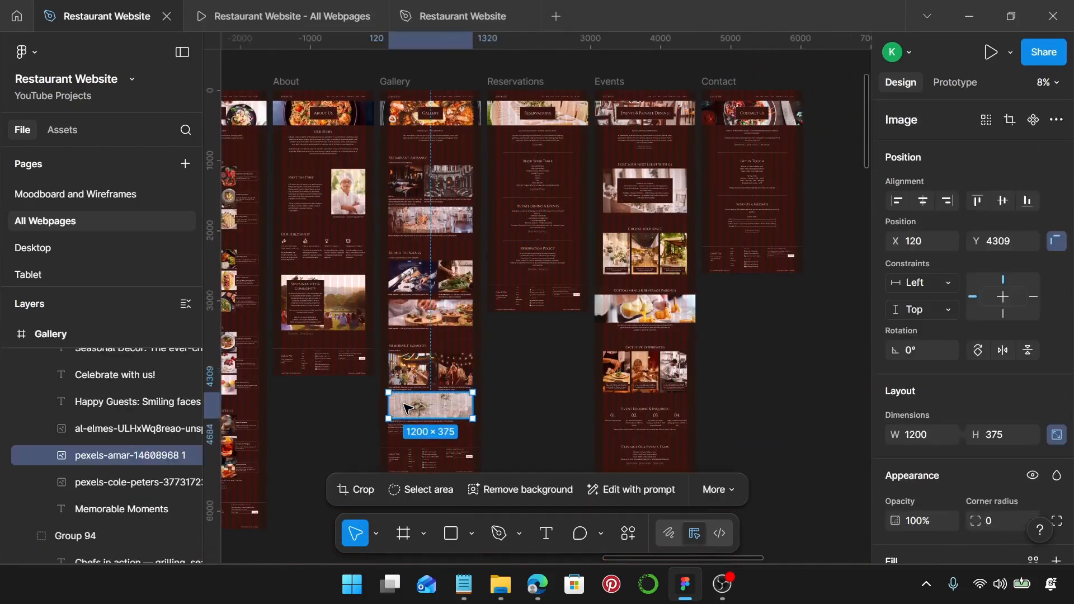
click(535, 364)
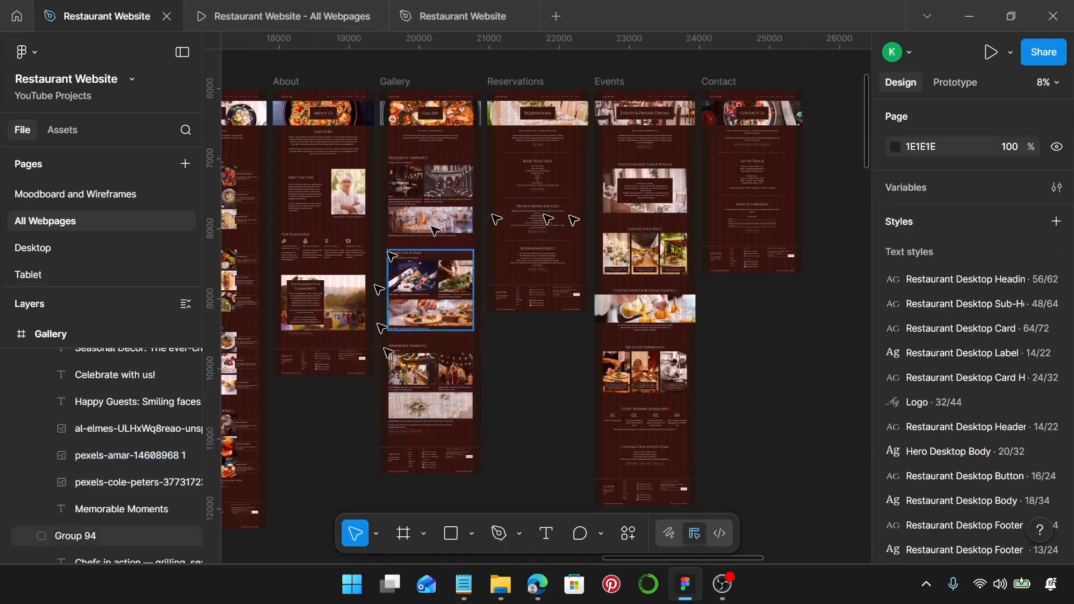
Step: Set the width of the portrait white place-setting photo to 1440 and move it directly above the Events page
scroll(450, 169, right, 3)
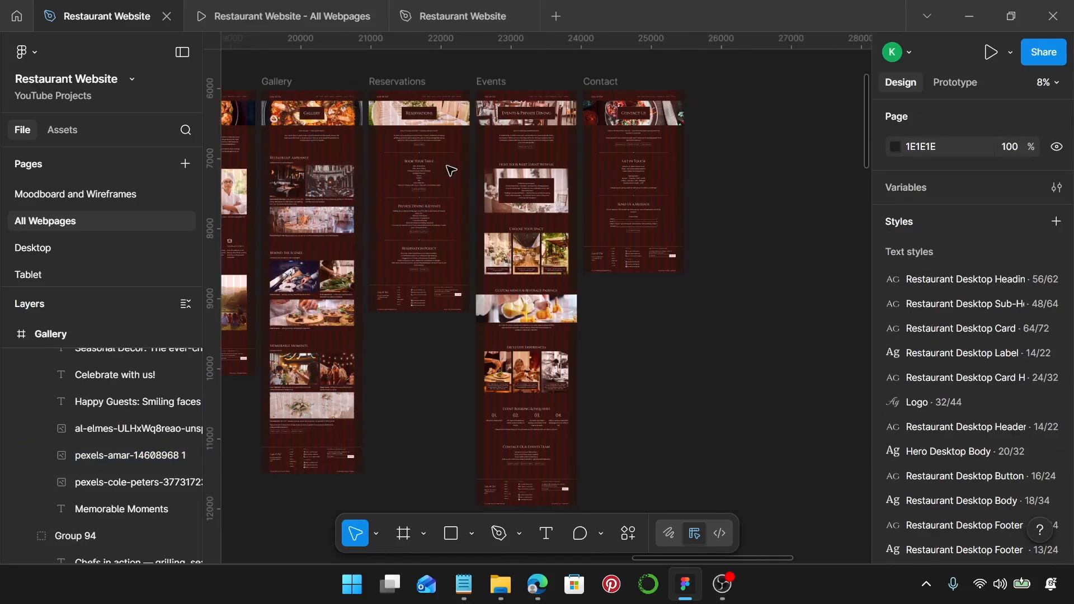
scroll(536, 246, up, 5)
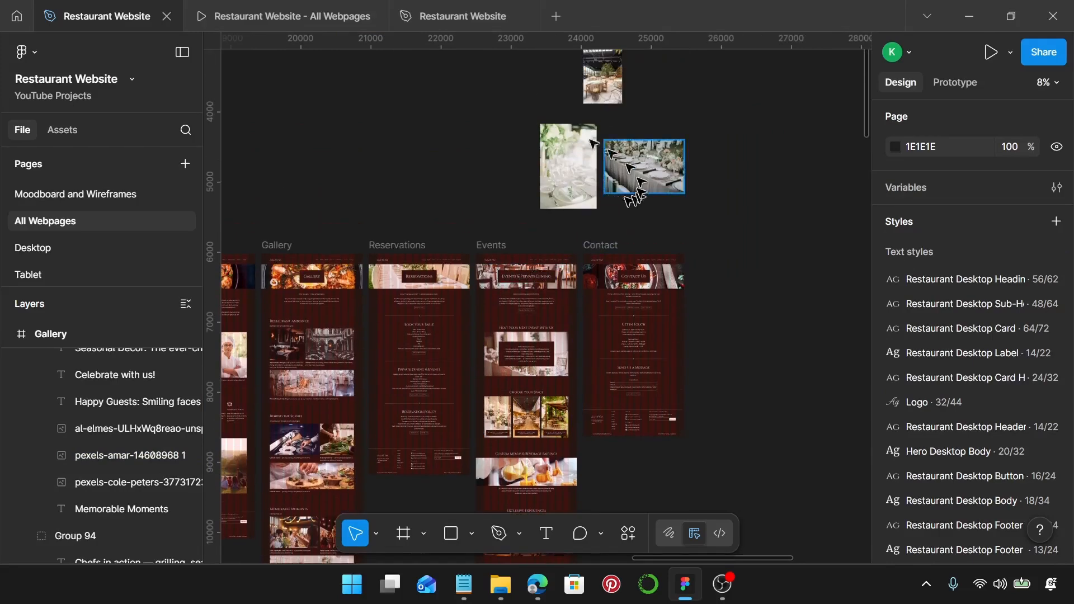
scroll(556, 304, up, 3)
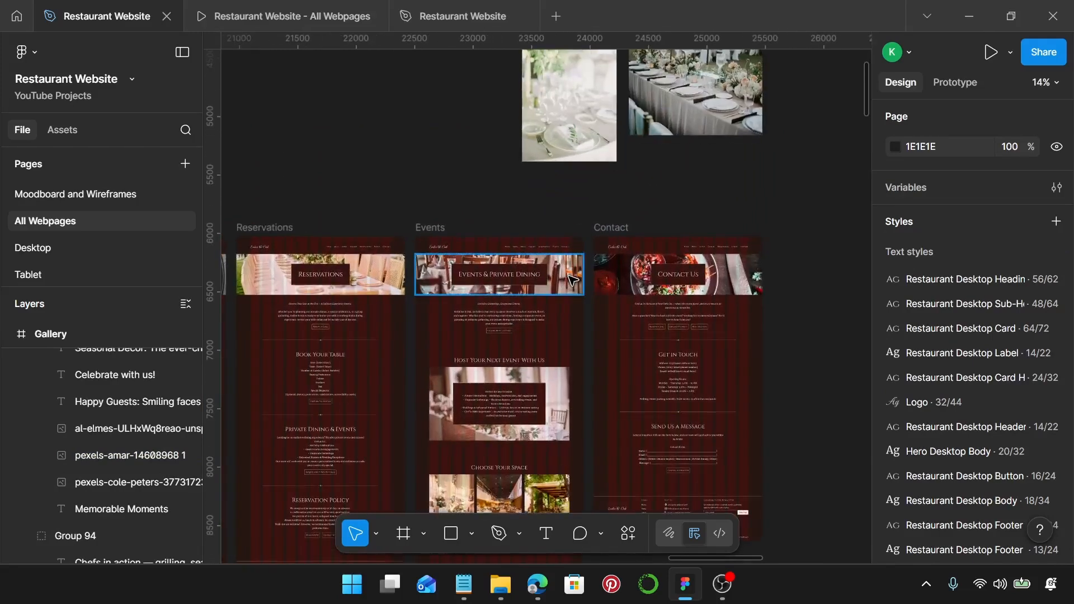
scroll(572, 280, up, 1)
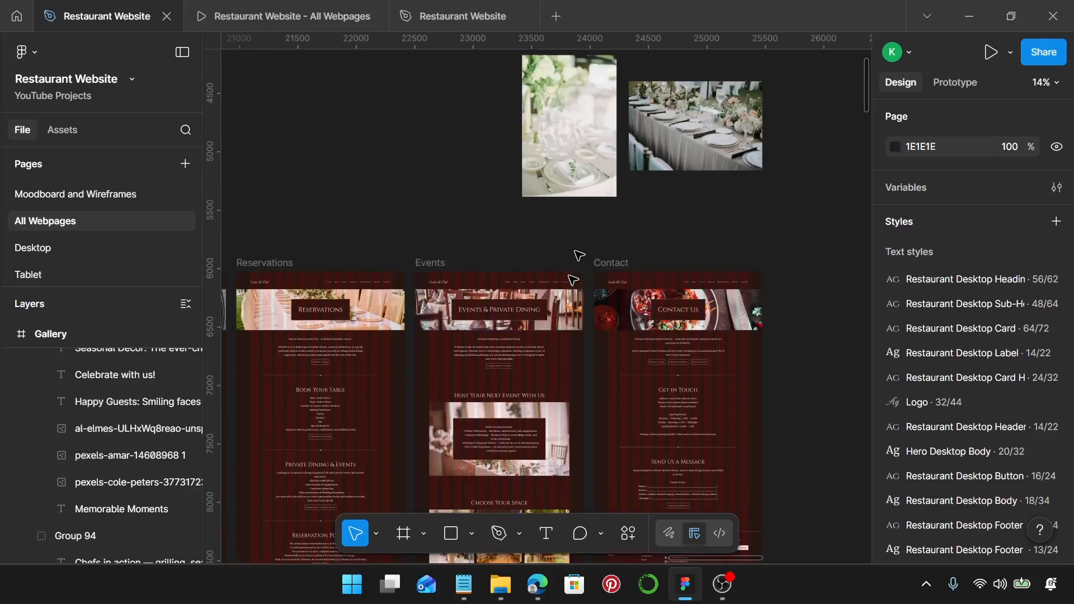
click(575, 150)
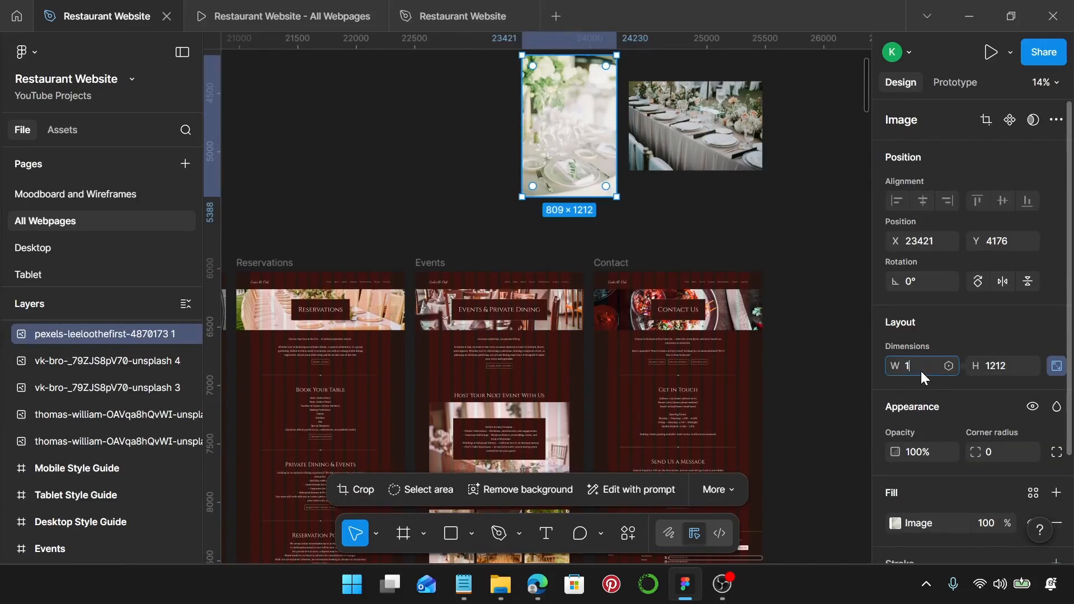
key(Return)
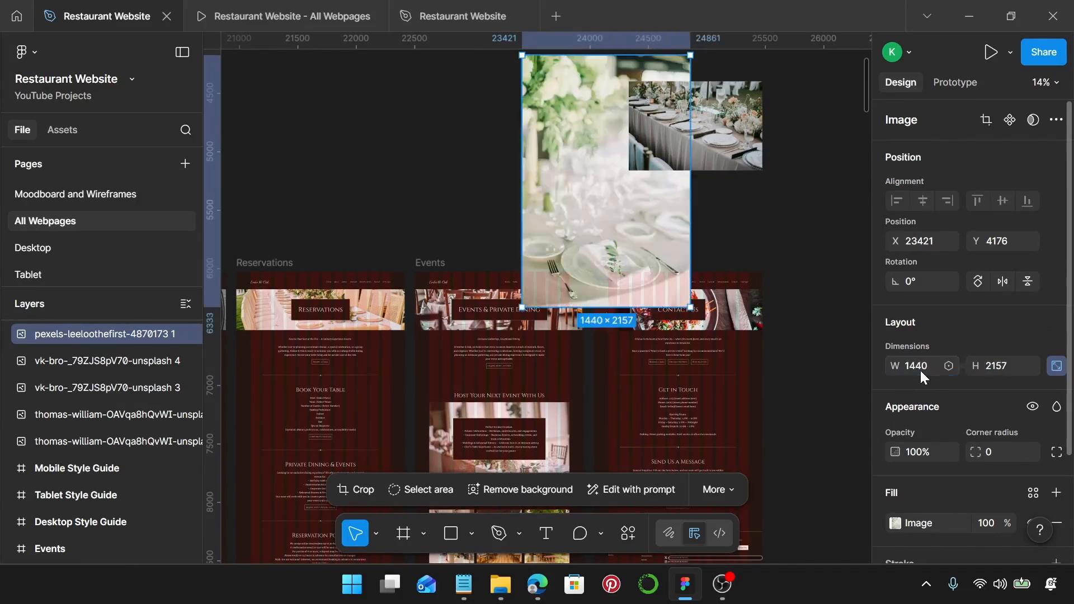
drag(671, 250, 564, 194)
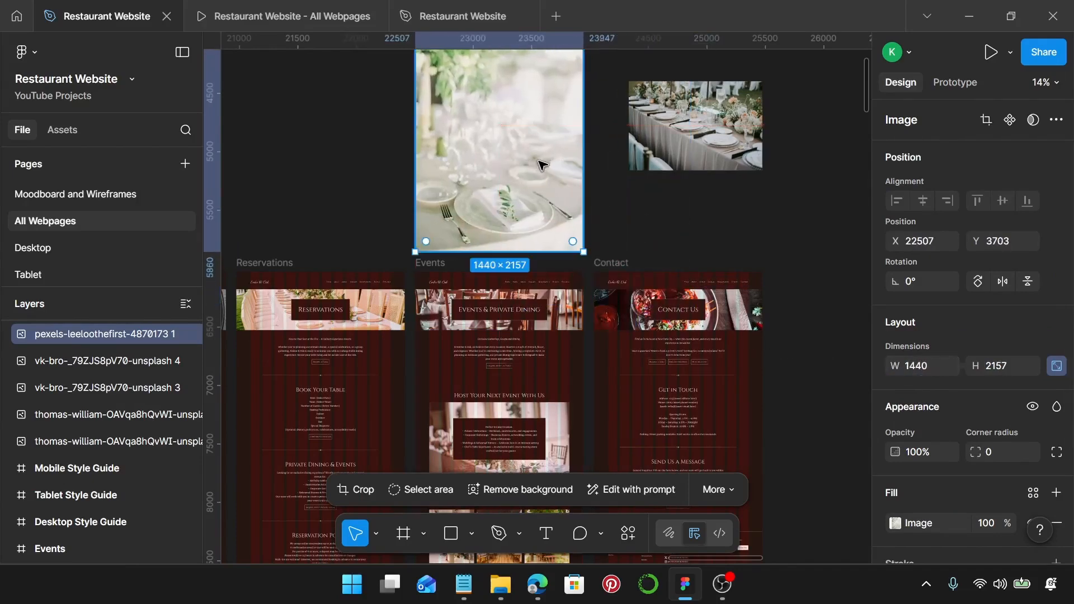
Step: Crop the white place-setting photo from its lower edge to 1440 × 350
double_click(547, 168)
scroll(541, 247, up, 4)
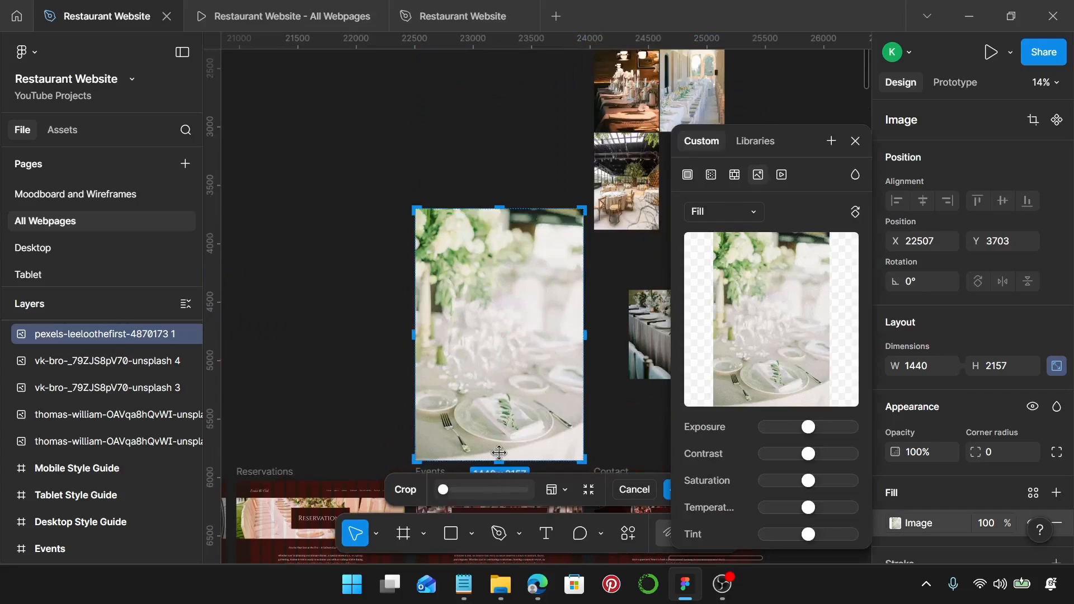
drag(500, 457, 513, 250)
scroll(514, 251, up, 3)
scroll(514, 250, up, 10)
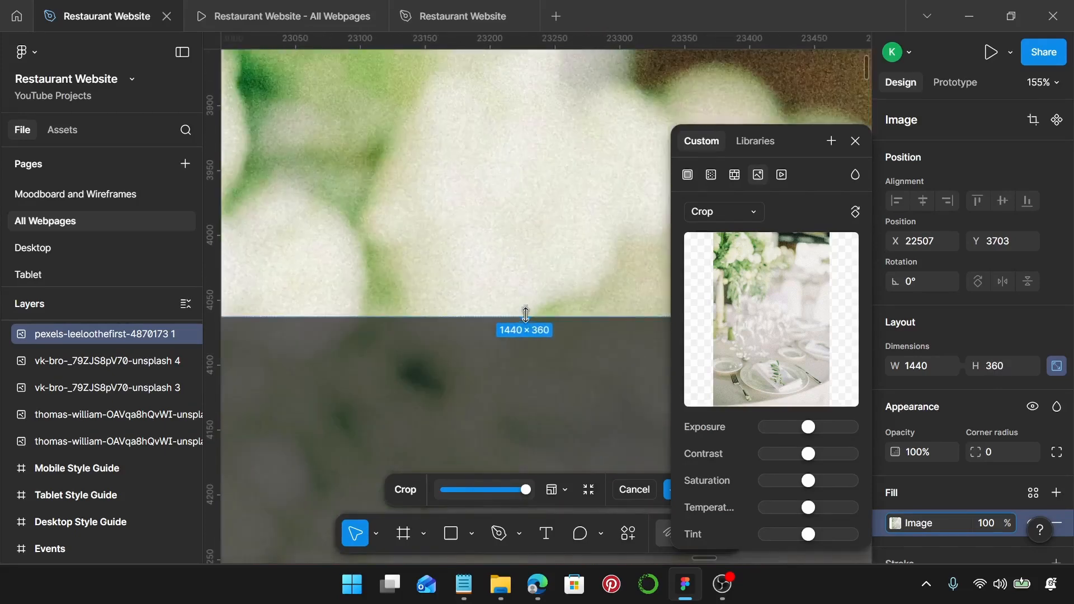
scroll(526, 315, up, 3)
mouse_move(523, 306)
mouse_down()
mouse_move(521, 269)
mouse_move(526, 291)
mouse_up()
scroll(526, 291, down, 10)
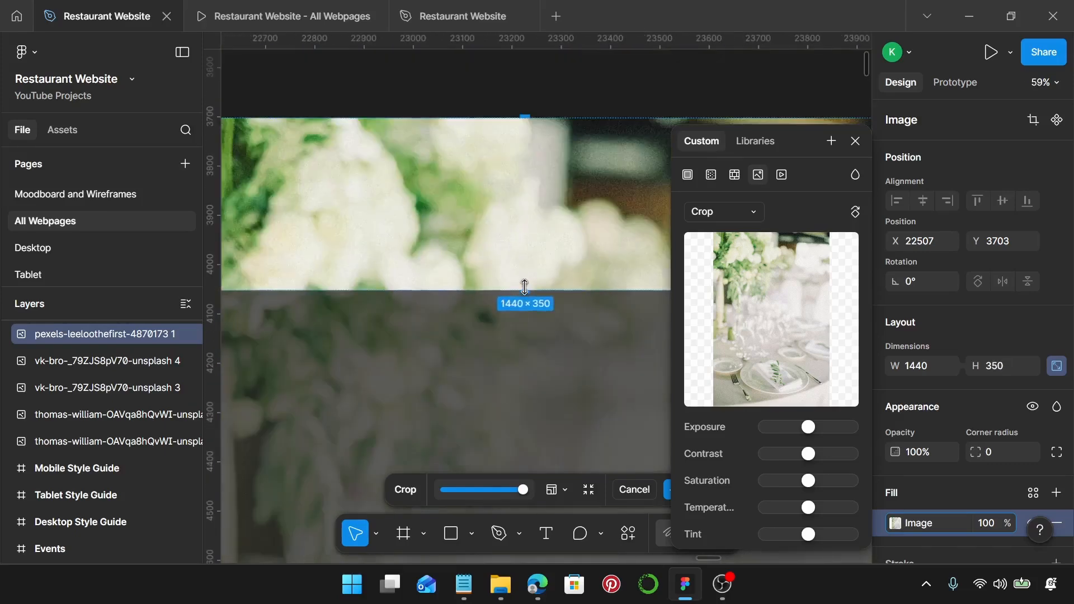
Step: Reposition the image inside the crop until the plate with the napkin and green sprig fills the frame, and apply the crop
drag(554, 257, 568, 232)
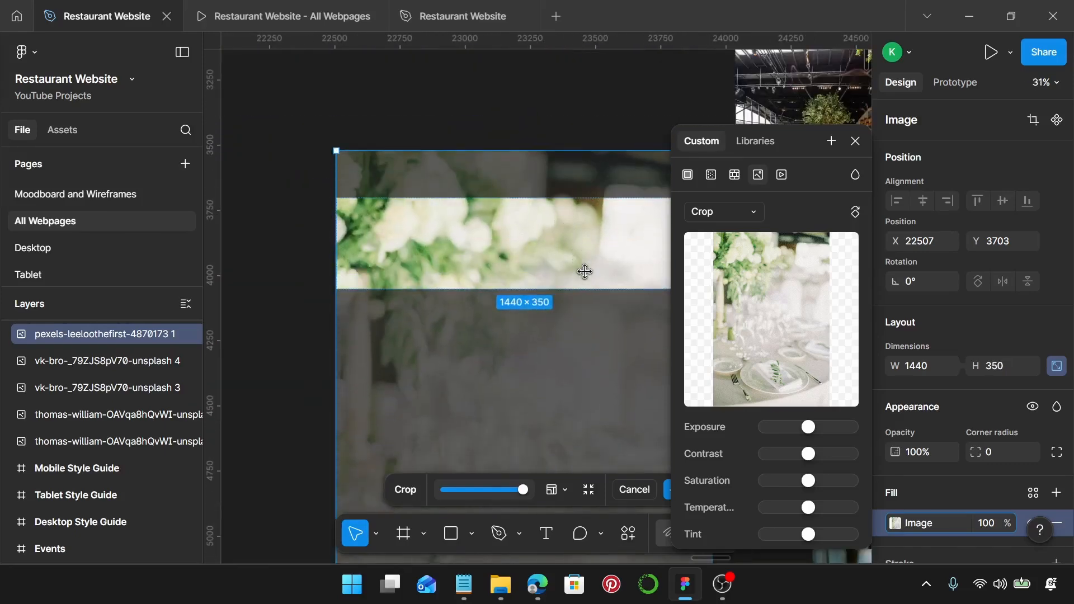
drag(585, 272, 582, 227)
drag(595, 281, 598, 206)
drag(605, 263, 608, 212)
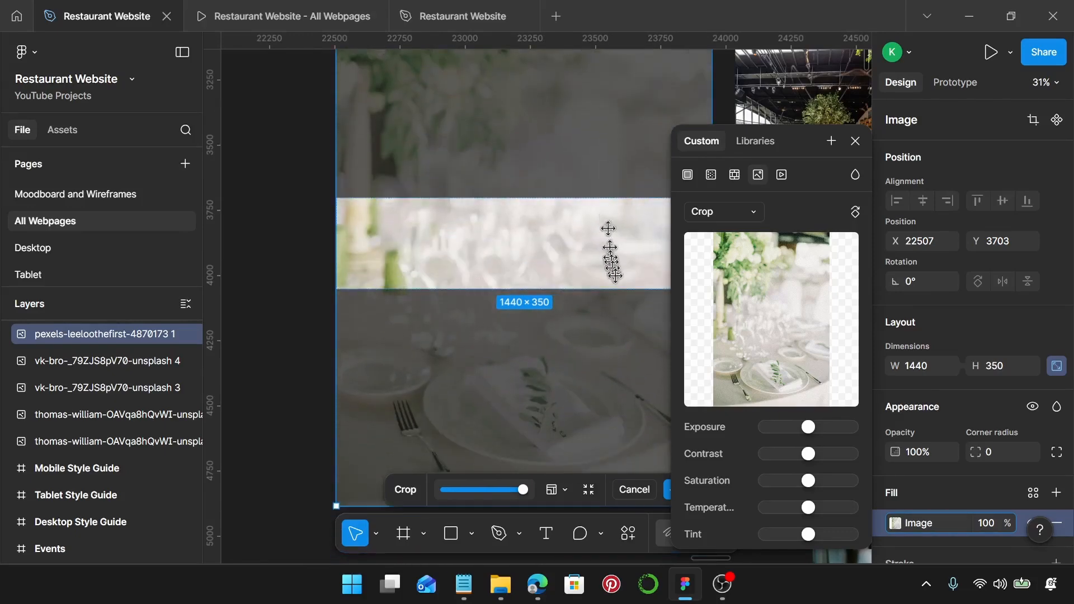
drag(616, 276, 617, 210)
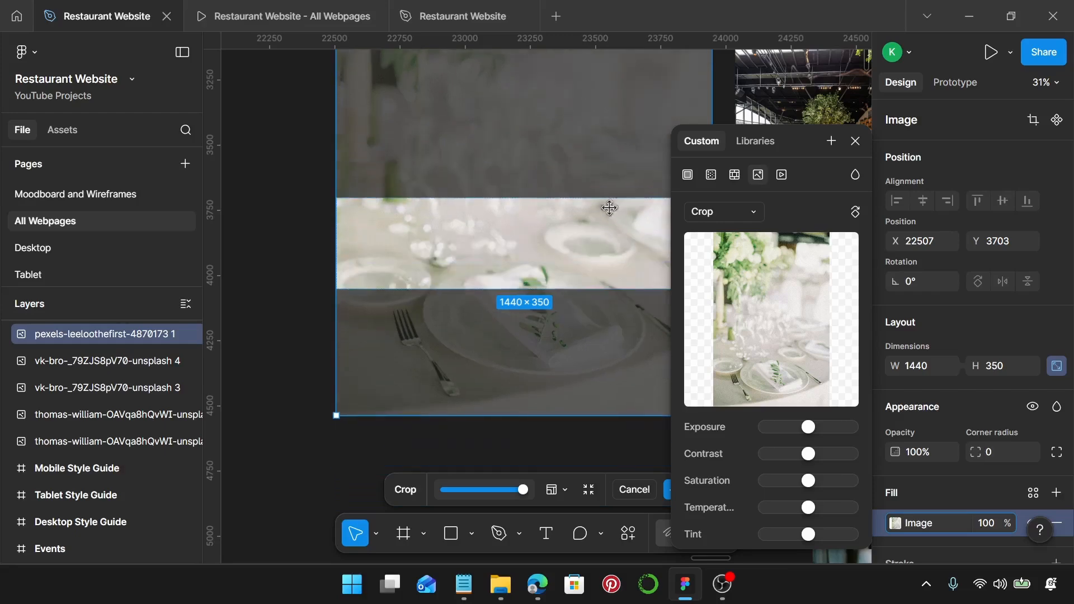
drag(616, 259, 614, 223)
drag(610, 271, 607, 235)
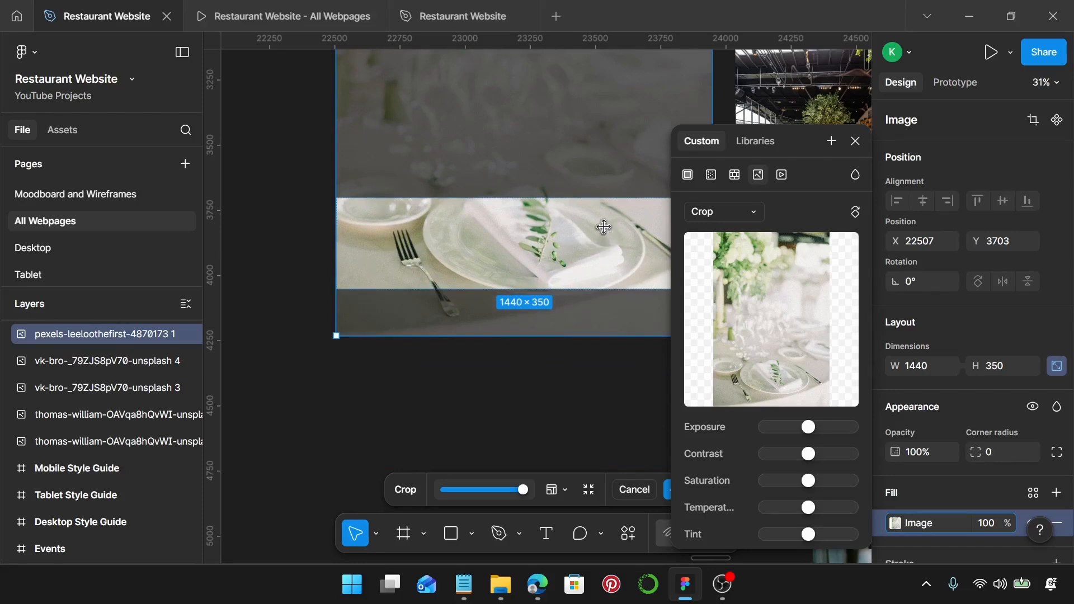
drag(604, 230, 604, 237)
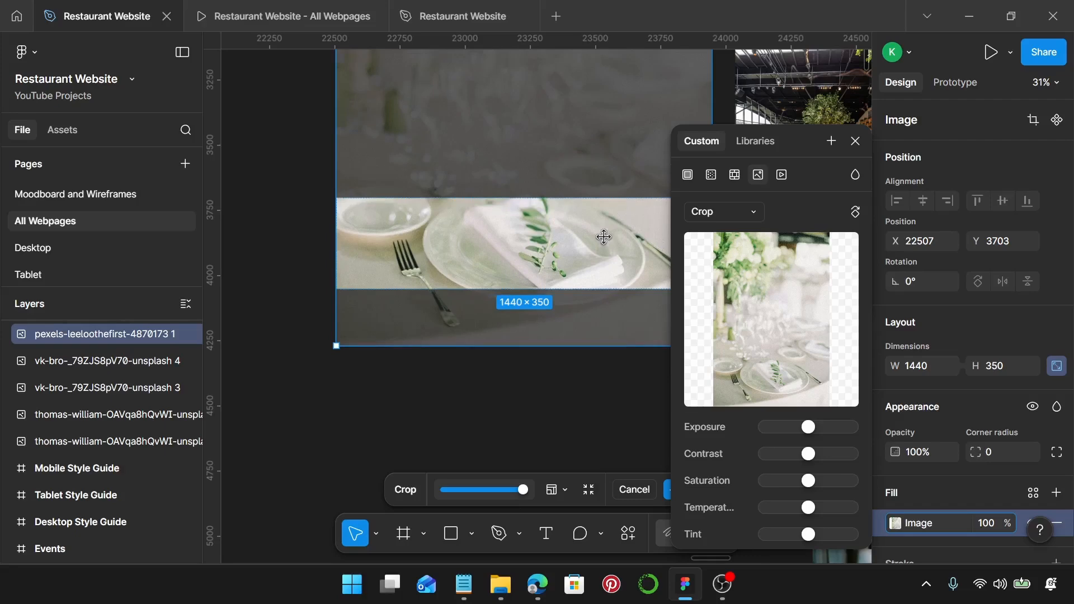
key(Return)
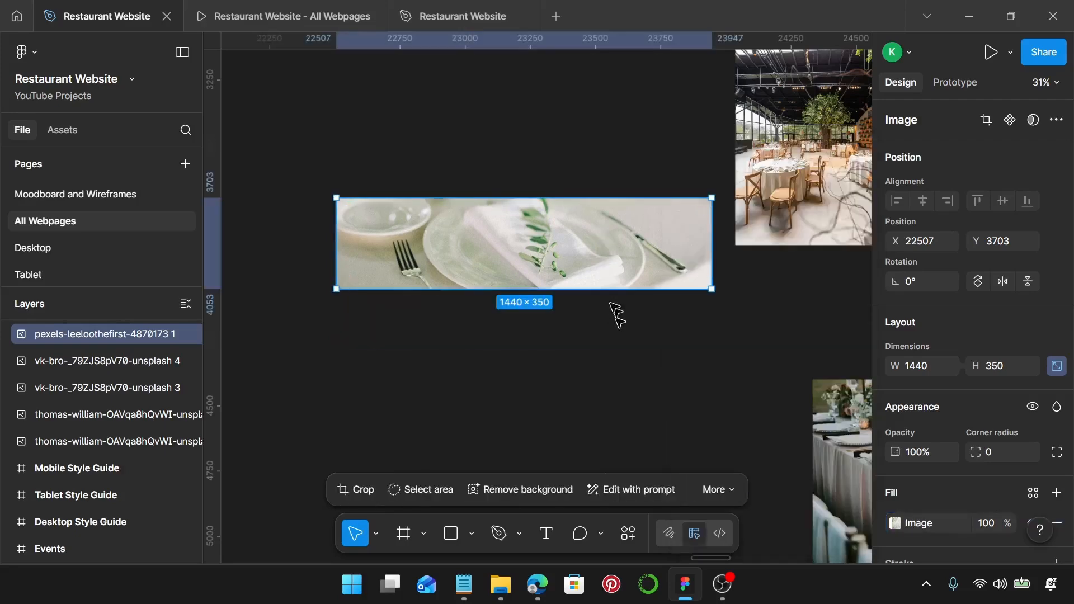
Step: Cut the cropped place-setting photo and replace the Events page's hero image with it
key(Delete)
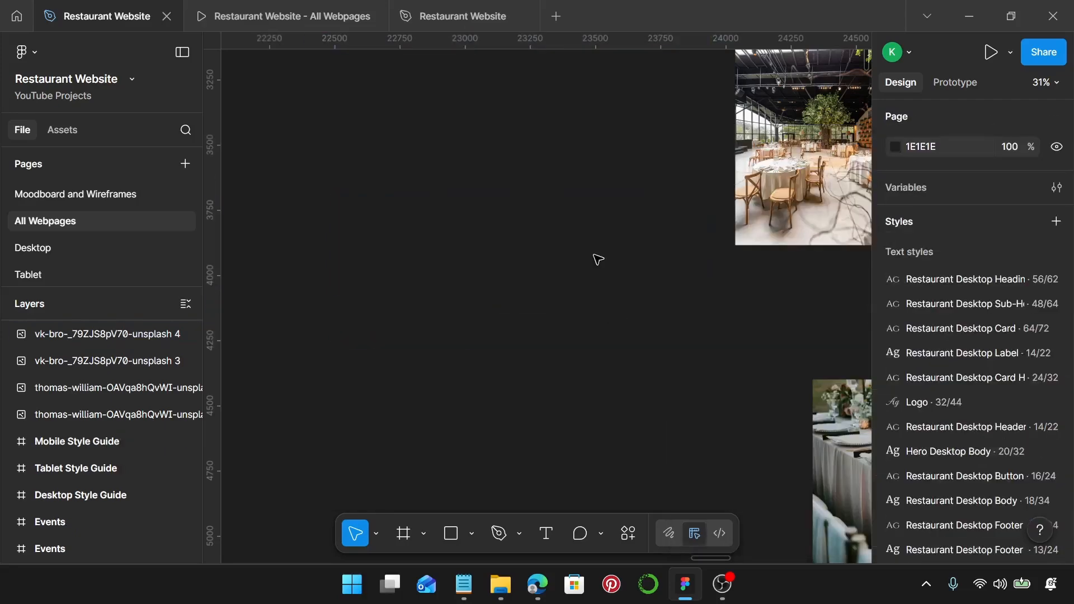
scroll(598, 259, down, 4)
scroll(597, 259, down, 5)
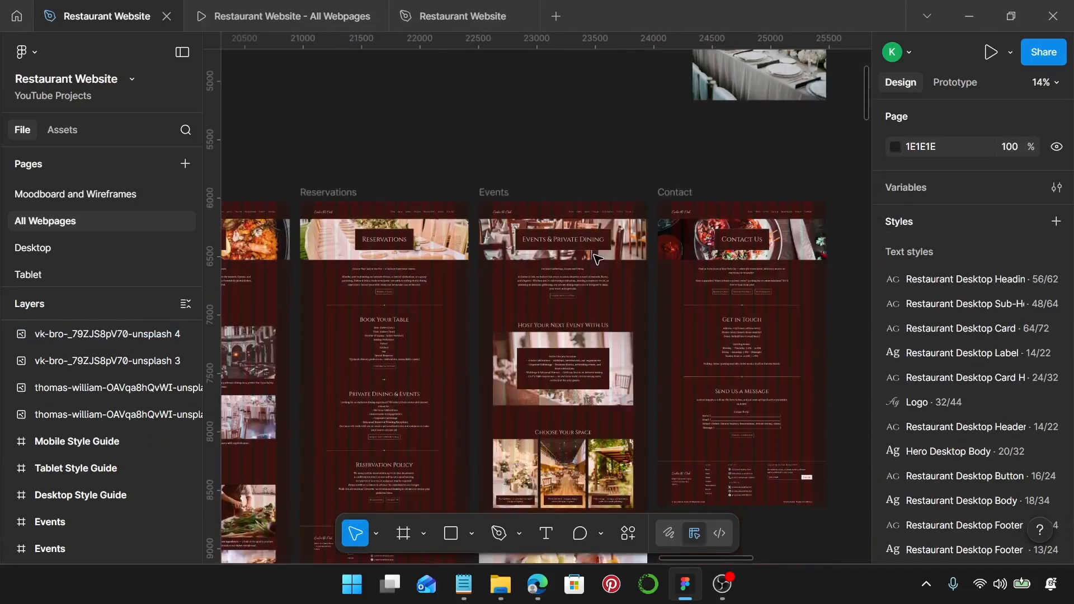
click(633, 251)
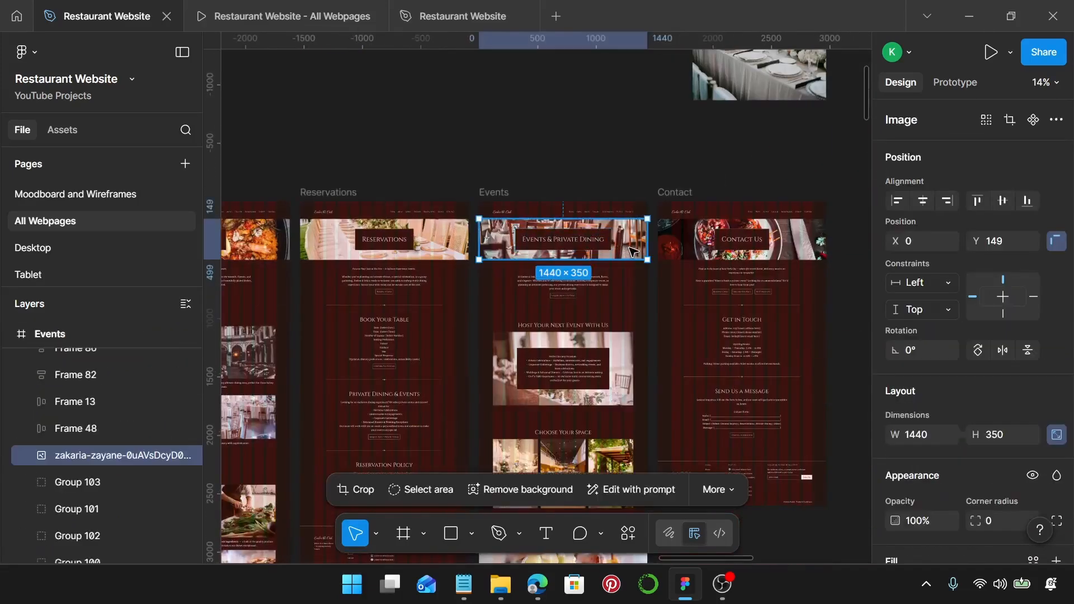
key(ctrl+shift+r)
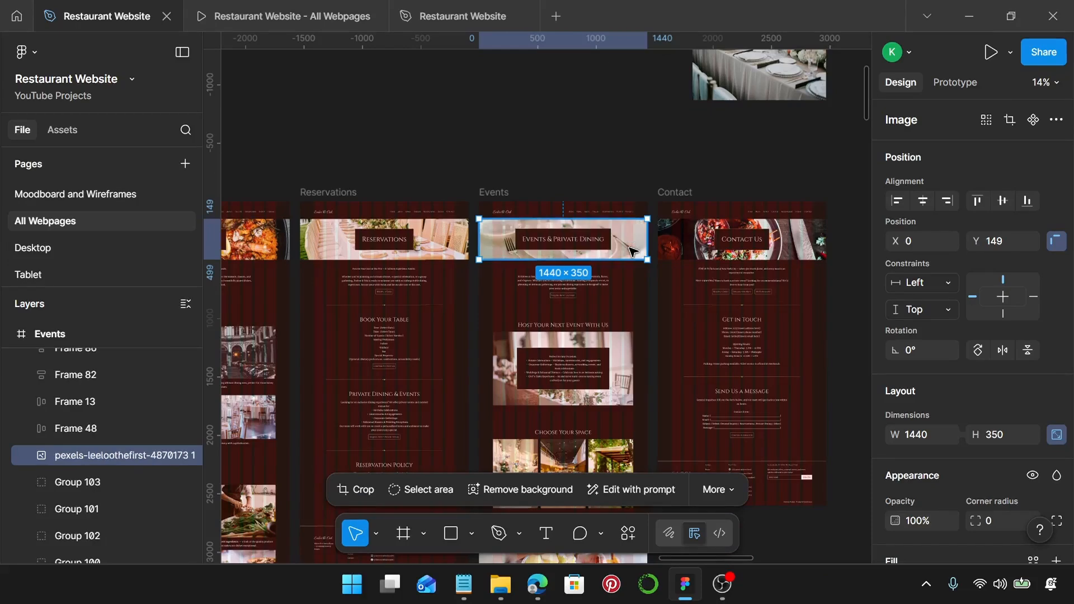
Step: Check the size of the Host Your Next Event With Us photo and move the long outdoor banquet table photo to empty canvas
click(628, 365)
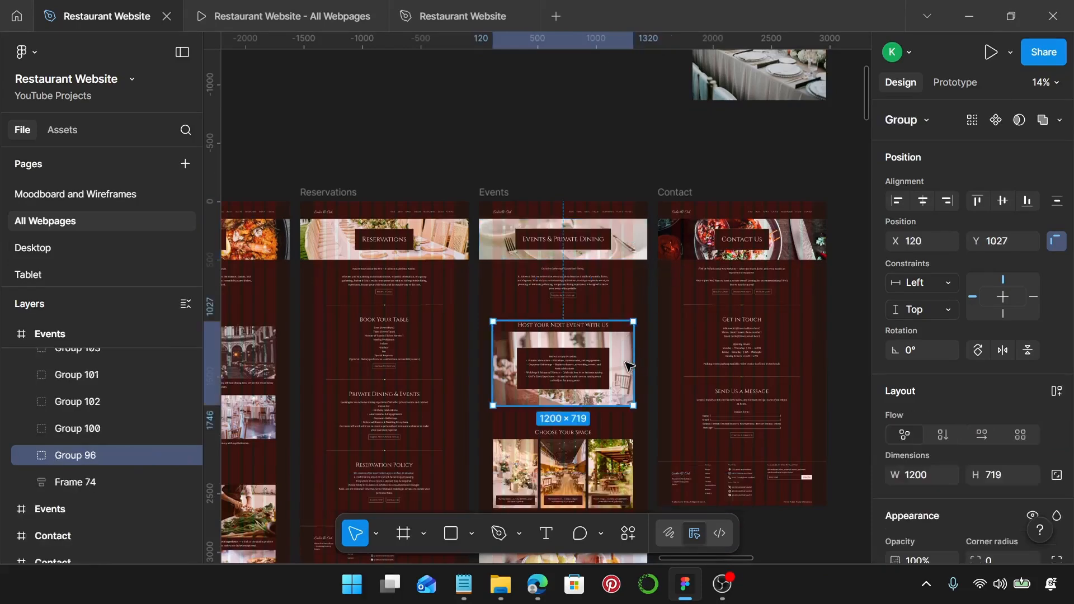
click(630, 368)
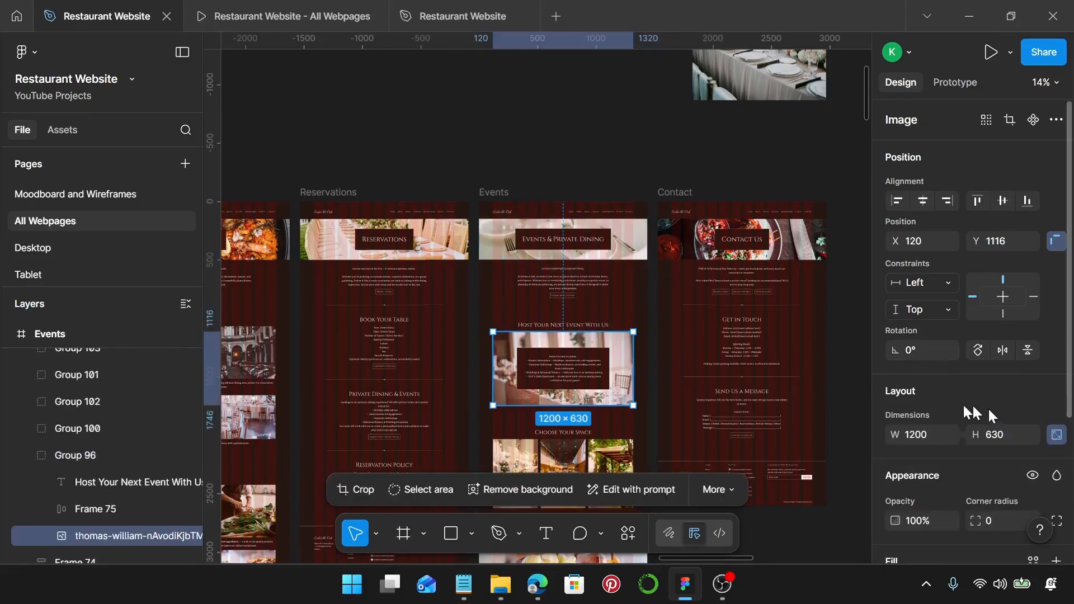
scroll(648, 319, up, 5)
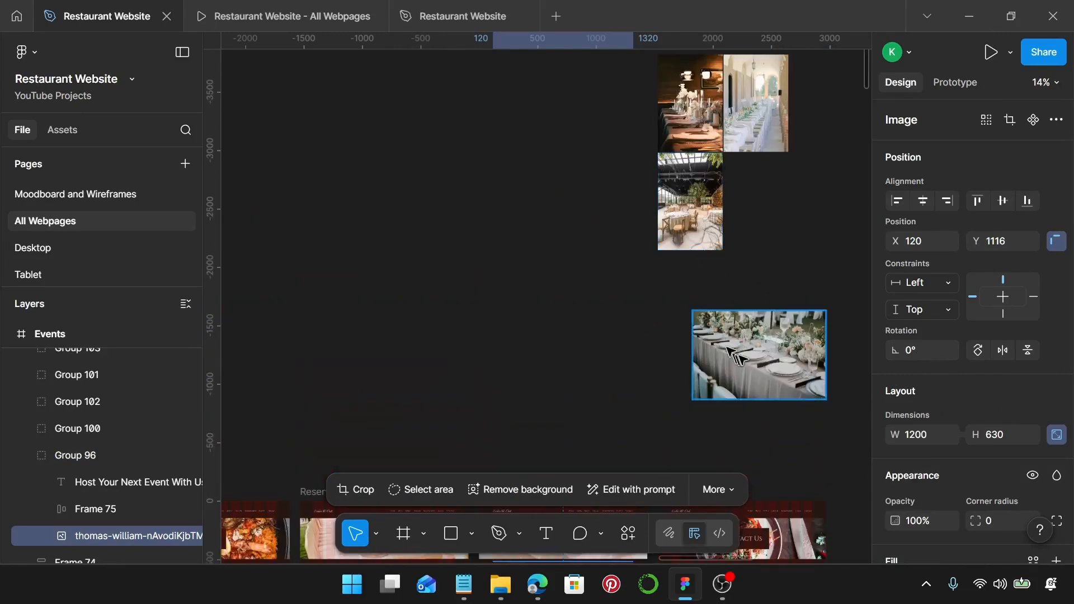
click(742, 359)
drag(777, 360, 523, 310)
Step: Set the outdoor banquet table photo's width to 1200, keeping its proportions
double_click(532, 304)
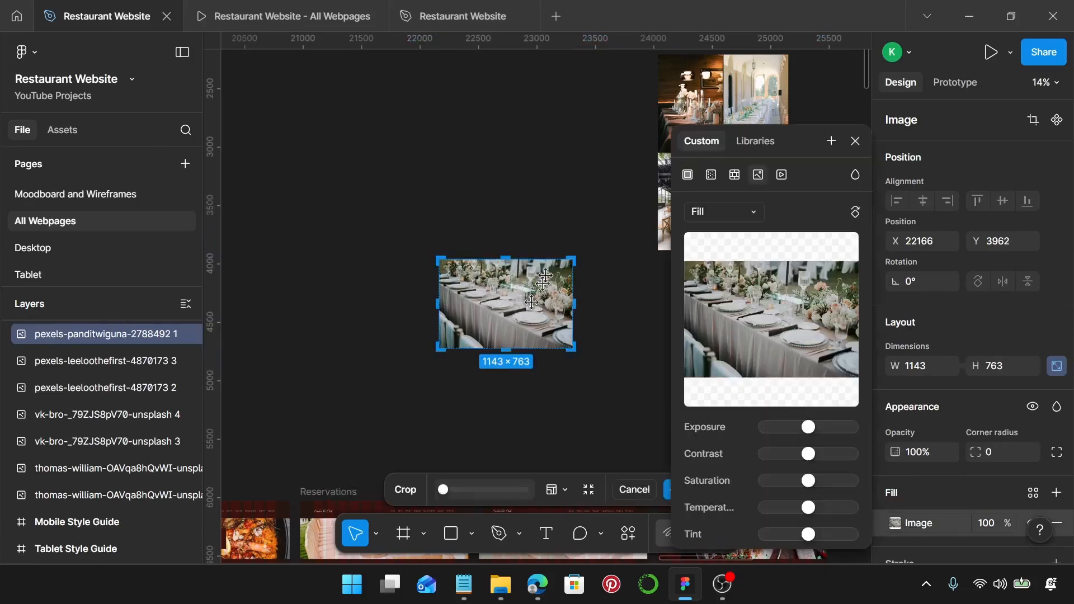
key(Escape)
click(915, 365)
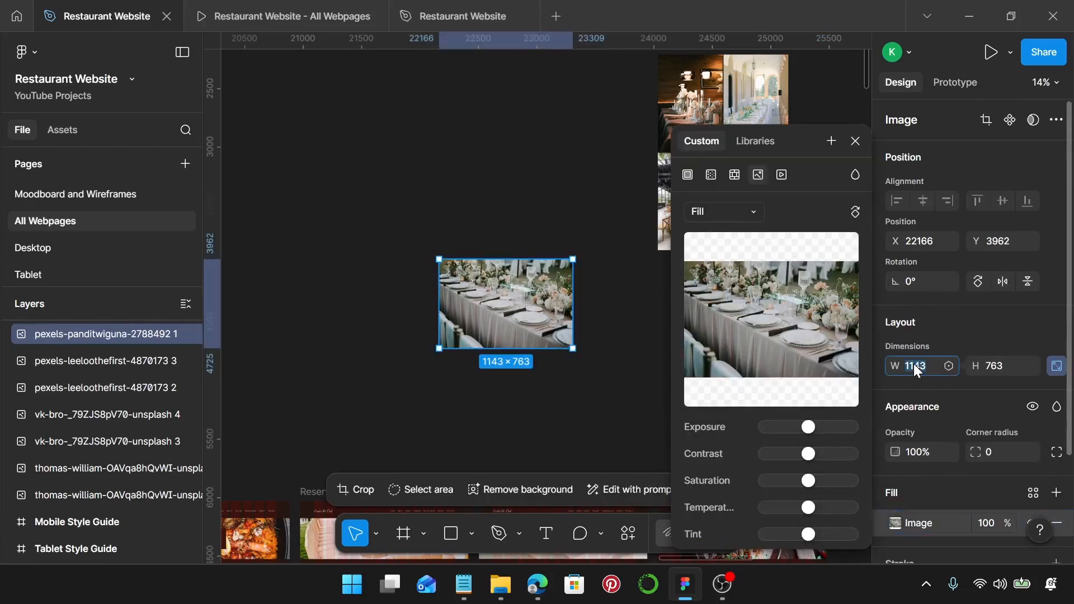
text(1200)
key(Return)
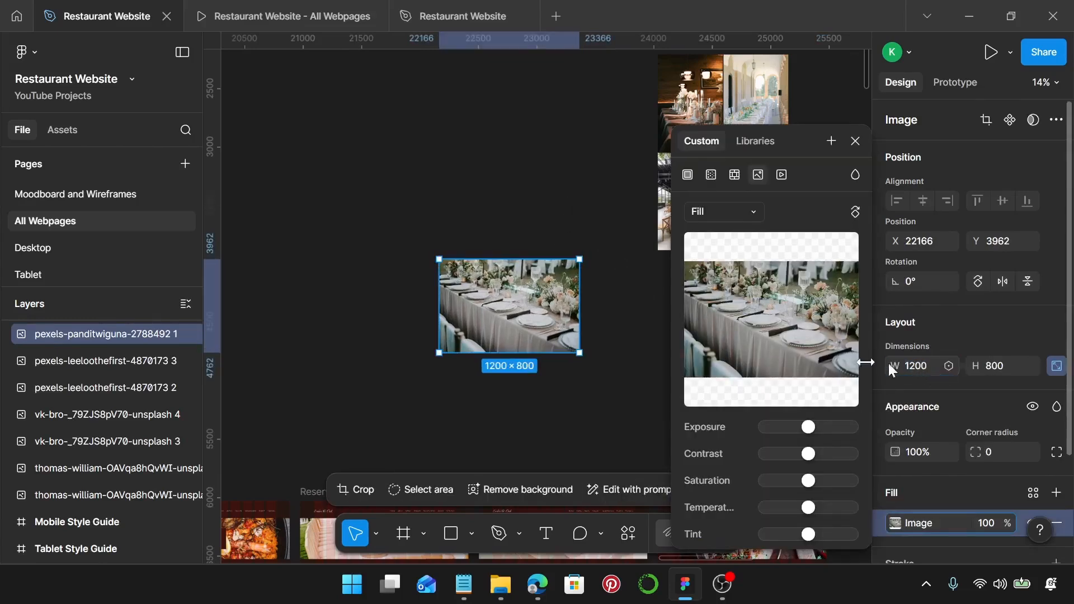
Step: Crop the outdoor banquet table photo from its lower edge to 1200 × 630 and apply the crop
double_click(499, 315)
scroll(499, 315, up, 3)
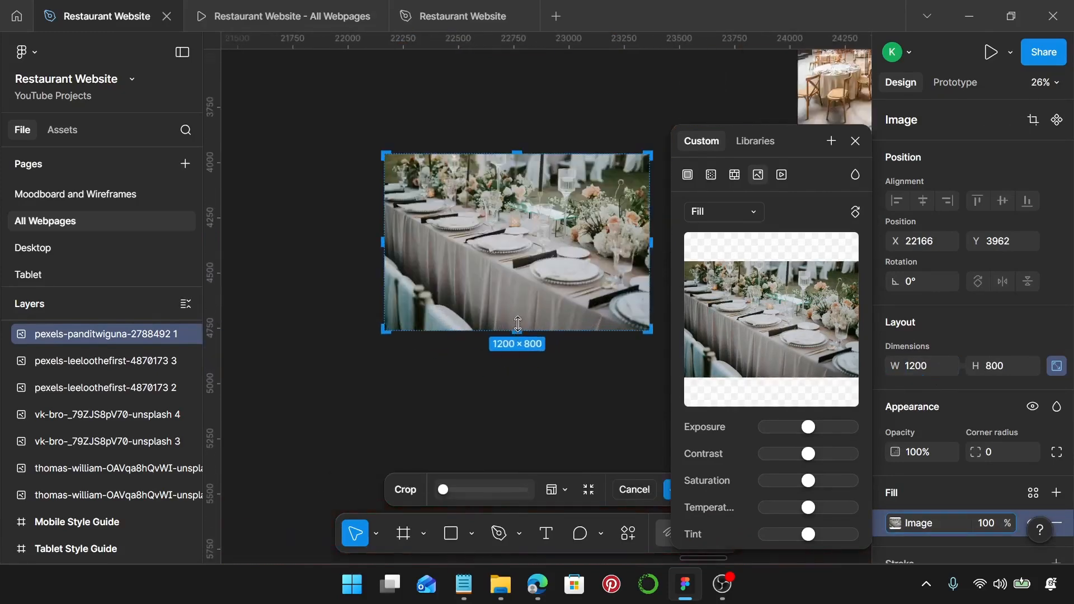
drag(516, 332, 518, 290)
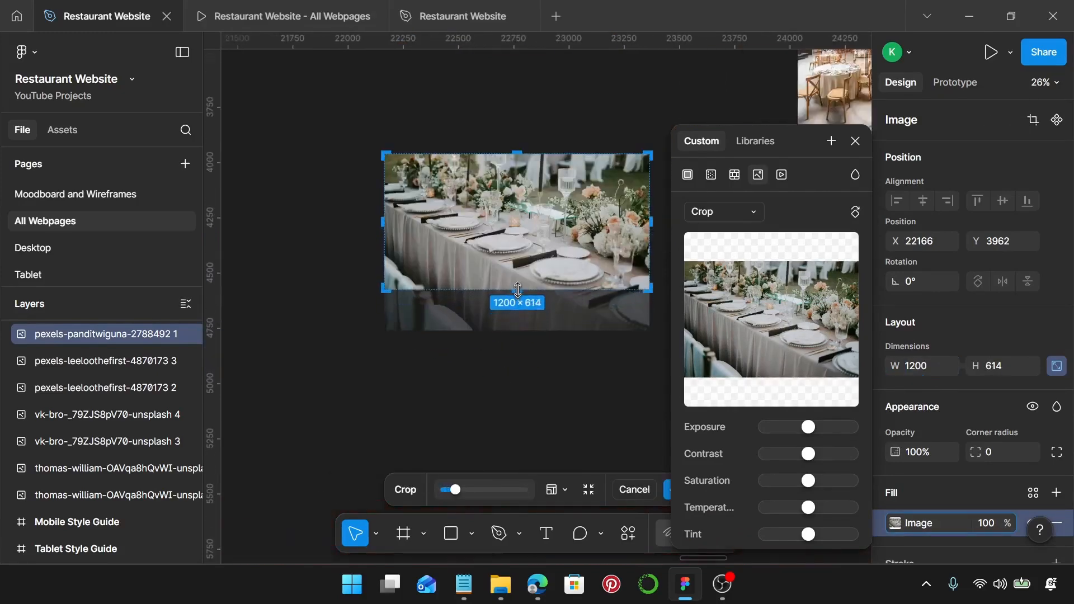
scroll(518, 290, up, 3)
scroll(518, 290, up, 10)
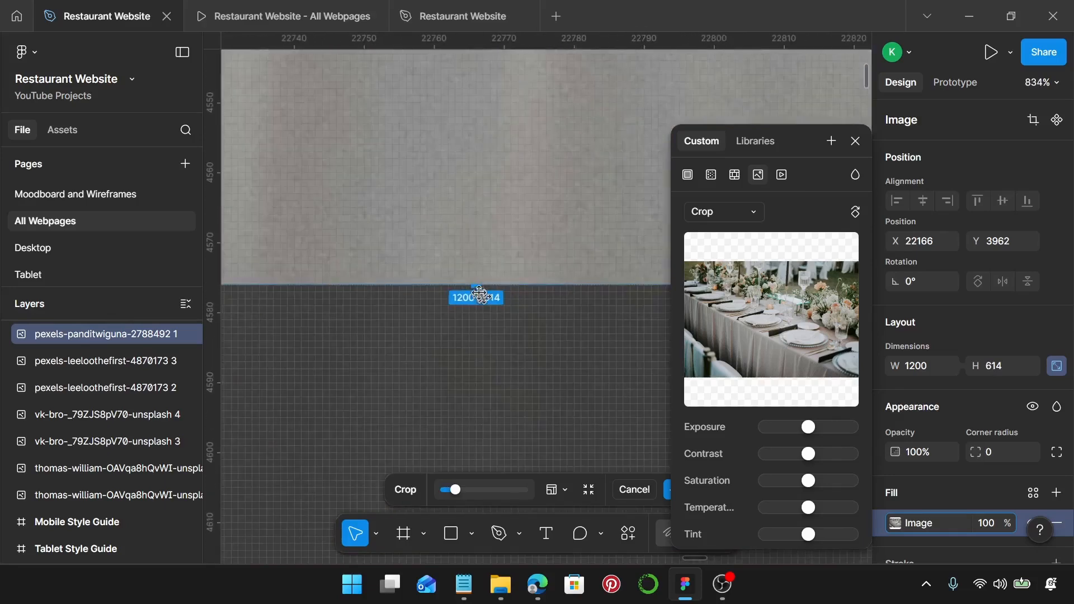
drag(480, 288, 485, 389)
scroll(485, 389, down, 6)
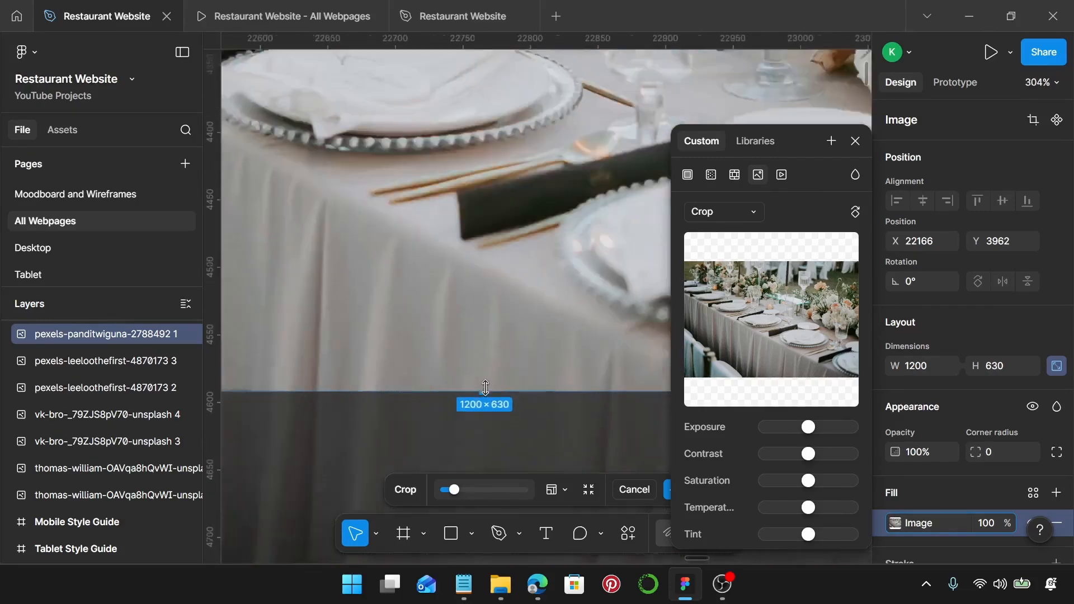
scroll(485, 388, down, 2)
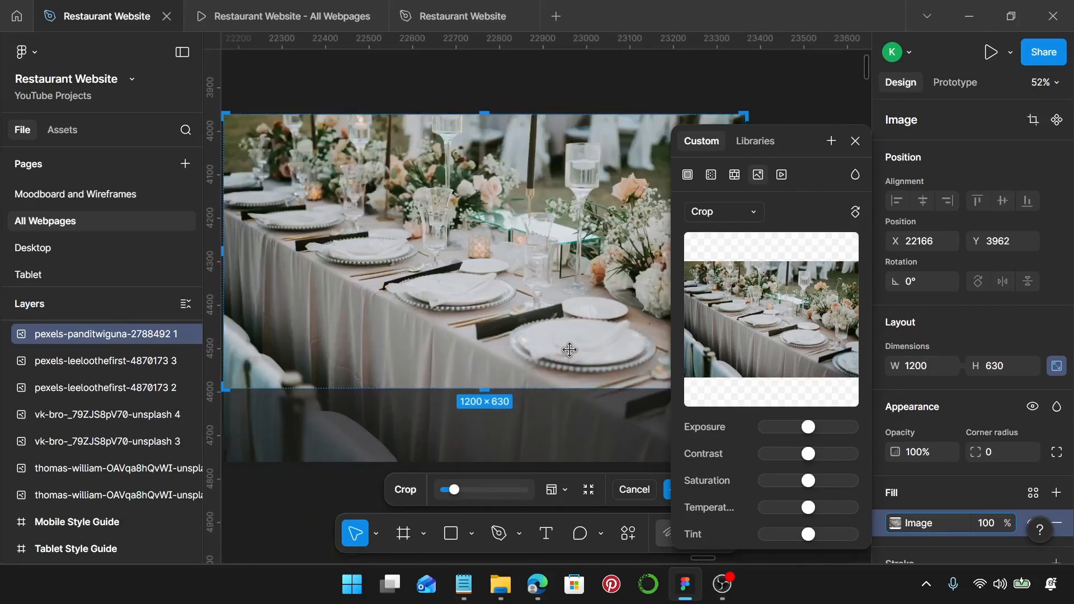
scroll(539, 341, down, 1)
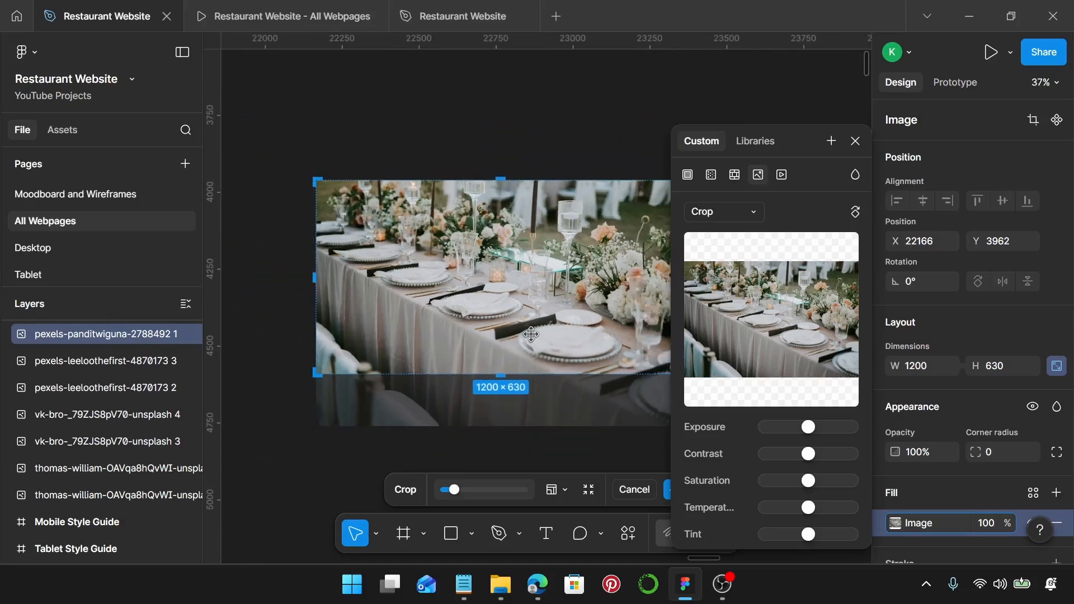
scroll(532, 334, right, 3)
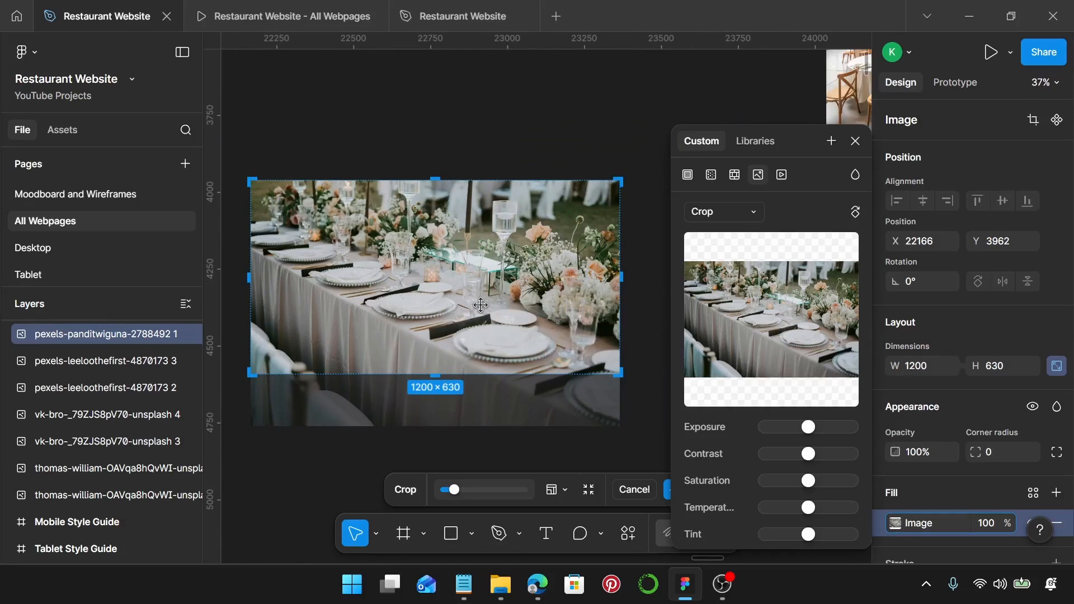
key(Return)
click(472, 404)
Step: Cut the cropped banquet table photo and replace the Host Your Next Event With Us image on the Events page with it
click(479, 350)
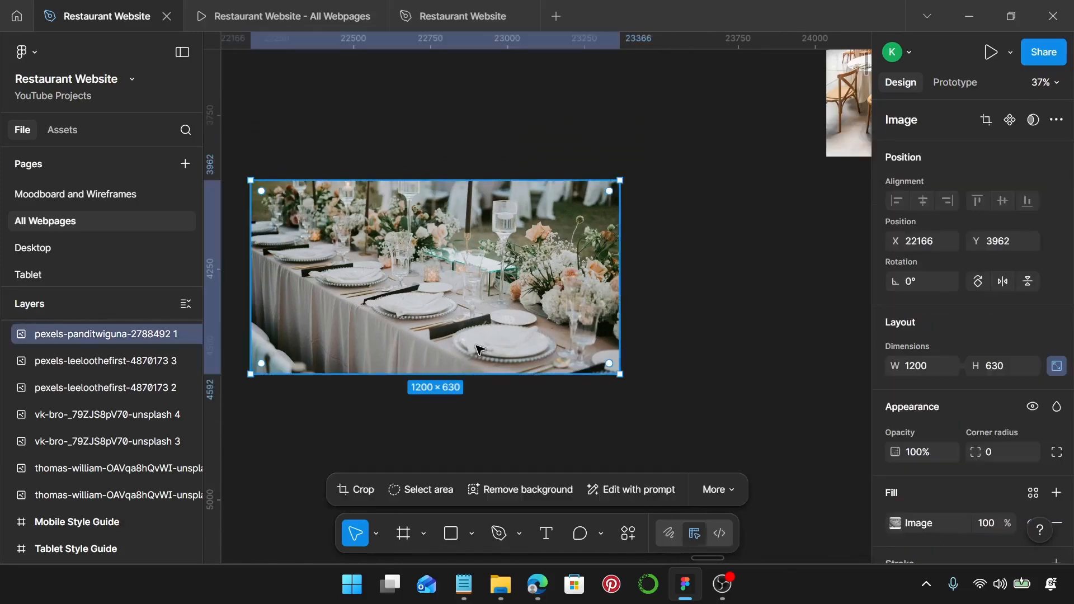
key(Delete)
scroll(480, 349, down, 8)
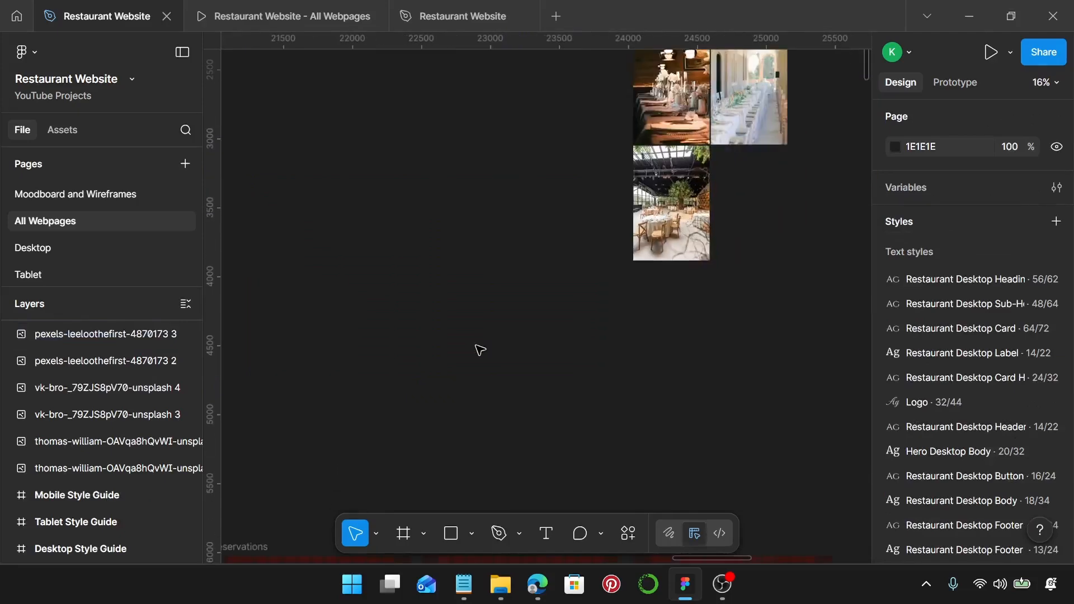
click(584, 385)
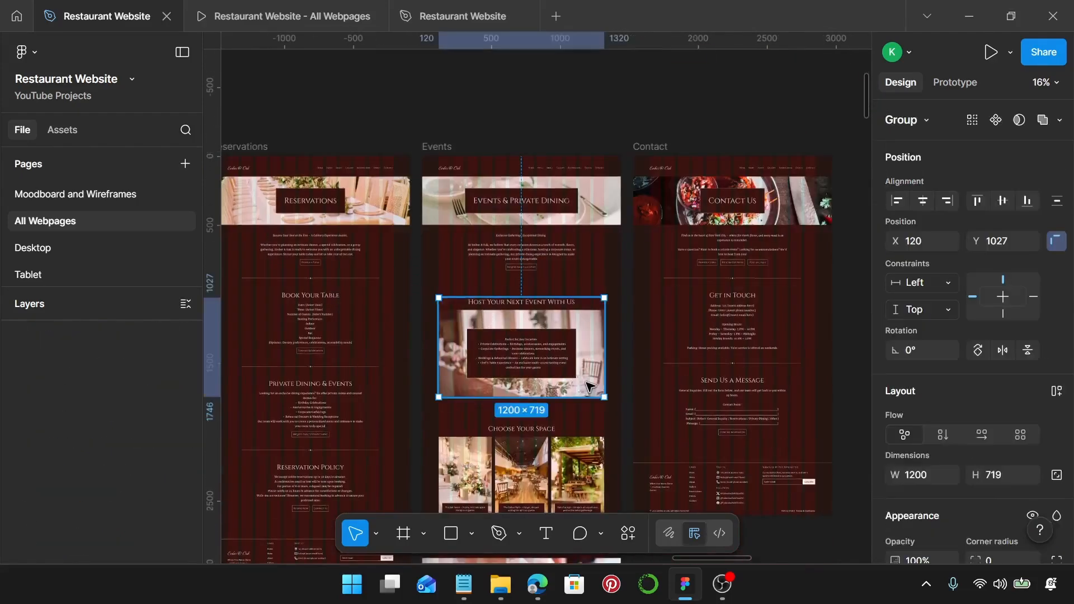
click(587, 387)
key(ctrl+shift+r)
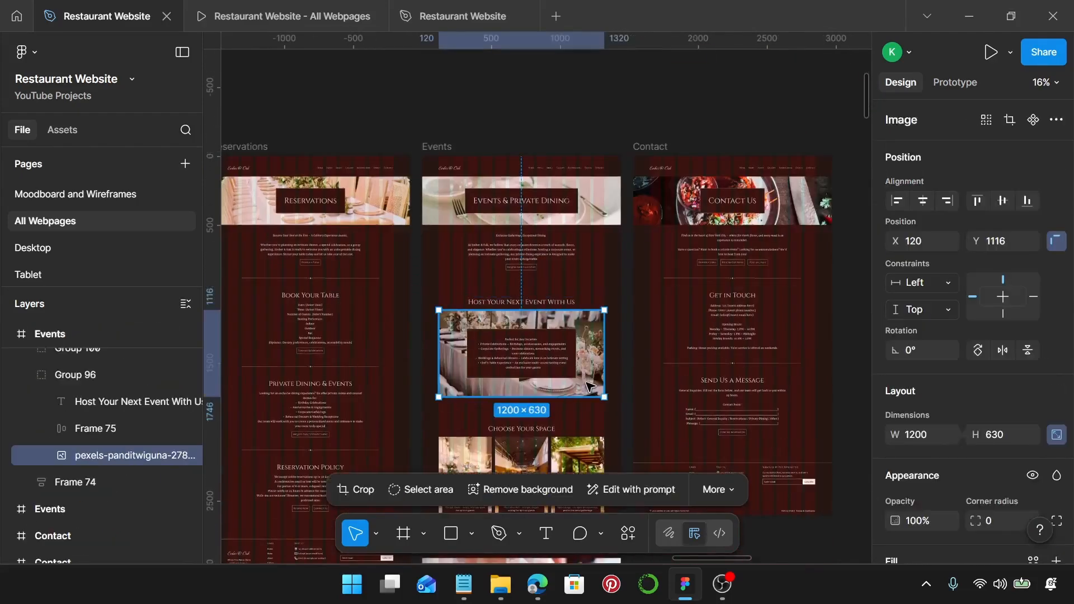
Step: Check the size of the first card in the Events page's Choose Your Space section
scroll(582, 380, down, 3)
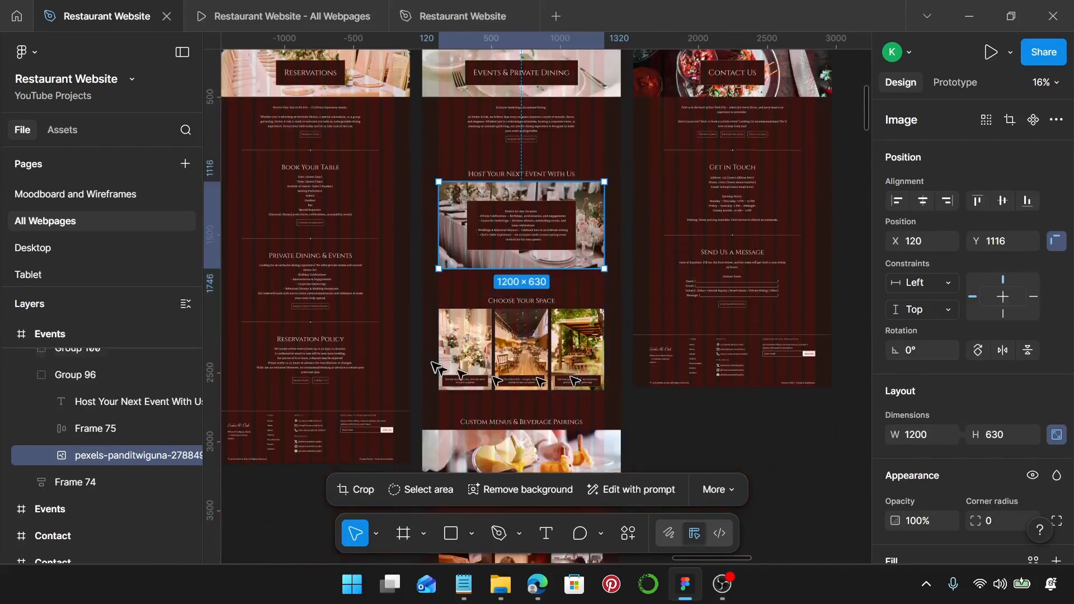
scroll(537, 336, down, 5)
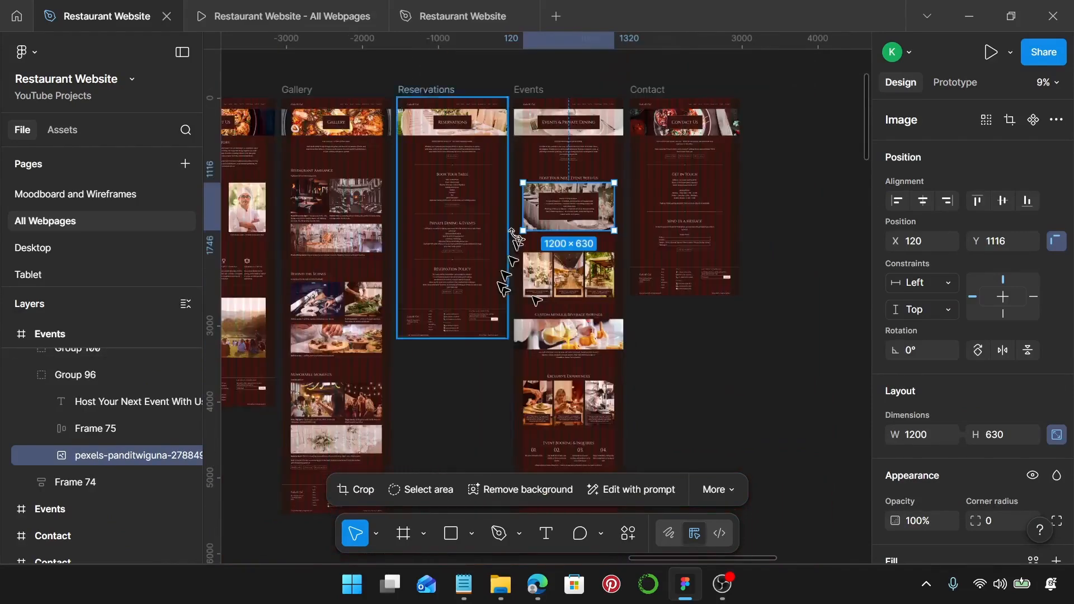
scroll(554, 324, up, 6)
scroll(566, 308, up, 3)
click(551, 313)
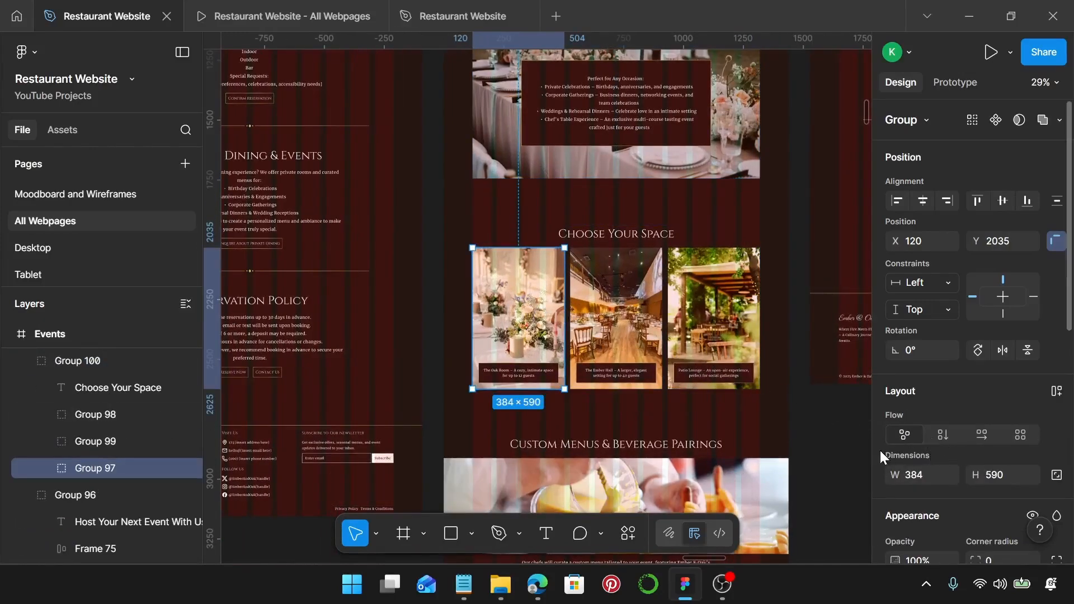
Step: Select the three portrait venue photos on the empty canvas together and set their width to 384, keeping proportions
scroll(806, 395, down, 5)
scroll(798, 379, up, 5)
scroll(727, 369, right, 5)
scroll(722, 372, up, 7)
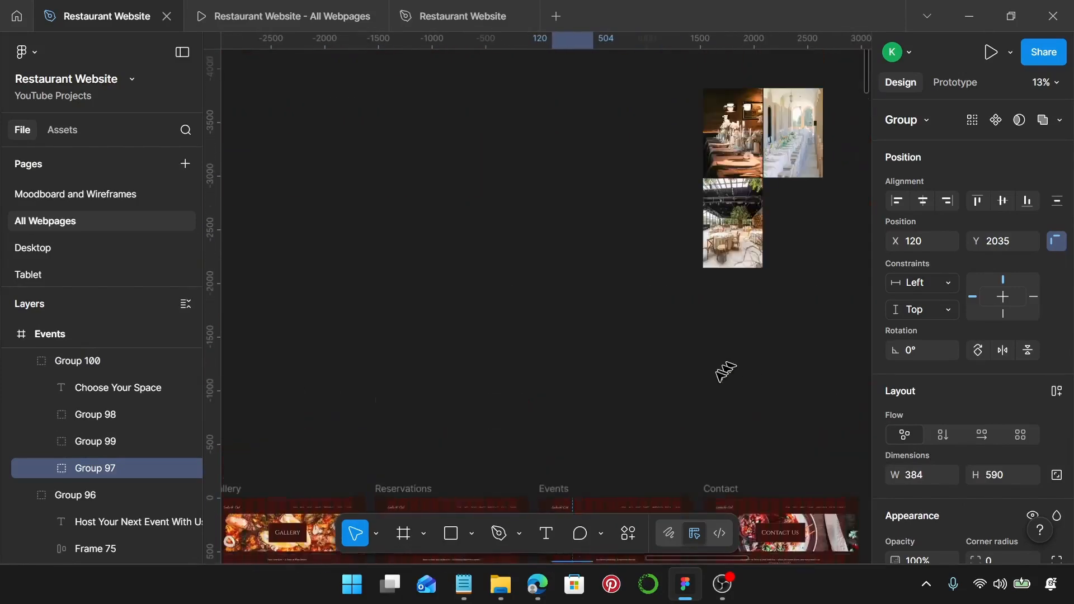
scroll(679, 294, down, 5)
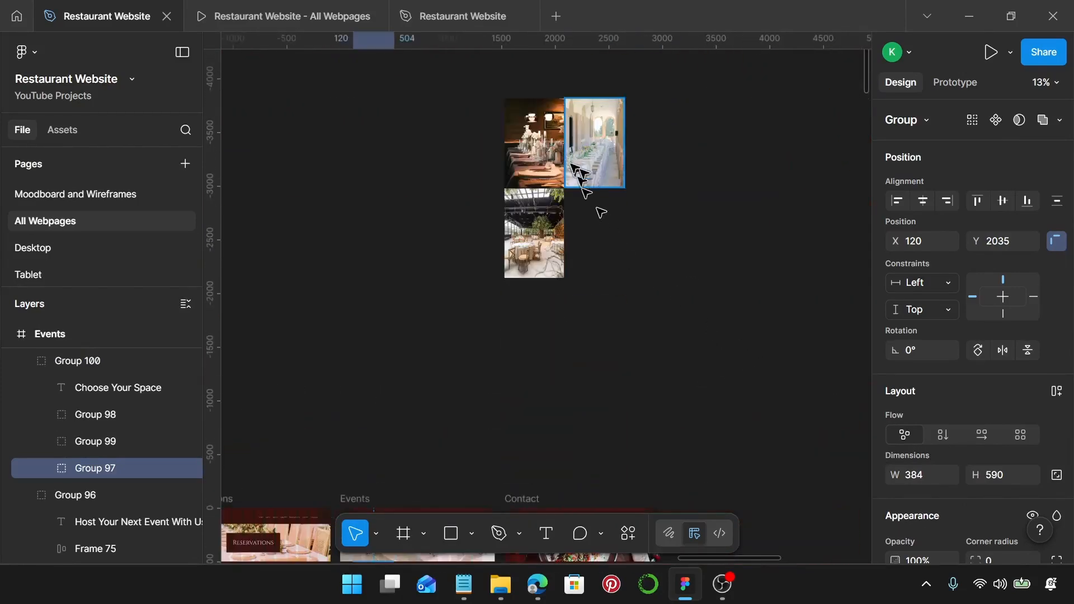
drag(475, 76, 753, 302)
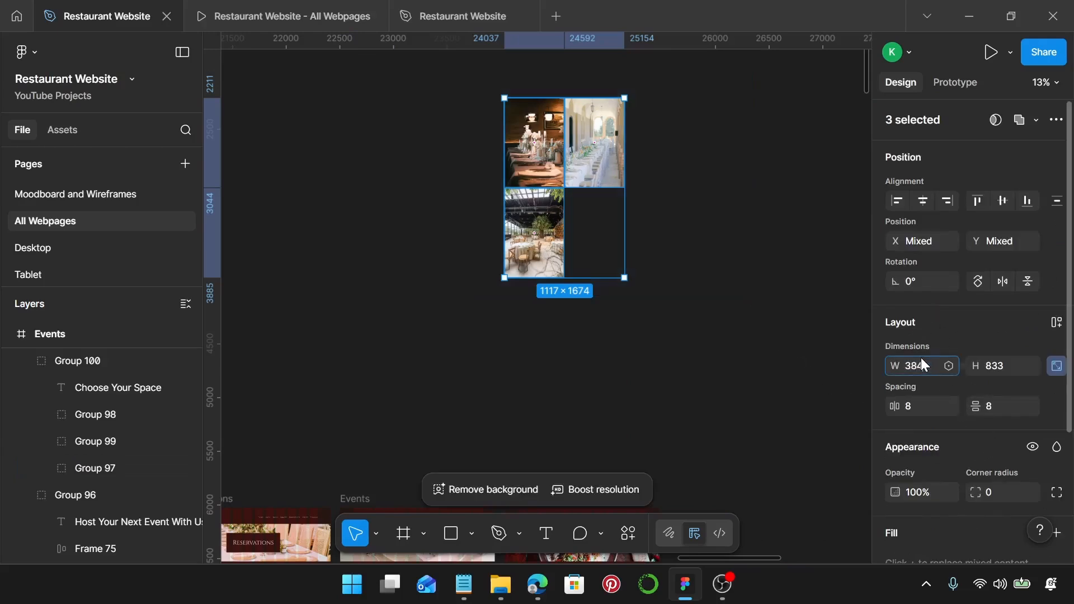
key(Return)
Step: Extend the dark candlelit table photo's crop frame to 384 × 590, stretch the image down to fill it, and apply the crop
scroll(581, 125, up, 4)
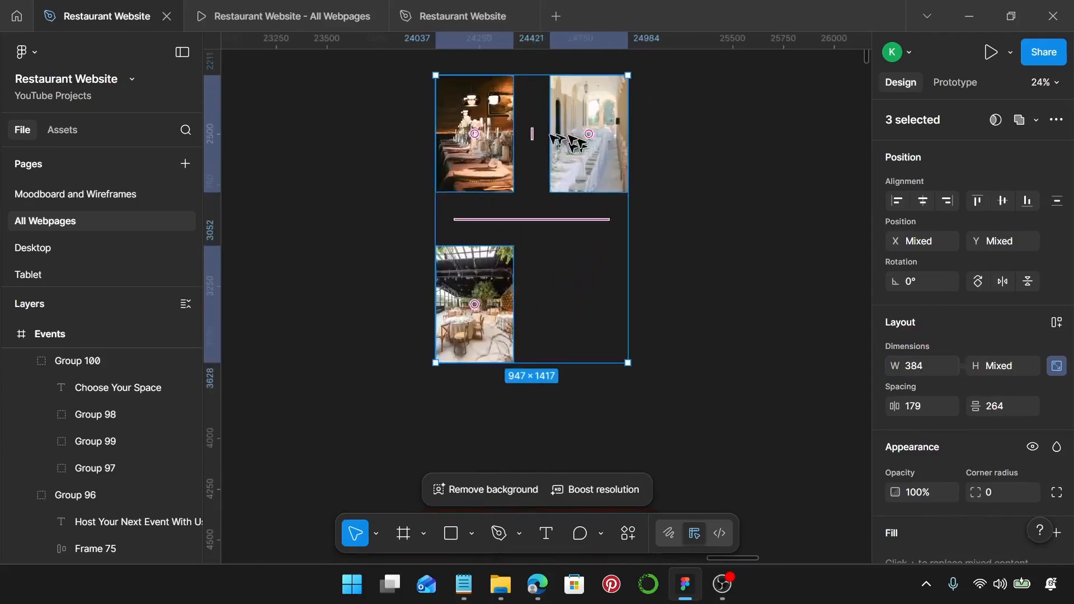
scroll(521, 147, up, 5)
scroll(511, 372, down, 2)
scroll(464, 363, up, 5)
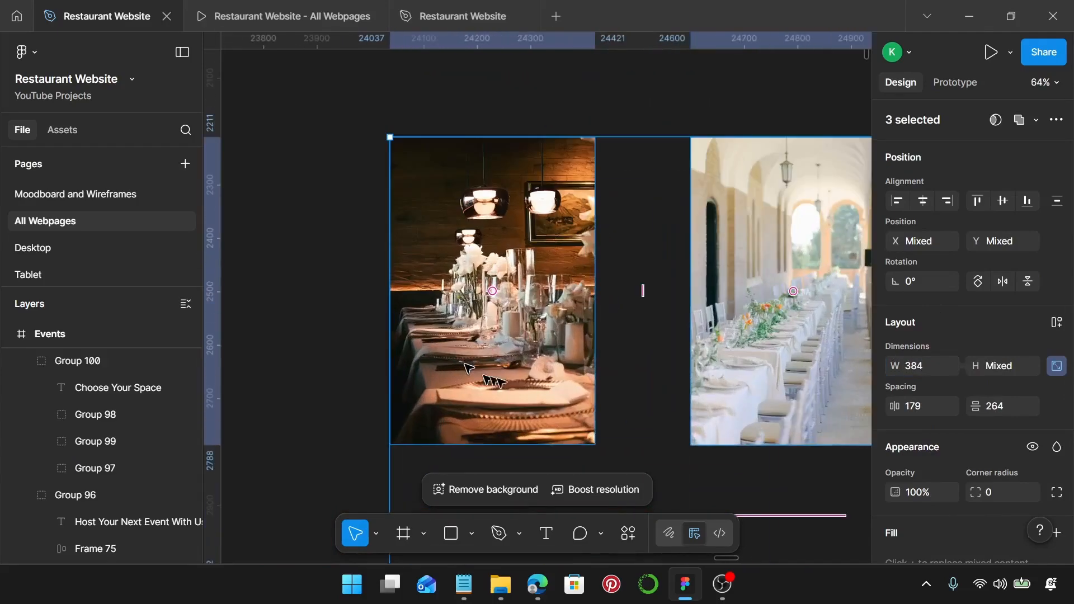
double_click(499, 408)
scroll(504, 411, down, 3)
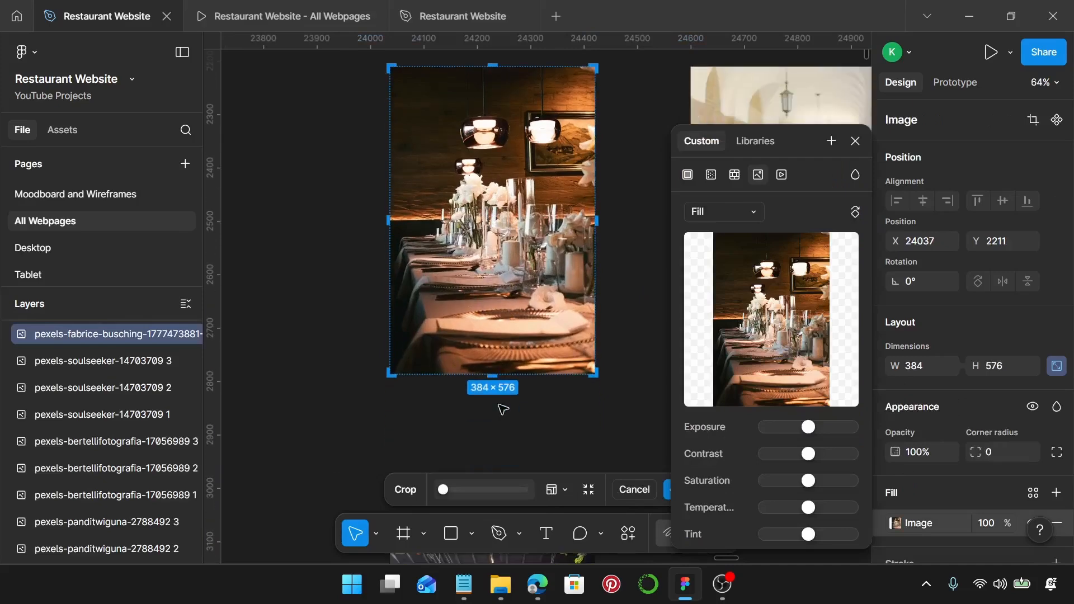
scroll(487, 411, up, 3)
scroll(508, 344, up, 3)
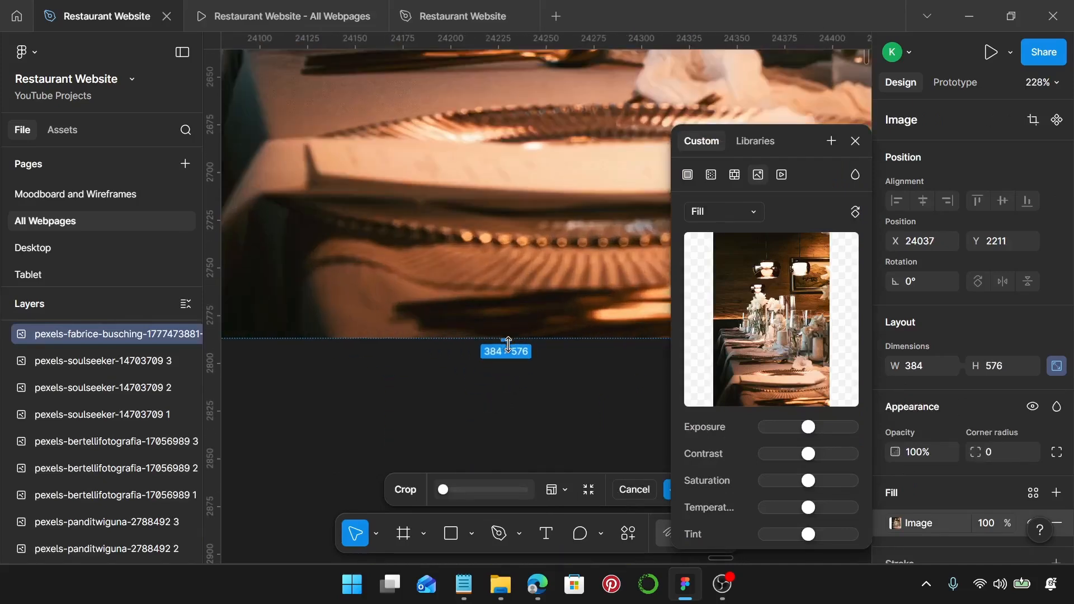
drag(508, 344, 509, 363)
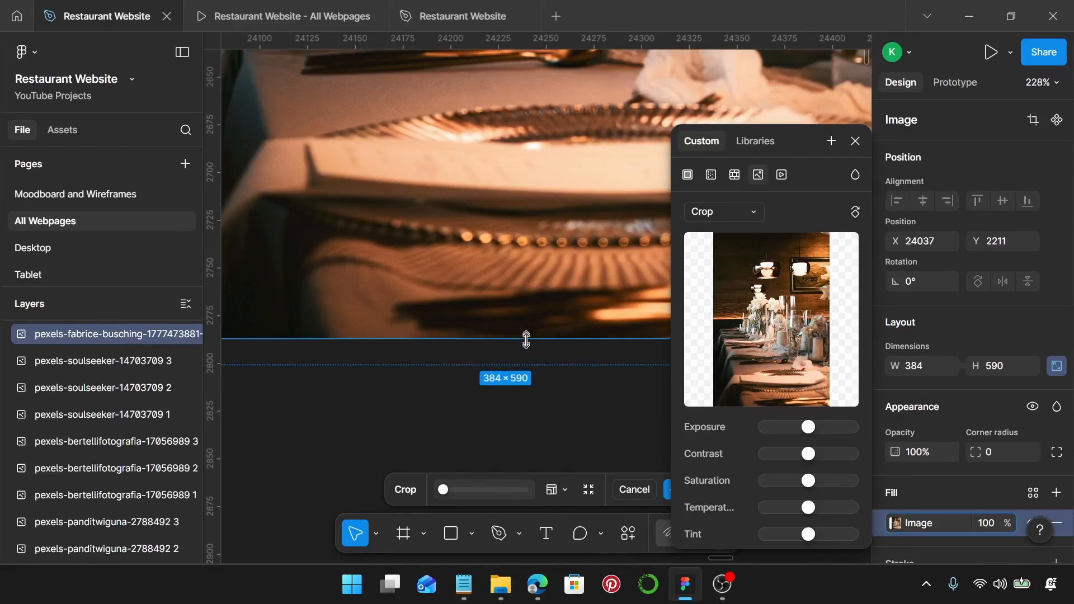
drag(526, 339, 528, 358)
key(Return)
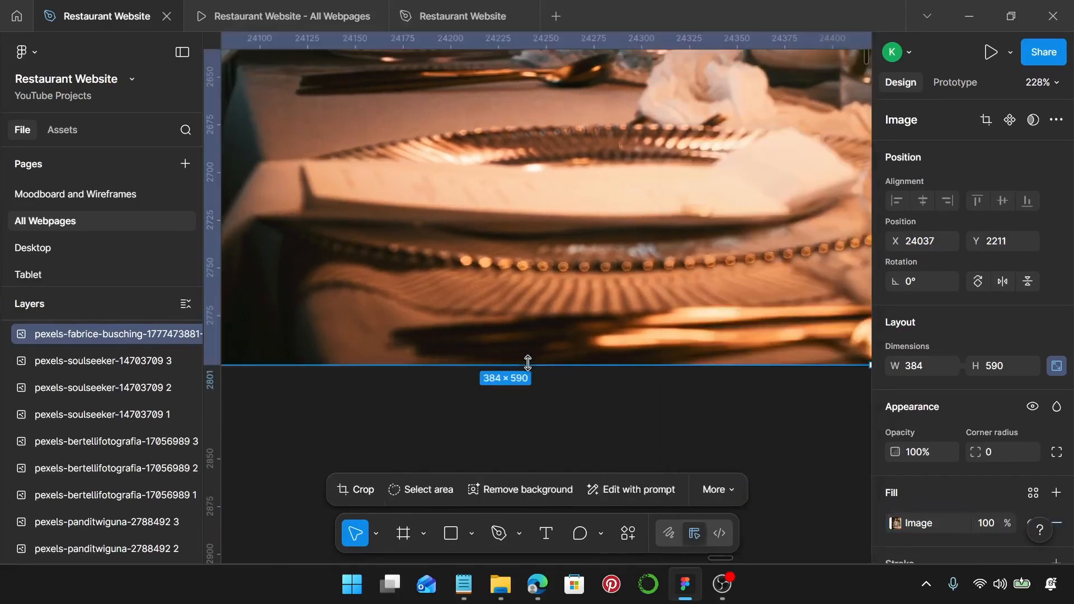
Step: Extend the white arched-corridor table photo's crop frame to 384 × 590, stretch the image down to fill it, and apply the crop
scroll(527, 364, down, 10)
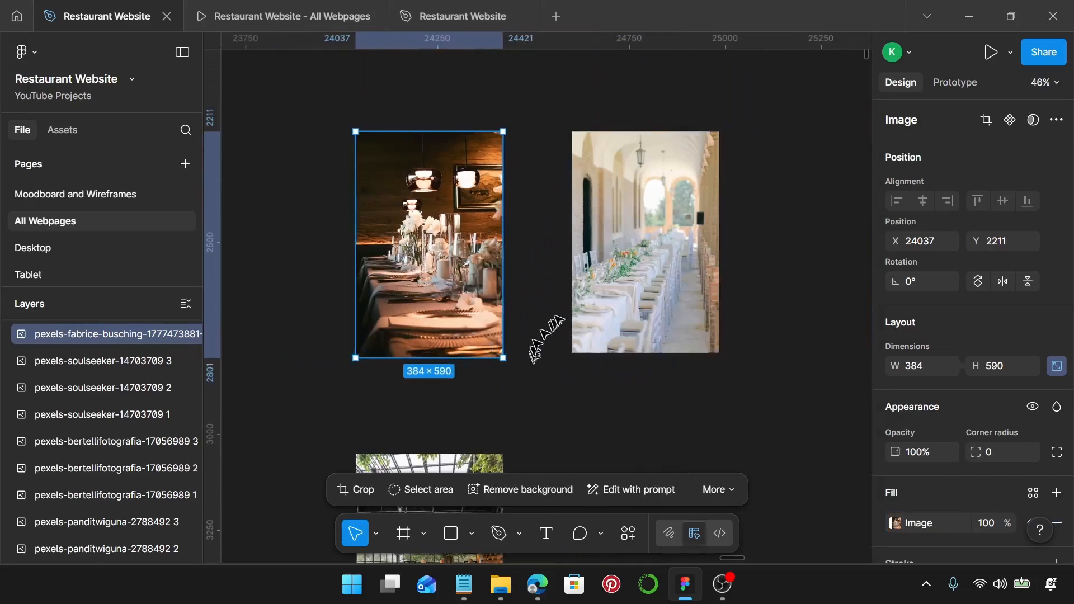
double_click(641, 272)
scroll(660, 356, up, 1)
scroll(661, 356, up, 10)
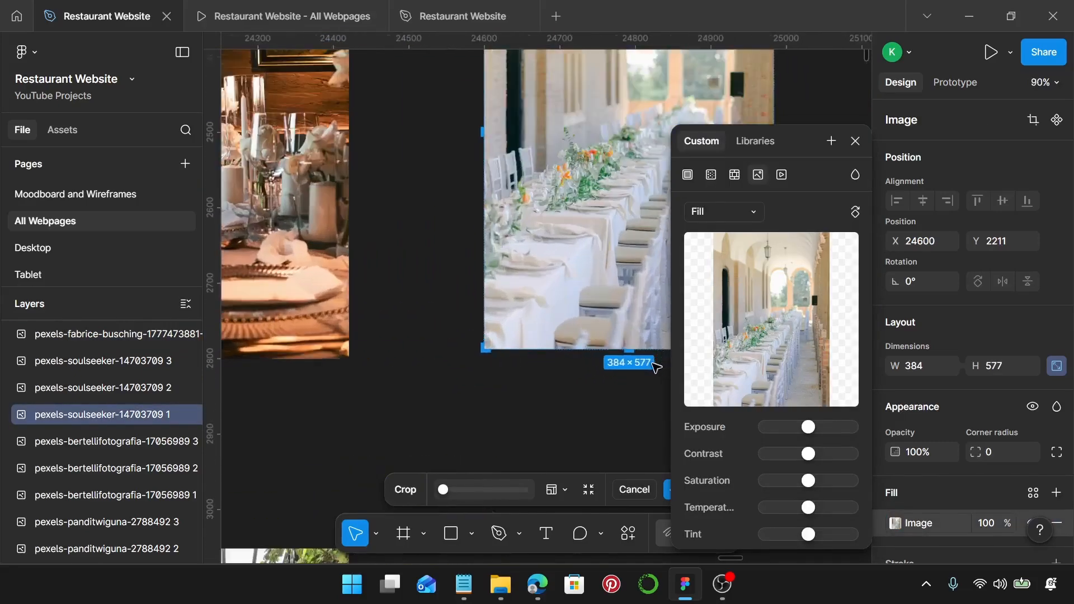
drag(499, 251, 501, 352)
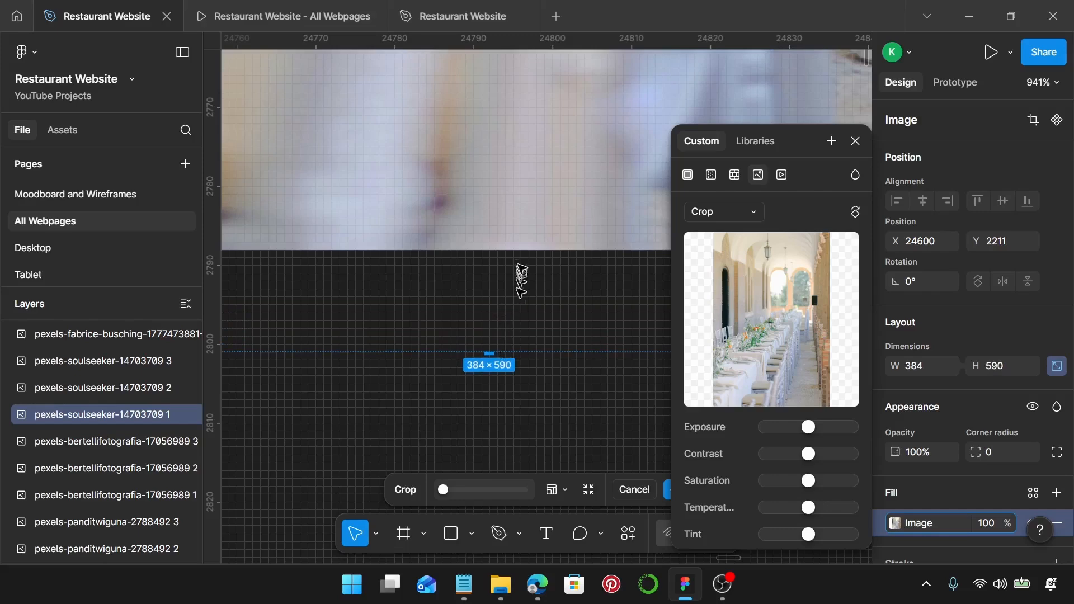
drag(520, 249, 526, 355)
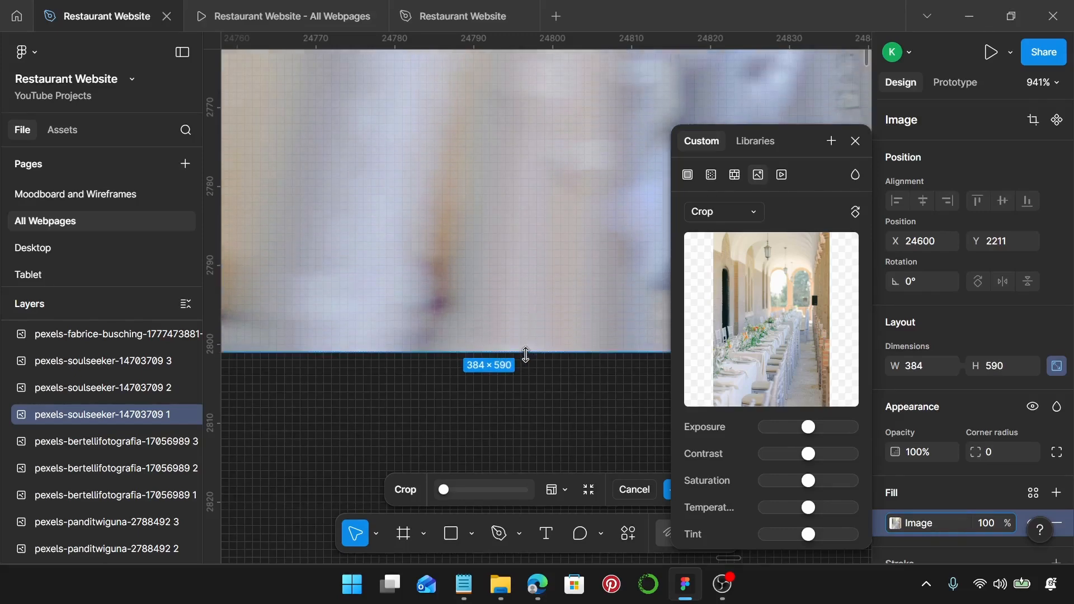
key(Return)
Step: Extend the glass-roofed hall photo's crop frame to 384 × 590, stretch the image down to fill it, and apply the crop
scroll(540, 367, down, 10)
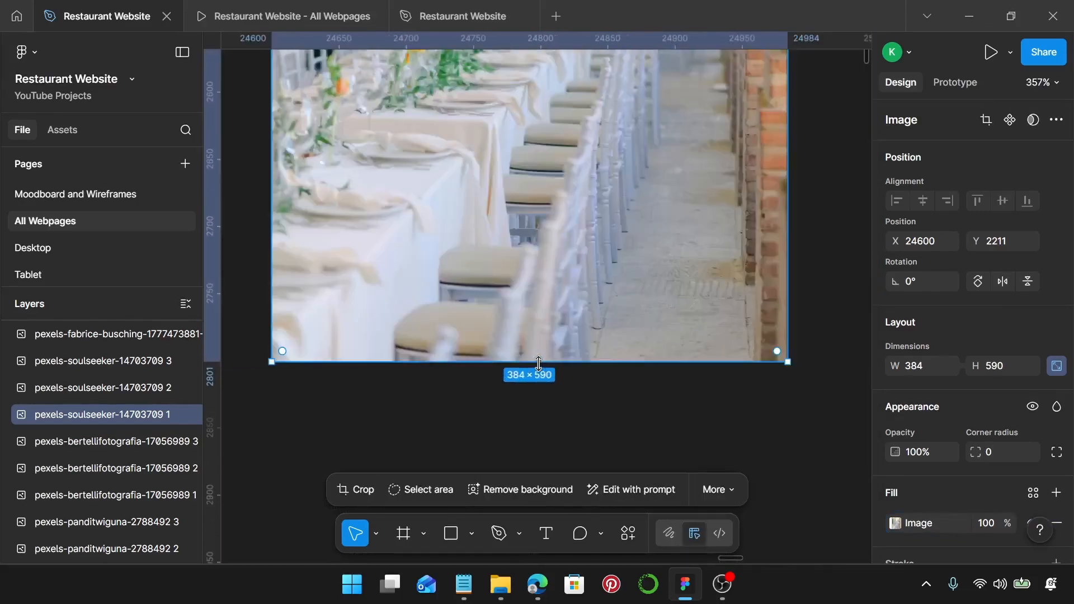
scroll(541, 368, down, 3)
scroll(542, 367, down, 5)
scroll(540, 364, left, 3)
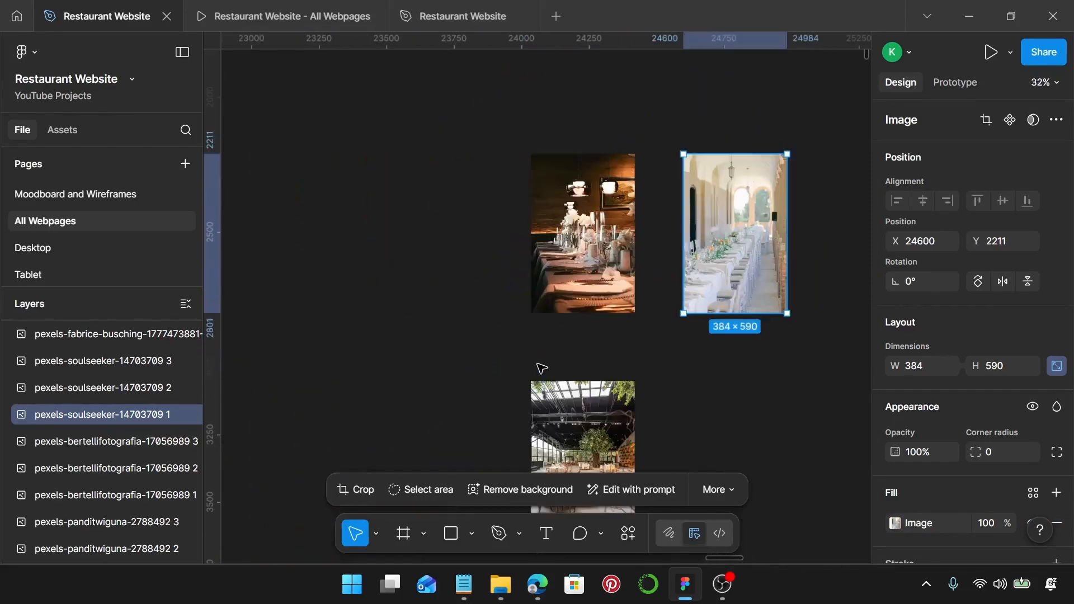
scroll(539, 364, down, 2)
scroll(601, 330, up, 3)
scroll(587, 330, down, 4)
scroll(551, 230, up, 5)
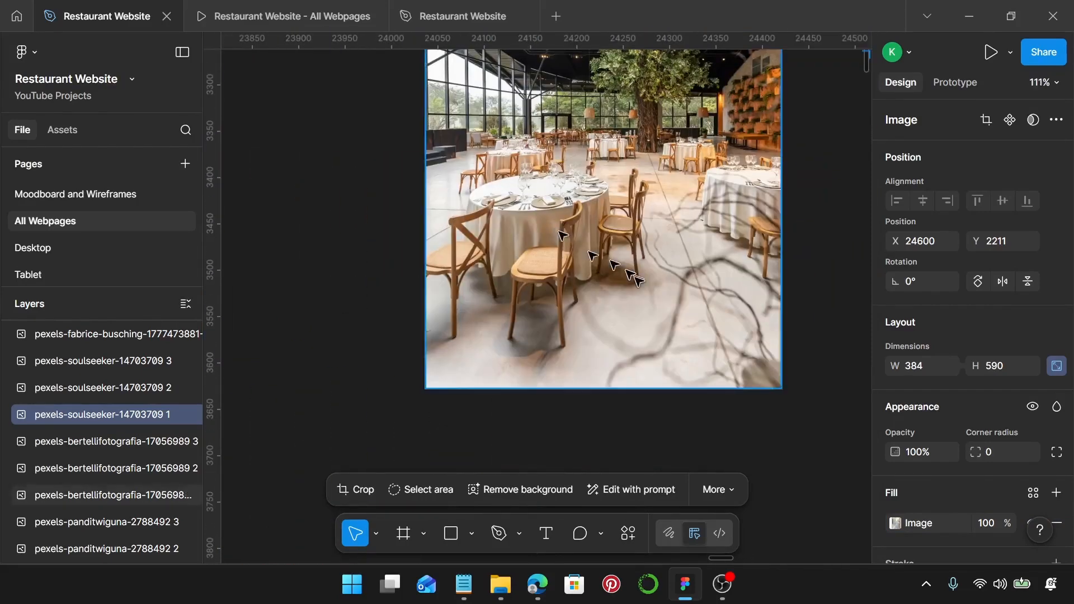
double_click(635, 277)
scroll(662, 422, down, 1)
scroll(633, 391, up, 10)
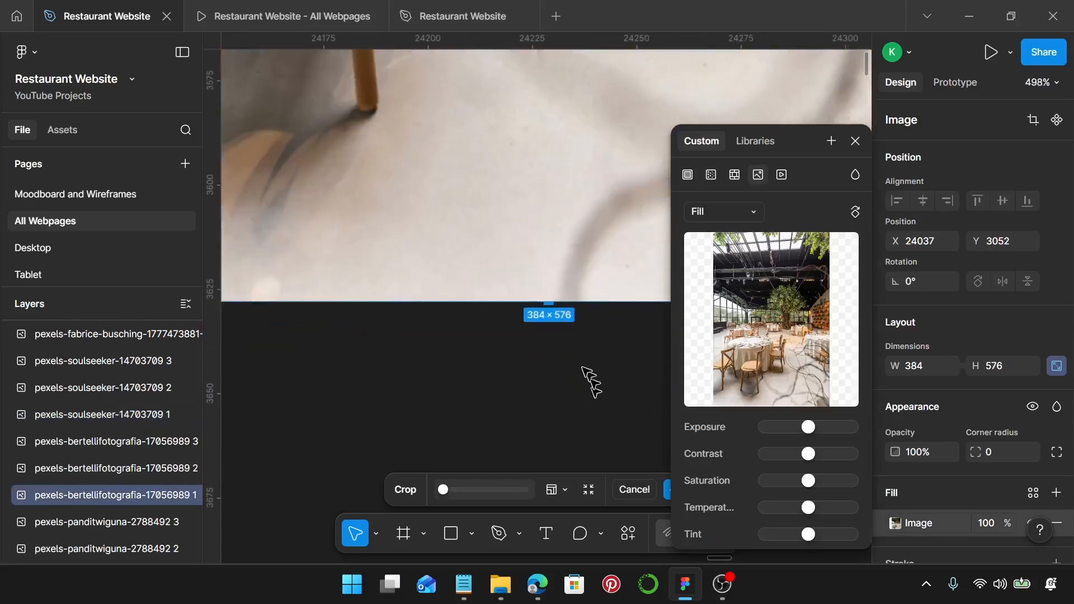
drag(535, 245, 554, 350)
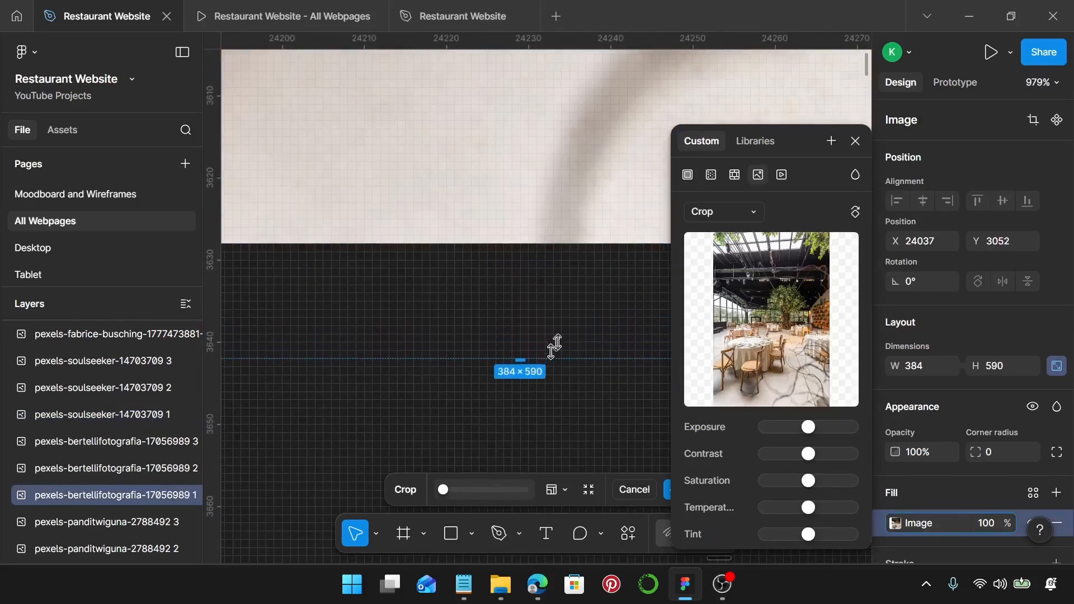
drag(551, 237, 563, 359)
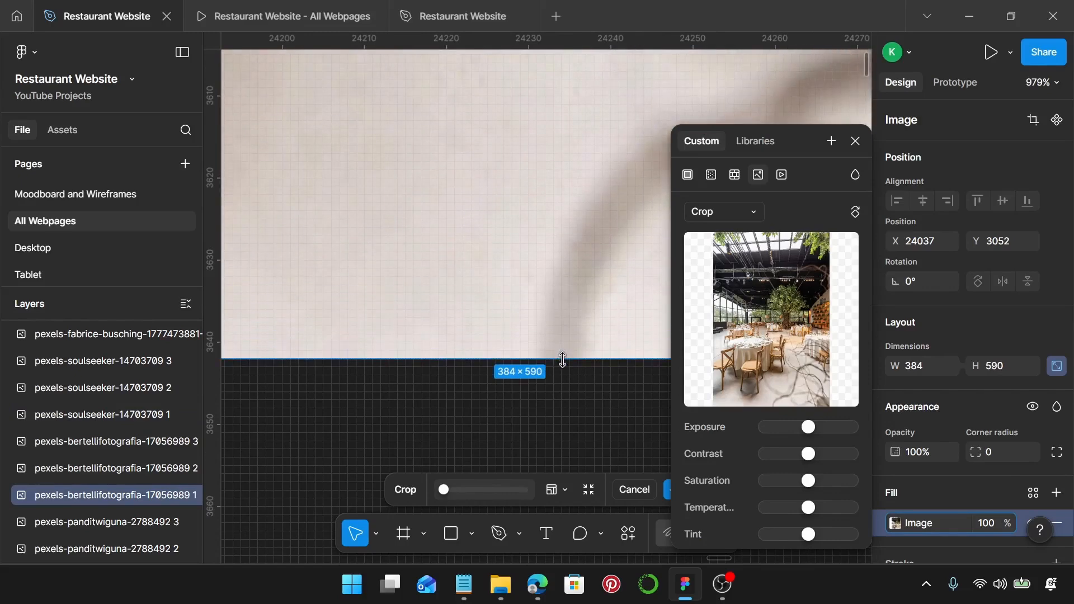
key(Return)
Step: Cut the dark candlelit table photo from the empty canvas for use in the Events page's Choose Your Space section
scroll(559, 357, down, 15)
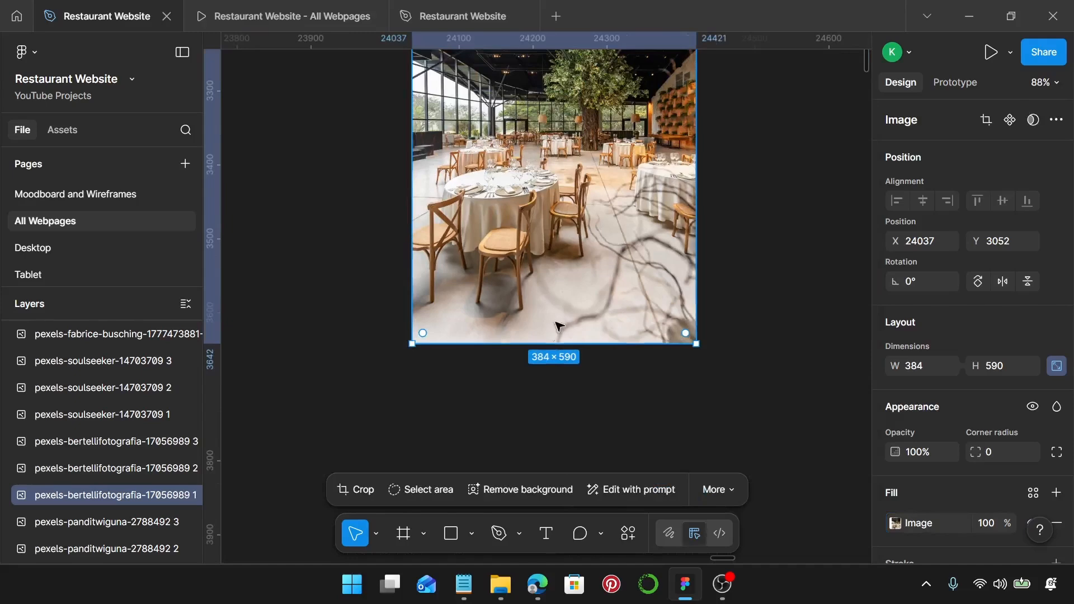
scroll(554, 302, down, 1)
scroll(554, 302, down, 4)
scroll(548, 313, up, 5)
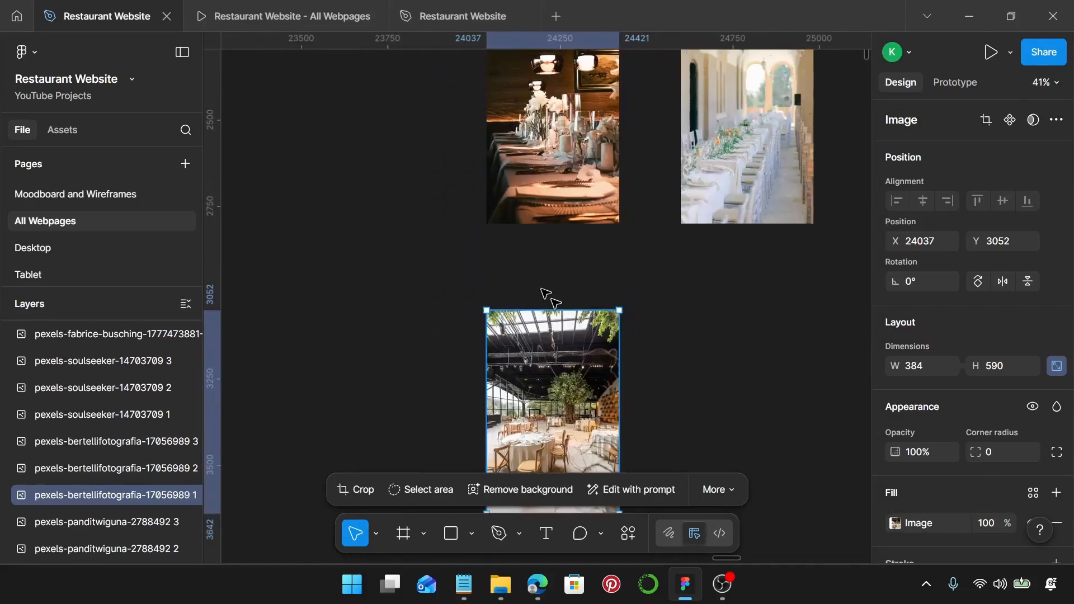
click(548, 321)
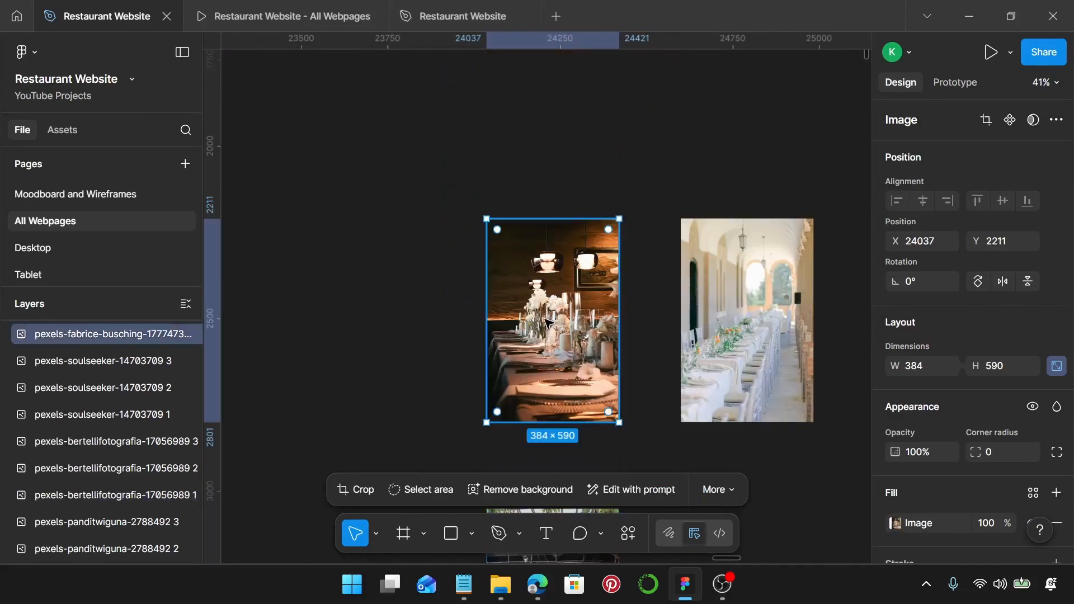
key(Delete)
scroll(549, 321, down, 3)
scroll(548, 321, down, 5)
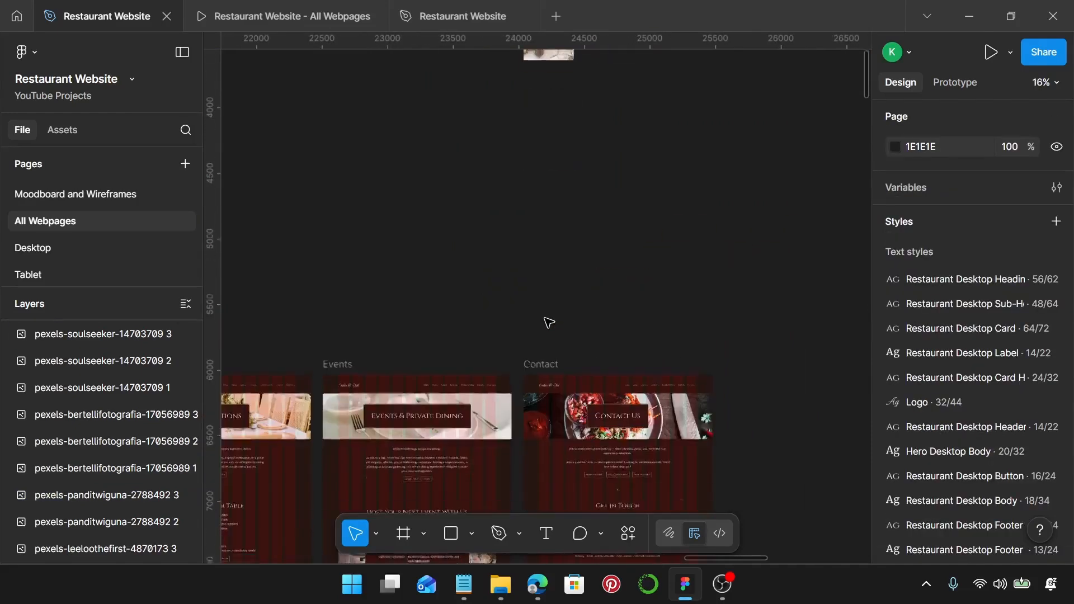
scroll(547, 319, down, 5)
scroll(539, 336, left, 3)
scroll(467, 389, up, 3)
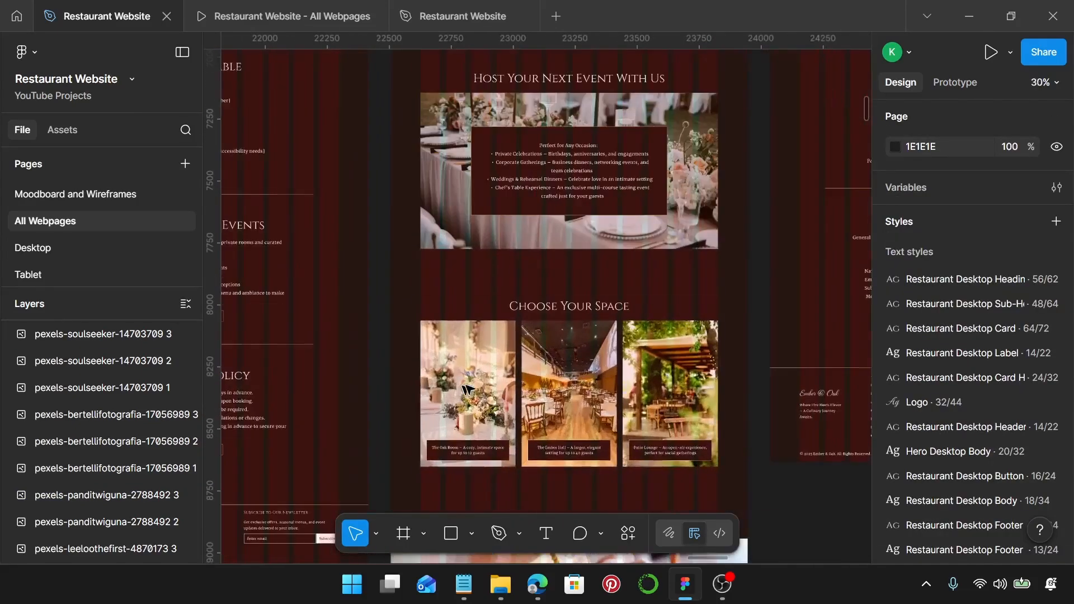
click(468, 389)
double_click(473, 387)
double_click(480, 384)
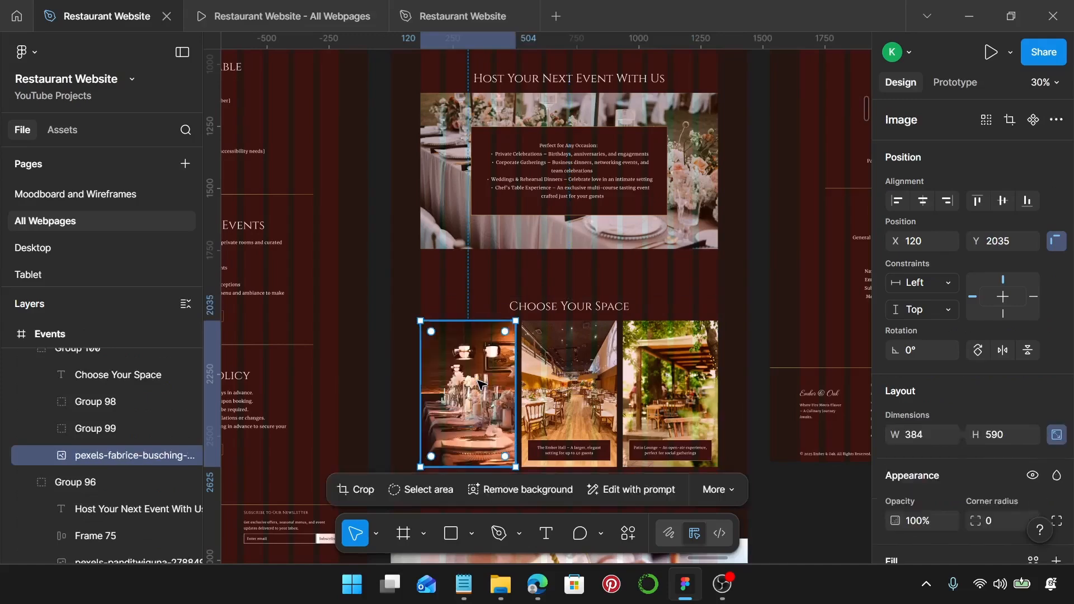
key(Delete)
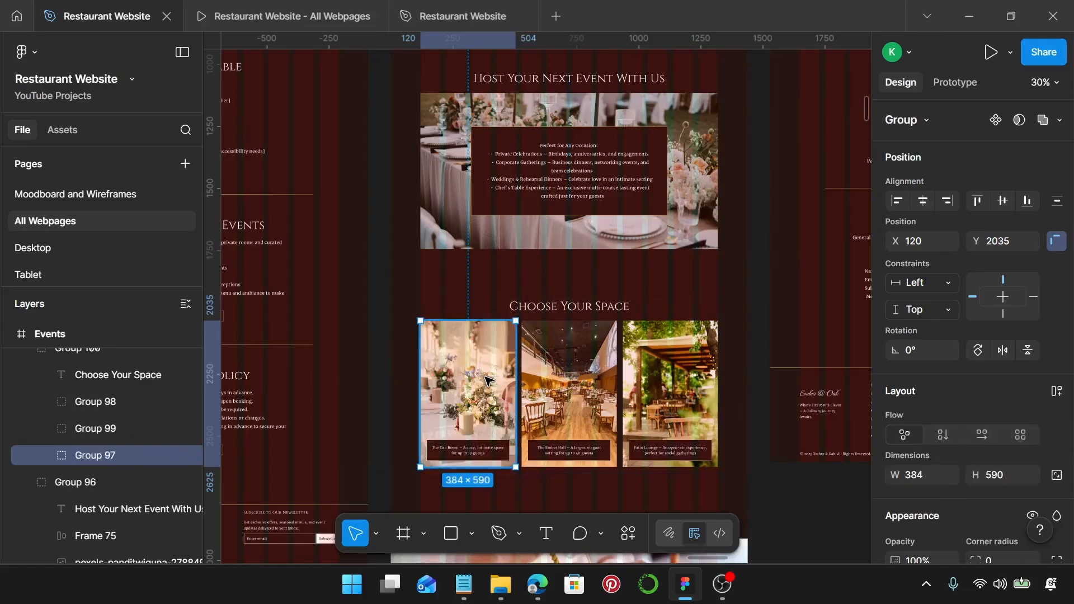
Step: Replace only the photo inside the first Choose Your Space card with the cut candlelit table photo, keeping the caption
double_click(485, 381)
key(ctrl+z)
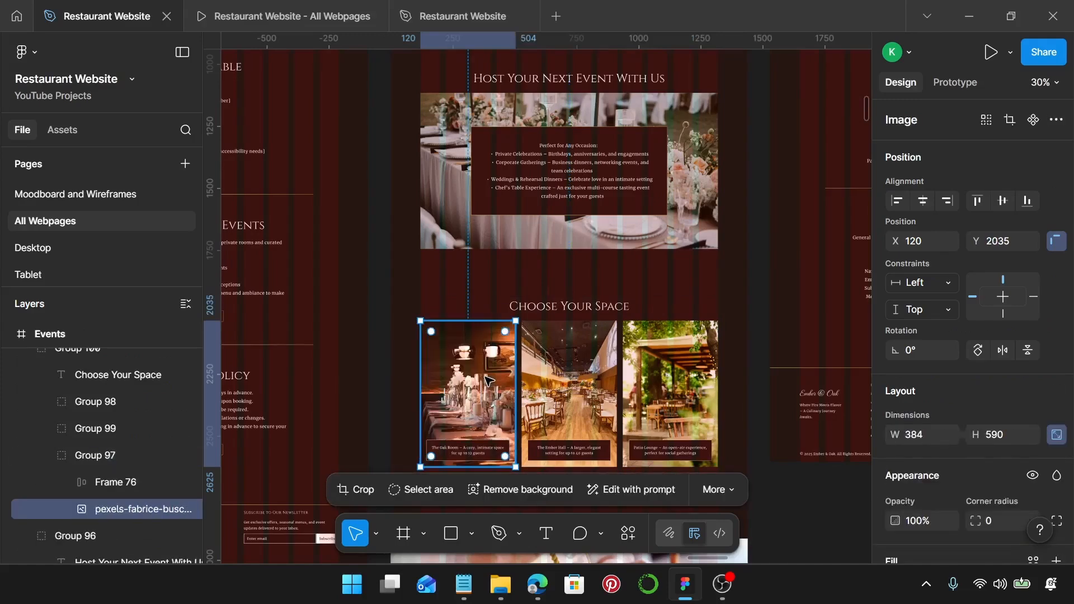
Step: Cut the white arched-corridor table photo from the empty canvas
scroll(490, 381, down, 5)
scroll(490, 381, right, 3)
scroll(489, 381, up, 5)
scroll(488, 381, down, 5)
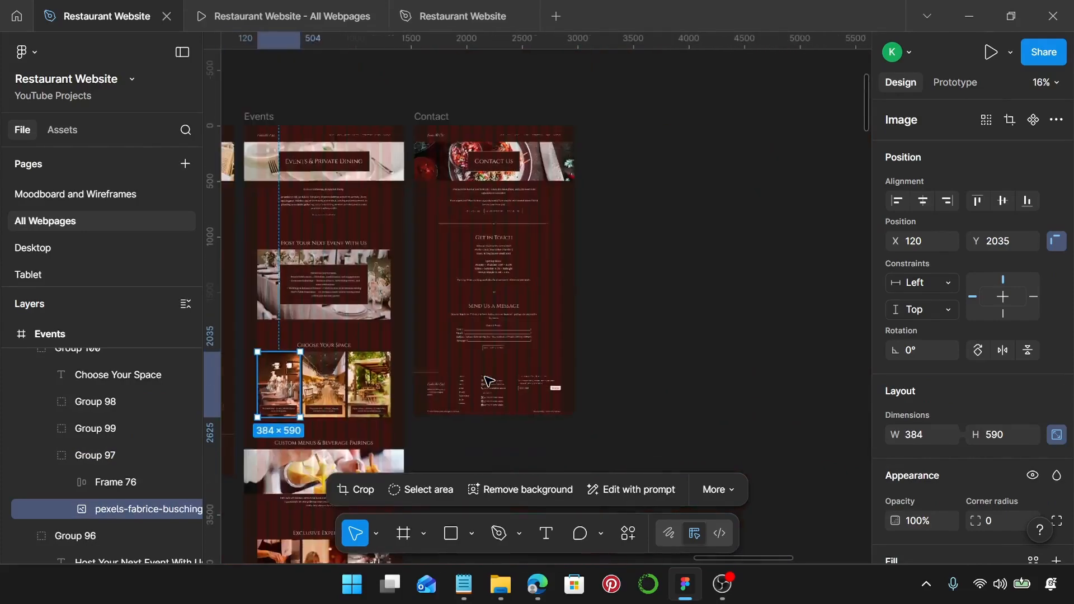
scroll(496, 365, up, 10)
click(503, 207)
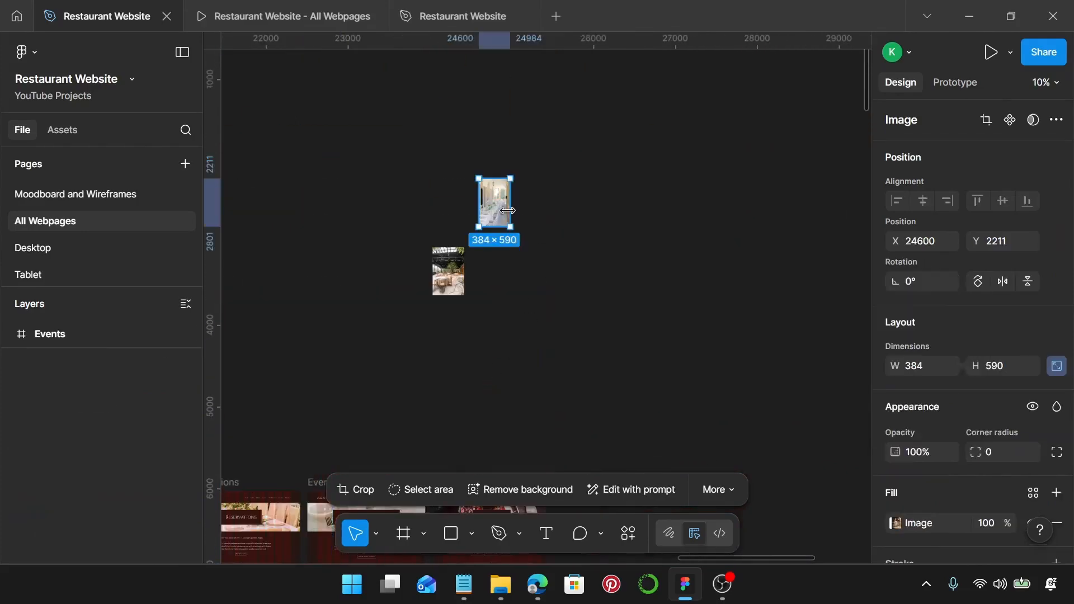
key(Delete)
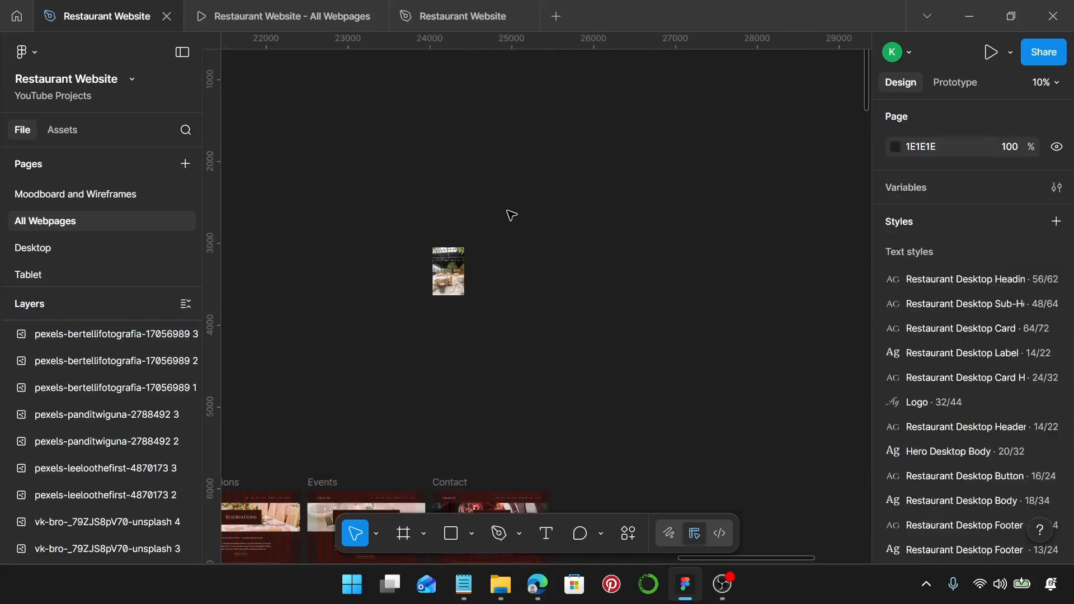
Step: Replace the photo inside the middle Choose Your Space card with the cut arched-corridor photo
scroll(512, 216, down, 5)
scroll(369, 289, up, 5)
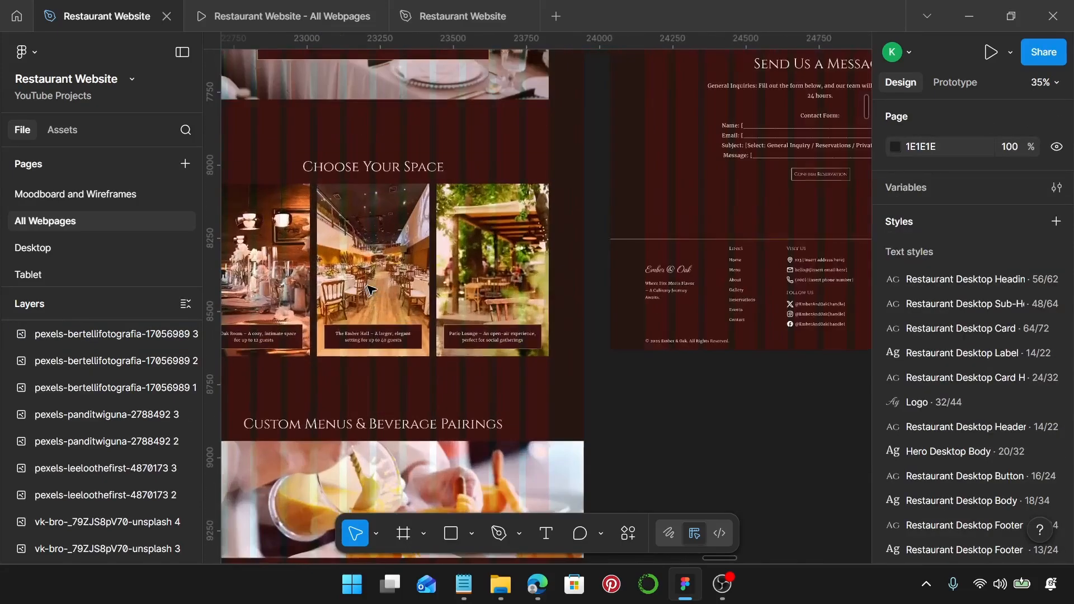
click(369, 290)
click(373, 287)
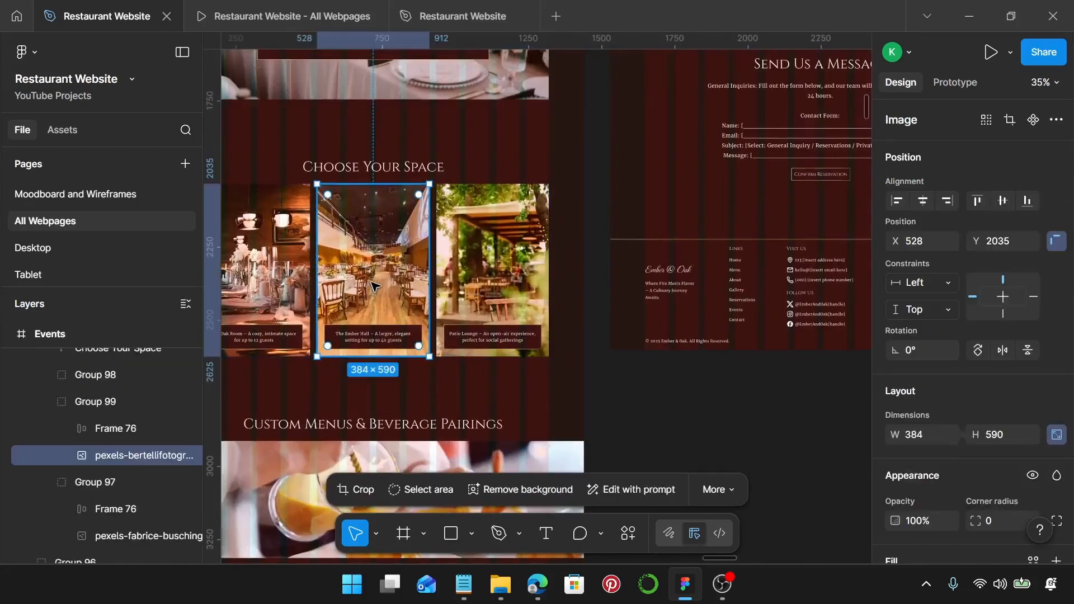
key(ctrl+shift+r)
Step: Cut the glass-roofed hall photo from the empty canvas
scroll(375, 287, down, 5)
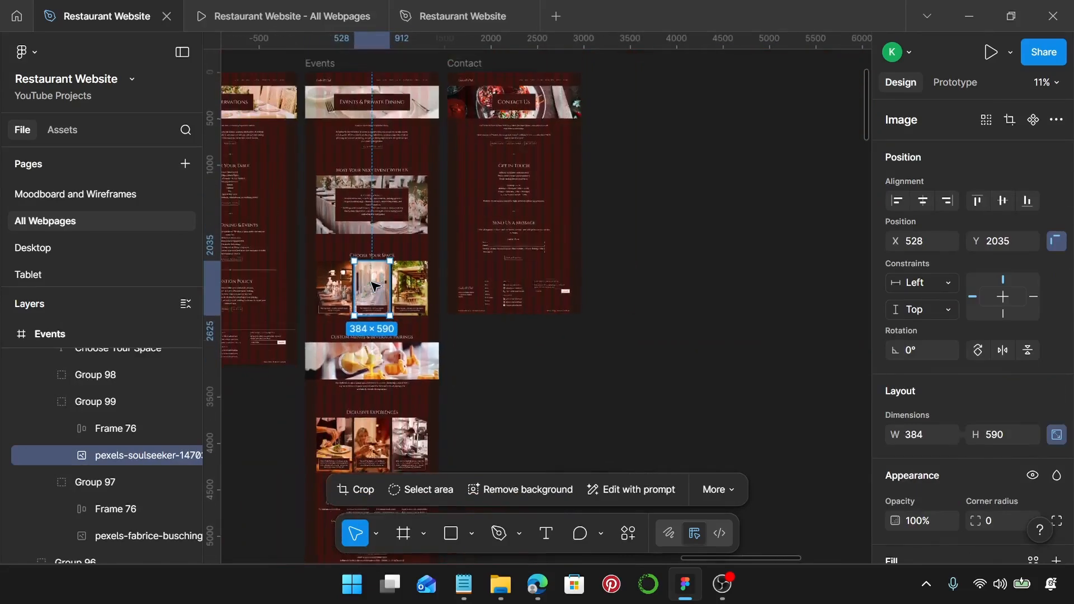
scroll(375, 287, up, 5)
click(467, 137)
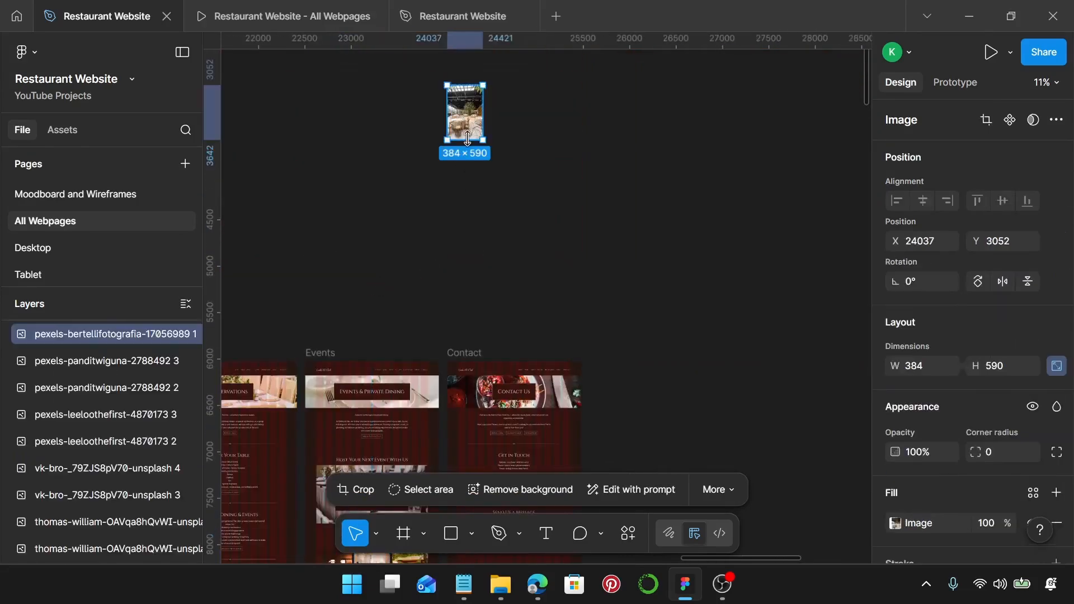
key(Delete)
Step: Replace the third Choose Your Space card group with the cut glass-roofed hall photo and clear the selection
scroll(471, 142, down, 2)
scroll(439, 240, up, 5)
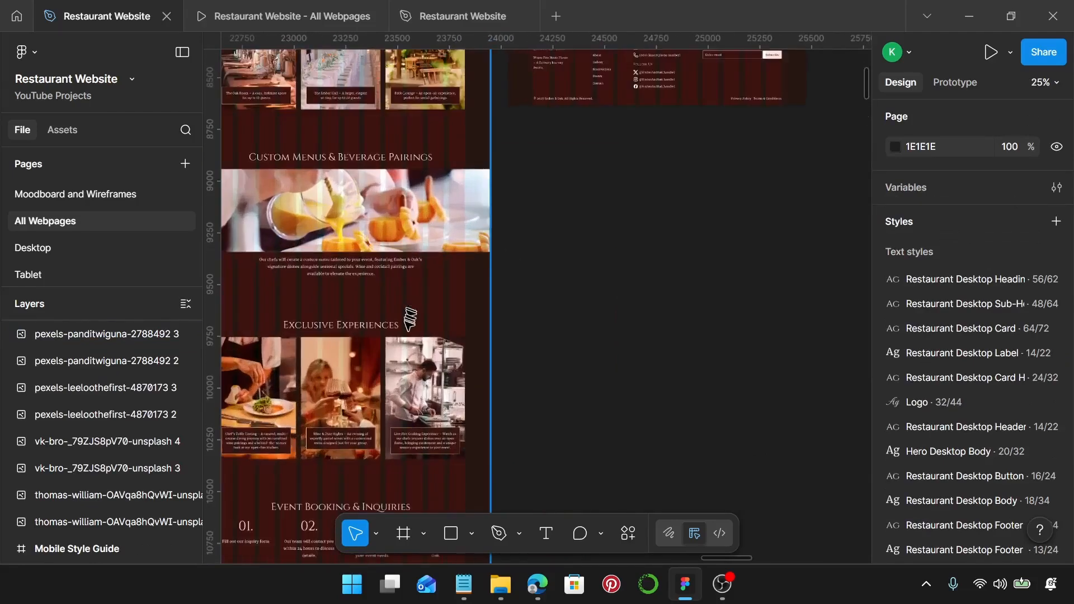
scroll(411, 319, up, 3)
scroll(452, 215, up, 1)
click(452, 215)
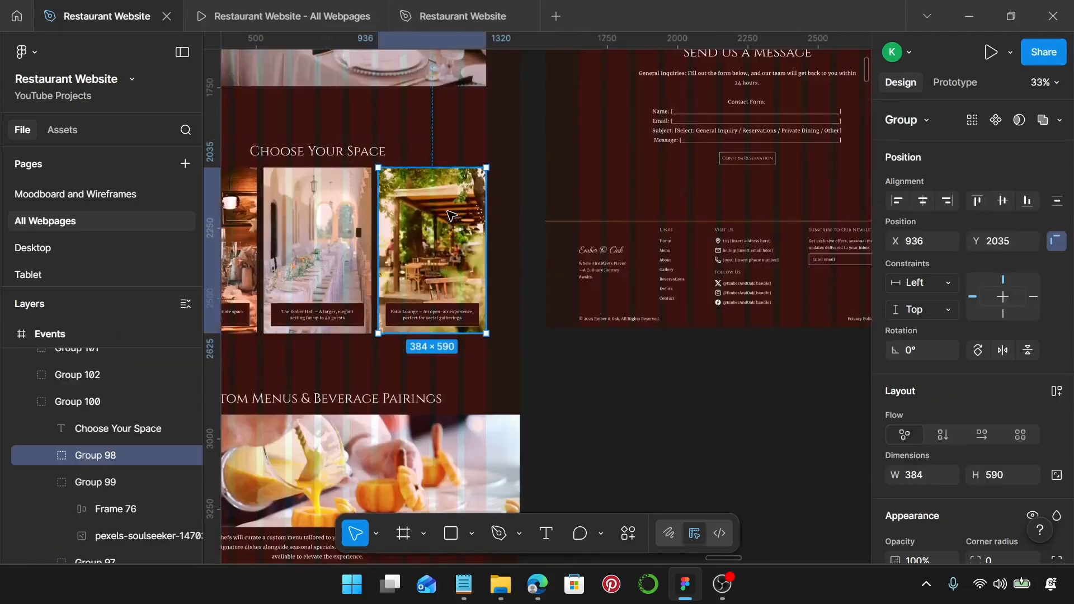
key(ctrl+shift+r)
scroll(452, 215, down, 6)
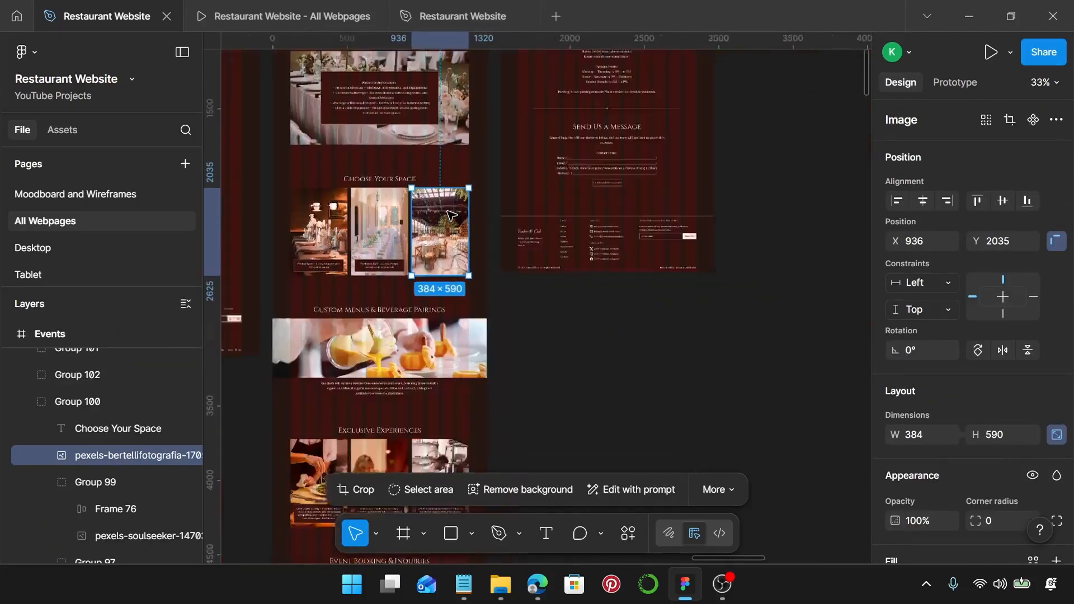
click(483, 355)
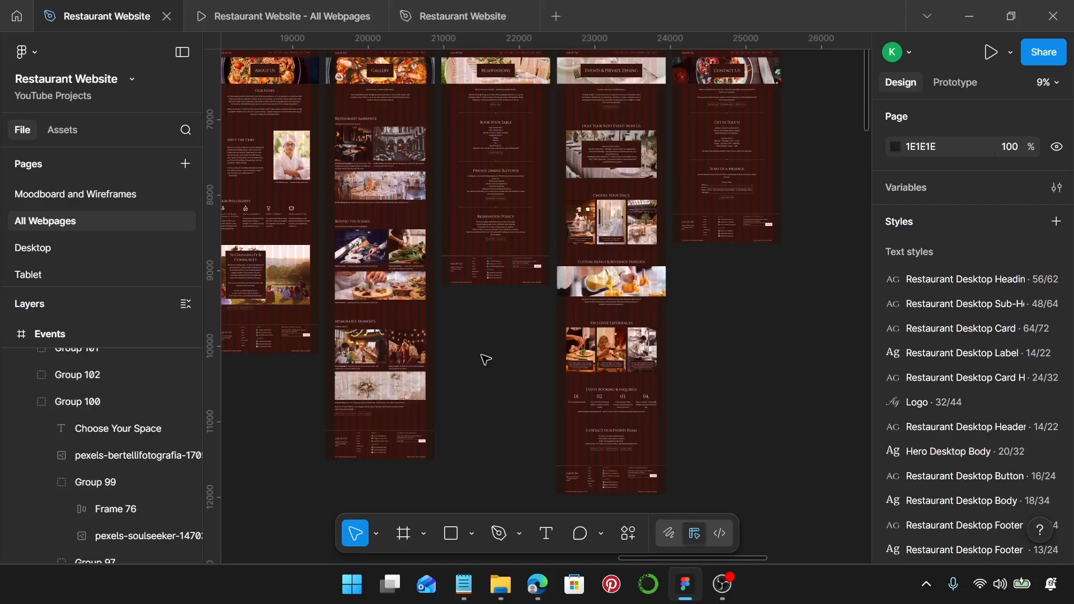
Step: Look over the desktop, tablet and mobile page designs, examining the About page's philosophy section and the Menu page's dish cards
scroll(724, 283, down, 3)
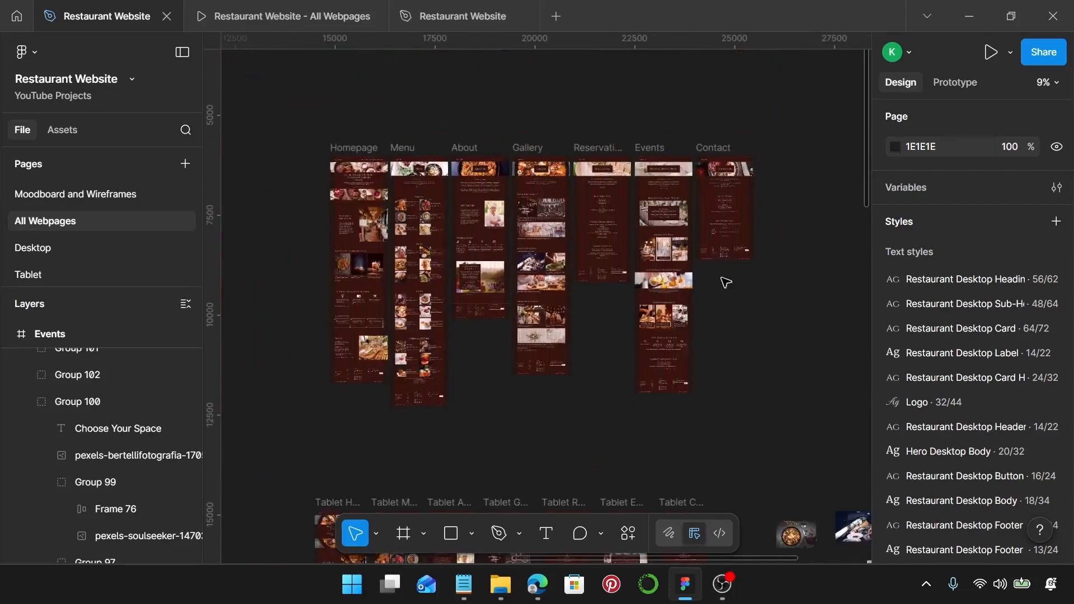
scroll(725, 283, down, 6)
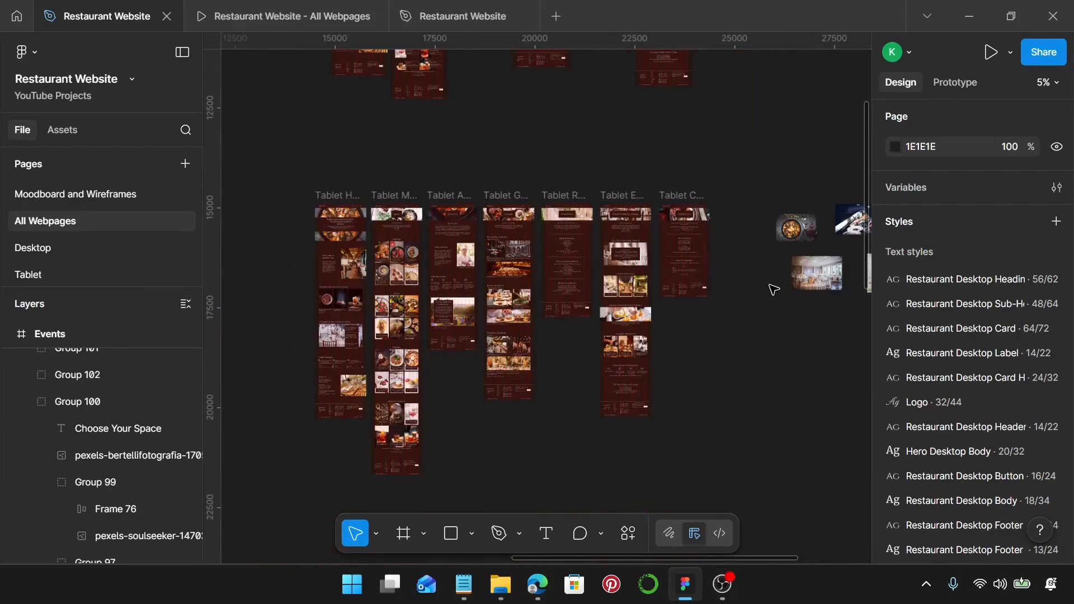
scroll(672, 284, up, 3)
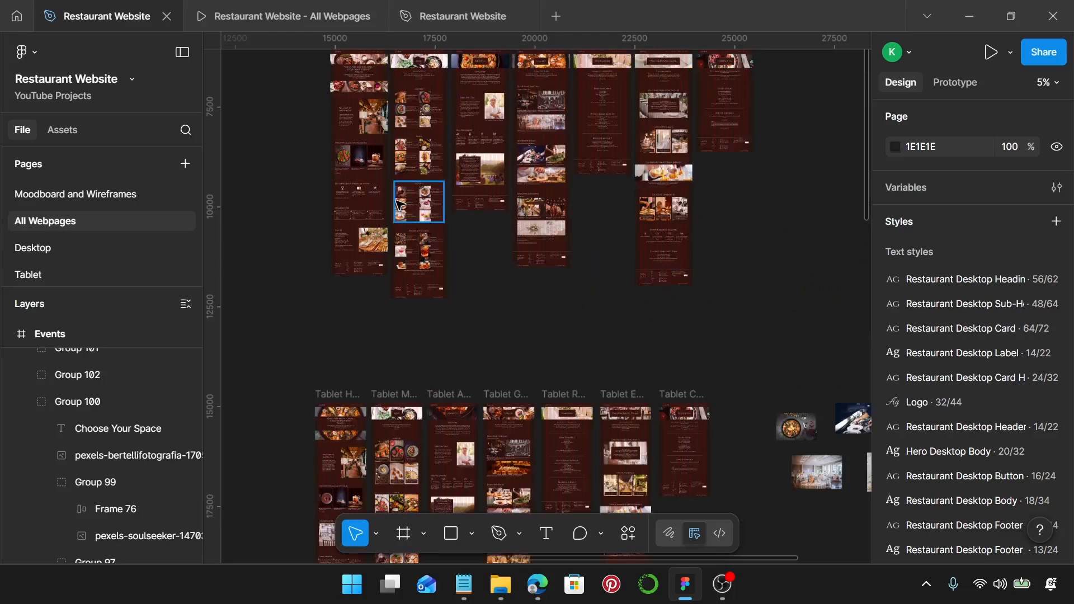
scroll(399, 205, up, 2)
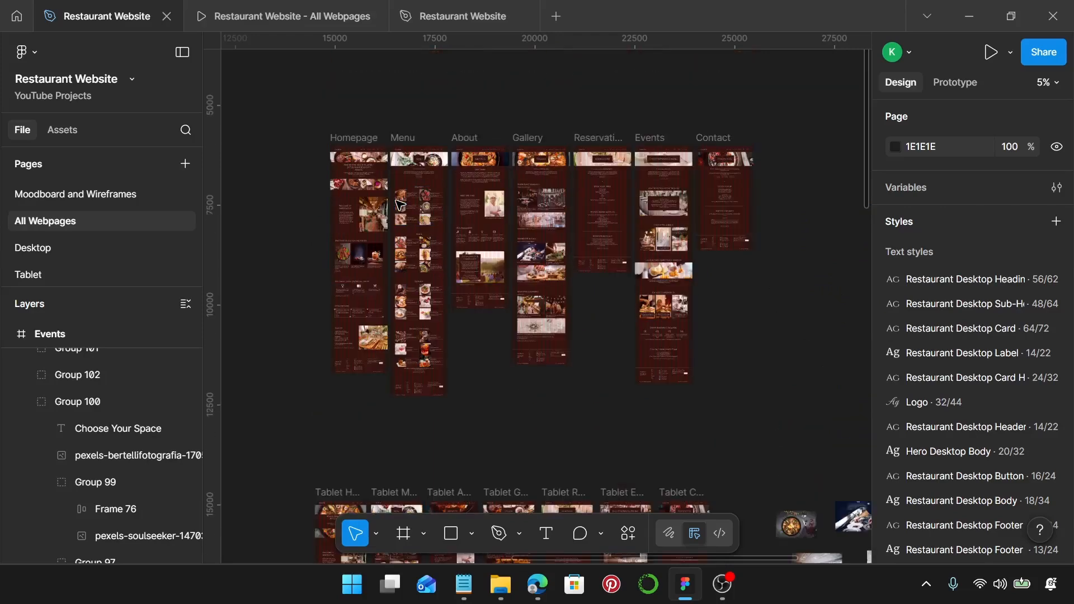
scroll(451, 223, up, 5)
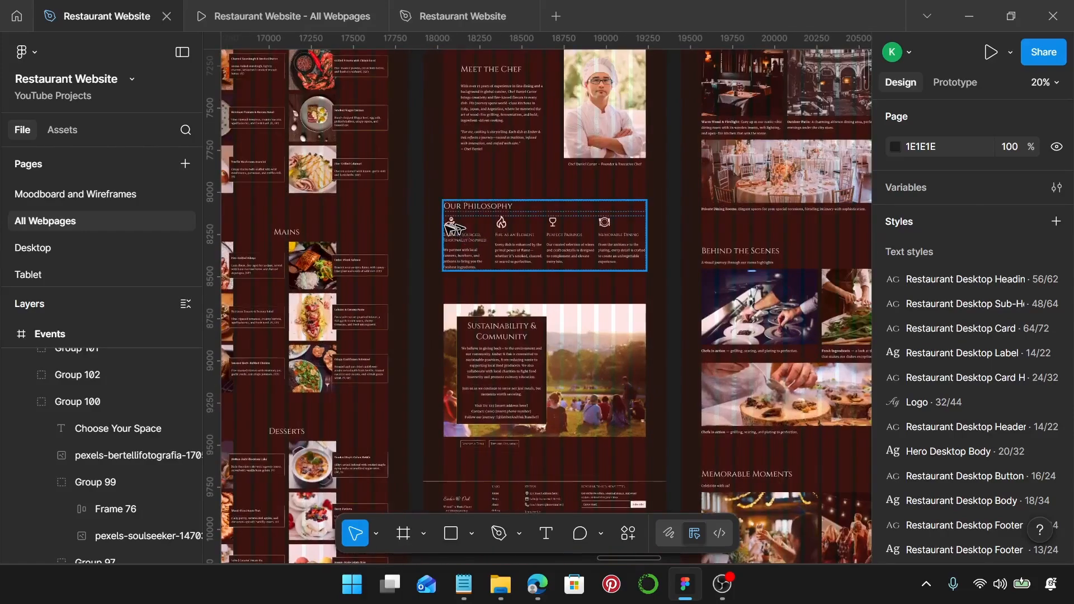
scroll(469, 231, up, 3)
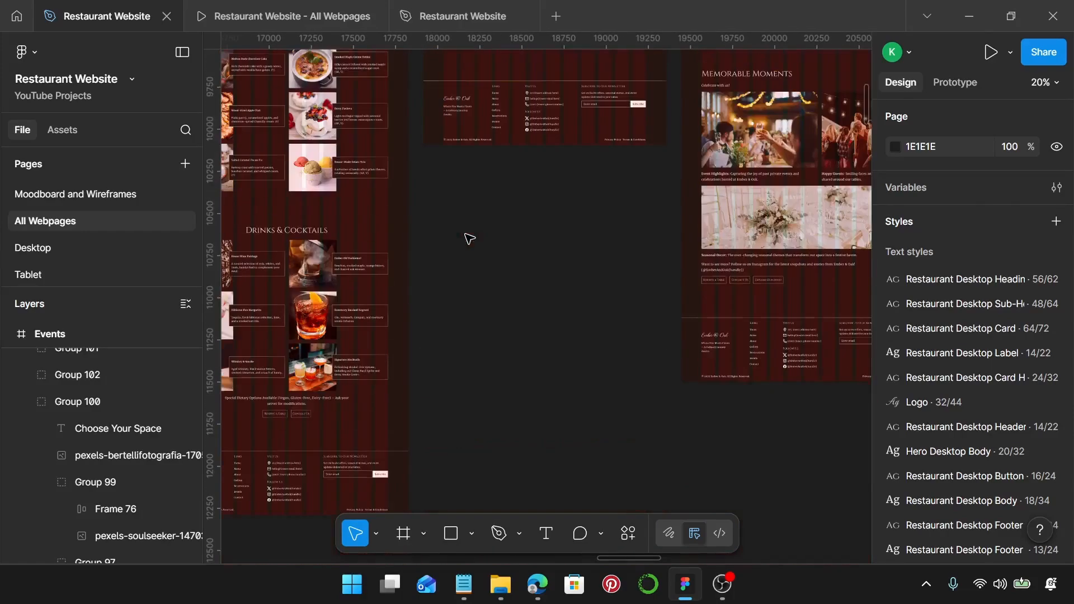
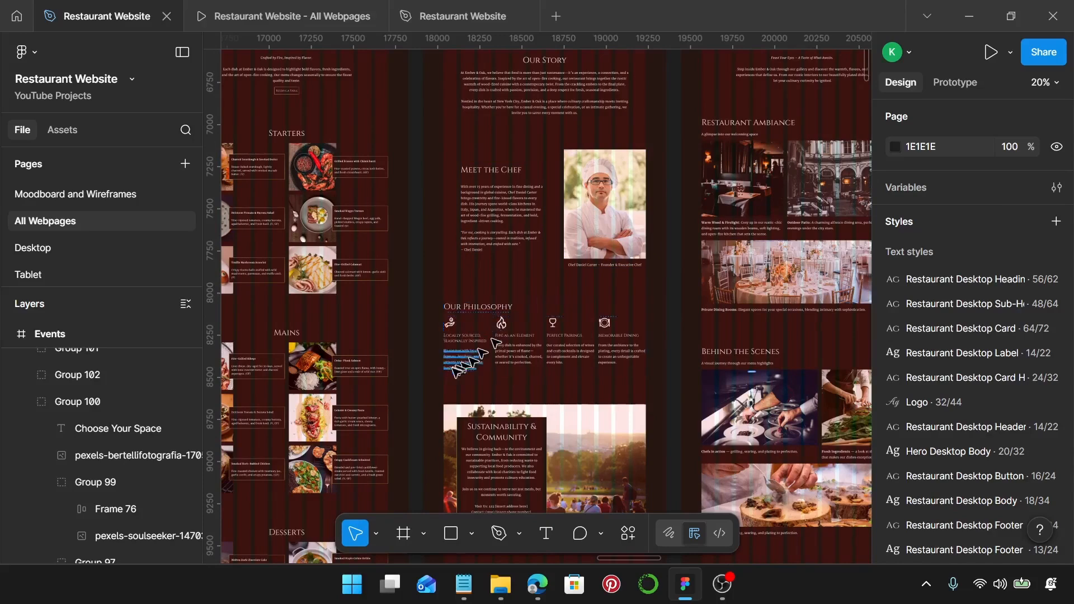
scroll(498, 323, down, 10)
scroll(469, 368, down, 5)
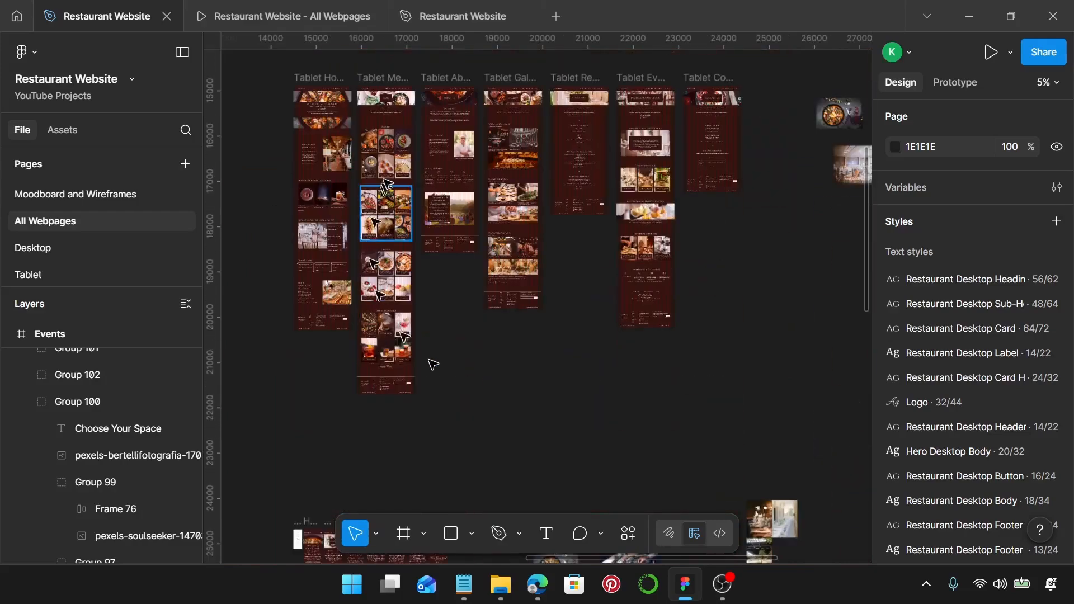
scroll(392, 126, up, 2)
scroll(367, 130, up, 5)
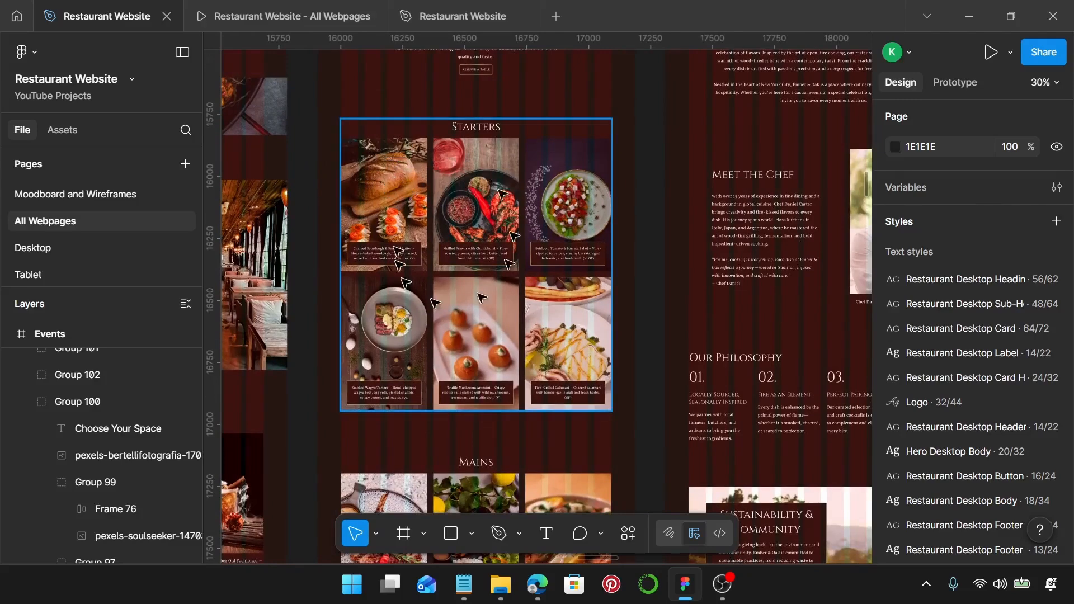
scroll(485, 274, down, 10)
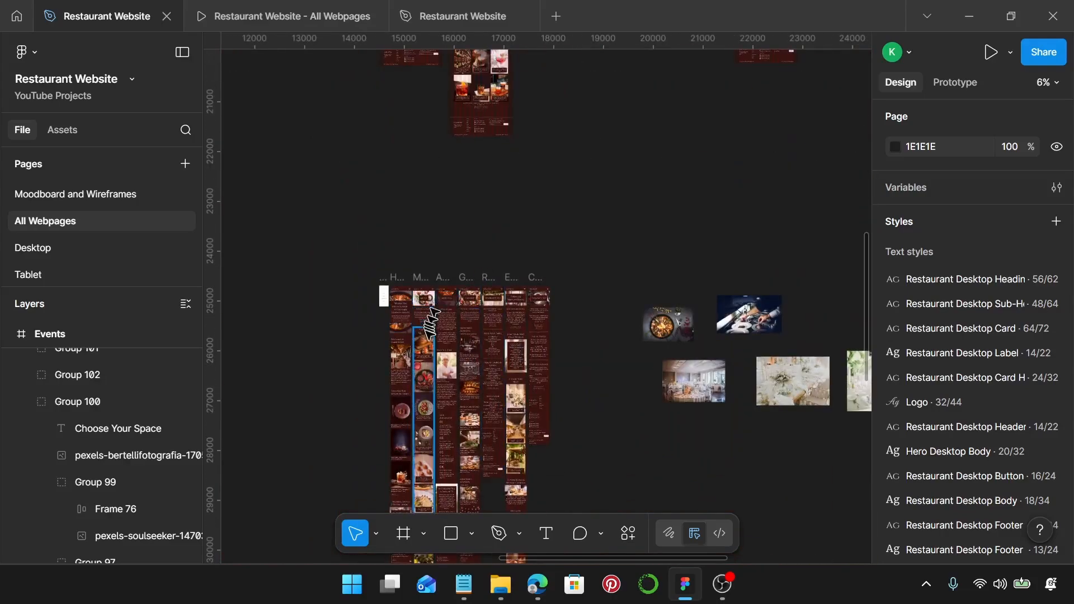
Step: Ungroup the mobile Menu page's Starters section and its first dish card, the sourdough one
scroll(421, 336, up, 5)
scroll(421, 336, up, 10)
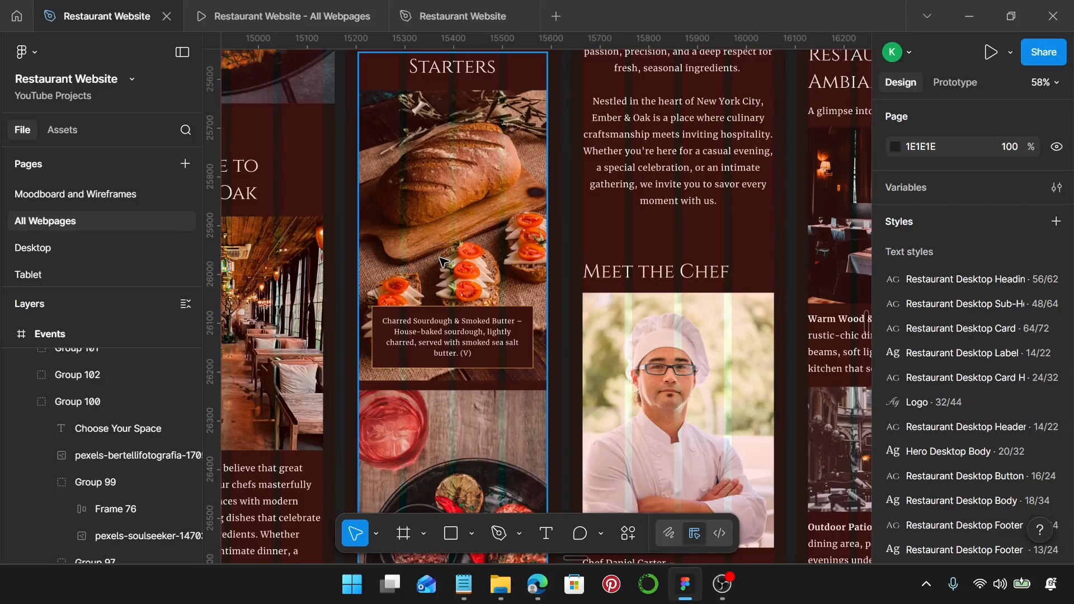
click(434, 250)
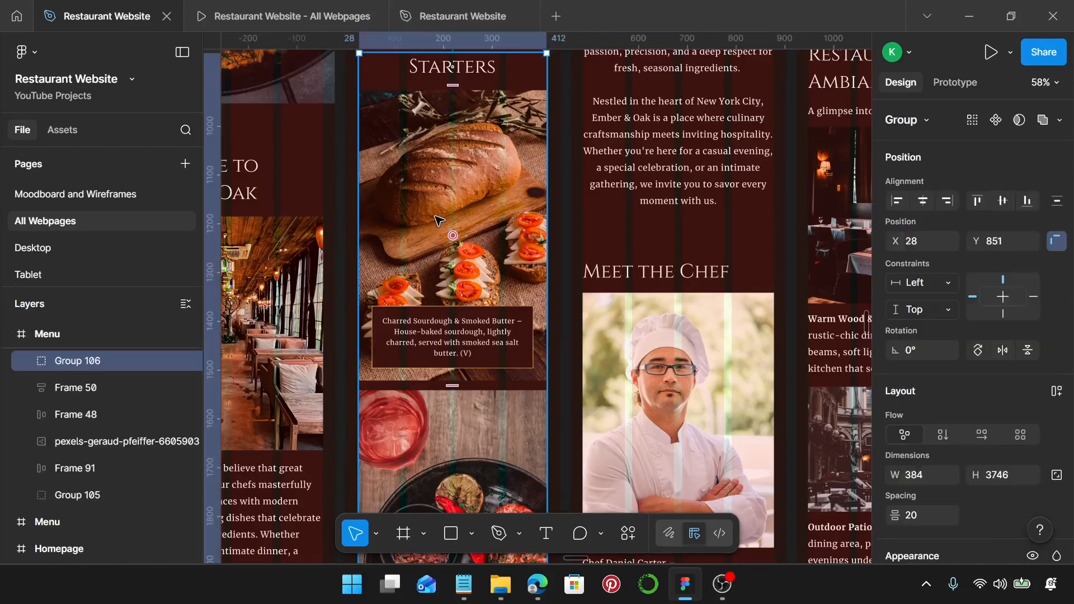
key(ctrl+shift+g)
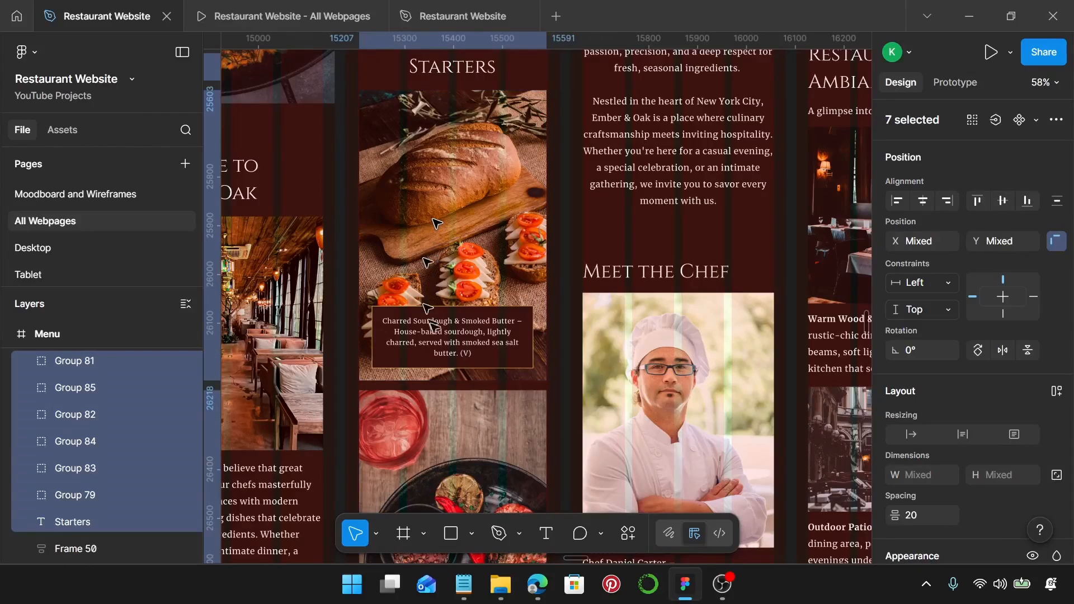
click(412, 255)
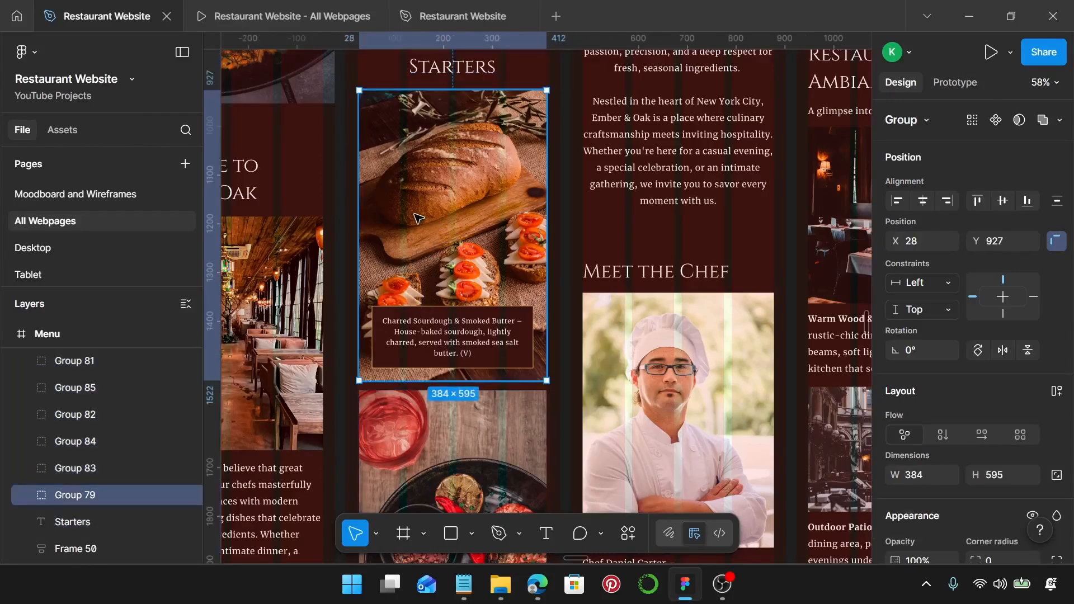
scroll(447, 211, up, 3)
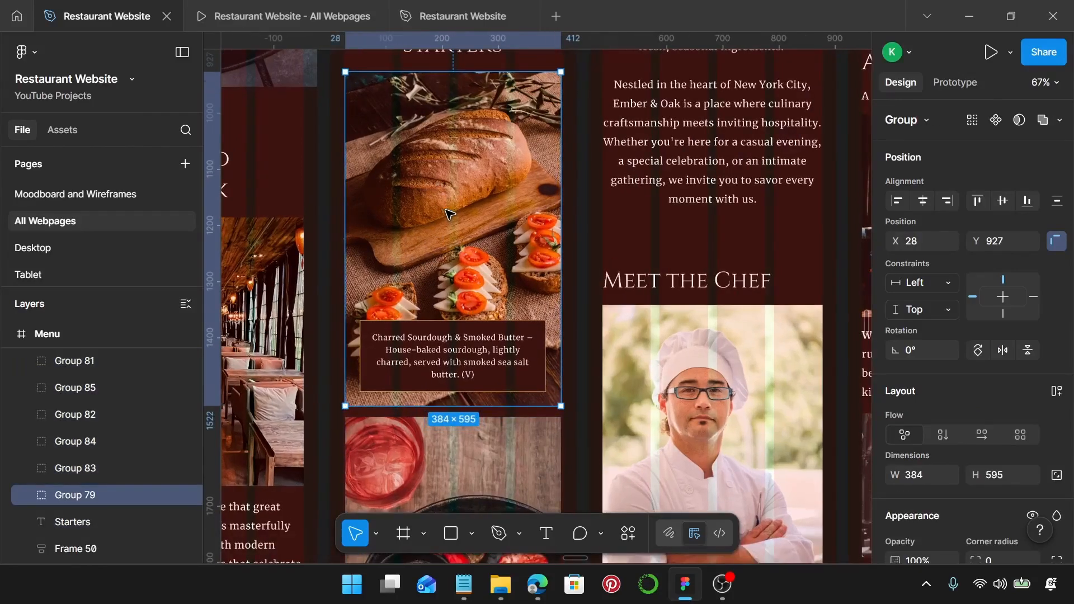
scroll(450, 213, up, 1)
key(ctrl+shift+g)
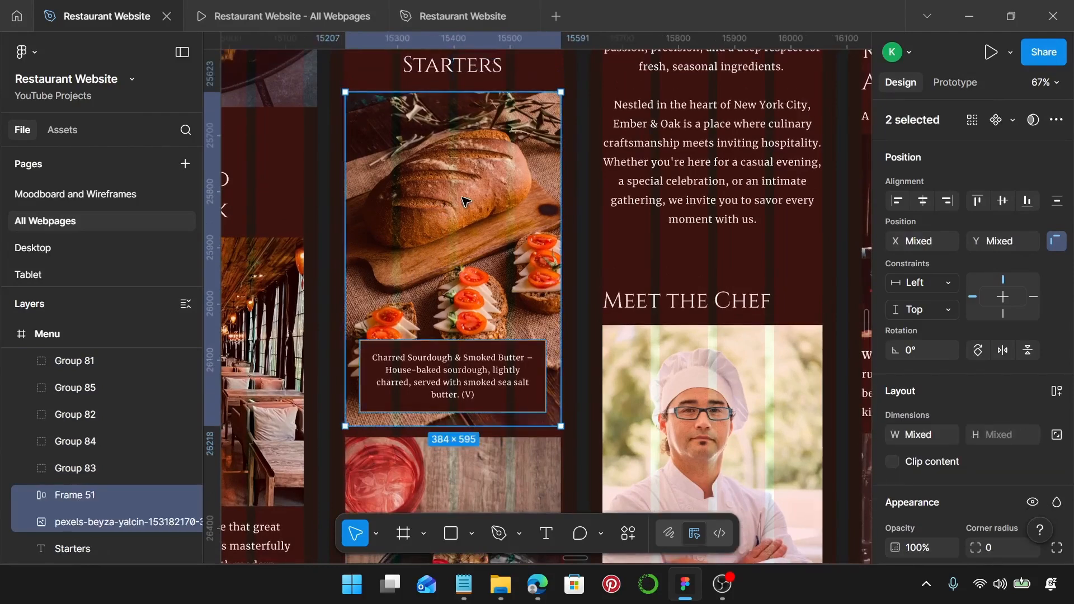
Step: Enlarge the sourdough photo proportionally to both outer column edges, making it 392 × 607
click(465, 201)
scroll(553, 108, up, 8)
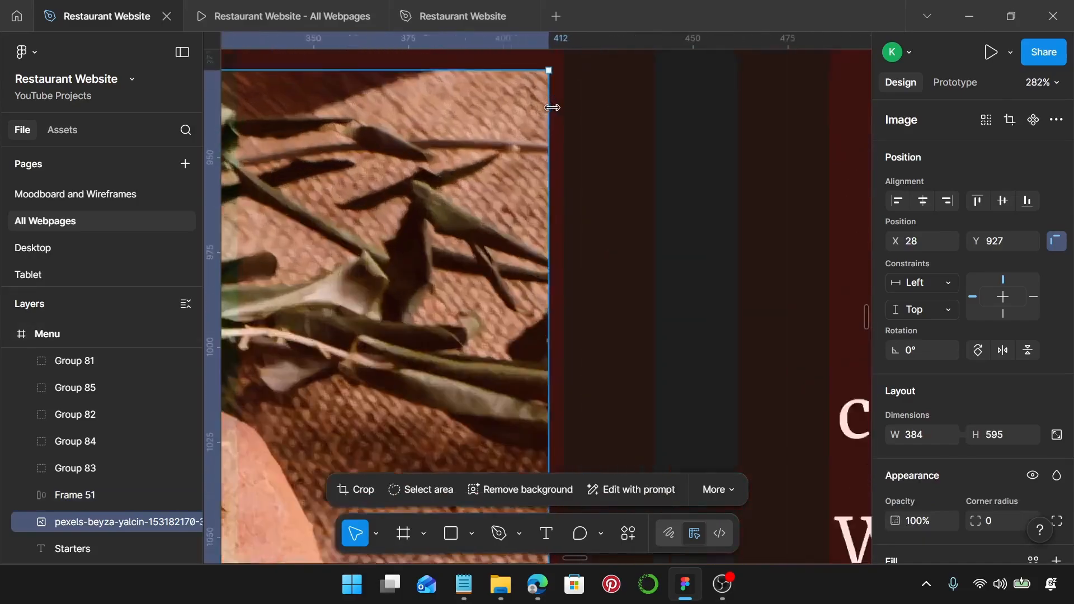
scroll(553, 107, up, 4)
drag(553, 108, 565, 109)
scroll(506, 137, down, 3)
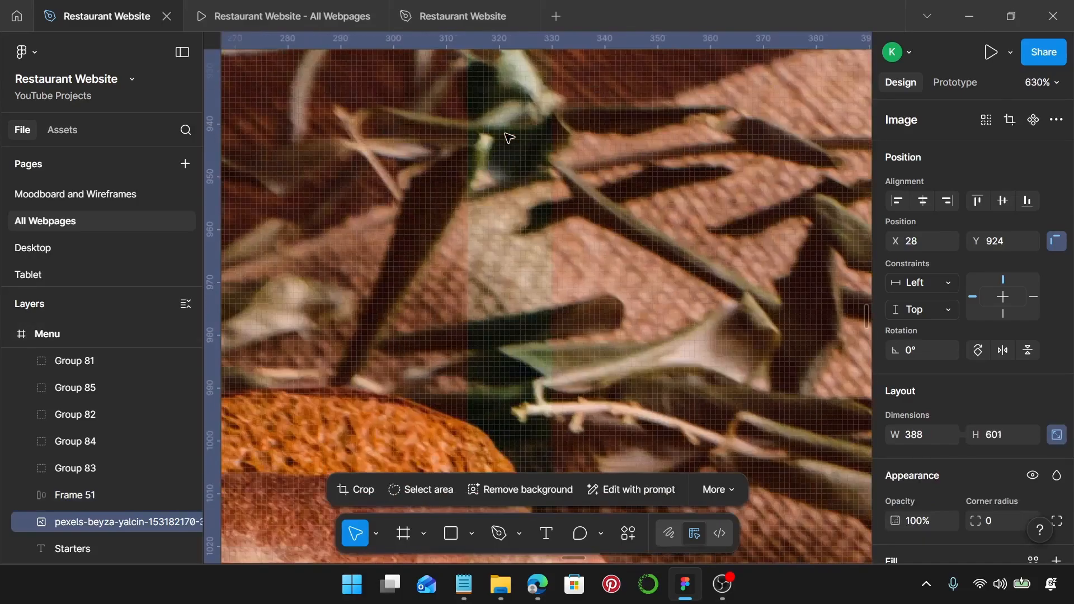
scroll(506, 137, up, 4)
scroll(501, 242, left, 4)
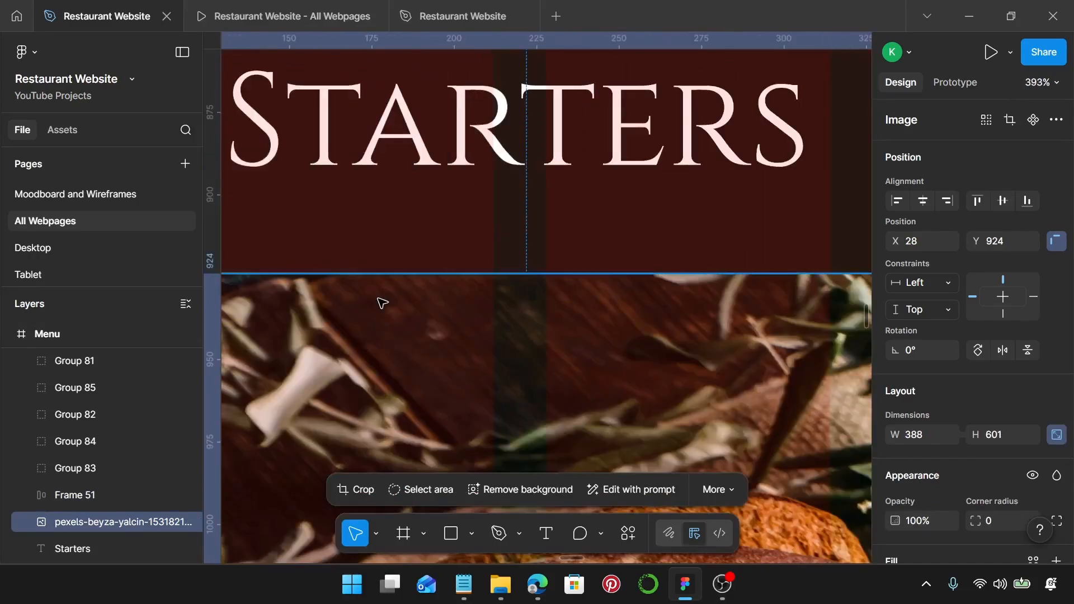
scroll(384, 305, left, 6)
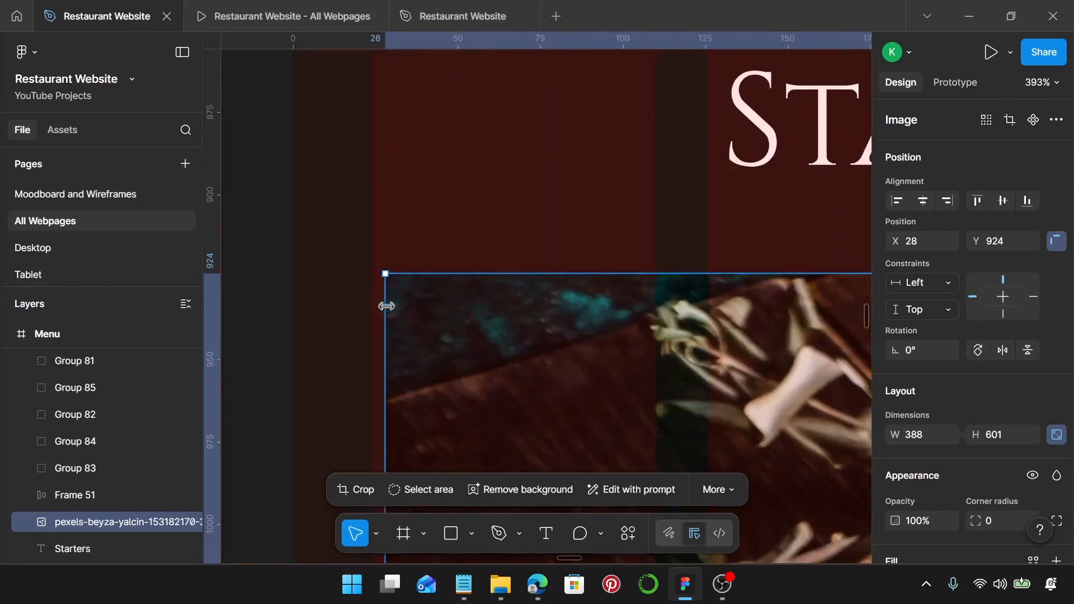
drag(386, 306, 373, 302)
scroll(372, 302, down, 4)
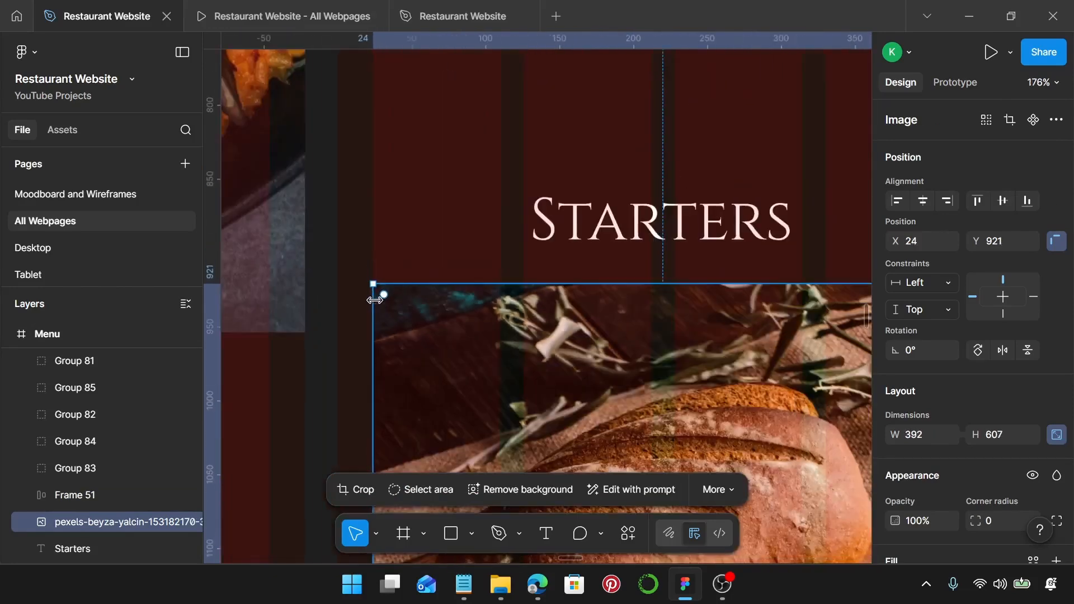
Step: Crop the sourdough photo from its lower edge to a 392 × 392 square
scroll(373, 300, down, 1)
scroll(635, 303, down, 2)
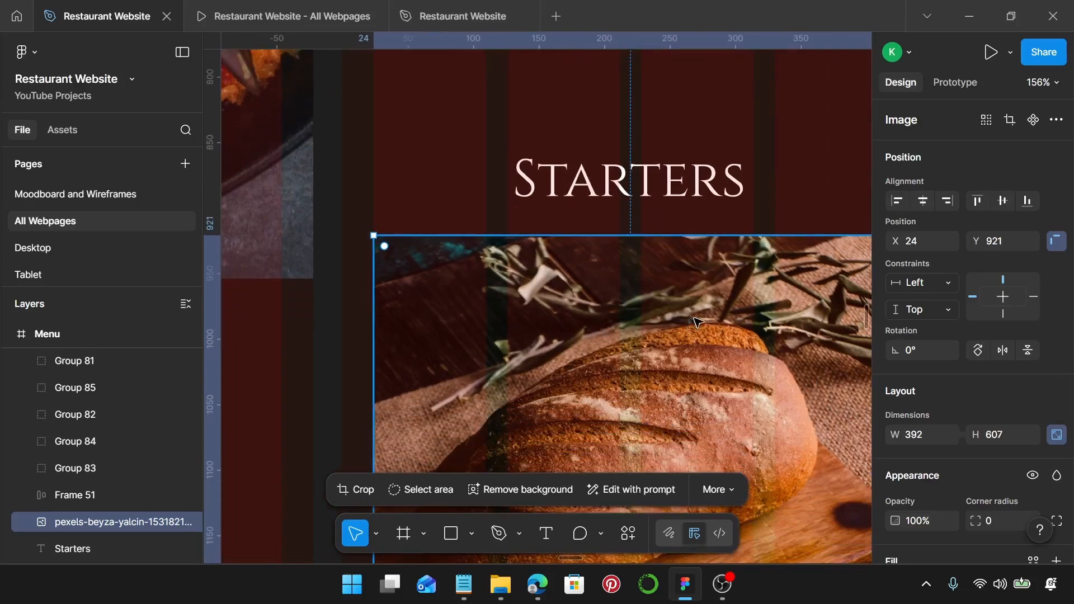
scroll(690, 322, down, 2)
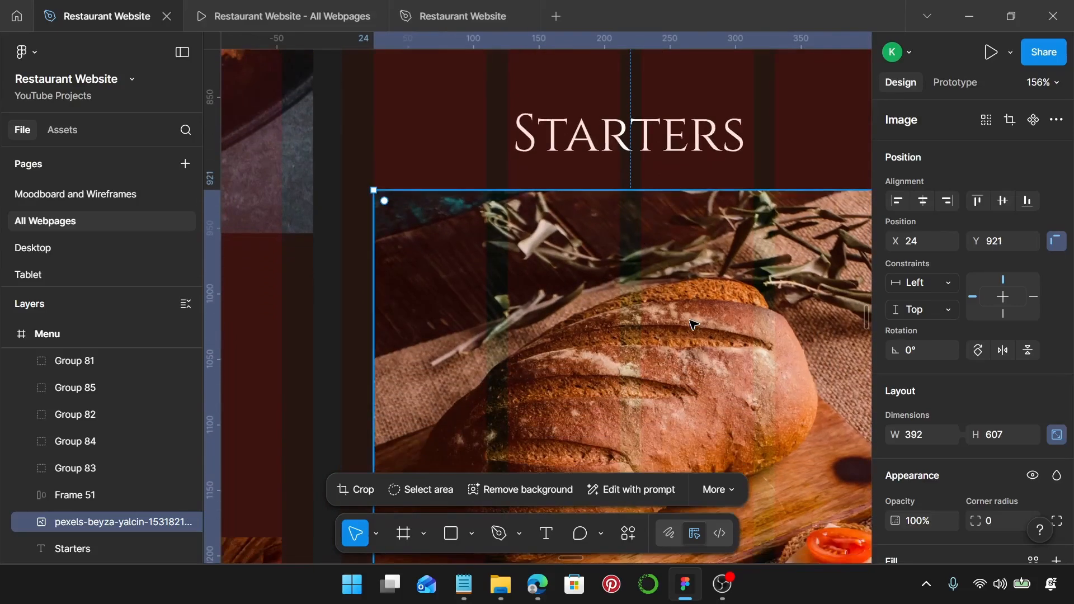
scroll(697, 331, down, 4)
scroll(688, 325, down, 5)
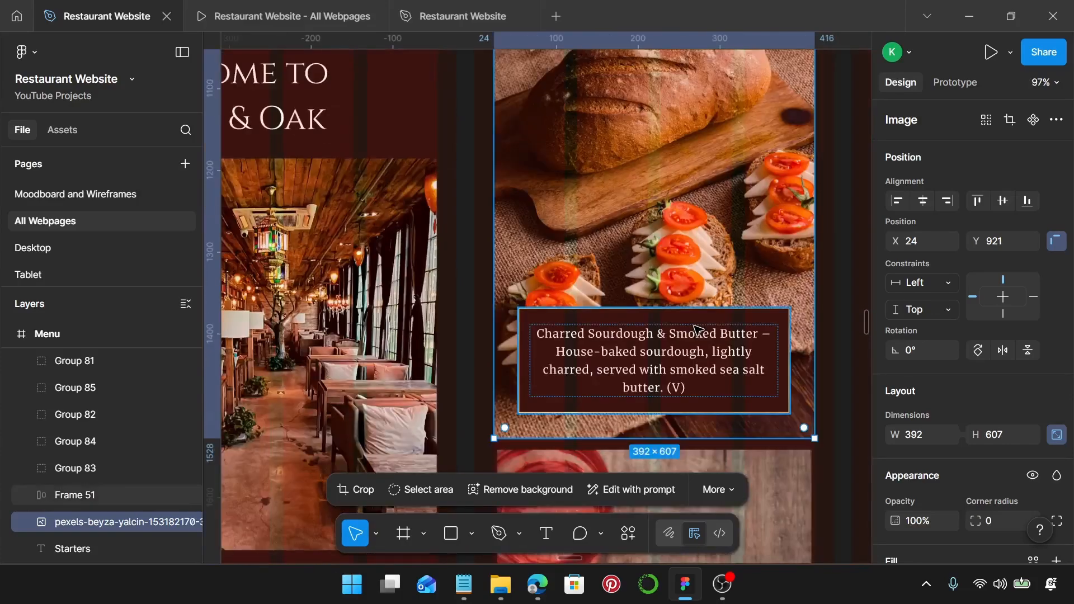
scroll(677, 319, up, 2)
double_click(668, 313)
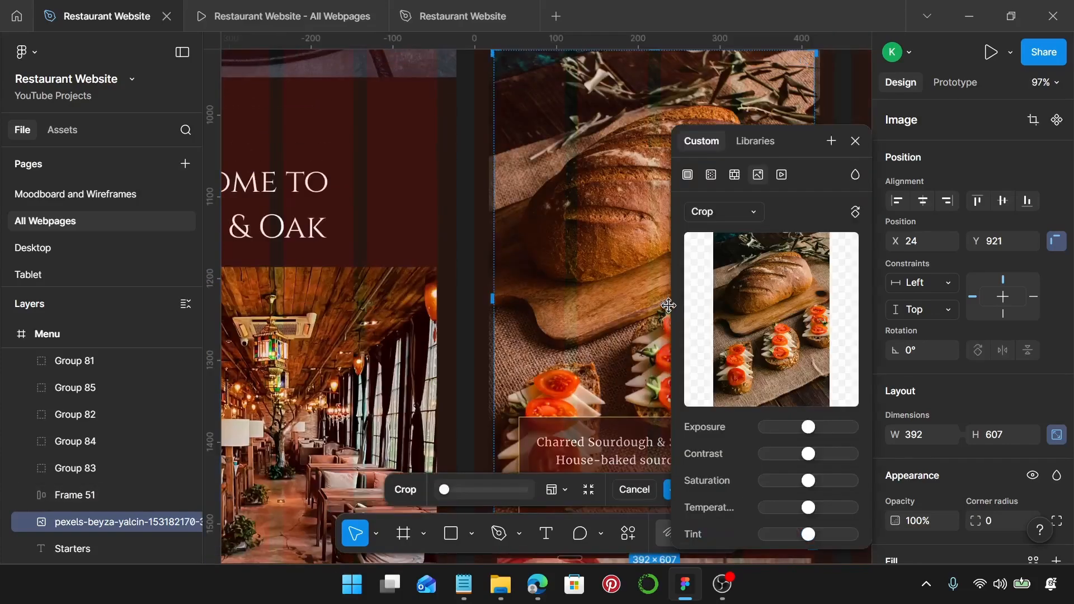
scroll(619, 323, down, 3)
scroll(618, 322, right, 5)
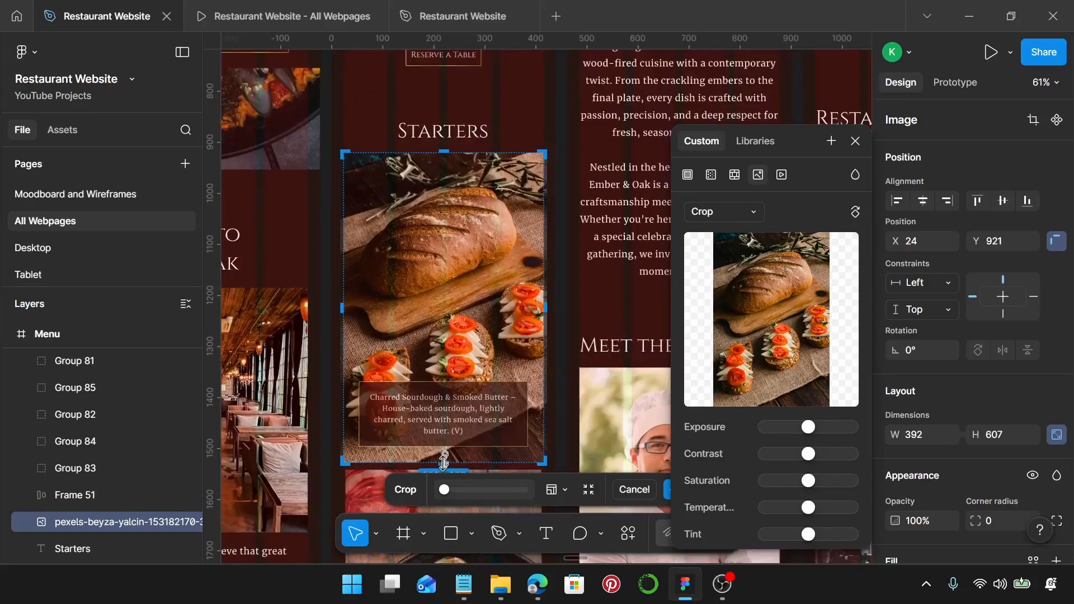
drag(444, 464, 451, 354)
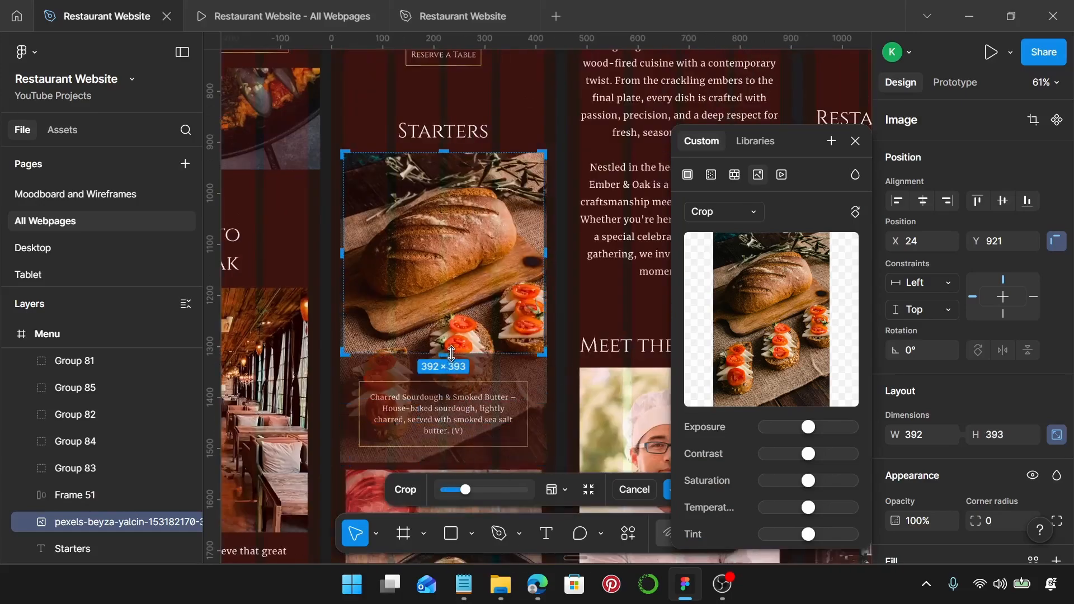
scroll(451, 353, up, 10)
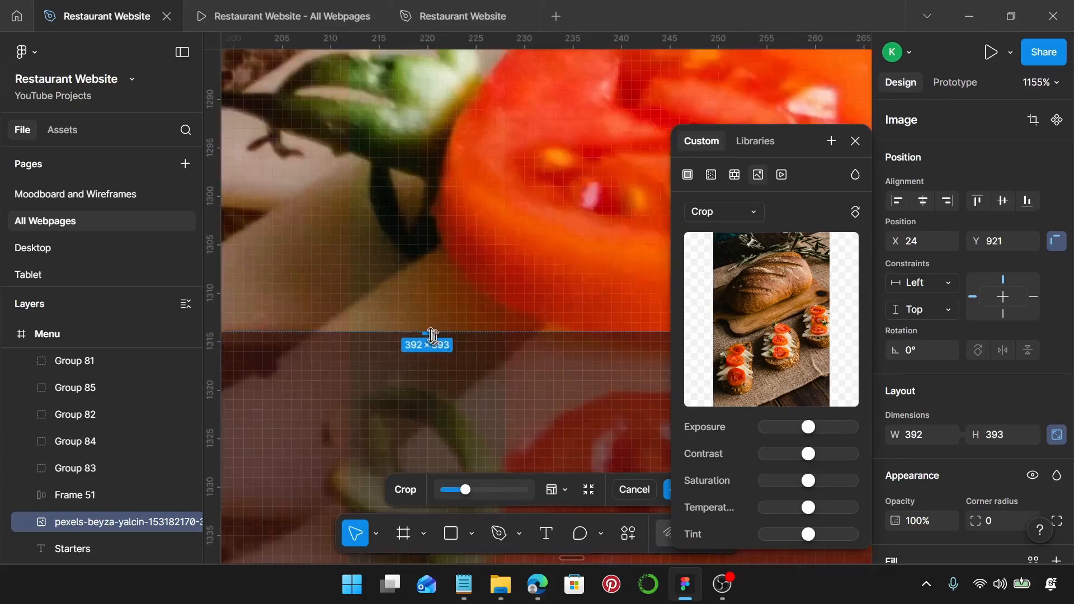
drag(431, 331, 431, 325)
scroll(430, 326, down, 10)
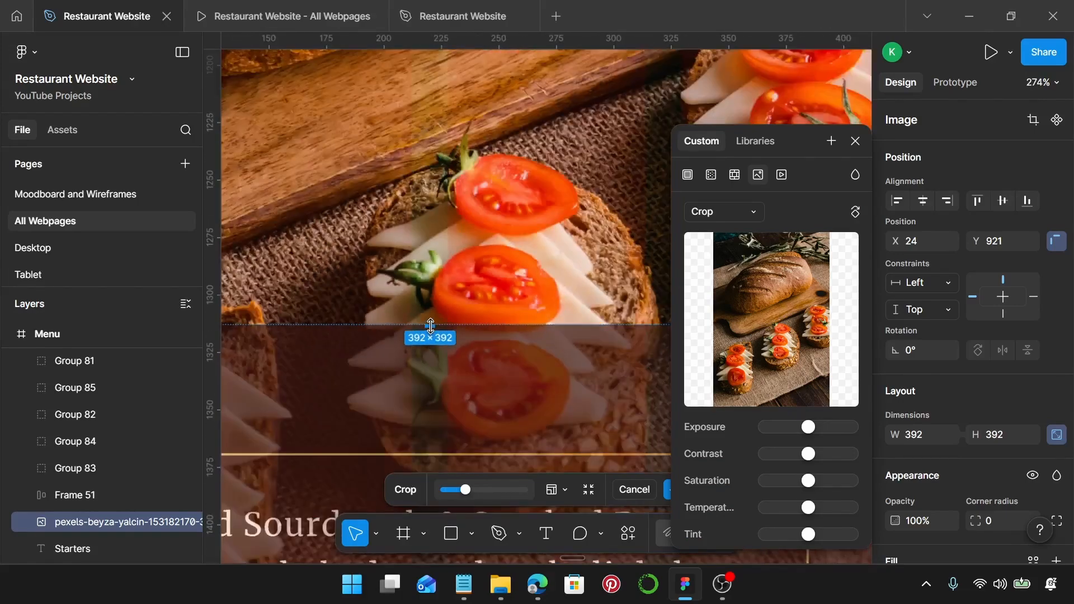
key(Return)
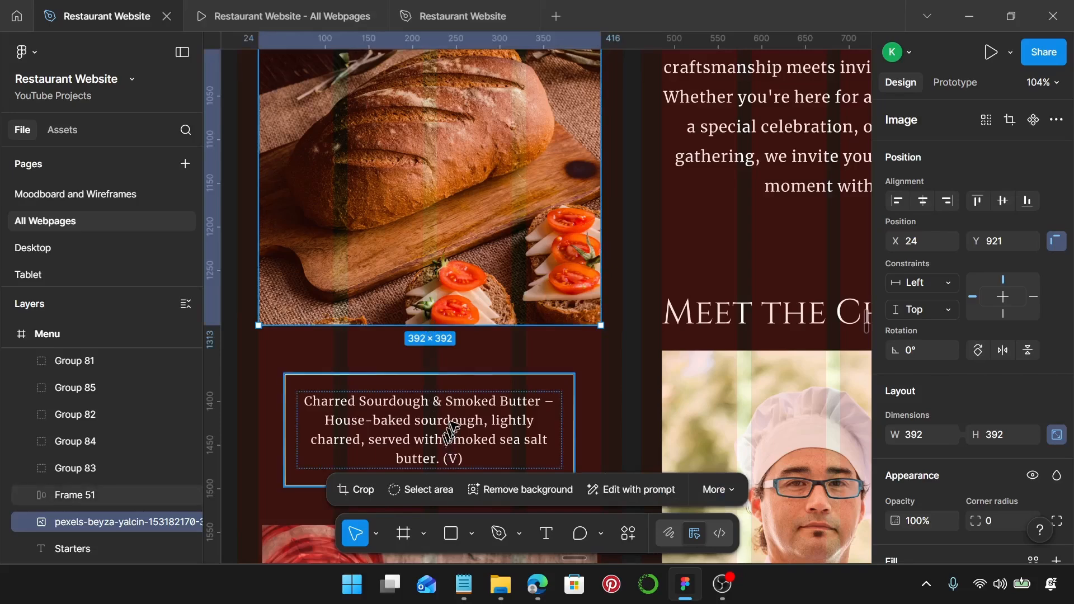
Step: Left-align the caption text in the sourdough dish's description box
scroll(442, 417, left, 2)
click(464, 421)
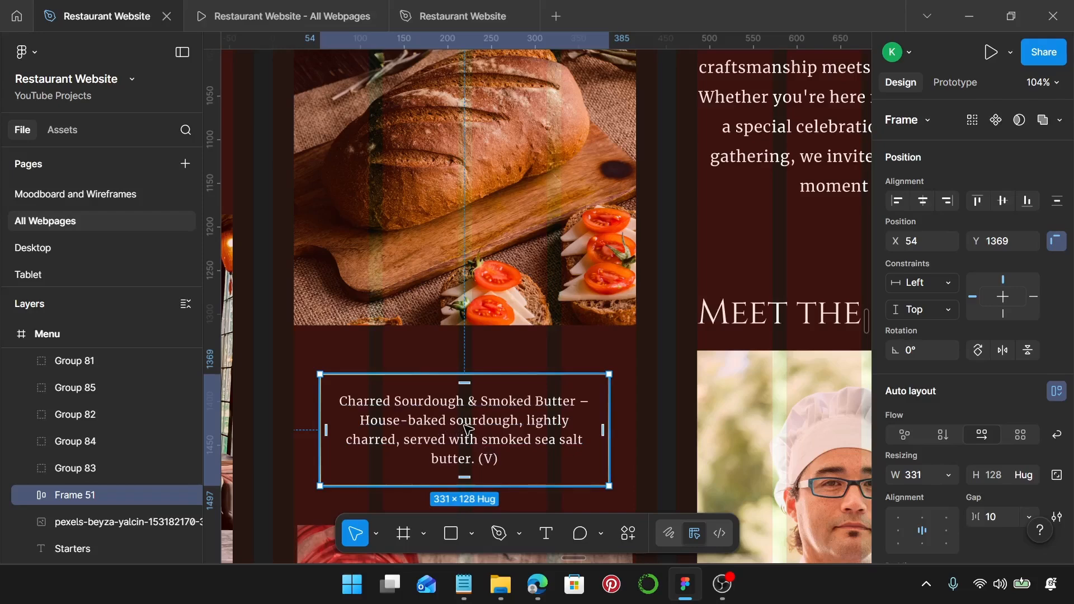
double_click(519, 431)
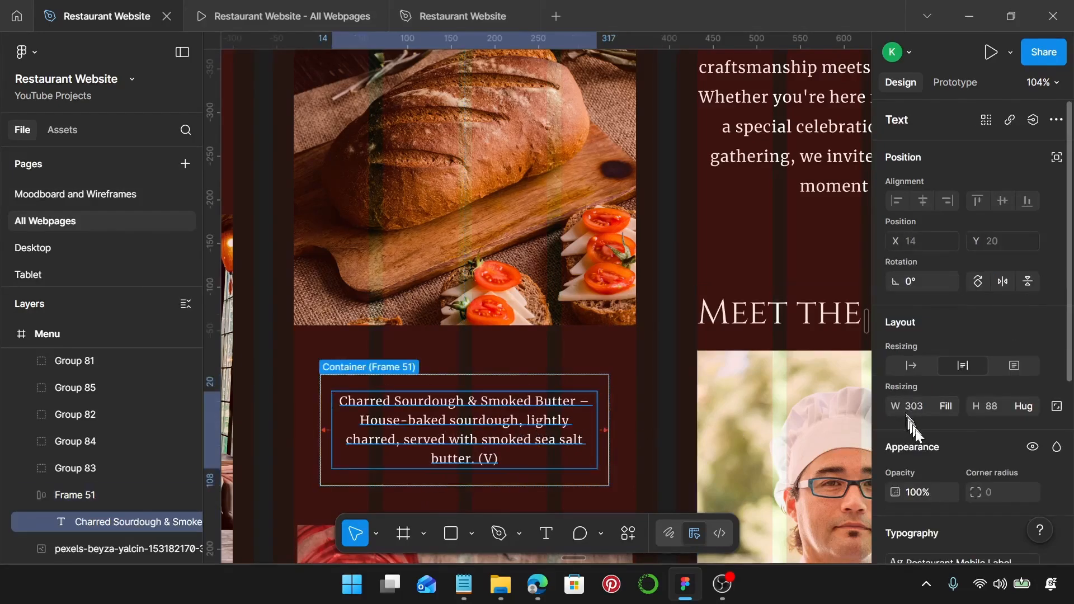
scroll(924, 442, down, 2)
scroll(925, 441, down, 2)
click(899, 436)
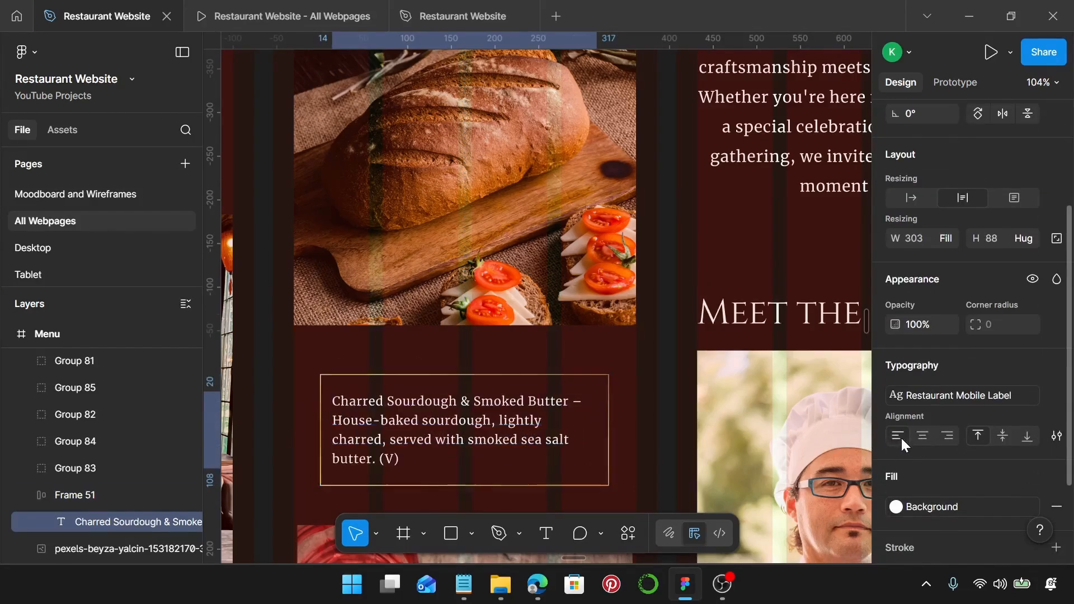
Step: Remove the dash after "Charred Sourdough & Smoked Butter", separate the description with a blank line, and make the dish name bold
double_click(571, 408)
click(570, 404)
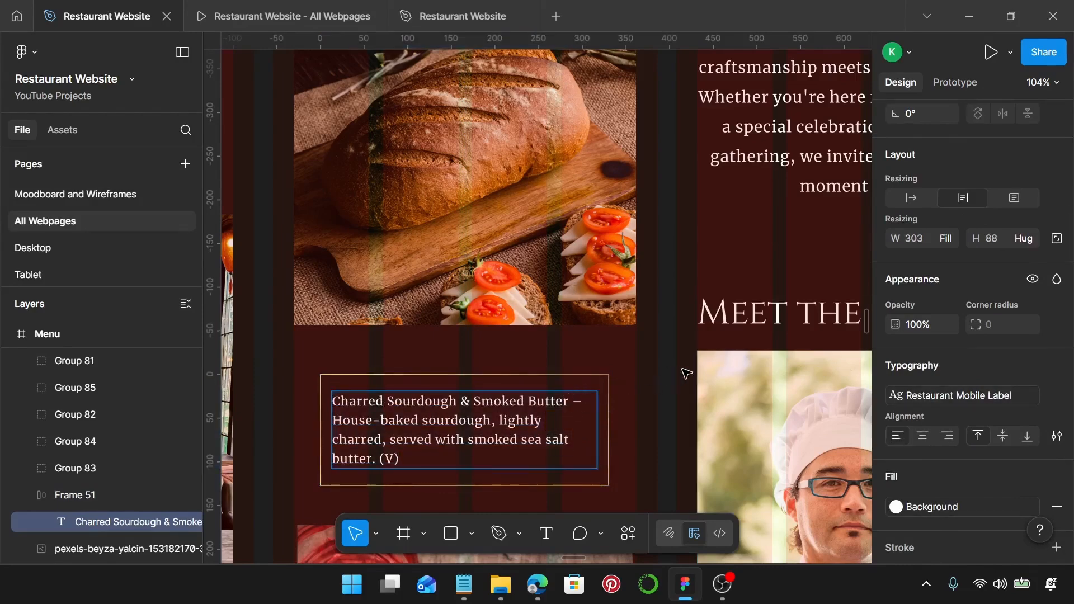
key(Delete)
key(Return)
key(Return)
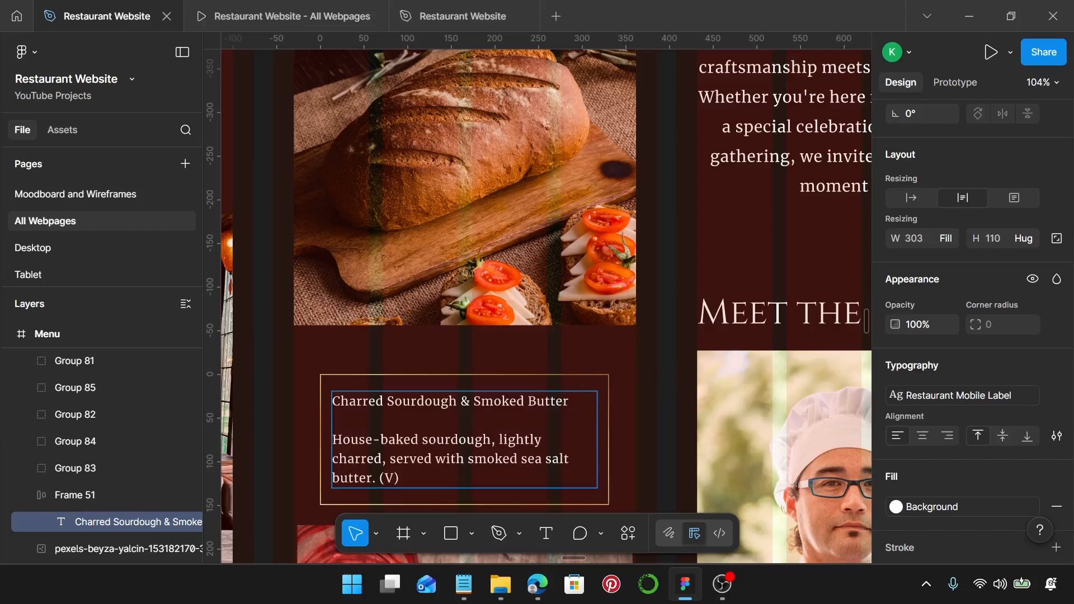
drag(569, 403, 318, 404)
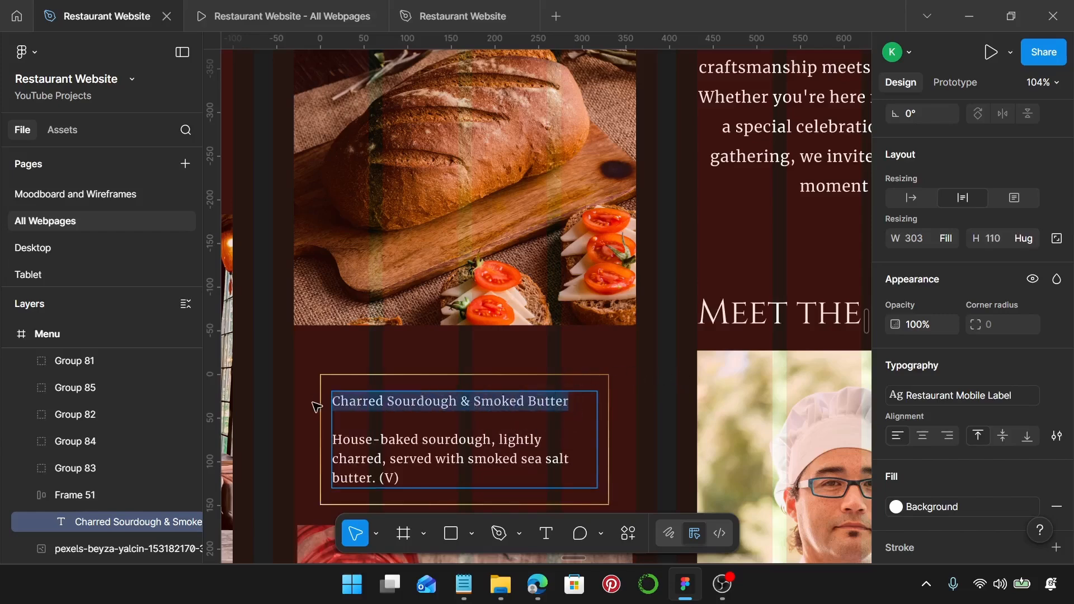
key(ctrl+b)
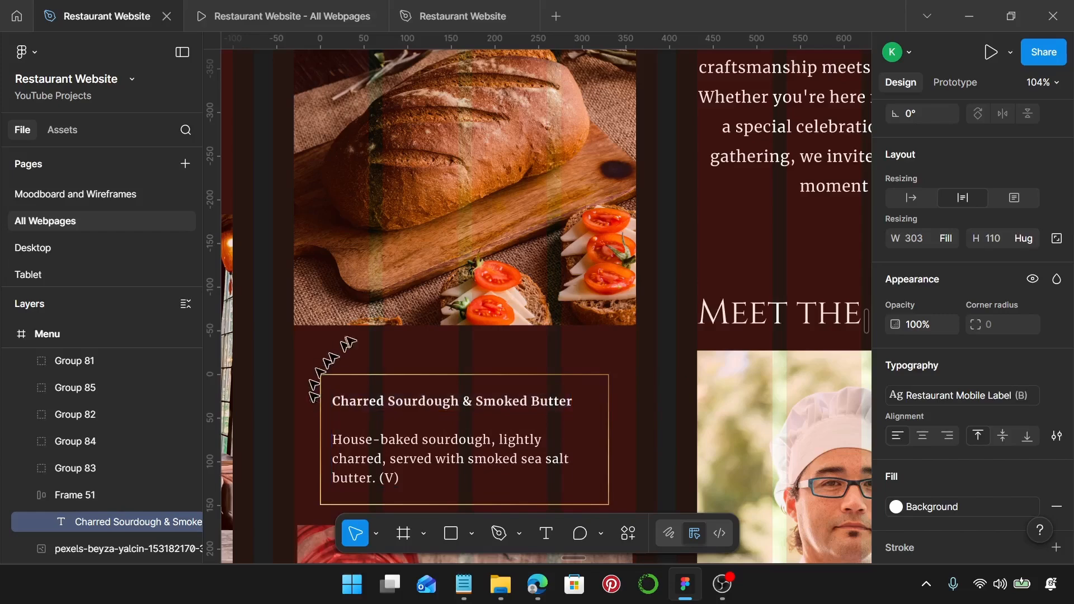
key(Escape)
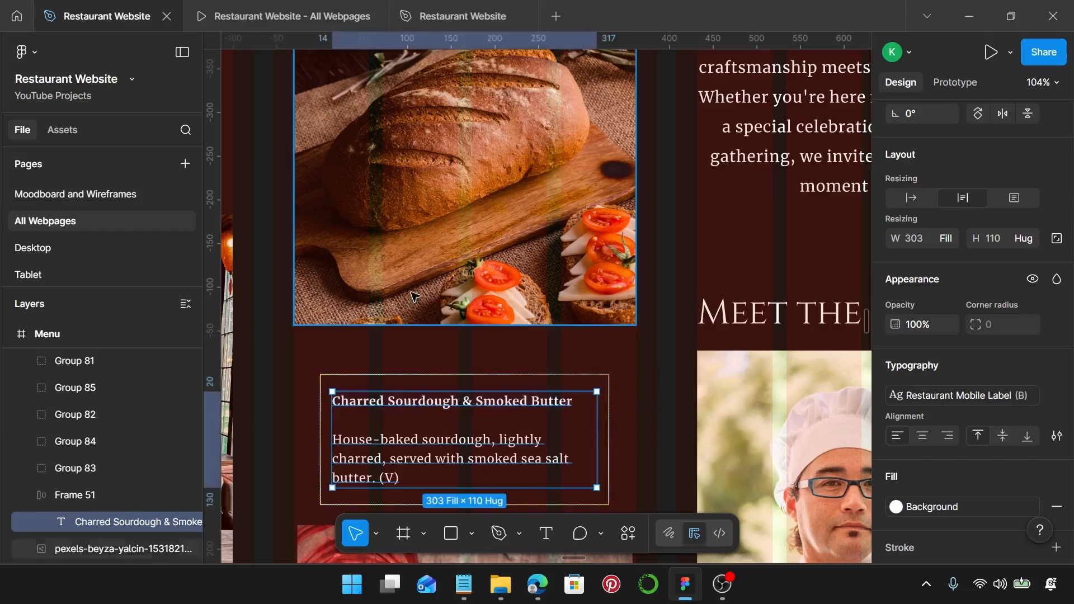
Step: Move the caption box up to overlap the sourdough photo's lower edge, and shift the image upward within its square crop
click(482, 383)
drag(462, 449, 472, 392)
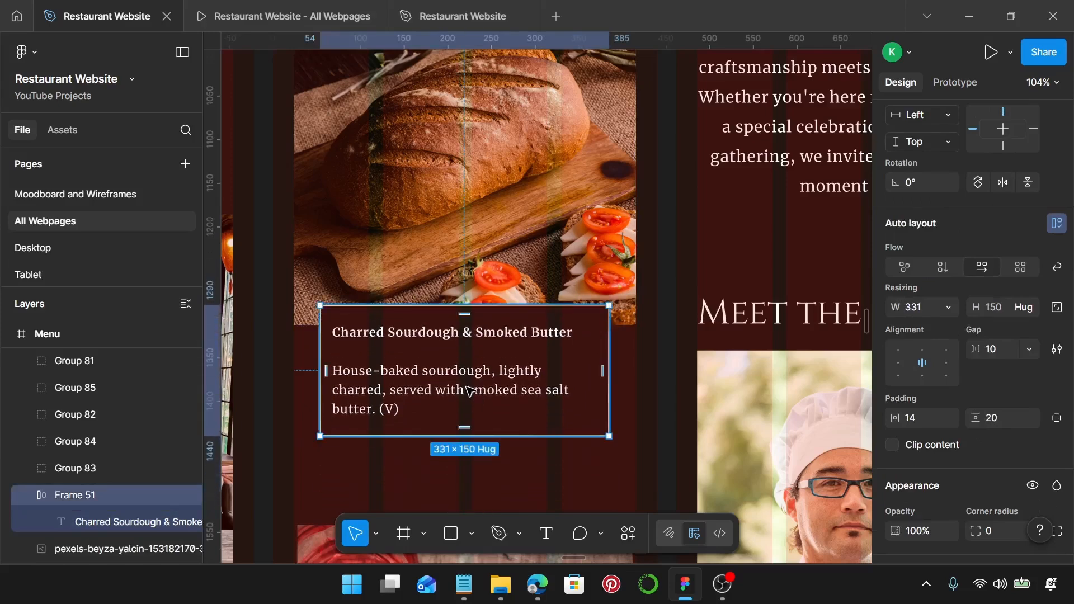
click(479, 238)
scroll(479, 238, up, 3)
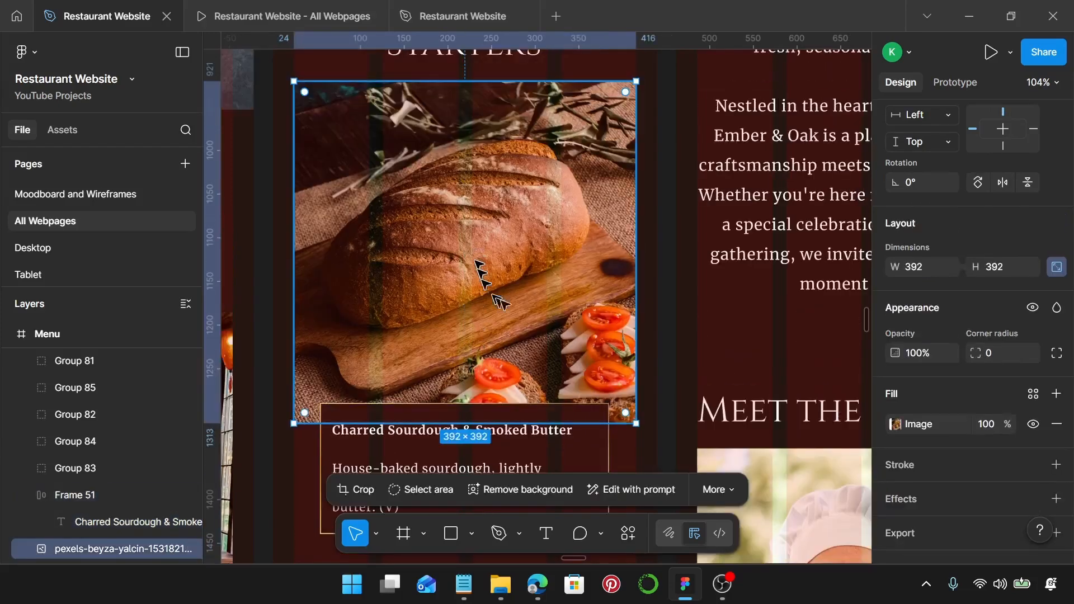
double_click(507, 335)
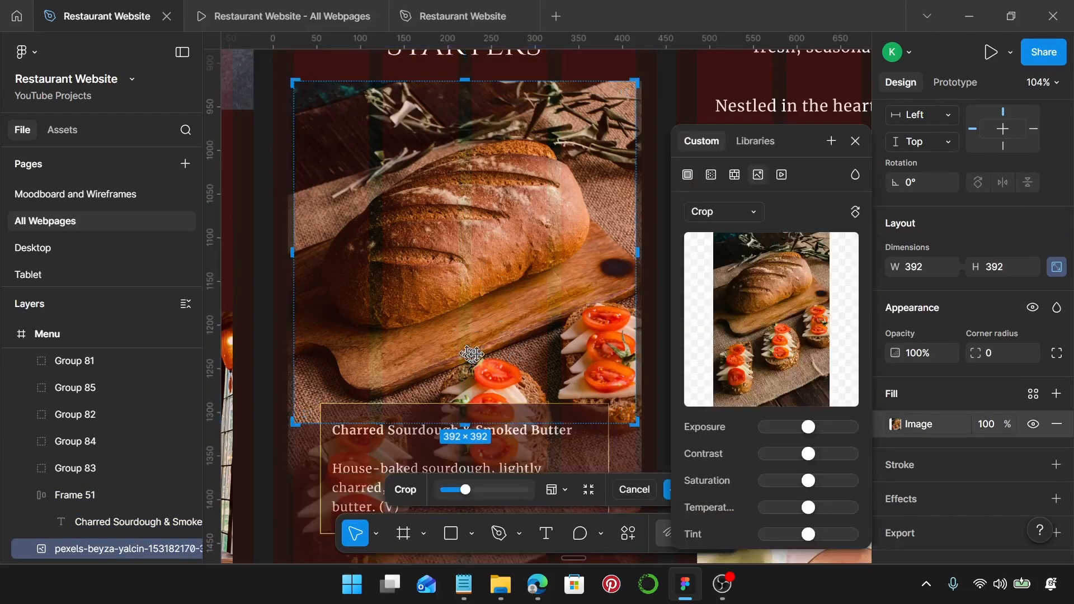
drag(470, 355, 481, 313)
key(Escape)
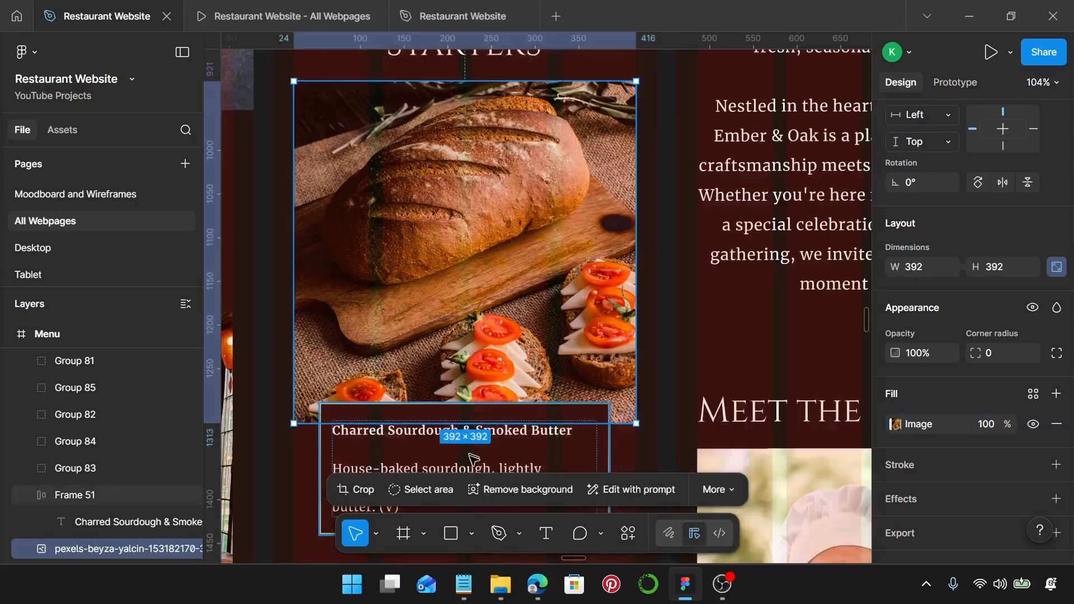
Step: Set the vertical spacing between the sourdough photo and its caption box to -25, and group the two
shift+click(422, 446)
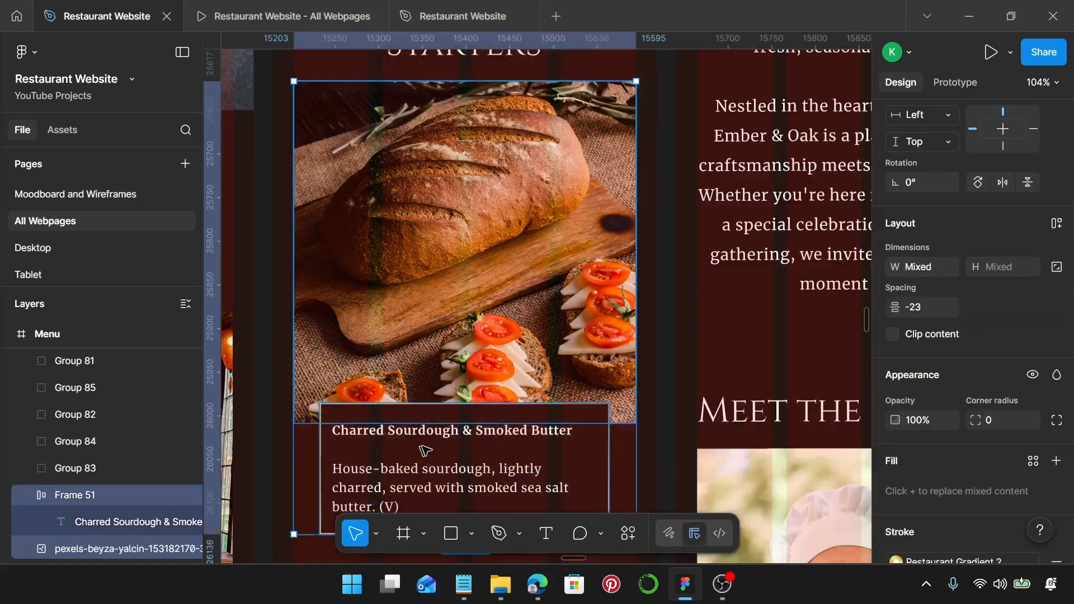
click(925, 307)
text(-25)
key(Return)
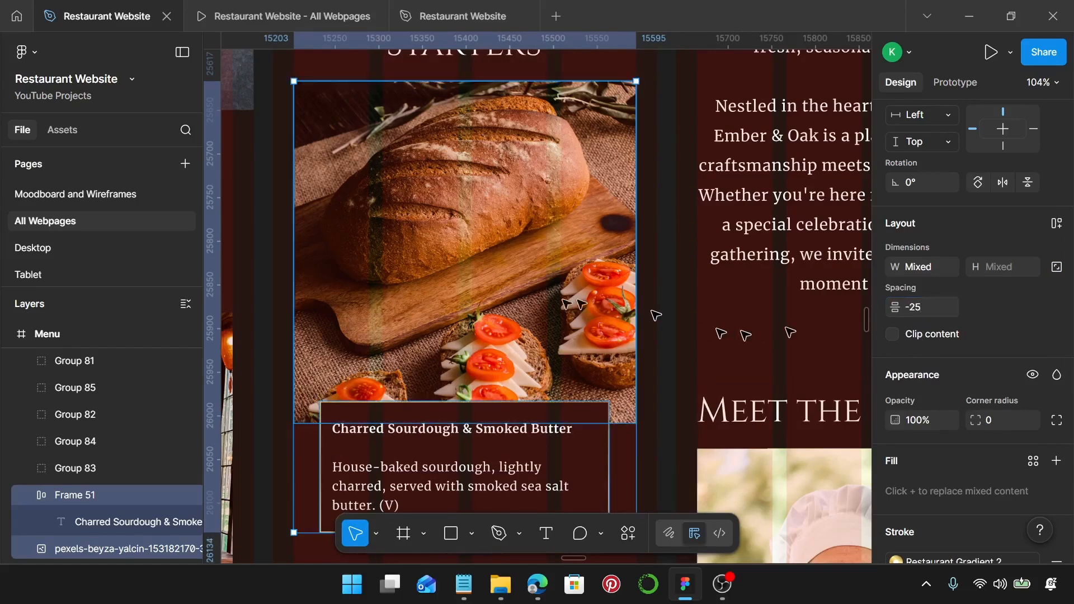
key(ctrl+g)
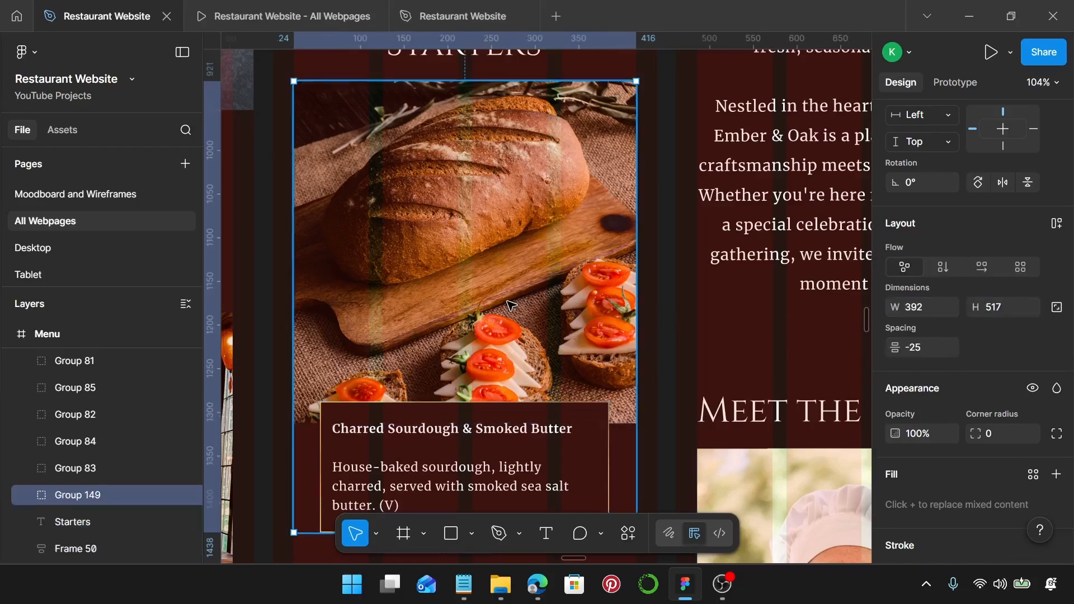
Step: Ungroup the grilled prawns card in the Starters section of the Menu page
scroll(511, 305, down, 5)
scroll(504, 279, down, 5)
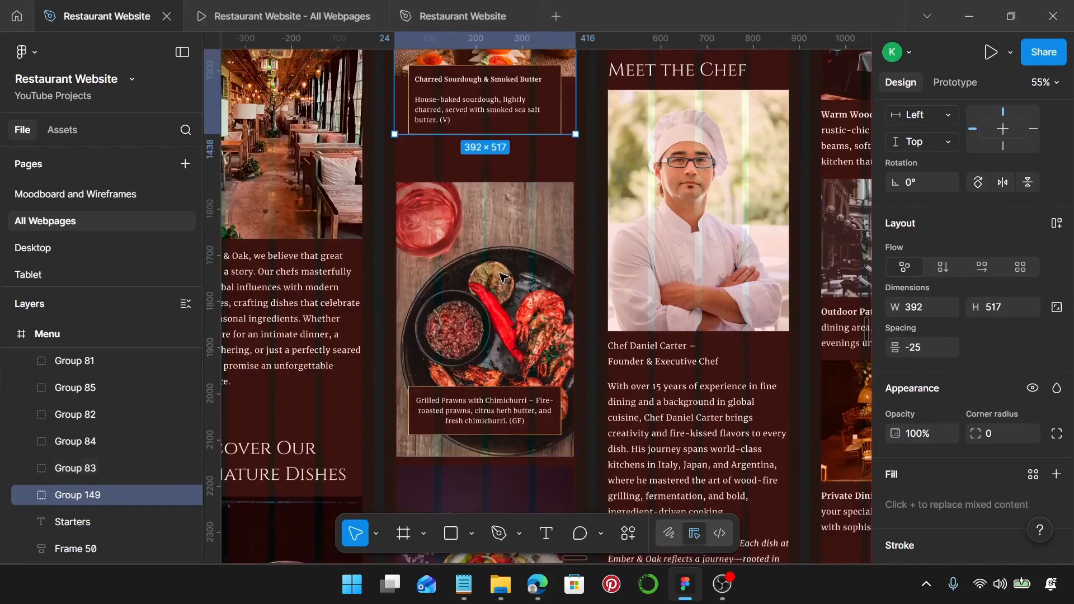
click(500, 274)
scroll(497, 275, up, 3)
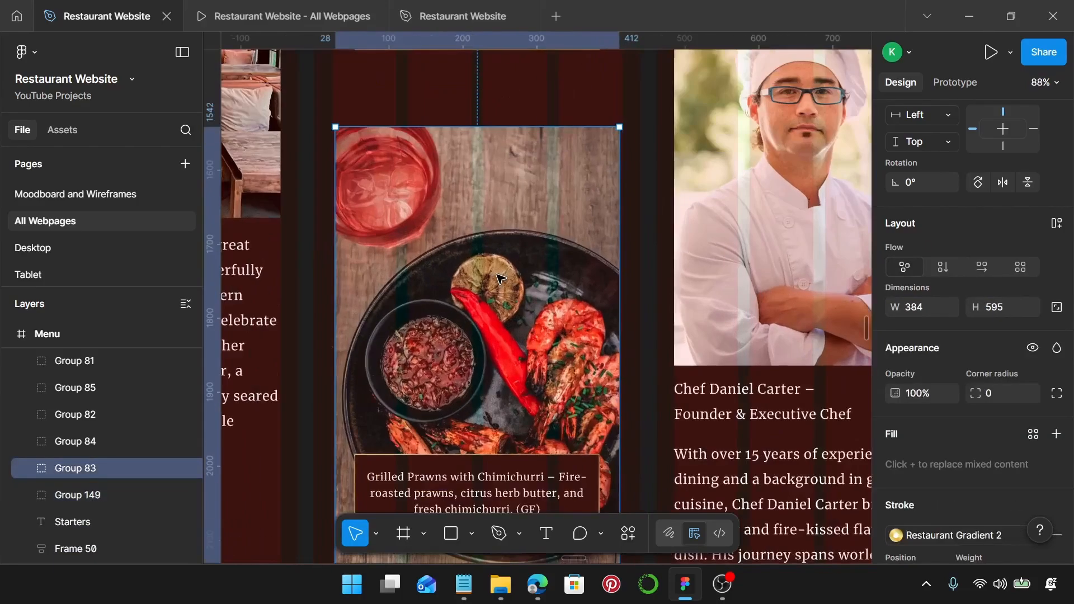
scroll(499, 278, down, 3)
key(ctrl+shift+g)
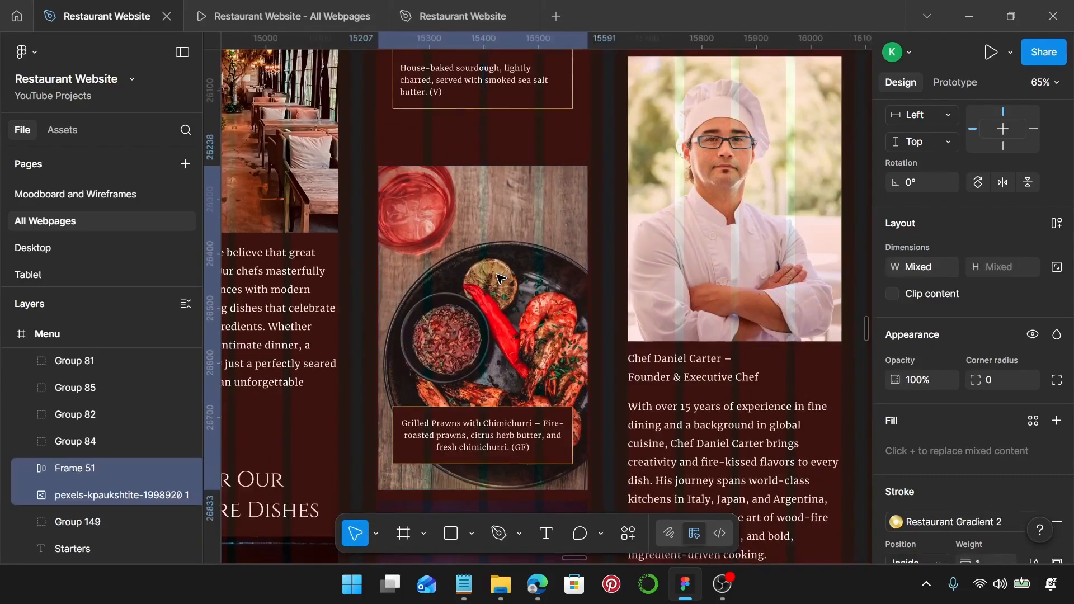
Step: Crop the prawns photo to a 384 × 384 square and shift the image upward within the crop
click(499, 278)
double_click(500, 278)
scroll(486, 313, down, 3)
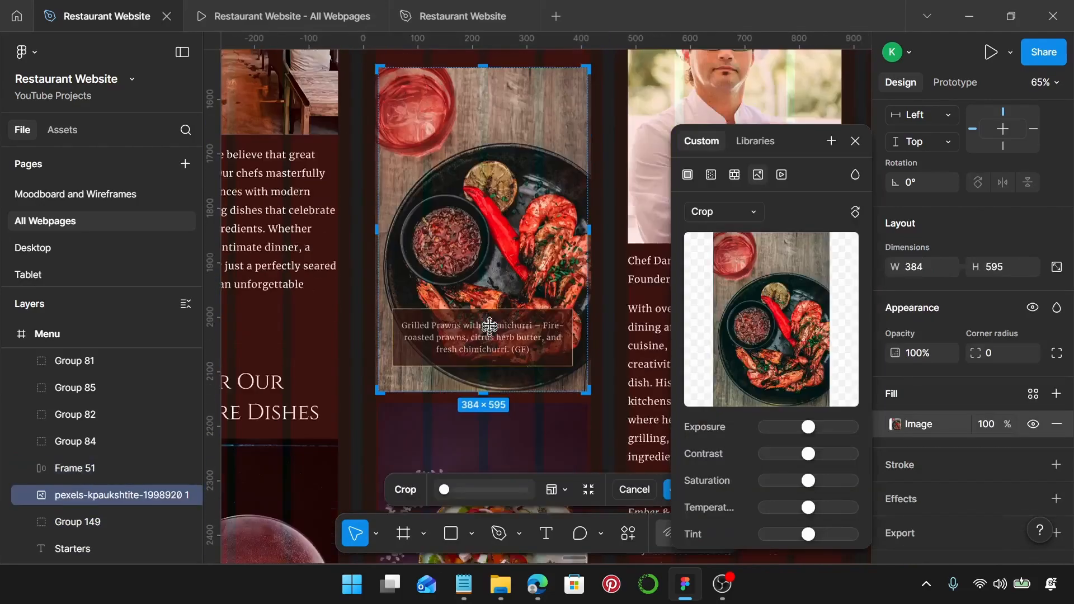
drag(483, 383, 490, 255)
scroll(489, 268, up, 8)
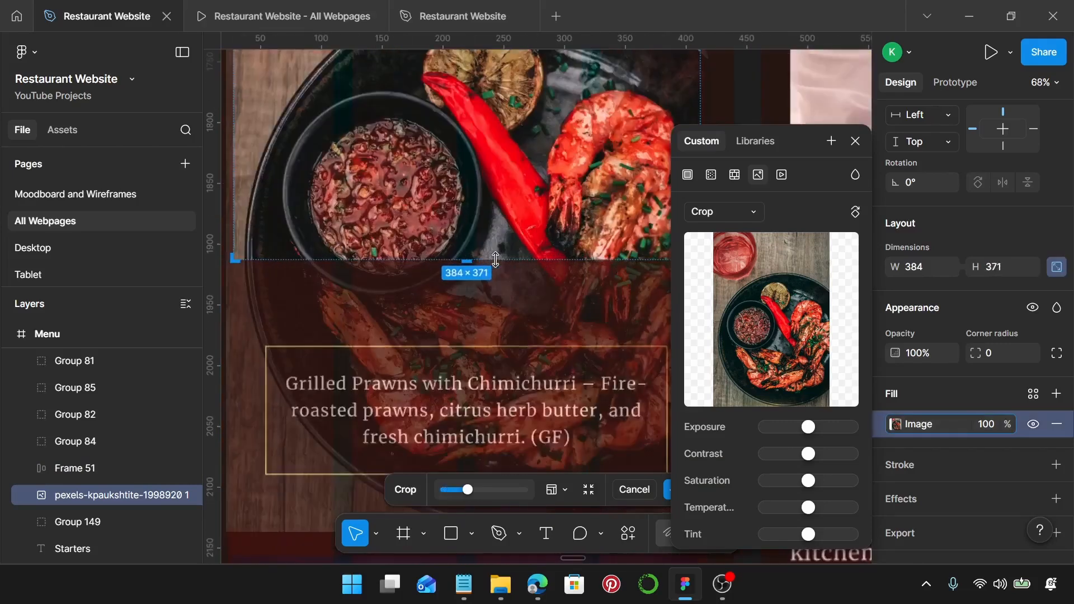
scroll(437, 233, up, 8)
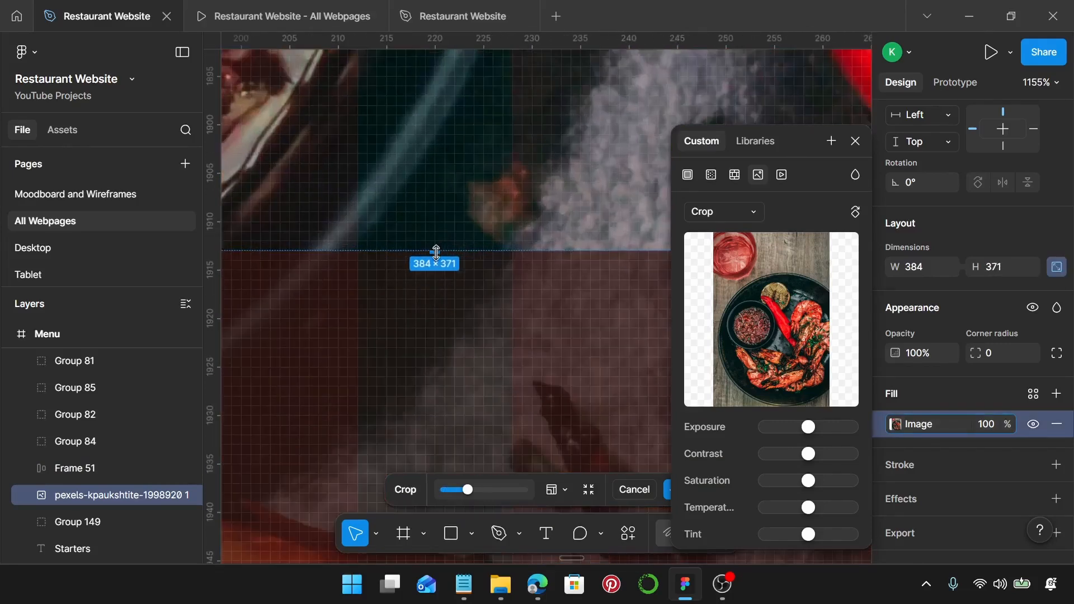
drag(436, 250, 441, 374)
scroll(441, 373, down, 10)
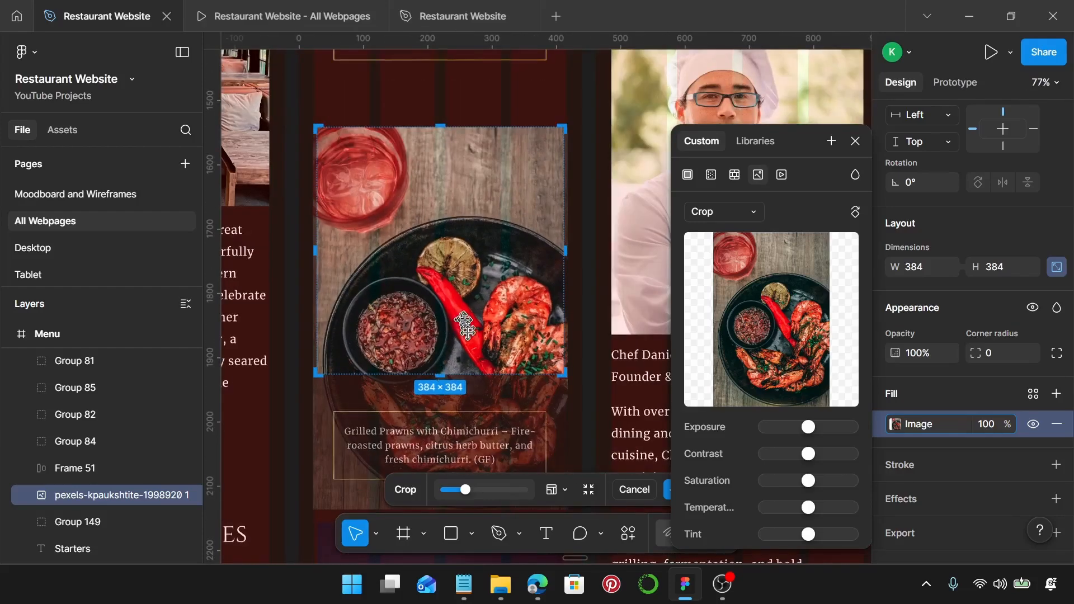
drag(461, 327, 477, 250)
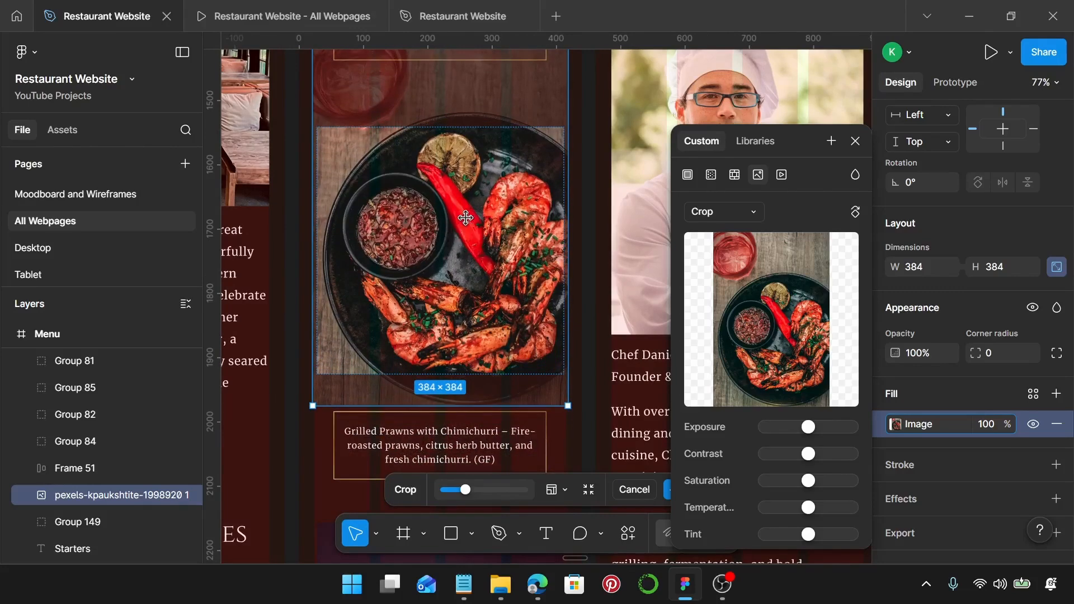
key(Return)
Step: Enlarge the square prawns photo to 392 × 392 so both sides meet the layout grid's margins
click(429, 447)
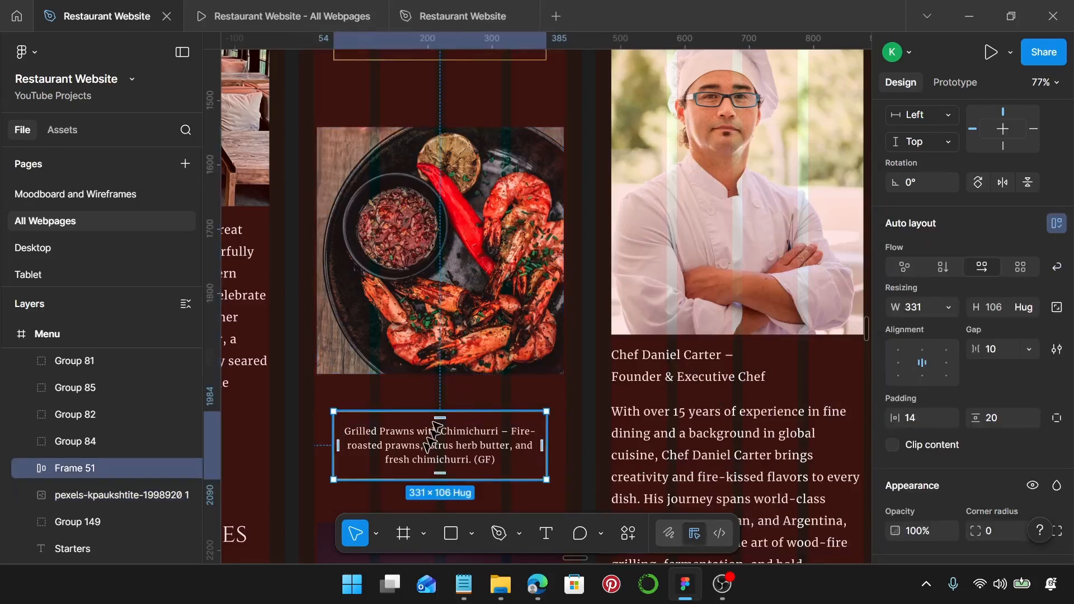
click(336, 142)
ctrl+scroll(331, 137, up, 5)
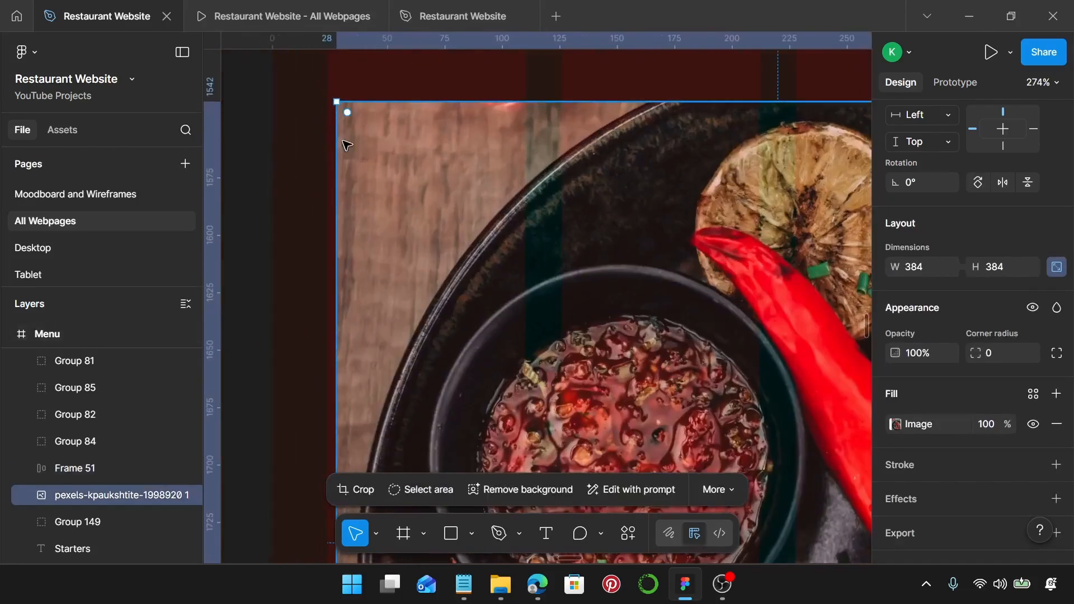
drag(336, 145, 328, 147)
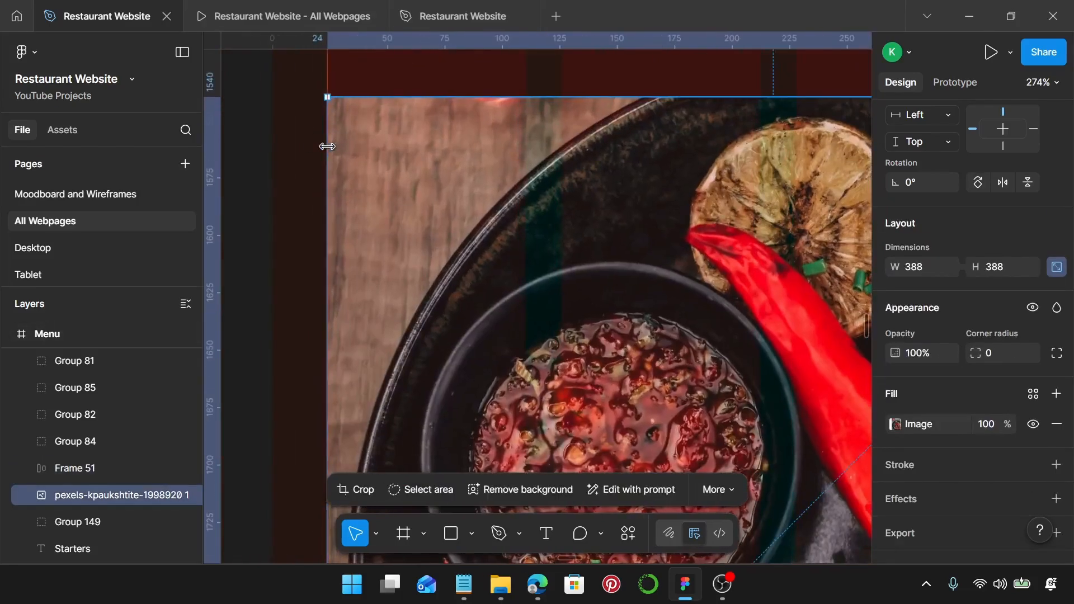
ctrl+scroll(328, 146, down, 5)
ctrl+scroll(628, 138, up, 4)
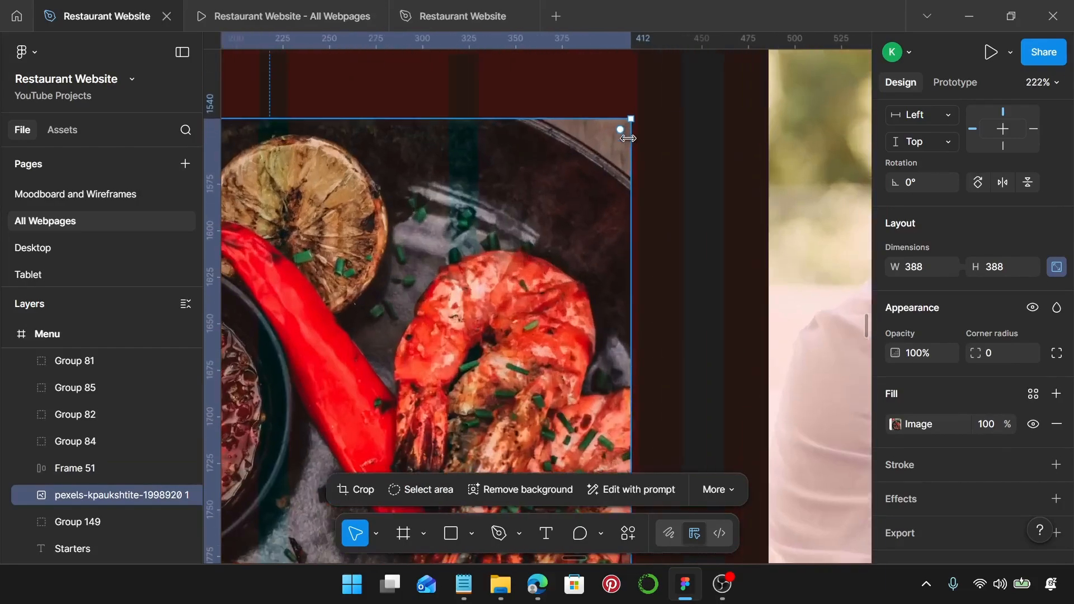
drag(628, 139, 637, 139)
ctrl+scroll(593, 218, down, 4)
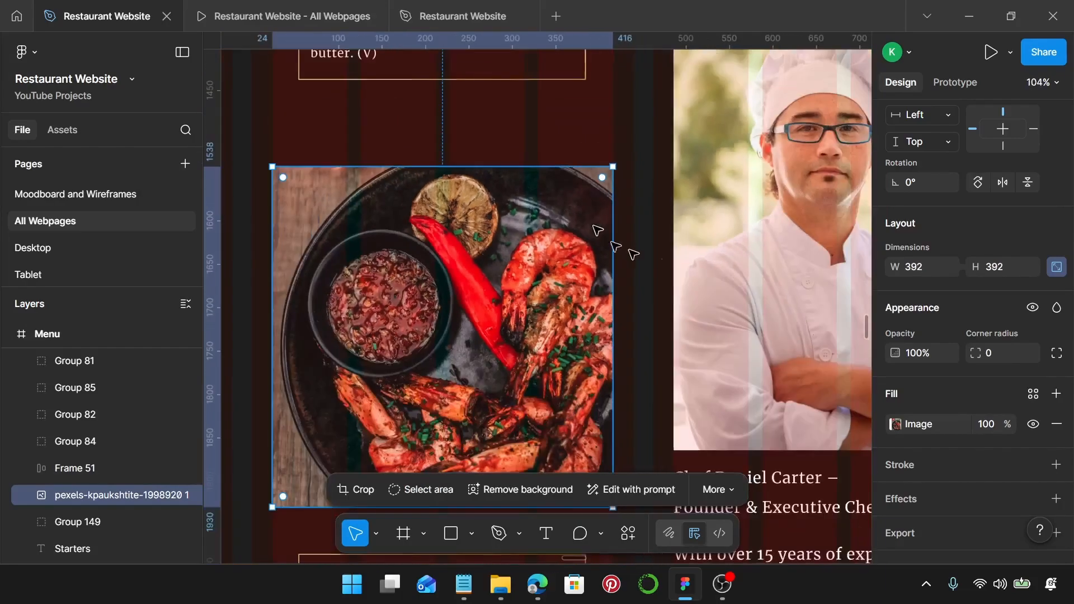
Step: Left-align the caption text in the grilled prawns description box
scroll(443, 347, down, 5)
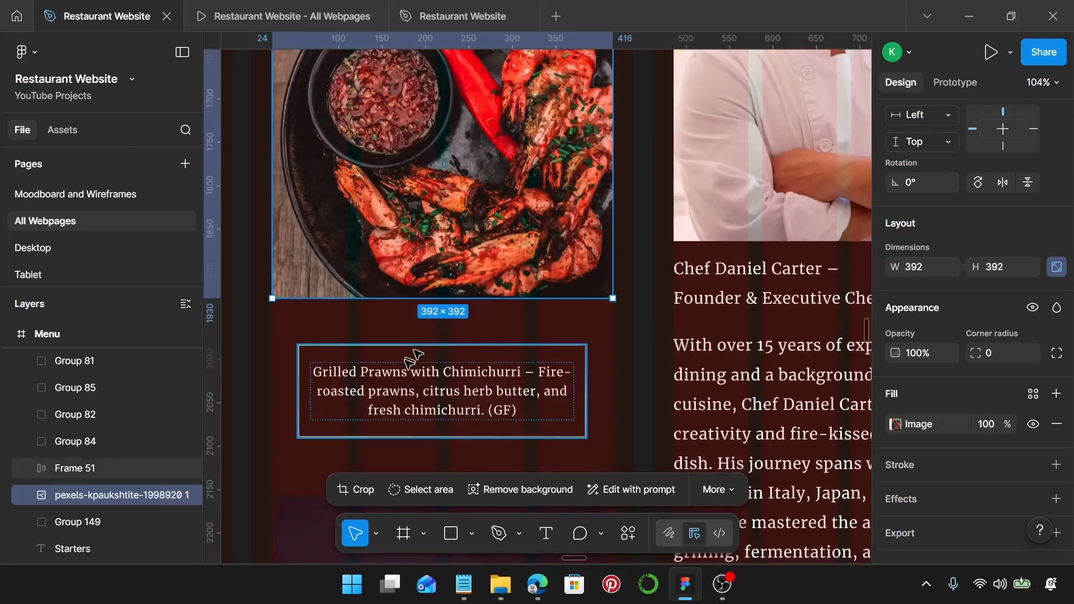
click(414, 356)
click(417, 379)
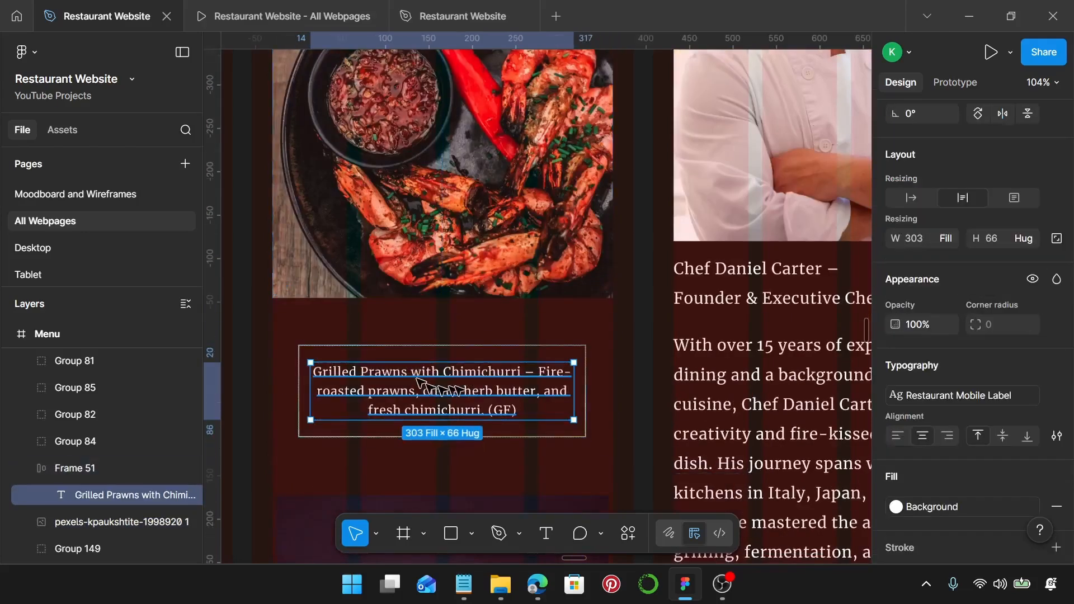
click(897, 435)
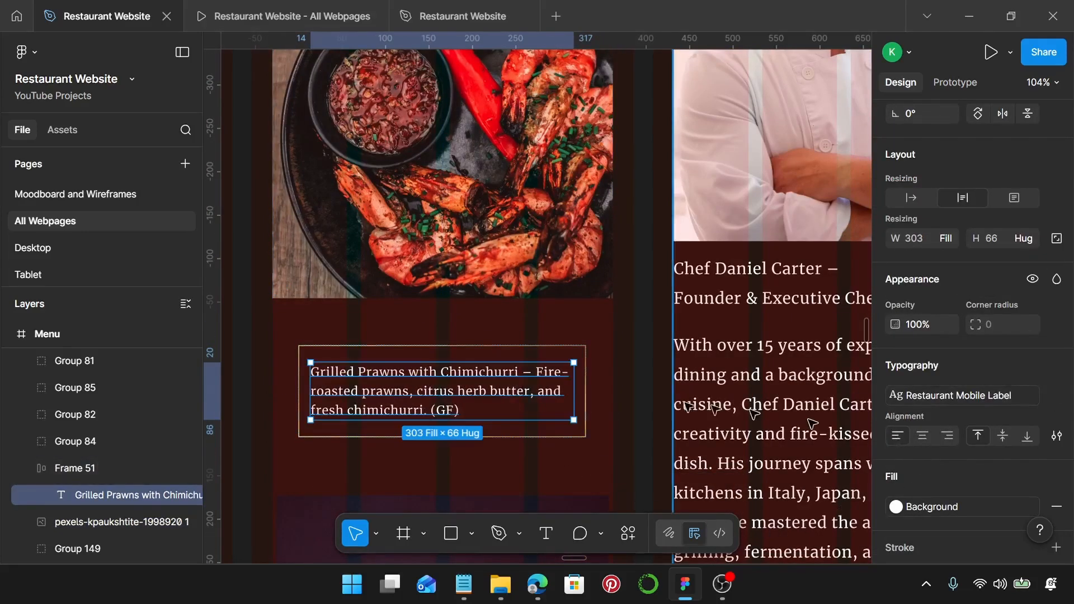
Step: Remove the dash after "Grilled Prawns with Chimichurri", separate the description with a blank line, and make the dish name bold
double_click(526, 373)
click(537, 373)
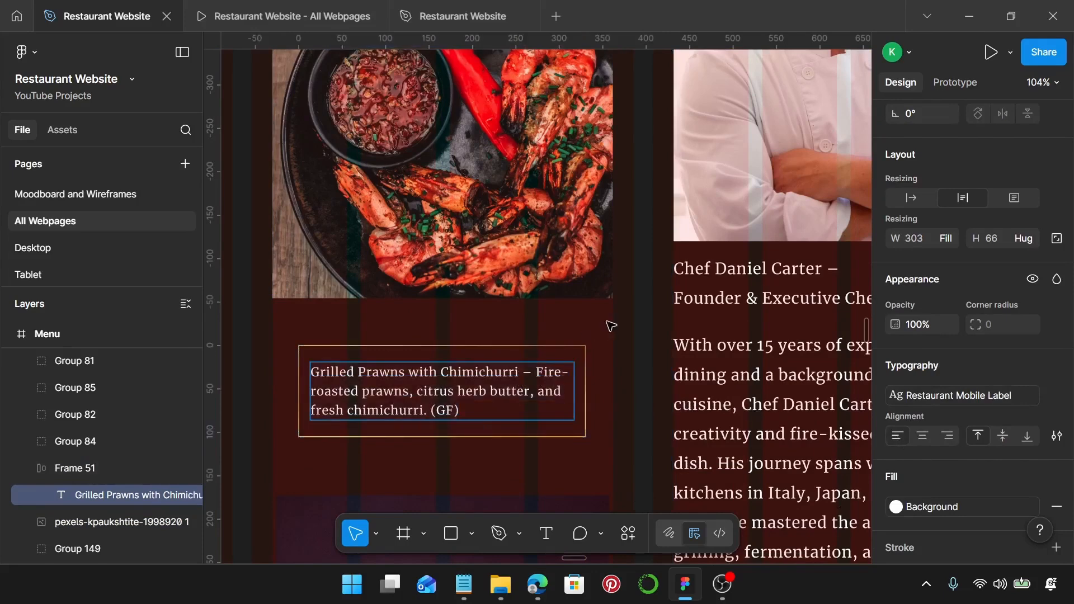
key(BackSpace)
key(BackSpace)
key(BackSpace)
key(Return)
key(Return)
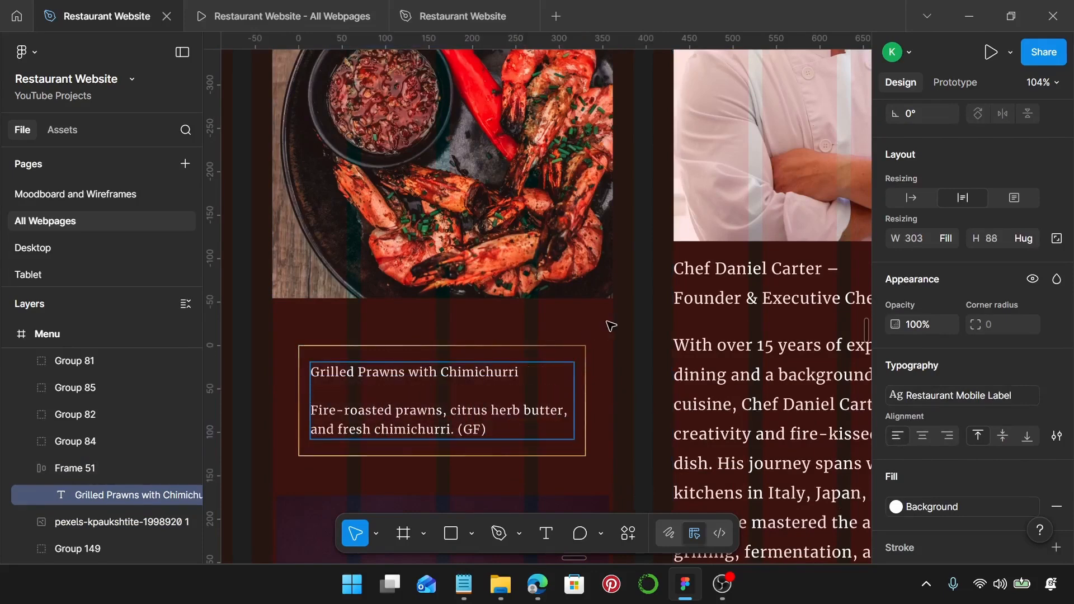
drag(534, 372, 319, 370)
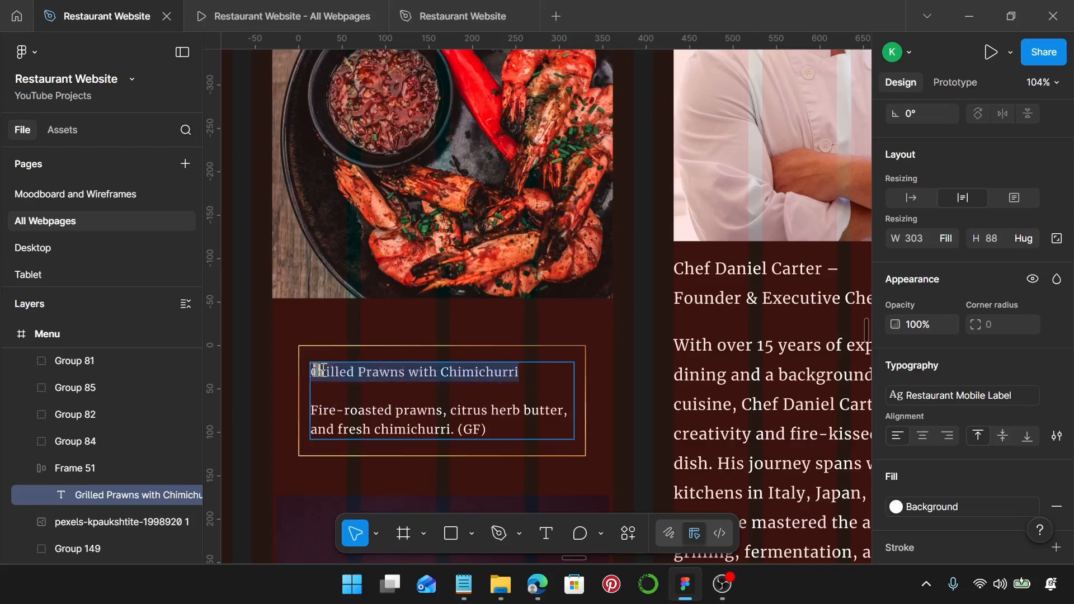
key(ctrl+b)
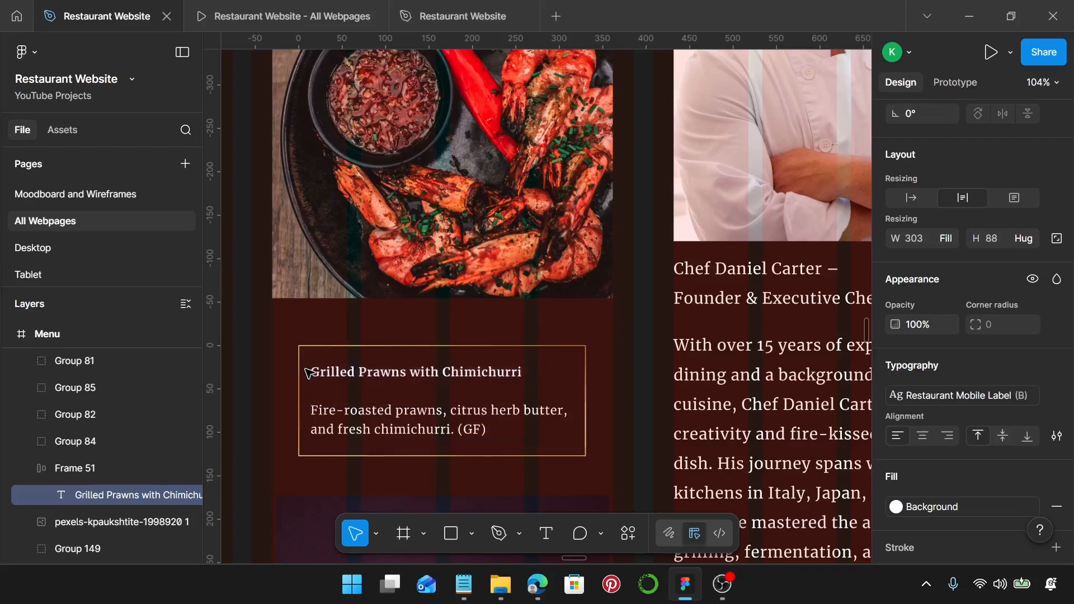
click(475, 288)
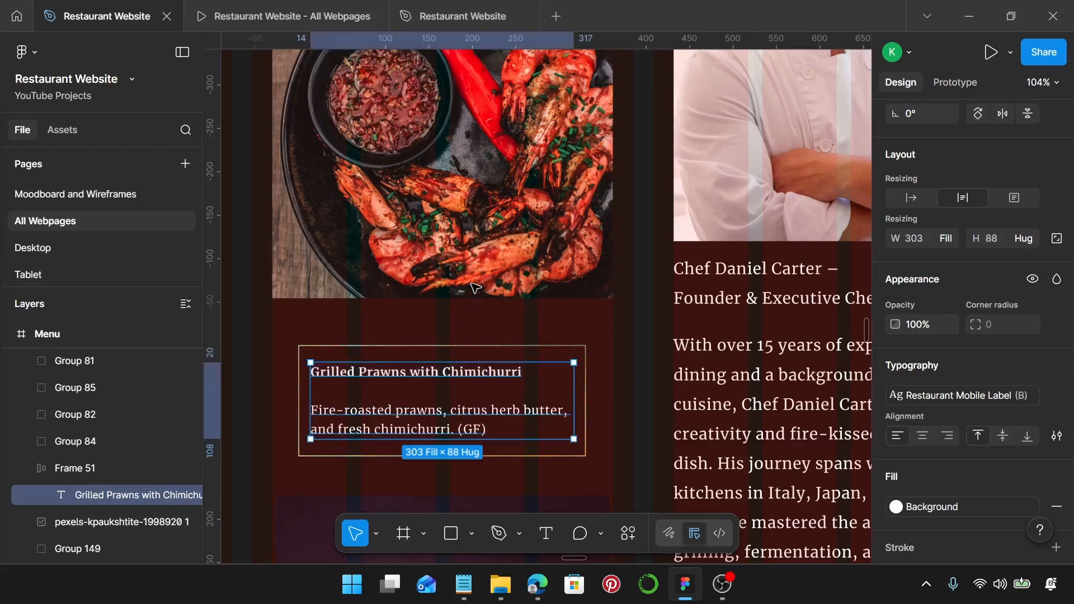
Step: Move the prawns caption box up over the photo's lower edge at a vertical spacing of -25, and group the two
click(492, 355)
drag(476, 404, 479, 342)
click(486, 255)
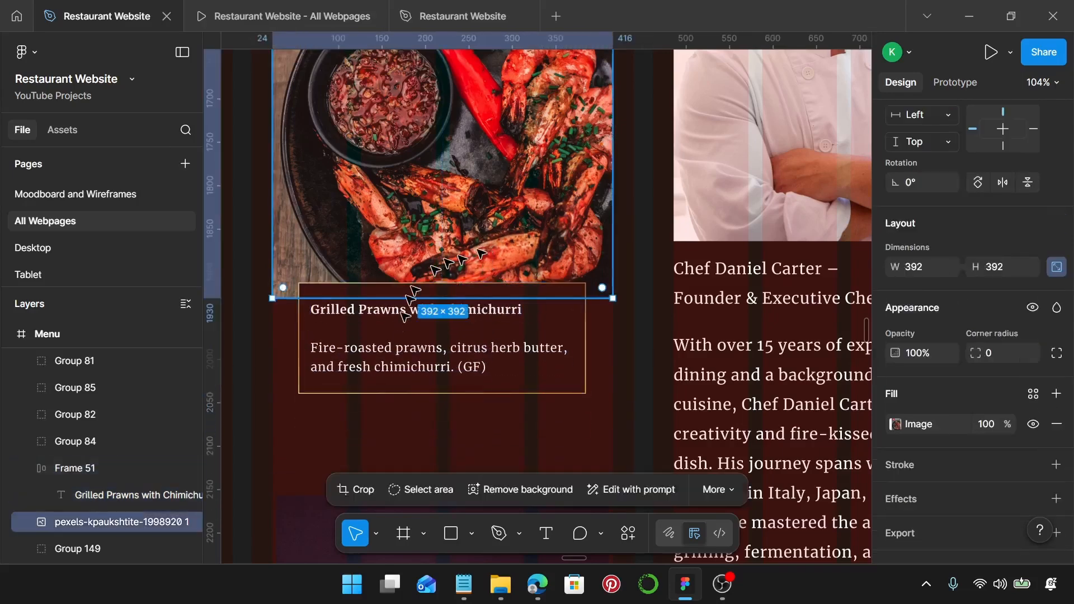
shift+click(398, 346)
click(939, 307)
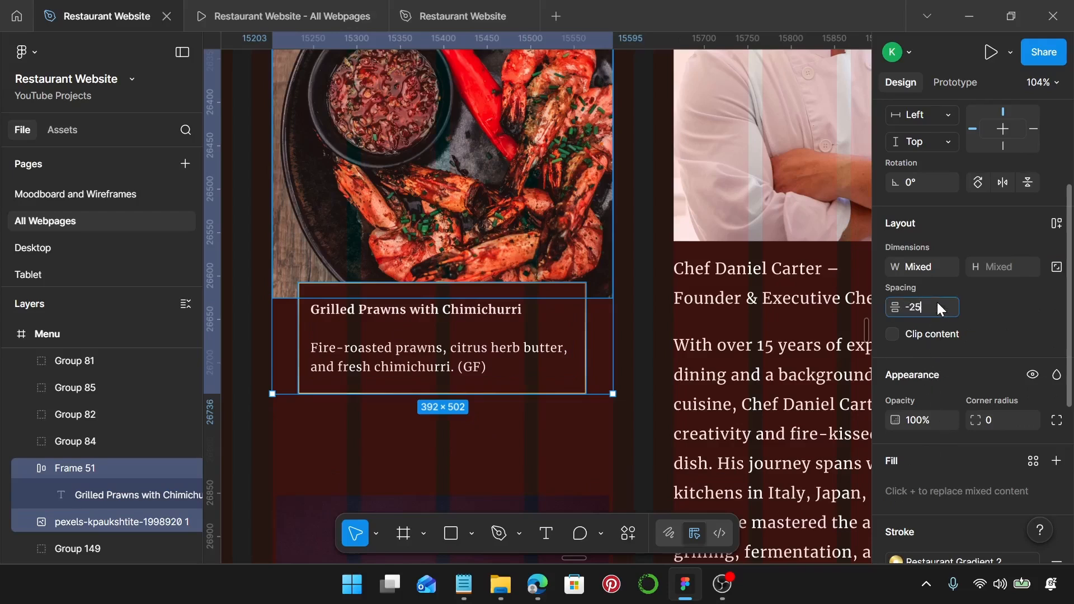
text(-25)
key(Return)
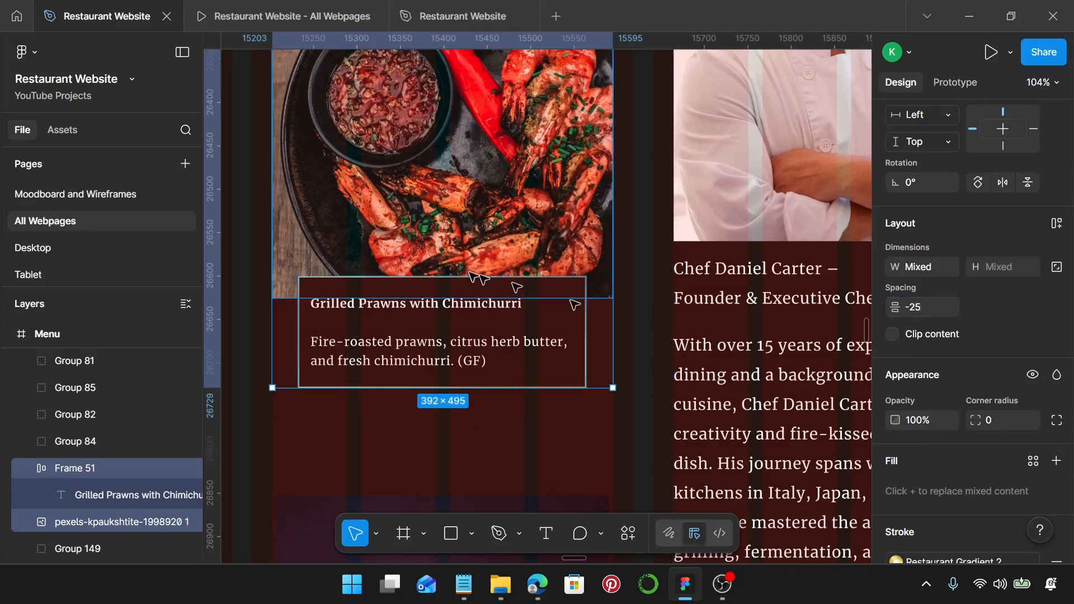
key(ctrl+g)
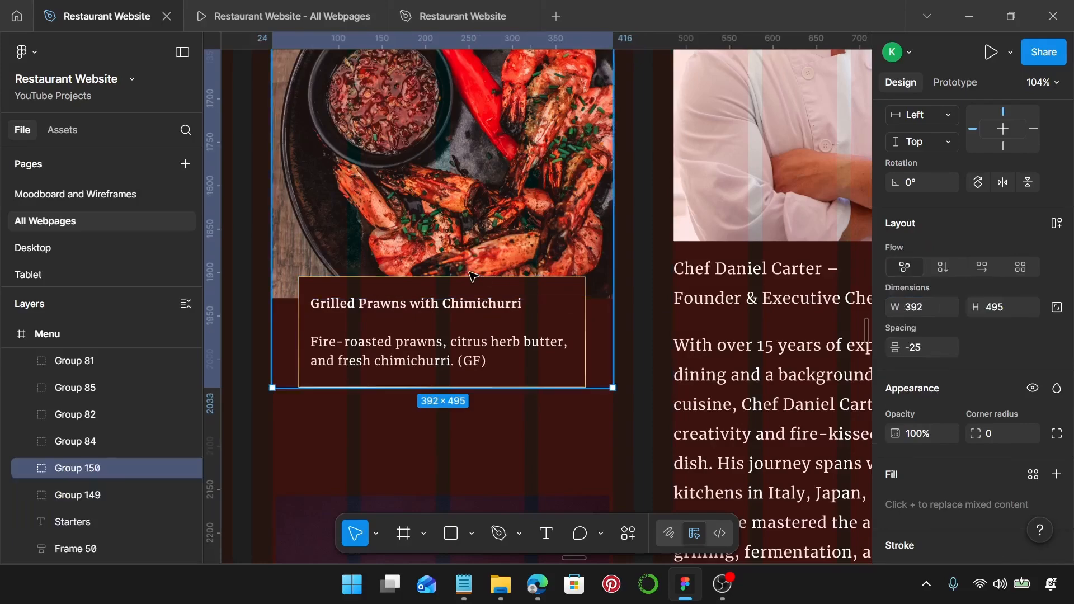
Step: Ungroup the Heirloom Tomato & Burrata Salad card
scroll(473, 275, down, 5)
scroll(433, 372, down, 3)
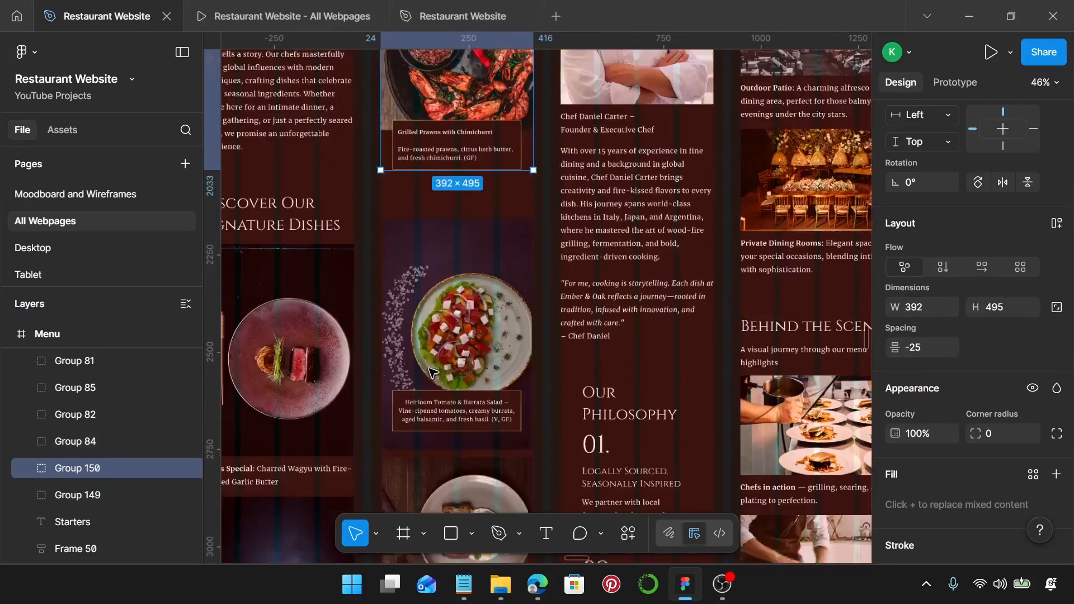
click(433, 372)
scroll(433, 364, up, 4)
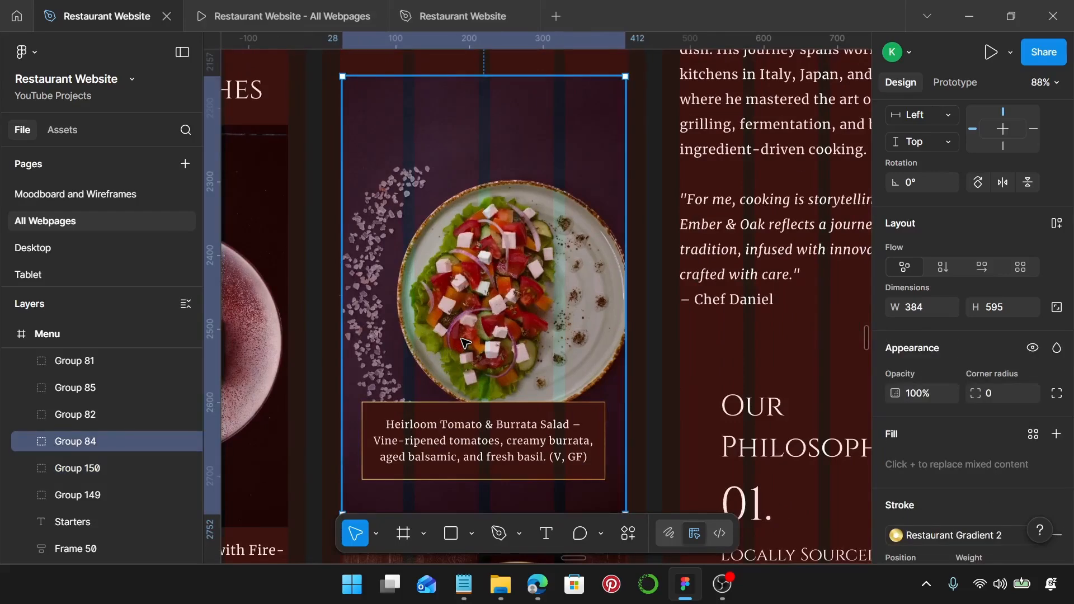
key(ctrl+shift+g)
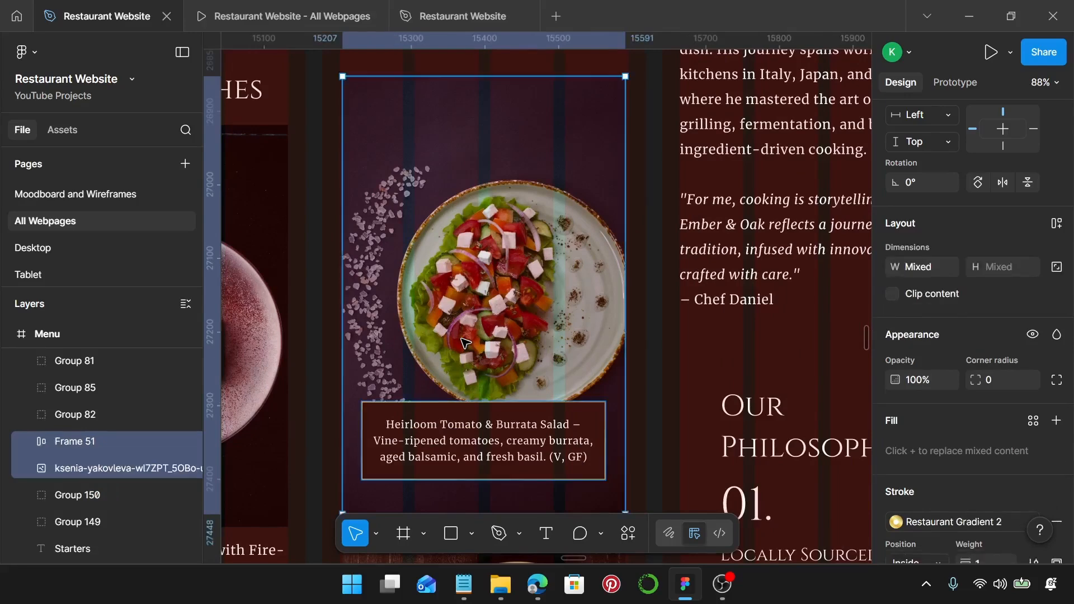
Step: Crop the salad photo to a 384 × 384 square and shift the image upward to show the whole plate
click(466, 342)
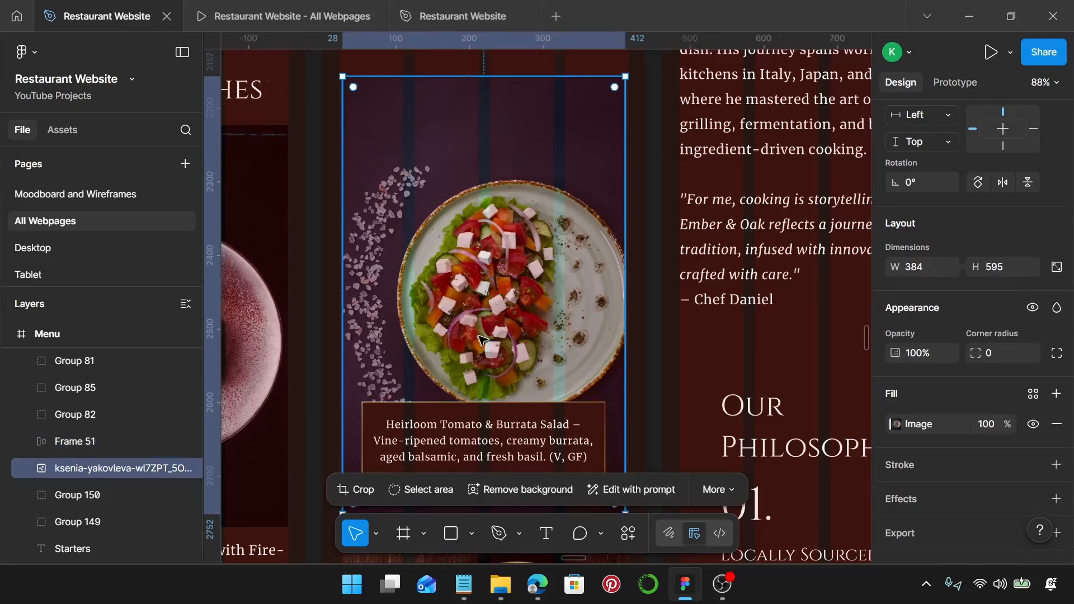
scroll(484, 341, left, 4)
double_click(587, 276)
scroll(585, 274, down, 4)
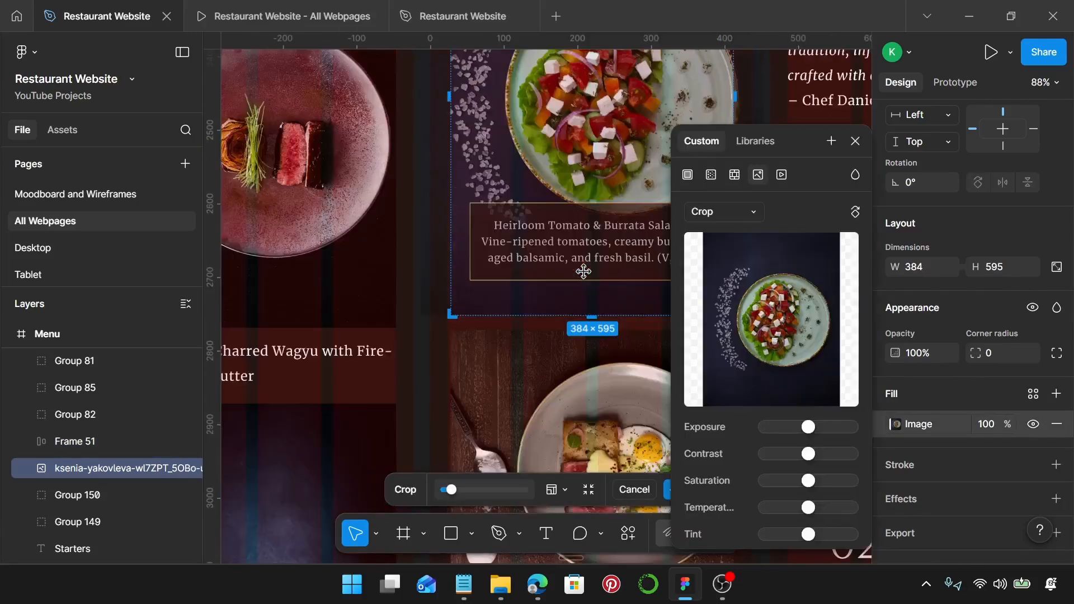
drag(593, 314, 591, 127)
scroll(593, 177, up, 5)
scroll(591, 128, down, 5)
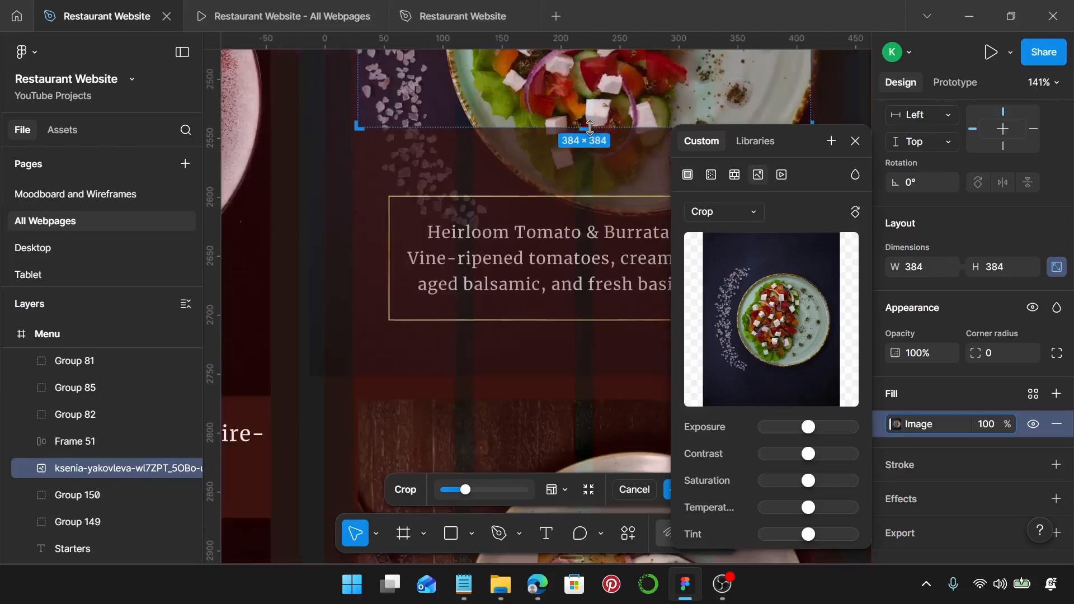
scroll(585, 149, down, 3)
scroll(573, 184, up, 5)
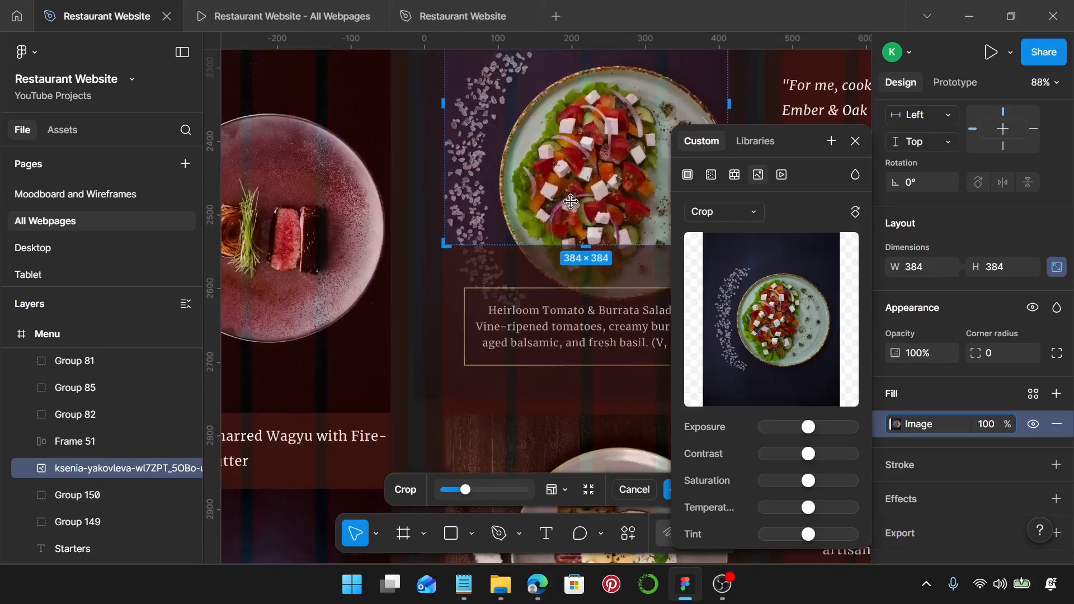
drag(567, 270, 586, 192)
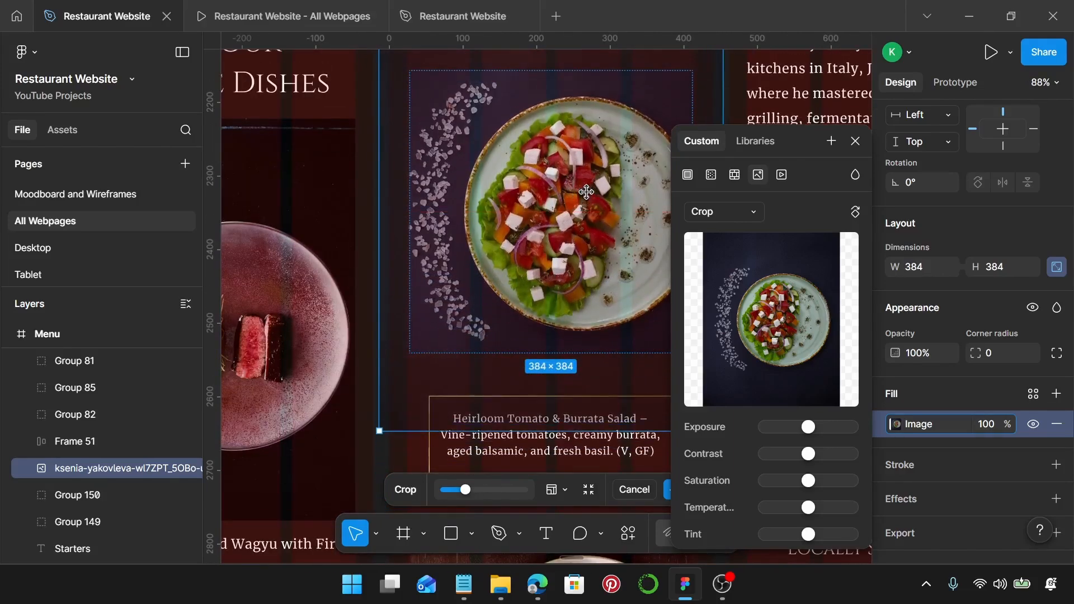
key(Return)
Step: Enlarge the square Heirloom Tomato & Burrata Salad photo to 392 × 392 by extending it to the card column's edge
scroll(396, 265, up, 10)
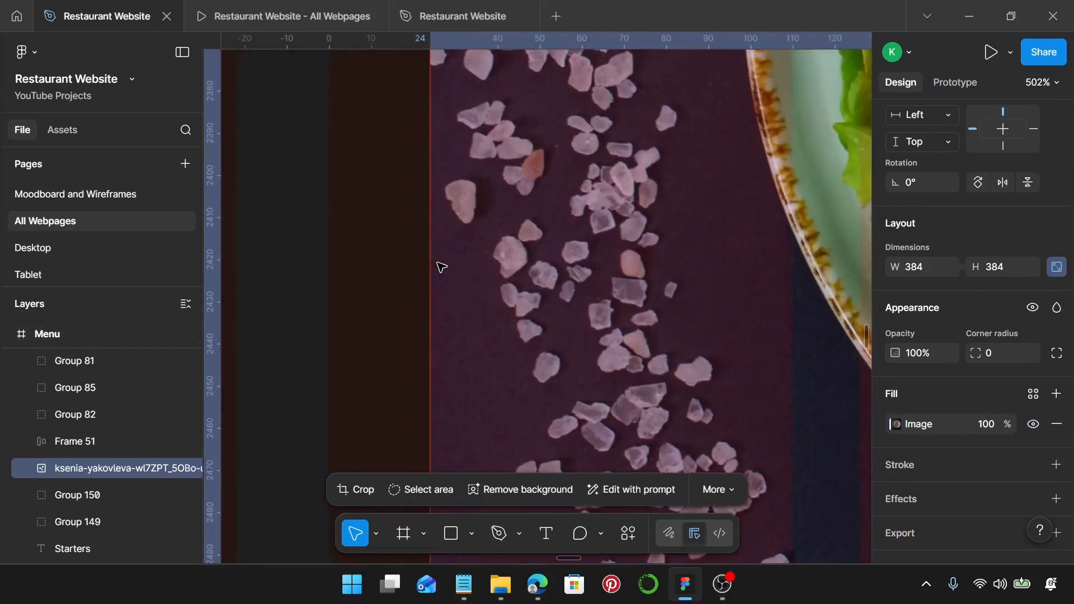
scroll(503, 298, down, 5)
scroll(513, 303, right, 6)
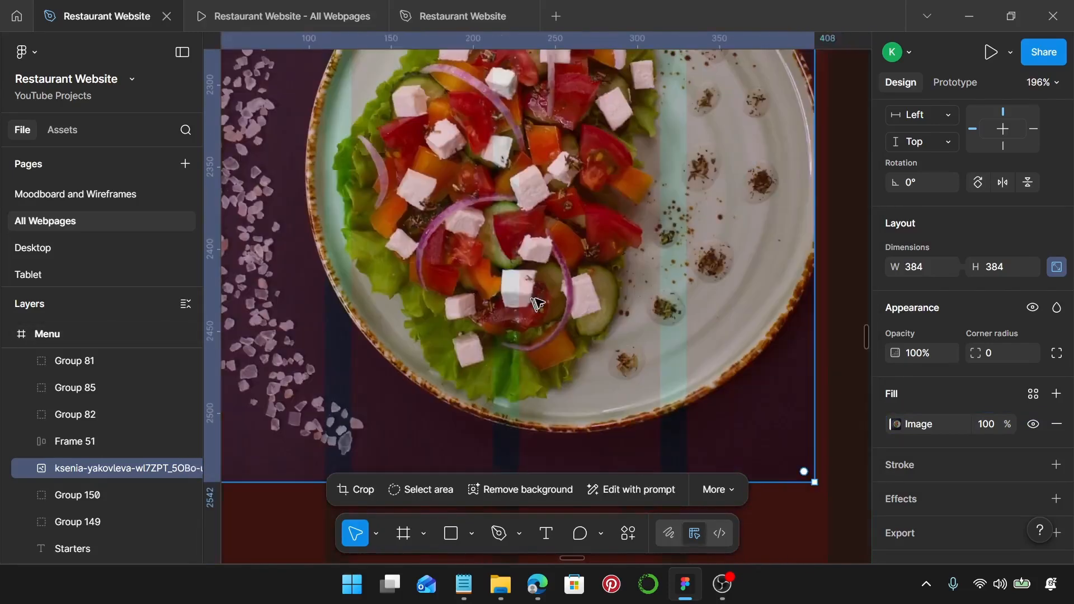
drag(619, 284, 629, 285)
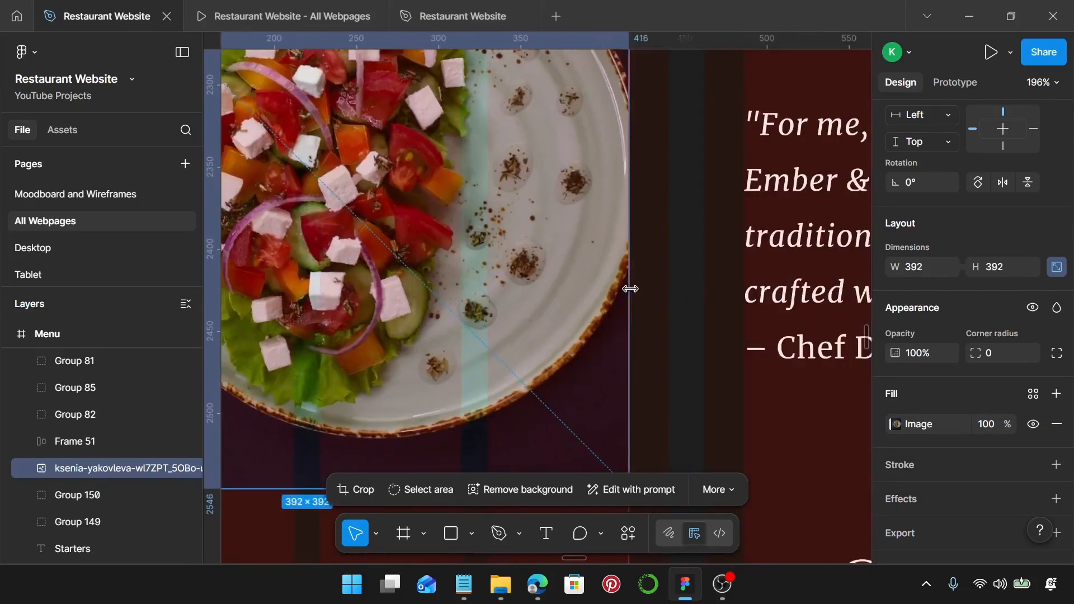
Step: Left-align the caption text of the Heirloom Tomato & Burrata Salad card
scroll(628, 286, down, 4)
scroll(565, 347, down, 3)
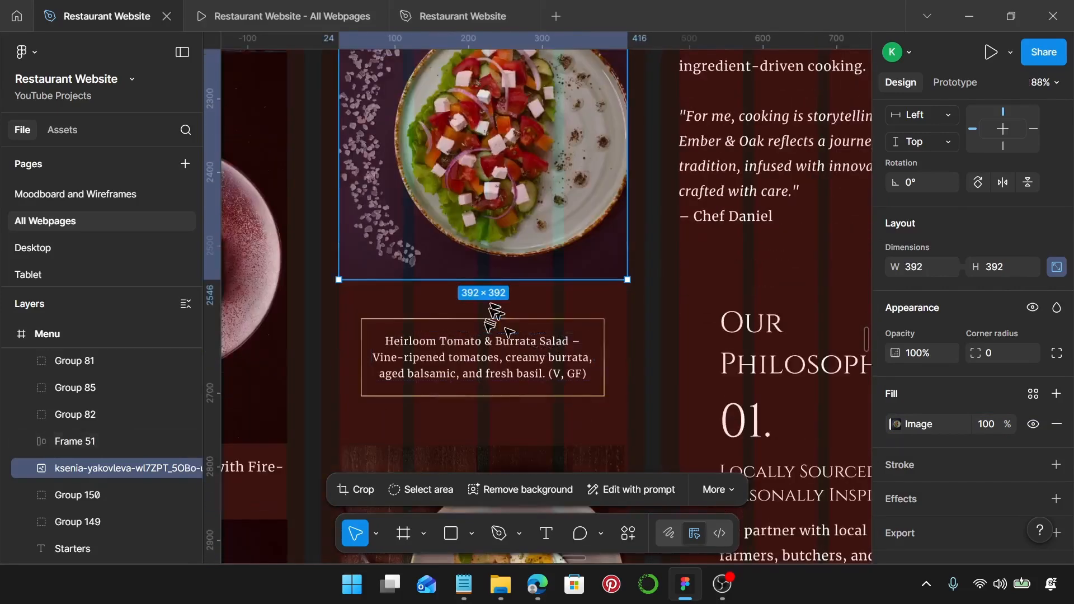
double_click(485, 336)
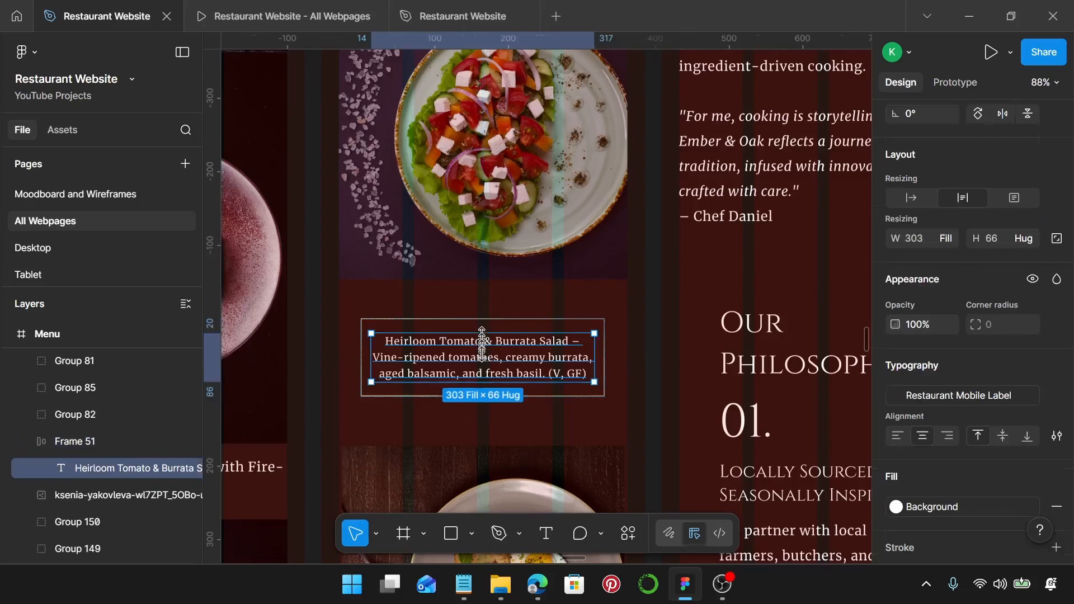
click(897, 436)
Step: Remove the dash after "Heirloom Tomato & Burrata Salad" and separate the description from the dish name with a blank line
double_click(558, 367)
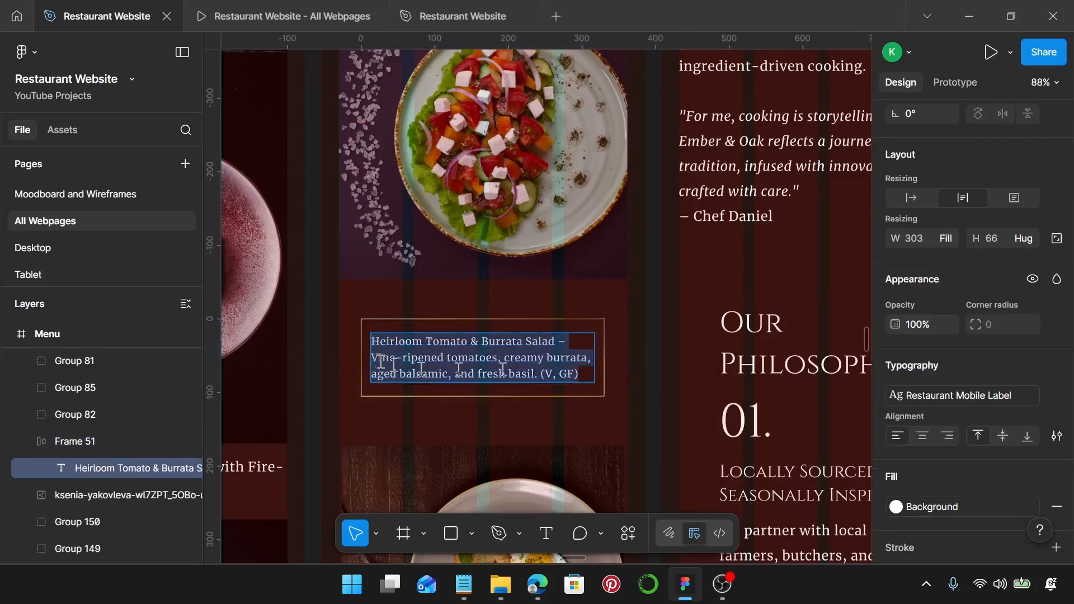
click(371, 361)
key(BackSpace)
key(BackSpace)
key(BackSpace)
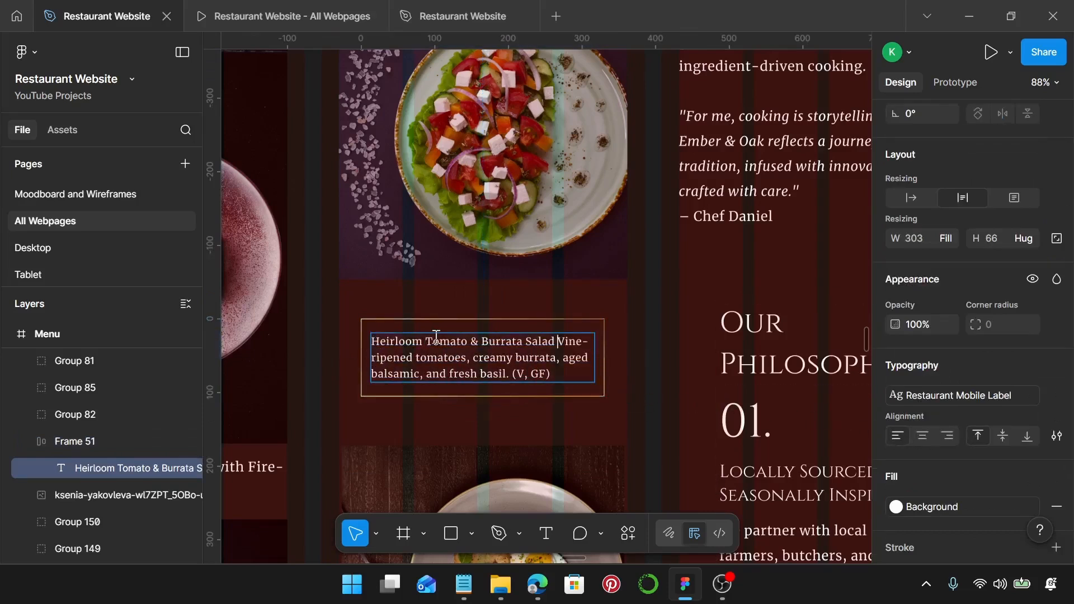
key(Return)
key(Return)
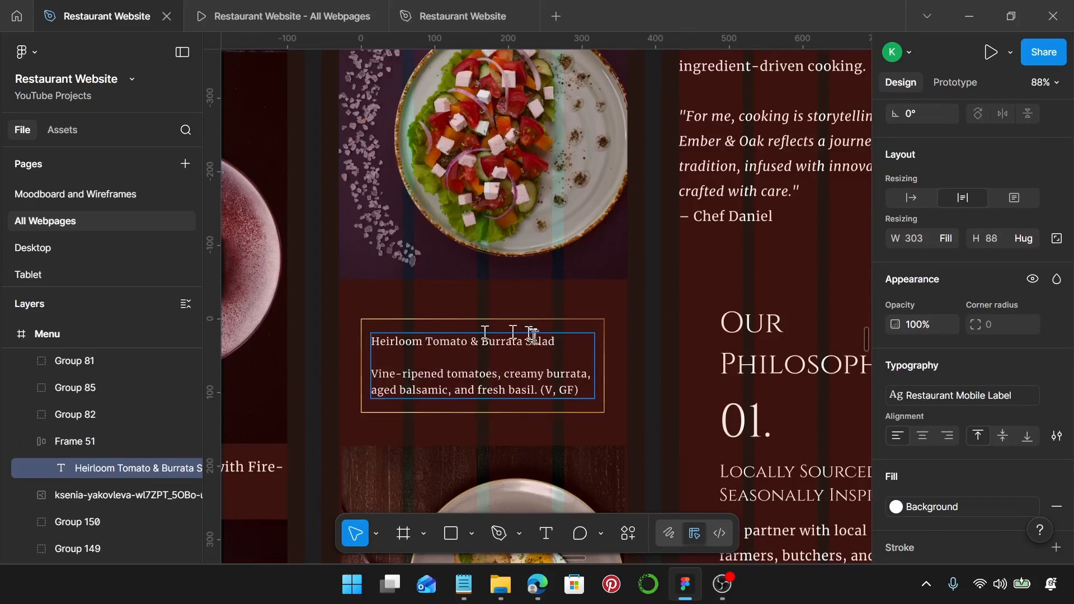
Step: Make the dish name "Heirloom Tomato & Burrata Salad" bold in the caption
drag(565, 341, 371, 330)
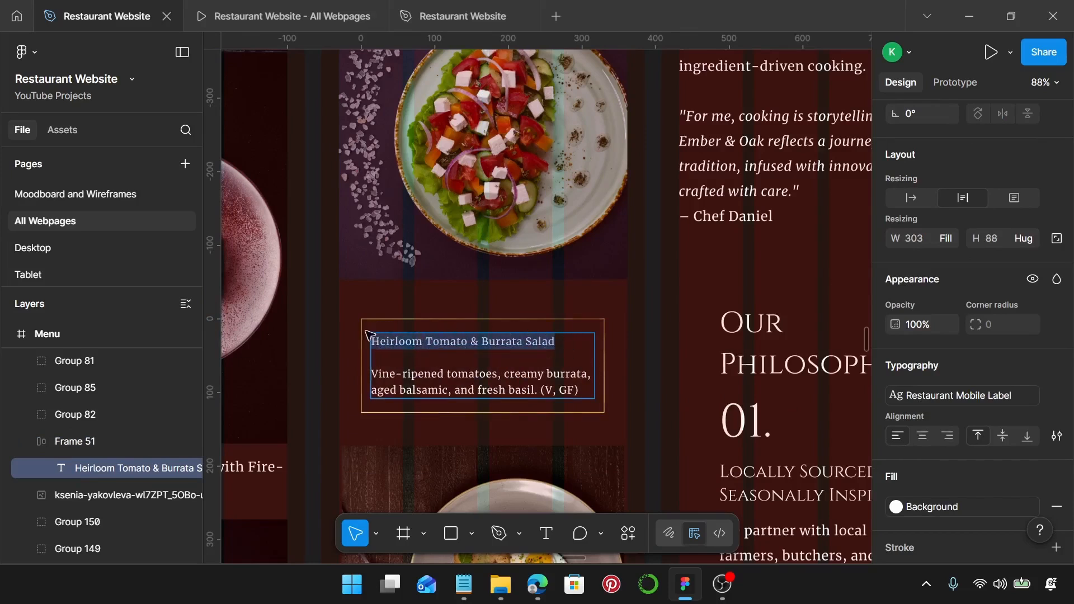
key(ctrl+b)
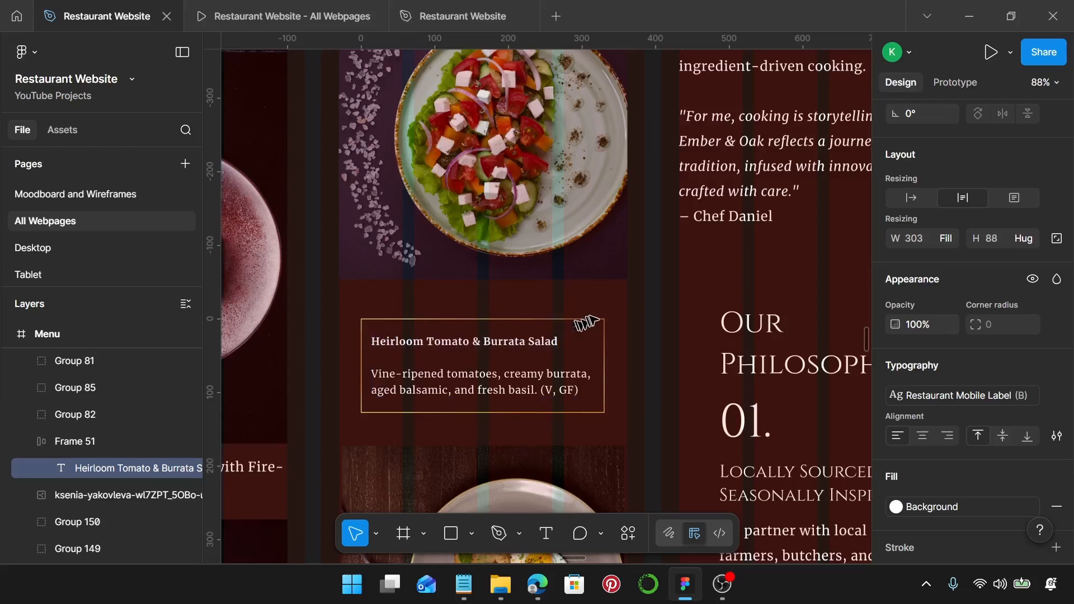
key(Escape)
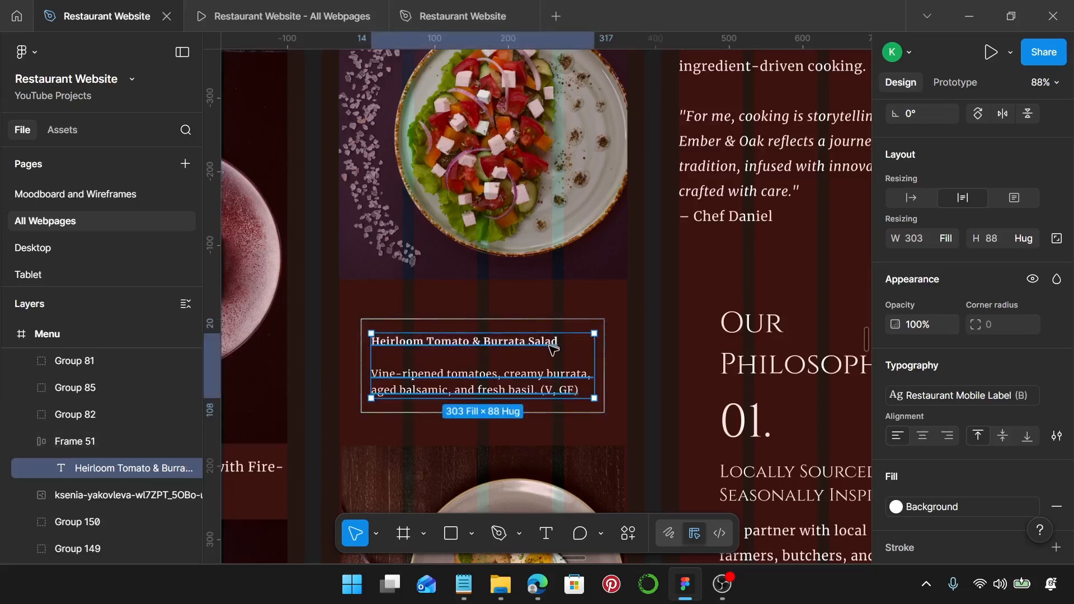
Step: Move the salad caption box up over the photo's lower edge at a vertical spacing of -25, and group the two
click(562, 323)
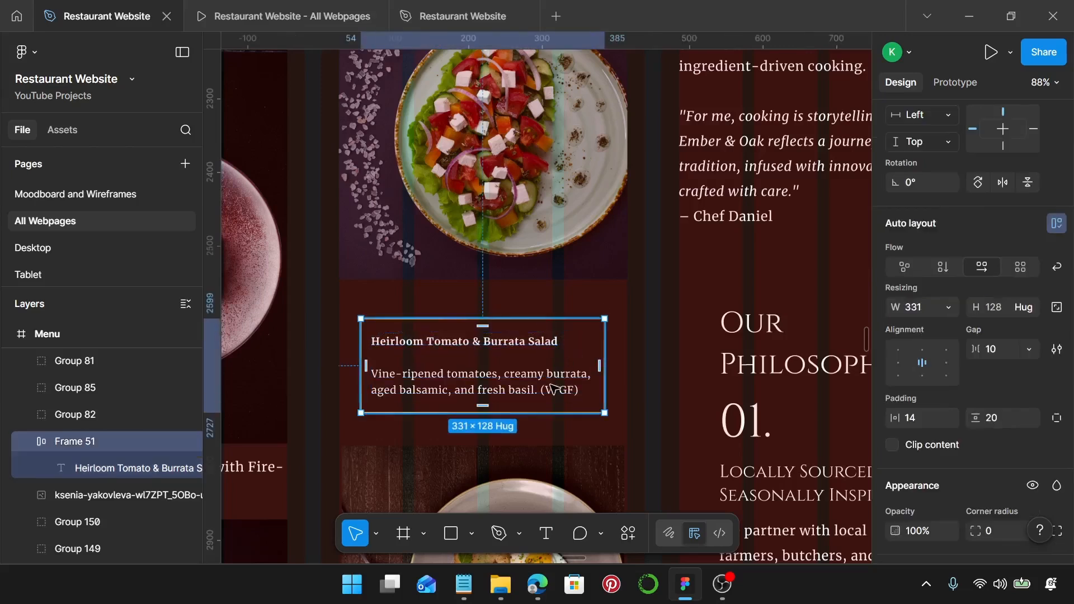
drag(557, 380, 562, 321)
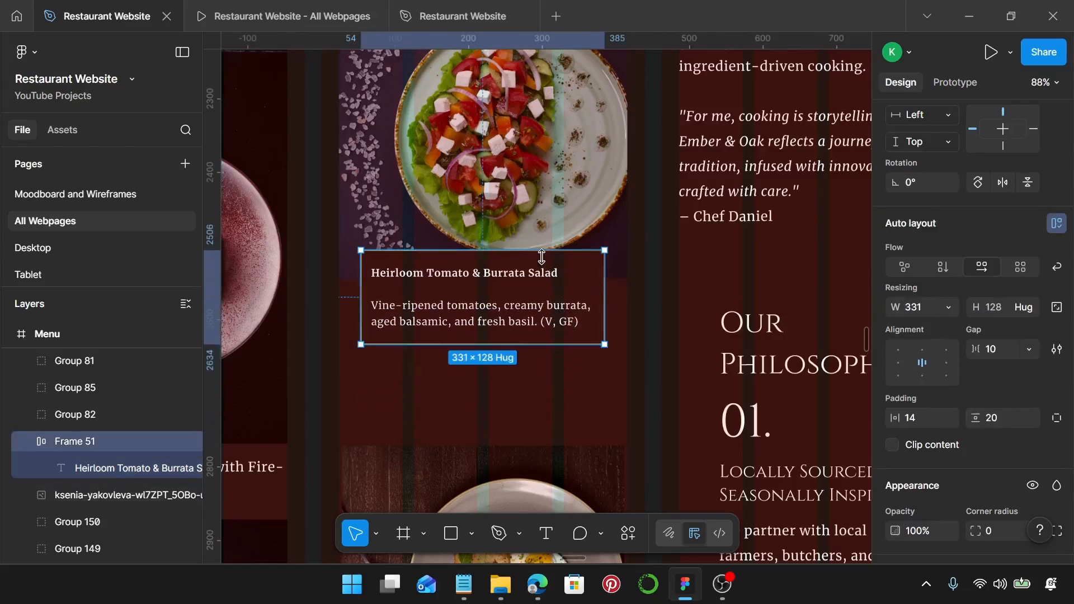
click(535, 207)
shift+click(75, 441)
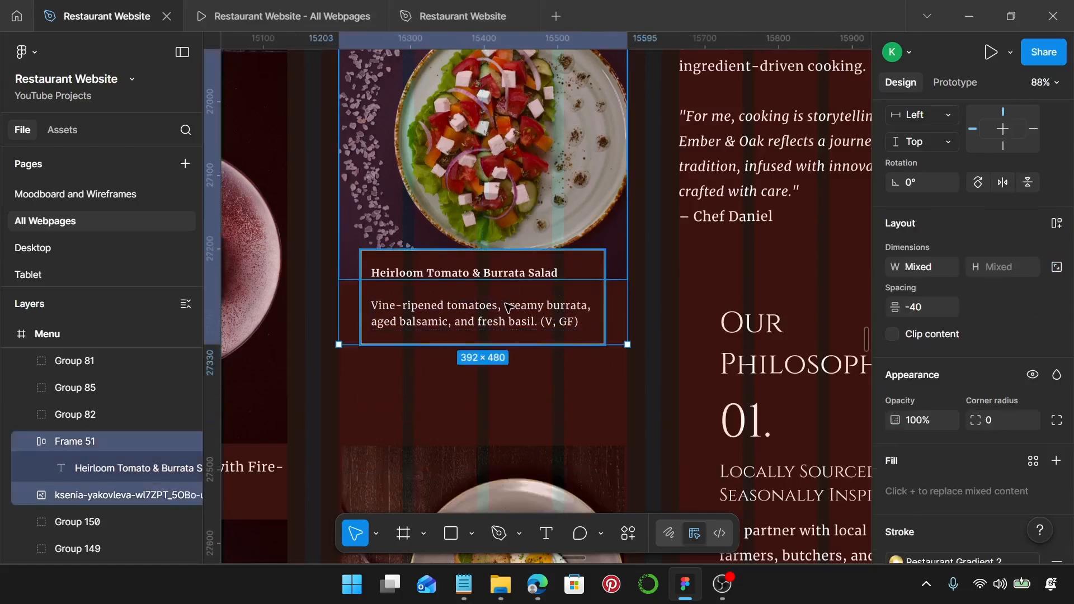
click(939, 308)
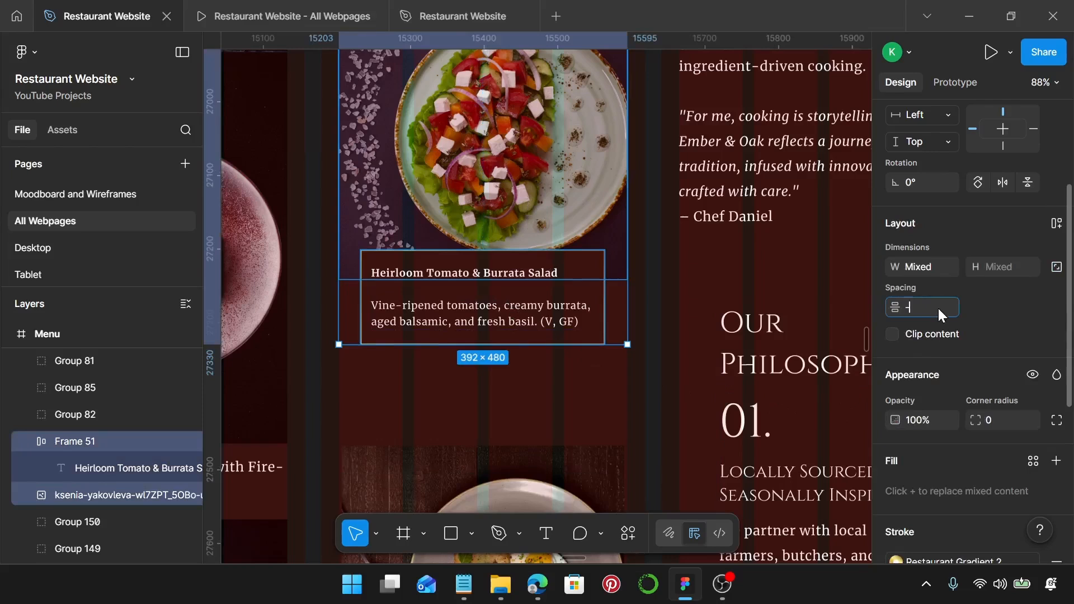
text(-25)
key(Return)
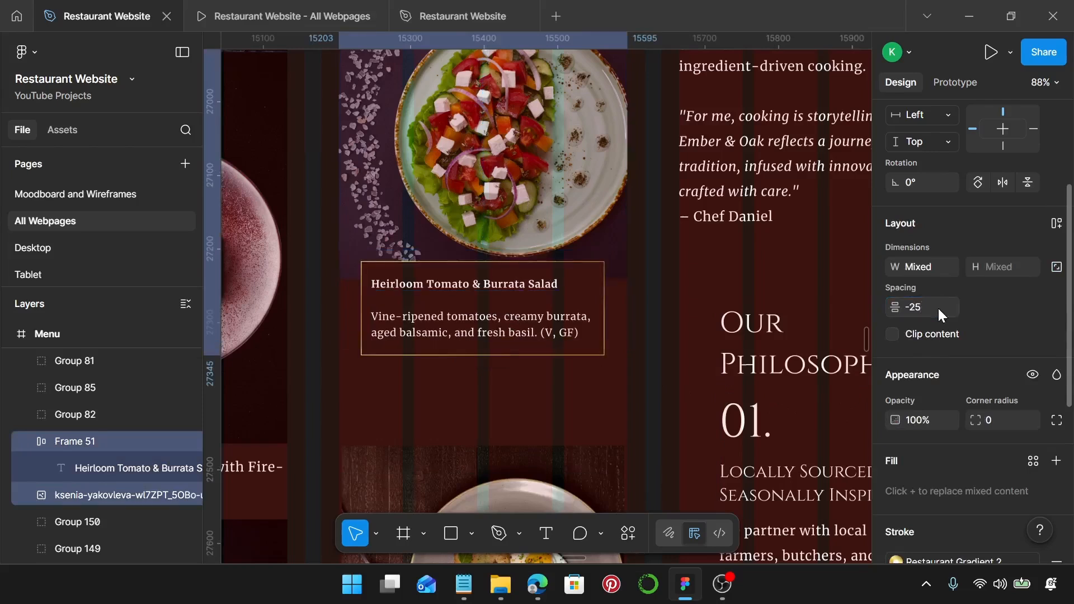
key(ctrl+g)
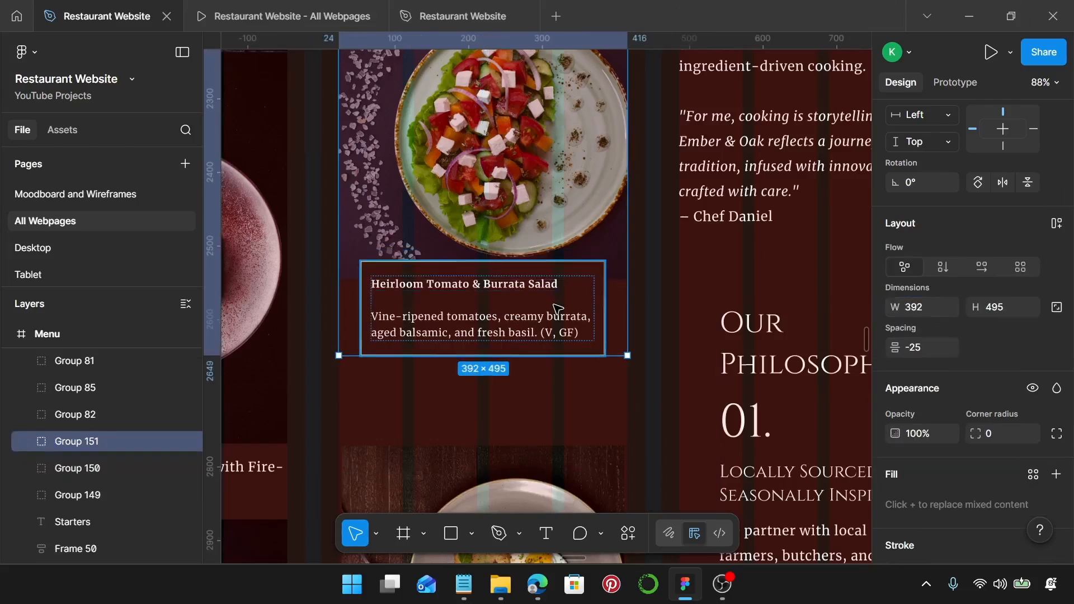
Step: Examine the restyled starter cards against the remaining starter and mains cards on the mobile Menu page
scroll(558, 309, down, 6)
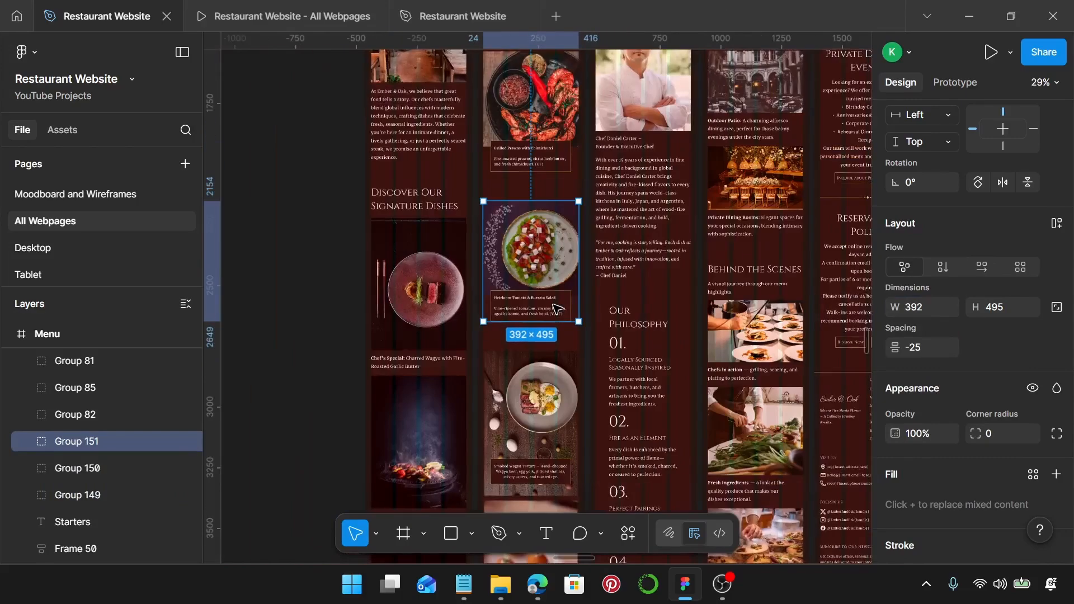
scroll(558, 309, up, 5)
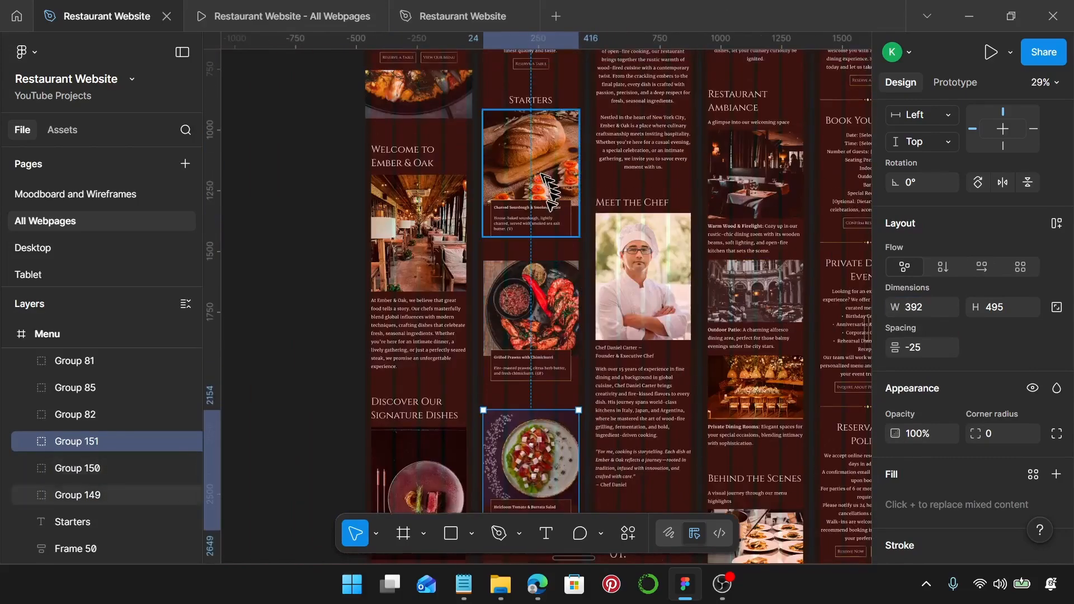
scroll(535, 279, down, 8)
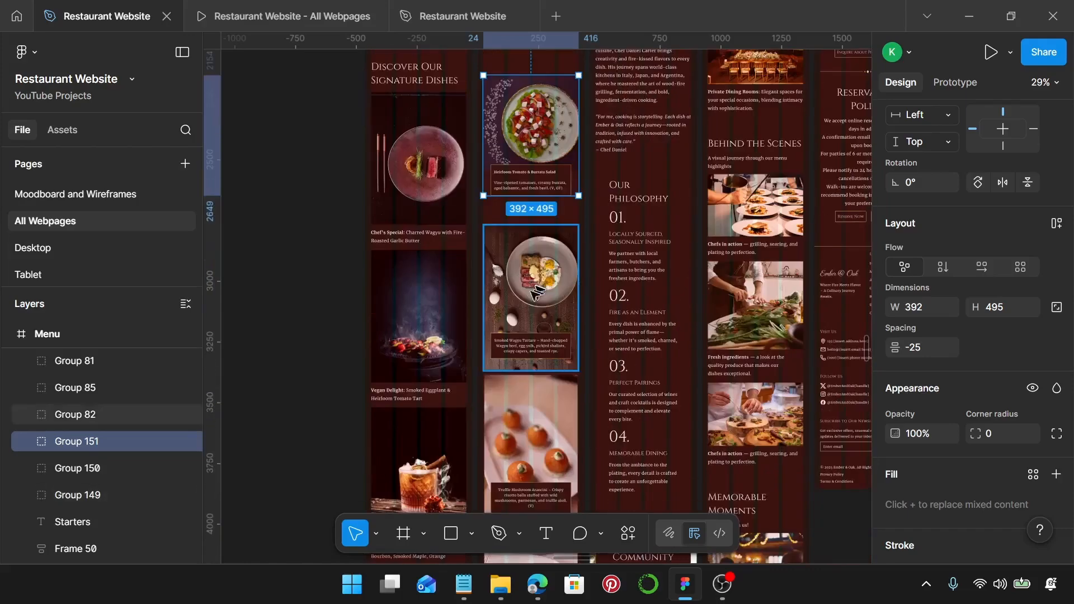
click(532, 299)
shift+click(530, 437)
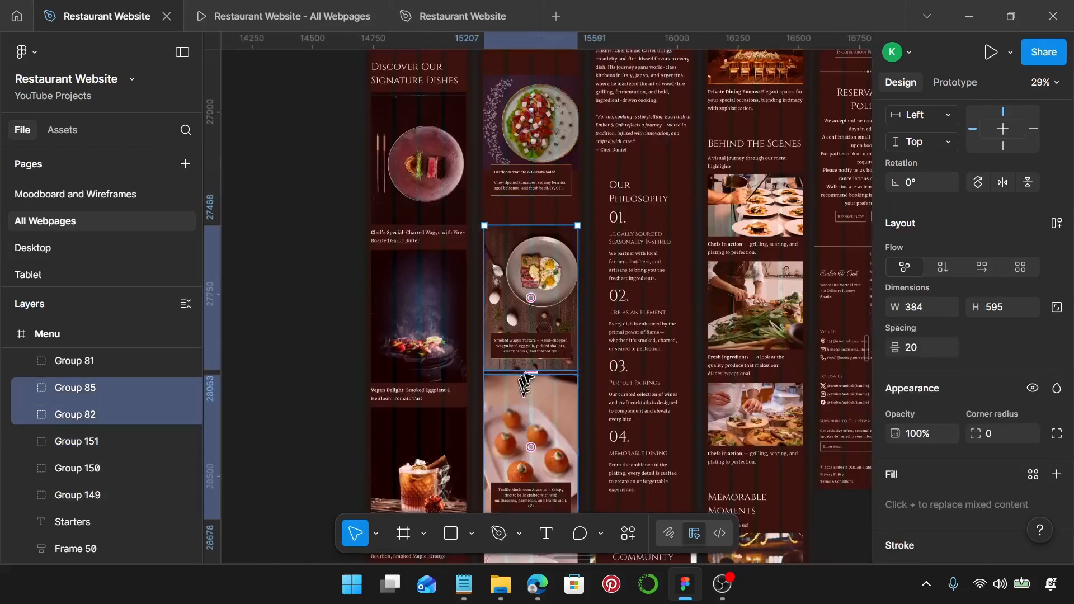
scroll(530, 371, up, 12)
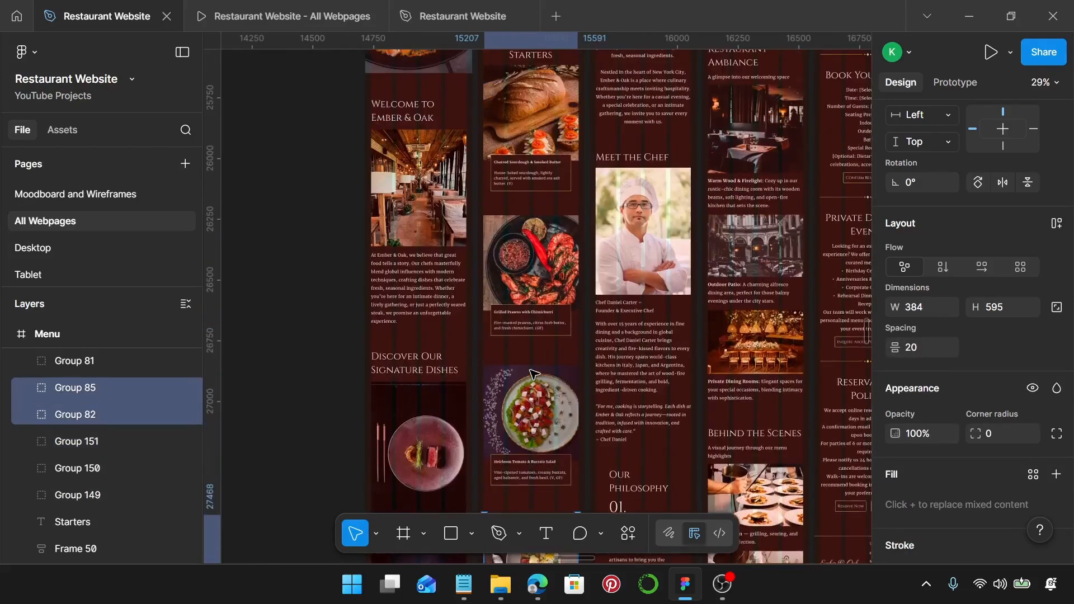
scroll(558, 343, down, 20)
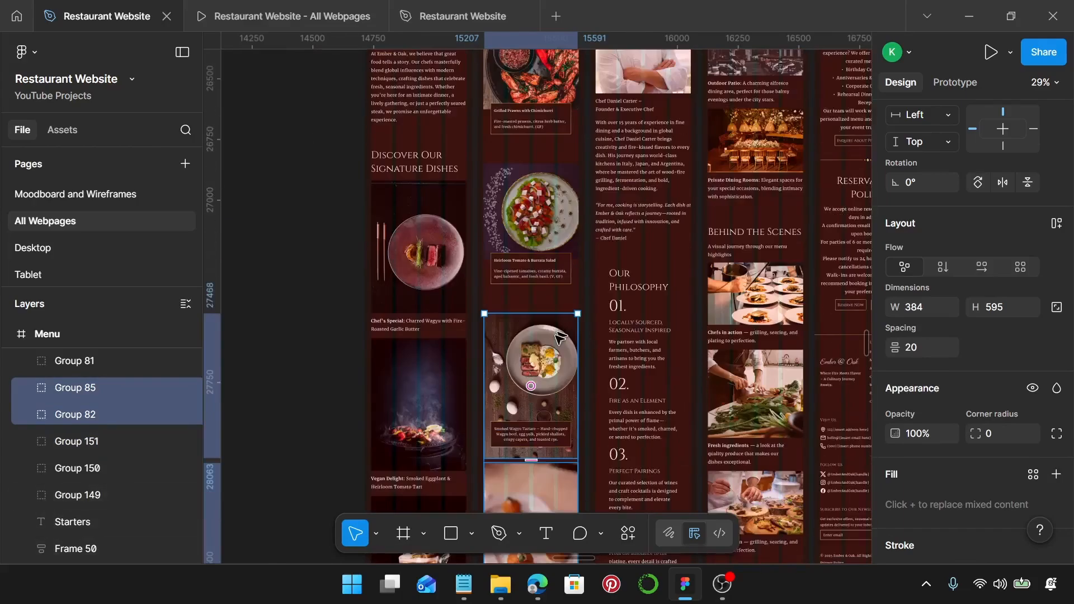
scroll(555, 338, down, 2)
click(545, 269)
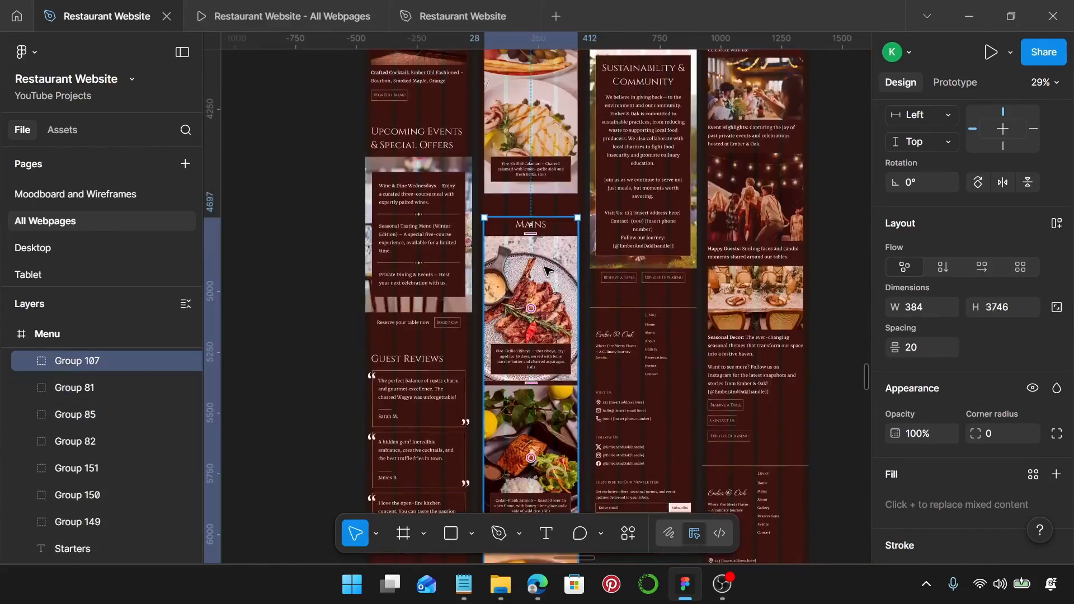
scroll(547, 254, up, 1)
scroll(547, 251, up, 18)
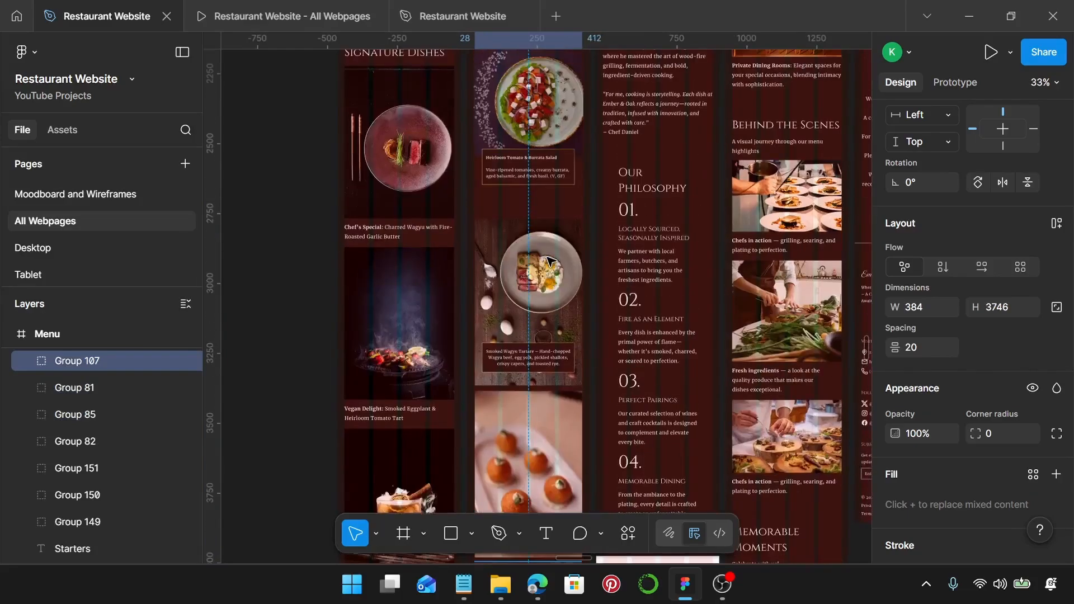
Step: Set the vertical spacing between the Starters heading and the sourdough, prawns and salad cards to 20
scroll(551, 261, down, 3)
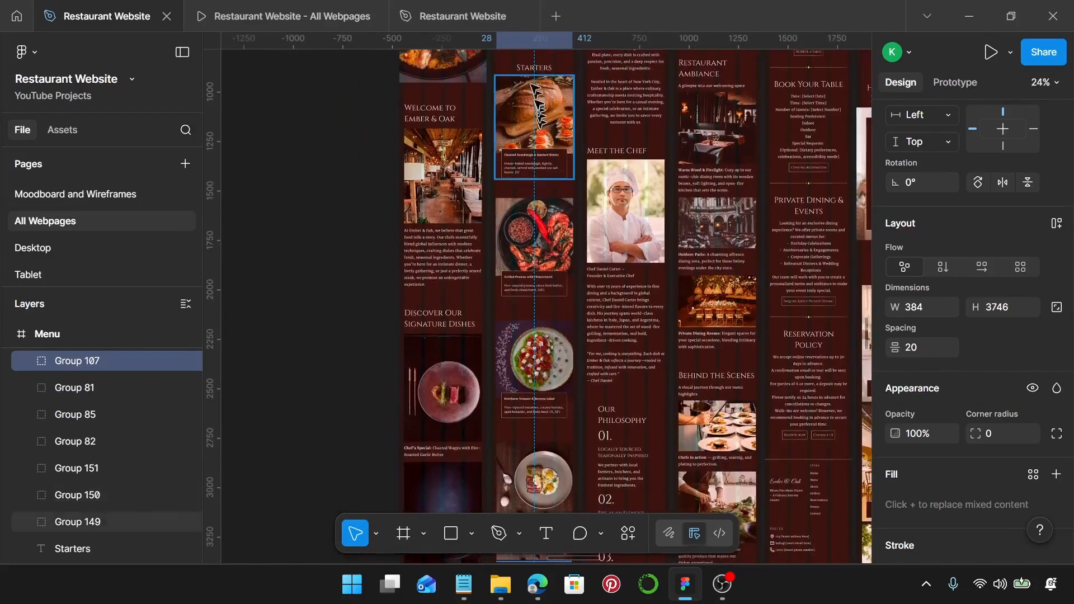
click(532, 72)
shift+click(535, 120)
shift+click(554, 235)
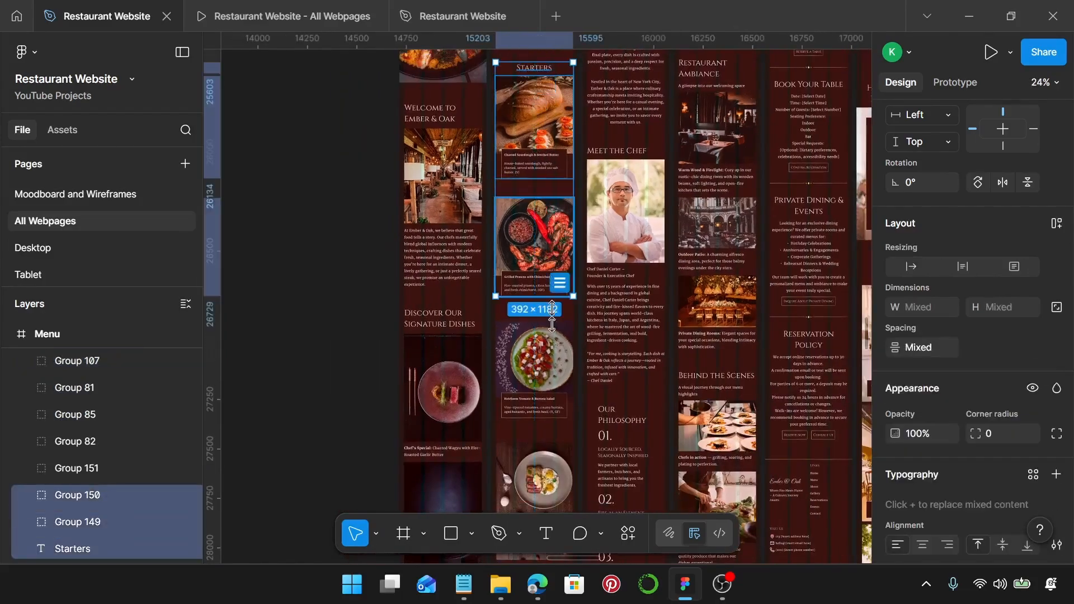
shift+click(558, 372)
click(936, 348)
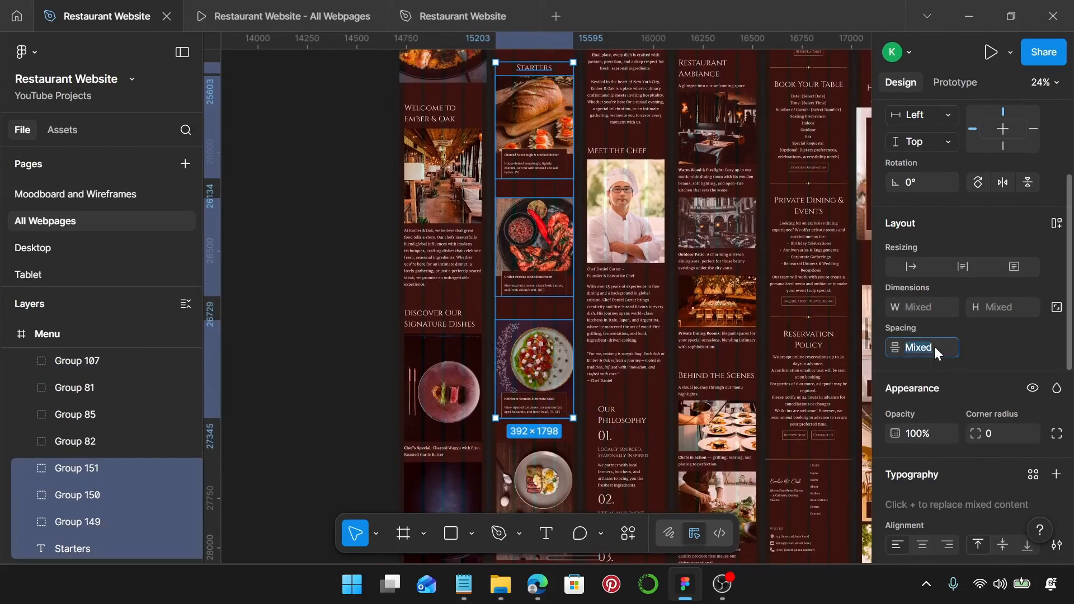
text(20)
key(Return)
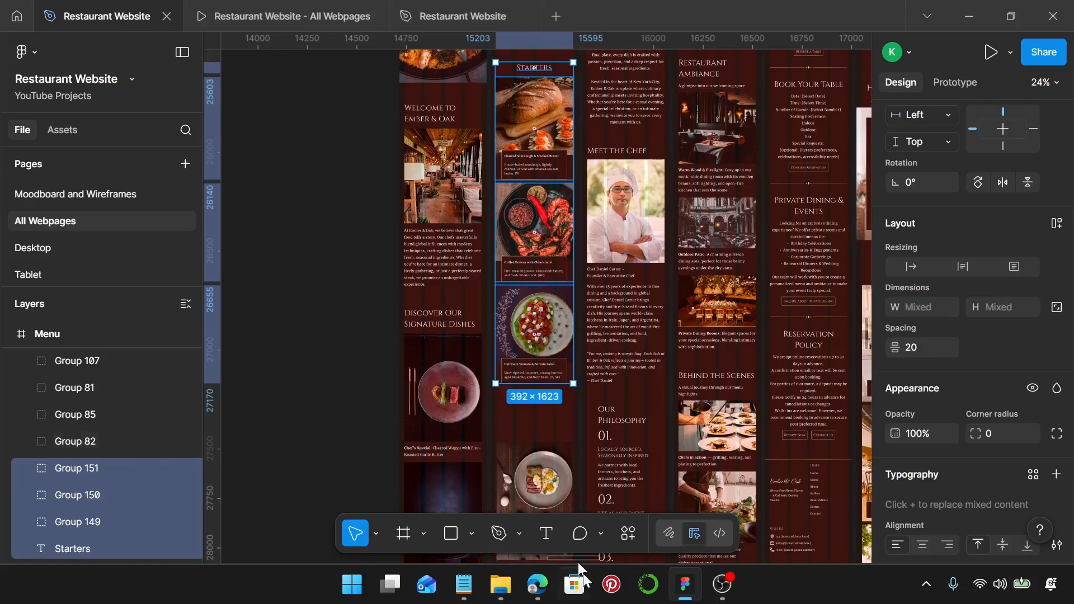
click(564, 438)
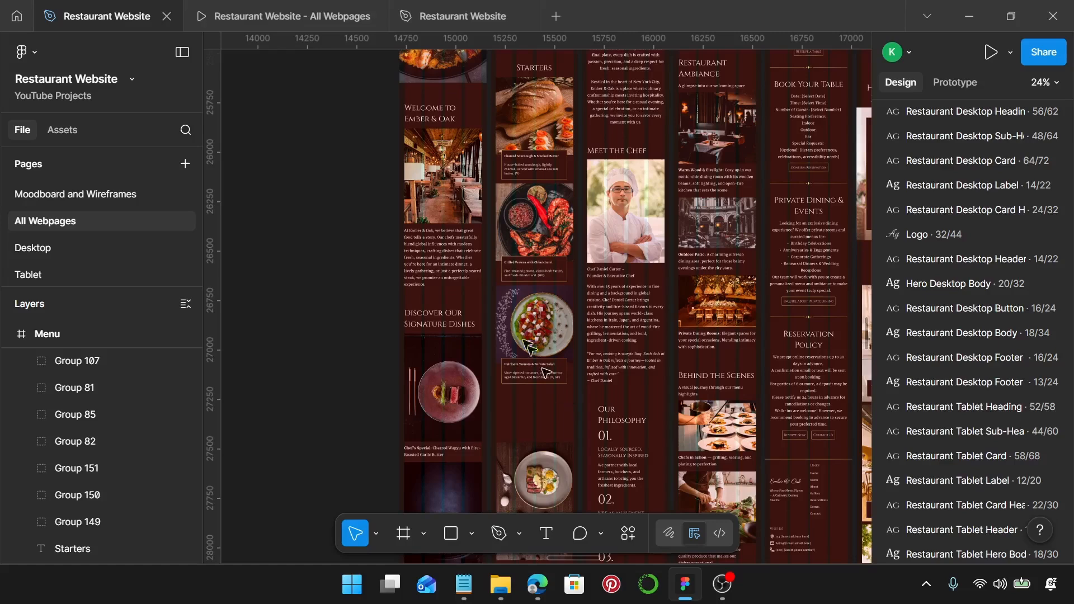
Step: Examine the overall mobile, tablet and desktop page layouts in both the dark and light versions across the canvas
scroll(621, 151, down, 5)
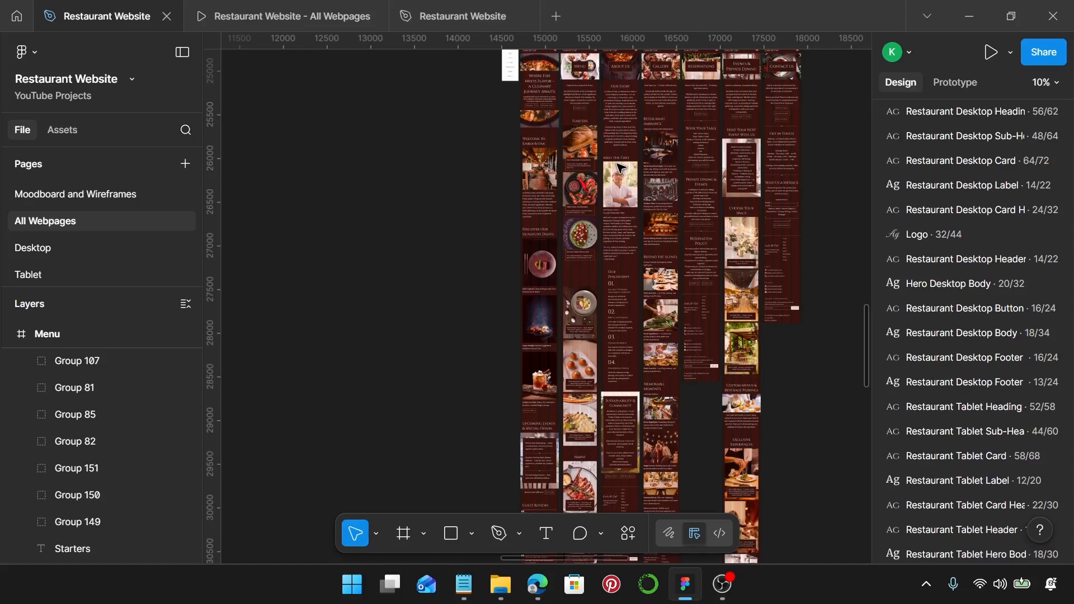
scroll(616, 168, down, 5)
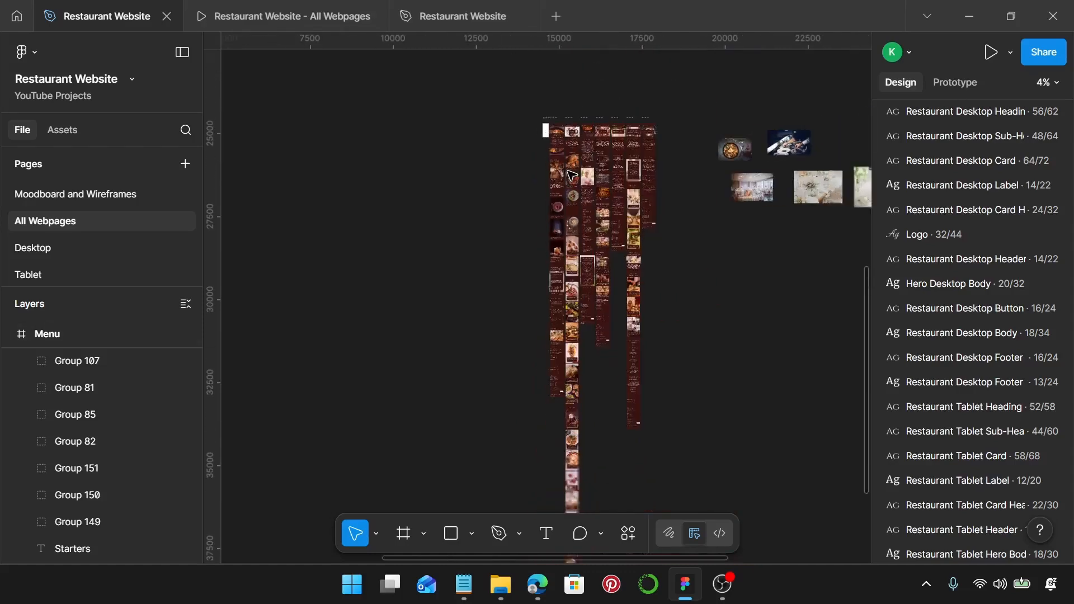
scroll(572, 176, down, 2)
scroll(576, 182, up, 8)
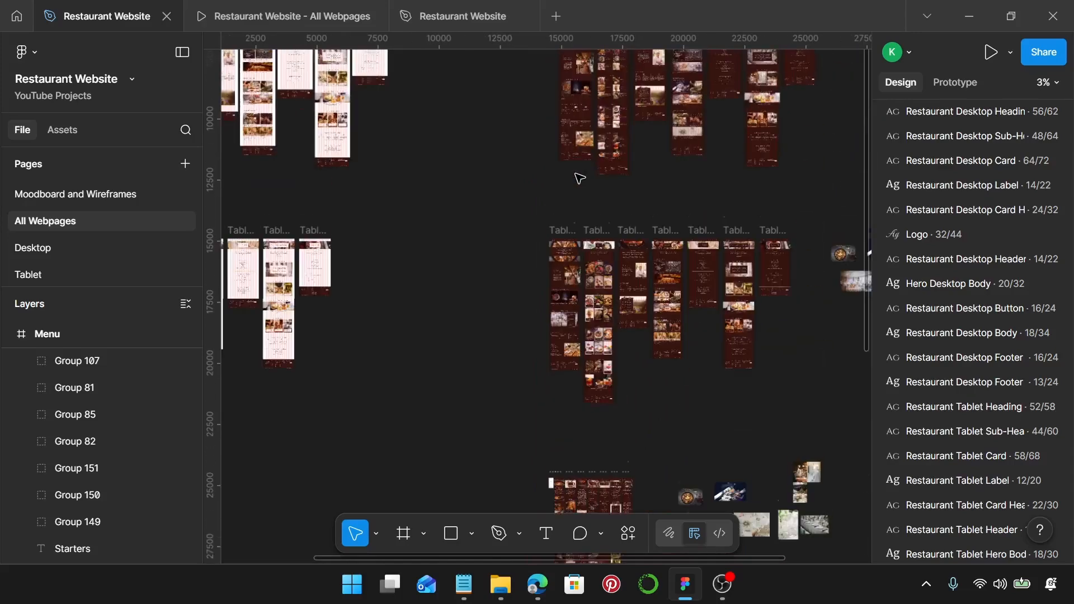
scroll(571, 182, left, 5)
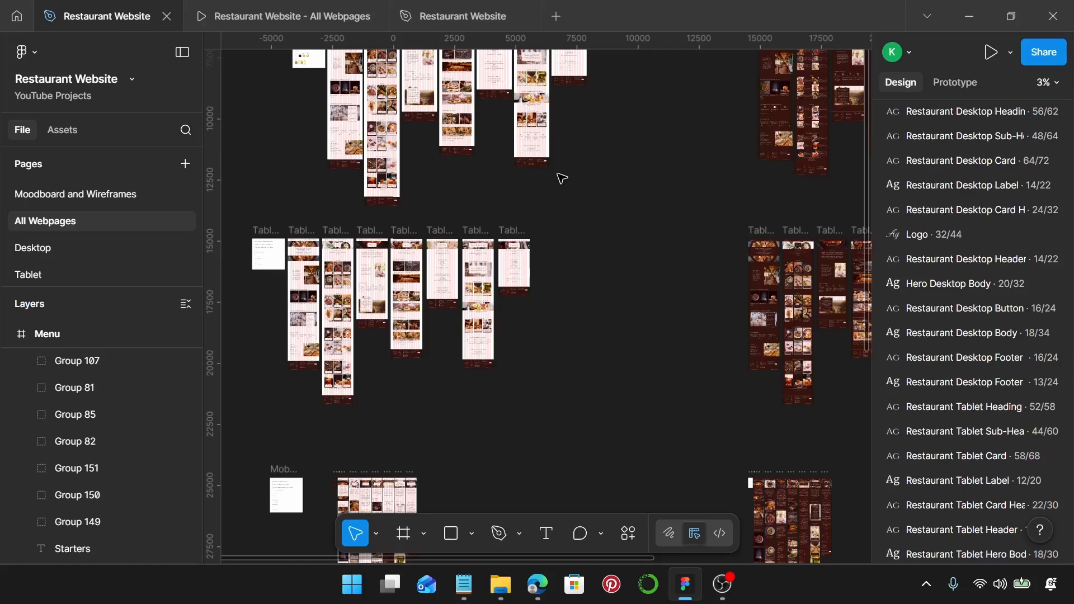
scroll(448, 146, up, 2)
scroll(431, 112, left, 2)
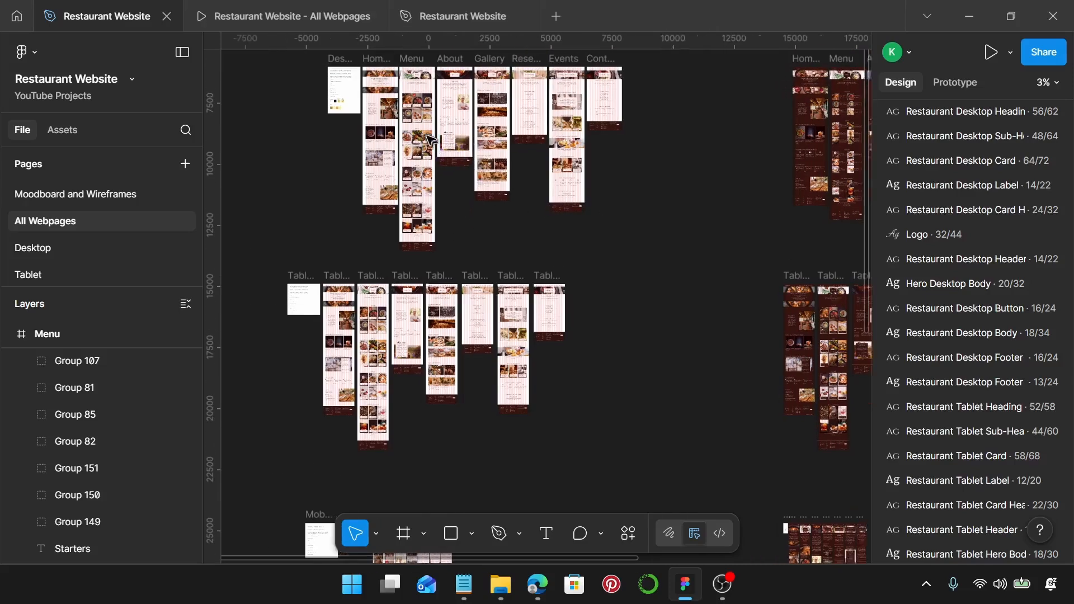
Step: Examine the light desktop page layouts and the reference restaurant designs collected in the moodboard on the Moodboard and Wireframes page
ctrl+scroll(428, 107, up, 5)
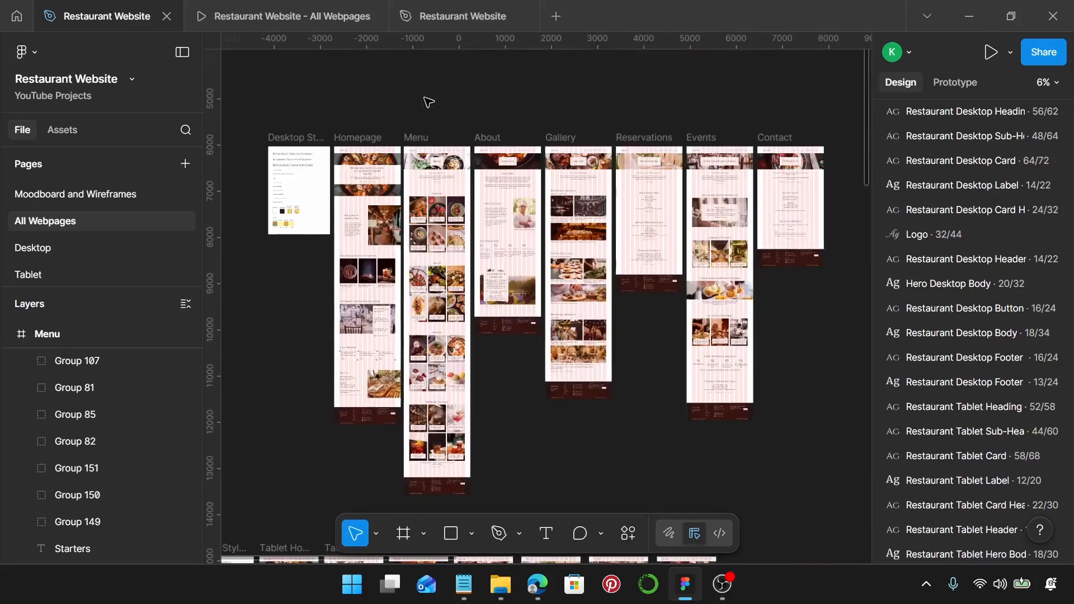
scroll(429, 102, down, 1)
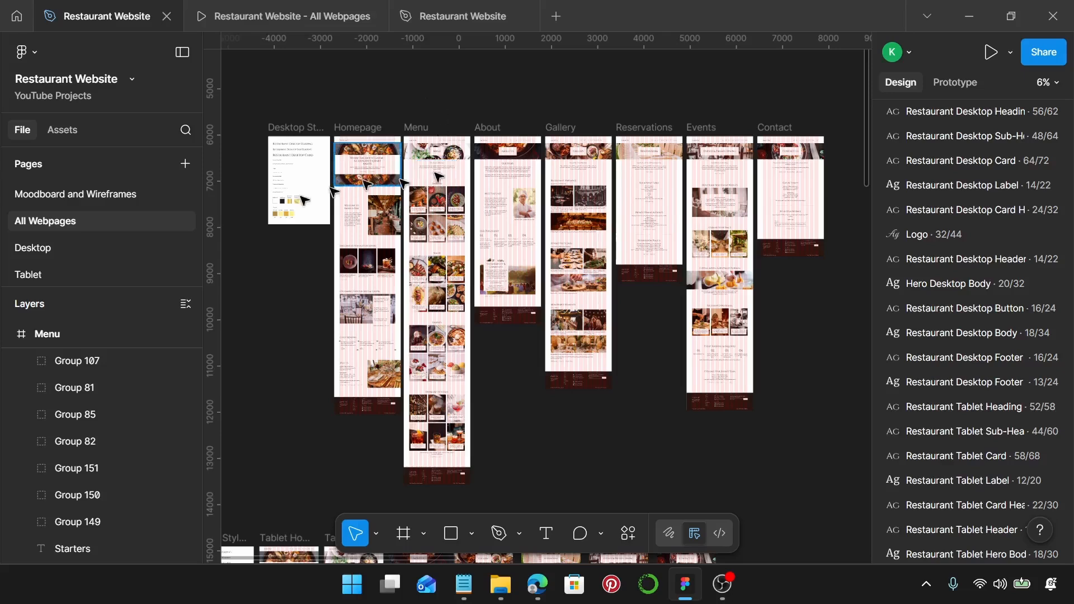
click(99, 196)
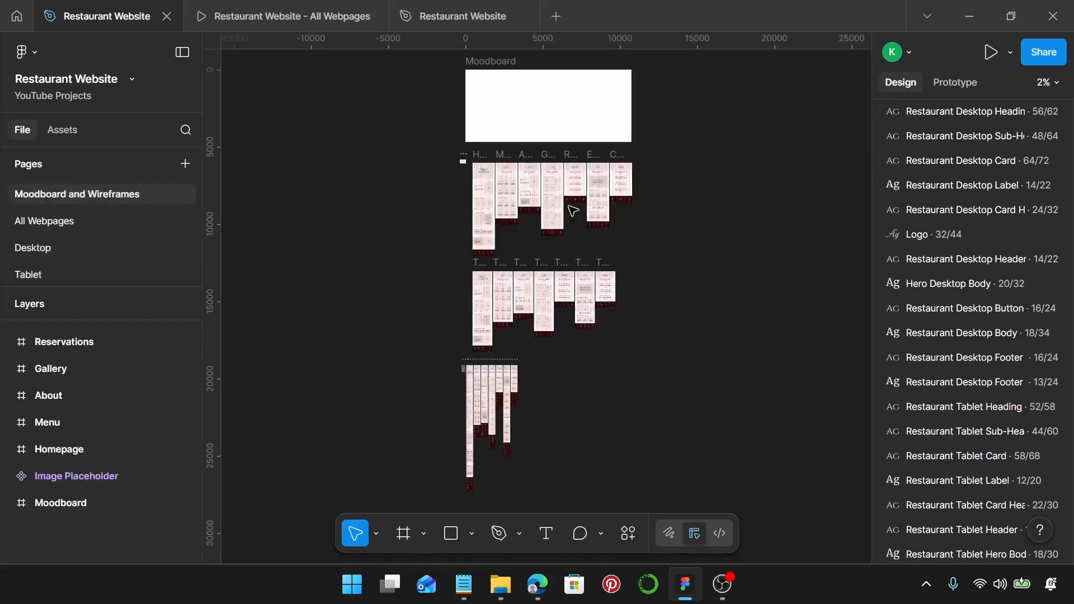
scroll(576, 192, up, 5)
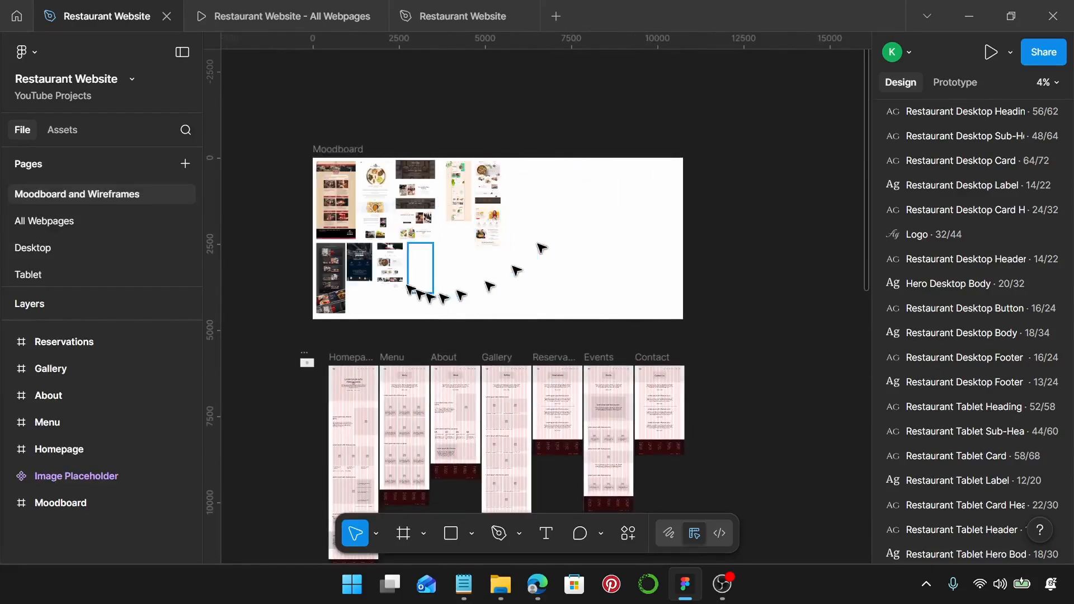
scroll(334, 273, up, 3)
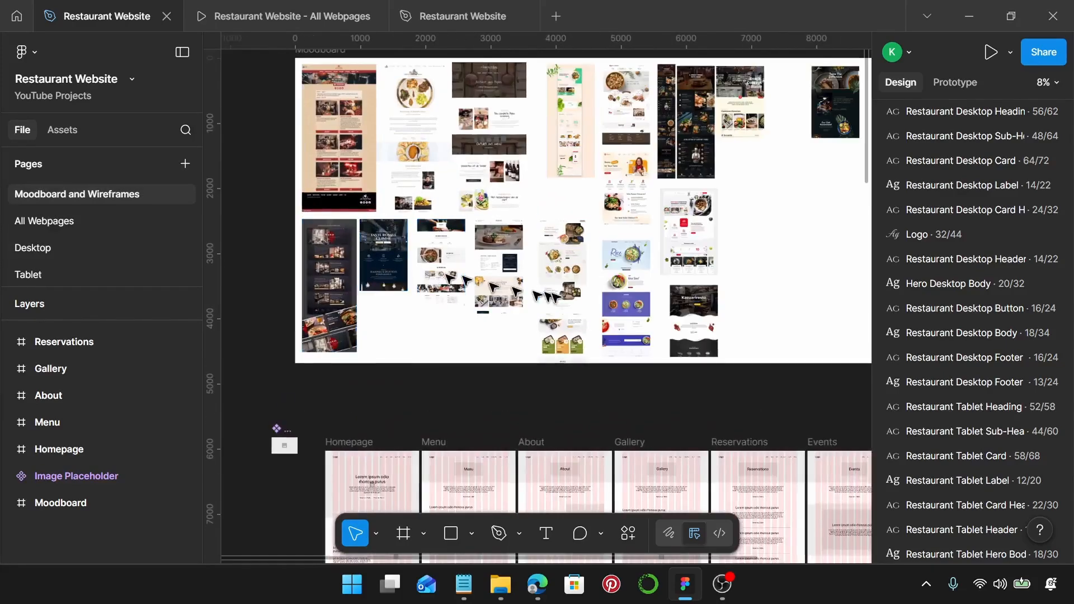
scroll(556, 296, right, 3)
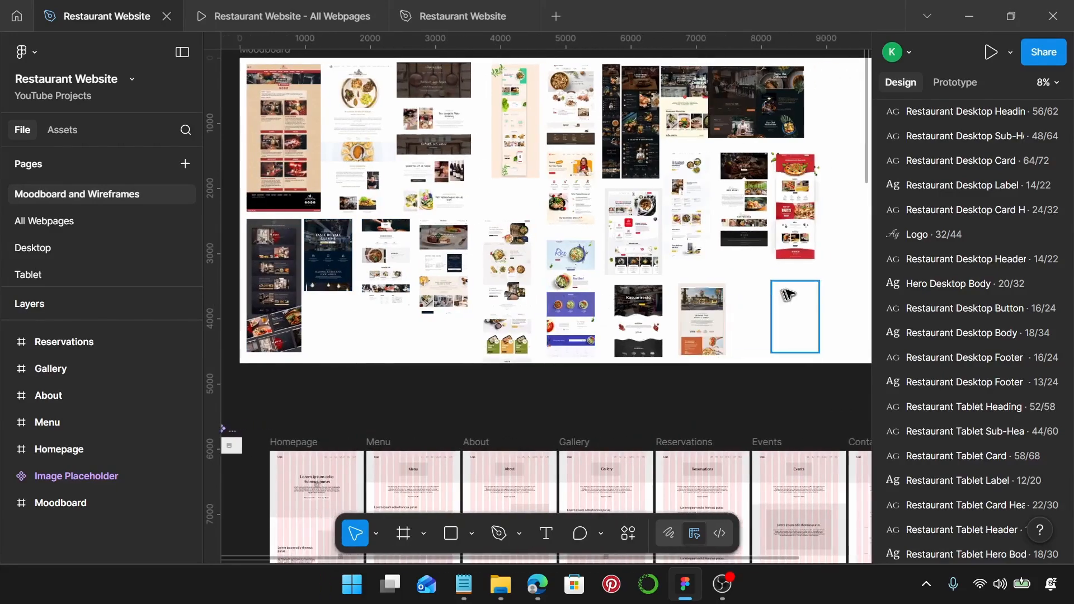
scroll(718, 226, up, 5)
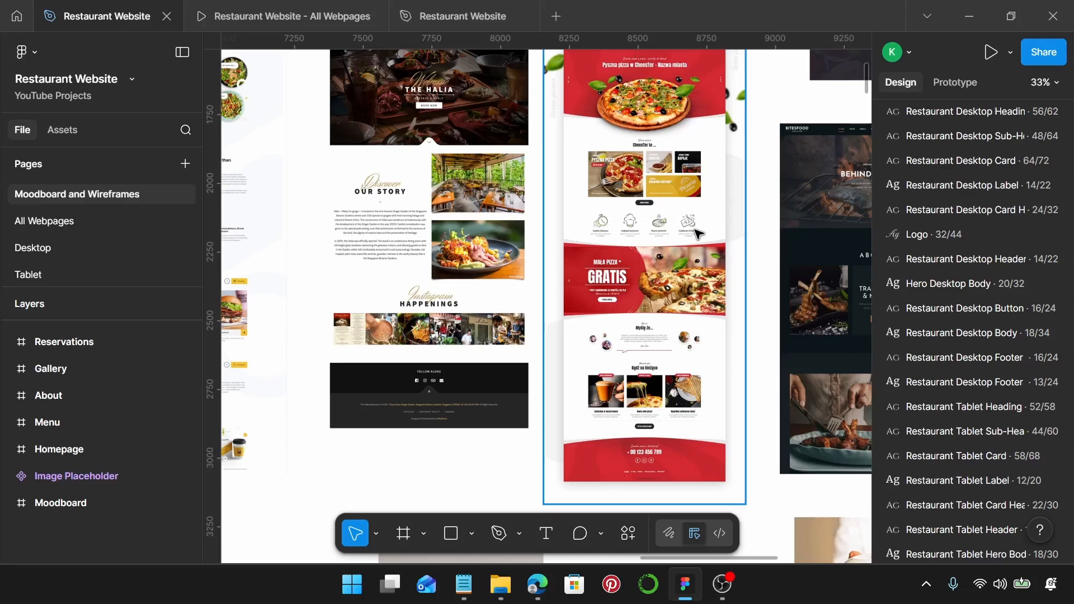
scroll(698, 233, down, 3)
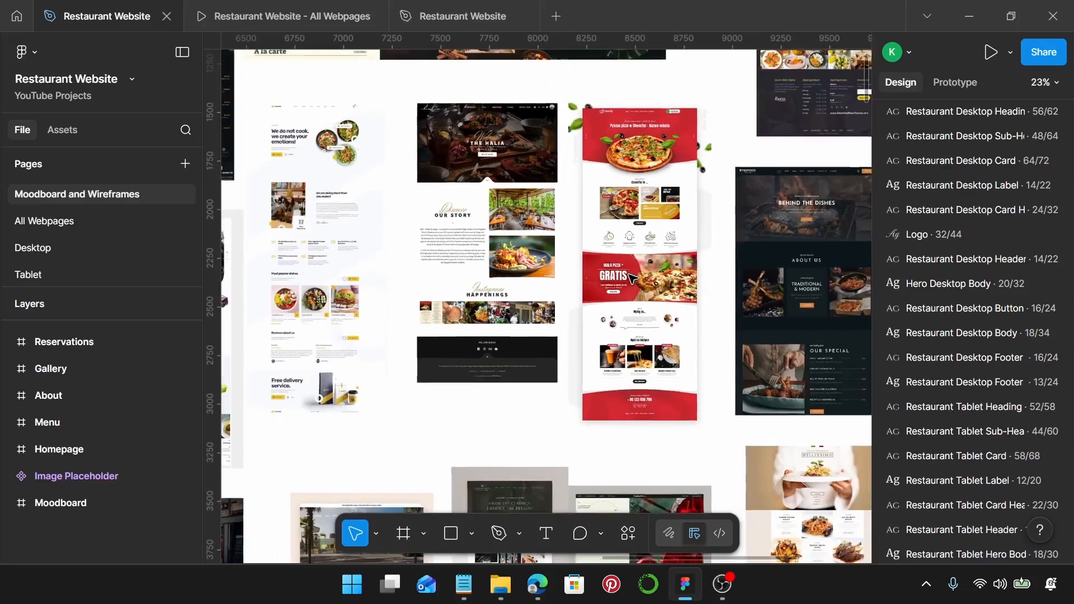
scroll(633, 278, left, 2)
scroll(360, 352, up, 5)
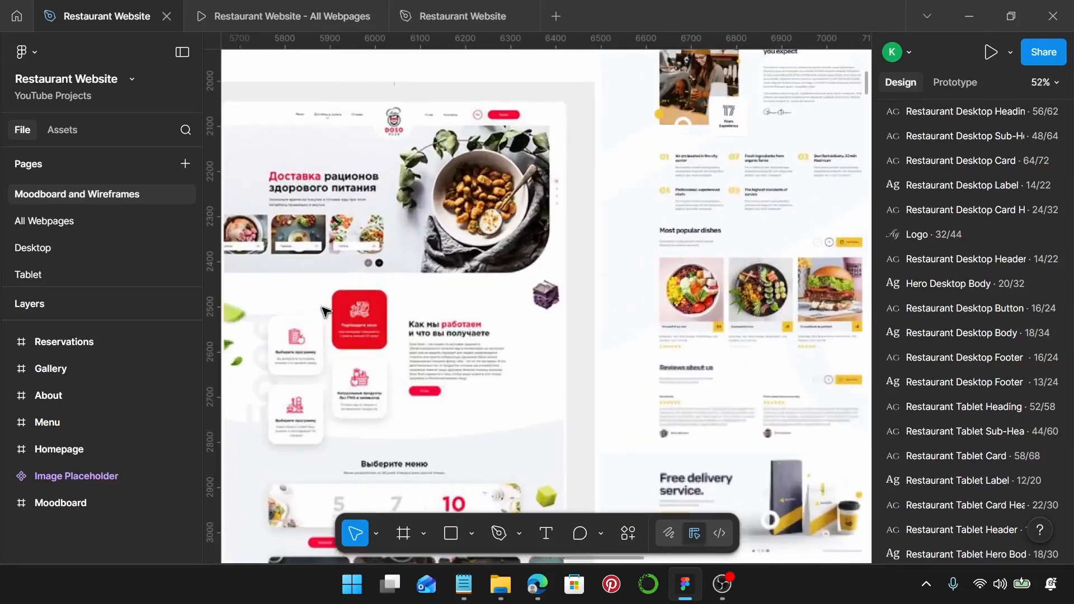
scroll(392, 313, down, 2)
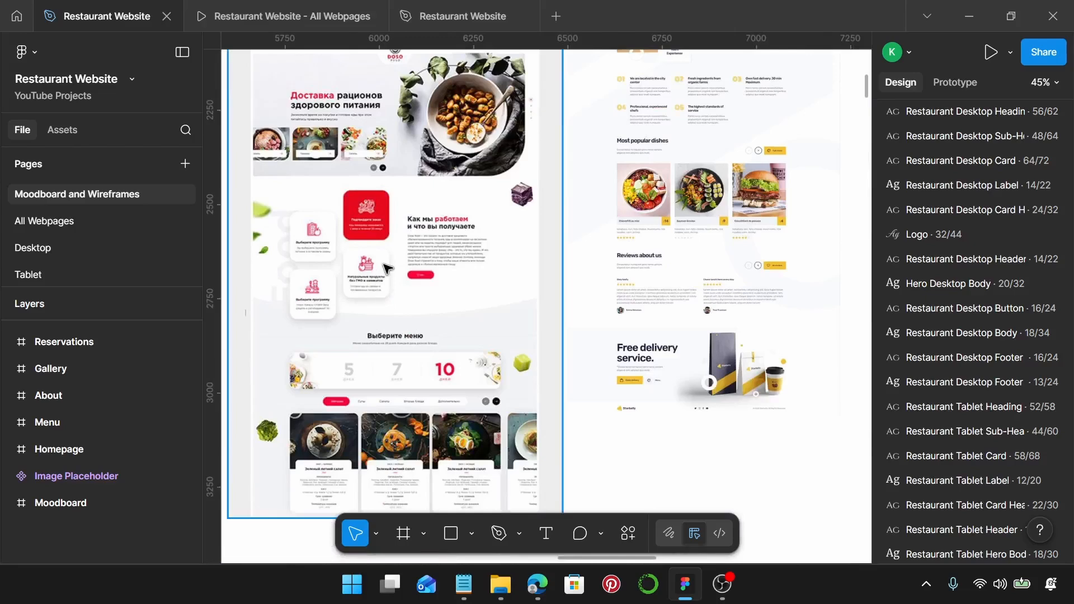
Step: Add a 100 × 100 rectangle on the food-delivery moodboard reference and fill it with red E60918 sampled from its red card
click(451, 533)
click(475, 305)
key(shift+0)
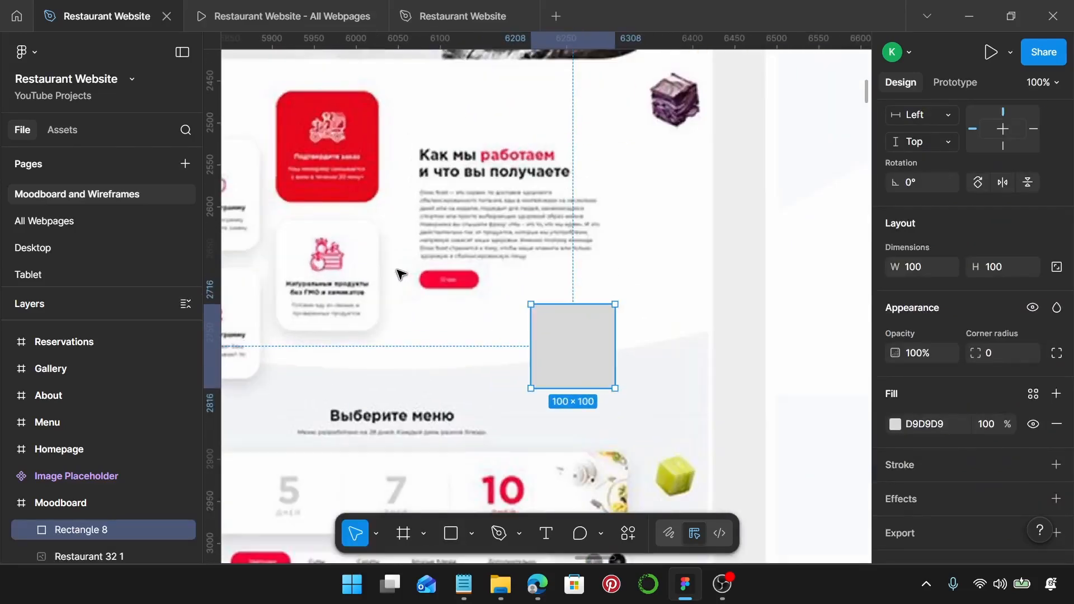
scroll(932, 472, down, 1)
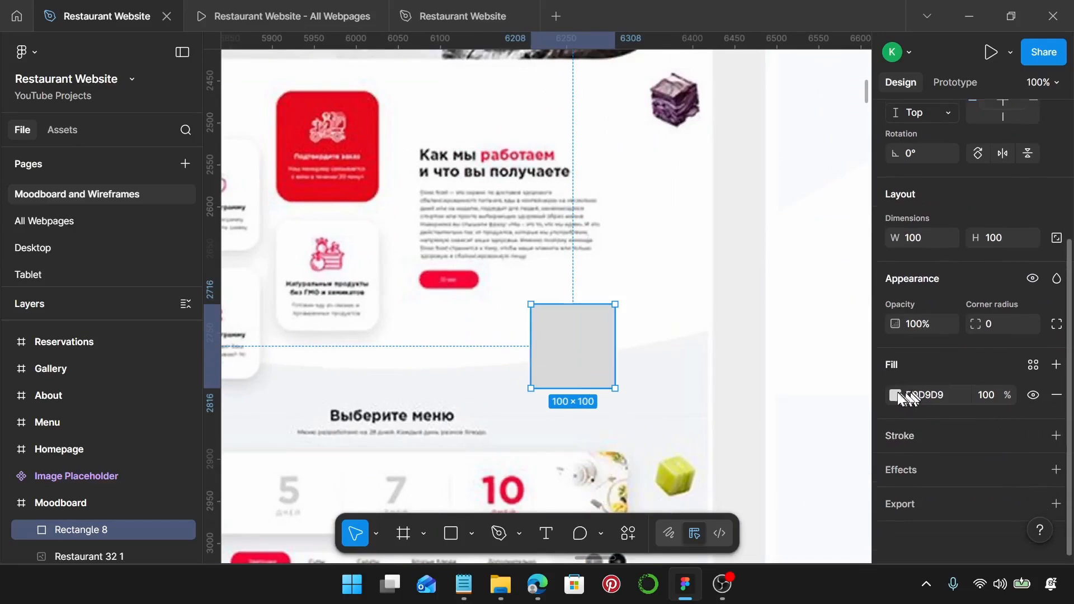
click(895, 395)
click(694, 436)
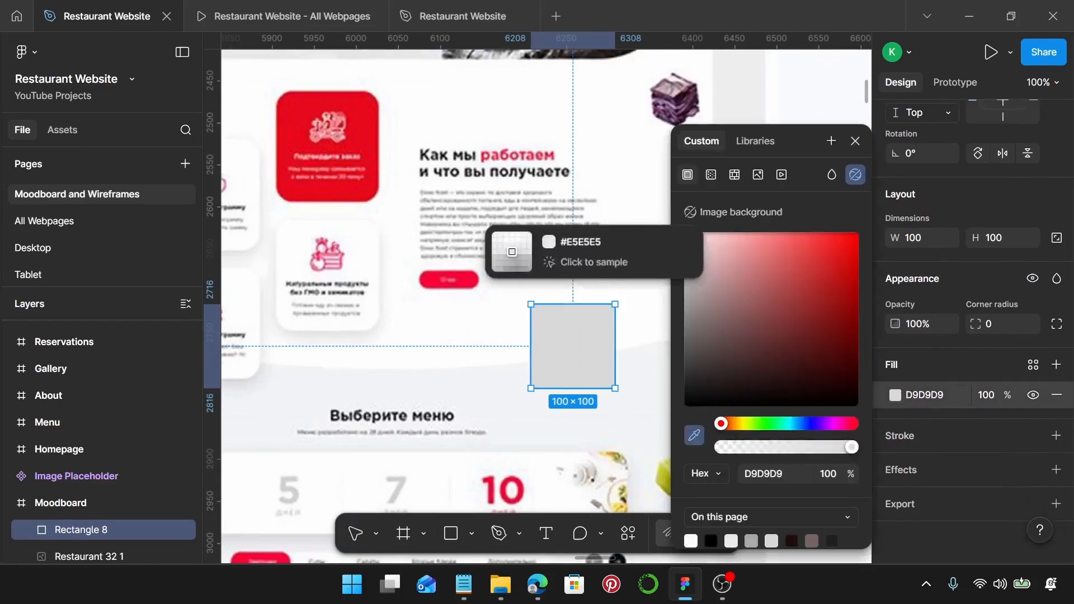
click(372, 137)
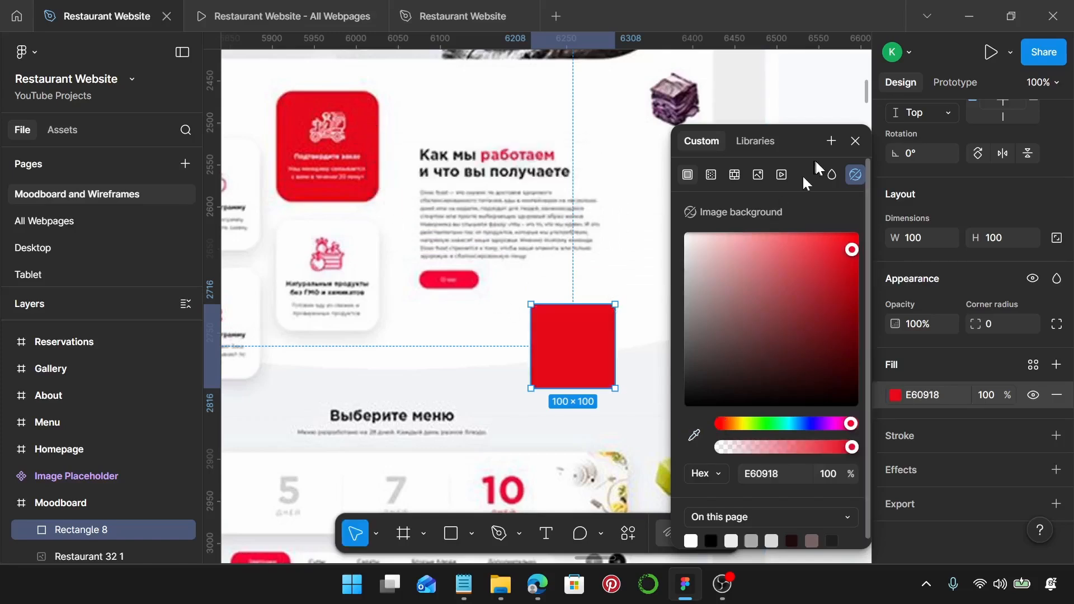
Step: Cut the red rectangle from the moodboard and return to the All Webpages page
click(855, 141)
key(Delete)
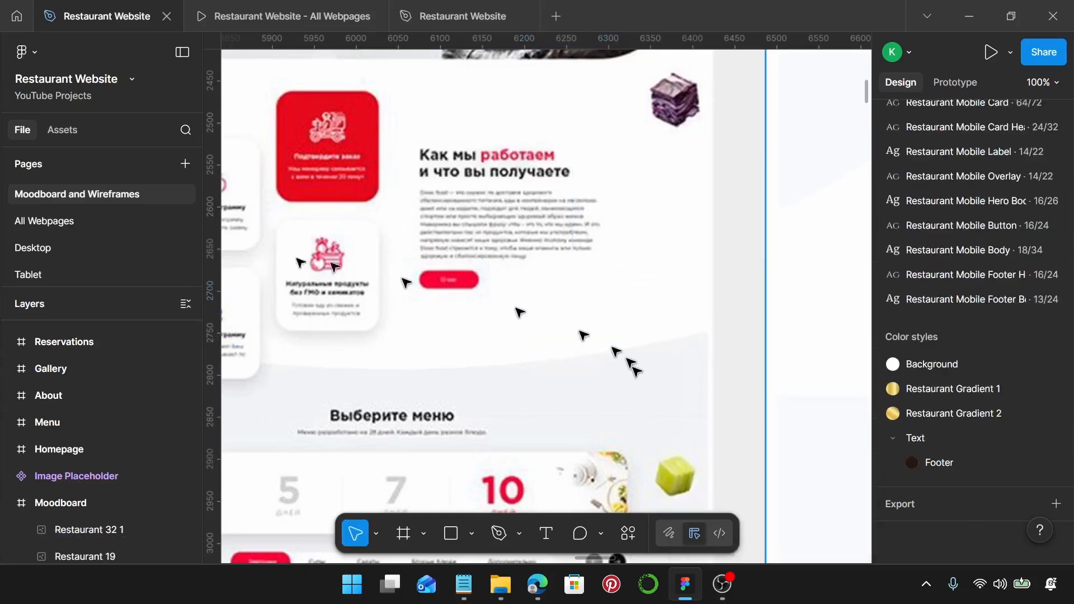
click(103, 247)
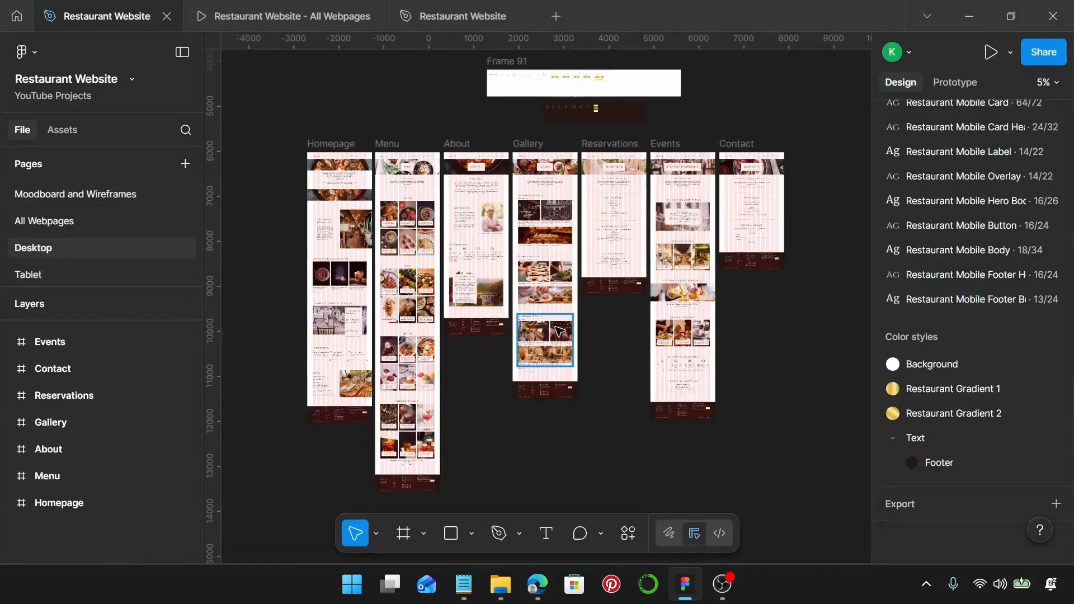
click(51, 223)
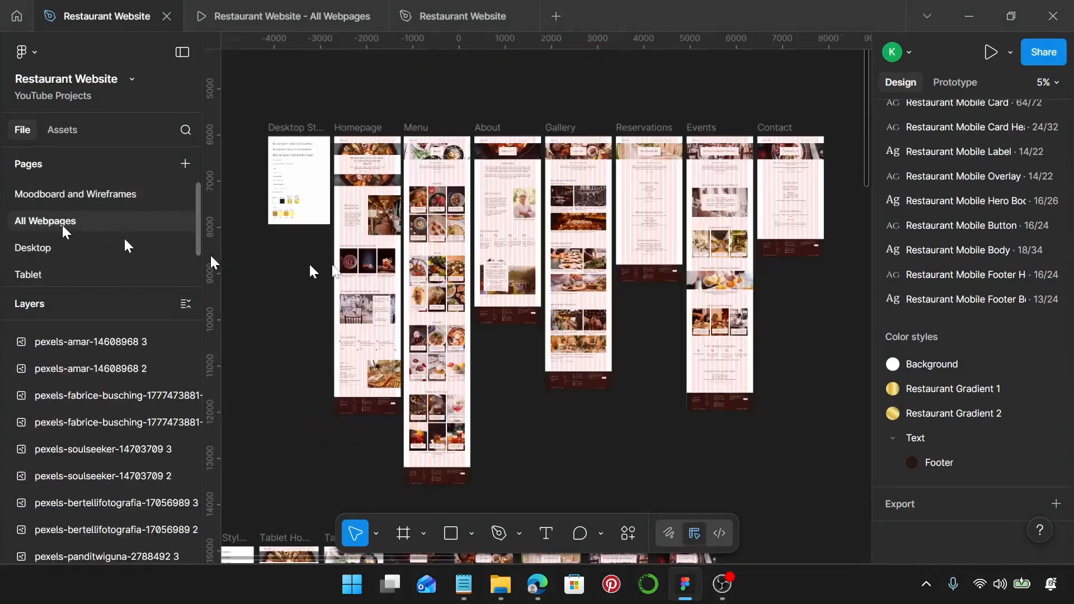
Step: Duplicate the light desktop Homepage frame into the empty canvas area left of the Desktop Style Guide
click(394, 186)
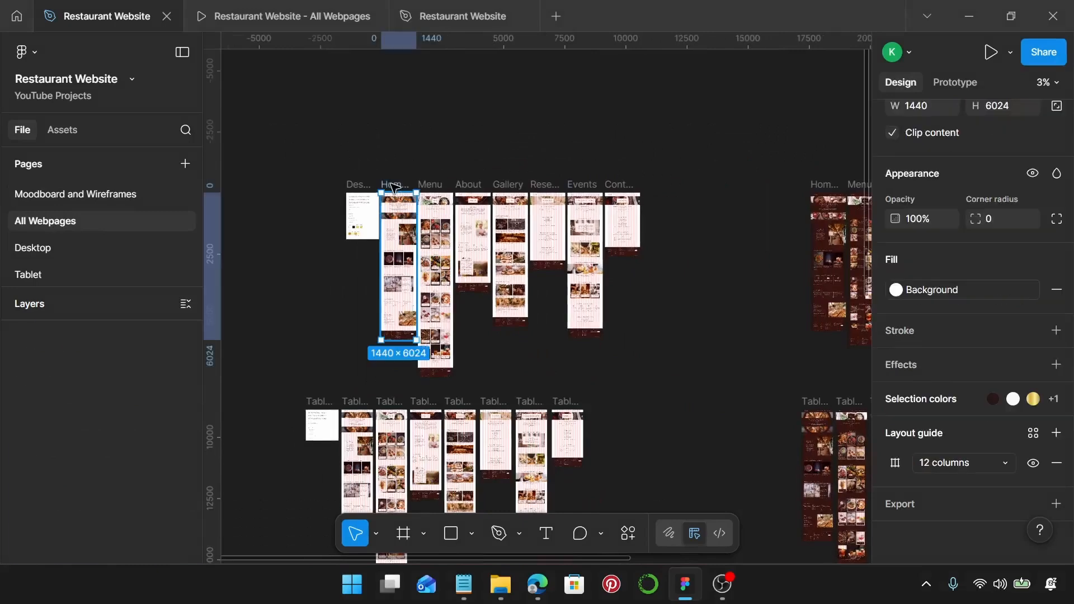
alt+drag(393, 185, 418, 215)
ctrl+scroll(418, 215, up, 3)
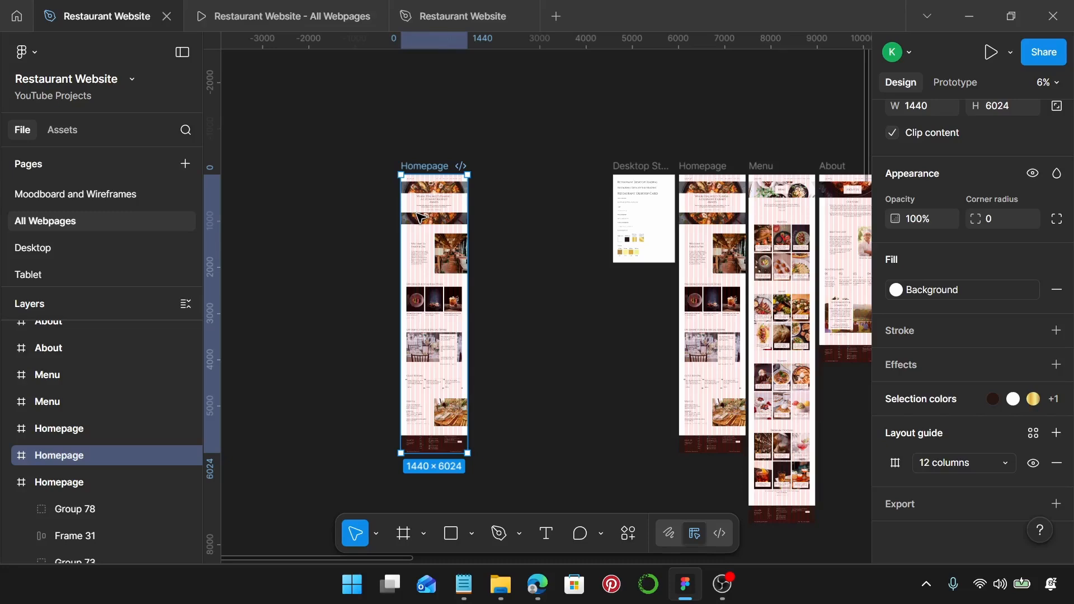
scroll(421, 218, up, 3)
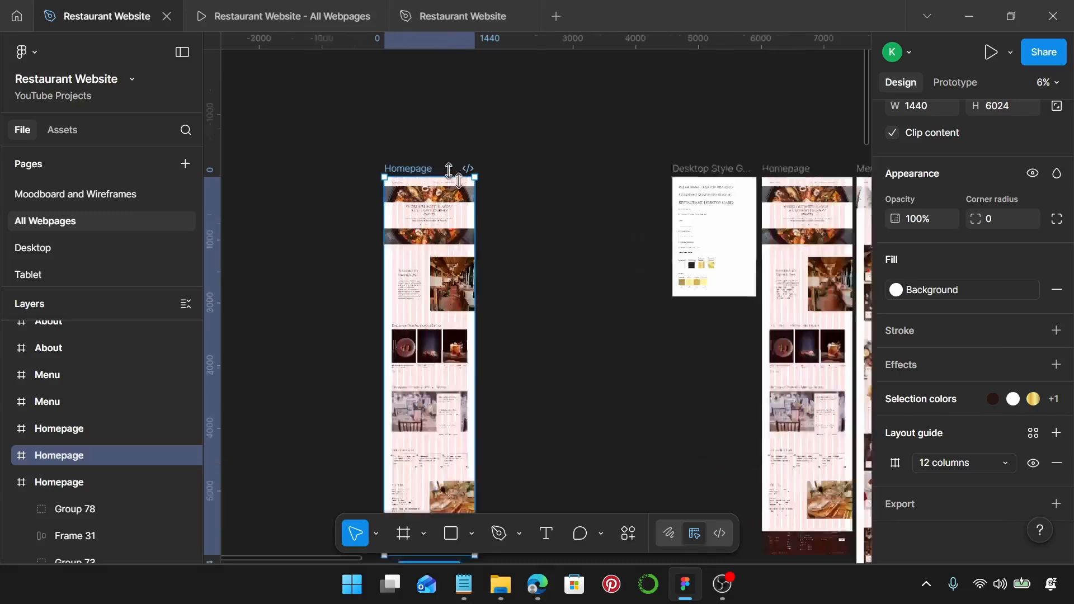
click(547, 223)
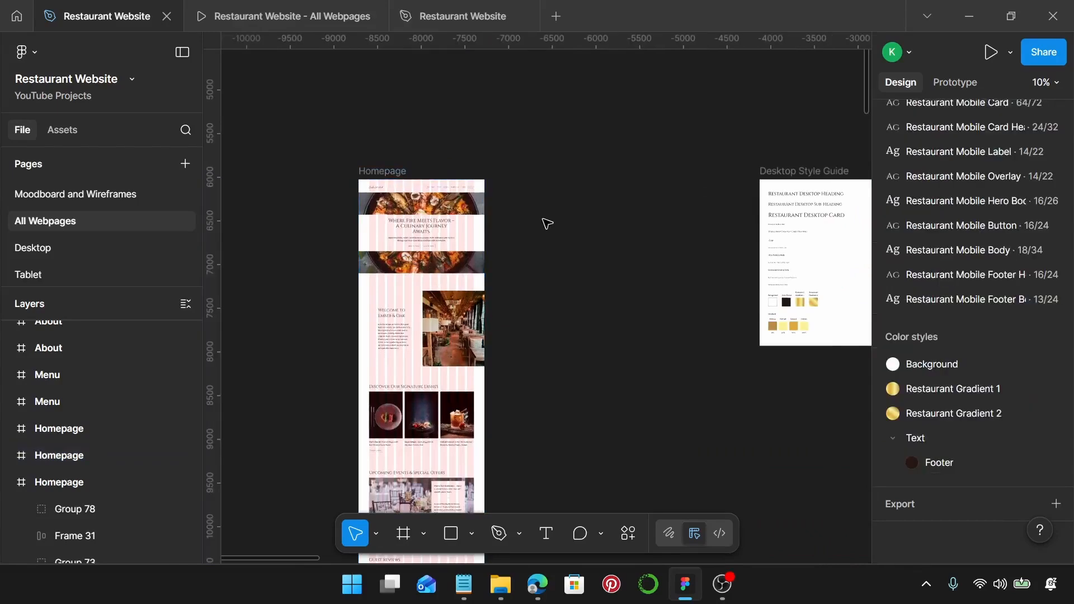
Step: Paste the red rectangle beside the duplicated Homepage and copy its fill's hex value E60918
key(ctrl+v)
scroll(516, 244, up, 3)
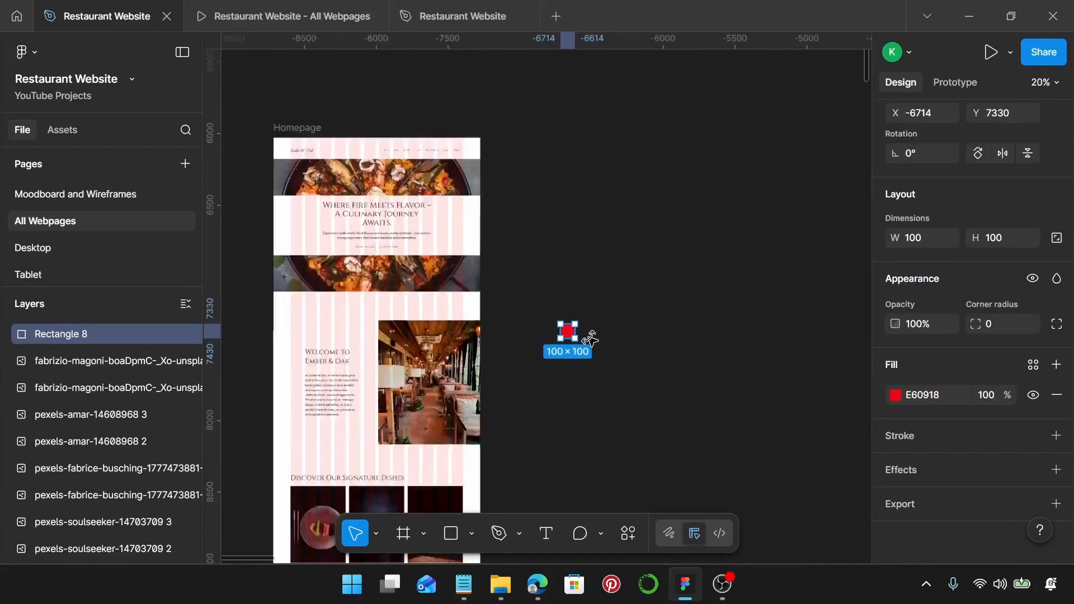
scroll(590, 338, down, 3)
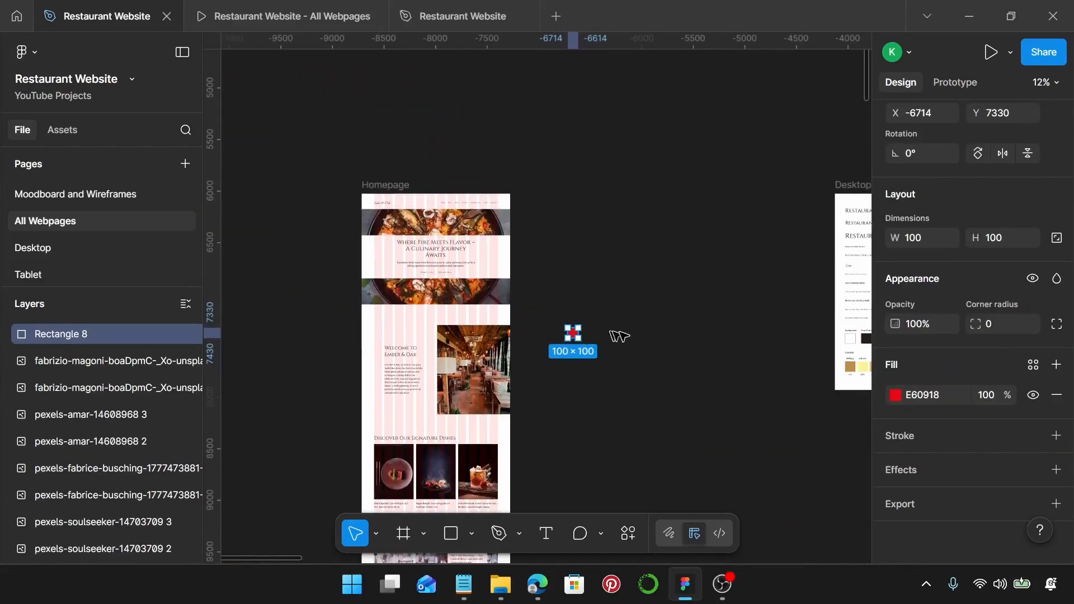
click(928, 399)
key(ctrl+c)
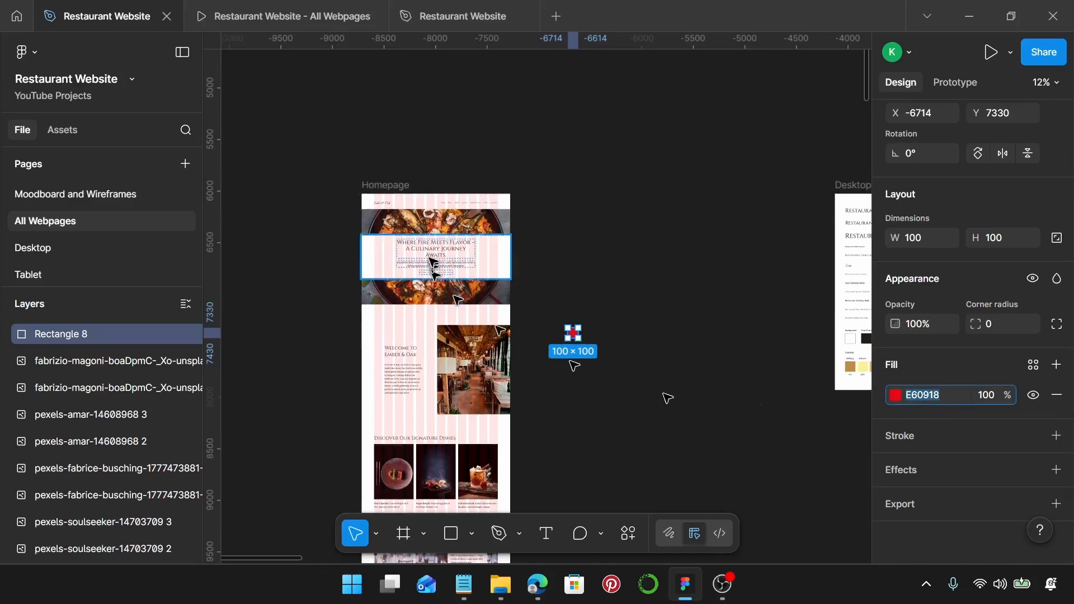
Step: Detach the Restaurant Gradient 1 style within the duplicated Homepage and replace that gradient with solid red E60918
click(385, 185)
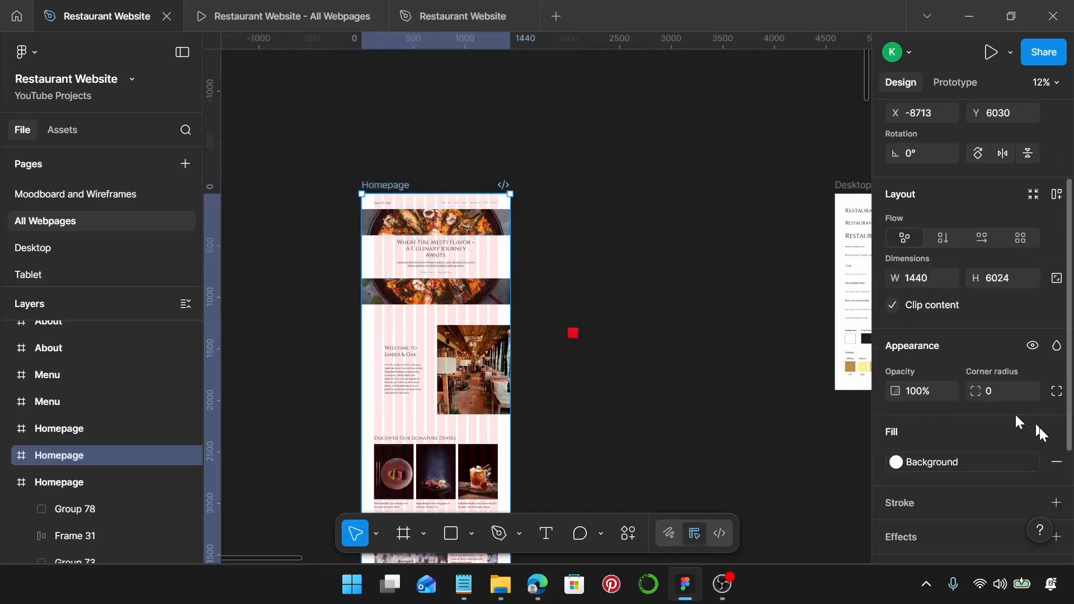
scroll(1017, 421, down, 3)
click(904, 401)
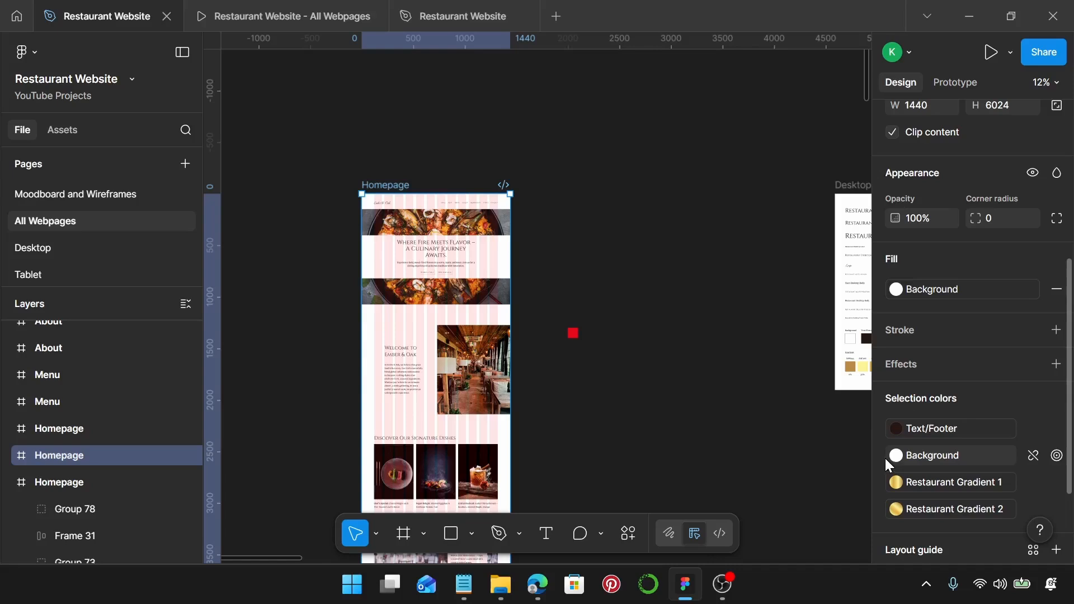
scroll(978, 487, down, 2)
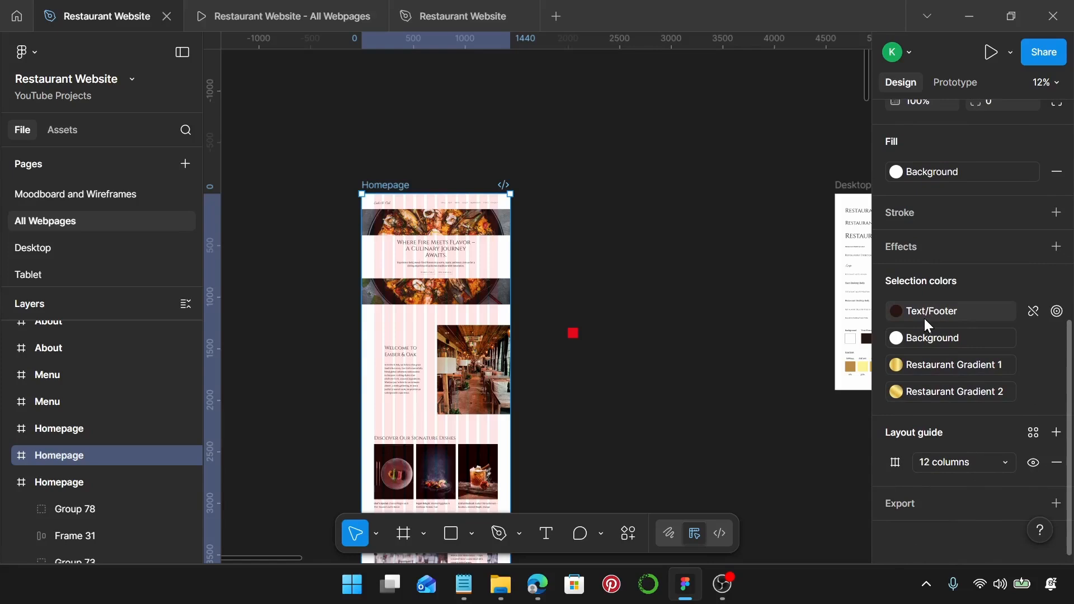
click(929, 365)
click(1034, 365)
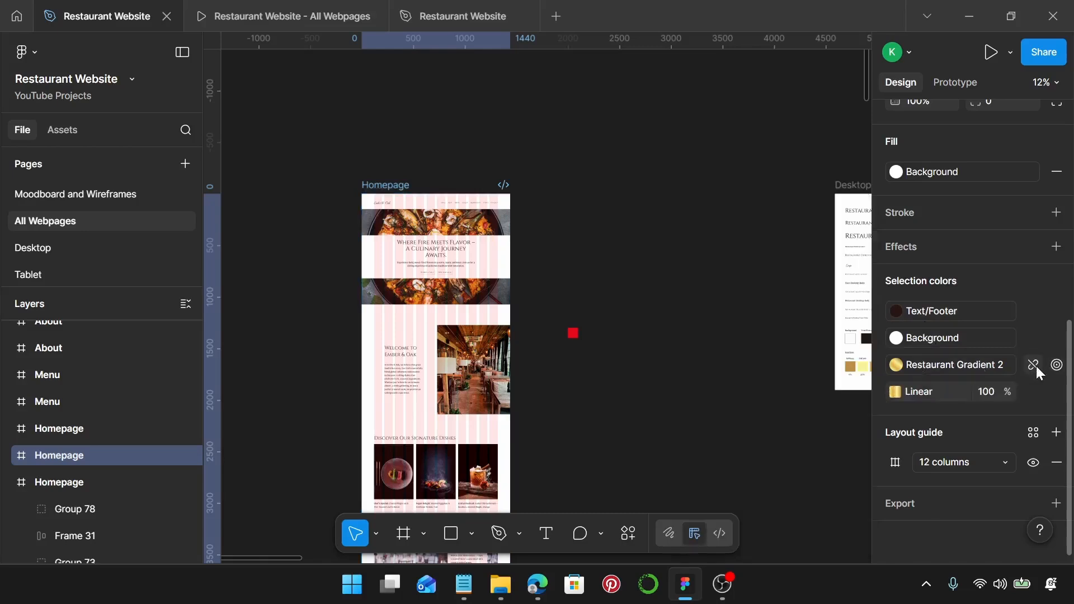
click(962, 393)
click(687, 296)
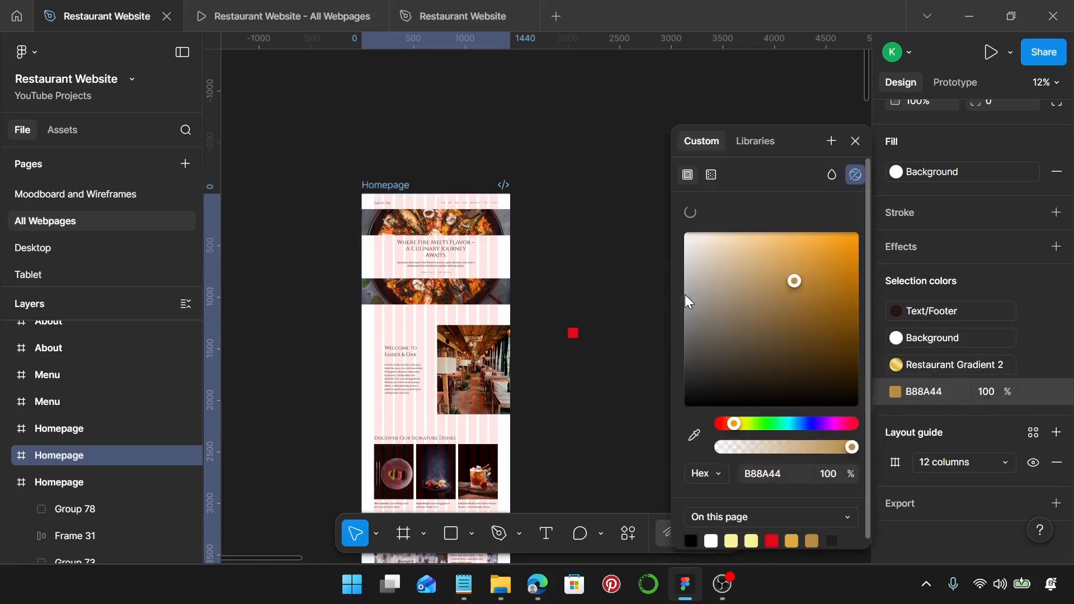
click(934, 394)
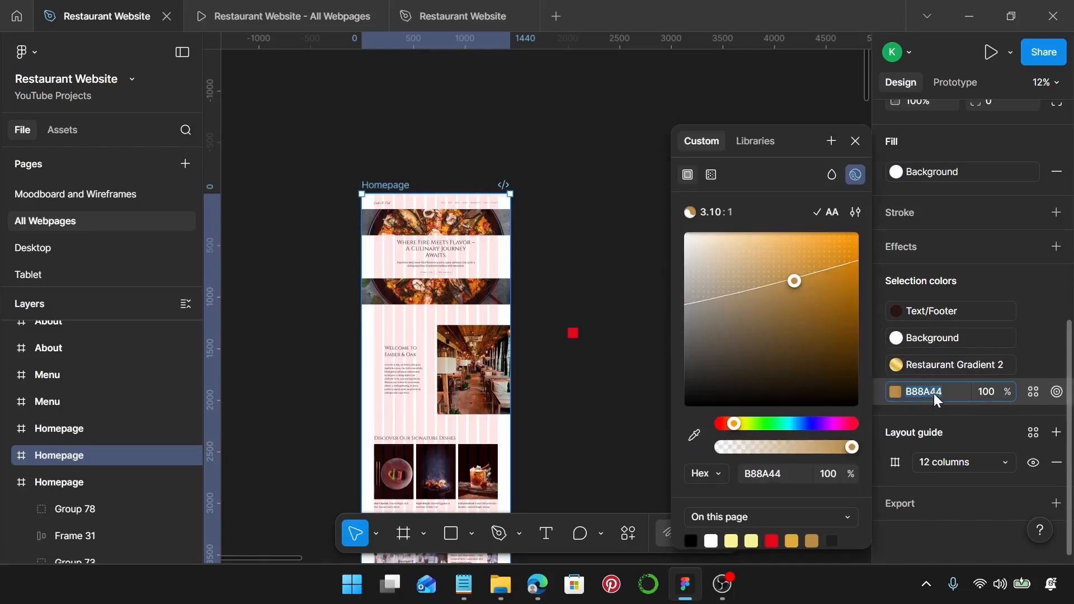
key(Return)
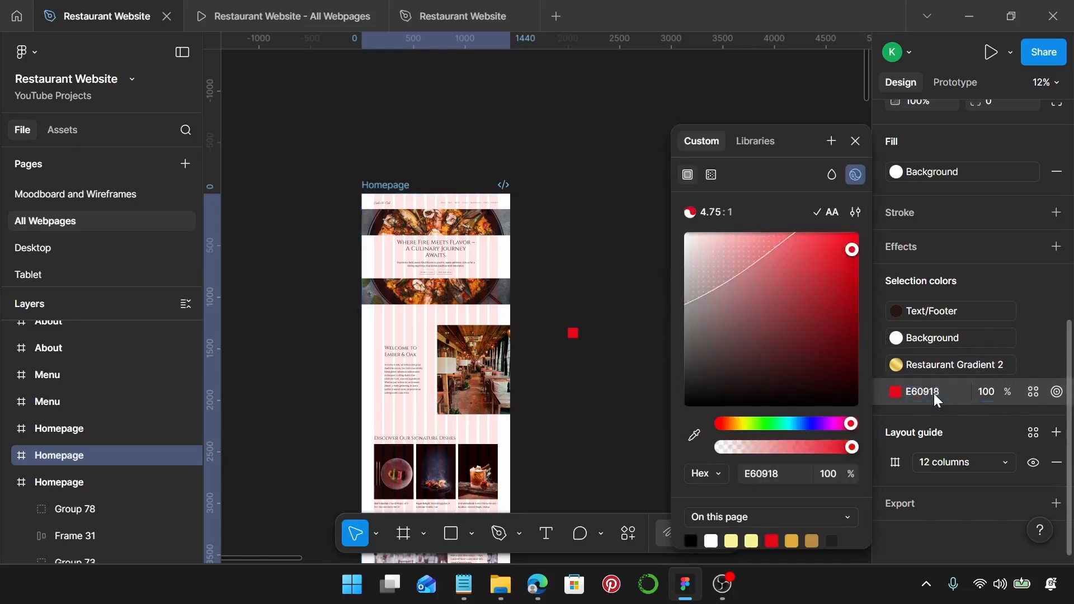
Step: Detach the Restaurant Gradient 2 style within the duplicated Homepage and replace that gradient with solid red E60918
click(942, 365)
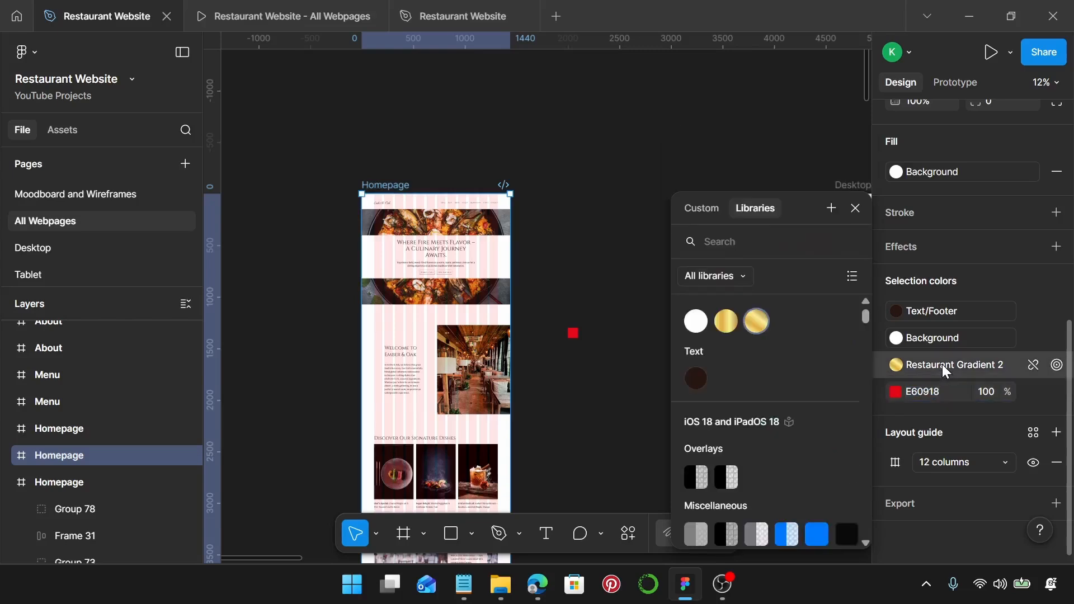
click(1034, 365)
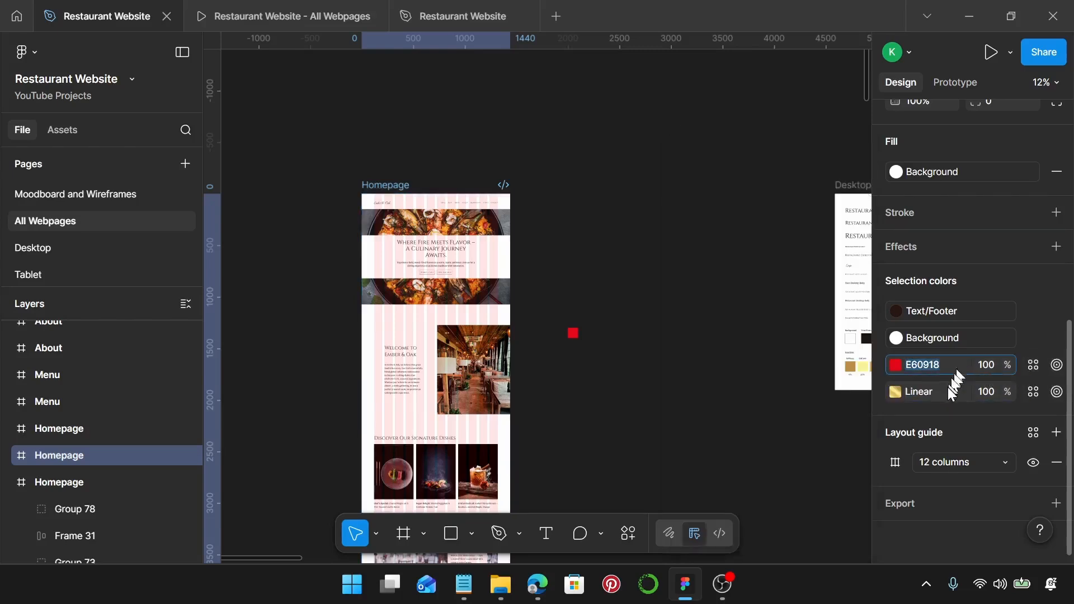
click(948, 387)
click(689, 297)
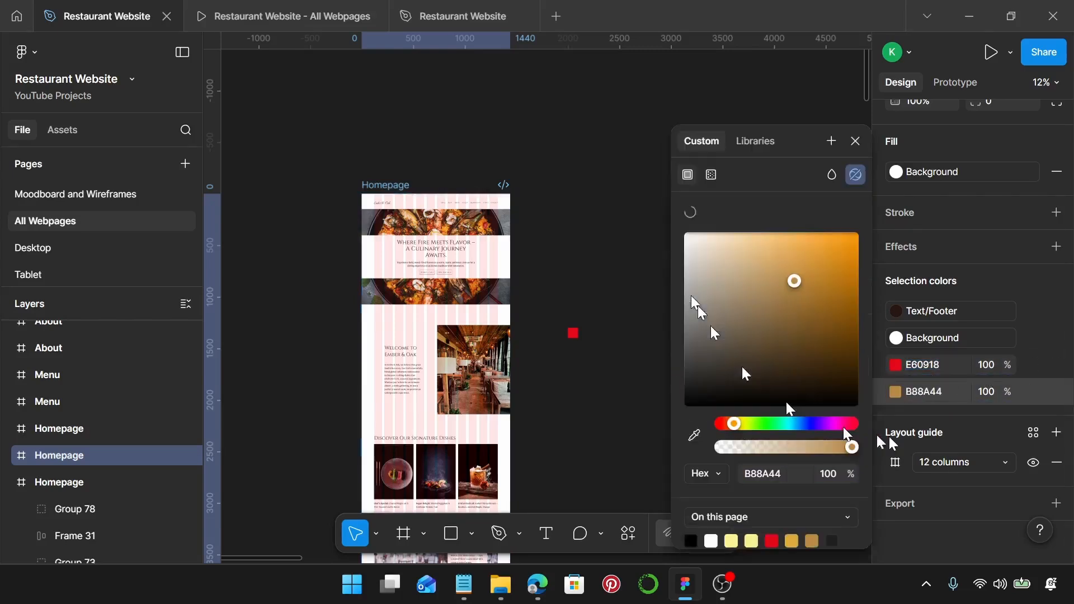
click(955, 394)
key(ctrl+v)
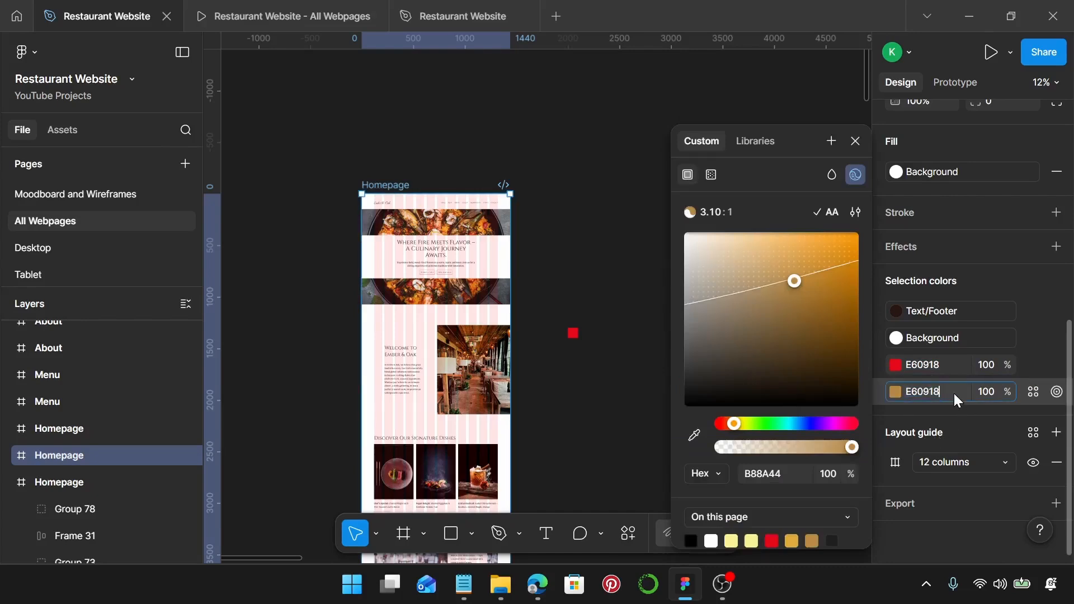
key(Return)
click(566, 247)
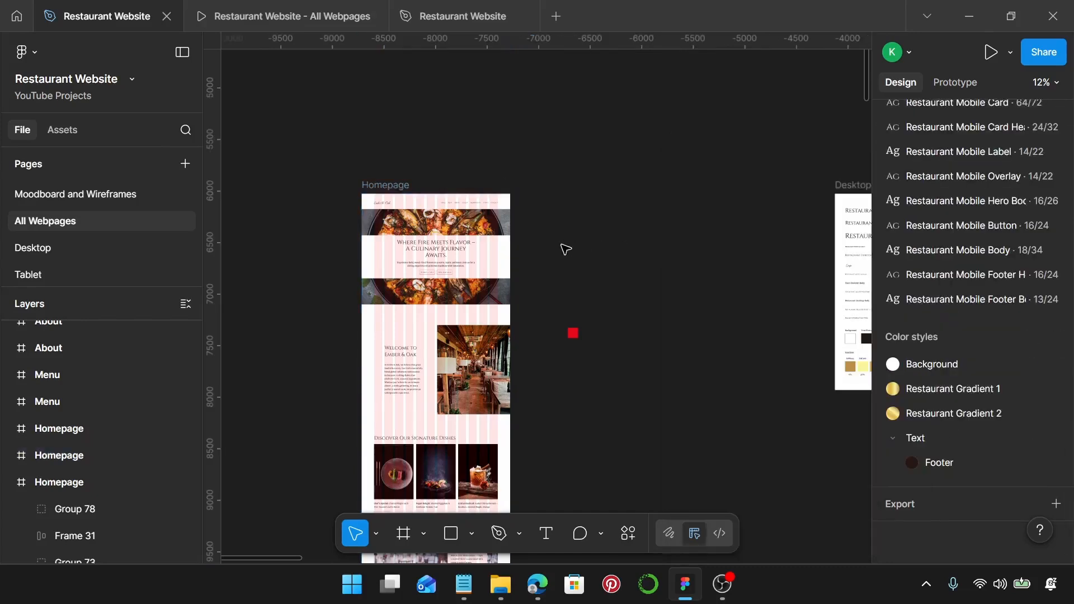
Step: Examine the red accents on the duplicated Homepage from the hero buttons through the events dividers to the footer
scroll(444, 223, down, 1)
scroll(444, 223, up, 8)
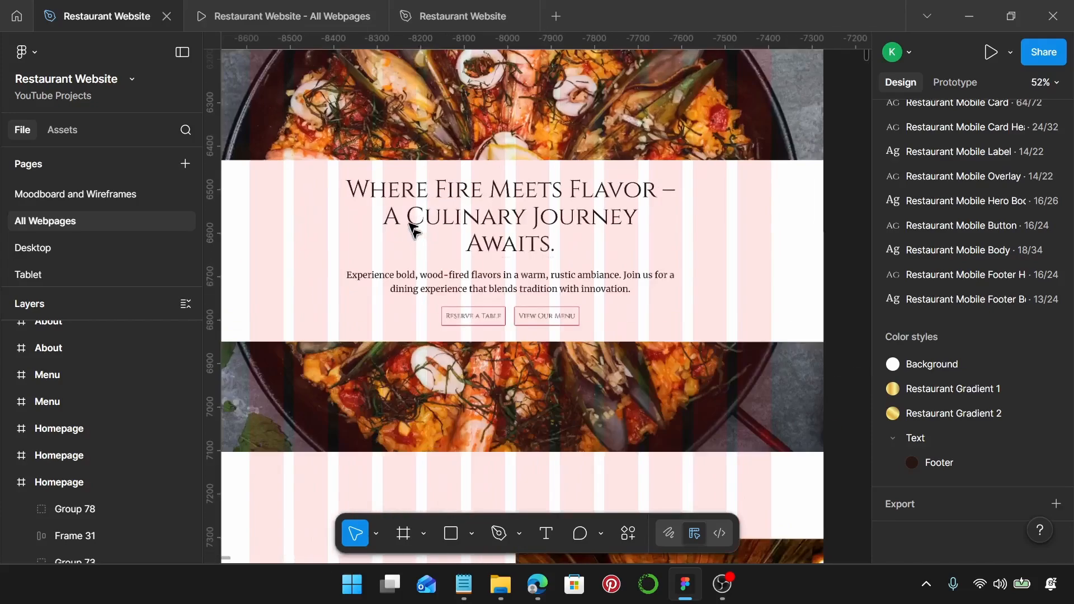
scroll(456, 317, up, 3)
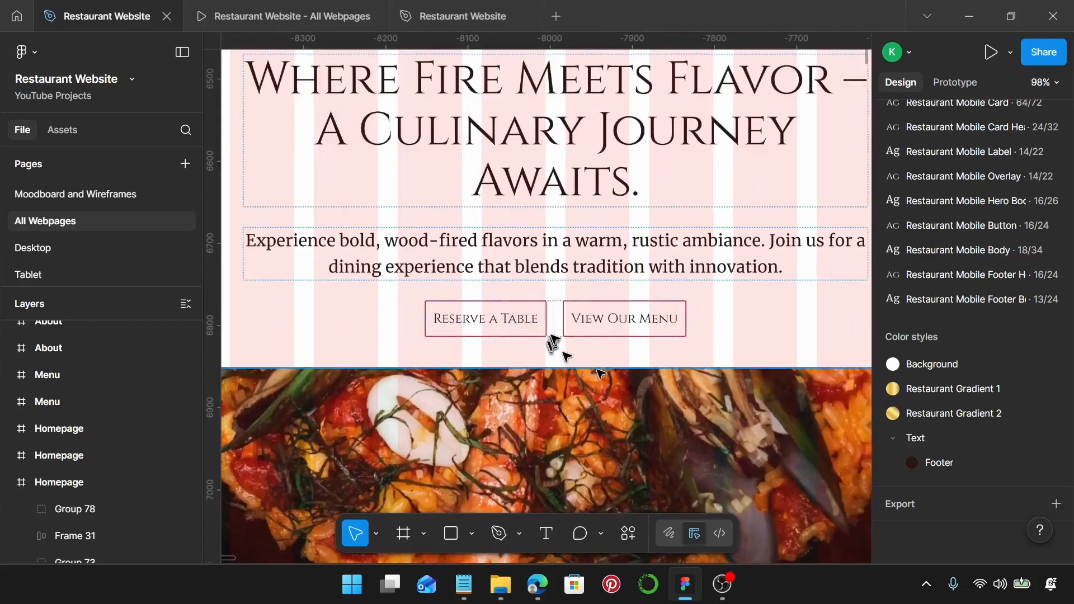
scroll(687, 343, down, 5)
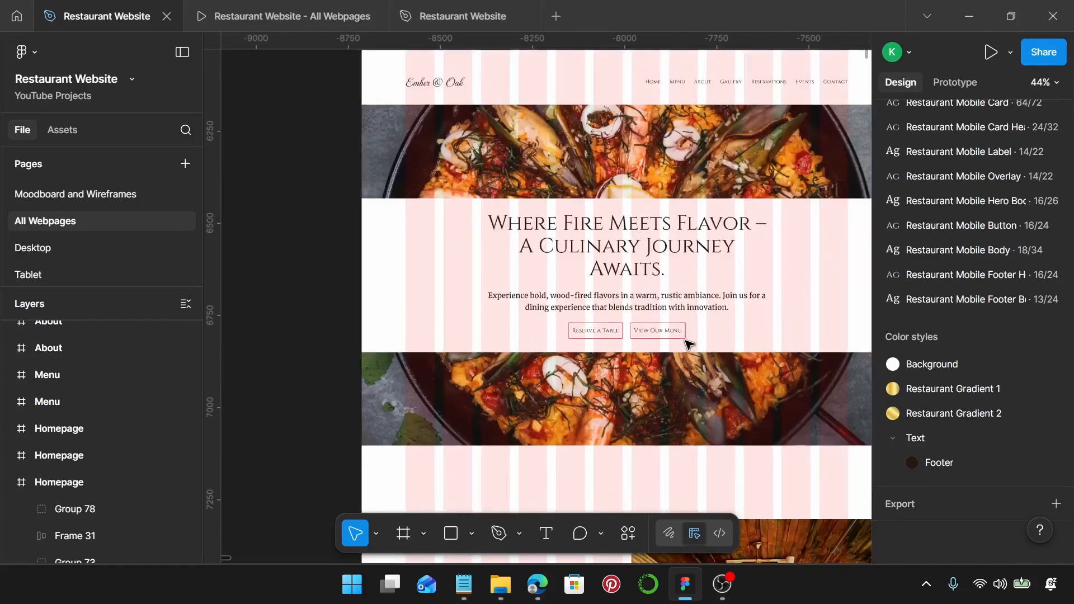
scroll(688, 344, down, 12)
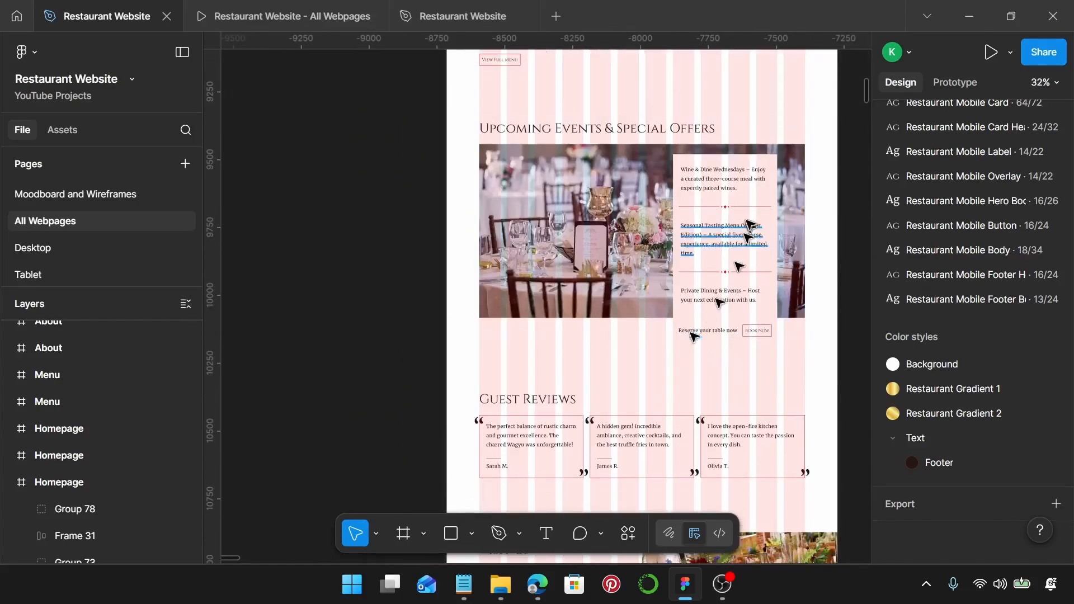
scroll(696, 335, up, 6)
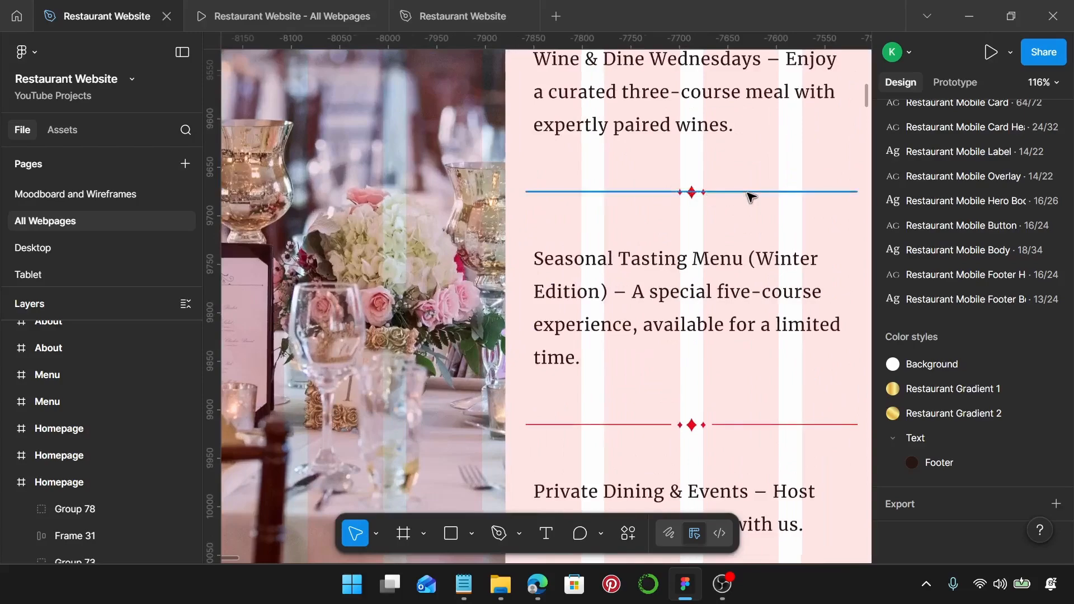
scroll(750, 196, down, 5)
scroll(745, 235, down, 10)
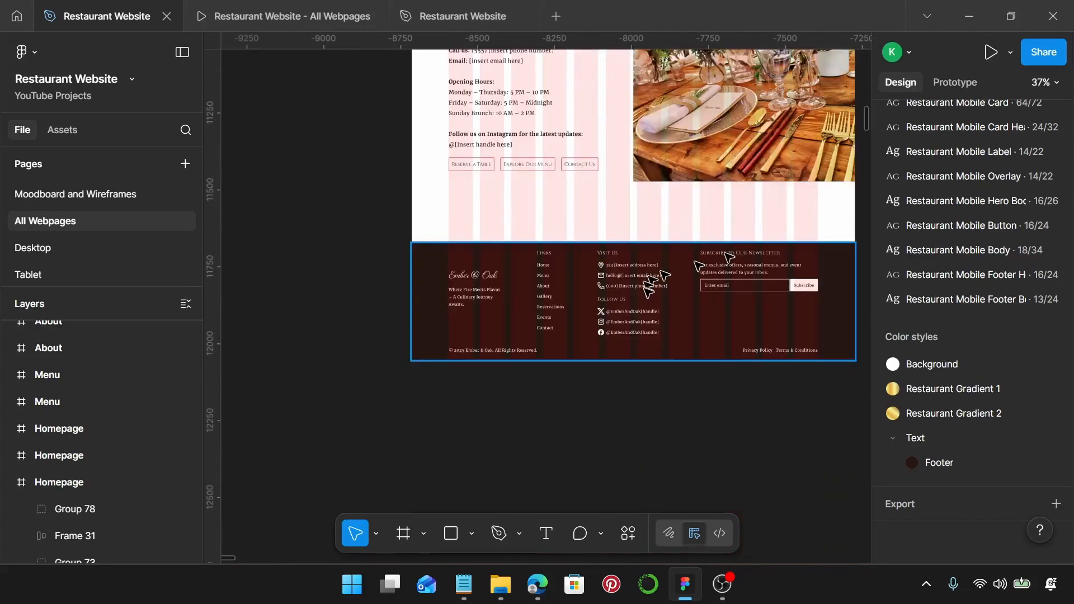
Step: Detach the Text/Footer color style from the duplicated Homepage's footer and recolor its background to E60918
click(740, 253)
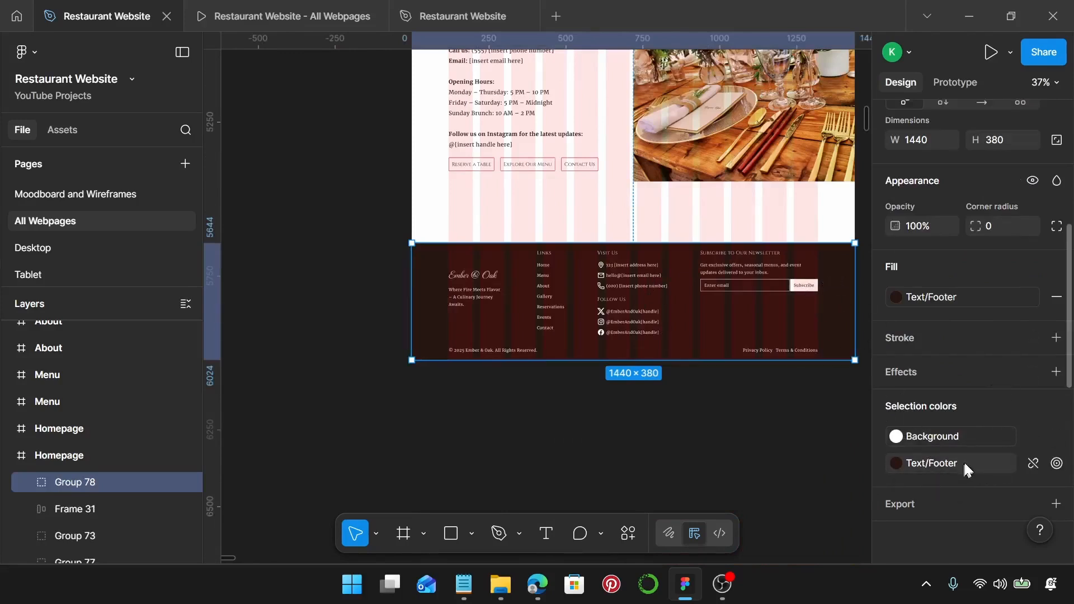
click(1034, 463)
click(955, 463)
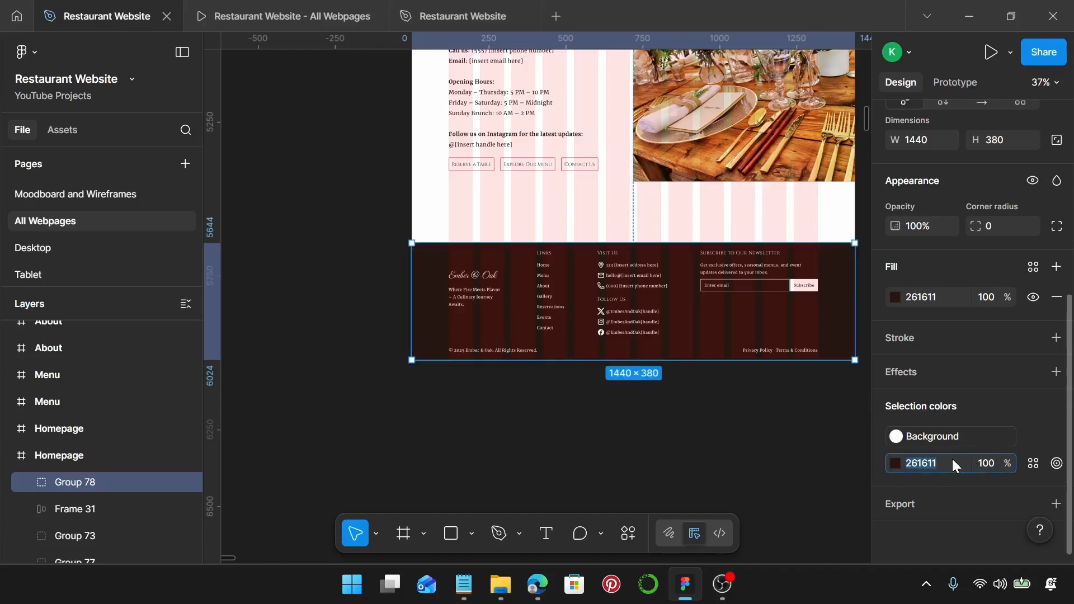
text(E60918)
key(Return)
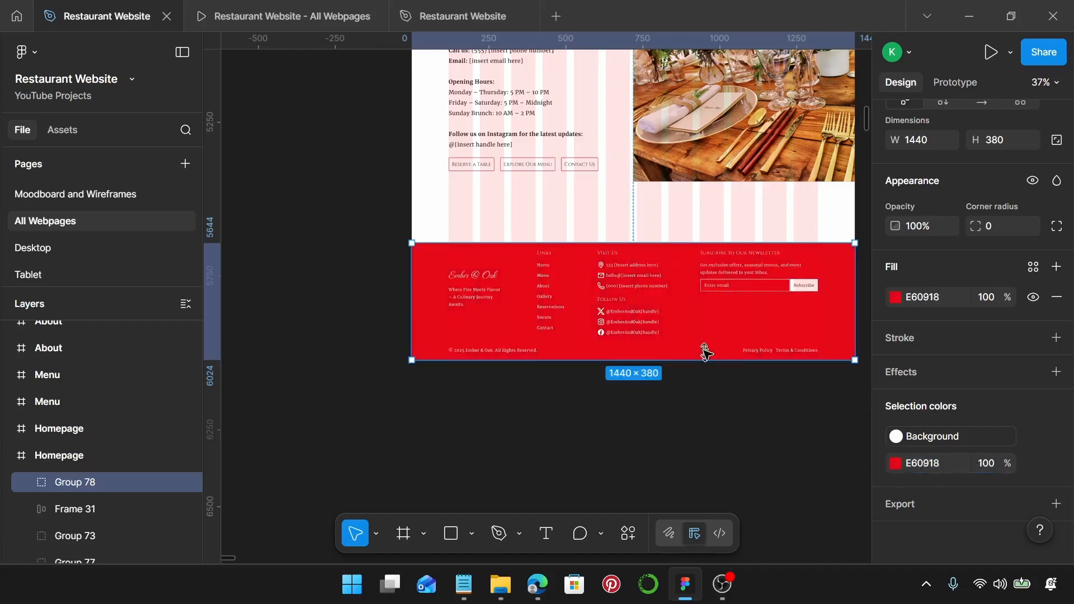
scroll(704, 351, up, 3)
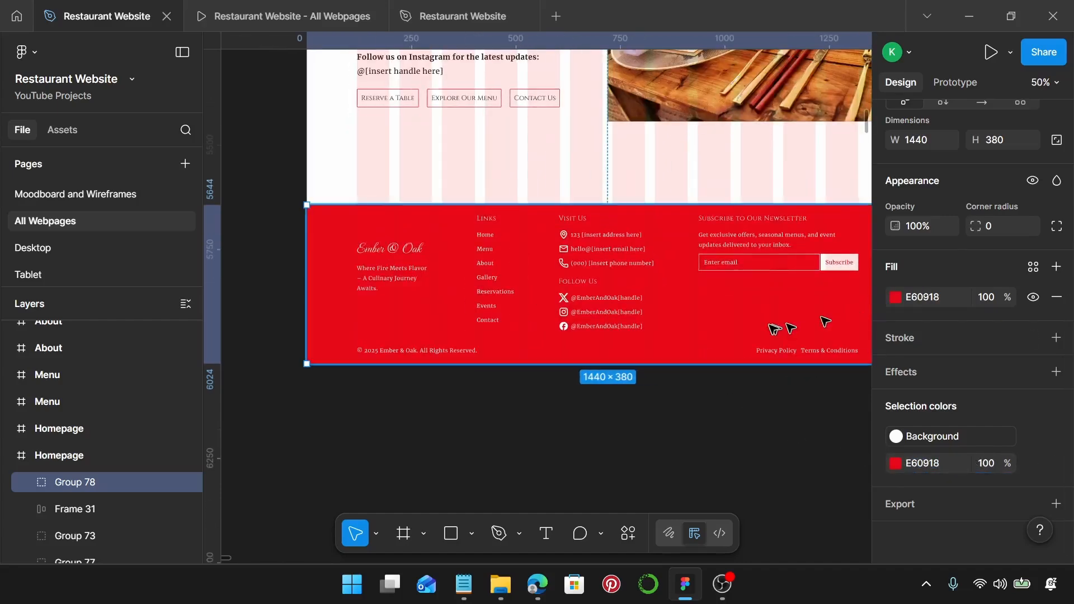
scroll(750, 403, down, 3)
click(742, 421)
scroll(739, 422, down, 3)
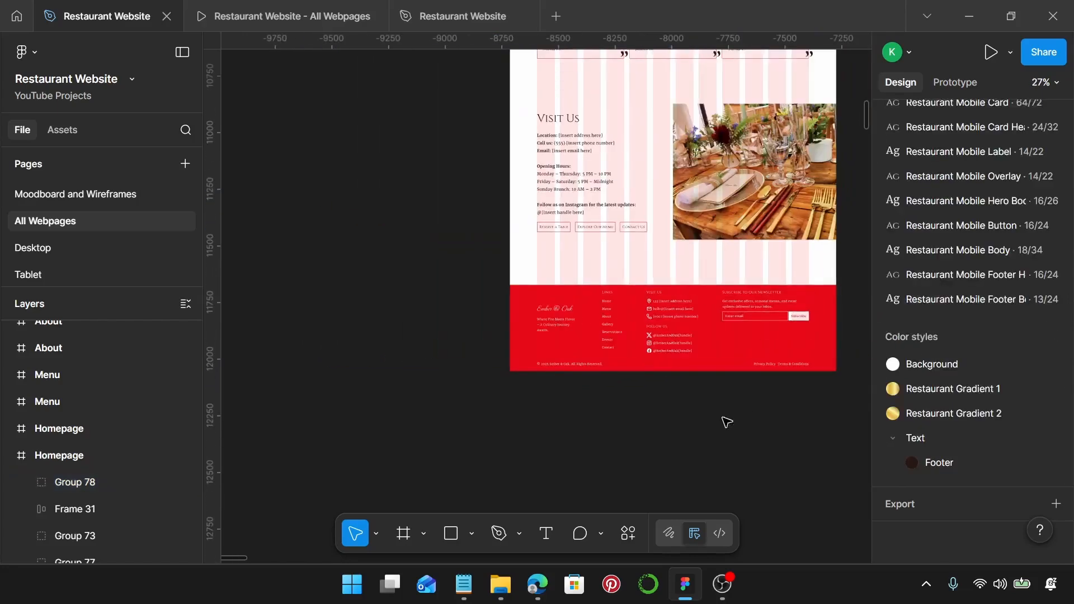
scroll(727, 422, right, 2)
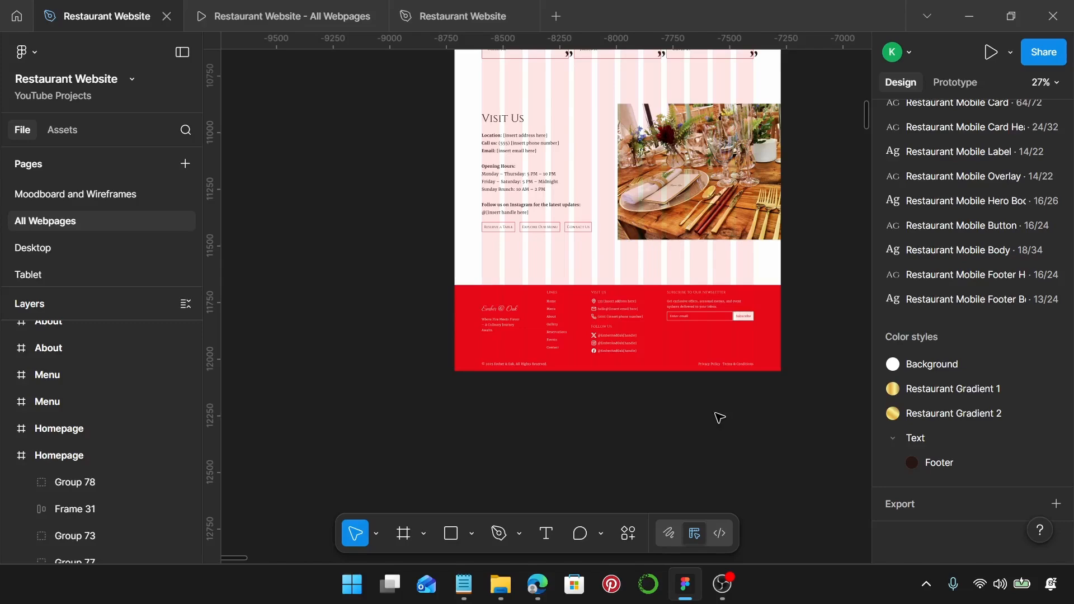
scroll(718, 418, up, 1)
scroll(718, 416, down, 3)
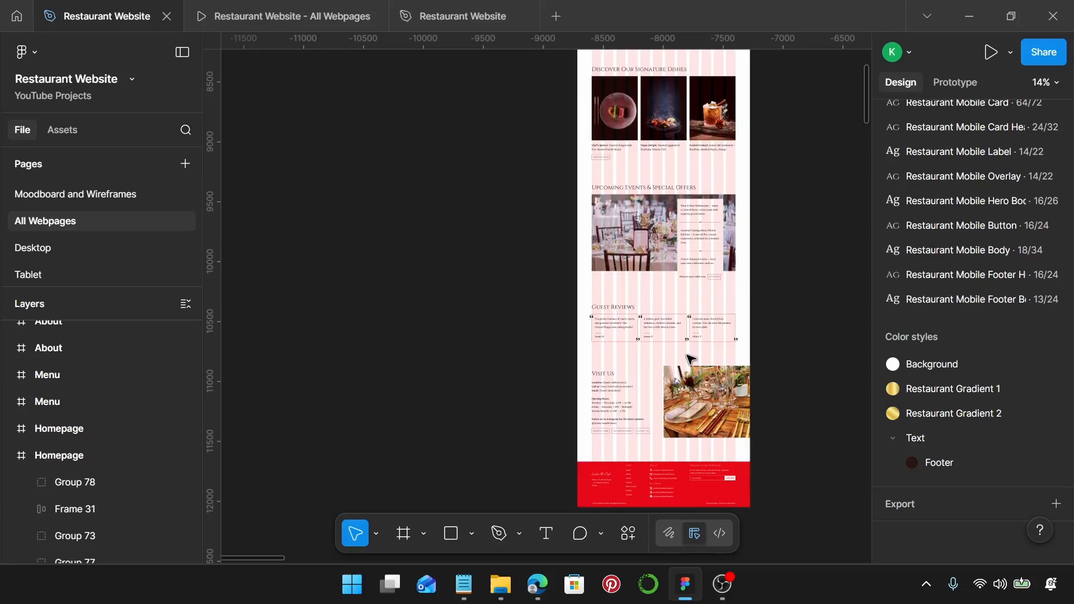
Step: Look over the reference restaurant designs on the Moodboard and Wireframes page
click(116, 190)
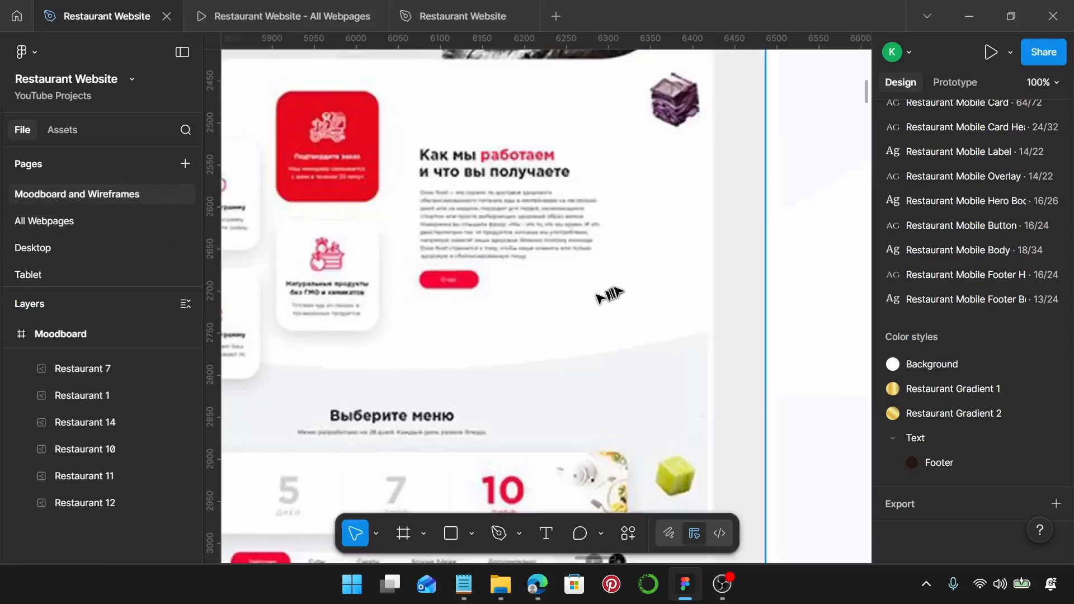
scroll(616, 296, down, 6)
scroll(622, 295, down, 3)
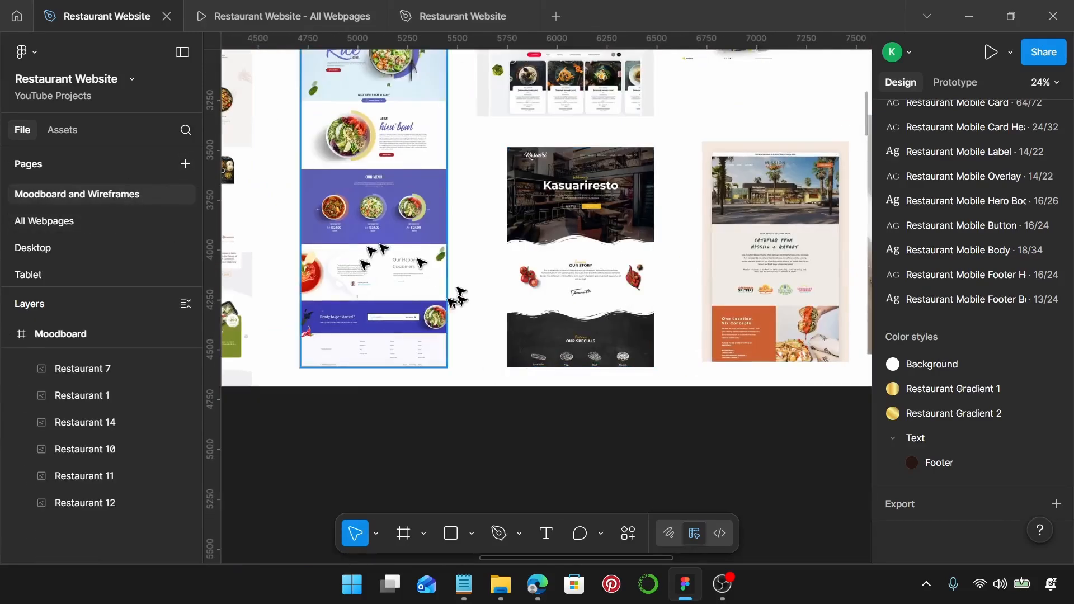
scroll(445, 231, left, 3)
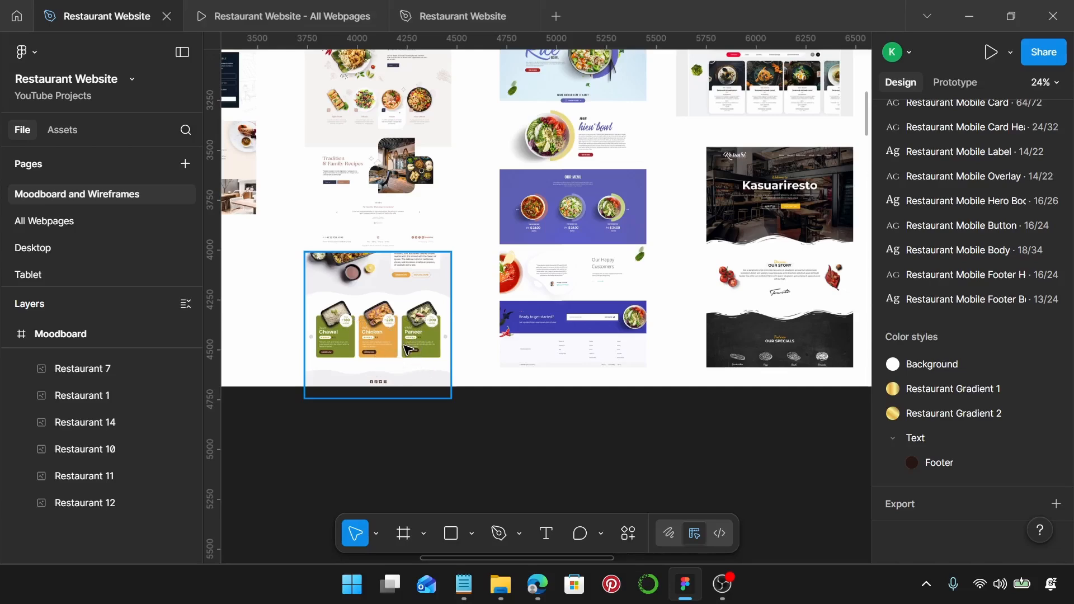
Step: Return to the All Webpages page and compare the red Homepage duplicate with the original desktop pages
click(118, 224)
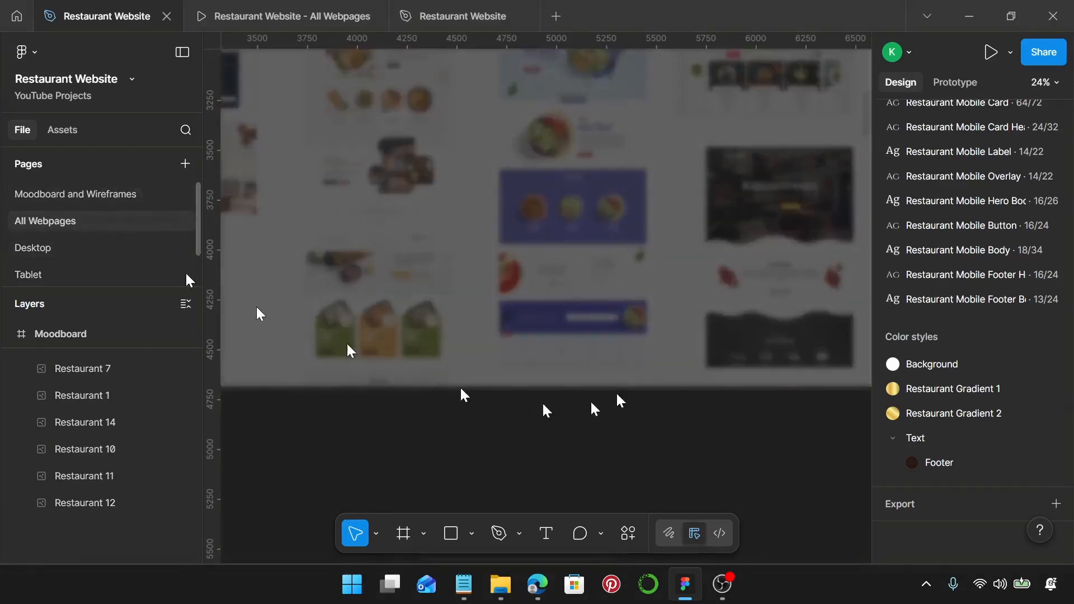
scroll(653, 365, down, 3)
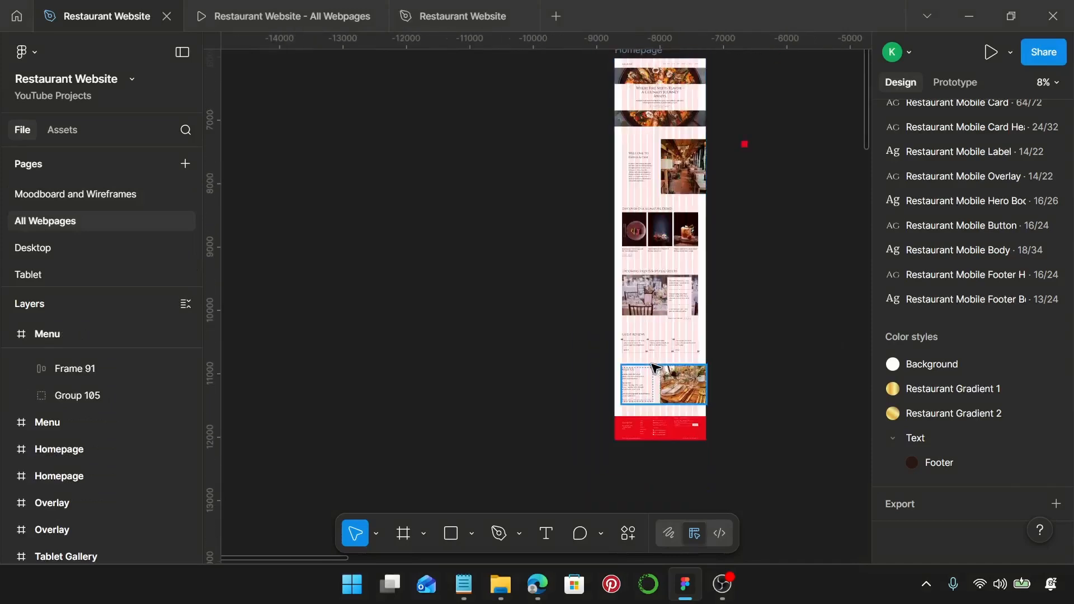
scroll(652, 363, right, 3)
scroll(656, 366, down, 2)
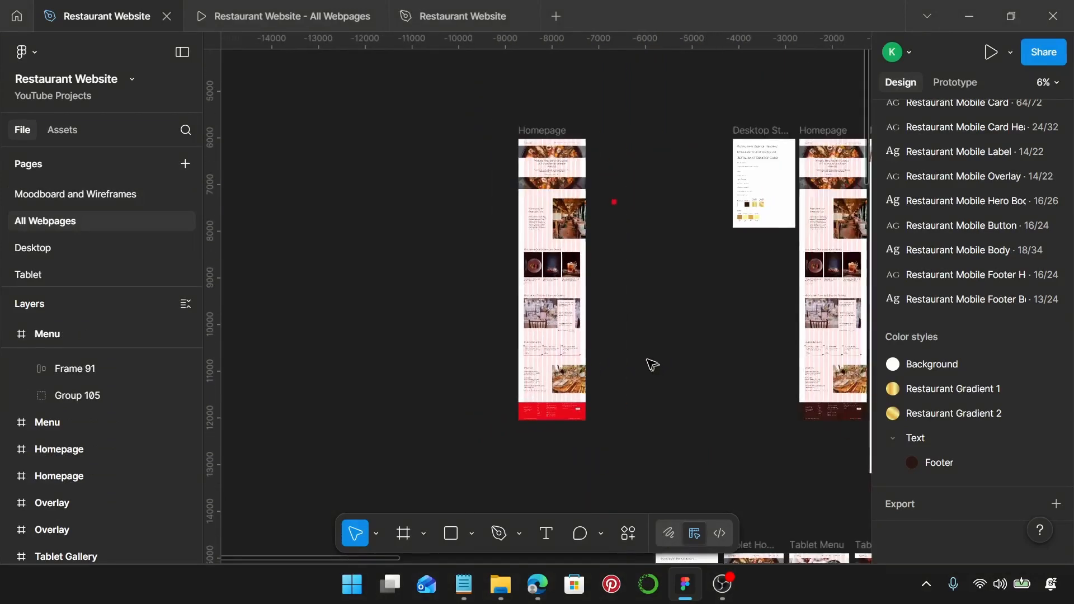
scroll(647, 365, right, 3)
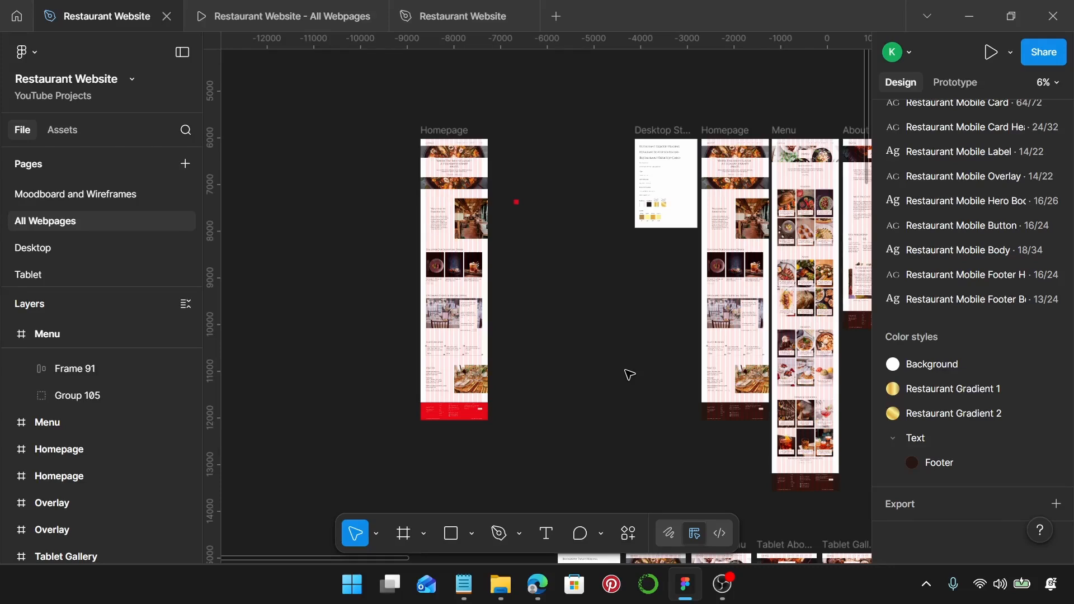
scroll(630, 375, right, 2)
scroll(378, 345, left, 3)
Step: Set the corner radius of the Reserve a Table button in the duplicated Homepage's hero to 16
scroll(549, 210, up, 3)
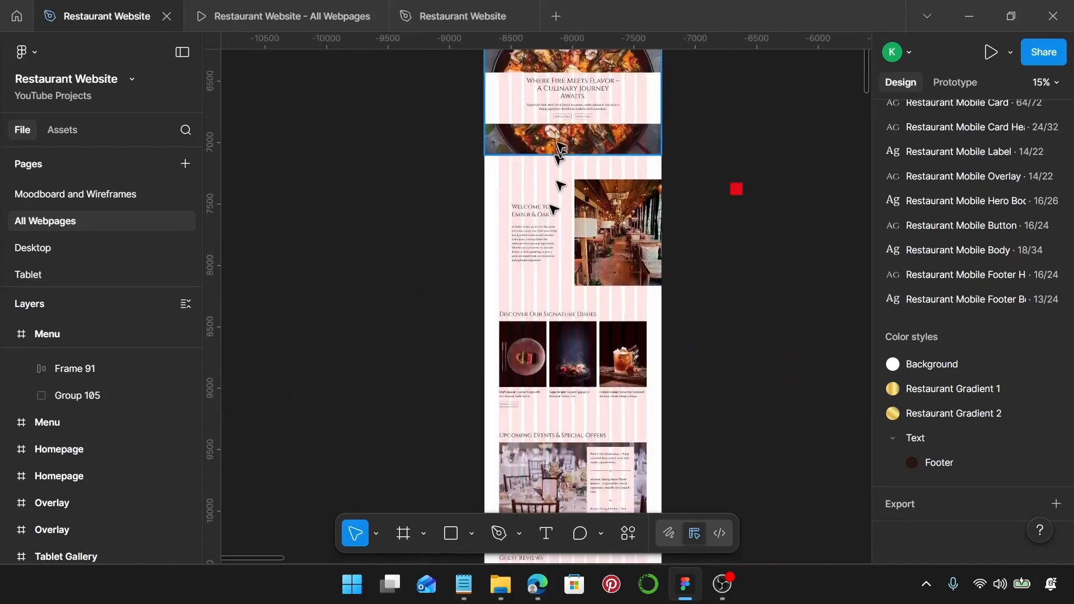
scroll(560, 149, up, 10)
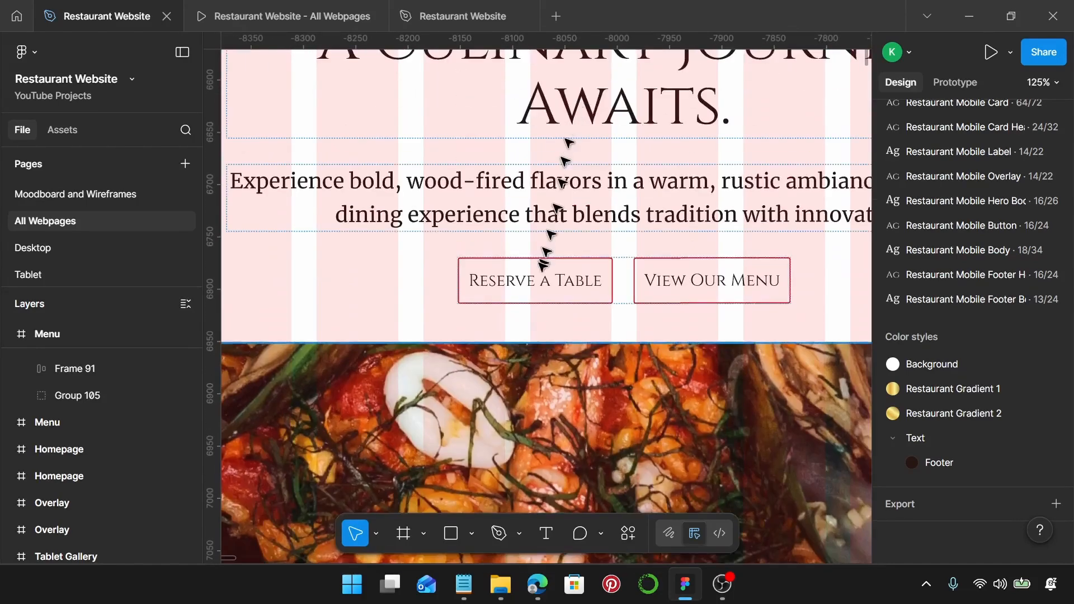
click(545, 281)
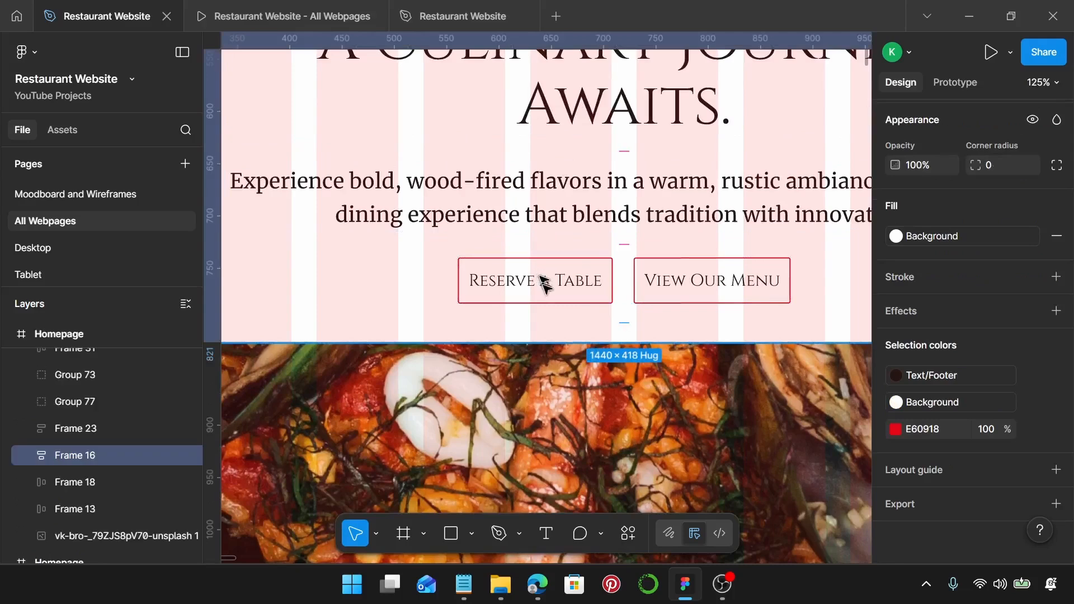
click(569, 275)
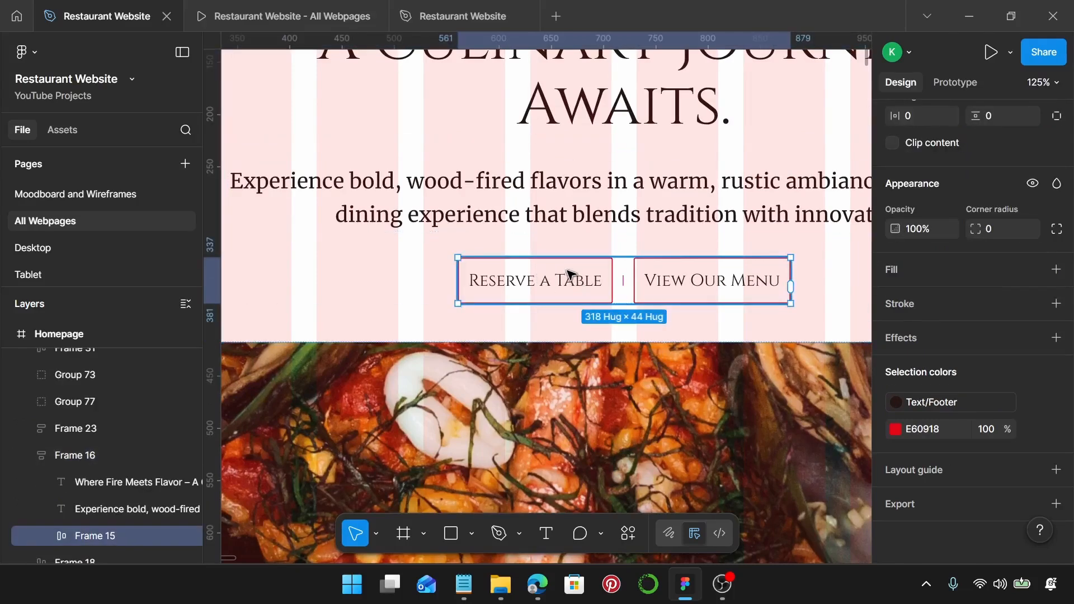
double_click(575, 280)
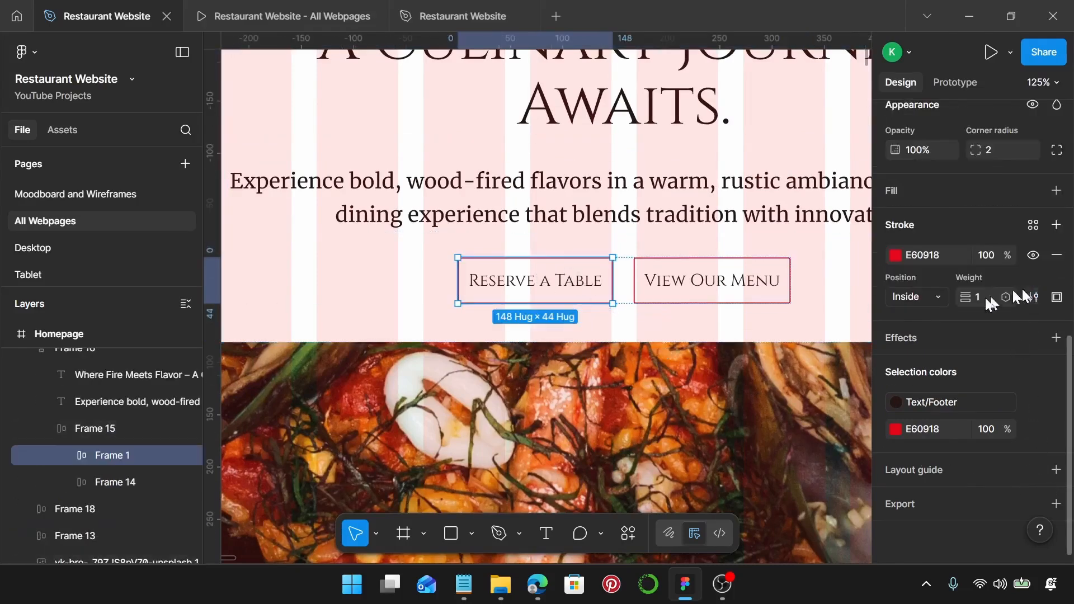
scroll(923, 303, up, 2)
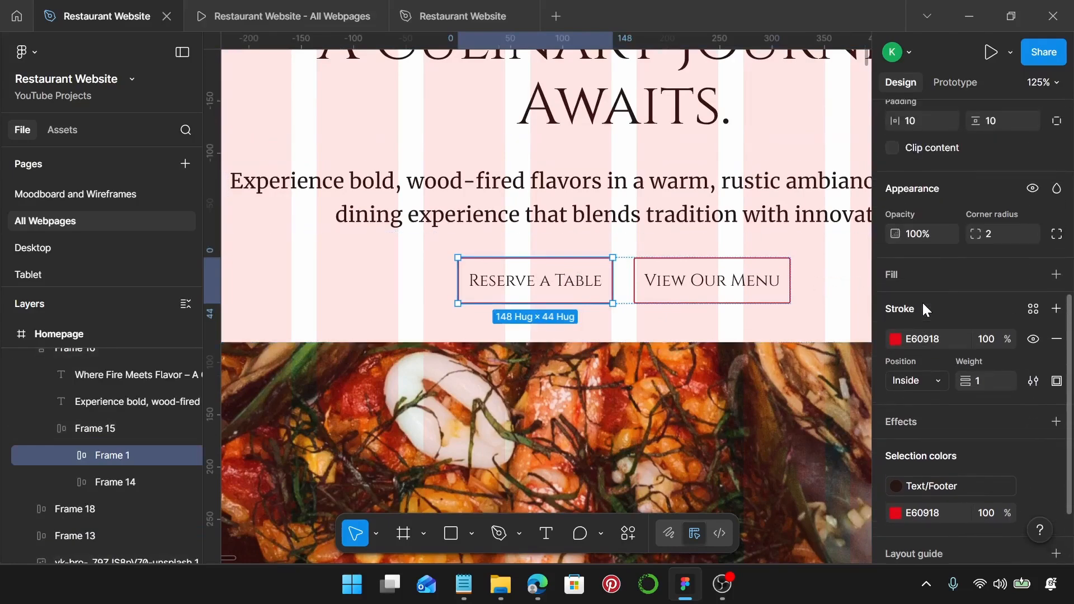
click(991, 237)
text(16)
key(Return)
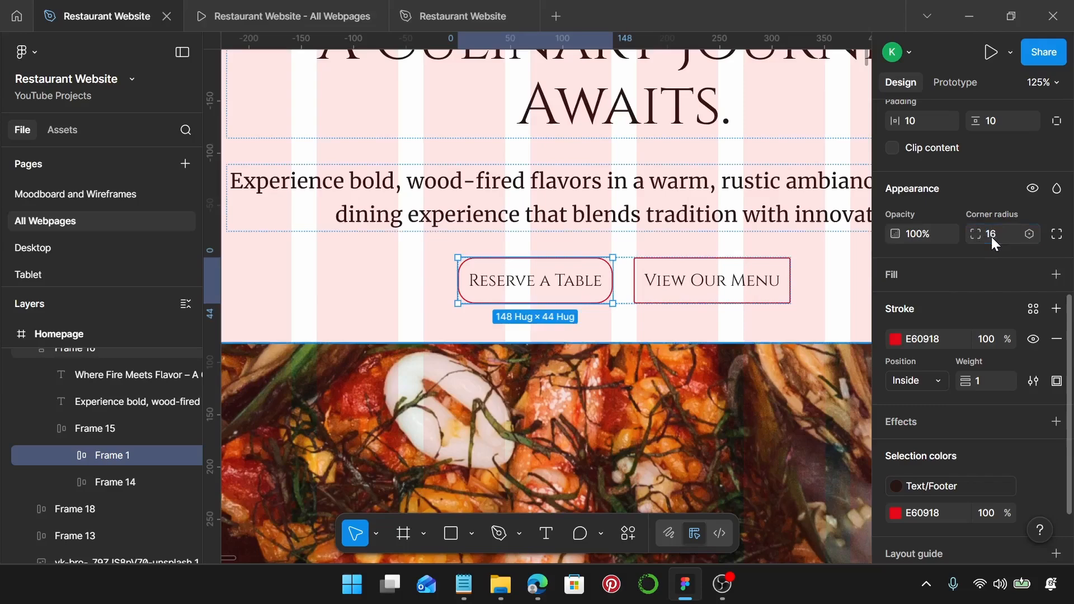
click(834, 305)
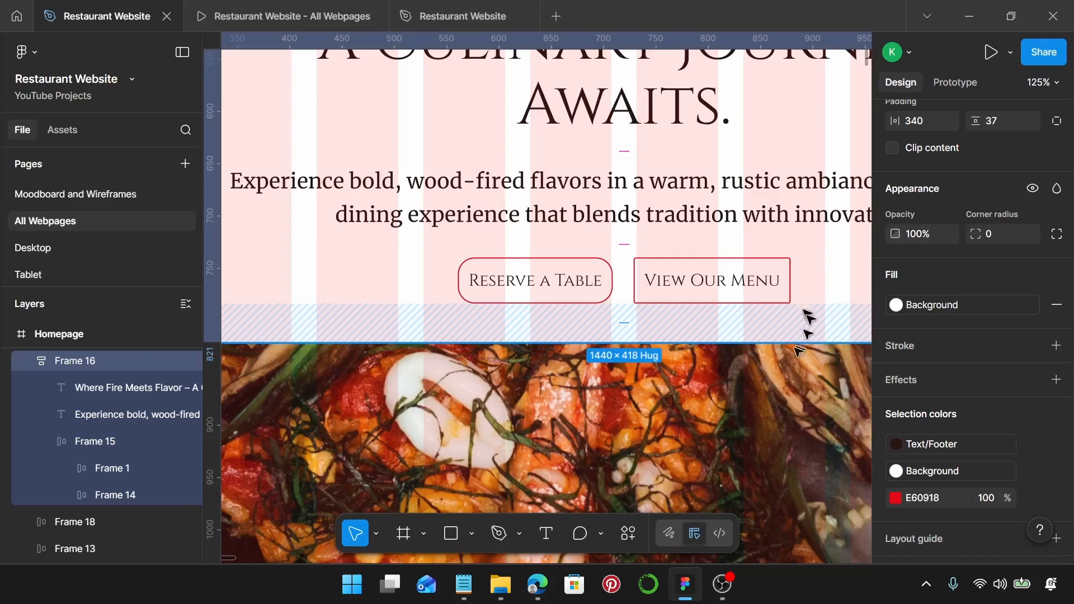
Step: Review the original desktop Homepage, Menu, About and Gallery designs beside the Desktop Style Guide
scroll(790, 352, down, 10)
scroll(789, 354, right, 5)
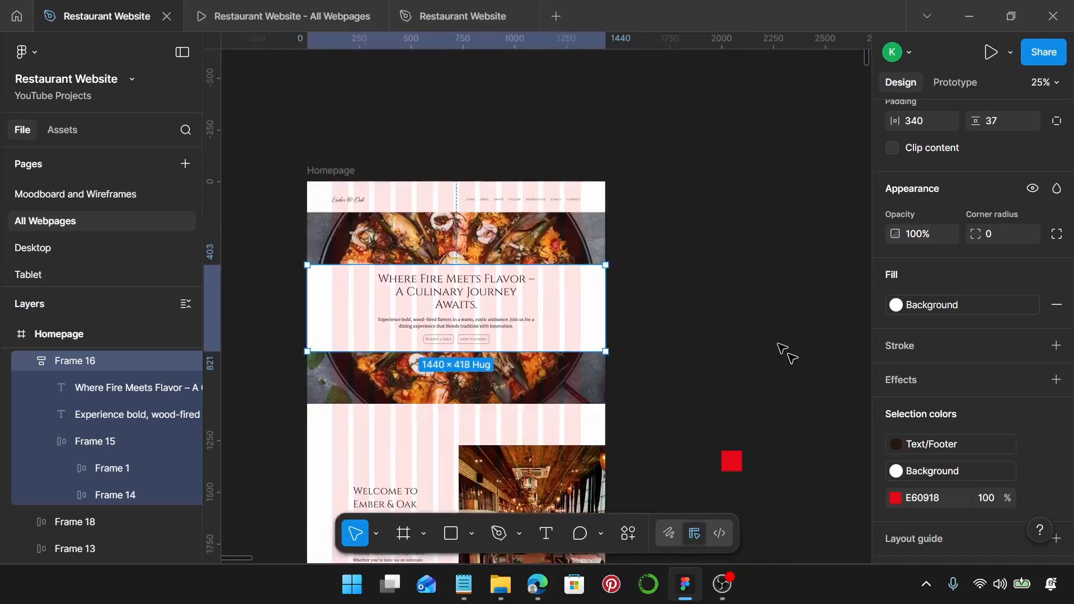
scroll(790, 352, right, 20)
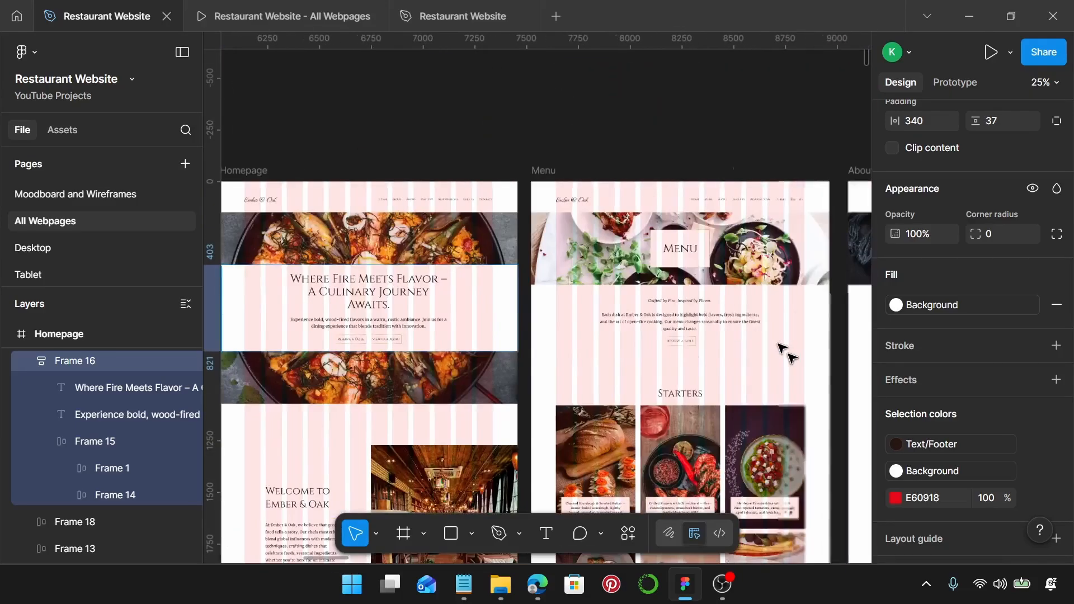
scroll(789, 353, down, 5)
scroll(789, 353, down, 5)
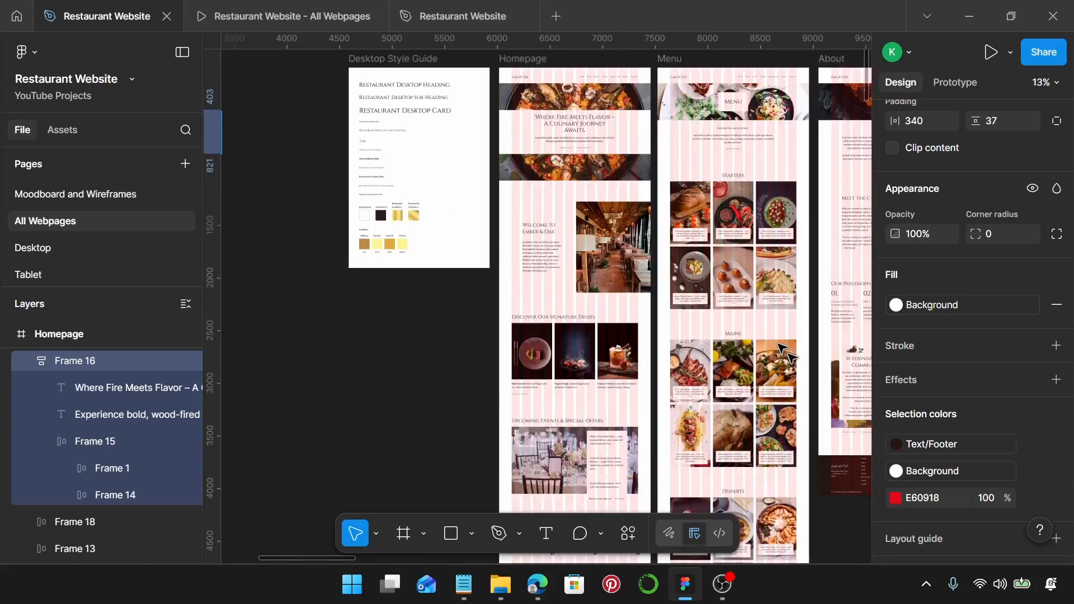
scroll(784, 350, right, 5)
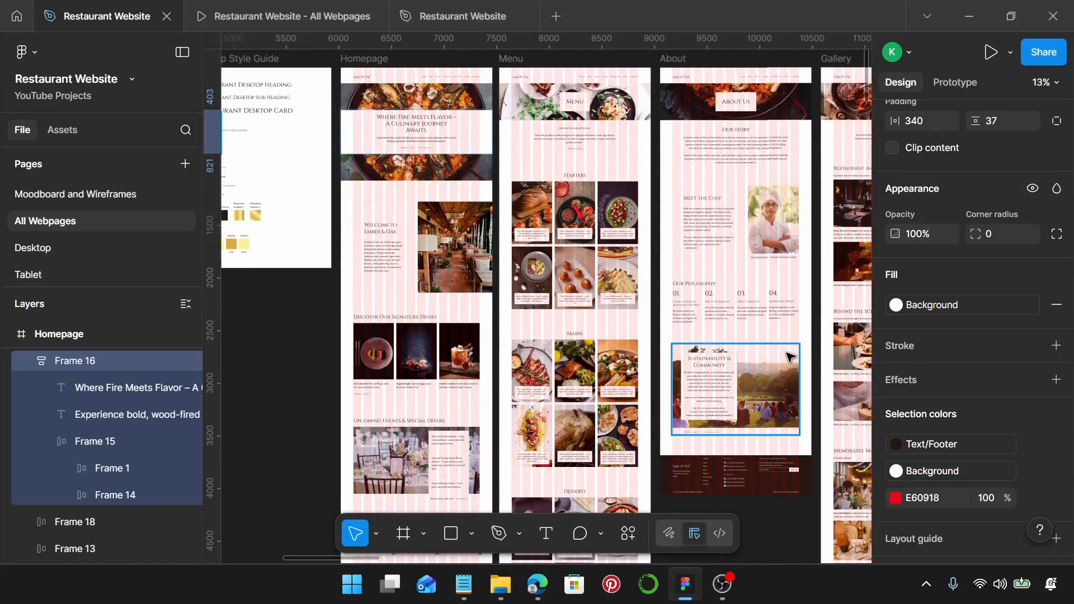
scroll(789, 355, down, 3)
scroll(789, 355, right, 3)
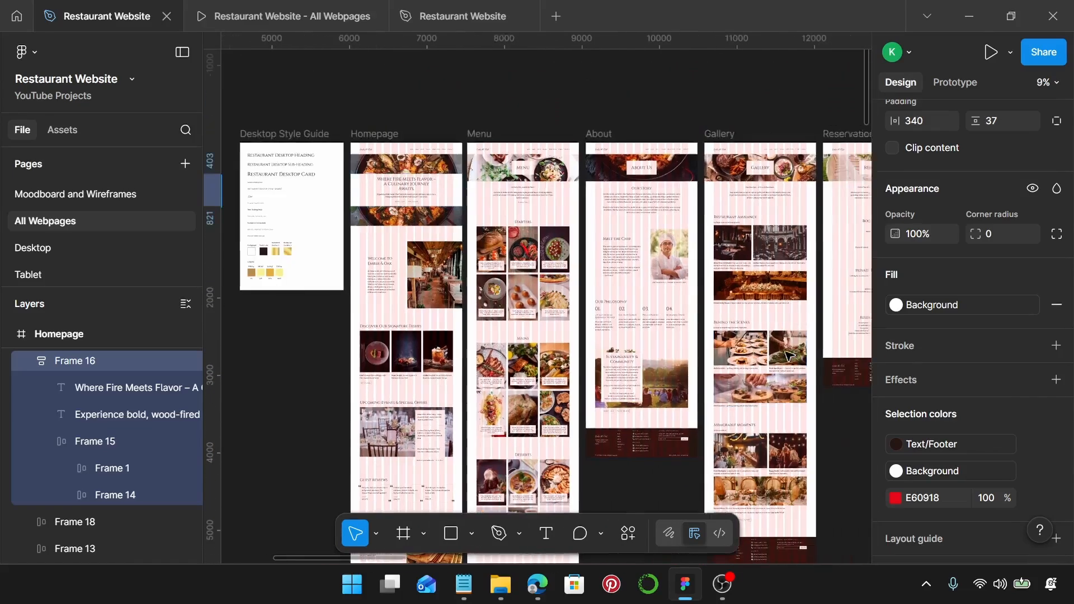